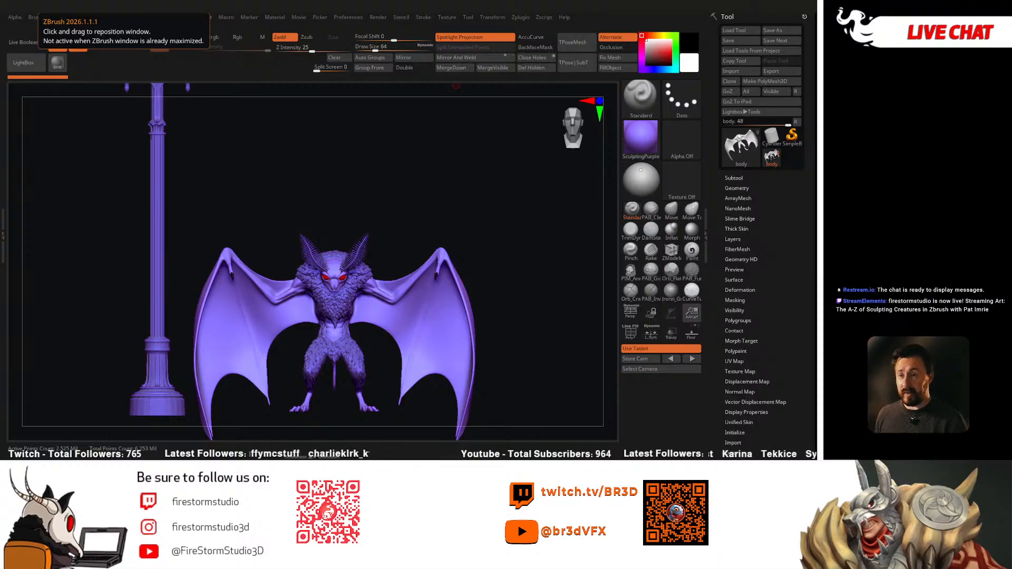
# Step: Expand the subtool list and switch the model's material to BasicMaterial
pyautogui.moveTo(492, 253); pyautogui.dragTo(517, 280)
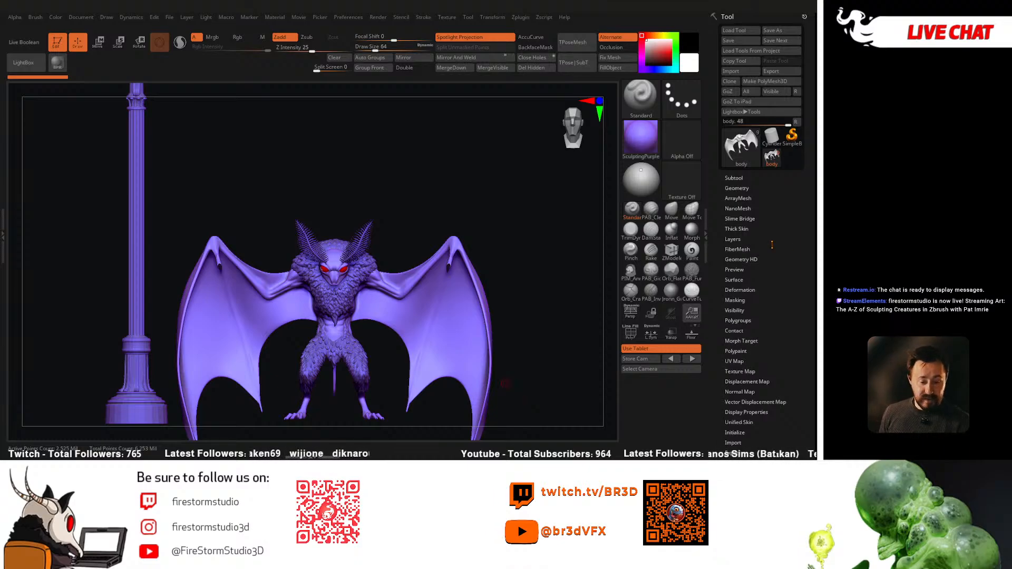
pyautogui.click(737, 178)
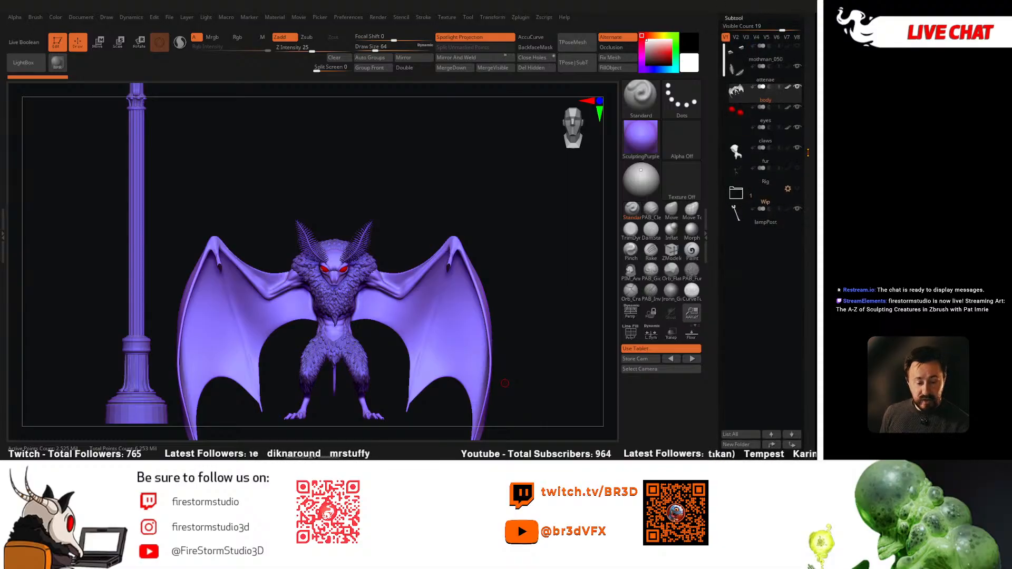
pyautogui.moveTo(792, 255)
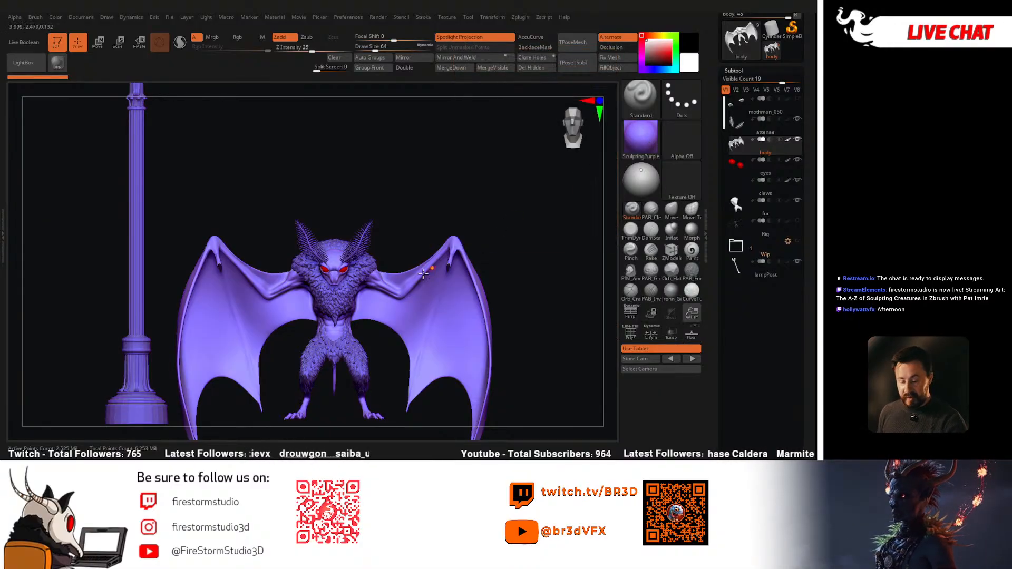
pyautogui.press('m')
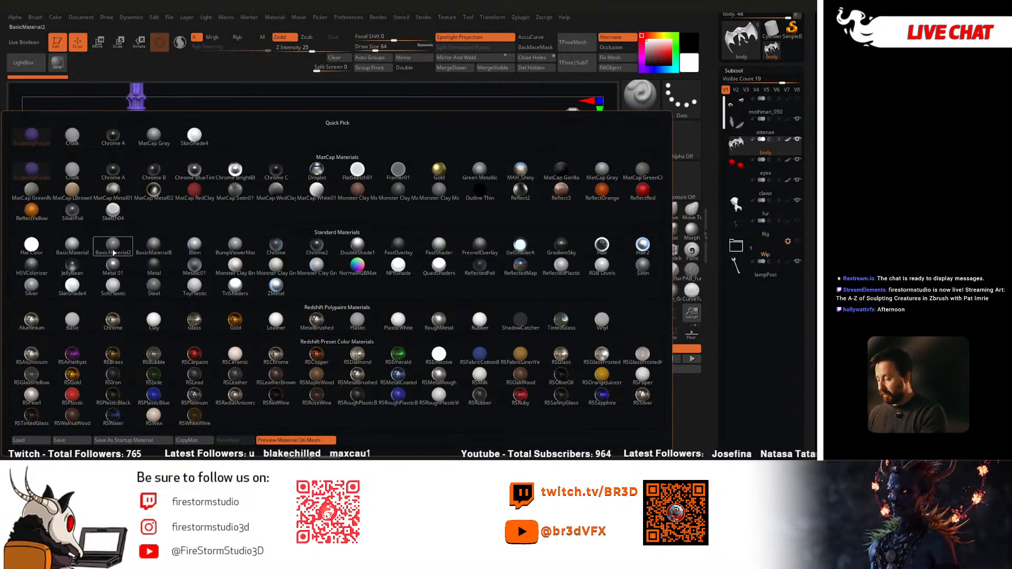
pyautogui.click(72, 244)
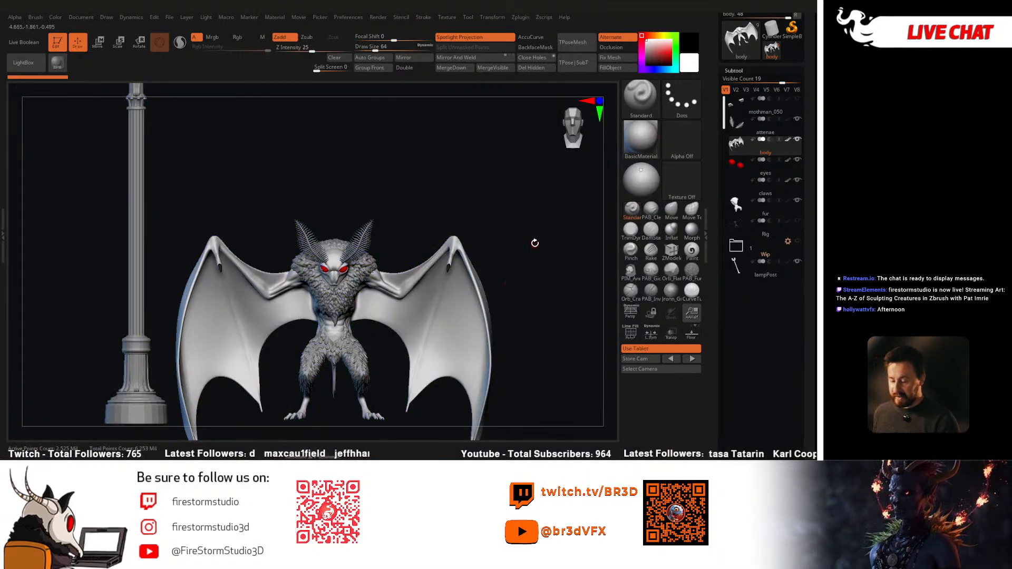
pyautogui.keyDown('alt'); pyautogui.moveTo(477, 211); pyautogui.dragTo(517, 210); pyautogui.keyUp('alt')
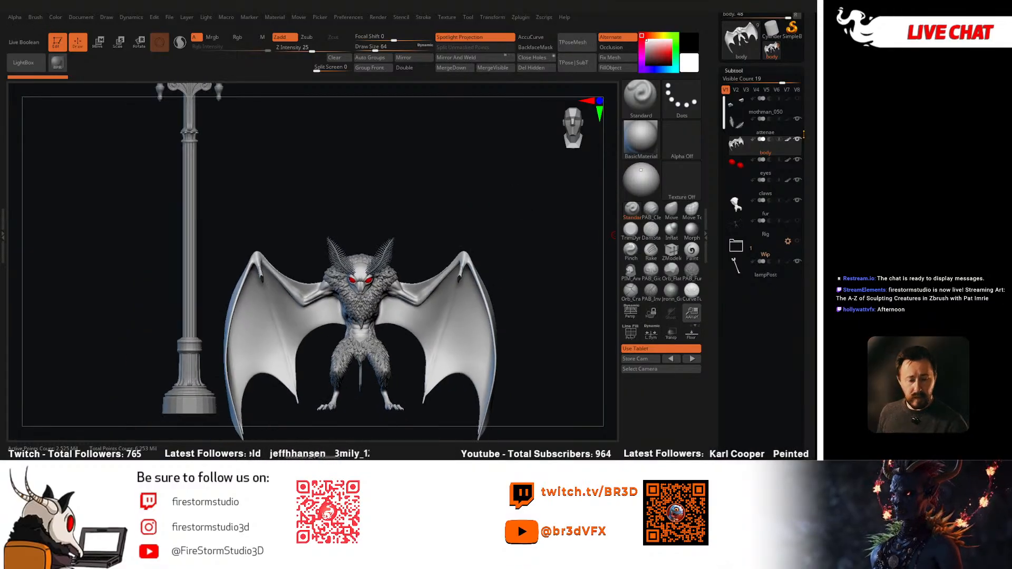
# Step: Select the antennae subtool and turn on the PolyFrame display to show its polygroups
pyautogui.moveTo(812, 101); pyautogui.dragTo(811, 127)
pyautogui.click(765, 152)
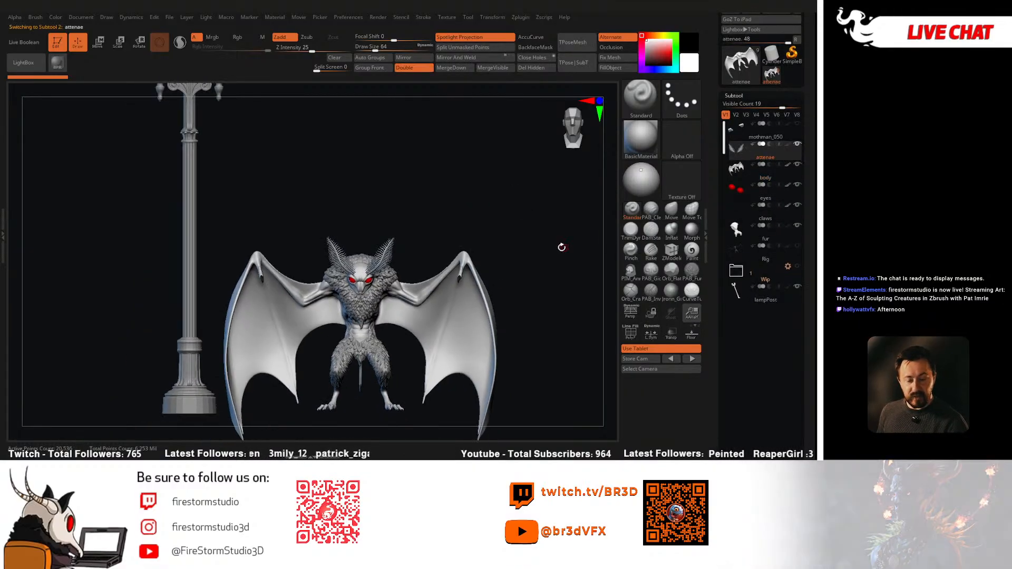
pyautogui.keyDown('alt'); pyautogui.moveTo(533, 268); pyautogui.dragTo(571, 357); pyautogui.keyUp('alt')
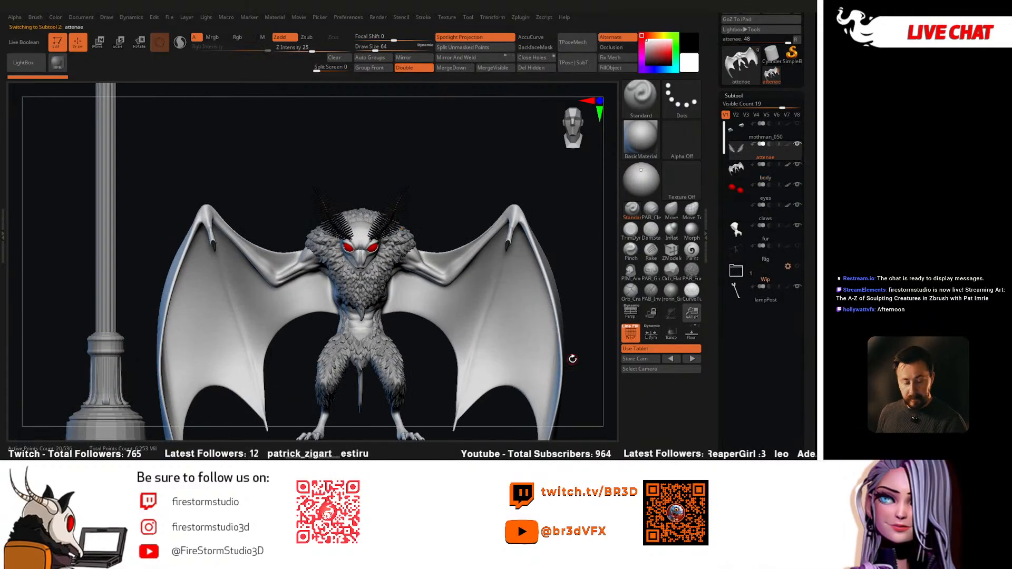
pyautogui.click(629, 331)
pyautogui.keyDown('alt'); pyautogui.moveTo(567, 179); pyautogui.dragTo(574, 234); pyautogui.keyUp('alt')
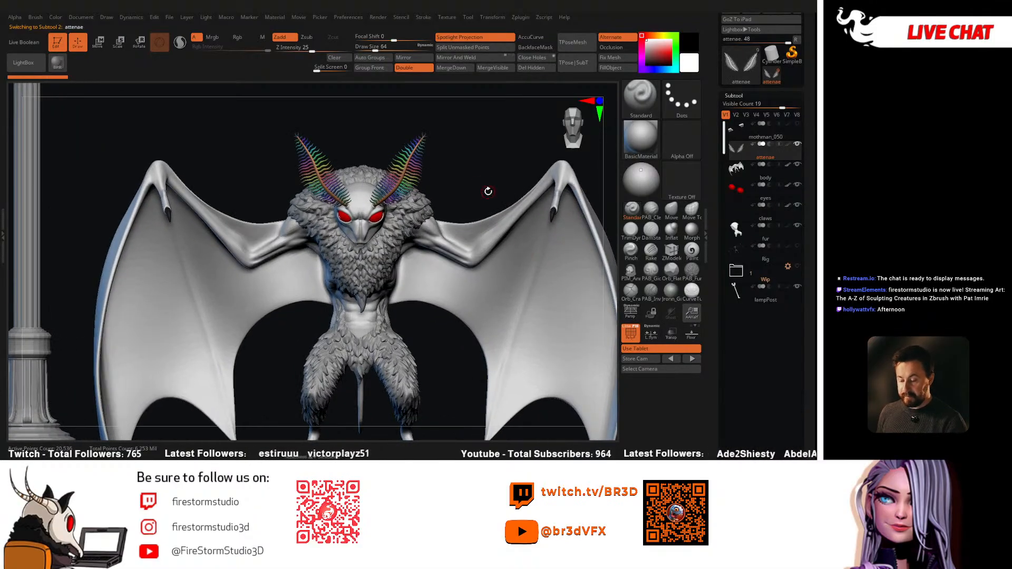
pyautogui.keyDown('alt'); pyautogui.moveTo(482, 182); pyautogui.dragTo(496, 231); pyautogui.keyUp('alt')
# Step: Select the body, eyes, claws, fur and Rig subtools one after another to examine their polygroups
pyautogui.click(765, 172)
pyautogui.keyDown('alt'); pyautogui.moveTo(525, 303); pyautogui.dragTo(468, 256); pyautogui.keyUp('alt')
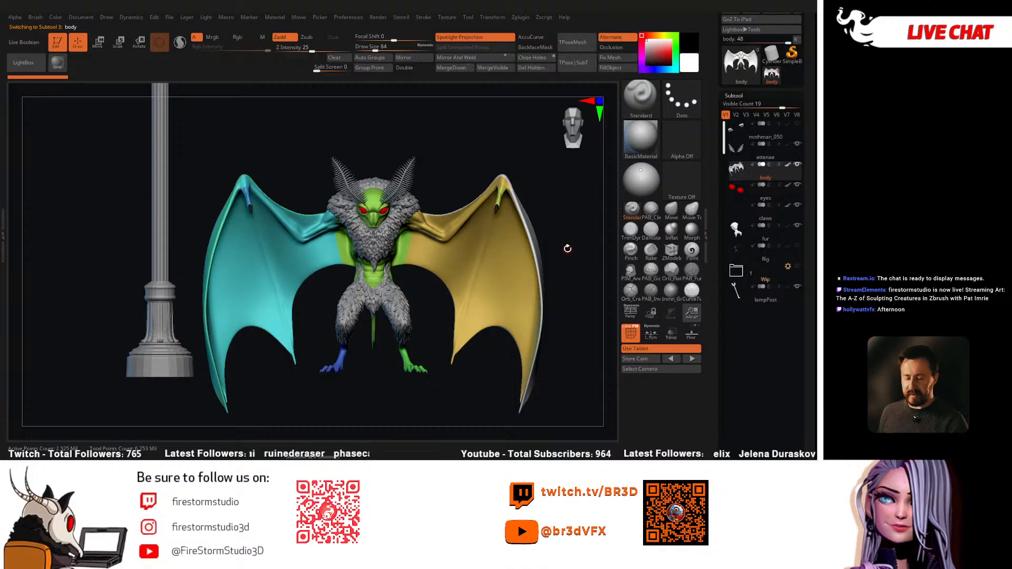
pyautogui.keyDown('alt'); pyautogui.moveTo(560, 253); pyautogui.dragTo(558, 248); pyautogui.keyUp('alt')
pyautogui.press('Down')
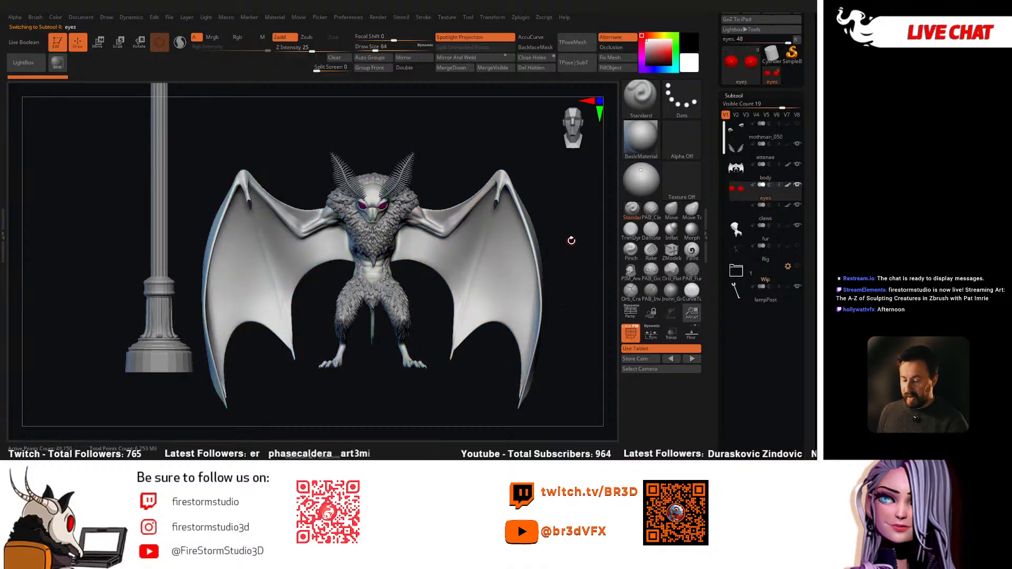
pyautogui.click(765, 212)
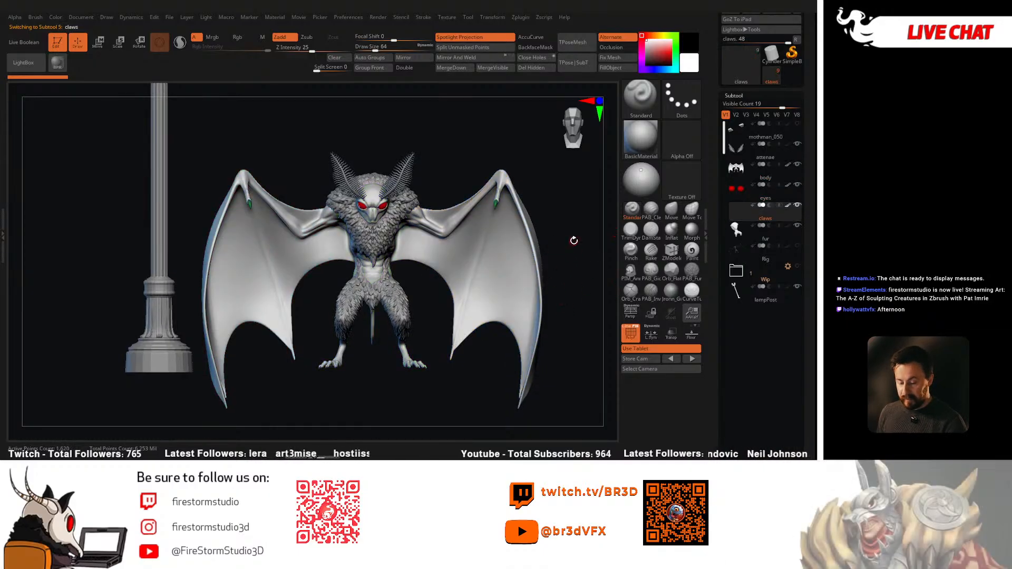
pyautogui.keyDown('alt'); pyautogui.moveTo(573, 240); pyautogui.dragTo(573, 238); pyautogui.keyUp('alt')
pyautogui.click(765, 233)
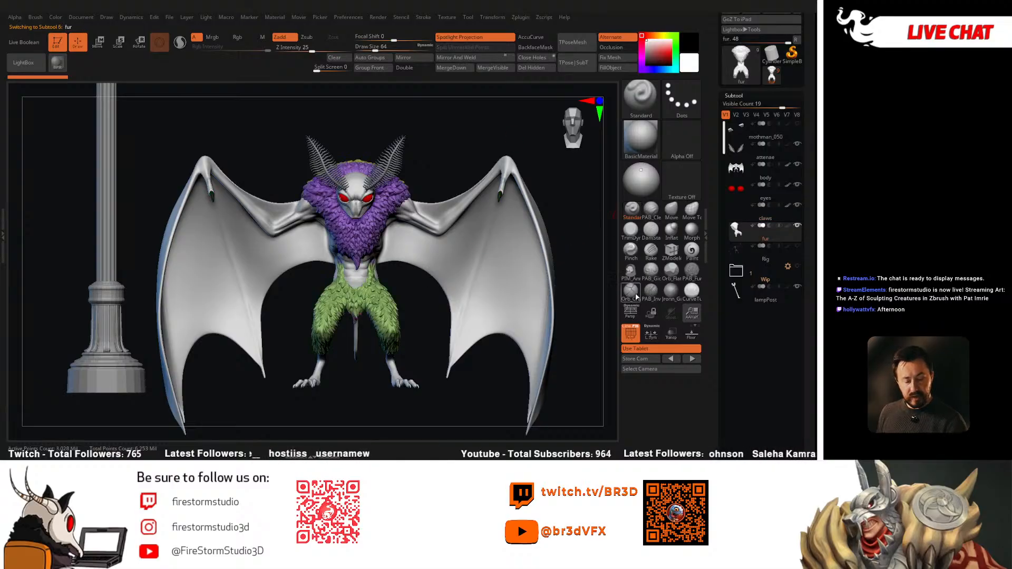
pyautogui.moveTo(570, 285); pyautogui.dragTo(540, 296)
pyautogui.keyDown('alt'); pyautogui.moveTo(479, 298); pyautogui.dragTo(468, 286); pyautogui.keyUp('alt')
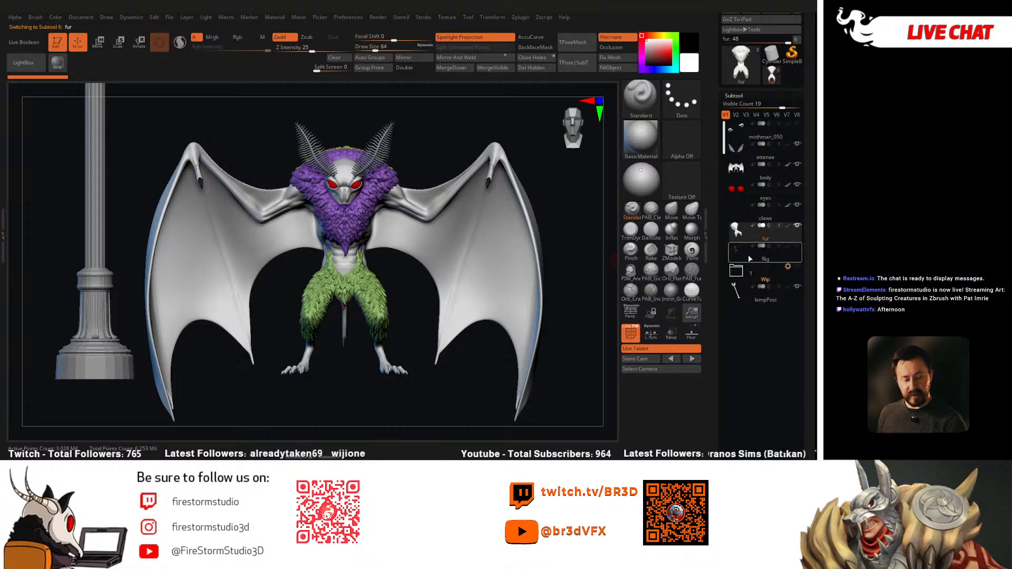
pyautogui.click(739, 261)
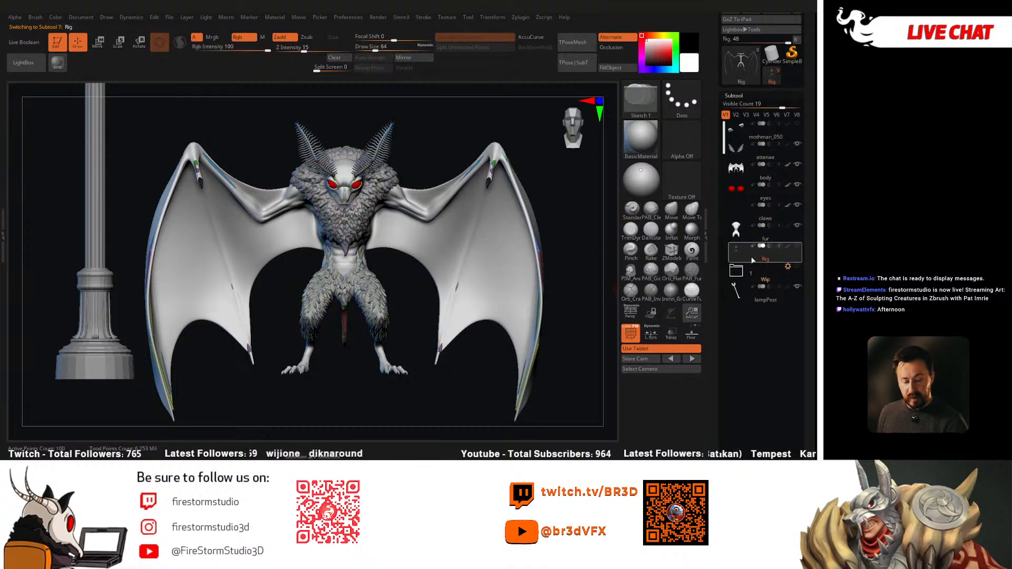
# Step: Isolate the lampPost subtool and examine its base, shaft and lamps from the front and back
pyautogui.click(771, 287)
pyautogui.keyDown('alt'); pyautogui.moveTo(325, 295); pyautogui.dragTo(460, 314); pyautogui.keyUp('alt')
pyautogui.hotkey('alt', 's')
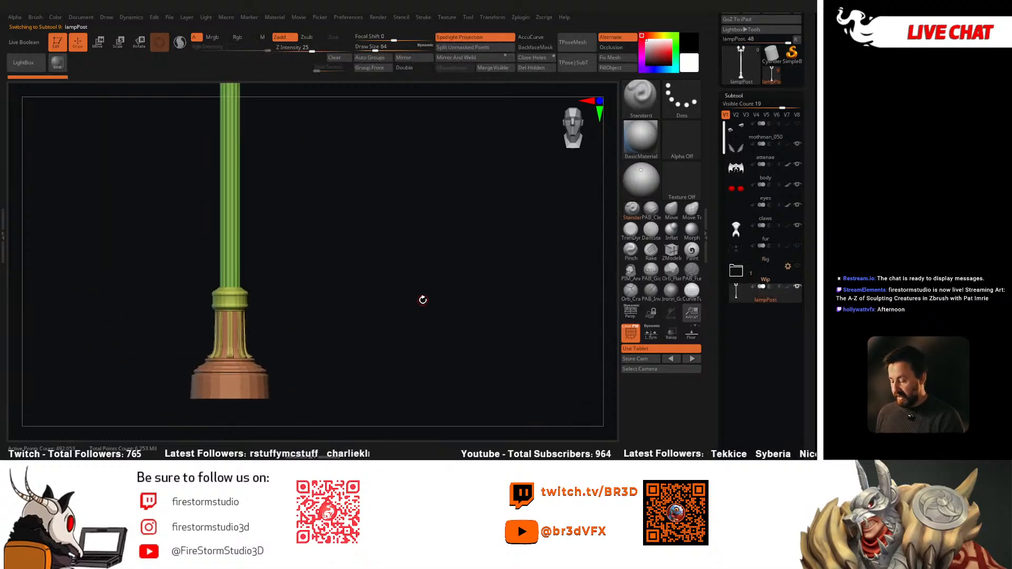
pyautogui.press('f')
pyautogui.moveTo(405, 276)
pyautogui.mouseDown()
pyautogui.moveTo(364, 273)
pyautogui.moveTo(418, 269)
pyautogui.moveTo(374, 265)
pyautogui.moveTo(393, 270)
pyautogui.moveTo(384, 235)
pyautogui.moveTo(396, 235)
pyautogui.moveTo(404, 310)
pyautogui.moveTo(423, 230)
pyautogui.moveTo(414, 283)
pyautogui.moveTo(428, 269)
pyautogui.moveTo(481, 261)
pyautogui.mouseUp()
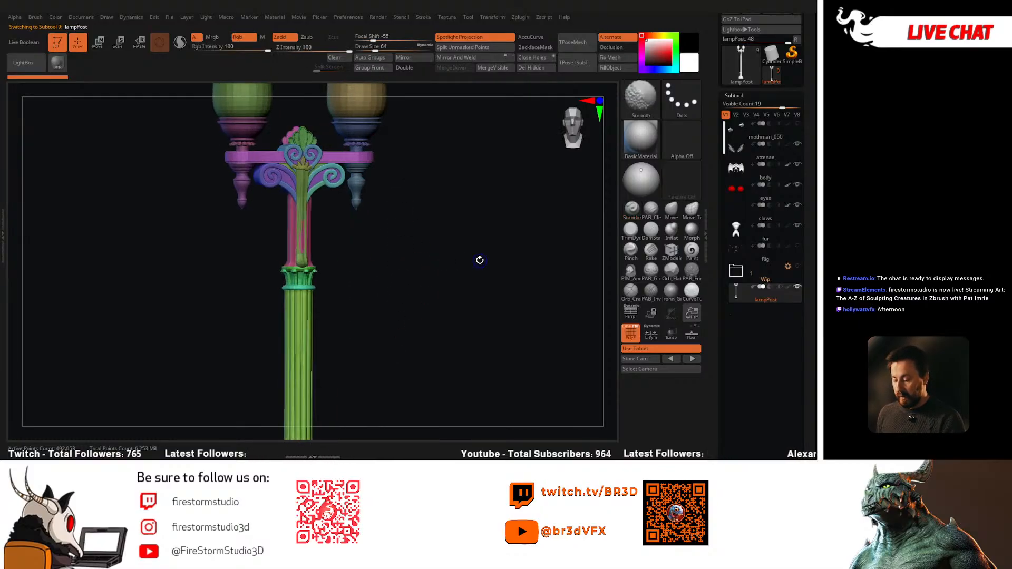
pyautogui.moveTo(402, 248)
pyautogui.keyDown('alt'); pyautogui.mouseDown()
pyautogui.moveTo(422, 280)
pyautogui.moveTo(513, 255)
pyautogui.moveTo(523, 276)
pyautogui.moveTo(474, 224)
pyautogui.moveTo(452, 164)
pyautogui.mouseUp(); pyautogui.keyUp('alt')
pyautogui.keyDown('alt'); pyautogui.moveTo(465, 258); pyautogui.dragTo(453, 229); pyautogui.keyUp('alt')
pyautogui.keyDown('alt'); pyautogui.moveTo(452, 272); pyautogui.dragTo(468, 153); pyautogui.keyUp('alt')
pyautogui.moveTo(439, 272)
pyautogui.keyDown('alt'); pyautogui.mouseDown()
pyautogui.moveTo(429, 179)
pyautogui.moveTo(439, 270)
pyautogui.mouseUp(); pyautogui.keyUp('alt')
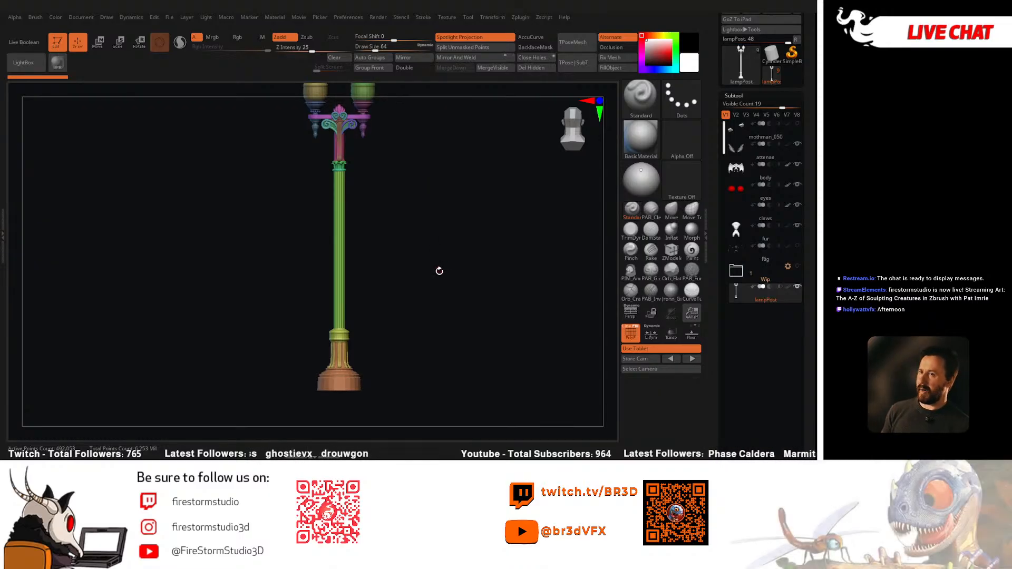
pyautogui.keyDown('alt'); pyautogui.moveTo(453, 214); pyautogui.dragTo(450, 276); pyautogui.keyUp('alt')
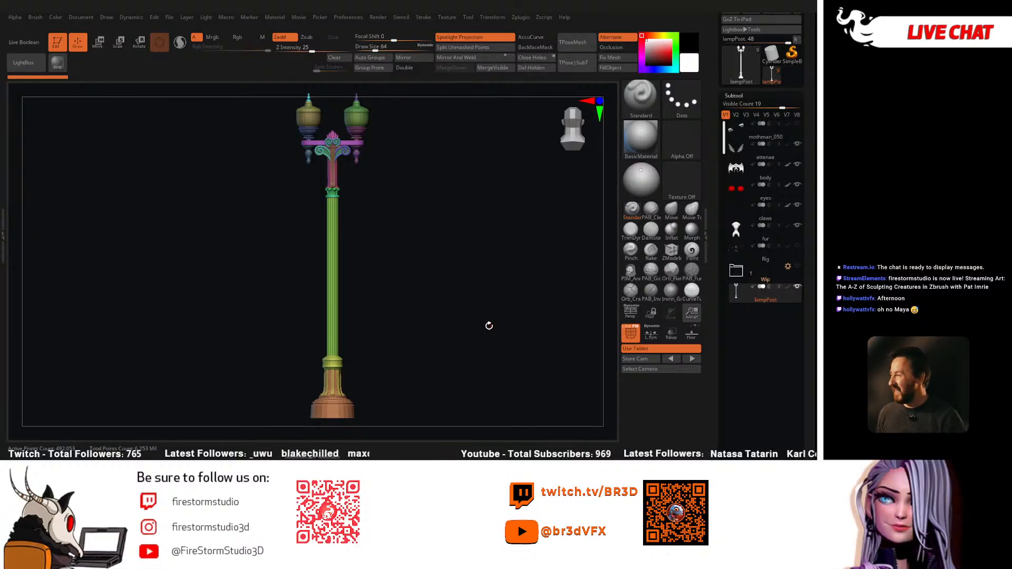
pyautogui.moveTo(520, 307); pyautogui.dragTo(519, 310)
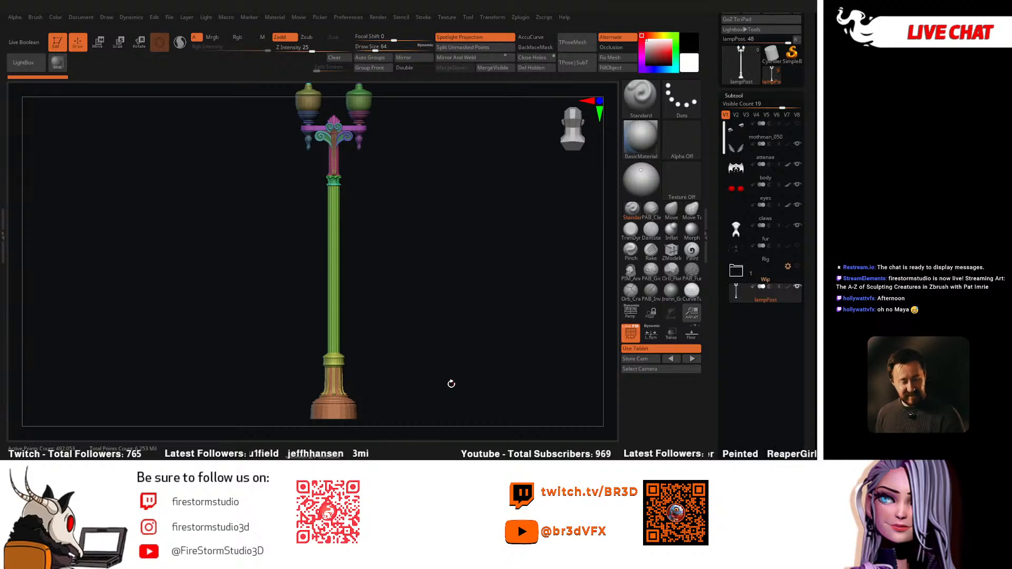
# Step: Bring the other subtools back into display and select the creature's body subtool
pyautogui.hotkey('alt', 's')
pyautogui.moveTo(436, 348); pyautogui.dragTo(443, 293)
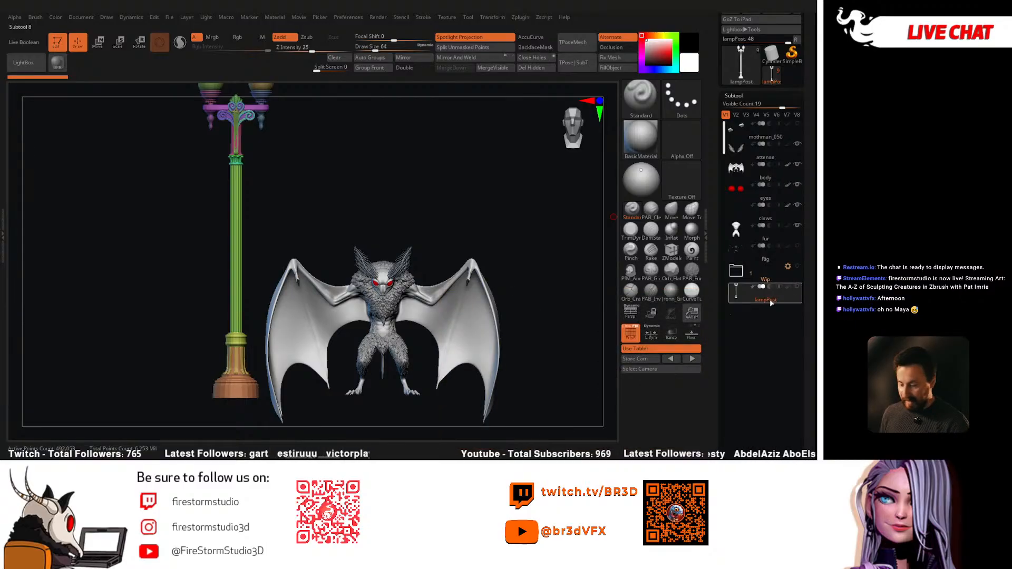
pyautogui.click(762, 275)
pyautogui.click(761, 274)
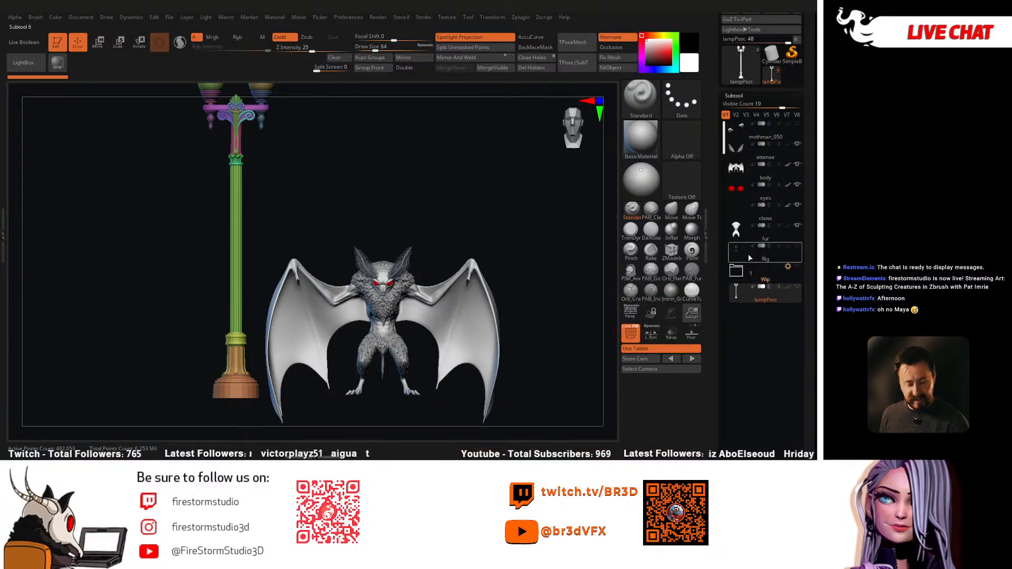
pyautogui.click(746, 232)
pyautogui.keyDown('alt'); pyautogui.moveTo(551, 314); pyautogui.dragTo(377, 323); pyautogui.keyUp('alt')
pyautogui.click(740, 170)
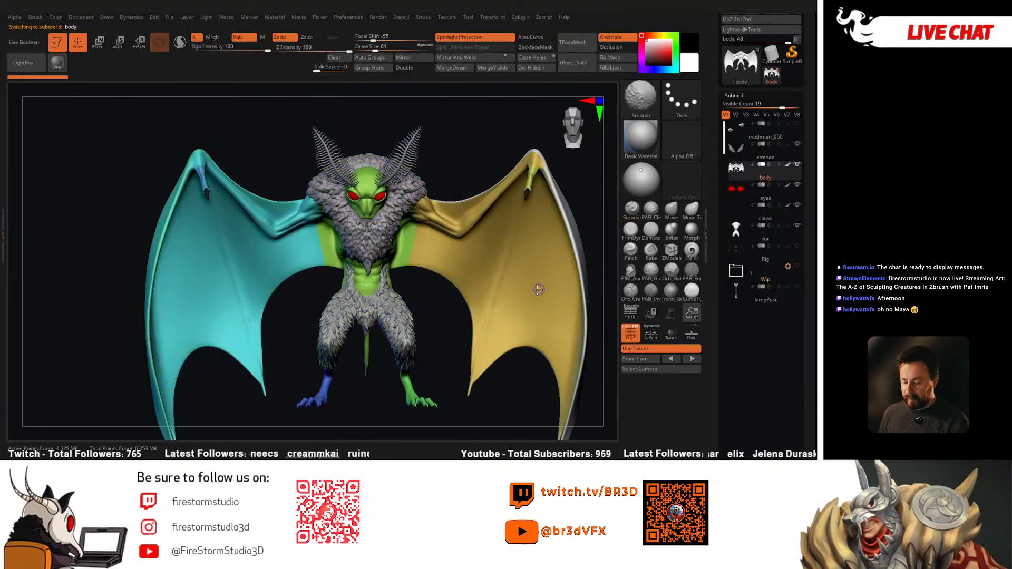
# Step: Isolate the body subtool and display it with its polygroups and wireframe
pyautogui.hotkey('shift', 'f')
pyautogui.press('g')
pyautogui.click(418, 256)
pyautogui.hotkey('shift', 'f')
pyautogui.hotkey('shift', 'f')
pyautogui.hotkey('shift', 'f')
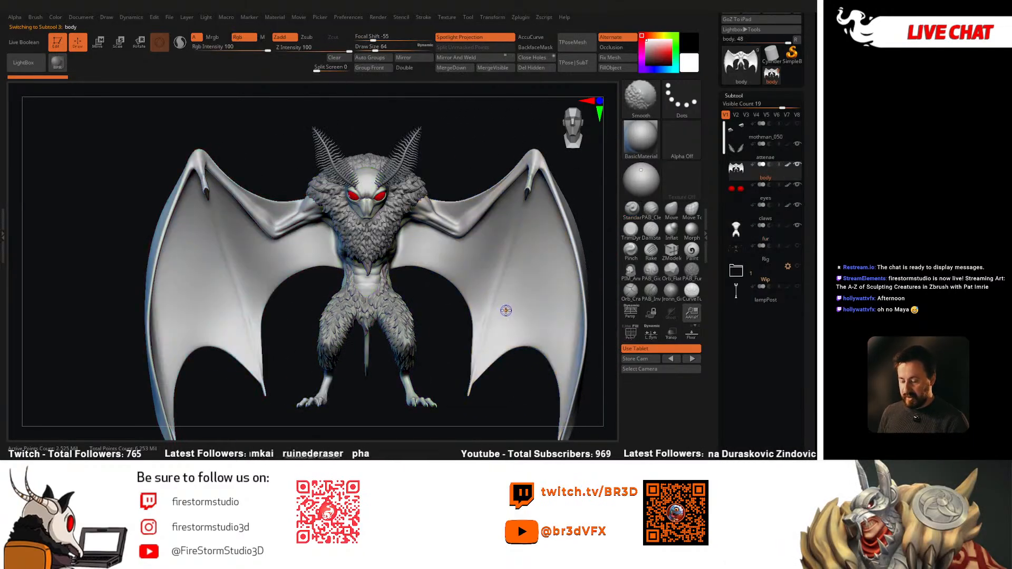
pyautogui.keyDown('alt'); pyautogui.moveTo(480, 316); pyautogui.dragTo(426, 289, button='right'); pyautogui.keyUp('alt')
pyautogui.click(625, 326)
# Step: Change the body's subdivision level and examine its wireframe topology from the front and back
pyautogui.hotkey('ctrl', 'd')
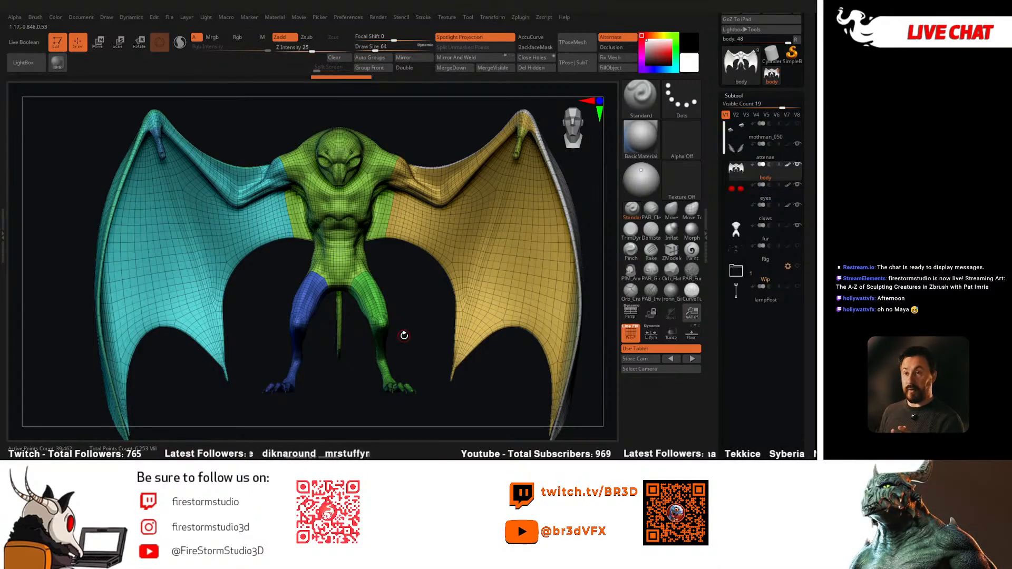
pyautogui.moveTo(404, 335)
pyautogui.mouseDown(button='right')
pyautogui.moveTo(445, 287)
pyautogui.moveTo(476, 275)
pyautogui.mouseUp(button='right')
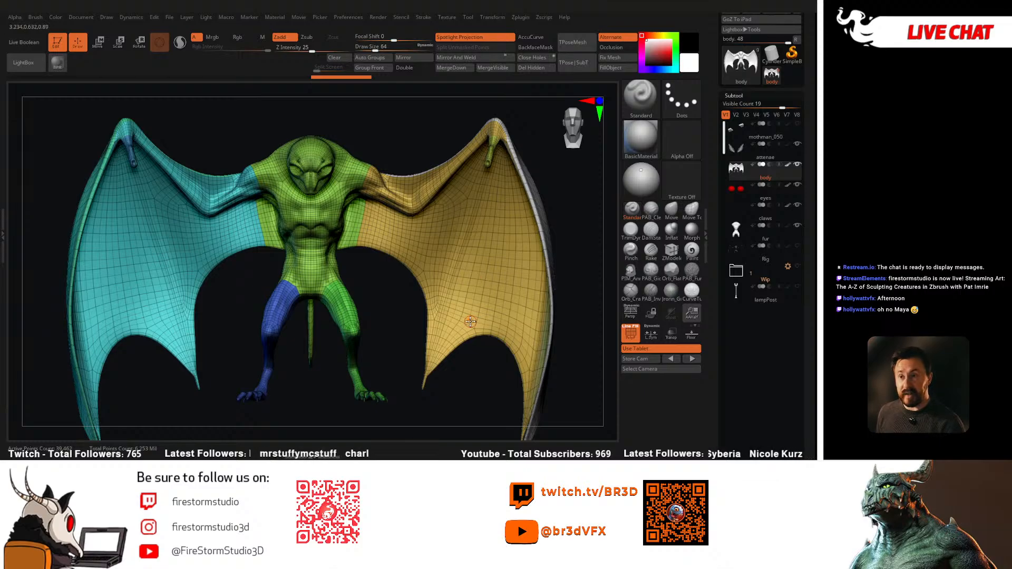
pyautogui.moveTo(451, 316)
pyautogui.mouseDown(button='right')
pyautogui.moveTo(431, 304)
pyautogui.moveTo(411, 311)
pyautogui.moveTo(432, 314)
pyautogui.moveTo(410, 275)
pyautogui.moveTo(469, 275)
pyautogui.moveTo(309, 305)
pyautogui.mouseUp(button='right')
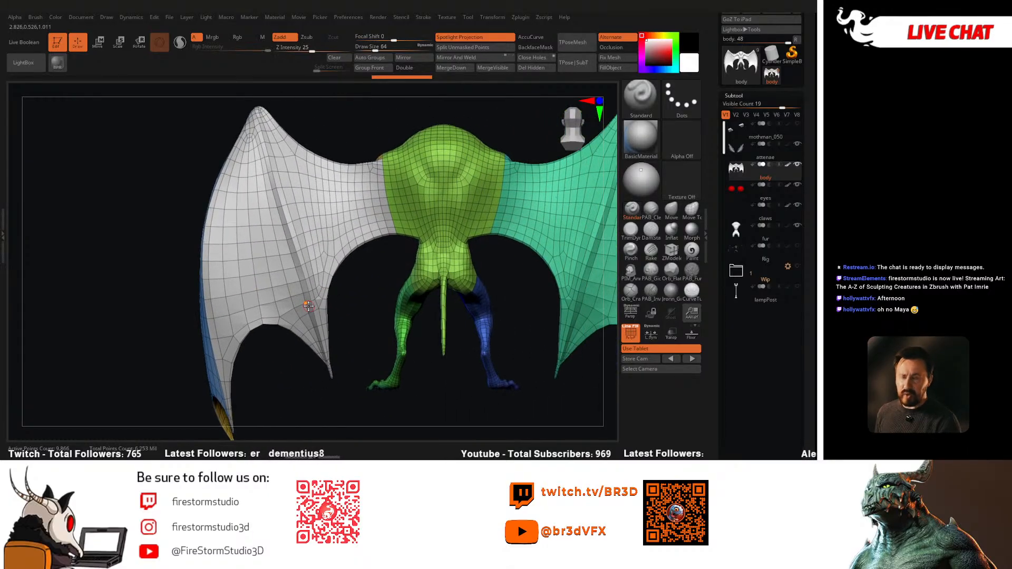
pyautogui.moveTo(453, 272)
pyautogui.keyDown('alt'); pyautogui.mouseDown(button='right')
pyautogui.moveTo(392, 263)
pyautogui.moveTo(402, 264)
pyautogui.moveTo(374, 292)
pyautogui.moveTo(439, 289)
pyautogui.moveTo(460, 301)
pyautogui.moveTo(445, 286)
pyautogui.mouseUp(button='right'); pyautogui.keyUp('alt')
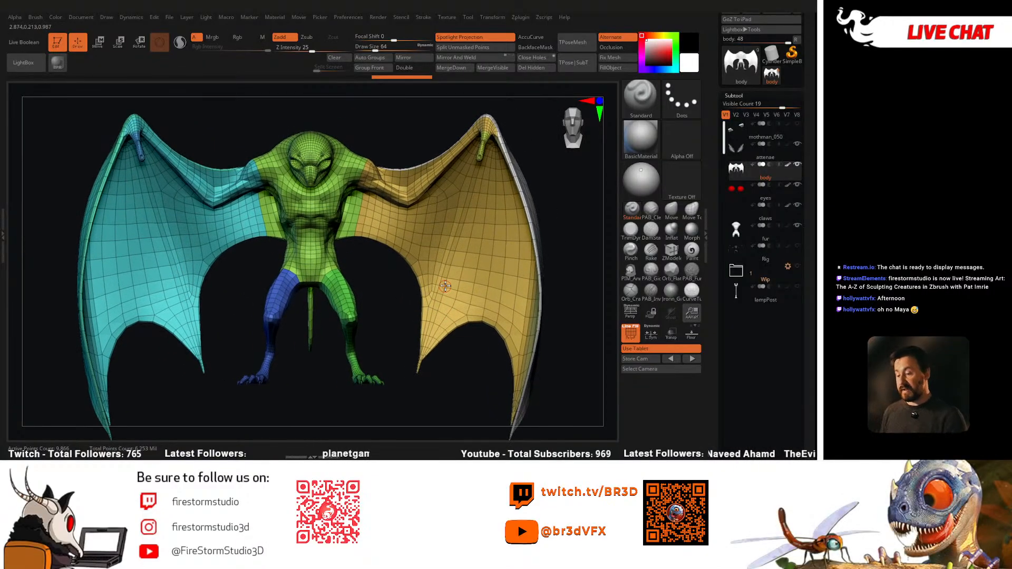
pyautogui.keyDown('ctrl'); pyautogui.moveTo(461, 275); pyautogui.dragTo(472, 300, button='right'); pyautogui.keyUp('ctrl')
# Step: Turn off PolyFrame and step the body down four levels to its lowest subdivision level
pyautogui.hotkey('shift', 'f')
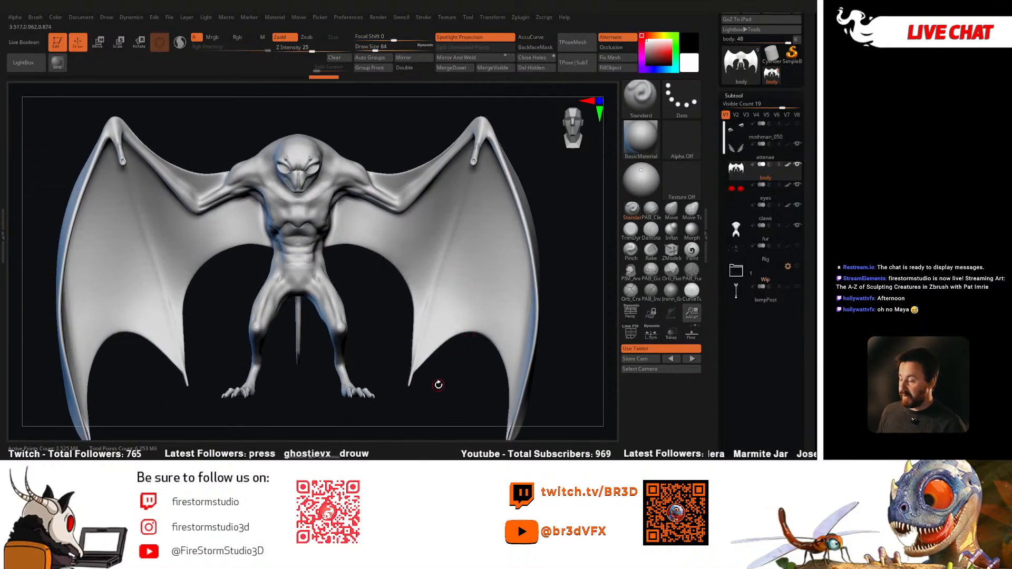
pyautogui.keyDown('ctrl'); pyautogui.moveTo(424, 323); pyautogui.dragTo(425, 295, button='right'); pyautogui.keyUp('ctrl')
pyautogui.hotkey('shift', 'd')
pyautogui.hotkey('shift', 'd')
pyautogui.hotkey('shift', 'd')
pyautogui.hotkey('shift', 'd')
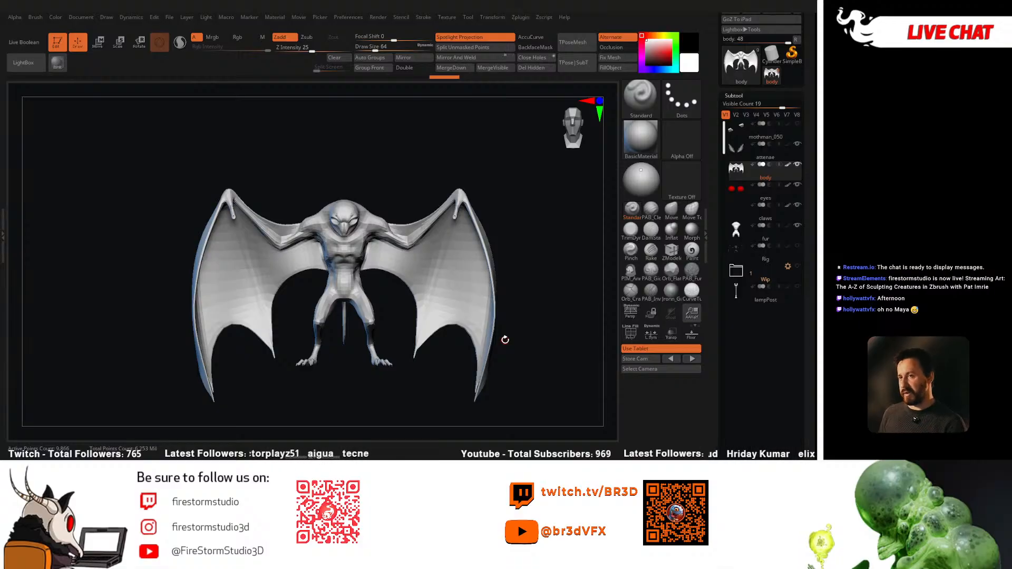
# Step: End the body's isolation, hide the eyes, claws, fur and antennae subtools, and frame the reselected body
pyautogui.moveTo(524, 228); pyautogui.dragTo(538, 300)
pyautogui.click(744, 188)
pyautogui.click(744, 173)
pyautogui.click(797, 185)
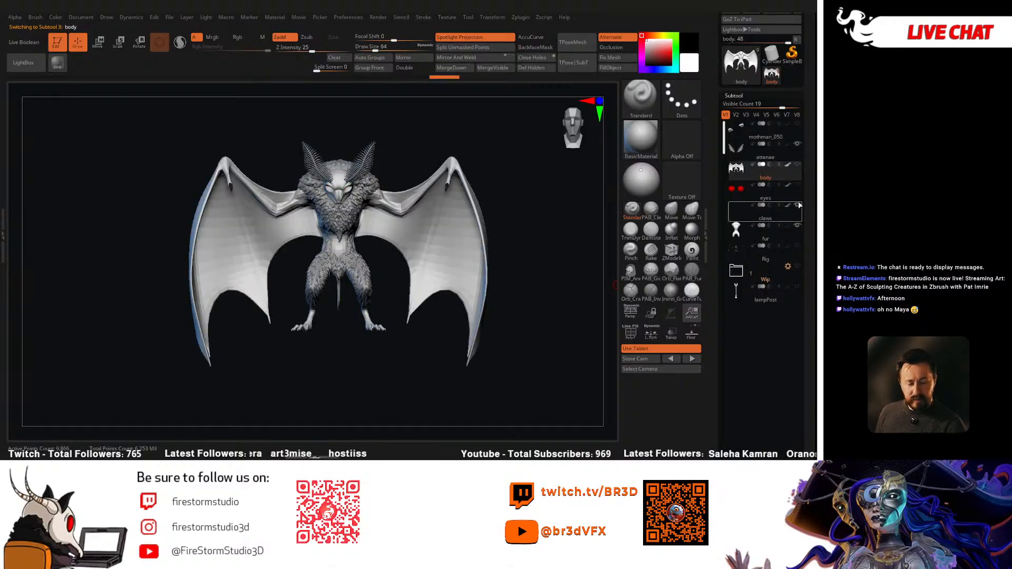
pyautogui.click(797, 225)
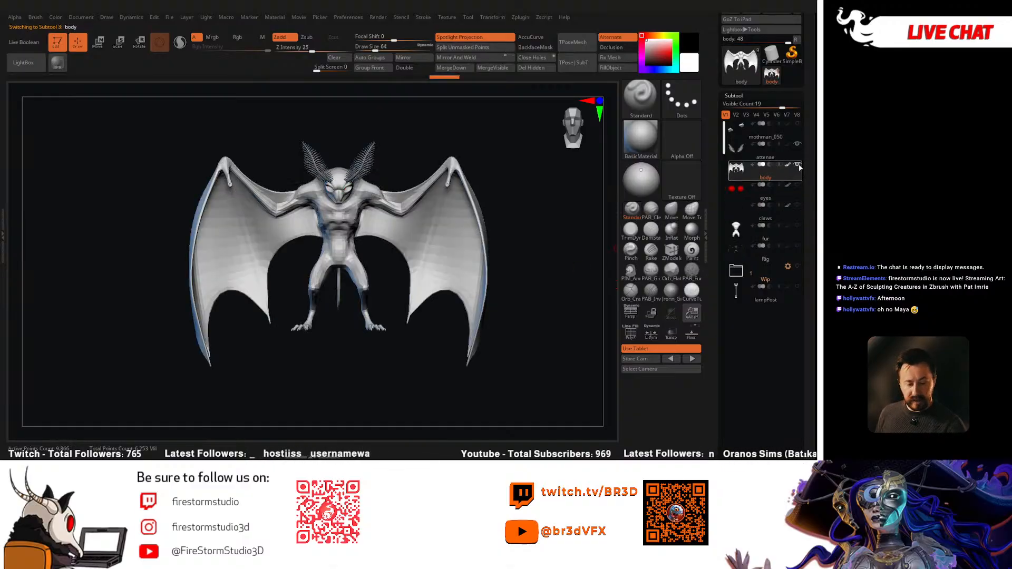
pyautogui.click(766, 150)
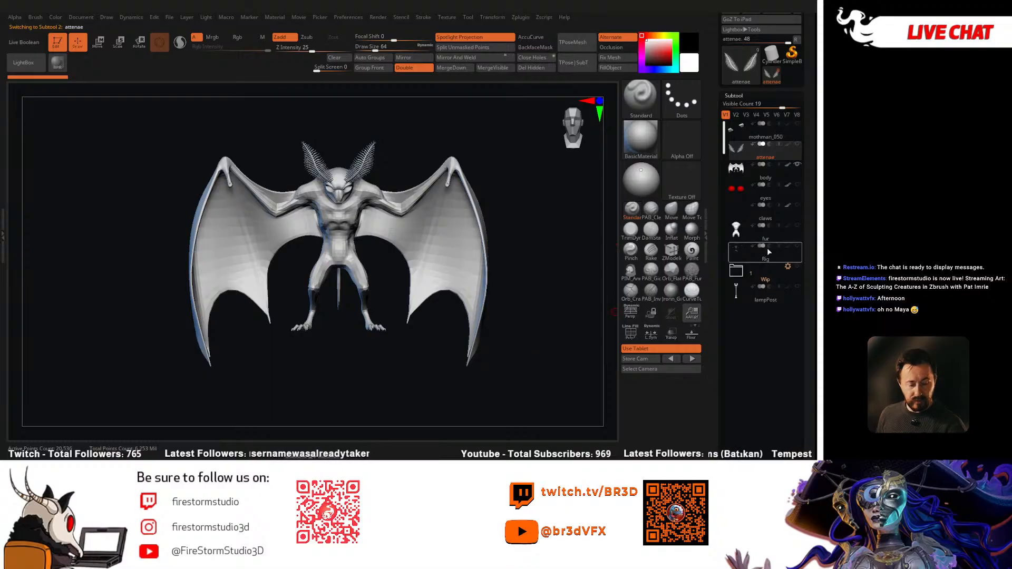
pyautogui.press('f')
pyautogui.click(764, 172)
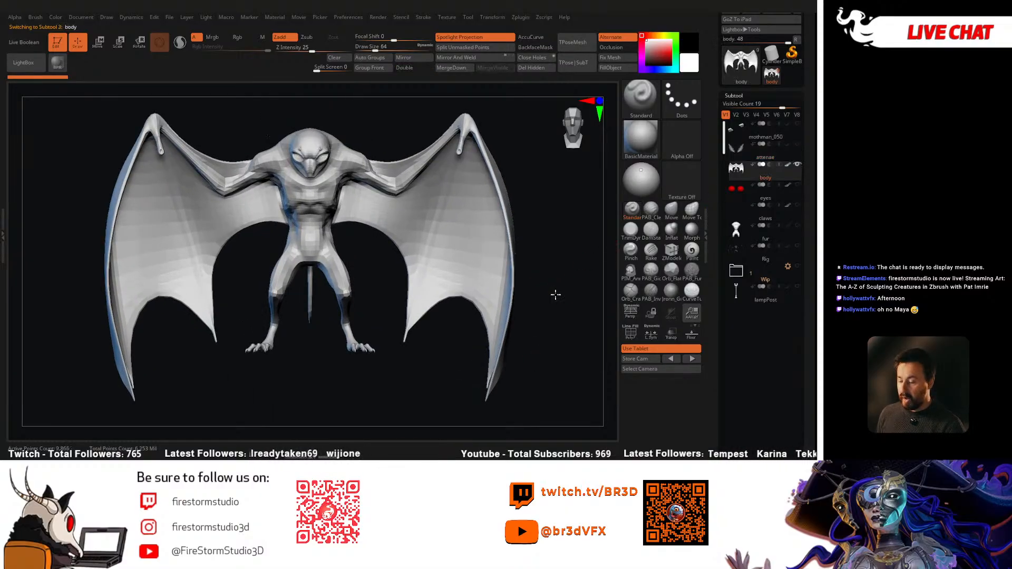
pyautogui.press('f')
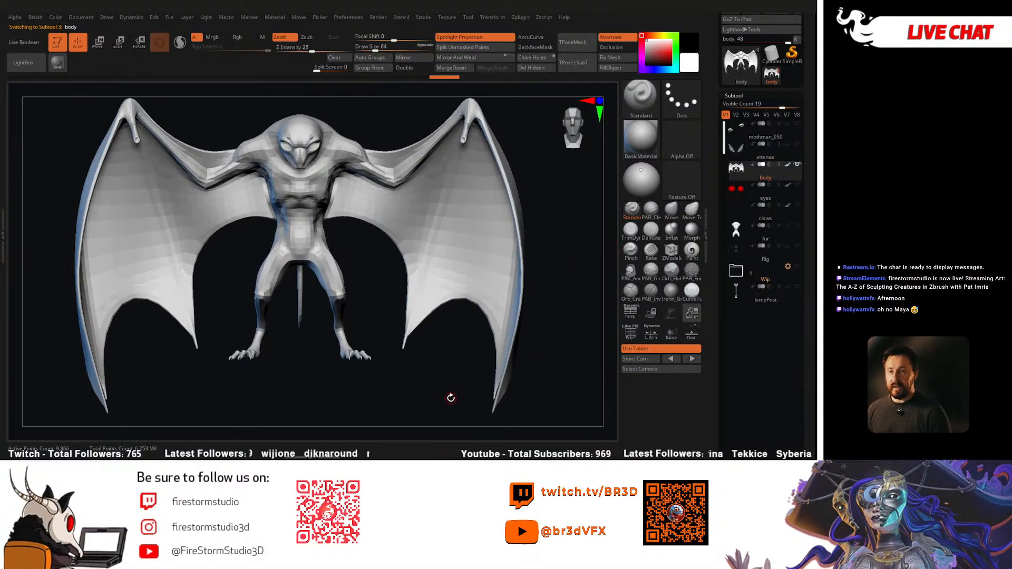
# Step: Choose the MaskLasso brush for masking and lasso a mask over the wings of the body mesh
pyautogui.moveTo(550, 266); pyautogui.dragTo(527, 293)
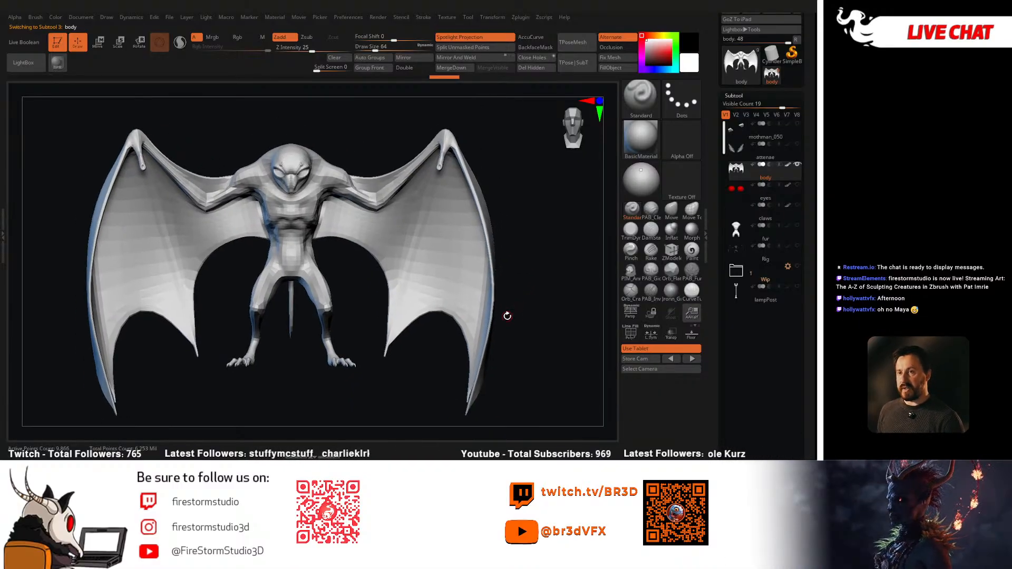
pyautogui.moveTo(506, 315); pyautogui.dragTo(456, 244)
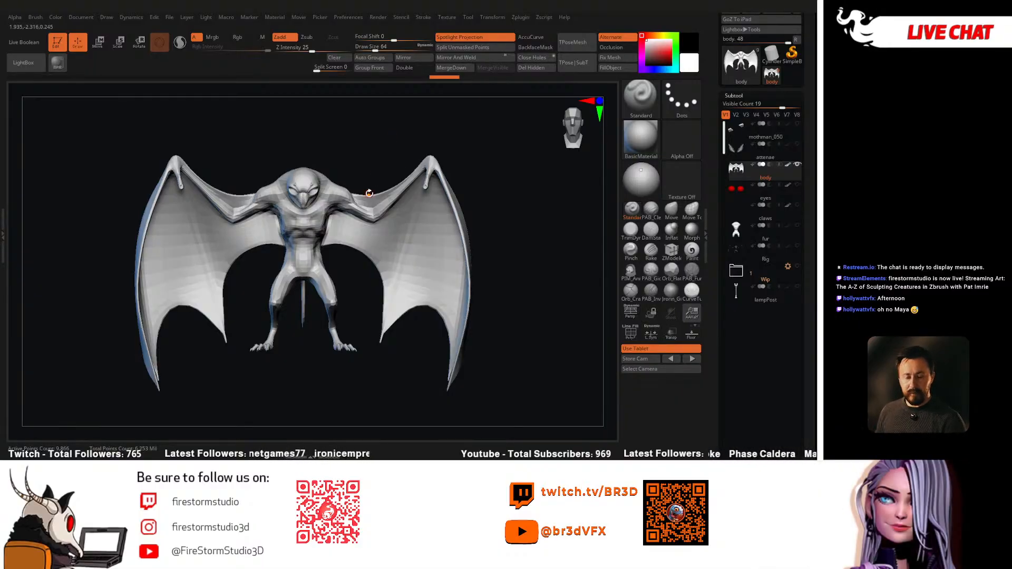
pyautogui.keyDown('ctrl'); pyautogui.click(650, 102); pyautogui.keyUp('ctrl')
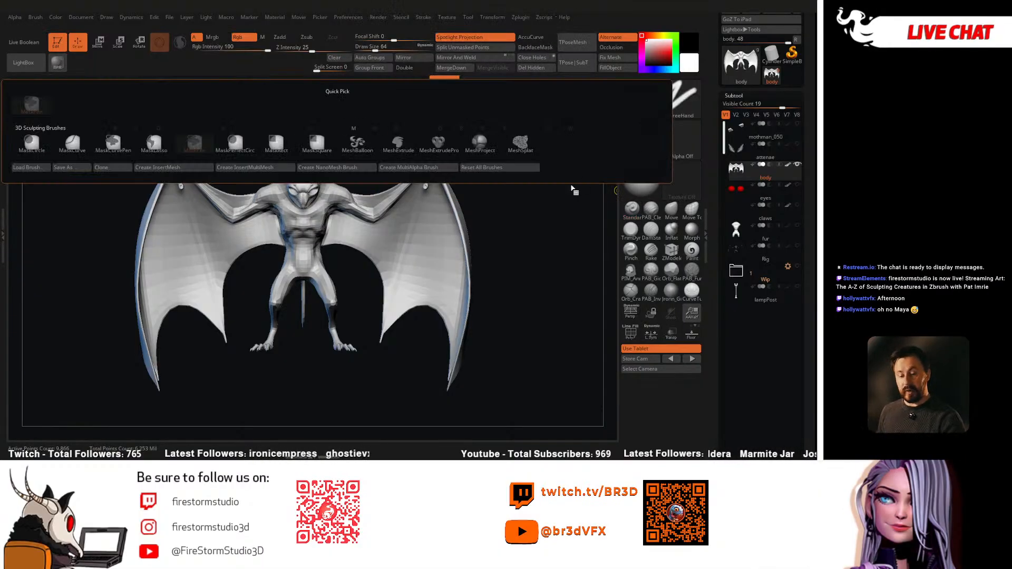
pyautogui.click(644, 98)
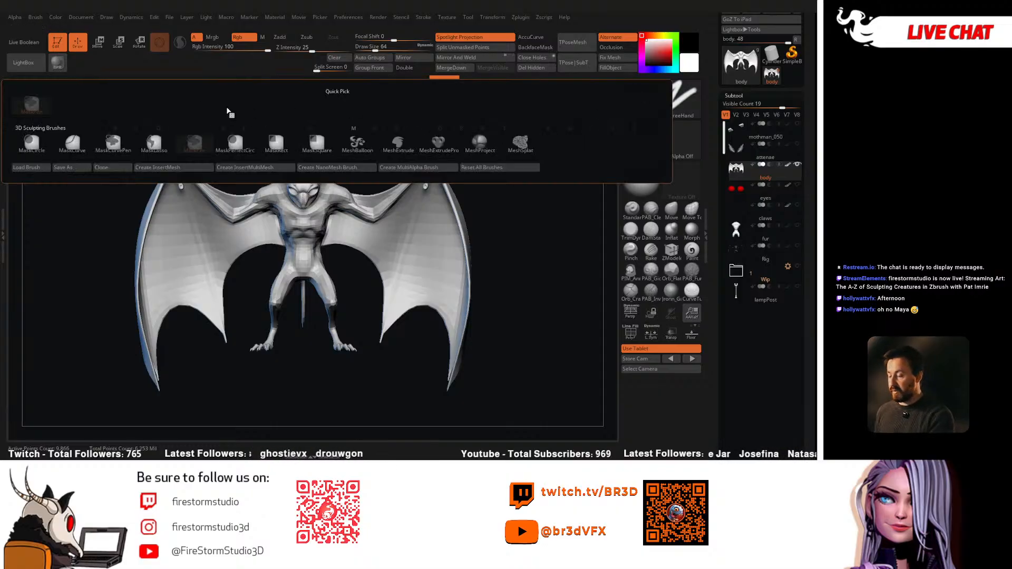
pyautogui.click(158, 146)
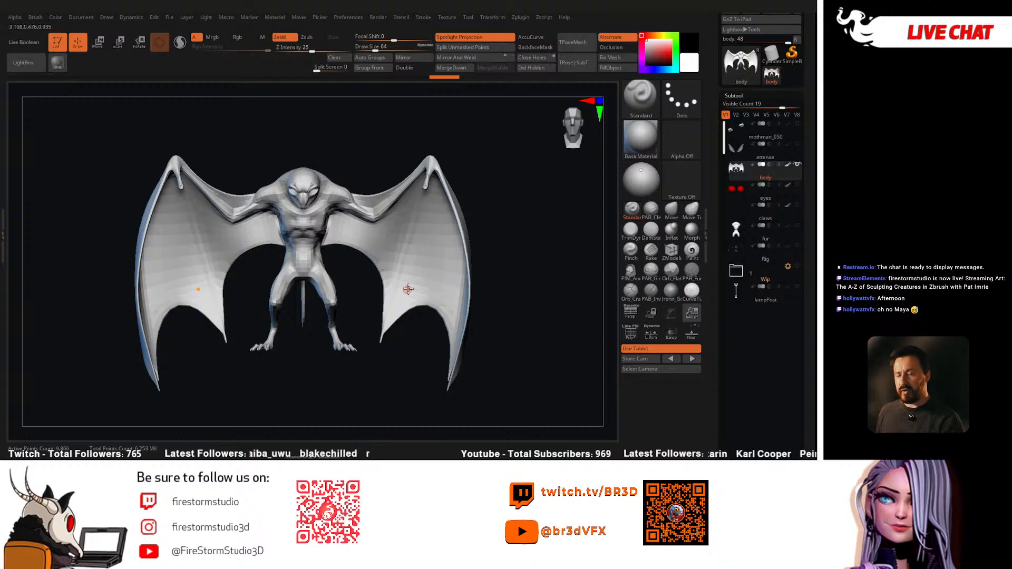
pyautogui.keyDown('alt'); pyautogui.moveTo(403, 293); pyautogui.dragTo(432, 295, button='right'); pyautogui.keyUp('alt')
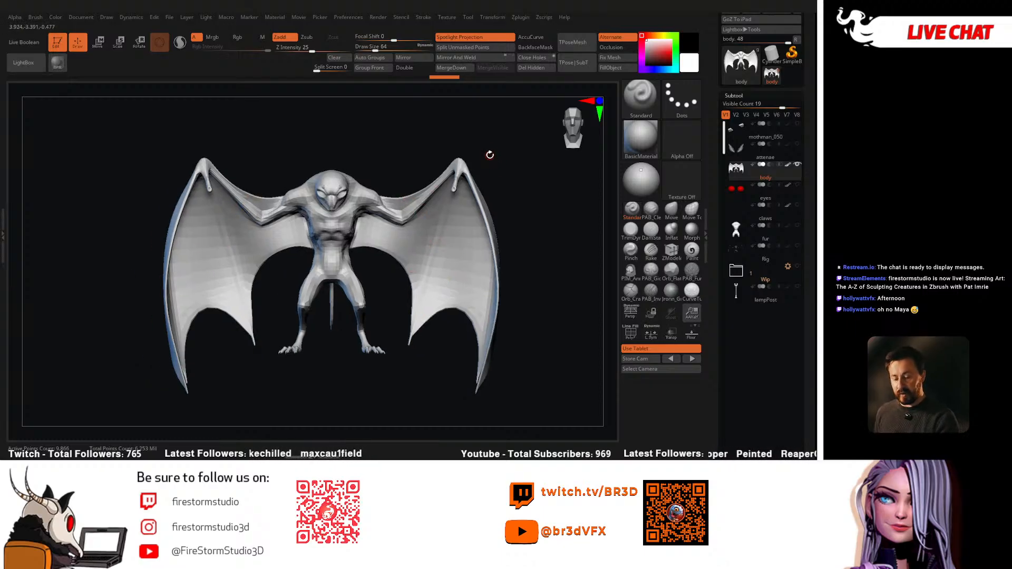
pyautogui.moveTo(502, 144)
pyautogui.keyDown('ctrl'); pyautogui.mouseDown()
pyautogui.moveTo(449, 139)
pyautogui.moveTo(371, 172)
pyautogui.moveTo(355, 222)
pyautogui.moveTo(364, 273)
pyautogui.moveTo(395, 336)
pyautogui.moveTo(515, 397)
pyautogui.moveTo(509, 194)
pyautogui.moveTo(538, 226)
pyautogui.moveTo(524, 255)
pyautogui.moveTo(279, 270)
pyautogui.moveTo(390, 316)
pyautogui.mouseUp(); pyautogui.keyUp('ctrl')
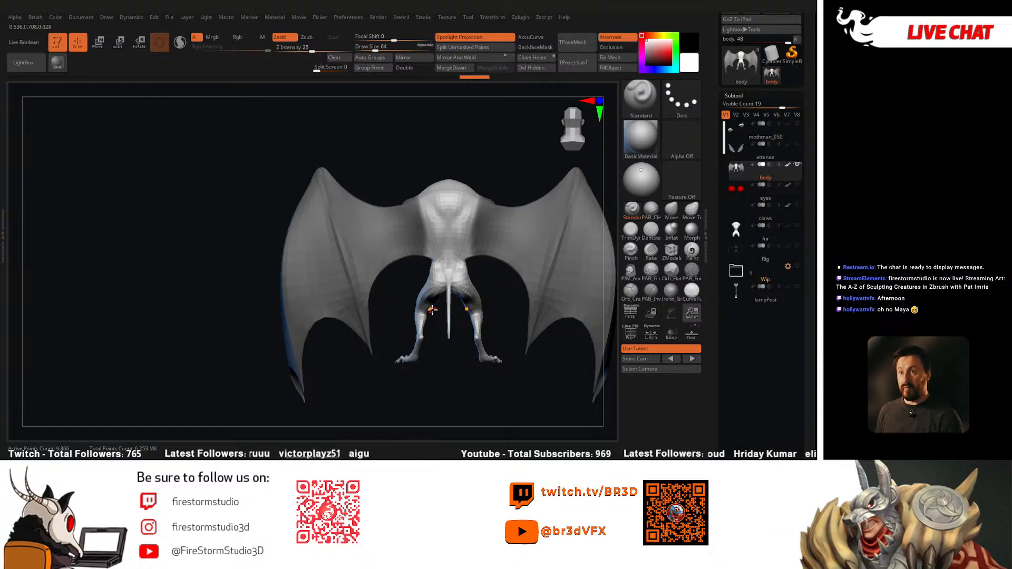
# Step: Soften the wing mask and invert it so the torso, head and legs are masked and the wings are free
pyautogui.keyDown('alt'); pyautogui.moveTo(435, 315); pyautogui.dragTo(350, 314); pyautogui.keyUp('alt')
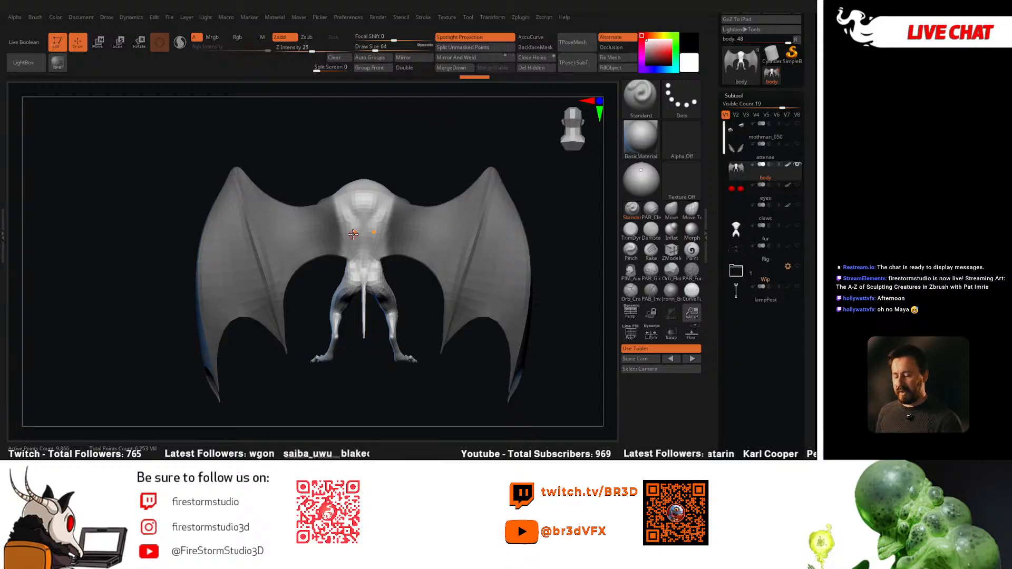
pyautogui.moveTo(550, 225); pyautogui.dragTo(526, 238)
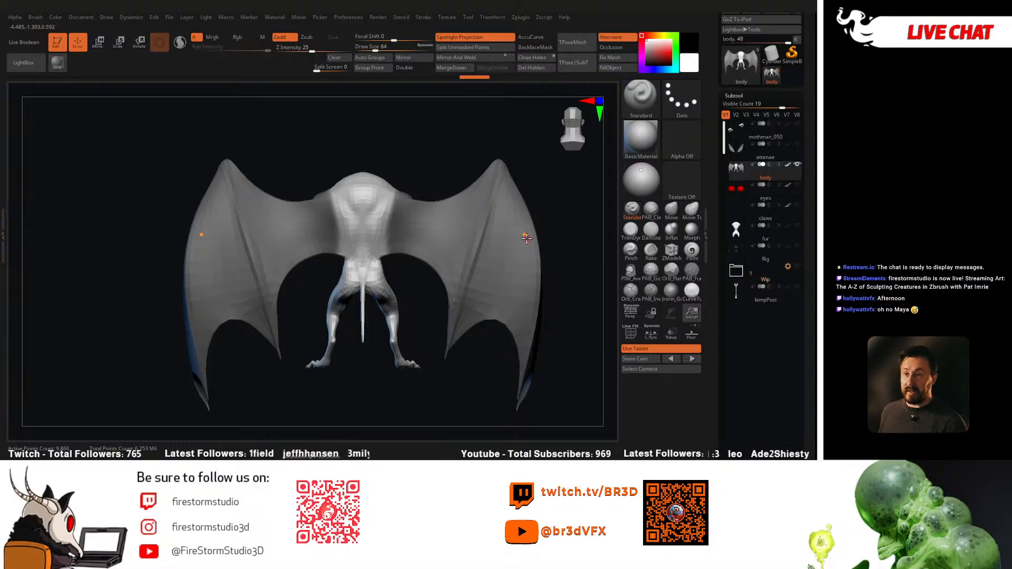
pyautogui.moveTo(556, 214)
pyautogui.mouseDown()
pyautogui.moveTo(537, 204)
pyautogui.moveTo(547, 205)
pyautogui.mouseUp()
pyautogui.press('ctrl')
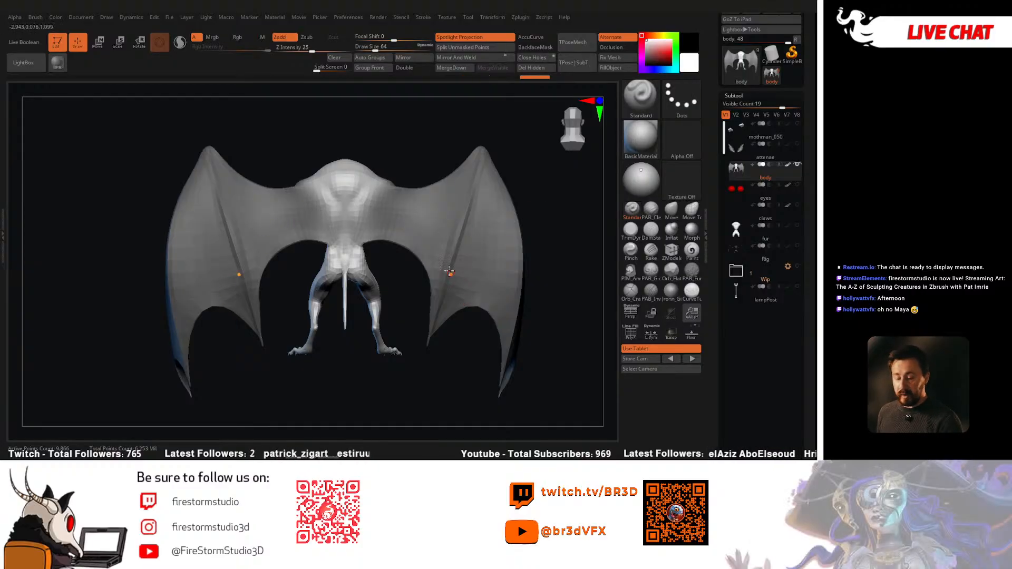
pyautogui.moveTo(402, 176)
pyautogui.mouseDown()
pyautogui.moveTo(373, 149)
pyautogui.moveTo(506, 152)
pyautogui.moveTo(445, 163)
pyautogui.moveTo(460, 156)
pyautogui.moveTo(442, 154)
pyautogui.moveTo(512, 166)
pyautogui.moveTo(535, 219)
pyautogui.moveTo(466, 222)
pyautogui.moveTo(529, 240)
pyautogui.moveTo(361, 301)
pyautogui.moveTo(345, 289)
pyautogui.mouseUp()
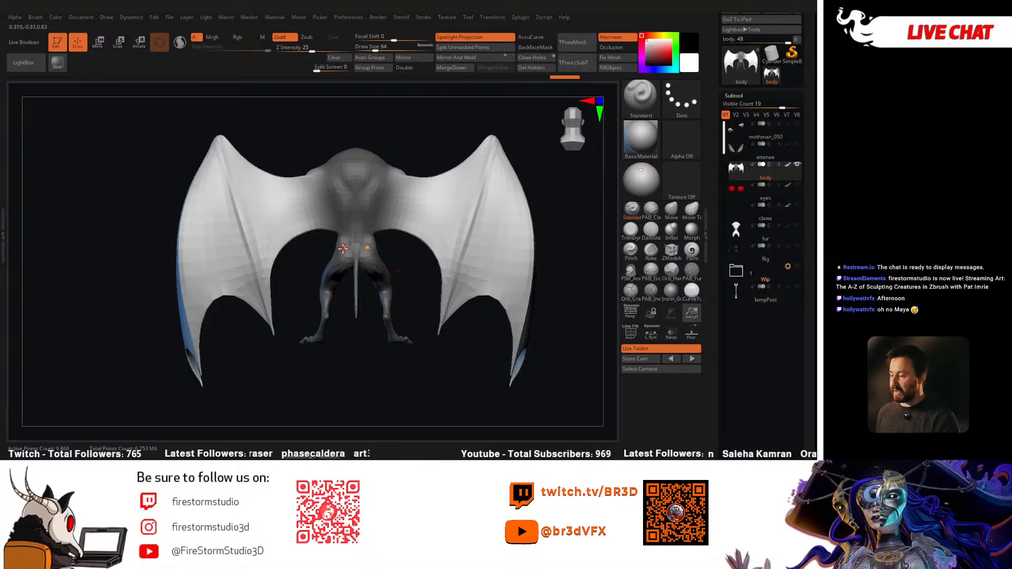
# Step: Switch to the Rotate gizmo and reposition its pivot at the shoulder where the wing joins the body
pyautogui.click(136, 44)
pyautogui.keyDown('alt'); pyautogui.moveTo(267, 315); pyautogui.dragTo(232, 328); pyautogui.keyUp('alt')
pyautogui.keyDown('alt'); pyautogui.moveTo(322, 223); pyautogui.dragTo(322, 171); pyautogui.keyUp('alt')
pyautogui.keyDown('alt'); pyautogui.moveTo(372, 222); pyautogui.dragTo(414, 220); pyautogui.keyUp('alt')
pyautogui.moveTo(413, 219); pyautogui.dragTo(391, 259, button='right')
# Step: Try rotating the unmasked wings around the shoulder pivot, undo the rotations and restore the front view
pyautogui.moveTo(361, 211); pyautogui.dragTo(366, 224)
pyautogui.moveTo(546, 216); pyautogui.dragTo(411, 293, button='right')
pyautogui.moveTo(354, 220); pyautogui.dragTo(321, 228)
pyautogui.hotkey('ctrl', 'z')
pyautogui.hotkey('ctrl', 'z')
pyautogui.moveTo(467, 312)
pyautogui.keyDown('ctrl'); pyautogui.mouseDown(button='right')
pyautogui.moveTo(419, 257)
pyautogui.moveTo(468, 267)
pyautogui.mouseUp(button='right'); pyautogui.keyUp('ctrl')
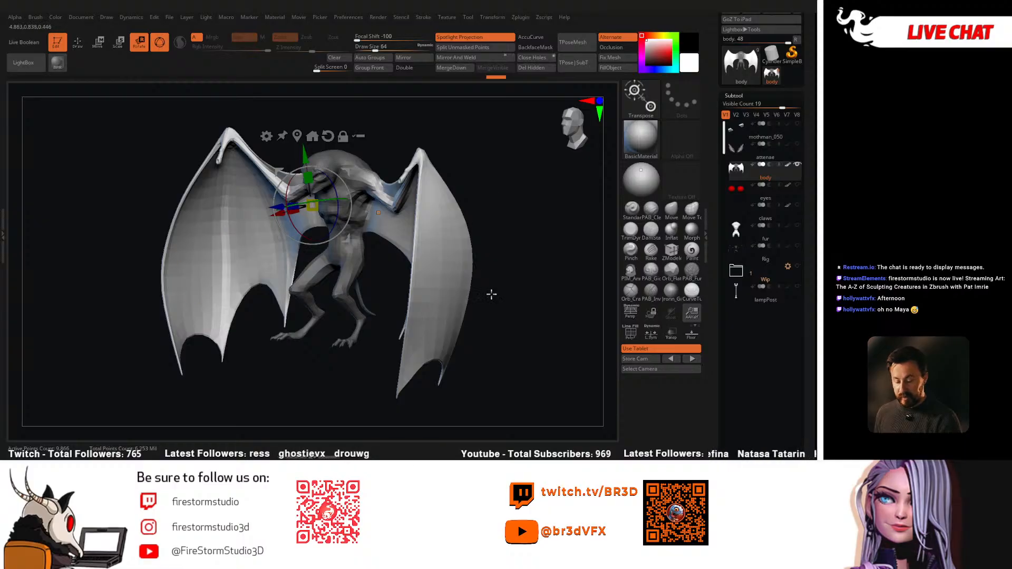
pyautogui.keyDown('shift'); pyautogui.moveTo(478, 300); pyautogui.dragTo(509, 289, button='right'); pyautogui.keyUp('shift')
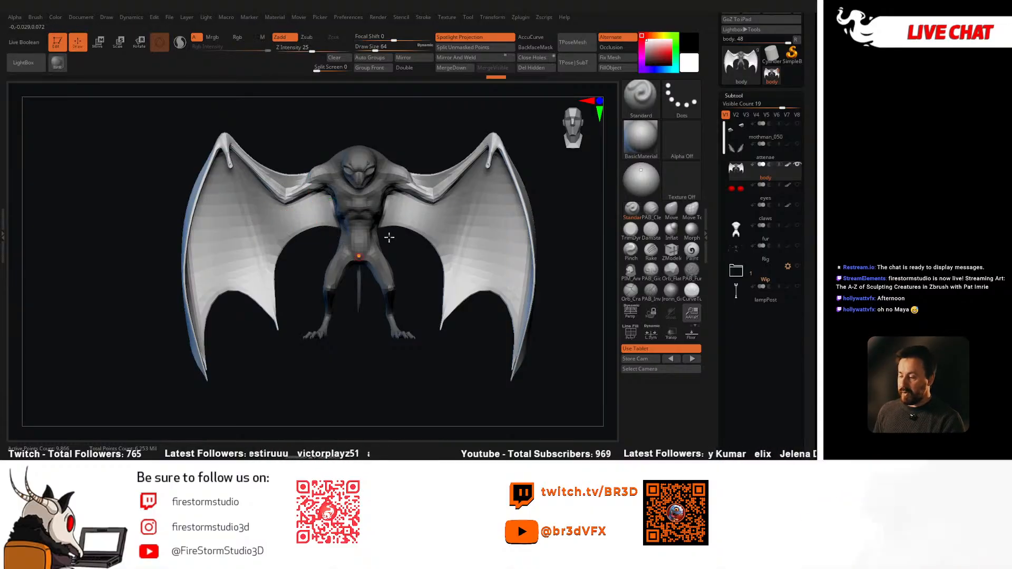
# Step: Replace the gizmo with the classic Transpose line in Scale mode and draw a short line beside the shoulder
pyautogui.press('e')
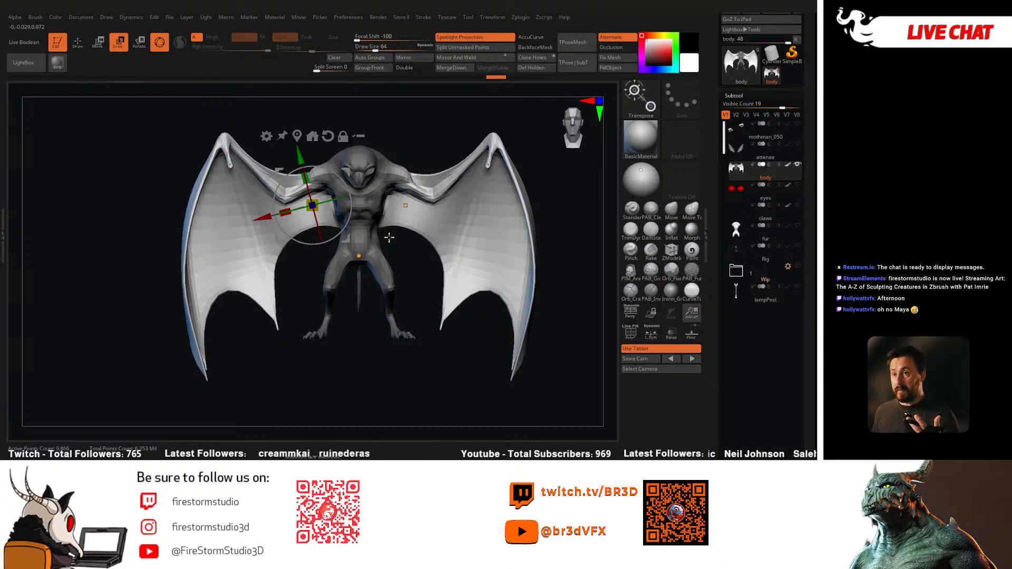
pyautogui.click(159, 43)
pyautogui.moveTo(364, 254); pyautogui.dragTo(341, 176, button='right')
pyautogui.moveTo(318, 204); pyautogui.dragTo(358, 199)
pyautogui.moveTo(342, 234)
pyautogui.keyDown('alt'); pyautogui.mouseDown(button='right')
pyautogui.moveTo(299, 243)
pyautogui.moveTo(317, 188)
pyautogui.moveTo(337, 224)
pyautogui.mouseUp(button='right'); pyautogui.keyUp('alt')
pyautogui.keyDown('ctrl'); pyautogui.moveTo(334, 303); pyautogui.dragTo(284, 311, button='right'); pyautogui.keyUp('ctrl')
pyautogui.keyDown('alt'); pyautogui.moveTo(438, 296); pyautogui.dragTo(375, 281, button='right'); pyautogui.keyUp('alt')
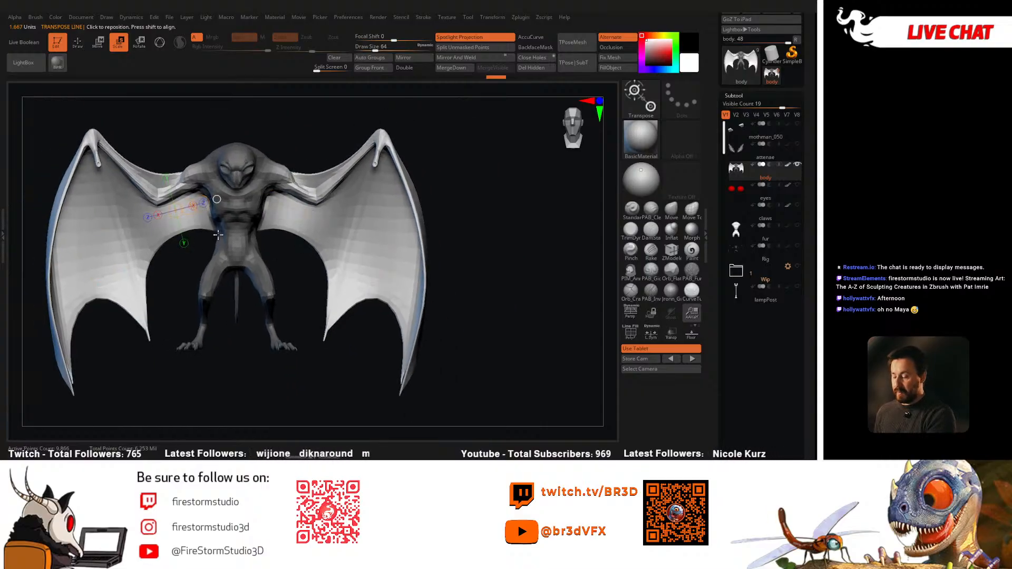
# Step: Redraw the Transpose line from the upper torso across the wing and adjust both ends to reach the wing's outer edge
pyautogui.moveTo(338, 232); pyautogui.dragTo(268, 307, button='right')
pyautogui.keyDown('alt'); pyautogui.moveTo(268, 308); pyautogui.dragTo(307, 317, button='right'); pyautogui.keyUp('alt')
pyautogui.moveTo(309, 228); pyautogui.dragTo(476, 175)
pyautogui.moveTo(494, 173)
pyautogui.mouseDown(button='right')
pyautogui.moveTo(458, 217)
pyautogui.moveTo(441, 117)
pyautogui.mouseUp(button='right')
pyautogui.moveTo(399, 295); pyautogui.dragTo(403, 237, button='right')
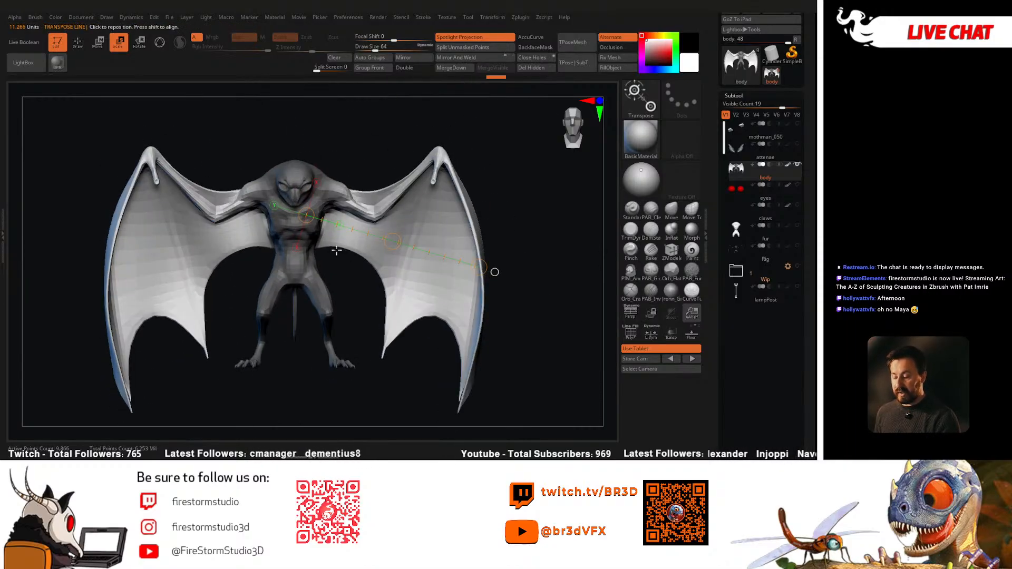
pyautogui.moveTo(307, 220); pyautogui.dragTo(325, 225)
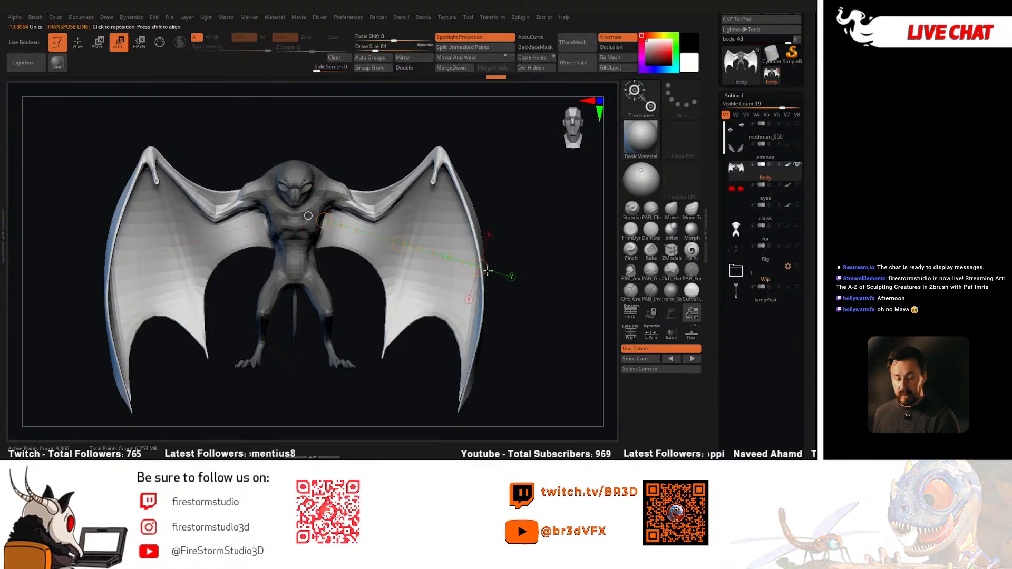
pyautogui.moveTo(485, 267); pyautogui.dragTo(490, 255)
# Step: Align the Transpose line with the wing in depth from above and check its placement from behind
pyautogui.moveTo(533, 226); pyautogui.dragTo(504, 220, button='right')
pyautogui.moveTo(330, 300); pyautogui.dragTo(337, 340, button='right')
pyautogui.keyDown('alt'); pyautogui.moveTo(398, 278); pyautogui.dragTo(344, 307, button='right'); pyautogui.keyUp('alt')
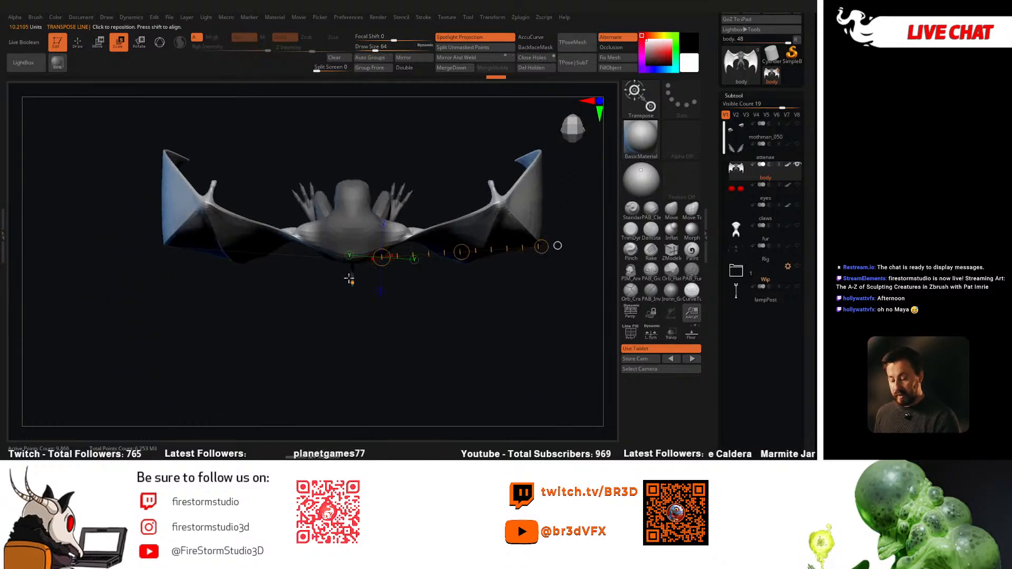
pyautogui.moveTo(327, 264); pyautogui.dragTo(323, 258)
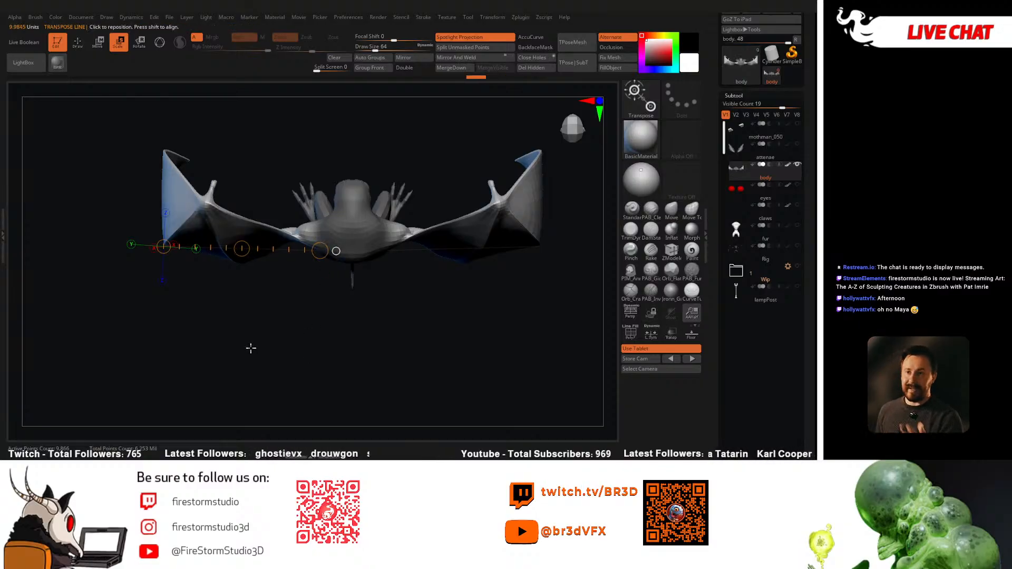
pyautogui.moveTo(297, 340); pyautogui.dragTo(329, 303, button='right')
pyautogui.rightClick(329, 302)
pyautogui.moveTo(408, 226); pyautogui.dragTo(335, 236, button='right')
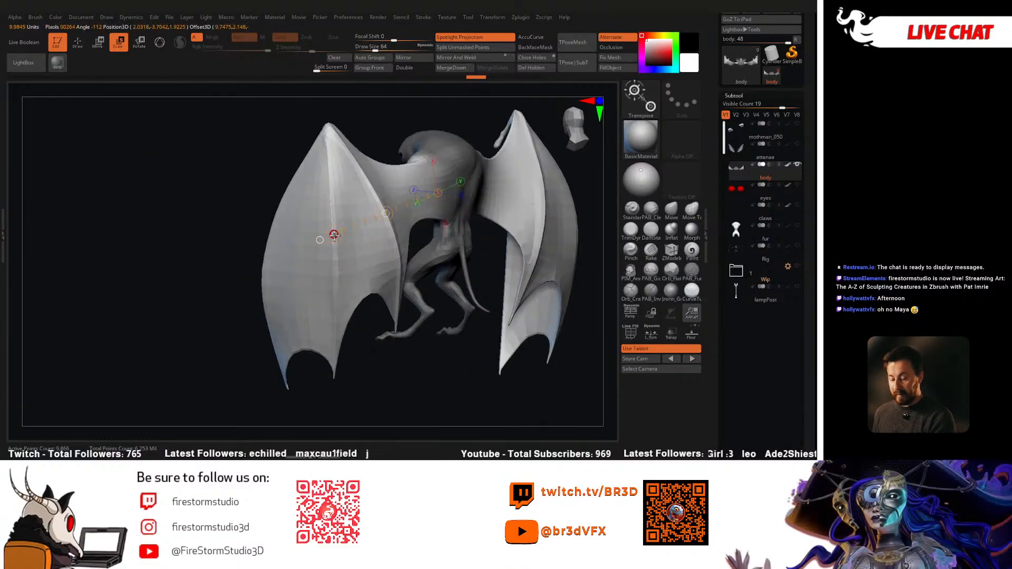
# Step: Try folding the wings inward by rotating them with the Transpose line, undo the rotations and return to Draw mode
pyautogui.press('r')
pyautogui.moveTo(338, 236); pyautogui.dragTo(336, 253)
pyautogui.moveTo(336, 253); pyautogui.dragTo(384, 253, button='right')
pyautogui.moveTo(345, 233); pyautogui.dragTo(338, 152)
pyautogui.moveTo(369, 174); pyautogui.dragTo(530, 209, button='right')
pyautogui.moveTo(402, 222); pyautogui.dragTo(441, 265, button='right')
pyautogui.moveTo(360, 312); pyautogui.dragTo(264, 290)
pyautogui.moveTo(427, 302); pyautogui.dragTo(488, 219, button='right')
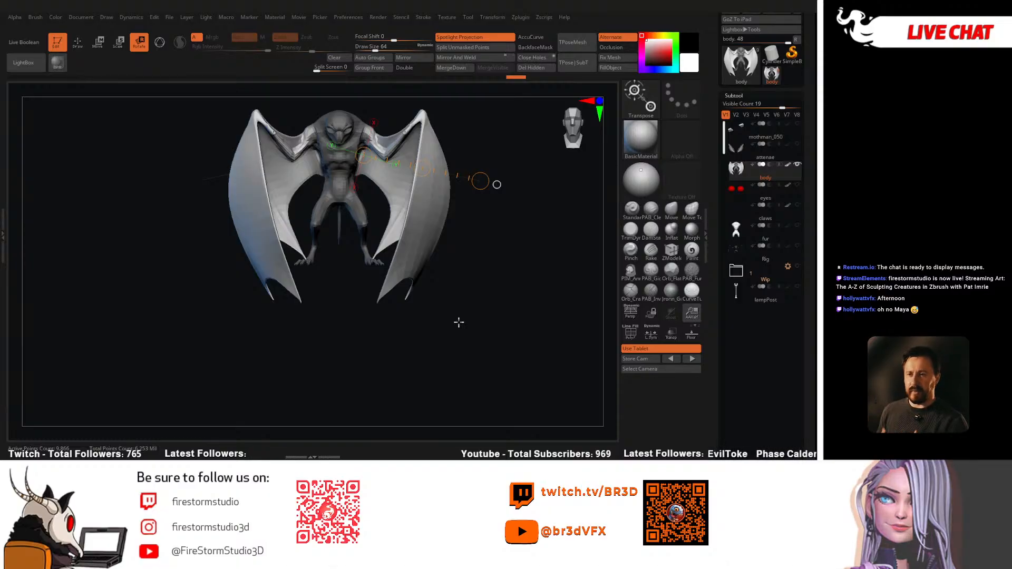
pyautogui.hotkey('ctrl', 'z')
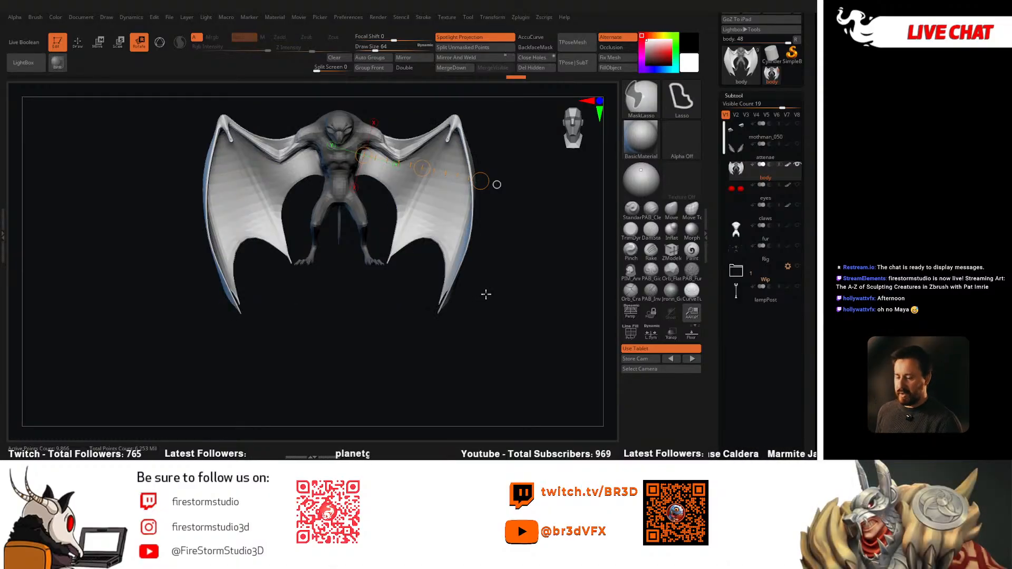
pyautogui.hotkey('ctrl', 'z')
pyautogui.press('q')
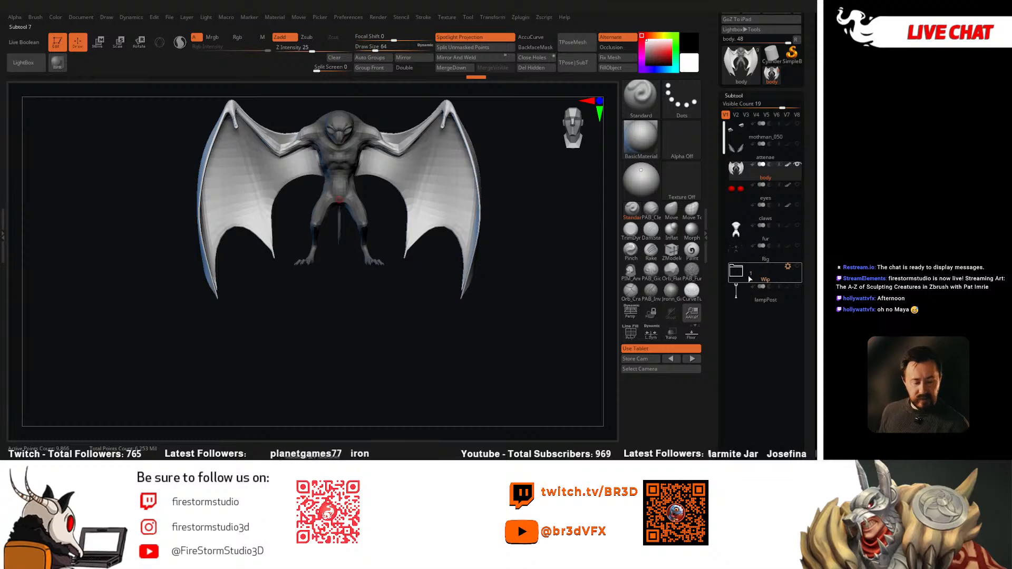
# Step: Show and expand the Wip subtool folder and select the poseProxyu subtool inside it
pyautogui.click(793, 273)
pyautogui.click(796, 267)
pyautogui.click(767, 293)
pyautogui.moveTo(530, 303); pyautogui.dragTo(529, 304)
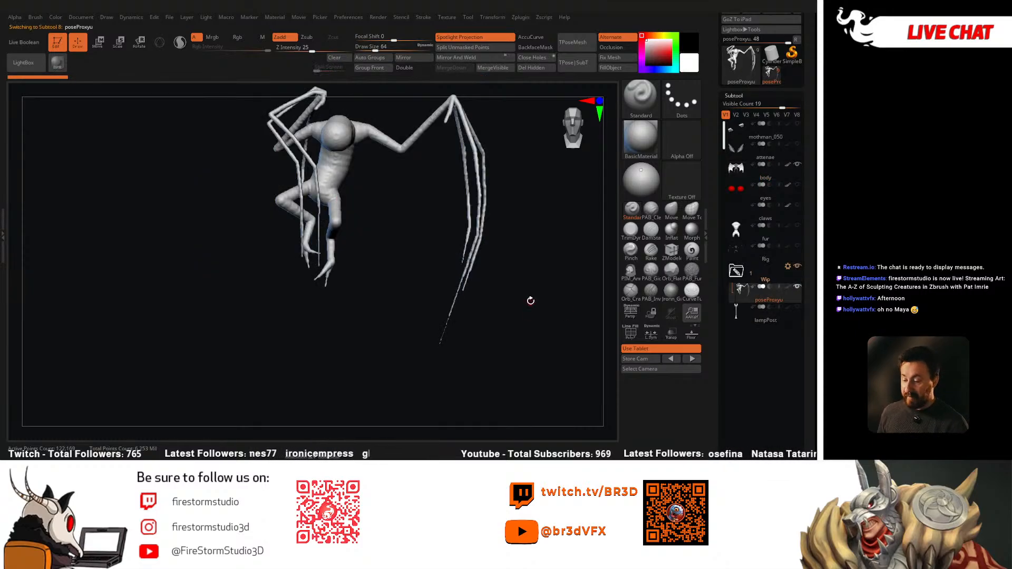
# Step: Switch back to the Move gizmo and move the pose proxy down below the body
pyautogui.press('w')
pyautogui.click(162, 44)
pyautogui.keyDown('alt'); pyautogui.moveTo(372, 165); pyautogui.dragTo(357, 223); pyautogui.keyUp('alt')
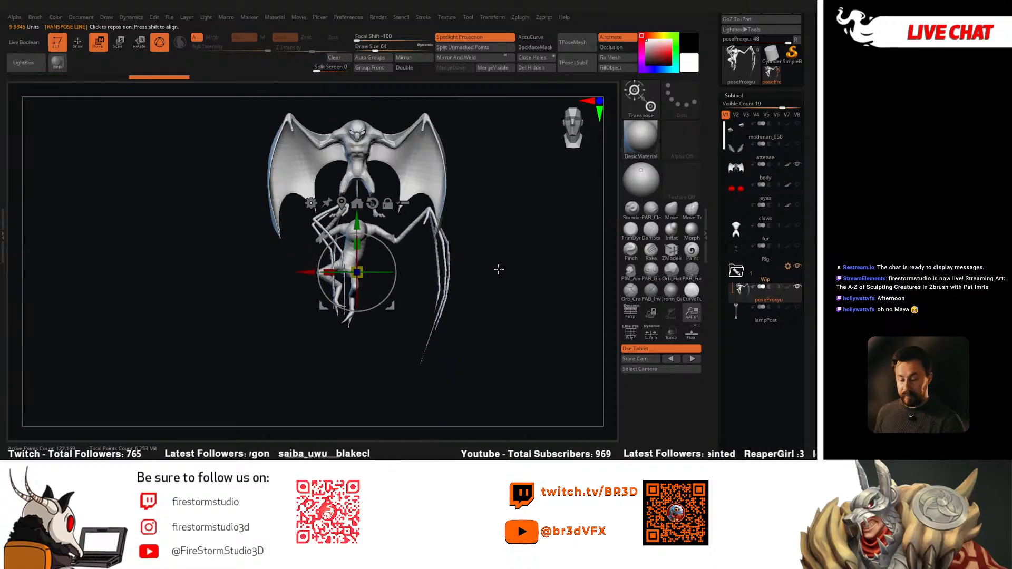
pyautogui.moveTo(486, 225); pyautogui.dragTo(459, 226)
pyautogui.press('q')
pyautogui.press('w')
pyautogui.moveTo(357, 222); pyautogui.dragTo(356, 247)
# Step: Frame the pose proxy, adjust its height with the gizmo and examine its pose beneath the body
pyautogui.moveTo(458, 243)
pyautogui.mouseDown()
pyautogui.moveTo(471, 243)
pyautogui.moveTo(463, 264)
pyautogui.moveTo(495, 312)
pyautogui.moveTo(499, 259)
pyautogui.moveTo(552, 307)
pyautogui.mouseUp()
pyautogui.press('q')
pyautogui.press('f')
pyautogui.press('r')
pyautogui.moveTo(346, 310); pyautogui.dragTo(337, 318)
pyautogui.moveTo(345, 258); pyautogui.dragTo(344, 225)
pyautogui.press('q')
pyautogui.keyDown('alt'); pyautogui.moveTo(483, 267); pyautogui.dragTo(400, 417); pyautogui.keyUp('alt')
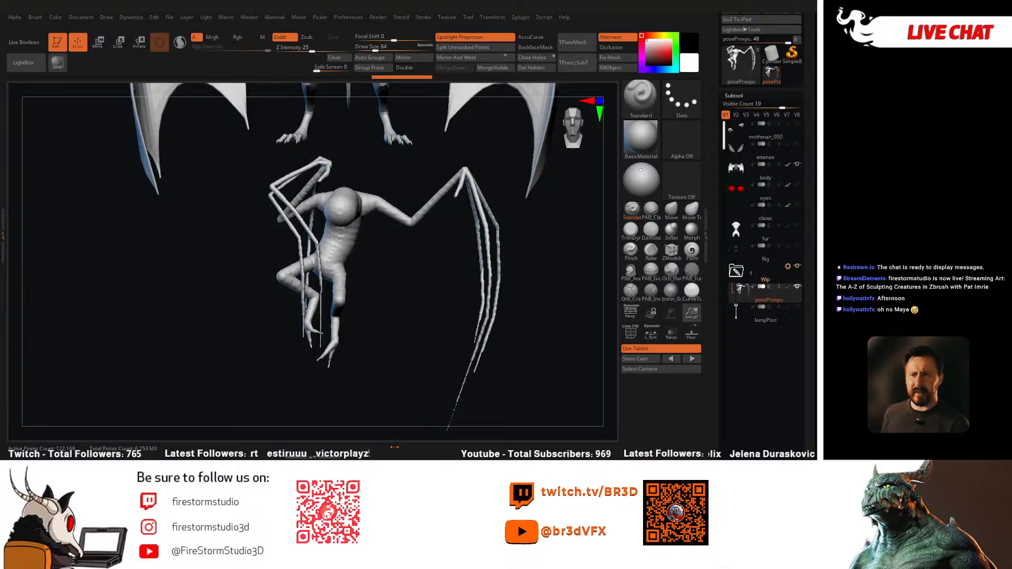
pyautogui.moveTo(427, 283); pyautogui.dragTo(460, 310)
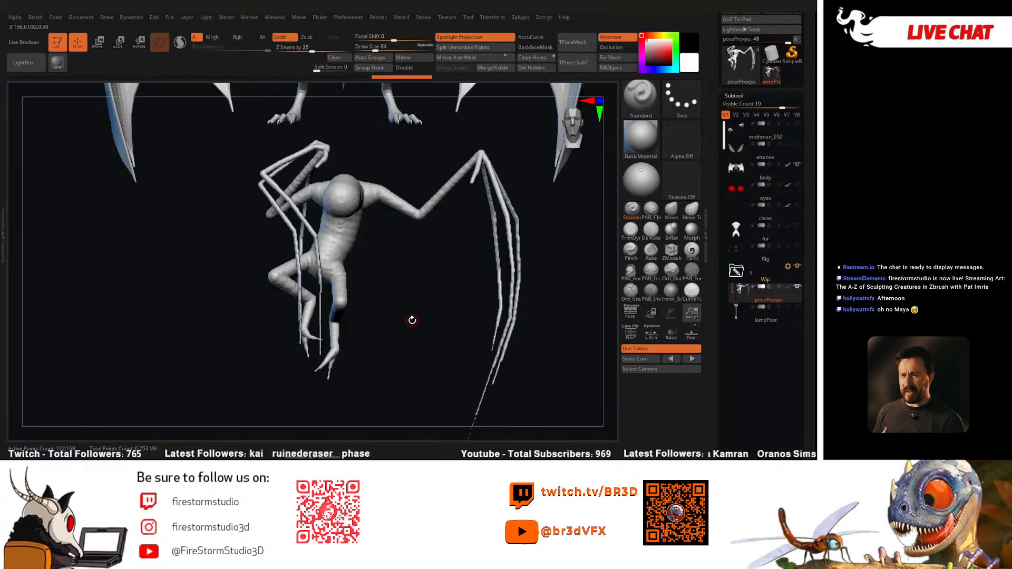
pyautogui.moveTo(412, 320); pyautogui.dragTo(596, 299)
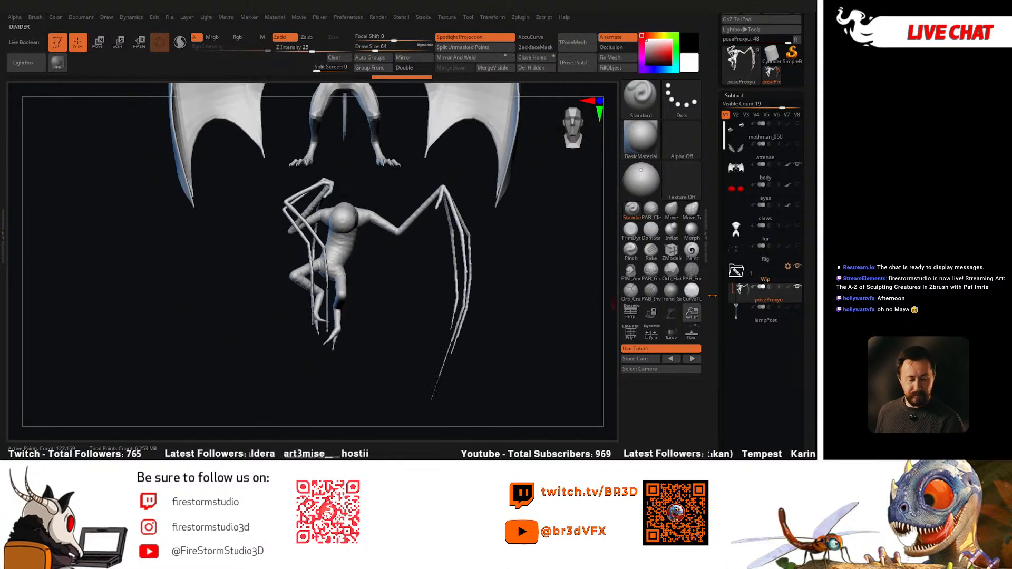
# Step: Collapse and hide the Wip folder, show the other subtools except the lamp post, and select the body
pyautogui.click(762, 273)
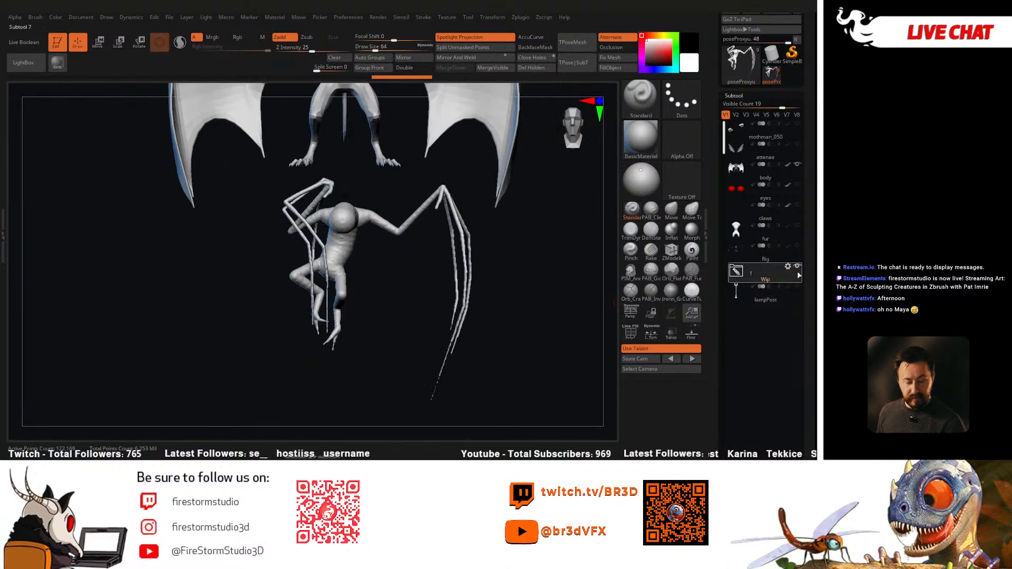
pyautogui.click(792, 258)
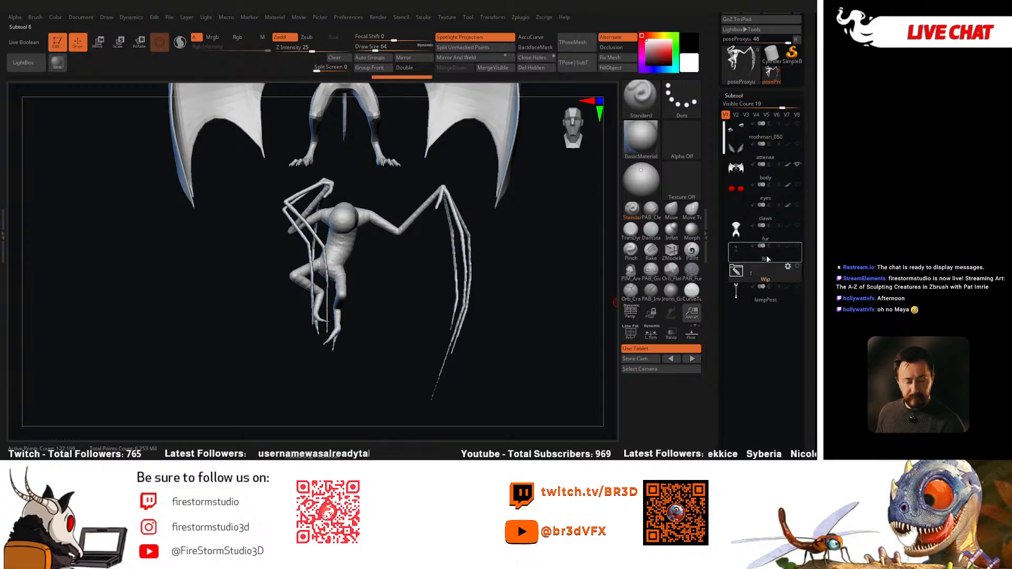
pyautogui.keyDown('shift'); pyautogui.click(799, 145); pyautogui.keyUp('shift')
pyautogui.keyDown('alt'); pyautogui.moveTo(535, 289); pyautogui.dragTo(525, 328); pyautogui.keyUp('alt')
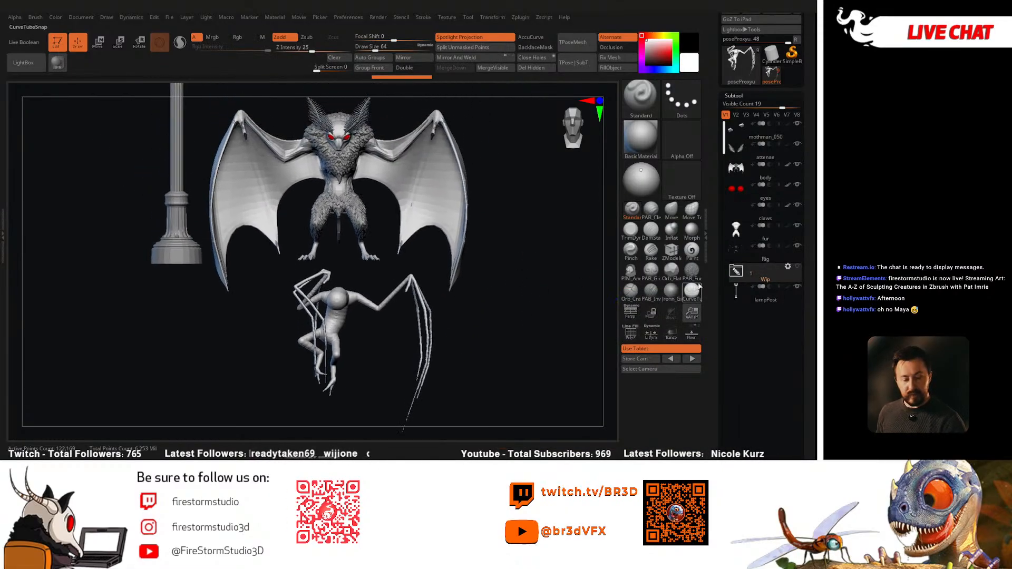
pyautogui.click(796, 286)
pyautogui.click(765, 174)
pyautogui.keyDown('alt'); pyautogui.moveTo(526, 242); pyautogui.dragTo(523, 286); pyautogui.keyUp('alt')
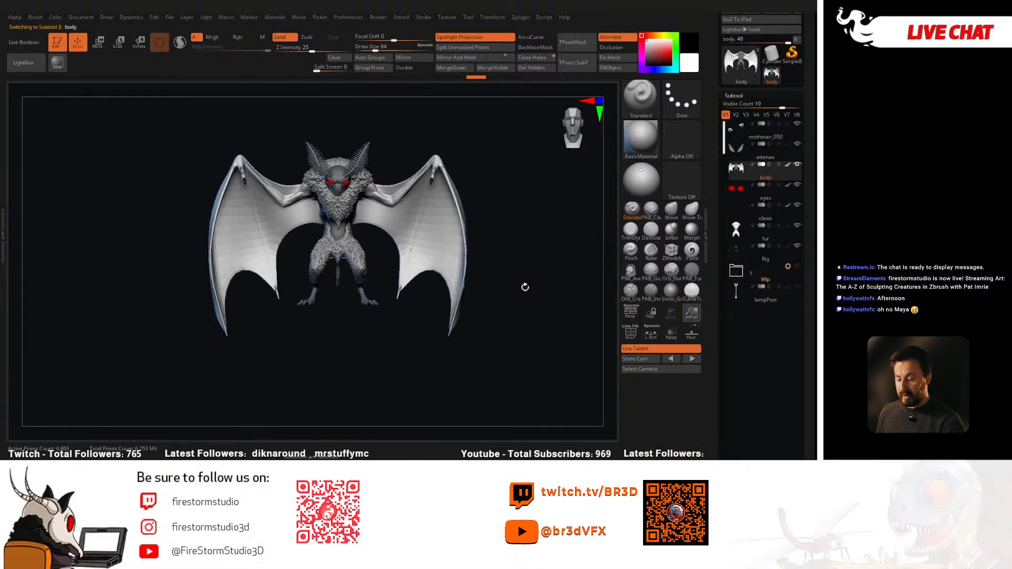
# Step: Try rotating the body's wings with the gizmo while the other subtools are visible, undo both rotations and return to Draw mode
pyautogui.press('r')
pyautogui.moveTo(290, 210); pyautogui.dragTo(304, 236)
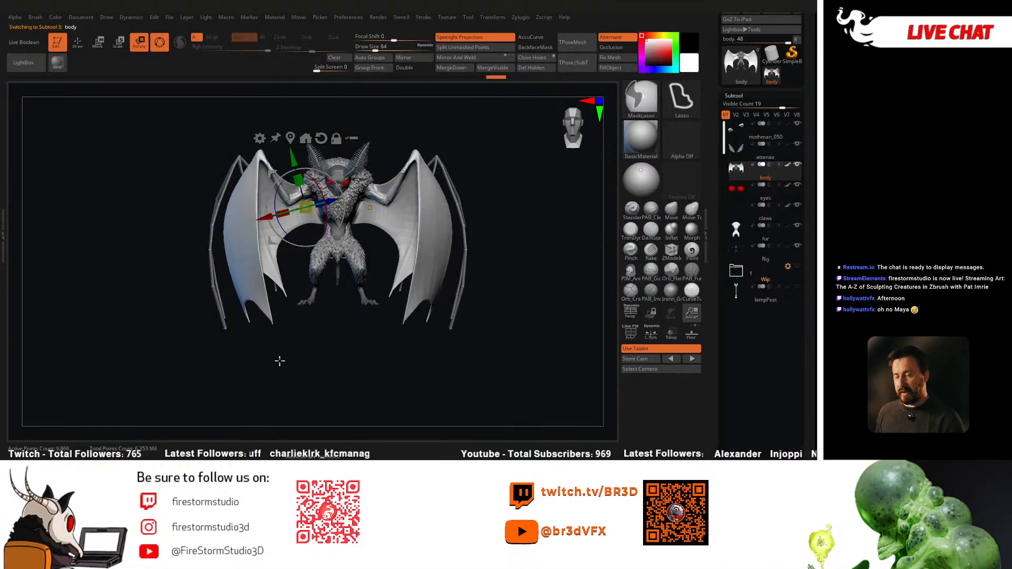
pyautogui.hotkey('ctrl', 'z')
pyautogui.keyDown('alt'); pyautogui.moveTo(515, 258); pyautogui.dragTo(498, 267); pyautogui.keyUp('alt')
pyautogui.moveTo(289, 213); pyautogui.dragTo(276, 227)
pyautogui.hotkey('ctrl', 'z')
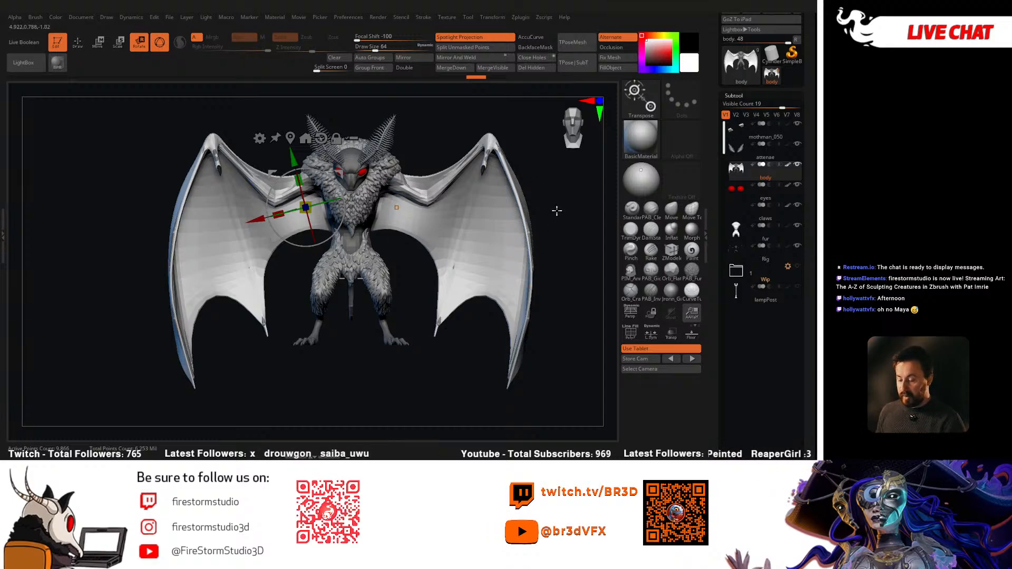
pyautogui.press('q')
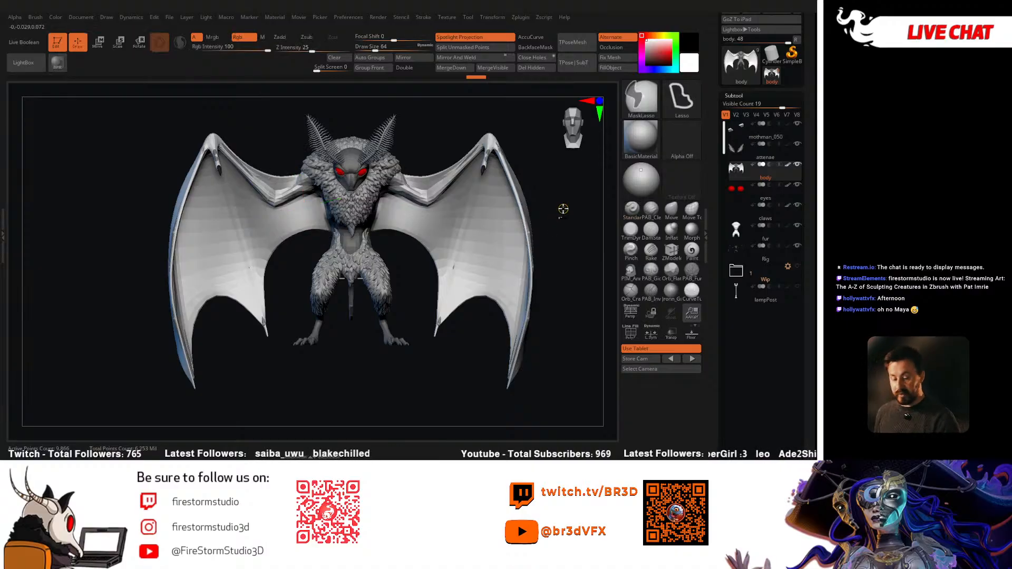
# Step: Select the antennae subtool and toggle the lamp post's visibility on and back off
pyautogui.moveTo(569, 226); pyautogui.dragTo(558, 239)
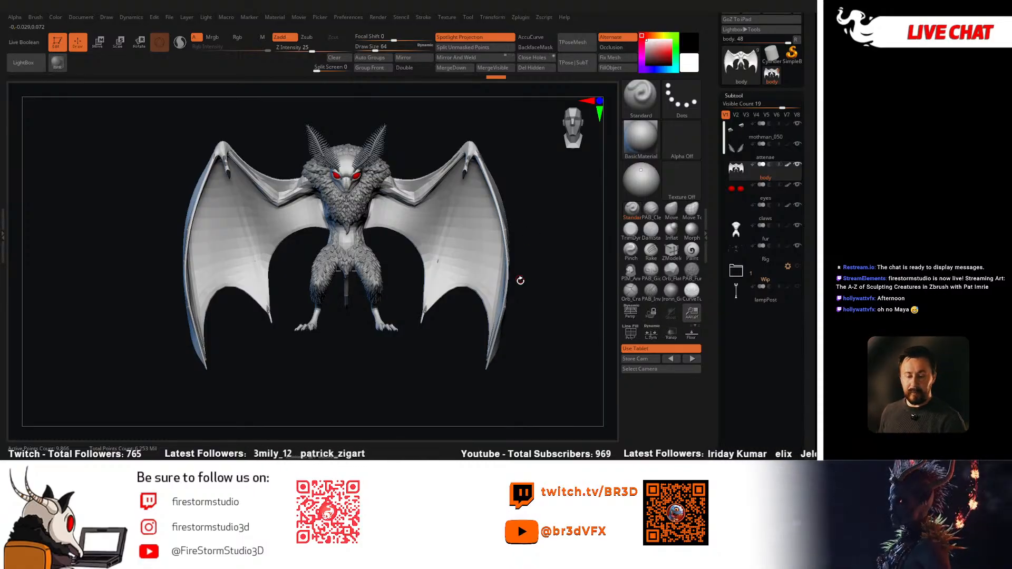
pyautogui.keyDown('alt'); pyautogui.moveTo(548, 302); pyautogui.dragTo(549, 291); pyautogui.keyUp('alt')
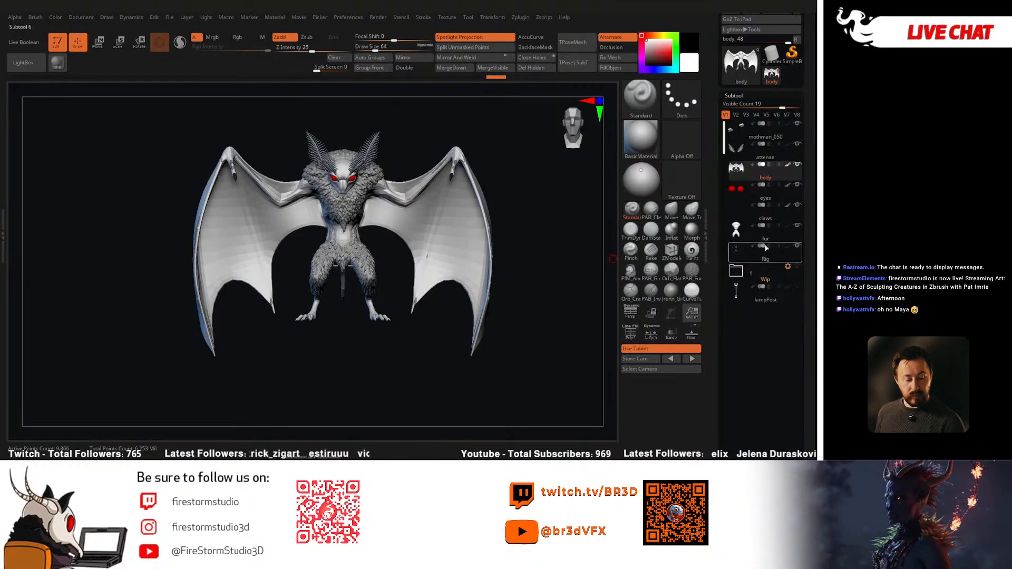
pyautogui.scroll(-1, 764, 231)
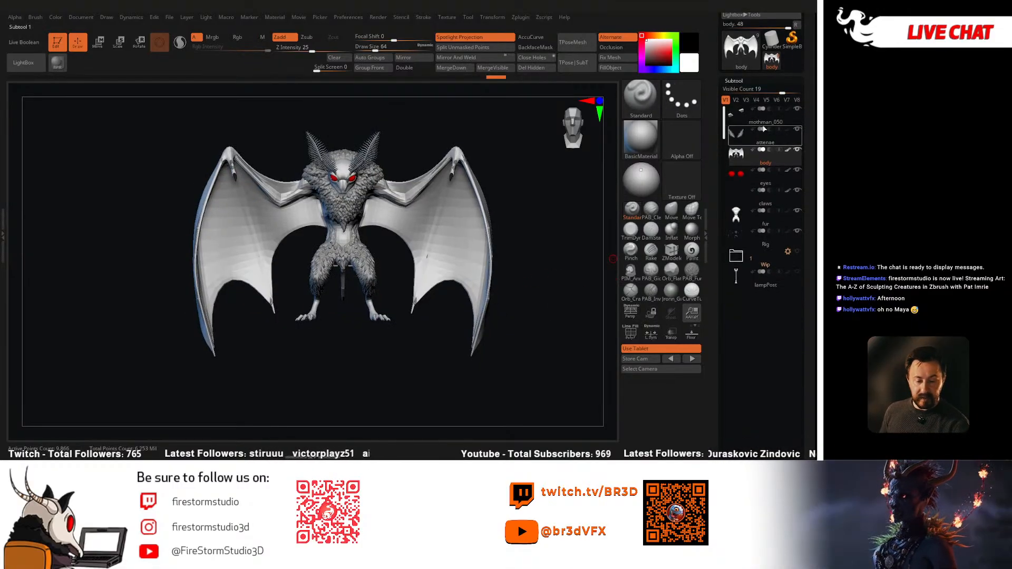
pyautogui.click(787, 138)
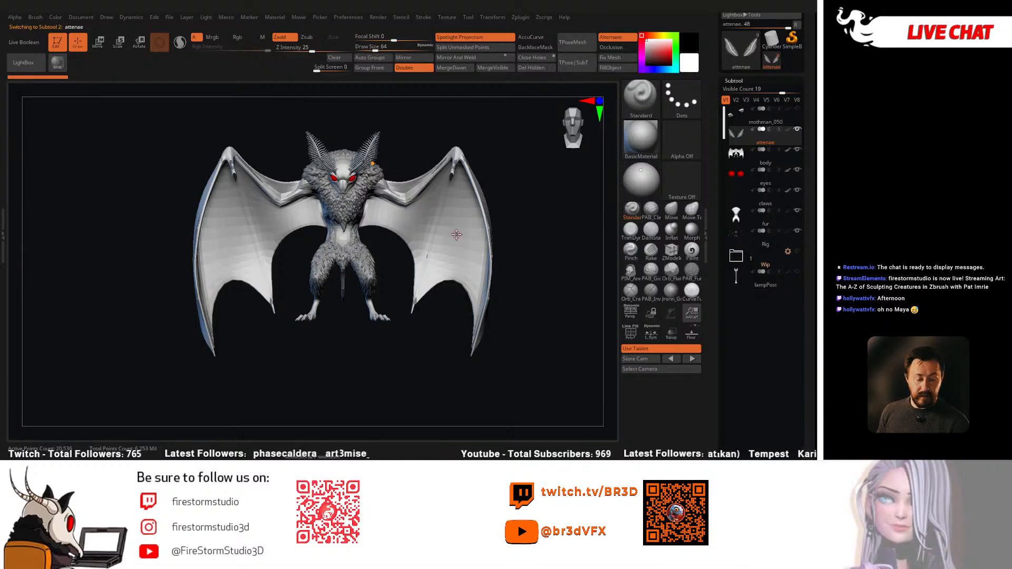
pyautogui.click(798, 273)
pyautogui.click(798, 273)
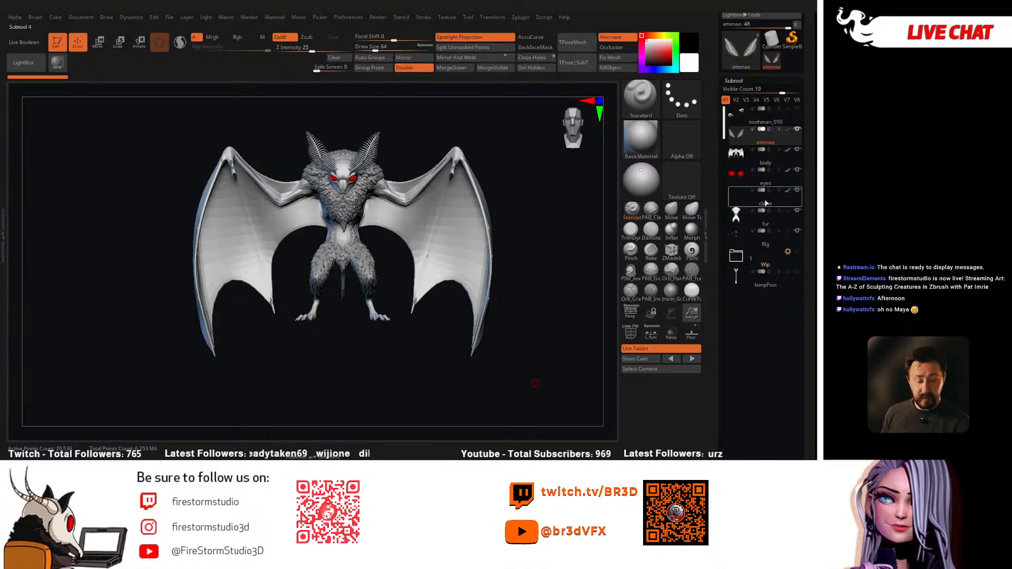
# Step: Check the fur subtool, reselect the antennae, and combine the visible subtools into one mesh with Transpose Master's TPoseMesh
pyautogui.click(764, 219)
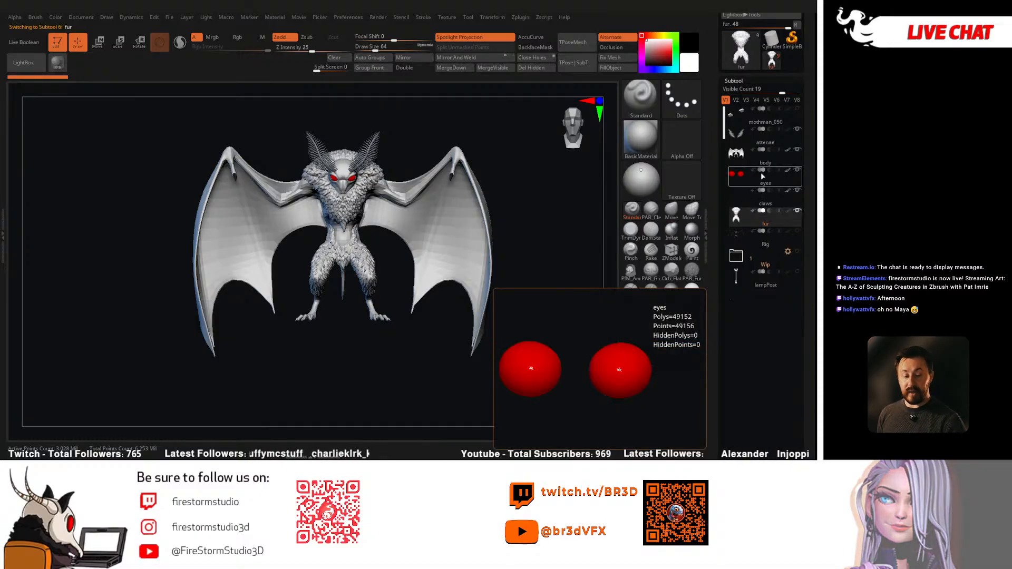
pyautogui.moveTo(774, 194)
pyautogui.click(772, 138)
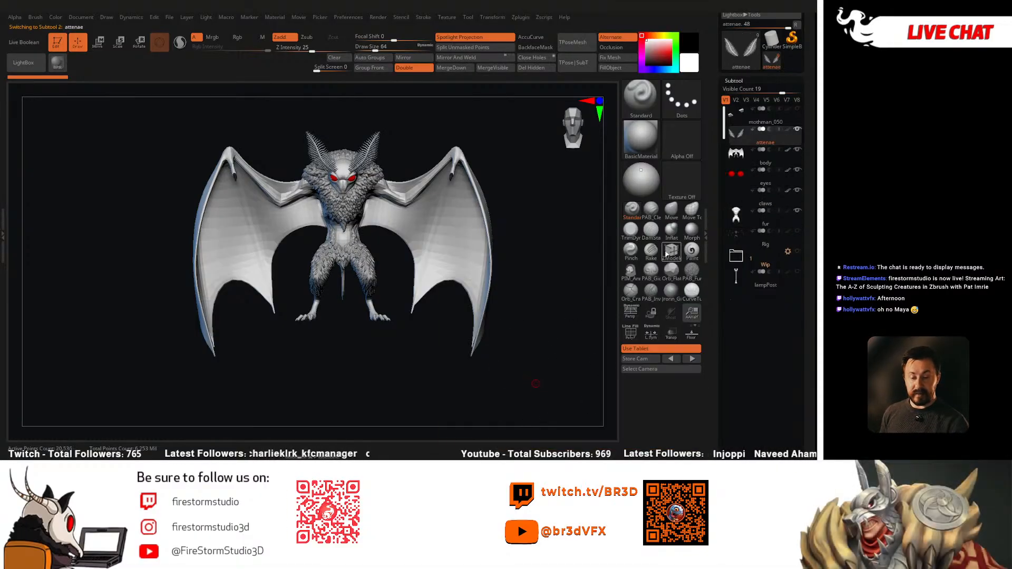
pyautogui.click(521, 17)
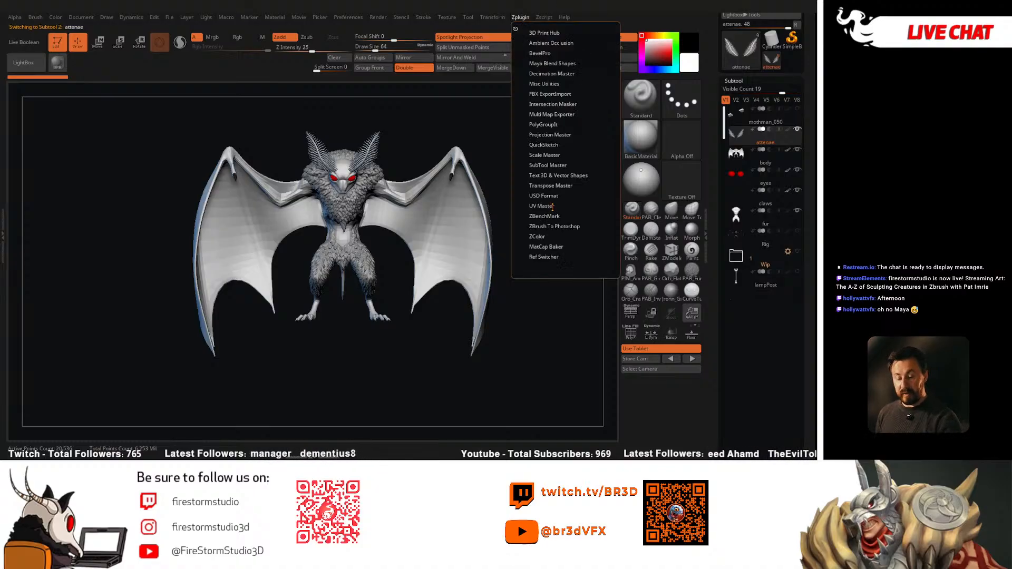
pyautogui.click(550, 186)
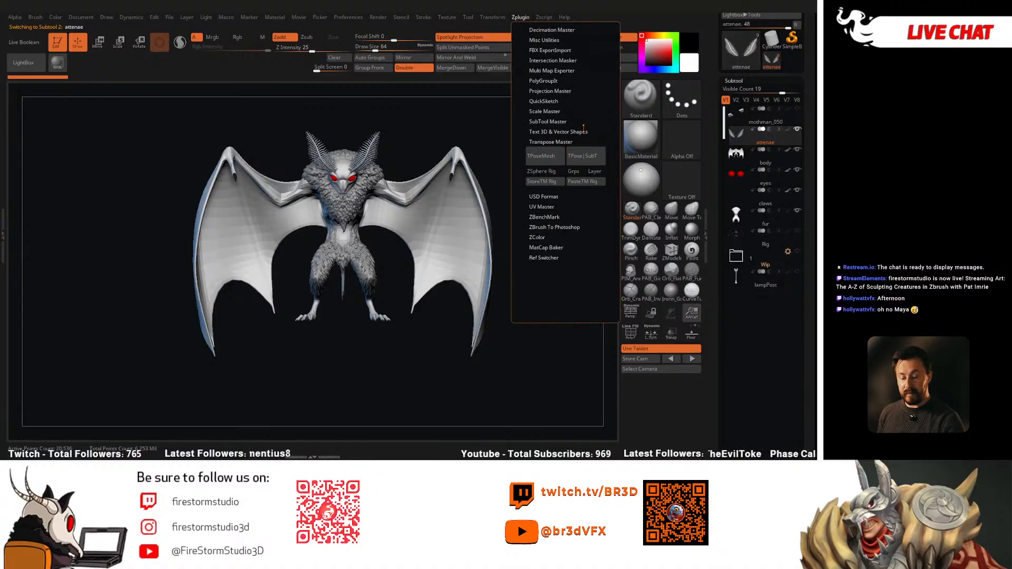
pyautogui.click(542, 159)
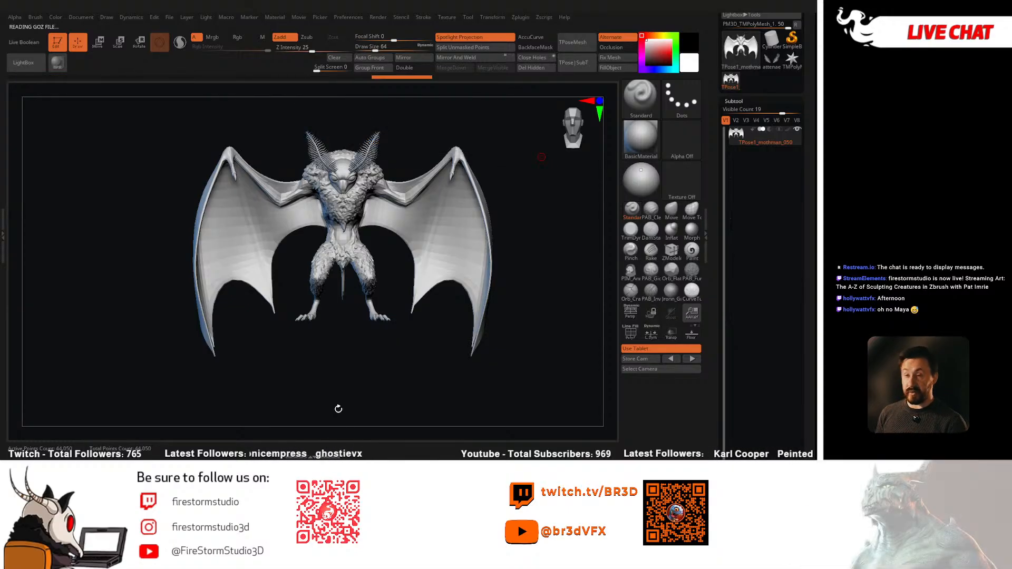
# Step: Mask both wings of the combined mesh with the MaskLasso brush and soften the mask's edge
pyautogui.moveTo(526, 216)
pyautogui.keyDown('alt'); pyautogui.mouseDown()
pyautogui.moveTo(546, 194)
pyautogui.moveTo(528, 224)
pyautogui.mouseUp(); pyautogui.keyUp('alt')
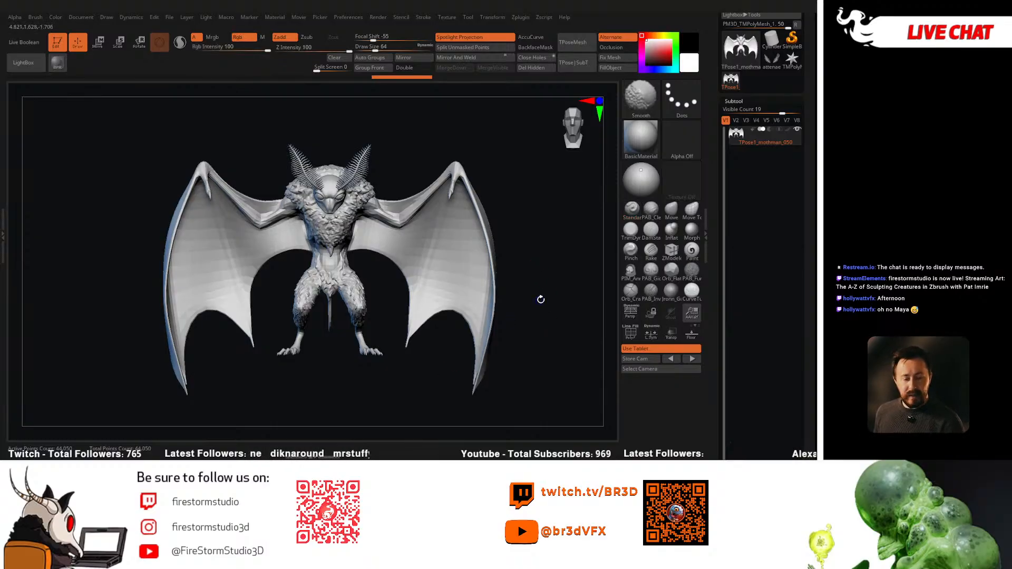
pyautogui.keyDown('alt'); pyautogui.moveTo(534, 258); pyautogui.dragTo(534, 239); pyautogui.keyUp('alt')
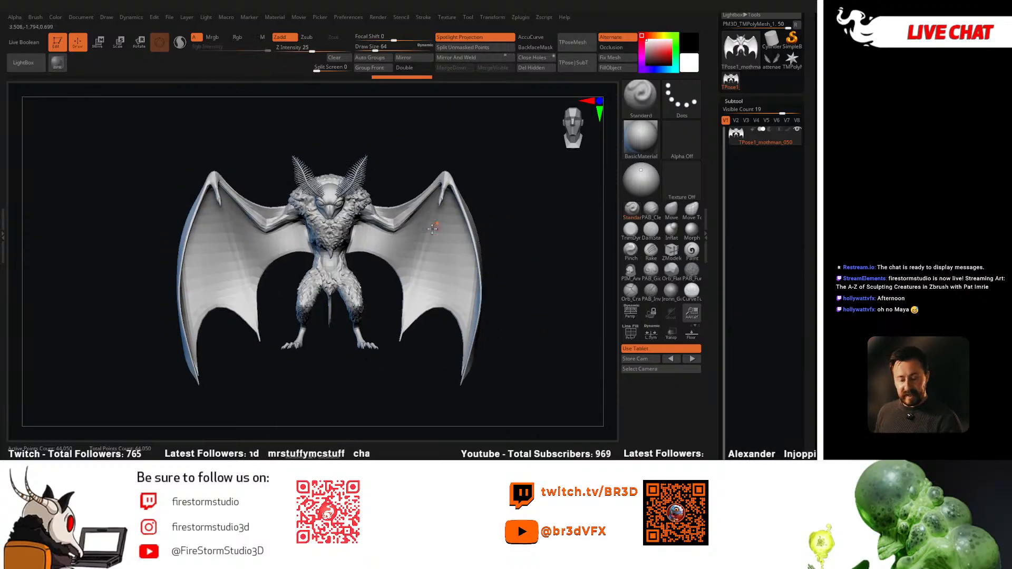
pyautogui.press('ctrl')
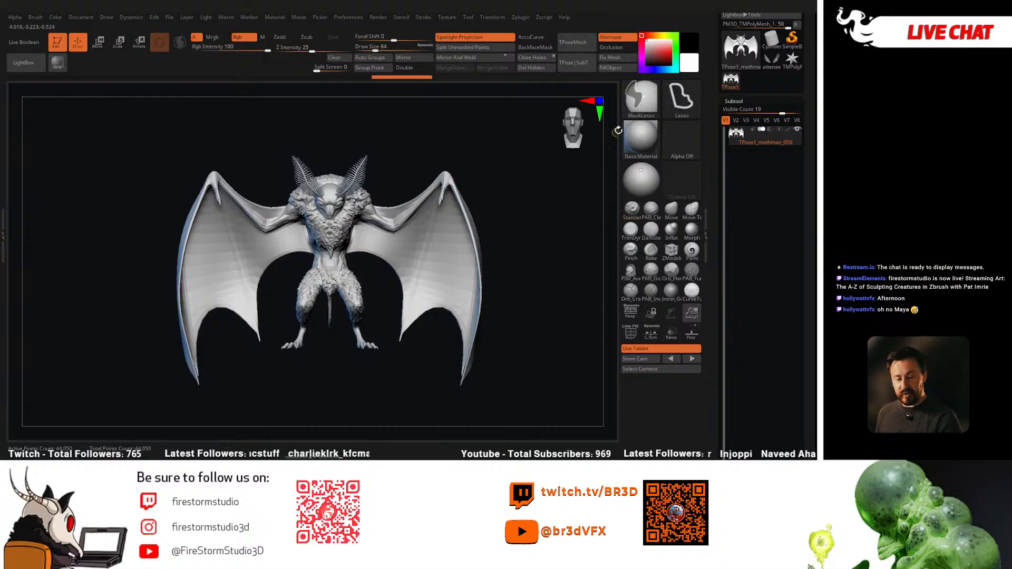
pyautogui.moveTo(377, 207)
pyautogui.keyDown('ctrl'); pyautogui.mouseDown()
pyautogui.moveTo(365, 262)
pyautogui.moveTo(398, 382)
pyautogui.moveTo(542, 204)
pyautogui.moveTo(412, 132)
pyautogui.mouseUp(); pyautogui.keyUp('ctrl')
pyautogui.keyDown('ctrl'); pyautogui.click(433, 267); pyautogui.keyUp('ctrl')
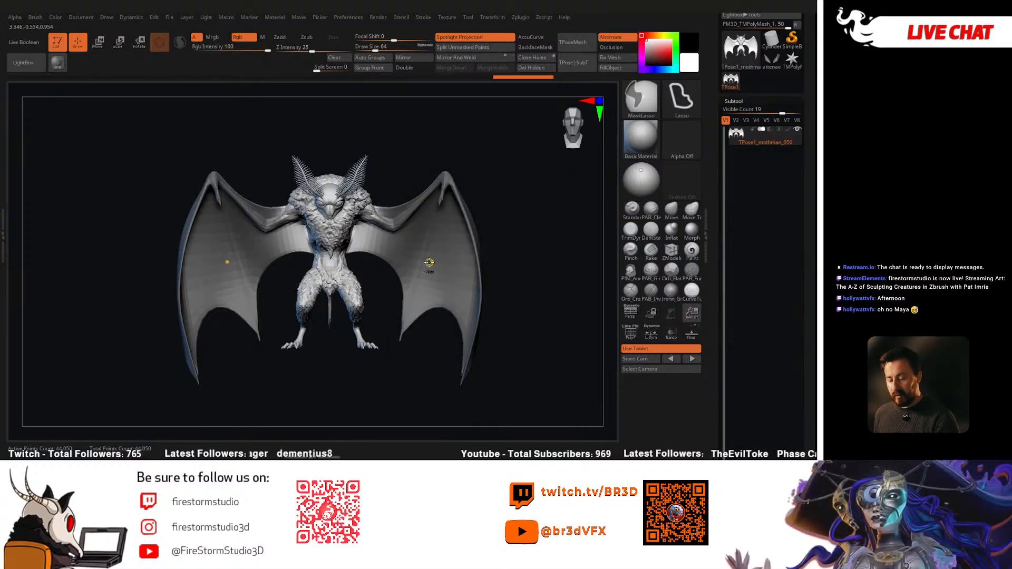
pyautogui.moveTo(365, 211)
pyautogui.keyDown('ctrl'); pyautogui.keyDown('alt'); pyautogui.mouseDown()
pyautogui.moveTo(362, 267)
pyautogui.moveTo(400, 395)
pyautogui.moveTo(501, 190)
pyautogui.moveTo(378, 215)
pyautogui.mouseUp(); pyautogui.keyUp('alt'); pyautogui.keyUp('ctrl')
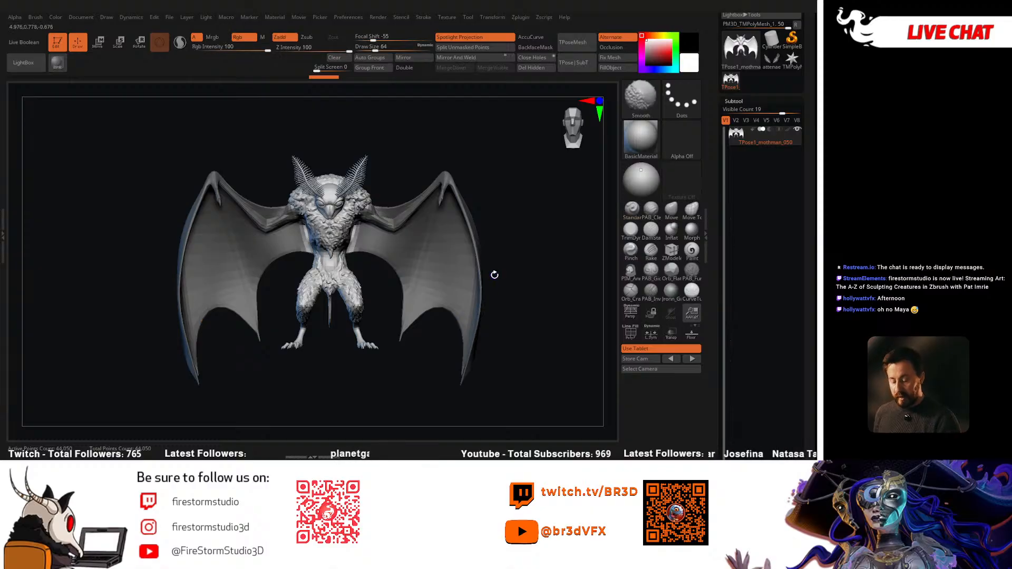
# Step: Invert the wing mask, switch to the Rotate gizmo and place its pivot where the wing meets the shoulder
pyautogui.hotkey('shift', 'f')
pyautogui.moveTo(501, 242)
pyautogui.mouseDown()
pyautogui.moveTo(437, 249)
pyautogui.moveTo(400, 289)
pyautogui.moveTo(419, 280)
pyautogui.moveTo(434, 318)
pyautogui.moveTo(414, 300)
pyautogui.moveTo(400, 309)
pyautogui.moveTo(452, 299)
pyautogui.mouseUp()
pyautogui.hotkey('shift', 'f')
pyautogui.press('r')
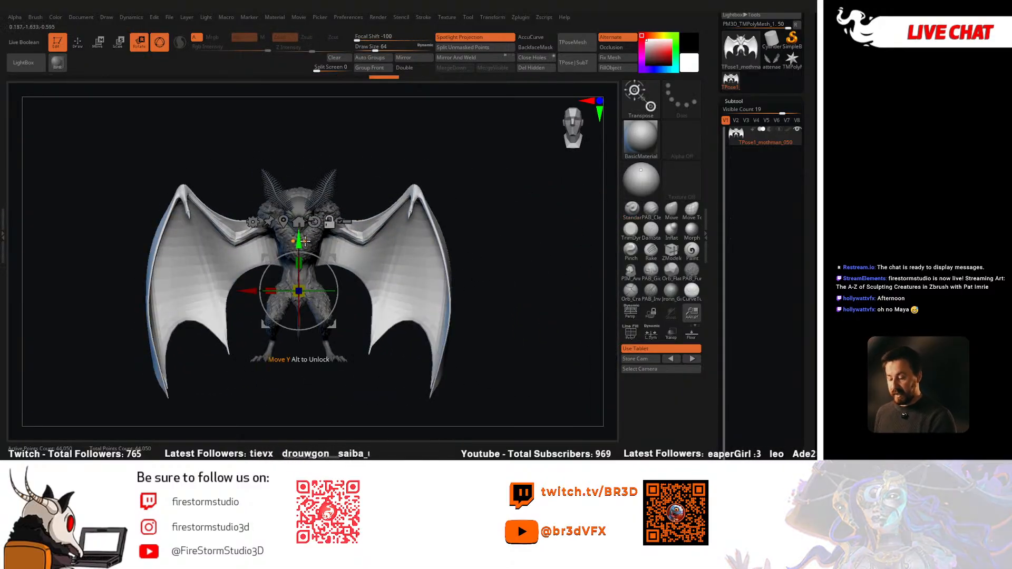
pyautogui.keyDown('alt'); pyautogui.moveTo(332, 215); pyautogui.dragTo(368, 209); pyautogui.keyUp('alt')
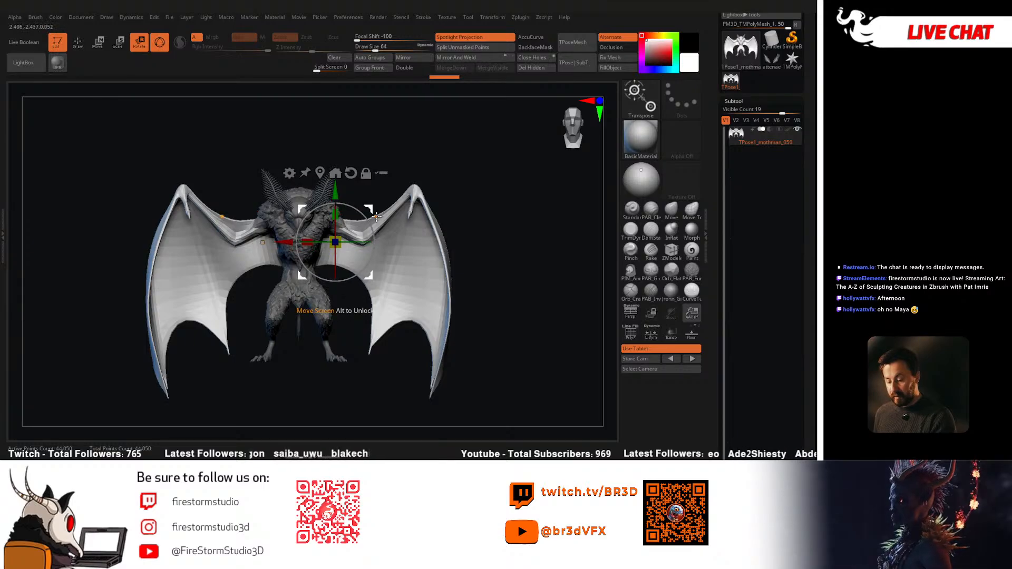
pyautogui.moveTo(460, 237); pyautogui.dragTo(421, 337)
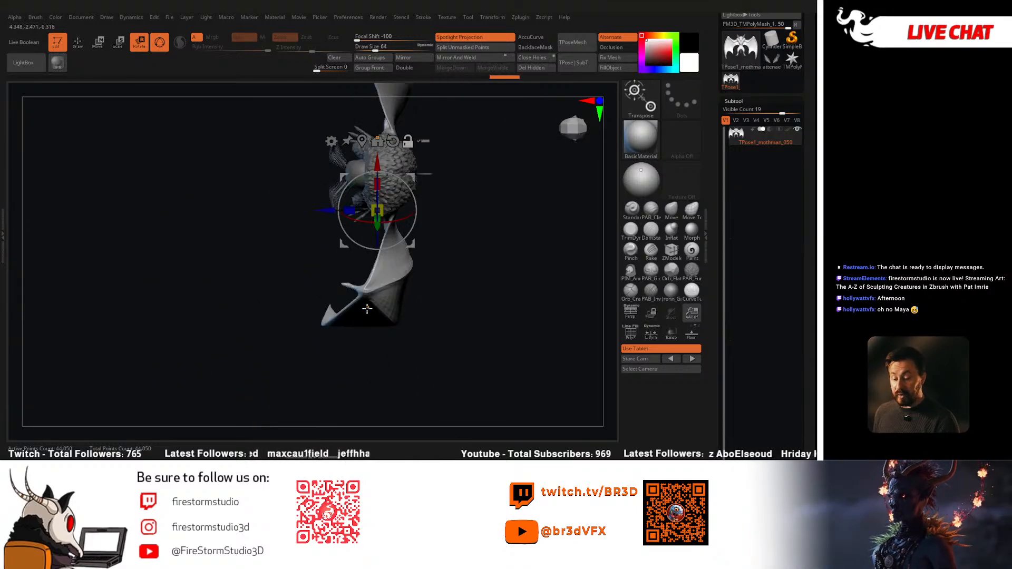
pyautogui.keyDown('alt'); pyautogui.moveTo(333, 215); pyautogui.dragTo(344, 214); pyautogui.keyUp('alt')
pyautogui.keyDown('alt'); pyautogui.moveTo(389, 162); pyautogui.dragTo(389, 169); pyautogui.keyUp('alt')
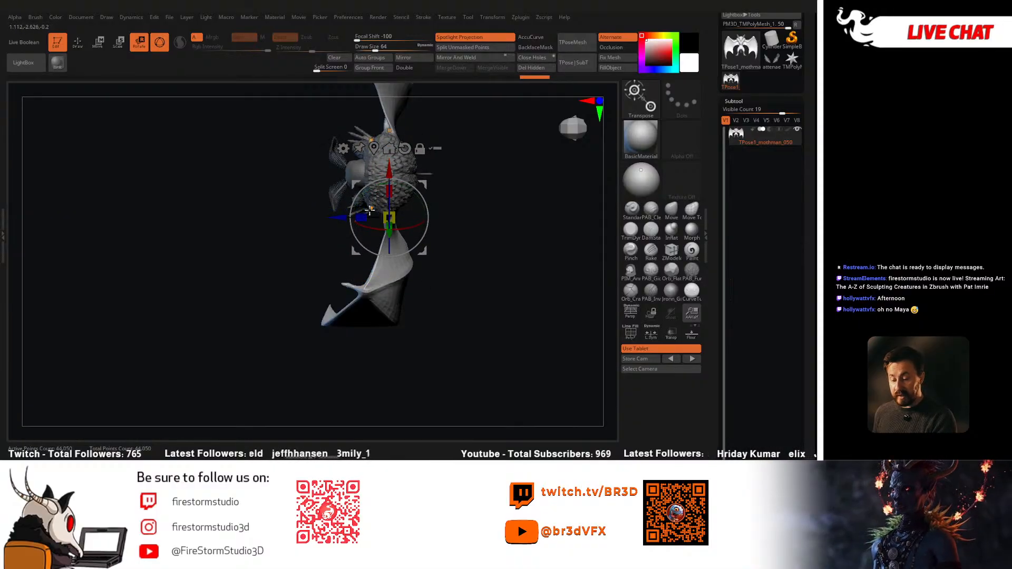
pyautogui.moveTo(458, 244); pyautogui.dragTo(376, 326)
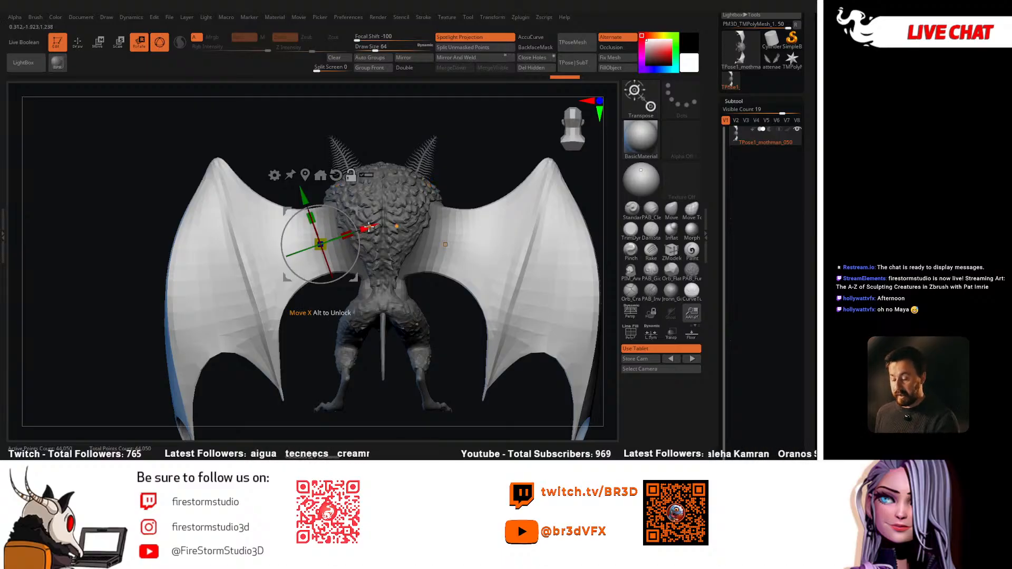
# Step: Try rotating both wings about the shoulder pivot, undo the rotations and clear the mask in Draw mode
pyautogui.moveTo(367, 228); pyautogui.dragTo(373, 227)
pyautogui.moveTo(310, 195); pyautogui.dragTo(346, 209)
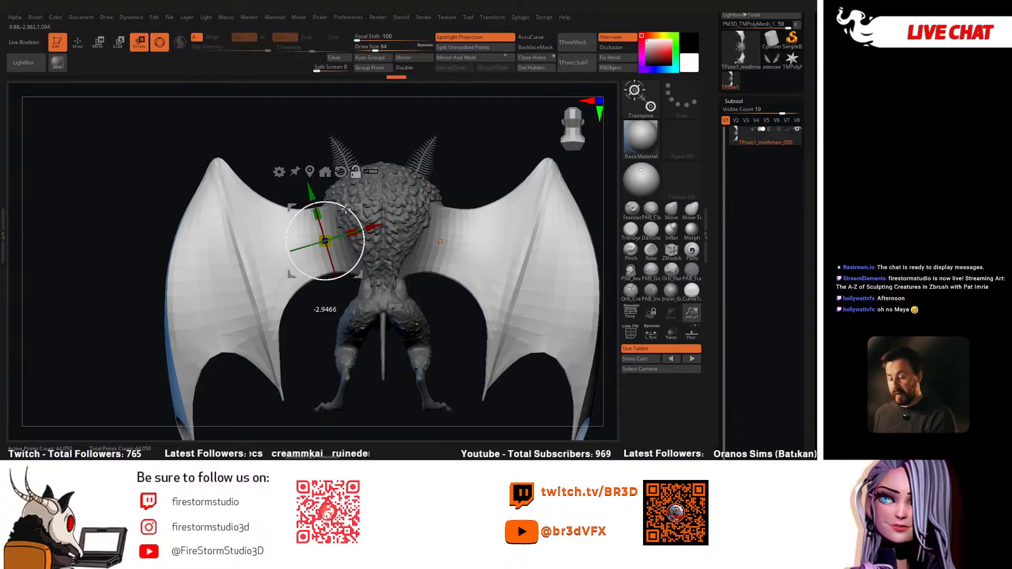
pyautogui.moveTo(342, 273); pyautogui.dragTo(372, 259)
pyautogui.moveTo(483, 231); pyautogui.dragTo(421, 237)
pyautogui.keyDown('shift'); pyautogui.moveTo(490, 274); pyautogui.dragTo(467, 284); pyautogui.keyUp('shift')
pyautogui.press('q')
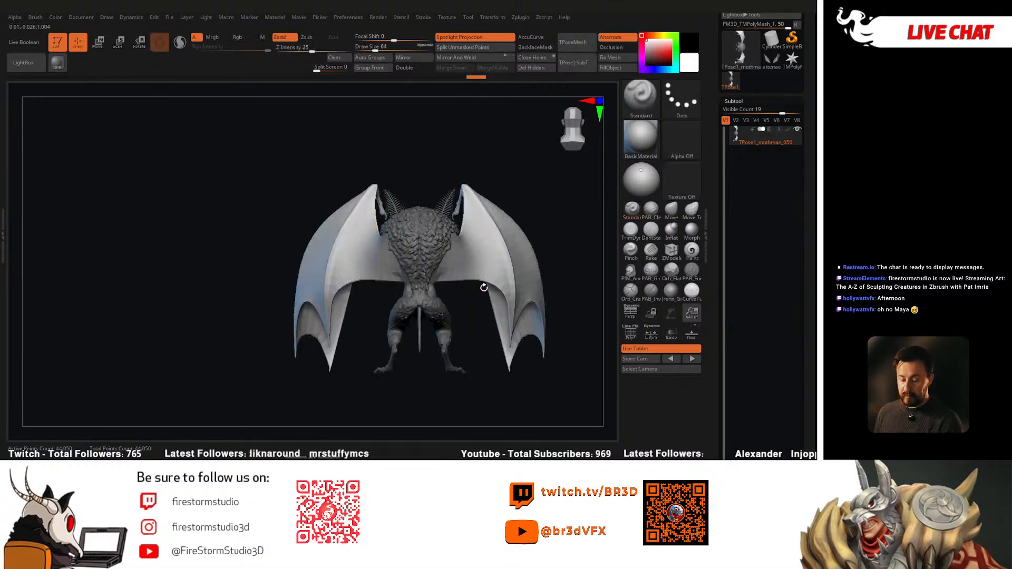
pyautogui.hotkey('ctrl', 'z')
pyautogui.hotkey('ctrl', 'z')
pyautogui.keyDown('ctrl'); pyautogui.moveTo(363, 325); pyautogui.dragTo(381, 302); pyautogui.keyUp('ctrl')
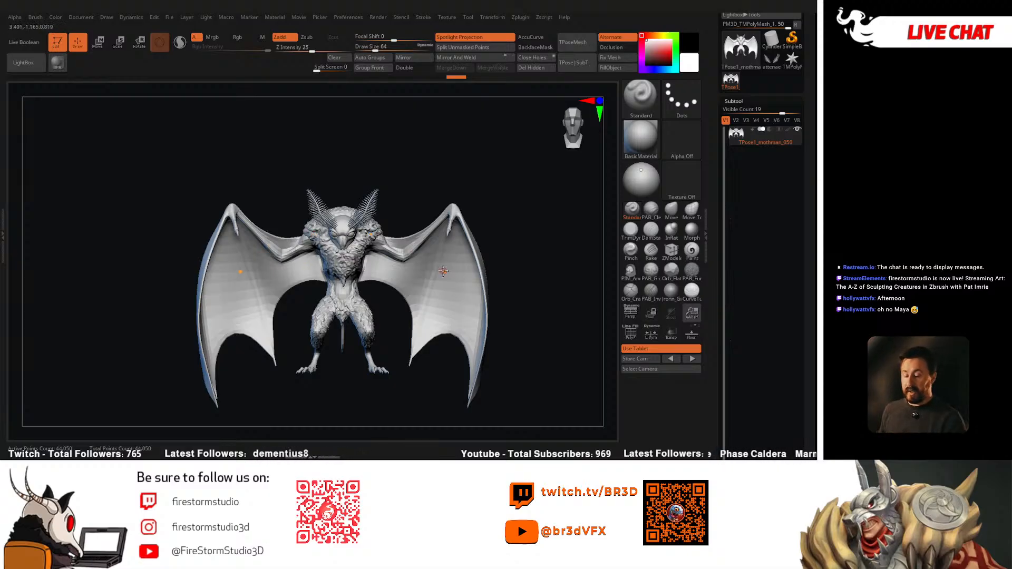
# Step: Lasso-mask a single wing, invert the mask so only that wing is free, and switch to the Rotate gizmo
pyautogui.moveTo(396, 219); pyautogui.dragTo(371, 206)
pyautogui.press('ctrl')
pyautogui.moveTo(343, 256)
pyautogui.keyDown('ctrl'); pyautogui.mouseDown()
pyautogui.moveTo(379, 316)
pyautogui.moveTo(479, 425)
pyautogui.moveTo(470, 124)
pyautogui.moveTo(342, 129)
pyautogui.mouseUp(); pyautogui.keyUp('ctrl')
pyautogui.moveTo(505, 201)
pyautogui.mouseDown()
pyautogui.moveTo(419, 205)
pyautogui.moveTo(427, 167)
pyautogui.moveTo(481, 210)
pyautogui.mouseUp()
pyautogui.hotkey('ctrl', 'i')
pyautogui.press('r')
pyautogui.keyDown('shift'); pyautogui.moveTo(487, 255); pyautogui.dragTo(507, 257); pyautogui.keyUp('shift')
# Step: Place the gizmo at the free wing's shoulder and try raising that wing by rotating it
pyautogui.keyDown('alt'); pyautogui.moveTo(337, 241); pyautogui.dragTo(325, 237); pyautogui.keyUp('alt')
pyautogui.keyDown('alt'); pyautogui.moveTo(389, 203); pyautogui.dragTo(394, 185); pyautogui.keyUp('alt')
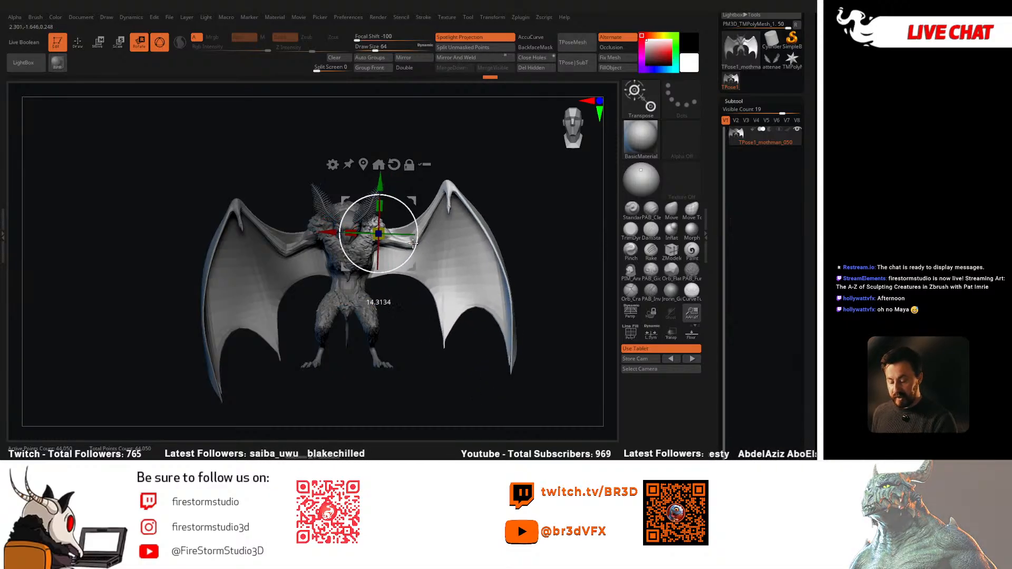
pyautogui.keyDown('alt'); pyautogui.moveTo(392, 186); pyautogui.dragTo(393, 181); pyautogui.keyUp('alt')
pyautogui.moveTo(328, 213); pyautogui.dragTo(403, 212)
pyautogui.moveTo(506, 190); pyautogui.dragTo(405, 210)
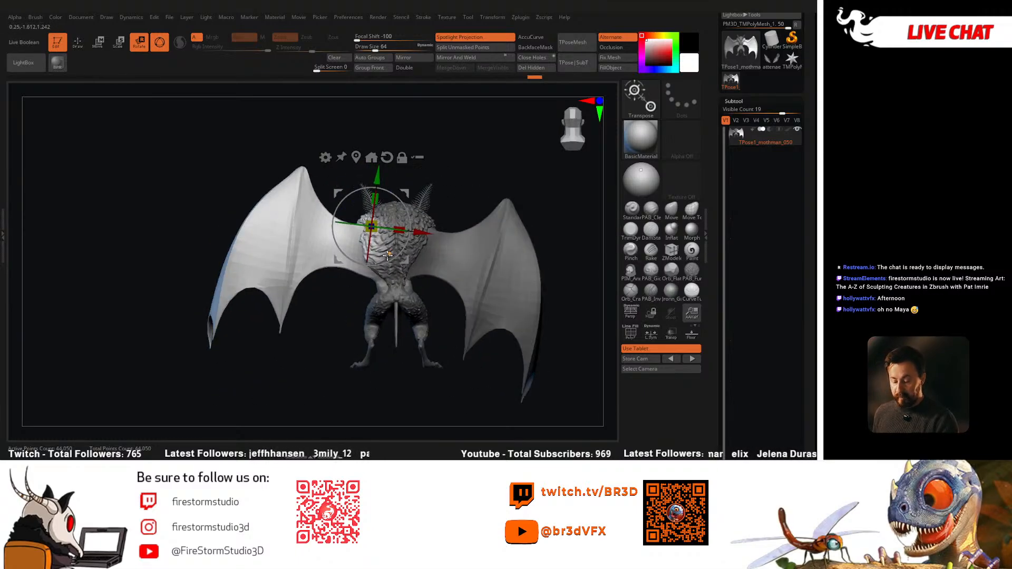
# Step: Try further rotations of the single wing at the shoulder, undo the posing, and return to Draw mode with the mask cleared
pyautogui.moveTo(381, 263); pyautogui.dragTo(375, 267)
pyautogui.moveTo(327, 311)
pyautogui.mouseDown()
pyautogui.moveTo(420, 305)
pyautogui.moveTo(429, 318)
pyautogui.moveTo(415, 309)
pyautogui.mouseUp()
pyautogui.hotkey('ctrl', 'z')
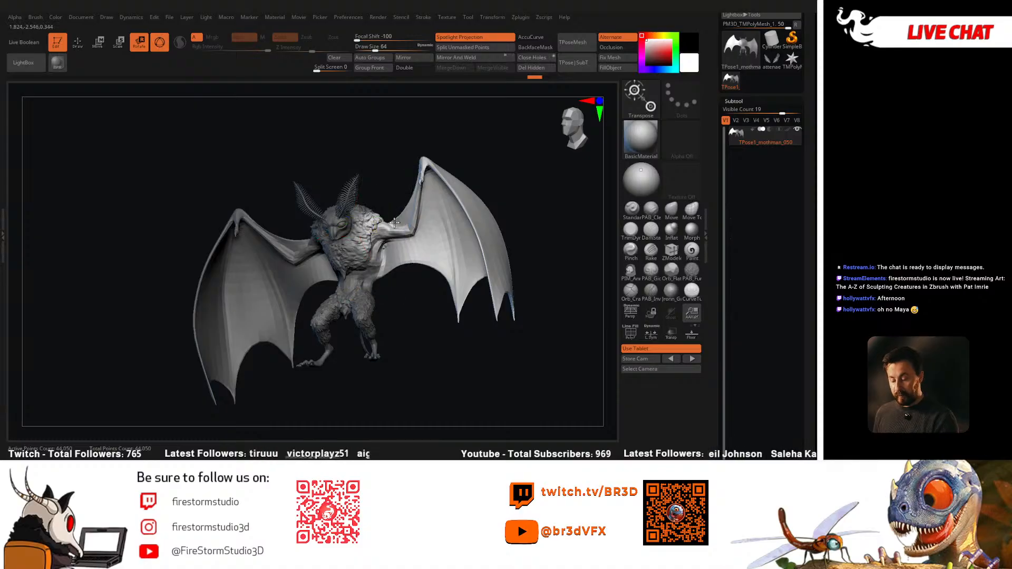
pyautogui.moveTo(395, 220); pyautogui.dragTo(366, 217)
pyautogui.moveTo(490, 224)
pyautogui.mouseDown()
pyautogui.moveTo(405, 224)
pyautogui.moveTo(454, 196)
pyautogui.moveTo(469, 210)
pyautogui.mouseUp()
pyautogui.press('q')
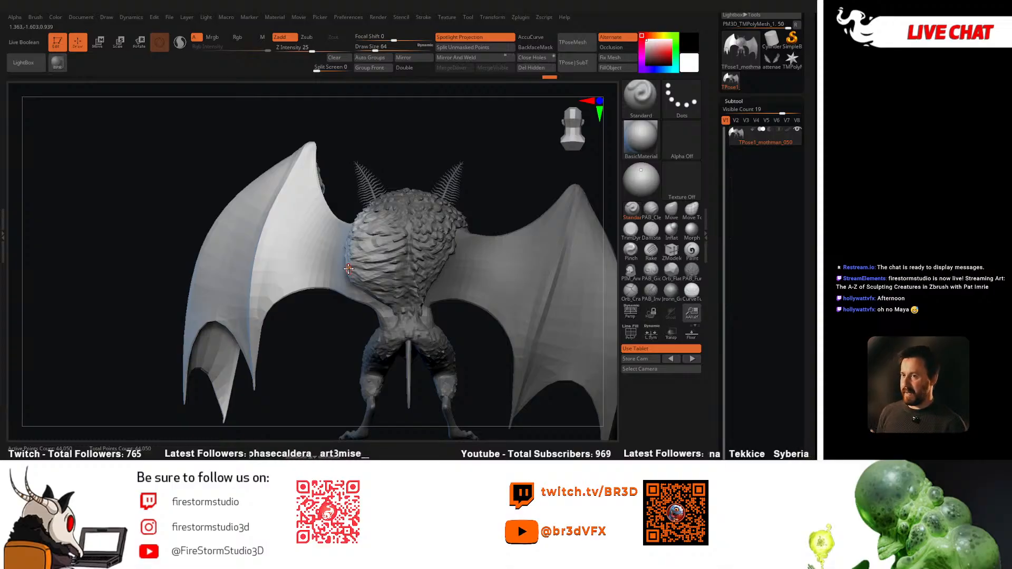
pyautogui.keyDown('shift'); pyautogui.moveTo(485, 195); pyautogui.dragTo(568, 209); pyautogui.keyUp('shift')
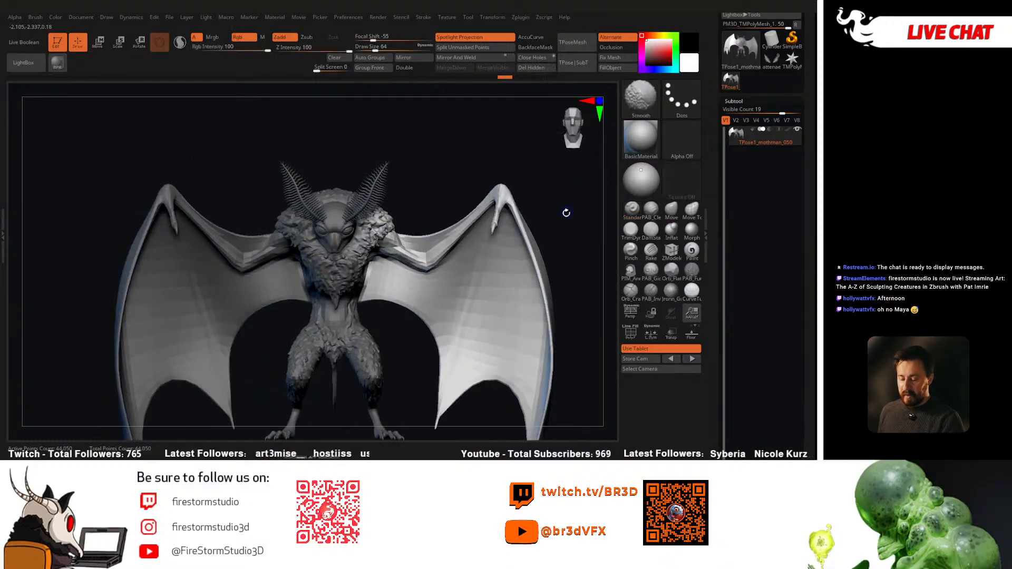
pyautogui.moveTo(564, 257); pyautogui.dragTo(522, 263)
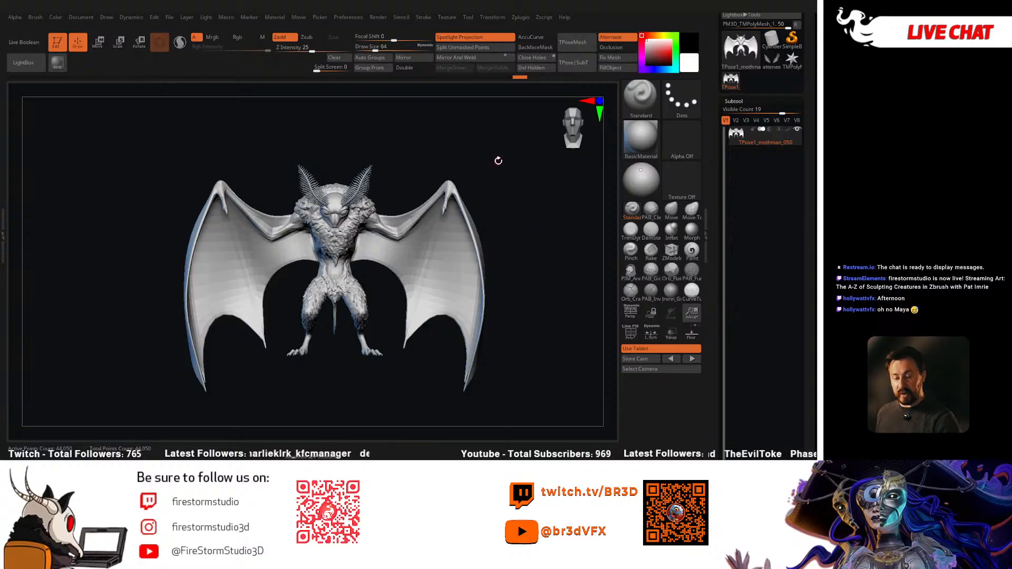
# Step: Transfer the combined mesh back to the original Mothman subtools with Transpose Master's TPose|SubT
pyautogui.click(579, 68)
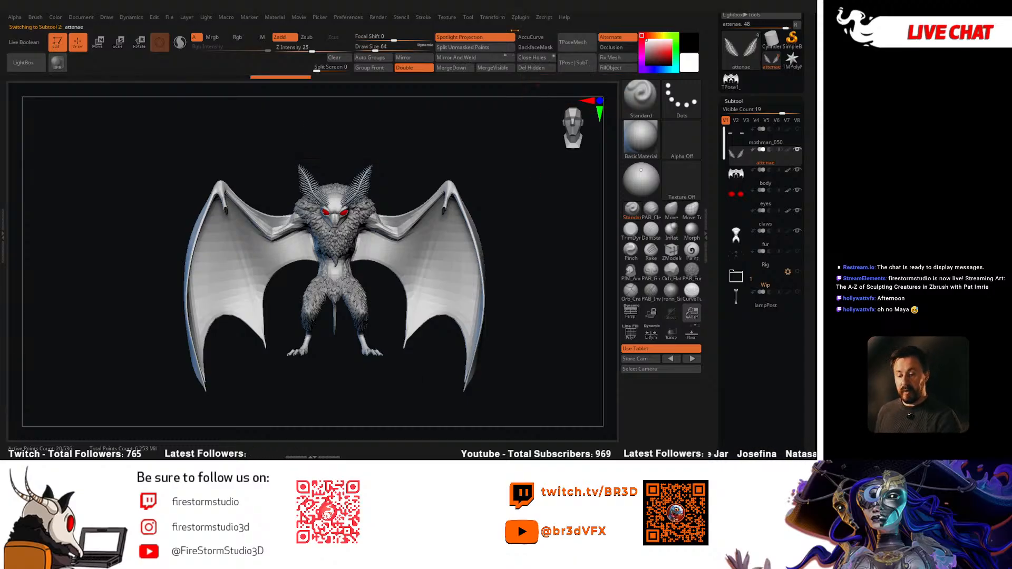
pyautogui.click(520, 17)
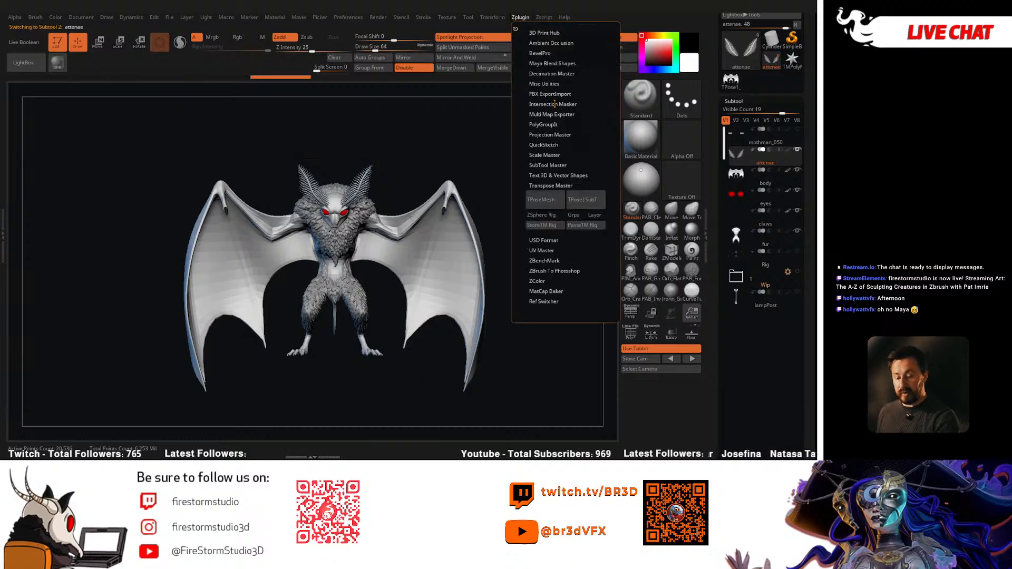
pyautogui.click(586, 201)
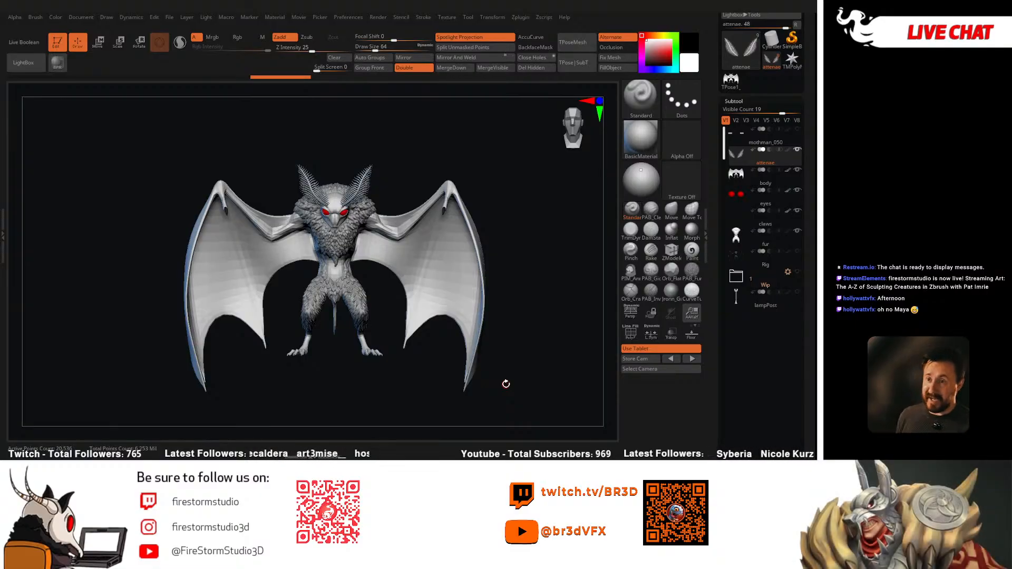
# Step: Browse the subtool list and select the Rig subtool
pyautogui.moveTo(807, 234); pyautogui.dragTo(806, 217)
pyautogui.click(742, 158)
pyautogui.click(740, 141)
pyautogui.click(739, 158)
pyautogui.click(739, 141)
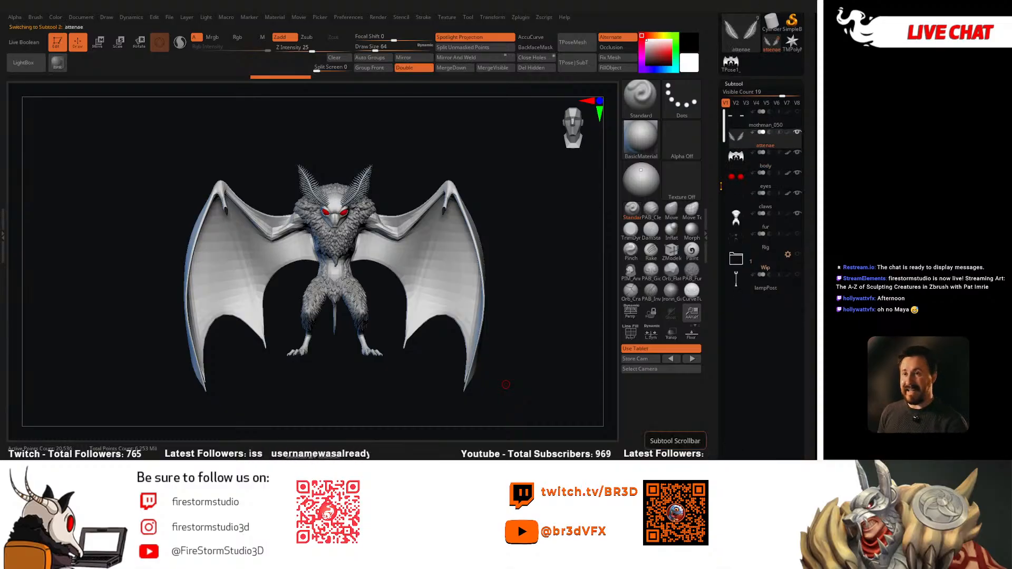
pyautogui.moveTo(812, 249); pyautogui.dragTo(812, 235)
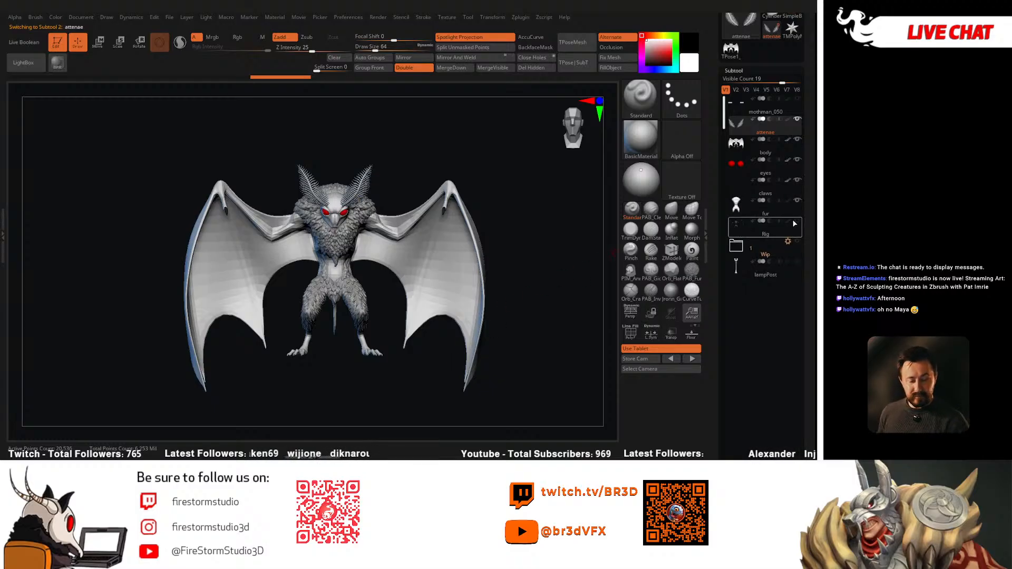
pyautogui.click(748, 230)
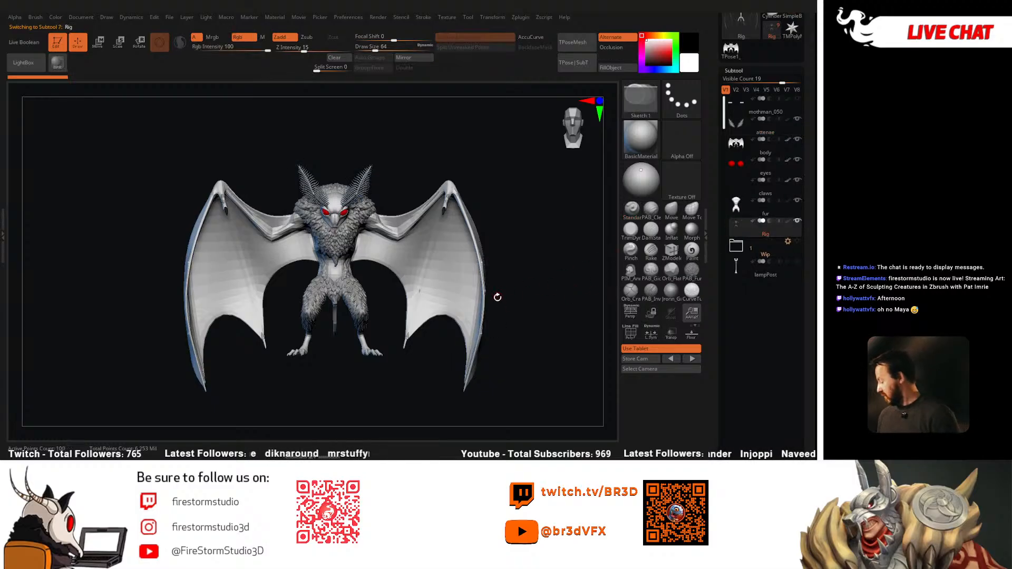
# Step: Isolate the Rig subtool and examine its ZSphere skeleton from the front and at an angle
pyautogui.moveTo(523, 311)
pyautogui.mouseDown()
pyautogui.moveTo(494, 314)
pyautogui.moveTo(544, 308)
pyautogui.moveTo(538, 323)
pyautogui.mouseUp()
pyautogui.moveTo(476, 341); pyautogui.dragTo(545, 313)
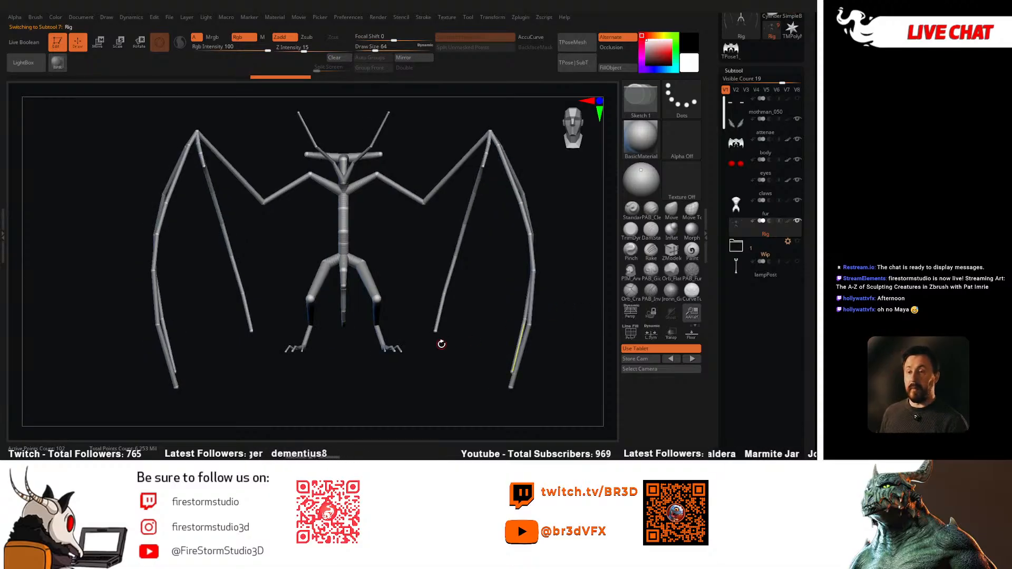
pyautogui.moveTo(441, 344); pyautogui.dragTo(416, 361)
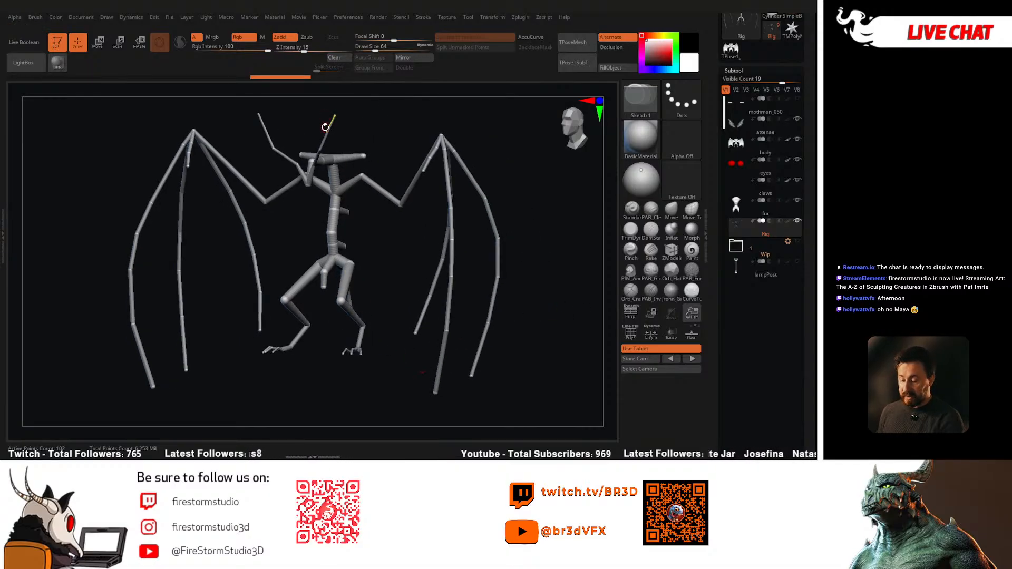
pyautogui.moveTo(402, 258); pyautogui.dragTo(388, 269)
# Step: Show the full Mothman with the Rig, and turn on transparency and PolyFrame to reveal the bones inside the body
pyautogui.press('a')
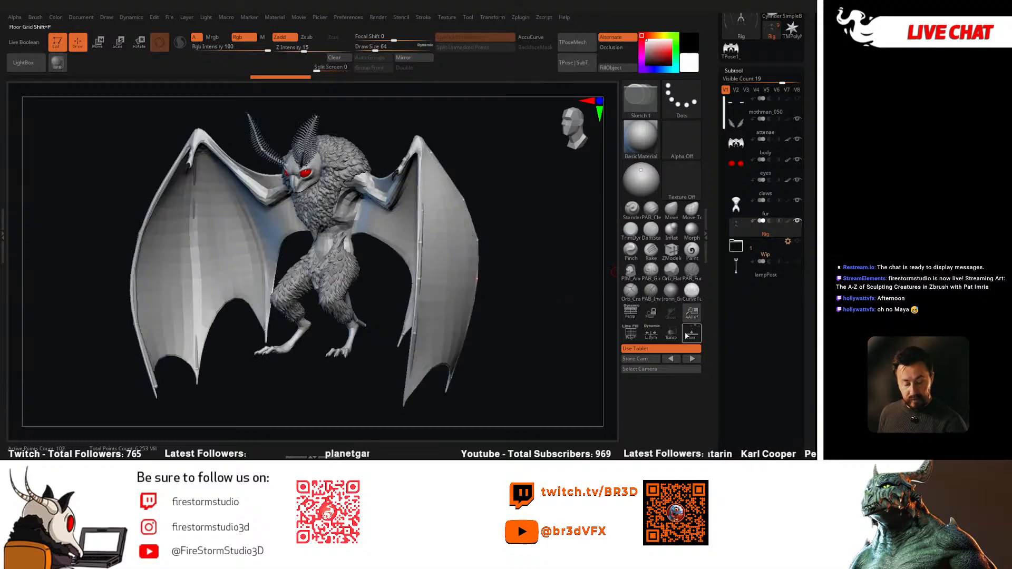
pyautogui.click(671, 333)
pyautogui.keyDown('shift'); pyautogui.moveTo(542, 307); pyautogui.dragTo(538, 328); pyautogui.keyUp('shift')
pyautogui.hotkey('shift', 'f')
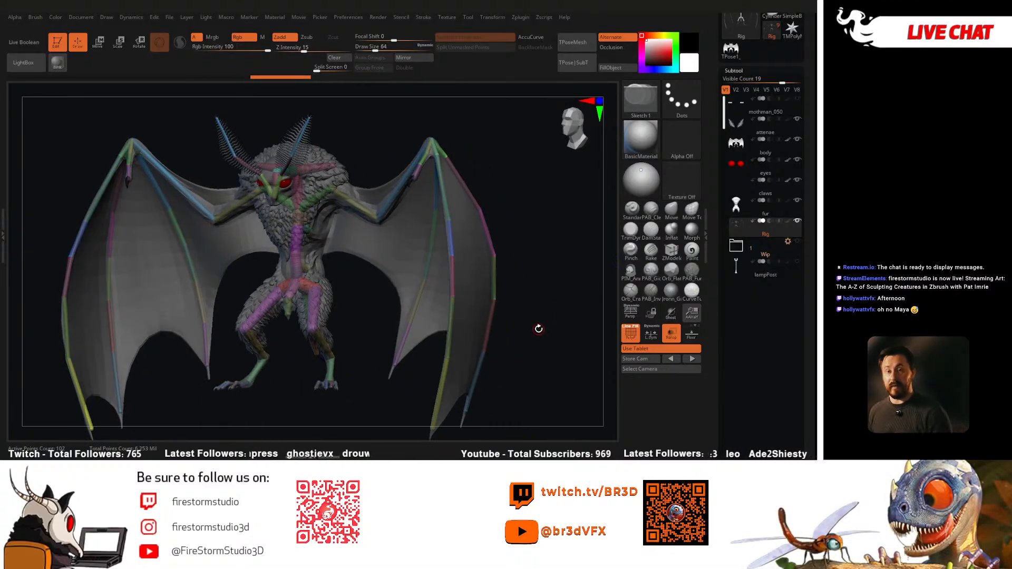
pyautogui.moveTo(533, 253); pyautogui.dragTo(542, 271)
pyautogui.moveTo(356, 266); pyautogui.dragTo(321, 288)
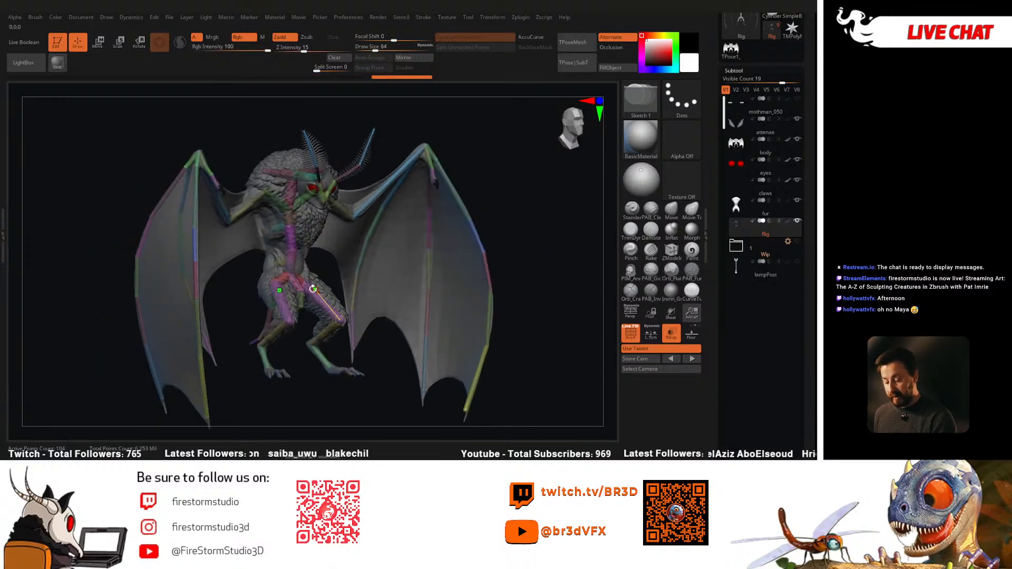
# Step: Examine how the rig's spine, pelvis and tail bones sit inside the body from the front, behind and below
pyautogui.moveTo(279, 208); pyautogui.dragTo(290, 262, button='right')
pyautogui.keyDown('ctrl'); pyautogui.moveTo(290, 262); pyautogui.dragTo(290, 279, button='right'); pyautogui.keyUp('ctrl')
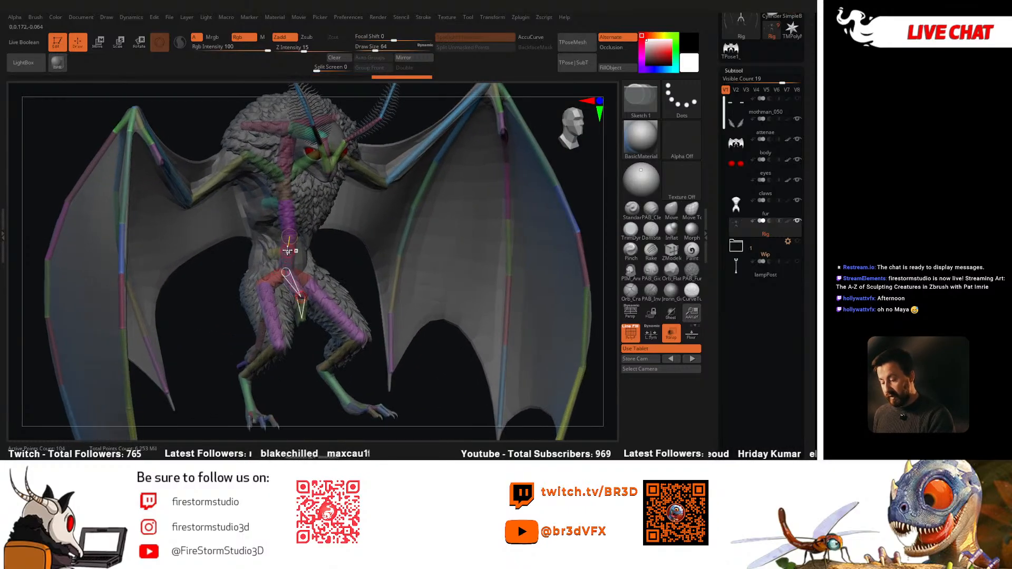
pyautogui.moveTo(289, 242); pyautogui.dragTo(170, 314, button='right')
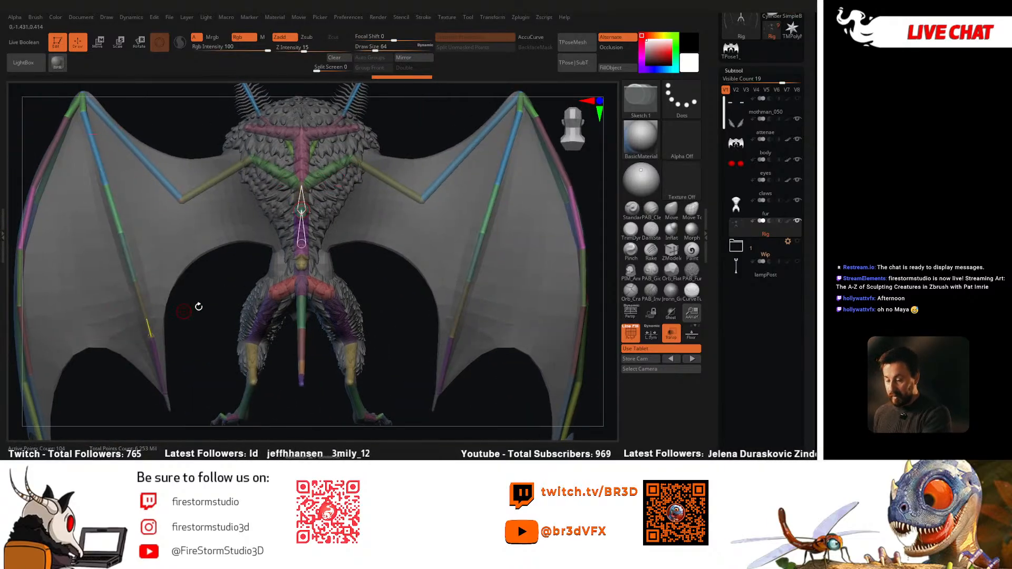
pyautogui.moveTo(369, 295); pyautogui.dragTo(376, 318, button='right')
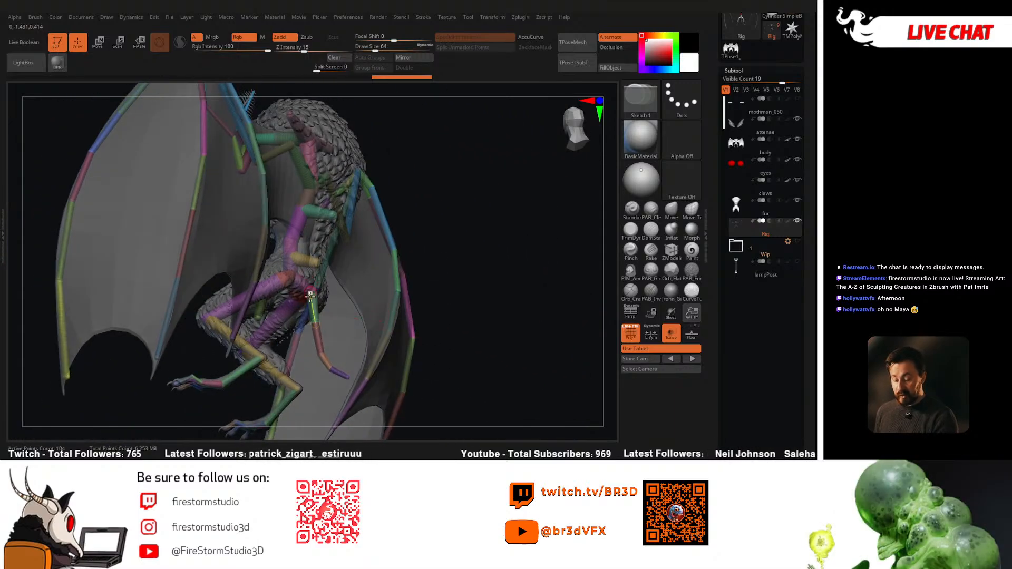
pyautogui.moveTo(445, 294); pyautogui.dragTo(372, 293, button='right')
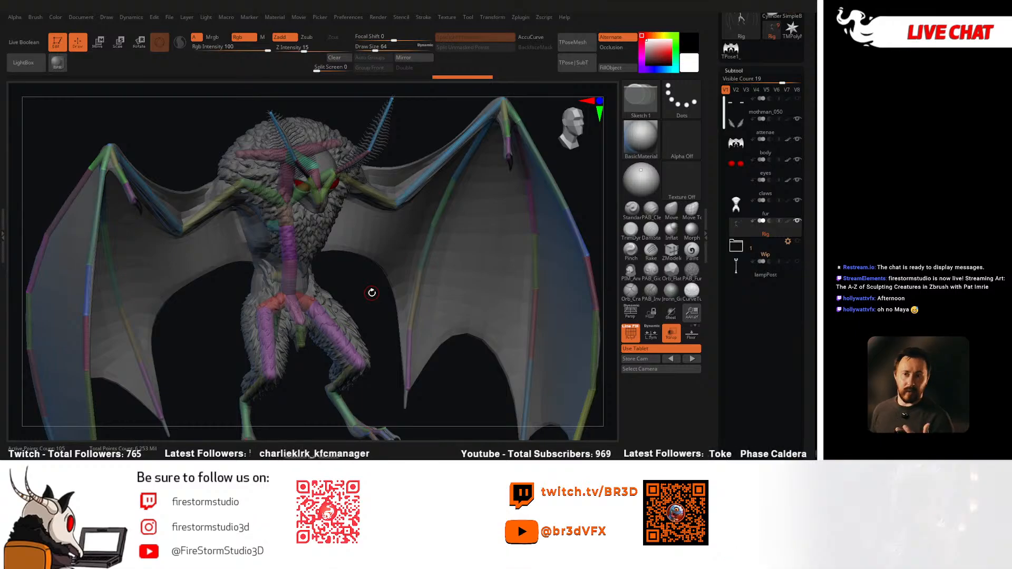
pyautogui.moveTo(528, 111)
pyautogui.keyDown('shift'); pyautogui.mouseDown()
pyautogui.moveTo(395, 203)
pyautogui.moveTo(375, 243)
pyautogui.mouseUp(); pyautogui.keyUp('shift')
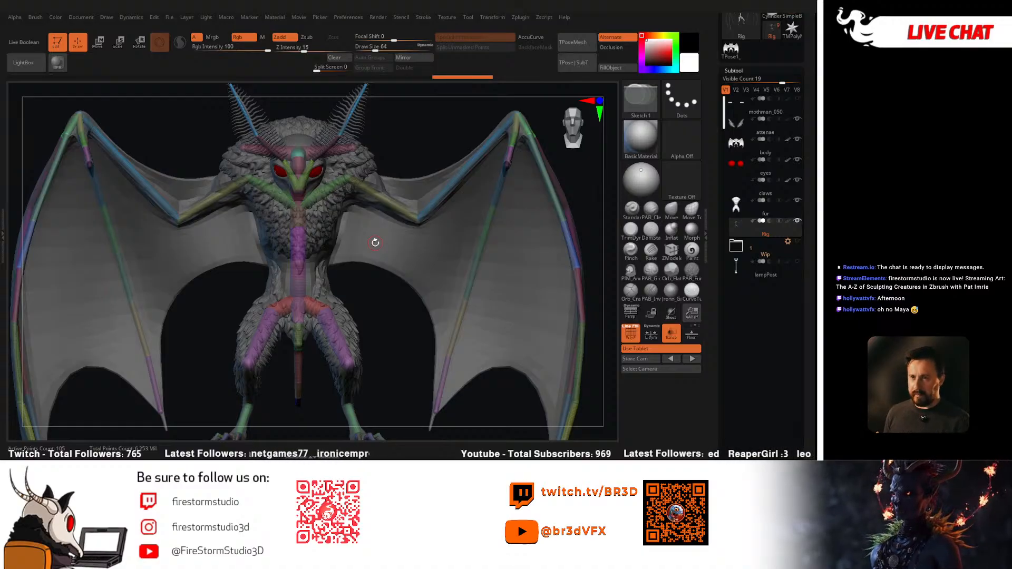
# Step: Examine the rig's extra support bones at the shoulders, upper back and lower back
pyautogui.moveTo(376, 320); pyautogui.dragTo(393, 188)
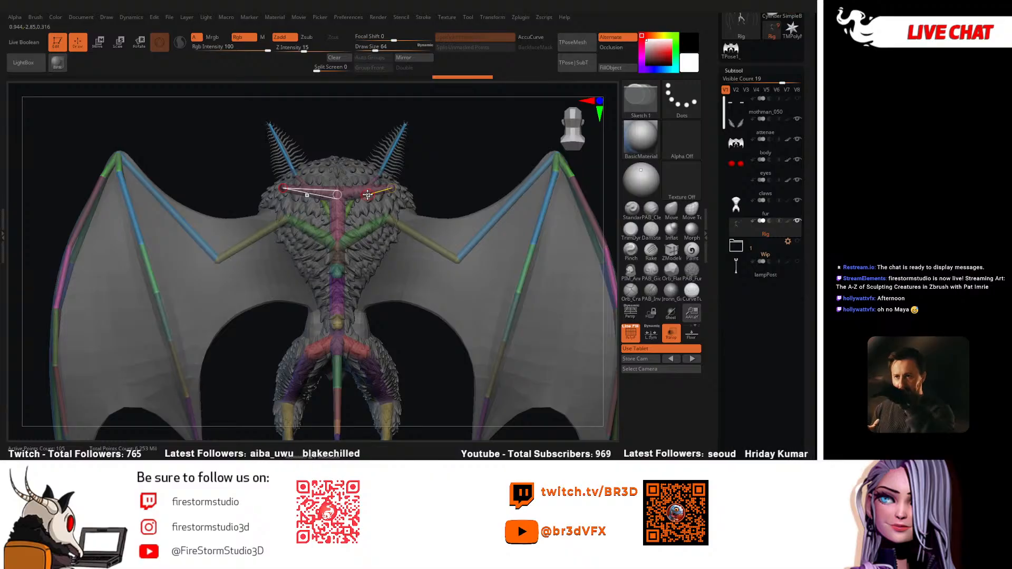
pyautogui.moveTo(385, 283); pyautogui.dragTo(401, 267)
pyautogui.moveTo(380, 232)
pyautogui.mouseDown()
pyautogui.moveTo(363, 226)
pyautogui.moveTo(388, 246)
pyautogui.mouseUp()
pyautogui.keyDown('alt'); pyautogui.moveTo(402, 286); pyautogui.dragTo(396, 257); pyautogui.keyUp('alt')
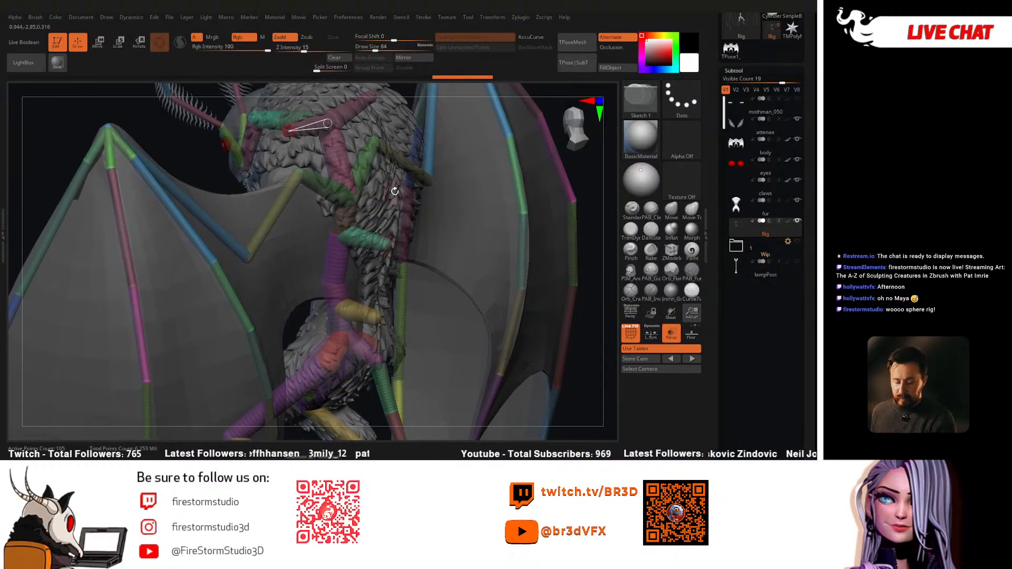
pyautogui.moveTo(398, 191); pyautogui.dragTo(372, 296)
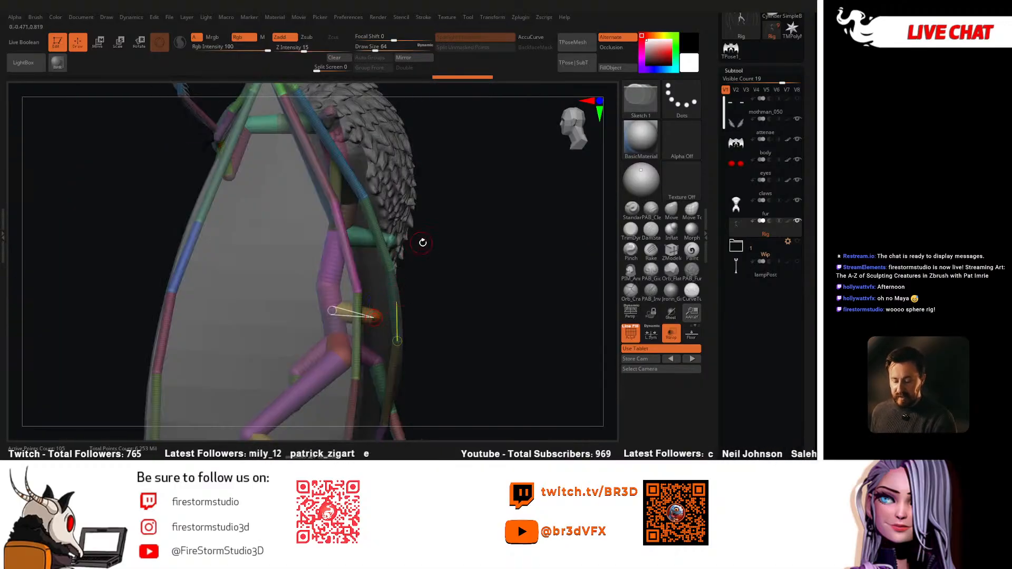
pyautogui.moveTo(418, 239); pyautogui.dragTo(400, 230)
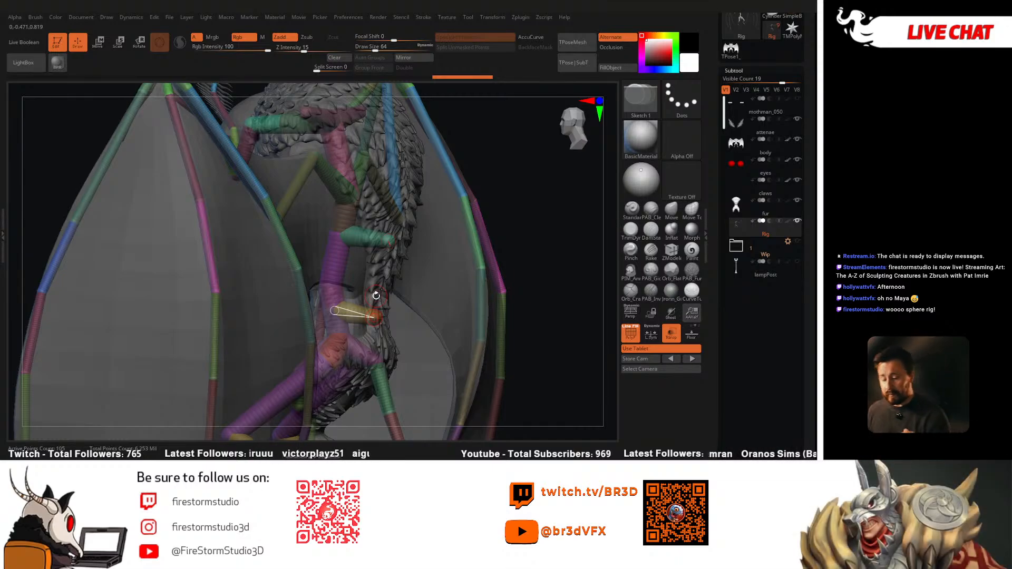
pyautogui.moveTo(376, 295); pyautogui.dragTo(418, 272)
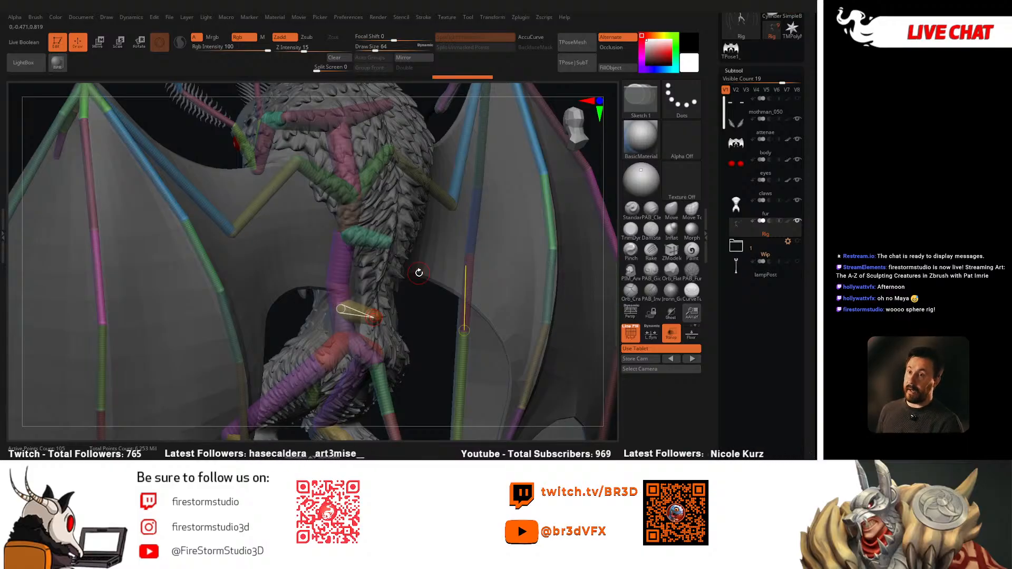
pyautogui.keyDown('ctrl'); pyautogui.moveTo(422, 293); pyautogui.dragTo(395, 256, button='right'); pyautogui.keyUp('ctrl')
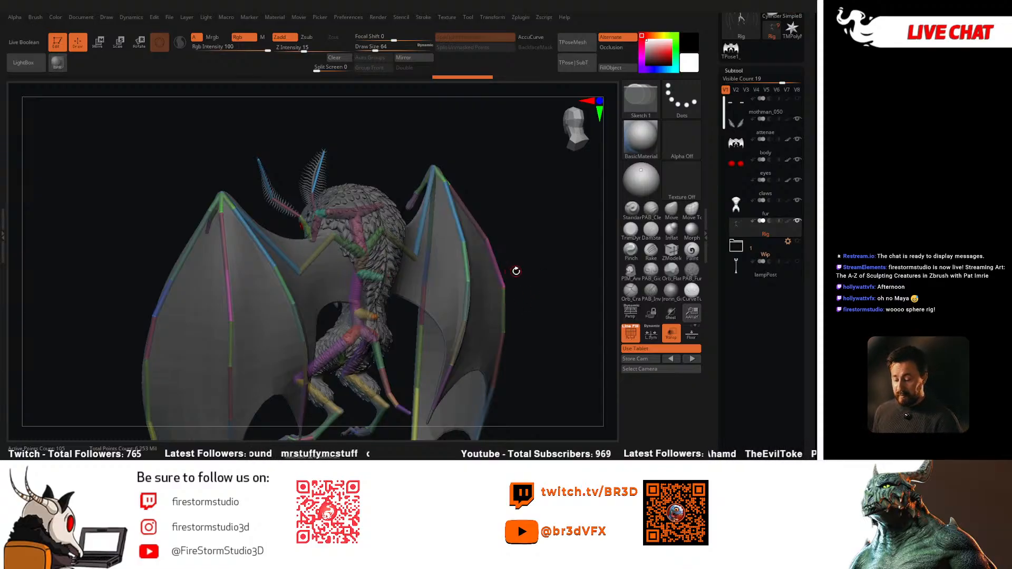
pyautogui.moveTo(516, 270); pyautogui.dragTo(458, 276)
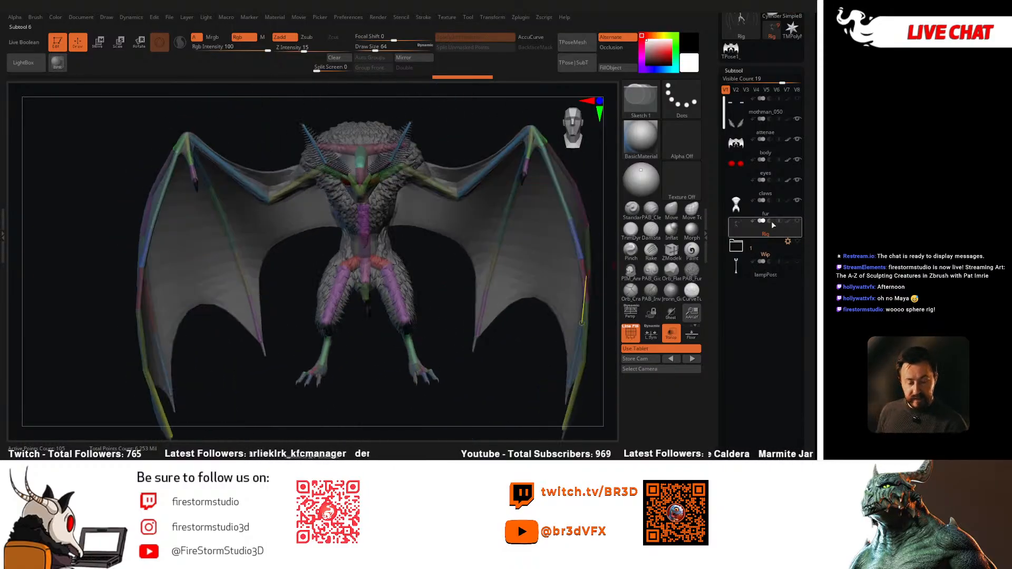
# Step: Select the fur subtool to inspect its polygroups, and reselect the Rig subtool
pyautogui.click(765, 208)
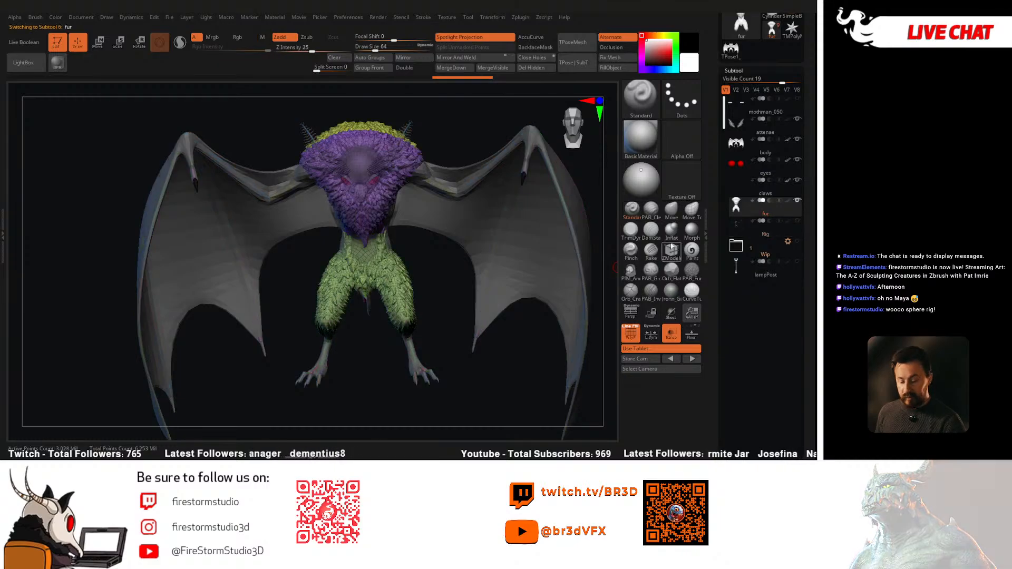
pyautogui.moveTo(454, 339); pyautogui.dragTo(470, 339)
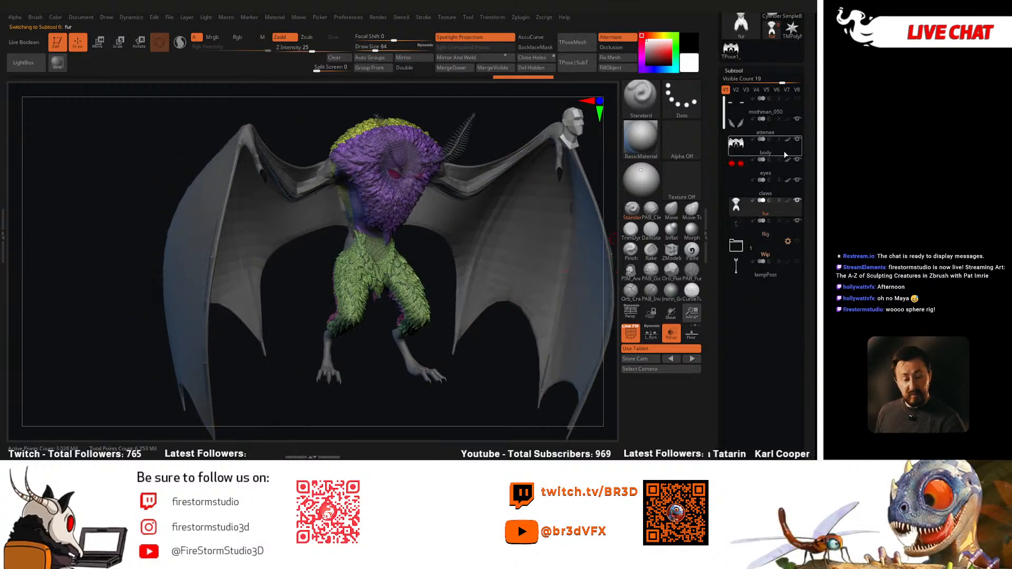
pyautogui.click(515, 316)
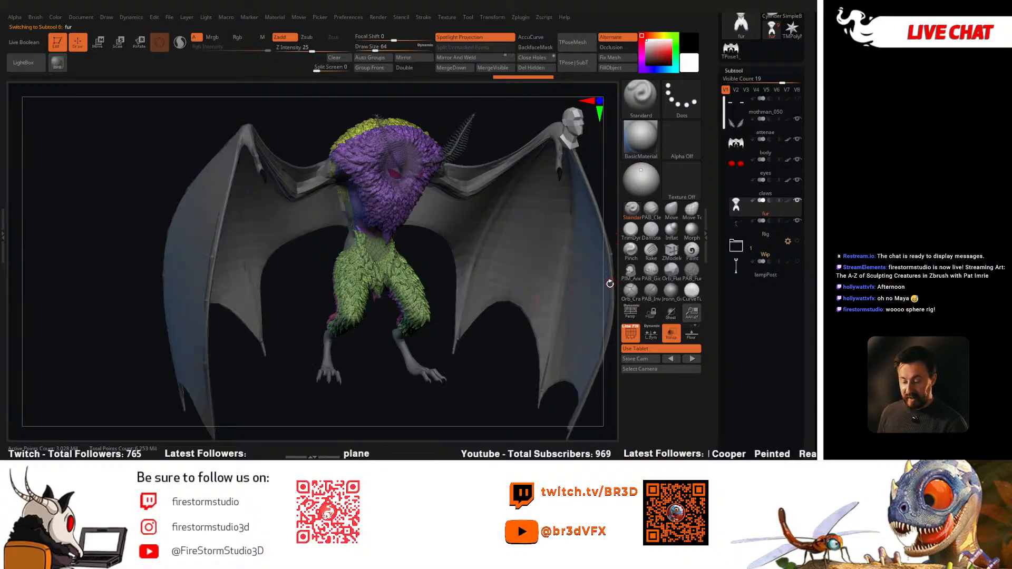
pyautogui.click(780, 228)
# Step: Examine the whole rig's fit against the legs, torso and wings of the Mothman
pyautogui.moveTo(443, 375); pyautogui.dragTo(383, 367)
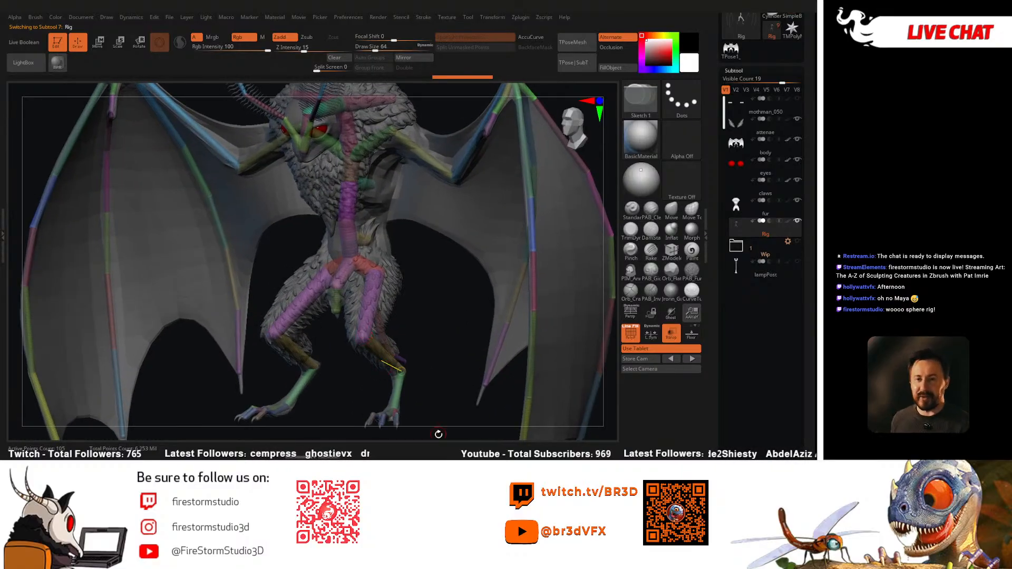
pyautogui.moveTo(420, 326); pyautogui.dragTo(388, 350)
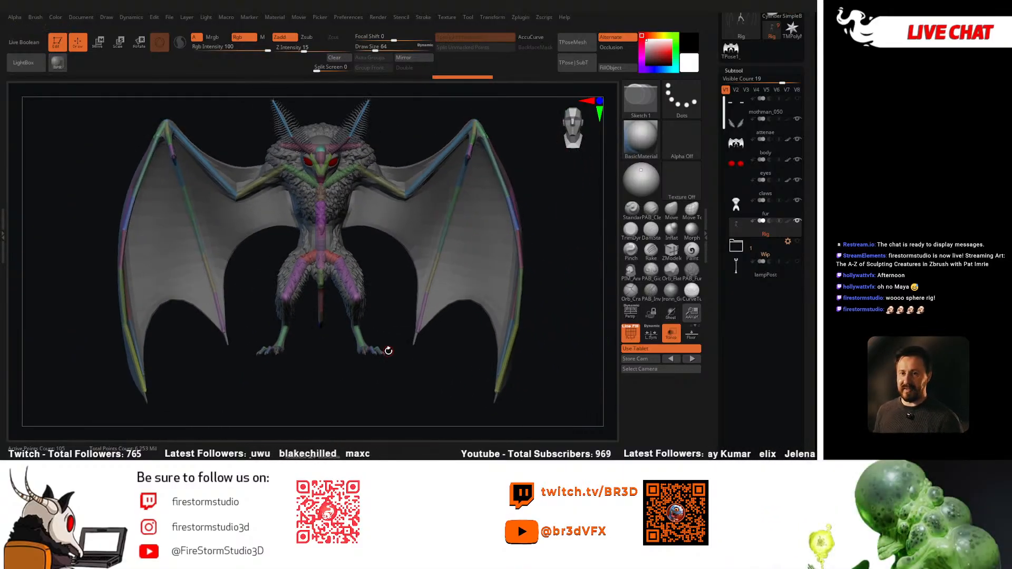
pyautogui.moveTo(391, 324); pyautogui.dragTo(404, 325)
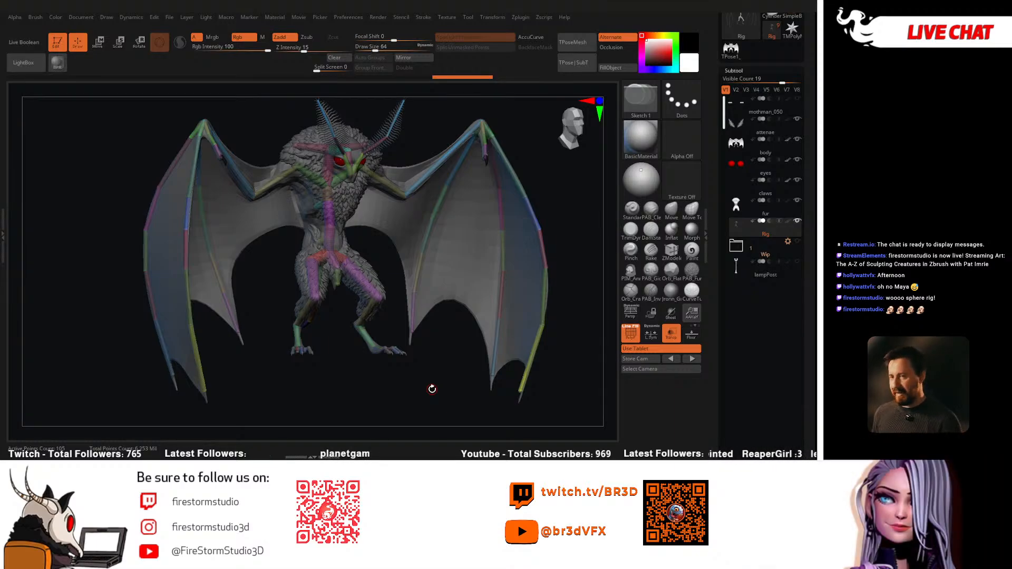
pyautogui.keyDown('shift'); pyautogui.moveTo(560, 199); pyautogui.dragTo(547, 192); pyautogui.keyUp('shift')
pyautogui.keyDown('alt'); pyautogui.moveTo(471, 307); pyautogui.dragTo(551, 291); pyautogui.keyUp('alt')
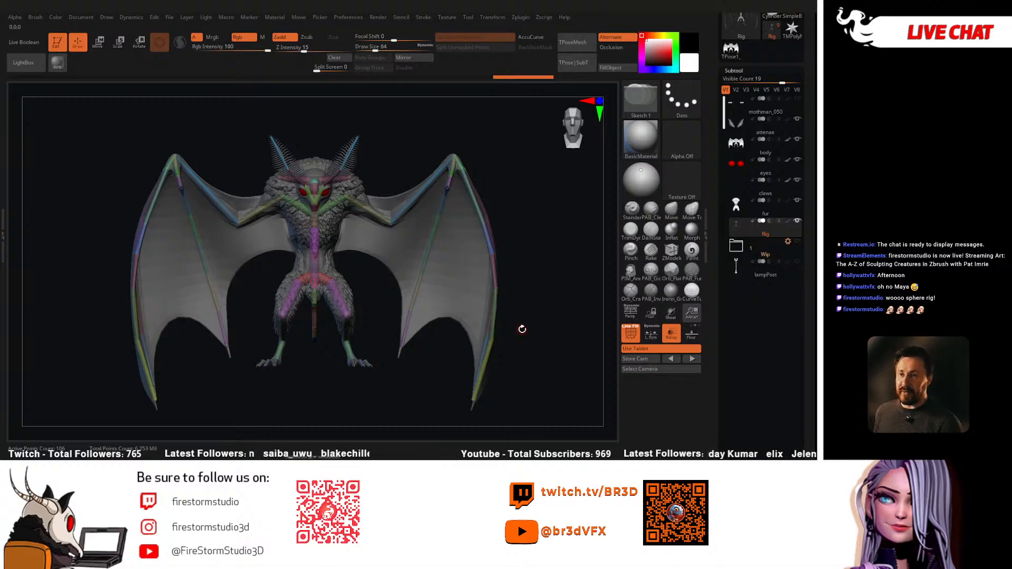
pyautogui.moveTo(538, 294); pyautogui.dragTo(503, 352)
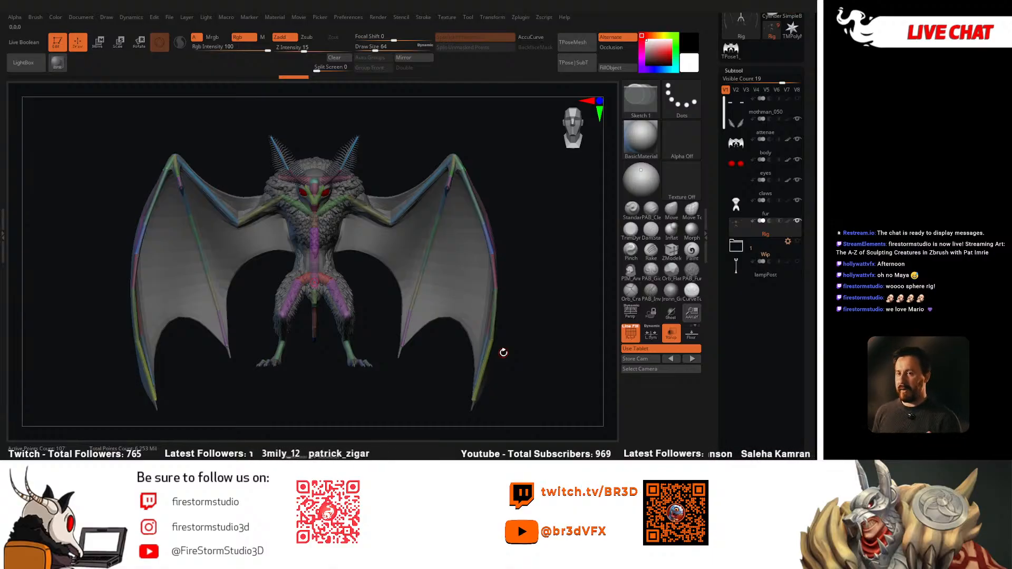
pyautogui.moveTo(528, 246); pyautogui.dragTo(415, 169)
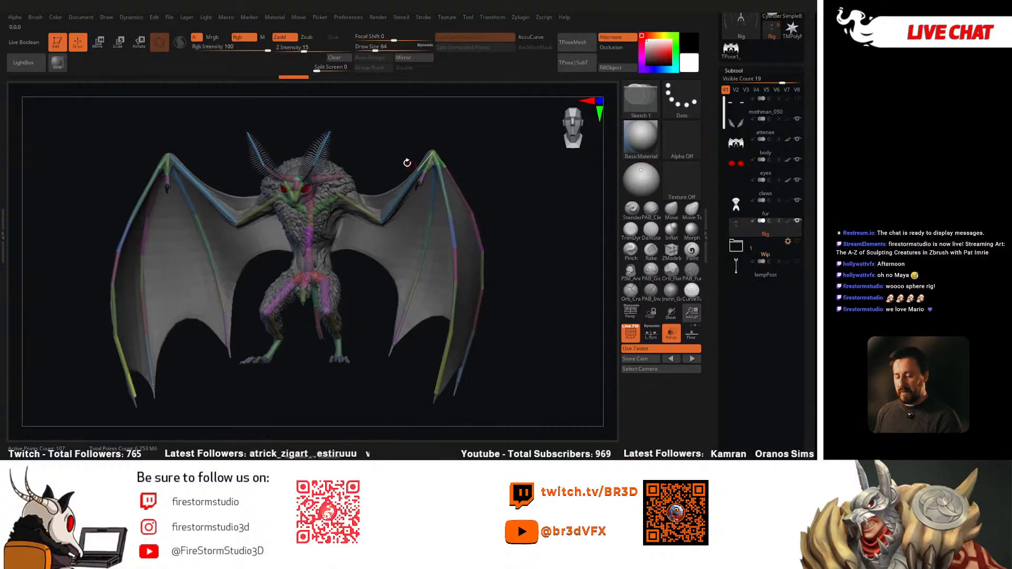
pyautogui.moveTo(505, 292)
pyautogui.mouseDown()
pyautogui.moveTo(536, 284)
pyautogui.moveTo(508, 311)
pyautogui.mouseUp()
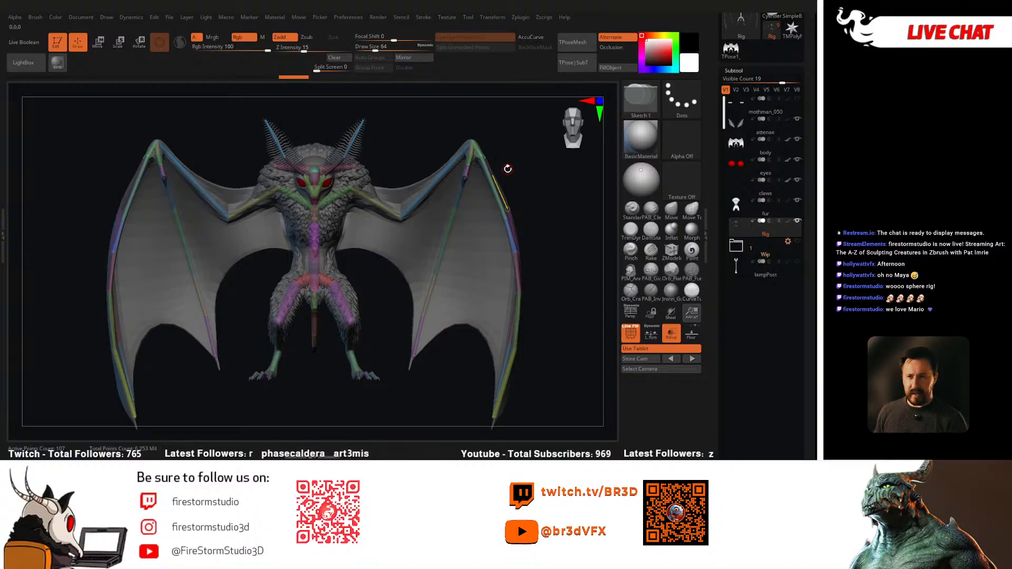
pyautogui.moveTo(536, 250); pyautogui.dragTo(571, 290)
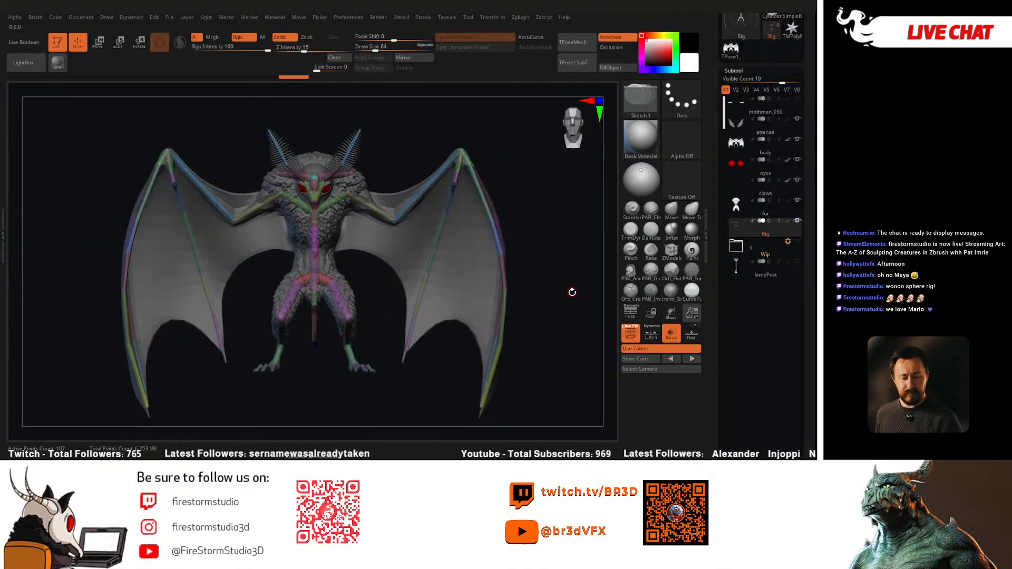
# Step: Reduce the subtool list's Visible Count to 11 and hide the antennae, eyes and fur, leaving the body and Rig visible
pyautogui.moveTo(782, 81); pyautogui.dragTo(756, 82)
pyautogui.press('f')
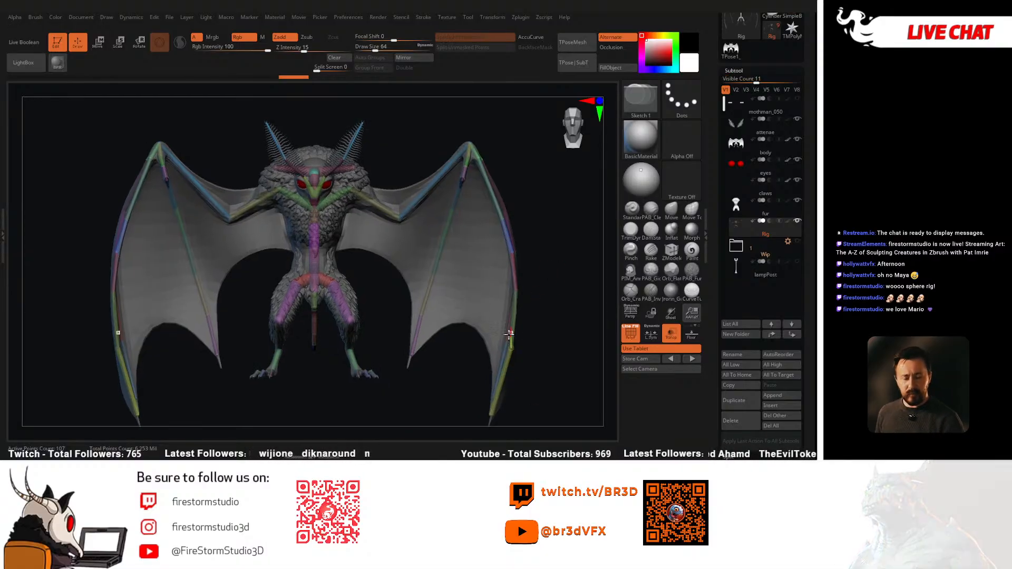
pyautogui.click(797, 120)
pyautogui.click(796, 161)
pyautogui.click(797, 200)
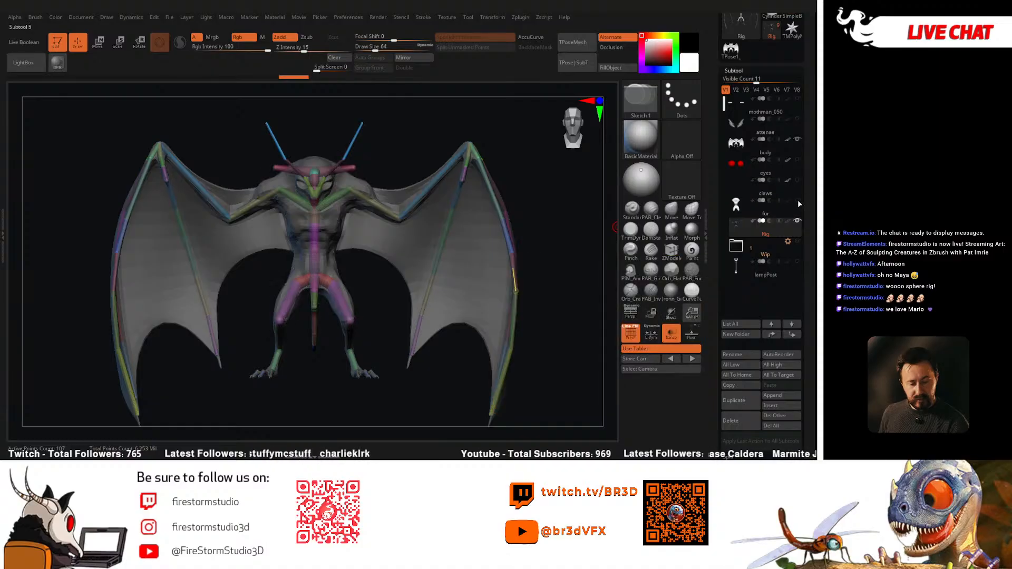
# Step: Select the body subtool, turn off transparency, and reselect the Rig subtool
pyautogui.click(765, 150)
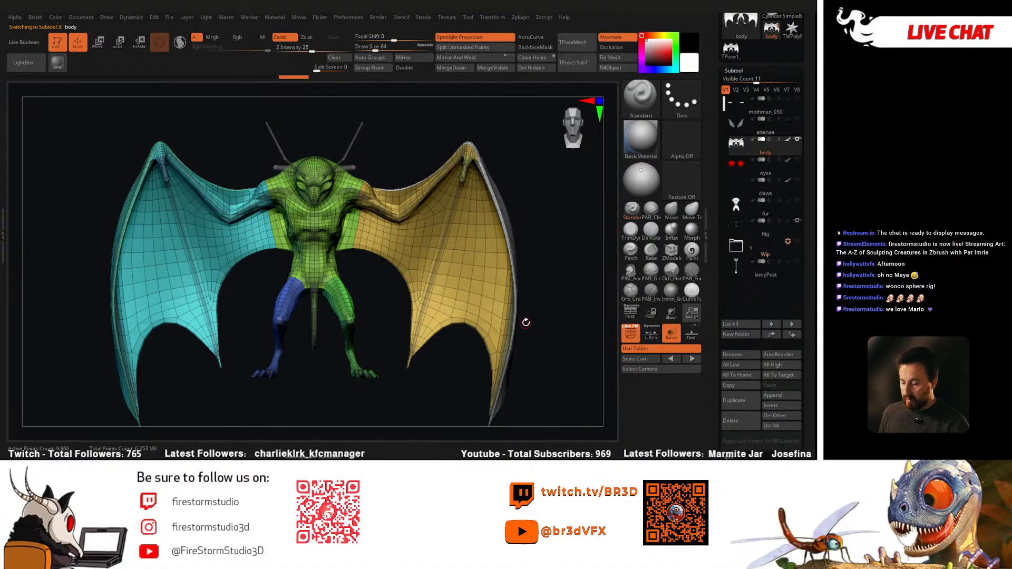
pyautogui.click(670, 341)
pyautogui.moveTo(552, 315); pyautogui.dragTo(575, 320)
pyautogui.moveTo(804, 230); pyautogui.dragTo(804, 196)
pyautogui.click(787, 197)
# Step: Open the Select Mesh choices in the Rig's Rigging settings and close them without choosing a mesh
pyautogui.scroll(-10, 767, 263)
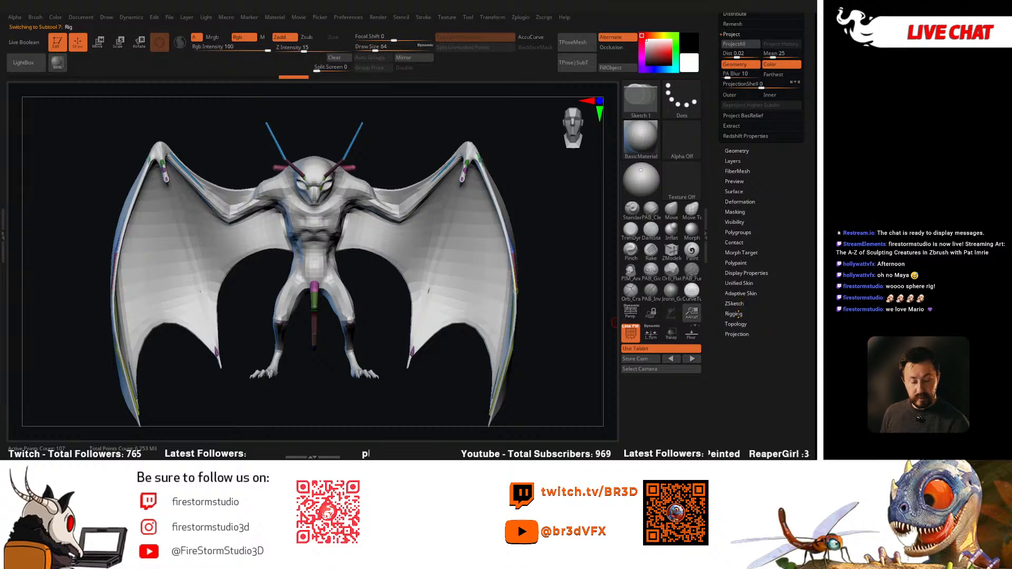
pyautogui.click(733, 314)
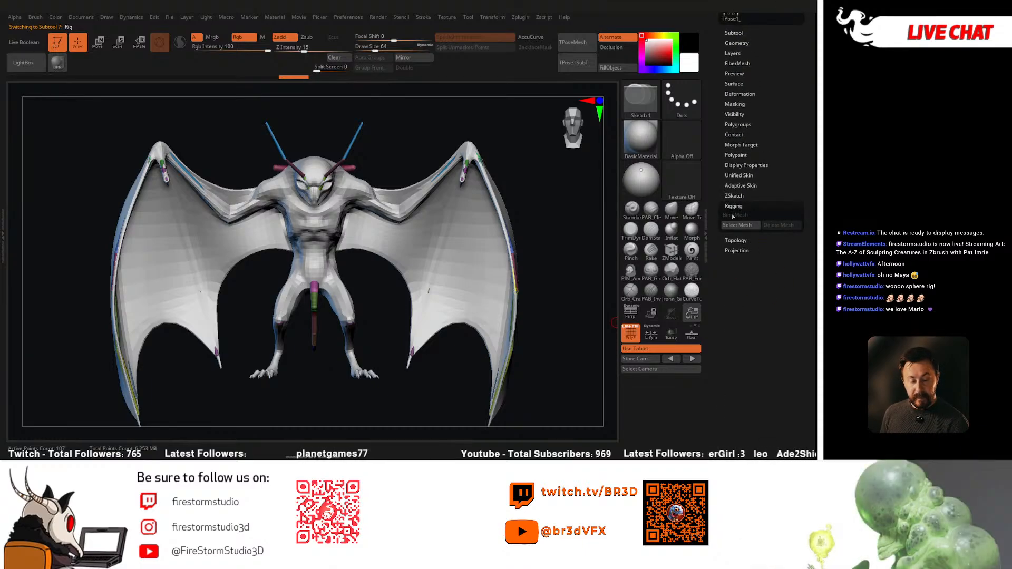
pyautogui.click(740, 226)
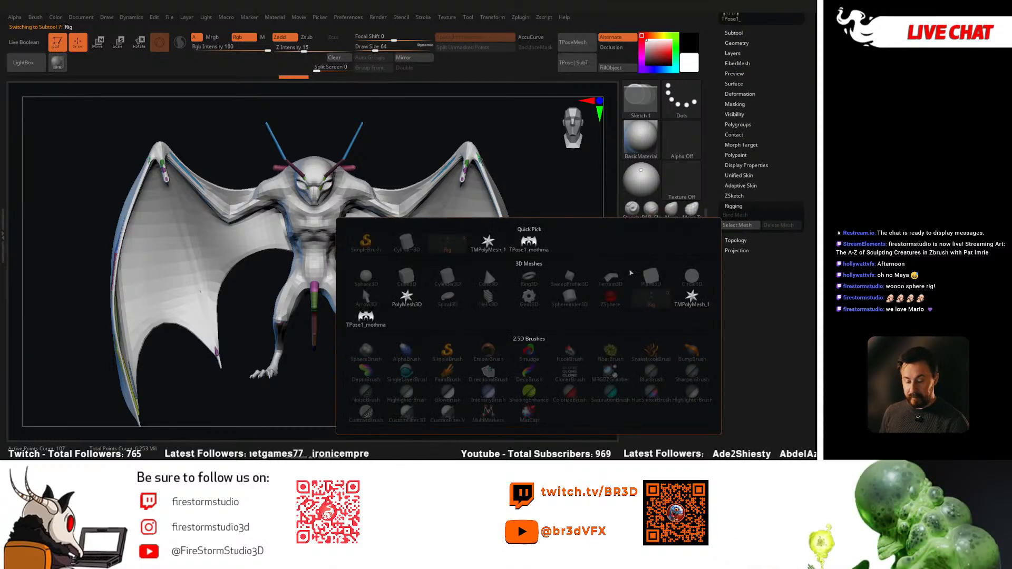
pyautogui.moveTo(779, 160)
pyautogui.mouseDown()
pyautogui.moveTo(773, 225)
pyautogui.moveTo(809, 187)
pyautogui.moveTo(806, 15)
pyautogui.mouseUp()
# Step: Select the body subtool and look through its subtool options
pyautogui.click(734, 199)
pyautogui.click(765, 91)
pyautogui.moveTo(784, 260); pyautogui.dragTo(783, 127)
pyautogui.moveTo(773, 292); pyautogui.dragTo(773, 200)
pyautogui.moveTo(772, 259); pyautogui.dragTo(767, 341)
pyautogui.moveTo(805, 55); pyautogui.dragTo(802, 218)
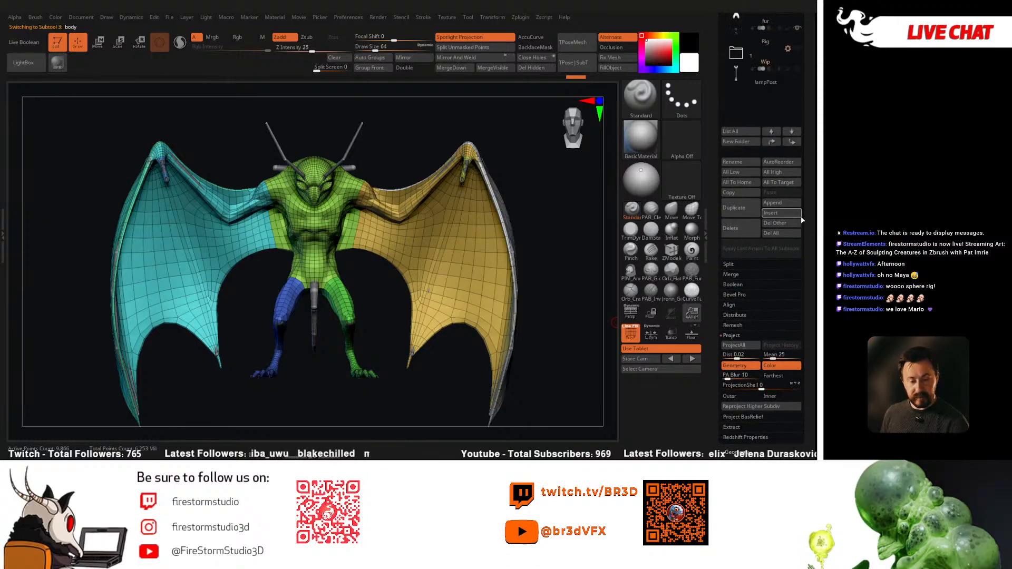
pyautogui.moveTo(804, 90); pyautogui.dragTo(803, 143)
# Step: Reselect the Rig subtool, reopen its Rigging mesh choices, and close them without choosing a mesh
pyautogui.click(766, 88)
pyautogui.moveTo(808, 192); pyautogui.dragTo(806, 16)
pyautogui.click(734, 257)
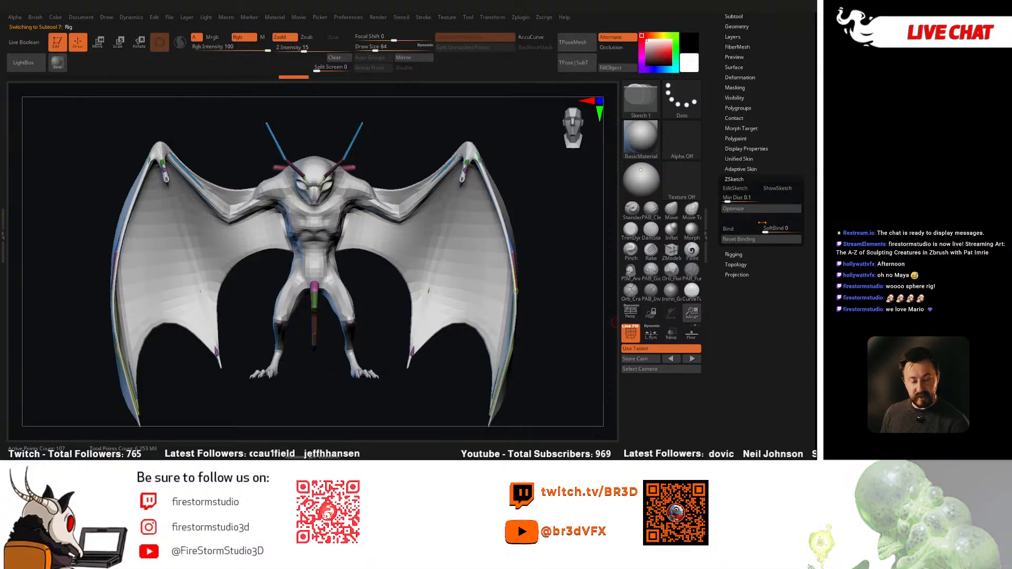
pyautogui.click(733, 254)
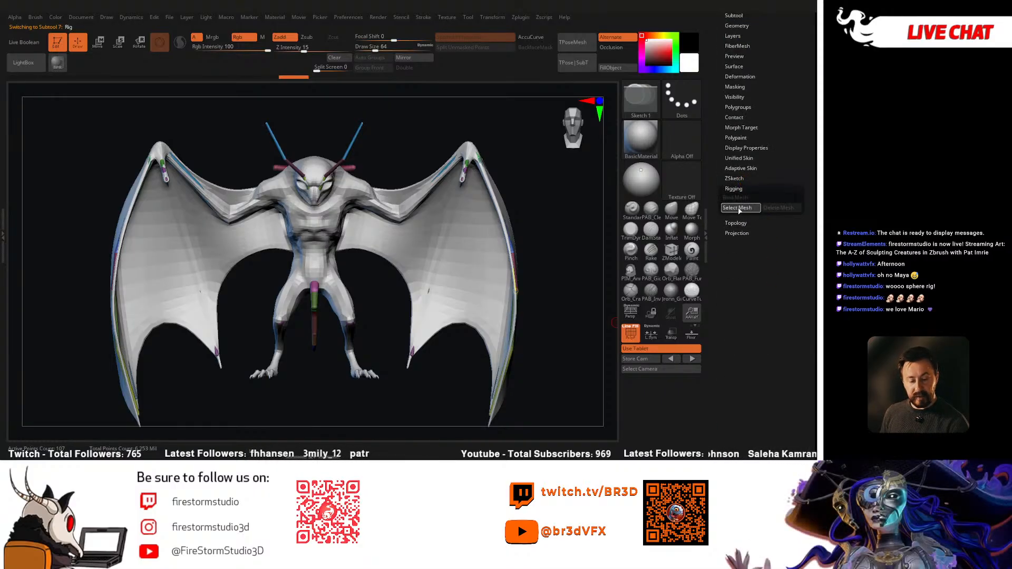
pyautogui.click(738, 209)
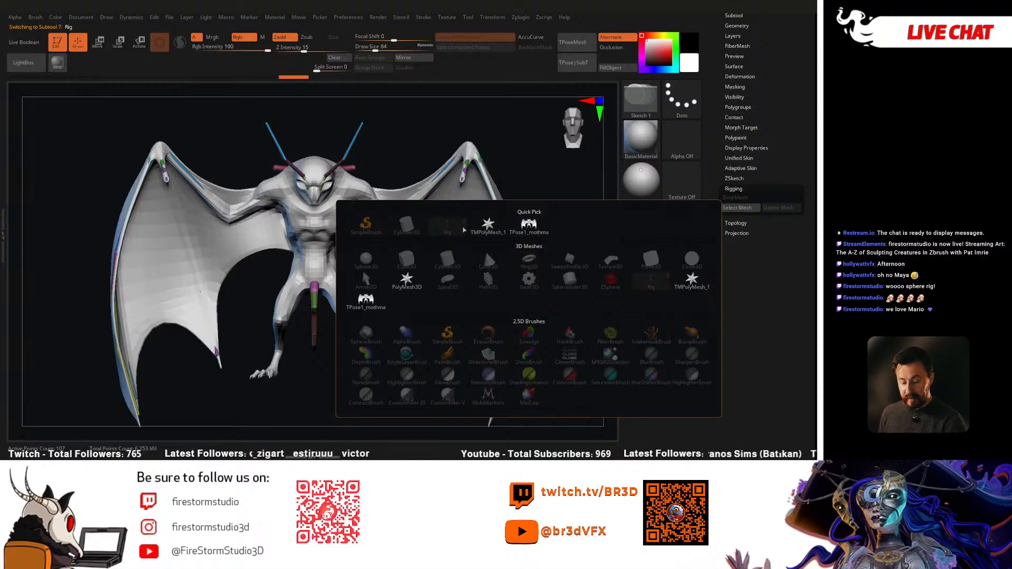
pyautogui.moveTo(765, 147); pyautogui.dragTo(766, 199)
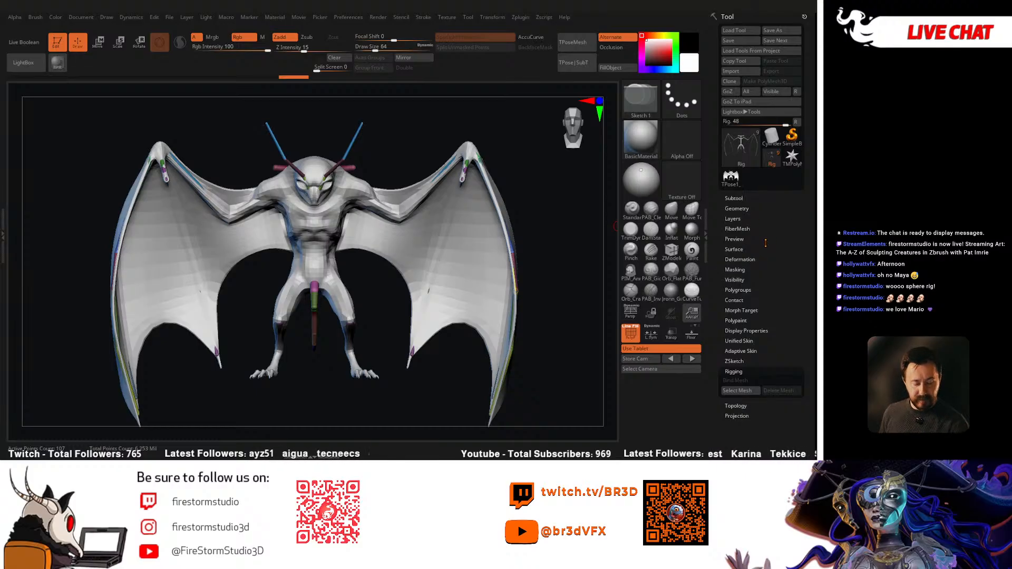
# Step: Select the body subtool and clone it as a separate tool
pyautogui.scroll(-1, 749, 210)
pyautogui.click(738, 188)
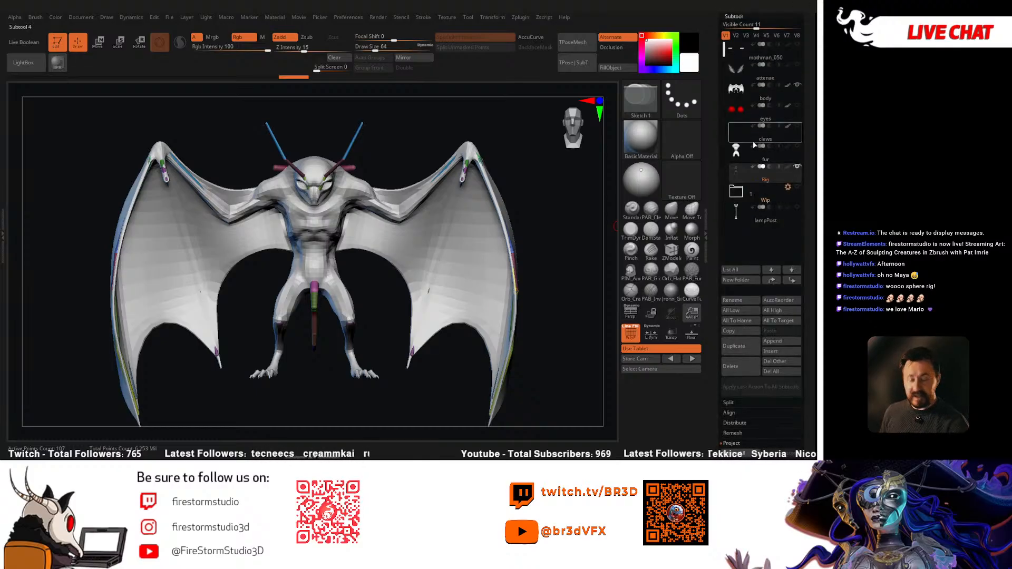
pyautogui.click(751, 94)
pyautogui.scroll(5, 724, 195)
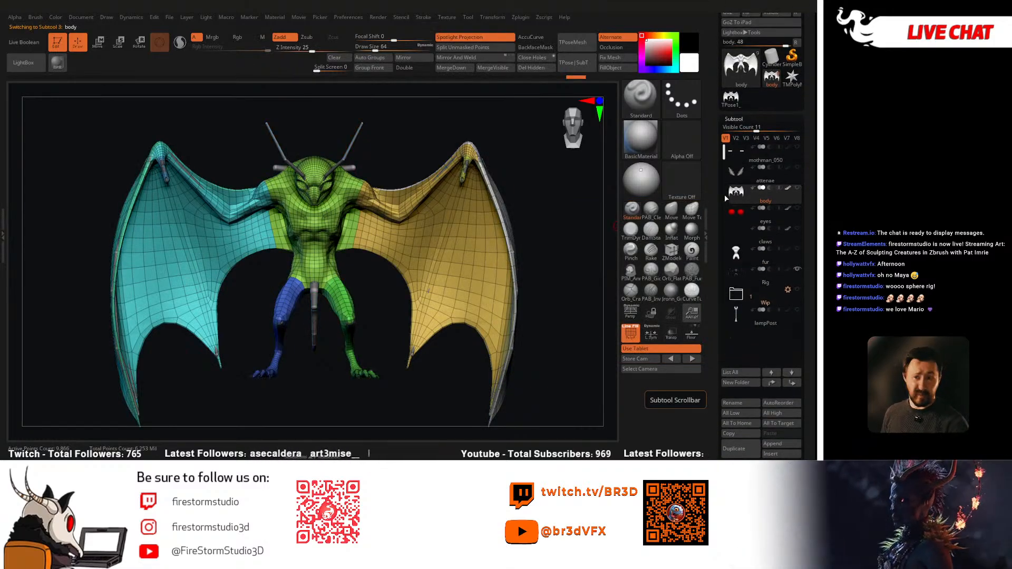
pyautogui.scroll(1, 724, 195)
pyautogui.moveTo(770, 130); pyautogui.dragTo(769, 160)
pyautogui.click(731, 43)
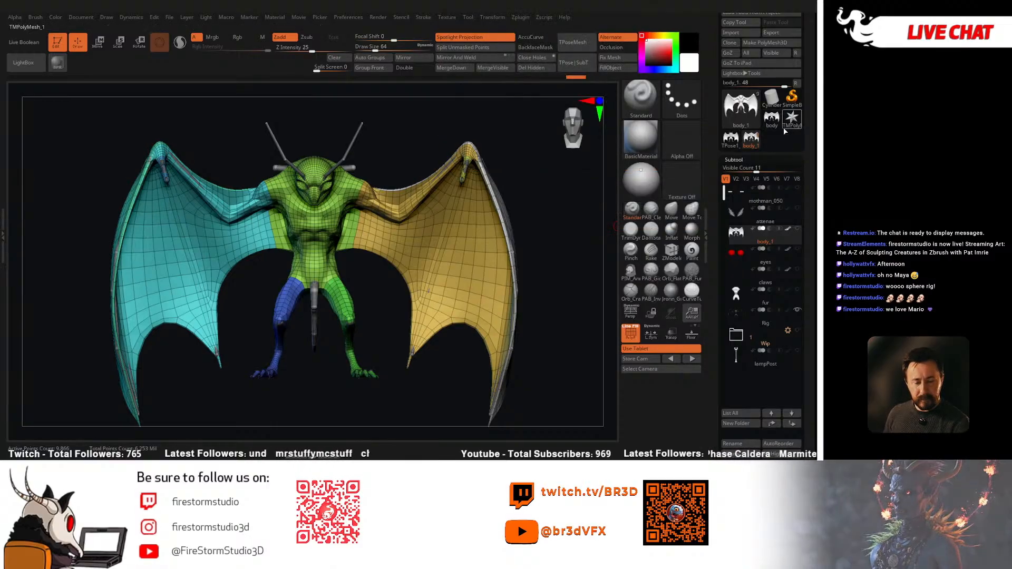
# Step: Choose the cloned body as the Rig subtool's rigging mesh and bind it to the rig
pyautogui.scroll(-3, 762, 210)
pyautogui.click(752, 216)
pyautogui.scroll(-10, 769, 247)
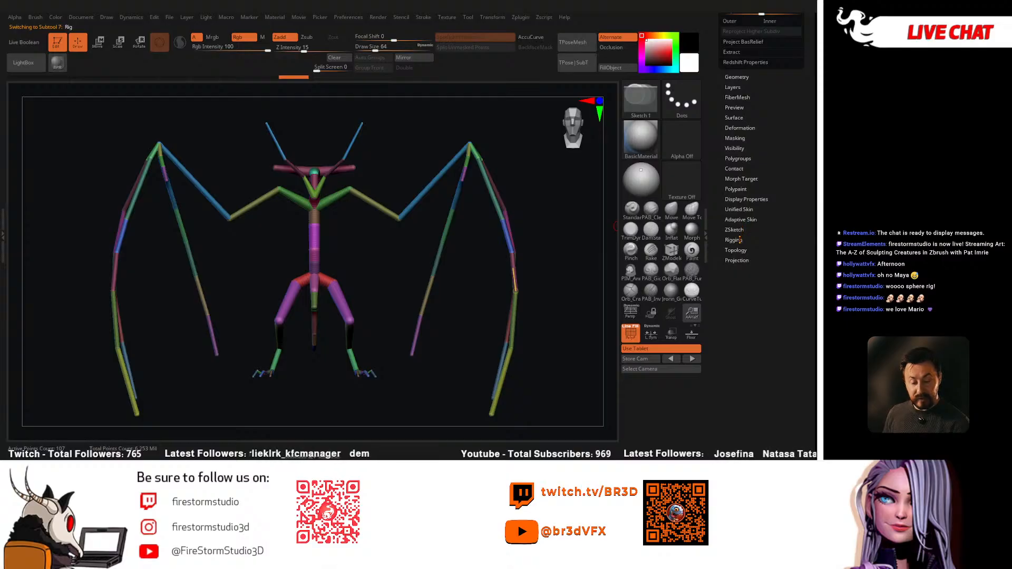
pyautogui.click(741, 239)
pyautogui.click(737, 208)
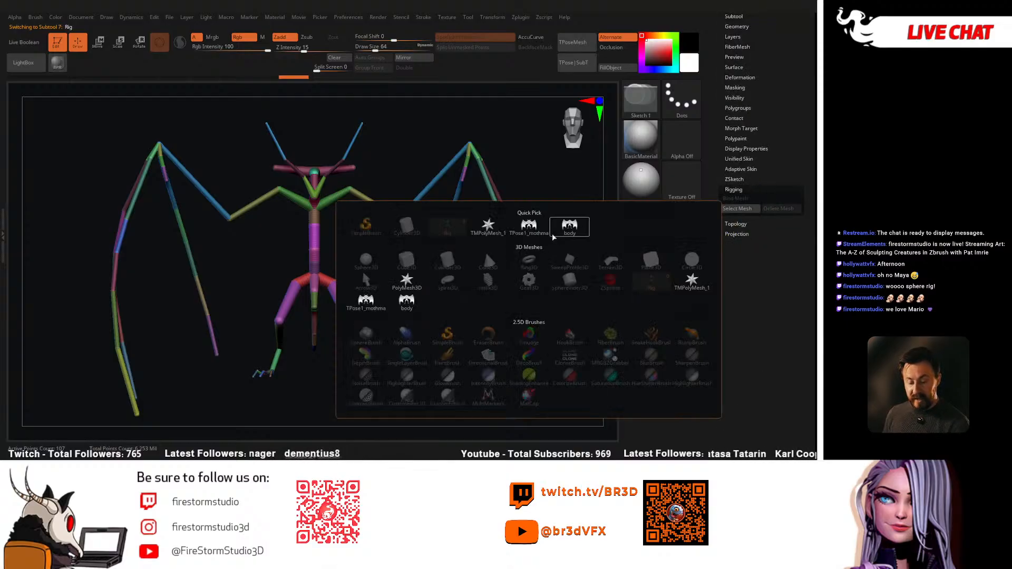
pyautogui.click(570, 226)
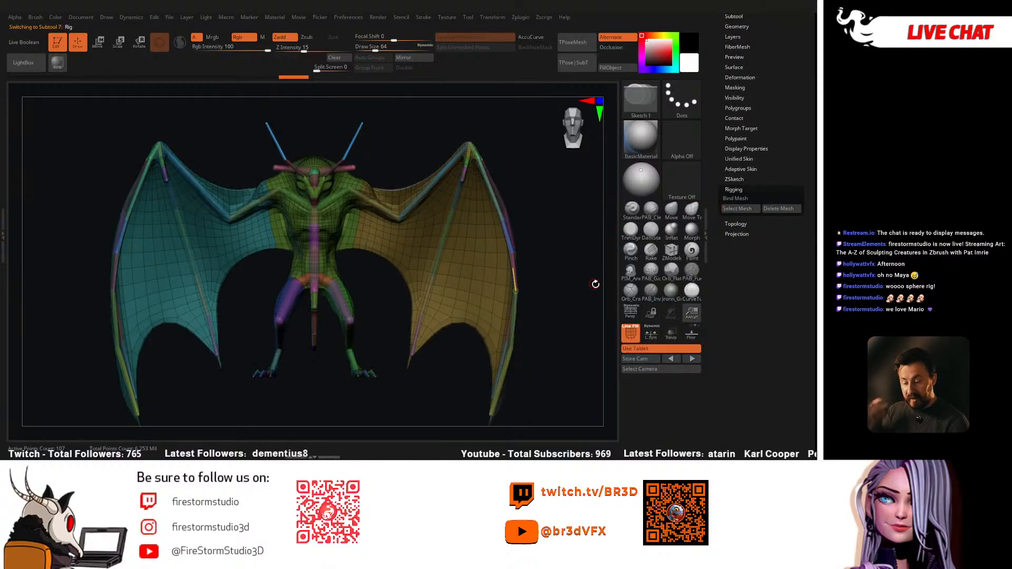
pyautogui.click(746, 199)
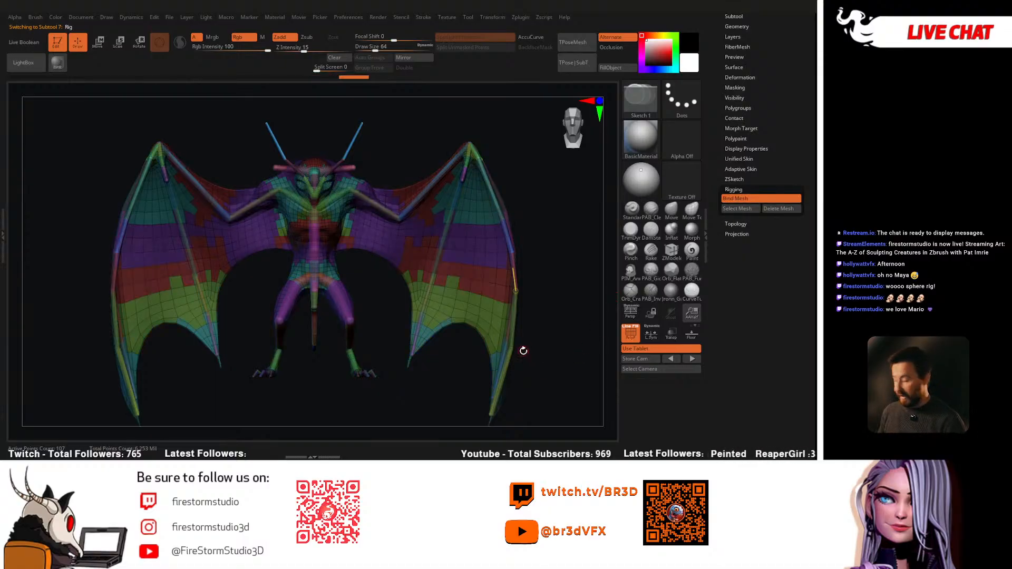
# Step: Turn off the polyframe display and rotate the Rig's wing bones to raise both wings symmetrically
pyautogui.hotkey('shift', 'f')
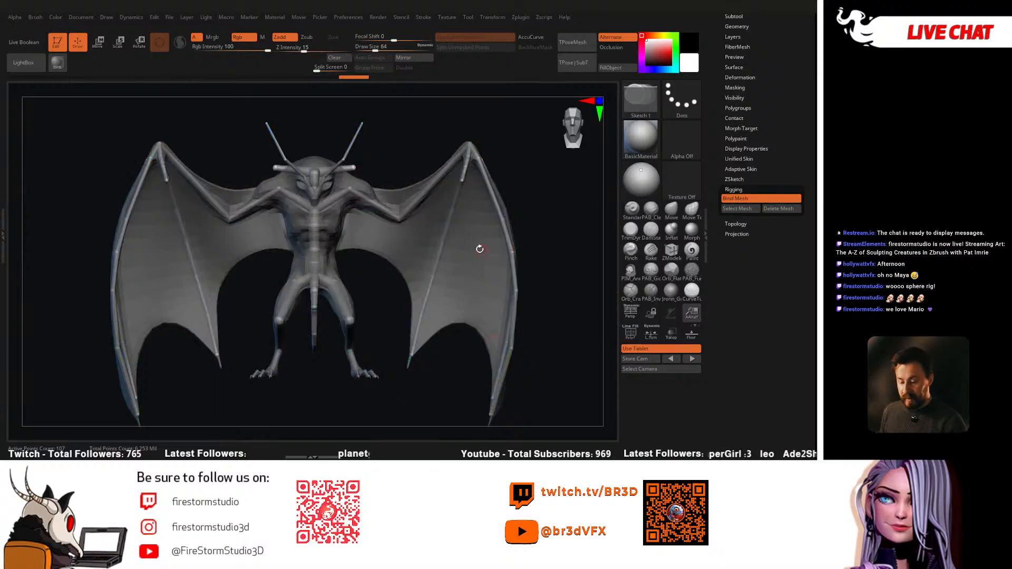
pyautogui.click(139, 42)
pyautogui.keyDown('alt'); pyautogui.moveTo(395, 267); pyautogui.dragTo(406, 294); pyautogui.keyUp('alt')
pyautogui.moveTo(402, 238); pyautogui.dragTo(407, 219)
pyautogui.moveTo(399, 271); pyautogui.dragTo(427, 198)
pyautogui.moveTo(405, 251); pyautogui.dragTo(408, 281)
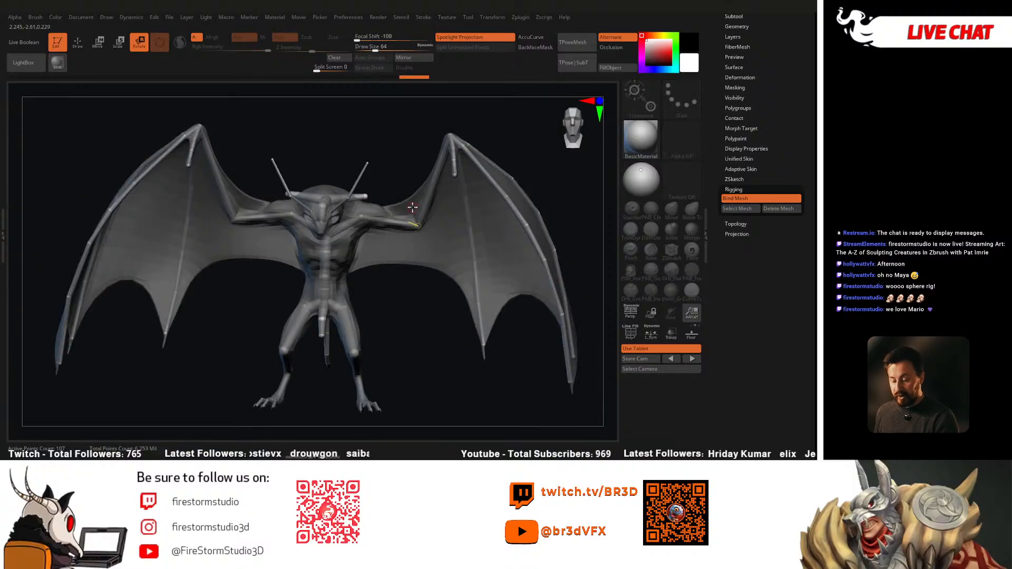
pyautogui.moveTo(430, 194); pyautogui.dragTo(399, 194)
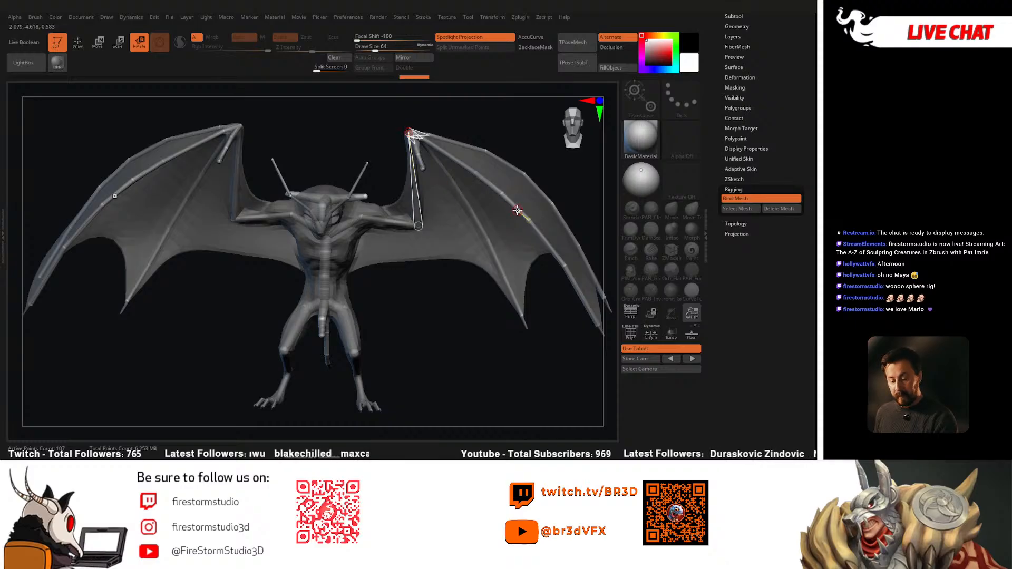
# Step: Try further rotations of the bound Rig's bones to test the body's deformation
pyautogui.moveTo(578, 287)
pyautogui.mouseDown()
pyautogui.moveTo(537, 311)
pyautogui.moveTo(571, 294)
pyautogui.moveTo(555, 334)
pyautogui.moveTo(526, 362)
pyautogui.moveTo(488, 314)
pyautogui.moveTo(542, 272)
pyautogui.moveTo(530, 289)
pyautogui.moveTo(482, 222)
pyautogui.moveTo(538, 237)
pyautogui.moveTo(553, 308)
pyautogui.moveTo(503, 326)
pyautogui.moveTo(406, 321)
pyautogui.mouseUp()
pyautogui.moveTo(347, 340); pyautogui.dragTo(226, 336)
pyautogui.moveTo(382, 327); pyautogui.dragTo(402, 298)
pyautogui.moveTo(463, 296); pyautogui.dragTo(395, 345)
pyautogui.moveTo(425, 292)
pyautogui.mouseDown()
pyautogui.moveTo(448, 277)
pyautogui.moveTo(442, 300)
pyautogui.moveTo(440, 291)
pyautogui.moveTo(469, 275)
pyautogui.mouseUp()
pyautogui.moveTo(470, 296)
pyautogui.mouseDown()
pyautogui.moveTo(497, 344)
pyautogui.moveTo(511, 348)
pyautogui.moveTo(485, 322)
pyautogui.moveTo(443, 307)
pyautogui.moveTo(424, 260)
pyautogui.moveTo(402, 244)
pyautogui.mouseUp()
# Step: Undo the last ten changes to the Rig's pose
pyautogui.hotkey('ctrl', 'z')
pyautogui.hotkey('ctrl', 'z')
pyautogui.hotkey('ctrl', 'z')
pyautogui.hotkey('ctrl', 'z')
pyautogui.hotkey('ctrl', 'z')
pyautogui.hotkey('ctrl', 'z')
pyautogui.hotkey('ctrl', 'z')
pyautogui.hotkey('ctrl', 'z')
pyautogui.hotkey('ctrl', 'z')
pyautogui.hotkey('ctrl', 'z')
# Step: Examine how the bound body deforms around the shoulders, head and wing joints
pyautogui.moveTo(360, 202)
pyautogui.mouseDown()
pyautogui.moveTo(378, 197)
pyautogui.moveTo(369, 204)
pyautogui.mouseUp()
pyautogui.moveTo(359, 223)
pyautogui.mouseDown(button='right')
pyautogui.moveTo(352, 247)
pyautogui.moveTo(364, 245)
pyautogui.mouseUp(button='right')
pyautogui.moveTo(345, 251)
pyautogui.mouseDown()
pyautogui.moveTo(351, 245)
pyautogui.moveTo(361, 267)
pyautogui.mouseUp()
pyautogui.moveTo(362, 267); pyautogui.dragTo(377, 252, button='right')
pyautogui.moveTo(363, 277); pyautogui.dragTo(368, 280)
pyautogui.moveTo(367, 280); pyautogui.dragTo(332, 344, button='right')
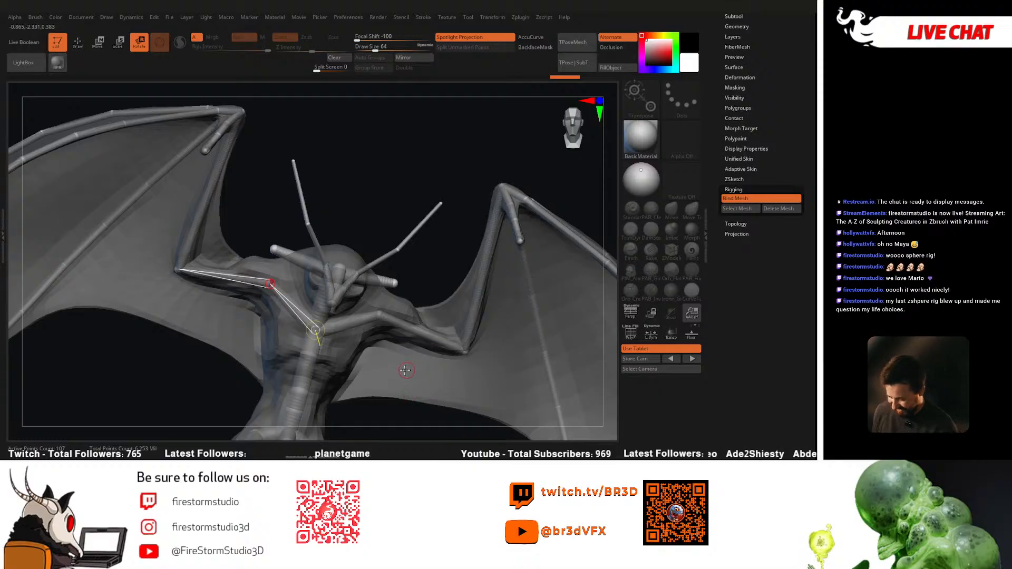
pyautogui.moveTo(409, 371); pyautogui.dragTo(397, 359, button='right')
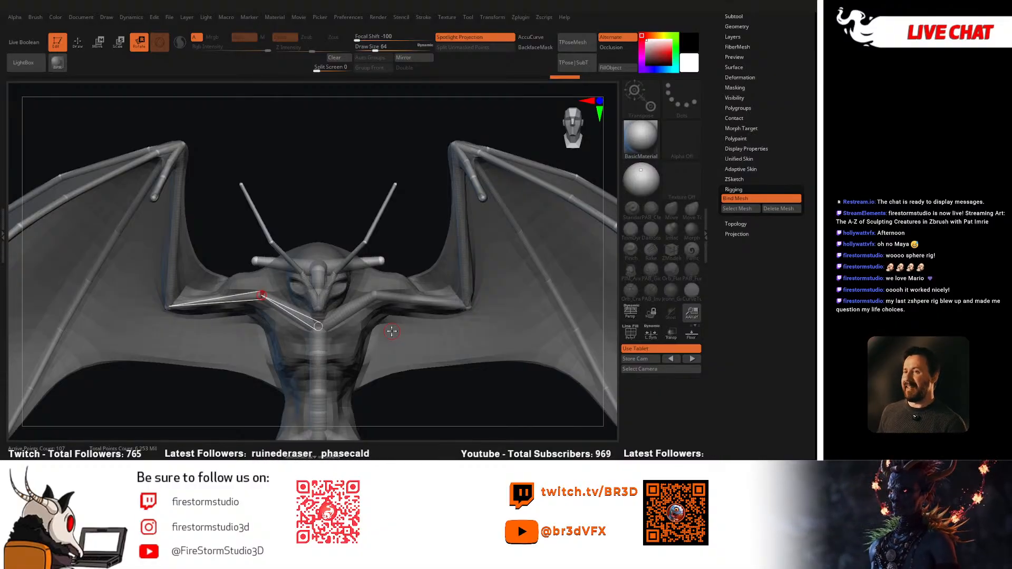
pyautogui.keyDown('ctrl'); pyautogui.moveTo(454, 329); pyautogui.dragTo(454, 235, button='right'); pyautogui.keyUp('ctrl')
pyautogui.click(456, 235)
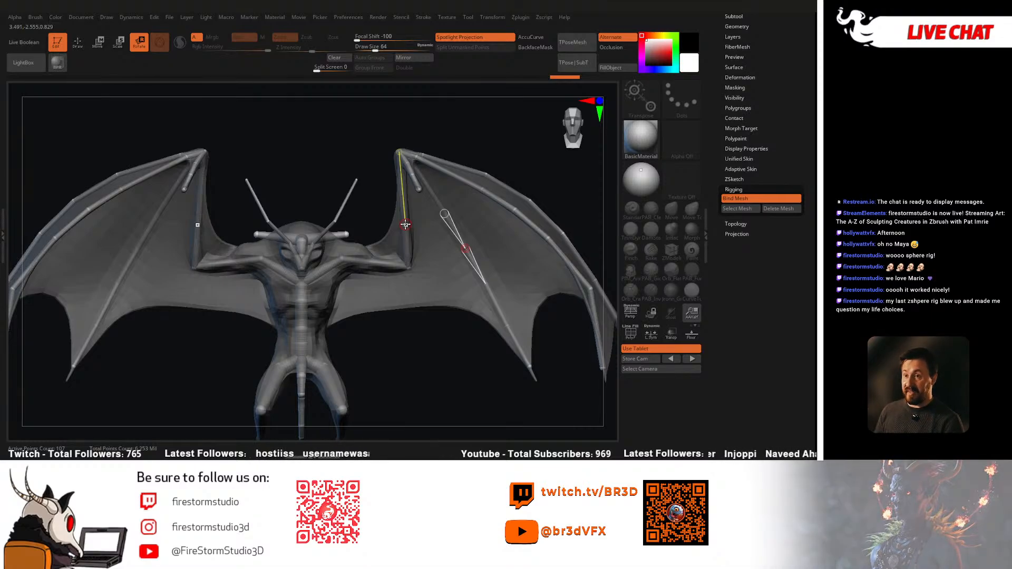
# Step: Rotate the wing bones further inward, then turn off Bind Mesh for the Rig
pyautogui.moveTo(405, 224); pyautogui.dragTo(375, 174)
pyautogui.keyDown('alt'); pyautogui.moveTo(424, 294); pyautogui.dragTo(444, 301); pyautogui.keyUp('alt')
pyautogui.click(740, 202)
pyautogui.moveTo(564, 305); pyautogui.dragTo(532, 277)
pyautogui.press('ctrl')
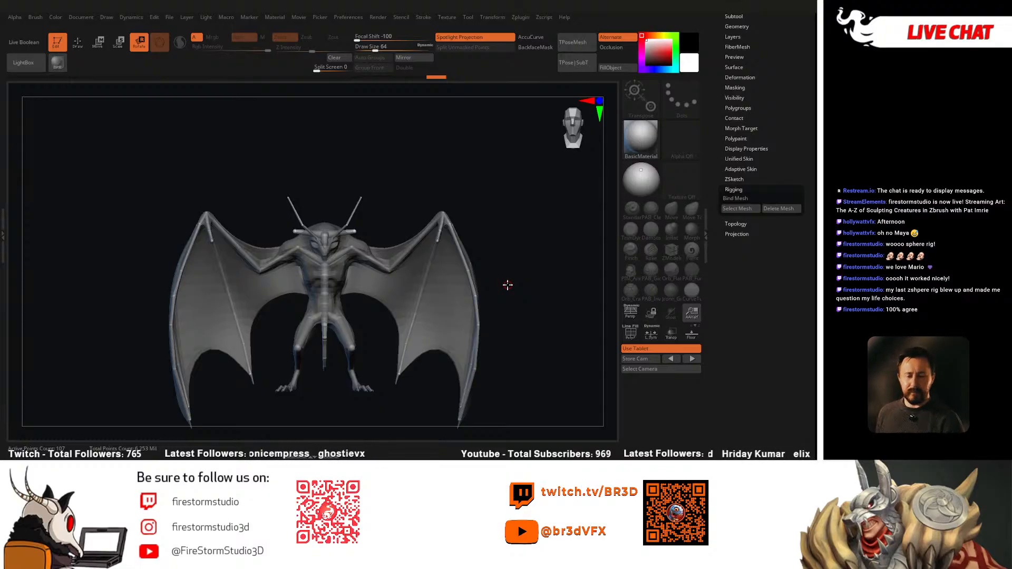
# Step: Return to the subtool list and make all of the Mothman's subtools visible
pyautogui.click(736, 180)
pyautogui.moveTo(772, 138); pyautogui.dragTo(781, 192)
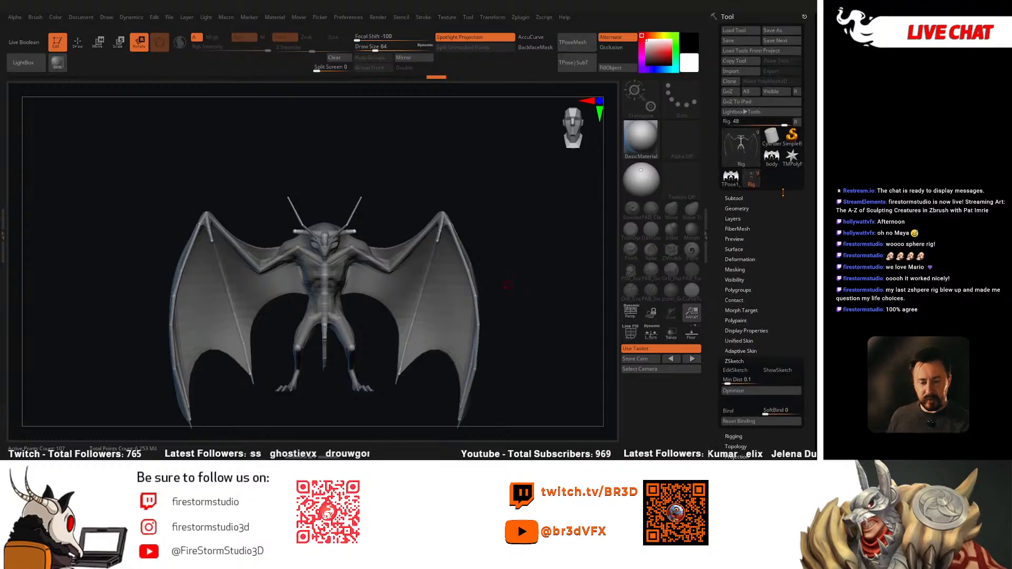
pyautogui.click(751, 185)
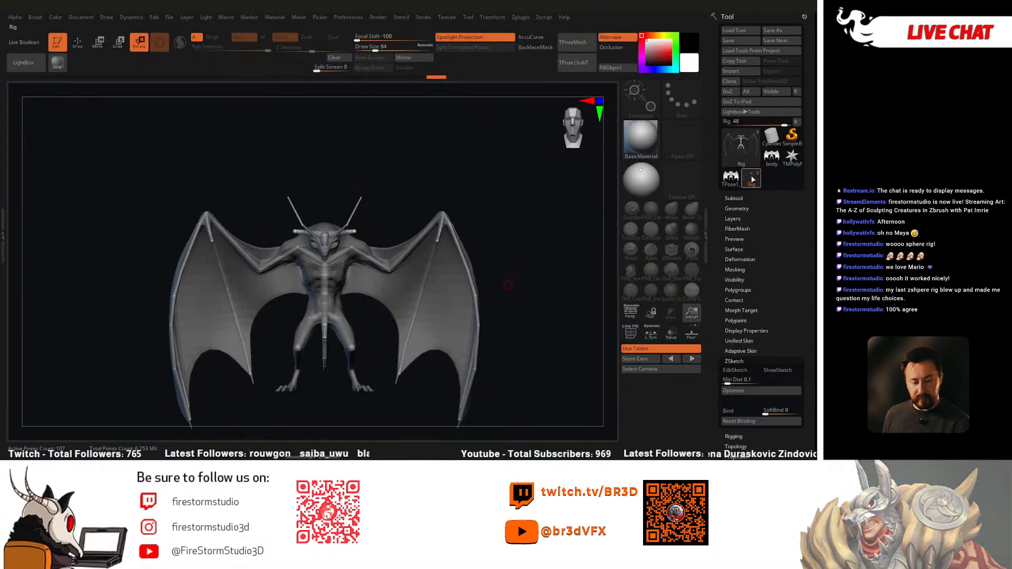
pyautogui.click(750, 180)
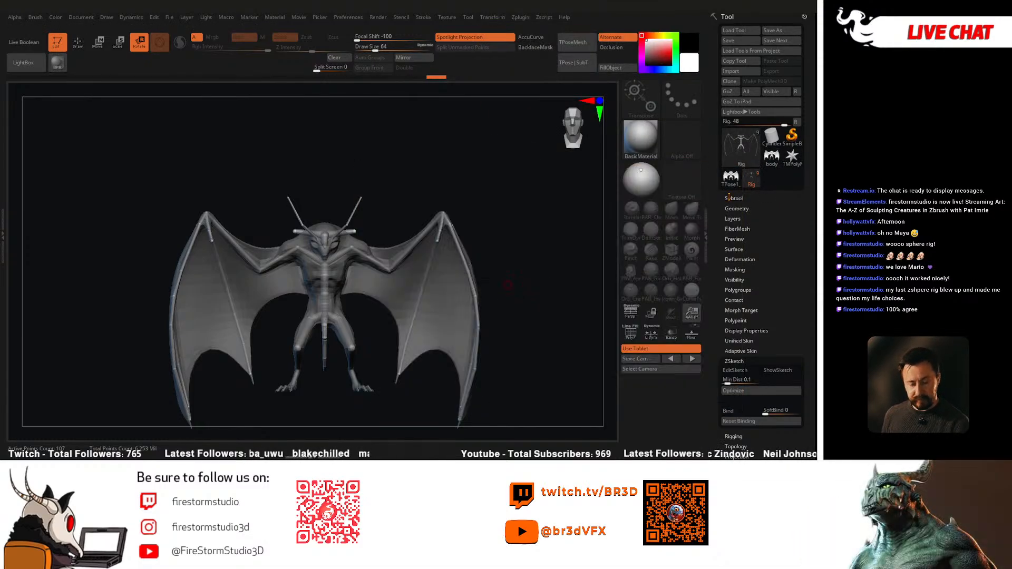
pyautogui.click(733, 198)
pyautogui.scroll(2, 790, 195)
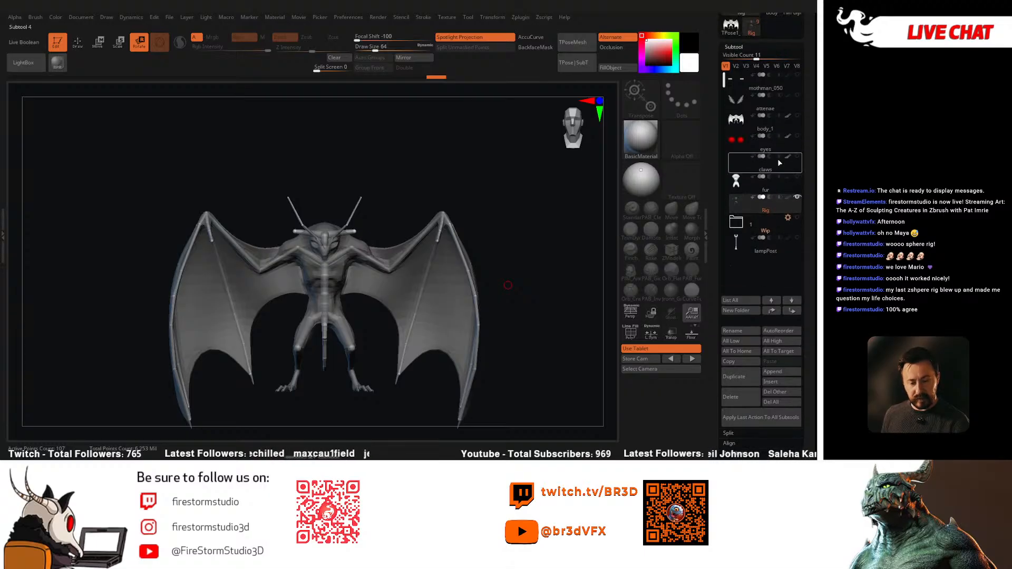
pyautogui.keyDown('shift'); pyautogui.click(796, 197); pyautogui.keyUp('shift')
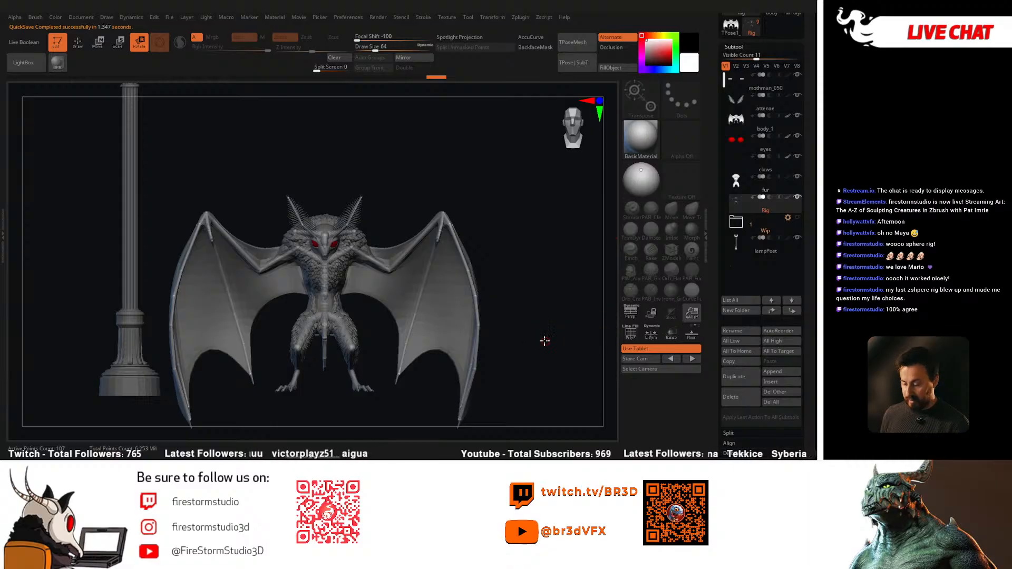
# Step: Select the attenae subtool, hide the lampPost, and switch back to Draw mode
pyautogui.click(765, 184)
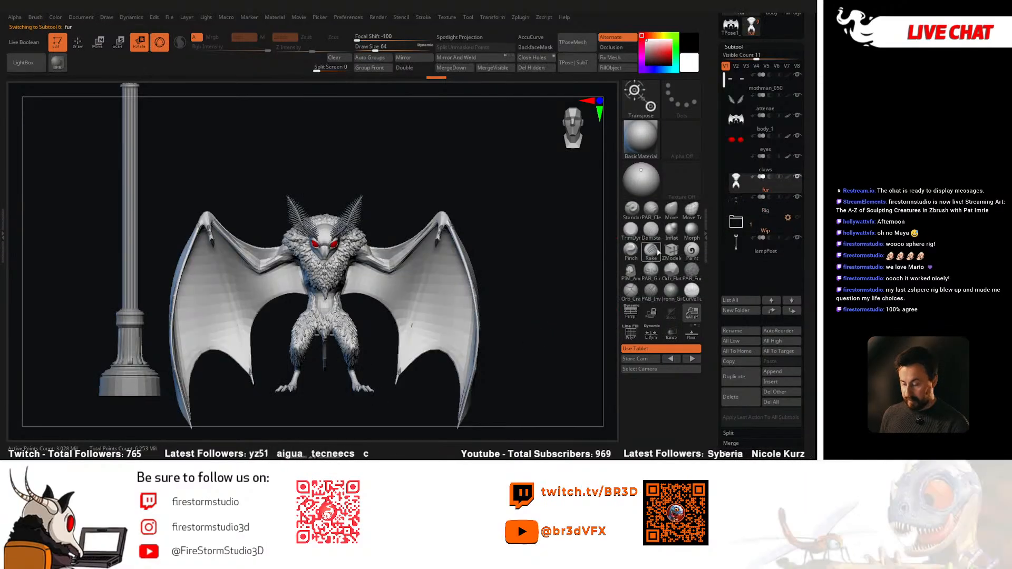
pyautogui.click(765, 104)
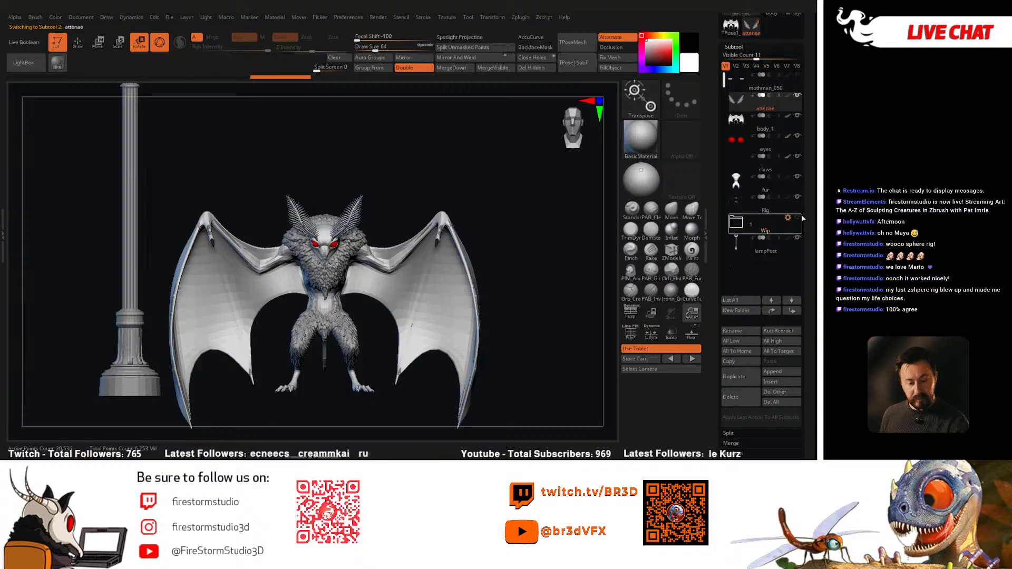
pyautogui.click(798, 238)
pyautogui.moveTo(535, 266); pyautogui.dragTo(509, 299)
pyautogui.press('q')
pyautogui.moveTo(810, 200); pyautogui.dragTo(810, 218)
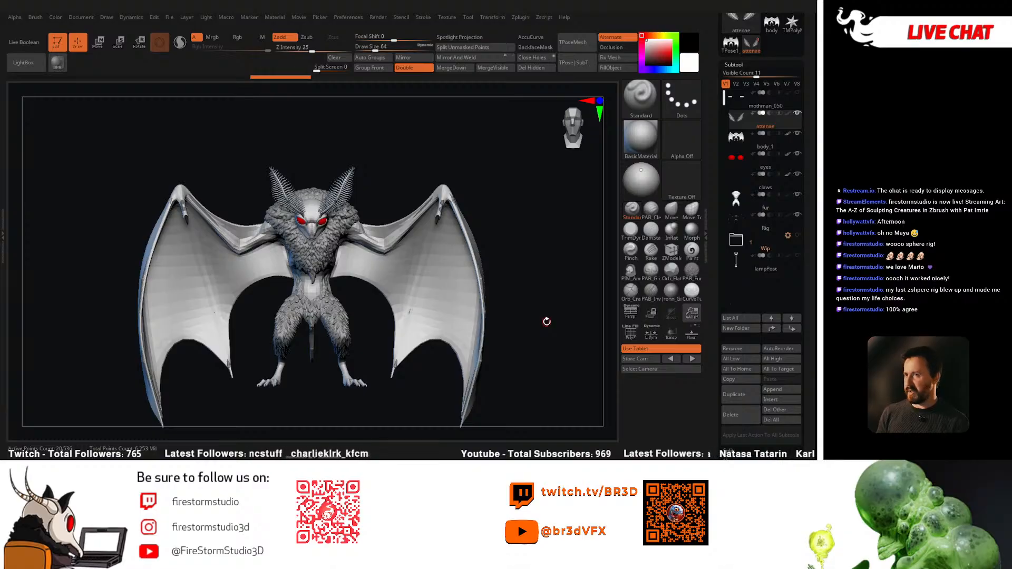
# Step: Enable ZSphere Rig in Transpose Master and generate a TPoseMesh of the visible Mothman subtools
pyautogui.click(520, 18)
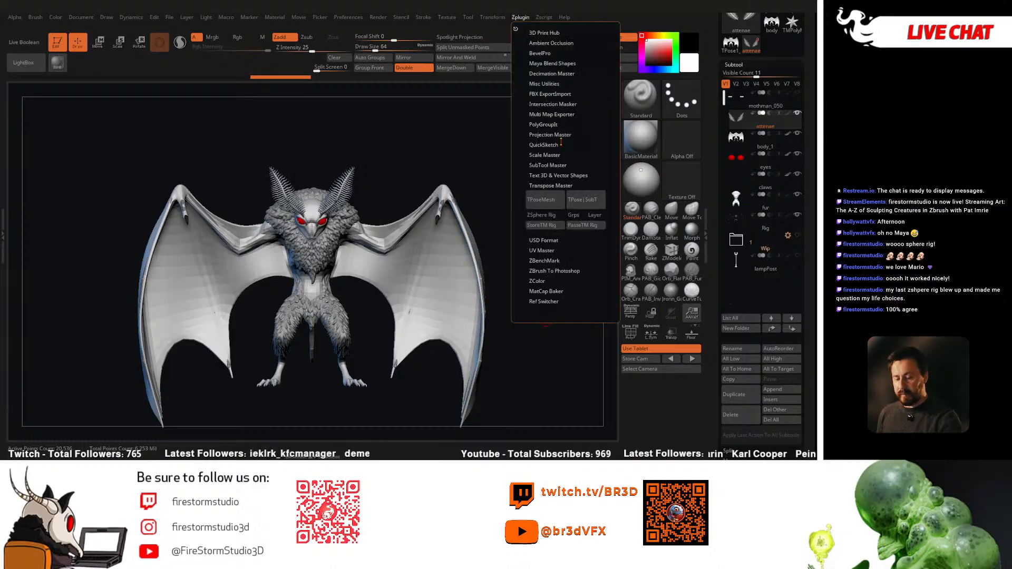
pyautogui.click(551, 185)
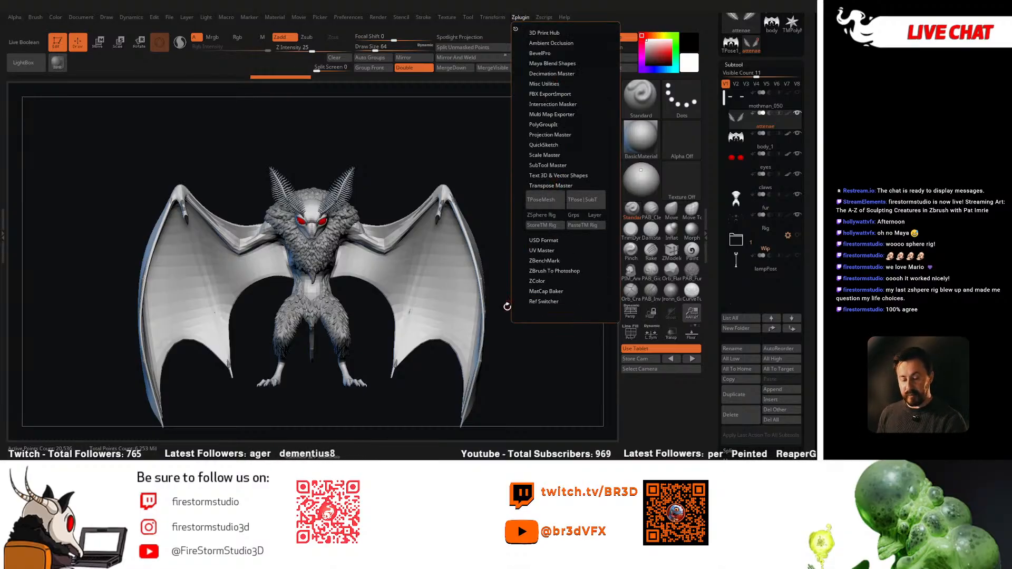
pyautogui.click(546, 215)
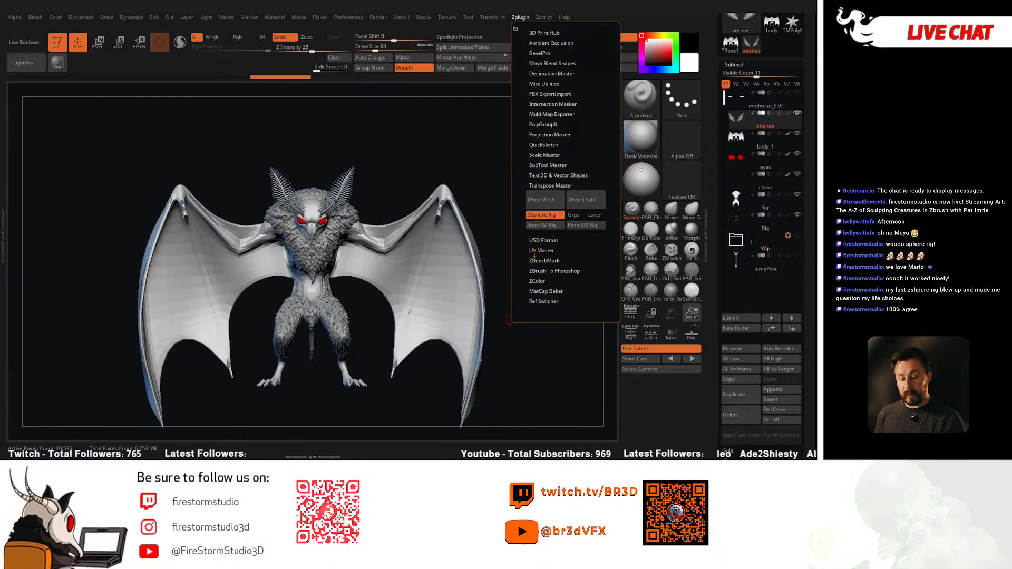
pyautogui.click(543, 200)
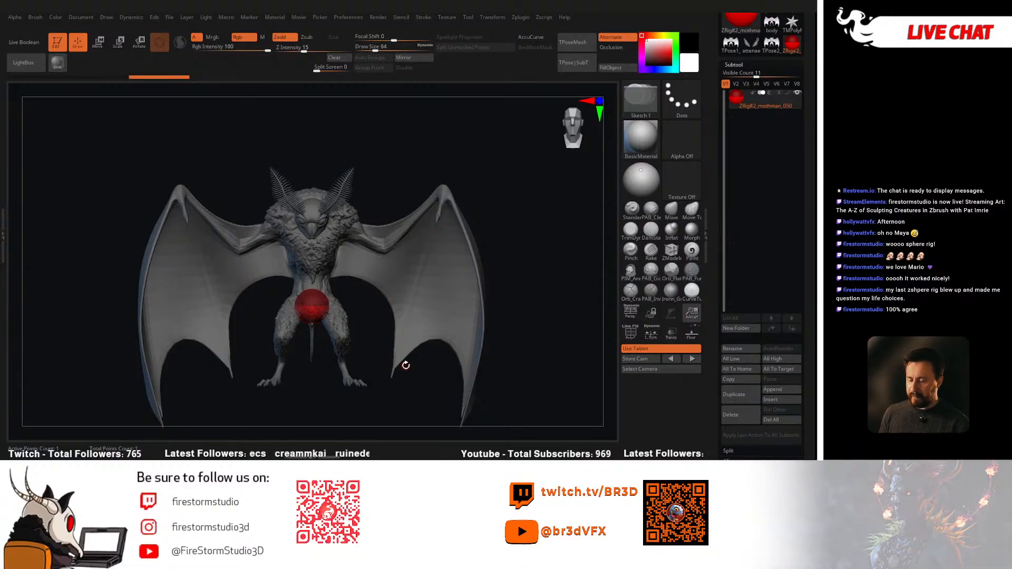
# Step: Switch from the generated ZSphere rig back to the original Mothman tool and reset the tool thumbnails
pyautogui.moveTo(805, 39); pyautogui.dragTo(805, 134)
pyautogui.click(750, 137)
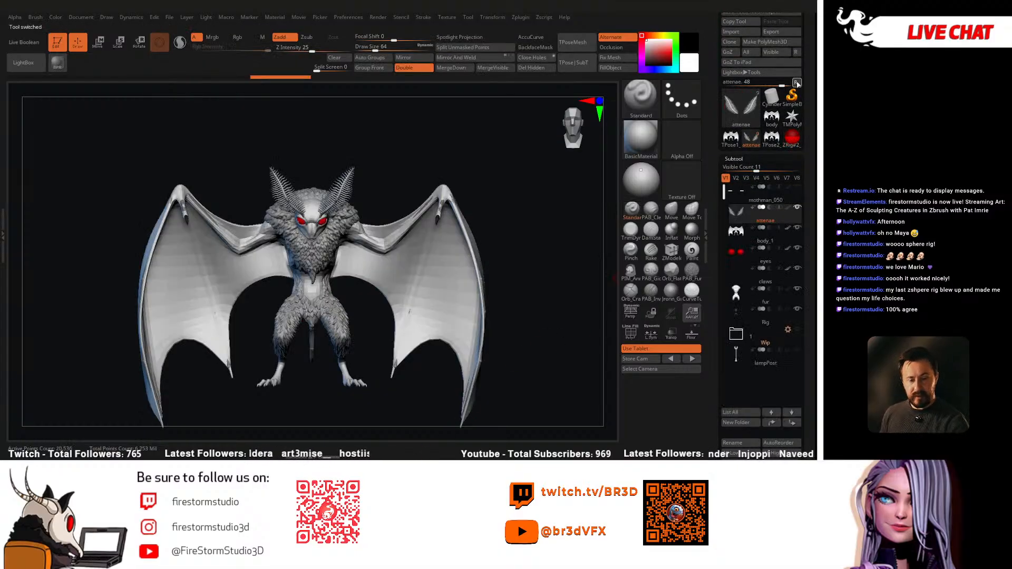
pyautogui.click(796, 82)
# Step: Select the Rig subtool and turn on its polyframe display
pyautogui.moveTo(806, 287); pyautogui.dragTo(806, 283)
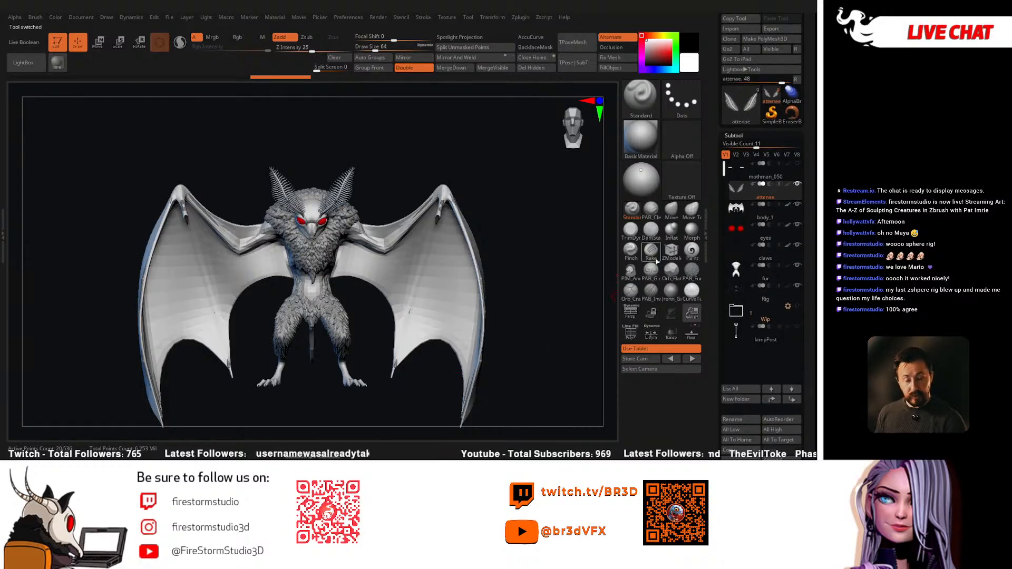
pyautogui.click(735, 294)
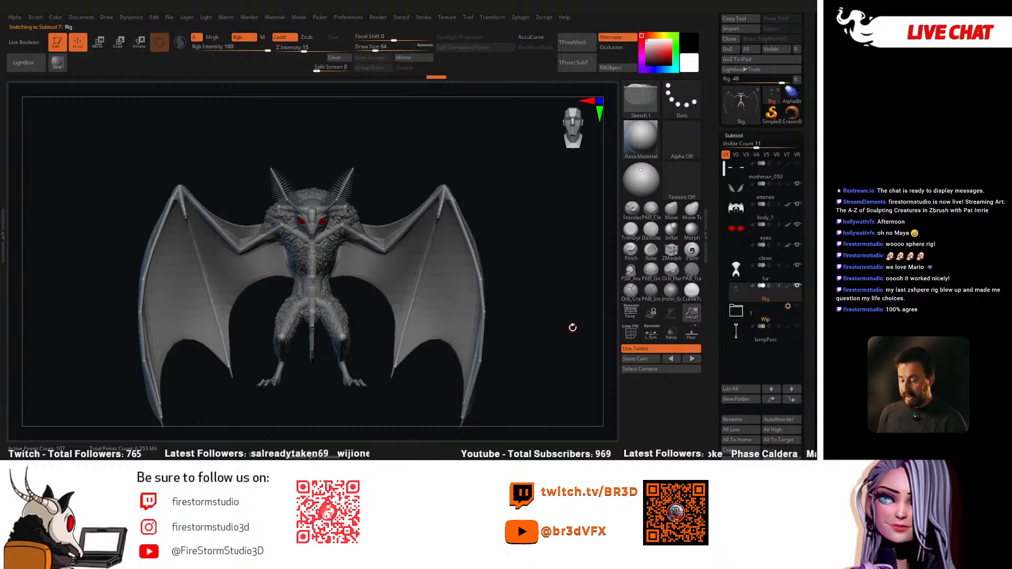
pyautogui.hotkey('shift', 'f')
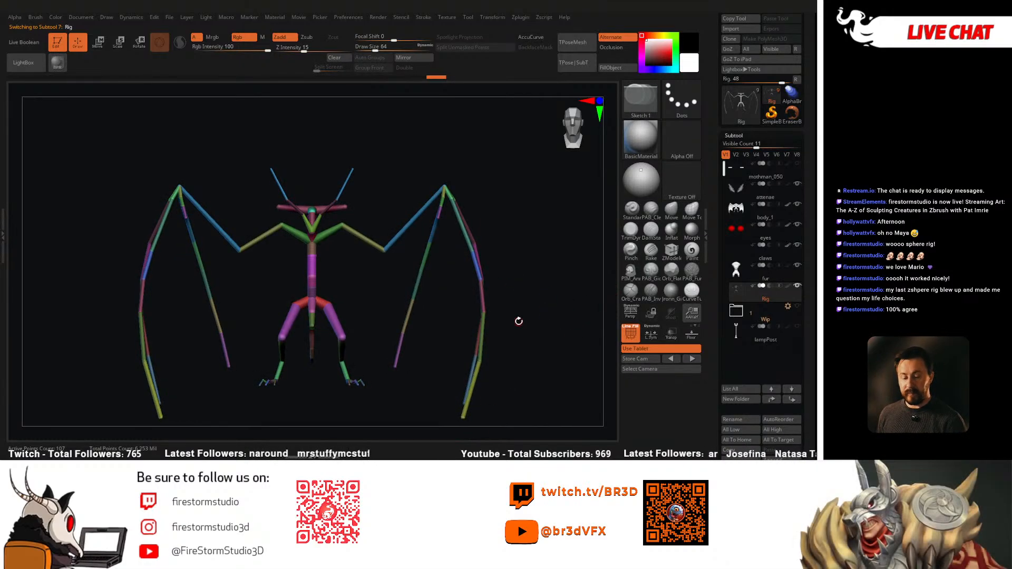
# Step: Select the existing Rig subtool and store it as the Transpose Master rig
pyautogui.click(736, 271)
pyautogui.click(737, 297)
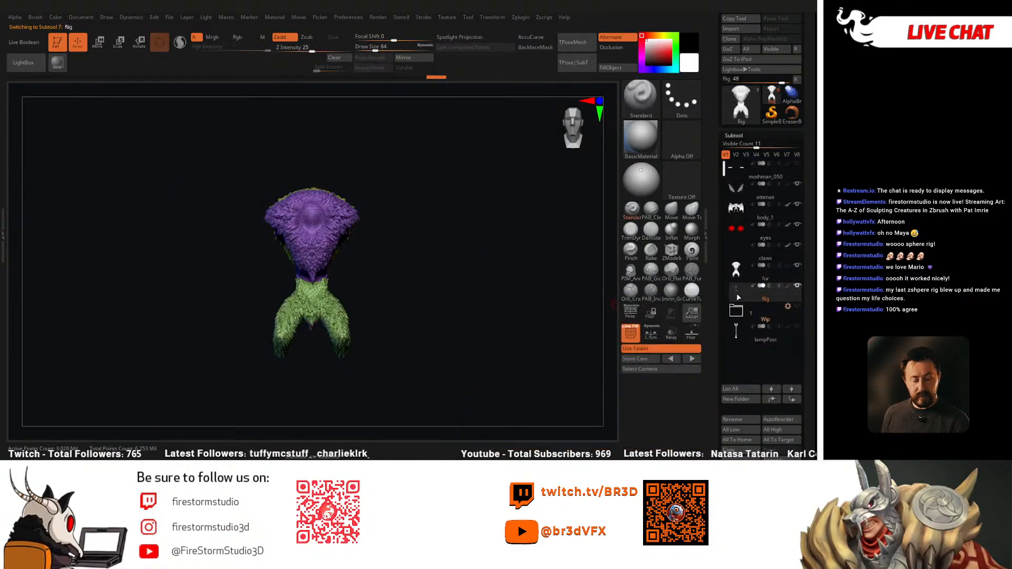
pyautogui.click(521, 18)
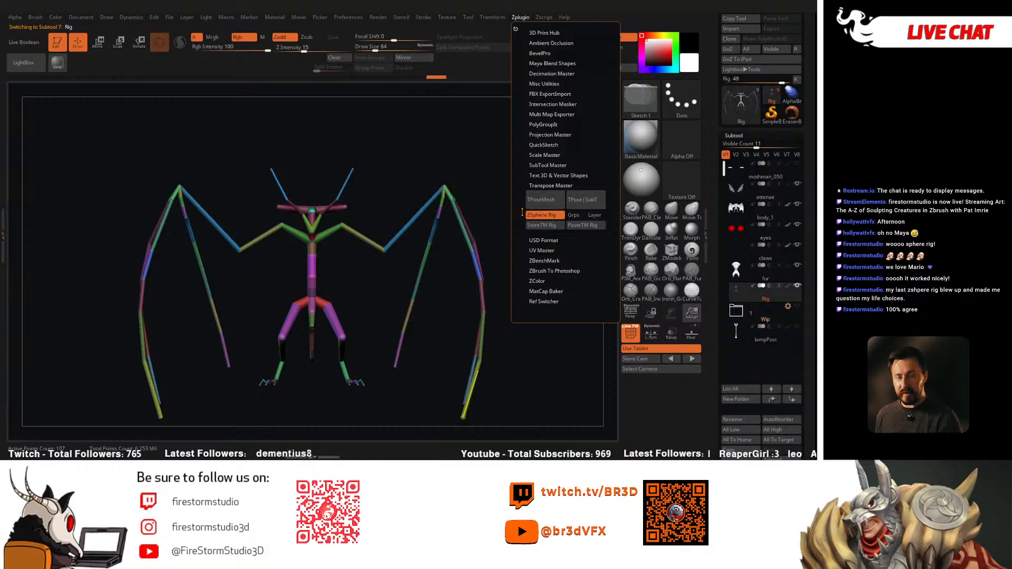
pyautogui.click(523, 17)
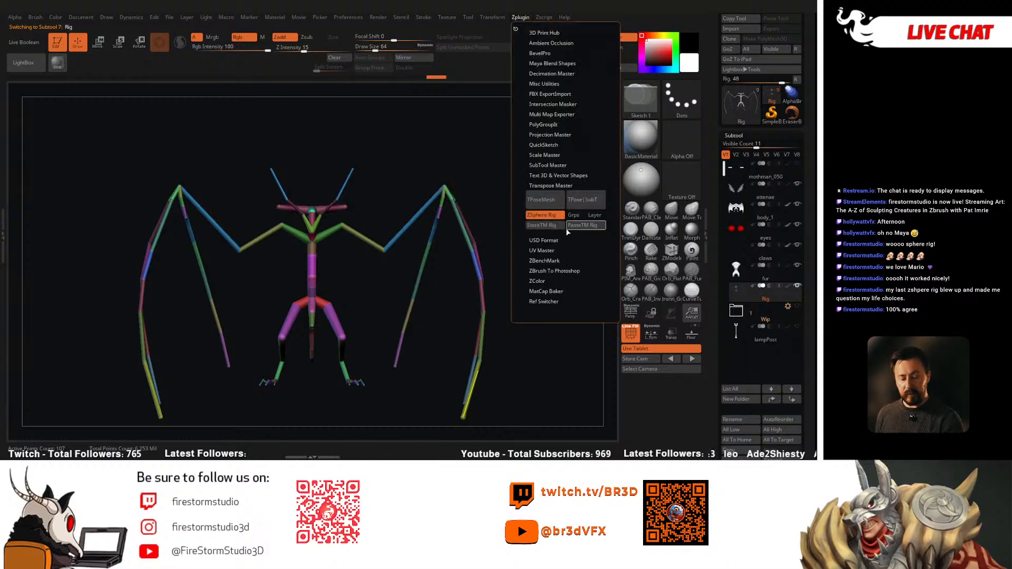
pyautogui.click(545, 226)
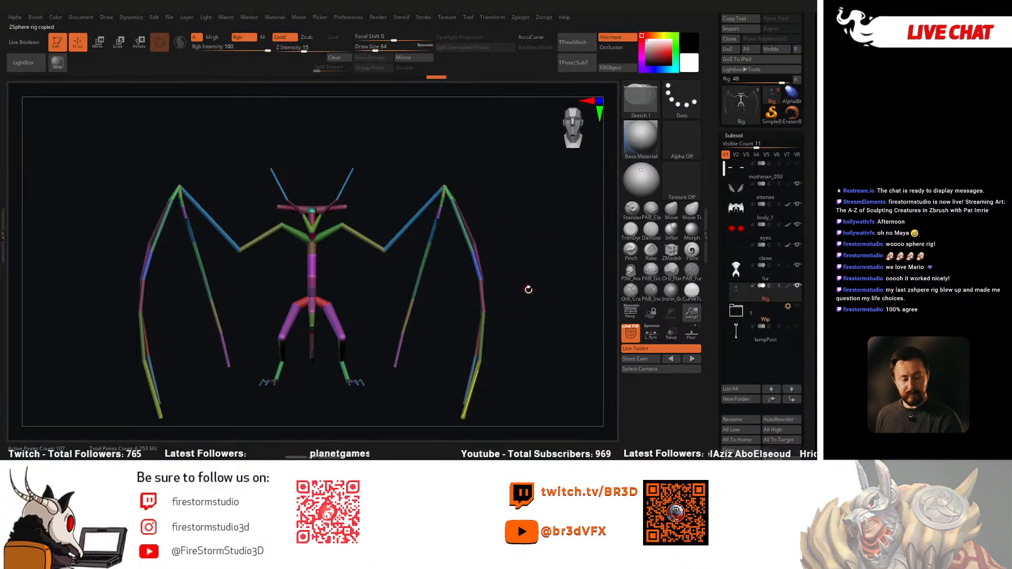
# Step: Select the body_1 subtool and generate a TPoseMesh of the Mothman with Transpose Master's ZSphere Rig option
pyautogui.click(520, 18)
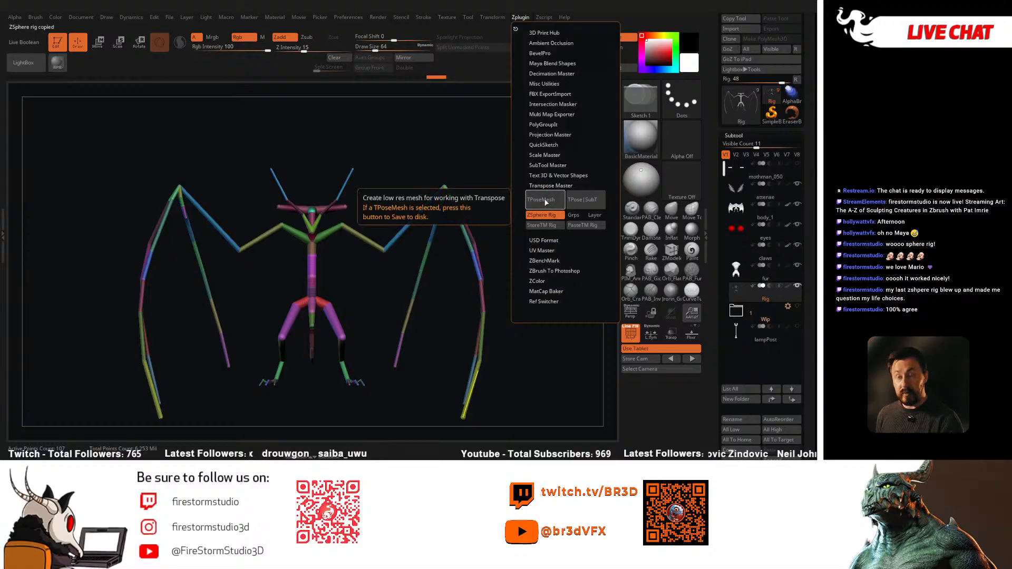
pyautogui.click(545, 200)
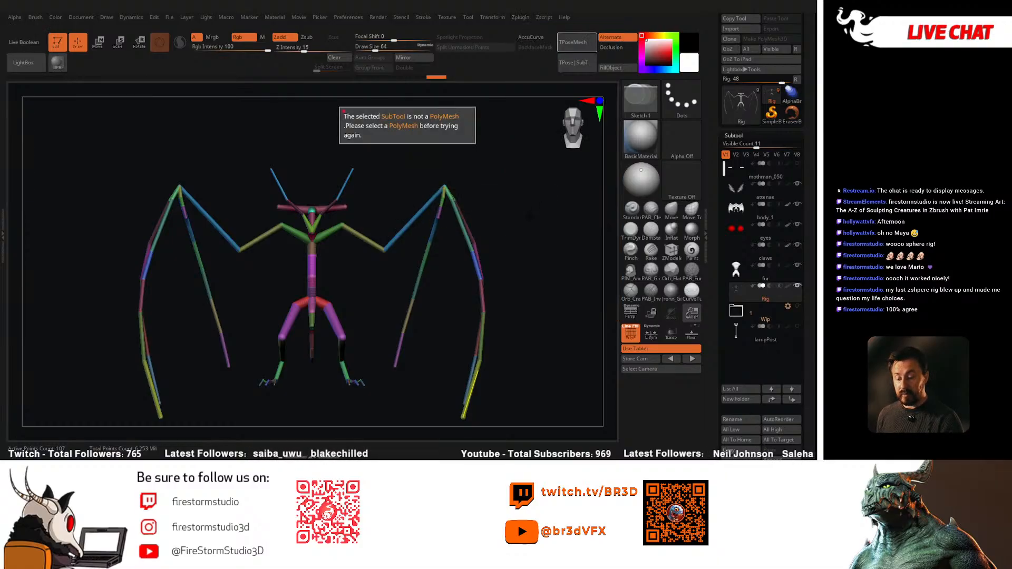
pyautogui.click(738, 211)
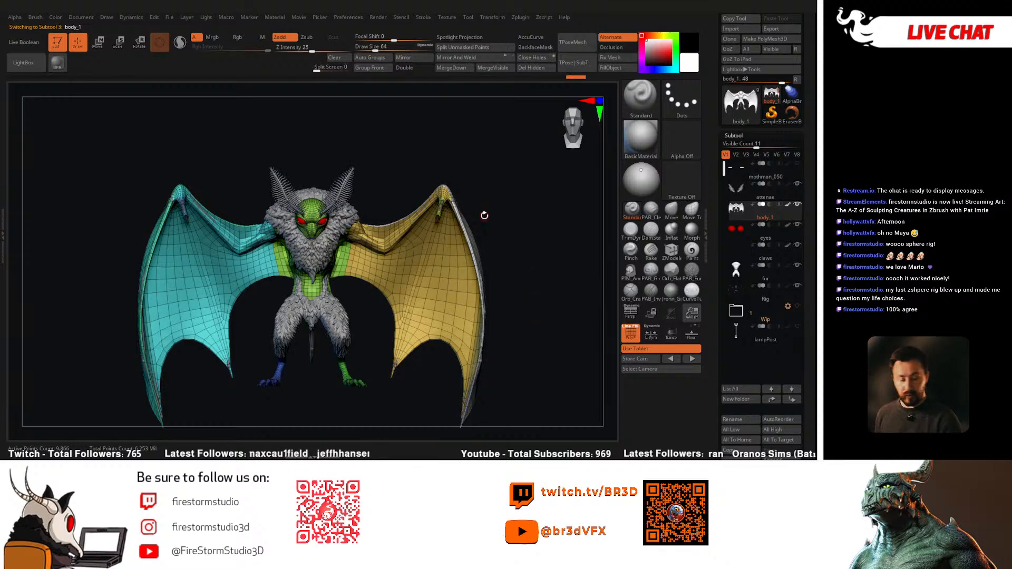
pyautogui.click(520, 16)
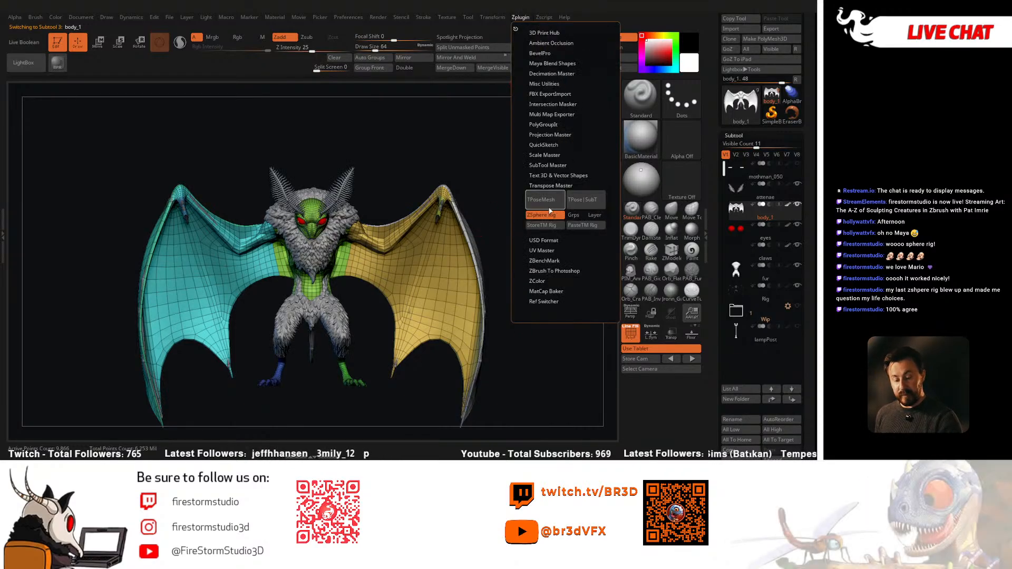
pyautogui.click(543, 205)
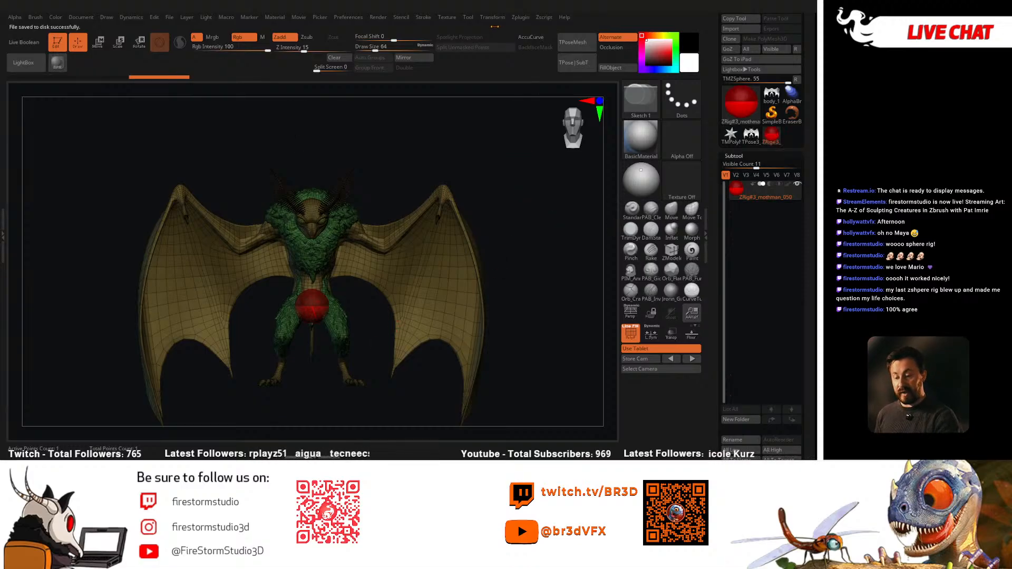
# Step: Paste the stored Transpose Master rig into the generated ZSphere tool and check how it fits the Mothman mesh
pyautogui.click(520, 19)
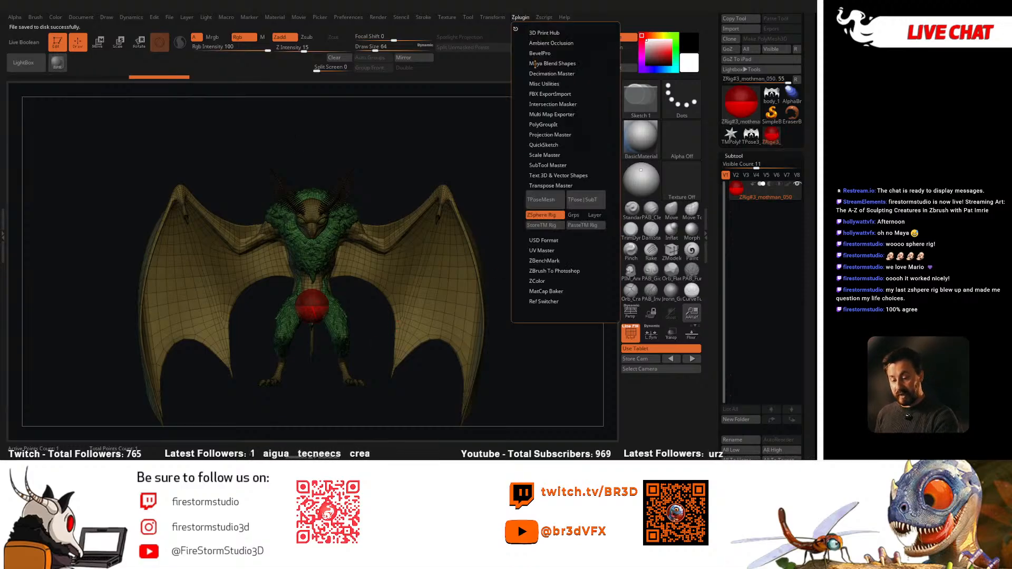
pyautogui.click(585, 225)
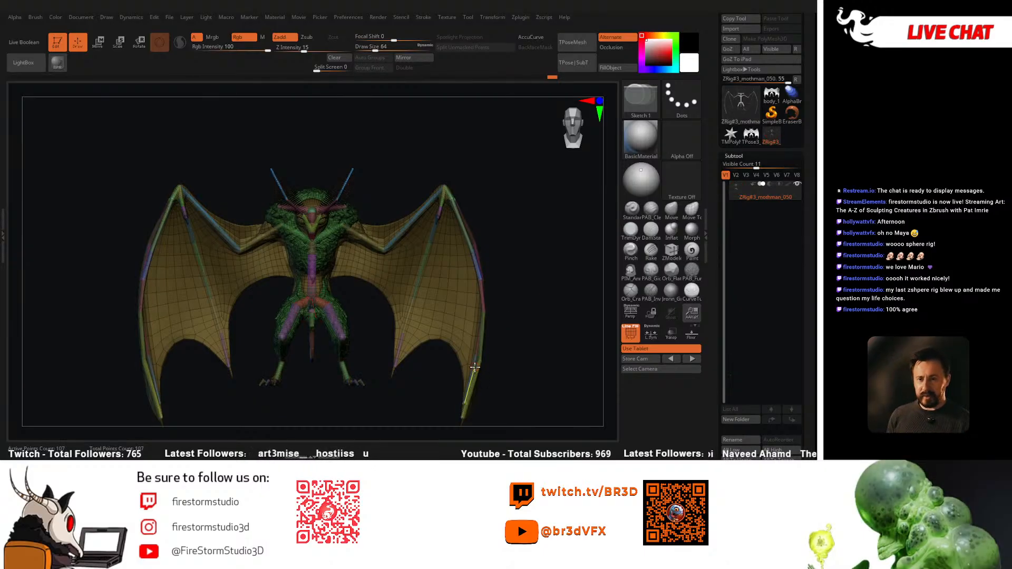
pyautogui.moveTo(531, 279)
pyautogui.mouseDown()
pyautogui.moveTo(510, 283)
pyautogui.moveTo(543, 275)
pyautogui.moveTo(540, 287)
pyautogui.mouseUp()
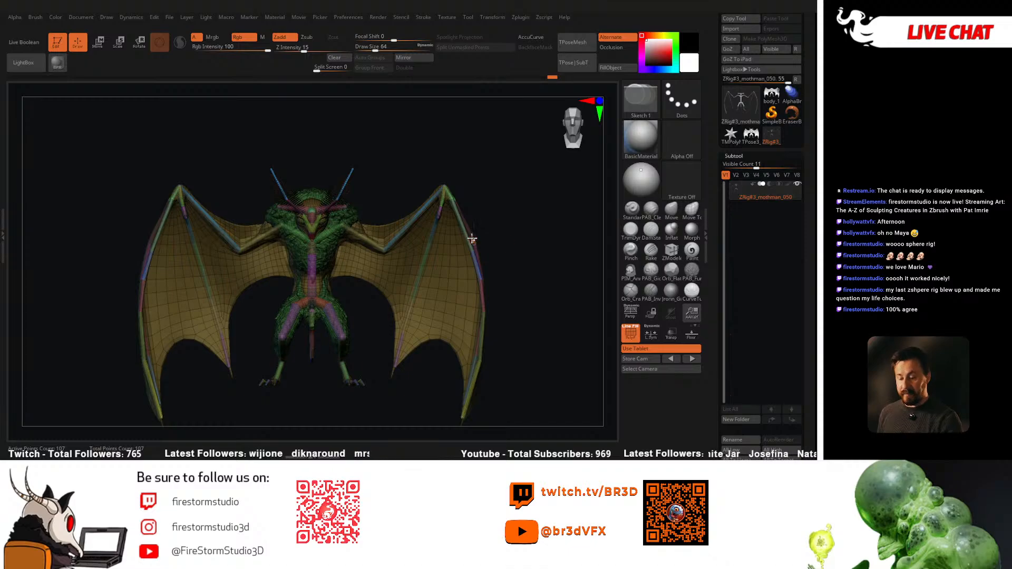
pyautogui.moveTo(463, 235)
pyautogui.mouseDown()
pyautogui.moveTo(499, 235)
pyautogui.moveTo(459, 227)
pyautogui.mouseUp()
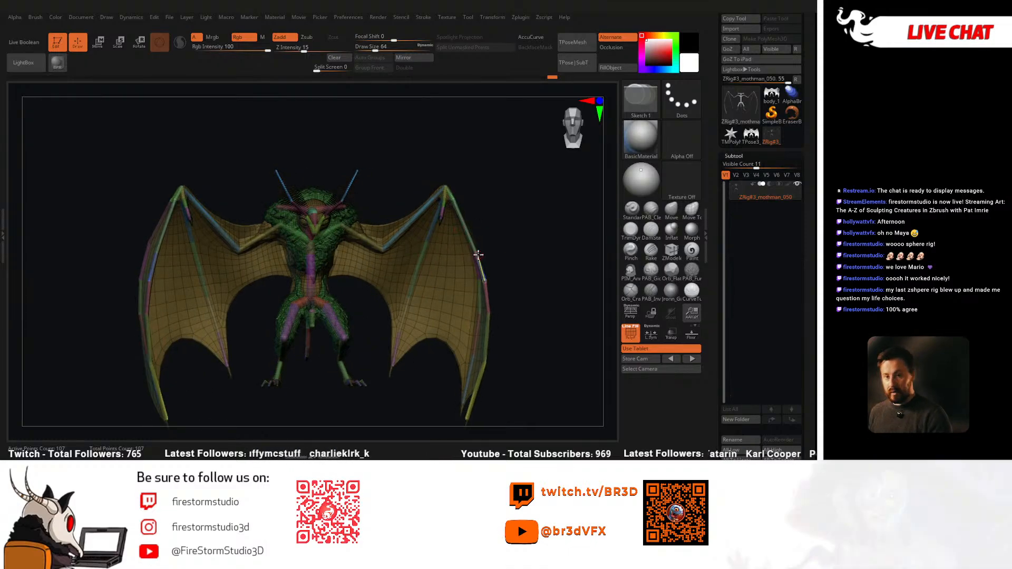
pyautogui.moveTo(513, 231); pyautogui.dragTo(404, 258)
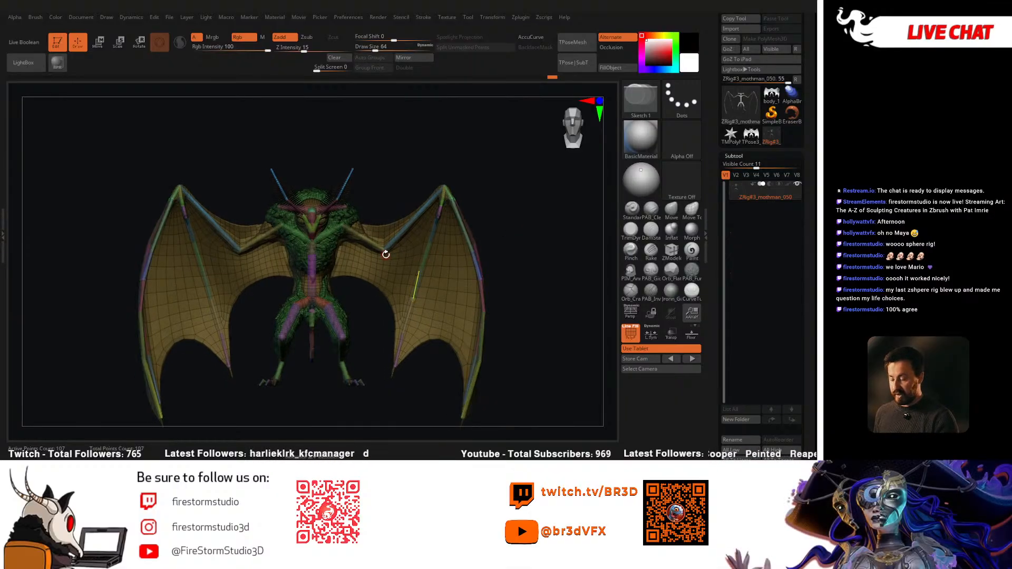
pyautogui.keyDown('alt'); pyautogui.moveTo(504, 226); pyautogui.dragTo(454, 212); pyautogui.keyUp('alt')
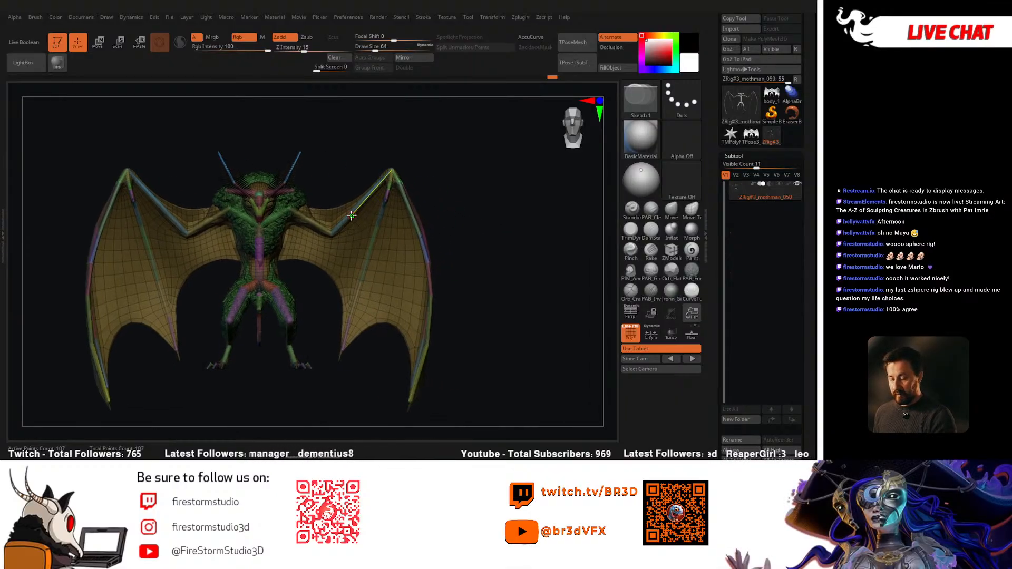
# Step: Switch to Rotate mode and bind the Mothman mesh to the pasted ZSphere rig
pyautogui.press('r')
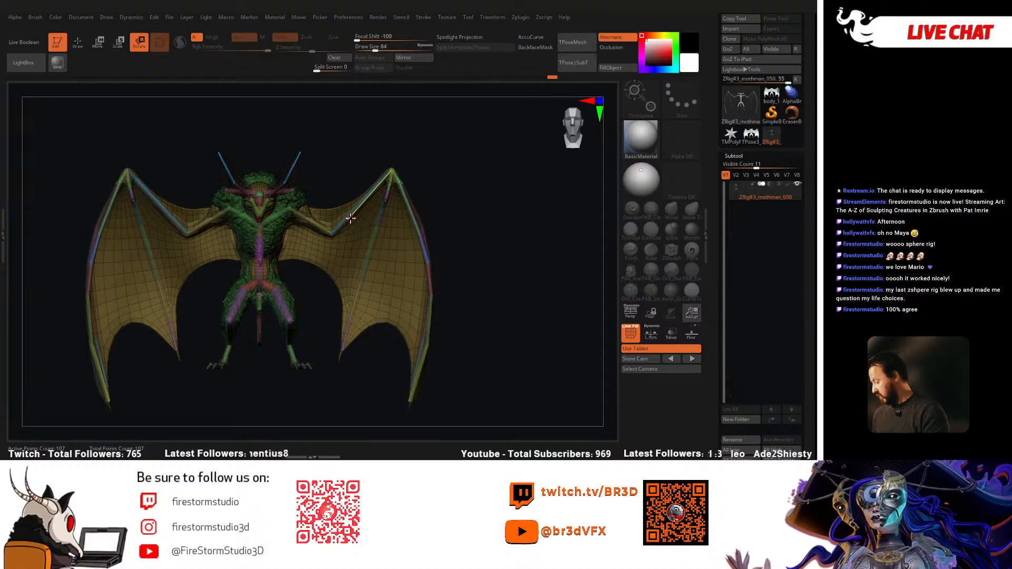
pyautogui.keyDown('alt'); pyautogui.moveTo(446, 217); pyautogui.dragTo(449, 247); pyautogui.keyUp('alt')
pyautogui.moveTo(388, 185); pyautogui.dragTo(379, 186)
pyautogui.hotkey('ctrl', 'z')
pyautogui.moveTo(803, 390); pyautogui.dragTo(770, 222)
pyautogui.click(751, 194)
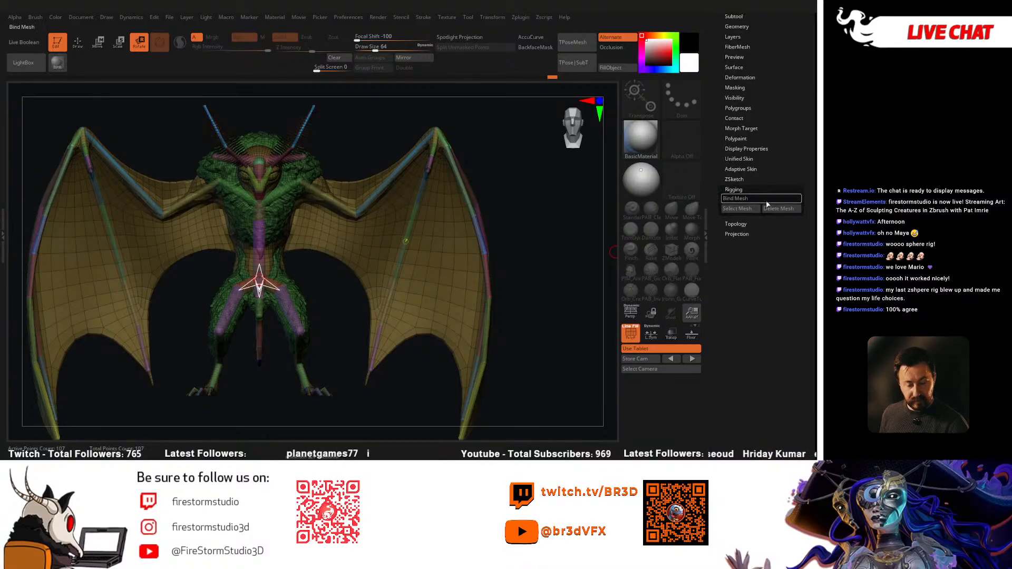
pyautogui.click(748, 210)
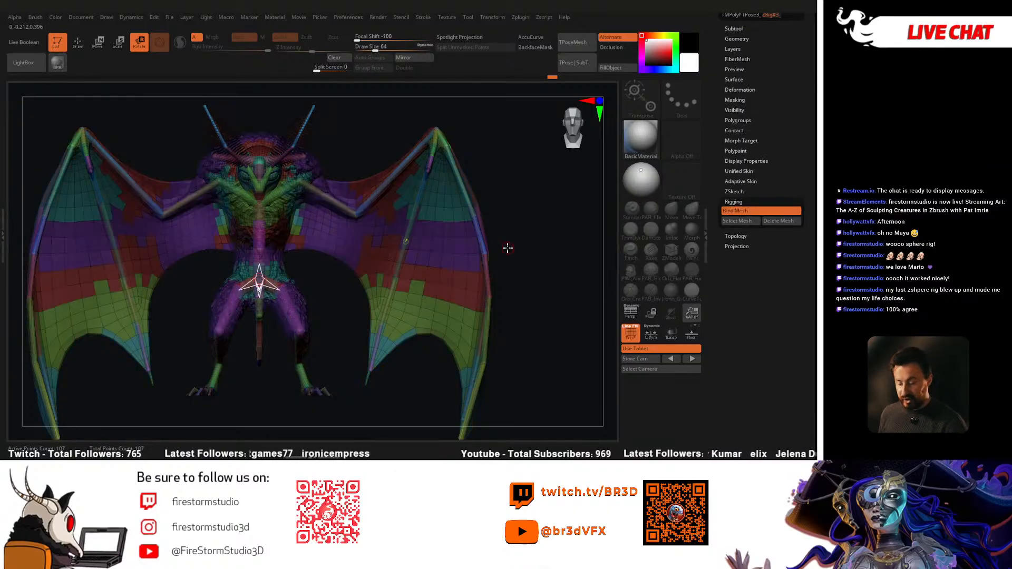
# Step: Test-rotate the wing bones on the bound rig, undoing each rotation
pyautogui.moveTo(416, 225); pyautogui.dragTo(390, 290)
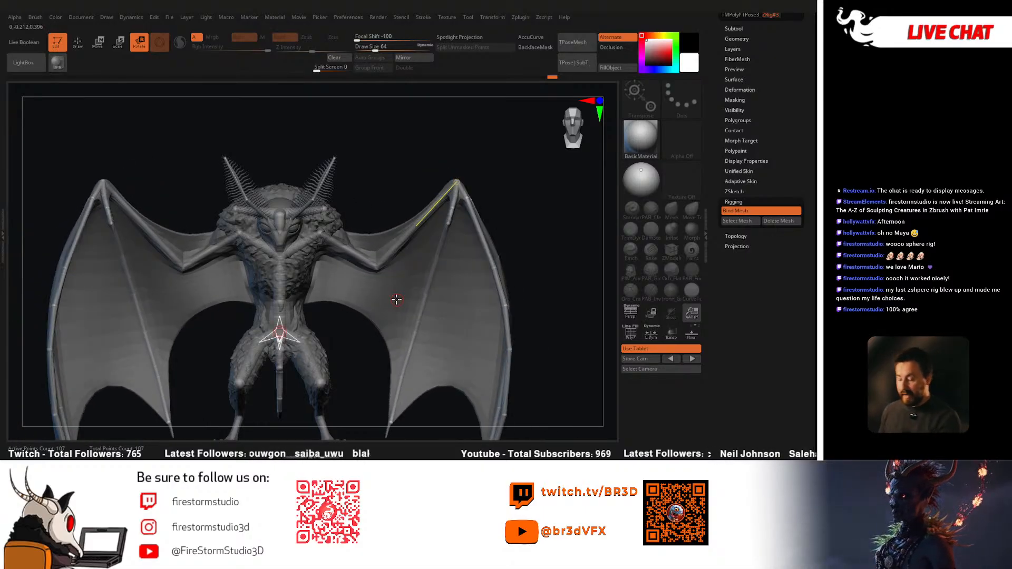
pyautogui.keyDown('alt'); pyautogui.moveTo(516, 263); pyautogui.dragTo(539, 241); pyautogui.keyUp('alt')
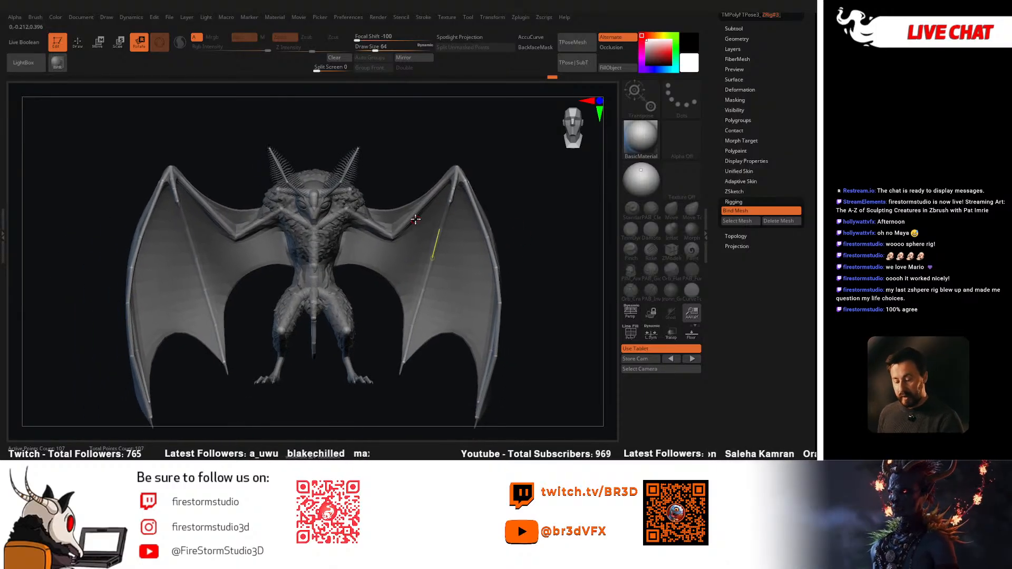
pyautogui.moveTo(411, 204); pyautogui.dragTo(389, 231)
pyautogui.hotkey('ctrl', 'z')
pyautogui.moveTo(389, 315); pyautogui.dragTo(512, 263)
pyautogui.moveTo(497, 147); pyautogui.dragTo(507, 152)
pyautogui.hotkey('ctrl', 'z')
pyautogui.moveTo(477, 209); pyautogui.dragTo(496, 269)
pyautogui.hotkey('ctrl', 'z')
# Step: Rotate the wings outward on the bound rig and inspect the pose from the front and side
pyautogui.keyDown('ctrl'); pyautogui.moveTo(474, 274); pyautogui.dragTo(455, 323, button='right'); pyautogui.keyUp('ctrl')
pyautogui.keyDown('alt'); pyautogui.moveTo(455, 323); pyautogui.dragTo(404, 363, button='right'); pyautogui.keyUp('alt')
pyautogui.moveTo(521, 286); pyautogui.dragTo(539, 259, button='right')
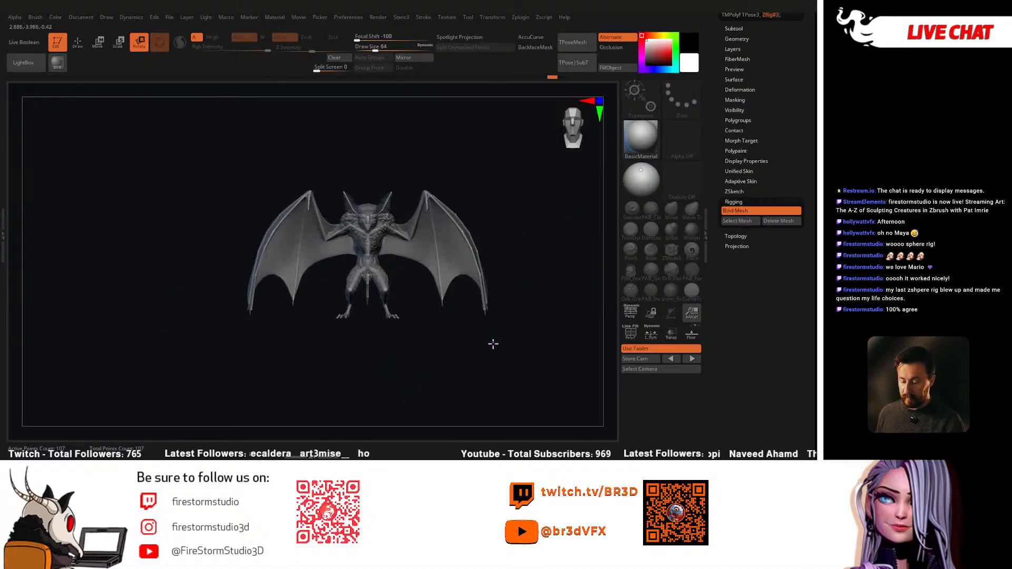
pyautogui.press('a')
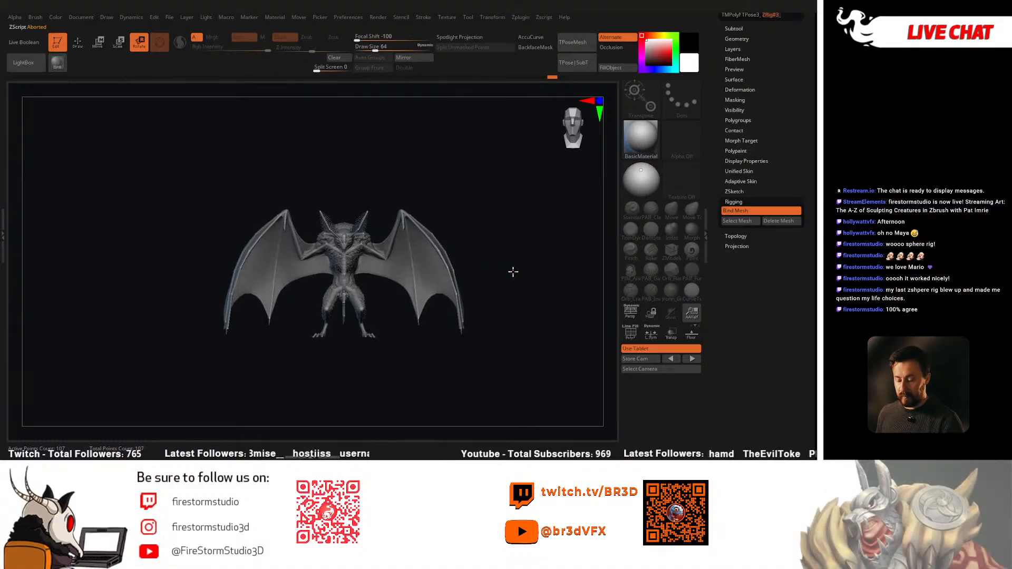
pyautogui.press('f')
pyautogui.moveTo(449, 228); pyautogui.dragTo(402, 194)
pyautogui.moveTo(395, 333); pyautogui.dragTo(473, 291)
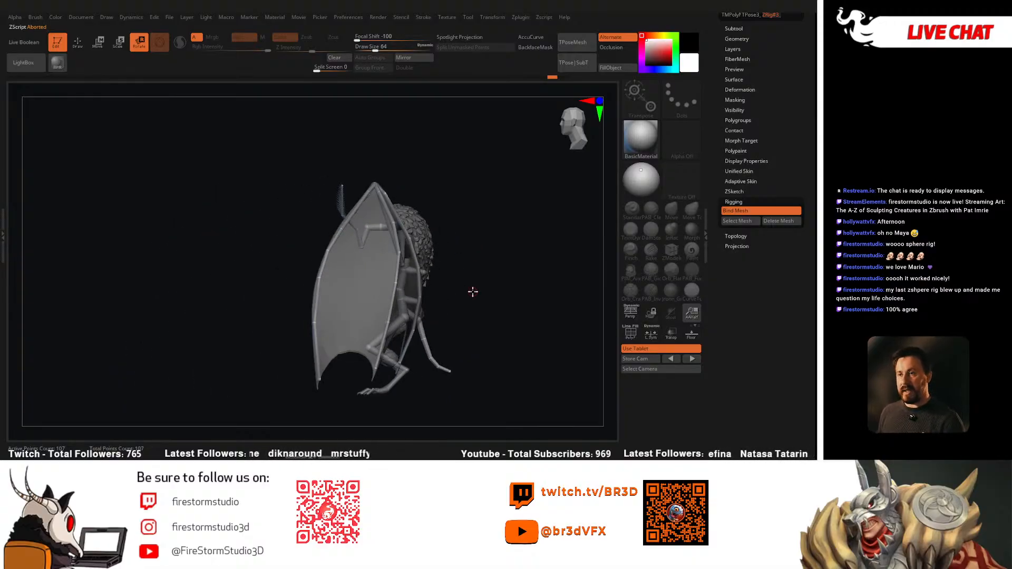
pyautogui.moveTo(475, 246); pyautogui.dragTo(516, 255)
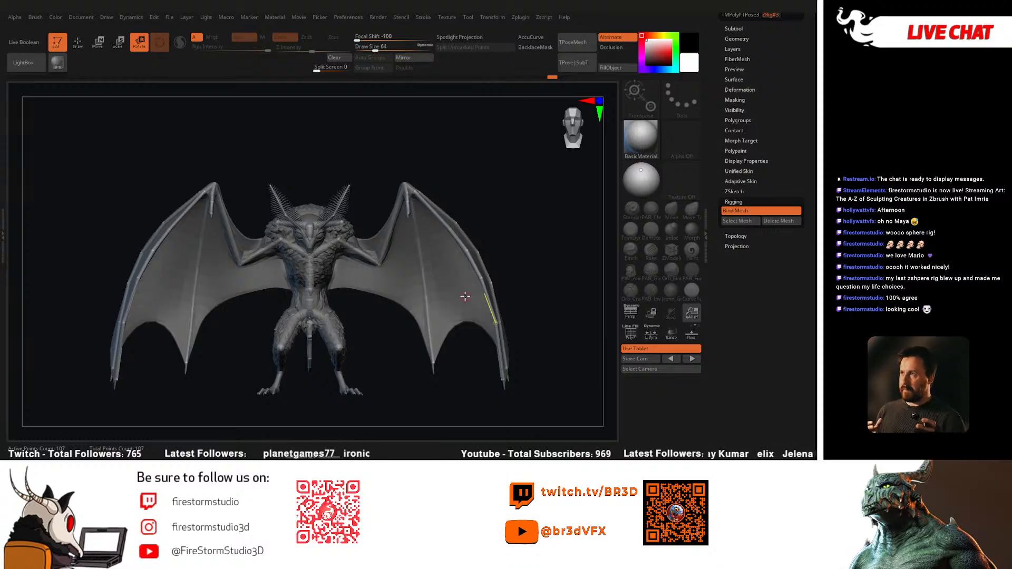
# Step: Turn off mesh binding on the rig and transfer the TPoseMesh back to the original Mothman subtools
pyautogui.click(748, 210)
pyautogui.keyDown('alt'); pyautogui.moveTo(530, 273); pyautogui.dragTo(521, 272); pyautogui.keyUp('alt')
pyautogui.moveTo(761, 194); pyautogui.dragTo(764, 220)
pyautogui.keyDown('alt'); pyautogui.moveTo(538, 258); pyautogui.dragTo(580, 270); pyautogui.keyUp('alt')
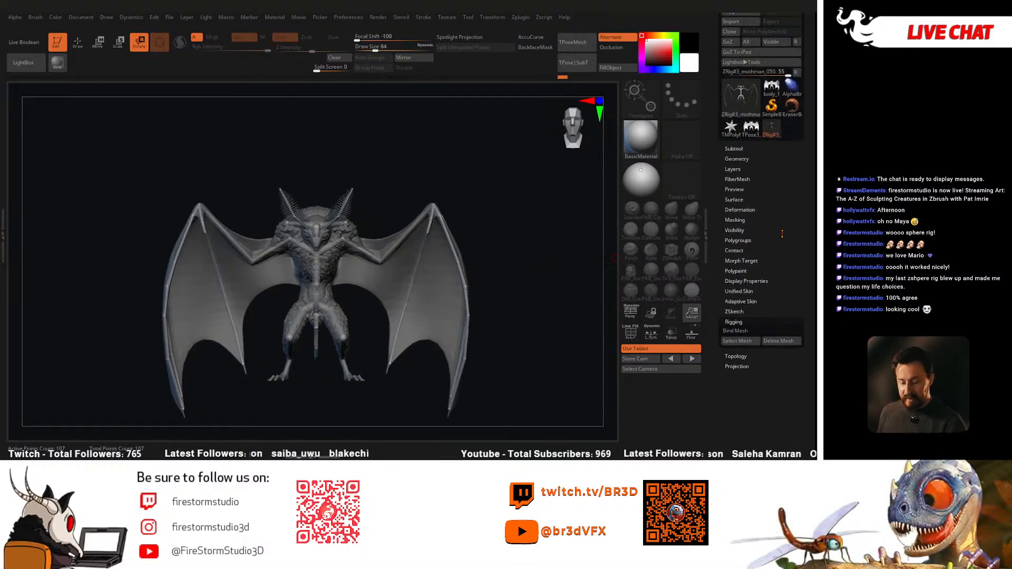
pyautogui.click(572, 63)
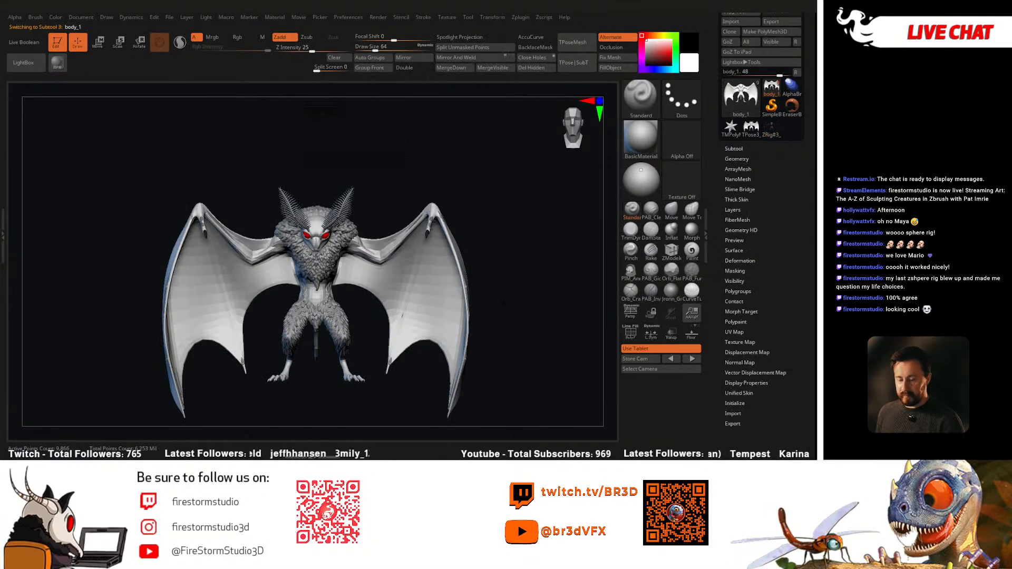
pyautogui.keyDown('alt'); pyautogui.moveTo(501, 312); pyautogui.dragTo(529, 337); pyautogui.keyUp('alt')
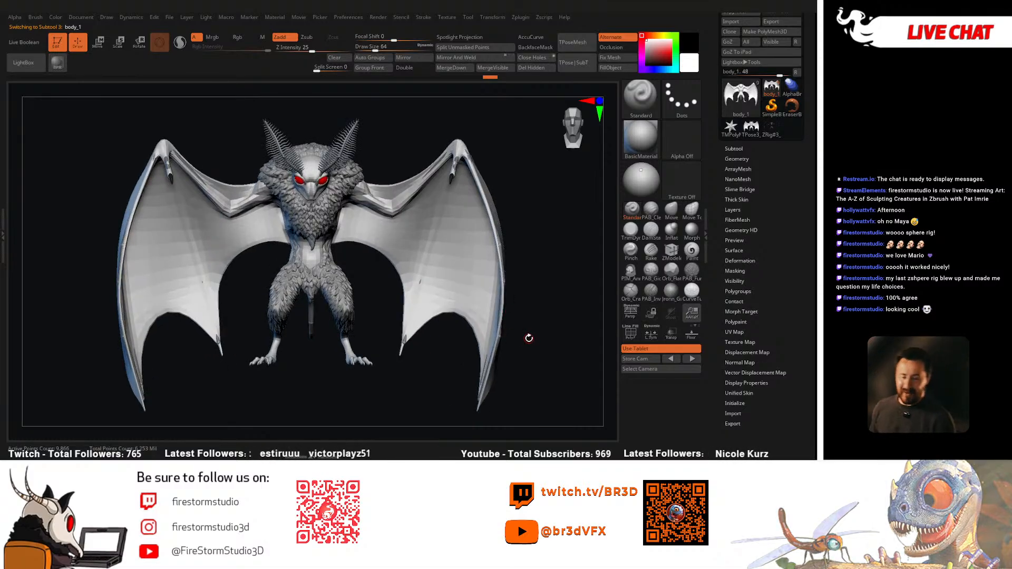
pyautogui.keyDown('alt'); pyautogui.moveTo(579, 301); pyautogui.dragTo(486, 245); pyautogui.keyUp('alt')
pyautogui.keyDown('ctrl'); pyautogui.moveTo(487, 245); pyautogui.dragTo(397, 266, button='right'); pyautogui.keyUp('ctrl')
# Step: Select the lampPost subtool and switch it to its other stage with Stager
pyautogui.click(734, 149)
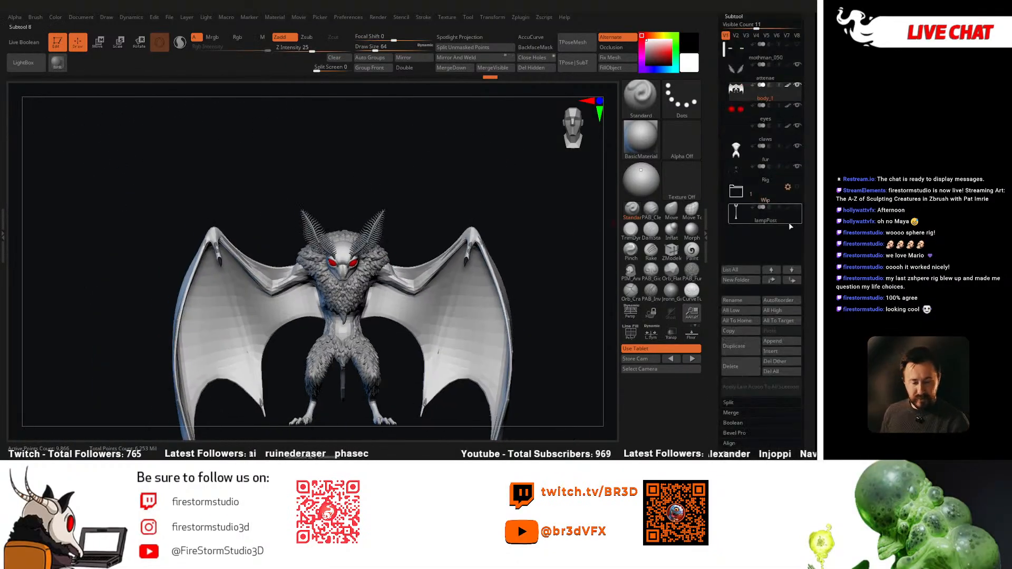
pyautogui.click(759, 213)
pyautogui.moveTo(809, 231); pyautogui.dragTo(807, 109)
pyautogui.keyDown('ctrl'); pyautogui.moveTo(553, 338); pyautogui.dragTo(563, 228, button='right'); pyautogui.keyUp('ctrl')
pyautogui.moveTo(812, 310); pyautogui.dragTo(795, 216)
pyautogui.moveTo(787, 277); pyautogui.dragTo(785, 291)
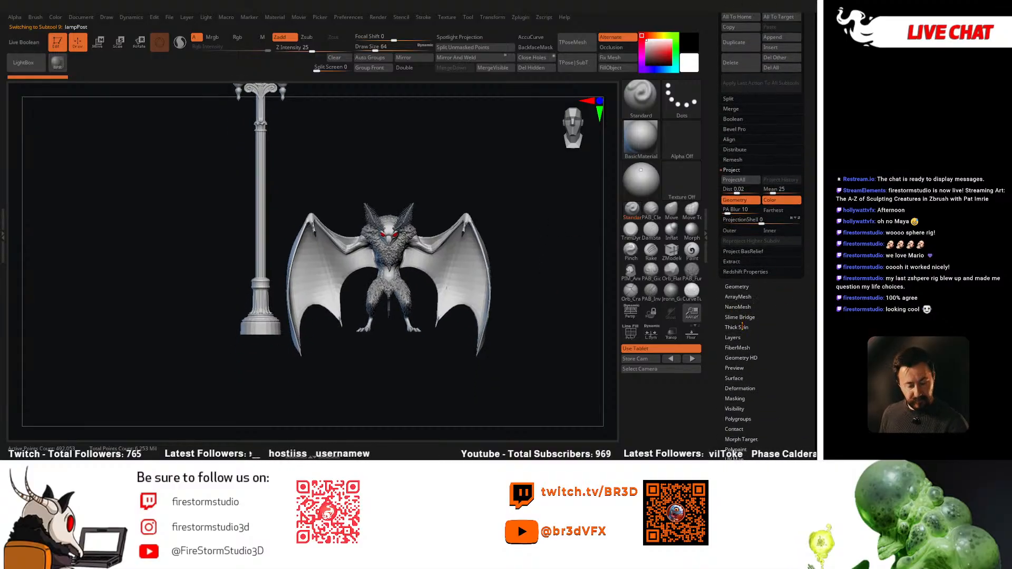
pyautogui.moveTo(769, 363); pyautogui.dragTo(764, 355)
pyautogui.click(745, 280)
pyautogui.click(737, 230)
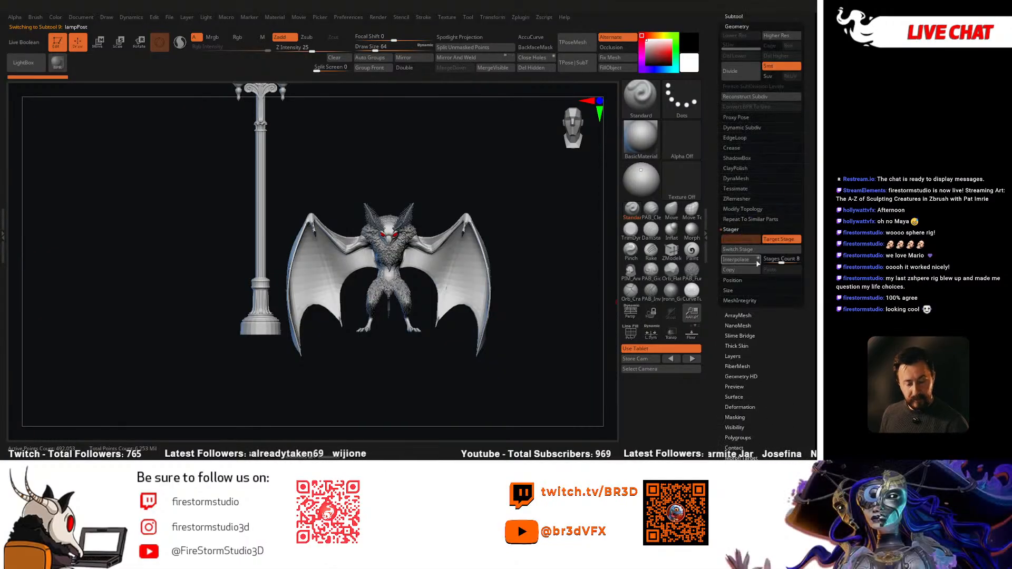
pyautogui.click(737, 248)
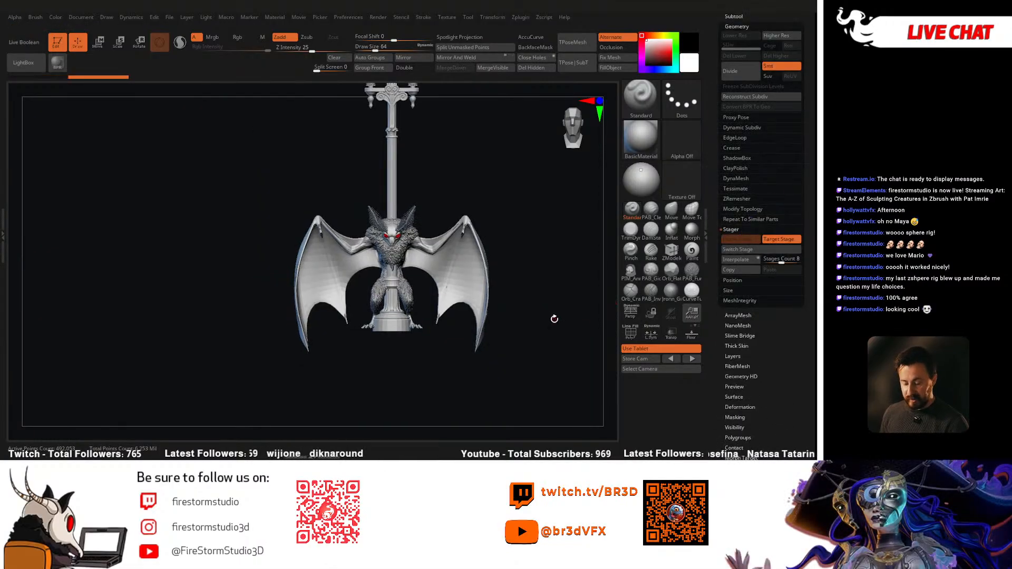
# Step: Lower the lampPost about 9.98 units and shift it sideways off the Mothman's centre, returning to Draw mode
pyautogui.press('w')
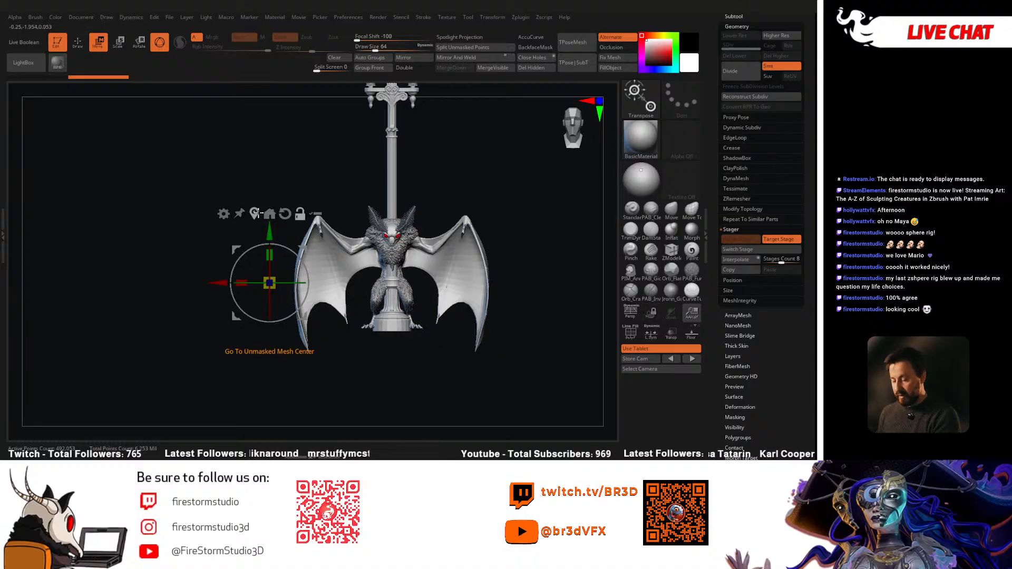
pyautogui.click(270, 214)
pyautogui.moveTo(392, 139); pyautogui.dragTo(406, 237)
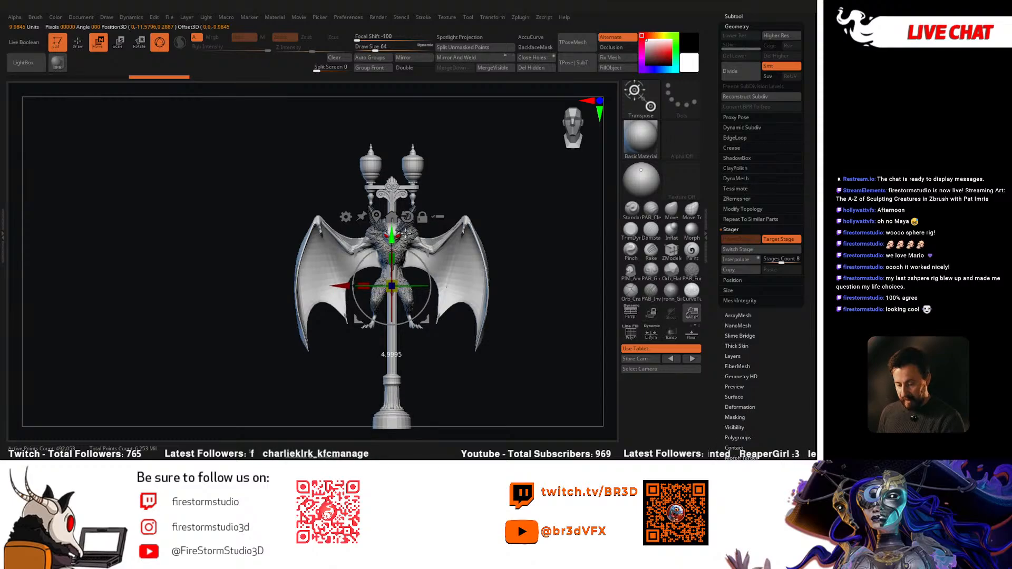
pyautogui.moveTo(346, 293); pyautogui.dragTo(321, 298)
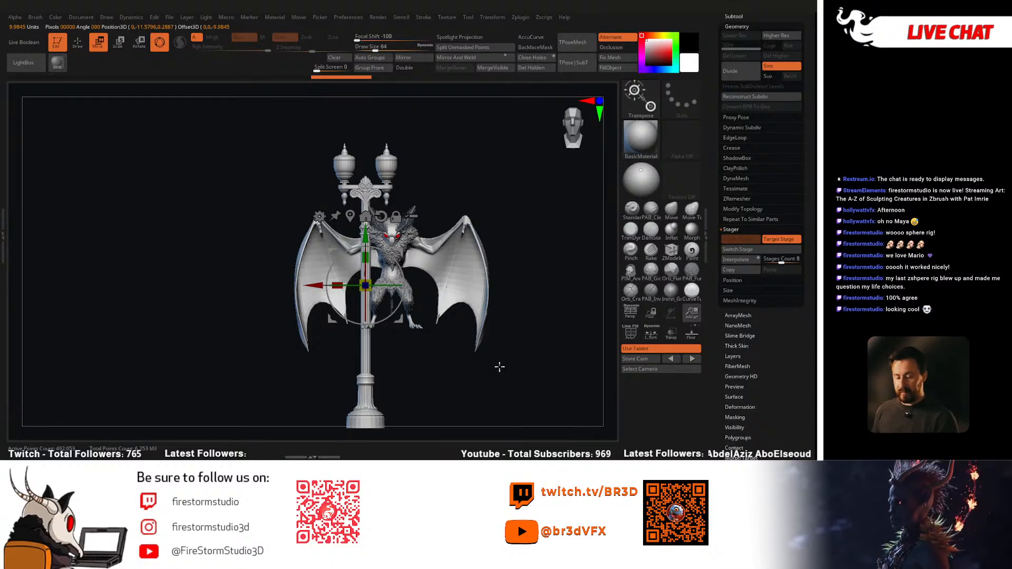
pyautogui.press('q')
pyautogui.moveTo(530, 343); pyautogui.dragTo(532, 342)
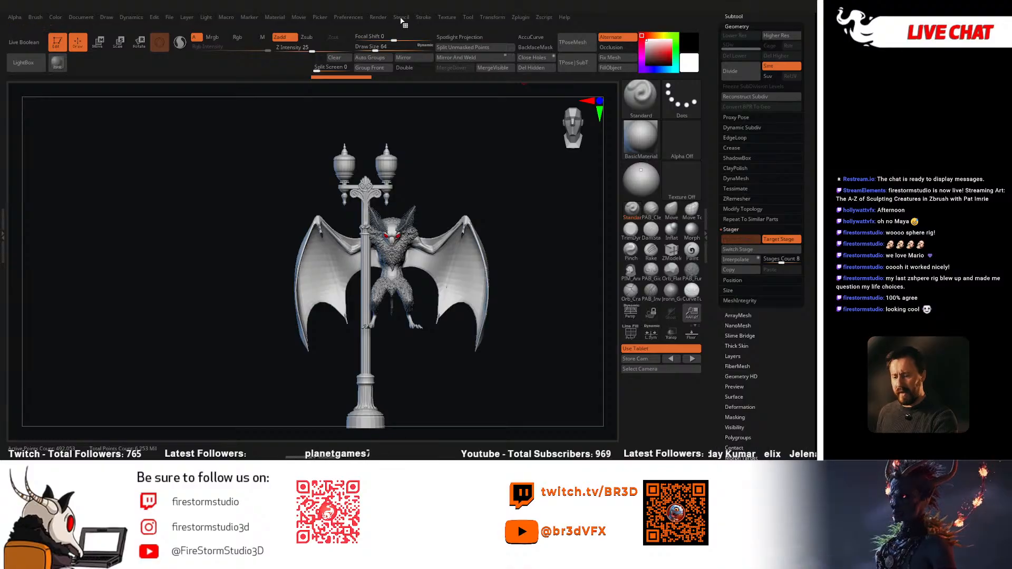
# Step: Load the mothman_crop2 texture into Spotlight and place the reference image beside the sculpt, clear of the model
pyautogui.click(514, 19)
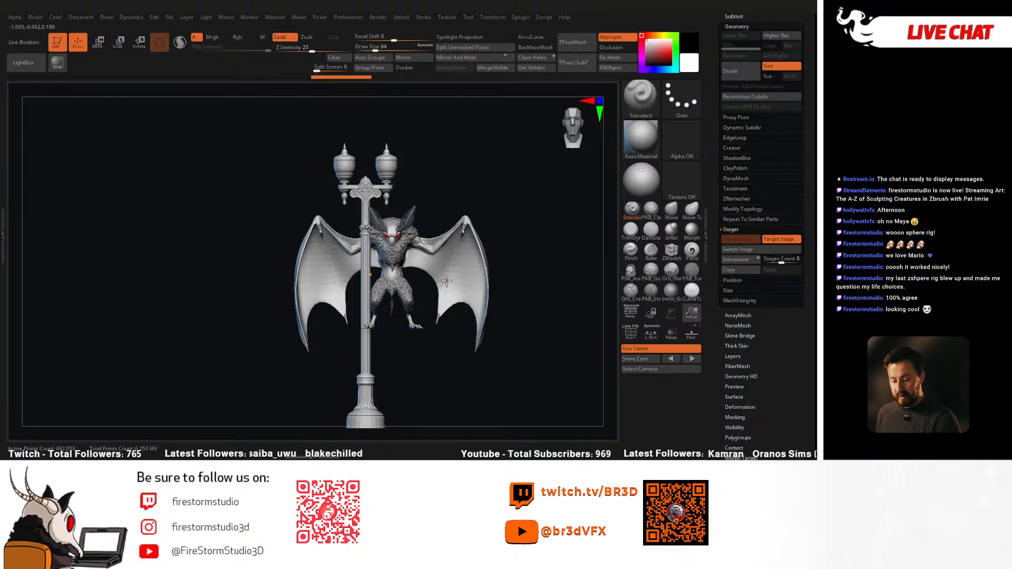
pyautogui.moveTo(447, 18)
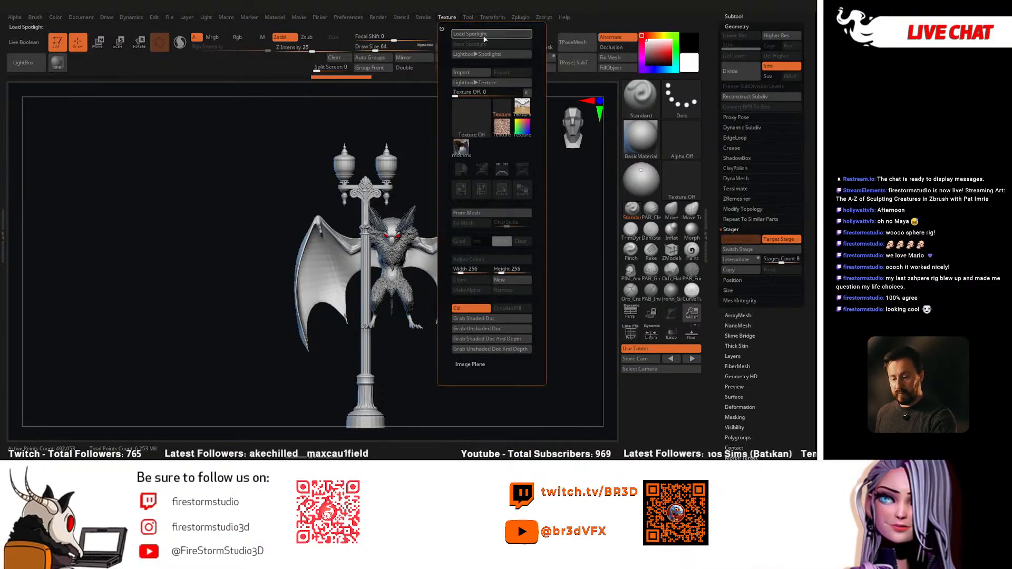
pyautogui.click(462, 148)
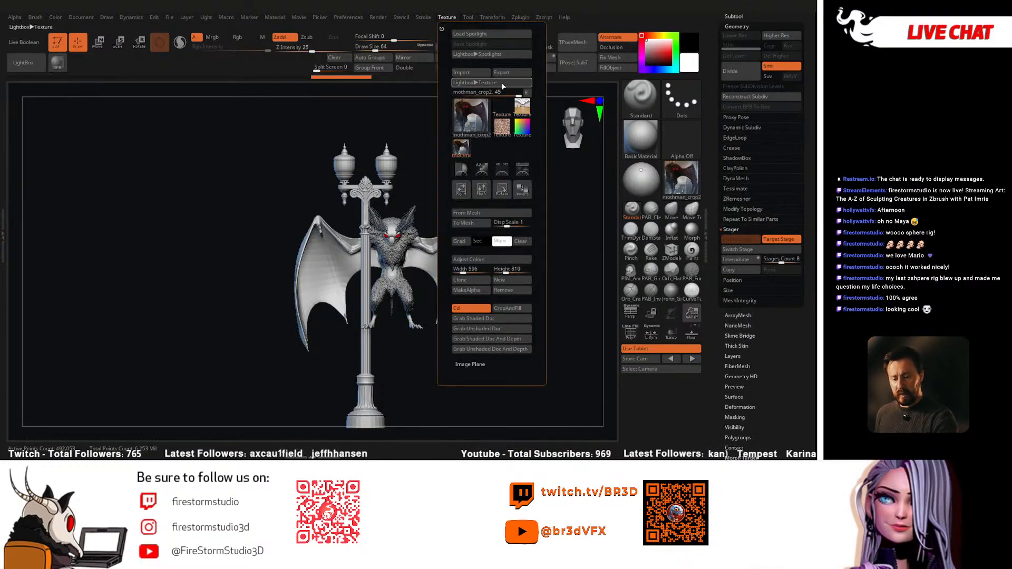
pyautogui.click(507, 191)
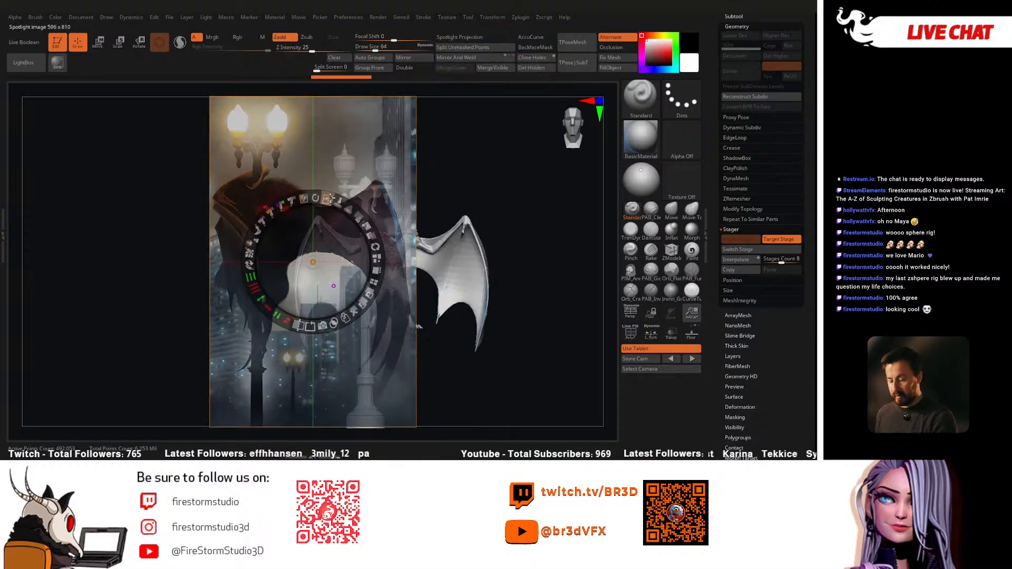
pyautogui.moveTo(375, 255); pyautogui.dragTo(153, 234)
pyautogui.press('z')
pyautogui.keyDown('alt'); pyautogui.moveTo(525, 198); pyautogui.dragTo(503, 191); pyautogui.keyUp('alt')
pyautogui.keyDown('alt'); pyautogui.moveTo(522, 318); pyautogui.dragTo(516, 295); pyautogui.keyUp('alt')
# Step: Collapse the Stager and Geometry settings and bring up the subtool list of the Mothman tool
pyautogui.click(765, 230)
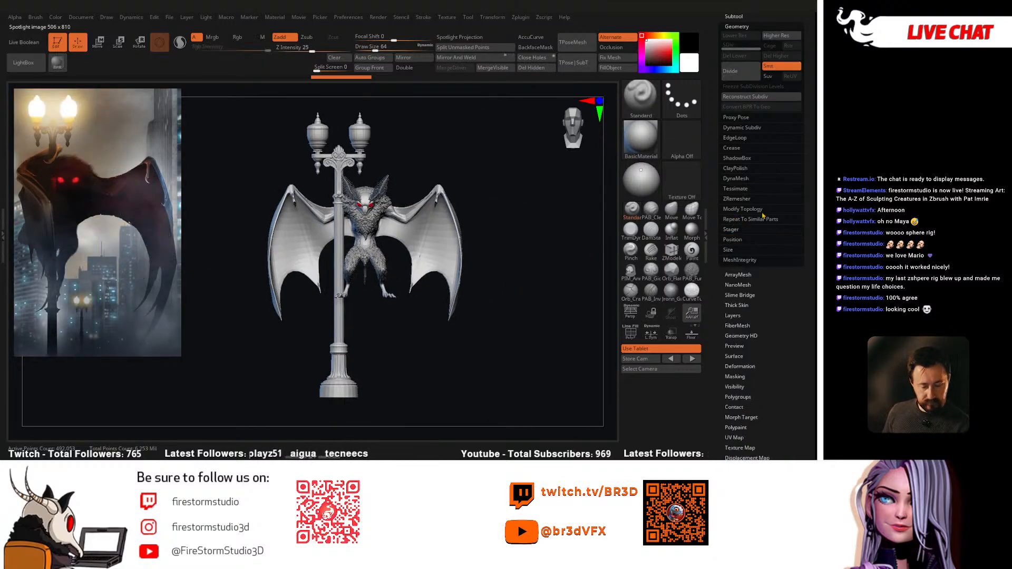
pyautogui.moveTo(799, 206); pyautogui.dragTo(799, 221)
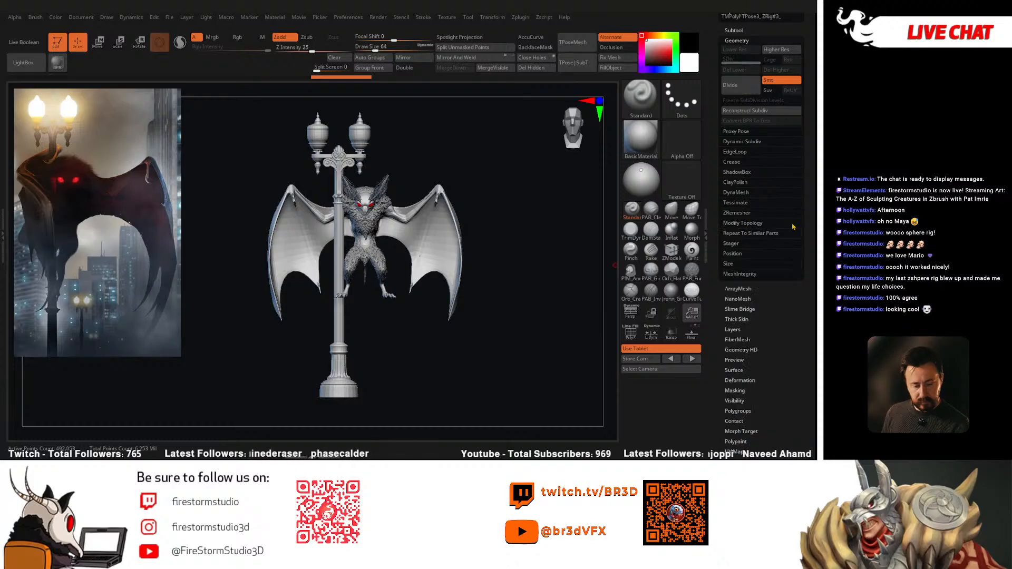
pyautogui.moveTo(805, 191); pyautogui.dragTo(805, 224)
pyautogui.moveTo(809, 119); pyautogui.dragTo(809, 177)
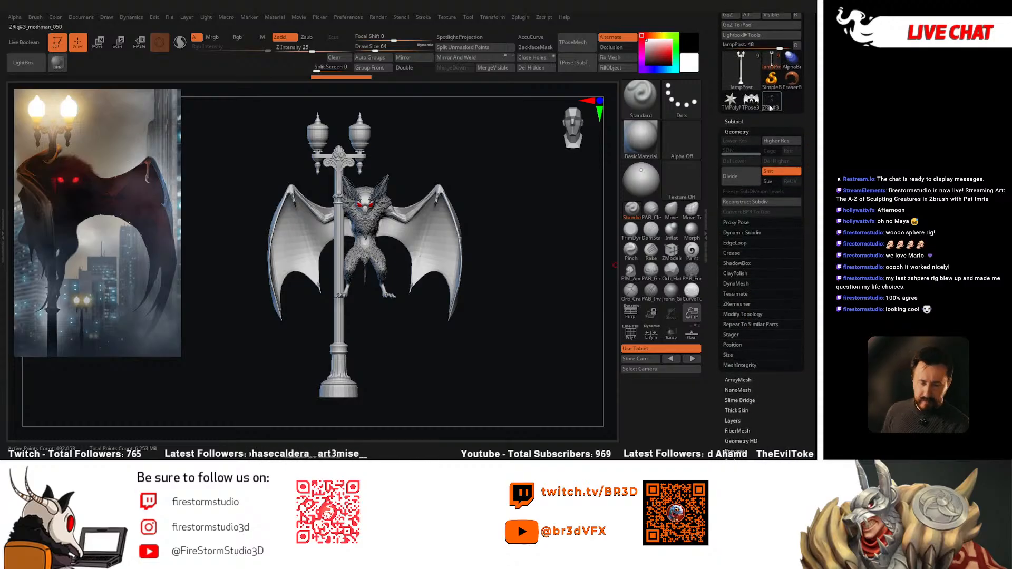
pyautogui.moveTo(770, 106)
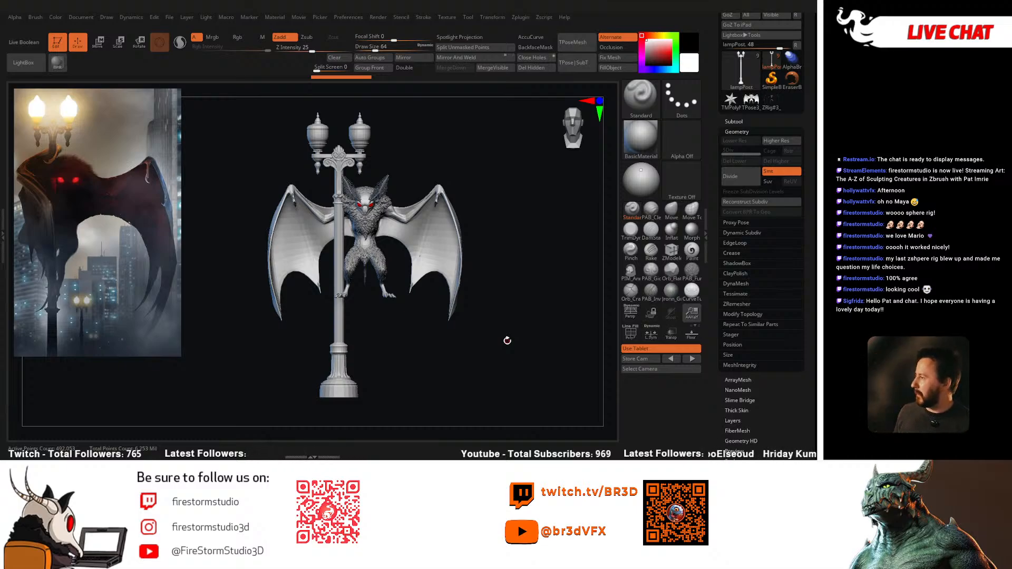
pyautogui.click(742, 131)
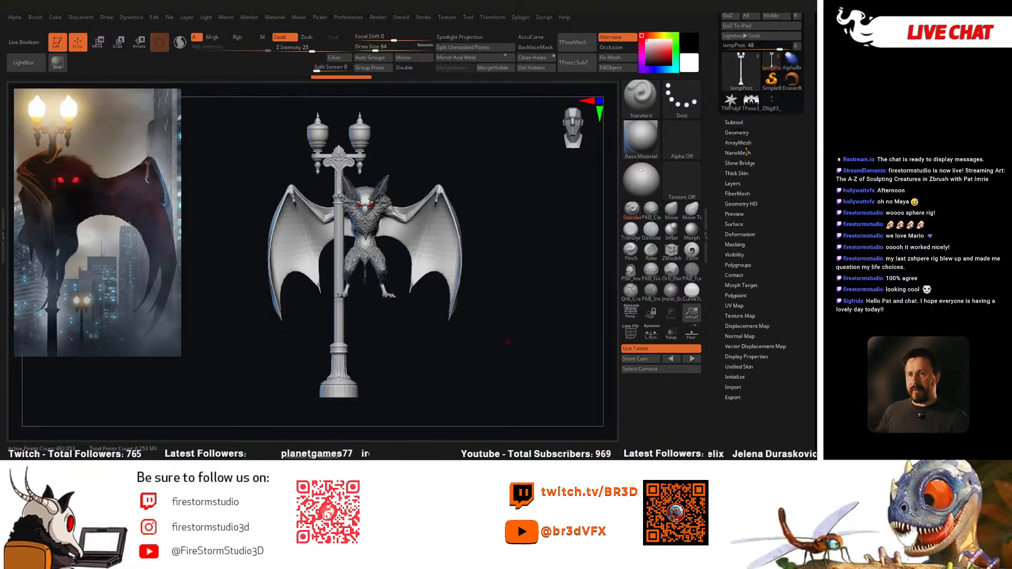
pyautogui.click(733, 122)
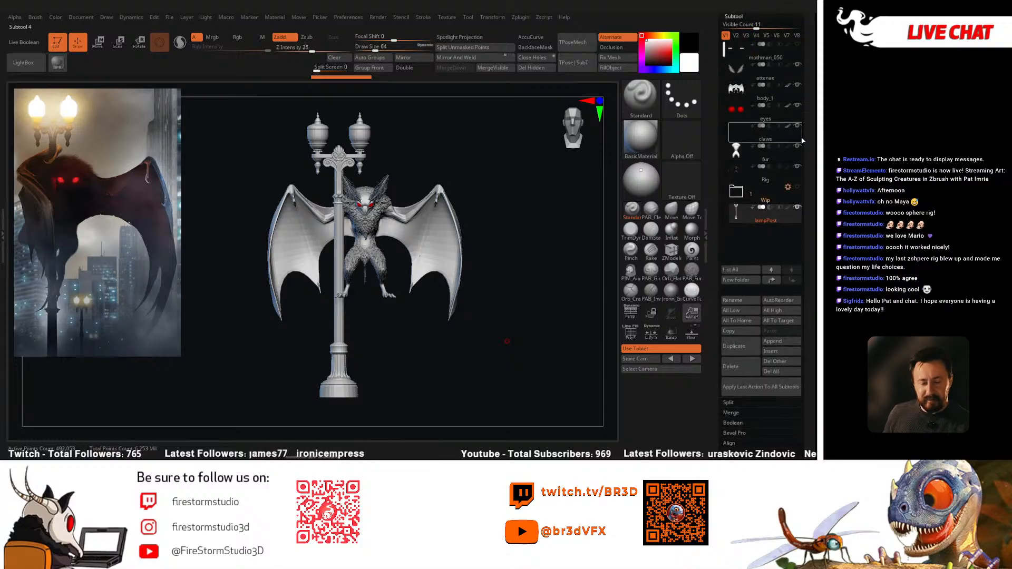
pyautogui.click(796, 60)
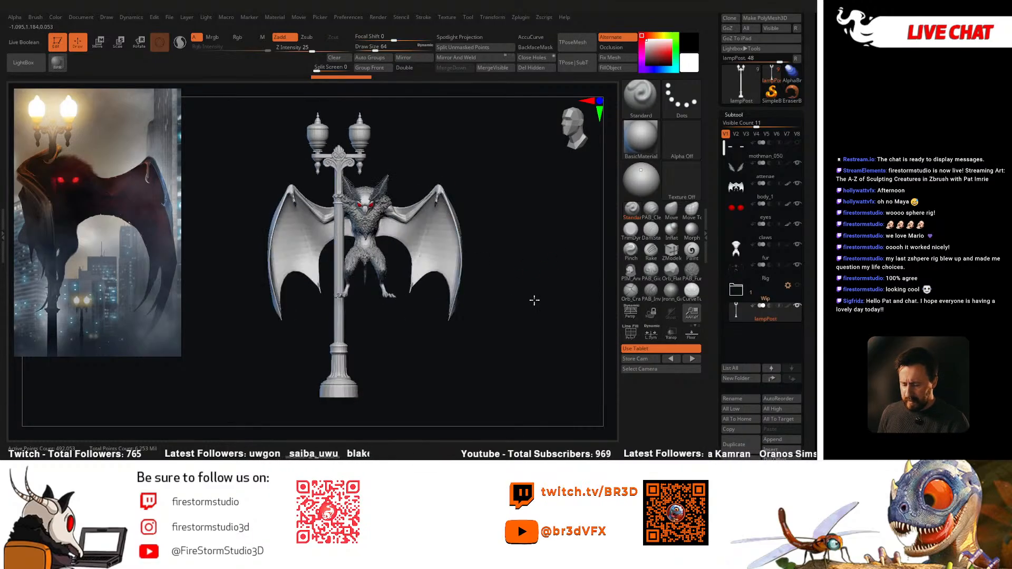
# Step: Select the Rig subtool and store its ZSphere rig with Transpose Master's StoreTM Rig
pyautogui.click(738, 272)
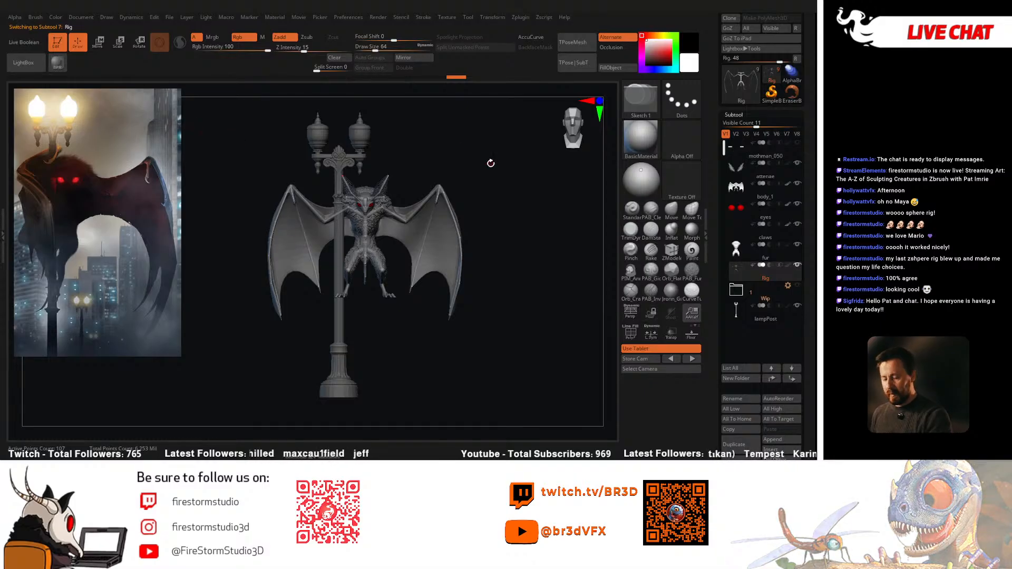
pyautogui.press('w')
pyautogui.keyDown('alt'); pyautogui.moveTo(496, 197); pyautogui.dragTo(493, 207); pyautogui.keyUp('alt')
pyautogui.click(521, 18)
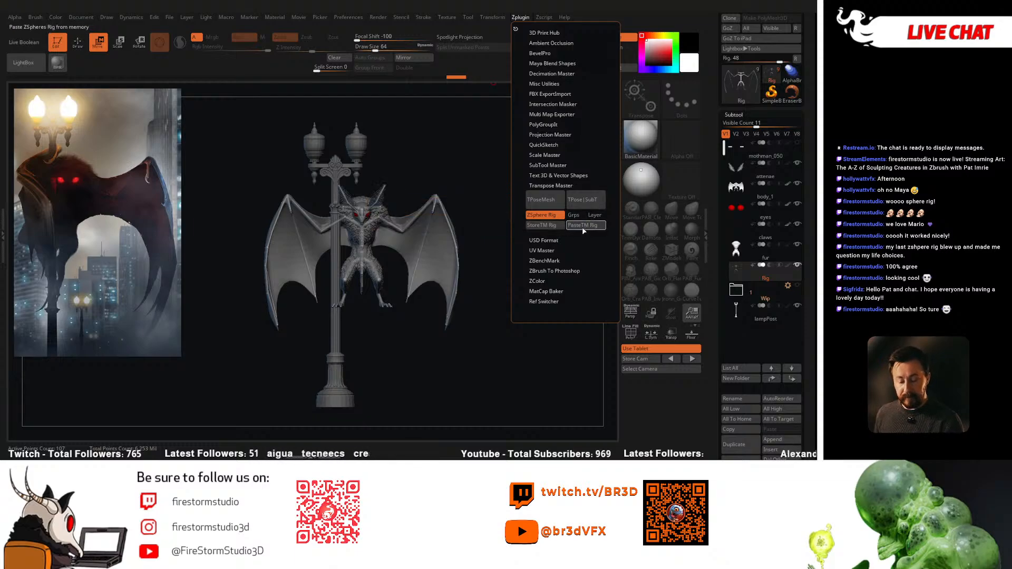
pyautogui.click(542, 225)
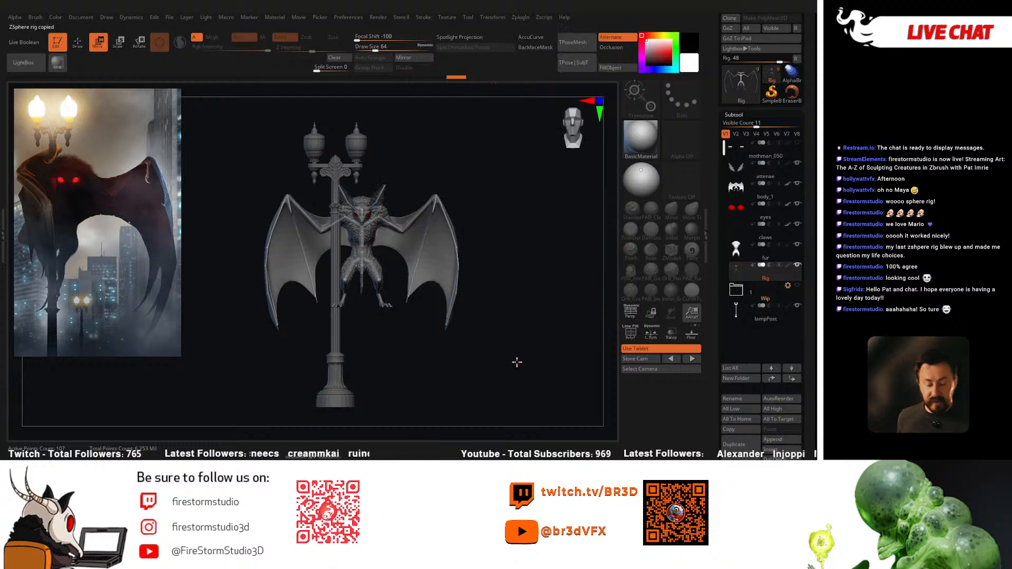
pyautogui.moveTo(740, 304)
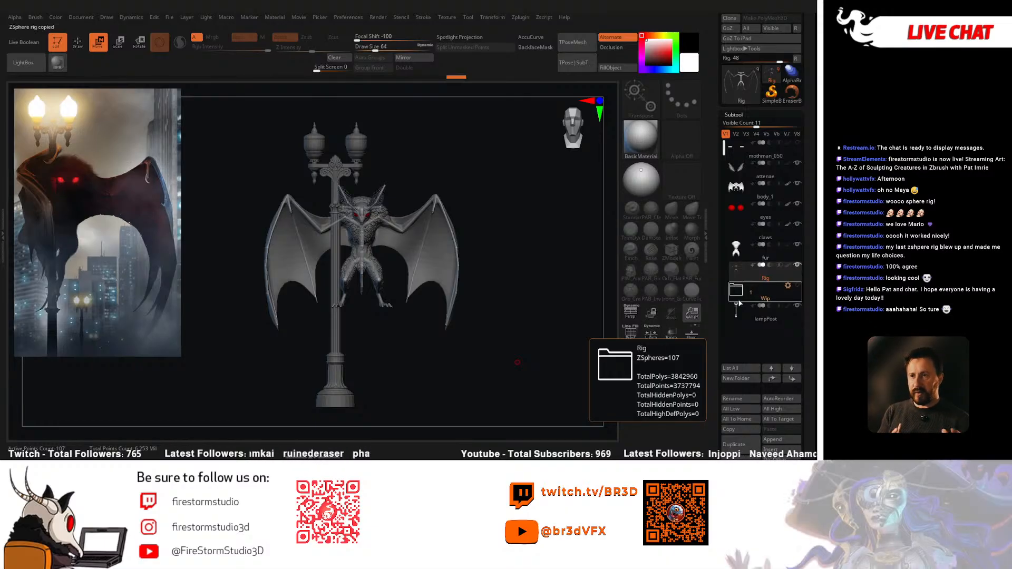
pyautogui.keyDown('alt'); pyautogui.moveTo(533, 301); pyautogui.dragTo(538, 287); pyautogui.keyUp('alt')
# Step: Make body_1 the active subtool and create a TPoseMesh with Transpose Master's ZSphere Rig option enabled
pyautogui.click(520, 18)
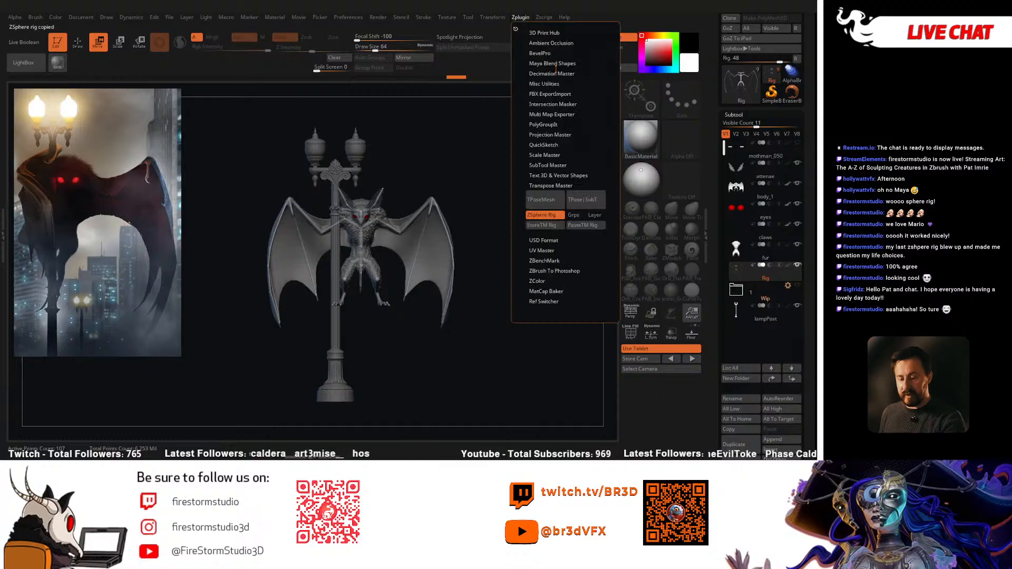
pyautogui.click(540, 209)
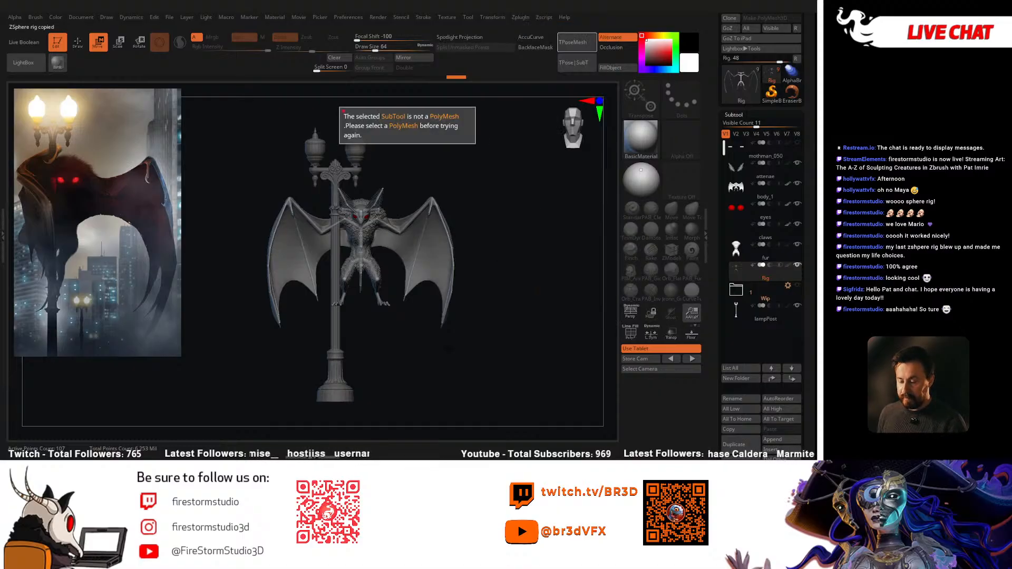
pyautogui.click(733, 199)
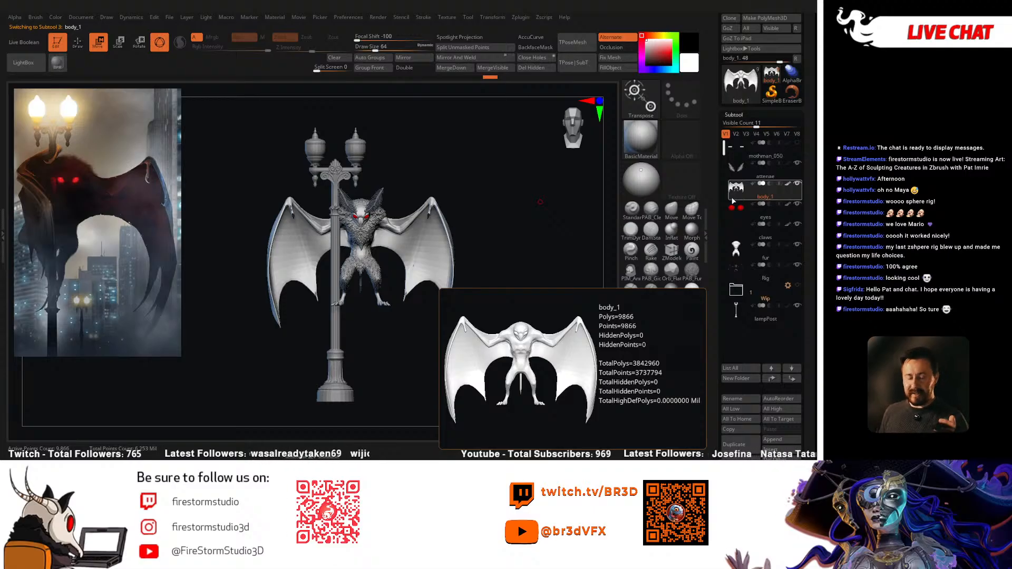
pyautogui.click(520, 17)
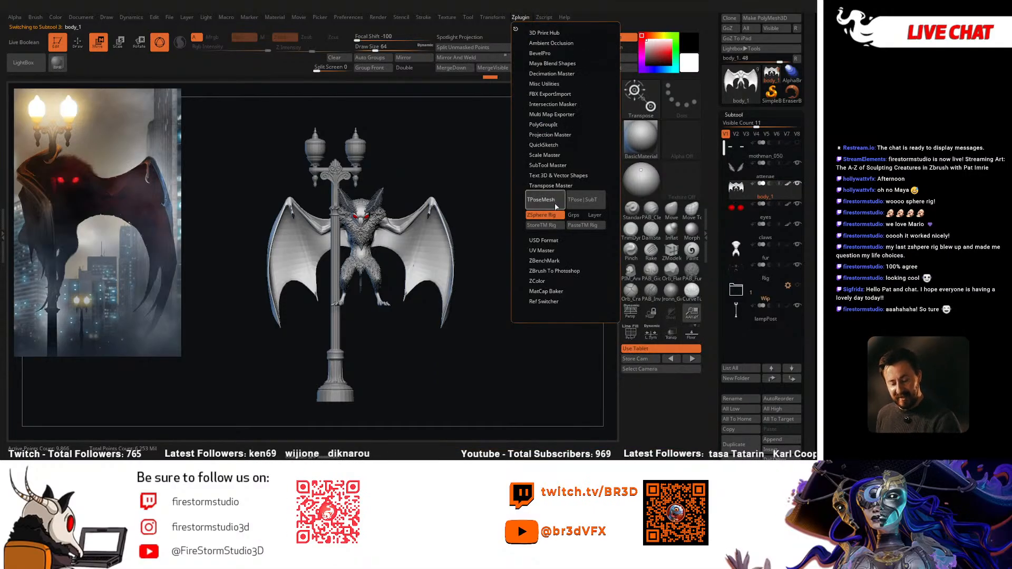
pyautogui.click(543, 200)
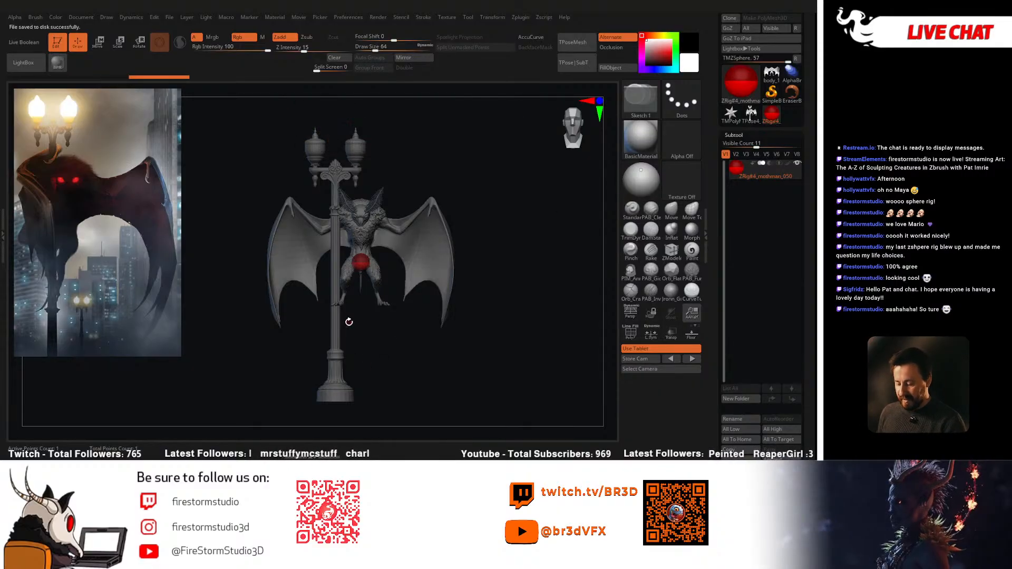
# Step: Display the polyframe and paste the stored TM rig in place of the default single ZSphere
pyautogui.hotkey('shift', 'f')
pyautogui.press('ctrl')
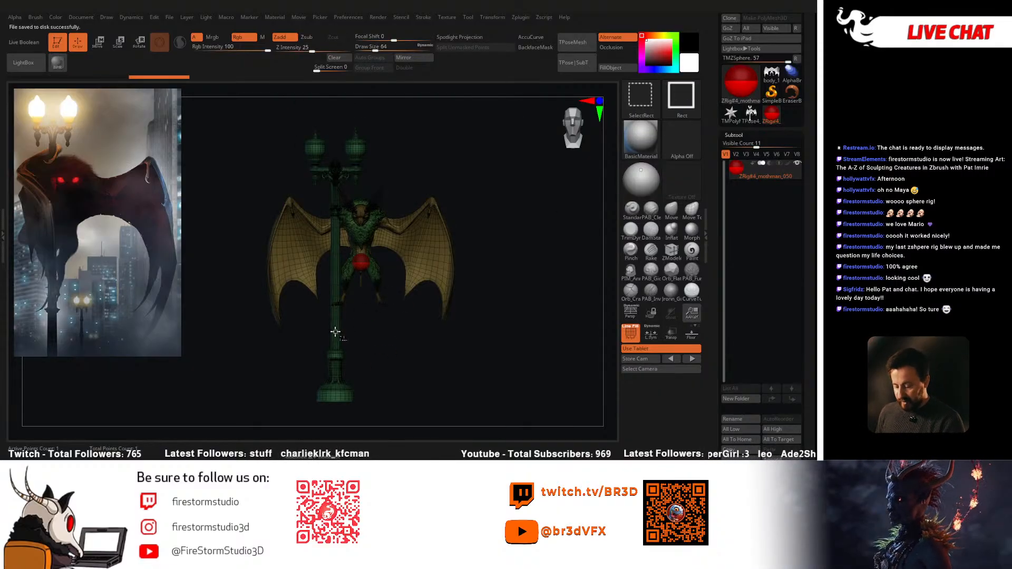
pyautogui.moveTo(507, 264)
pyautogui.mouseDown()
pyautogui.moveTo(492, 274)
pyautogui.moveTo(503, 282)
pyautogui.mouseUp()
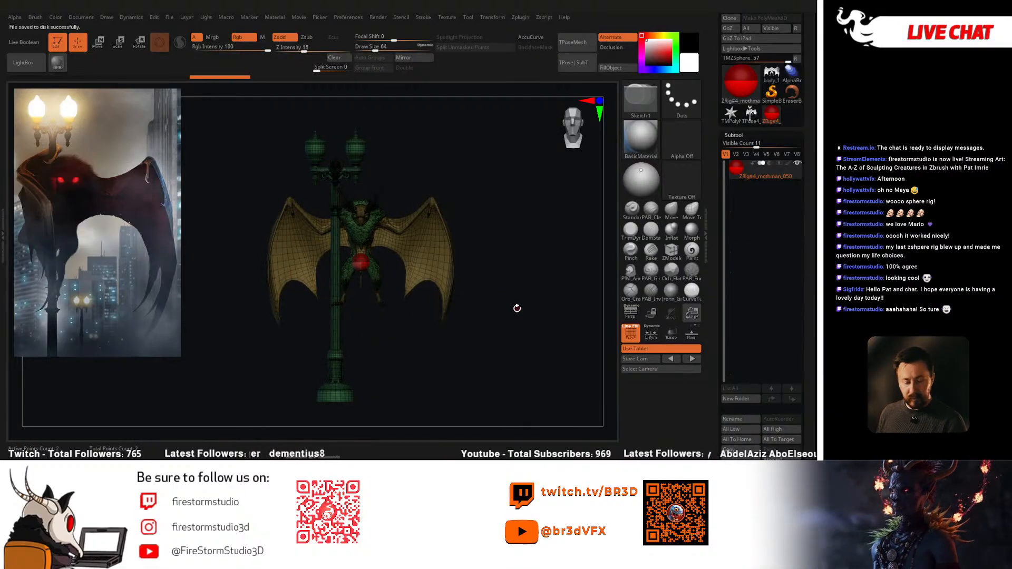
pyautogui.click(521, 17)
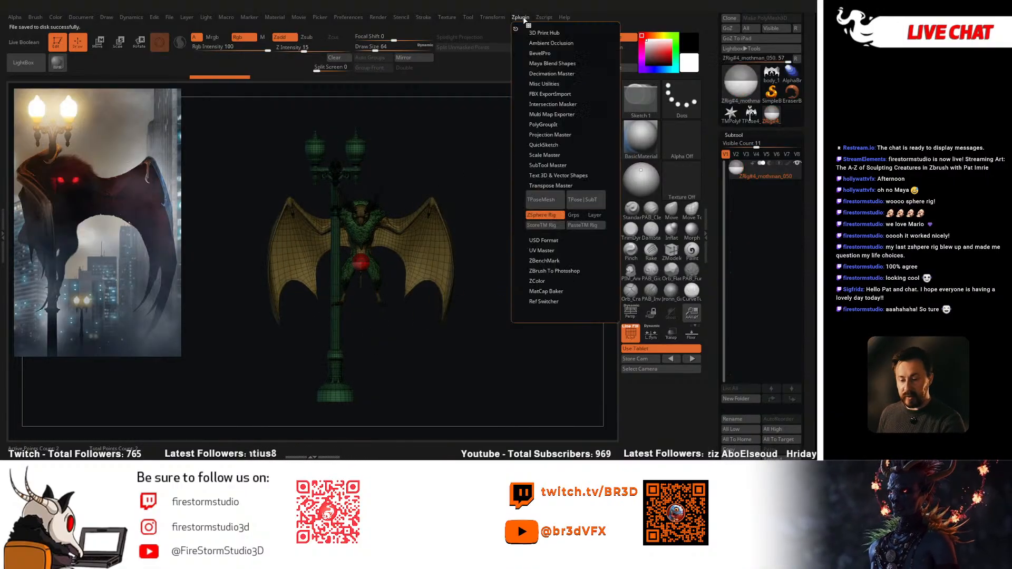
pyautogui.click(580, 226)
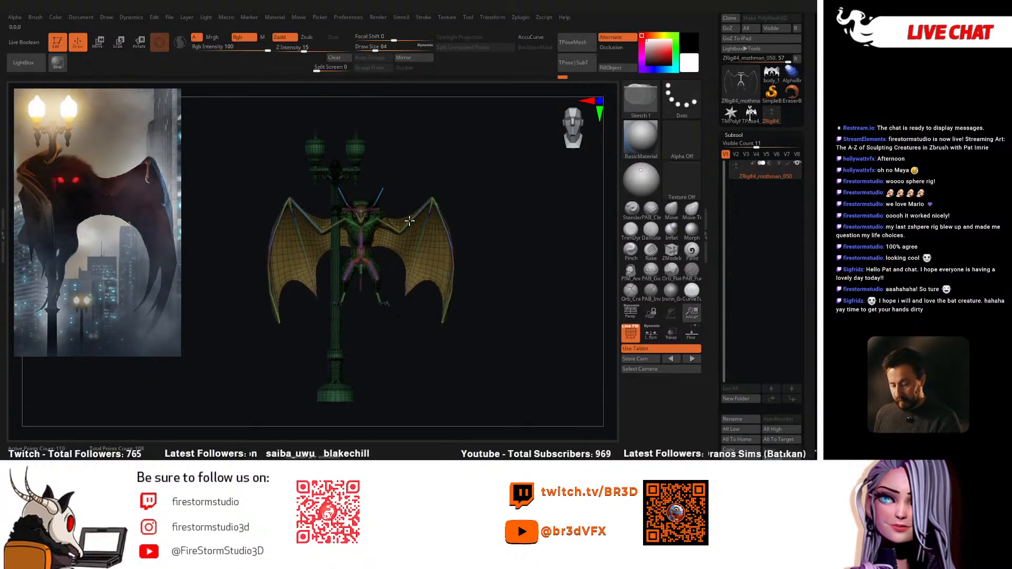
# Step: Bind the TPoseMesh to the pasted ZSphere rig with the Rigging settings' Bind Mesh option
pyautogui.moveTo(478, 326); pyautogui.dragTo(539, 305)
pyautogui.moveTo(807, 174); pyautogui.dragTo(808, 153)
pyautogui.click(745, 126)
pyautogui.moveTo(803, 263); pyautogui.dragTo(804, 209)
pyautogui.moveTo(803, 359); pyautogui.dragTo(767, 194)
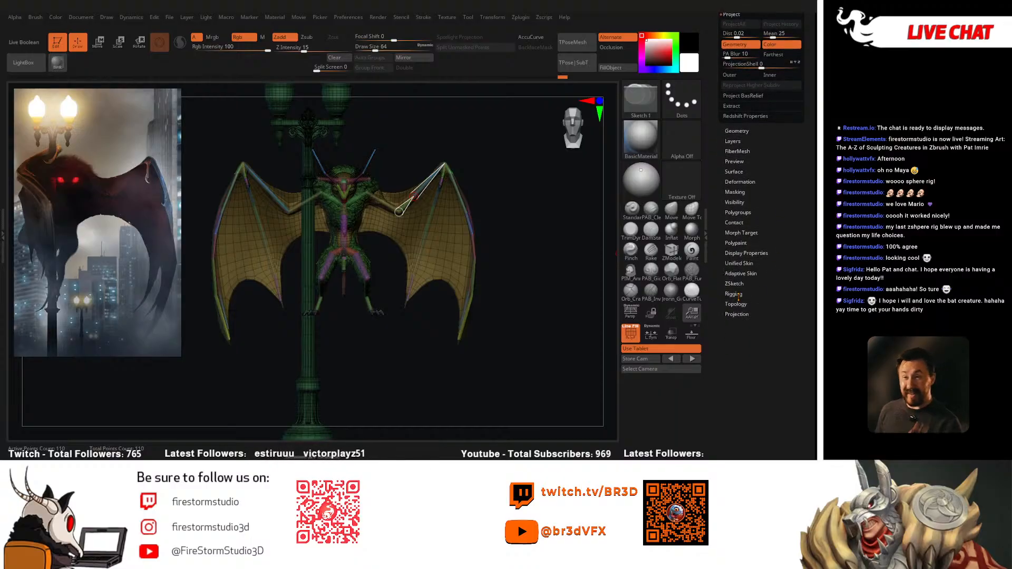
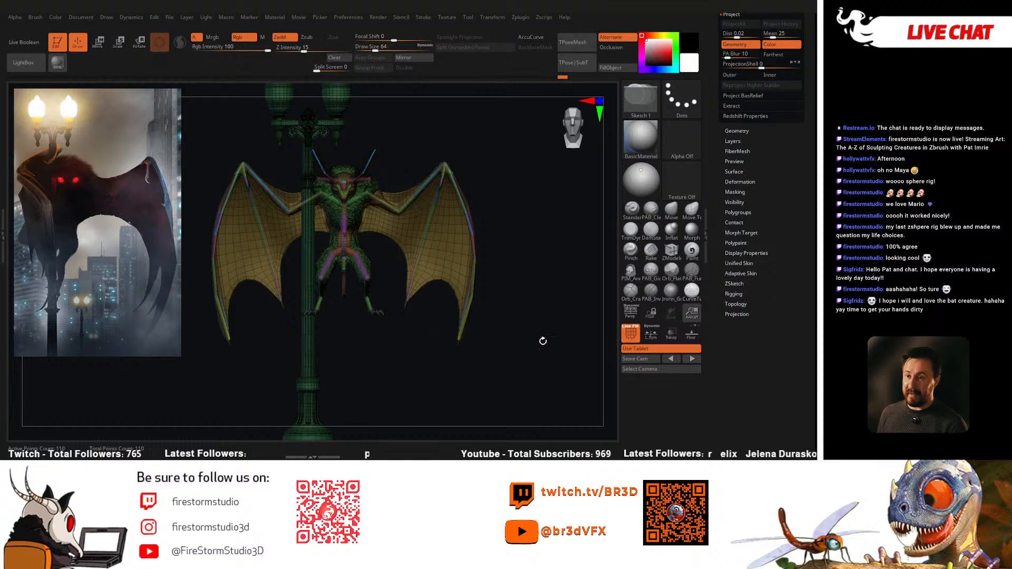
pyautogui.moveTo(521, 325); pyautogui.dragTo(555, 312)
pyautogui.moveTo(773, 213); pyautogui.dragTo(756, 226)
pyautogui.moveTo(553, 327)
pyautogui.mouseDown()
pyautogui.moveTo(529, 330)
pyautogui.moveTo(551, 328)
pyautogui.moveTo(573, 350)
pyautogui.moveTo(558, 343)
pyautogui.mouseUp()
pyautogui.moveTo(739, 218); pyautogui.dragTo(772, 223)
pyautogui.click(736, 282)
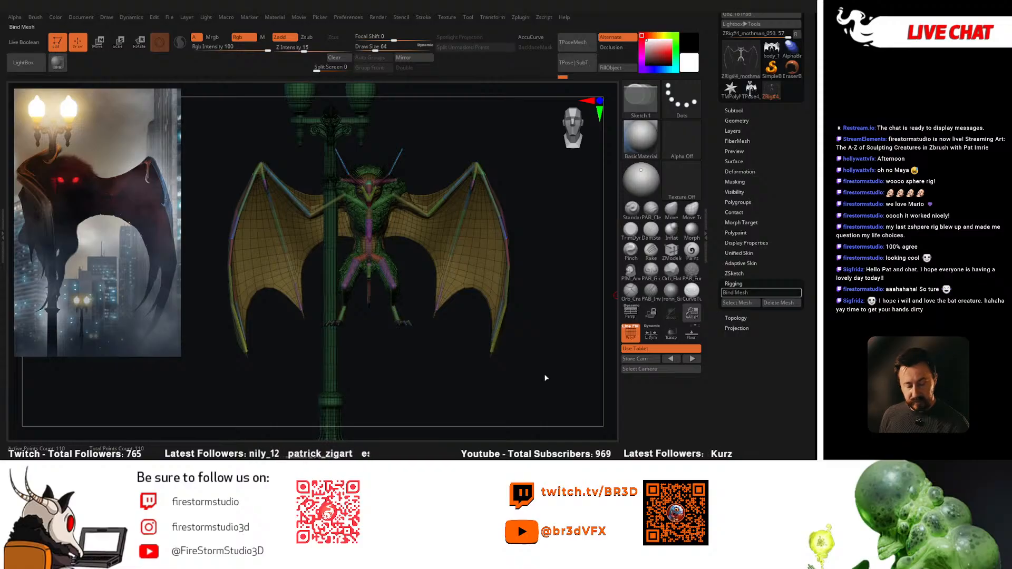
pyautogui.press('shift')
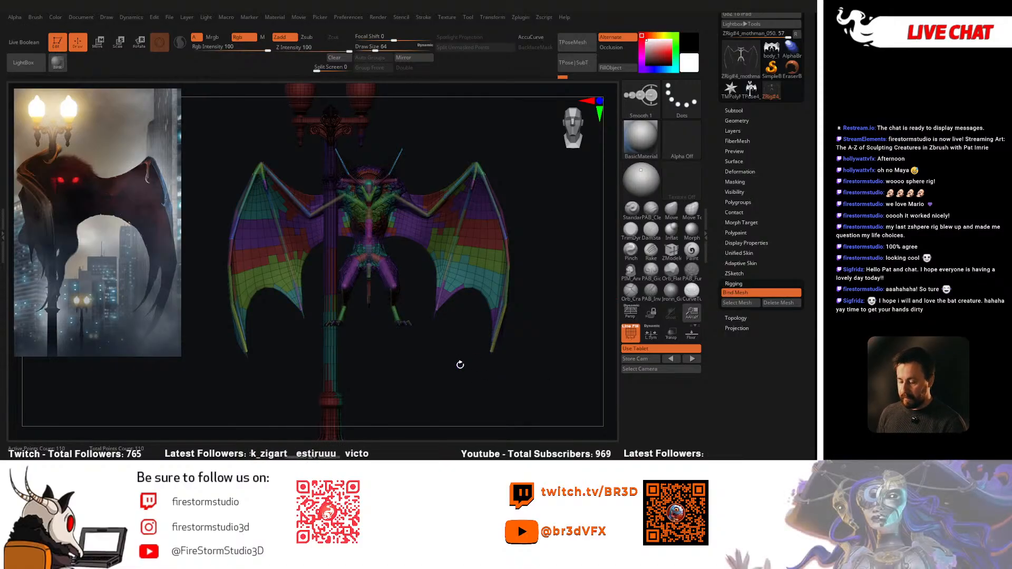
# Step: Hide the polyframe, try rotating the wing bones on both sides of the bound rig, and undo the last rotation
pyautogui.hotkey('shift', 'f')
pyautogui.press('r')
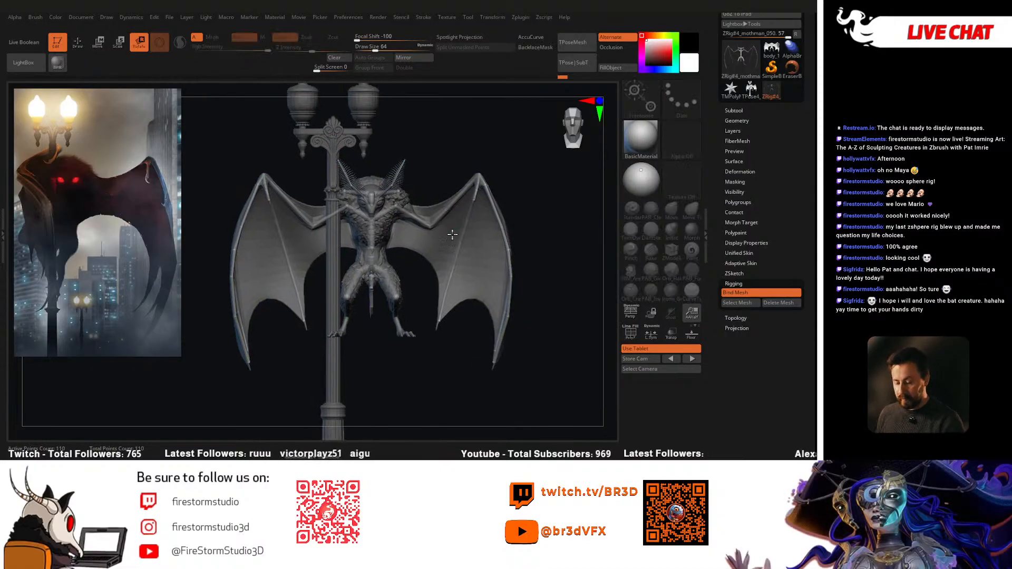
pyautogui.keyDown('ctrl'); pyautogui.moveTo(451, 228); pyautogui.dragTo(440, 205, button='right'); pyautogui.keyUp('ctrl')
pyautogui.moveTo(436, 195)
pyautogui.mouseDown()
pyautogui.moveTo(435, 213)
pyautogui.moveTo(430, 204)
pyautogui.mouseUp()
pyautogui.moveTo(238, 206); pyautogui.dragTo(235, 202)
pyautogui.hotkey('ctrl', 'z')
pyautogui.keyDown('ctrl'); pyautogui.moveTo(443, 398); pyautogui.dragTo(447, 378, button='right'); pyautogui.keyUp('ctrl')
pyautogui.keyDown('alt'); pyautogui.moveTo(446, 378); pyautogui.dragTo(537, 330, button='right'); pyautogui.keyUp('alt')
# Step: Turn off Bind Mesh on the ZSphere rig and switch to the TPose4_mothman_050 mesh tool
pyautogui.click(749, 294)
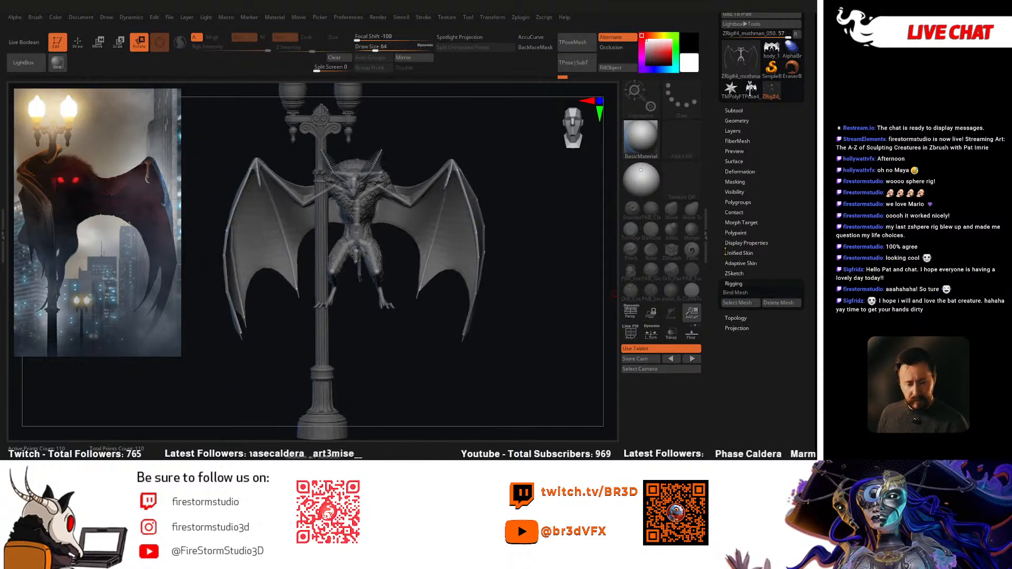
pyautogui.click(738, 284)
pyautogui.click(734, 134)
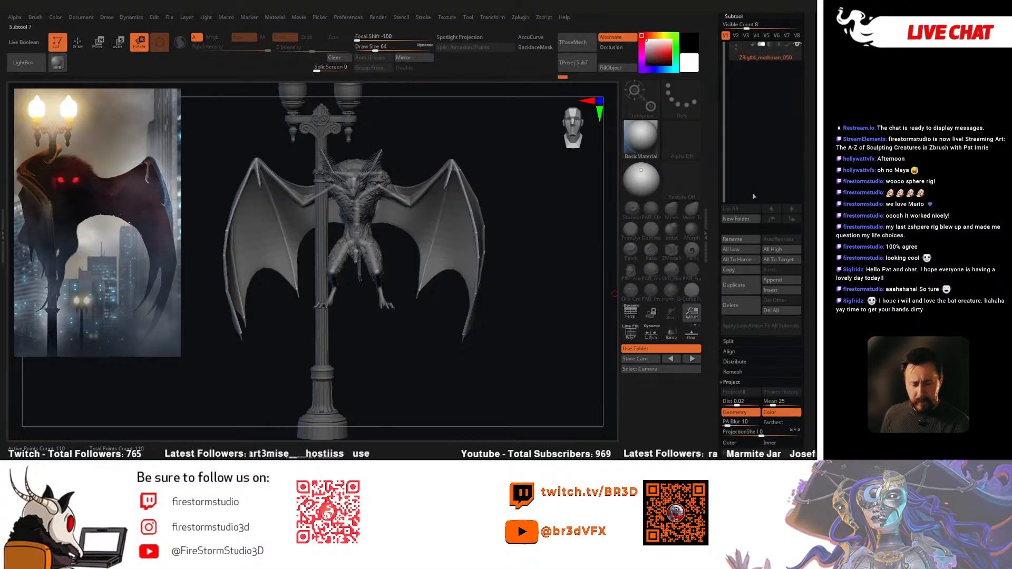
pyautogui.moveTo(801, 204); pyautogui.dragTo(800, 260)
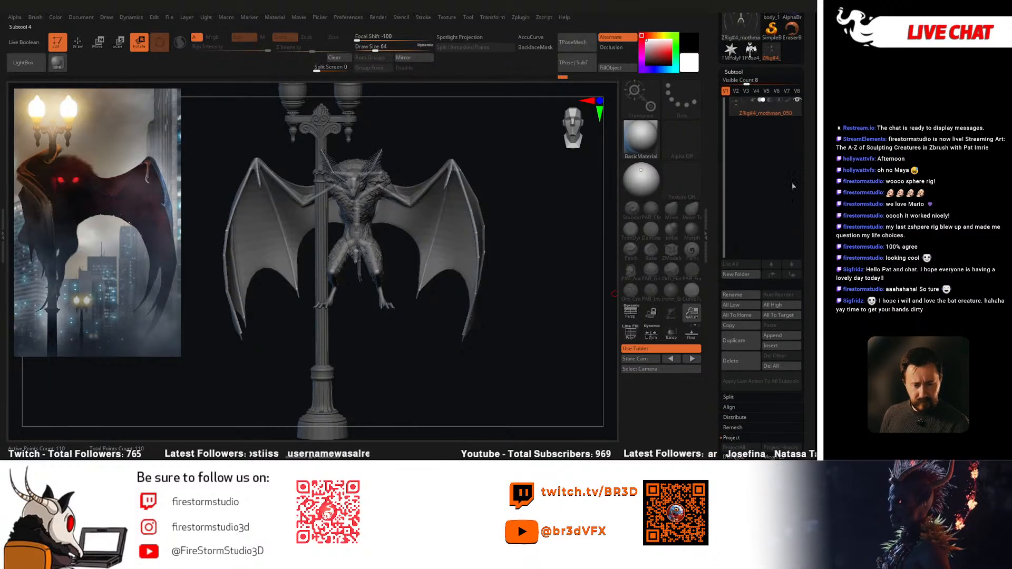
pyautogui.click(751, 50)
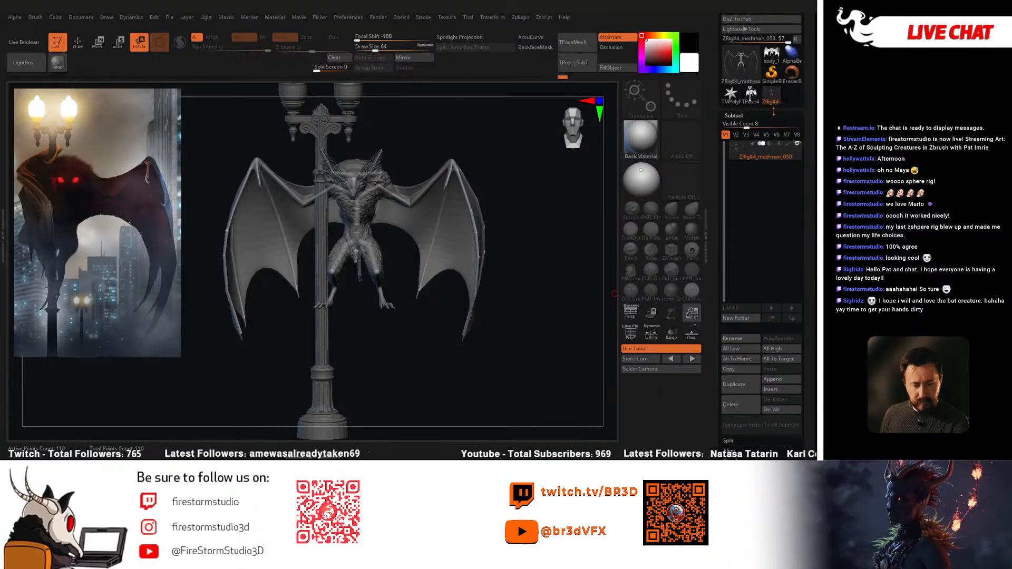
# Step: Show the polyframe on the TPose mesh and hide the lamp post's polygroup, leaving only the Mothman visible
pyautogui.hotkey('shift', 'f')
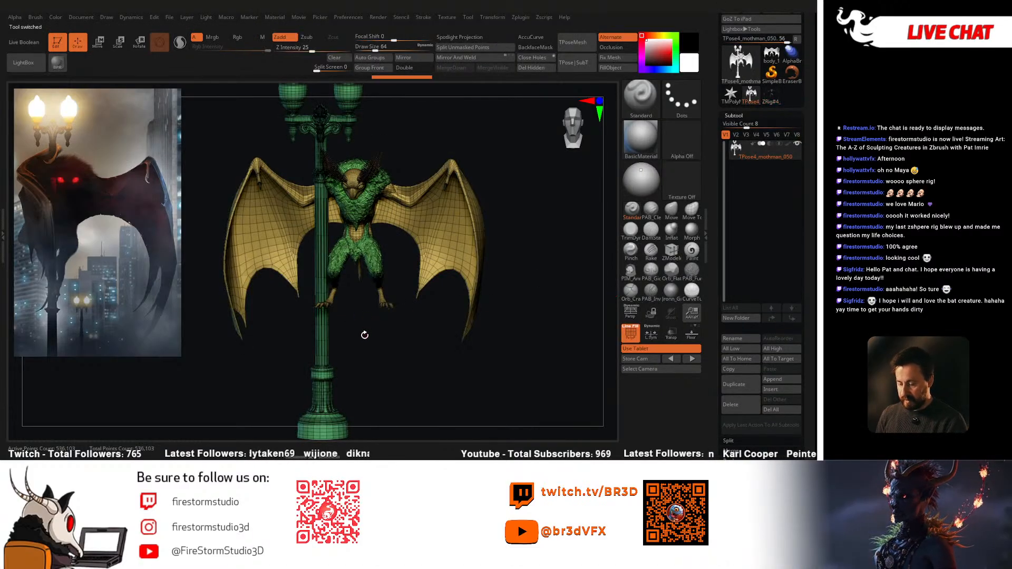
pyautogui.keyDown('shift'); pyautogui.moveTo(363, 334); pyautogui.dragTo(358, 337); pyautogui.keyUp('shift')
pyautogui.keyDown('ctrl'); pyautogui.keyDown('shift'); pyautogui.click(323, 354); pyautogui.keyUp('shift'); pyautogui.keyUp('ctrl')
pyautogui.keyDown('ctrl'); pyautogui.keyDown('shift'); pyautogui.click(323, 354); pyautogui.keyUp('shift'); pyautogui.keyUp('ctrl')
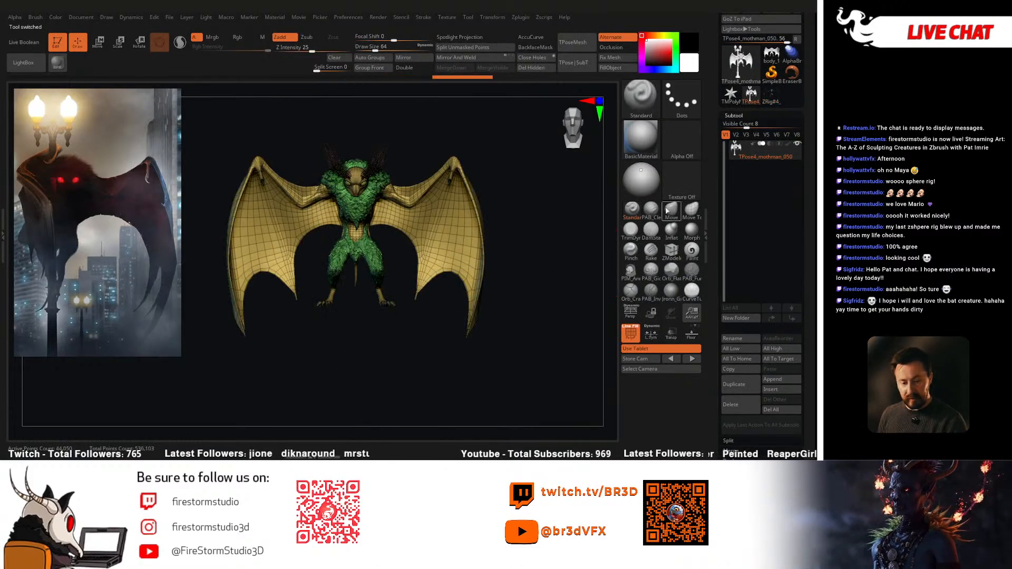
# Step: Switch to the ZRig4_mothman_050 tool and look over the old rig with the lamp post in view
pyautogui.click(770, 96)
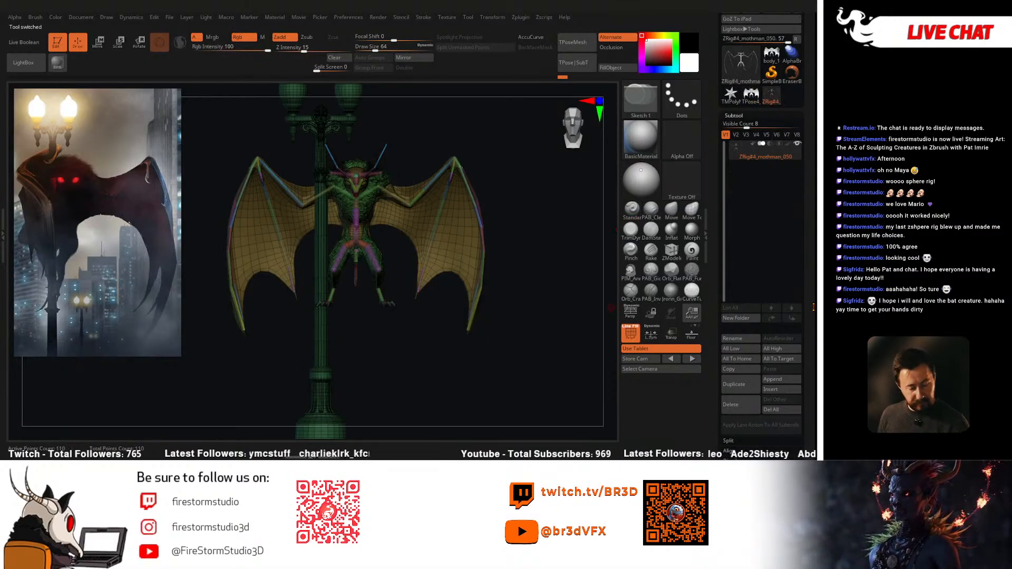
pyautogui.scroll(-5, 759, 289)
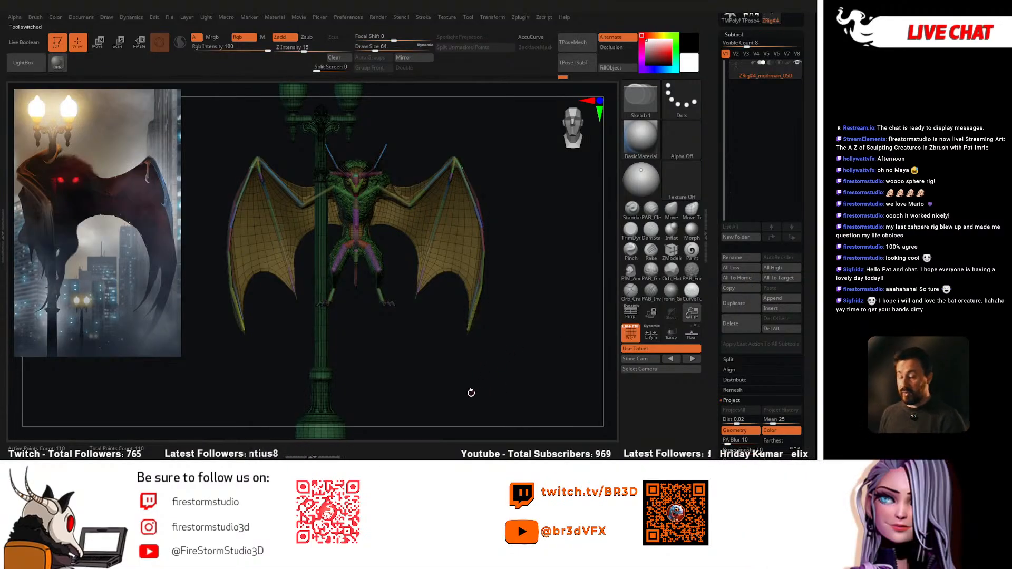
pyautogui.moveTo(447, 349); pyautogui.dragTo(396, 374)
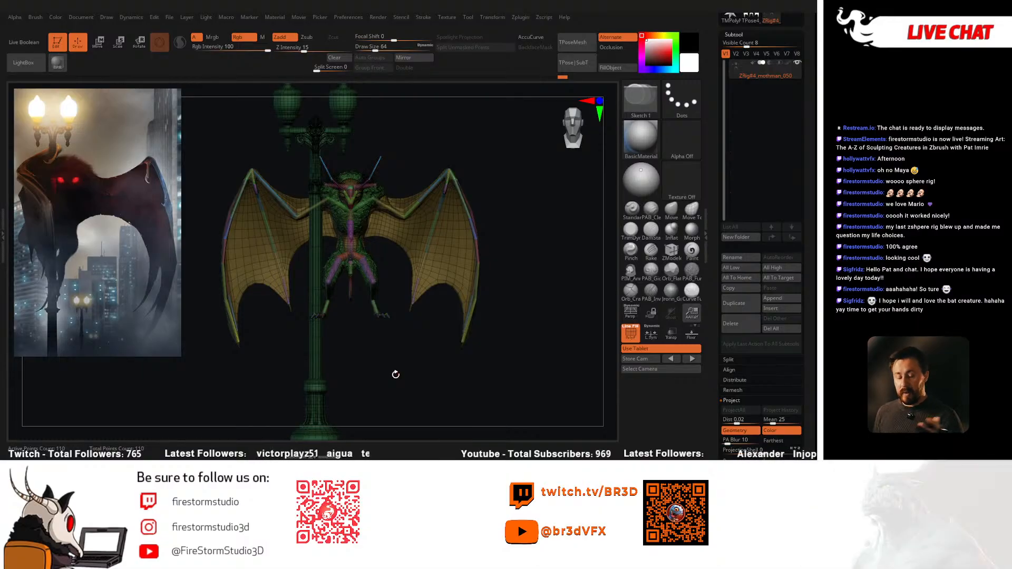
pyautogui.moveTo(806, 79); pyautogui.dragTo(807, 243)
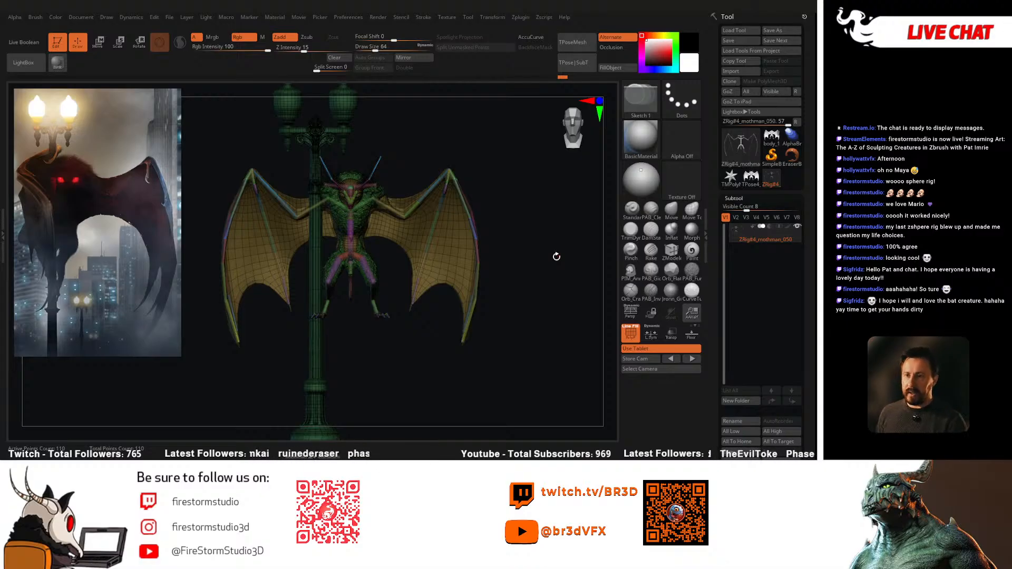
# Step: Switch back to the body_1 tool and set the subtool list's Visible Count to 10
pyautogui.moveTo(746, 208); pyautogui.dragTo(739, 208)
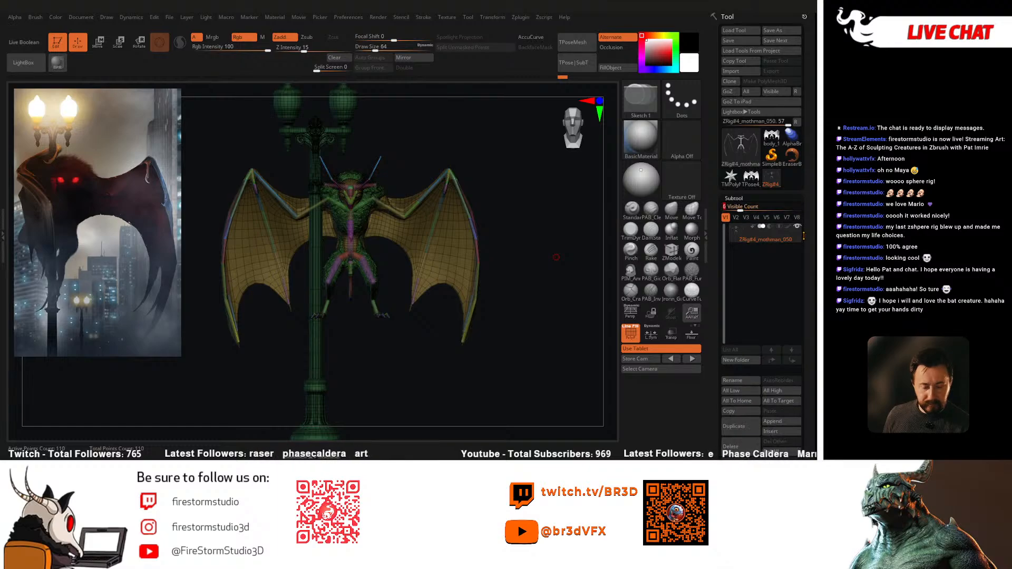
pyautogui.moveTo(807, 219); pyautogui.dragTo(807, 209)
pyautogui.click(771, 128)
pyautogui.keyDown('alt'); pyautogui.moveTo(518, 284); pyautogui.dragTo(517, 263); pyautogui.keyUp('alt')
pyautogui.click(753, 198)
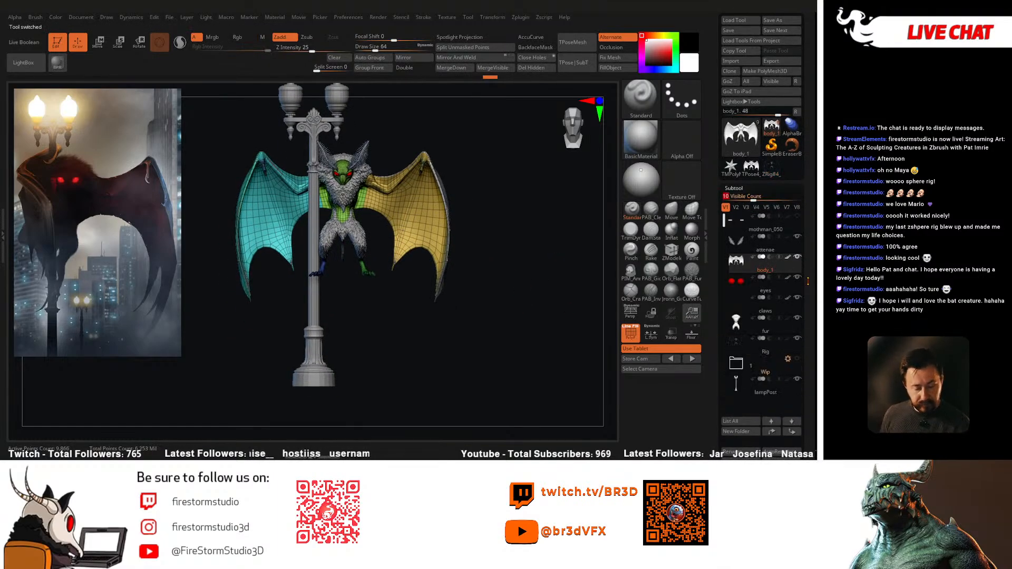
# Step: Hide the lampPost subtool so only the Mothman parts remain shown
pyautogui.moveTo(807, 281); pyautogui.dragTo(807, 214)
pyautogui.moveTo(799, 316)
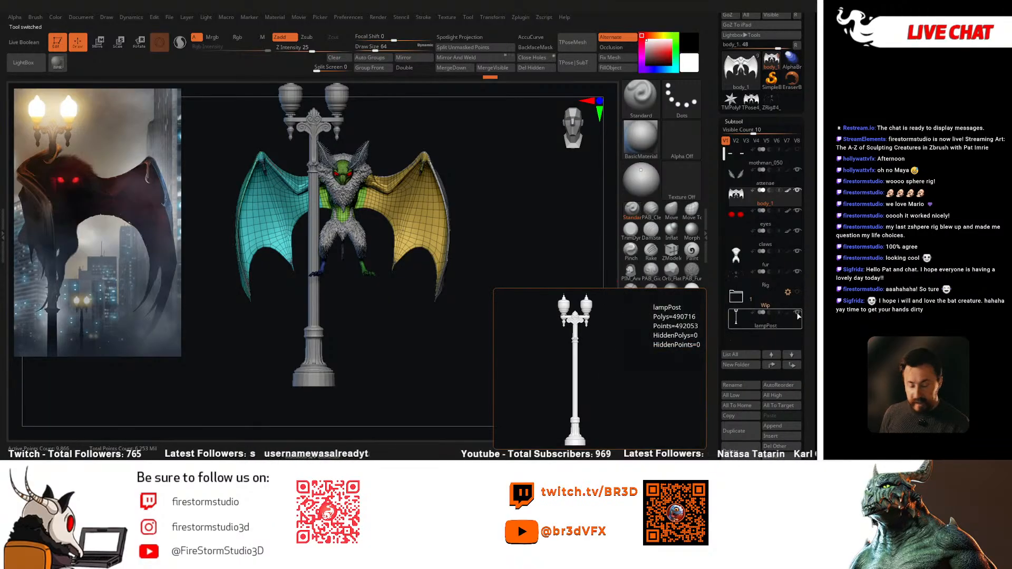
pyautogui.click(797, 314)
pyautogui.keyDown('alt'); pyautogui.moveTo(494, 331); pyautogui.dragTo(541, 309); pyautogui.keyUp('alt')
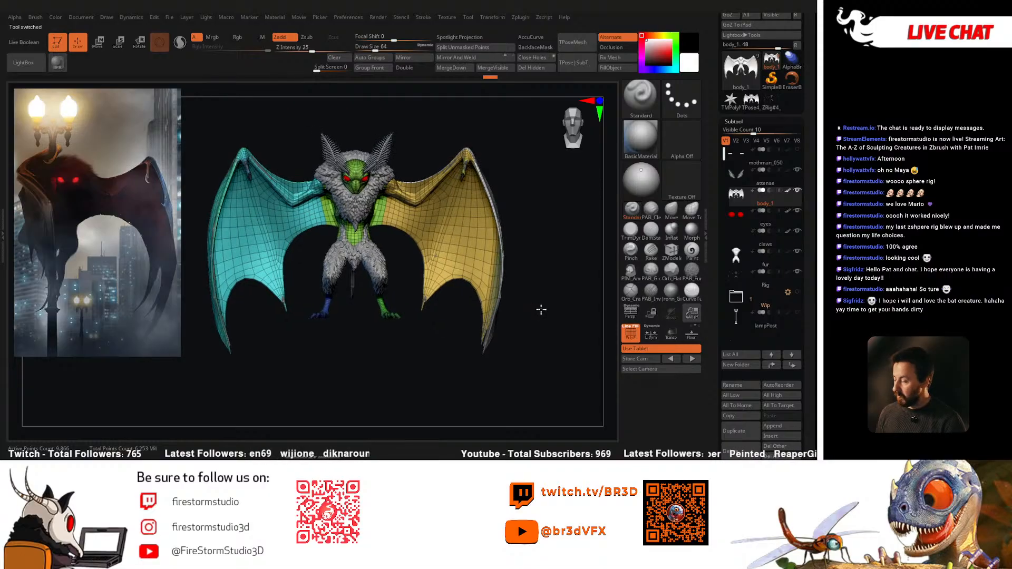
pyautogui.click(796, 45)
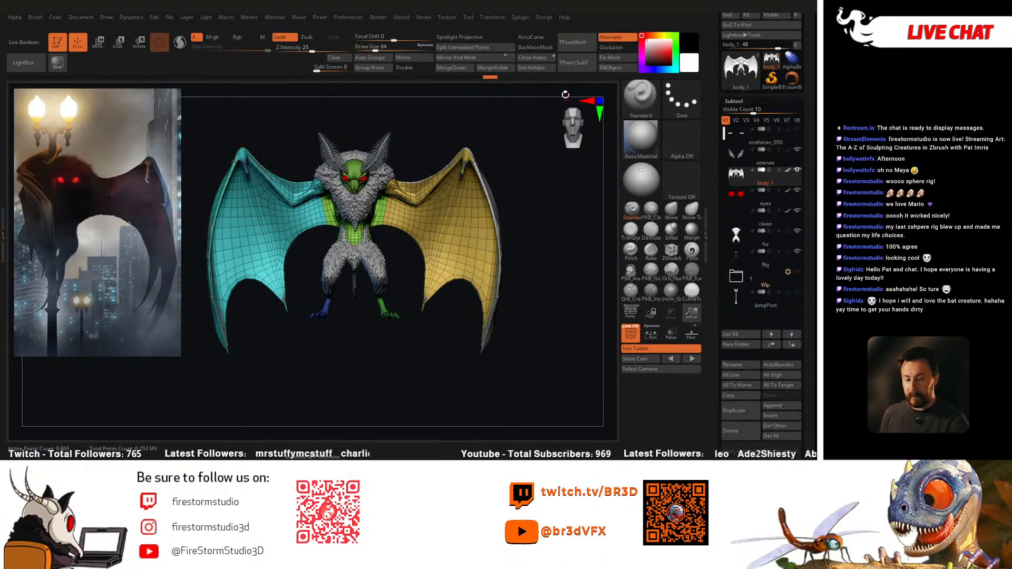
# Step: Create a new Transpose Master TPoseMesh with ZSphere Rig on and paste the stored TM rig into it
pyautogui.click(522, 17)
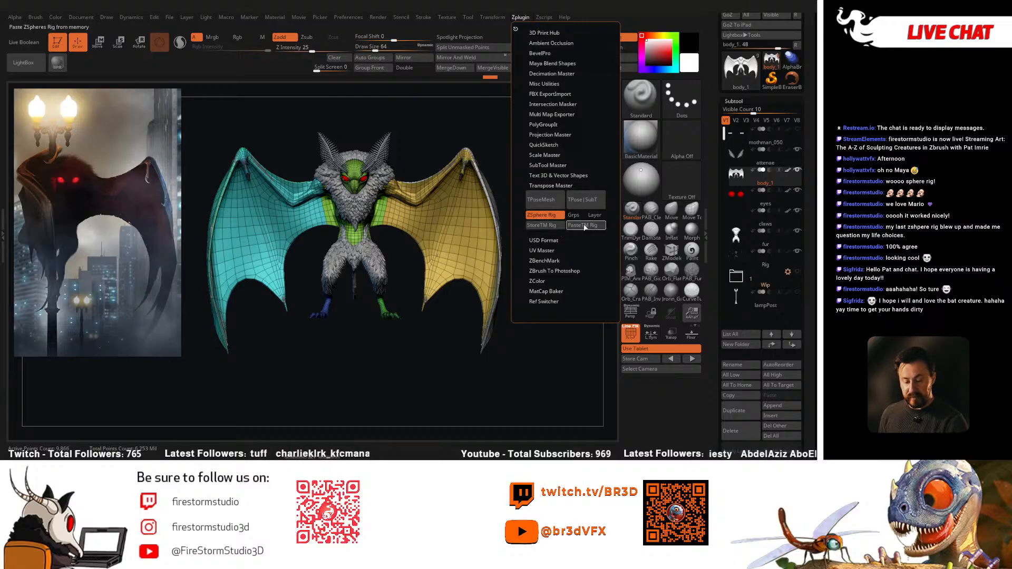
pyautogui.click(543, 202)
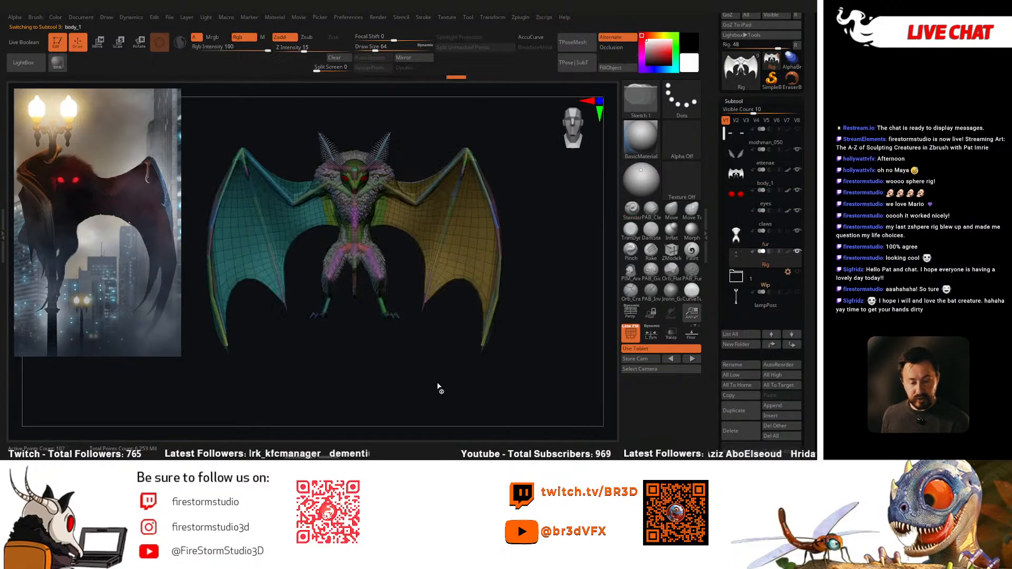
pyautogui.click(521, 17)
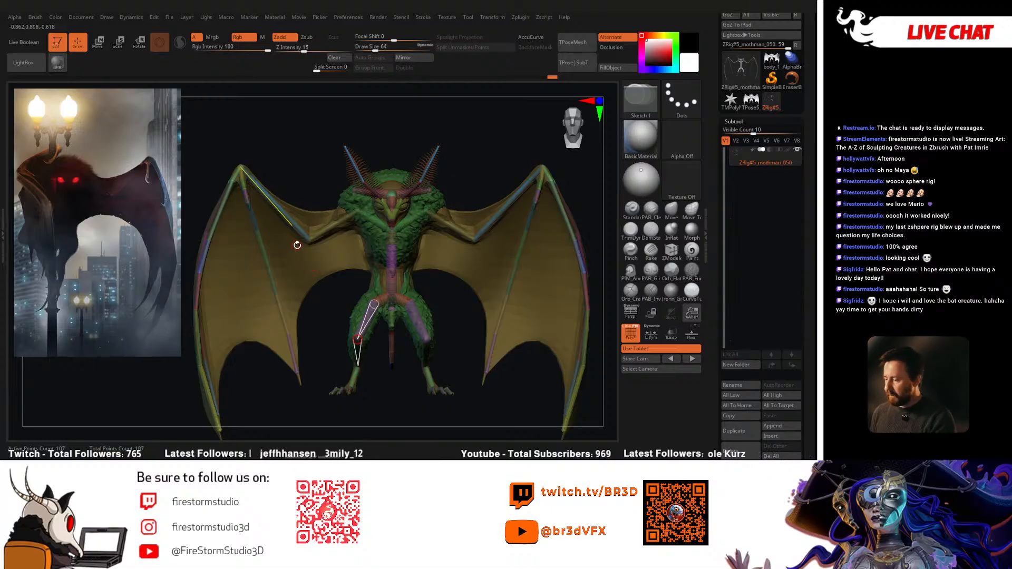
# Step: Switch to Rotate mode, try rotating an arm bone on the unbound rig, and undo the rotation
pyautogui.press('r')
pyautogui.keyDown('alt'); pyautogui.moveTo(455, 320); pyautogui.dragTo(424, 325); pyautogui.keyUp('alt')
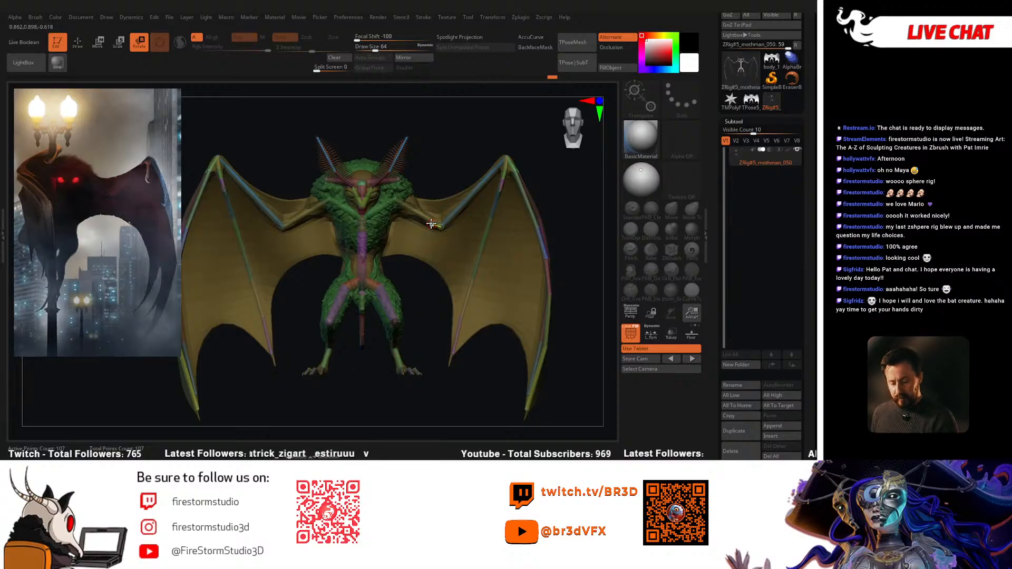
pyautogui.moveTo(431, 221); pyautogui.dragTo(434, 218)
pyautogui.hotkey('ctrl', 'z')
# Step: Turn on Bind Mesh in the Rigging settings to bind the TPose mesh to the ZSphere rig
pyautogui.moveTo(805, 241); pyautogui.dragTo(804, 194)
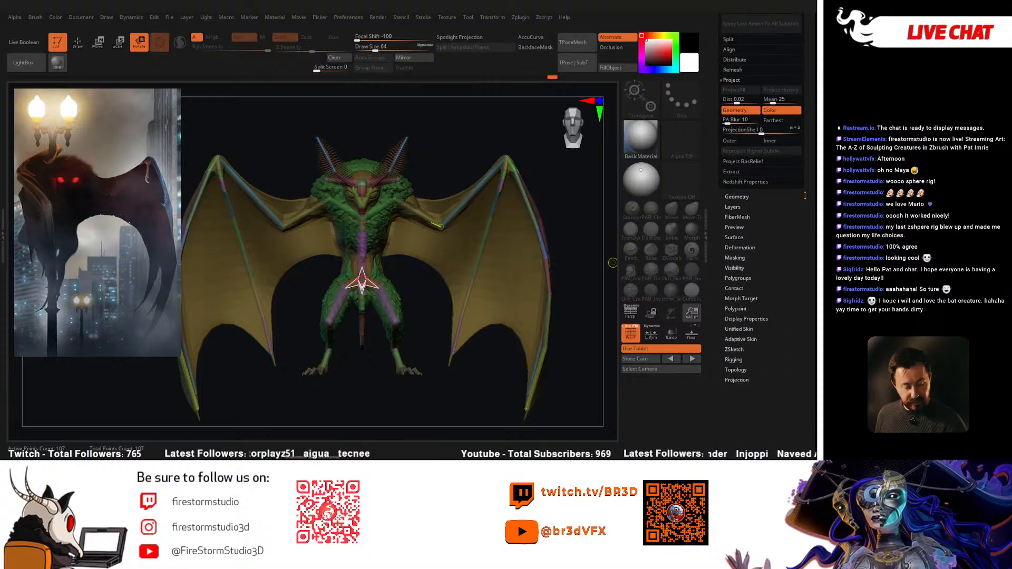
pyautogui.moveTo(779, 277); pyautogui.dragTo(779, 274)
pyautogui.click(737, 319)
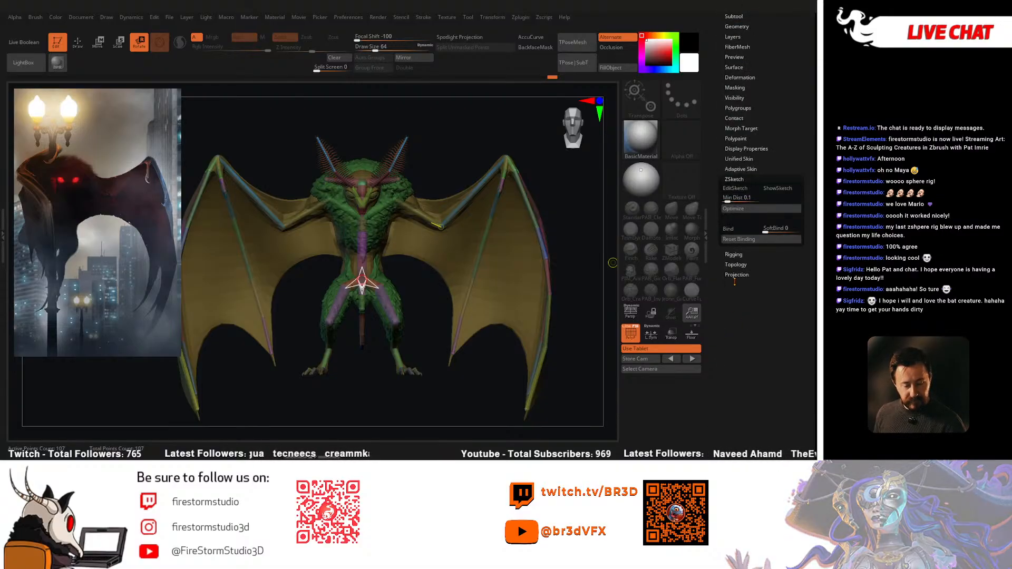
pyautogui.click(737, 180)
pyautogui.click(735, 189)
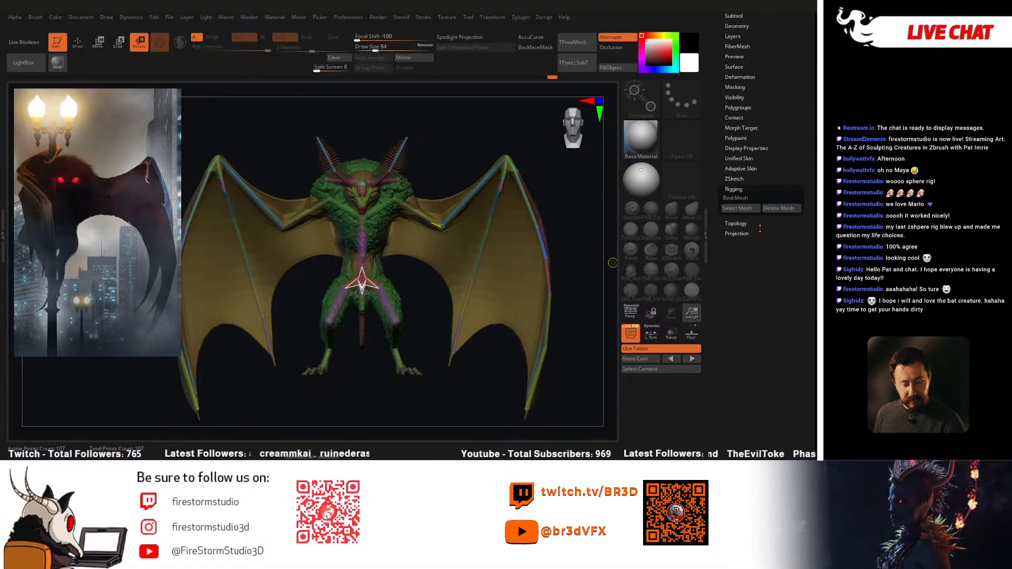
pyautogui.click(739, 198)
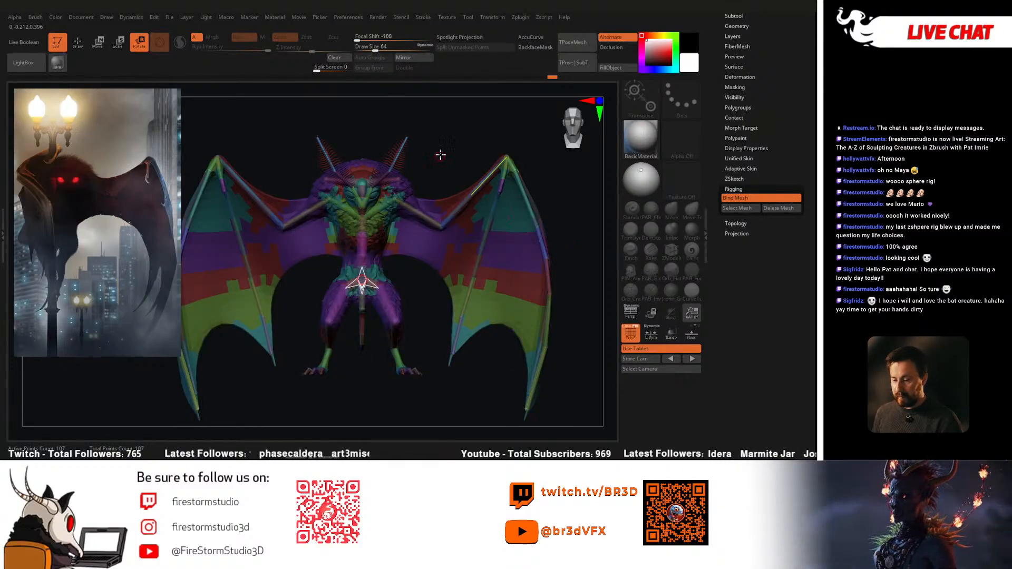
# Step: Hide the polyframe and rotate one arm's bone to spread its wing slightly outward
pyautogui.hotkey('shift', 'f')
pyautogui.keyDown('alt'); pyautogui.moveTo(517, 224); pyautogui.dragTo(533, 238); pyautogui.keyUp('alt')
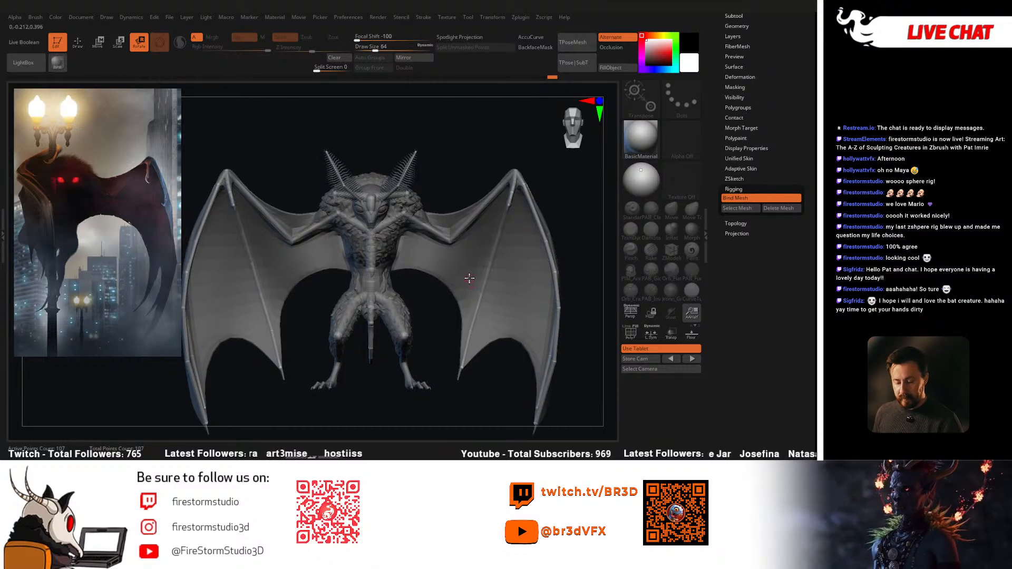
pyautogui.click(662, 51)
pyautogui.click(646, 41)
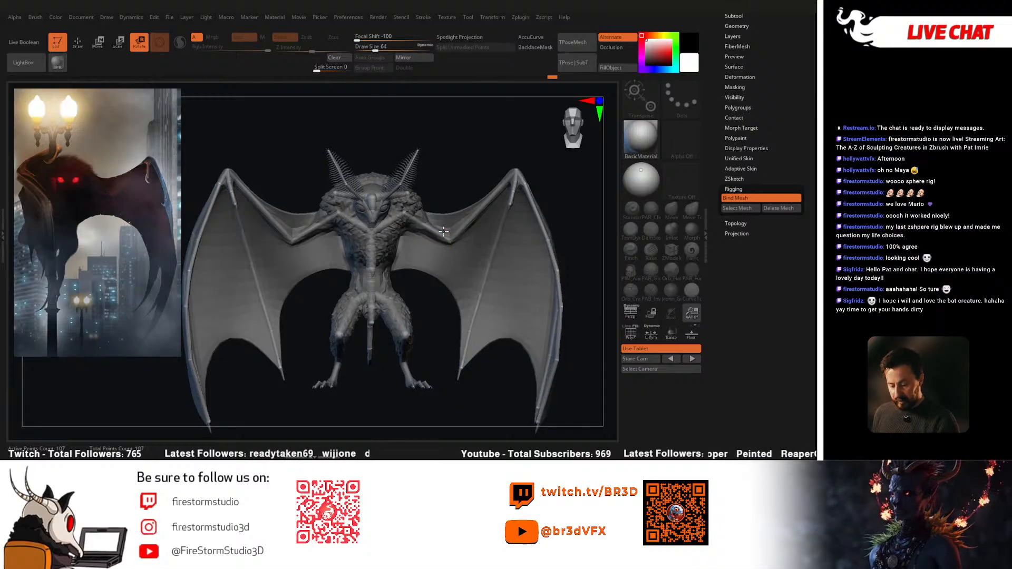
pyautogui.moveTo(442, 234); pyautogui.dragTo(497, 220)
pyautogui.keyDown('alt'); pyautogui.moveTo(521, 223); pyautogui.dragTo(472, 224, button='right'); pyautogui.keyUp('alt')
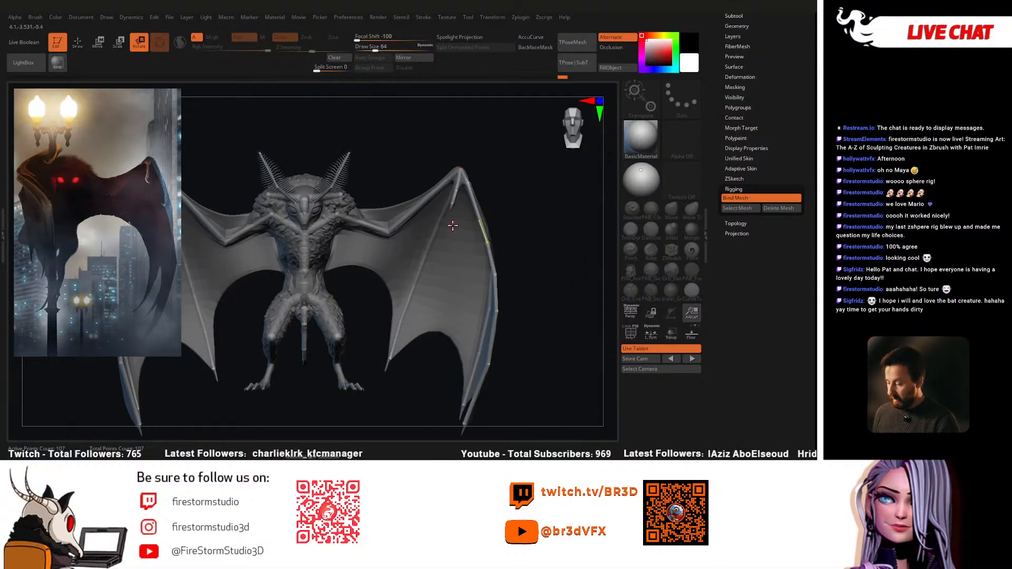
# Step: Rotate the innermost wing finger outward on the same wing and bend its tip bone back inward
pyautogui.moveTo(441, 216); pyautogui.dragTo(456, 218)
pyautogui.keyDown('alt'); pyautogui.moveTo(424, 312); pyautogui.dragTo(426, 290, button='right'); pyautogui.keyUp('alt')
pyautogui.moveTo(436, 340); pyautogui.dragTo(426, 338)
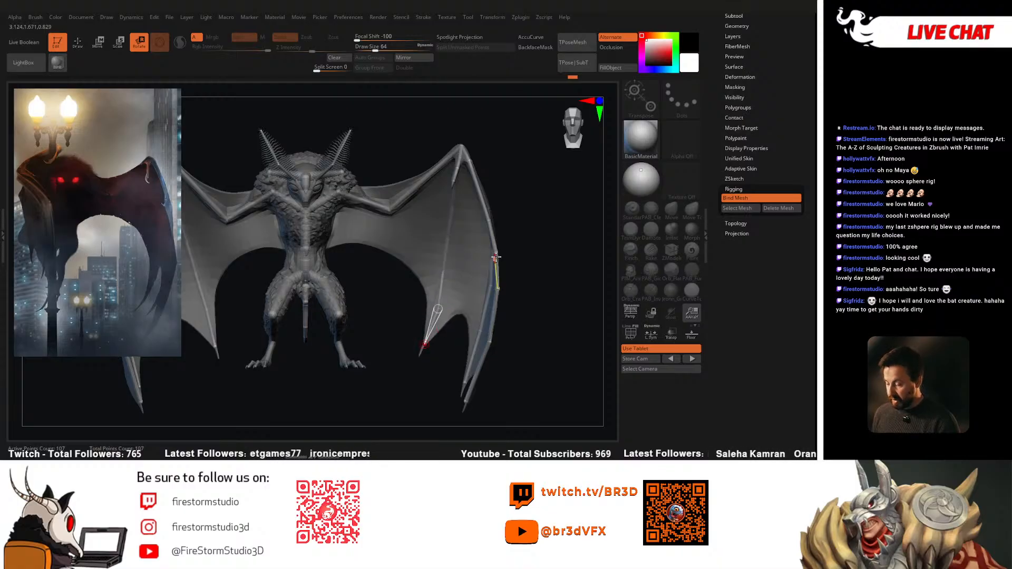
# Step: Try rotating the outer wing finger inward and undo the rotation
pyautogui.moveTo(480, 191); pyautogui.dragTo(470, 193)
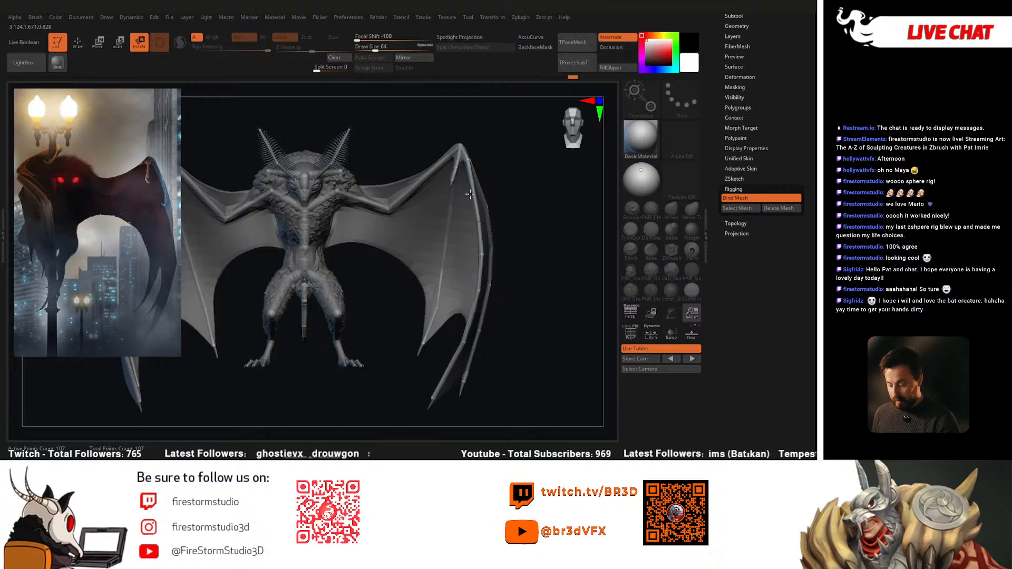
pyautogui.keyDown('alt'); pyautogui.moveTo(493, 337); pyautogui.dragTo(491, 321); pyautogui.keyUp('alt')
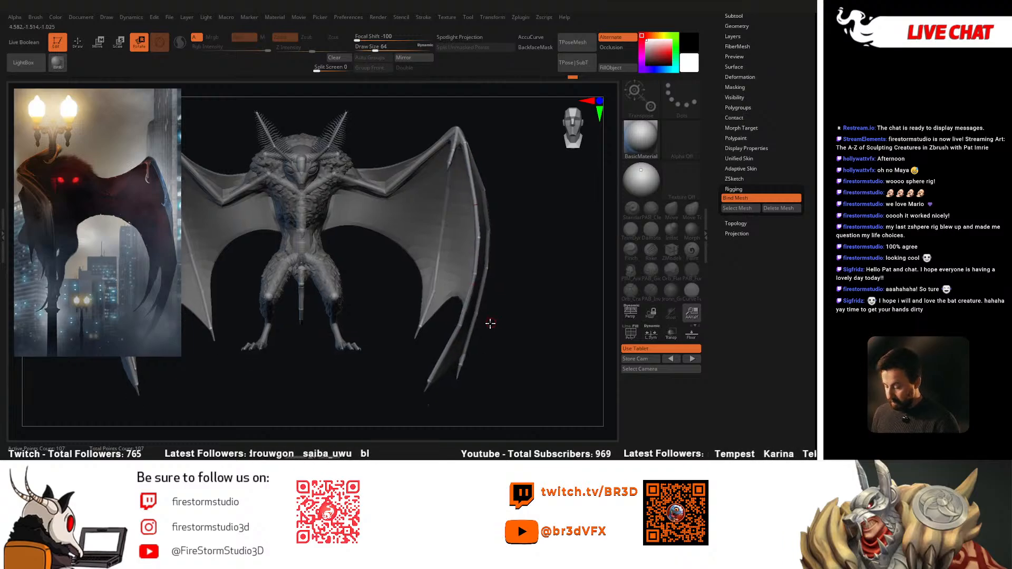
pyautogui.hotkey('ctrl', 'z')
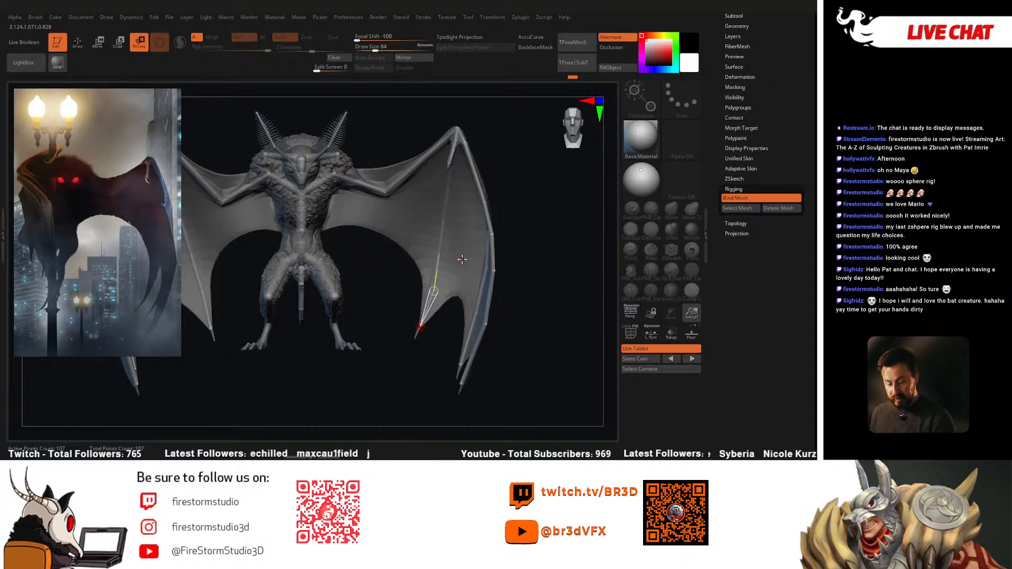
# Step: Rotate the middle wing finger's bones inward, curving the finger down to its tip between the inner and outer fingers
pyautogui.moveTo(531, 250); pyautogui.dragTo(505, 221)
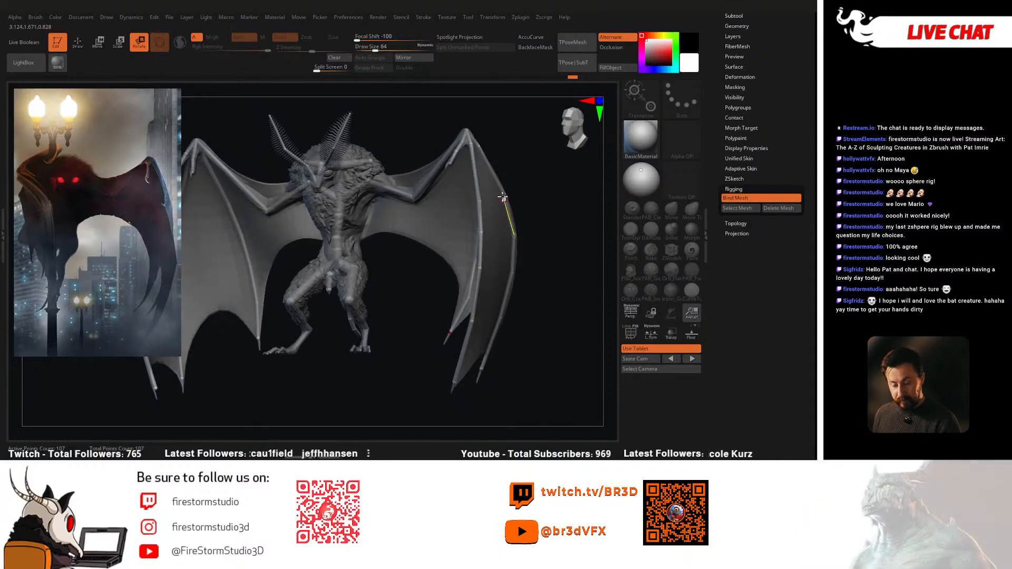
pyautogui.moveTo(491, 164); pyautogui.dragTo(449, 233)
pyautogui.keyDown('alt'); pyautogui.moveTo(514, 245); pyautogui.dragTo(519, 175); pyautogui.keyUp('alt')
pyautogui.moveTo(457, 164); pyautogui.dragTo(435, 267)
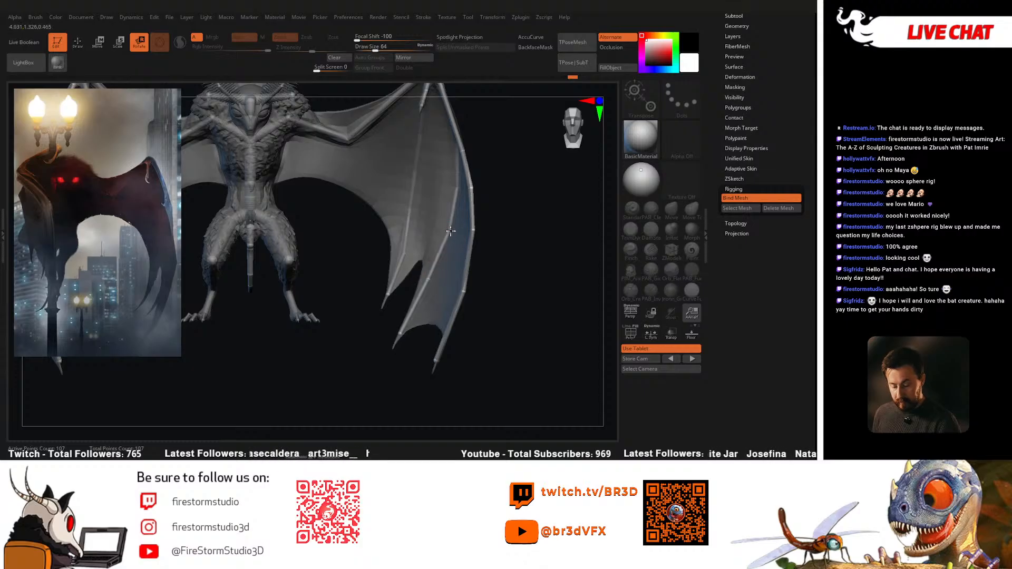
pyautogui.moveTo(427, 281); pyautogui.dragTo(401, 333)
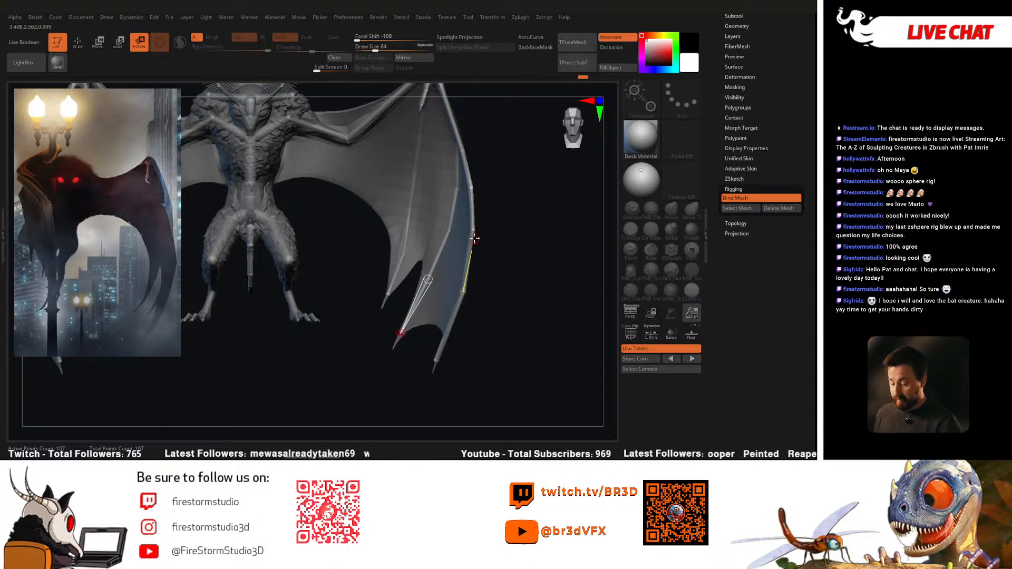
# Step: Rotate the lower bones of the outer wing finger inward so its tip folds toward the middle finger
pyautogui.moveTo(467, 276); pyautogui.dragTo(421, 354)
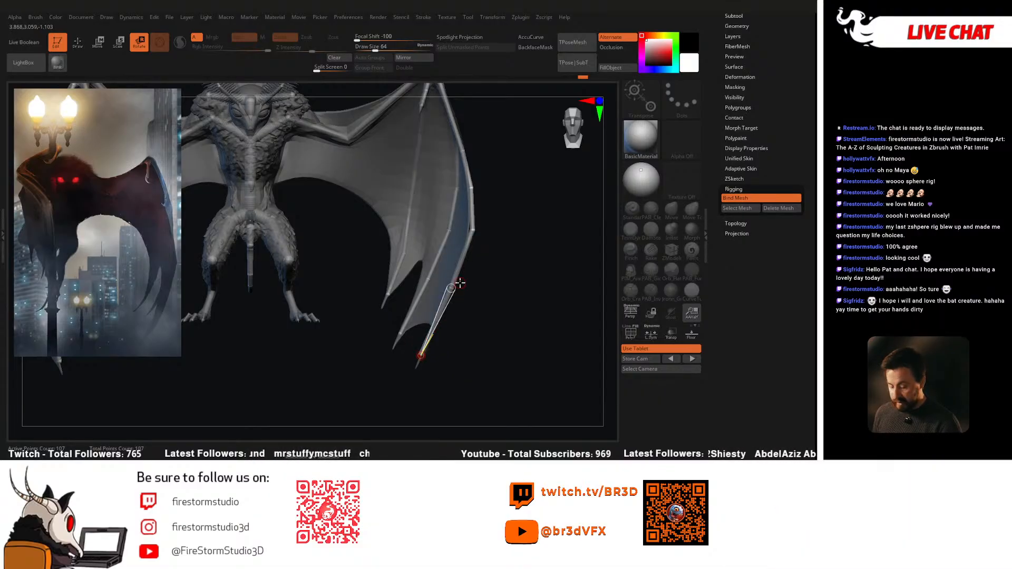
pyautogui.click(471, 228)
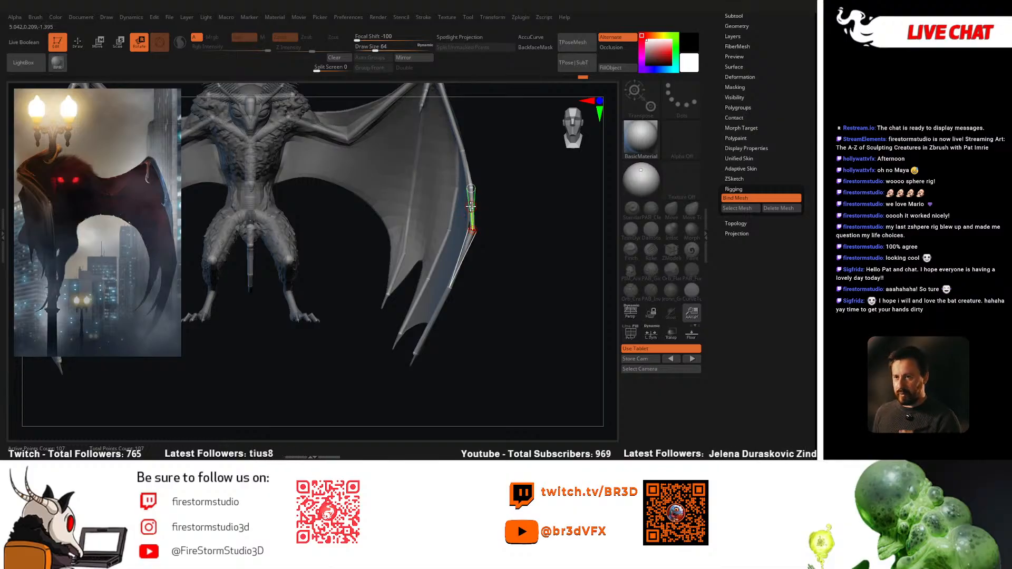
pyautogui.moveTo(475, 213); pyautogui.dragTo(453, 262)
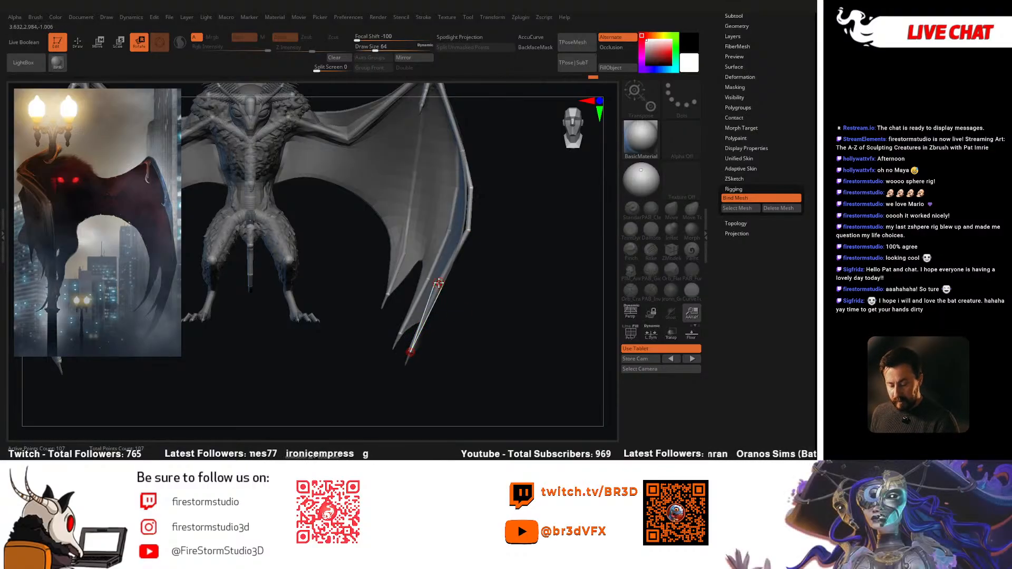
pyautogui.moveTo(449, 274); pyautogui.dragTo(454, 276)
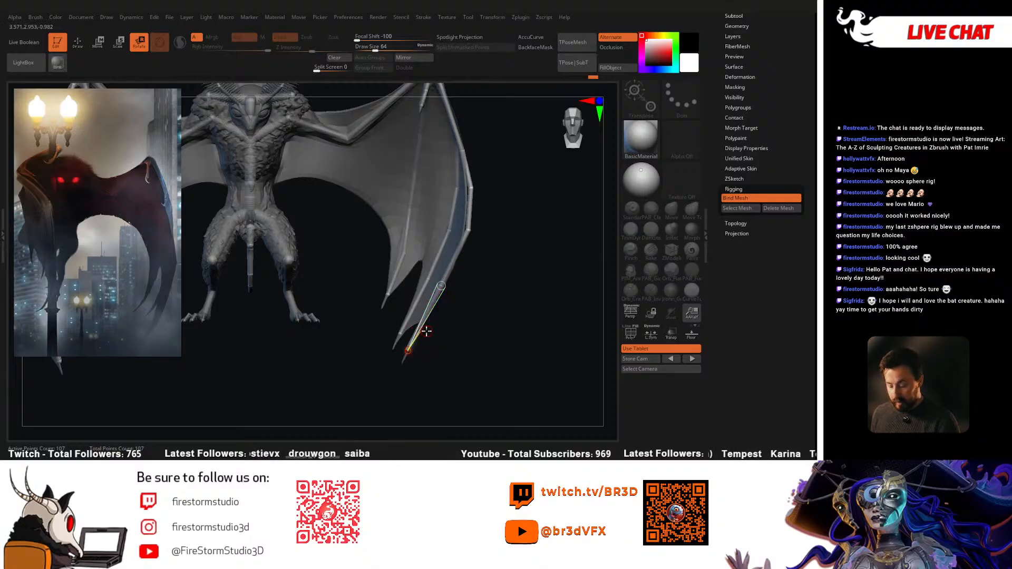
# Step: Reposition the outer wing finger's lower joints in Move mode to smooth its curve, and return to Rotate mode
pyautogui.moveTo(398, 197); pyautogui.dragTo(468, 210)
pyautogui.click(99, 42)
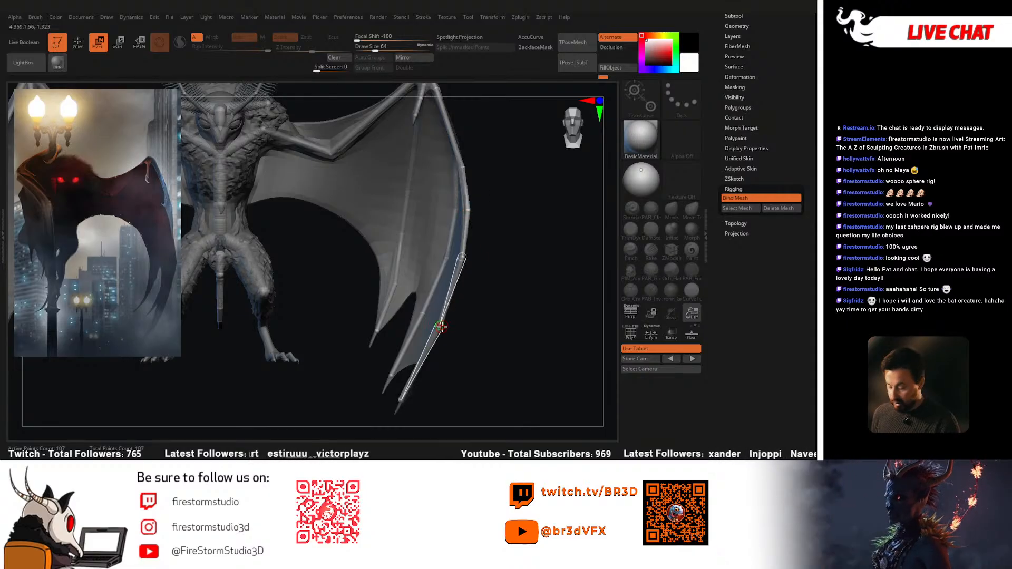
pyautogui.moveTo(461, 320); pyautogui.dragTo(474, 187)
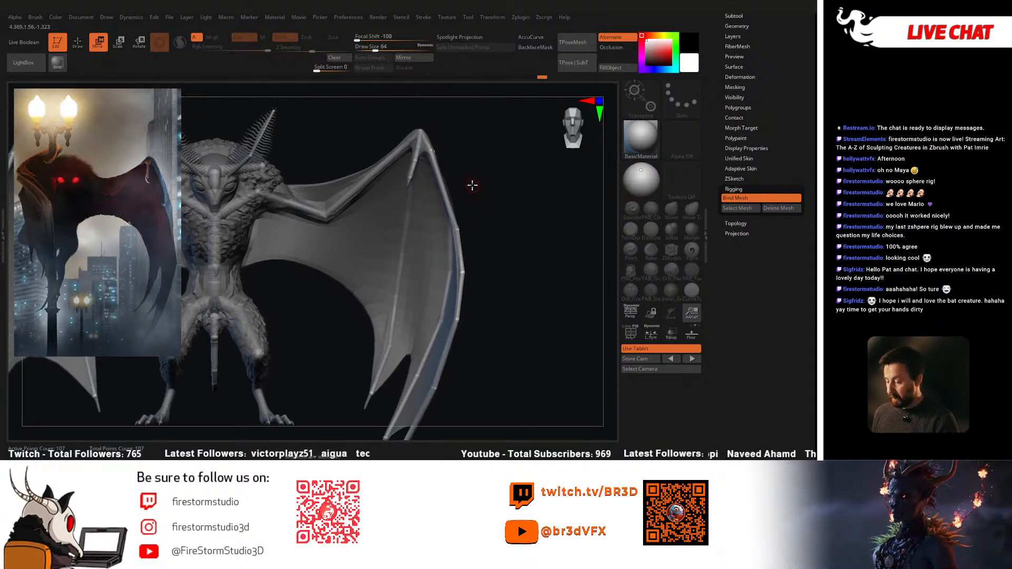
pyautogui.moveTo(454, 153); pyautogui.dragTo(416, 145)
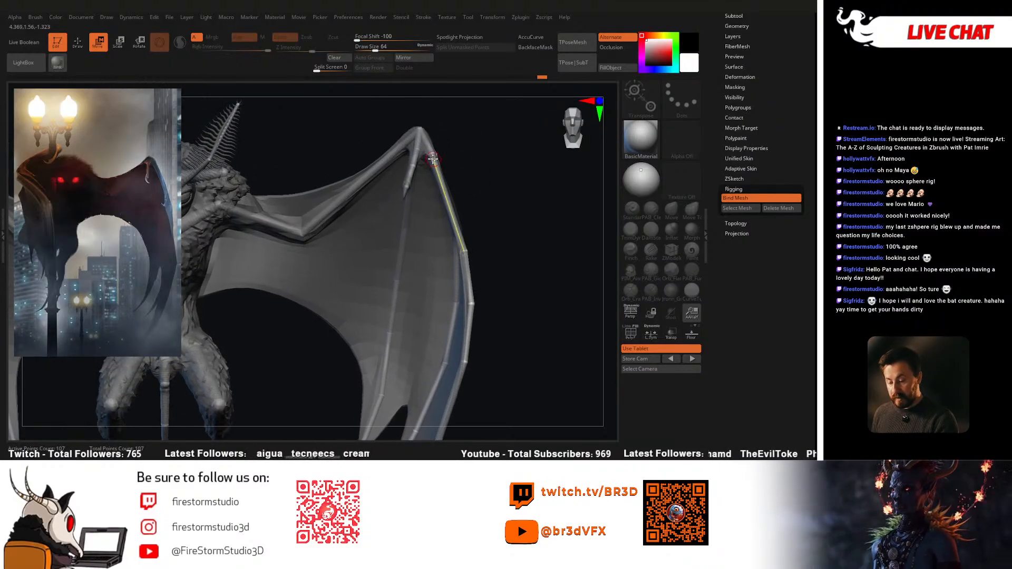
pyautogui.press('r')
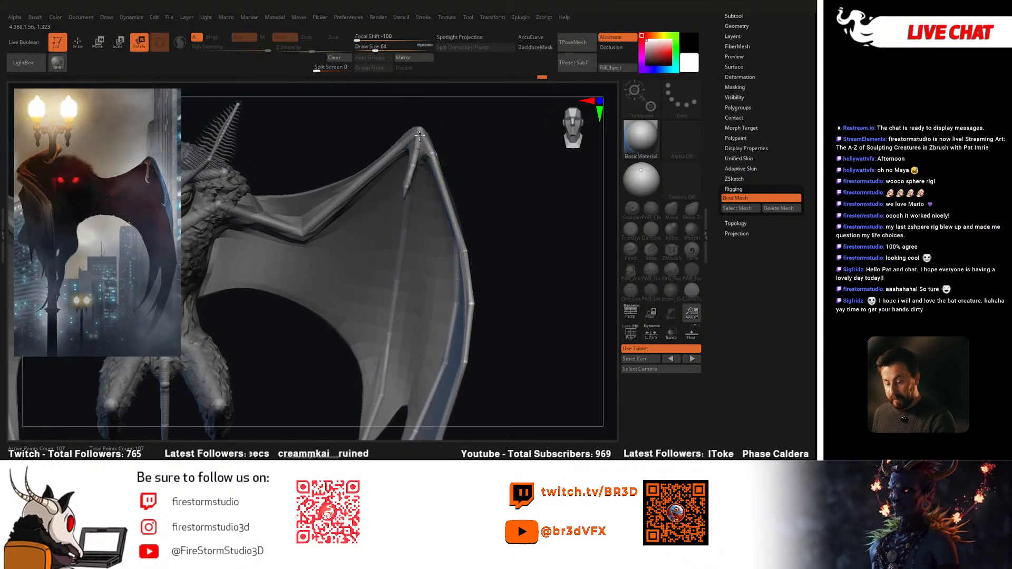
# Step: Try small rotations of the bones around the left wing's wrist and thumb, and undo them
pyautogui.hotkey('ctrl', 'z')
pyautogui.moveTo(461, 153)
pyautogui.mouseDown()
pyautogui.moveTo(419, 160)
pyautogui.moveTo(418, 151)
pyautogui.mouseUp()
pyautogui.hotkey('ctrl', 'z')
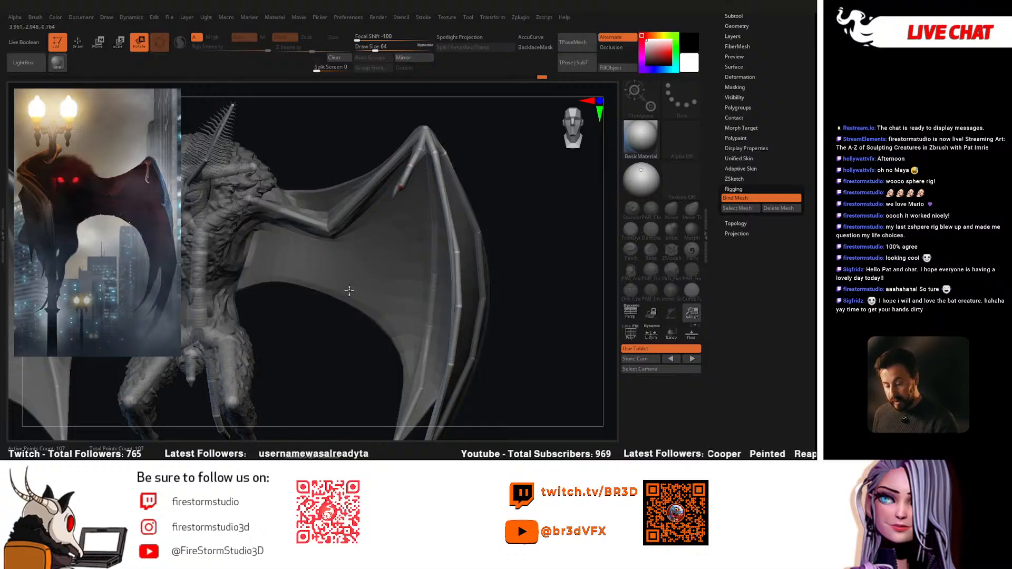
pyautogui.moveTo(471, 175)
pyautogui.mouseDown()
pyautogui.moveTo(488, 169)
pyautogui.moveTo(476, 181)
pyautogui.mouseUp()
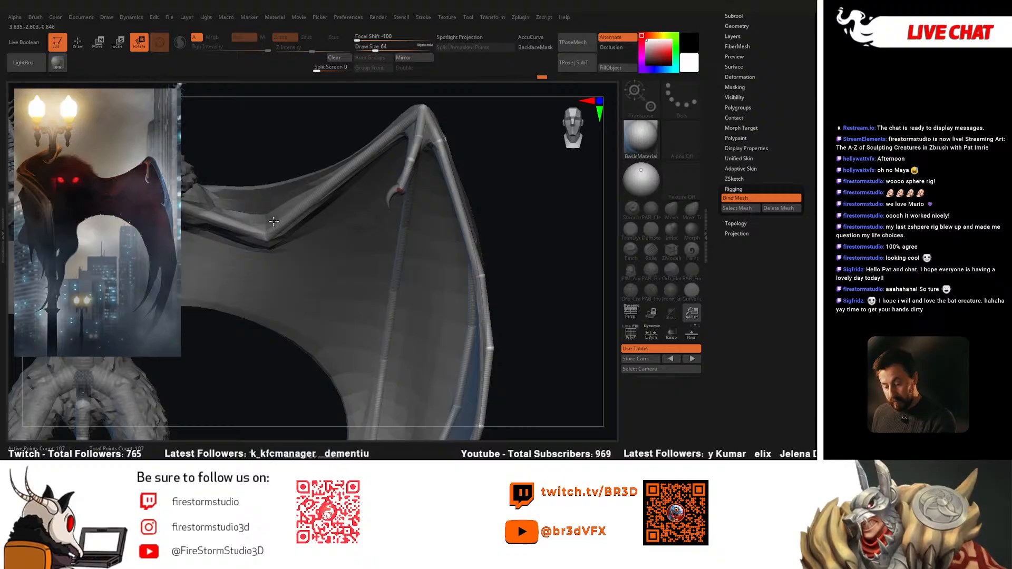
pyautogui.moveTo(501, 177); pyautogui.dragTo(497, 185)
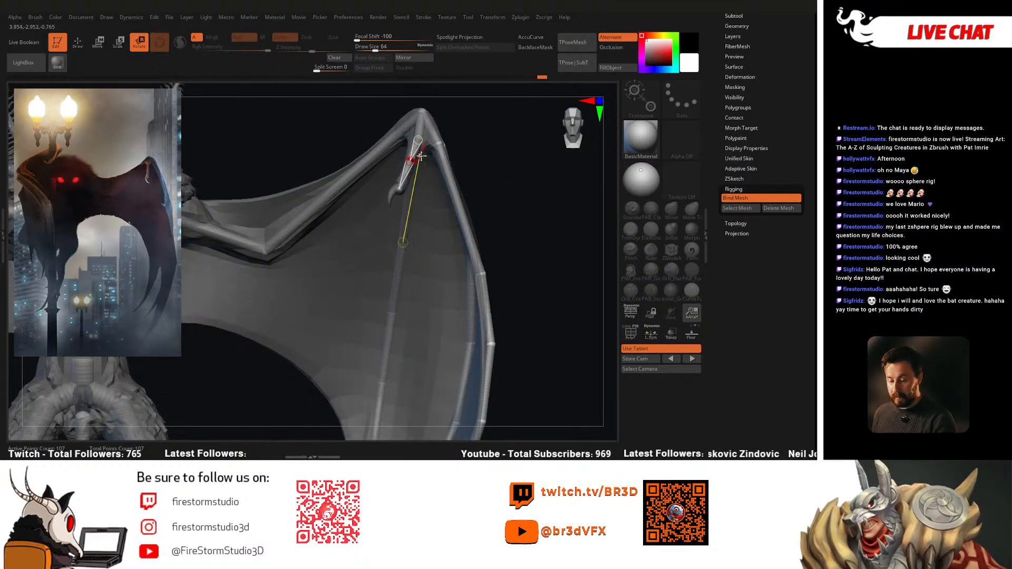
pyautogui.moveTo(475, 204)
pyautogui.mouseDown()
pyautogui.moveTo(504, 202)
pyautogui.moveTo(520, 258)
pyautogui.mouseUp()
pyautogui.hotkey('ctrl', 'z')
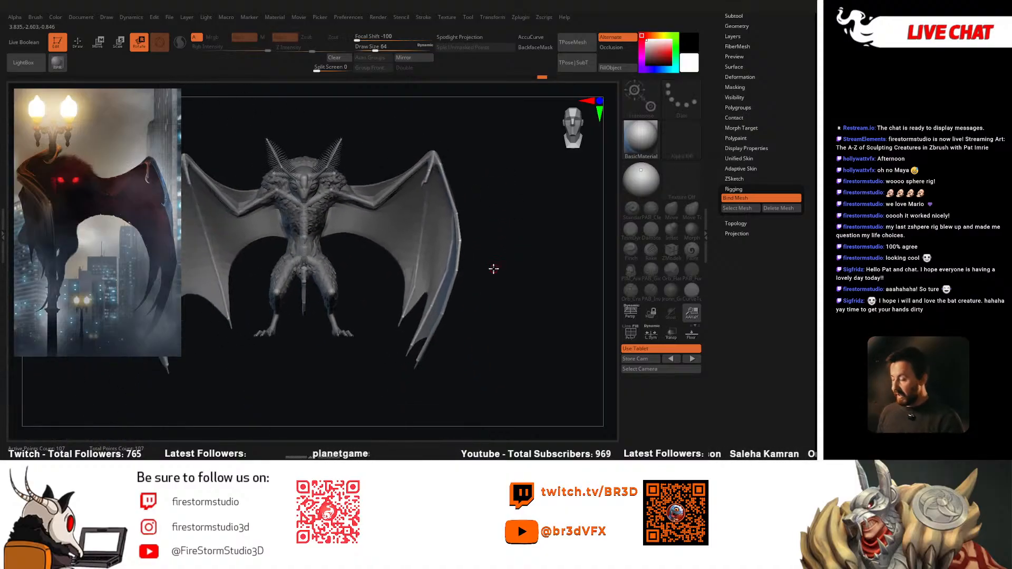
# Step: Rotate the left wing's arm bones at the elbow to lower the wing's wrist slightly
pyautogui.moveTo(365, 200); pyautogui.dragTo(405, 184)
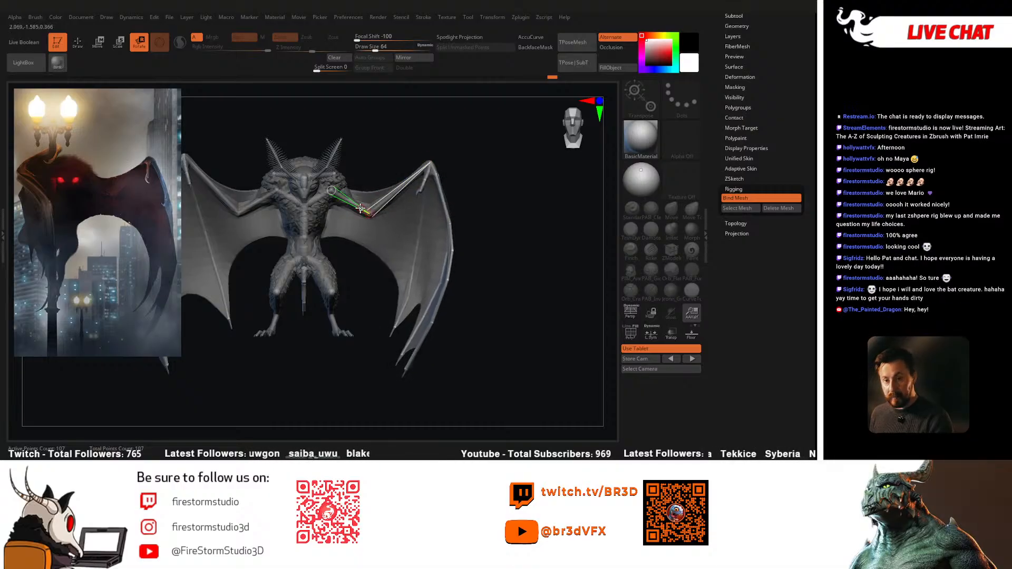
pyautogui.keyDown('alt'); pyautogui.moveTo(492, 229); pyautogui.dragTo(550, 244); pyautogui.keyUp('alt')
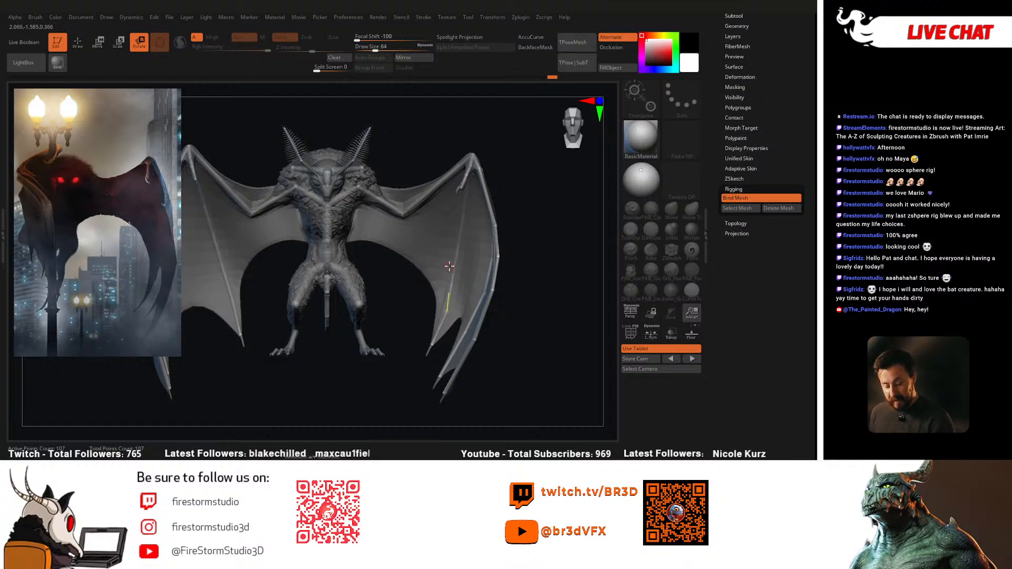
pyautogui.keyDown('alt'); pyautogui.moveTo(537, 232); pyautogui.dragTo(538, 236); pyautogui.keyUp('alt')
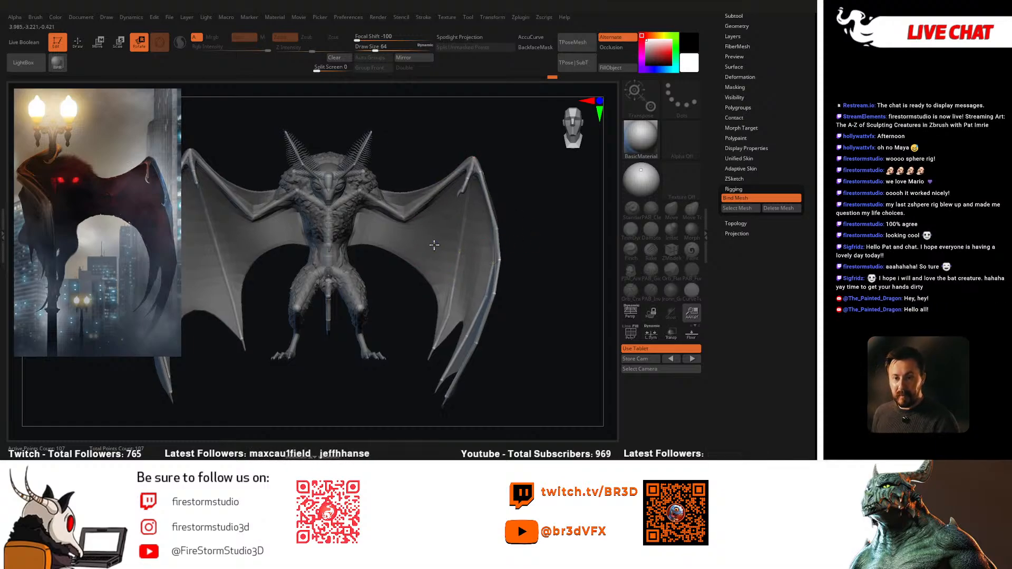
# Step: Rotate the creature's right thigh bone forward and outward so the knee lifts away from the body
pyautogui.keyDown('alt'); pyautogui.moveTo(364, 273); pyautogui.dragTo(332, 265); pyautogui.keyUp('alt')
pyautogui.moveTo(332, 284); pyautogui.dragTo(332, 334, button='right')
pyautogui.moveTo(332, 315); pyautogui.dragTo(306, 308)
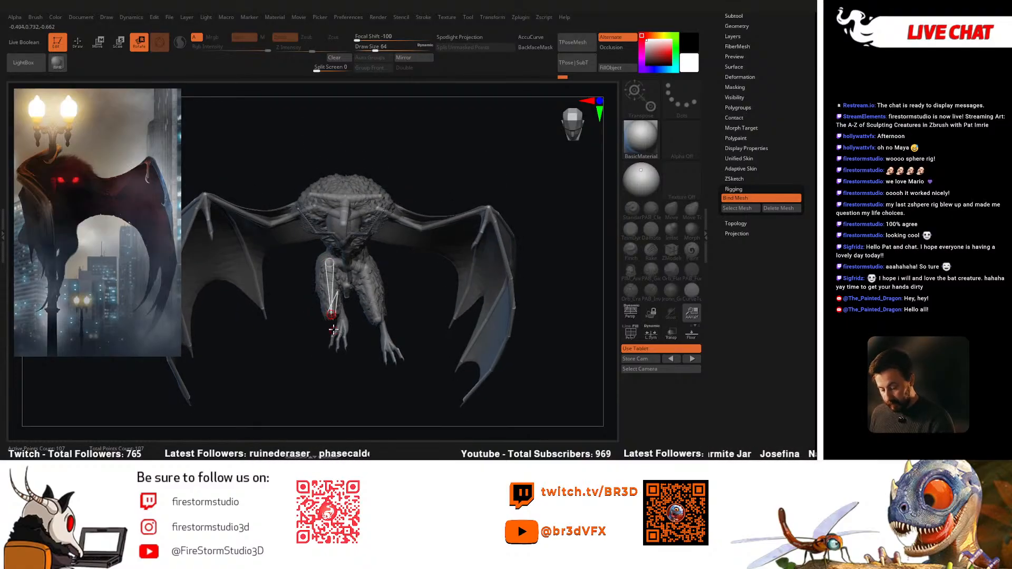
pyautogui.moveTo(334, 329); pyautogui.dragTo(345, 267, button='right')
pyautogui.moveTo(330, 316); pyautogui.dragTo(305, 295)
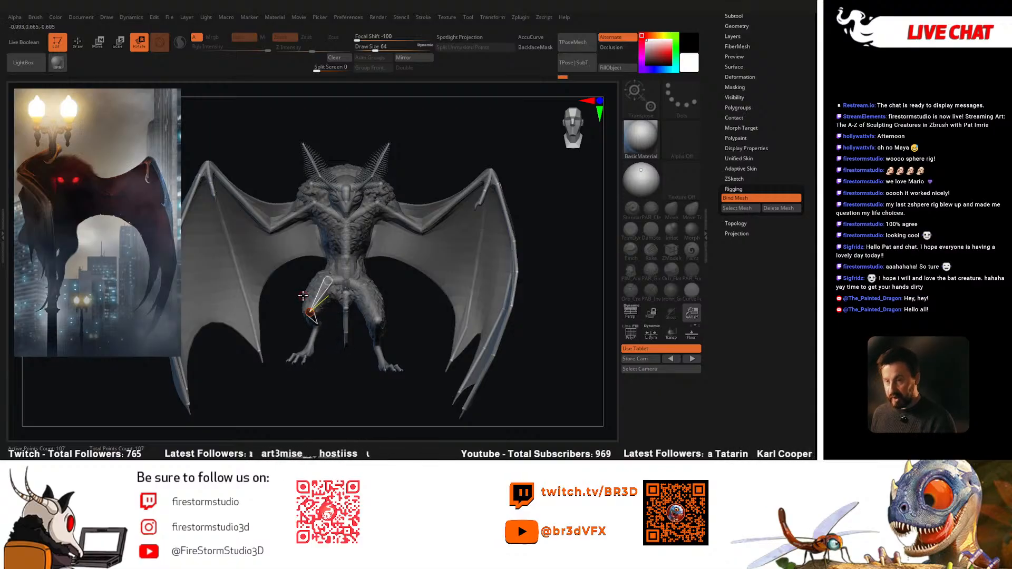
pyautogui.moveTo(395, 279); pyautogui.dragTo(361, 332, button='right')
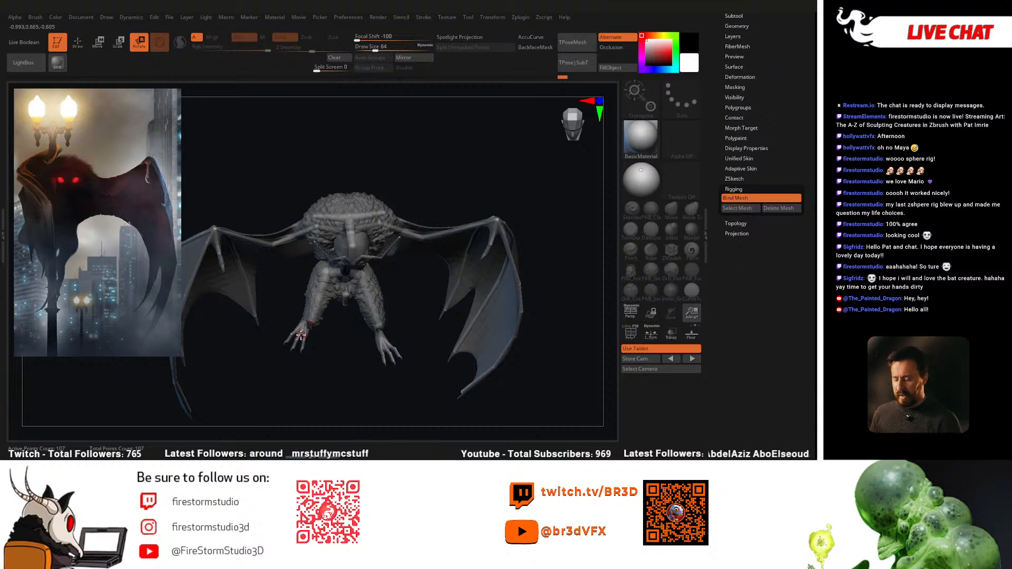
pyautogui.moveTo(329, 357); pyautogui.dragTo(331, 318, button='right')
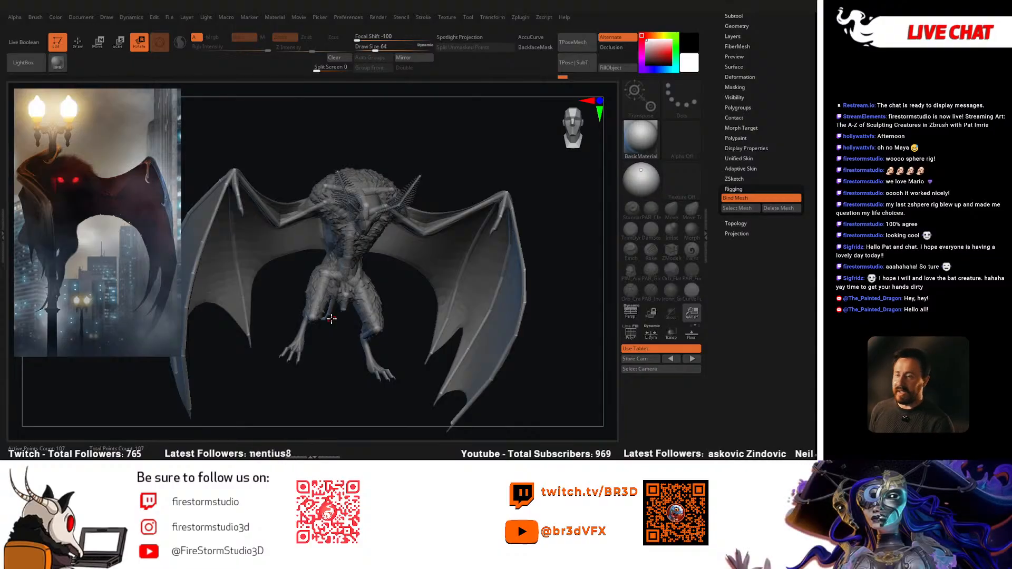
pyautogui.moveTo(393, 287); pyautogui.dragTo(391, 335, button='right')
pyautogui.moveTo(319, 304); pyautogui.dragTo(320, 306)
pyautogui.moveTo(404, 283); pyautogui.dragTo(390, 310, button='right')
pyautogui.moveTo(326, 348); pyautogui.dragTo(332, 271, button='right')
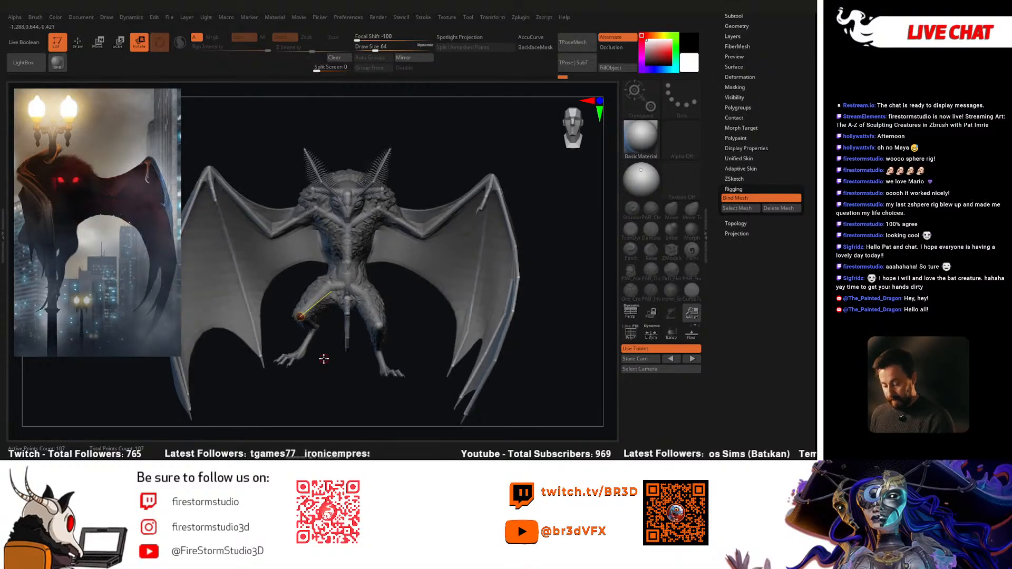
# Step: Rotate the right lower leg inward at the knee so it hangs nearly straight down below the raised thigh
pyautogui.moveTo(324, 358); pyautogui.dragTo(322, 363, button='right')
pyautogui.moveTo(308, 340); pyautogui.dragTo(311, 318)
pyautogui.moveTo(280, 336); pyautogui.dragTo(319, 350, button='right')
pyautogui.moveTo(307, 319); pyautogui.dragTo(311, 322)
pyautogui.moveTo(317, 339); pyautogui.dragTo(352, 383, button='right')
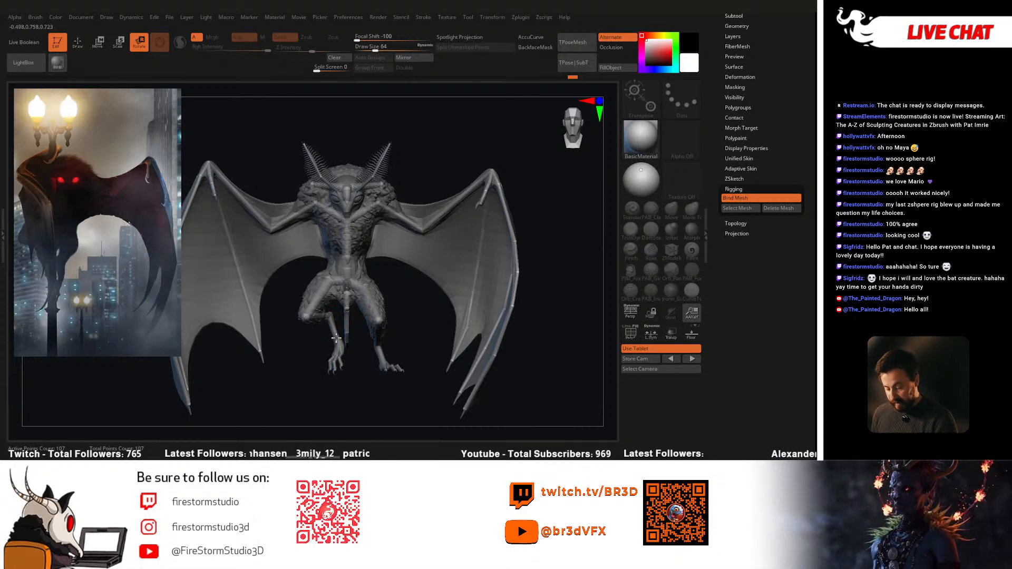
# Step: Rotate the right ankle and foot bones so the toes hang downward
pyautogui.moveTo(333, 345); pyautogui.dragTo(331, 339)
pyautogui.moveTo(369, 306); pyautogui.dragTo(357, 332)
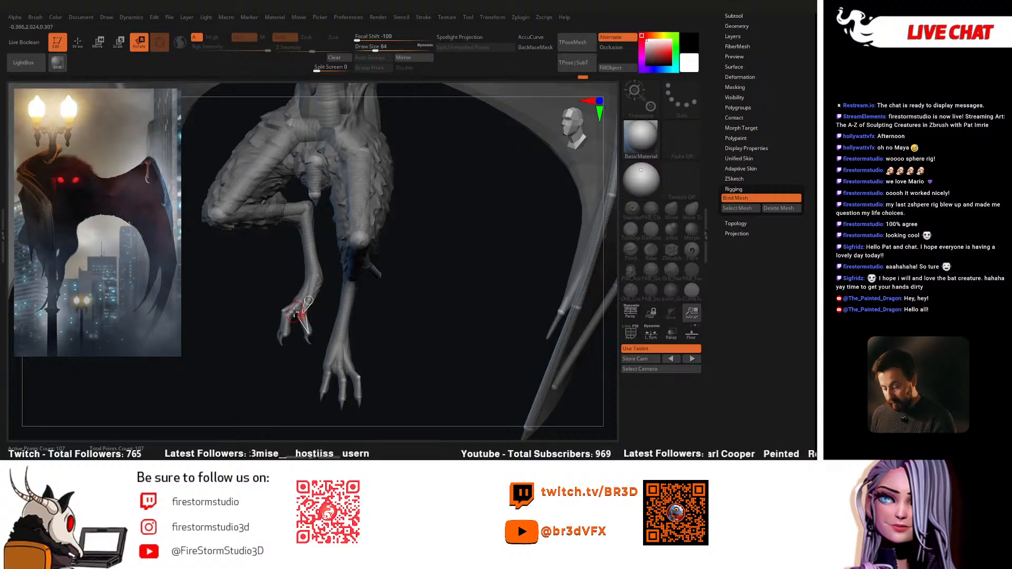
pyautogui.moveTo(291, 317); pyautogui.dragTo(289, 318)
# Step: Bend the left leg as well, angling its thigh outward and its lower leg inward beneath the body
pyautogui.moveTo(368, 340); pyautogui.dragTo(437, 302)
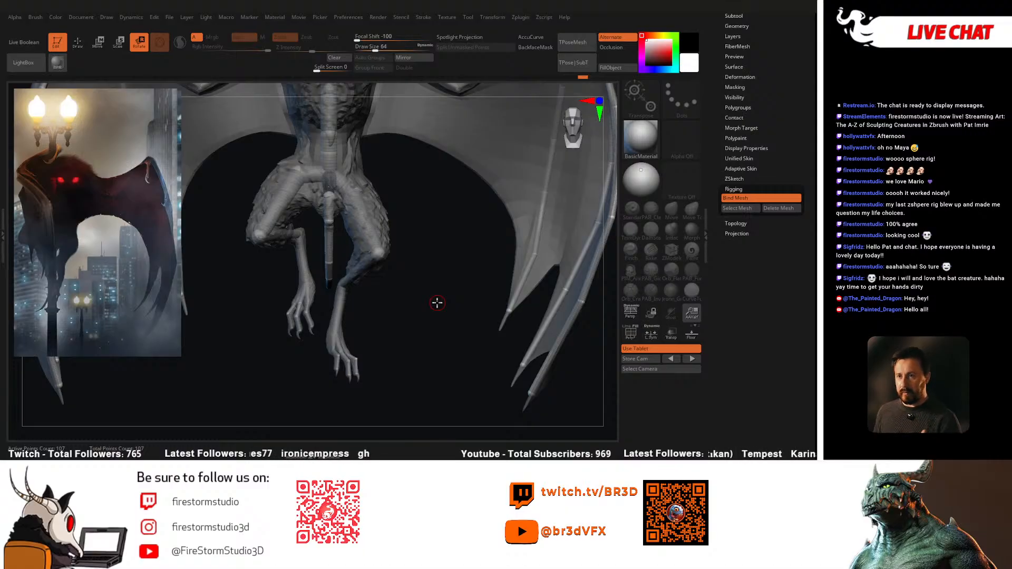
pyautogui.moveTo(384, 329); pyautogui.dragTo(499, 289)
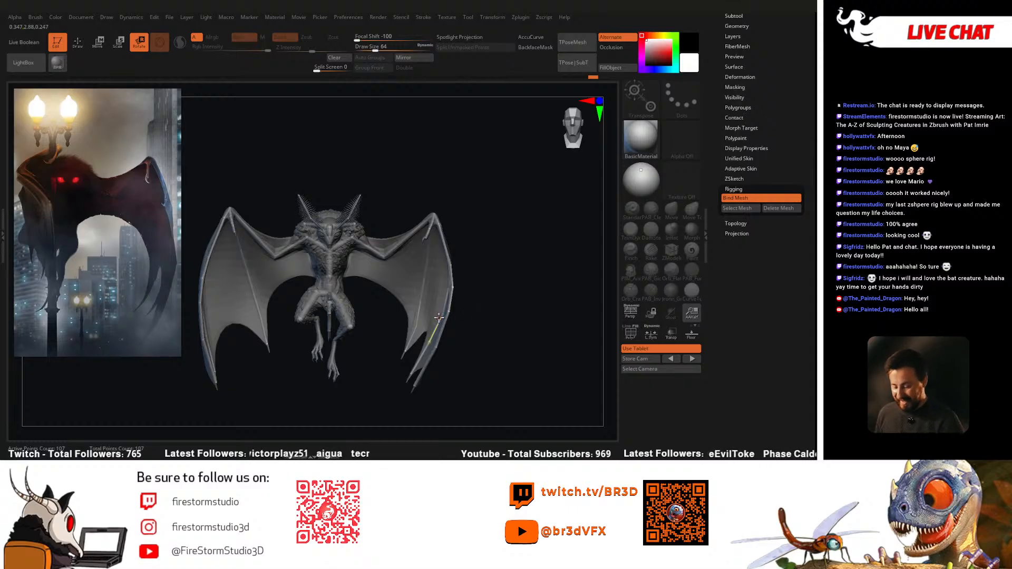
pyautogui.moveTo(309, 307); pyautogui.dragTo(315, 295)
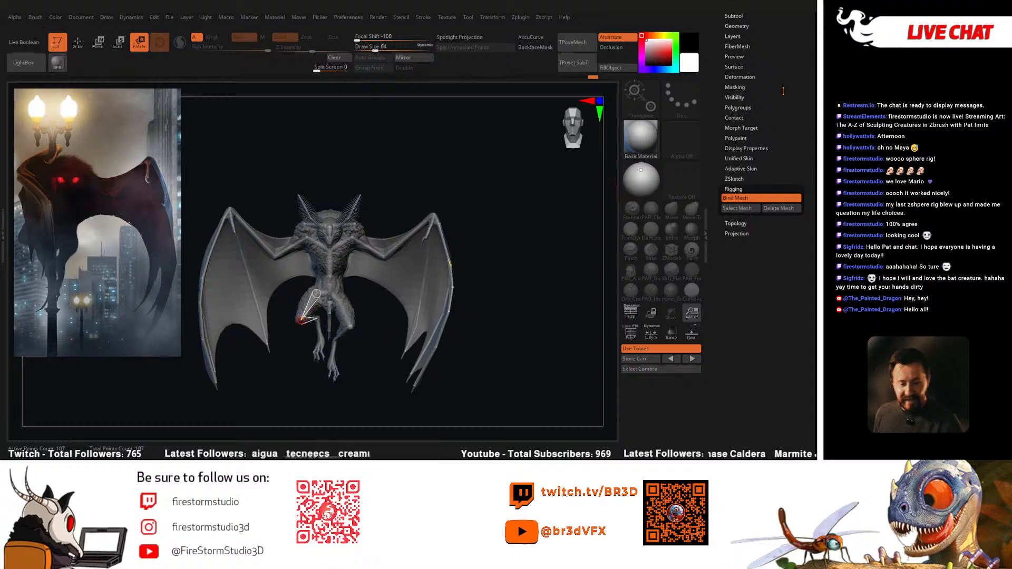
# Step: Save the project with the current wing and leg pose
pyautogui.moveTo(782, 92); pyautogui.dragTo(781, 170)
pyautogui.hotkey('ctrl', 's')
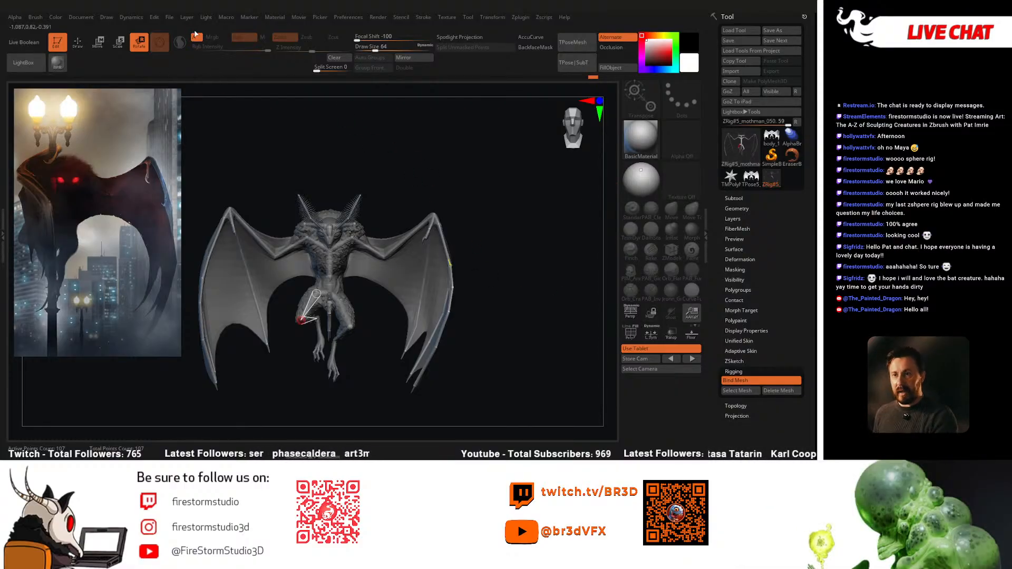
pyautogui.click(169, 17)
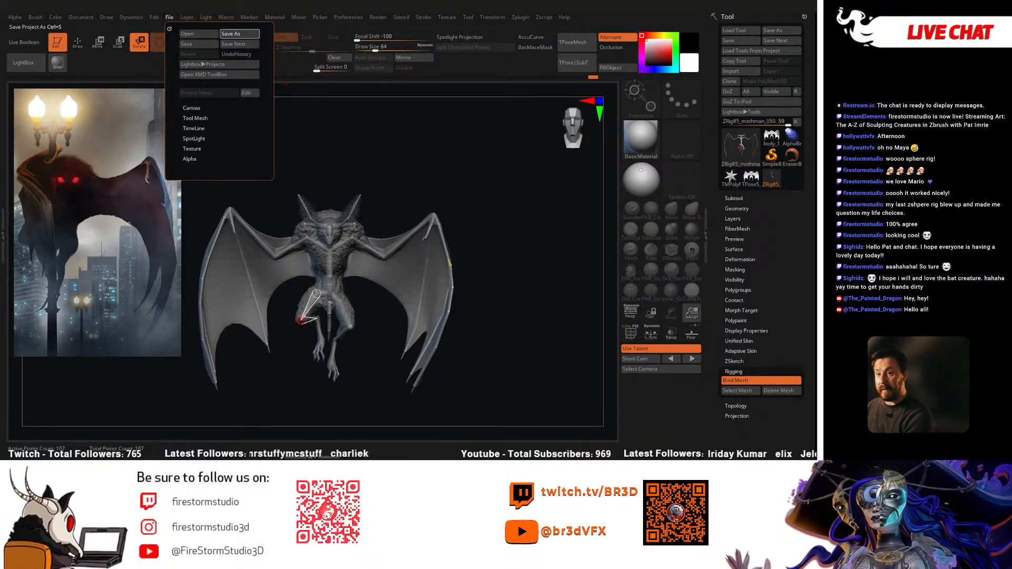
pyautogui.click(239, 33)
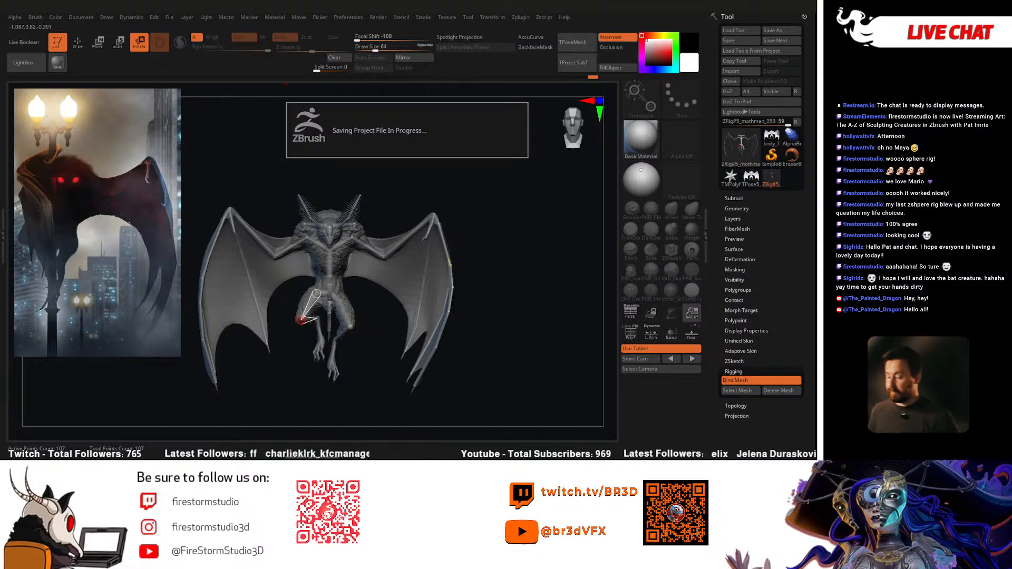
pyautogui.moveTo(519, 264); pyautogui.dragTo(419, 391)
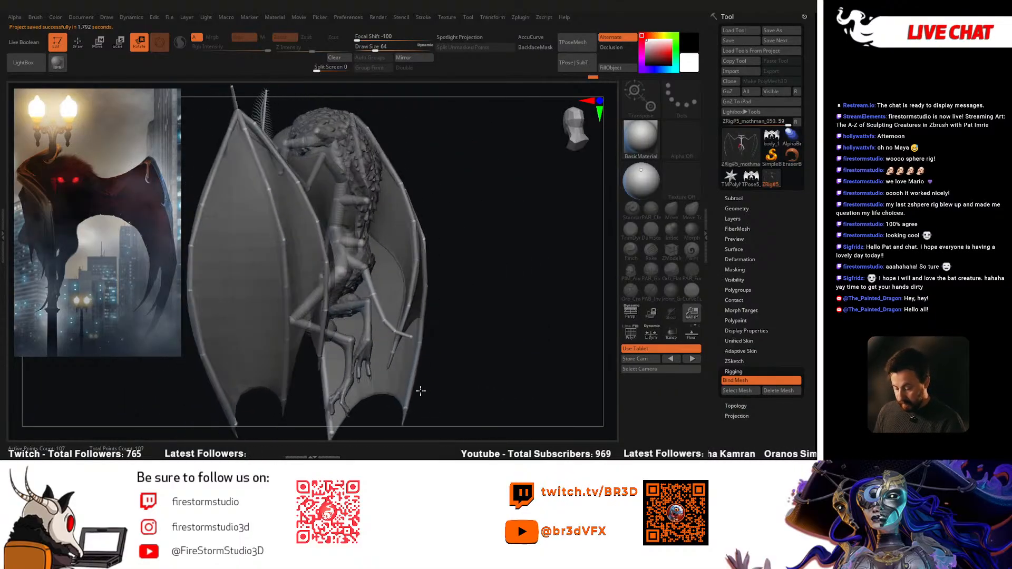
# Step: Rotate the rig's tail bones to bend the tail behind the creature and adjust the creature's left leg at the knee
pyautogui.moveTo(425, 282); pyautogui.dragTo(443, 270)
pyautogui.moveTo(366, 269); pyautogui.dragTo(365, 270)
pyautogui.moveTo(472, 255); pyautogui.dragTo(452, 263)
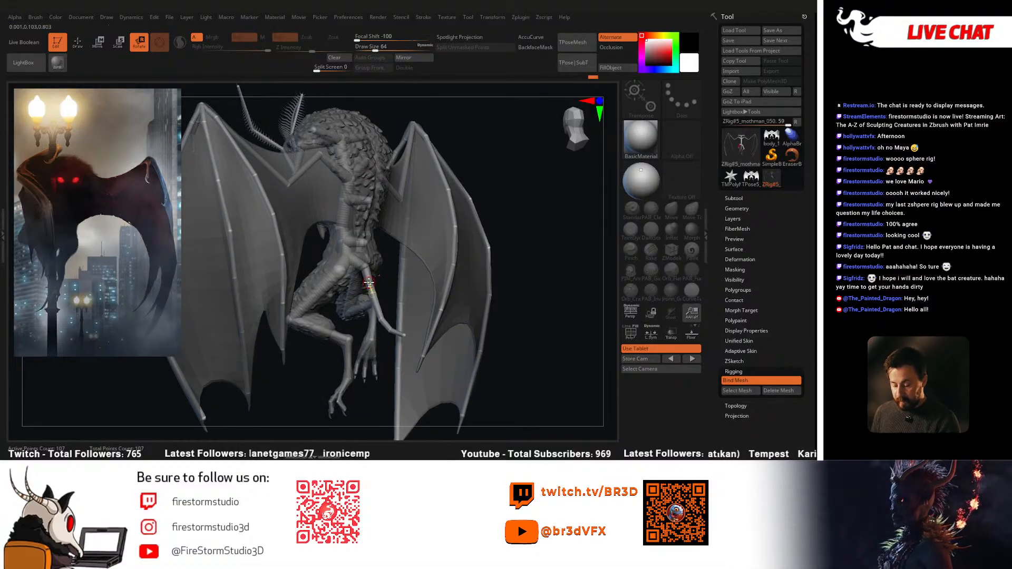
pyautogui.moveTo(371, 311); pyautogui.dragTo(369, 331)
pyautogui.moveTo(516, 311)
pyautogui.mouseDown()
pyautogui.moveTo(550, 307)
pyautogui.moveTo(527, 314)
pyautogui.mouseUp()
pyautogui.moveTo(371, 310); pyautogui.dragTo(361, 312)
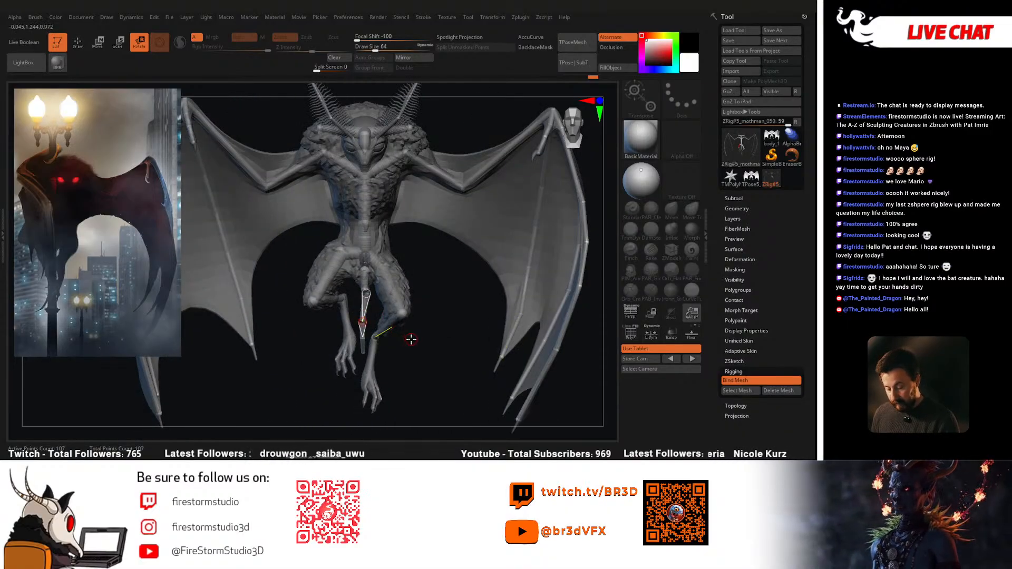
pyautogui.moveTo(397, 348); pyautogui.dragTo(392, 371)
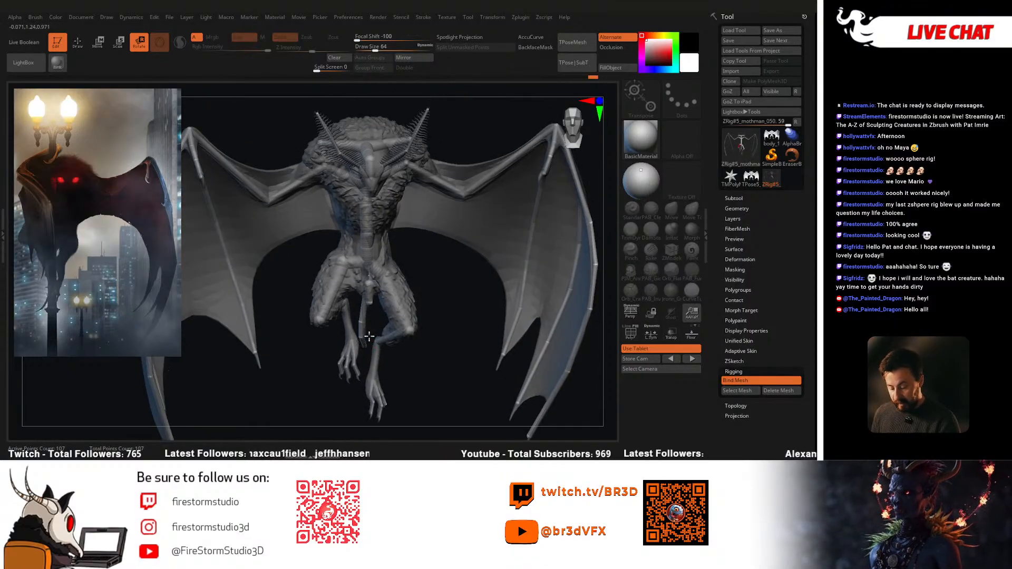
pyautogui.moveTo(389, 331); pyautogui.dragTo(424, 341)
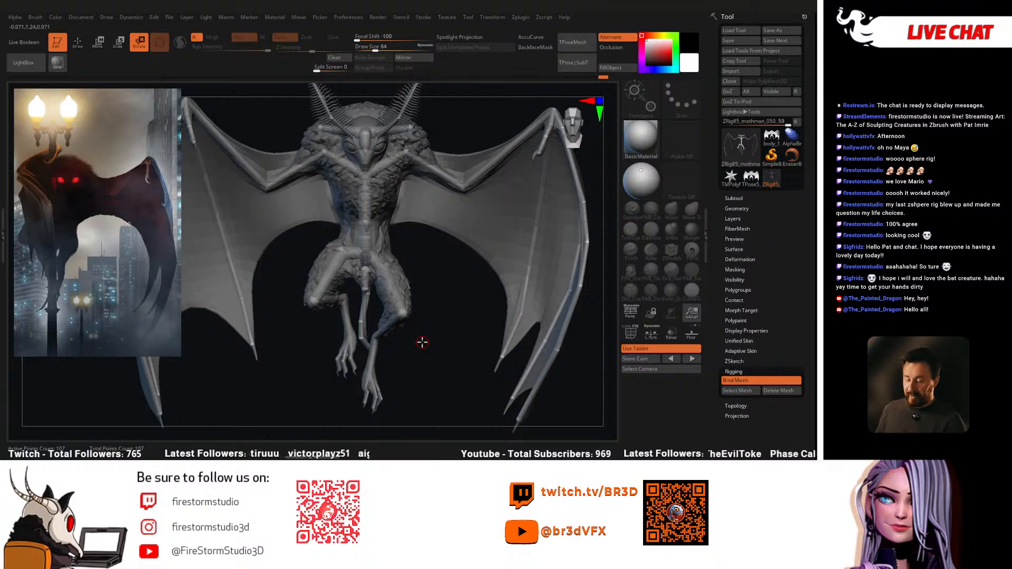
pyautogui.moveTo(423, 283); pyautogui.dragTo(401, 306)
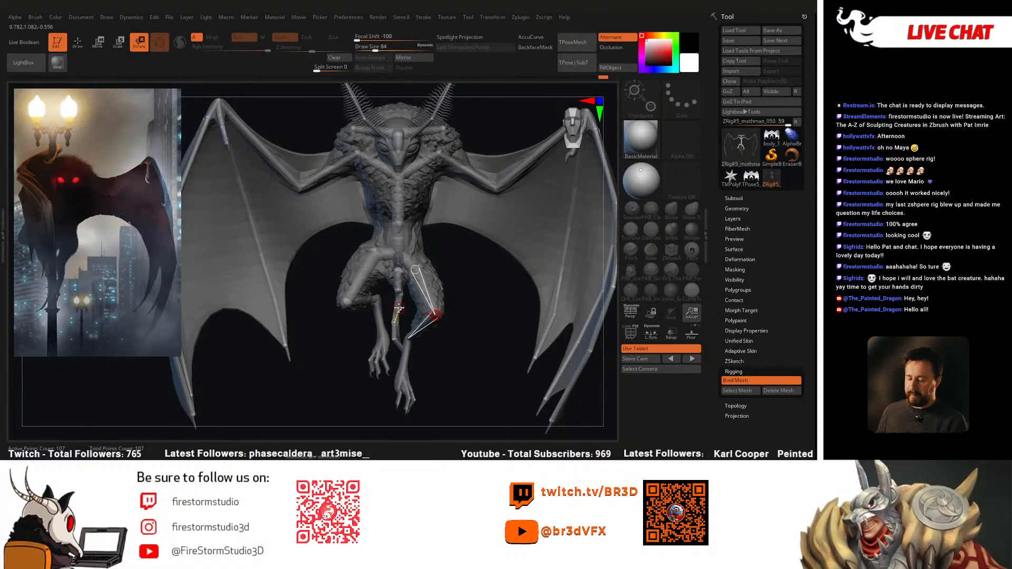
# Step: Rotate the spine bone at the chest to tilt the upper body and wings slightly to one side
pyautogui.moveTo(461, 295); pyautogui.dragTo(395, 233)
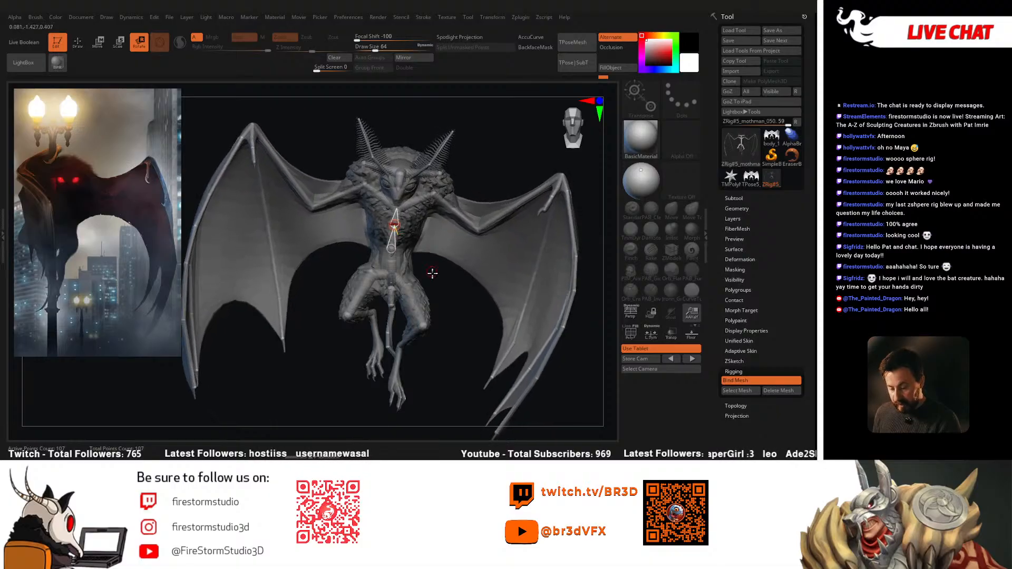
pyautogui.hotkey('ctrl', 'z')
pyautogui.moveTo(435, 278); pyautogui.dragTo(339, 323)
pyautogui.hotkey('ctrl', 'z')
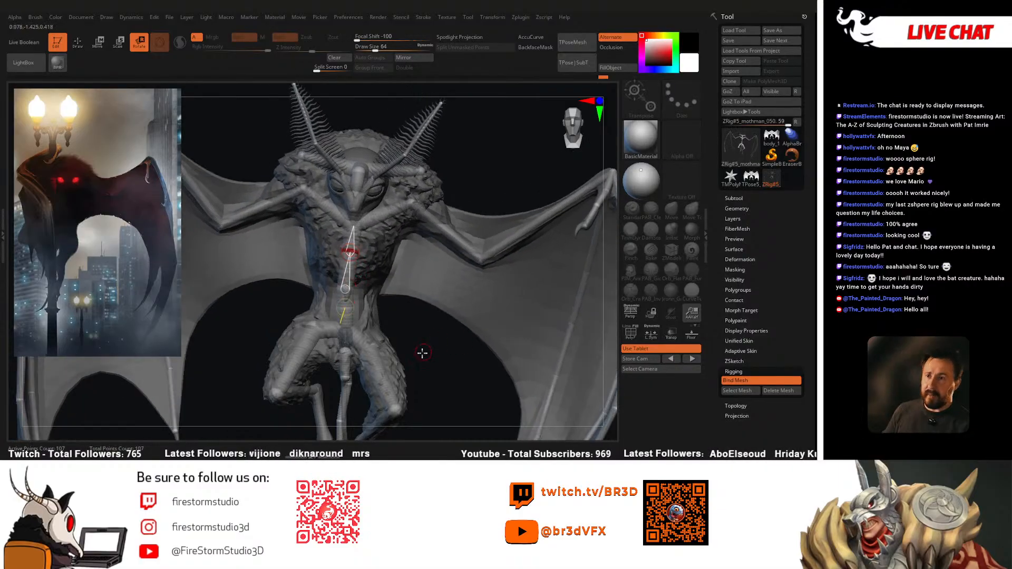
pyautogui.keyDown('alt'); pyautogui.moveTo(421, 341); pyautogui.dragTo(413, 312); pyautogui.keyUp('alt')
pyautogui.moveTo(417, 241); pyautogui.dragTo(527, 155)
pyautogui.keyDown('alt'); pyautogui.moveTo(411, 319); pyautogui.dragTo(397, 296); pyautogui.keyUp('alt')
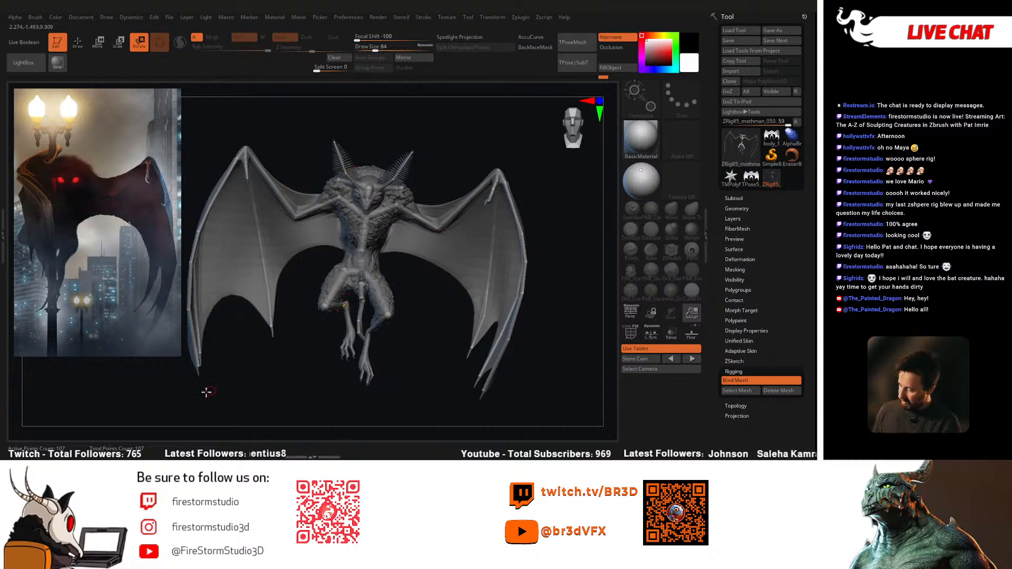
# Step: Move the Spotlight reference image over the creature, enlarge it, and lower its opacity so the model shows through
pyautogui.hotkey('shift', 'z')
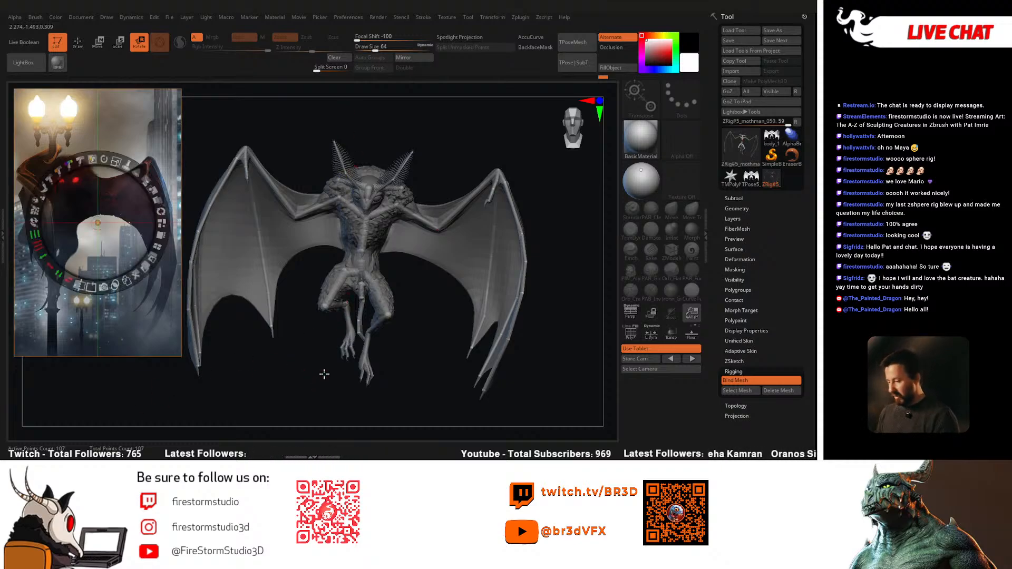
pyautogui.moveTo(136, 326); pyautogui.dragTo(395, 350)
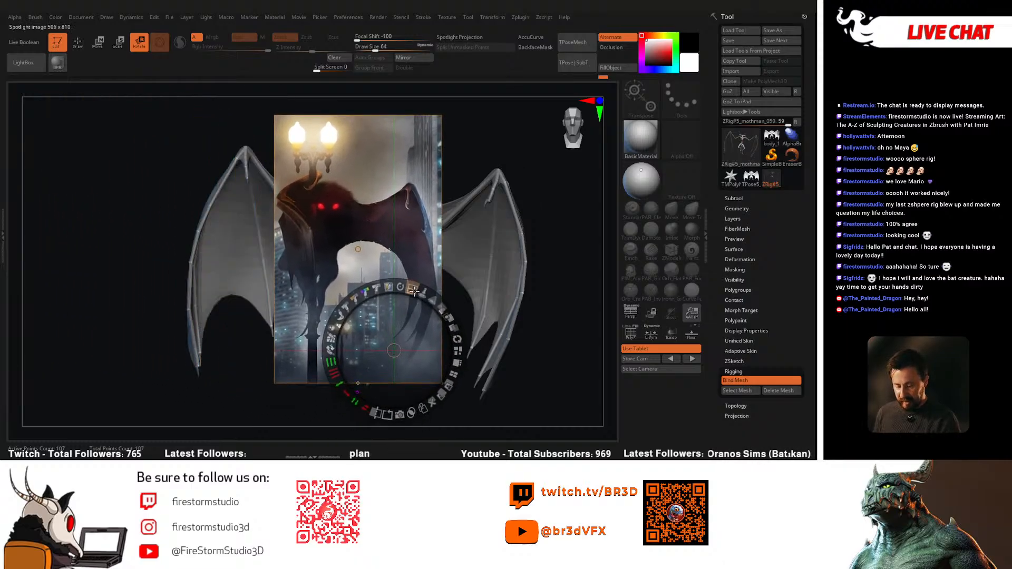
pyautogui.moveTo(415, 291); pyautogui.dragTo(445, 312)
pyautogui.moveTo(396, 347); pyautogui.dragTo(432, 388)
pyautogui.moveTo(483, 326); pyautogui.dragTo(421, 325)
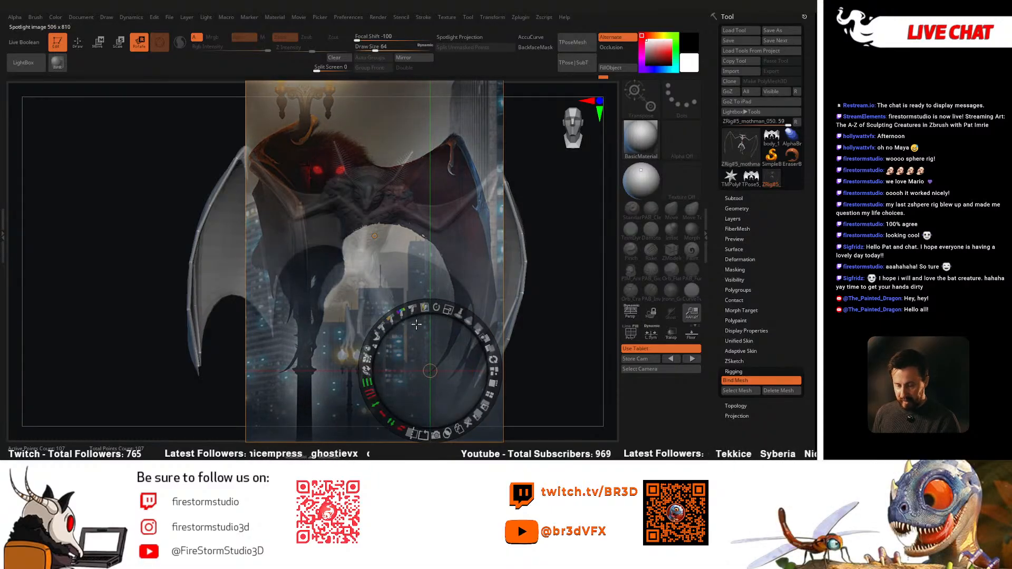
# Step: Line the creature up behind the semi-transparent reference image and compare its pose and wing silhouette with it
pyautogui.press('z')
pyautogui.keyDown('alt'); pyautogui.moveTo(387, 289); pyautogui.dragTo(334, 321, button='right'); pyautogui.keyUp('alt')
pyautogui.press('space')
pyautogui.moveTo(338, 311); pyautogui.dragTo(346, 310)
pyautogui.moveTo(346, 288)
pyautogui.keyDown('alt'); pyautogui.mouseDown(button='right')
pyautogui.moveTo(353, 297)
pyautogui.moveTo(365, 241)
pyautogui.mouseUp(button='right'); pyautogui.keyUp('alt')
pyautogui.press('space')
pyautogui.press('space')
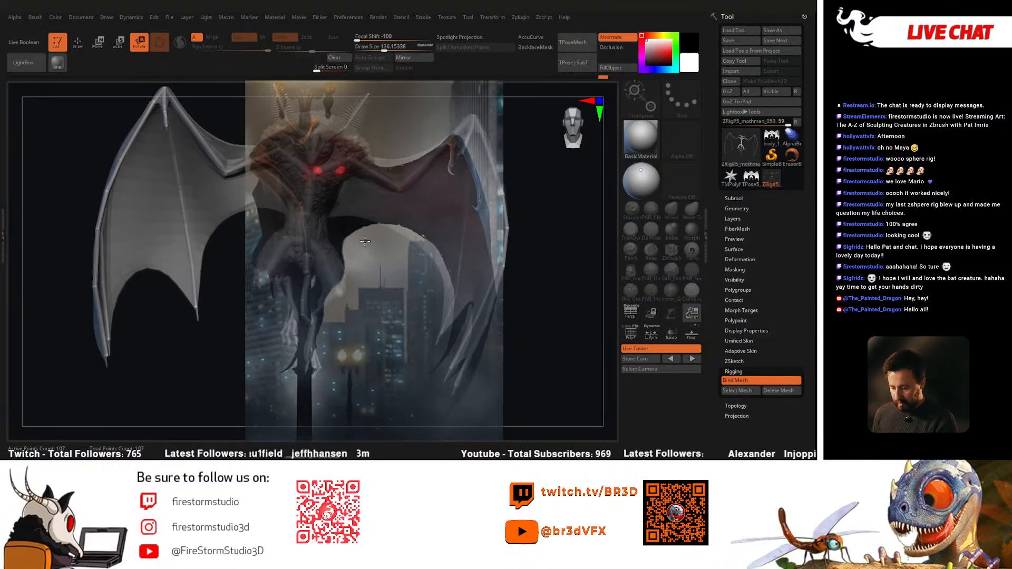
pyautogui.keyDown('ctrl'); pyautogui.moveTo(383, 285); pyautogui.dragTo(382, 254, button='right'); pyautogui.keyUp('ctrl')
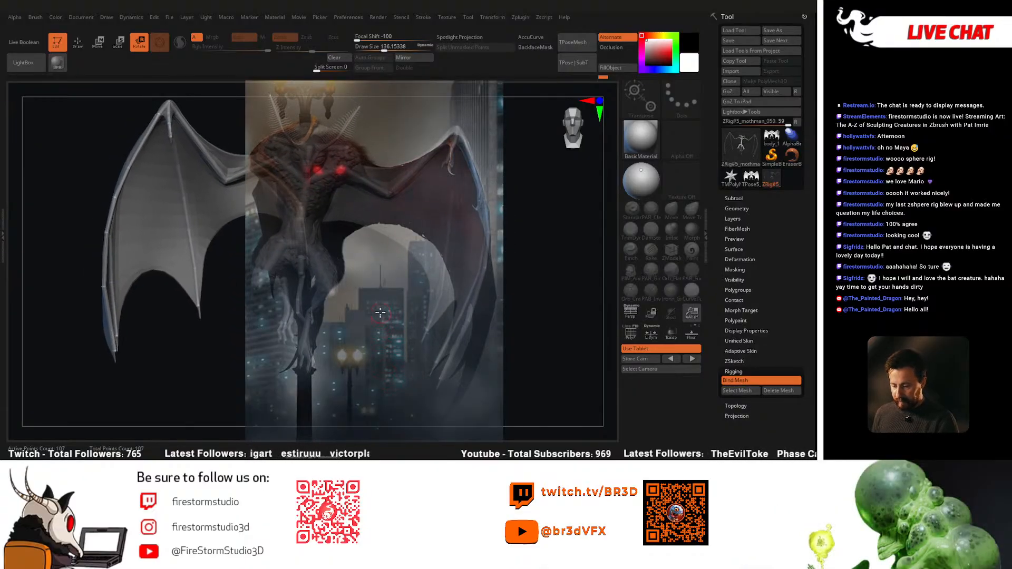
pyautogui.keyDown('ctrl'); pyautogui.moveTo(362, 271); pyautogui.dragTo(377, 284, button='right'); pyautogui.keyUp('ctrl')
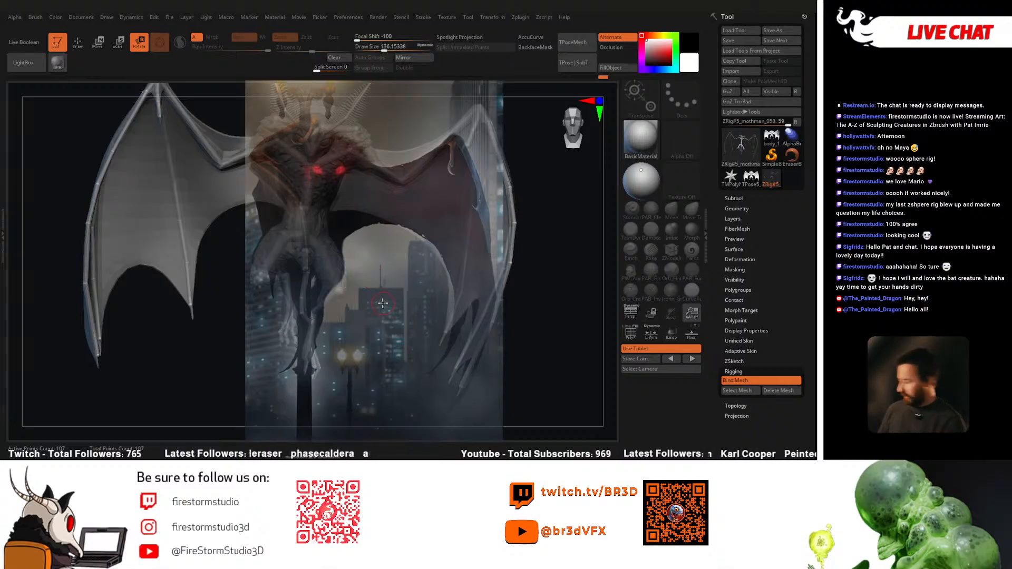
# Step: Hide the reference overlay and rotate the chest bones forward to hunch the creature's upper body
pyautogui.hotkey('shift', 'z')
pyautogui.moveTo(399, 286)
pyautogui.mouseDown()
pyautogui.moveTo(386, 289)
pyautogui.moveTo(397, 267)
pyautogui.moveTo(429, 264)
pyautogui.moveTo(328, 203)
pyautogui.moveTo(339, 221)
pyautogui.moveTo(455, 213)
pyautogui.moveTo(322, 258)
pyautogui.moveTo(328, 245)
pyautogui.moveTo(323, 261)
pyautogui.moveTo(415, 283)
pyautogui.mouseUp()
pyautogui.moveTo(321, 266); pyautogui.dragTo(302, 325)
pyautogui.moveTo(406, 295); pyautogui.dragTo(417, 337)
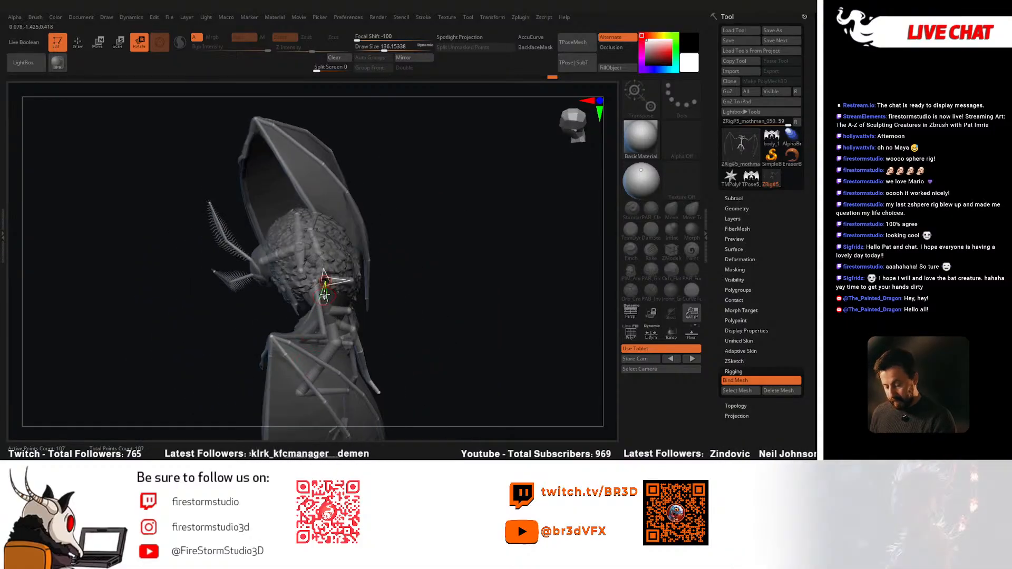
pyautogui.moveTo(326, 276); pyautogui.dragTo(300, 253)
pyautogui.moveTo(406, 300); pyautogui.dragTo(410, 274)
pyautogui.moveTo(327, 271); pyautogui.dragTo(327, 307)
pyautogui.moveTo(395, 316); pyautogui.dragTo(447, 321)
pyautogui.hotkey('ctrl', 'z')
pyautogui.hotkey('ctrl', 'z')
pyautogui.hotkey('ctrl', 'z')
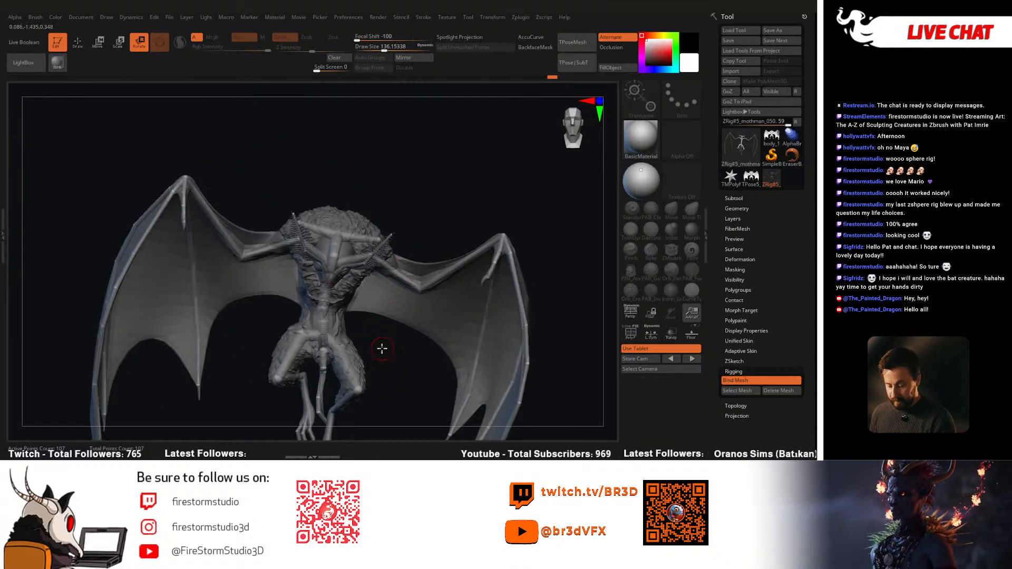
pyautogui.hotkey('ctrl', 'shift', 'z')
pyautogui.moveTo(393, 322); pyautogui.dragTo(437, 318)
# Step: Rotate the head bone to lift the face forward and tilt the head slightly
pyautogui.moveTo(400, 211); pyautogui.dragTo(340, 254)
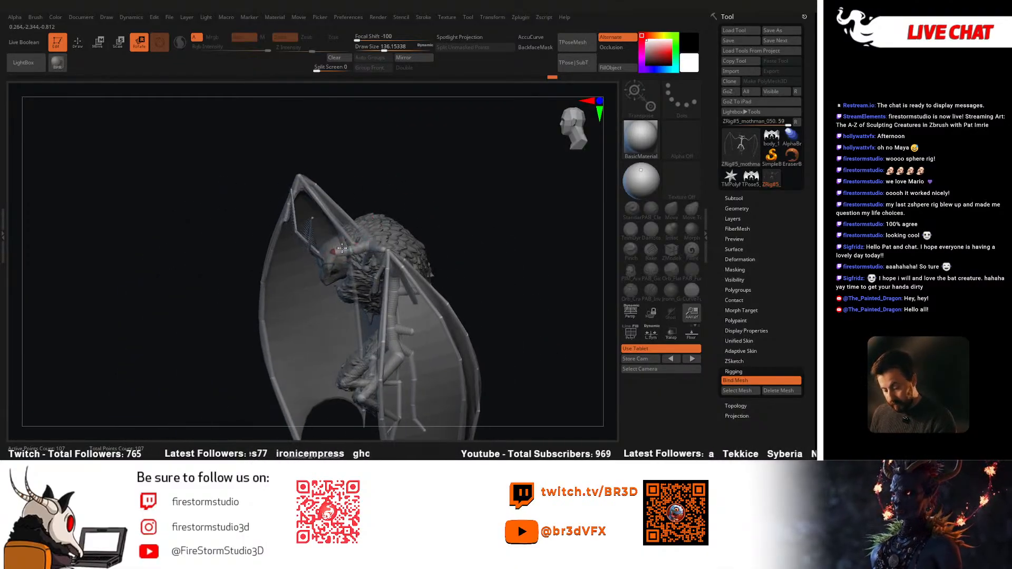
pyautogui.moveTo(396, 205); pyautogui.dragTo(454, 212)
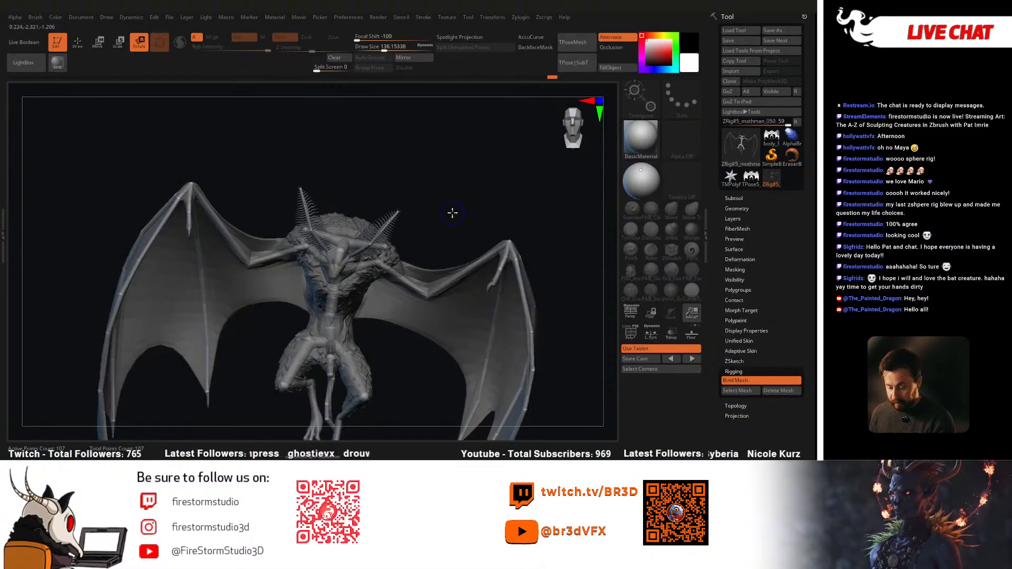
pyautogui.moveTo(348, 252)
pyautogui.mouseDown()
pyautogui.moveTo(345, 231)
pyautogui.moveTo(351, 242)
pyautogui.mouseUp()
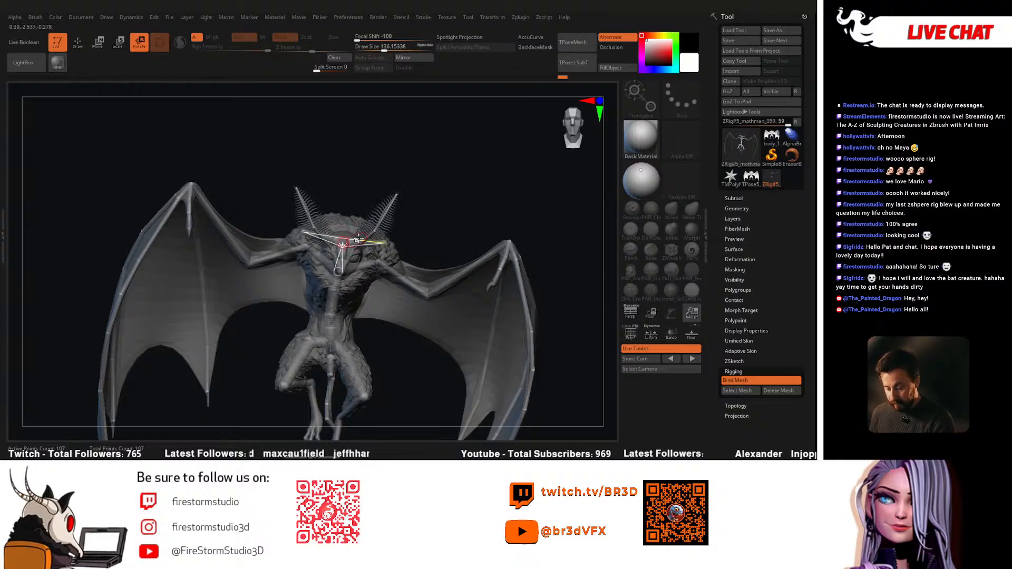
pyautogui.keyDown('alt'); pyautogui.moveTo(425, 229); pyautogui.dragTo(459, 228); pyautogui.keyUp('alt')
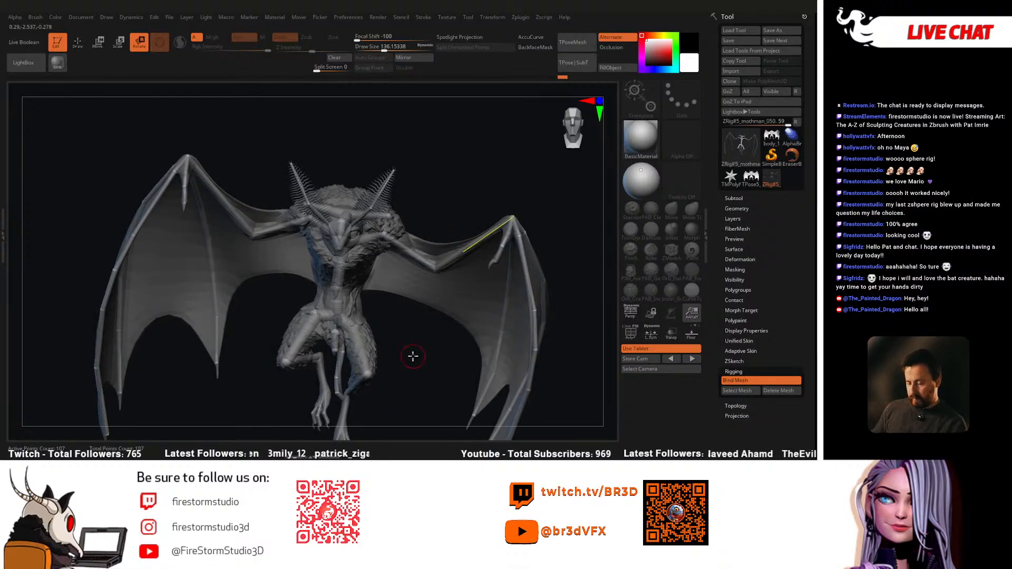
# Step: Rotate the forearm bone of the creature's left wing to raise the wing's wrist
pyautogui.moveTo(413, 357); pyautogui.dragTo(419, 356)
pyautogui.moveTo(461, 256); pyautogui.dragTo(477, 225)
pyautogui.moveTo(510, 188); pyautogui.dragTo(521, 181)
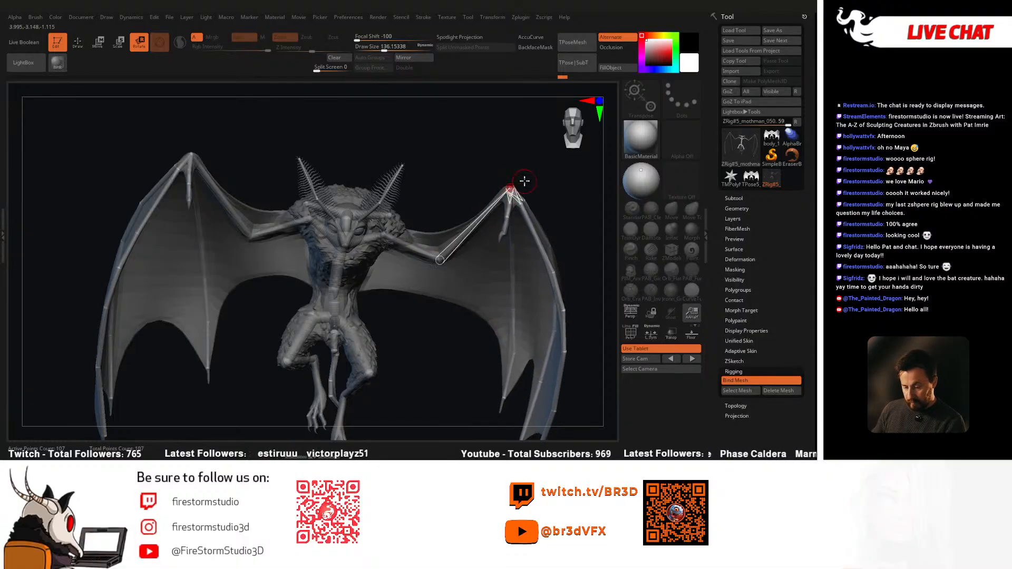
# Step: Adjust the sweep of the creature's left wing by rotating its shoulder joint from above
pyautogui.moveTo(460, 319); pyautogui.dragTo(237, 342)
pyautogui.moveTo(510, 236); pyautogui.dragTo(330, 288)
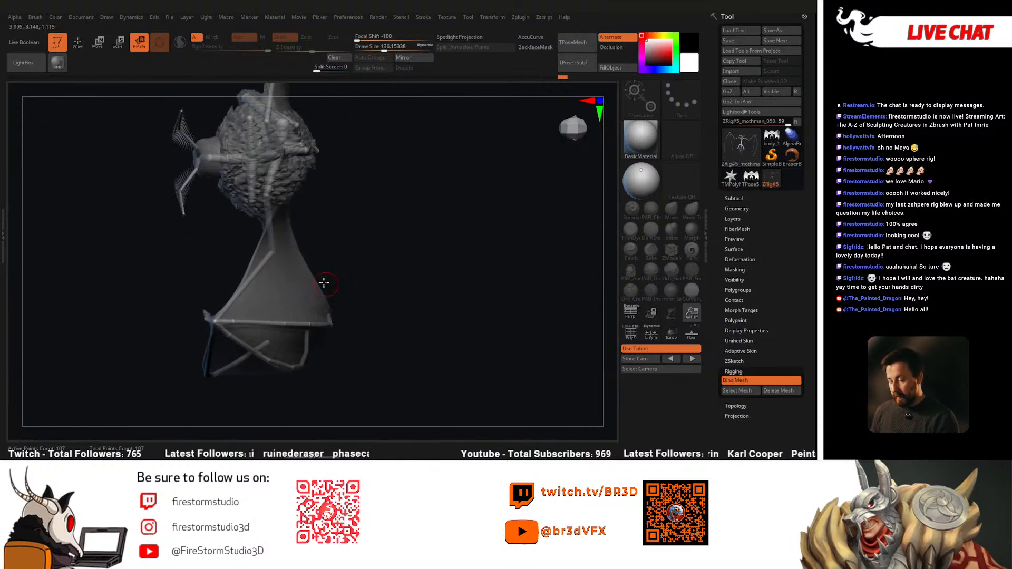
pyautogui.moveTo(273, 226); pyautogui.dragTo(280, 228)
pyautogui.hotkey('ctrl', 'z')
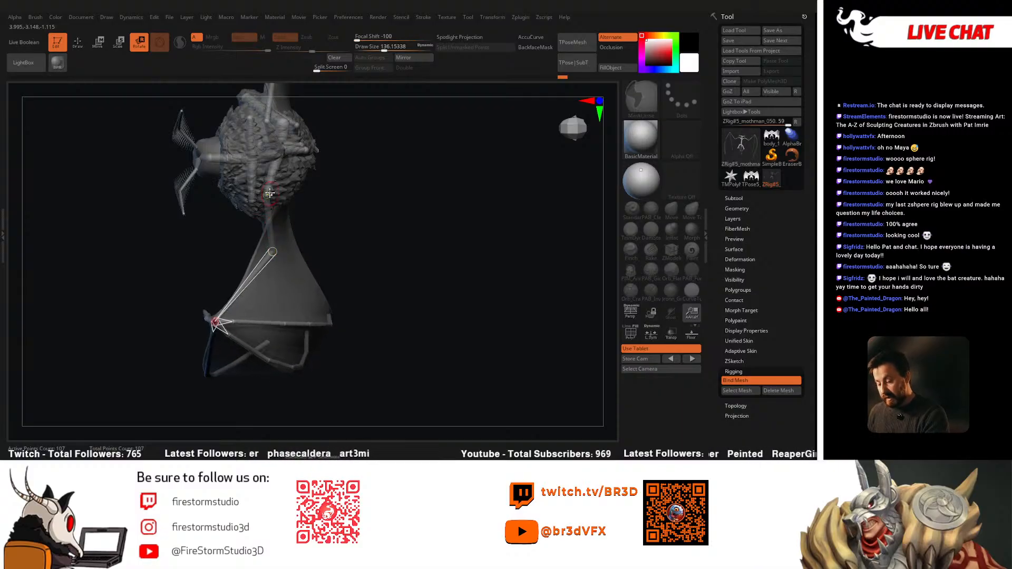
pyautogui.moveTo(270, 182); pyautogui.dragTo(273, 174)
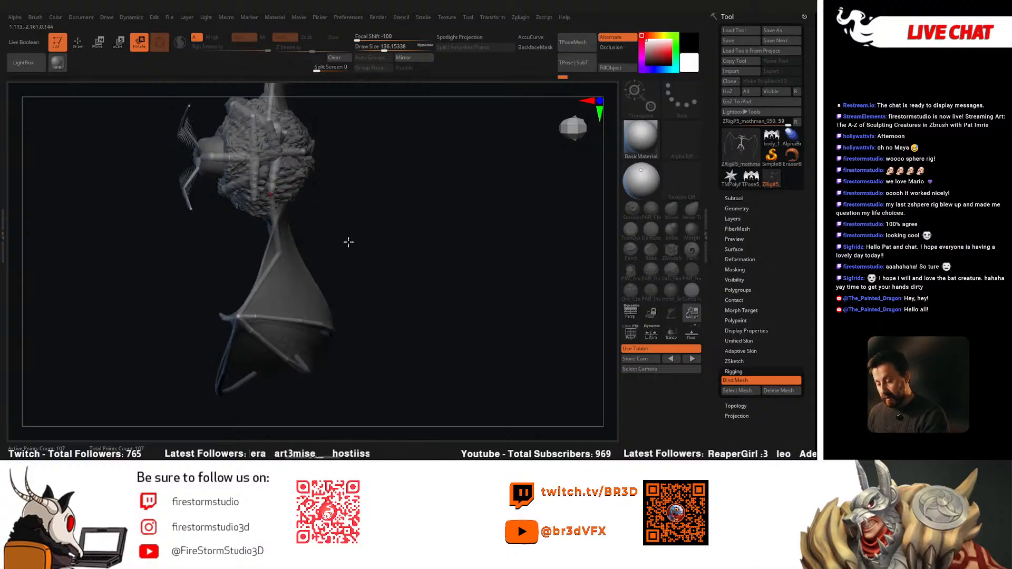
pyautogui.moveTo(348, 244); pyautogui.dragTo(364, 151)
pyautogui.keyDown('shift'); pyautogui.moveTo(437, 204); pyautogui.dragTo(471, 199); pyautogui.keyUp('shift')
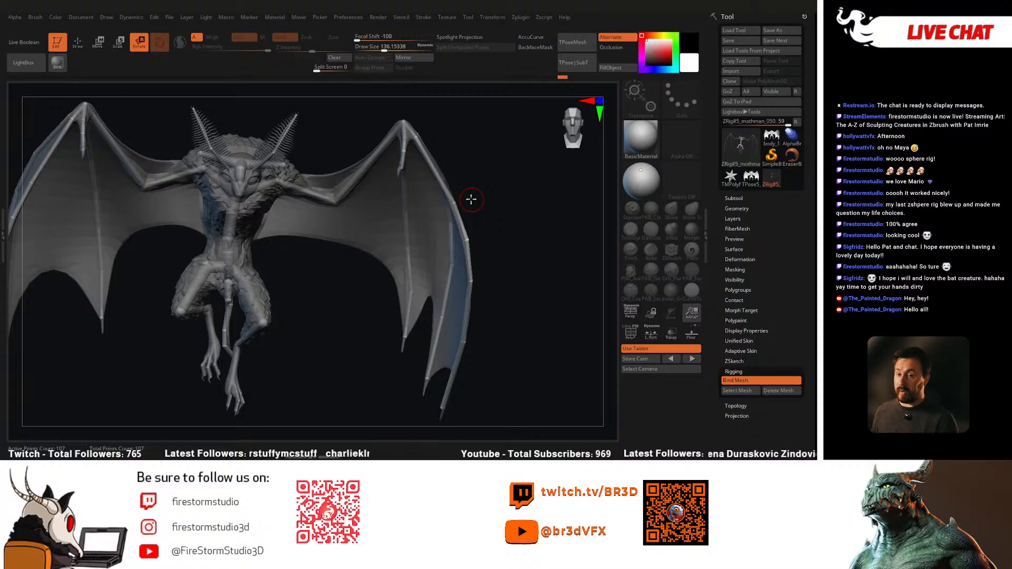
# Step: Scale the creature's head up slightly at its rig joint
pyautogui.moveTo(505, 248); pyautogui.dragTo(517, 262)
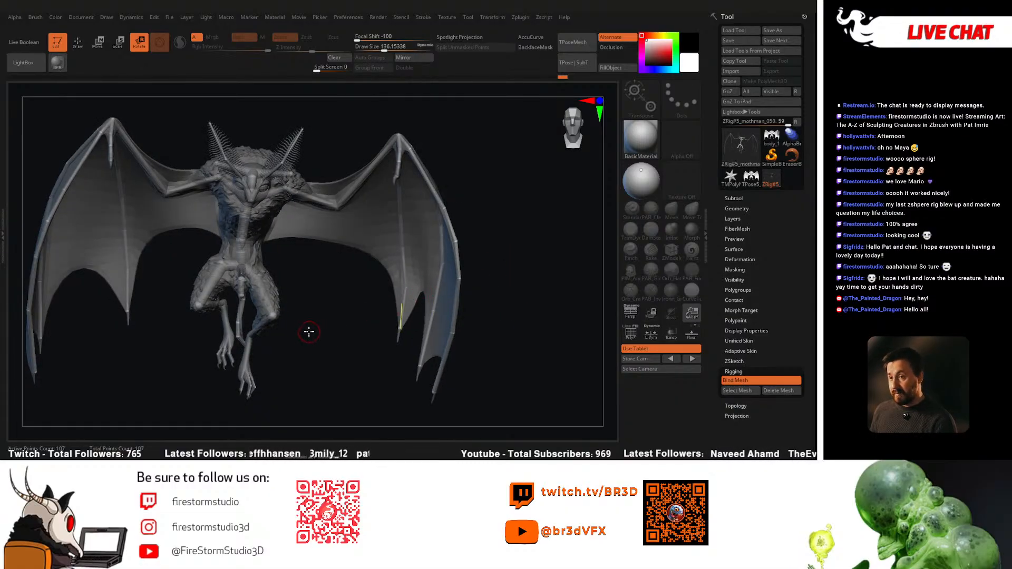
pyautogui.moveTo(312, 330); pyautogui.dragTo(309, 280)
pyautogui.press('a')
pyautogui.press('a')
pyautogui.rightClick(378, 290)
pyautogui.press('w')
pyautogui.press('e')
pyautogui.moveTo(308, 280); pyautogui.dragTo(203, 262, button='right')
pyautogui.hotkey('shift', 'z')
pyautogui.rightClick(241, 252)
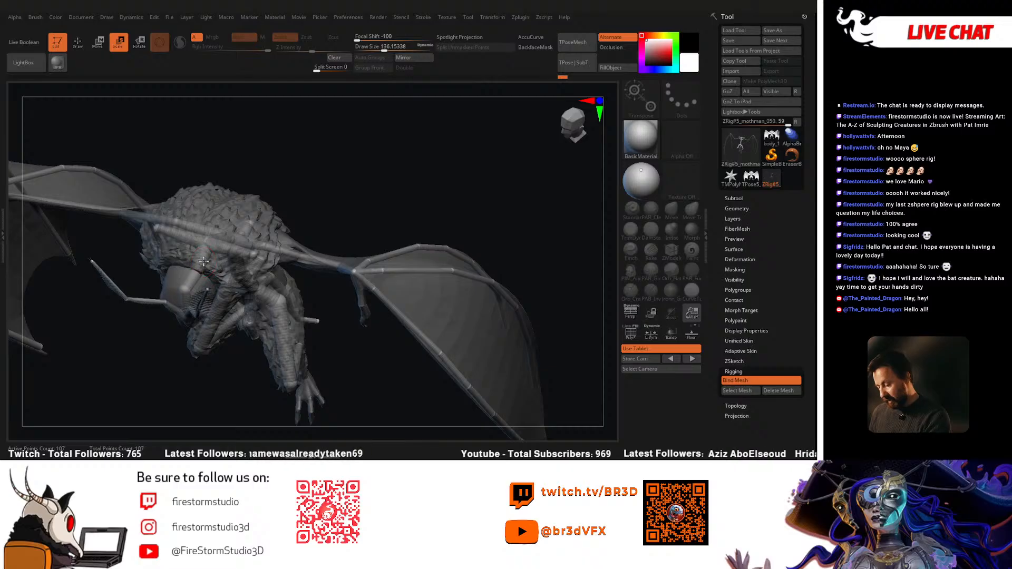
pyautogui.moveTo(188, 298)
pyautogui.keyDown('shift'); pyautogui.mouseDown(button='right')
pyautogui.moveTo(192, 281)
pyautogui.moveTo(190, 300)
pyautogui.moveTo(178, 287)
pyautogui.mouseUp(button='right'); pyautogui.keyUp('shift')
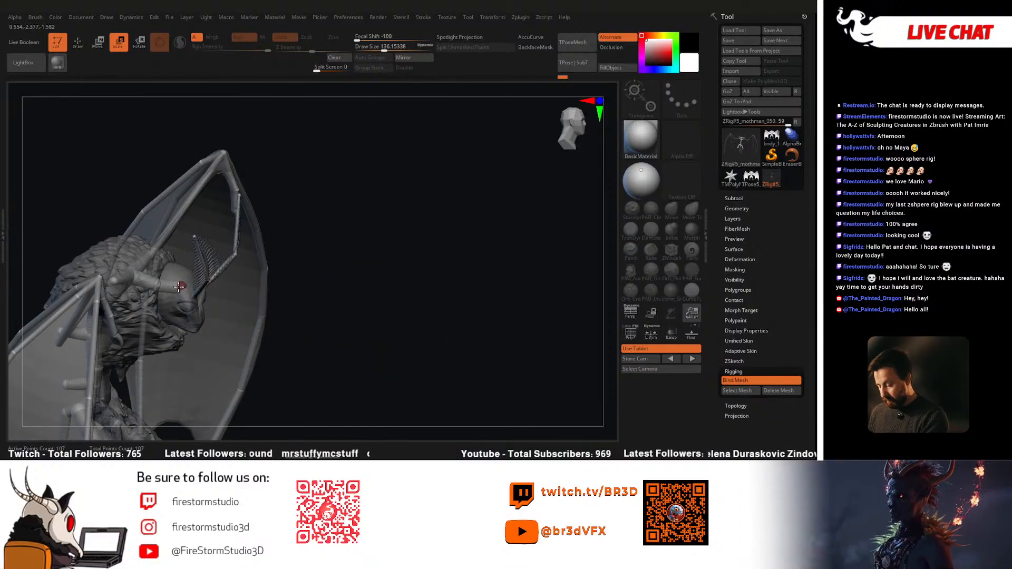
pyautogui.moveTo(321, 303); pyautogui.dragTo(442, 247, button='right')
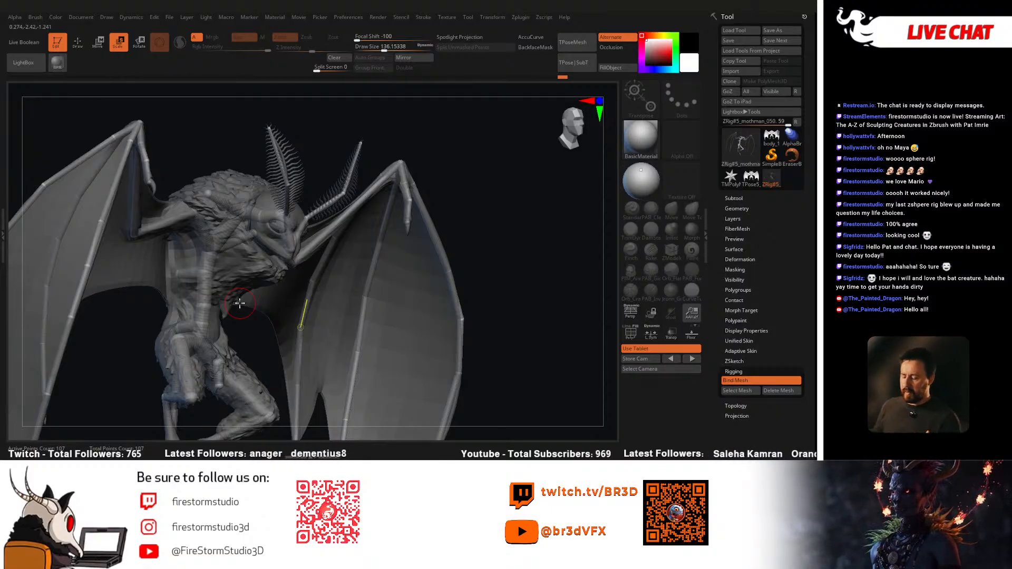
pyautogui.moveTo(492, 250); pyautogui.dragTo(439, 232, button='right')
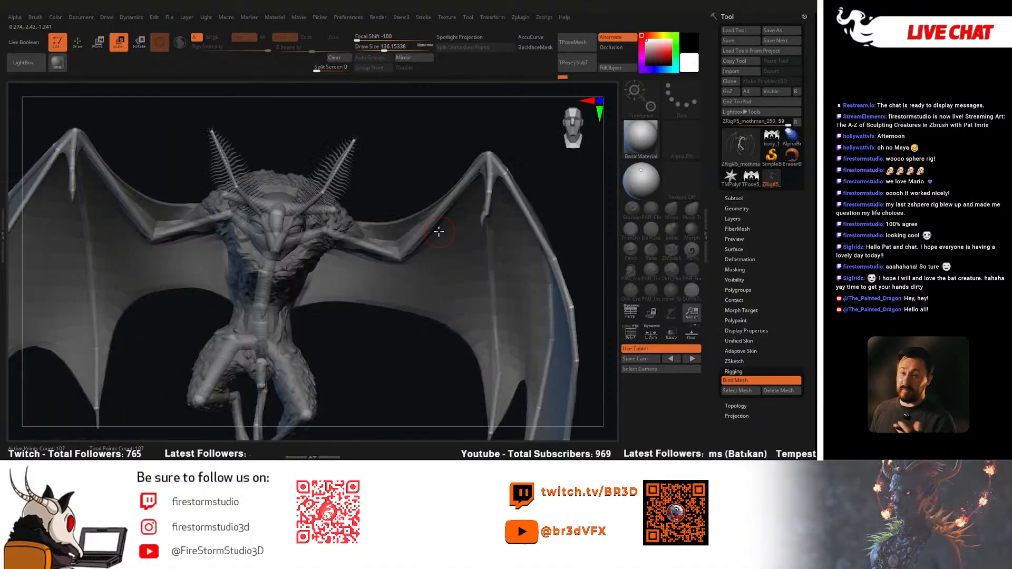
# Step: Overlay the reference image again and line up the creature with it to compare the adjusted pose
pyautogui.press('a')
pyautogui.keyDown('ctrl'); pyautogui.moveTo(359, 334); pyautogui.dragTo(354, 320, button='right'); pyautogui.keyUp('ctrl')
pyautogui.press('a')
pyautogui.moveTo(396, 350); pyautogui.dragTo(309, 300, button='right')
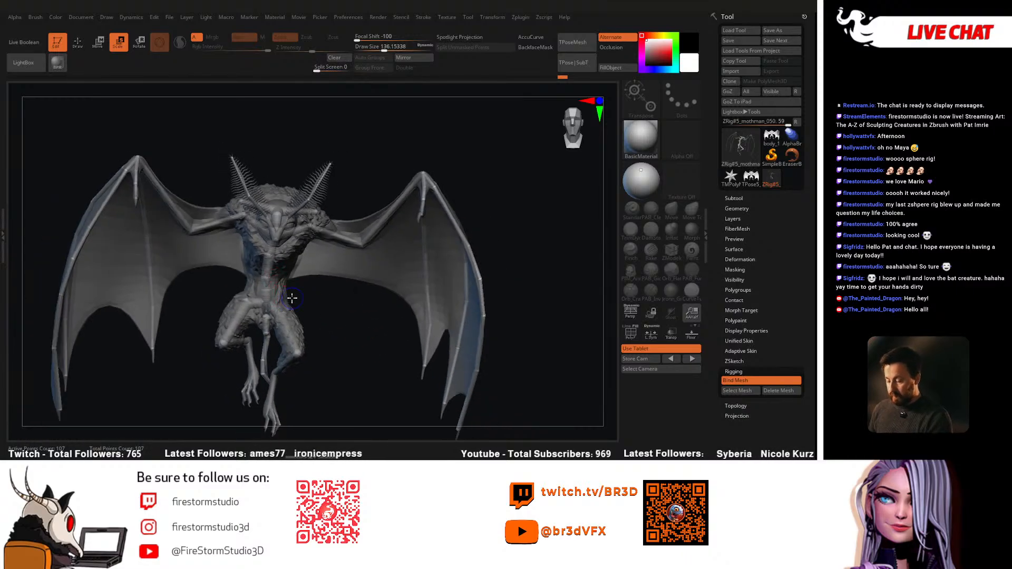
pyautogui.moveTo(204, 348); pyautogui.dragTo(432, 284, button='right')
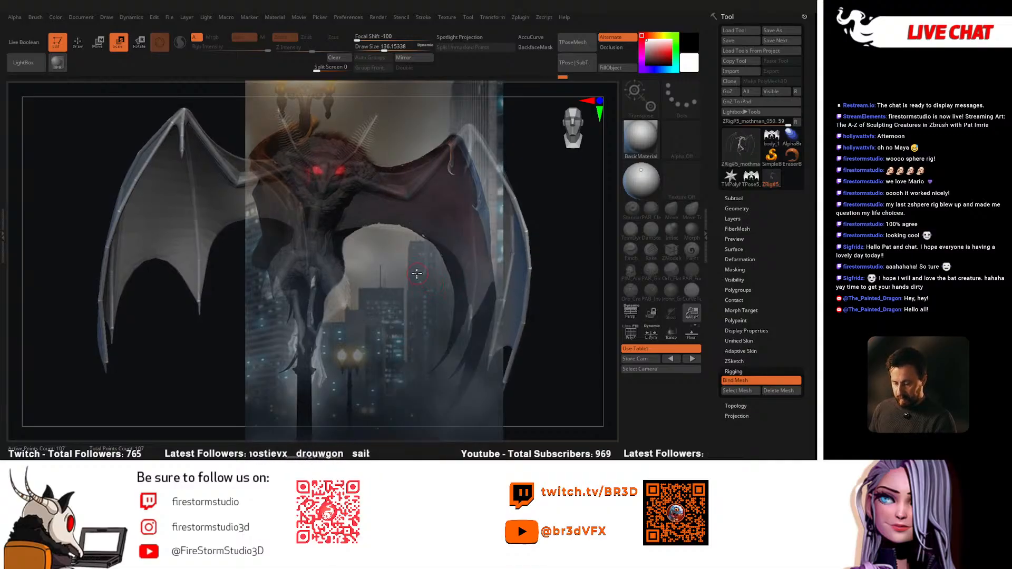
pyautogui.moveTo(423, 279); pyautogui.dragTo(407, 239, button='right')
pyautogui.rightClick(417, 255)
pyautogui.rightClick(362, 294)
pyautogui.keyDown('ctrl'); pyautogui.moveTo(364, 295); pyautogui.dragTo(380, 301, button='right'); pyautogui.keyUp('ctrl')
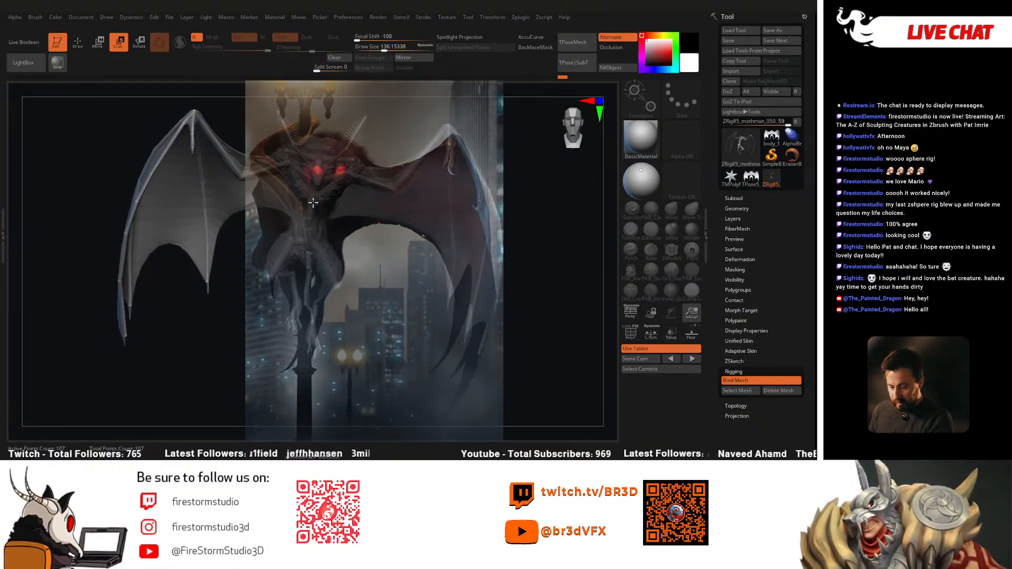
# Step: Rotate the chest bone to tilt the upper body and wings toward the pose in the reference overlay
pyautogui.press('r')
pyautogui.moveTo(314, 193); pyautogui.dragTo(312, 196)
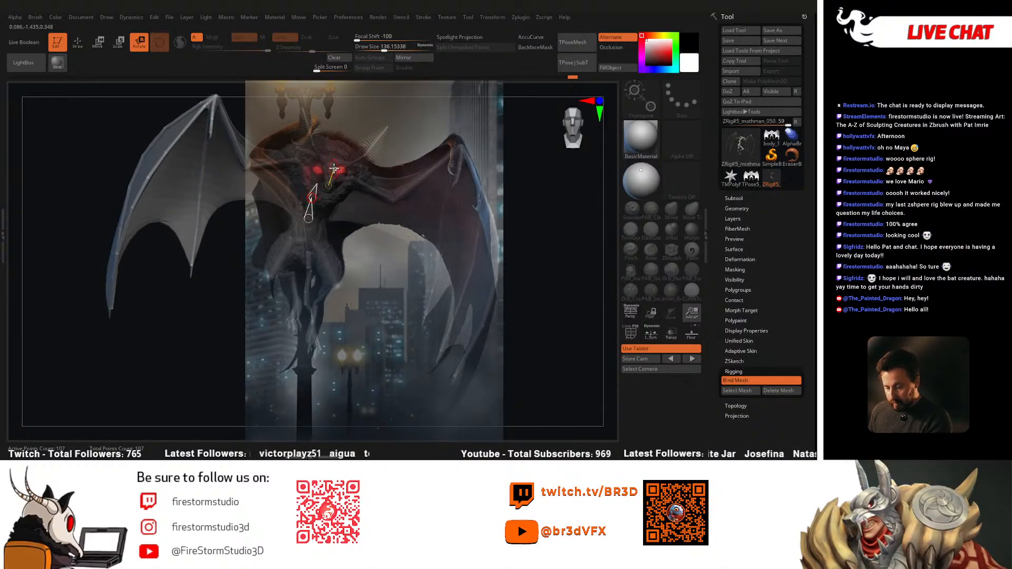
pyautogui.hotkey('ctrl', 'z')
pyautogui.moveTo(334, 166); pyautogui.dragTo(311, 197)
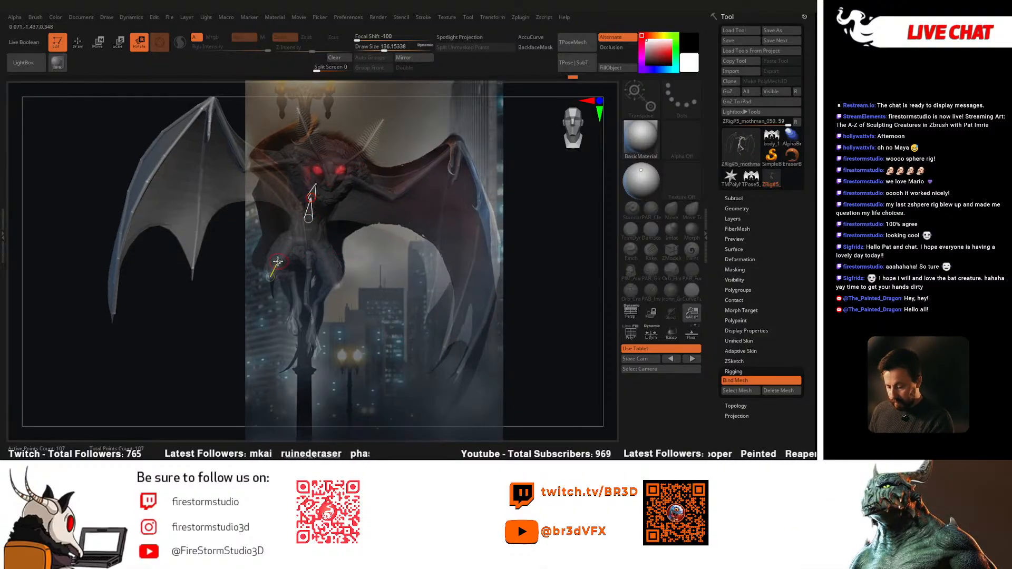
# Step: Rotate the creature's leg bones and the left wing's forearm and finger bones to follow the silhouette in the reference overlay
pyautogui.moveTo(272, 267); pyautogui.dragTo(297, 290)
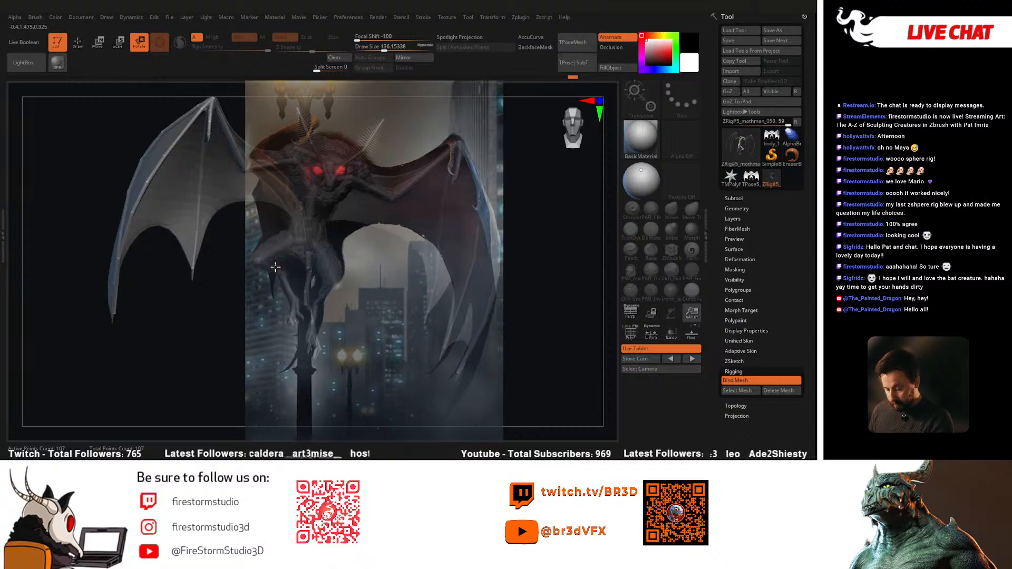
pyautogui.moveTo(326, 259); pyautogui.dragTo(347, 282)
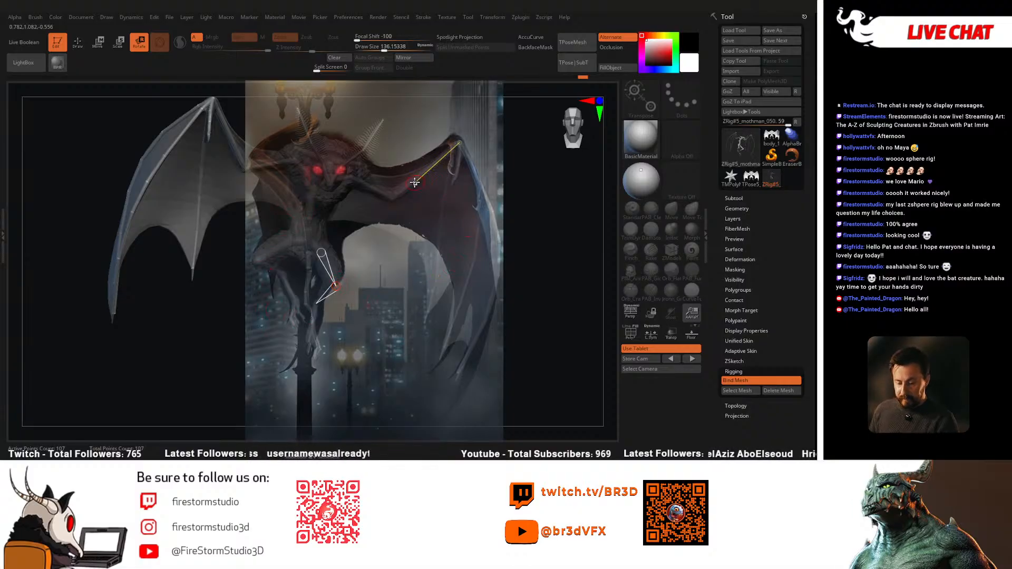
pyautogui.moveTo(384, 190); pyautogui.dragTo(410, 178)
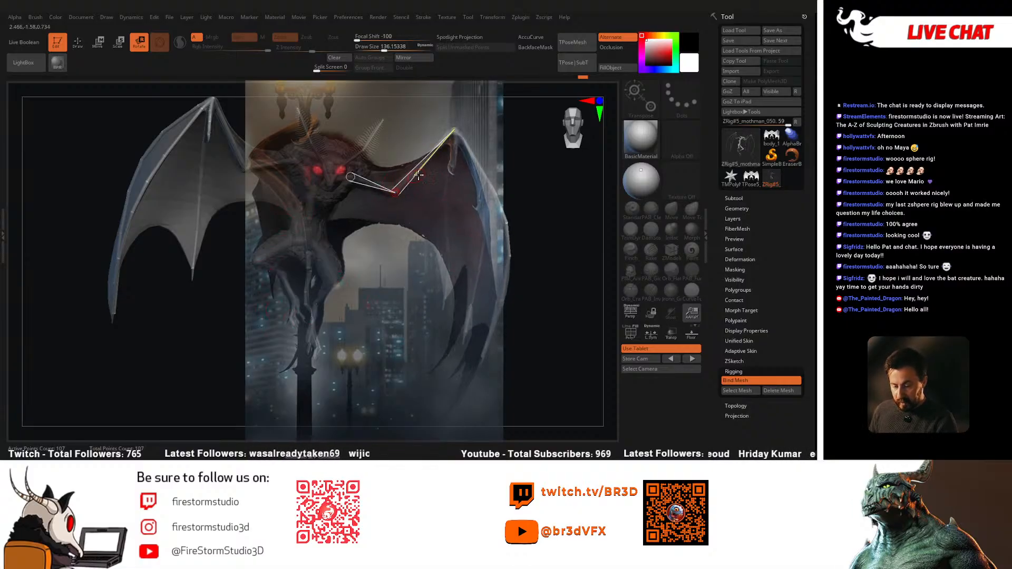
pyautogui.moveTo(491, 179); pyautogui.dragTo(484, 286)
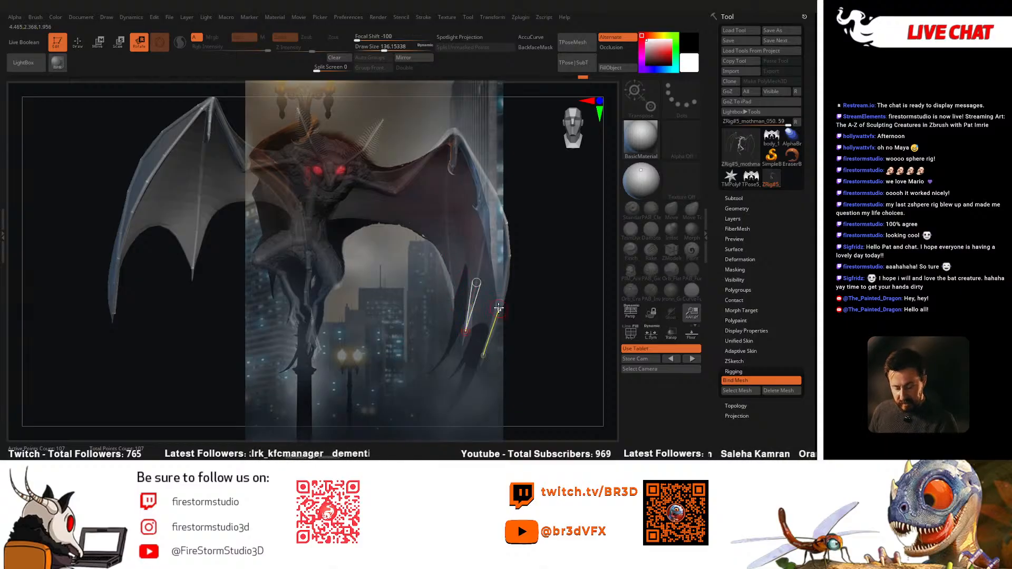
pyautogui.moveTo(509, 247); pyautogui.dragTo(499, 214)
pyautogui.moveTo(463, 141); pyautogui.dragTo(460, 142)
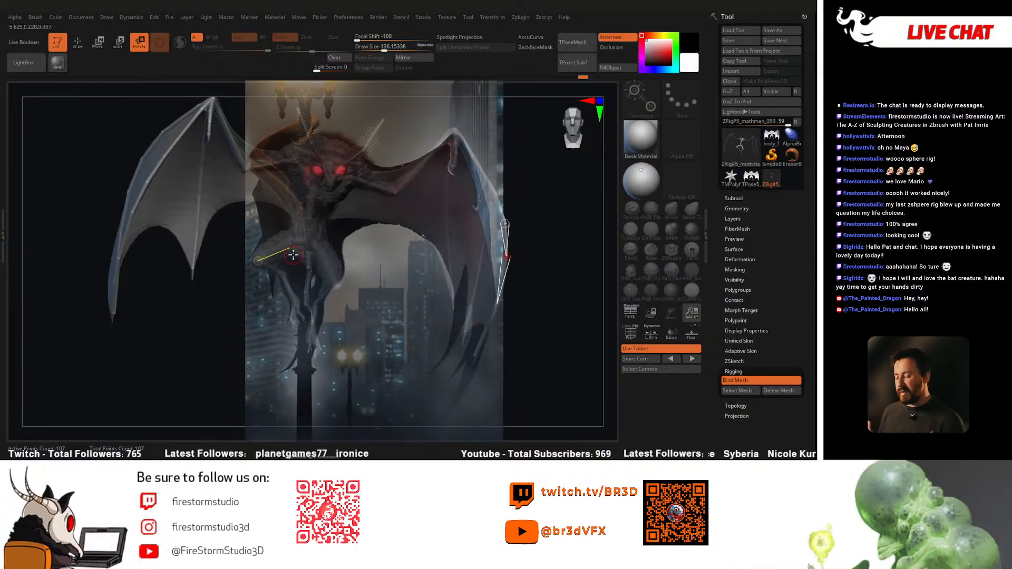
# Step: Hide the reference overlay and step back through the last pose edits, then restore the newest one to compare them
pyautogui.hotkey('shift', 'z')
pyautogui.moveTo(418, 317); pyautogui.dragTo(374, 220)
pyautogui.hotkey('ctrl', 'z')
pyautogui.hotkey('ctrl', 'z')
pyautogui.hotkey('ctrl', 'z')
pyautogui.hotkey('ctrl', 'z')
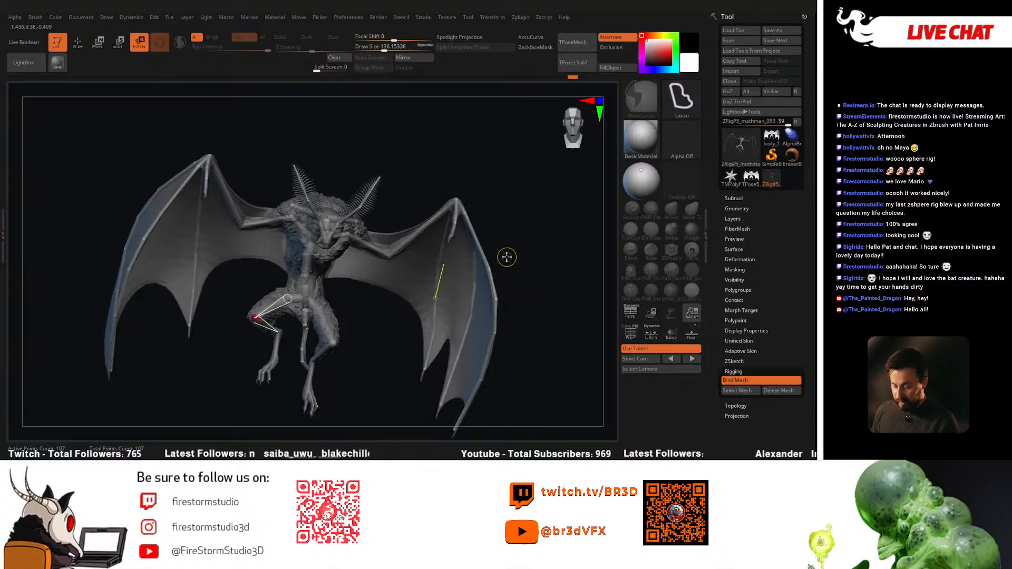
pyautogui.click(583, 79)
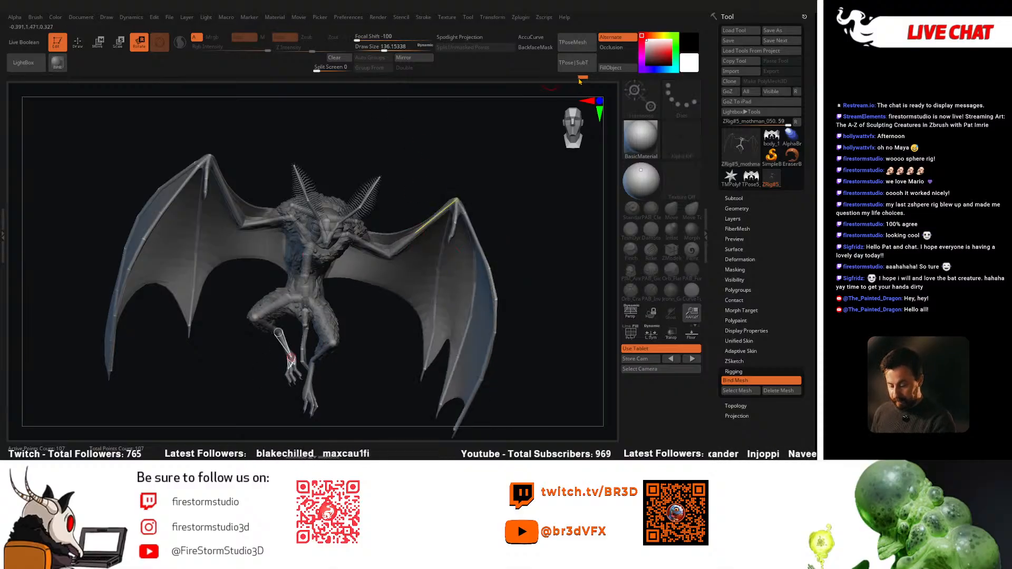
# Step: Examine the posed creature's body, legs and wings from the front and sides, toggling the adaptive skin preview
pyautogui.moveTo(365, 354); pyautogui.dragTo(271, 371)
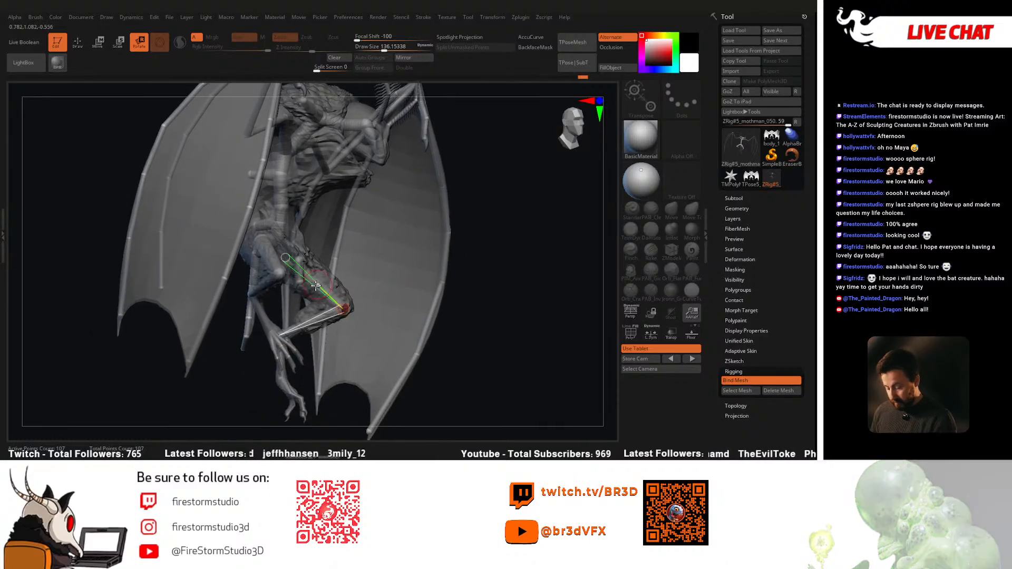
pyautogui.moveTo(249, 331); pyautogui.dragTo(323, 152)
pyautogui.moveTo(285, 251); pyautogui.dragTo(284, 242)
pyautogui.moveTo(357, 201); pyautogui.dragTo(310, 266)
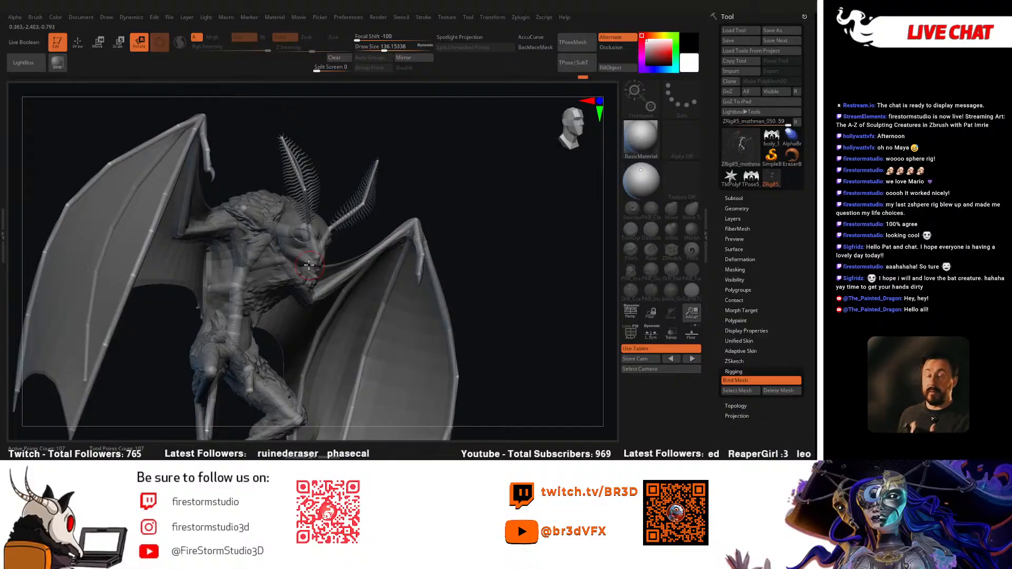
pyautogui.moveTo(478, 249); pyautogui.dragTo(424, 260)
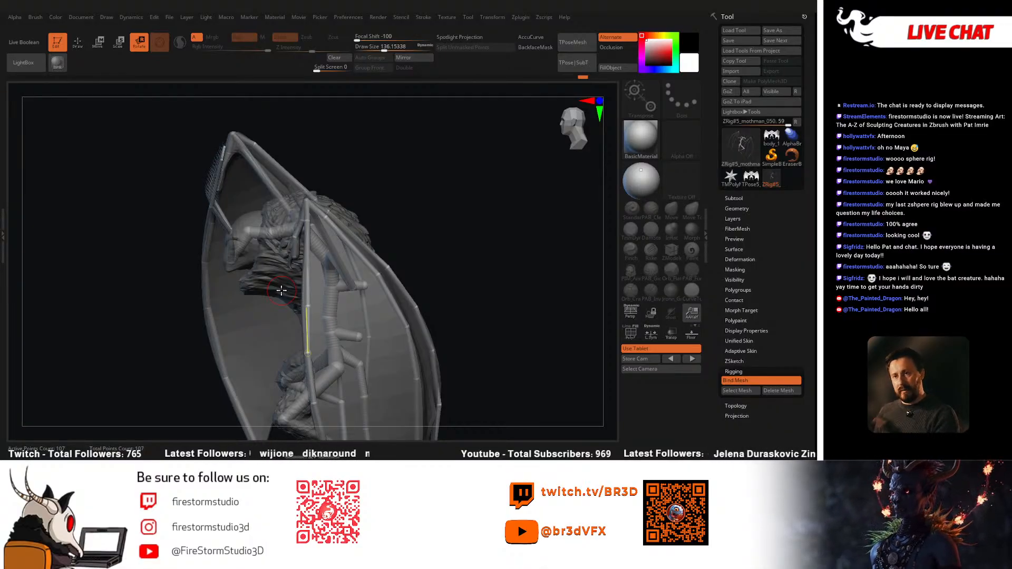
pyautogui.moveTo(389, 227); pyautogui.dragTo(361, 333)
pyautogui.press('a')
pyautogui.press('a')
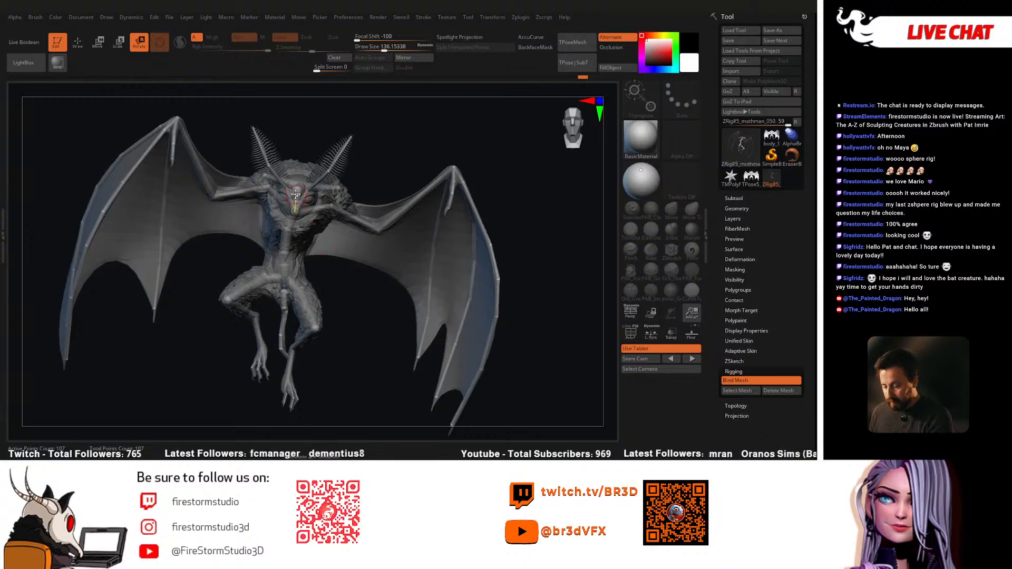
pyautogui.moveTo(297, 195); pyautogui.dragTo(296, 195)
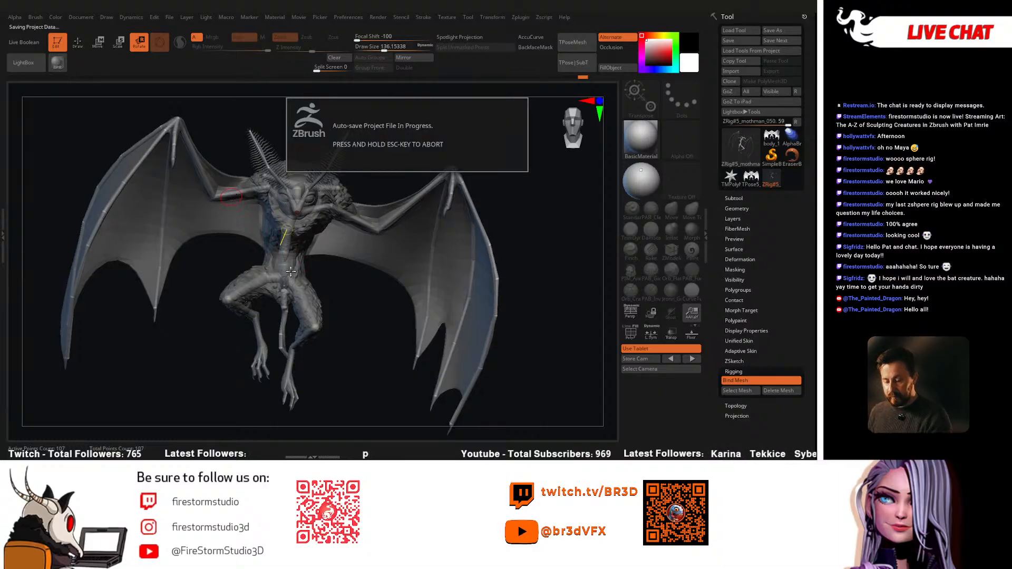
# Step: Save the project file with the current pose
pyautogui.click(170, 17)
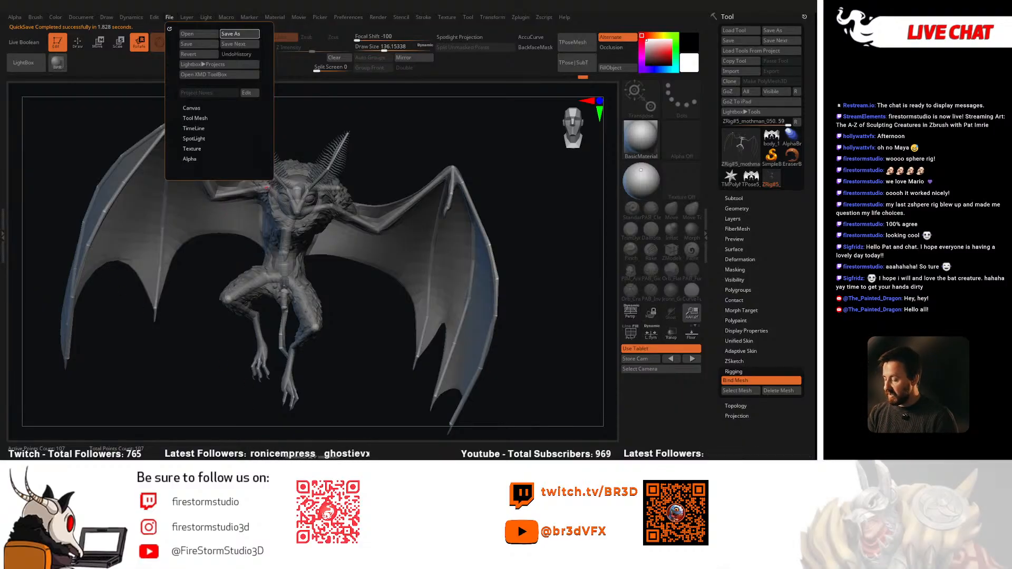
pyautogui.press('Return')
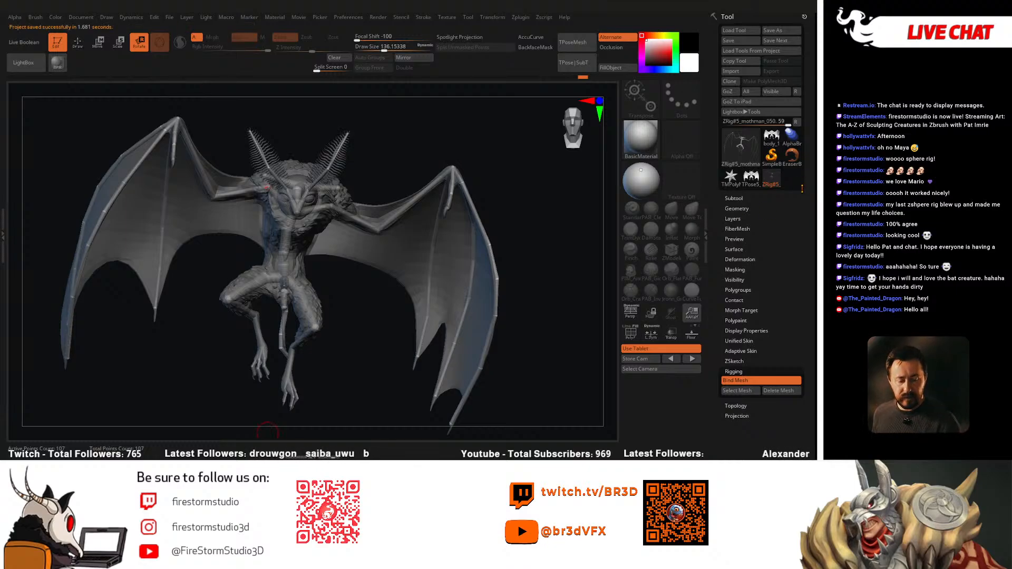
# Step: Try to lower the creature's right wing by rotating its upper-arm bone
pyautogui.keyDown('alt'); pyautogui.moveTo(387, 159); pyautogui.dragTo(413, 171); pyautogui.keyUp('alt')
pyautogui.moveTo(259, 203); pyautogui.dragTo(267, 226)
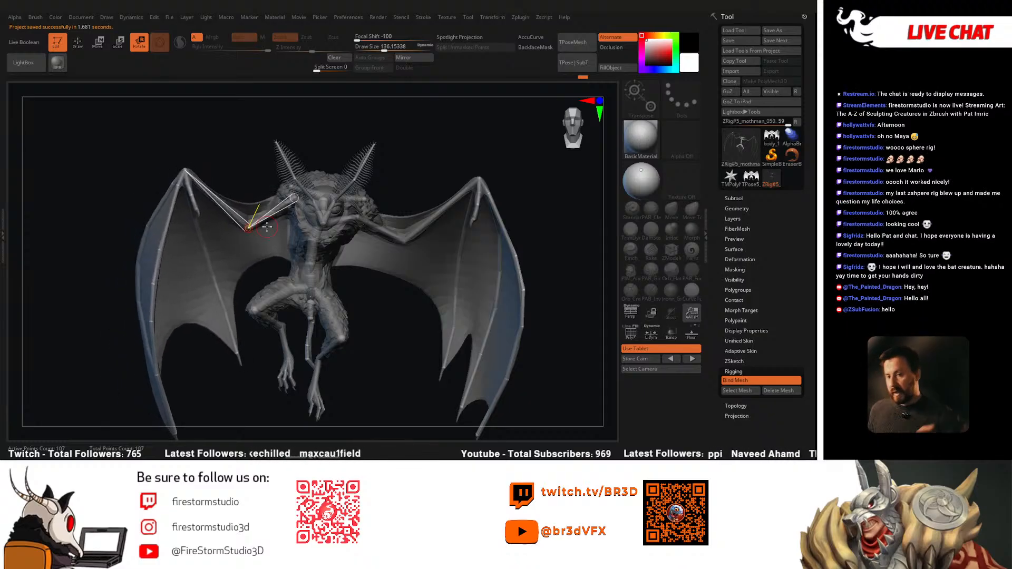
pyautogui.hotkey('ctrl', 'z')
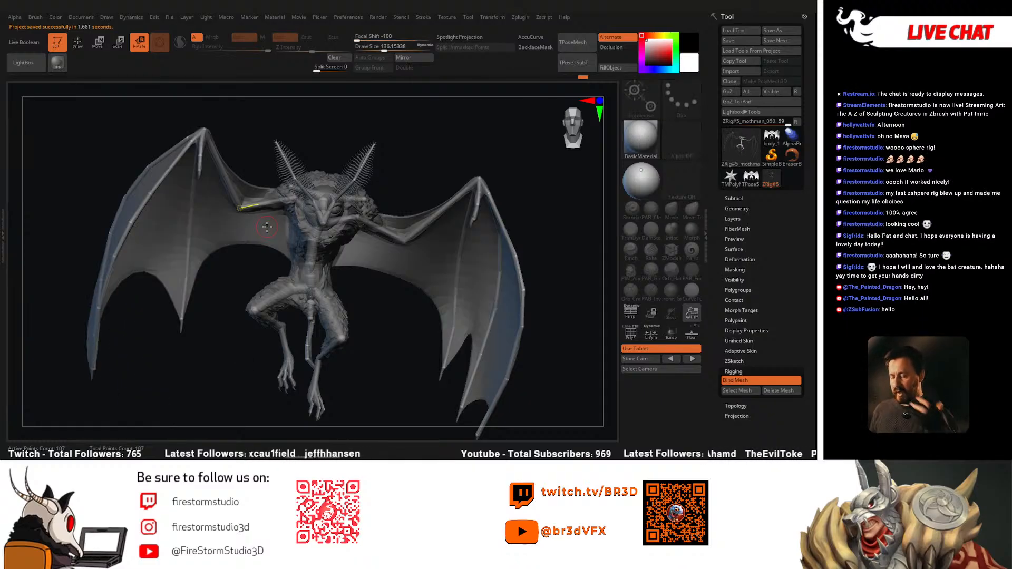
pyautogui.moveTo(266, 209); pyautogui.dragTo(268, 217)
pyautogui.hotkey('ctrl', 'z')
# Step: Show the reference image, shrink it and place it beside the creature for side-by-side comparison
pyautogui.hotkey('shift', 'z')
pyautogui.keyDown('alt'); pyautogui.moveTo(407, 270); pyautogui.dragTo(196, 285); pyautogui.keyUp('alt')
pyautogui.press('z')
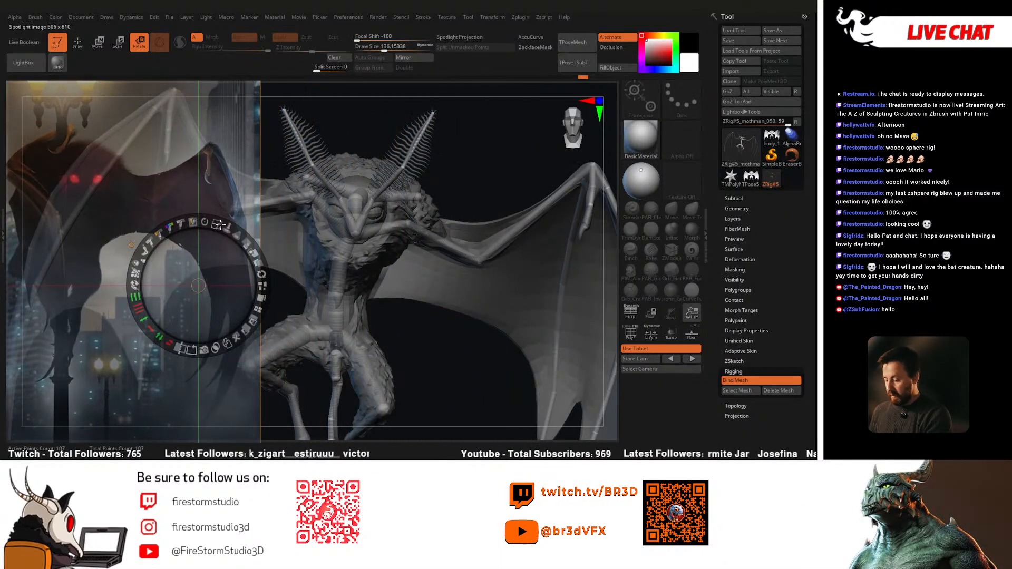
pyautogui.moveTo(219, 225); pyautogui.dragTo(178, 226)
pyautogui.moveTo(208, 256); pyautogui.dragTo(215, 310)
pyautogui.press('z')
pyautogui.keyDown('alt'); pyautogui.moveTo(395, 310); pyautogui.dragTo(467, 291); pyautogui.keyUp('alt')
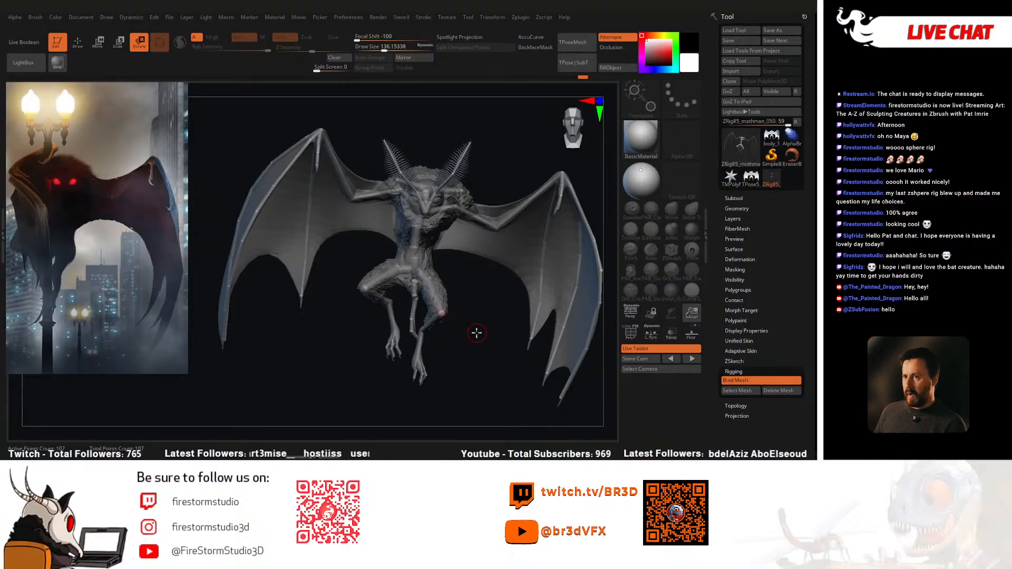
# Step: Rotate the right wing's upper-arm bone from the front to lower the elbow and bring the wing closer to the body
pyautogui.moveTo(476, 333); pyautogui.dragTo(459, 314)
pyautogui.moveTo(448, 357); pyautogui.dragTo(440, 339)
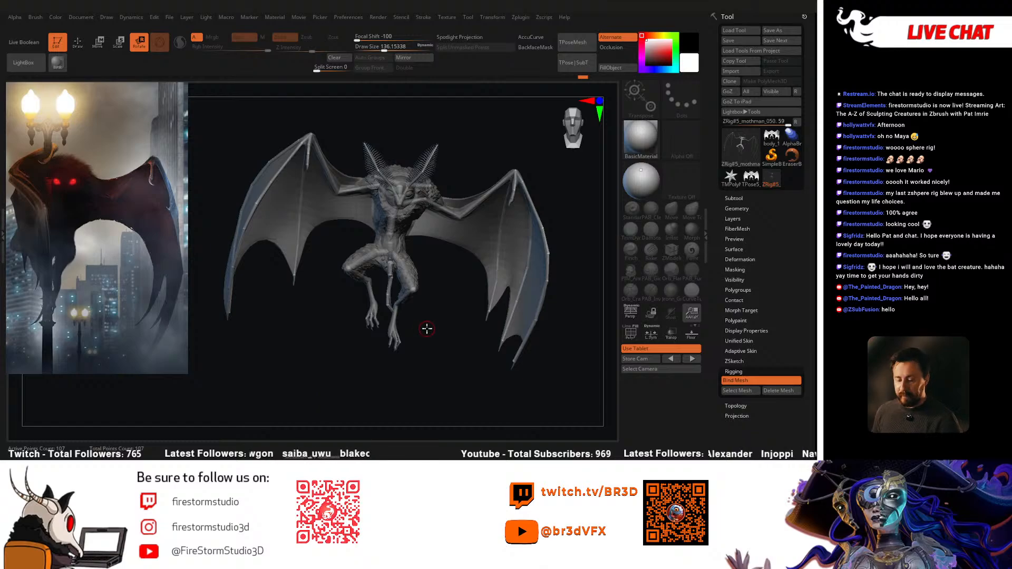
pyautogui.moveTo(426, 328); pyautogui.dragTo(425, 343)
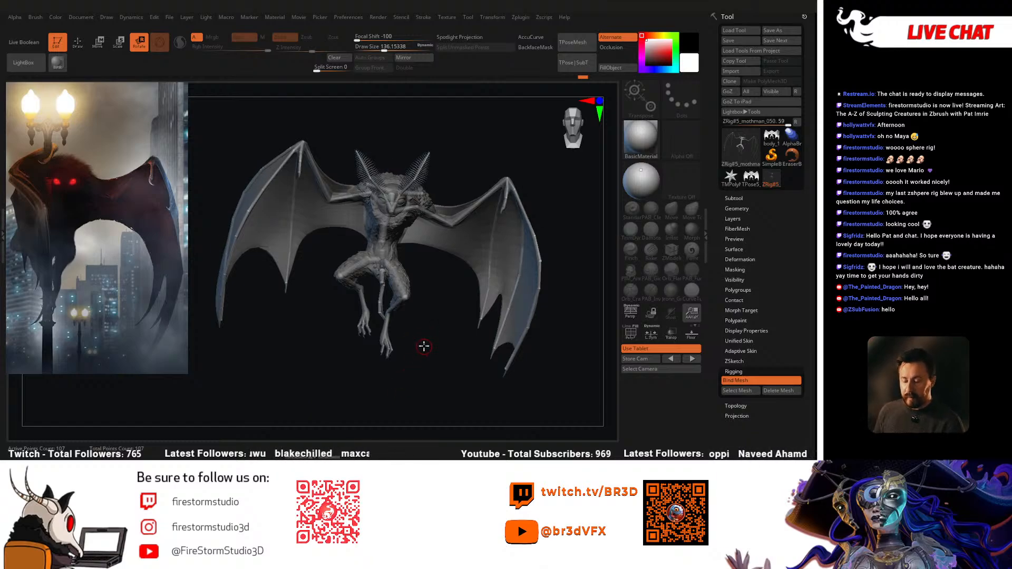
pyautogui.moveTo(429, 364); pyautogui.dragTo(423, 313)
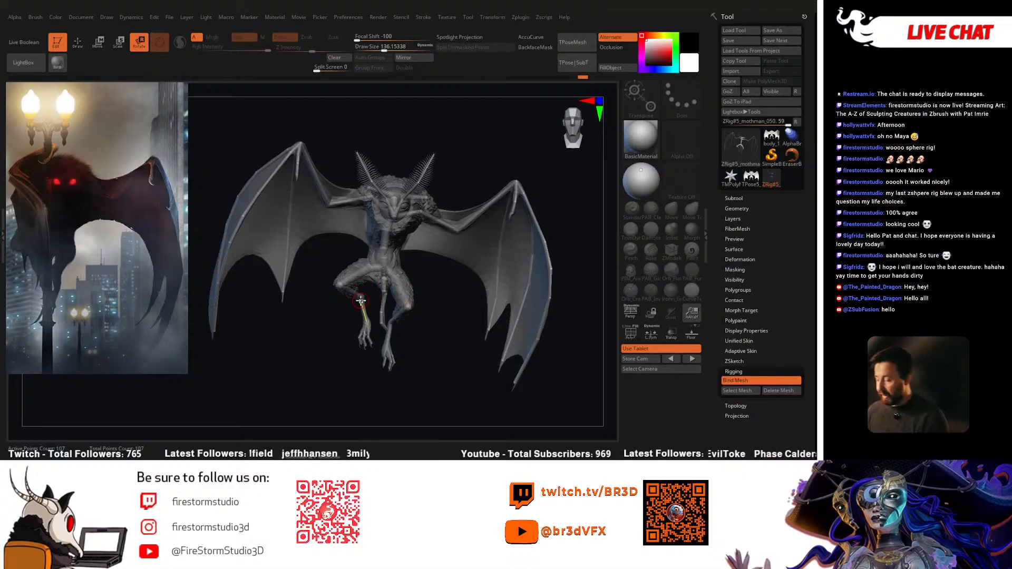
pyautogui.moveTo(343, 202)
pyautogui.mouseDown()
pyautogui.moveTo(356, 219)
pyautogui.moveTo(330, 204)
pyautogui.moveTo(341, 200)
pyautogui.mouseUp()
pyautogui.keyDown('ctrl'); pyautogui.moveTo(340, 203); pyautogui.dragTo(369, 228, button='right'); pyautogui.keyUp('ctrl')
pyautogui.moveTo(367, 226); pyautogui.dragTo(348, 210)
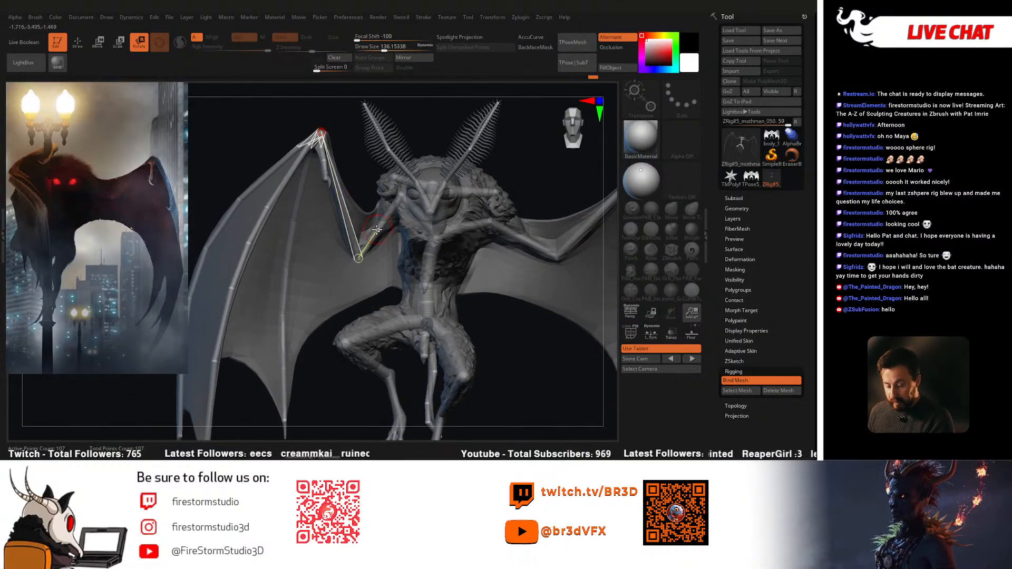
# Step: Rotate the right wing at its wrist from above to fold the membrane toward the front of the body
pyautogui.moveTo(363, 231); pyautogui.dragTo(327, 295, button='right')
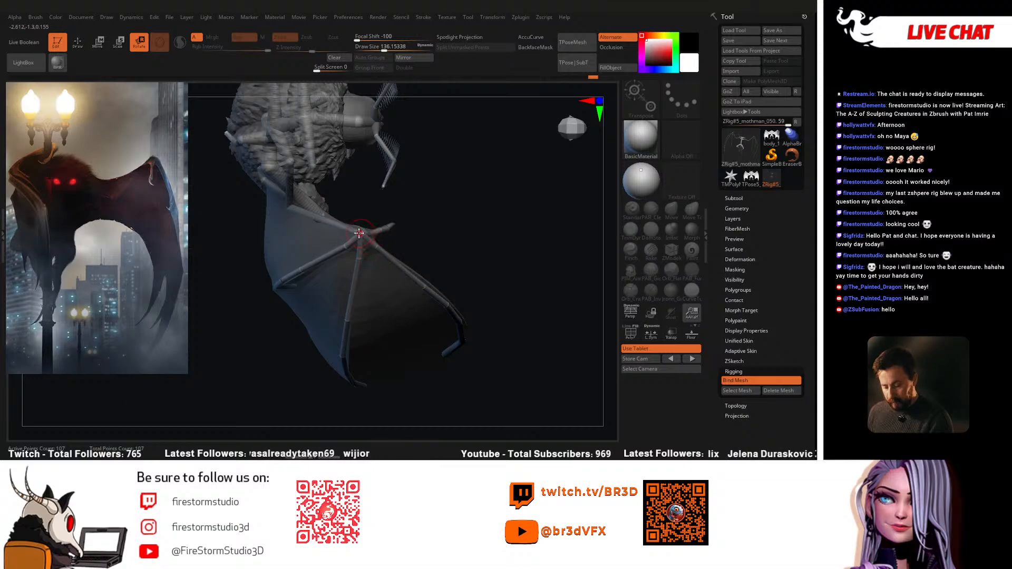
pyautogui.moveTo(357, 226); pyautogui.dragTo(365, 196, button='right')
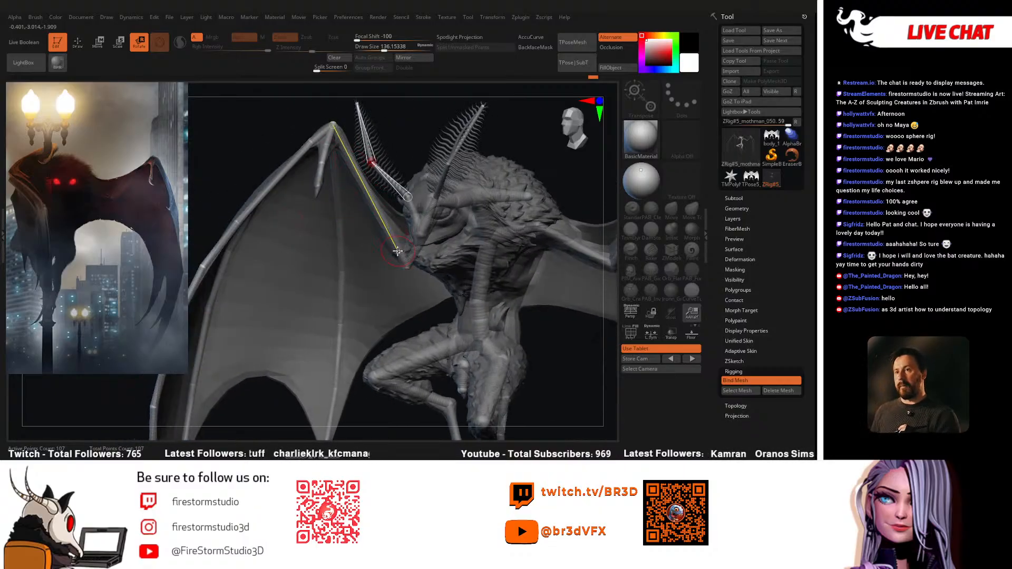
pyautogui.moveTo(397, 251); pyautogui.dragTo(335, 235, button='right')
pyautogui.moveTo(353, 328); pyautogui.dragTo(348, 269, button='right')
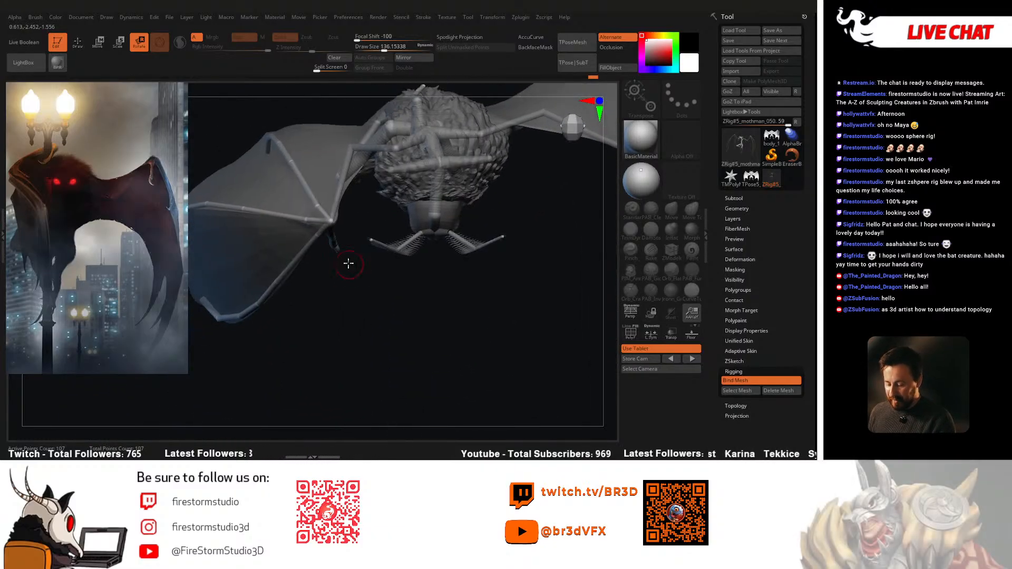
pyautogui.moveTo(330, 222); pyautogui.dragTo(330, 249)
pyautogui.moveTo(350, 284); pyautogui.dragTo(426, 144, button='right')
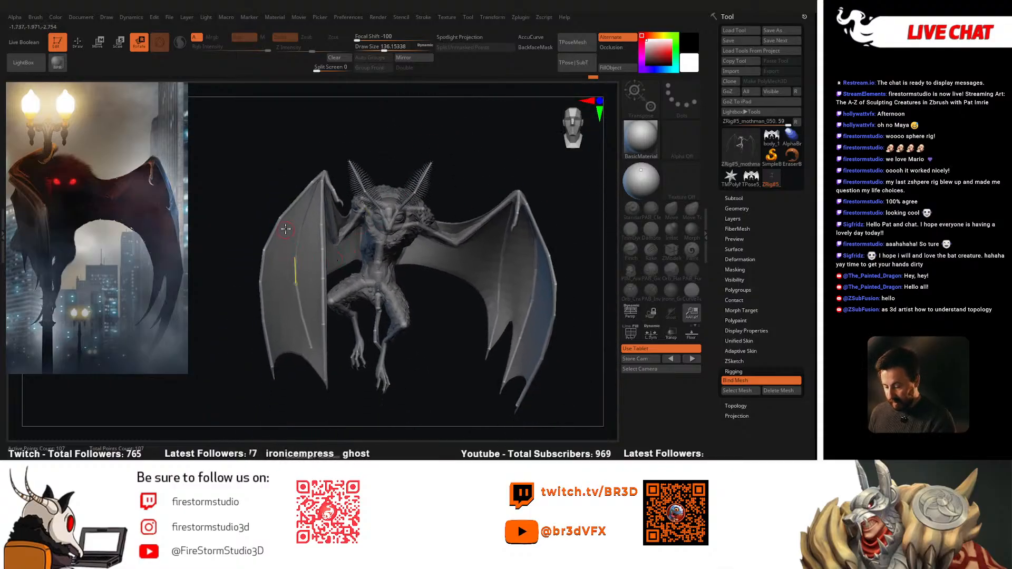
# Step: Rotate the right wing's leading finger bones from the front and side to narrow the folded wing
pyautogui.moveTo(287, 212); pyautogui.dragTo(319, 226)
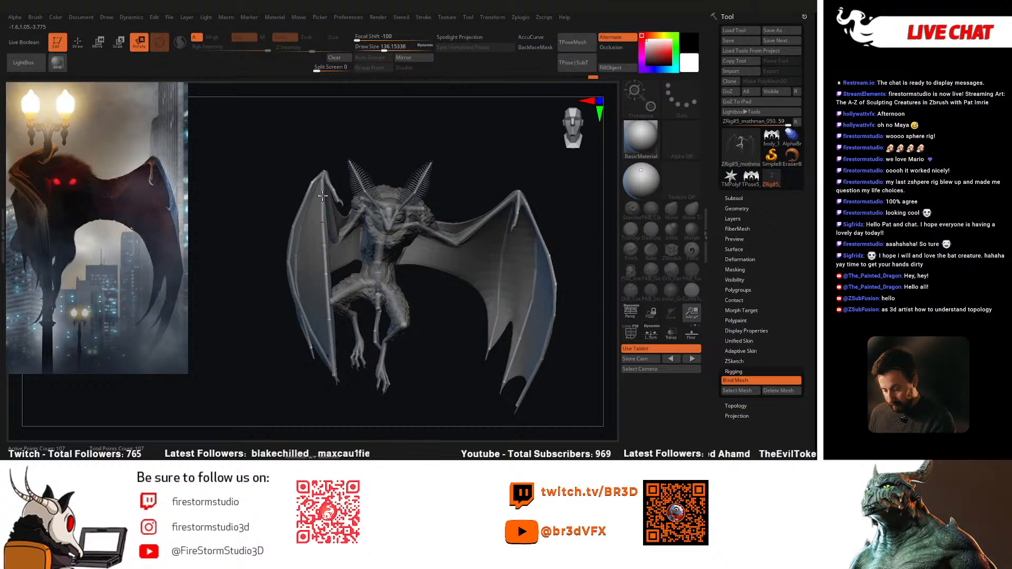
pyautogui.moveTo(332, 261); pyautogui.dragTo(411, 259, button='right')
pyautogui.moveTo(317, 216); pyautogui.dragTo(295, 208)
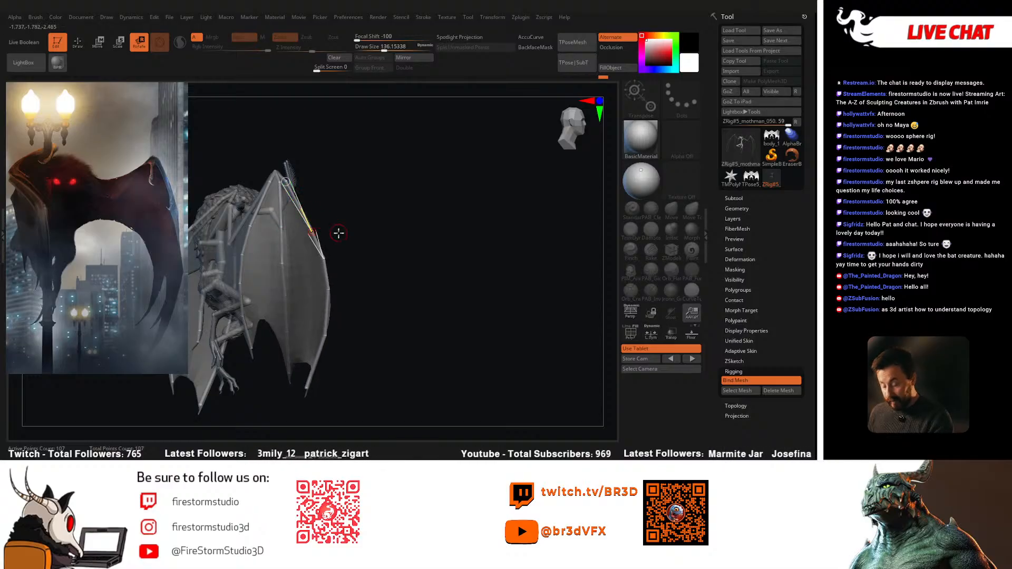
pyautogui.keyDown('alt'); pyautogui.moveTo(336, 231); pyautogui.dragTo(338, 222, button='right'); pyautogui.keyUp('alt')
pyautogui.moveTo(311, 217); pyautogui.dragTo(280, 216)
pyautogui.moveTo(375, 243); pyautogui.dragTo(298, 247, button='right')
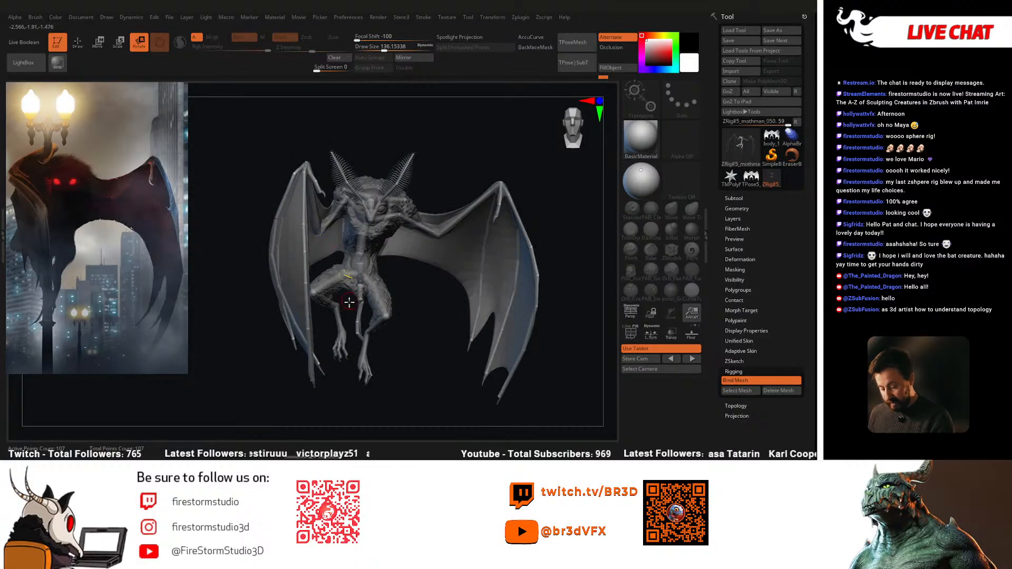
# Step: Rotate the right wing's arm bones to bring the wrist closer to the head and angle the wing tips outward
pyautogui.moveTo(311, 352); pyautogui.dragTo(324, 343, button='right')
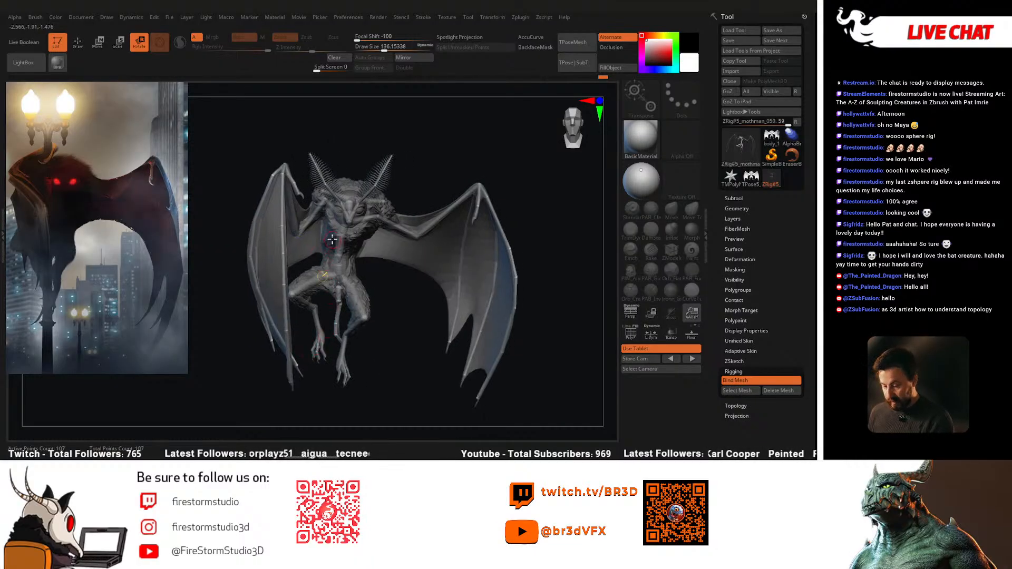
pyautogui.moveTo(299, 212)
pyautogui.mouseDown()
pyautogui.moveTo(321, 212)
pyautogui.moveTo(311, 209)
pyautogui.mouseUp()
pyautogui.moveTo(337, 147); pyautogui.dragTo(308, 176)
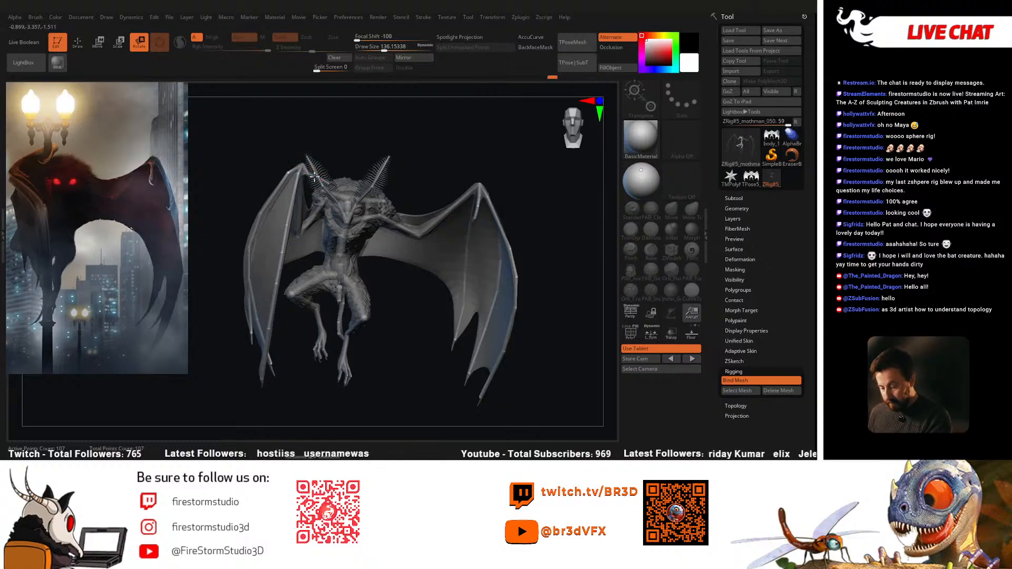
# Step: Rotate the thumb claw bone at the right wing's wrist, next to the antenna
pyautogui.moveTo(362, 149); pyautogui.dragTo(409, 220)
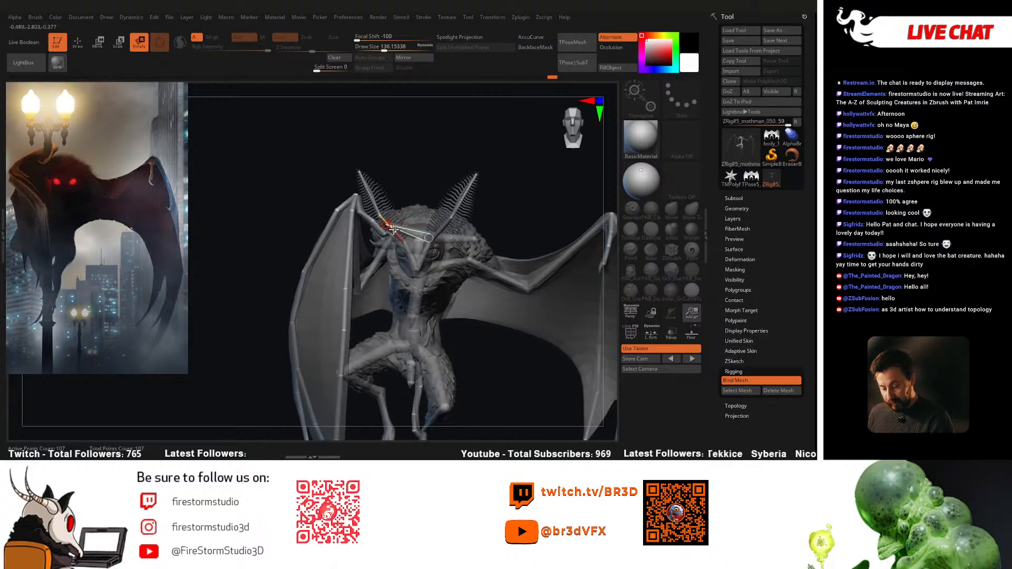
pyautogui.moveTo(408, 191); pyautogui.dragTo(413, 175)
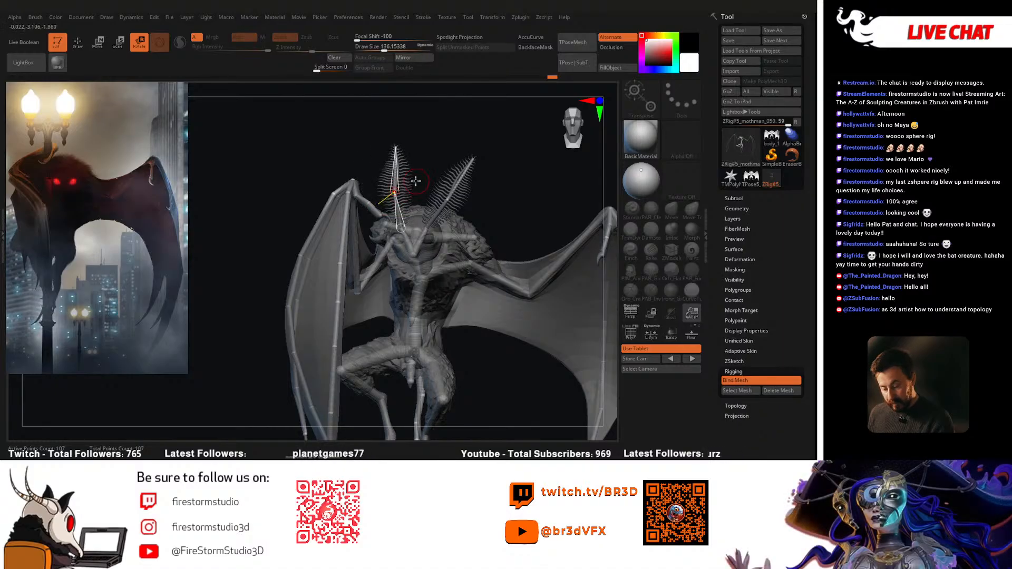
pyautogui.moveTo(497, 202); pyautogui.dragTo(515, 217)
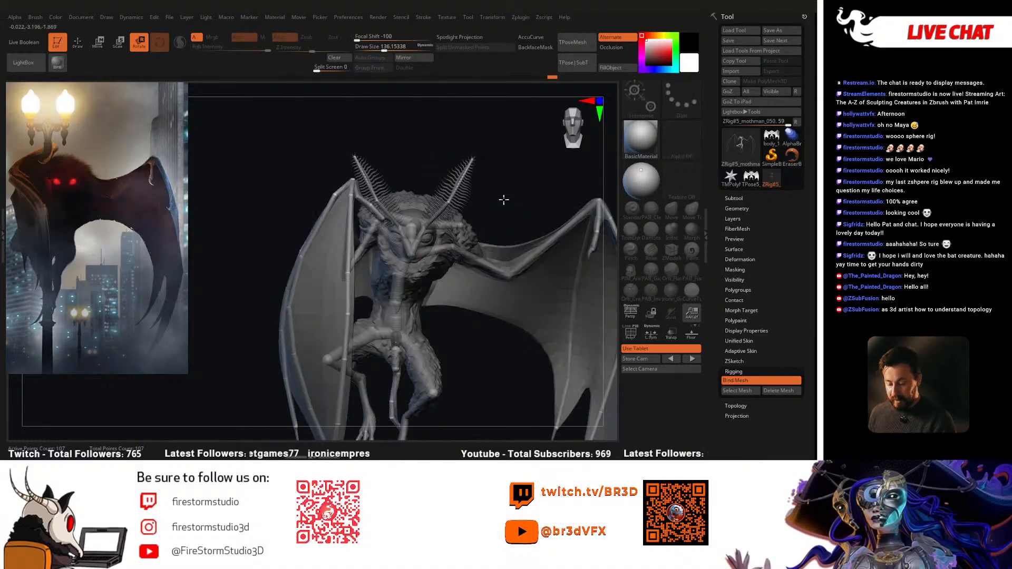
pyautogui.moveTo(360, 197)
pyautogui.mouseDown()
pyautogui.moveTo(343, 238)
pyautogui.moveTo(370, 188)
pyautogui.mouseUp()
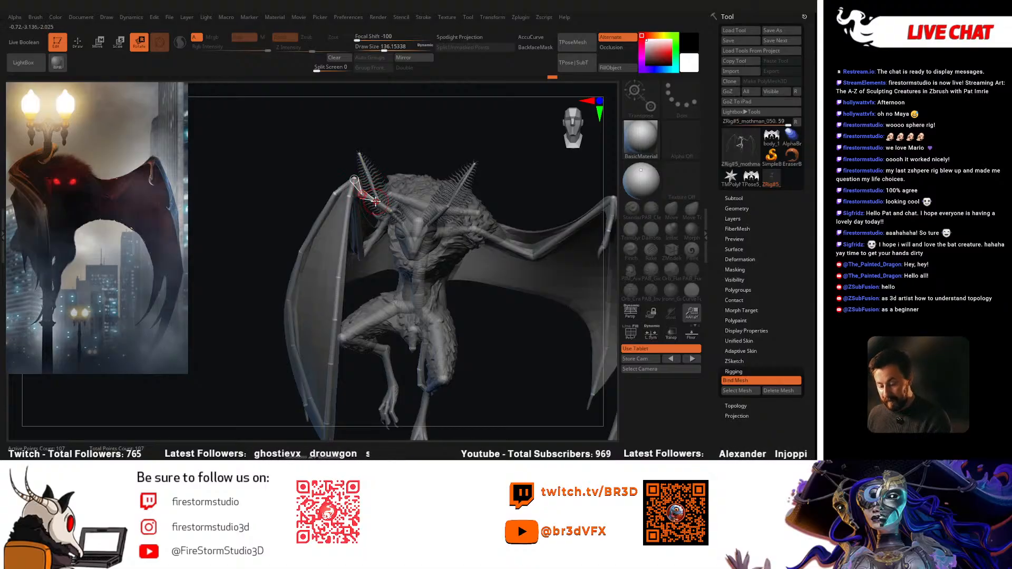
# Step: Refine the rotation of the thumb claw bone at the right wing's wrist, checking it from the side
pyautogui.moveTo(376, 209)
pyautogui.mouseDown()
pyautogui.moveTo(408, 153)
pyautogui.moveTo(383, 206)
pyautogui.mouseUp()
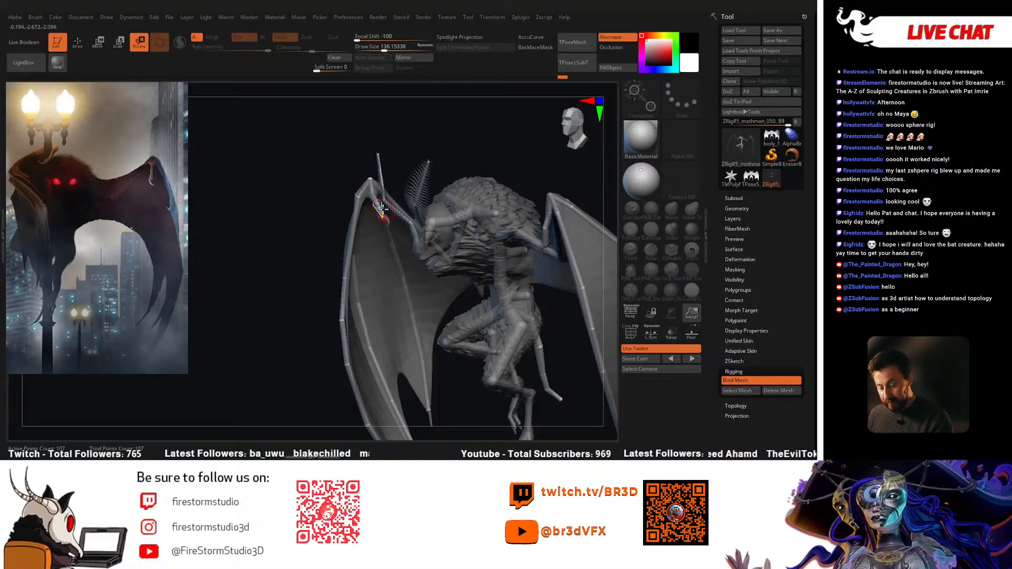
pyautogui.moveTo(364, 258); pyautogui.dragTo(428, 346, button='right')
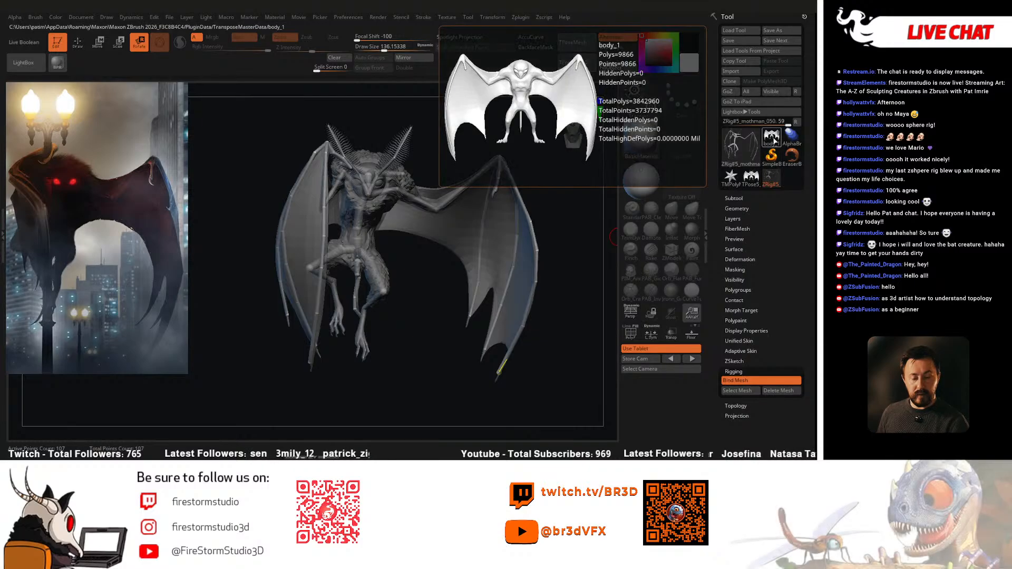
# Step: Switch to the body_1 mesh, isolate the base body and display its polyframe
pyautogui.click(771, 138)
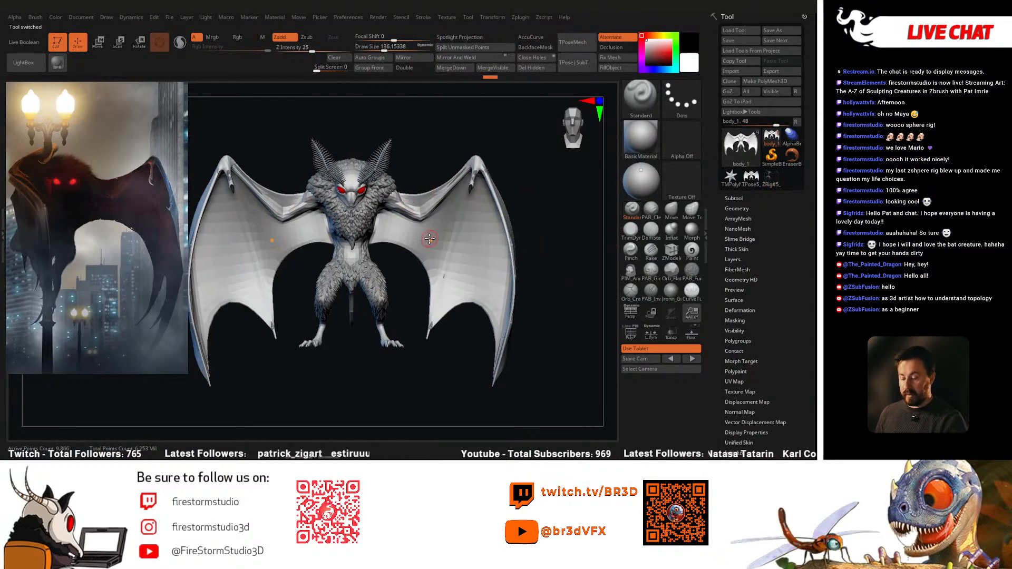
pyautogui.hotkey('shift', 'f')
pyautogui.hotkey('alt', 's')
pyautogui.click(627, 327)
pyautogui.keyDown('alt'); pyautogui.moveTo(545, 289); pyautogui.dragTo(492, 276); pyautogui.keyUp('alt')
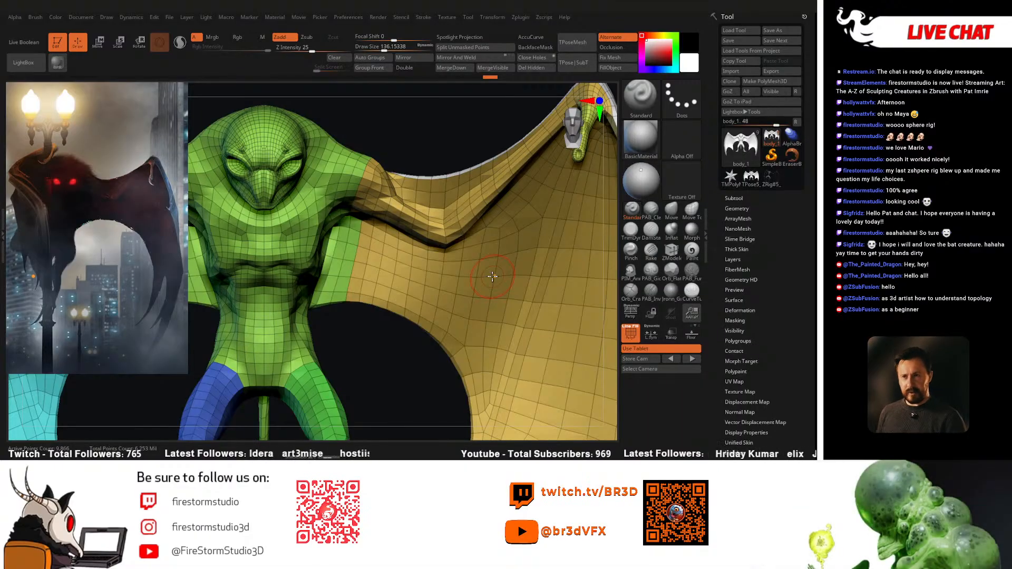
# Step: Examine the body's topology around the armpit, where the wing membrane joins the torso below the arm
pyautogui.moveTo(390, 308); pyautogui.dragTo(363, 340)
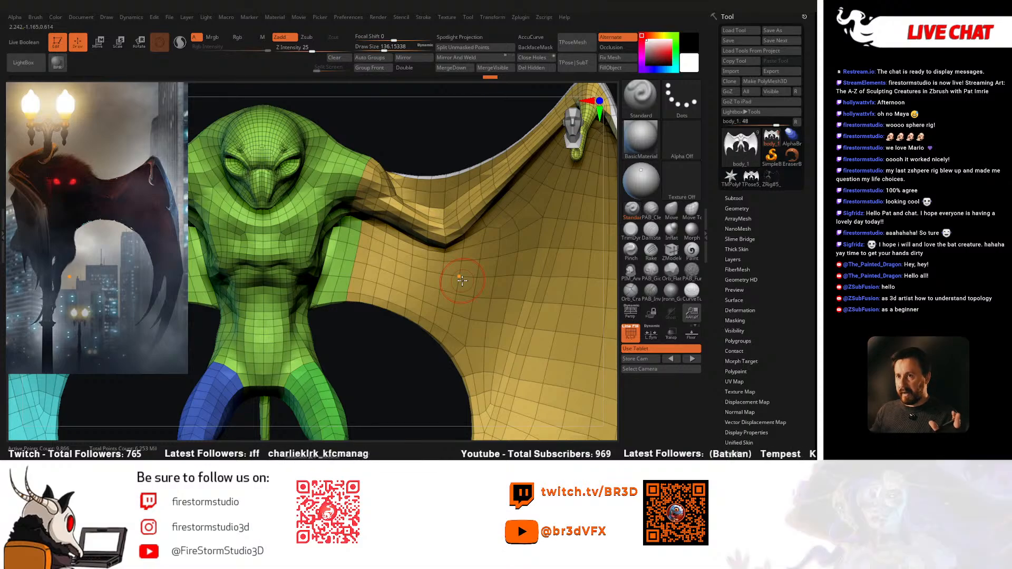
pyautogui.moveTo(462, 281)
pyautogui.mouseDown(button='right')
pyautogui.moveTo(427, 264)
pyautogui.moveTo(392, 313)
pyautogui.mouseUp(button='right')
pyautogui.press('space')
pyautogui.click(428, 261)
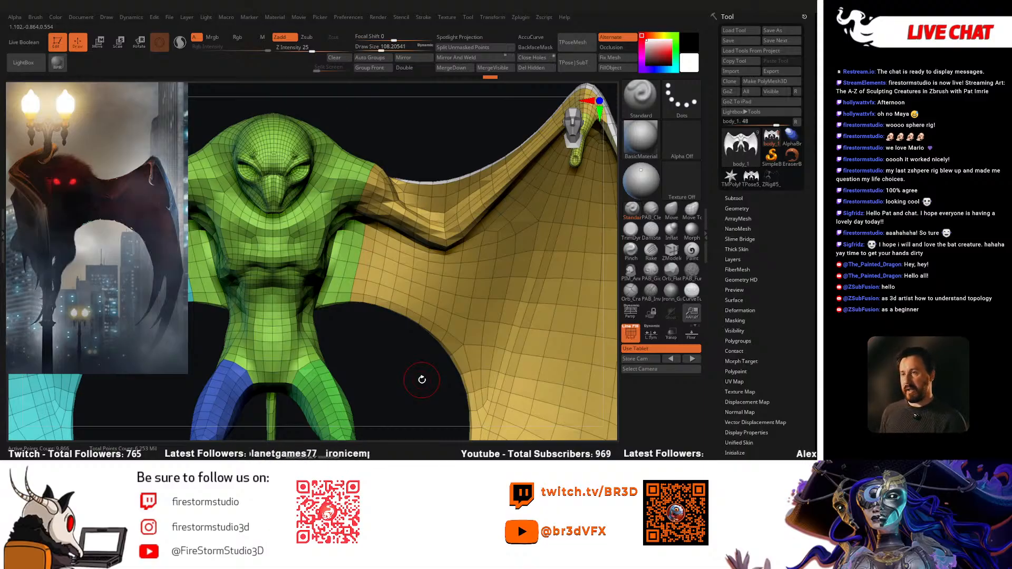
pyautogui.moveTo(421, 380)
pyautogui.mouseDown()
pyautogui.moveTo(464, 310)
pyautogui.moveTo(385, 258)
pyautogui.mouseUp()
pyautogui.press('space')
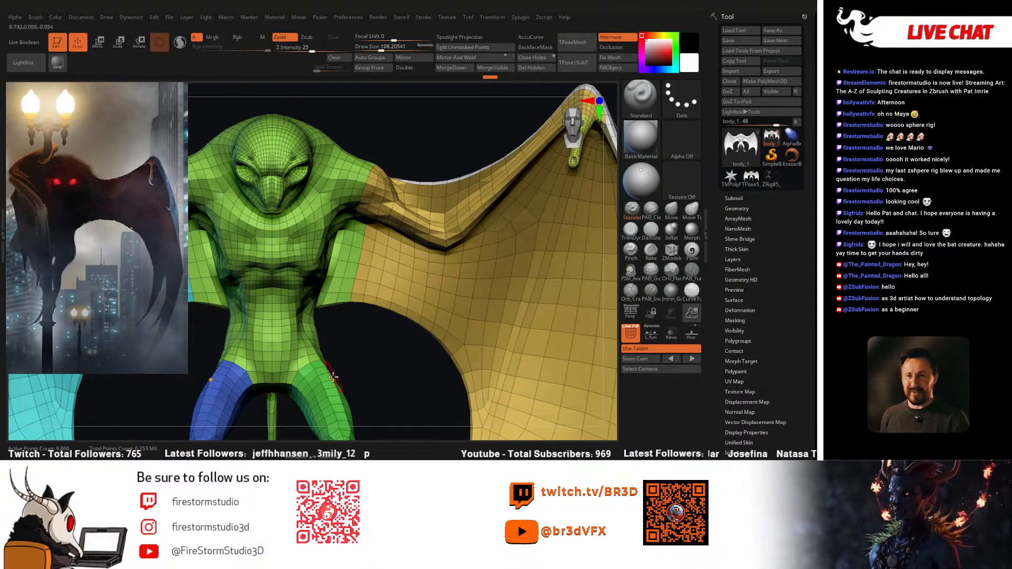
pyautogui.moveTo(376, 369); pyautogui.dragTo(329, 363)
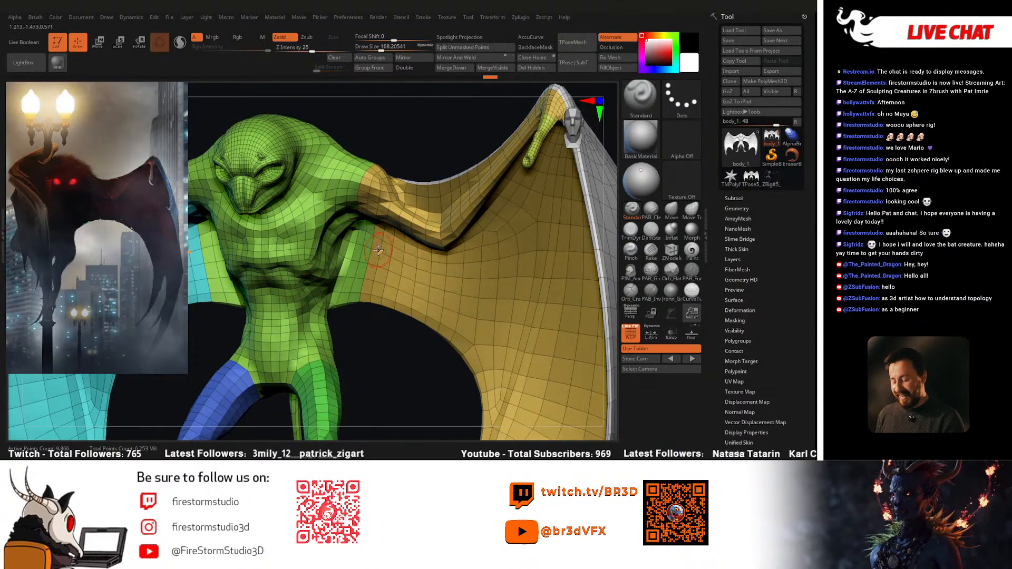
pyautogui.moveTo(413, 158); pyautogui.dragTo(448, 163)
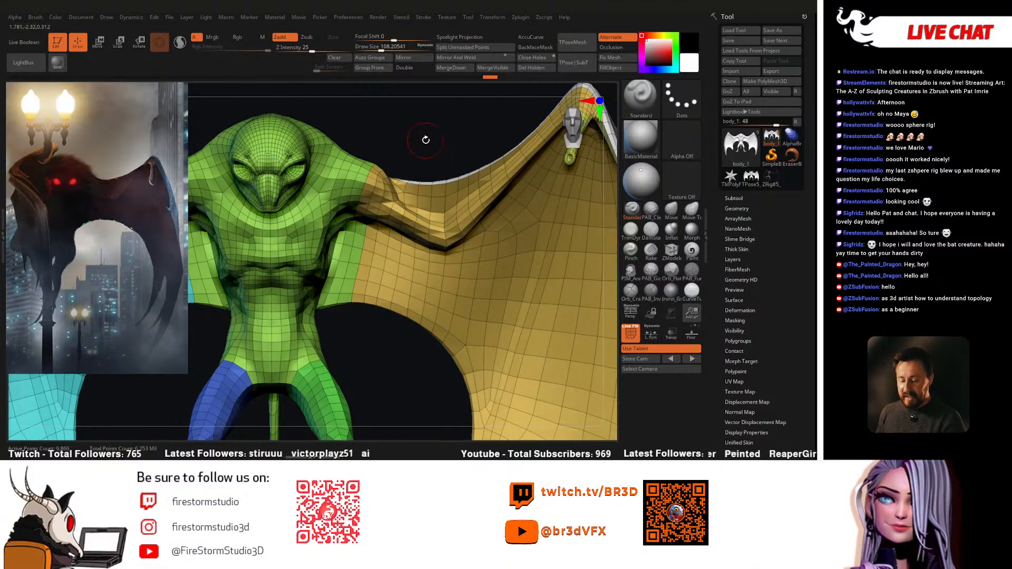
pyautogui.moveTo(411, 326); pyautogui.dragTo(405, 337)
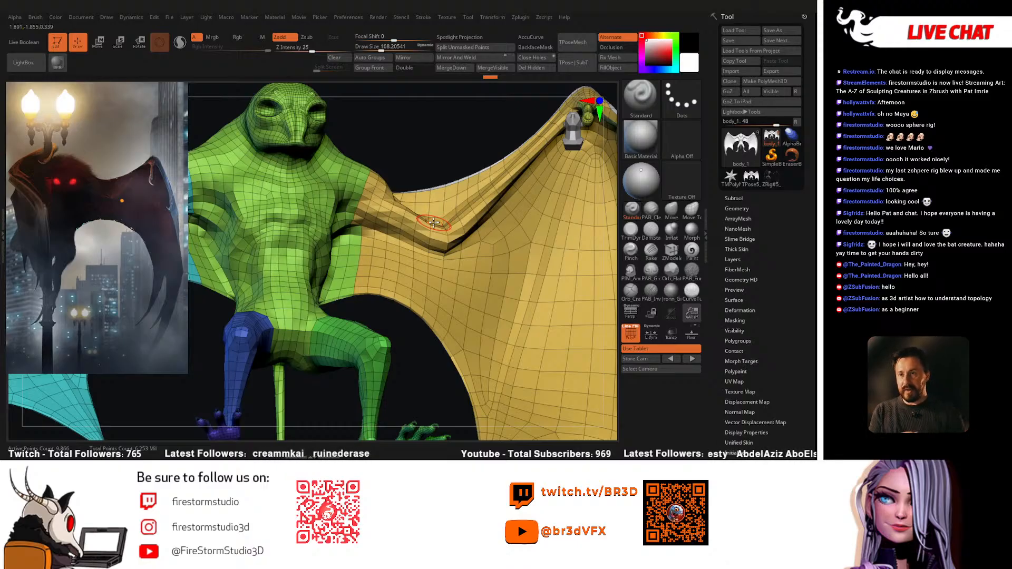
pyautogui.moveTo(436, 322)
pyautogui.mouseDown()
pyautogui.moveTo(433, 339)
pyautogui.moveTo(469, 311)
pyautogui.moveTo(421, 299)
pyautogui.moveTo(386, 268)
pyautogui.moveTo(406, 243)
pyautogui.mouseUp()
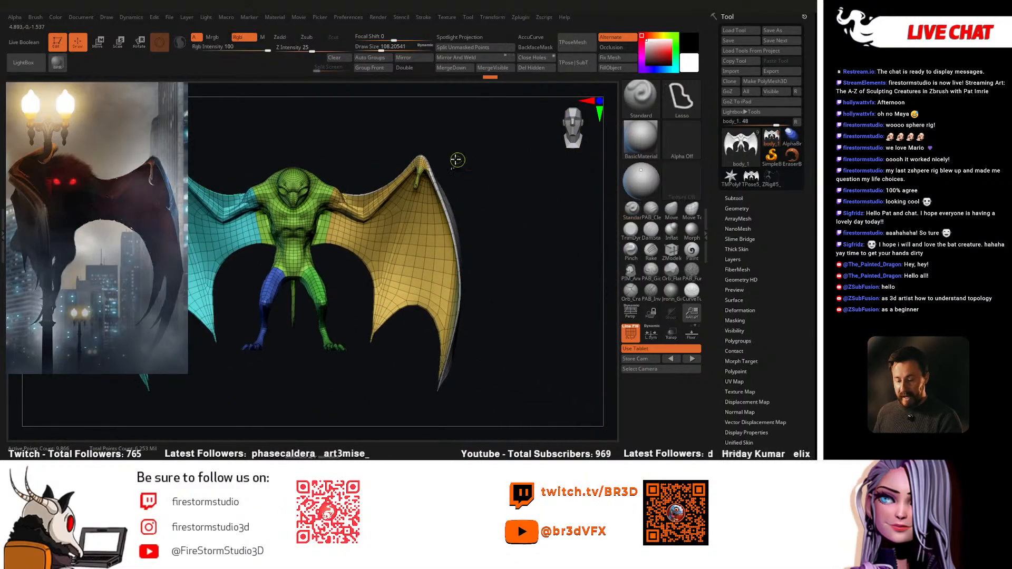
# Step: Hide the reference image and mask the torso and legs with MaskLasso, leaving both wings unmasked
pyautogui.hotkey('shift', 'z')
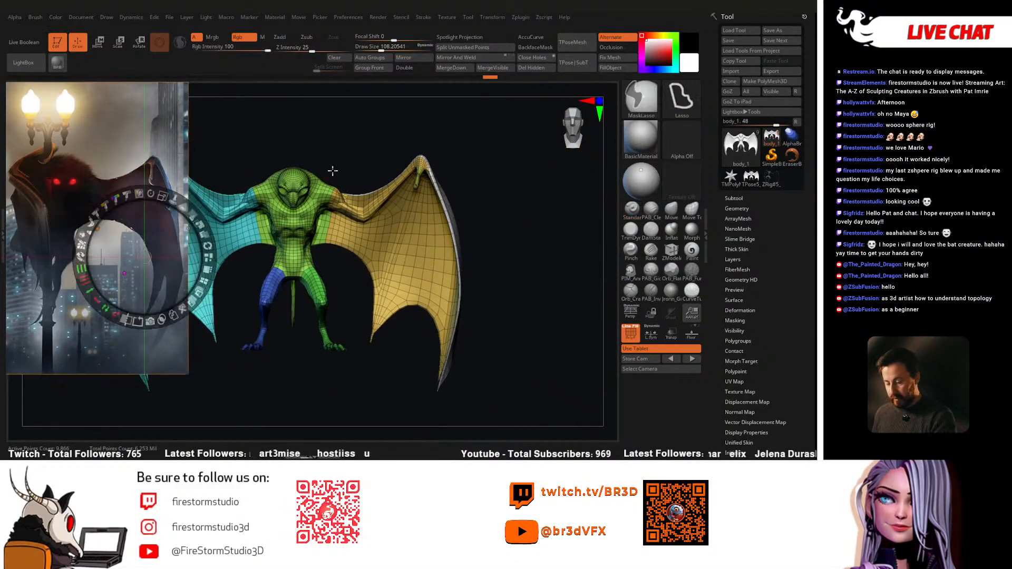
pyautogui.hotkey('shift', 'z')
pyautogui.moveTo(335, 173)
pyautogui.keyDown('ctrl'); pyautogui.mouseDown()
pyautogui.moveTo(332, 242)
pyautogui.moveTo(412, 412)
pyautogui.moveTo(476, 140)
pyautogui.moveTo(363, 147)
pyautogui.mouseUp(); pyautogui.keyUp('ctrl')
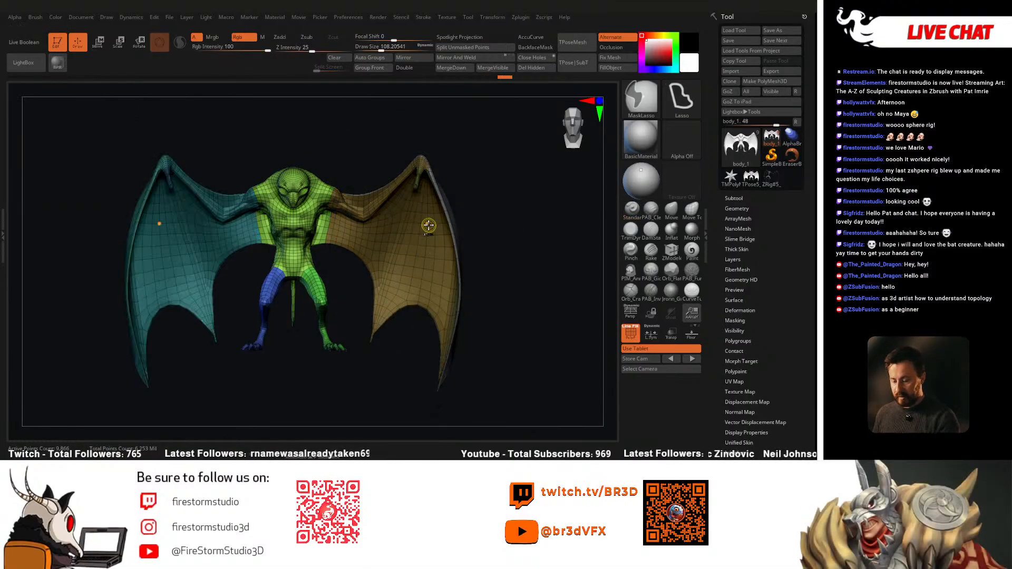
pyautogui.keyDown('ctrl'); pyautogui.click(472, 227); pyautogui.keyUp('ctrl')
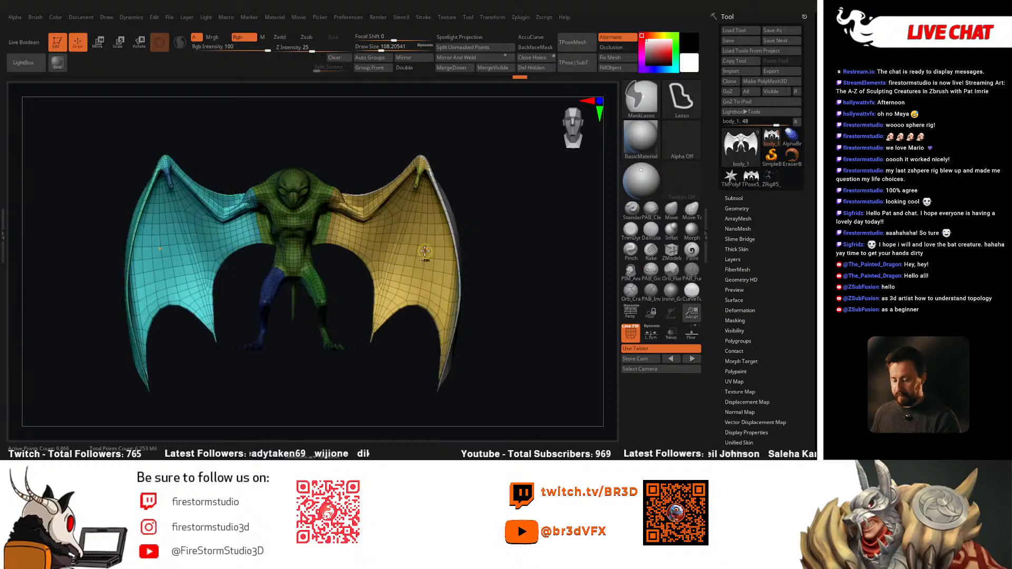
# Step: Place the rotate gizmo where the left wing's membrane meets the torso, and undo a trial rotation
pyautogui.press('r')
pyautogui.keyDown('alt'); pyautogui.moveTo(211, 234); pyautogui.dragTo(273, 217); pyautogui.keyUp('alt')
pyautogui.keyDown('alt'); pyautogui.moveTo(310, 154); pyautogui.dragTo(354, 196); pyautogui.keyUp('alt')
pyautogui.keyDown('alt'); pyautogui.moveTo(279, 216); pyautogui.dragTo(292, 217); pyautogui.keyUp('alt')
pyautogui.keyDown('ctrl'); pyautogui.moveTo(393, 248); pyautogui.dragTo(371, 302, button='right'); pyautogui.keyUp('ctrl')
pyautogui.moveTo(353, 230); pyautogui.dragTo(358, 215)
pyautogui.hotkey('ctrl', 'z')
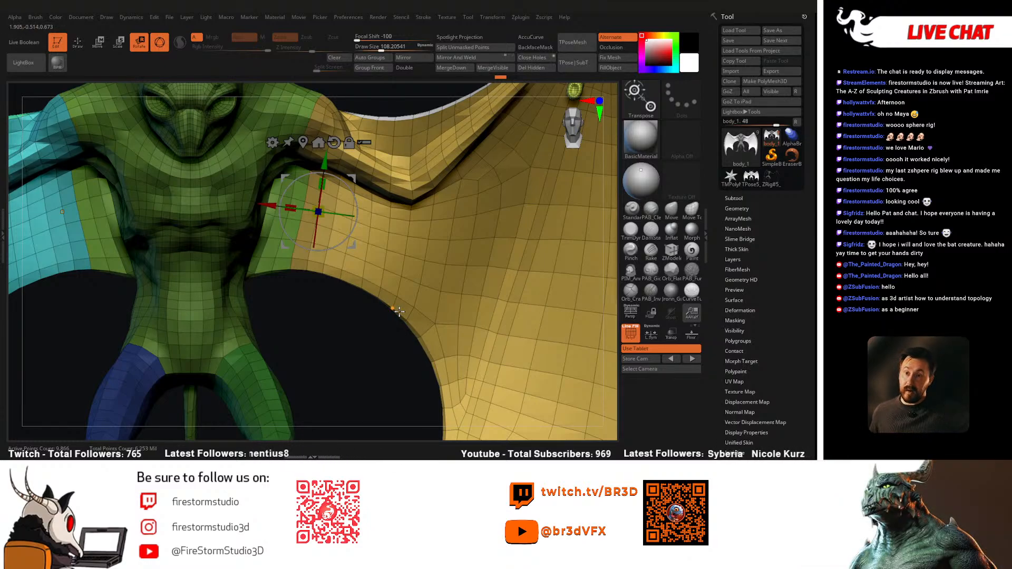
# Step: Rotate the unmasked wings up and down around the membrane's base to test how the topology deforms
pyautogui.moveTo(354, 196); pyautogui.dragTo(360, 145)
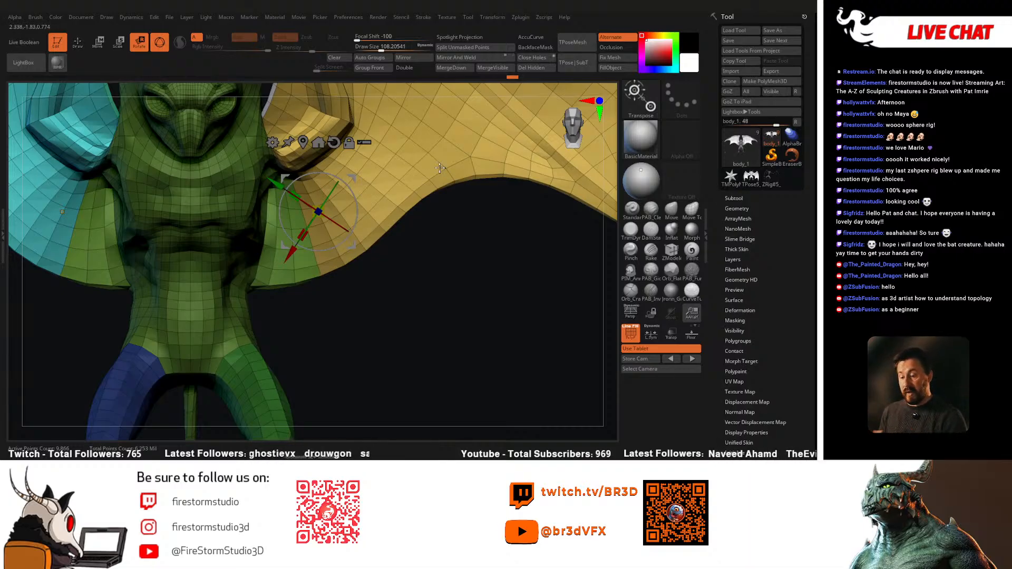
pyautogui.moveTo(356, 210); pyautogui.dragTo(320, 323)
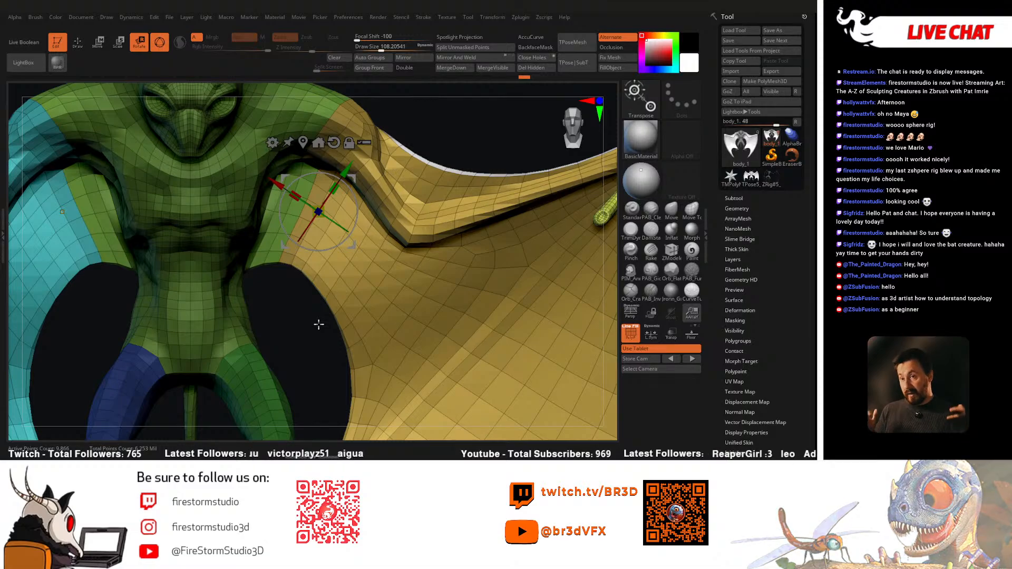
pyautogui.moveTo(360, 214); pyautogui.dragTo(351, 204)
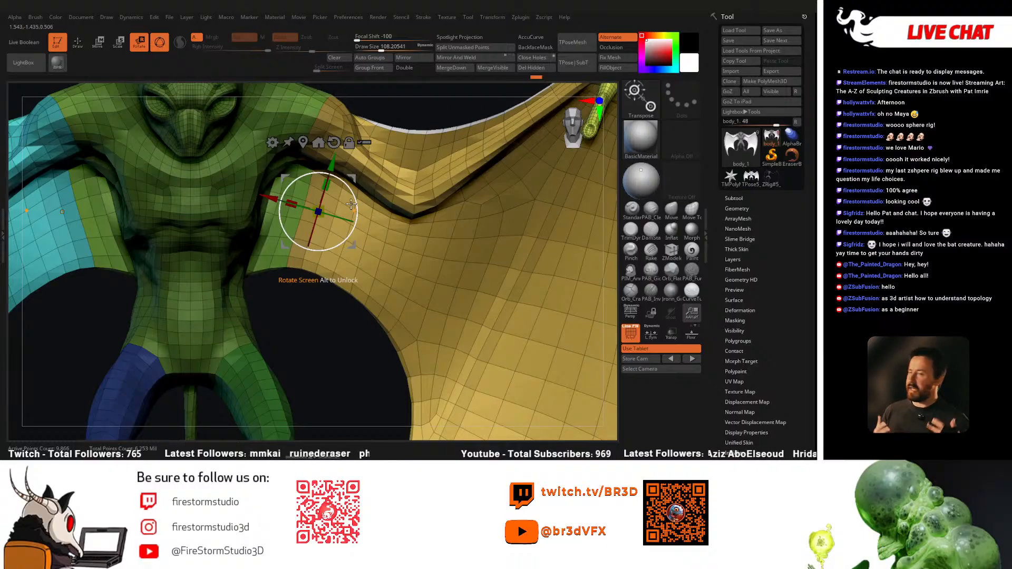
pyautogui.moveTo(351, 203); pyautogui.dragTo(338, 243)
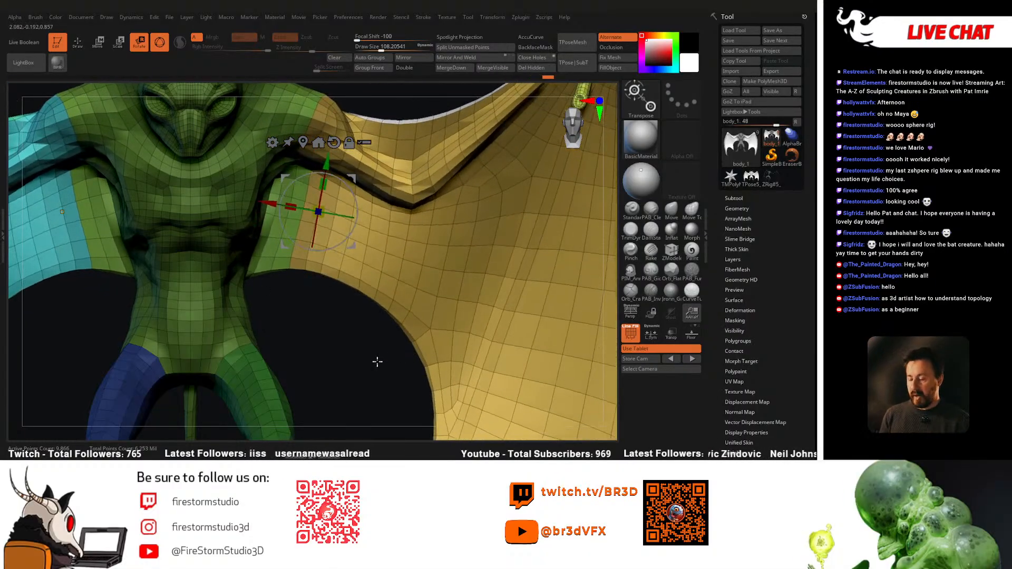
pyautogui.moveTo(358, 205); pyautogui.dragTo(339, 234)
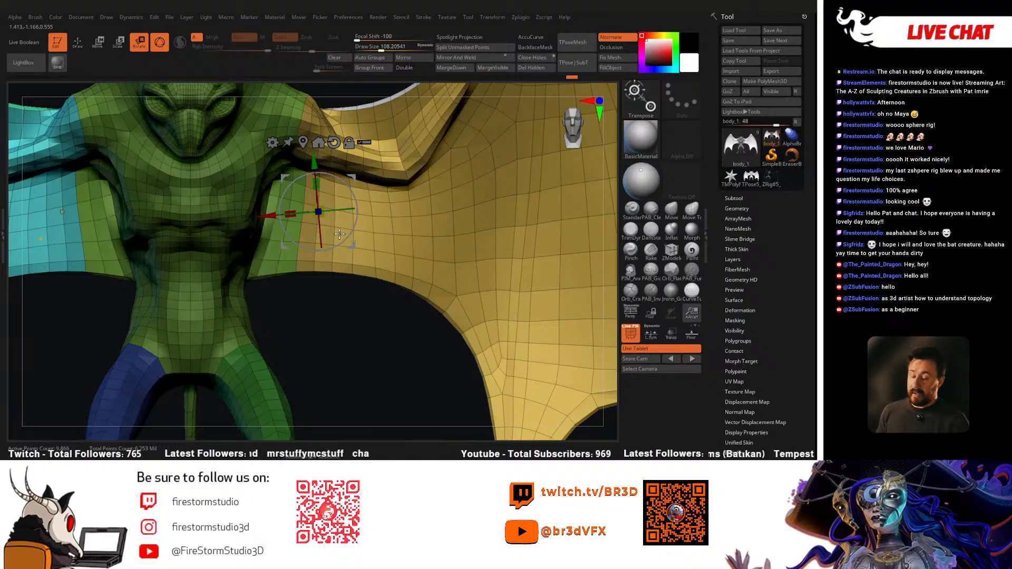
pyautogui.moveTo(355, 216); pyautogui.dragTo(355, 223)
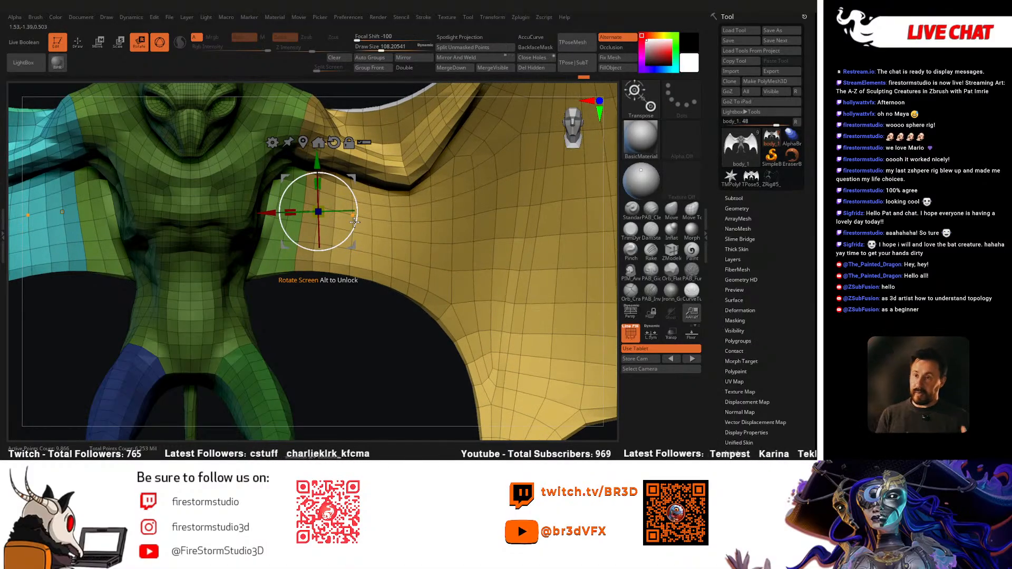
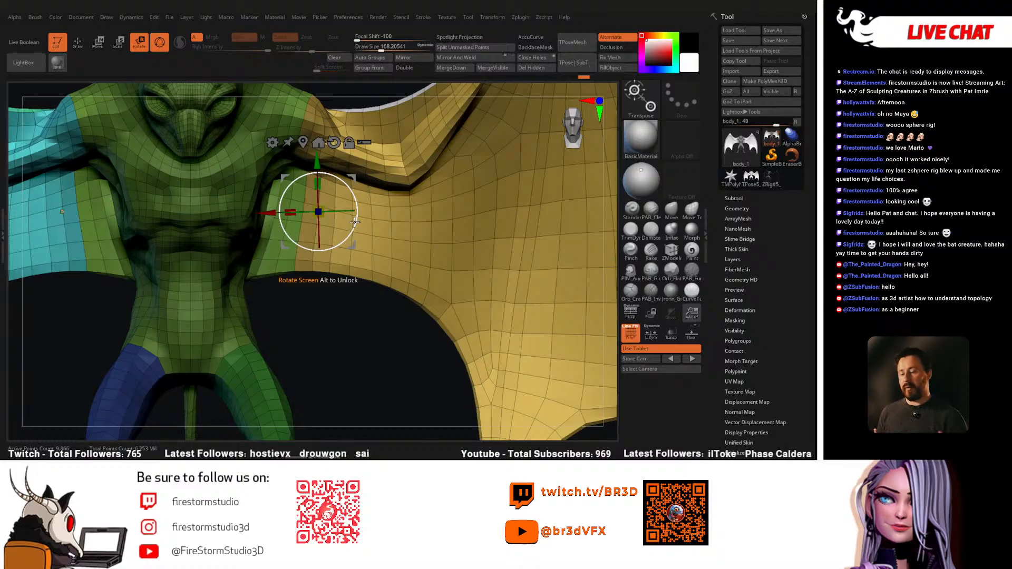
pyautogui.moveTo(350, 191)
pyautogui.mouseDown()
pyautogui.moveTo(349, 215)
pyautogui.moveTo(339, 196)
pyautogui.mouseUp()
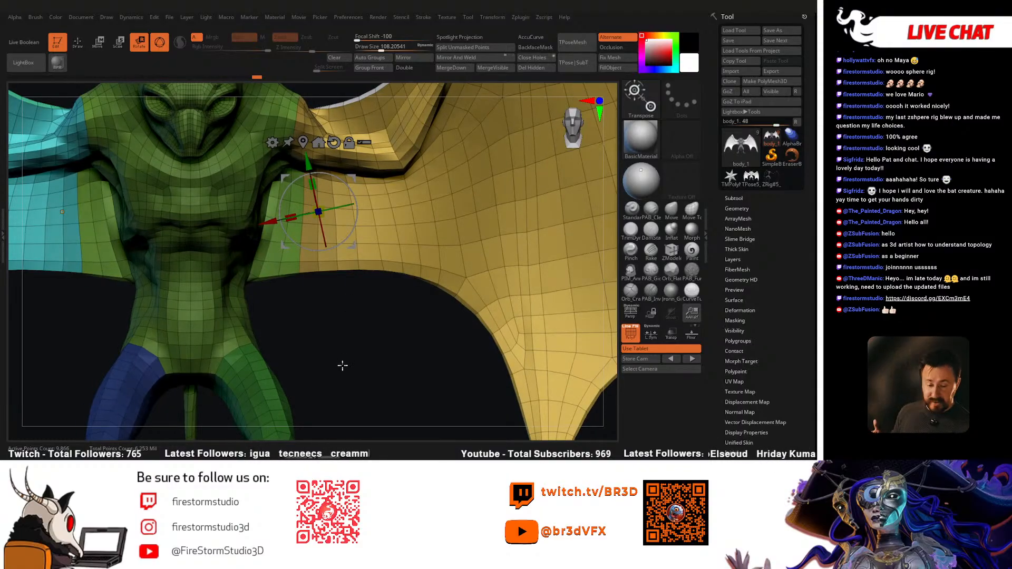
# Step: Switch back to the ZSphere rig, preview the bound high-resolution mesh and check the whole pose against the reference
pyautogui.click(772, 179)
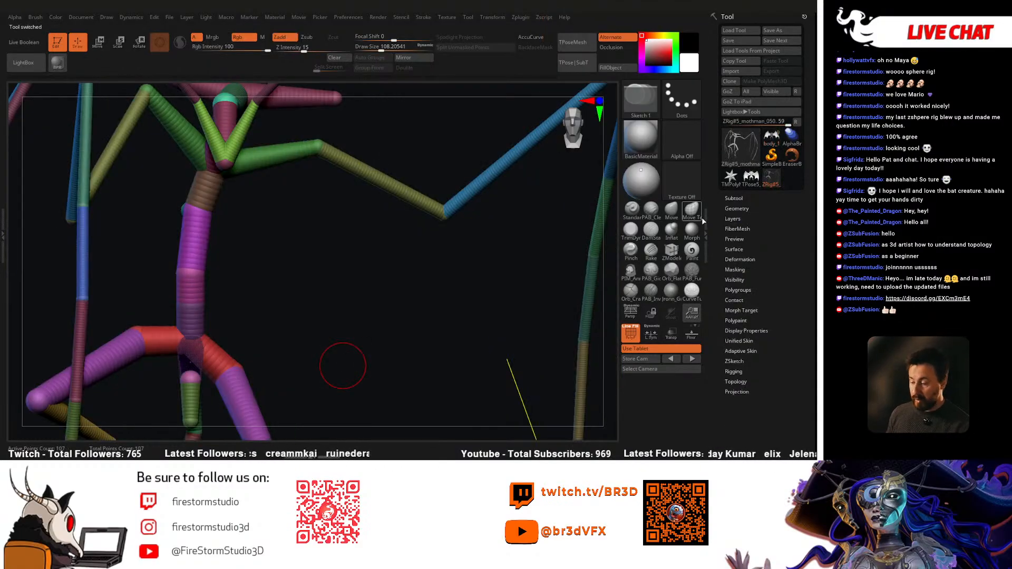
pyautogui.press('a')
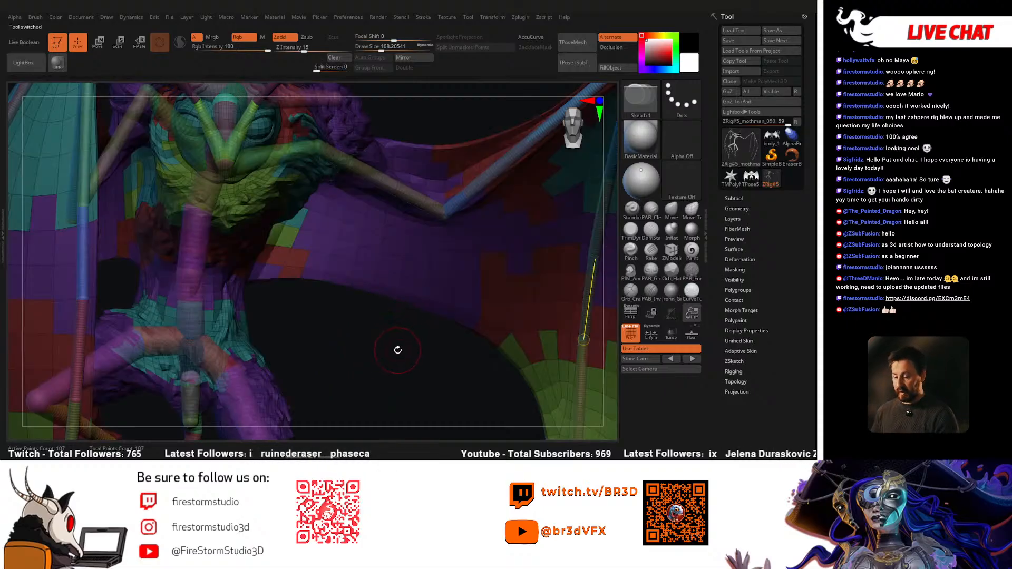
pyautogui.moveTo(339, 300); pyautogui.dragTo(341, 337)
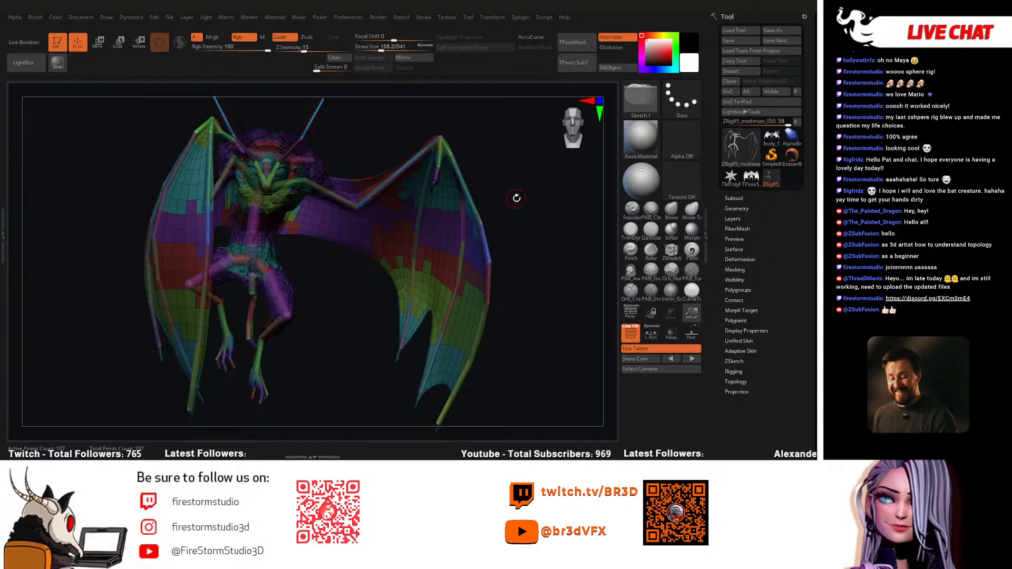
pyautogui.moveTo(517, 197); pyautogui.dragTo(486, 253)
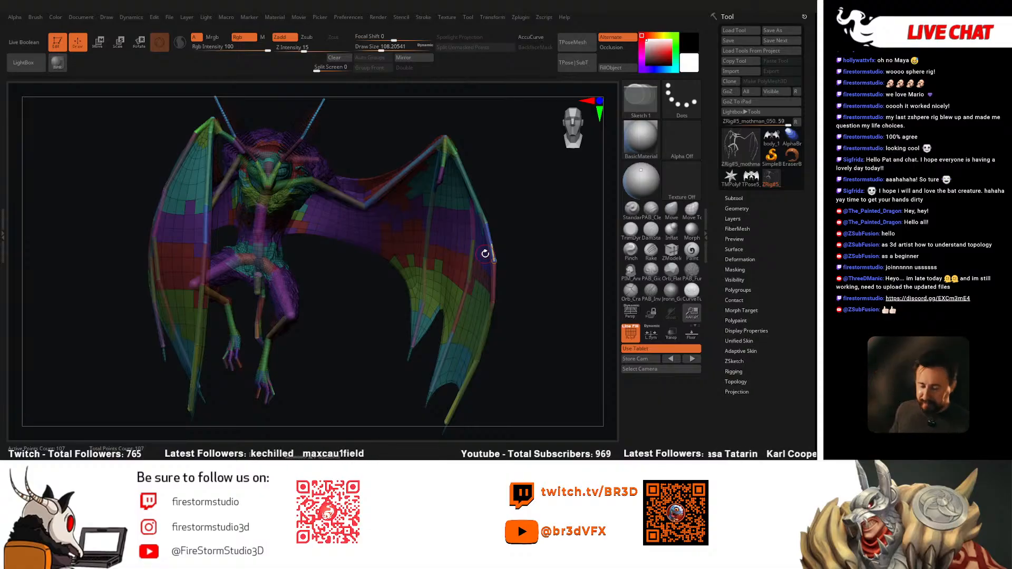
pyautogui.moveTo(526, 257); pyautogui.dragTo(533, 269)
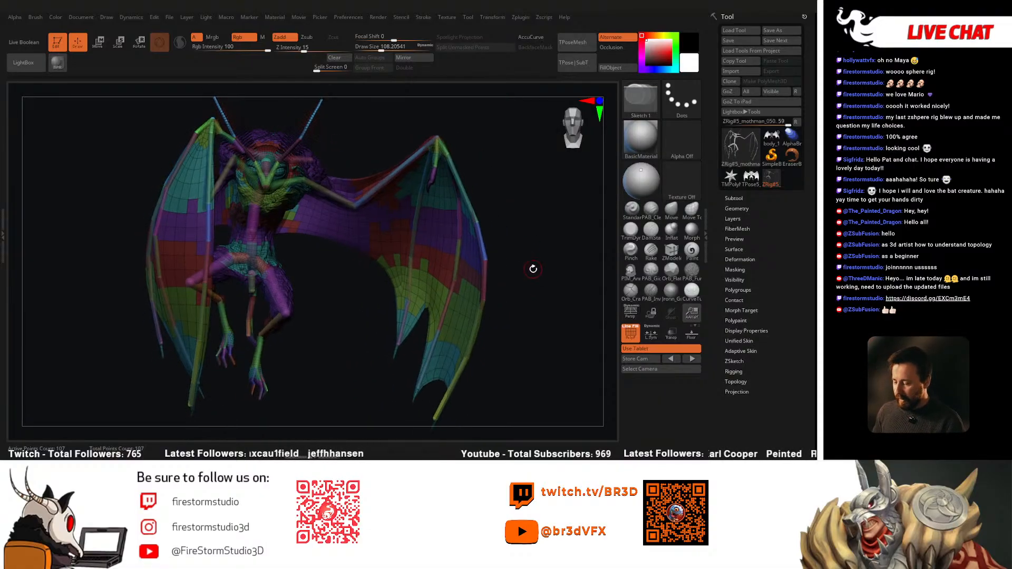
pyautogui.moveTo(341, 314); pyautogui.dragTo(304, 301)
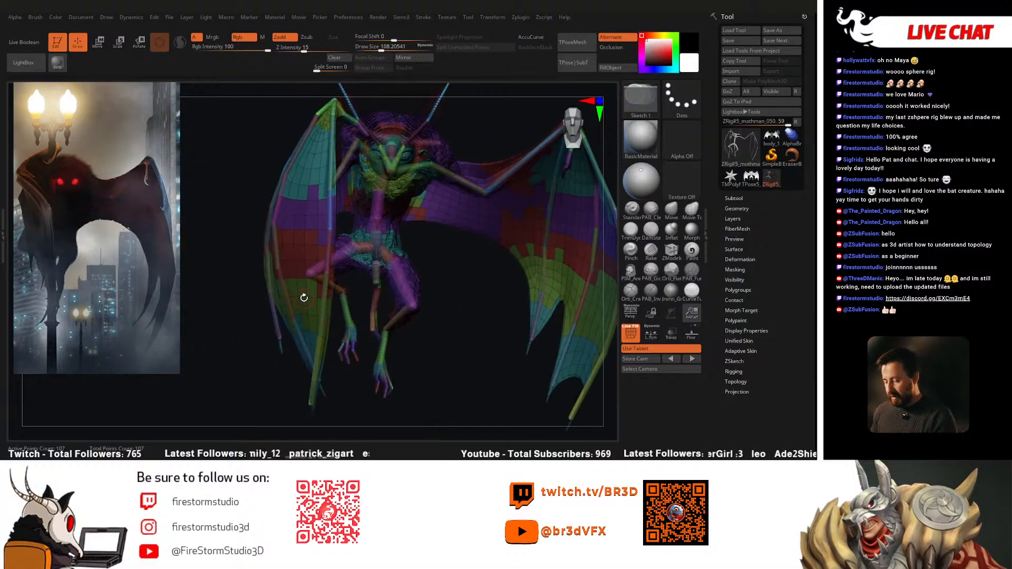
# Step: Turn off the polyframe and rotate the right wing's outer finger bone from the front
pyautogui.click(279, 207)
pyautogui.hotkey('ctrl', 'z')
pyautogui.press('r')
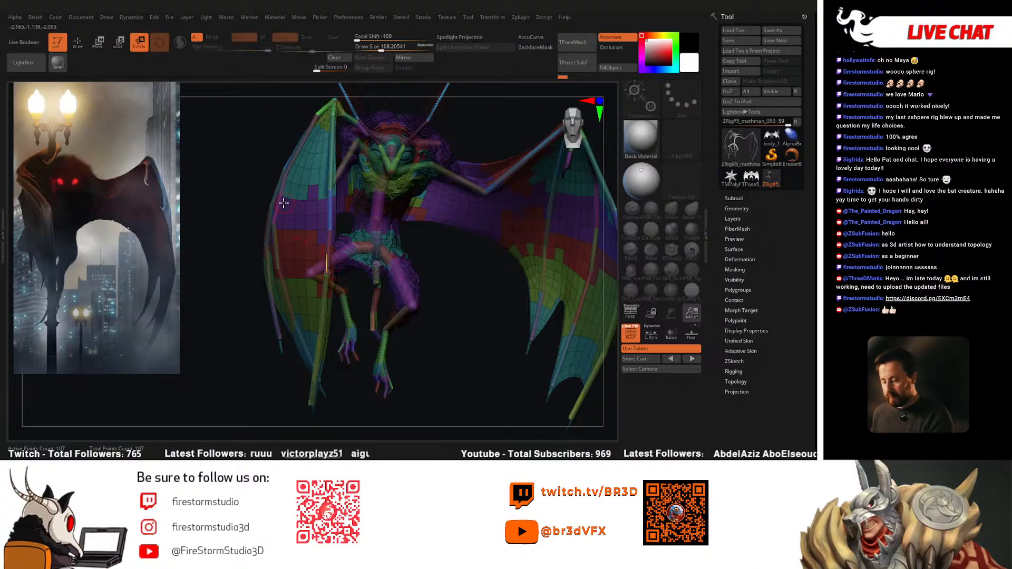
pyautogui.hotkey('shift', 'f')
pyautogui.moveTo(320, 229); pyautogui.dragTo(280, 210, button='right')
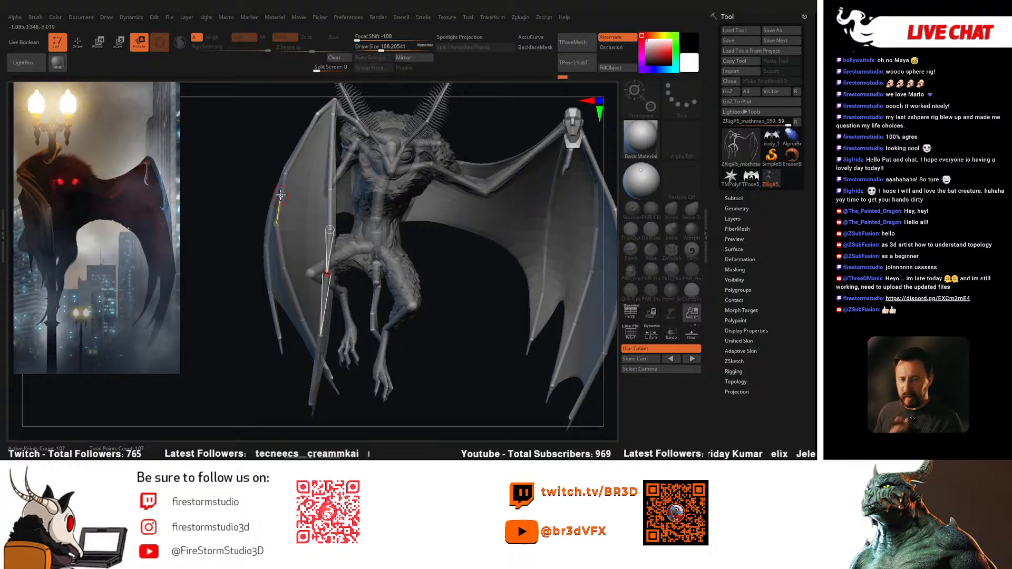
pyautogui.moveTo(281, 215); pyautogui.dragTo(288, 283)
# Step: Rotate the right wing's middle finger bones from the side to adjust the bend of the folded membrane
pyautogui.moveTo(282, 219); pyautogui.dragTo(309, 193, button='right')
pyautogui.moveTo(299, 186); pyautogui.dragTo(305, 188)
pyautogui.moveTo(303, 248); pyautogui.dragTo(299, 248)
pyautogui.keyDown('alt'); pyautogui.moveTo(299, 249); pyautogui.dragTo(298, 213, button='right'); pyautogui.keyUp('alt')
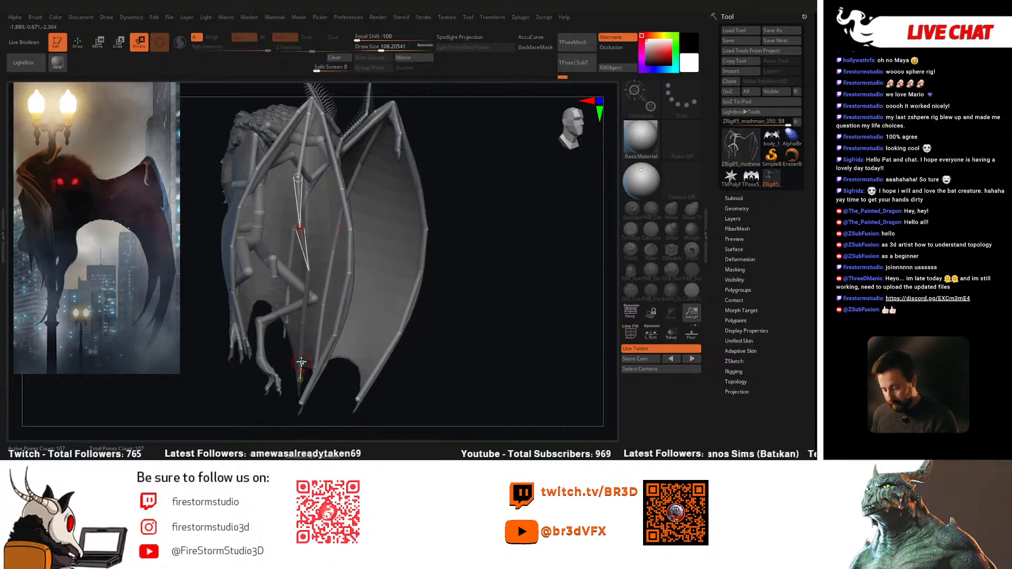
pyautogui.moveTo(308, 301); pyautogui.dragTo(309, 301)
pyautogui.moveTo(302, 239); pyautogui.dragTo(303, 239)
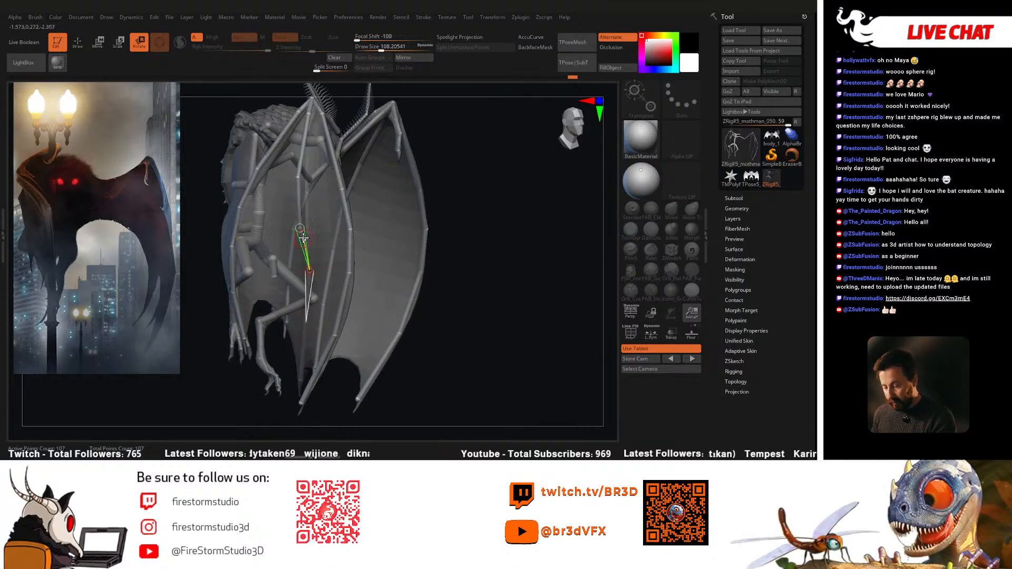
# Step: Rotate the folded right wing's outer finger bones inward from the front and refine their bend from behind
pyautogui.moveTo(297, 171); pyautogui.dragTo(338, 311, button='right')
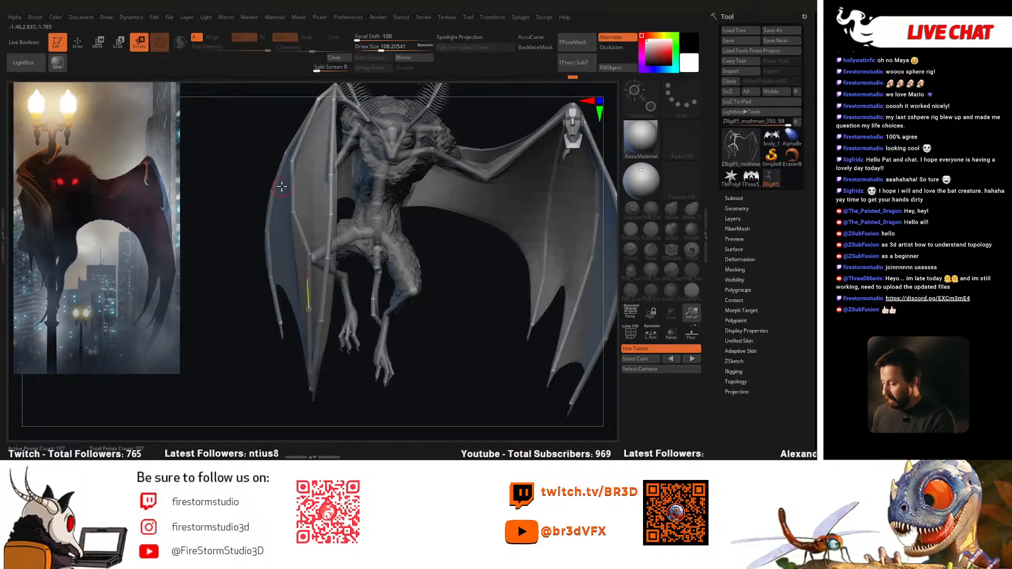
pyautogui.moveTo(278, 178); pyautogui.dragTo(291, 185)
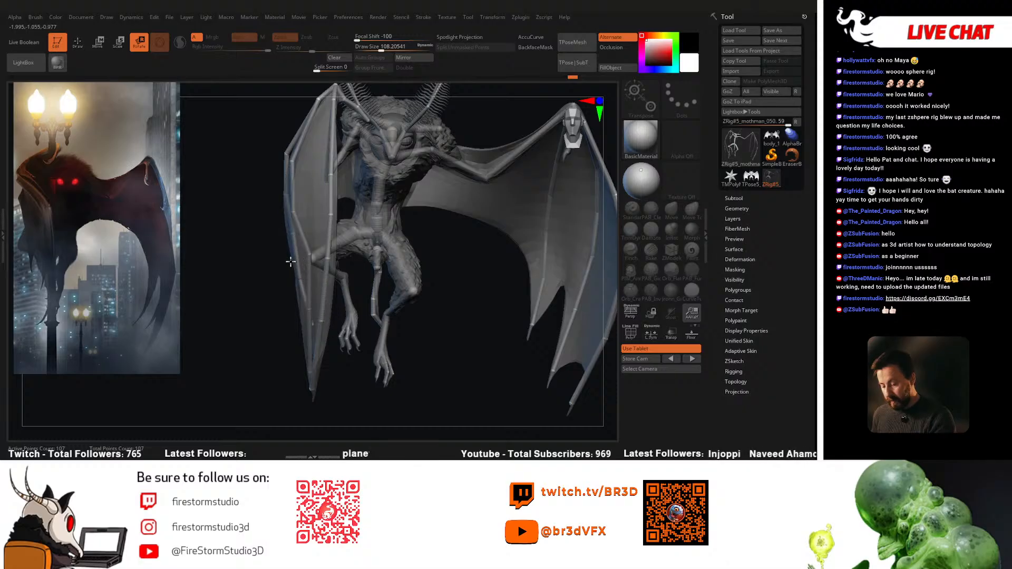
pyautogui.moveTo(299, 252); pyautogui.dragTo(304, 254)
pyautogui.moveTo(308, 291); pyautogui.dragTo(385, 285, button='right')
pyautogui.moveTo(305, 300); pyautogui.dragTo(350, 224, button='right')
pyautogui.moveTo(336, 205); pyautogui.dragTo(330, 181)
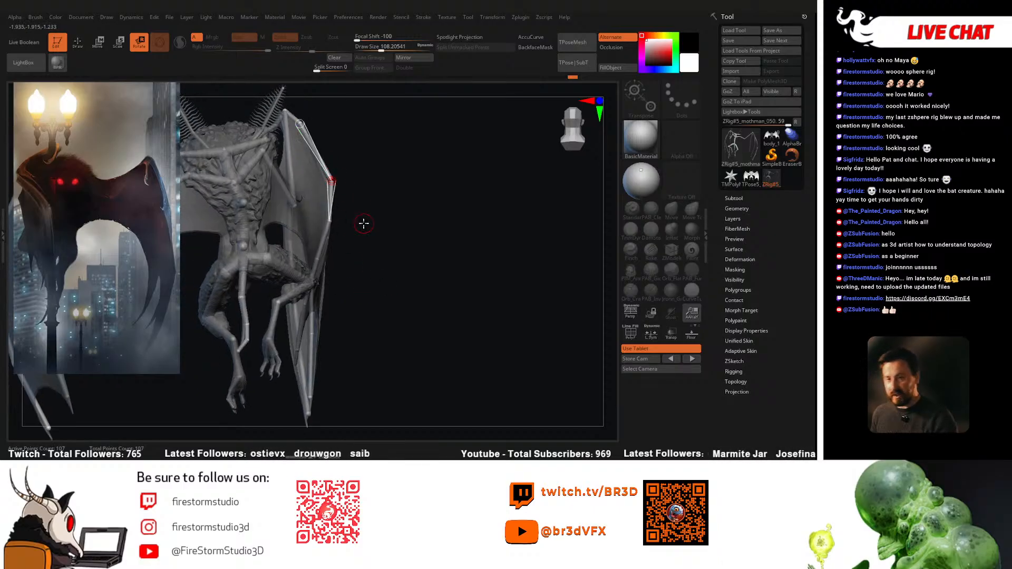
pyautogui.moveTo(319, 252); pyautogui.dragTo(324, 252)
# Step: Rotate the inner finger bones and tip of the folded right wing, adjusting the membrane from the side and front
pyautogui.moveTo(363, 266); pyautogui.dragTo(295, 290, button='right')
pyautogui.moveTo(328, 336); pyautogui.dragTo(324, 335)
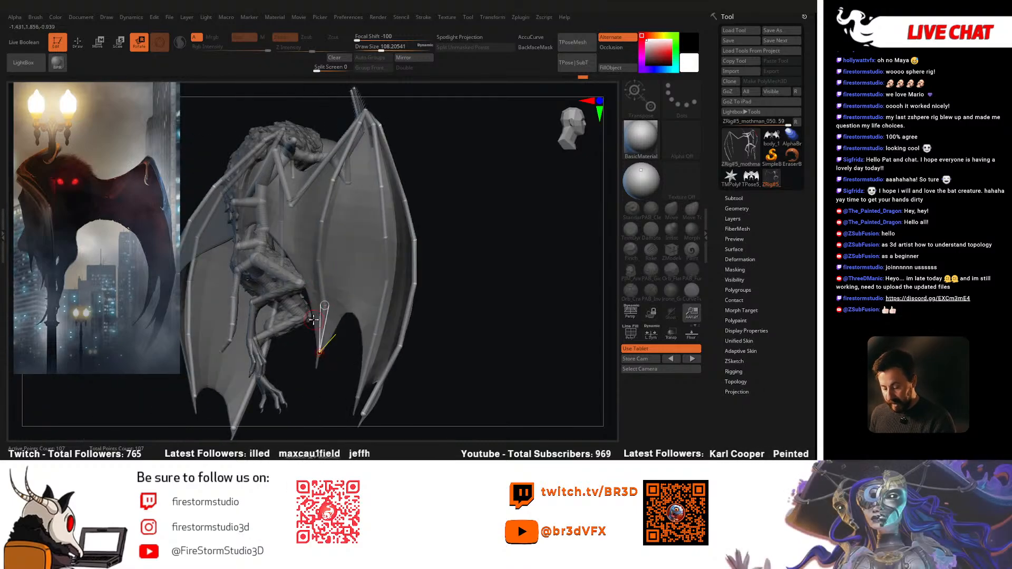
pyautogui.moveTo(324, 335); pyautogui.dragTo(326, 280, button='right')
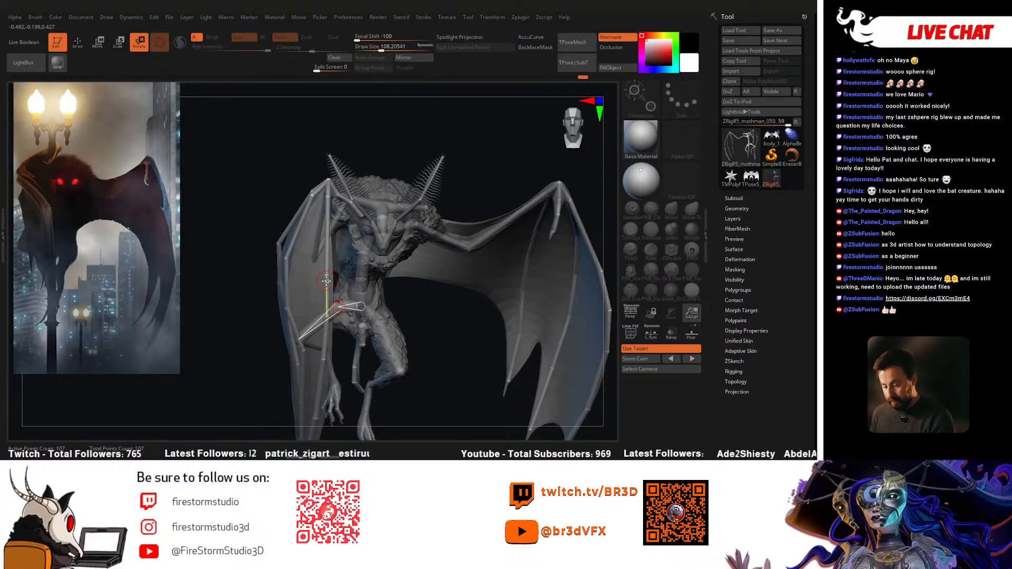
pyautogui.moveTo(327, 261); pyautogui.dragTo(357, 262)
pyautogui.moveTo(356, 262); pyautogui.dragTo(347, 304, button='right')
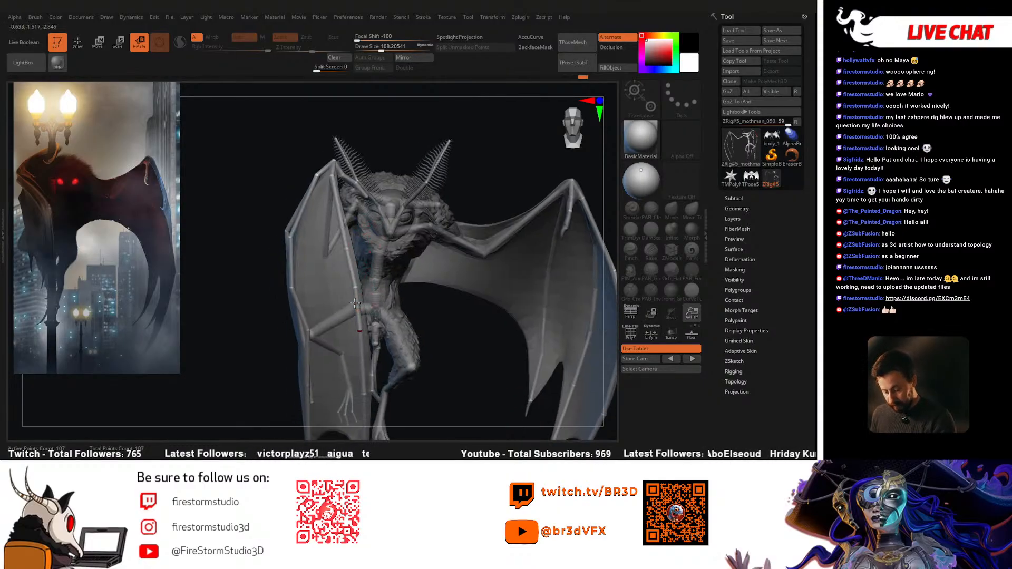
pyautogui.moveTo(355, 305); pyautogui.dragTo(354, 276)
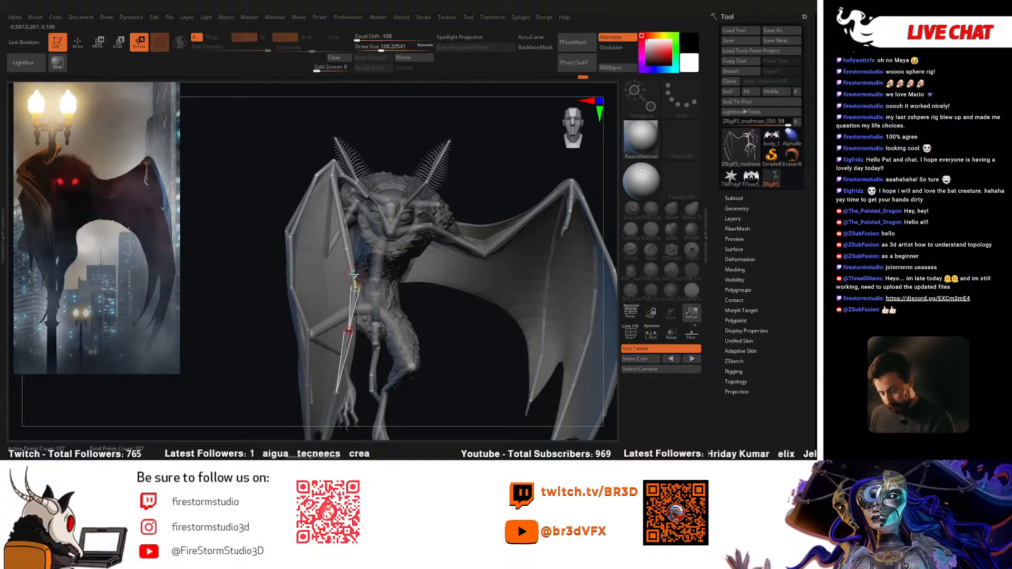
# Step: Switch the rig manipulation to Move and shift the finger joints of the folded right wing
pyautogui.click(98, 42)
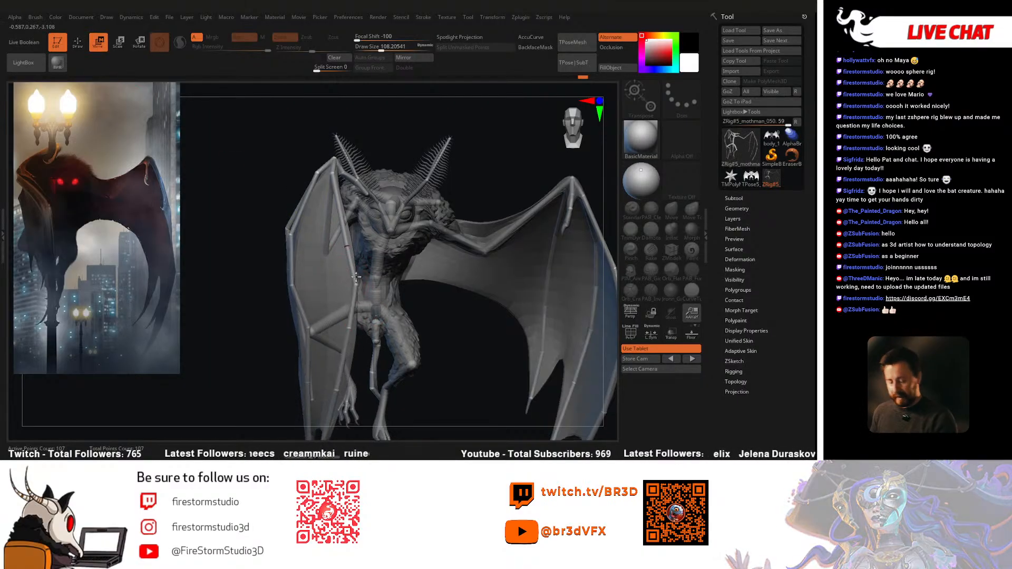
pyautogui.keyDown('ctrl'); pyautogui.moveTo(372, 319); pyautogui.dragTo(376, 276, button='right'); pyautogui.keyUp('ctrl')
pyautogui.moveTo(368, 273); pyautogui.dragTo(371, 250)
pyautogui.moveTo(374, 197); pyautogui.dragTo(443, 210, button='right')
pyautogui.click(379, 212)
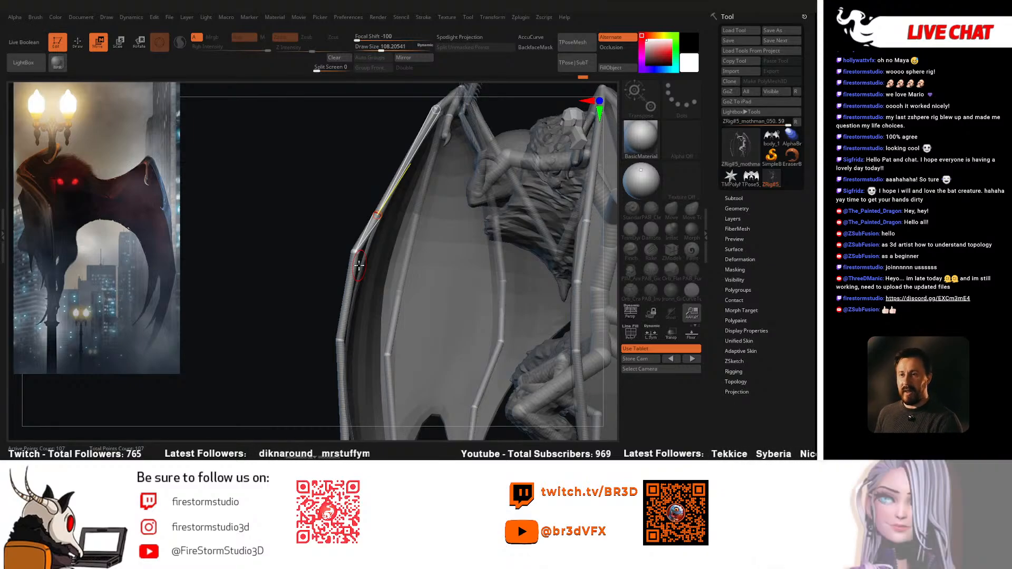
pyautogui.moveTo(358, 265); pyautogui.dragTo(347, 209, button='right')
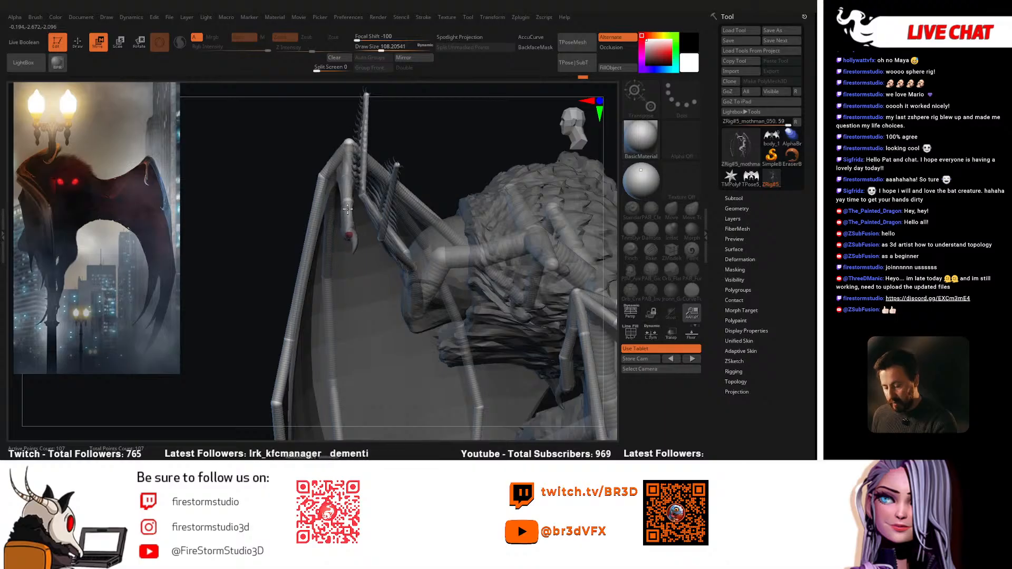
# Step: Switch back to Rotate and adjust the thumb claw bone at the wing's wrist from the side
pyautogui.press('e')
pyautogui.press('r')
pyautogui.moveTo(348, 200); pyautogui.dragTo(348, 235)
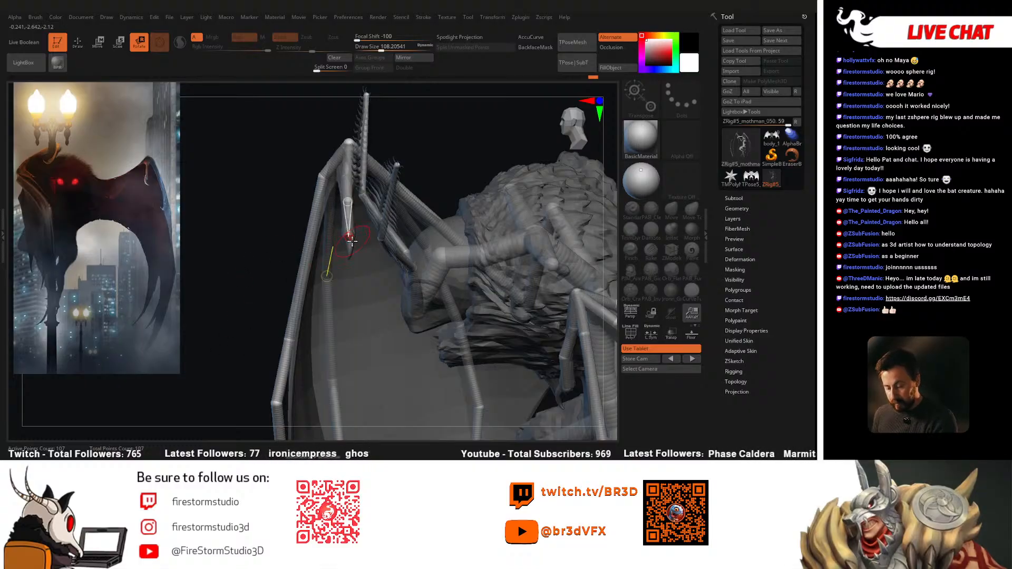
pyautogui.moveTo(218, 269); pyautogui.dragTo(324, 255)
pyautogui.moveTo(399, 159); pyautogui.dragTo(398, 157)
# Step: Rotate the folded right wing's outer finger tip and the left wing's arm bone from the front
pyautogui.moveTo(298, 217); pyautogui.dragTo(371, 232)
pyautogui.moveTo(310, 338); pyautogui.dragTo(313, 341)
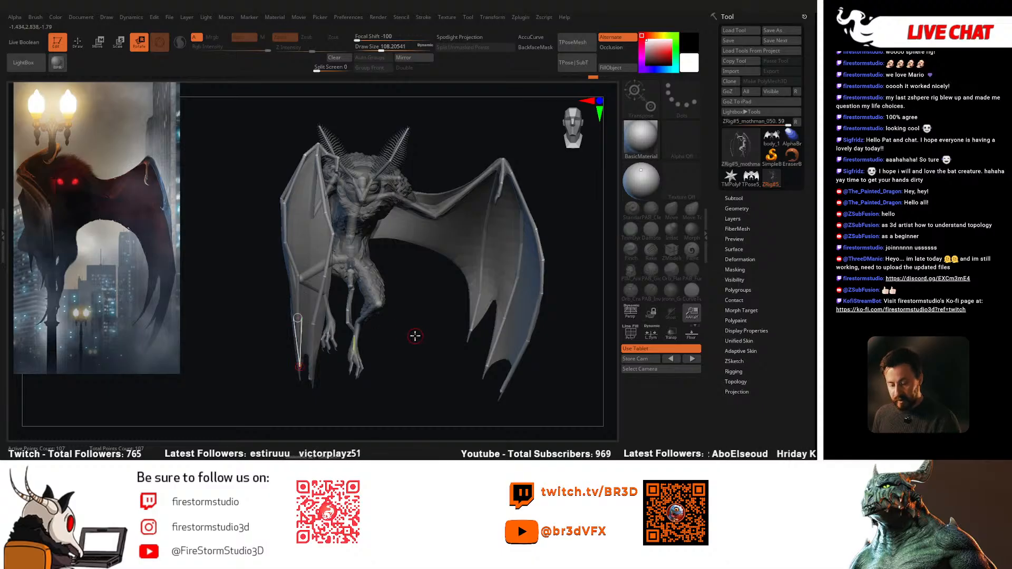
pyautogui.moveTo(424, 210); pyautogui.dragTo(424, 252)
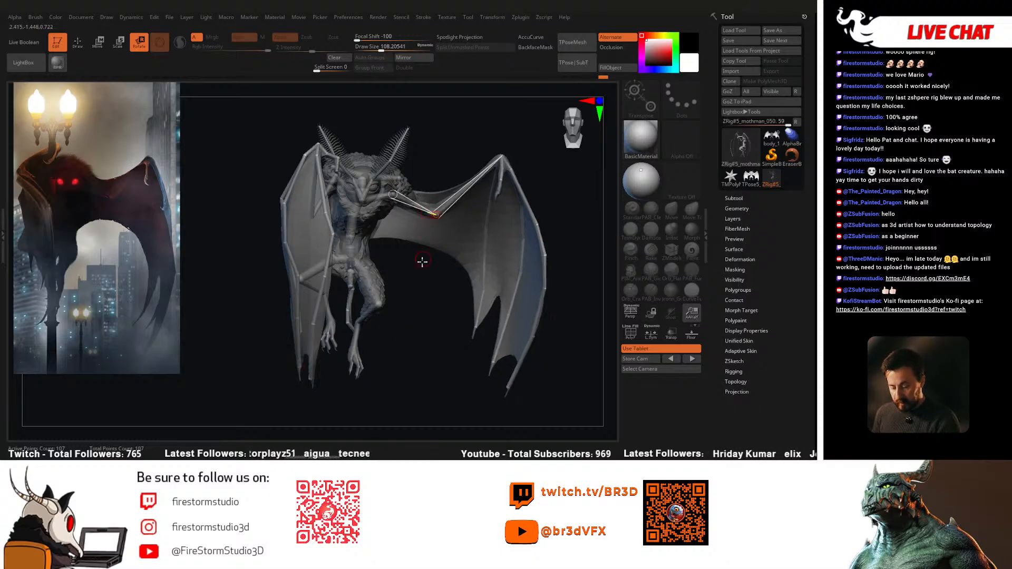
pyautogui.moveTo(377, 305); pyautogui.dragTo(529, 323, button='right')
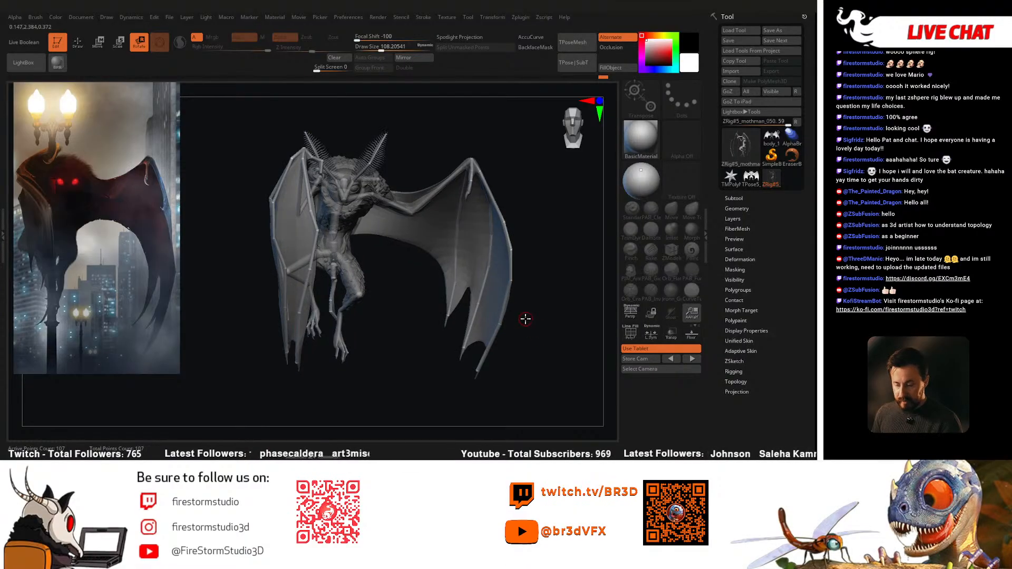
# Step: Save the project with the current rig pose
pyautogui.click(169, 18)
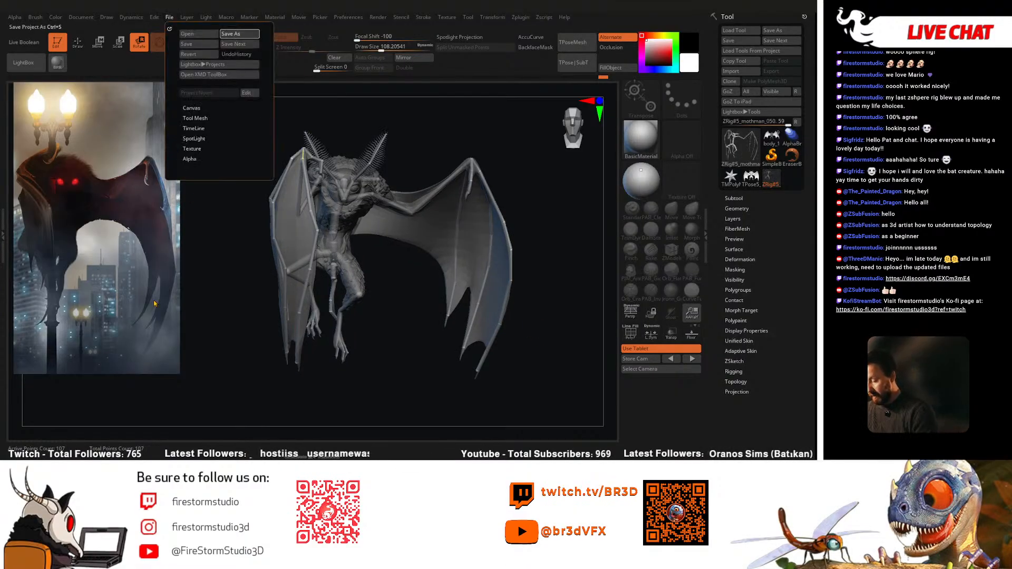
pyautogui.press('Return')
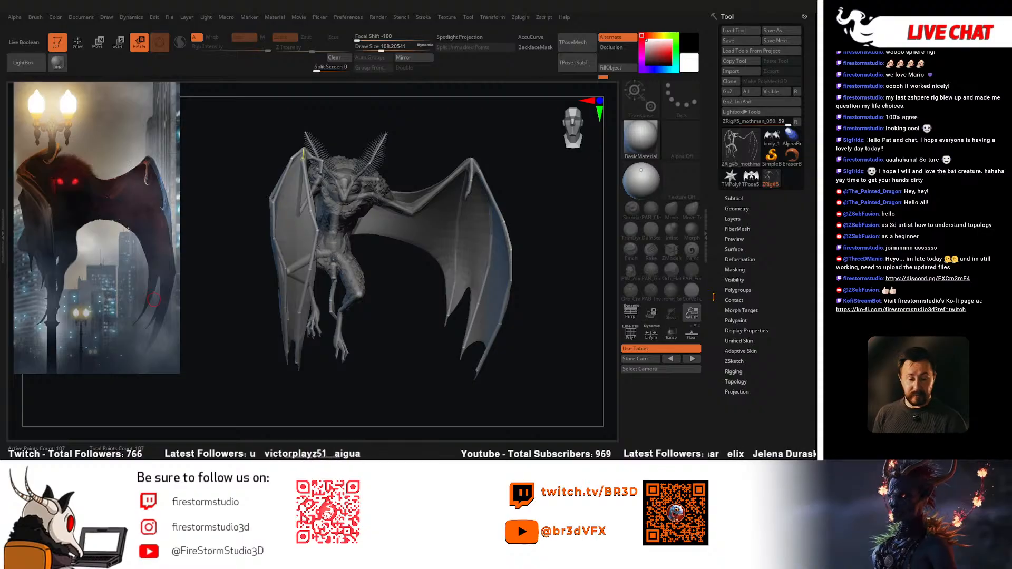
pyautogui.scroll(-1, 777, 244)
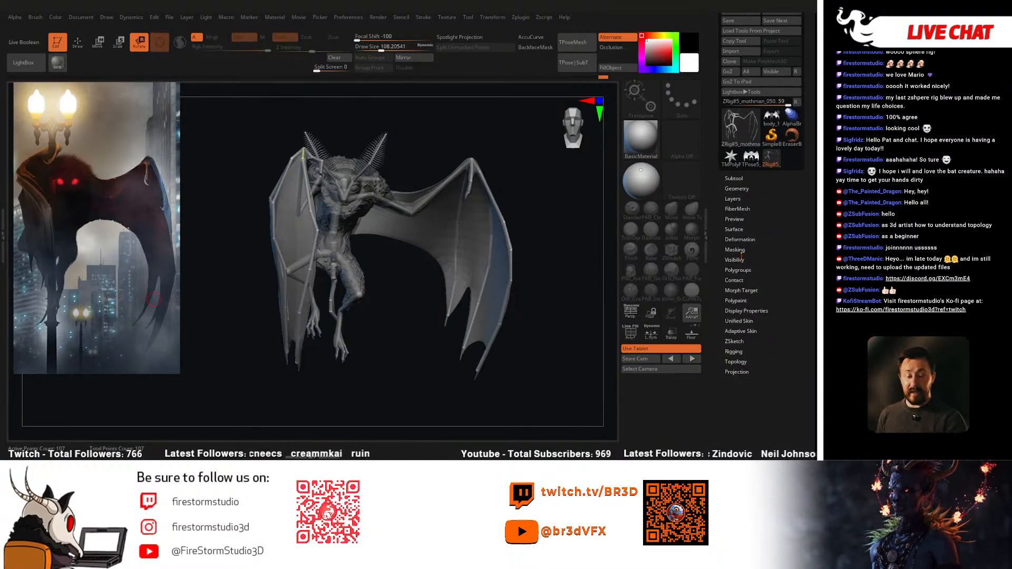
pyautogui.scroll(1, 741, 257)
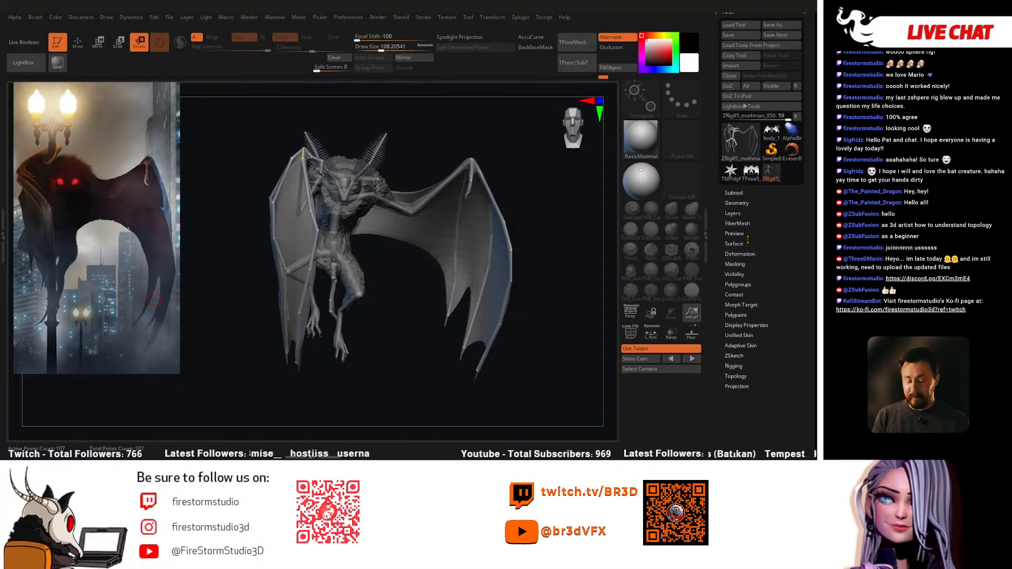
pyautogui.moveTo(773, 209); pyautogui.dragTo(747, 247)
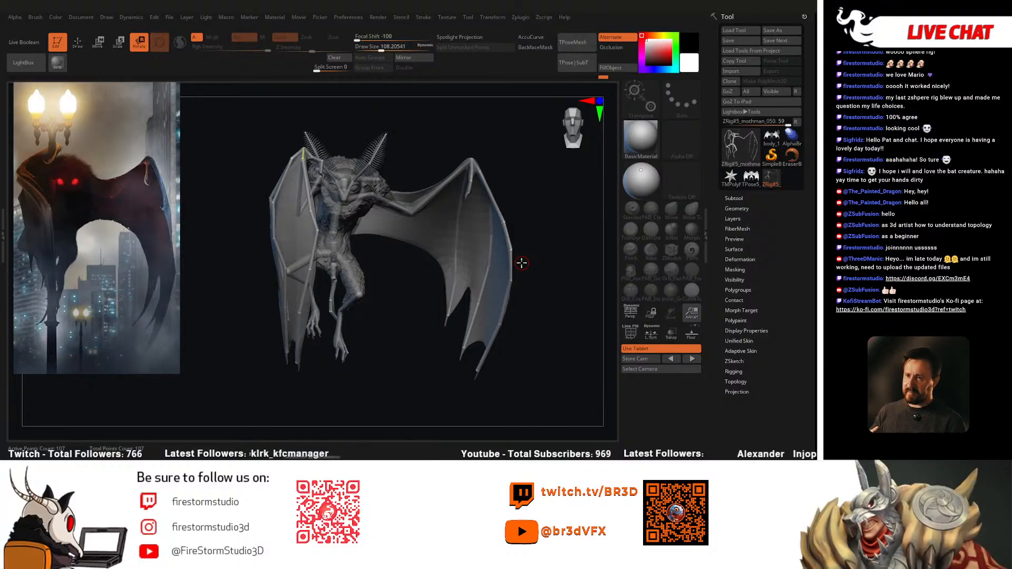
pyautogui.moveTo(565, 236); pyautogui.dragTo(559, 234)
# Step: Transfer the posed ZSphere rig to the high-resolution subtools with Transpose Master's TPose|SubT
pyautogui.click(520, 17)
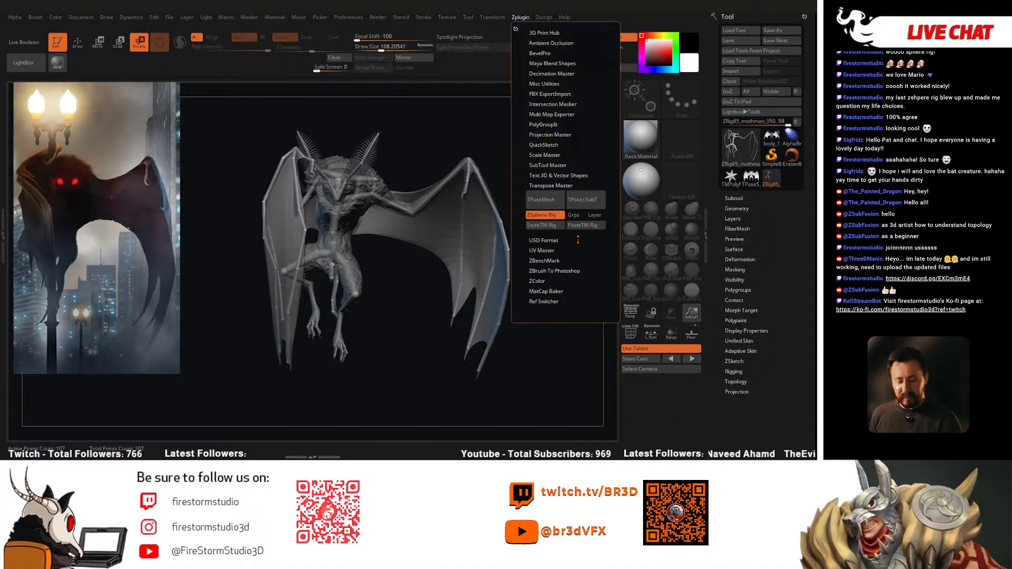
pyautogui.click(586, 200)
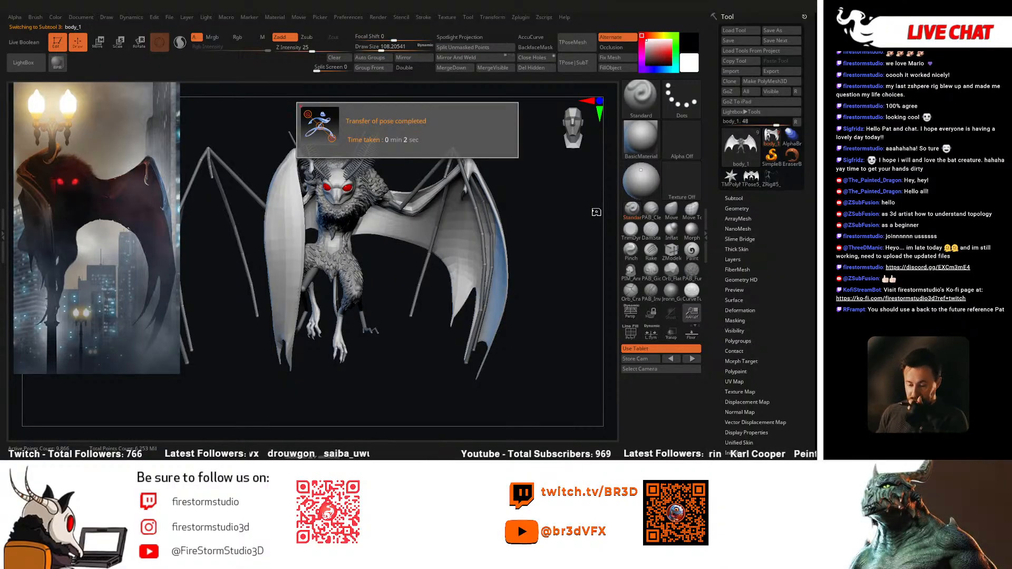
pyautogui.moveTo(536, 247)
pyautogui.mouseDown()
pyautogui.moveTo(524, 248)
pyautogui.moveTo(533, 262)
pyautogui.mouseUp()
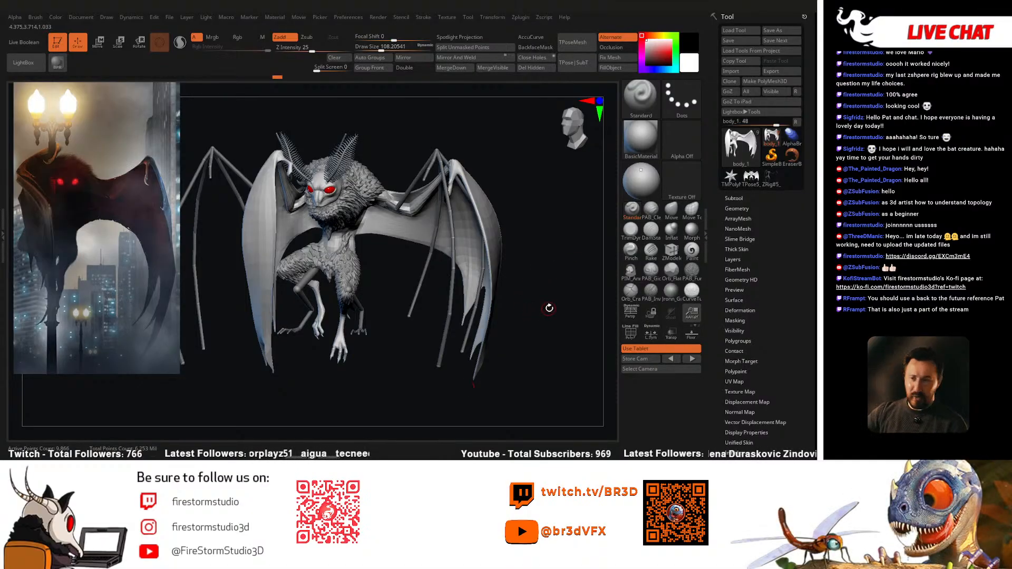
# Step: Hide the Rig subtool and check the posed high-resolution creature from the side
pyautogui.click(734, 198)
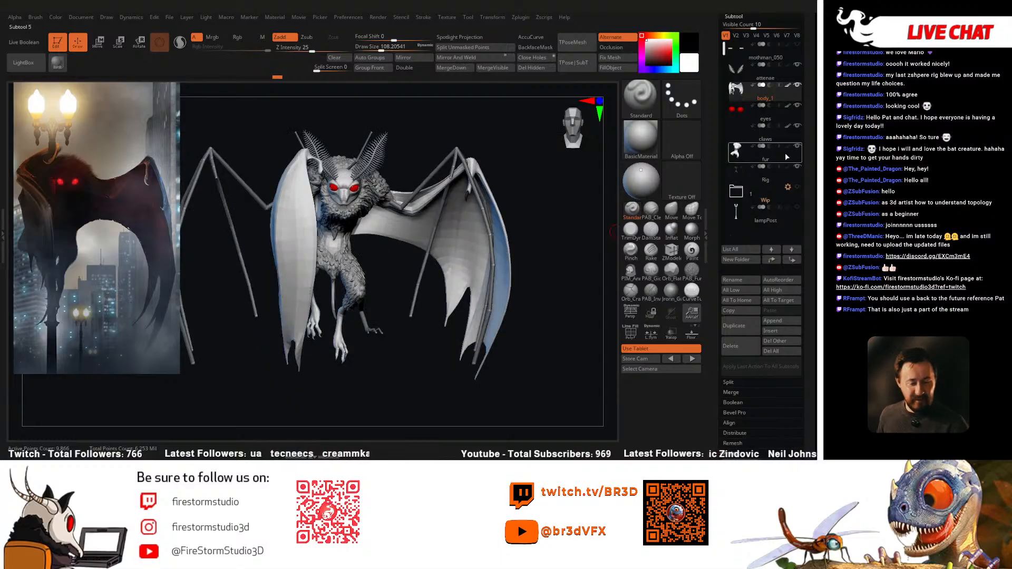
pyautogui.click(785, 114)
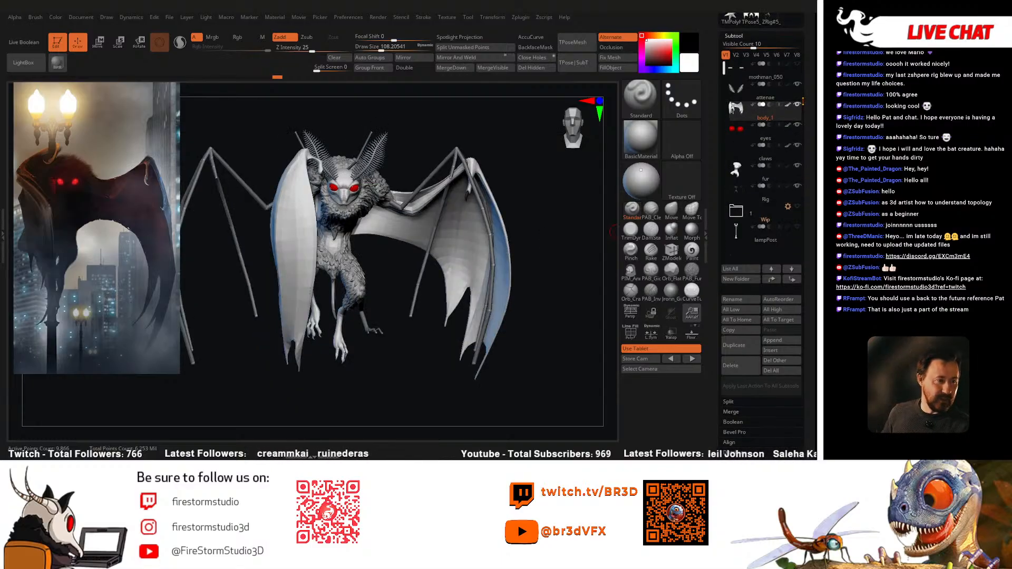
pyautogui.moveTo(809, 102); pyautogui.dragTo(810, 112)
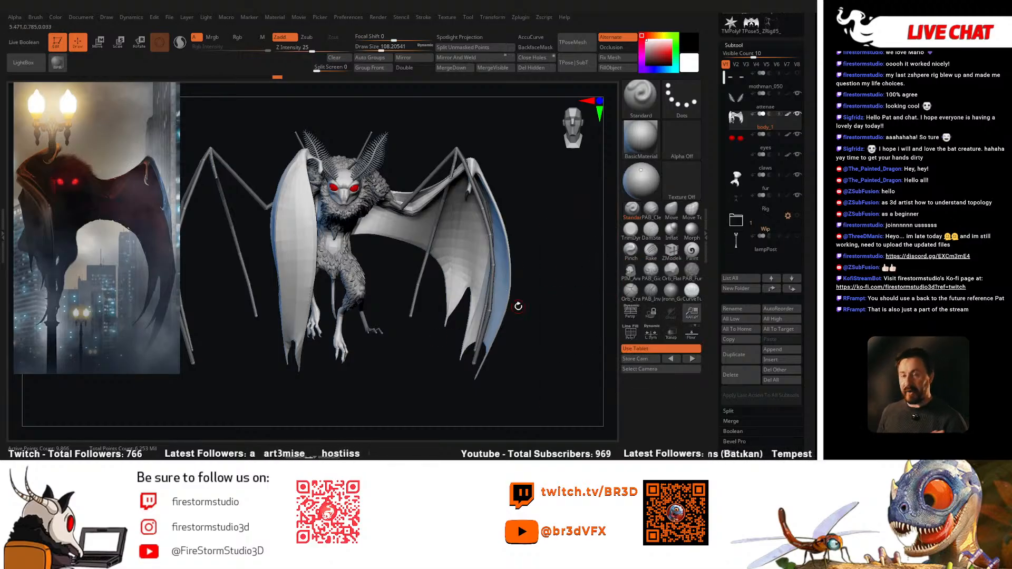
pyautogui.moveTo(553, 271); pyautogui.dragTo(573, 308)
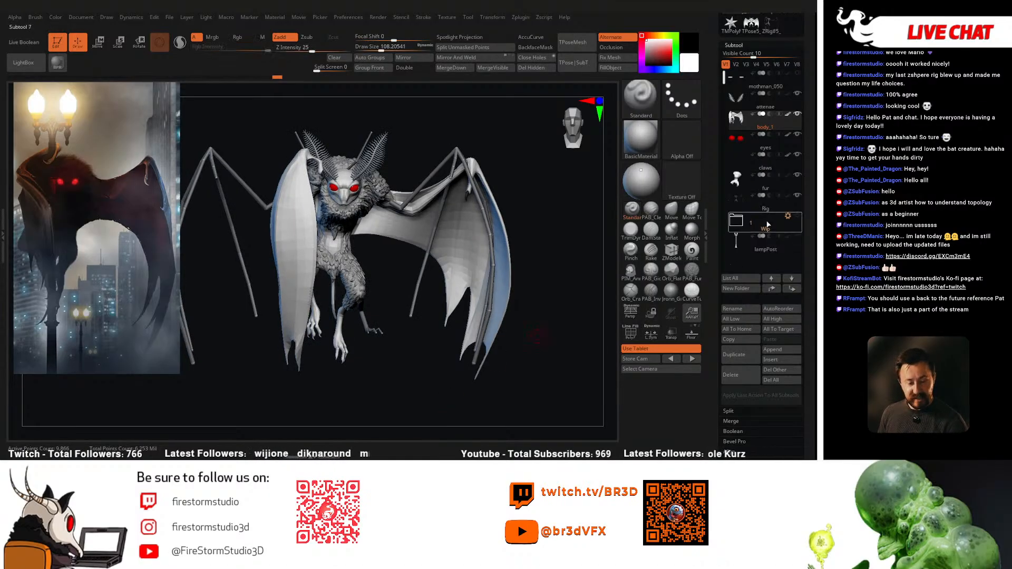
pyautogui.click(797, 196)
pyautogui.moveTo(537, 345); pyautogui.dragTo(508, 341)
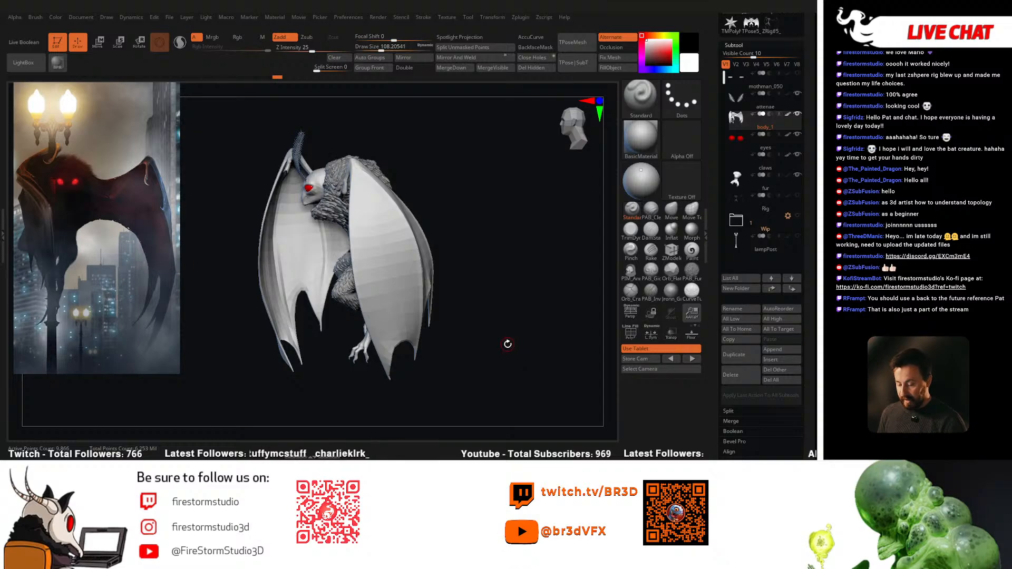
# Step: Show the lampPost subtool, select it and move it in front of the creature beside the folded wing
pyautogui.click(797, 236)
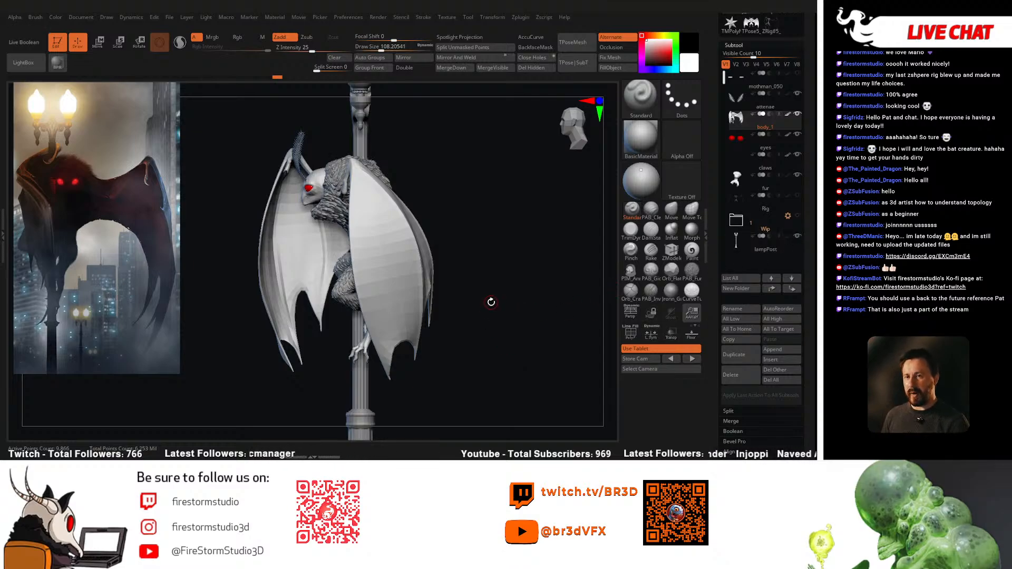
pyautogui.moveTo(472, 291); pyautogui.dragTo(444, 324)
pyautogui.press('w')
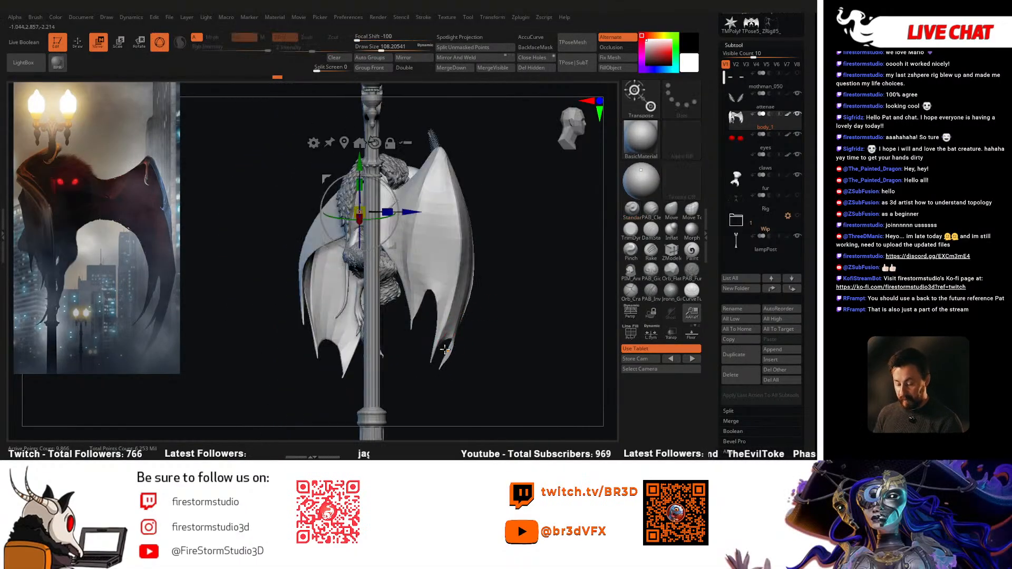
pyautogui.moveTo(420, 237); pyautogui.dragTo(491, 285)
pyautogui.click(764, 242)
pyautogui.moveTo(420, 264); pyautogui.dragTo(476, 255)
pyautogui.moveTo(359, 262); pyautogui.dragTo(379, 260)
pyautogui.moveTo(407, 211); pyautogui.dragTo(407, 213)
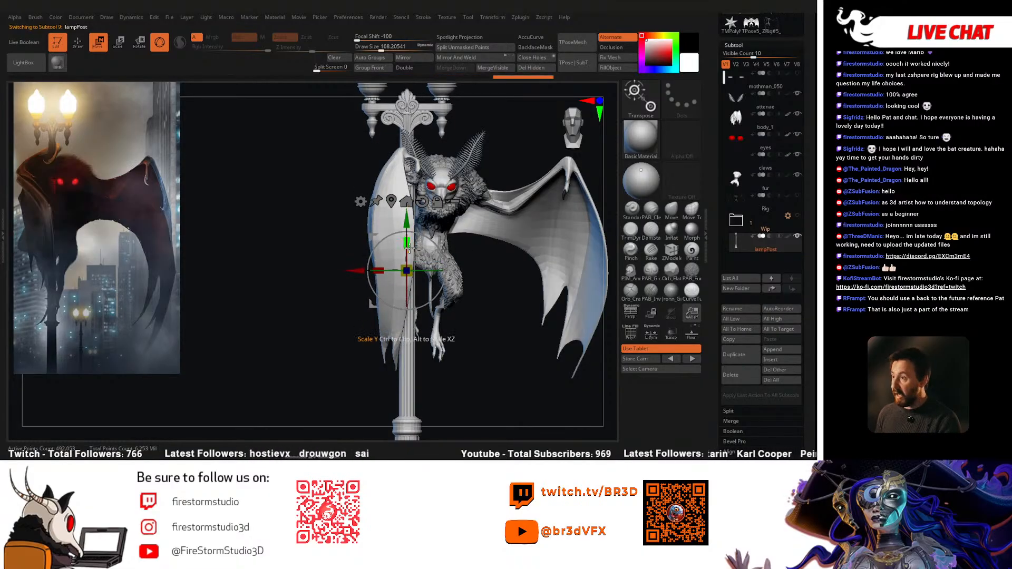
pyautogui.moveTo(313, 319); pyautogui.dragTo(343, 317)
pyautogui.moveTo(457, 268); pyautogui.dragTo(456, 248)
pyautogui.moveTo(397, 262); pyautogui.dragTo(345, 359)
# Step: Select the fur subtool, isolate and frame it, and lower its subdivision level
pyautogui.press('q')
pyautogui.moveTo(476, 376); pyautogui.dragTo(402, 305)
pyautogui.keyDown('alt'); pyautogui.click(400, 161); pyautogui.keyUp('alt')
pyautogui.hotkey('alt', 's')
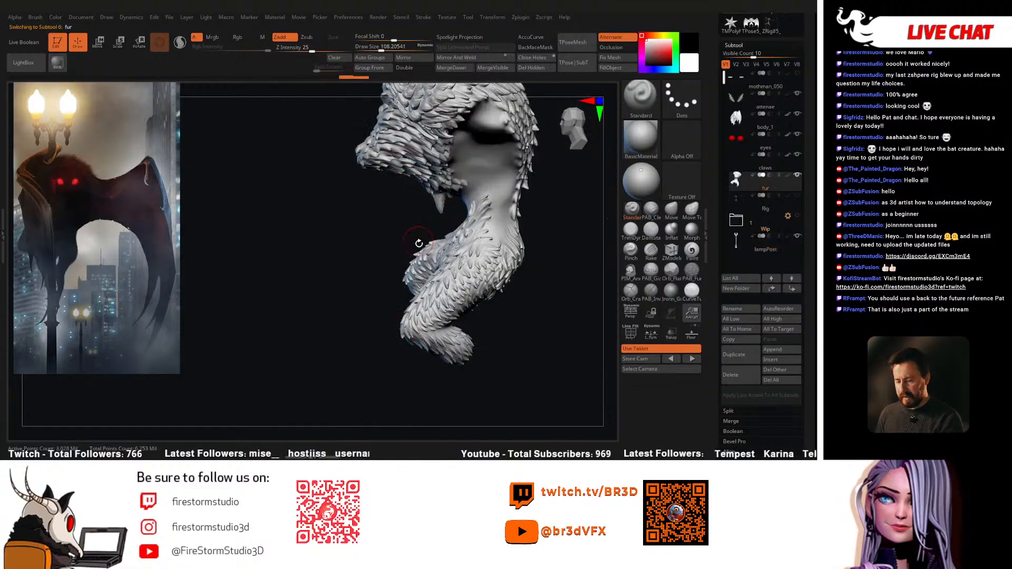
pyautogui.press('f')
pyautogui.hotkey('shift', 'd')
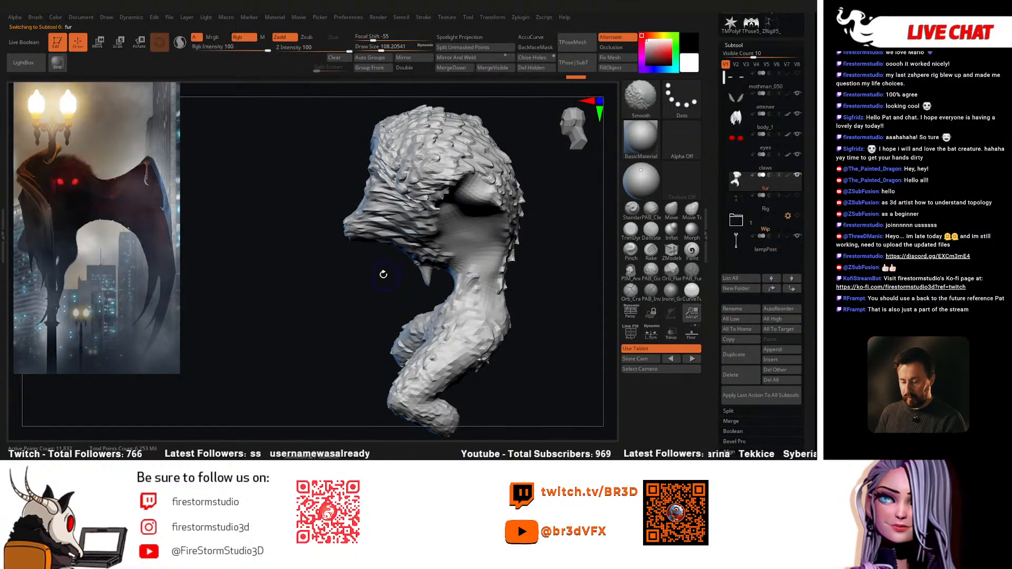
# Step: Step the fur up and back down through its subdivision levels, ending on a low one, and show all visible subtools again
pyautogui.moveTo(559, 293); pyautogui.dragTo(574, 288)
pyautogui.press('d')
pyautogui.press('d')
pyautogui.press('d')
pyautogui.press('d')
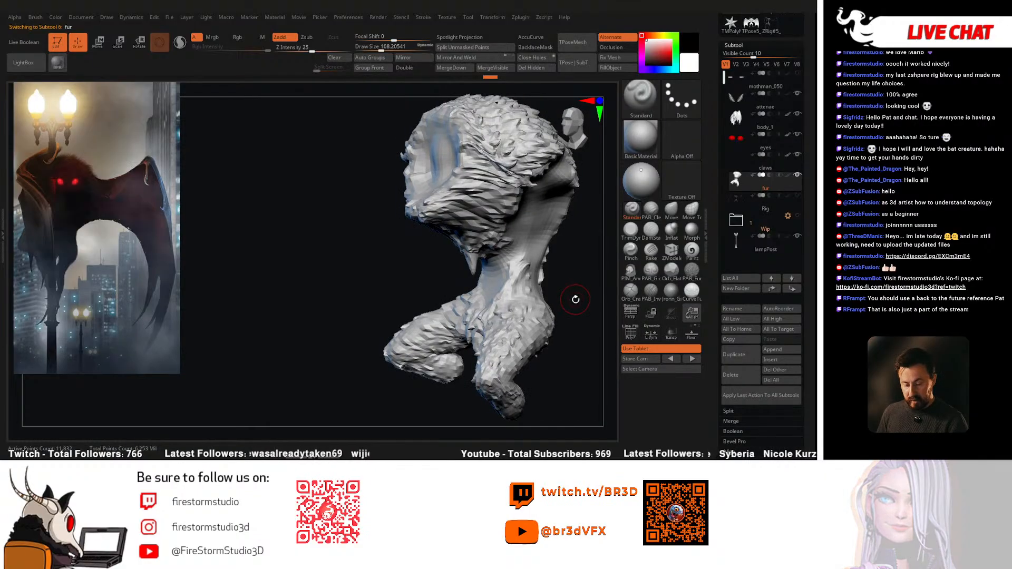
pyautogui.hotkey('shift', 'd')
pyautogui.hotkey('shift', 'd')
pyautogui.hotkey('shift', 'd')
pyautogui.hotkey('alt', 's')
pyautogui.moveTo(576, 288); pyautogui.dragTo(563, 287)
# Step: Choose the Move brush, hide the lampPost subtool and turn on the polyframe for the fur
pyautogui.click(671, 209)
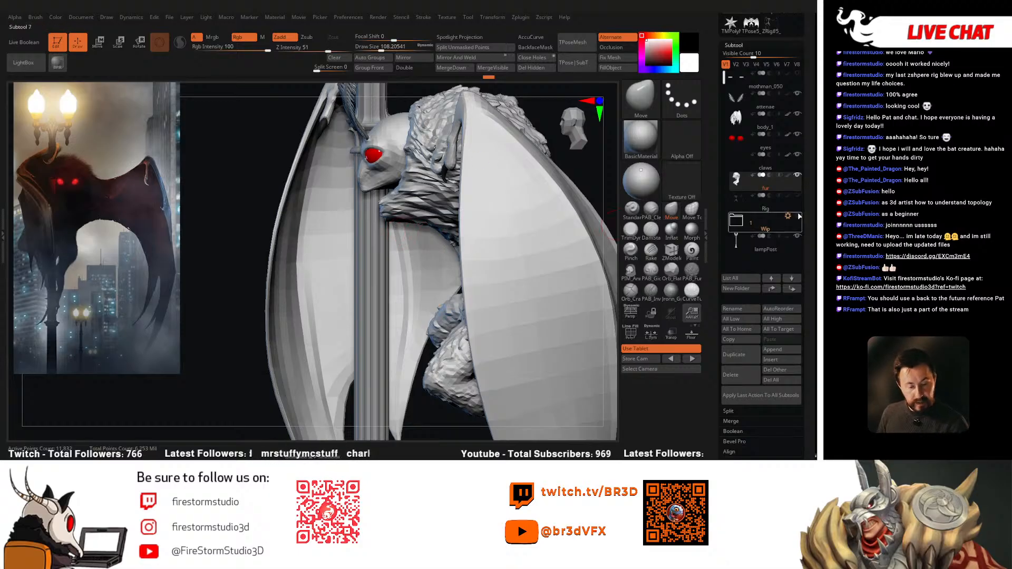
pyautogui.click(798, 236)
pyautogui.rightClick(397, 206)
pyautogui.moveTo(398, 205)
pyautogui.mouseDown()
pyautogui.moveTo(408, 206)
pyautogui.moveTo(390, 208)
pyautogui.mouseUp()
pyautogui.rightClick(398, 204)
pyautogui.hotkey('shift', 'f')
# Step: Enlarge the Move brush to a size of about 445 and shift the purple chest fur against the body
pyautogui.rightClick(389, 206)
pyautogui.moveTo(389, 207); pyautogui.dragTo(448, 227, button='right')
pyautogui.rightClick(350, 269)
pyautogui.moveTo(350, 269); pyautogui.dragTo(357, 269)
pyautogui.moveTo(357, 269)
pyautogui.mouseDown(button='right')
pyautogui.moveTo(369, 222)
pyautogui.moveTo(345, 212)
pyautogui.moveTo(372, 240)
pyautogui.mouseUp(button='right')
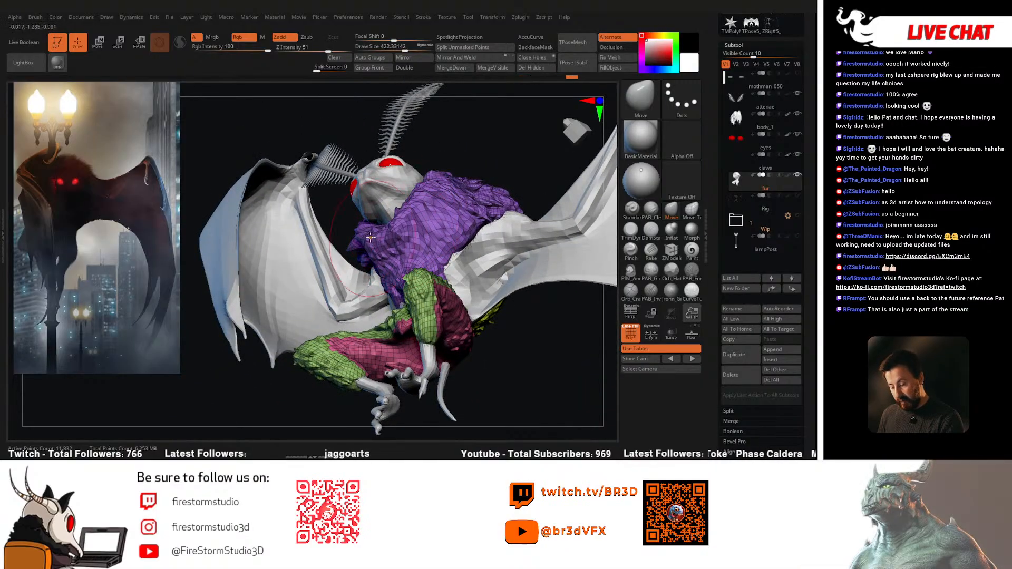
pyautogui.moveTo(419, 211)
pyautogui.mouseDown(button='right')
pyautogui.moveTo(420, 223)
pyautogui.moveTo(486, 255)
pyautogui.mouseUp(button='right')
pyautogui.press('space')
pyautogui.moveTo(486, 255); pyautogui.dragTo(489, 255)
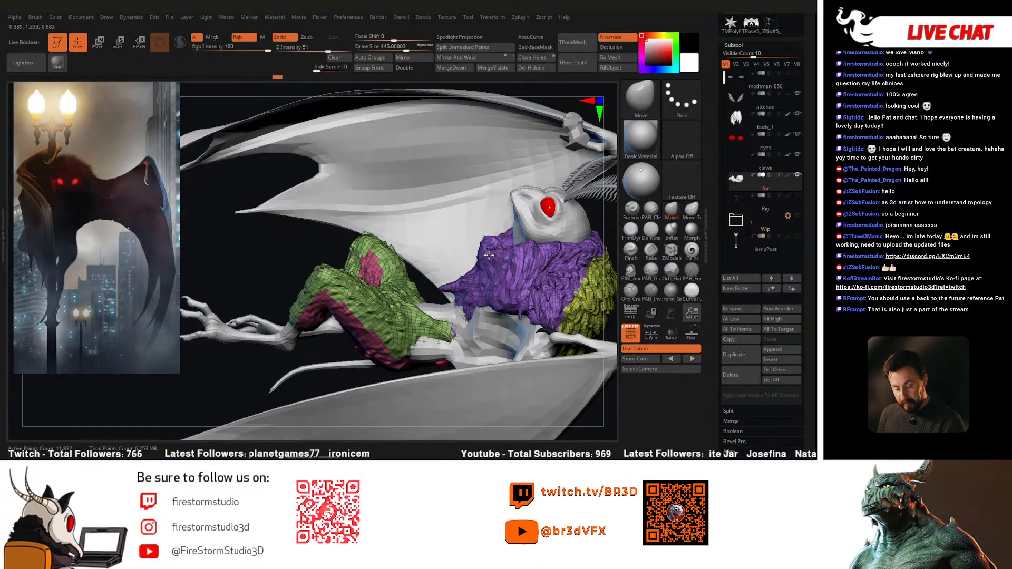
# Step: Reshape the purple fur collar around the neck and shoulders with the Move brush
pyautogui.moveTo(487, 248); pyautogui.dragTo(467, 249, button='right')
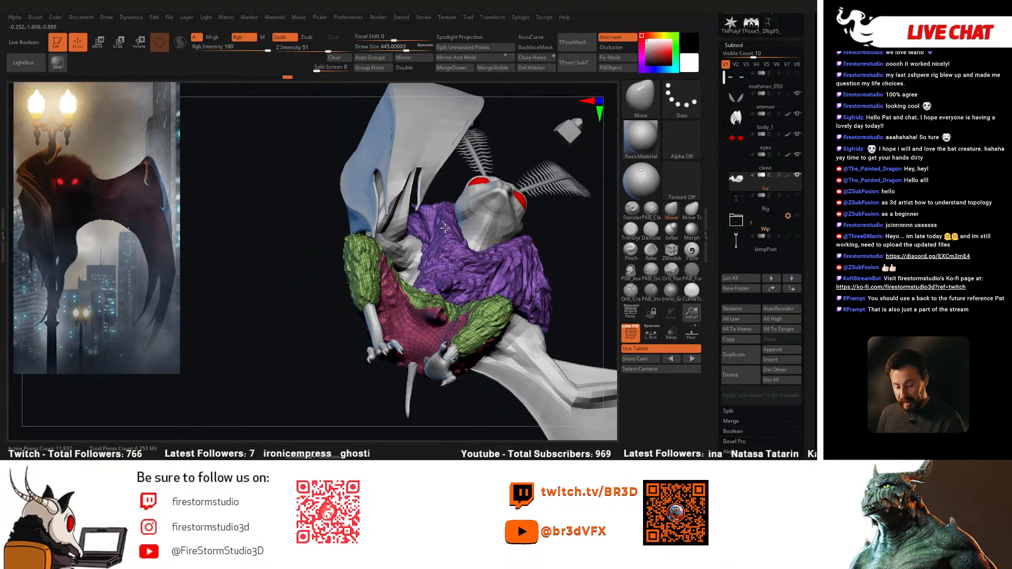
pyautogui.moveTo(439, 230)
pyautogui.mouseDown(button='right')
pyautogui.moveTo(450, 255)
pyautogui.moveTo(500, 237)
pyautogui.moveTo(532, 250)
pyautogui.moveTo(479, 250)
pyautogui.mouseUp(button='right')
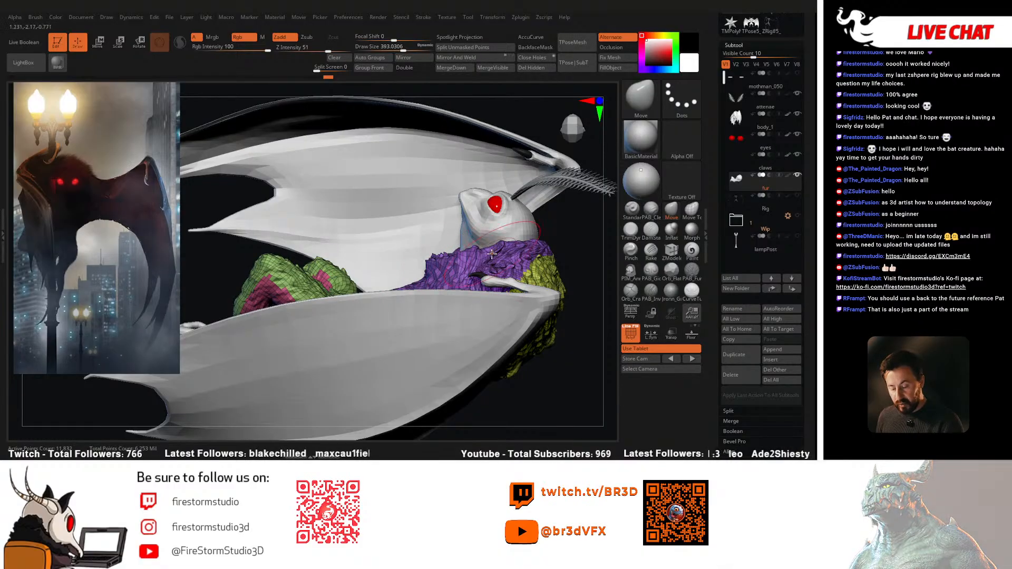
pyautogui.moveTo(537, 258); pyautogui.dragTo(494, 306, button='right')
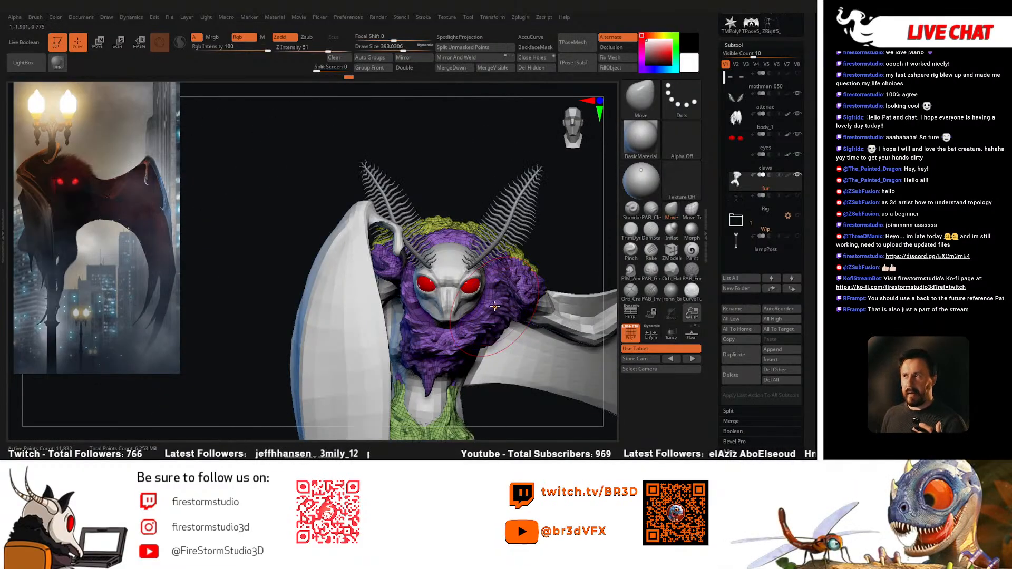
pyautogui.moveTo(494, 306); pyautogui.dragTo(465, 231, button='right')
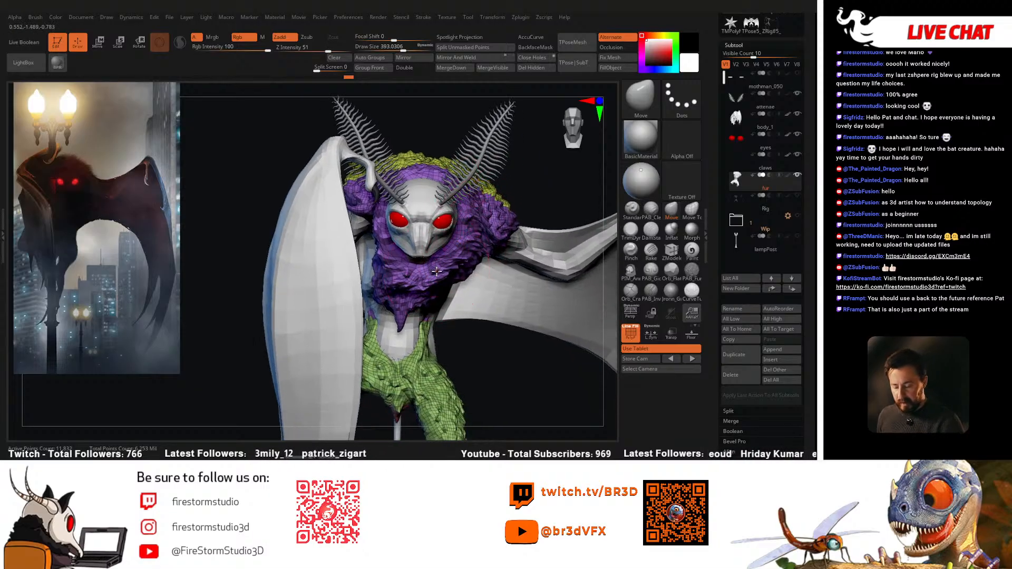
pyautogui.moveTo(390, 258); pyautogui.dragTo(380, 229, button='right')
pyautogui.moveTo(400, 288)
pyautogui.mouseDown(button='right')
pyautogui.moveTo(413, 316)
pyautogui.moveTo(393, 264)
pyautogui.moveTo(382, 272)
pyautogui.mouseUp(button='right')
# Step: Reduce the Move brush to a size of about 256 and adjust the chest fur beside the folded wing
pyautogui.press('space')
pyautogui.moveTo(374, 282); pyautogui.dragTo(376, 281)
pyautogui.moveTo(378, 267); pyautogui.dragTo(373, 298, button='right')
pyautogui.press('space')
pyautogui.moveTo(369, 268); pyautogui.dragTo(368, 268)
pyautogui.moveTo(368, 253); pyautogui.dragTo(389, 260, button='right')
pyautogui.press('space')
pyautogui.moveTo(392, 259); pyautogui.dragTo(390, 259)
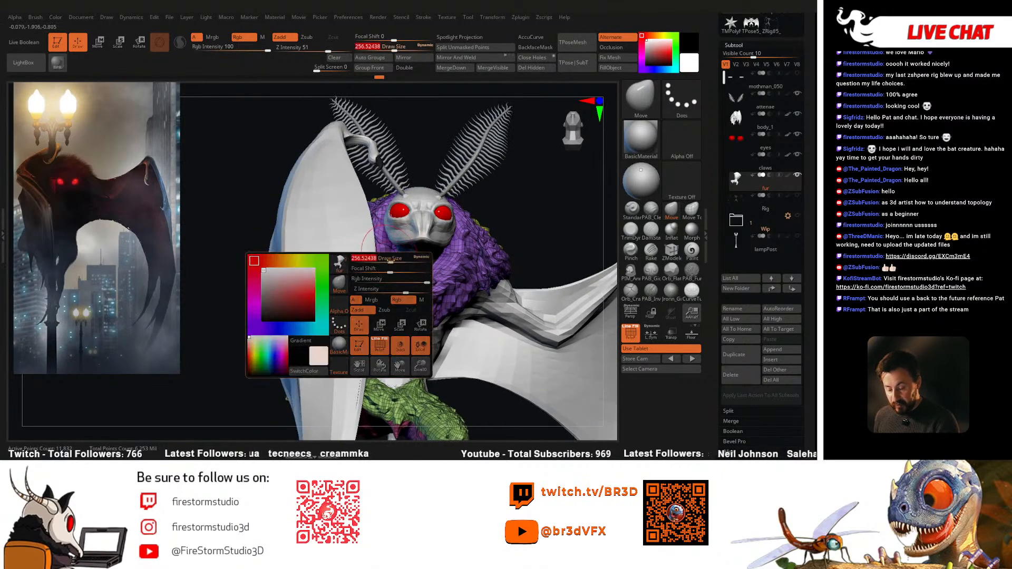
# Step: Smooth the purple chest fur below the head on the folded wing's side
pyautogui.moveTo(389, 257)
pyautogui.mouseDown(button='right')
pyautogui.moveTo(373, 268)
pyautogui.moveTo(399, 284)
pyautogui.mouseUp(button='right')
pyautogui.keyDown('shift'); pyautogui.click(318, 49); pyautogui.keyUp('shift')
pyautogui.press('space')
pyautogui.moveTo(403, 283); pyautogui.dragTo(397, 280)
pyautogui.press('space')
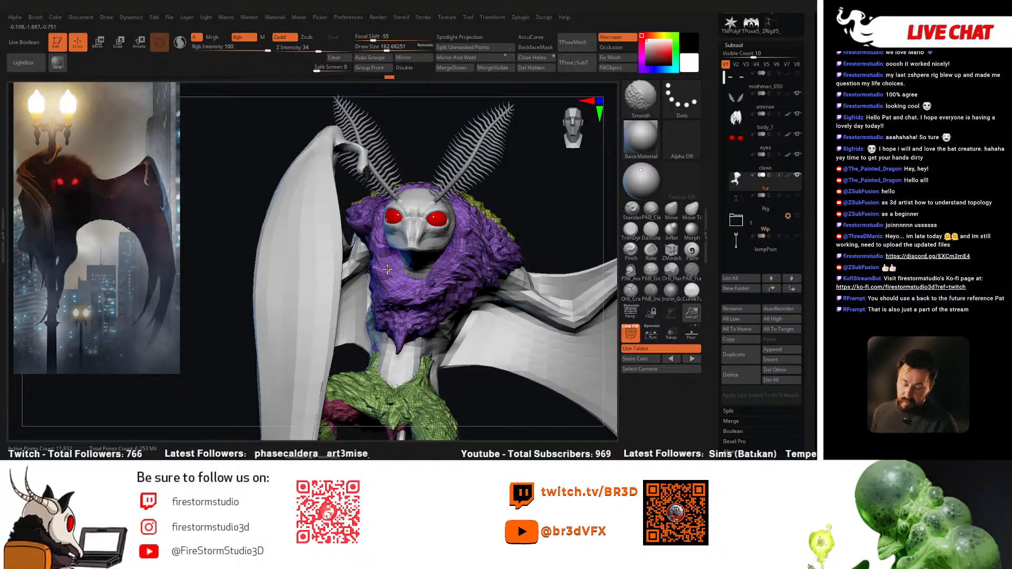
# Step: Move the lower tufts of the chest fur into shape with a brush size of about 331
pyautogui.moveTo(387, 272)
pyautogui.mouseDown(button='right')
pyautogui.moveTo(378, 244)
pyautogui.moveTo(388, 220)
pyautogui.moveTo(346, 248)
pyautogui.mouseUp(button='right')
pyautogui.press('space')
pyautogui.moveTo(375, 220); pyautogui.dragTo(381, 219)
pyautogui.moveTo(337, 214)
pyautogui.mouseDown(button='right')
pyautogui.moveTo(374, 207)
pyautogui.moveTo(361, 221)
pyautogui.moveTo(399, 211)
pyautogui.moveTo(413, 223)
pyautogui.moveTo(403, 229)
pyautogui.mouseUp(button='right')
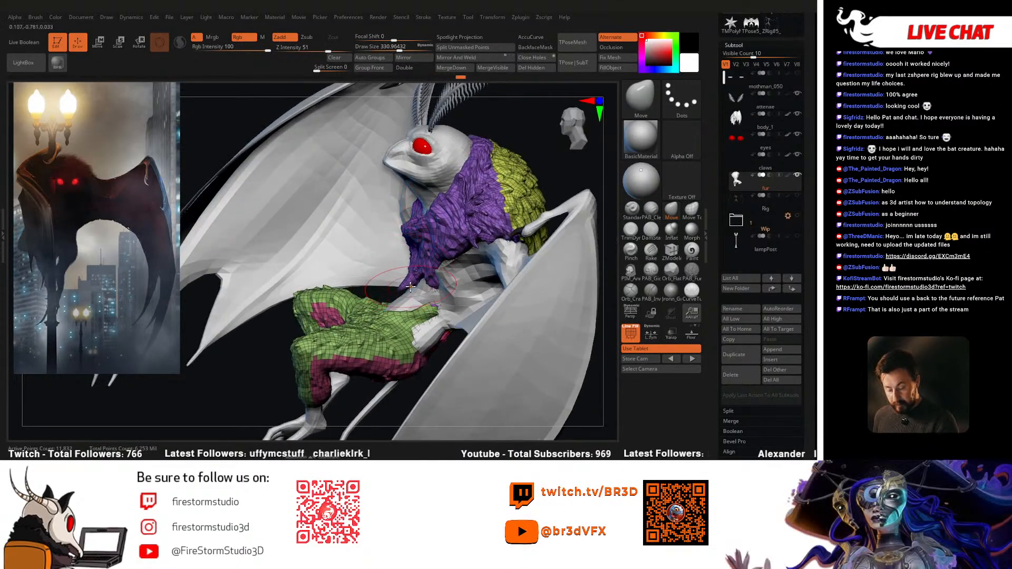
pyautogui.moveTo(411, 295); pyautogui.dragTo(443, 301, button='right')
# Step: Raise the fur by four subdivision levels and turn off its polyframe
pyautogui.press('d')
pyautogui.press('d')
pyautogui.press('d')
pyautogui.press('d')
pyautogui.hotkey('shift', 'f')
# Step: Select the body_1 subtool, isolate it and turn on its polyframe
pyautogui.moveTo(391, 240)
pyautogui.mouseDown(button='right')
pyautogui.moveTo(417, 288)
pyautogui.moveTo(442, 287)
pyautogui.moveTo(383, 262)
pyautogui.moveTo(421, 239)
pyautogui.moveTo(425, 248)
pyautogui.mouseUp(button='right')
pyautogui.moveTo(431, 250); pyautogui.dragTo(505, 284)
pyautogui.moveTo(505, 284)
pyautogui.keyDown('ctrl'); pyautogui.mouseDown(button='right')
pyautogui.moveTo(495, 314)
pyautogui.moveTo(533, 311)
pyautogui.moveTo(514, 299)
pyautogui.moveTo(508, 147)
pyautogui.moveTo(497, 155)
pyautogui.moveTo(494, 358)
pyautogui.moveTo(394, 293)
pyautogui.moveTo(402, 323)
pyautogui.moveTo(337, 311)
pyautogui.moveTo(304, 339)
pyautogui.moveTo(318, 350)
pyautogui.moveTo(327, 317)
pyautogui.moveTo(379, 368)
pyautogui.moveTo(479, 328)
pyautogui.mouseUp(button='right'); pyautogui.keyUp('ctrl')
pyautogui.keyDown('alt'); pyautogui.click(363, 274); pyautogui.keyUp('alt')
pyautogui.click(305, 339)
pyautogui.hotkey('shift', 'f')
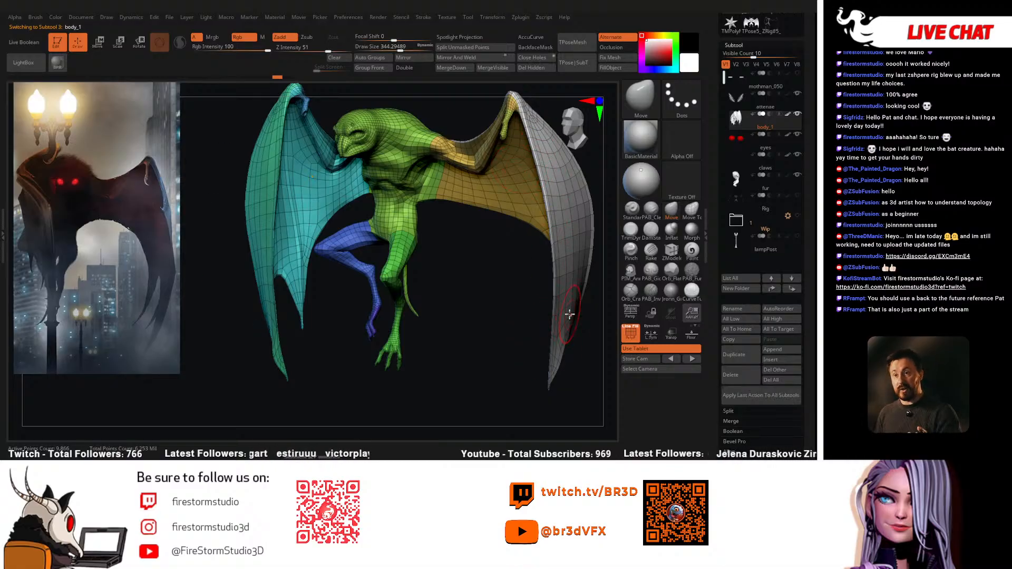
# Step: Choose the Inflat brush and set its Z Intensity to 4
pyautogui.click(670, 231)
pyautogui.click(295, 48)
pyautogui.moveTo(295, 50); pyautogui.dragTo(291, 50)
pyautogui.moveTo(463, 295); pyautogui.dragTo(329, 227, button='right')
pyautogui.rightClick(256, 272)
pyautogui.click(293, 48)
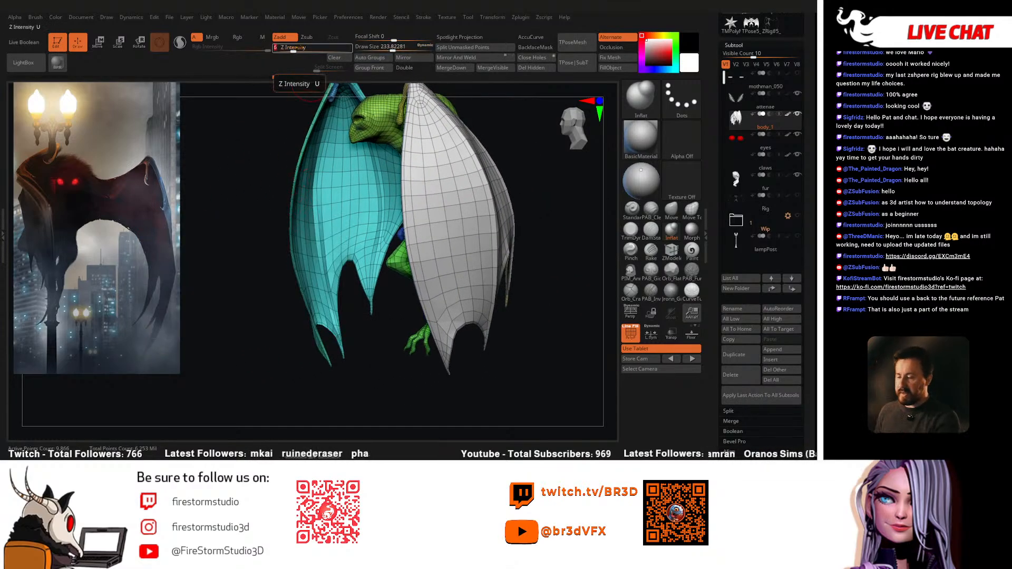
pyautogui.moveTo(298, 48); pyautogui.dragTo(294, 48)
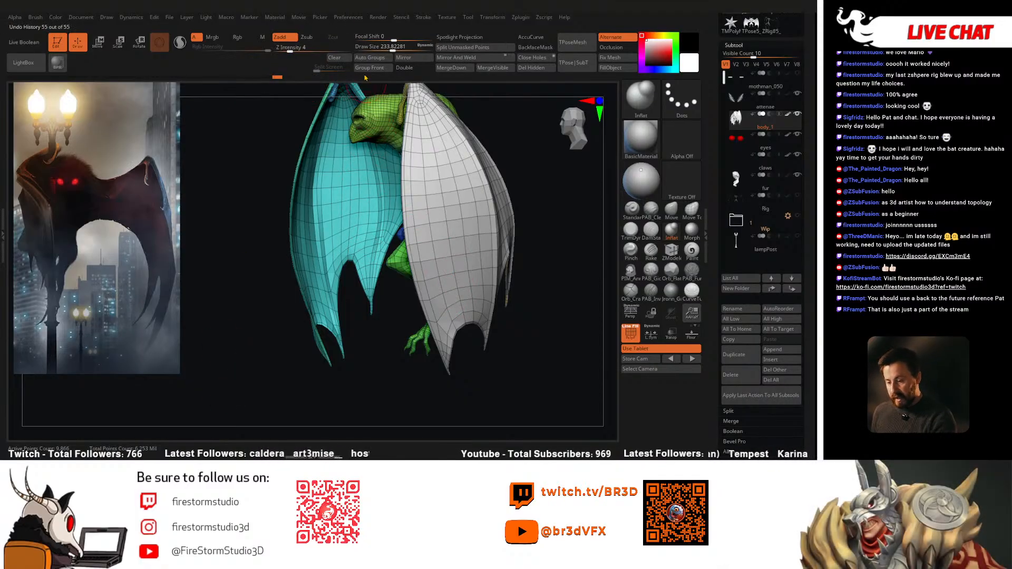
# Step: Turn off Use Tablet in the tablet preferences
pyautogui.click(349, 17)
pyautogui.click(364, 231)
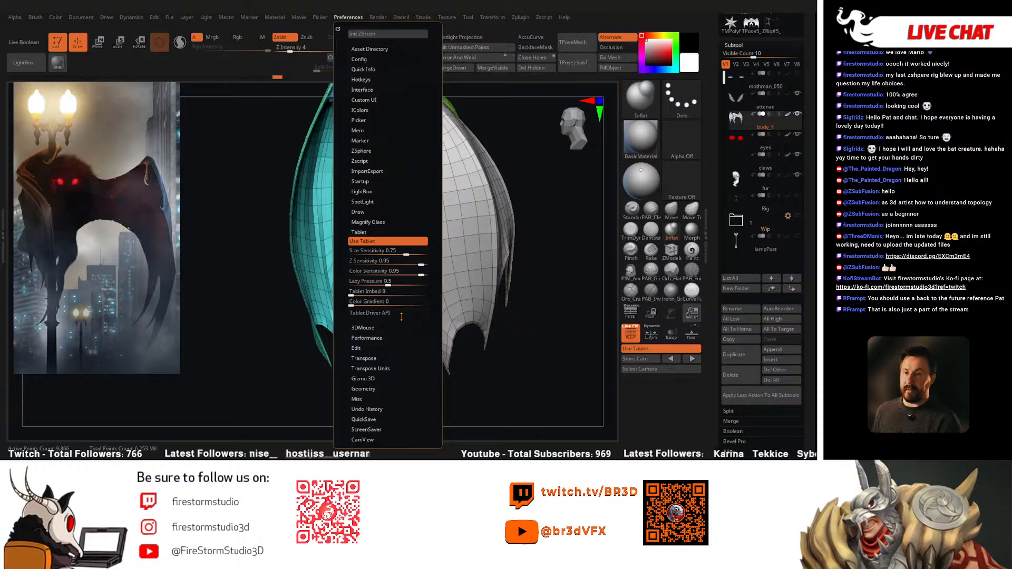
pyautogui.click(388, 241)
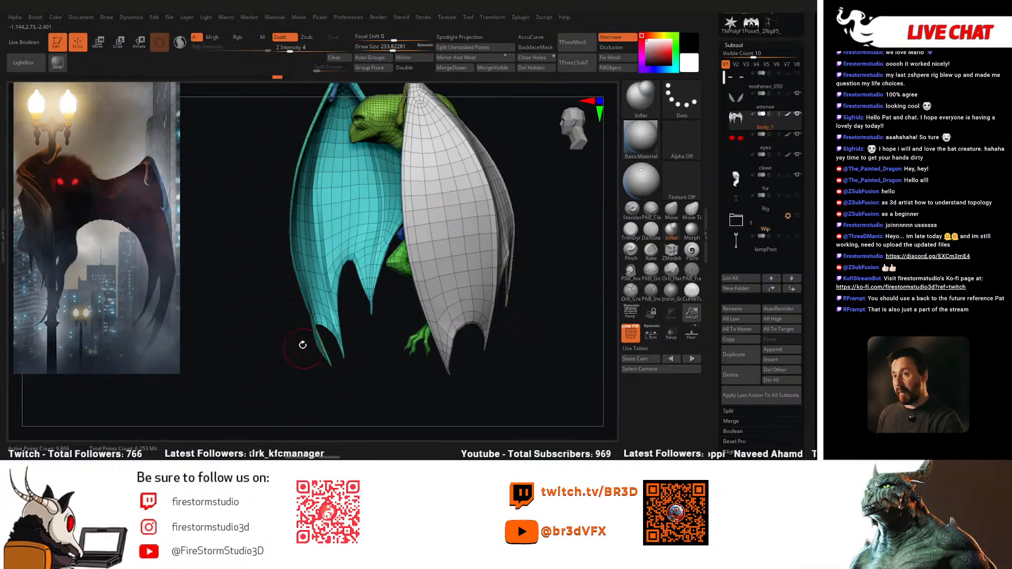
# Step: Reduce the Inflat brush to a size of about 145 for the folded wing's thin outer edge
pyautogui.moveTo(304, 294); pyautogui.dragTo(298, 269)
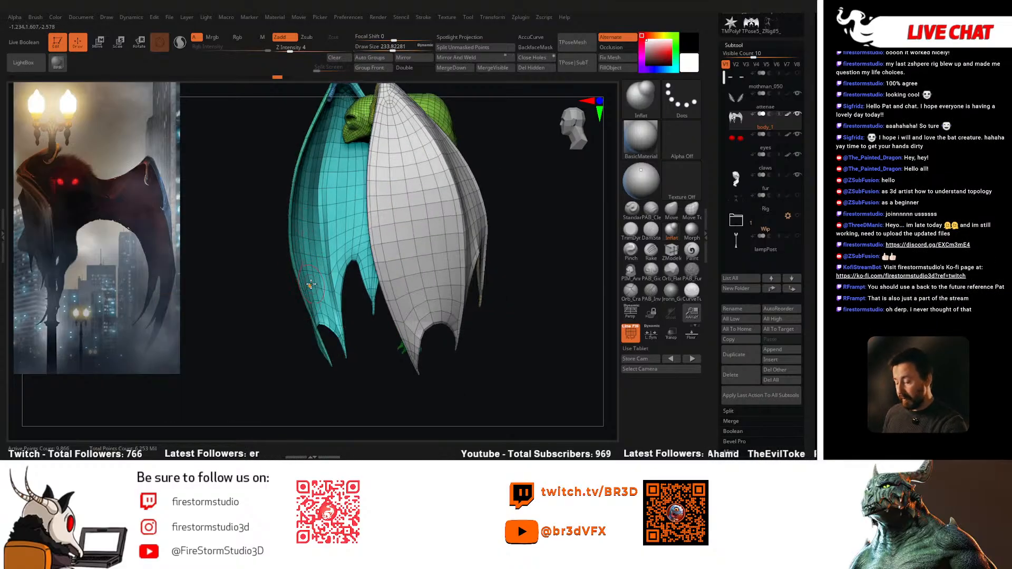
pyautogui.moveTo(308, 307); pyautogui.dragTo(290, 309, button='right')
pyautogui.keyDown('ctrl'); pyautogui.moveTo(298, 311); pyautogui.dragTo(316, 345, button='right'); pyautogui.keyUp('ctrl')
pyautogui.press('space')
pyautogui.moveTo(295, 311)
pyautogui.mouseDown(button='right')
pyautogui.moveTo(309, 309)
pyautogui.moveTo(296, 266)
pyautogui.mouseUp(button='right')
pyautogui.press('space')
pyautogui.click(291, 265)
# Step: Try the Inflat brush on the folded wing's edge with backface masking enabled
pyautogui.click(535, 47)
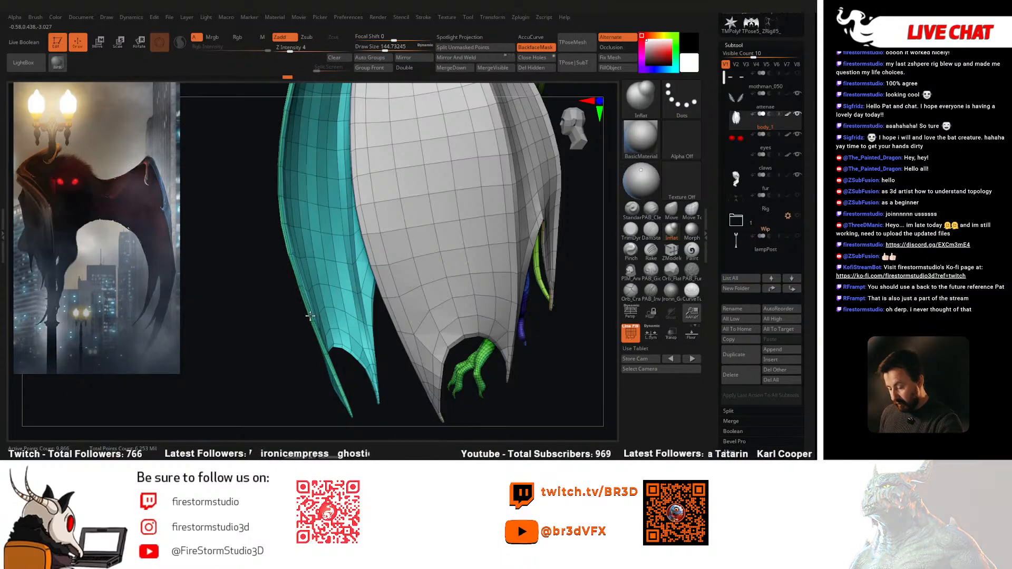
pyautogui.moveTo(288, 250); pyautogui.dragTo(360, 240, button='right')
pyautogui.click(533, 48)
# Step: Inflate the folded wing's outer edge down towards its lower tip, smoothing it between strokes
pyautogui.moveTo(373, 274); pyautogui.dragTo(413, 302, button='right')
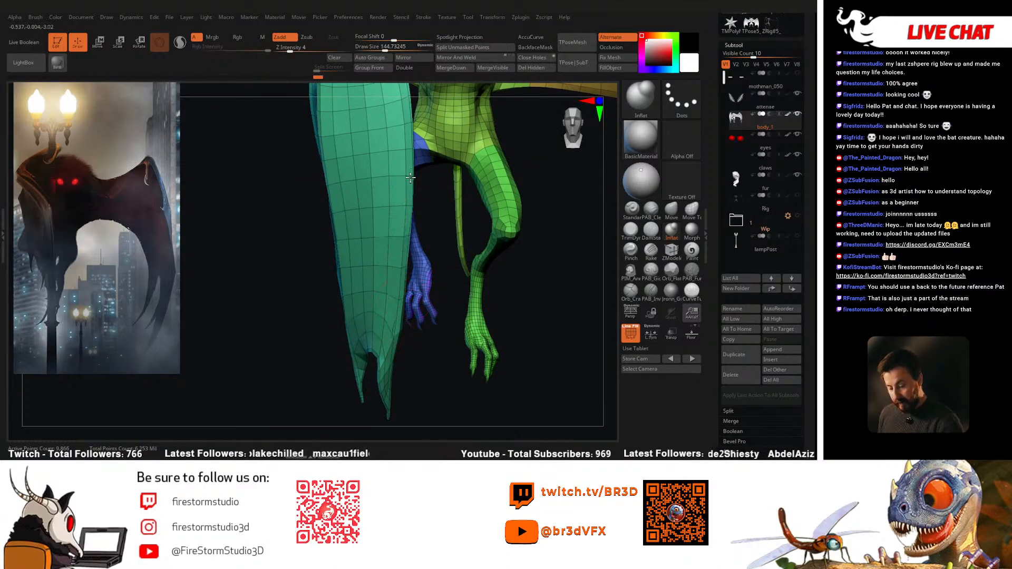
pyautogui.moveTo(408, 209)
pyautogui.mouseDown(button='right')
pyautogui.moveTo(389, 224)
pyautogui.moveTo(393, 263)
pyautogui.mouseUp(button='right')
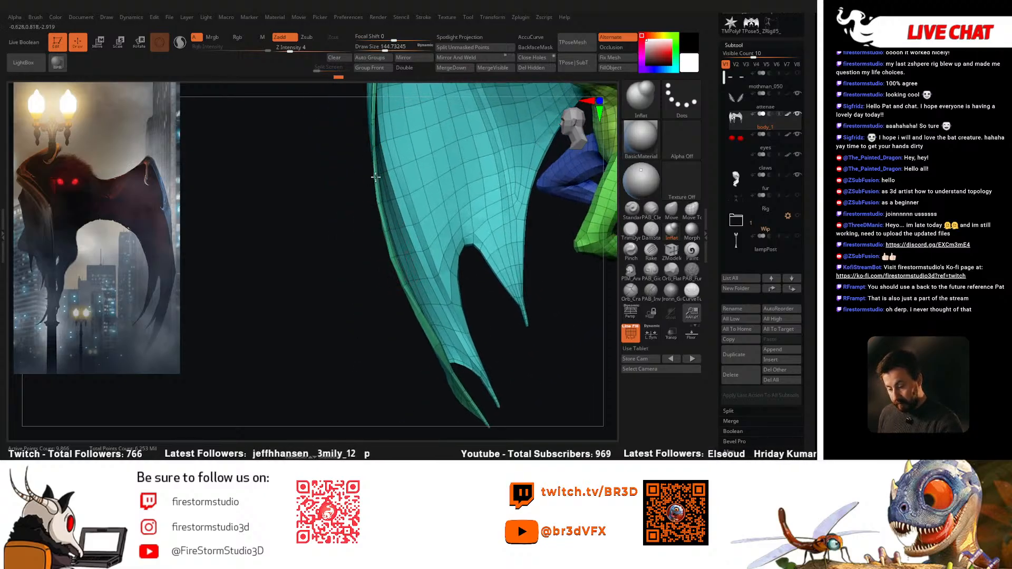
pyautogui.moveTo(375, 132); pyautogui.dragTo(384, 212, button='right')
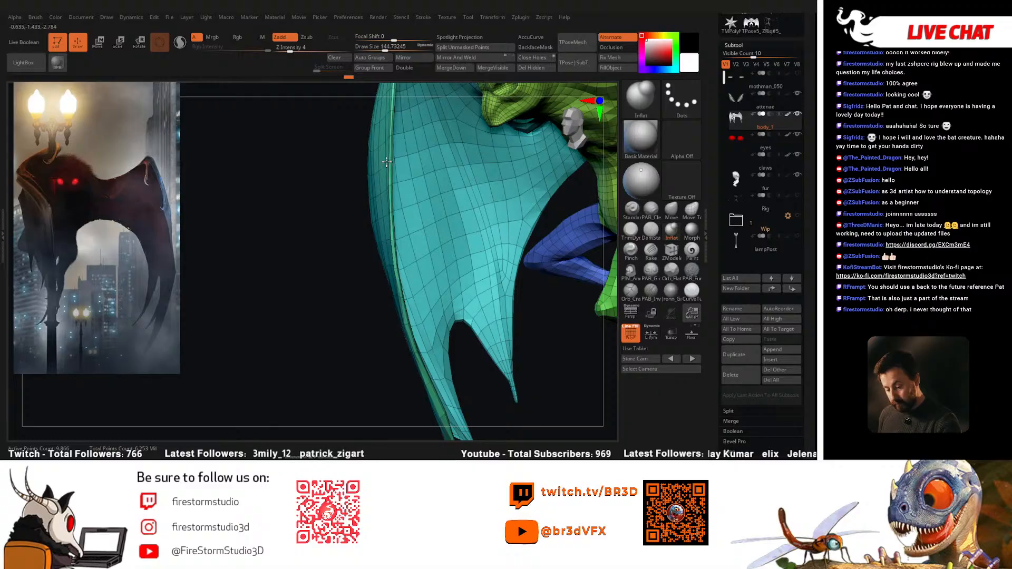
pyautogui.moveTo(390, 246); pyautogui.dragTo(375, 209, button='right')
pyautogui.moveTo(396, 138); pyautogui.dragTo(411, 279)
pyautogui.moveTo(406, 239); pyautogui.dragTo(430, 340)
pyautogui.moveTo(427, 323)
pyautogui.keyDown('alt'); pyautogui.mouseDown(button='right')
pyautogui.moveTo(409, 276)
pyautogui.moveTo(429, 339)
pyautogui.mouseUp(button='right'); pyautogui.keyUp('alt')
pyautogui.moveTo(416, 299)
pyautogui.keyDown('shift'); pyautogui.mouseDown()
pyautogui.moveTo(433, 345)
pyautogui.moveTo(423, 316)
pyautogui.mouseUp(); pyautogui.keyUp('shift')
pyautogui.moveTo(421, 314); pyautogui.dragTo(442, 310, button='right')
pyautogui.moveTo(431, 287); pyautogui.dragTo(455, 364)
pyautogui.moveTo(456, 364); pyautogui.dragTo(411, 343, button='right')
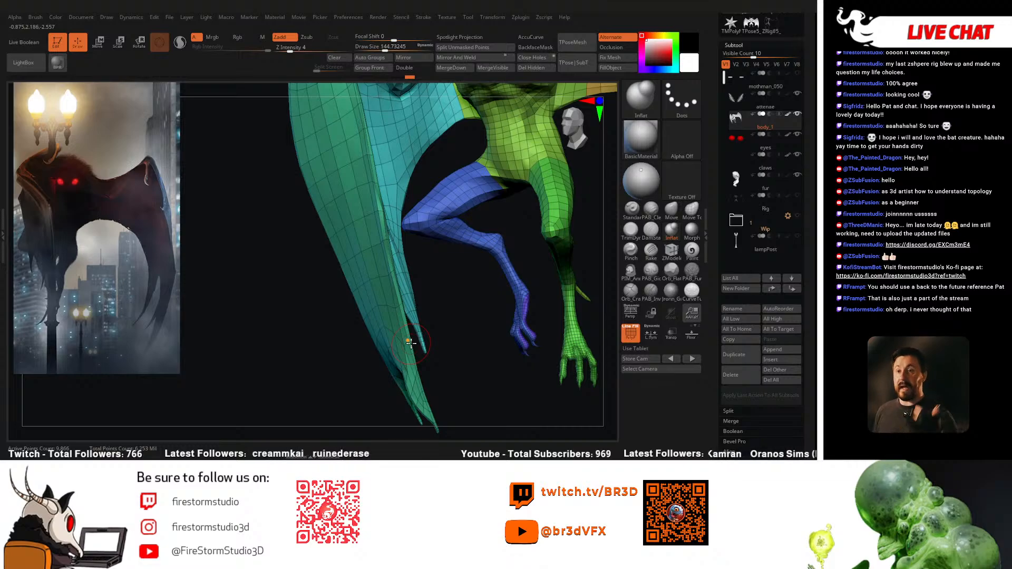
# Step: Inflate the lower outer edge of the folded wing from the front and smooth its outer surface
pyautogui.moveTo(410, 343)
pyautogui.mouseDown(button='right')
pyautogui.moveTo(413, 277)
pyautogui.moveTo(364, 266)
pyautogui.mouseUp(button='right')
pyautogui.moveTo(323, 259)
pyautogui.mouseDown()
pyautogui.moveTo(314, 195)
pyautogui.moveTo(318, 258)
pyautogui.moveTo(347, 350)
pyautogui.mouseUp()
pyautogui.keyDown('alt'); pyautogui.moveTo(380, 404); pyautogui.dragTo(380, 392); pyautogui.keyUp('alt')
pyautogui.moveTo(364, 287); pyautogui.dragTo(303, 306, button='right')
pyautogui.keyDown('shift'); pyautogui.moveTo(274, 261); pyautogui.dragTo(315, 371); pyautogui.keyUp('shift')
pyautogui.moveTo(311, 364); pyautogui.dragTo(266, 278, button='right')
pyautogui.moveTo(289, 337); pyautogui.dragTo(353, 317, button='right')
# Step: Enlarge the Inflat brush to a size of about 177 and thicken the upper part of the folded wing's outer edge
pyautogui.moveTo(416, 266); pyautogui.dragTo(387, 269, button='right')
pyautogui.press('space')
pyautogui.moveTo(334, 157); pyautogui.dragTo(337, 156)
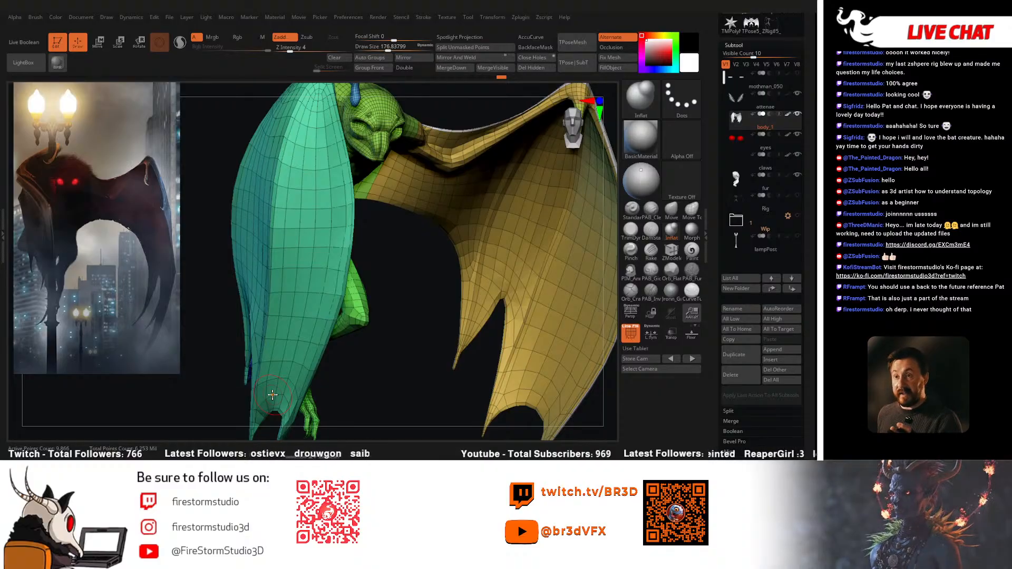
pyautogui.moveTo(399, 262); pyautogui.dragTo(379, 259)
pyautogui.keyDown('alt'); pyautogui.moveTo(371, 306); pyautogui.dragTo(365, 287); pyautogui.keyUp('alt')
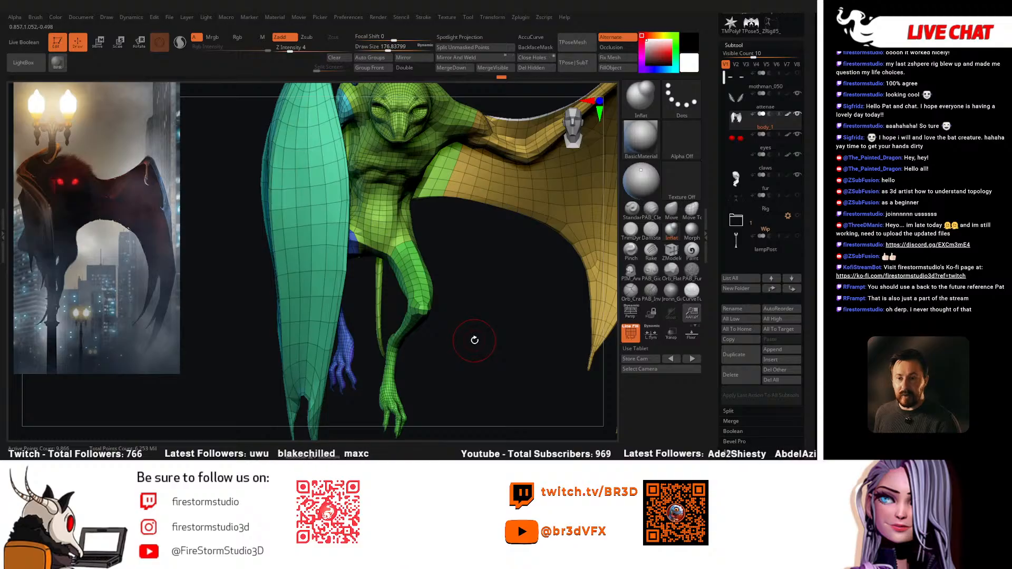
pyautogui.moveTo(485, 320); pyautogui.dragTo(467, 377)
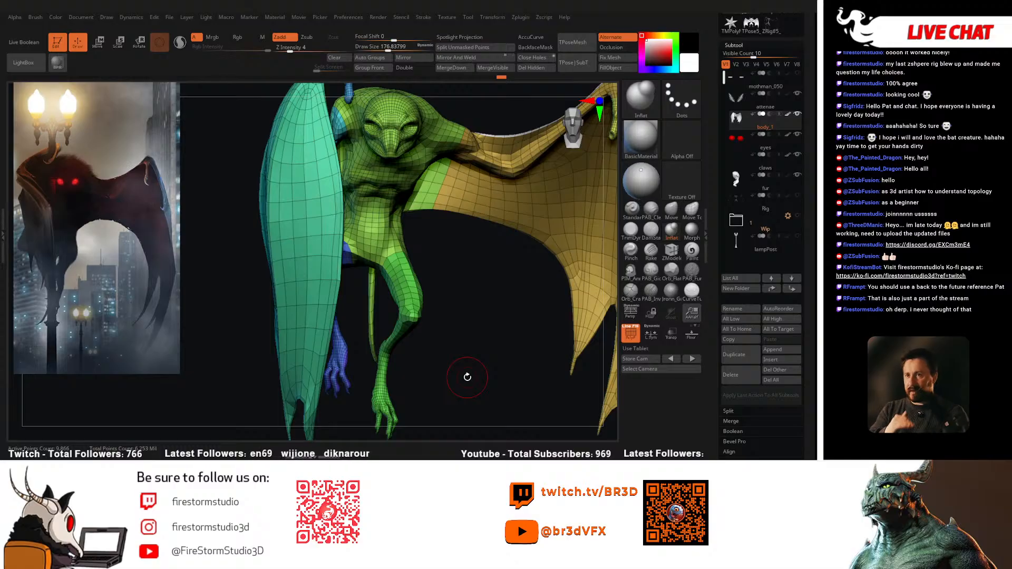
pyautogui.moveTo(469, 292); pyautogui.dragTo(391, 272)
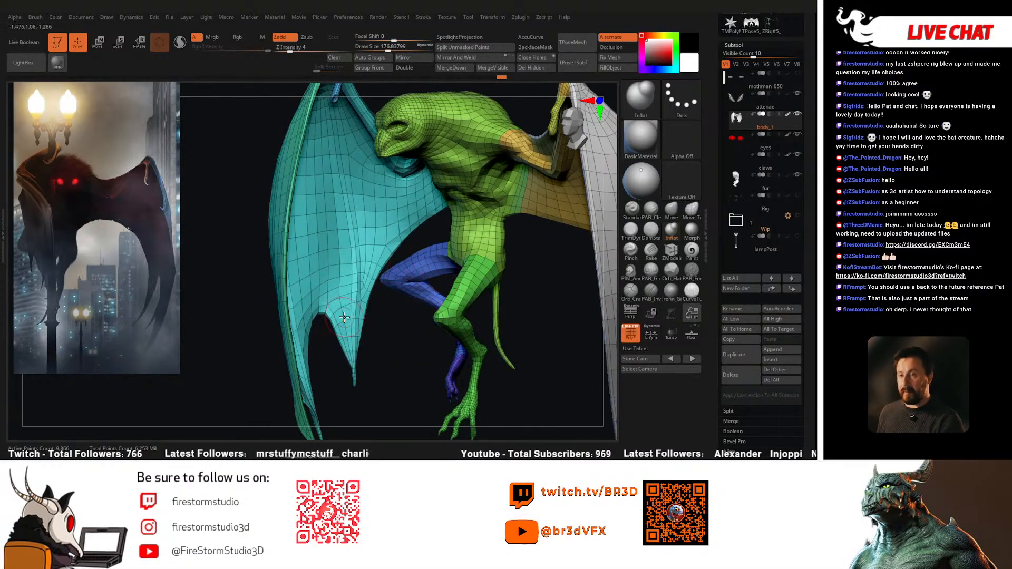
pyautogui.moveTo(524, 302); pyautogui.dragTo(416, 322)
pyautogui.moveTo(298, 202); pyautogui.dragTo(305, 173)
pyautogui.moveTo(369, 316); pyautogui.dragTo(401, 315)
pyautogui.moveTo(293, 232); pyautogui.dragTo(296, 269)
pyautogui.moveTo(371, 312); pyautogui.dragTo(334, 305)
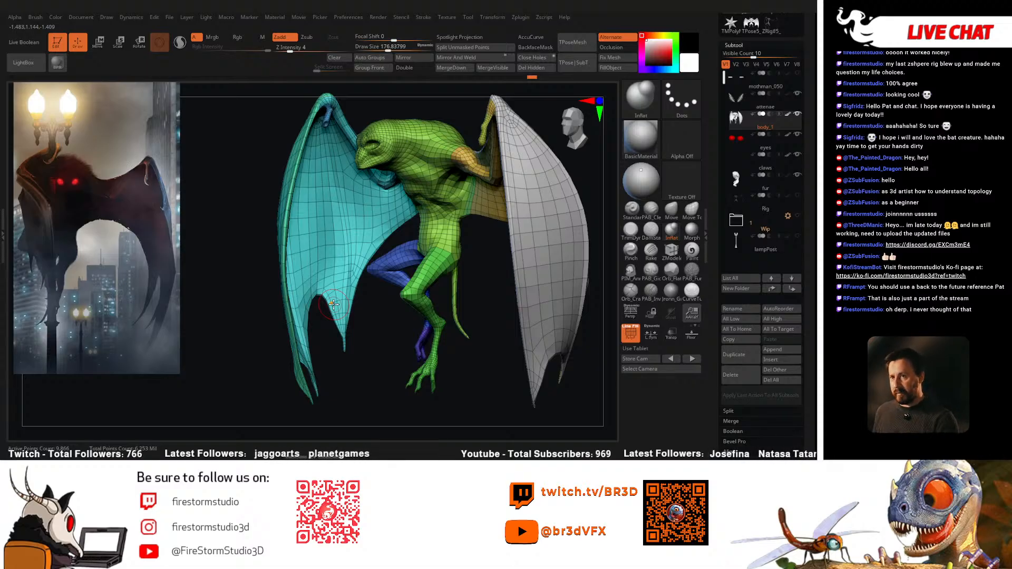
pyautogui.moveTo(382, 345); pyautogui.dragTo(430, 334)
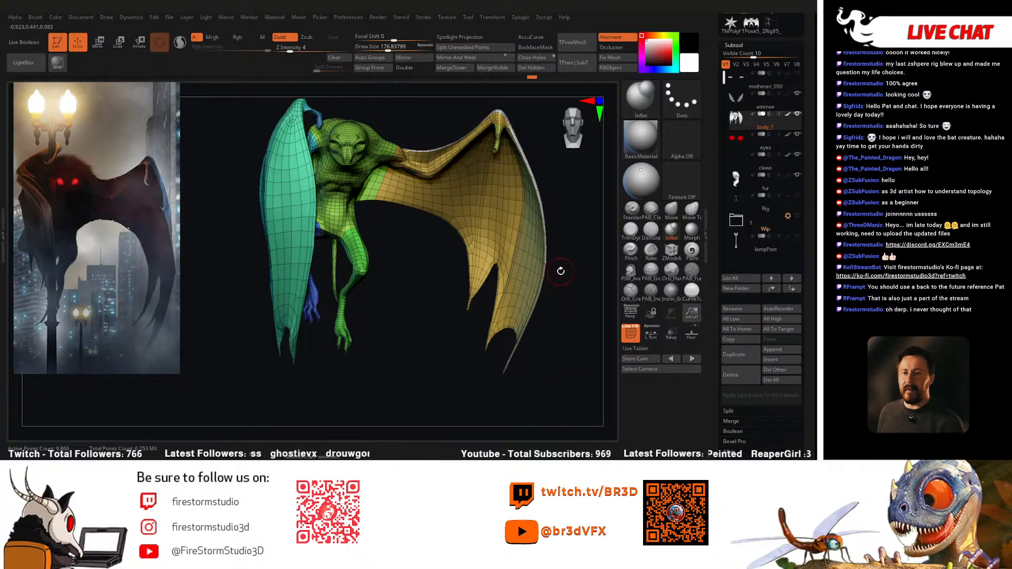
# Step: Show all visible subtools again and raise the body's subdivision level
pyautogui.keyDown('alt'); pyautogui.moveTo(391, 274); pyautogui.dragTo(438, 281); pyautogui.keyUp('alt')
pyautogui.hotkey('alt', 's')
pyautogui.hotkey('ctrl', 'd')
pyautogui.rightClick(344, 320)
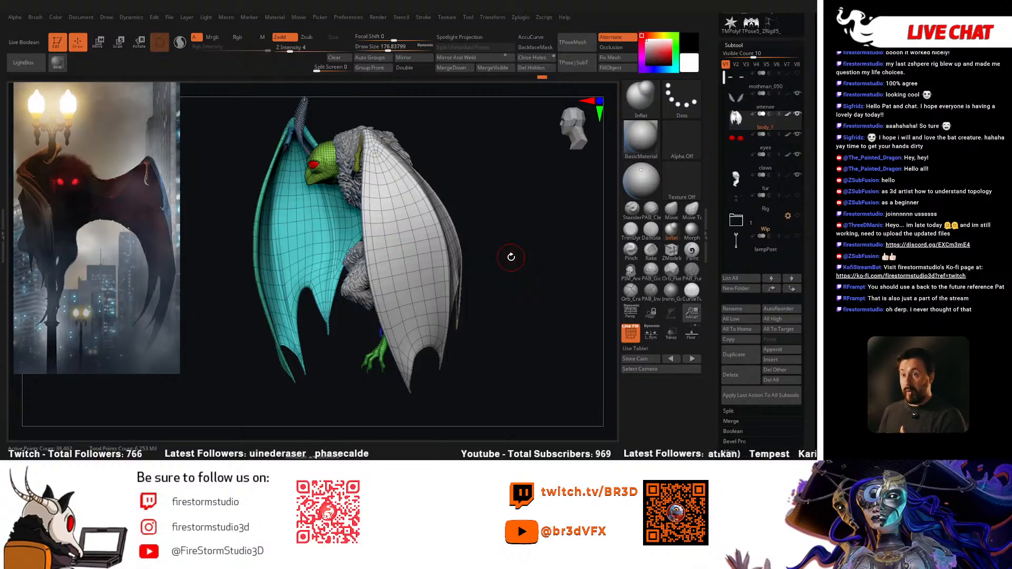
pyautogui.moveTo(514, 294); pyautogui.dragTo(486, 326)
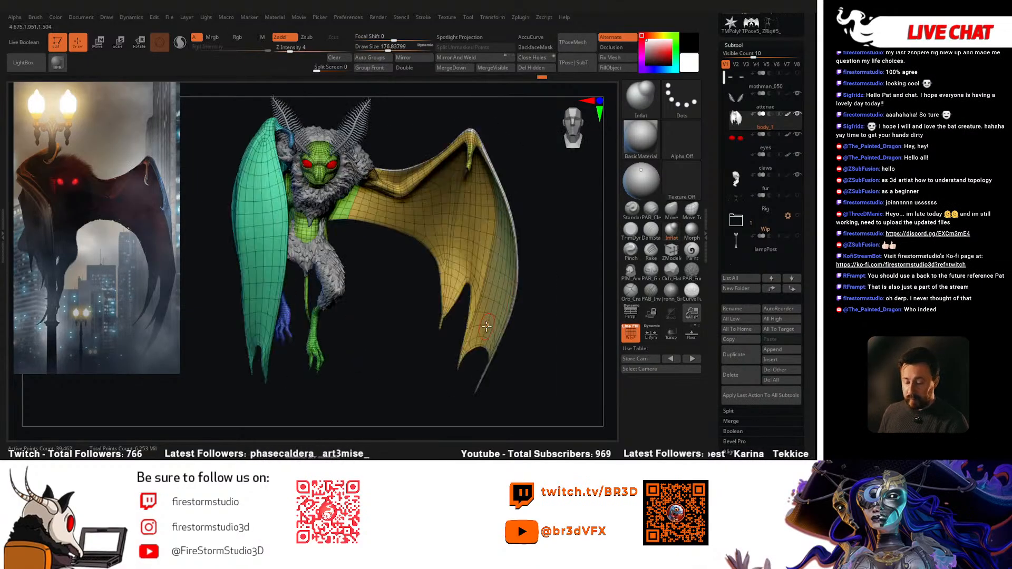
# Step: Show the lampPost subtool, try moving the body towards it, and make the lampPost the selected subtool instead
pyautogui.click(797, 236)
pyautogui.moveTo(540, 303)
pyautogui.mouseDown()
pyautogui.moveTo(474, 346)
pyautogui.moveTo(450, 344)
pyautogui.mouseUp()
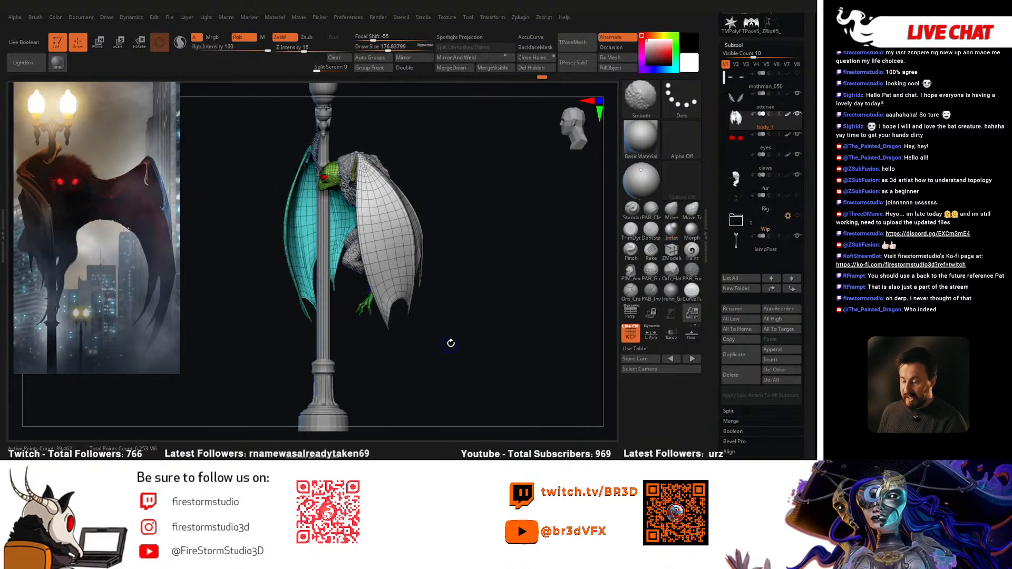
pyautogui.press('w')
pyautogui.moveTo(324, 196); pyautogui.dragTo(307, 196)
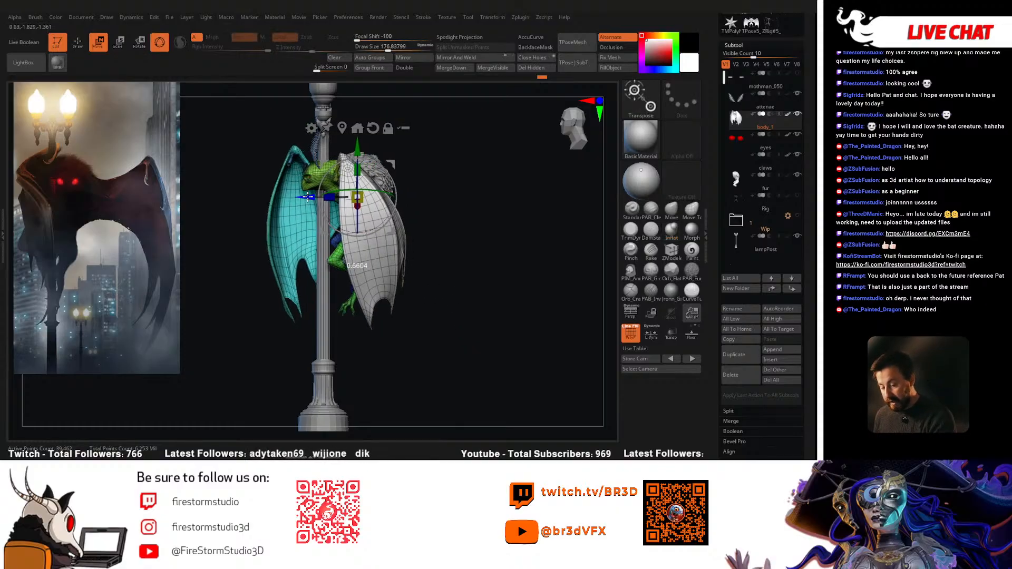
pyautogui.keyDown('alt'); pyautogui.click(385, 296); pyautogui.keyUp('alt')
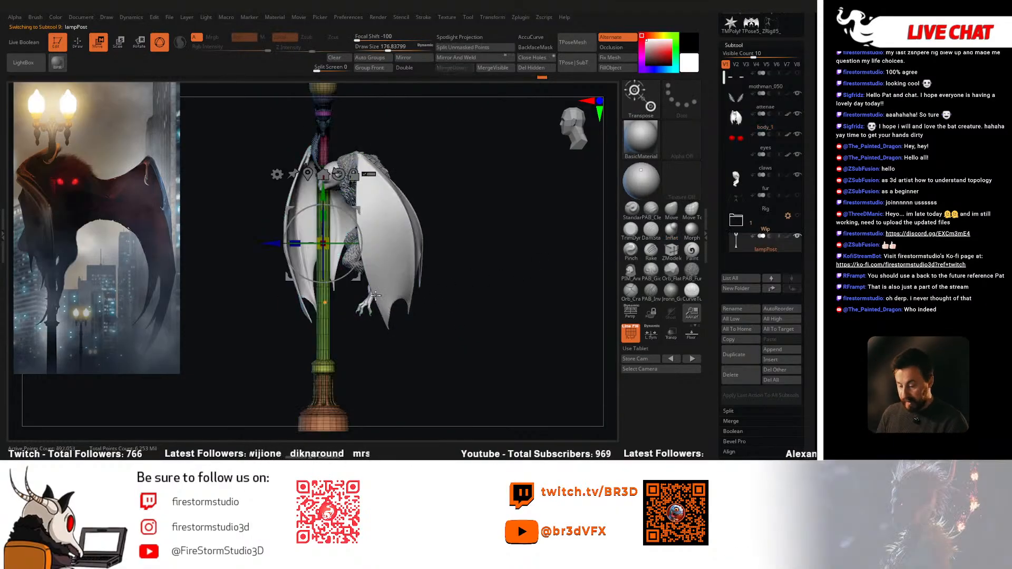
pyautogui.moveTo(385, 297)
pyautogui.mouseDown()
pyautogui.moveTo(432, 285)
pyautogui.moveTo(453, 252)
pyautogui.moveTo(471, 211)
pyautogui.moveTo(467, 143)
pyautogui.moveTo(458, 198)
pyautogui.moveTo(456, 157)
pyautogui.moveTo(475, 190)
pyautogui.moveTo(522, 185)
pyautogui.moveTo(513, 196)
pyautogui.mouseUp()
pyautogui.press('q')
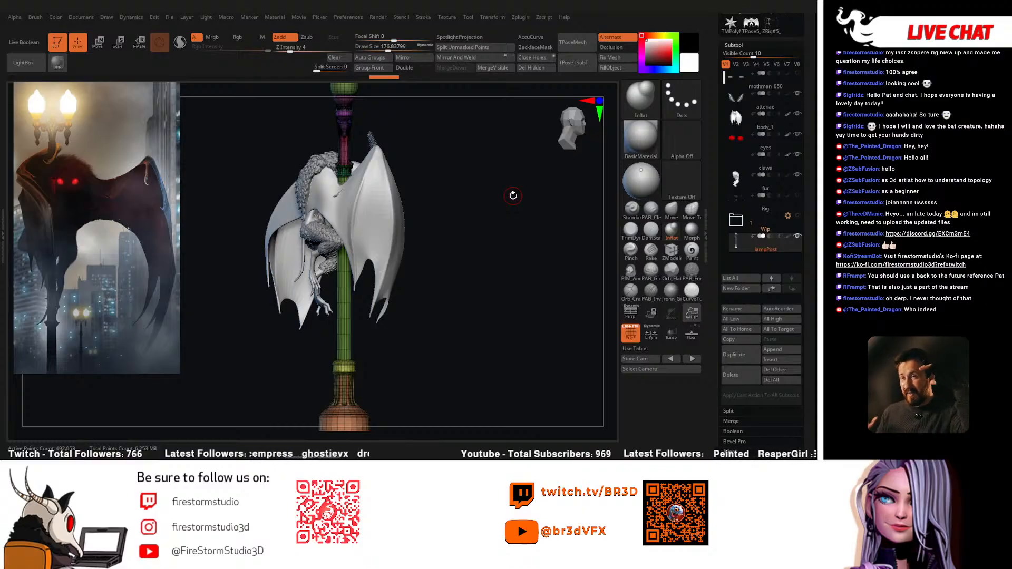
# Step: Turn off the polyframe and save the model as the next version, mothman_051
pyautogui.moveTo(451, 286); pyautogui.dragTo(340, 383)
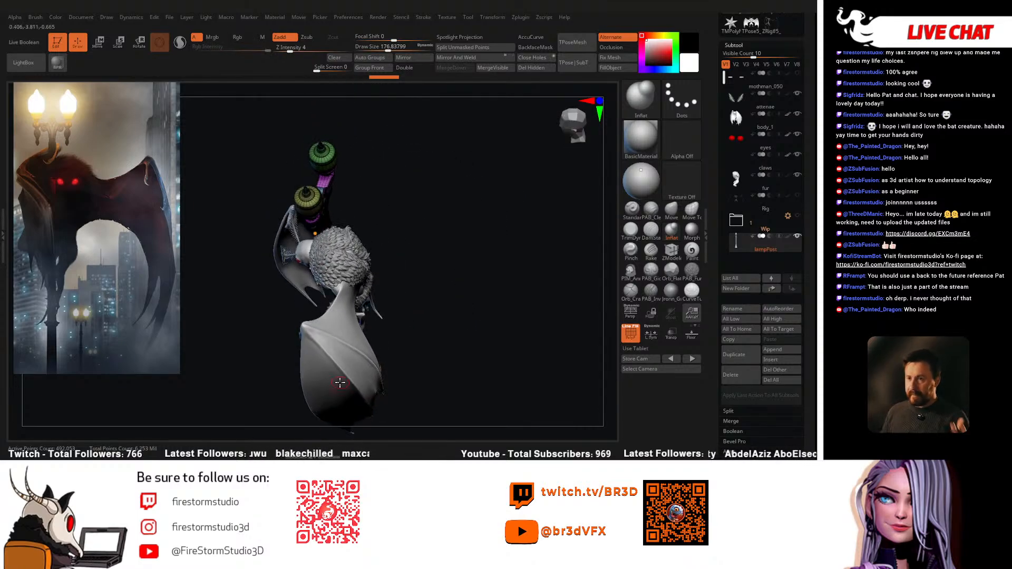
pyautogui.moveTo(421, 313)
pyautogui.mouseDown()
pyautogui.moveTo(427, 278)
pyautogui.moveTo(467, 241)
pyautogui.moveTo(492, 294)
pyautogui.moveTo(430, 348)
pyautogui.moveTo(406, 352)
pyautogui.moveTo(420, 384)
pyautogui.moveTo(413, 355)
pyautogui.moveTo(436, 364)
pyautogui.moveTo(443, 355)
pyautogui.moveTo(441, 306)
pyautogui.moveTo(406, 330)
pyautogui.moveTo(422, 352)
pyautogui.moveTo(425, 342)
pyautogui.moveTo(427, 384)
pyautogui.moveTo(419, 374)
pyautogui.moveTo(479, 411)
pyautogui.mouseUp()
pyautogui.hotkey('shift', 'f')
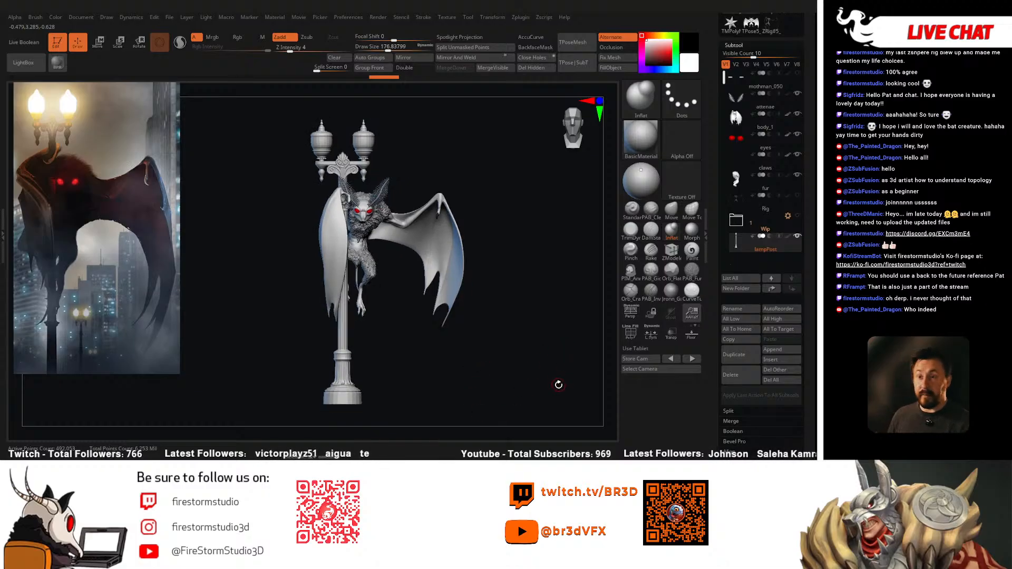
pyautogui.moveTo(812, 174); pyautogui.dragTo(812, 327)
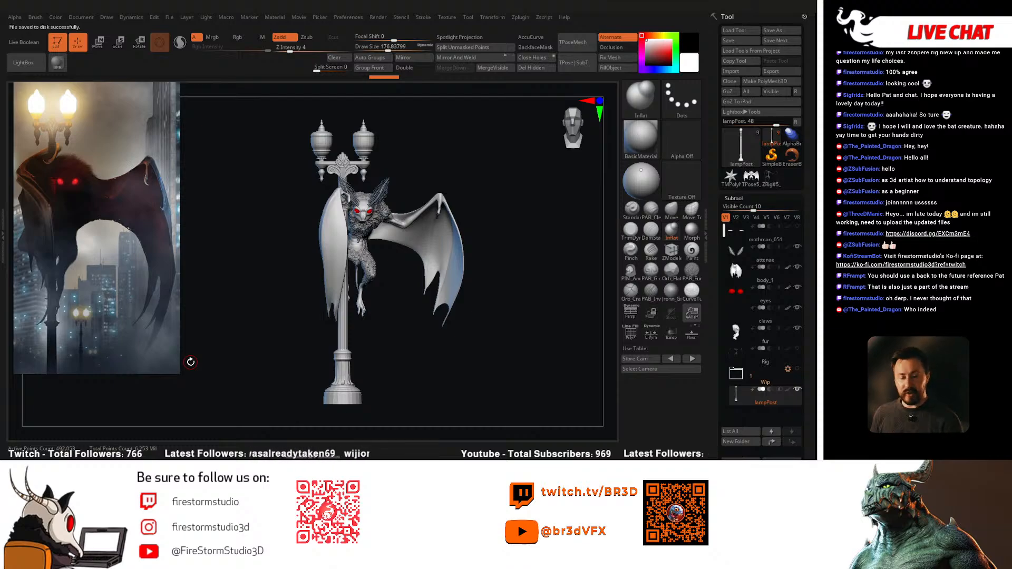
# Step: Build a combined low-resolution Transpose Master mesh from all visible subtools, without the ZSphere rig
pyautogui.scroll(-4, 761, 211)
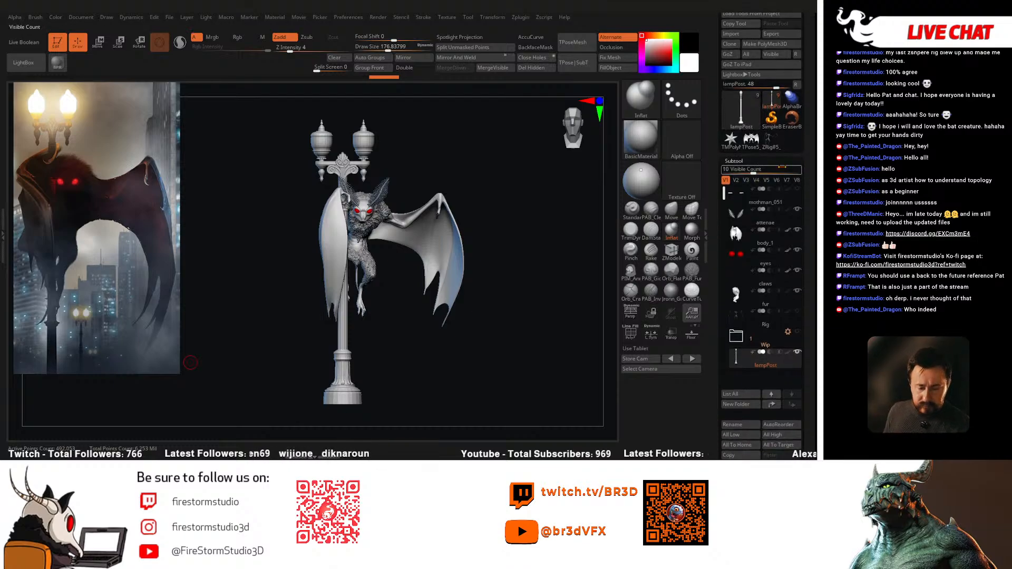
pyautogui.click(573, 46)
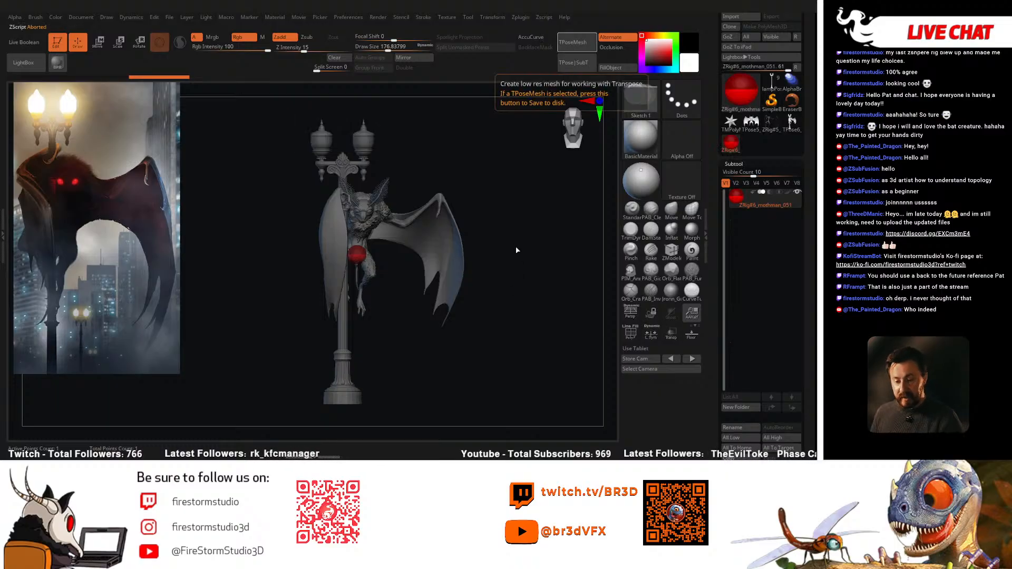
pyautogui.click(520, 16)
pyautogui.click(585, 199)
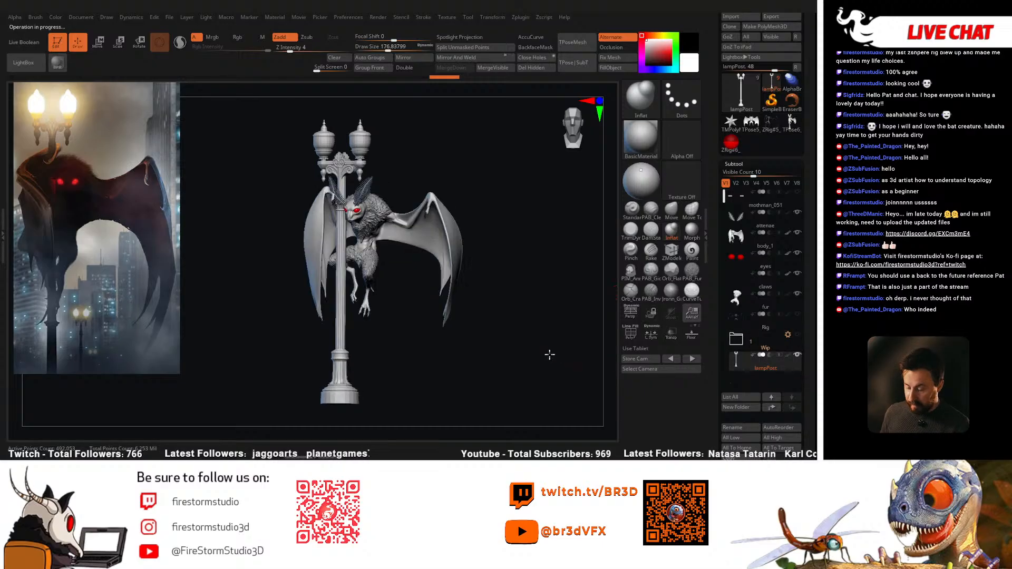
pyautogui.click(526, 20)
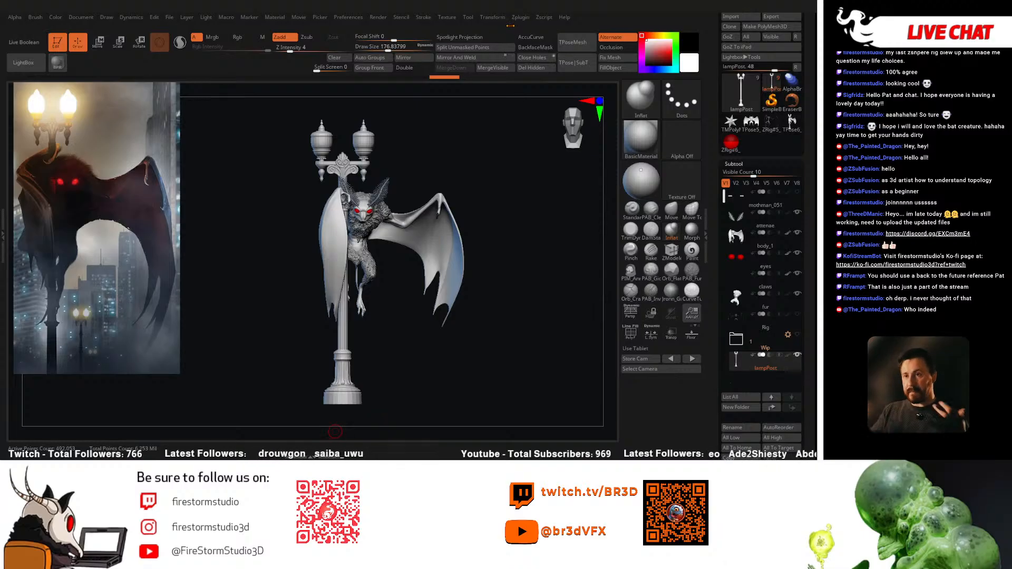
pyautogui.moveTo(518, 19)
pyautogui.click(537, 199)
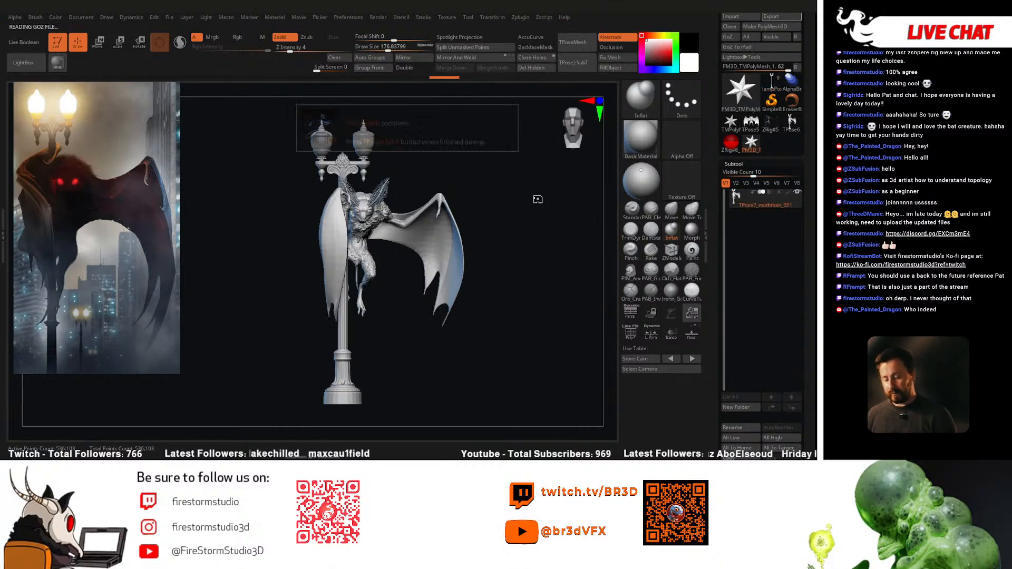
# Step: Turn on the polyframe with its wireframe lines hidden, so only the polygroup colours are displayed on the combined mesh
pyautogui.hotkey('shift', 'f')
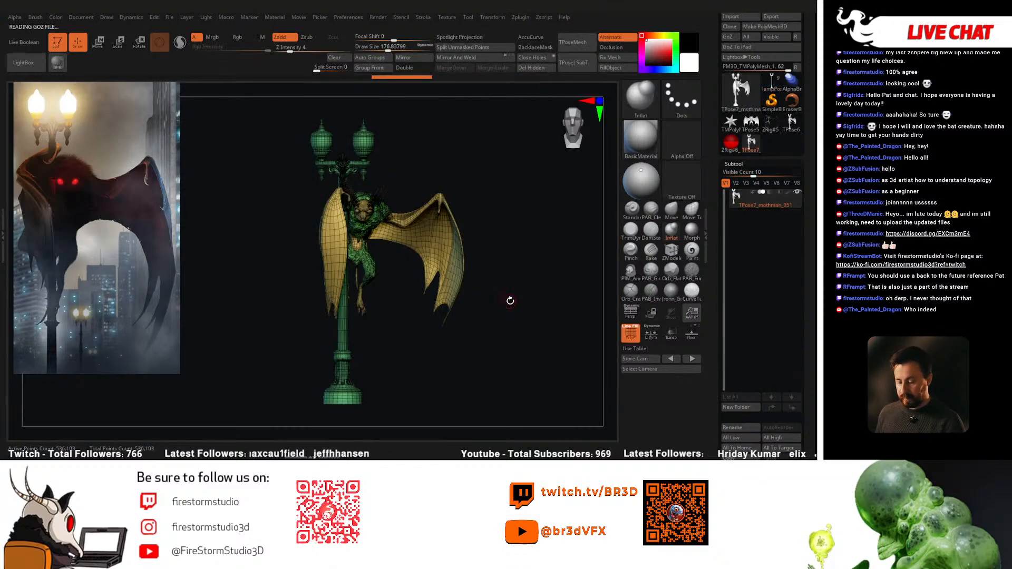
pyautogui.click(625, 326)
pyautogui.moveTo(500, 342)
pyautogui.mouseDown()
pyautogui.moveTo(479, 340)
pyautogui.moveTo(495, 338)
pyautogui.mouseUp()
pyautogui.keyDown('alt'); pyautogui.moveTo(495, 338); pyautogui.dragTo(511, 351); pyautogui.keyUp('alt')
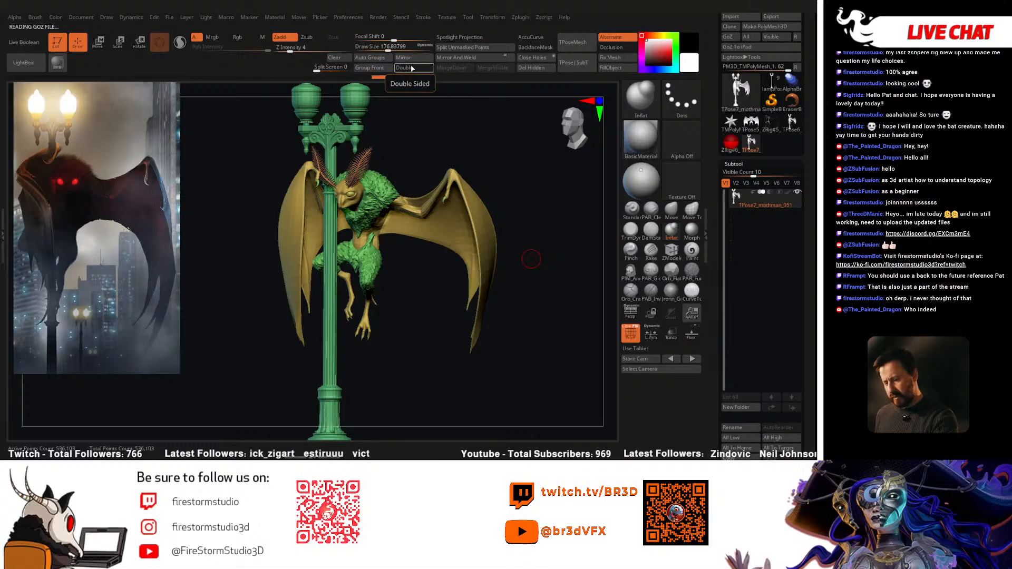
# Step: Try regrouping the combined mesh with Auto Groups and undo the regrouping
pyautogui.moveTo(502, 199); pyautogui.dragTo(513, 233)
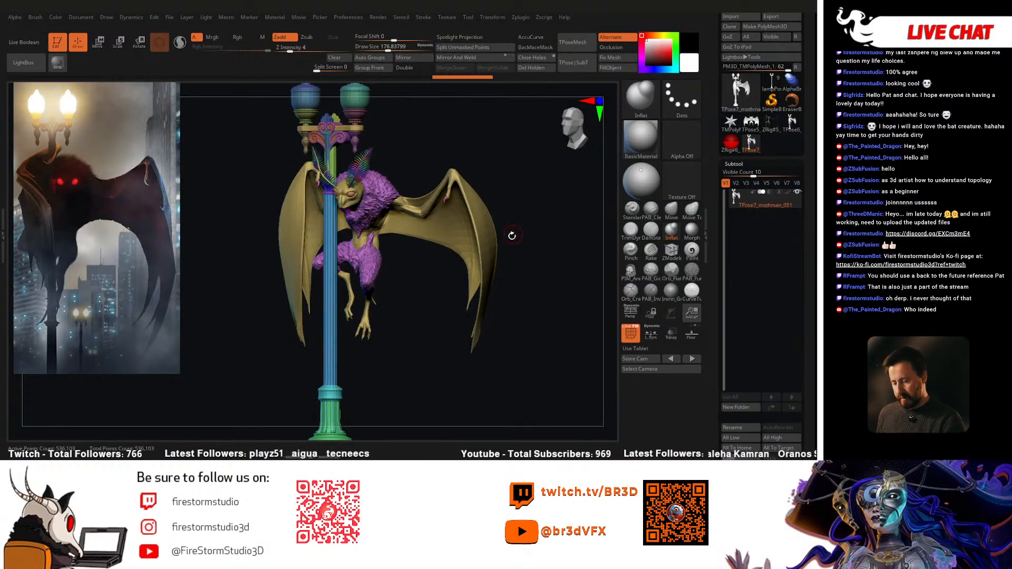
pyautogui.moveTo(412, 409)
pyautogui.keyDown('shift'); pyautogui.mouseDown()
pyautogui.moveTo(427, 394)
pyautogui.moveTo(419, 368)
pyautogui.moveTo(360, 383)
pyautogui.mouseUp(); pyautogui.keyUp('shift')
pyautogui.hotkey('ctrl', 'z')
# Step: Isolate the lamppost polygroup and mask the whole post with a lasso
pyautogui.keyDown('alt'); pyautogui.moveTo(360, 383); pyautogui.dragTo(359, 354); pyautogui.keyUp('alt')
pyautogui.keyDown('ctrl'); pyautogui.keyDown('shift'); pyautogui.click(334, 354); pyautogui.keyUp('shift'); pyautogui.keyUp('ctrl')
pyautogui.keyDown('ctrl'); pyautogui.keyDown('shift'); pyautogui.click(371, 356); pyautogui.keyUp('shift'); pyautogui.keyUp('ctrl')
pyautogui.keyDown('ctrl'); pyautogui.keyDown('shift'); pyautogui.click(334, 353); pyautogui.keyUp('shift'); pyautogui.keyUp('ctrl')
pyautogui.moveTo(362, 350)
pyautogui.keyDown('alt'); pyautogui.mouseDown()
pyautogui.moveTo(395, 343)
pyautogui.moveTo(389, 329)
pyautogui.mouseUp(); pyautogui.keyUp('alt')
pyautogui.keyDown('ctrl'); pyautogui.keyDown('shift'); pyautogui.click(402, 283); pyautogui.keyUp('shift'); pyautogui.keyUp('ctrl')
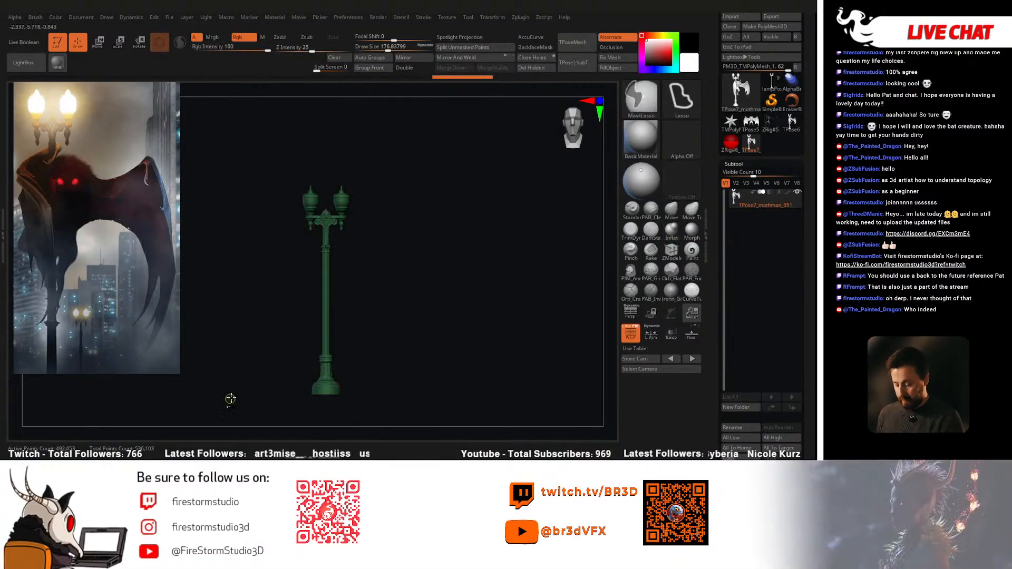
# Step: Undo a trial move and invert the mask, so the lamppost is protected and the mothman is free to move
pyautogui.moveTo(504, 295)
pyautogui.mouseDown()
pyautogui.moveTo(463, 286)
pyautogui.moveTo(492, 309)
pyautogui.moveTo(461, 288)
pyautogui.mouseUp()
pyautogui.press('w')
pyautogui.moveTo(378, 235); pyautogui.dragTo(381, 242)
pyautogui.hotkey('ctrl', 'z')
pyautogui.press('q')
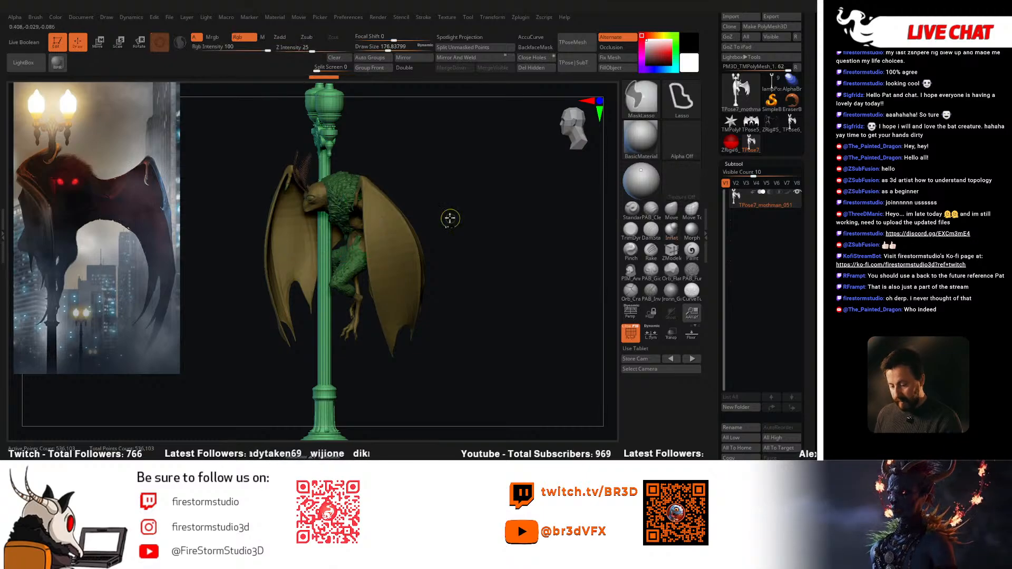
pyautogui.keyDown('ctrl'); pyautogui.click(450, 218); pyautogui.keyUp('ctrl')
# Step: Move the unmasked mothman closer to the lamppost with the gizmo
pyautogui.press('w')
pyautogui.moveTo(413, 226); pyautogui.dragTo(467, 229)
pyautogui.moveTo(362, 258); pyautogui.dragTo(389, 280)
pyautogui.moveTo(283, 247); pyautogui.dragTo(277, 245)
pyautogui.moveTo(362, 299); pyautogui.dragTo(349, 346)
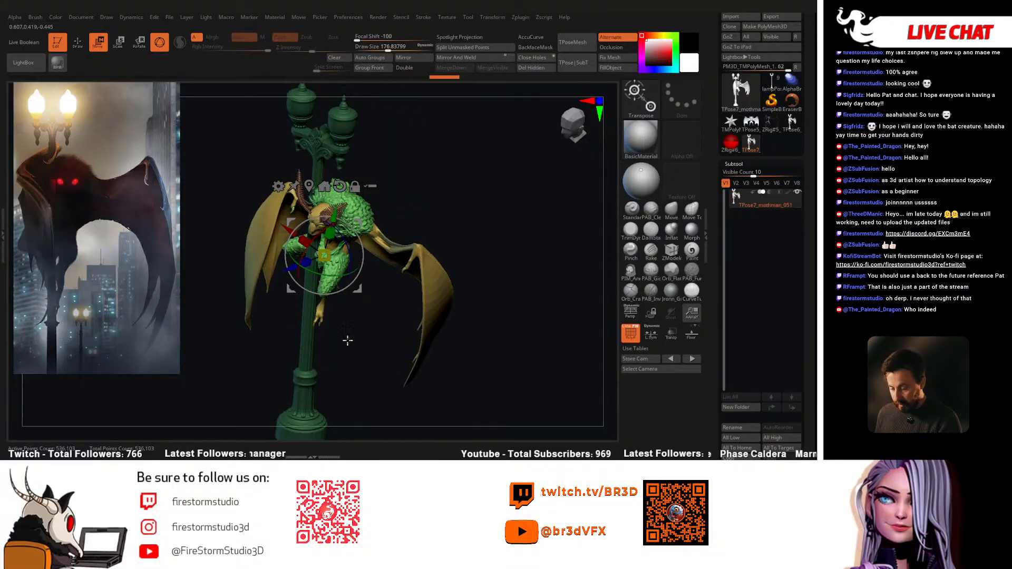
# Step: Rotate and shift the whole mothman so it clings around the lamppost
pyautogui.moveTo(291, 256); pyautogui.dragTo(291, 265)
pyautogui.moveTo(421, 209); pyautogui.dragTo(423, 232)
pyautogui.moveTo(293, 263); pyautogui.dragTo(296, 282)
pyautogui.moveTo(422, 253); pyautogui.dragTo(416, 202)
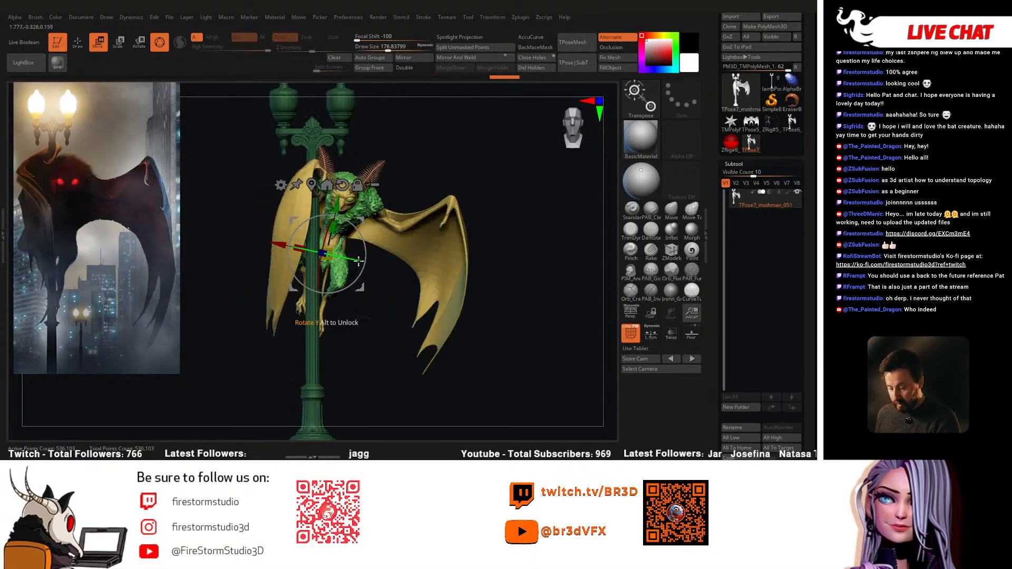
pyautogui.moveTo(366, 259); pyautogui.dragTo(323, 195)
pyautogui.moveTo(280, 358); pyautogui.dragTo(357, 386)
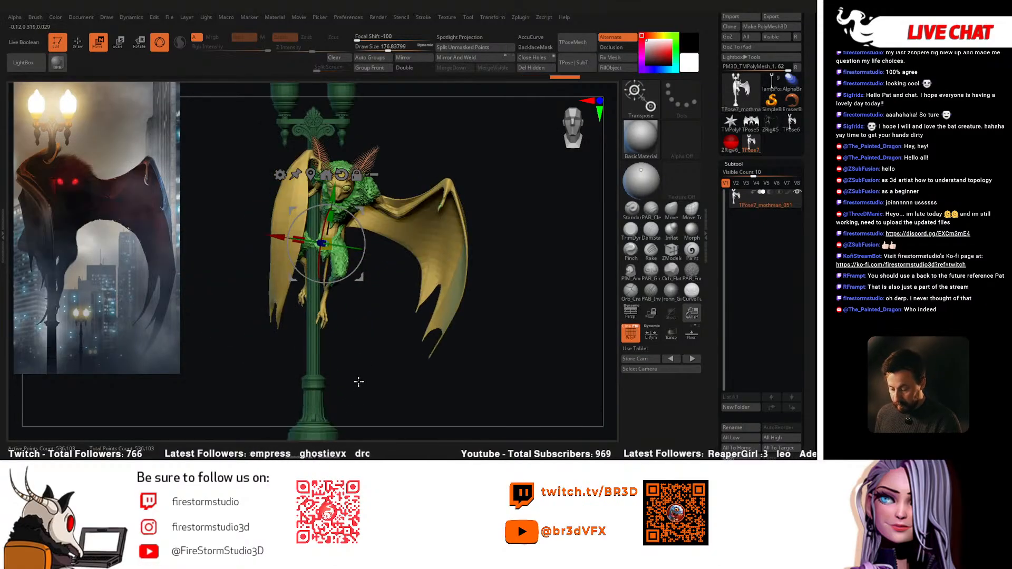
pyautogui.moveTo(369, 285)
pyautogui.mouseDown()
pyautogui.moveTo(373, 306)
pyautogui.moveTo(370, 278)
pyautogui.moveTo(458, 282)
pyautogui.moveTo(445, 296)
pyautogui.moveTo(420, 279)
pyautogui.moveTo(385, 289)
pyautogui.mouseUp()
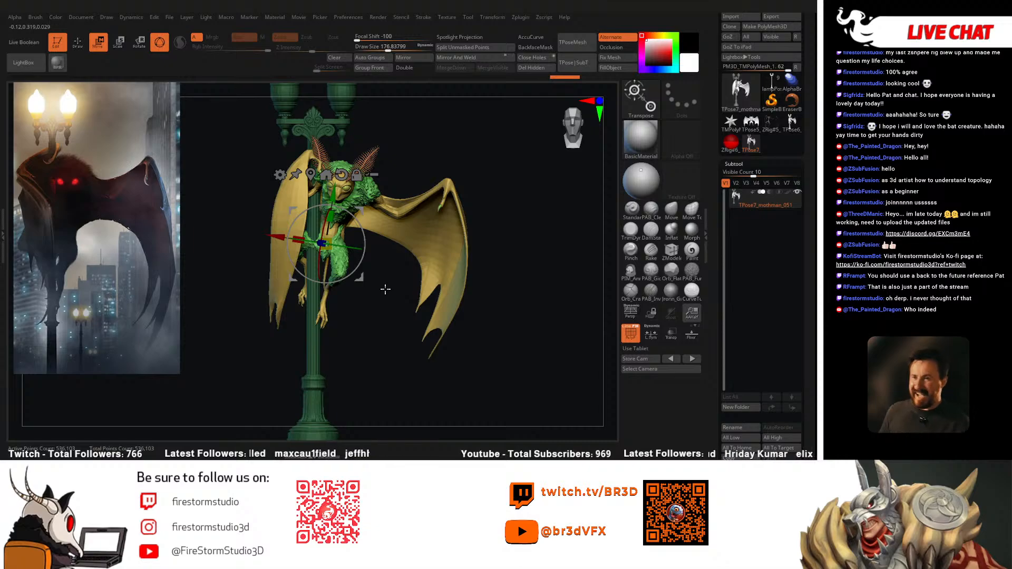
pyautogui.moveTo(511, 277)
pyautogui.mouseDown()
pyautogui.moveTo(506, 292)
pyautogui.moveTo(463, 294)
pyautogui.mouseUp()
pyautogui.press('q')
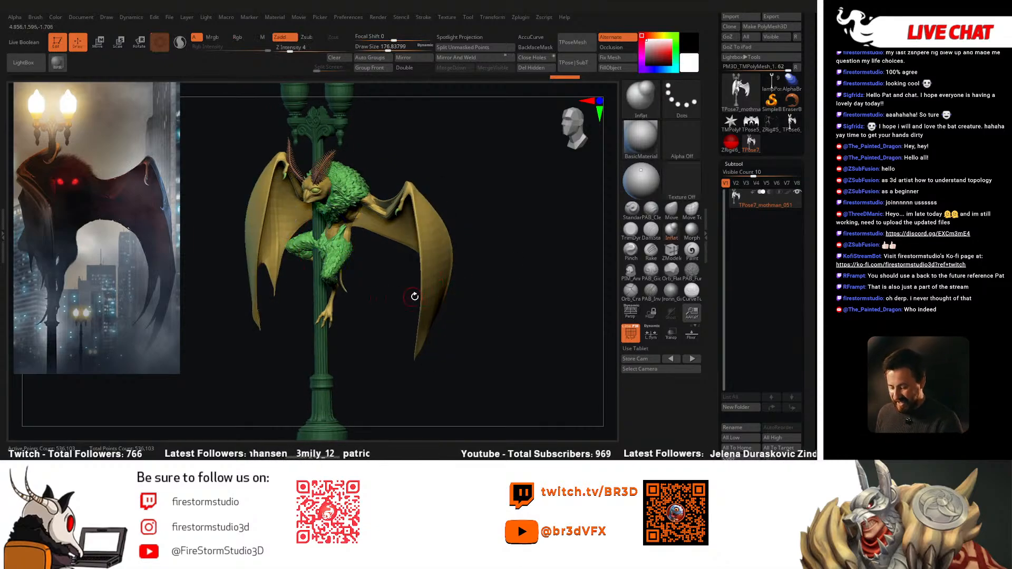
# Step: Save the project and enlarge the Move brush to a size of about 533
pyautogui.click(669, 210)
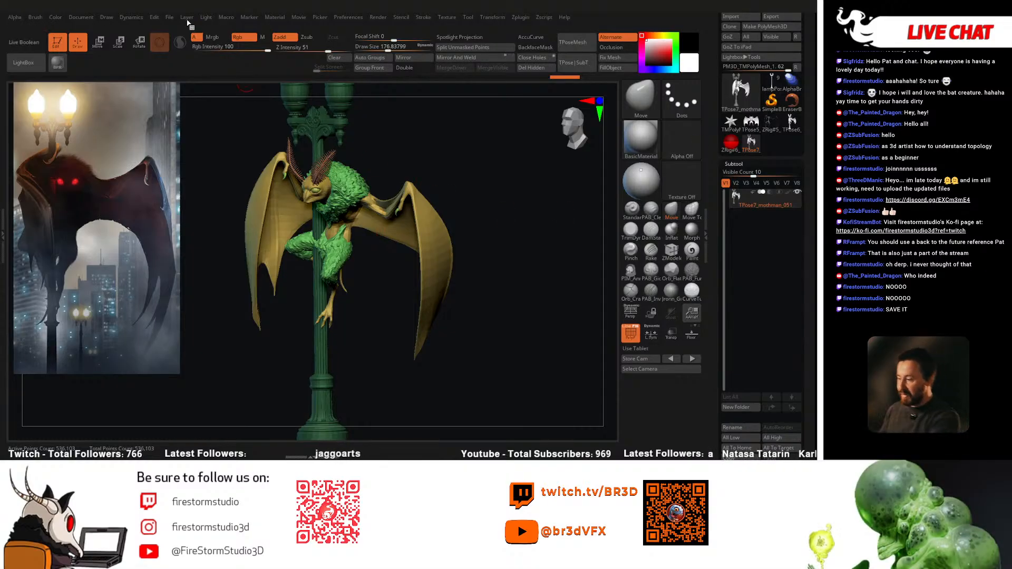
pyautogui.click(169, 17)
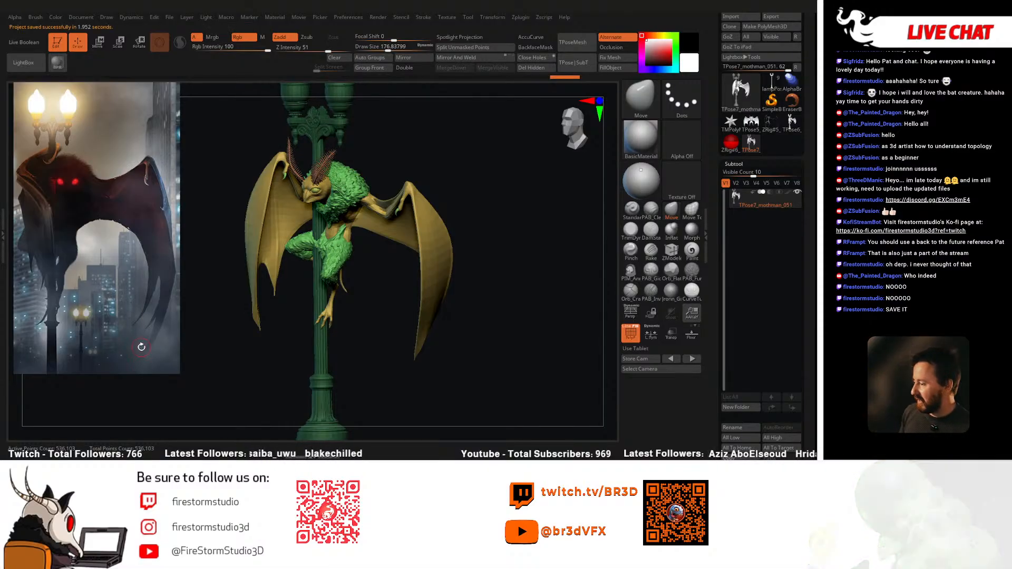
pyautogui.press('space')
pyautogui.moveTo(479, 248)
pyautogui.mouseDown()
pyautogui.moveTo(385, 261)
pyautogui.moveTo(379, 286)
pyautogui.moveTo(377, 259)
pyautogui.moveTo(385, 307)
pyautogui.moveTo(369, 271)
pyautogui.moveTo(339, 334)
pyautogui.moveTo(358, 358)
pyautogui.moveTo(372, 409)
pyautogui.moveTo(424, 355)
pyautogui.moveTo(406, 345)
pyautogui.moveTo(454, 345)
pyautogui.moveTo(452, 313)
pyautogui.mouseUp()
pyautogui.press('space')
pyautogui.moveTo(425, 261)
pyautogui.mouseDown()
pyautogui.moveTo(397, 230)
pyautogui.moveTo(368, 246)
pyautogui.moveTo(337, 279)
pyautogui.moveTo(356, 330)
pyautogui.moveTo(327, 288)
pyautogui.moveTo(330, 303)
pyautogui.moveTo(364, 286)
pyautogui.mouseUp()
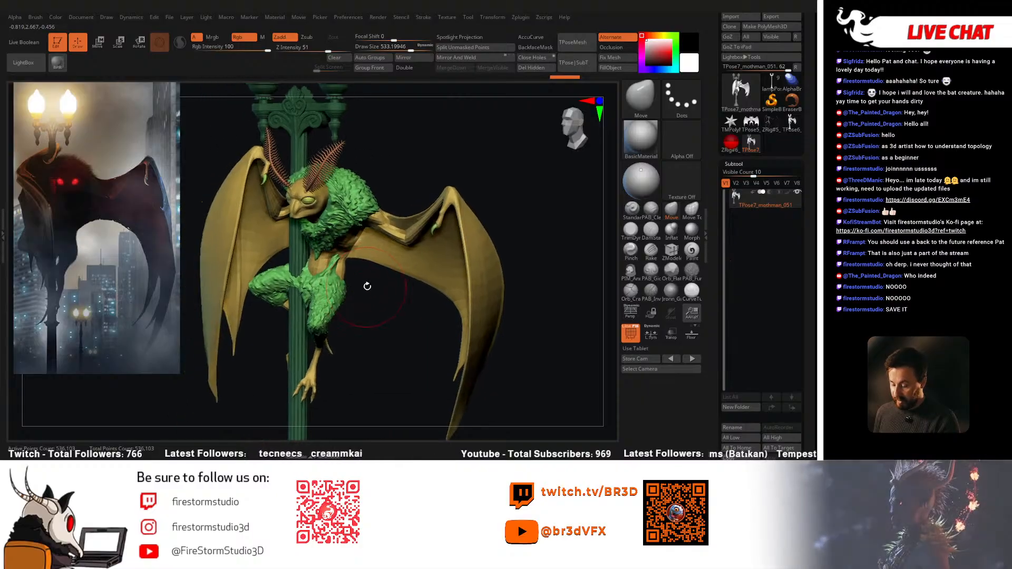
# Step: Step back through the latest edits and restore them from the undo history
pyautogui.hotkey('ctrl', 'shift')
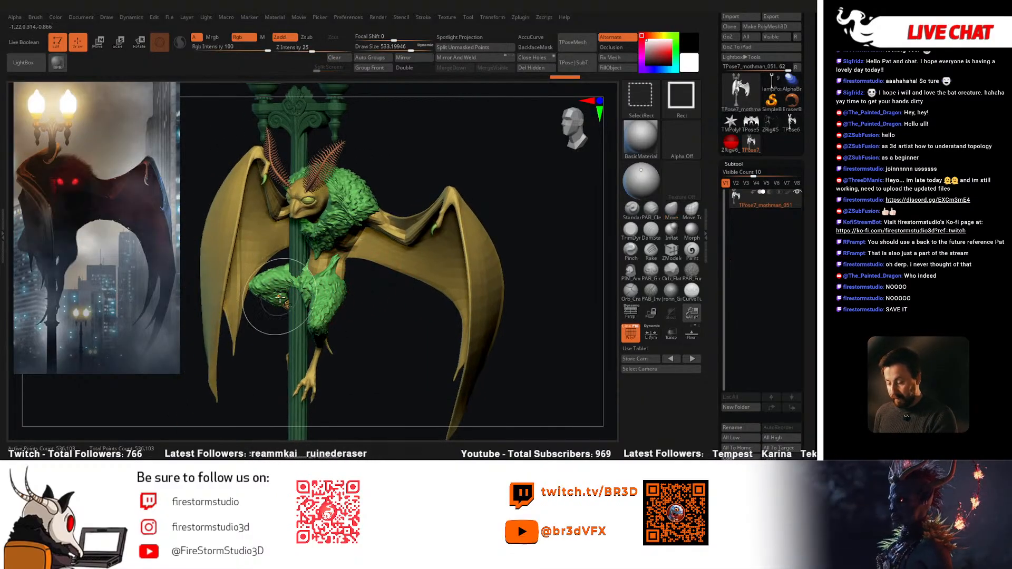
pyautogui.hotkey('ctrl', 'z')
pyautogui.hotkey('ctrl', 'z')
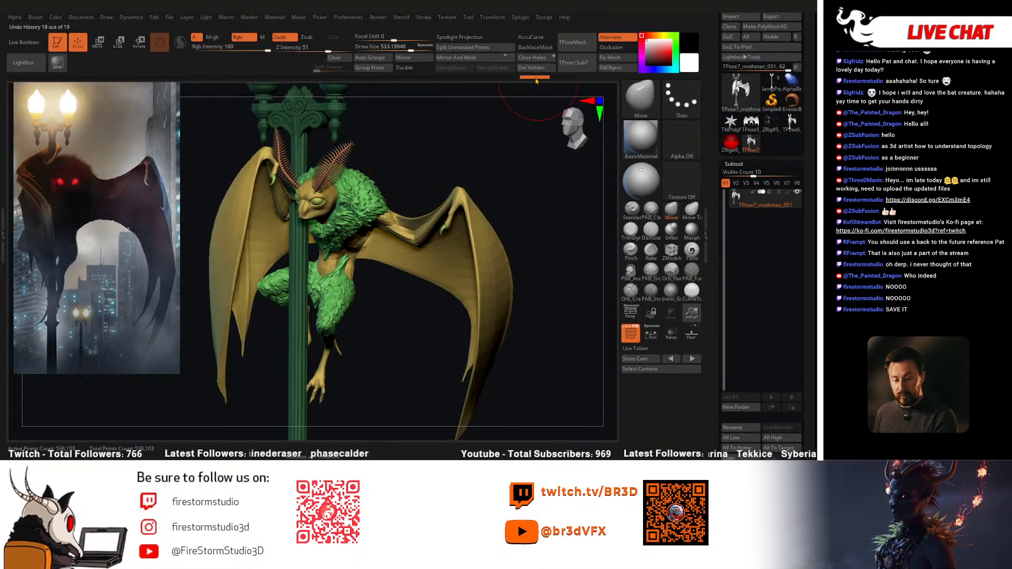
pyautogui.moveTo(535, 81); pyautogui.dragTo(558, 80)
# Step: Isolate the body and the fur in turn to examine the legs, leaving only the body visible
pyautogui.click(654, 118)
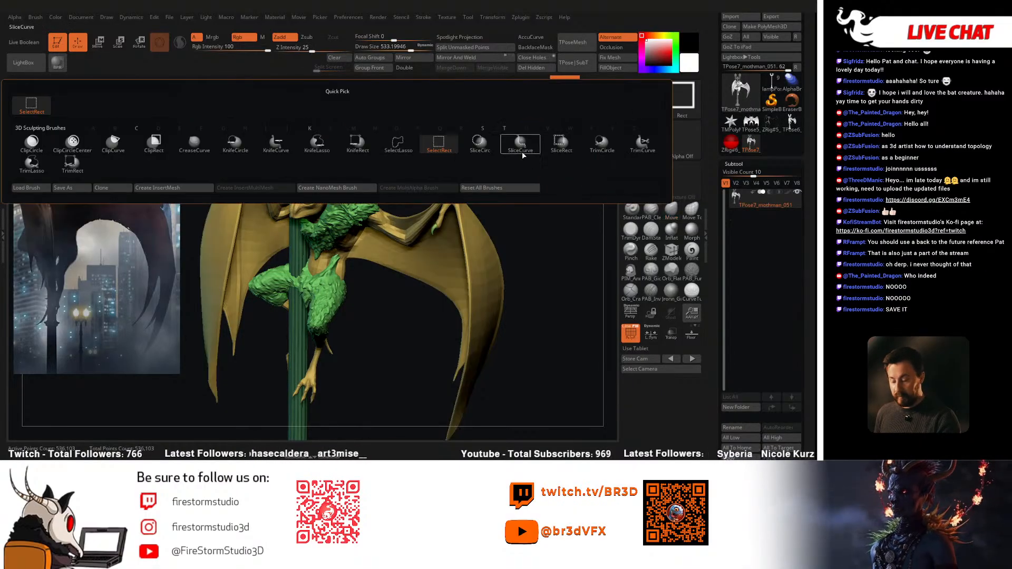
pyautogui.keyDown('ctrl'); pyautogui.keyDown('shift'); pyautogui.click(234, 247); pyautogui.keyUp('shift'); pyautogui.keyUp('ctrl')
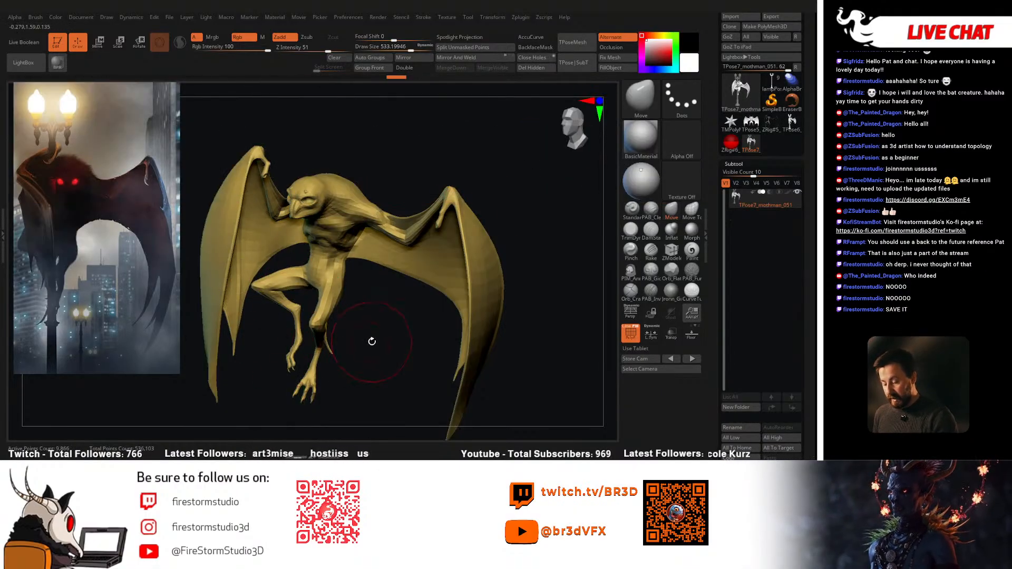
pyautogui.keyDown('ctrl'); pyautogui.keyDown('shift'); pyautogui.click(354, 322); pyautogui.keyUp('shift'); pyautogui.keyUp('ctrl')
pyautogui.moveTo(359, 319); pyautogui.dragTo(358, 351)
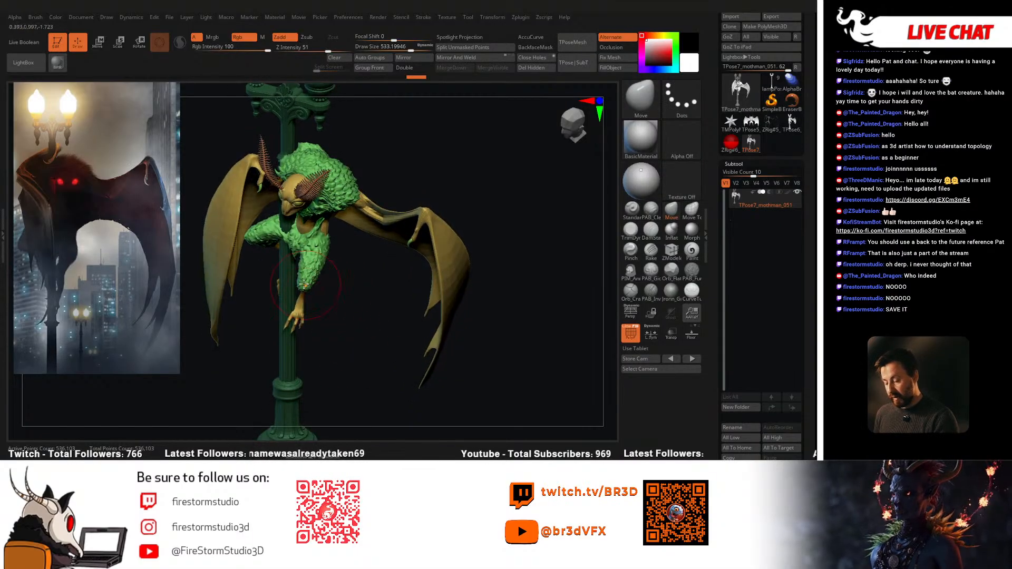
pyautogui.keyDown('ctrl'); pyautogui.keyDown('shift'); pyautogui.click(260, 233); pyautogui.keyUp('shift'); pyautogui.keyUp('ctrl')
pyautogui.moveTo(271, 305); pyautogui.dragTo(255, 296)
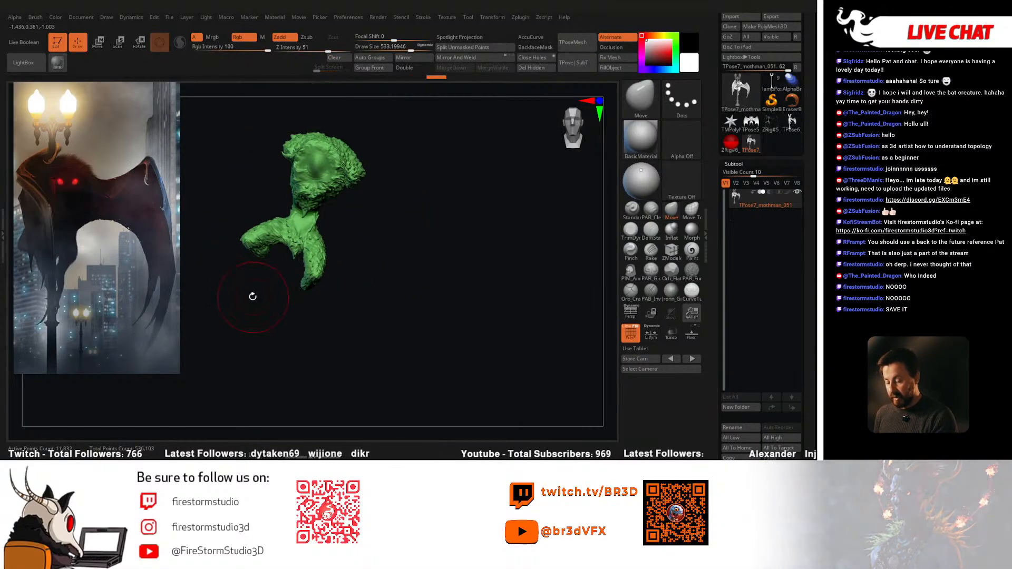
pyautogui.keyDown('ctrl'); pyautogui.keyDown('shift'); pyautogui.click(406, 252); pyautogui.keyUp('shift'); pyautogui.keyUp('ctrl')
pyautogui.keyDown('ctrl'); pyautogui.keyDown('shift'); pyautogui.click(313, 230); pyautogui.keyUp('shift'); pyautogui.keyUp('ctrl')
pyautogui.moveTo(313, 231); pyautogui.dragTo(257, 235)
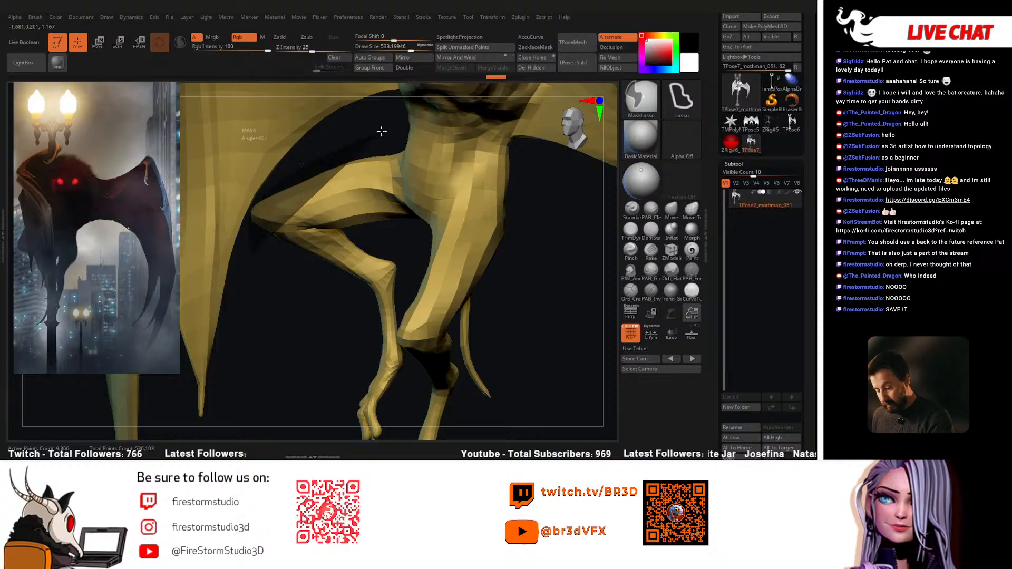
# Step: Mask the body's bent leg with a lasso and reduce the brush size to about 56
pyautogui.moveTo(327, 321)
pyautogui.mouseDown()
pyautogui.moveTo(368, 337)
pyautogui.moveTo(316, 264)
pyautogui.mouseUp()
pyautogui.moveTo(316, 227)
pyautogui.keyDown('ctrl'); pyautogui.mouseDown()
pyautogui.moveTo(397, 298)
pyautogui.moveTo(280, 391)
pyautogui.moveTo(287, 296)
pyautogui.mouseUp(); pyautogui.keyUp('ctrl')
pyautogui.moveTo(279, 290)
pyautogui.mouseDown()
pyautogui.moveTo(424, 284)
pyautogui.moveTo(411, 295)
pyautogui.moveTo(305, 237)
pyautogui.moveTo(315, 204)
pyautogui.moveTo(345, 263)
pyautogui.moveTo(337, 232)
pyautogui.moveTo(460, 234)
pyautogui.moveTo(340, 100)
pyautogui.mouseUp()
pyautogui.press('space')
pyautogui.press('space')
pyautogui.moveTo(342, 295)
pyautogui.mouseDown()
pyautogui.moveTo(370, 300)
pyautogui.moveTo(336, 309)
pyautogui.mouseUp()
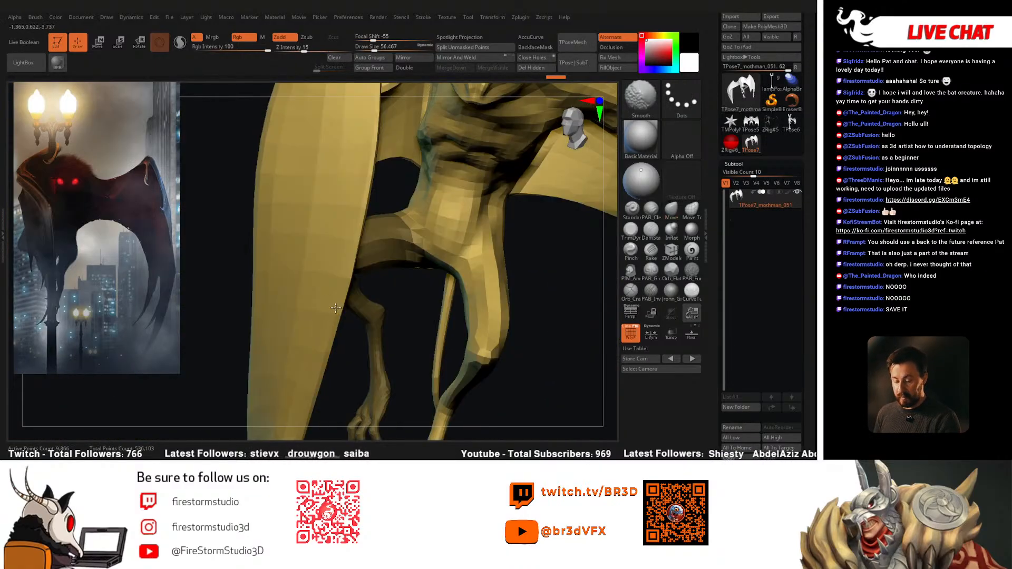
# Step: Show the whole mesh again and invert the mask, so the bent leg is left free
pyautogui.keyDown('ctrl'); pyautogui.keyDown('shift'); pyautogui.click(423, 321); pyautogui.keyUp('shift'); pyautogui.keyUp('ctrl')
pyautogui.moveTo(423, 320); pyautogui.dragTo(389, 318)
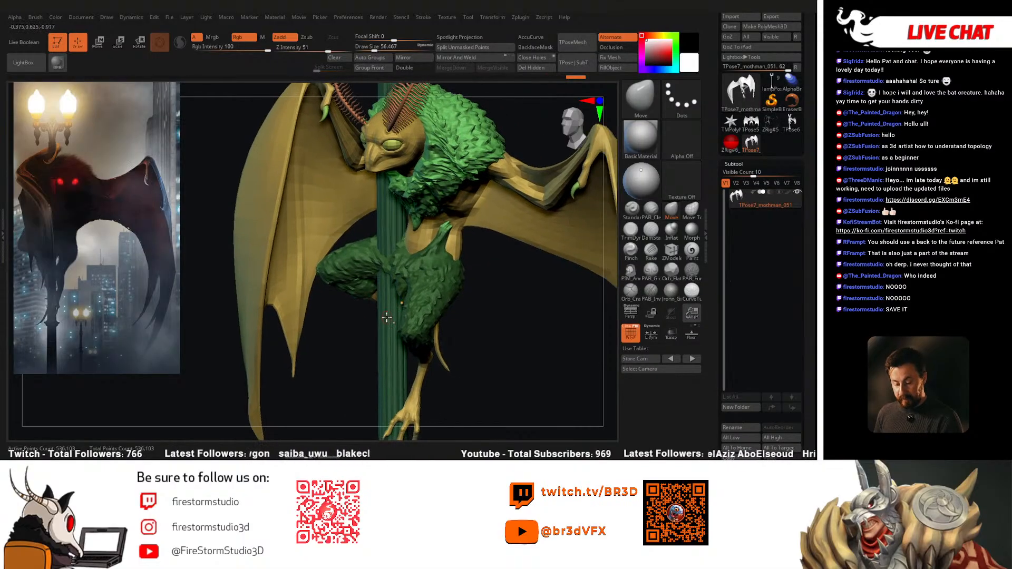
pyautogui.keyDown('ctrl'); pyautogui.click(480, 318); pyautogui.keyUp('ctrl')
pyautogui.moveTo(482, 324)
pyautogui.mouseDown()
pyautogui.moveTo(492, 320)
pyautogui.moveTo(448, 312)
pyautogui.mouseUp()
# Step: Isolate the fur, set the brush size to about 116, mask everything except the bent leg's fur, and show all parts again
pyautogui.keyDown('ctrl'); pyautogui.keyDown('shift'); pyautogui.click(438, 305); pyautogui.keyUp('shift'); pyautogui.keyUp('ctrl')
pyautogui.press('space')
pyautogui.moveTo(383, 260); pyautogui.dragTo(391, 260)
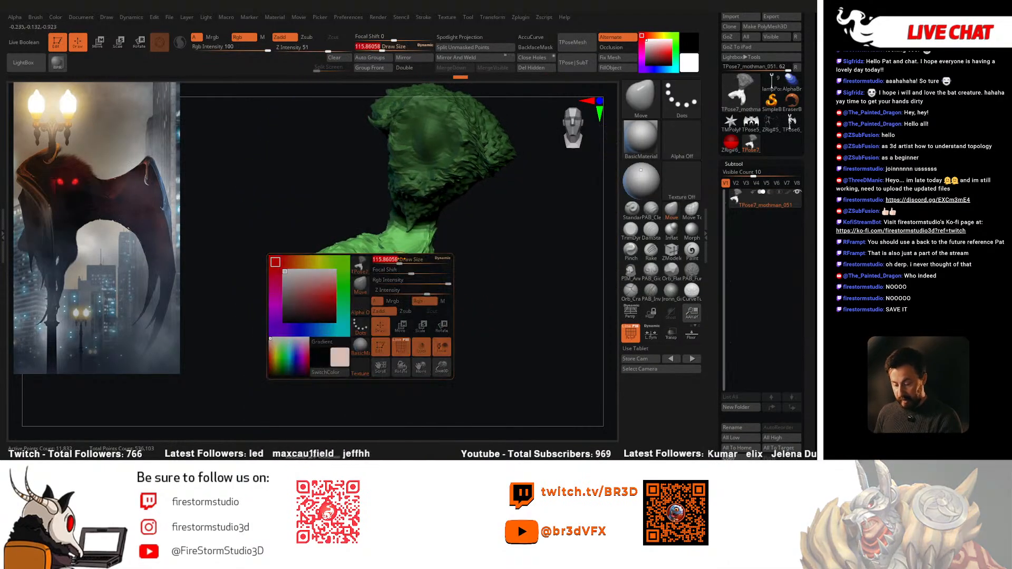
pyautogui.moveTo(378, 214)
pyautogui.keyDown('ctrl'); pyautogui.mouseDown()
pyautogui.moveTo(386, 338)
pyautogui.moveTo(477, 187)
pyautogui.mouseUp(); pyautogui.keyUp('ctrl')
pyautogui.moveTo(482, 254)
pyautogui.mouseDown()
pyautogui.moveTo(499, 287)
pyautogui.moveTo(564, 300)
pyautogui.mouseUp()
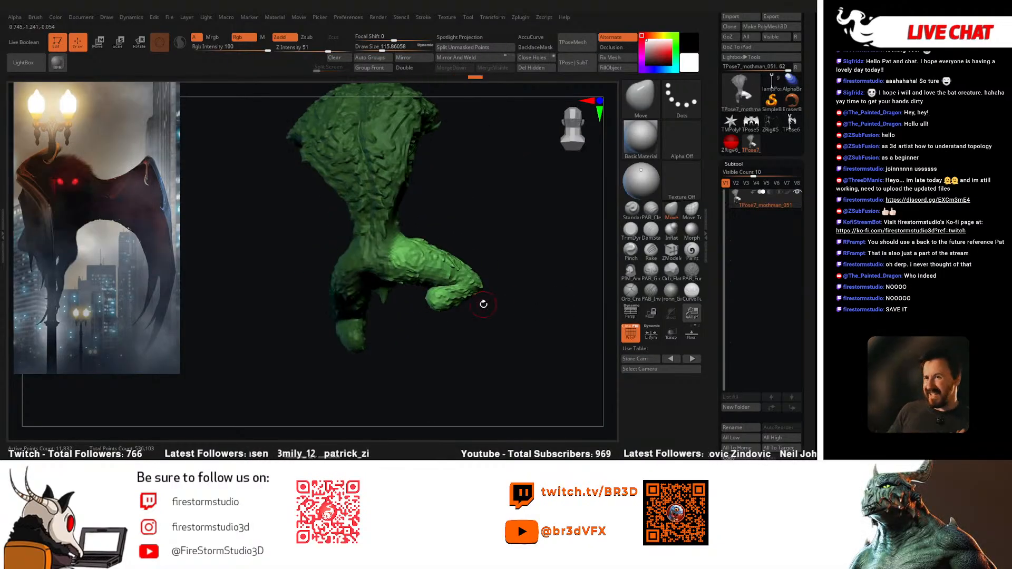
pyautogui.keyDown('ctrl'); pyautogui.keyDown('shift'); pyautogui.click(509, 248); pyautogui.keyUp('shift'); pyautogui.keyUp('ctrl')
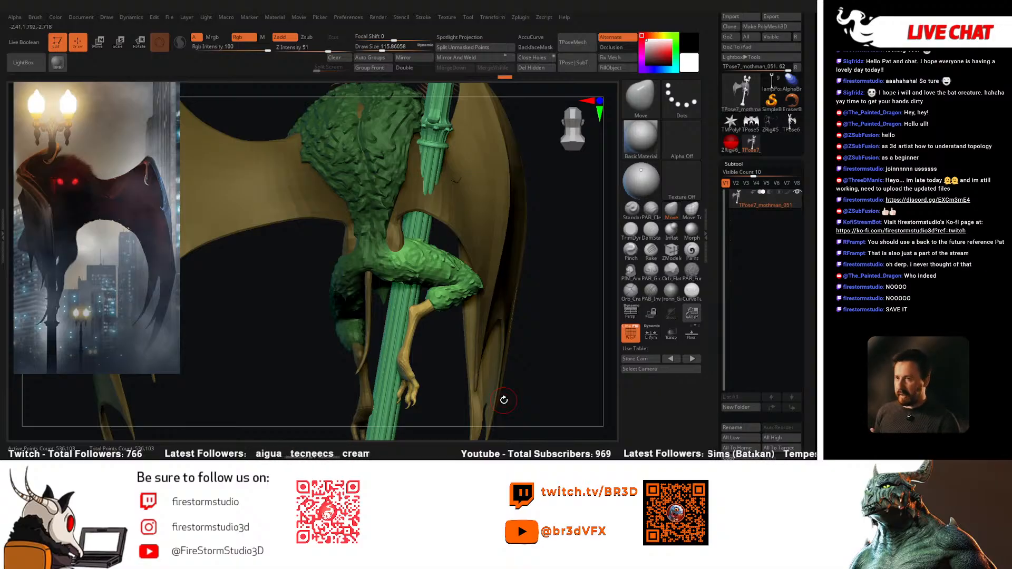
# Step: Place the gizmo at the bent leg's hip, try moving the unmasked parts, and undo the move
pyautogui.moveTo(547, 275); pyautogui.dragTo(432, 281)
pyautogui.press('r')
pyautogui.moveTo(434, 348); pyautogui.dragTo(410, 304)
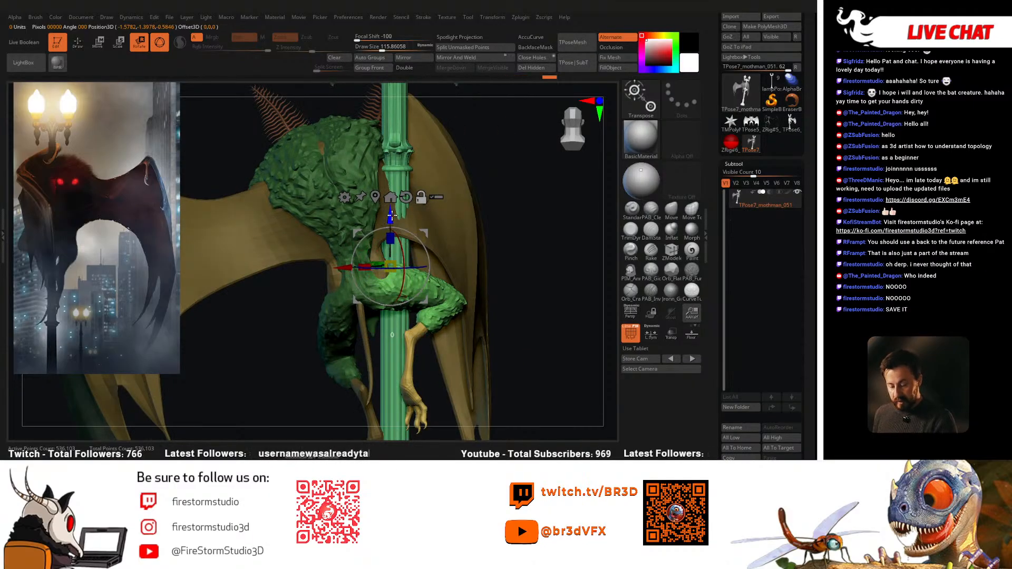
pyautogui.keyDown('alt'); pyautogui.moveTo(391, 233); pyautogui.dragTo(390, 234); pyautogui.keyUp('alt')
pyautogui.moveTo(390, 253)
pyautogui.mouseDown(button='right')
pyautogui.moveTo(343, 274)
pyautogui.moveTo(395, 306)
pyautogui.moveTo(423, 295)
pyautogui.moveTo(424, 209)
pyautogui.moveTo(402, 232)
pyautogui.moveTo(464, 317)
pyautogui.moveTo(455, 320)
pyautogui.mouseUp(button='right')
pyautogui.press('q')
pyautogui.press('w')
pyautogui.moveTo(408, 290); pyautogui.dragTo(410, 267)
pyautogui.hotkey('ctrl', 'z')
pyautogui.press('q')
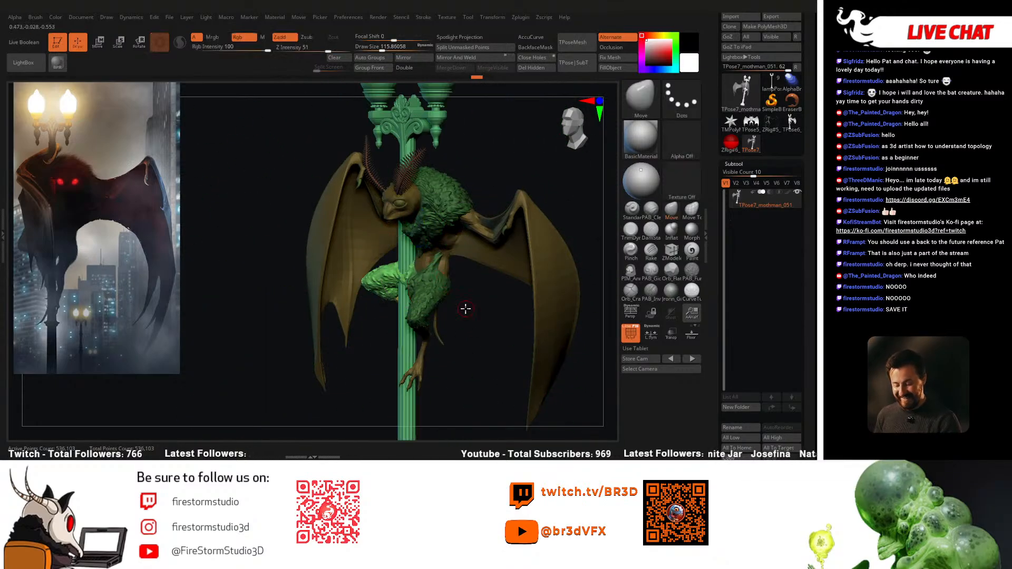
# Step: Isolate the lamppost, mask it completely with a lasso, and bring the mothman back into view
pyautogui.keyDown('ctrl'); pyautogui.keyDown('shift'); pyautogui.click(410, 343); pyautogui.keyUp('shift'); pyautogui.keyUp('ctrl')
pyautogui.press('f')
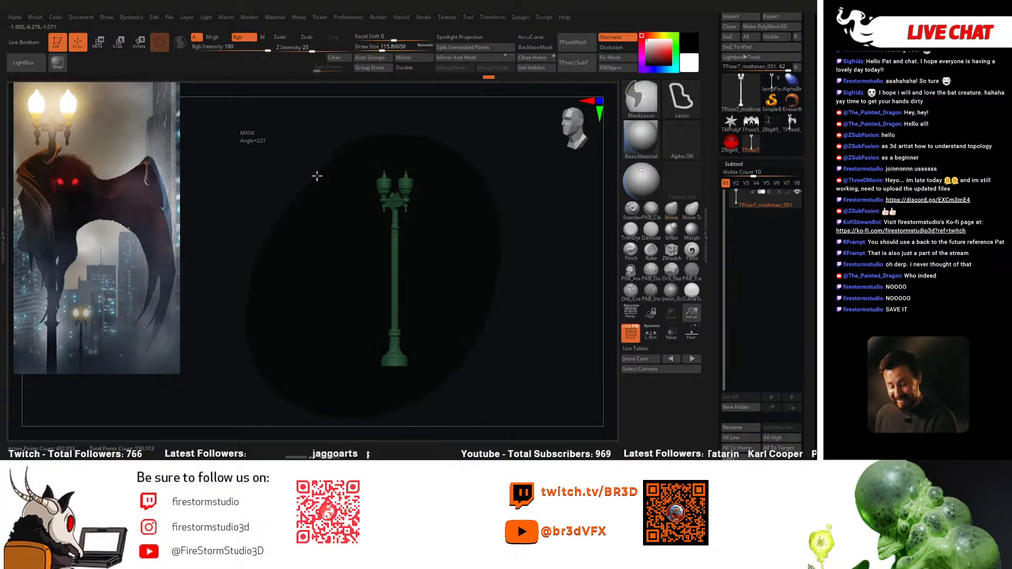
pyautogui.moveTo(477, 196)
pyautogui.keyDown('alt'); pyautogui.mouseDown()
pyautogui.moveTo(533, 283)
pyautogui.moveTo(415, 273)
pyautogui.moveTo(428, 221)
pyautogui.moveTo(387, 274)
pyautogui.moveTo(403, 274)
pyautogui.mouseUp(); pyautogui.keyUp('alt')
# Step: Position the gizmo at the bent leg's hip and rotate the unmasked leg to fit around the lamppost
pyautogui.press('w')
pyautogui.moveTo(401, 226); pyautogui.dragTo(437, 238)
pyautogui.moveTo(421, 248)
pyautogui.mouseDown(button='right')
pyautogui.moveTo(407, 252)
pyautogui.moveTo(426, 323)
pyautogui.moveTo(427, 240)
pyautogui.mouseUp(button='right')
pyautogui.moveTo(428, 240); pyautogui.dragTo(467, 250, button='right')
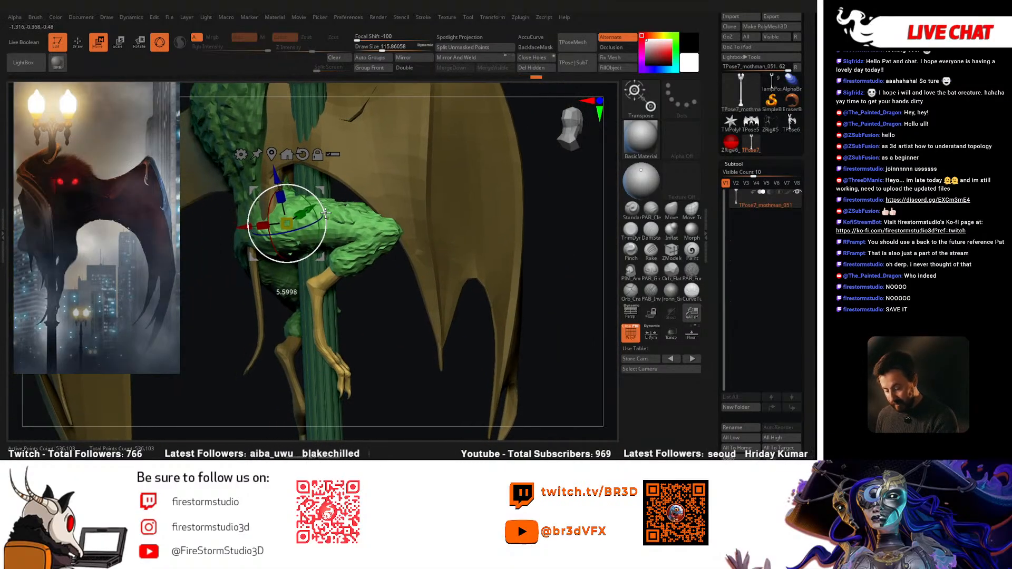
pyautogui.moveTo(326, 210); pyautogui.dragTo(353, 304, button='right')
pyautogui.moveTo(324, 228); pyautogui.dragTo(340, 246, button='right')
pyautogui.moveTo(306, 226)
pyautogui.mouseDown()
pyautogui.moveTo(318, 211)
pyautogui.moveTo(302, 216)
pyautogui.mouseUp()
pyautogui.moveTo(306, 216)
pyautogui.mouseDown(button='right')
pyautogui.moveTo(340, 262)
pyautogui.moveTo(388, 292)
pyautogui.moveTo(331, 155)
pyautogui.moveTo(318, 226)
pyautogui.moveTo(361, 294)
pyautogui.moveTo(416, 319)
pyautogui.moveTo(453, 317)
pyautogui.moveTo(427, 303)
pyautogui.moveTo(413, 242)
pyautogui.moveTo(449, 255)
pyautogui.mouseUp(button='right')
pyautogui.press('q')
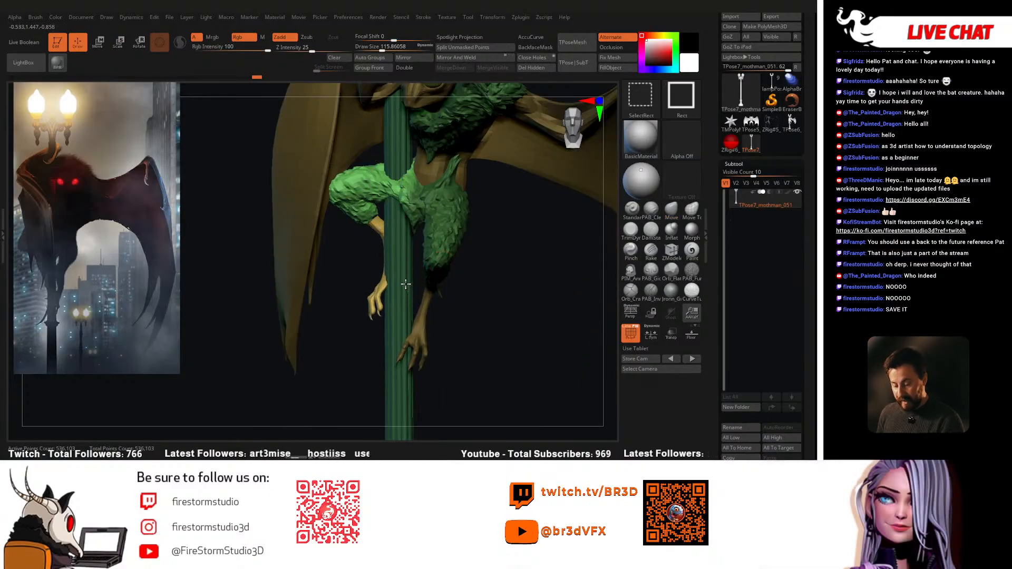
# Step: Hide the lamppost and lasso-mask the leg fur, leaving the bent leg's shin and foot unmasked
pyautogui.keyDown('ctrl'); pyautogui.keyDown('shift'); pyautogui.click(436, 287); pyautogui.keyUp('shift'); pyautogui.keyUp('ctrl')
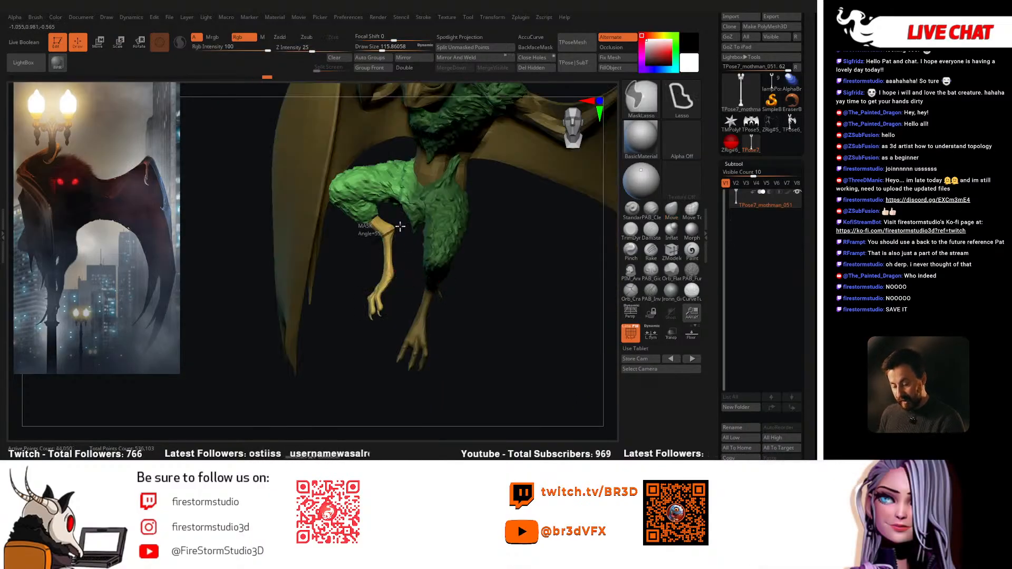
pyautogui.moveTo(375, 200)
pyautogui.keyDown('ctrl'); pyautogui.mouseDown()
pyautogui.moveTo(294, 215)
pyautogui.moveTo(359, 228)
pyautogui.mouseUp(); pyautogui.keyUp('ctrl')
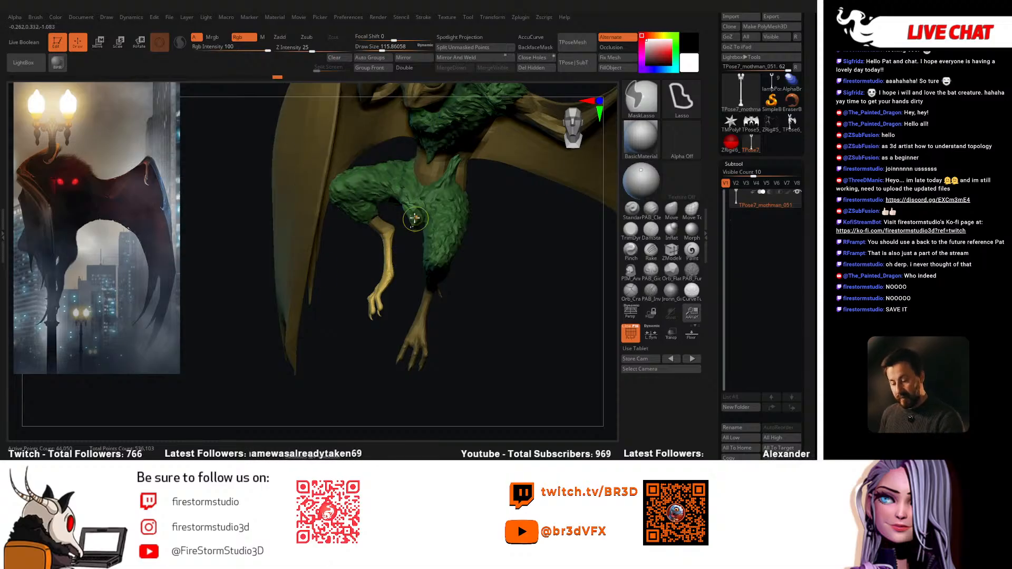
pyautogui.moveTo(411, 131)
pyautogui.keyDown('ctrl'); pyautogui.mouseDown()
pyautogui.moveTo(404, 224)
pyautogui.moveTo(368, 122)
pyautogui.moveTo(381, 121)
pyautogui.mouseUp(); pyautogui.keyUp('ctrl')
pyautogui.moveTo(477, 243)
pyautogui.mouseDown(button='right')
pyautogui.moveTo(542, 254)
pyautogui.moveTo(346, 286)
pyautogui.moveTo(393, 291)
pyautogui.moveTo(386, 276)
pyautogui.moveTo(339, 251)
pyautogui.mouseUp(button='right')
pyautogui.keyDown('ctrl'); pyautogui.moveTo(369, 275); pyautogui.dragTo(359, 353); pyautogui.keyUp('ctrl')
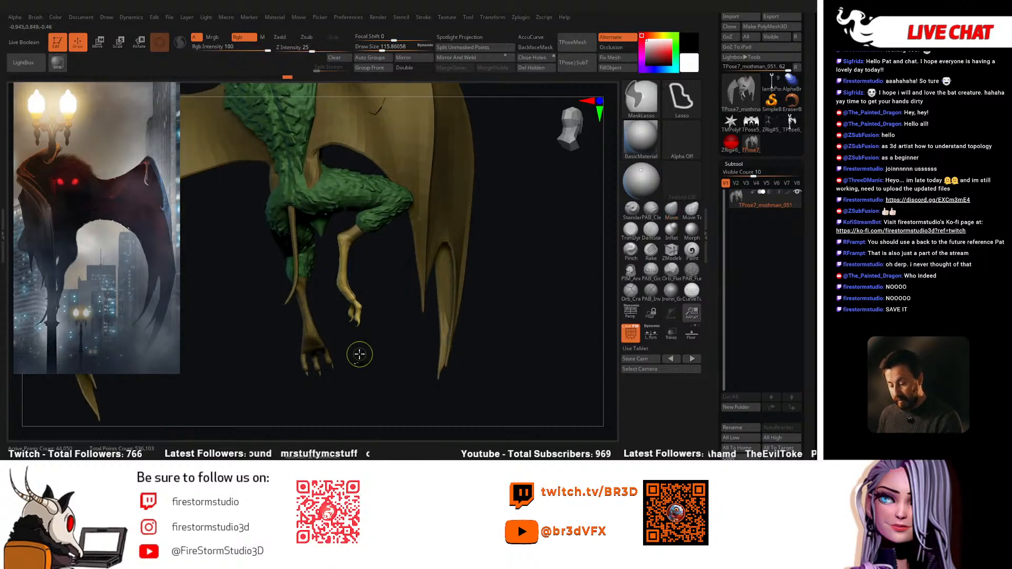
# Step: Lay a Transpose line along the bent leg's shin toward the foot and bring the lamppost back into view
pyautogui.press('r')
pyautogui.press('y')
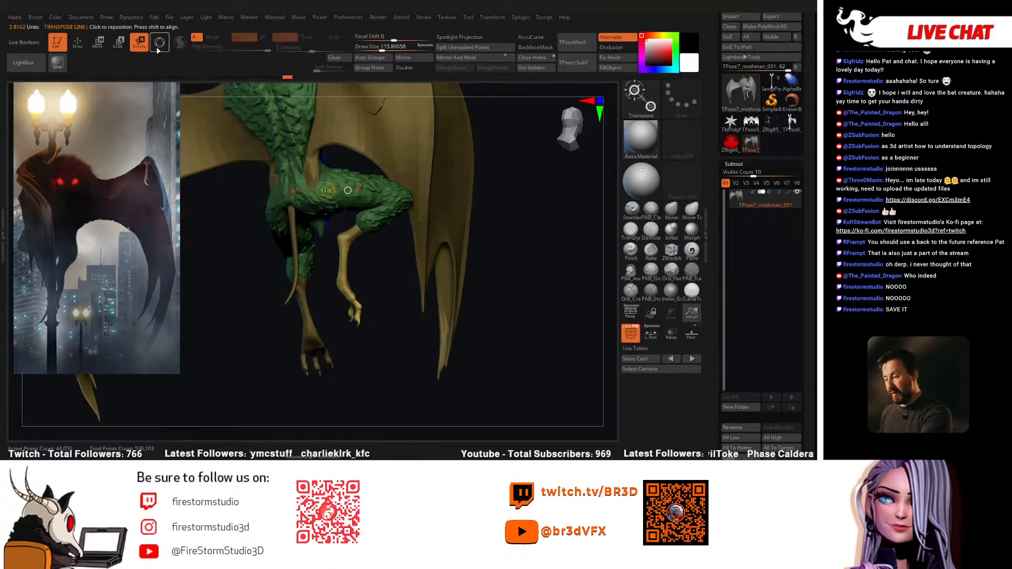
pyautogui.moveTo(348, 243); pyautogui.dragTo(332, 241, button='right')
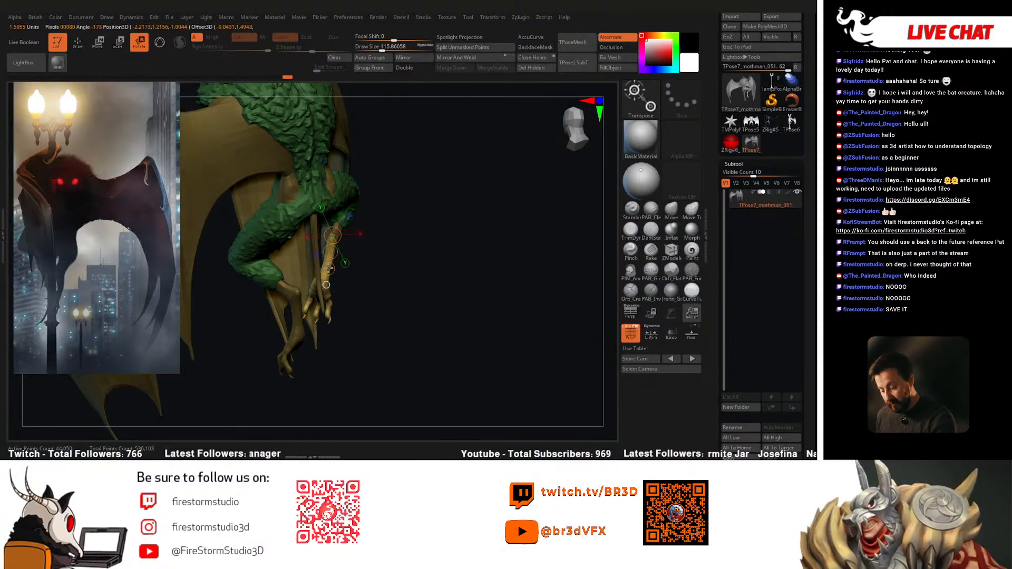
pyautogui.moveTo(331, 280); pyautogui.dragTo(409, 333, button='right')
pyautogui.press('q')
pyautogui.press('w')
pyautogui.keyDown('ctrl'); pyautogui.keyDown('shift'); pyautogui.click(413, 333); pyautogui.keyUp('shift'); pyautogui.keyUp('ctrl')
# Step: Rotate the unmasked shin and foot of the bent leg toward the lamppost
pyautogui.moveTo(414, 334); pyautogui.dragTo(420, 335, button='right')
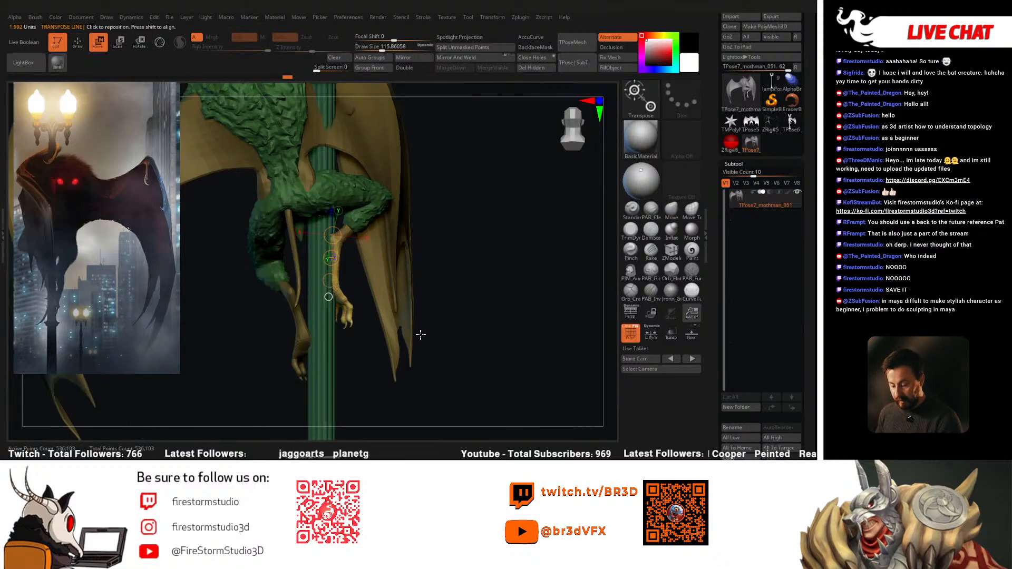
pyautogui.moveTo(416, 300); pyautogui.dragTo(378, 300, button='right')
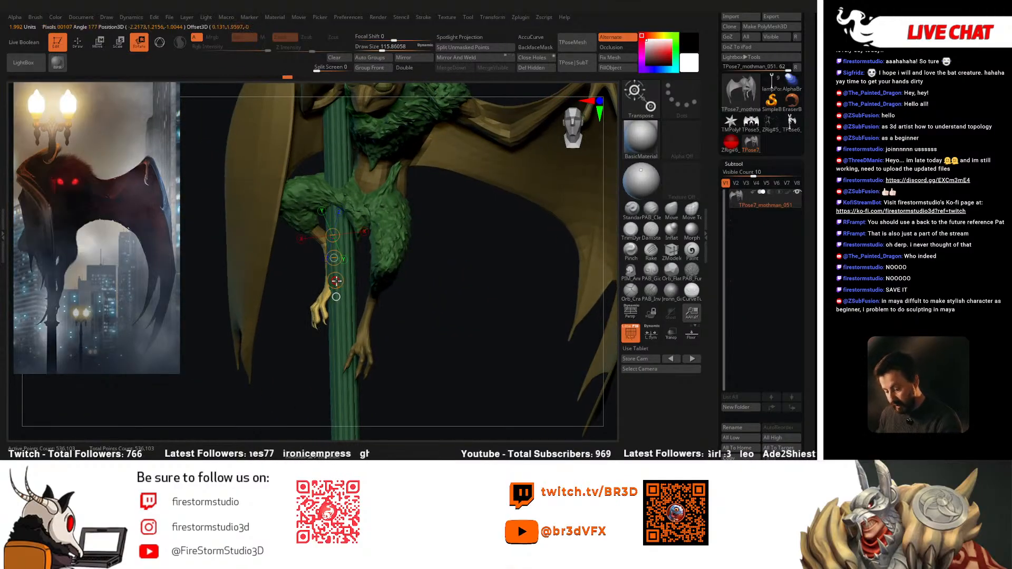
pyautogui.moveTo(326, 276); pyautogui.dragTo(323, 281, button='right')
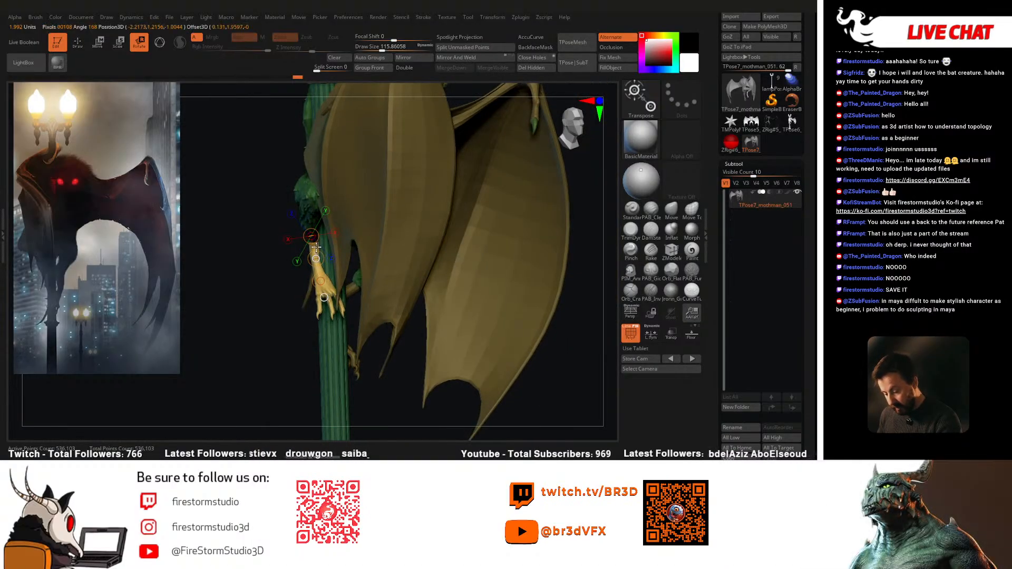
pyautogui.moveTo(326, 249); pyautogui.dragTo(346, 210, button='right')
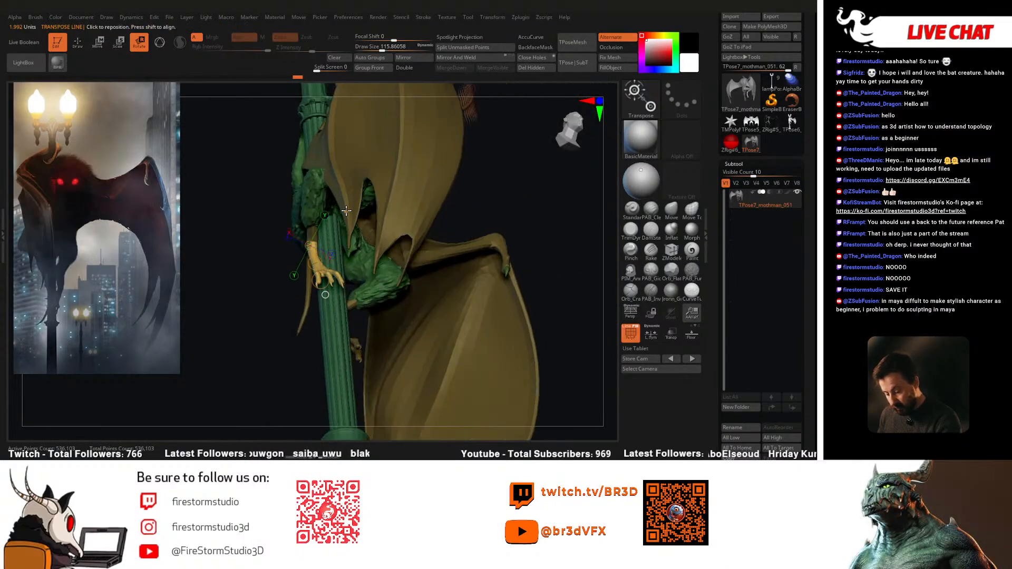
# Step: Hide the lamppost, select the Move Topological brush, and turn on the polyframe display
pyautogui.keyDown('ctrl'); pyautogui.keyDown('shift'); pyautogui.click(371, 245); pyautogui.keyUp('shift'); pyautogui.keyUp('ctrl')
pyautogui.moveTo(375, 293); pyautogui.dragTo(376, 338, button='right')
pyautogui.press('q')
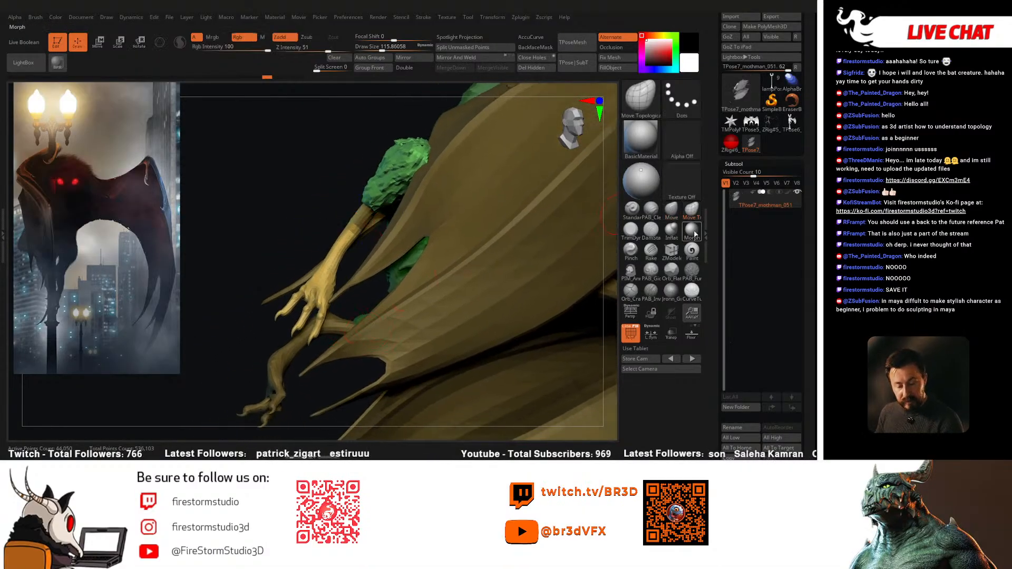
pyautogui.click(623, 331)
# Step: Reshape the bent leg's foot at the base of the toes with Move Topological, using a brush size of about 33
pyautogui.moveTo(311, 332); pyautogui.dragTo(340, 363, button='right')
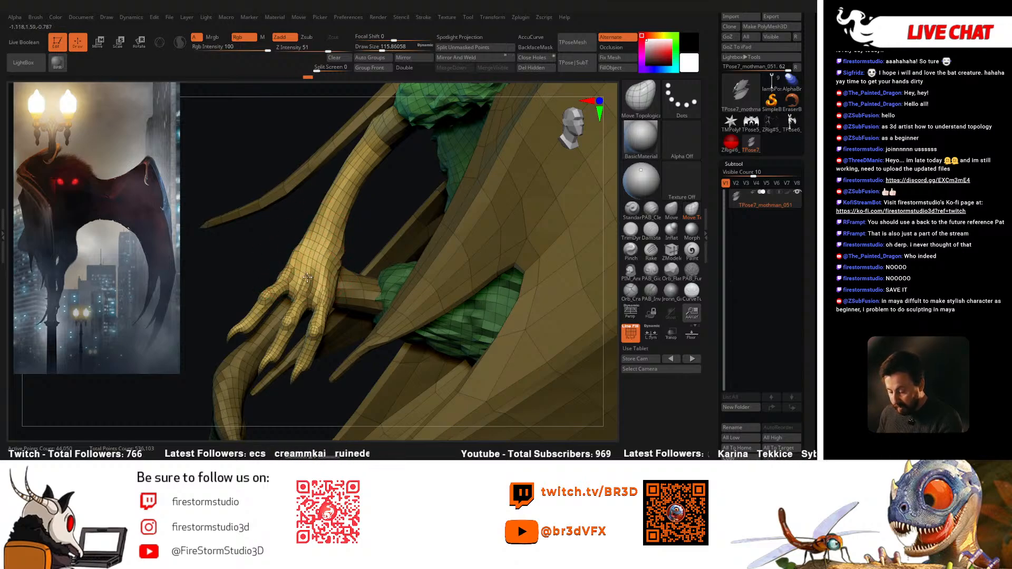
pyautogui.moveTo(327, 268)
pyautogui.mouseDown(button='right')
pyautogui.moveTo(334, 279)
pyautogui.moveTo(338, 245)
pyautogui.moveTo(331, 277)
pyautogui.moveTo(361, 322)
pyautogui.moveTo(377, 317)
pyautogui.mouseUp(button='right')
pyautogui.press('space')
pyautogui.moveTo(363, 277); pyautogui.dragTo(355, 276)
pyautogui.moveTo(362, 265); pyautogui.dragTo(366, 264)
pyautogui.moveTo(403, 259)
pyautogui.mouseDown(button='right')
pyautogui.moveTo(377, 261)
pyautogui.moveTo(375, 279)
pyautogui.moveTo(400, 222)
pyautogui.moveTo(390, 235)
pyautogui.moveTo(415, 239)
pyautogui.moveTo(384, 248)
pyautogui.moveTo(317, 232)
pyautogui.mouseUp(button='right')
pyautogui.press('space')
pyautogui.moveTo(318, 231); pyautogui.dragTo(308, 233)
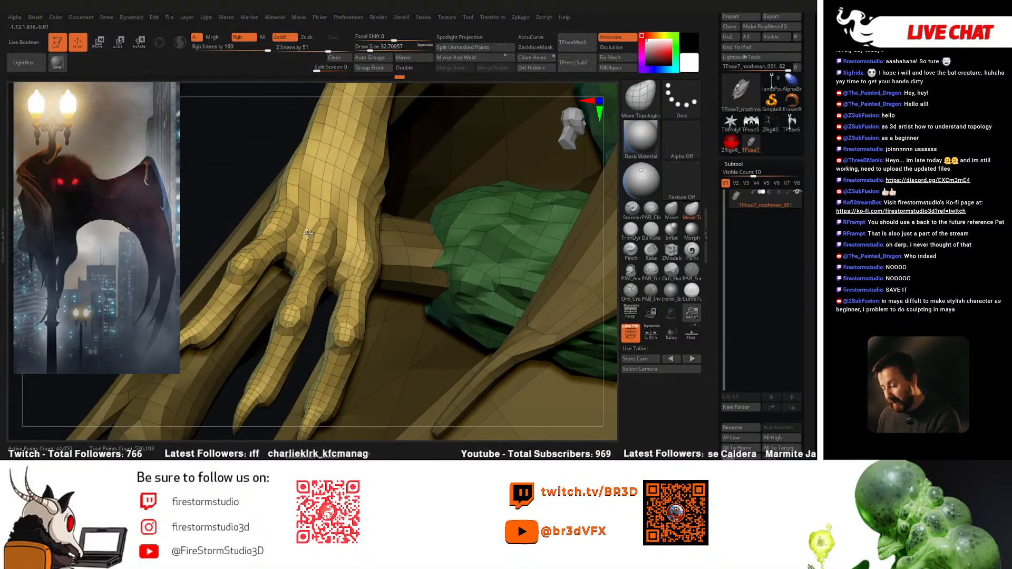
pyautogui.moveTo(340, 234)
pyautogui.mouseDown(button='right')
pyautogui.moveTo(403, 214)
pyautogui.moveTo(369, 252)
pyautogui.moveTo(372, 300)
pyautogui.moveTo(409, 334)
pyautogui.moveTo(487, 330)
pyautogui.moveTo(433, 328)
pyautogui.mouseUp(button='right')
# Step: Show the lamppost again and adjust the bent leg's unmasked shin and foot with a Transpose line
pyautogui.keyDown('ctrl'); pyautogui.keyDown('shift'); pyautogui.click(478, 329); pyautogui.keyUp('shift'); pyautogui.keyUp('ctrl')
pyautogui.moveTo(451, 276); pyautogui.dragTo(533, 253, button='right')
pyautogui.moveTo(483, 214)
pyautogui.mouseDown(button='right')
pyautogui.moveTo(463, 203)
pyautogui.moveTo(476, 284)
pyautogui.moveTo(454, 296)
pyautogui.mouseUp(button='right')
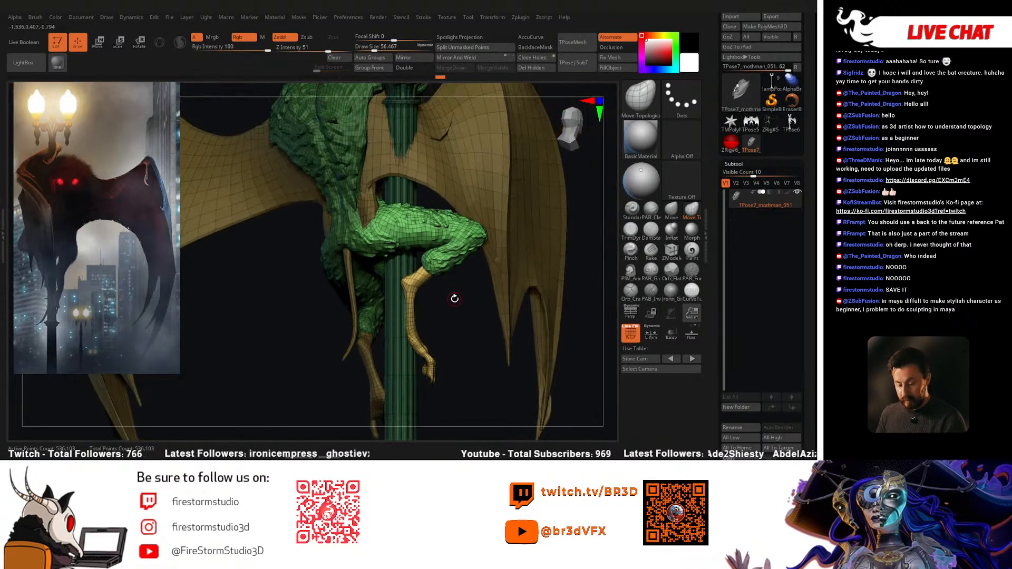
pyautogui.press('ctrl')
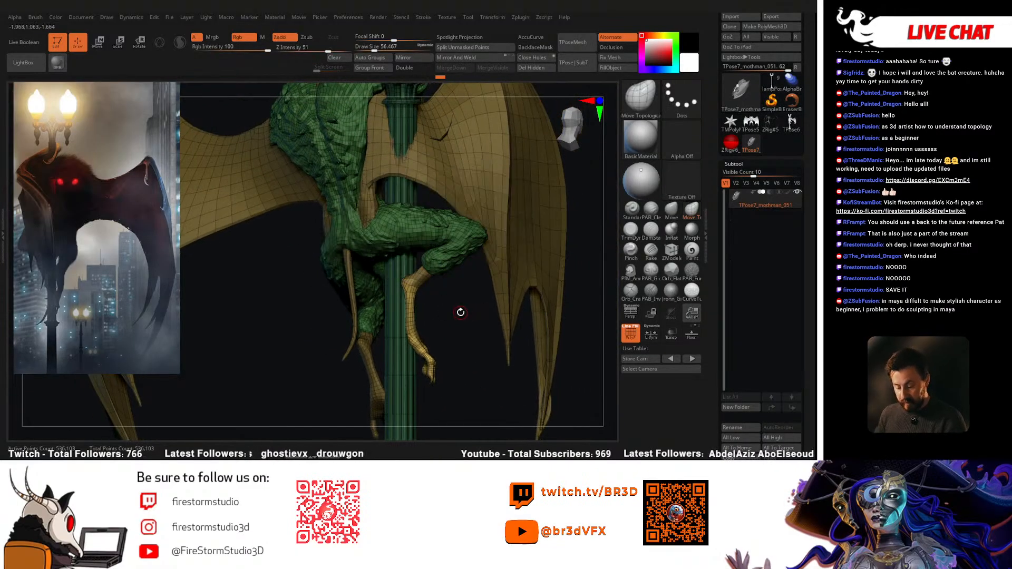
pyautogui.press('r')
pyautogui.moveTo(410, 306); pyautogui.dragTo(458, 316, button='right')
pyautogui.moveTo(418, 333); pyautogui.dragTo(426, 331)
pyautogui.moveTo(462, 331)
pyautogui.mouseDown(button='right')
pyautogui.moveTo(422, 332)
pyautogui.moveTo(447, 353)
pyautogui.mouseUp(button='right')
# Step: Mask the bent leg's upper shin and rotate its foot with a Transpose line along the lower shin
pyautogui.press('q')
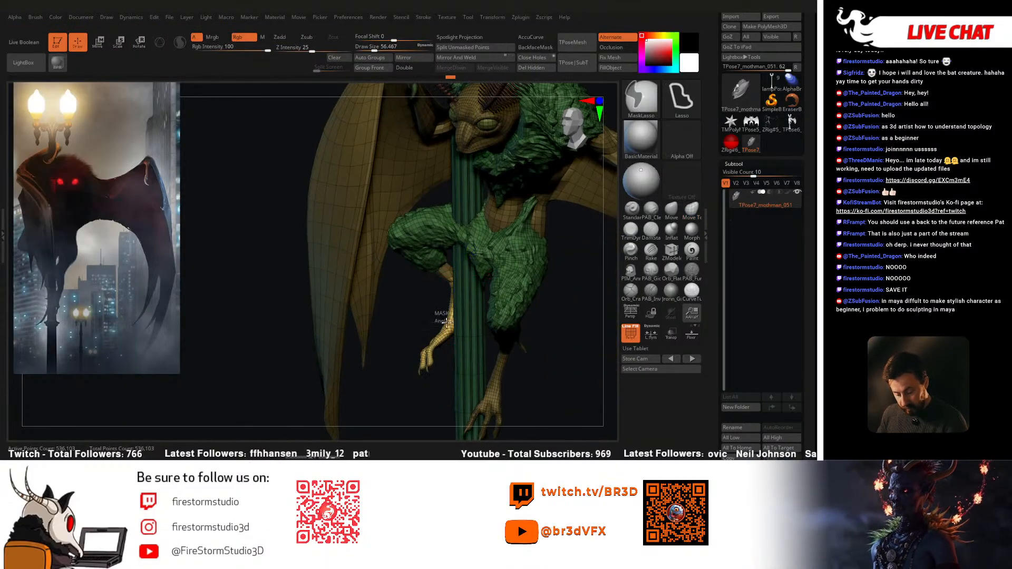
pyautogui.press('r')
pyautogui.moveTo(477, 315); pyautogui.dragTo(459, 317, button='right')
pyautogui.moveTo(457, 315)
pyautogui.mouseDown()
pyautogui.moveTo(472, 380)
pyautogui.moveTo(501, 356)
pyautogui.moveTo(471, 369)
pyautogui.mouseUp()
pyautogui.moveTo(490, 360); pyautogui.dragTo(537, 349, button='right')
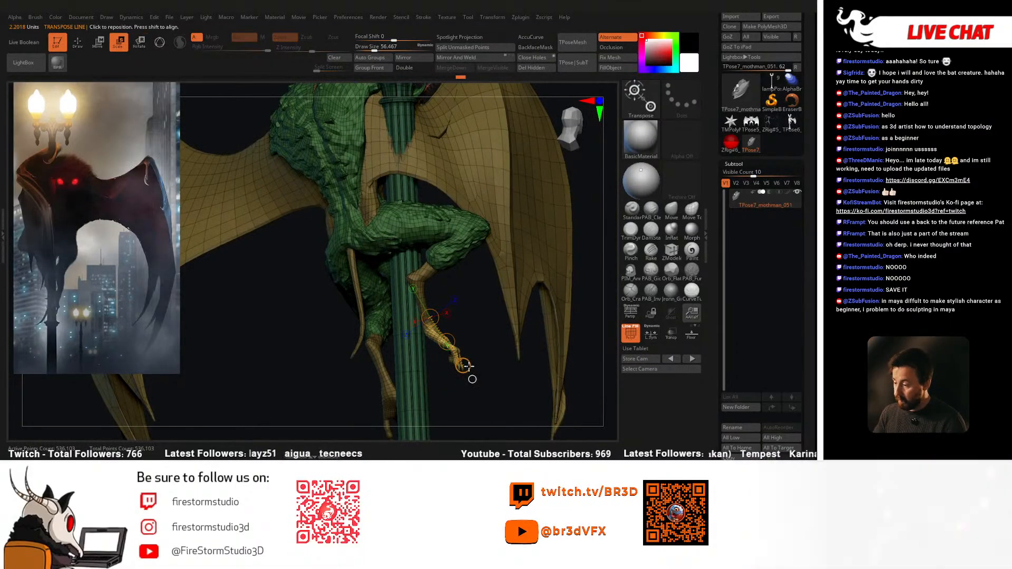
pyautogui.moveTo(462, 365); pyautogui.dragTo(431, 378)
pyautogui.press('q')
# Step: Isolate the mothman's body, smooth the bent leg's ankle, and refine it with Move Topological at size about 56
pyautogui.moveTo(482, 343); pyautogui.dragTo(410, 312, button='right')
pyautogui.keyDown('ctrl'); pyautogui.moveTo(386, 335); pyautogui.dragTo(378, 345); pyautogui.keyUp('ctrl')
pyautogui.keyDown('ctrl'); pyautogui.keyDown('shift'); pyautogui.click(408, 321); pyautogui.keyUp('shift'); pyautogui.keyUp('ctrl')
pyautogui.moveTo(408, 322); pyautogui.dragTo(443, 321, button='right')
pyautogui.keyDown('shift'); pyautogui.moveTo(435, 318); pyautogui.dragTo(416, 322); pyautogui.keyUp('shift')
pyautogui.moveTo(458, 321); pyautogui.dragTo(435, 317, button='right')
pyautogui.keyDown('shift'); pyautogui.moveTo(437, 317); pyautogui.dragTo(443, 308); pyautogui.keyUp('shift')
pyautogui.moveTo(460, 316); pyautogui.dragTo(543, 316, button='right')
pyautogui.moveTo(456, 309); pyautogui.dragTo(458, 310)
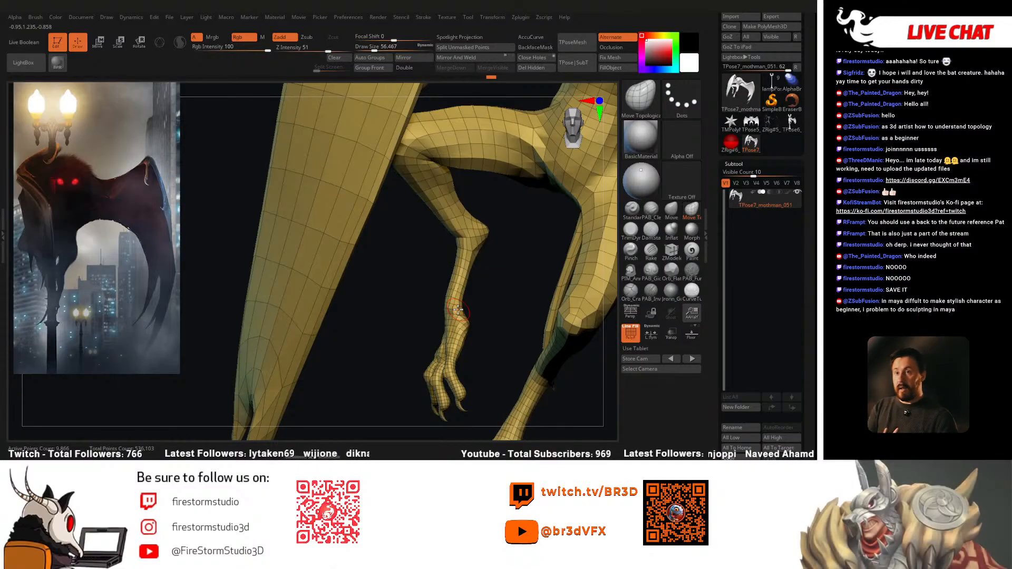
# Step: Reshape and smooth the bent leg's ankle with the Move brush at a size of about 90
pyautogui.moveTo(497, 293)
pyautogui.mouseDown(button='right')
pyautogui.moveTo(476, 321)
pyautogui.moveTo(523, 289)
pyautogui.mouseUp(button='right')
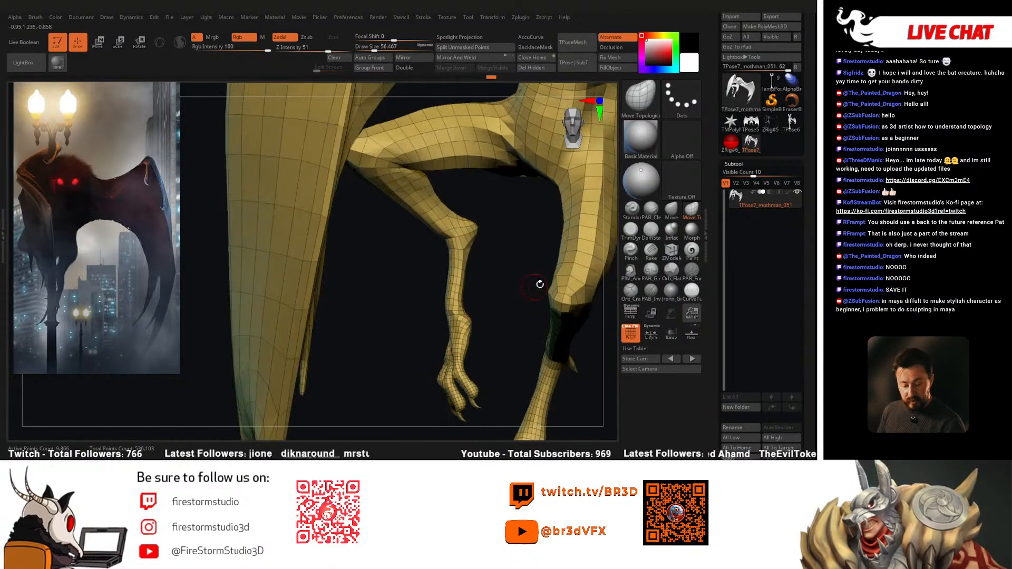
pyautogui.click(670, 210)
pyautogui.press('space')
pyautogui.moveTo(472, 304); pyautogui.dragTo(477, 304)
pyautogui.moveTo(482, 304); pyautogui.dragTo(475, 303, button='right')
pyautogui.moveTo(468, 309); pyautogui.dragTo(464, 307)
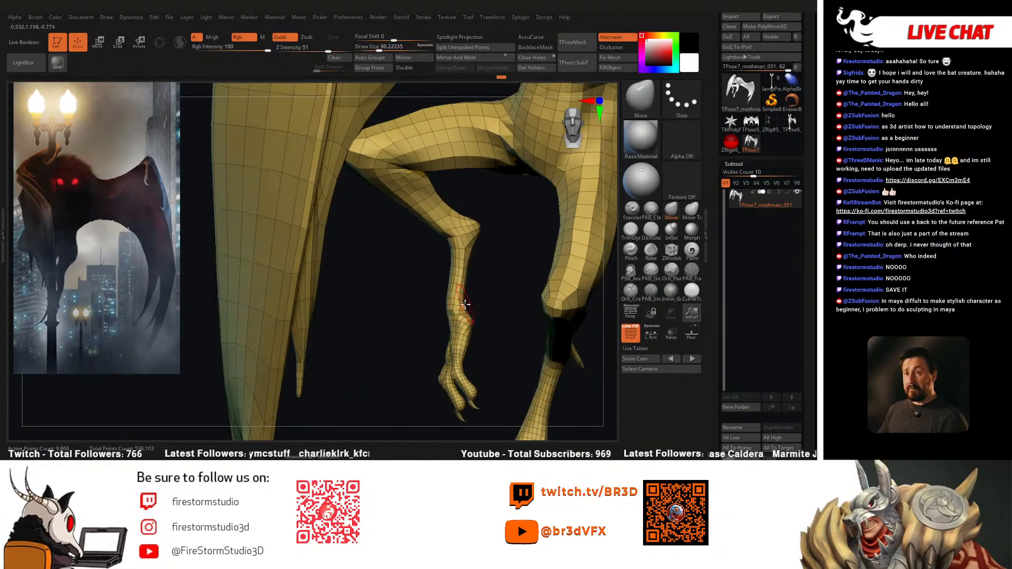
pyautogui.moveTo(467, 305)
pyautogui.keyDown('shift'); pyautogui.mouseDown()
pyautogui.moveTo(448, 322)
pyautogui.moveTo(481, 325)
pyautogui.mouseUp(); pyautogui.keyUp('shift')
pyautogui.moveTo(417, 315); pyautogui.dragTo(452, 305)
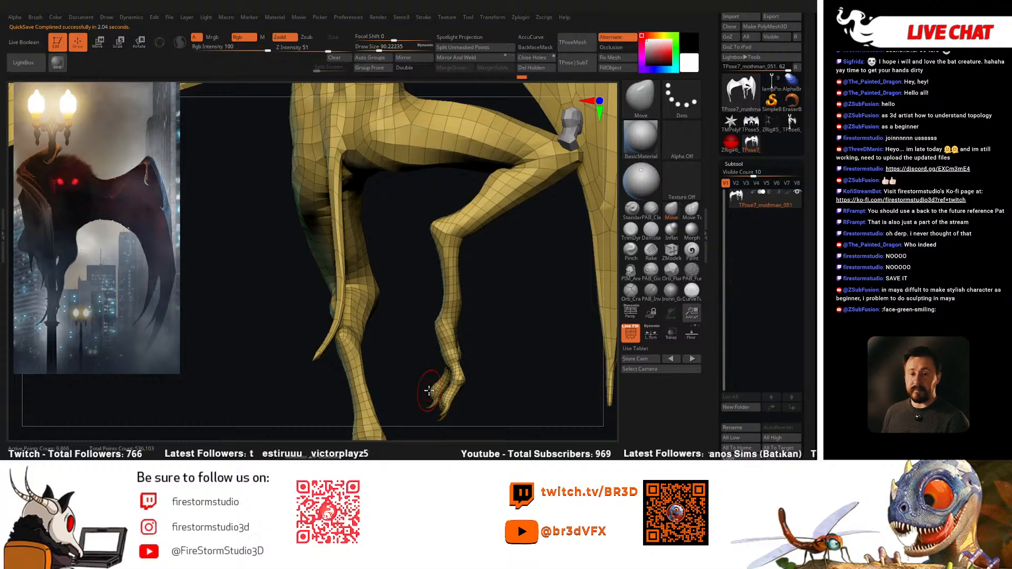
# Step: Enlarge the Move brush to about 116 and refine and smooth the bent leg's shape from several sides
pyautogui.moveTo(524, 314); pyautogui.dragTo(545, 315)
pyautogui.moveTo(461, 323); pyautogui.dragTo(400, 285)
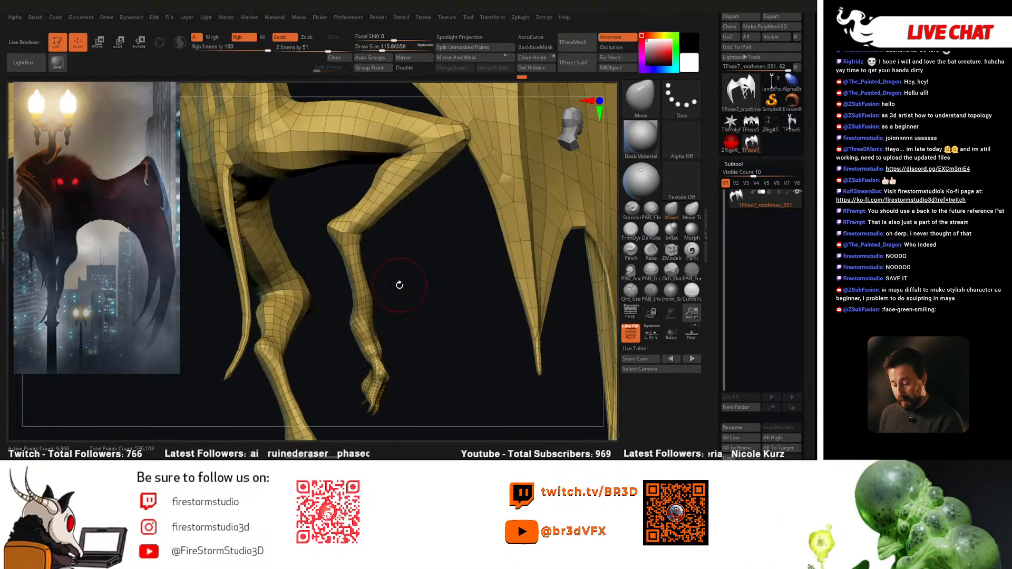
pyautogui.keyDown('shift'); pyautogui.moveTo(416, 251); pyautogui.dragTo(410, 283); pyautogui.keyUp('shift')
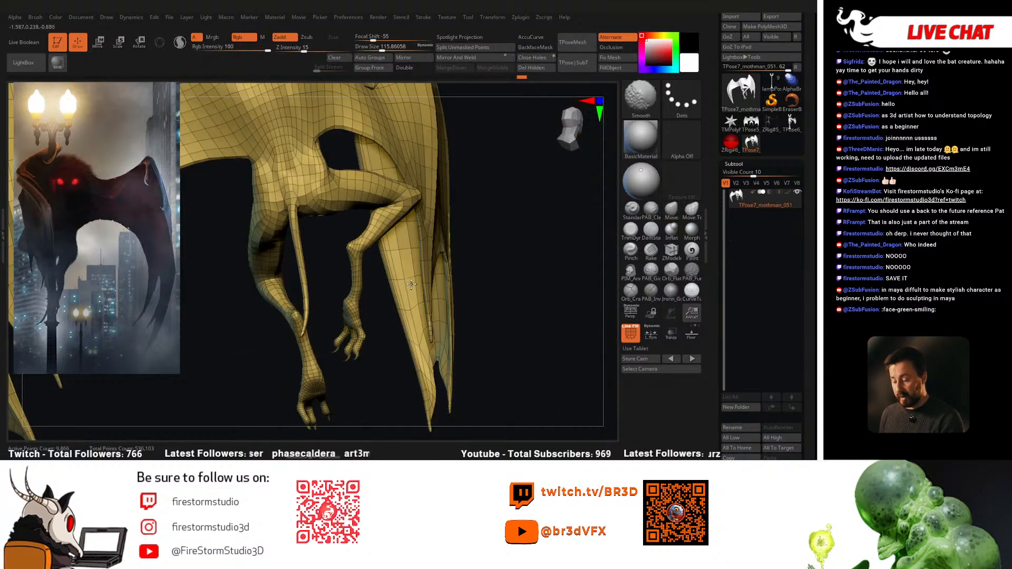
pyautogui.moveTo(377, 355)
pyautogui.mouseDown()
pyautogui.moveTo(473, 331)
pyautogui.moveTo(458, 309)
pyautogui.moveTo(468, 318)
pyautogui.moveTo(467, 306)
pyautogui.mouseUp()
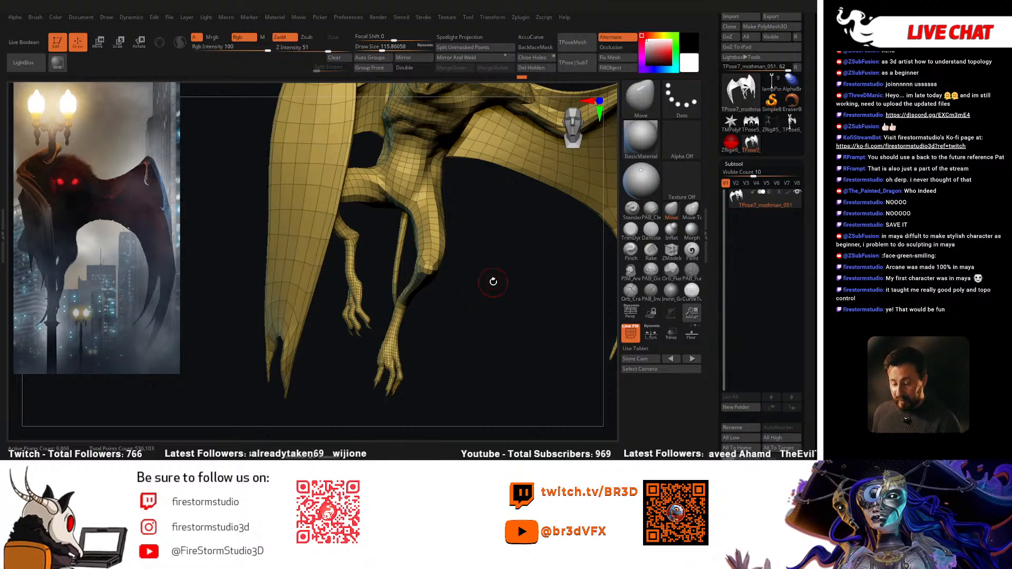
pyautogui.moveTo(499, 287)
pyautogui.mouseDown()
pyautogui.moveTo(485, 273)
pyautogui.moveTo(461, 287)
pyautogui.moveTo(461, 319)
pyautogui.moveTo(473, 314)
pyautogui.moveTo(452, 327)
pyautogui.moveTo(451, 350)
pyautogui.moveTo(460, 311)
pyautogui.moveTo(509, 326)
pyautogui.moveTo(511, 310)
pyautogui.moveTo(526, 311)
pyautogui.moveTo(517, 256)
pyautogui.moveTo(513, 293)
pyautogui.moveTo(432, 314)
pyautogui.moveTo(447, 312)
pyautogui.mouseUp()
# Step: Show all parts again and check the full pose with the polyframe display temporarily off
pyautogui.hotkey('shift', 'f')
pyautogui.keyDown('ctrl'); pyautogui.keyDown('shift'); pyautogui.click(421, 293); pyautogui.keyUp('shift'); pyautogui.keyUp('ctrl')
pyautogui.hotkey('ctrl', 'z')
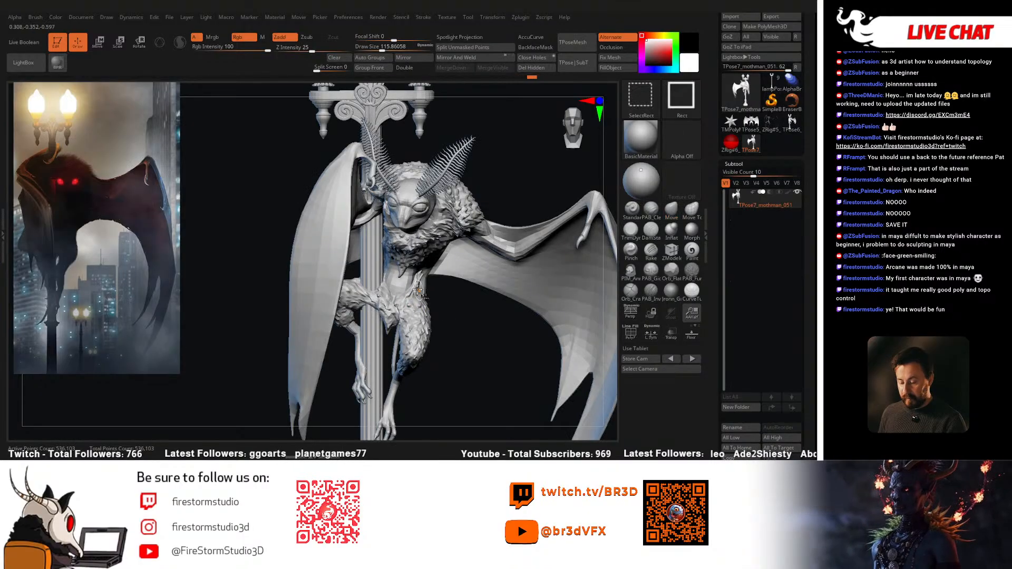
pyautogui.hotkey('shift', 'f')
pyautogui.moveTo(389, 285); pyautogui.dragTo(397, 291)
pyautogui.moveTo(455, 321); pyautogui.dragTo(424, 286)
# Step: Hide the lamppost so that only the mothman with its fur is shown
pyautogui.keyDown('ctrl'); pyautogui.keyDown('shift'); pyautogui.click(369, 245); pyautogui.keyUp('shift'); pyautogui.keyUp('ctrl')
pyautogui.keyDown('ctrl'); pyautogui.keyDown('shift'); pyautogui.click(370, 245); pyautogui.keyUp('shift'); pyautogui.keyUp('ctrl')
pyautogui.hotkey('ctrl', 'z')
pyautogui.keyDown('ctrl'); pyautogui.keyDown('shift'); pyautogui.click(375, 317); pyautogui.keyUp('shift'); pyautogui.keyUp('ctrl')
pyautogui.keyDown('ctrl'); pyautogui.keyDown('shift'); pyautogui.click(374, 317); pyautogui.keyUp('shift'); pyautogui.keyUp('ctrl')
pyautogui.moveTo(426, 341); pyautogui.dragTo(412, 307)
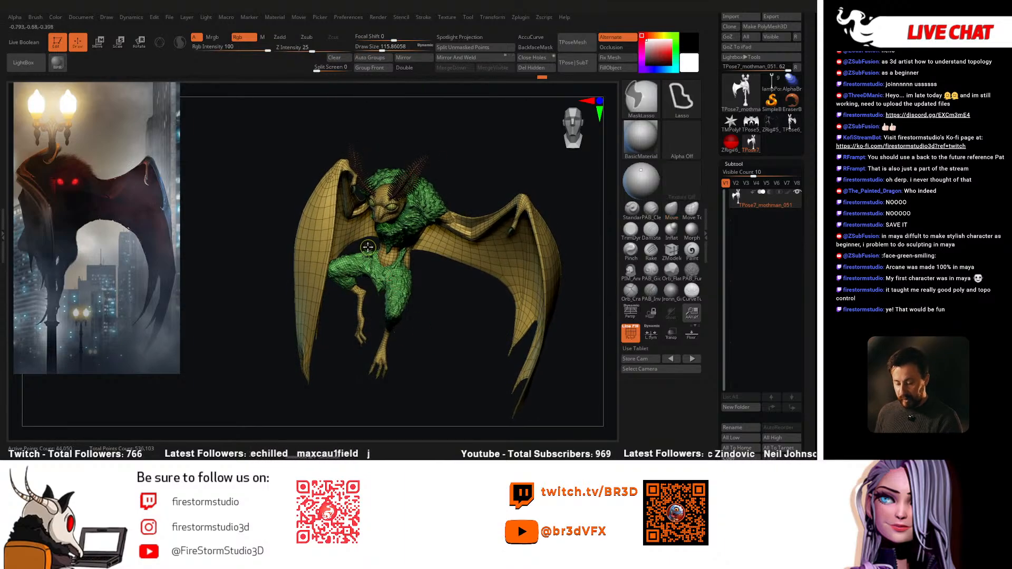
# Step: Lasso-mask the mothman's upper body and head
pyautogui.moveTo(436, 284)
pyautogui.keyDown('ctrl'); pyautogui.mouseDown()
pyautogui.moveTo(443, 154)
pyautogui.moveTo(214, 248)
pyautogui.moveTo(345, 282)
pyautogui.mouseUp(); pyautogui.keyUp('ctrl')
pyautogui.moveTo(434, 312)
pyautogui.mouseDown()
pyautogui.moveTo(456, 321)
pyautogui.moveTo(411, 317)
pyautogui.mouseUp()
pyautogui.moveTo(390, 185)
pyautogui.keyDown('ctrl'); pyautogui.mouseDown()
pyautogui.moveTo(499, 433)
pyautogui.moveTo(465, 134)
pyautogui.mouseUp(); pyautogui.keyUp('ctrl')
pyautogui.moveTo(382, 312)
pyautogui.mouseDown()
pyautogui.moveTo(420, 305)
pyautogui.moveTo(432, 359)
pyautogui.mouseUp()
# Step: Hide the fur and extend the lasso mask over the wing beside the bent leg, leaving the legs unmasked
pyautogui.keyDown('ctrl'); pyautogui.keyDown('shift'); pyautogui.click(322, 241); pyautogui.keyUp('shift'); pyautogui.keyUp('ctrl')
pyautogui.keyDown('ctrl'); pyautogui.keyDown('shift'); pyautogui.click(319, 248); pyautogui.keyUp('shift'); pyautogui.keyUp('ctrl')
pyautogui.hotkey('ctrl', 'z')
pyautogui.moveTo(311, 264)
pyautogui.mouseDown()
pyautogui.moveTo(293, 277)
pyautogui.moveTo(340, 245)
pyautogui.mouseUp()
pyautogui.moveTo(240, 390)
pyautogui.keyDown('ctrl'); pyautogui.mouseDown()
pyautogui.moveTo(339, 269)
pyautogui.moveTo(224, 280)
pyautogui.moveTo(229, 311)
pyautogui.mouseUp(); pyautogui.keyUp('ctrl')
pyautogui.moveTo(310, 263)
pyautogui.keyDown('alt'); pyautogui.mouseDown()
pyautogui.moveTo(329, 311)
pyautogui.moveTo(351, 299)
pyautogui.moveTo(345, 305)
pyautogui.mouseUp(); pyautogui.keyUp('alt')
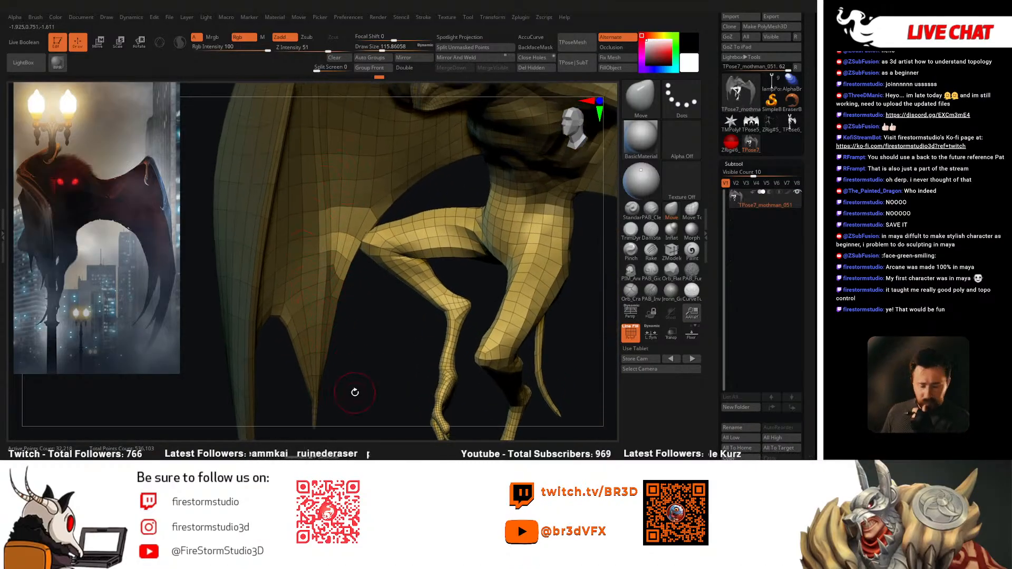
pyautogui.moveTo(288, 263); pyautogui.dragTo(432, 276)
# Step: Grow the body's mask once and sharpen it twice
pyautogui.click(745, 165)
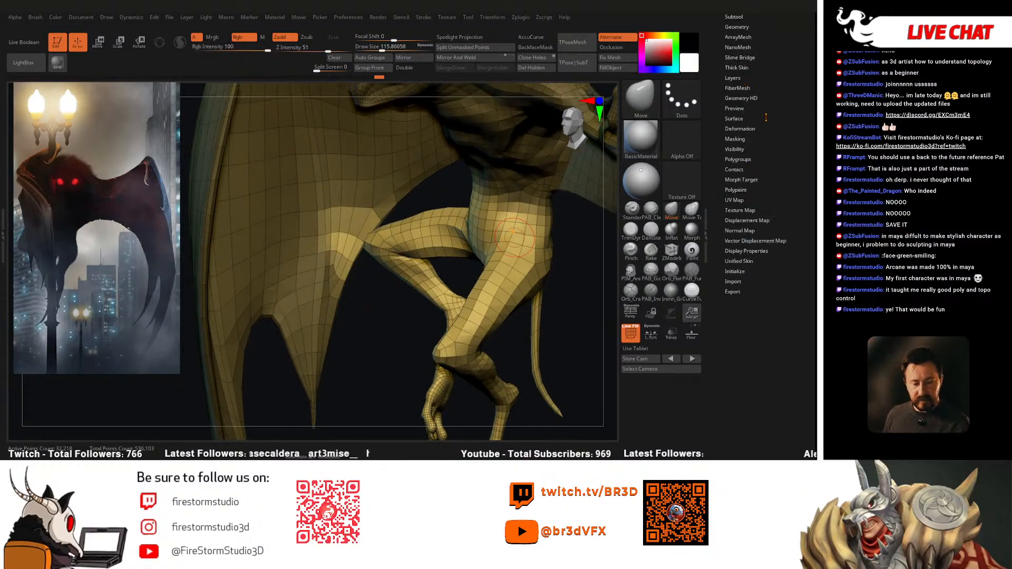
pyautogui.click(735, 138)
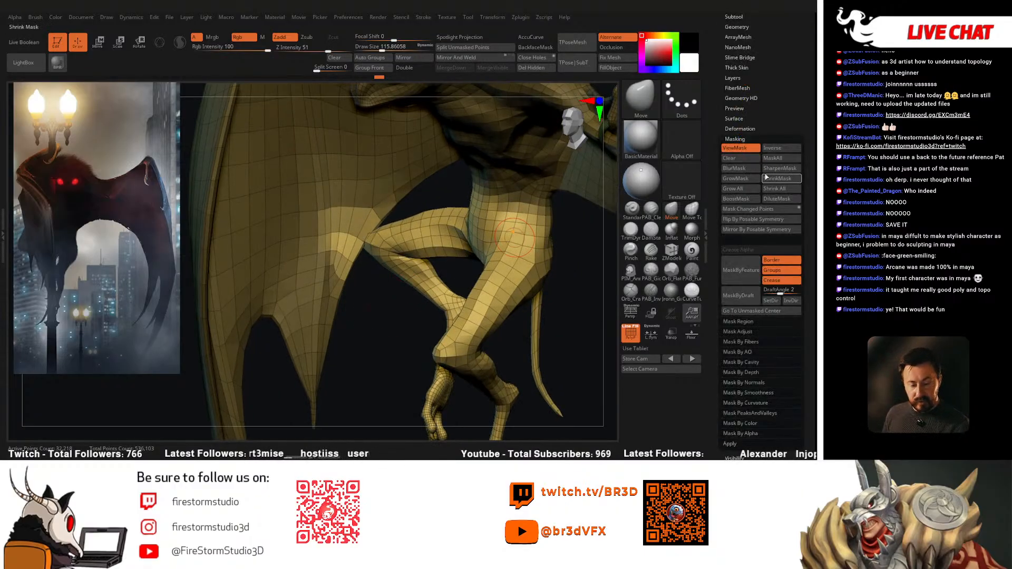
pyautogui.click(745, 181)
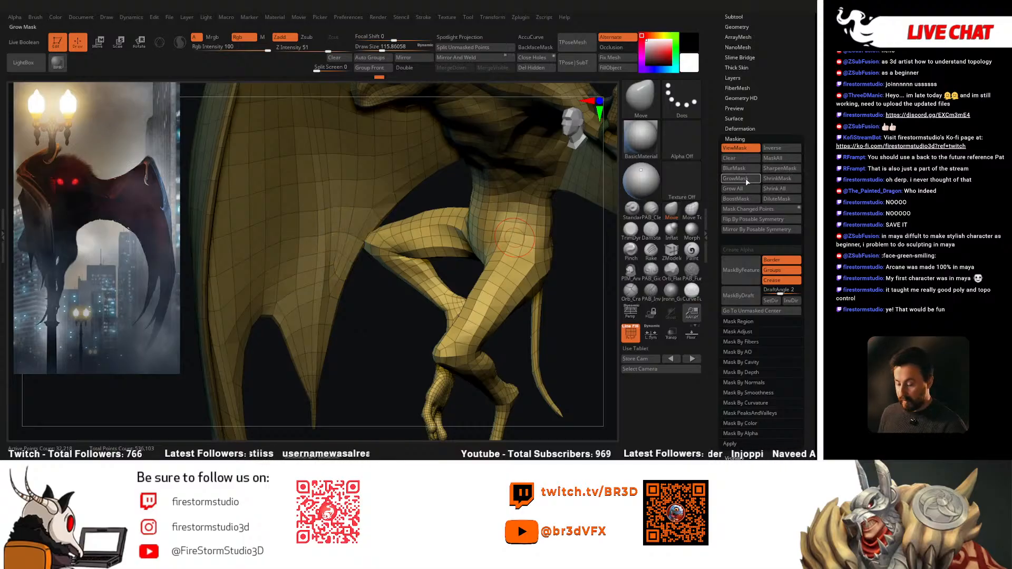
pyautogui.click(776, 171)
pyautogui.click(776, 171)
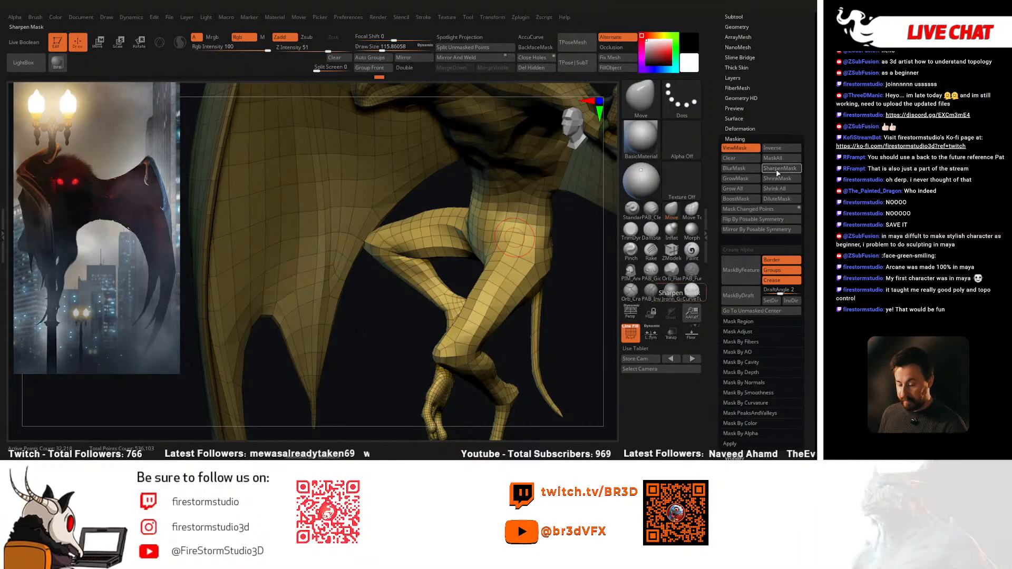
# Step: Invert the mask to protect the legs and set the Move brush size to about 250
pyautogui.moveTo(379, 337)
pyautogui.mouseDown()
pyautogui.moveTo(495, 321)
pyautogui.moveTo(491, 235)
pyautogui.moveTo(495, 268)
pyautogui.moveTo(513, 269)
pyautogui.moveTo(492, 314)
pyautogui.moveTo(469, 296)
pyautogui.moveTo(506, 247)
pyautogui.mouseUp()
pyautogui.keyDown('ctrl'); pyautogui.click(513, 269); pyautogui.keyUp('ctrl')
pyautogui.click(676, 216)
pyautogui.press('m')
pyautogui.press('v')
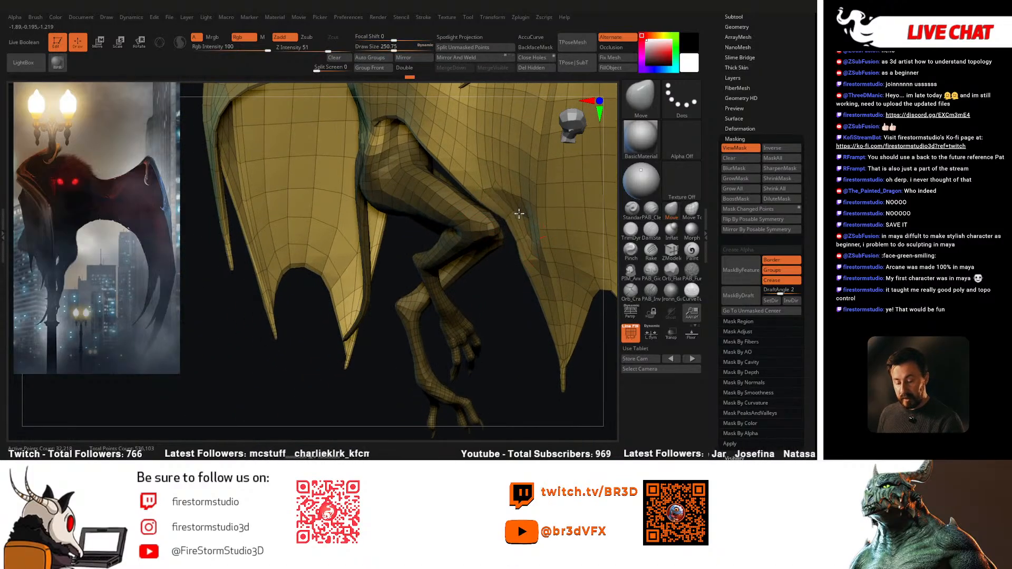
# Step: Pull the wing membrane near the bent knee with the Move brush
pyautogui.moveTo(516, 209); pyautogui.dragTo(359, 327)
pyautogui.keyDown('ctrl'); pyautogui.moveTo(358, 328); pyautogui.dragTo(453, 279, button='right'); pyautogui.keyUp('ctrl')
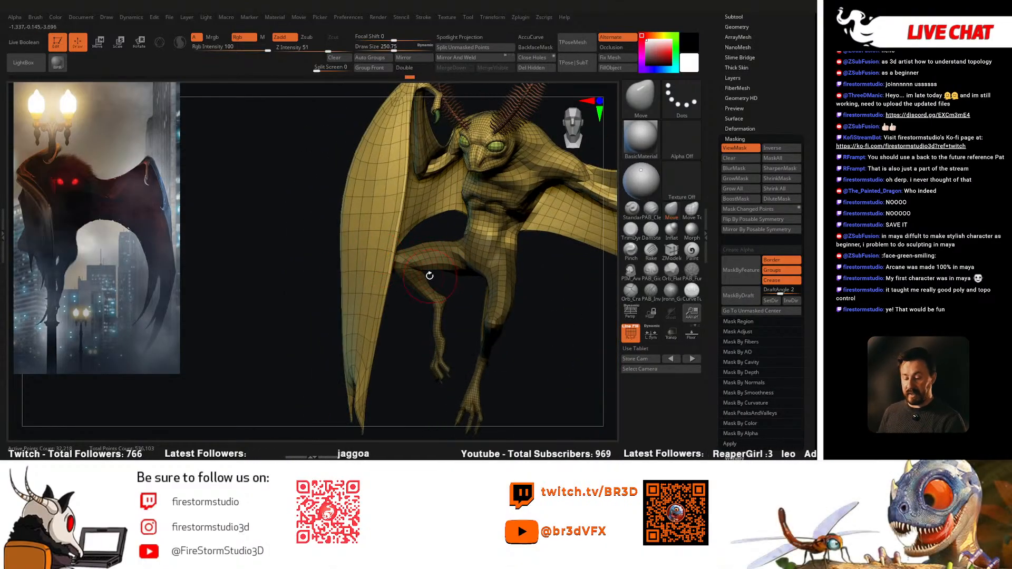
pyautogui.moveTo(430, 276); pyautogui.dragTo(414, 241, button='right')
pyautogui.moveTo(442, 317); pyautogui.dragTo(426, 286, button='right')
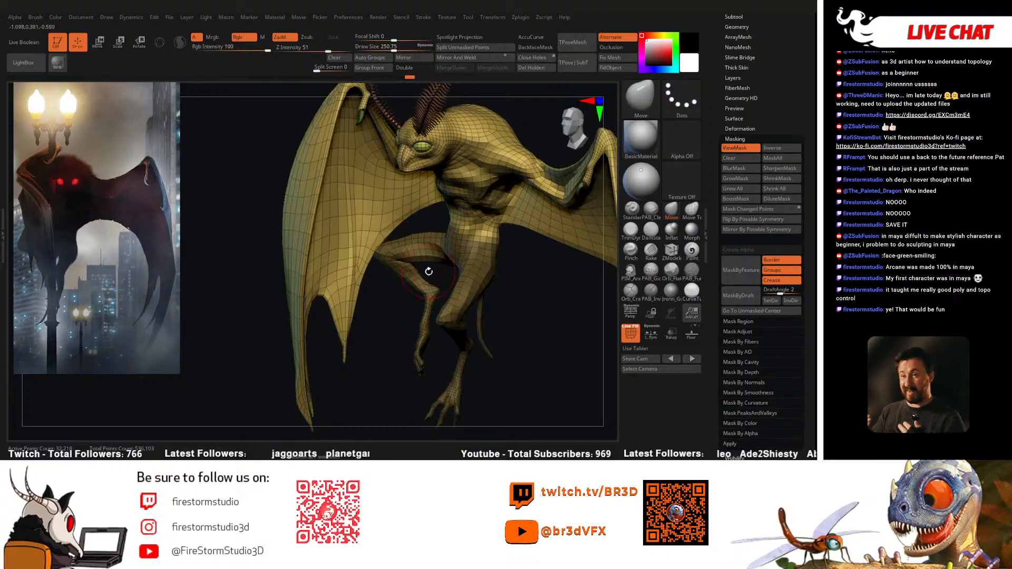
# Step: Adjust the lasso masks and part visibility, showing the lamppost with the furless body while keeping the legs masked
pyautogui.keyDown('ctrl'); pyautogui.click(516, 322); pyautogui.keyUp('ctrl')
pyautogui.keyDown('ctrl'); pyautogui.click(527, 306); pyautogui.keyUp('ctrl')
pyautogui.keyDown('ctrl'); pyautogui.keyDown('shift'); pyautogui.click(530, 307); pyautogui.keyUp('shift'); pyautogui.keyUp('ctrl')
pyautogui.moveTo(527, 316)
pyautogui.mouseDown(button='right')
pyautogui.moveTo(542, 318)
pyautogui.moveTo(515, 315)
pyautogui.moveTo(515, 302)
pyautogui.mouseUp(button='right')
pyautogui.keyDown('ctrl'); pyautogui.keyDown('shift'); pyautogui.click(469, 296); pyautogui.keyUp('shift'); pyautogui.keyUp('ctrl')
pyautogui.keyDown('ctrl'); pyautogui.moveTo(394, 216); pyautogui.dragTo(414, 221); pyautogui.keyUp('ctrl')
pyautogui.moveTo(519, 260)
pyautogui.keyDown('ctrl'); pyautogui.mouseDown()
pyautogui.moveTo(327, 195)
pyautogui.moveTo(339, 192)
pyautogui.mouseUp(); pyautogui.keyUp('ctrl')
pyautogui.keyDown('ctrl'); pyautogui.keyDown('shift'); pyautogui.click(472, 280); pyautogui.keyUp('shift'); pyautogui.keyUp('ctrl')
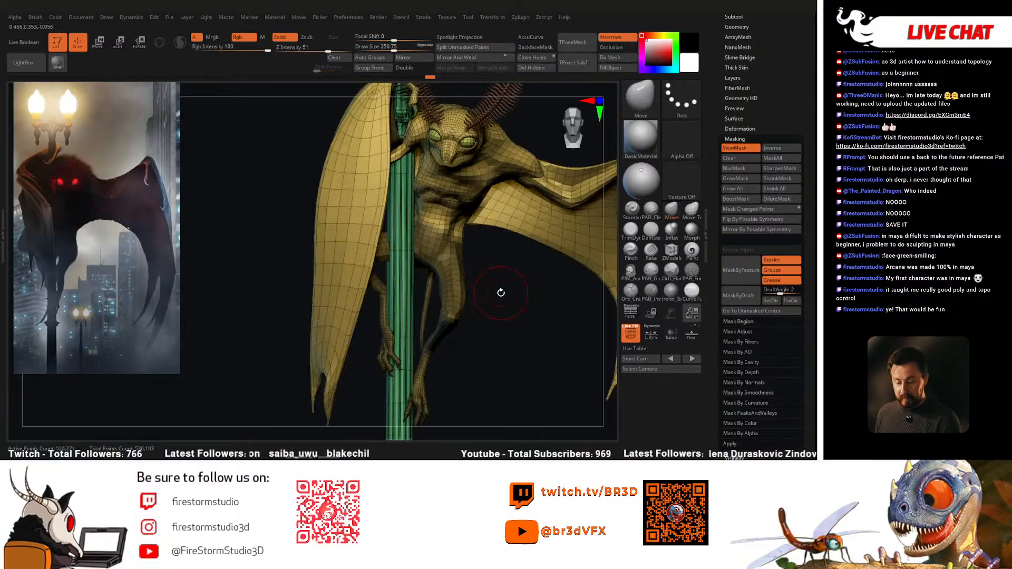
# Step: Mask the fur and lamppost and show all parts, leaving only the wings unmasked
pyautogui.keyDown('ctrl'); pyautogui.keyDown('shift'); pyautogui.click(510, 296); pyautogui.keyUp('shift'); pyautogui.keyUp('ctrl')
pyautogui.moveTo(507, 298)
pyautogui.mouseDown()
pyautogui.moveTo(495, 285)
pyautogui.moveTo(375, 337)
pyautogui.mouseUp()
pyautogui.moveTo(470, 339)
pyautogui.mouseDown()
pyautogui.moveTo(413, 325)
pyautogui.moveTo(403, 300)
pyautogui.mouseUp()
pyautogui.keyDown('ctrl'); pyautogui.keyDown('shift'); pyautogui.click(384, 348); pyautogui.keyUp('shift'); pyautogui.keyUp('ctrl')
pyautogui.moveTo(330, 183)
pyautogui.keyDown('ctrl'); pyautogui.mouseDown()
pyautogui.moveTo(345, 431)
pyautogui.moveTo(308, 266)
pyautogui.mouseUp(); pyautogui.keyUp('ctrl')
pyautogui.keyDown('ctrl'); pyautogui.keyDown('shift'); pyautogui.click(461, 242); pyautogui.keyUp('shift'); pyautogui.keyUp('ctrl')
pyautogui.keyDown('ctrl'); pyautogui.click(479, 241); pyautogui.keyUp('ctrl')
pyautogui.keyDown('ctrl'); pyautogui.click(483, 250); pyautogui.keyUp('ctrl')
# Step: Try placing a Transpose line from the hips up the mothman's torso
pyautogui.keyDown('alt'); pyautogui.moveTo(483, 250); pyautogui.dragTo(492, 314); pyautogui.keyUp('alt')
pyautogui.press('r')
pyautogui.moveTo(381, 267); pyautogui.dragTo(404, 187)
pyautogui.moveTo(490, 163)
pyautogui.mouseDown()
pyautogui.moveTo(427, 195)
pyautogui.moveTo(438, 176)
pyautogui.moveTo(462, 174)
pyautogui.moveTo(409, 173)
pyautogui.moveTo(476, 169)
pyautogui.moveTo(414, 164)
pyautogui.moveTo(422, 176)
pyautogui.moveTo(407, 175)
pyautogui.mouseUp()
pyautogui.press('q')
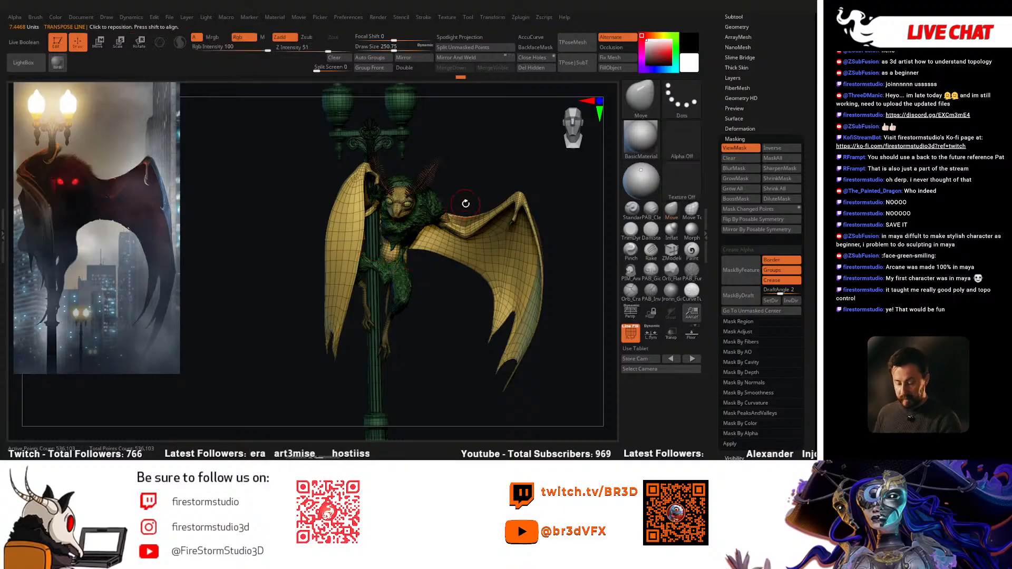
# Step: Isolate the fur and unmask its upper-body part while keeping the leg fur masked, and show all parts again
pyautogui.hotkey('shift', 'f')
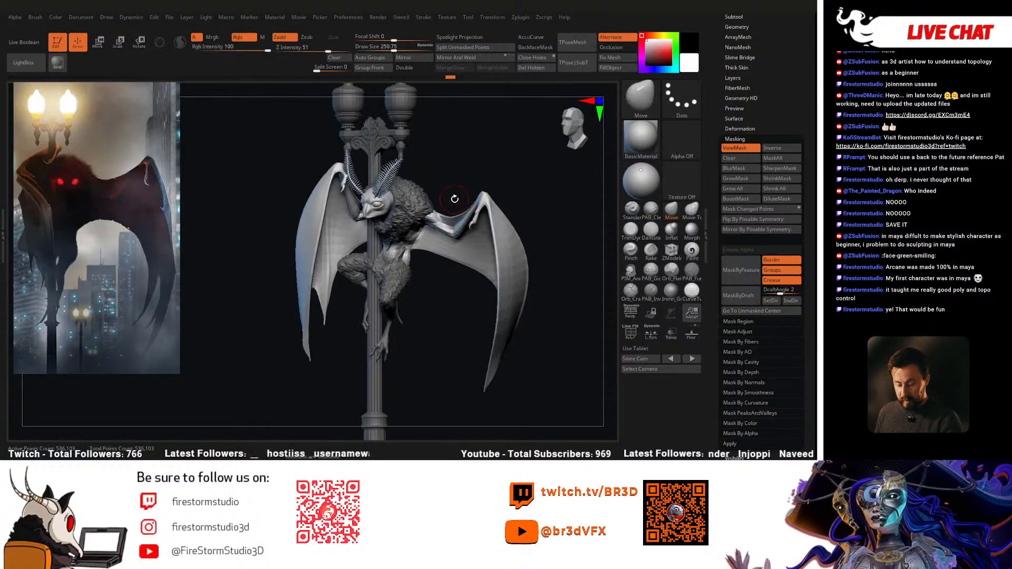
pyautogui.keyDown('ctrl'); pyautogui.keyDown('shift'); pyautogui.click(422, 206); pyautogui.keyUp('shift'); pyautogui.keyUp('ctrl')
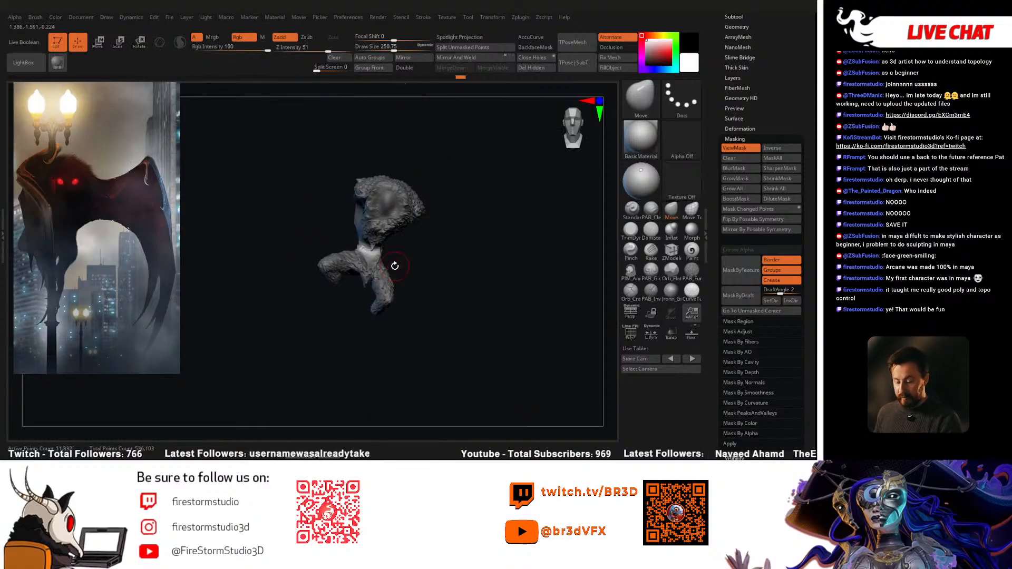
pyautogui.press('ctrl')
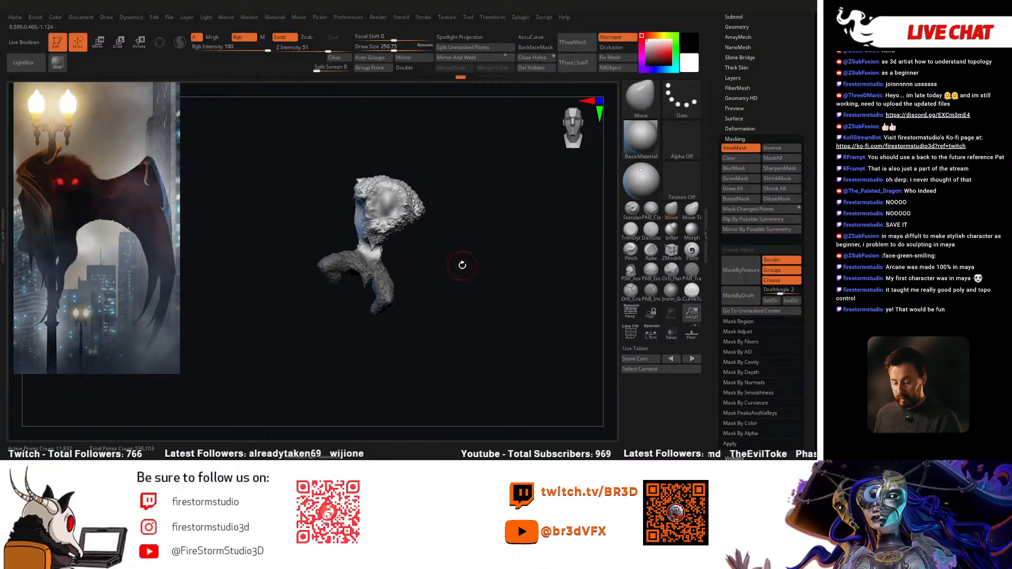
pyautogui.keyDown('ctrl'); pyautogui.keyDown('shift'); pyautogui.click(463, 264); pyautogui.keyUp('shift'); pyautogui.keyUp('ctrl')
# Step: Try rotating the mothman's upper body with the Transpose line
pyautogui.press('r')
pyautogui.moveTo(390, 175); pyautogui.dragTo(411, 203)
pyautogui.hotkey('ctrl', 'z')
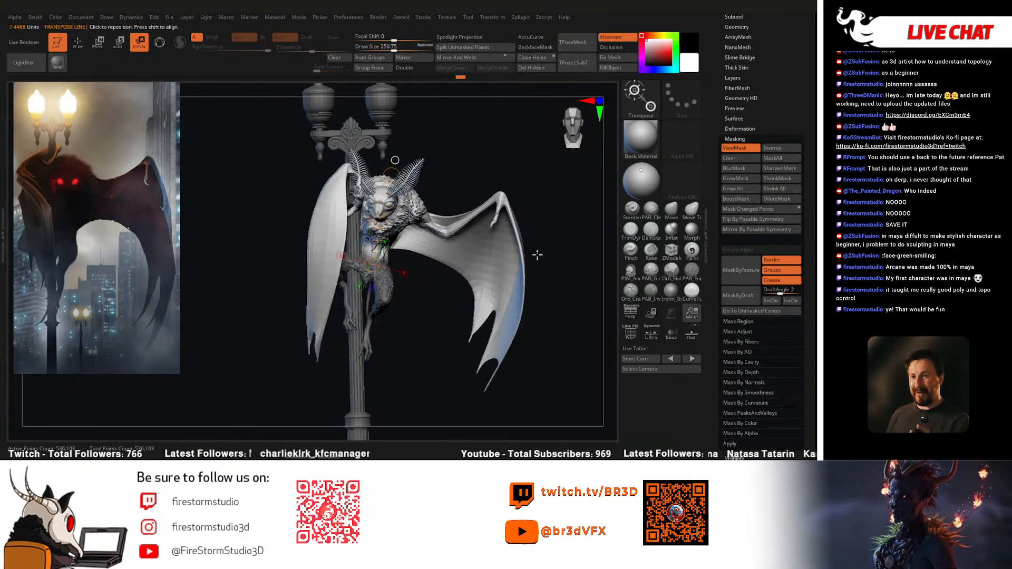
# Step: Rotate the unmasked upper body slightly about the hips with the Transpose line
pyautogui.moveTo(554, 270); pyautogui.dragTo(491, 261)
pyautogui.moveTo(359, 176); pyautogui.dragTo(371, 176)
pyautogui.moveTo(389, 171)
pyautogui.mouseDown()
pyautogui.moveTo(445, 176)
pyautogui.moveTo(413, 197)
pyautogui.moveTo(377, 170)
pyautogui.mouseUp()
pyautogui.moveTo(383, 213); pyautogui.dragTo(384, 212)
pyautogui.moveTo(432, 182); pyautogui.dragTo(404, 264)
pyautogui.moveTo(385, 210)
pyautogui.mouseDown()
pyautogui.moveTo(408, 168)
pyautogui.moveTo(367, 176)
pyautogui.moveTo(436, 162)
pyautogui.moveTo(391, 175)
pyautogui.moveTo(445, 175)
pyautogui.moveTo(438, 210)
pyautogui.moveTo(434, 164)
pyautogui.mouseUp()
pyautogui.press('q')
pyautogui.press('r')
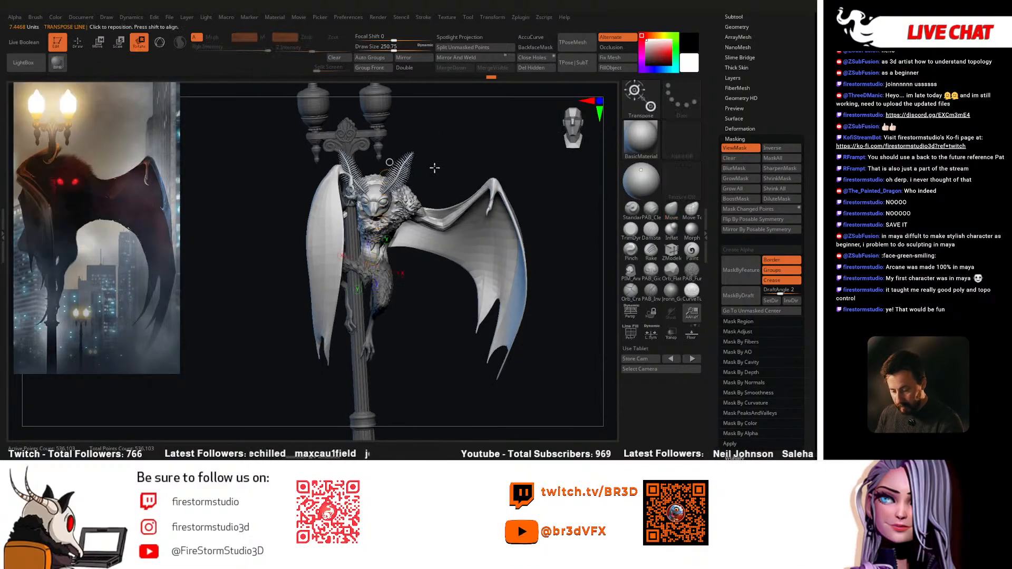
# Step: Spin the upper body around the Transpose line to turn it toward the lamppost, and clear the mask
pyautogui.moveTo(410, 237); pyautogui.dragTo(402, 255, button='right')
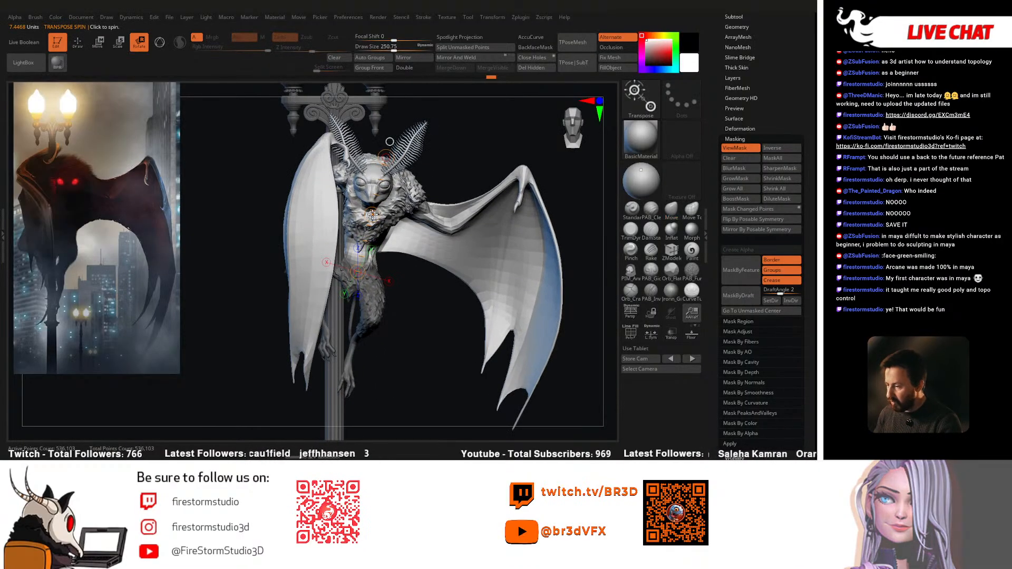
pyautogui.moveTo(372, 214); pyautogui.dragTo(365, 240)
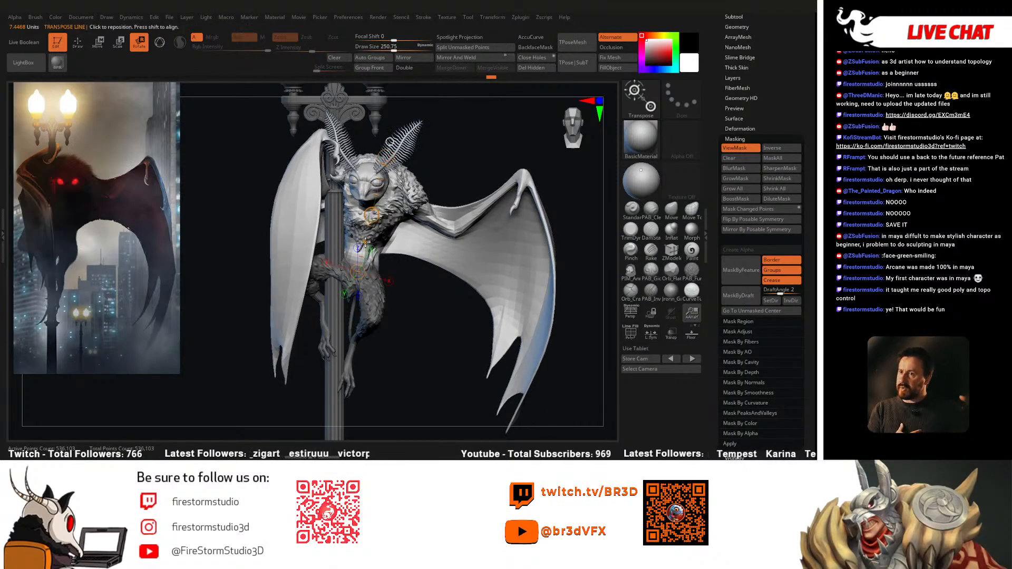
pyautogui.moveTo(456, 167); pyautogui.dragTo(470, 164)
pyautogui.press('q')
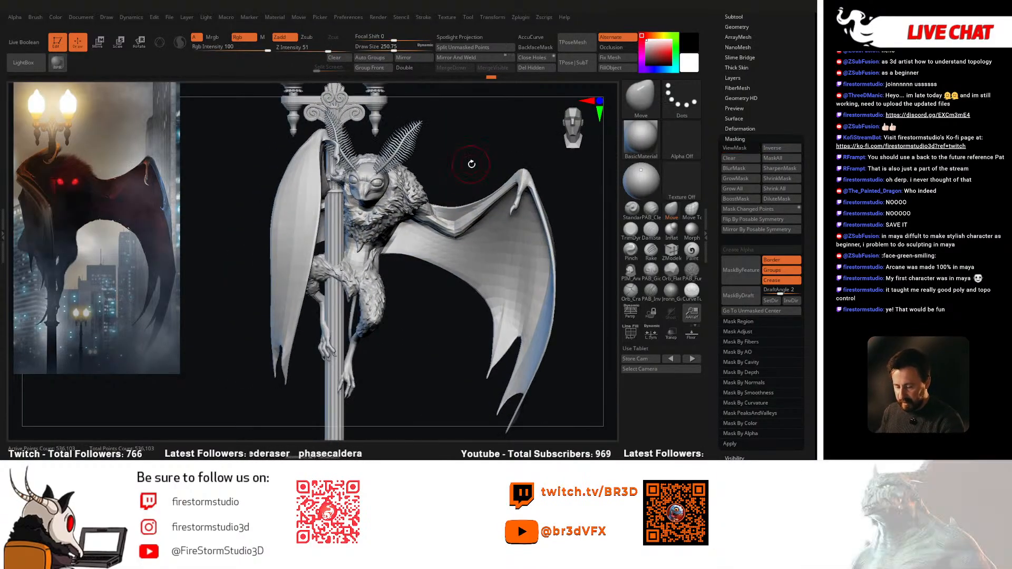
# Step: Isolate the lamppost with a lasso mask and show all parts, leaving the mothman masked and only the lamppost unmasked
pyautogui.moveTo(431, 315)
pyautogui.mouseDown()
pyautogui.moveTo(435, 332)
pyautogui.moveTo(416, 309)
pyautogui.moveTo(413, 274)
pyautogui.mouseUp()
pyautogui.keyDown('ctrl'); pyautogui.keyDown('shift'); pyautogui.click(347, 344); pyautogui.keyUp('shift'); pyautogui.keyUp('ctrl')
pyautogui.moveTo(383, 342)
pyautogui.keyDown('alt'); pyautogui.mouseDown()
pyautogui.moveTo(377, 318)
pyautogui.moveTo(389, 332)
pyautogui.moveTo(416, 263)
pyautogui.mouseUp(); pyautogui.keyUp('alt')
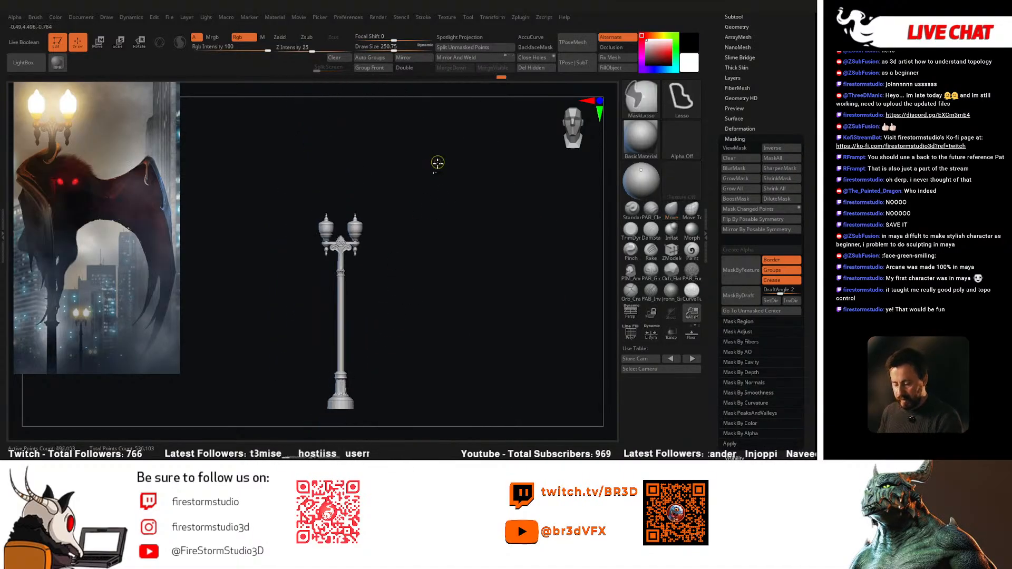
pyautogui.keyDown('ctrl'); pyautogui.moveTo(232, 336); pyautogui.dragTo(397, 135); pyautogui.keyUp('ctrl')
pyautogui.keyDown('ctrl'); pyautogui.keyDown('shift'); pyautogui.click(451, 177); pyautogui.keyUp('shift'); pyautogui.keyUp('ctrl')
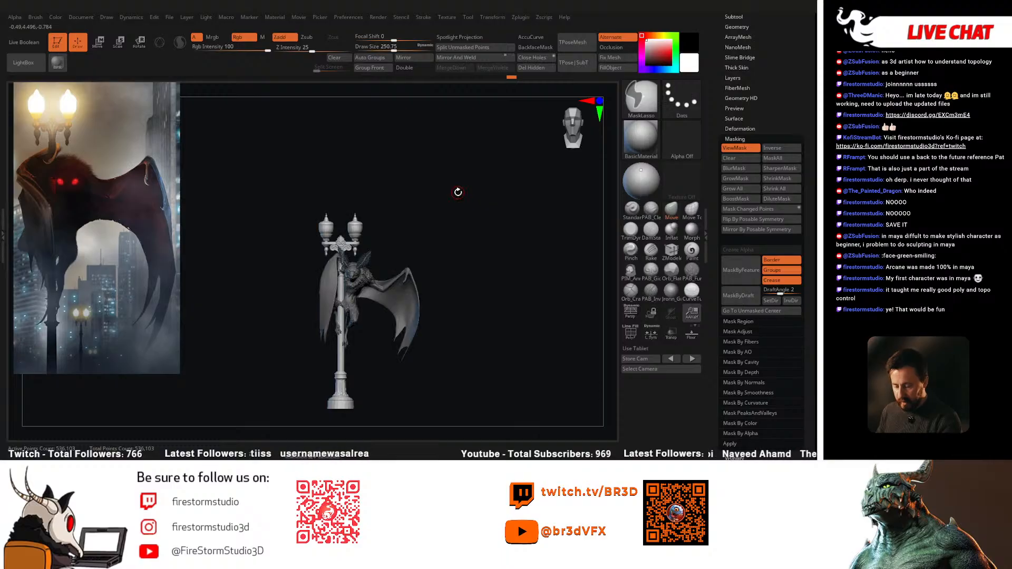
# Step: Reset the gizmo orientation and lower the lamppost slightly along its vertical axis, and clear the mask
pyautogui.press('f')
pyautogui.press('w')
pyautogui.press('y')
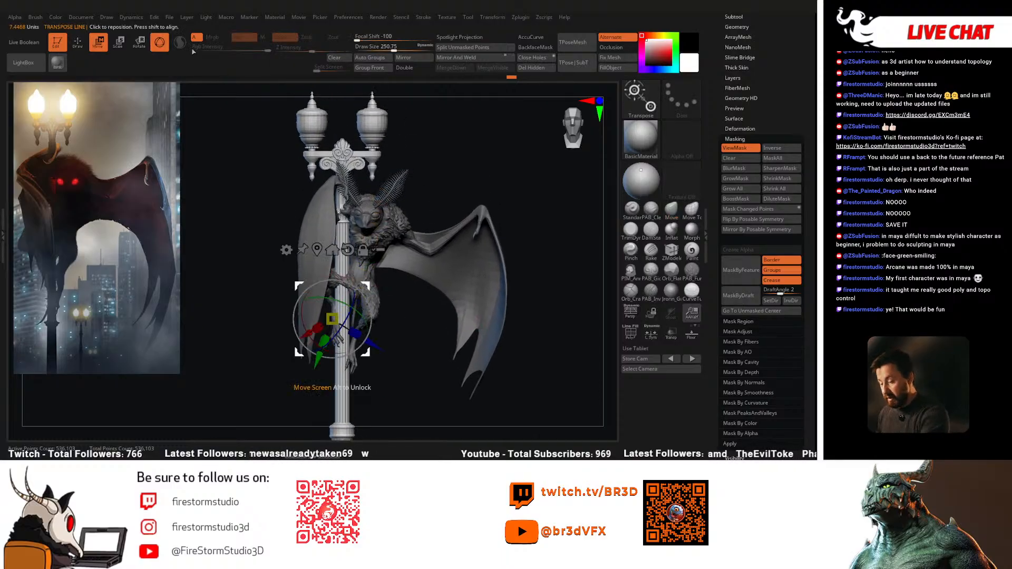
pyautogui.click(348, 250)
pyautogui.moveTo(343, 239); pyautogui.dragTo(343, 243)
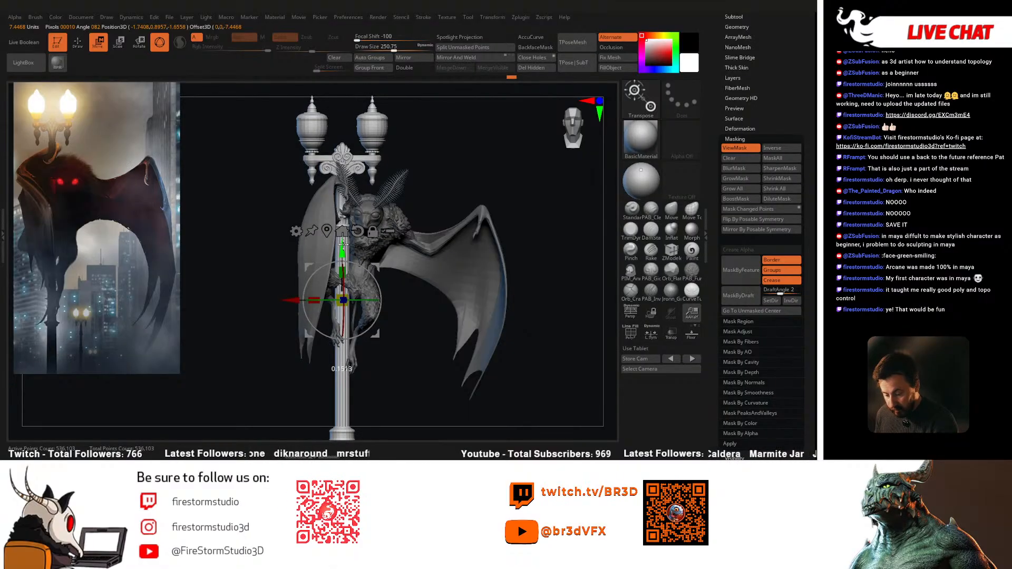
pyautogui.moveTo(438, 192)
pyautogui.mouseDown()
pyautogui.moveTo(402, 207)
pyautogui.moveTo(403, 246)
pyautogui.moveTo(441, 226)
pyautogui.mouseUp()
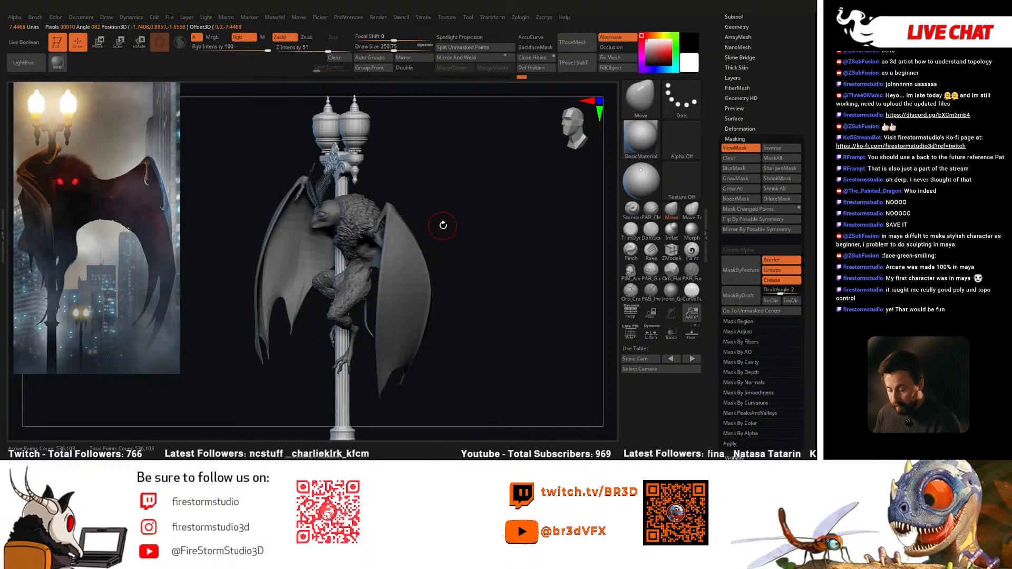
pyautogui.press('q')
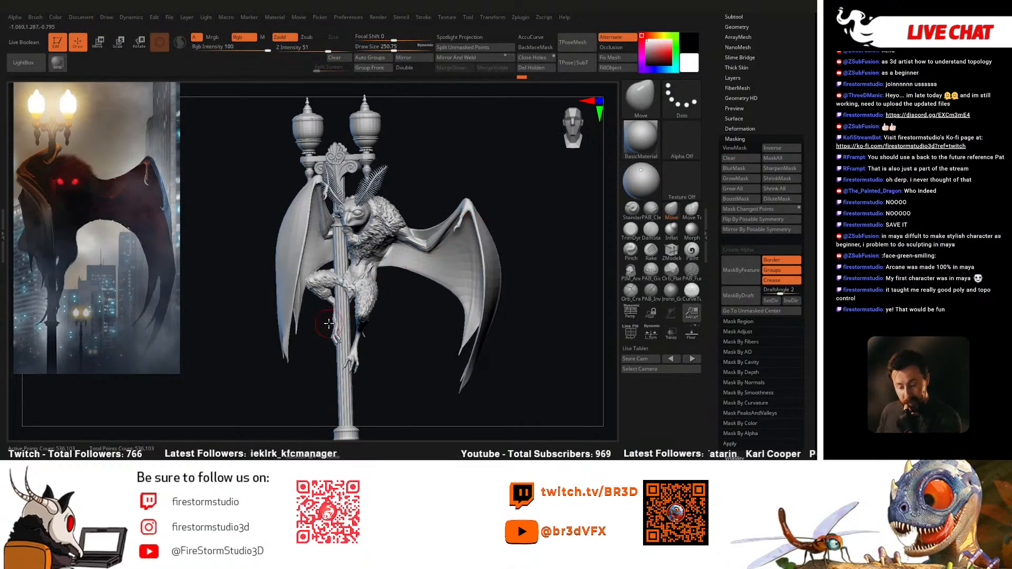
# Step: Show the polygroups and hide the lamppost, antennae and fur, leaving only the mothman's body and wings
pyautogui.moveTo(398, 335); pyautogui.dragTo(368, 307)
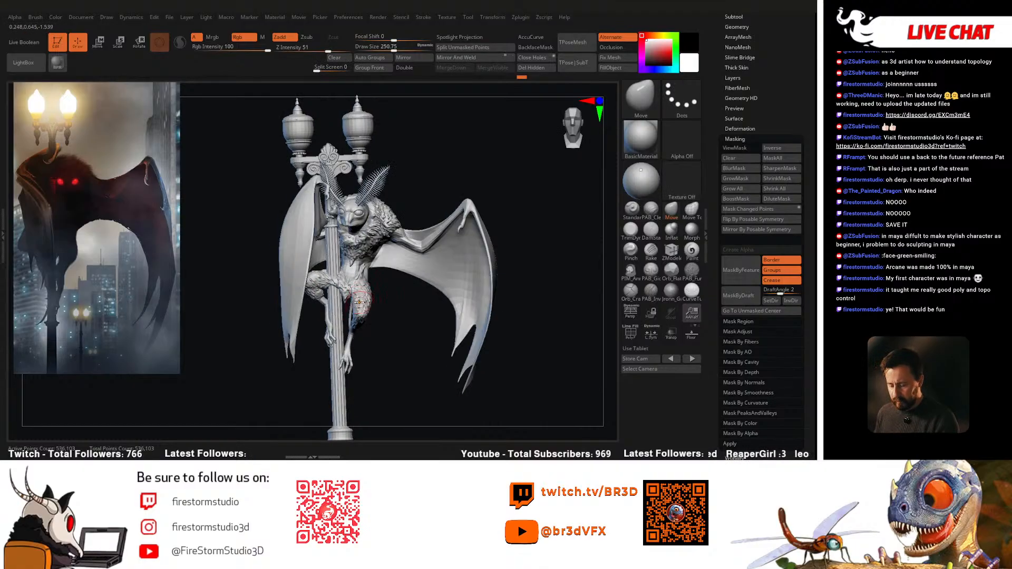
pyautogui.hotkey('shift', 'f')
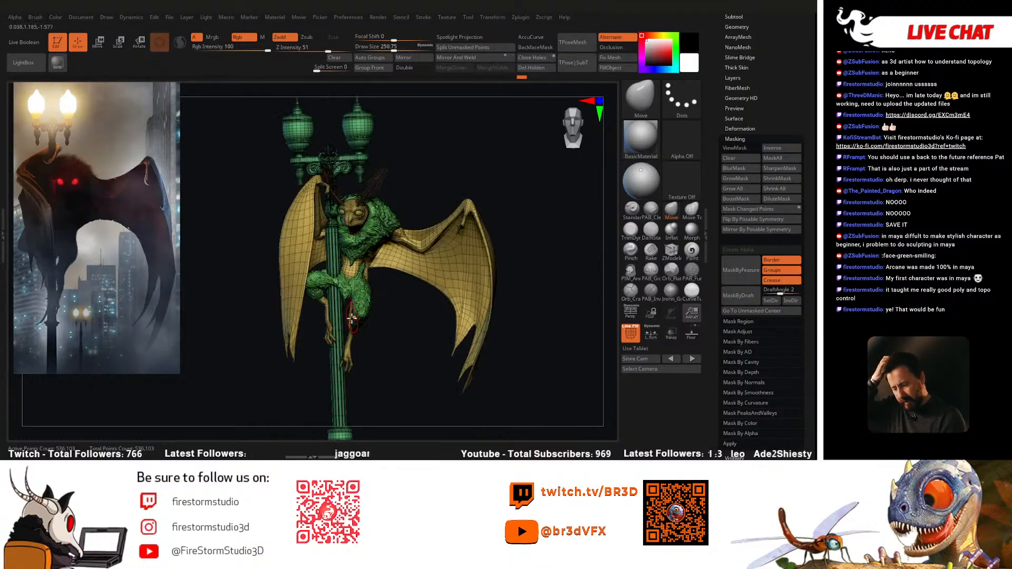
pyautogui.keyDown('ctrl'); pyautogui.keyDown('shift'); pyautogui.click(334, 360); pyautogui.keyUp('shift'); pyautogui.keyUp('ctrl')
pyautogui.keyDown('ctrl'); pyautogui.keyDown('shift'); pyautogui.click(341, 360); pyautogui.keyUp('shift'); pyautogui.keyUp('ctrl')
pyautogui.moveTo(386, 338); pyautogui.dragTo(352, 231)
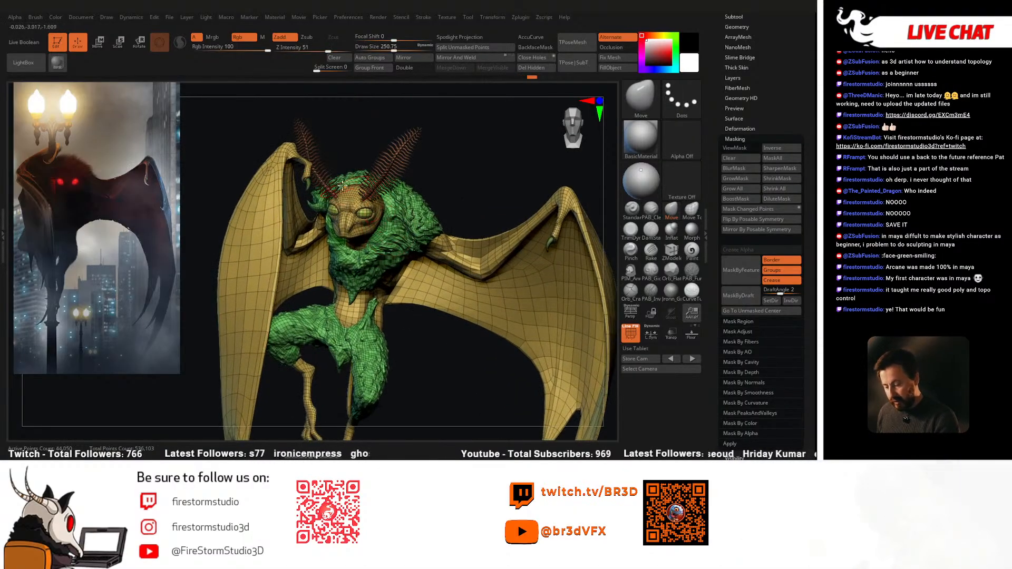
pyautogui.keyDown('ctrl'); pyautogui.keyDown('shift'); pyautogui.click(324, 157); pyautogui.keyUp('shift'); pyautogui.keyUp('ctrl')
pyautogui.keyDown('ctrl'); pyautogui.keyDown('shift'); pyautogui.click(392, 165); pyautogui.keyUp('shift'); pyautogui.keyUp('ctrl')
pyautogui.moveTo(393, 165)
pyautogui.mouseDown()
pyautogui.moveTo(413, 163)
pyautogui.moveTo(406, 106)
pyautogui.moveTo(374, 118)
pyautogui.moveTo(343, 242)
pyautogui.mouseUp()
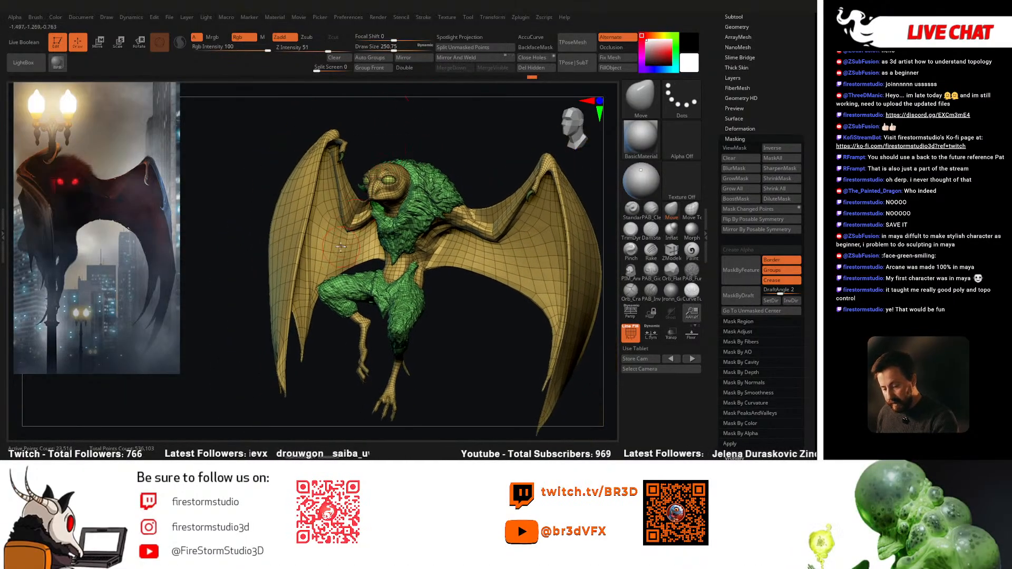
pyautogui.moveTo(375, 153); pyautogui.dragTo(369, 185)
pyautogui.press('space')
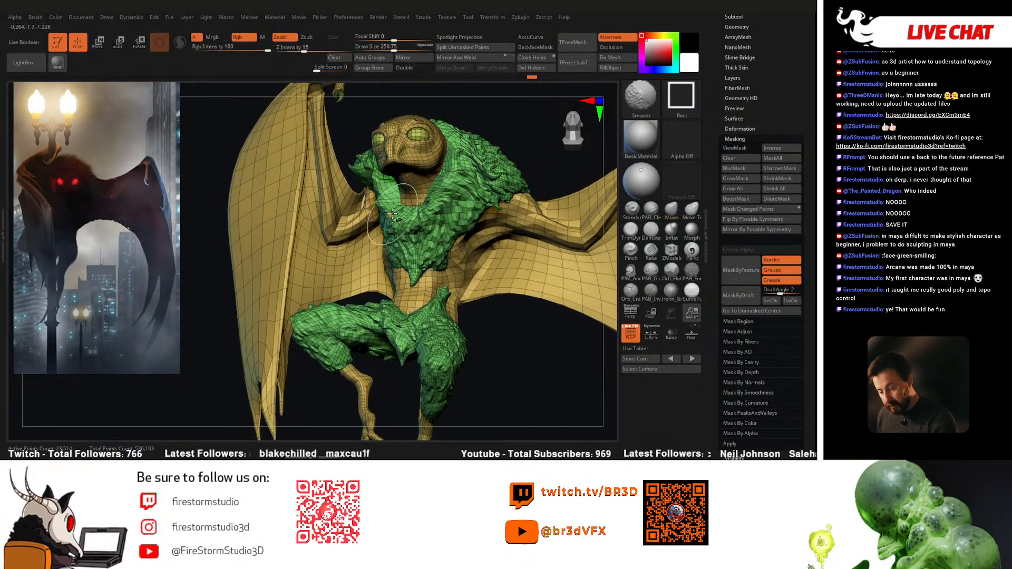
pyautogui.keyDown('ctrl'); pyautogui.keyDown('alt'); pyautogui.keyDown('shift'); pyautogui.click(392, 215); pyautogui.keyUp('shift'); pyautogui.keyUp('alt'); pyautogui.keyUp('ctrl')
# Step: Replace the body's mask with a topological Transpose mask spreading from the wing beside the lamppost
pyautogui.moveTo(354, 298); pyautogui.dragTo(374, 300)
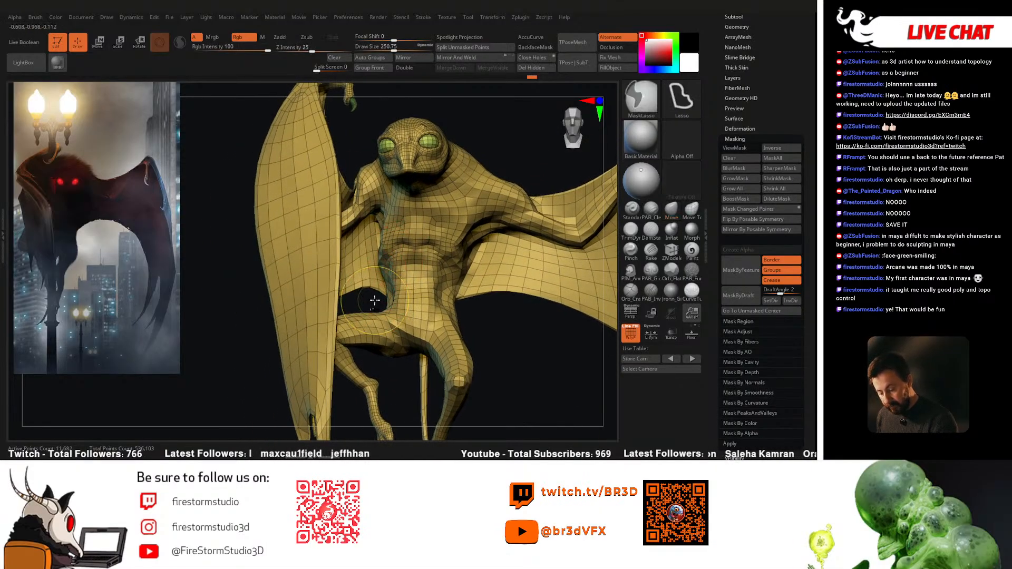
pyautogui.moveTo(352, 301); pyautogui.dragTo(360, 295)
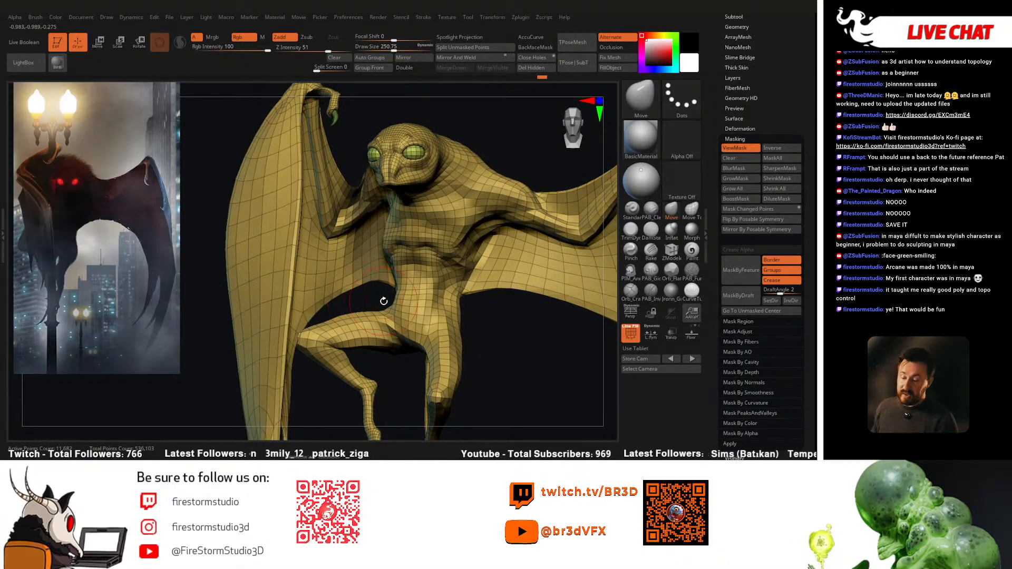
pyautogui.hotkey('ctrl', 'h')
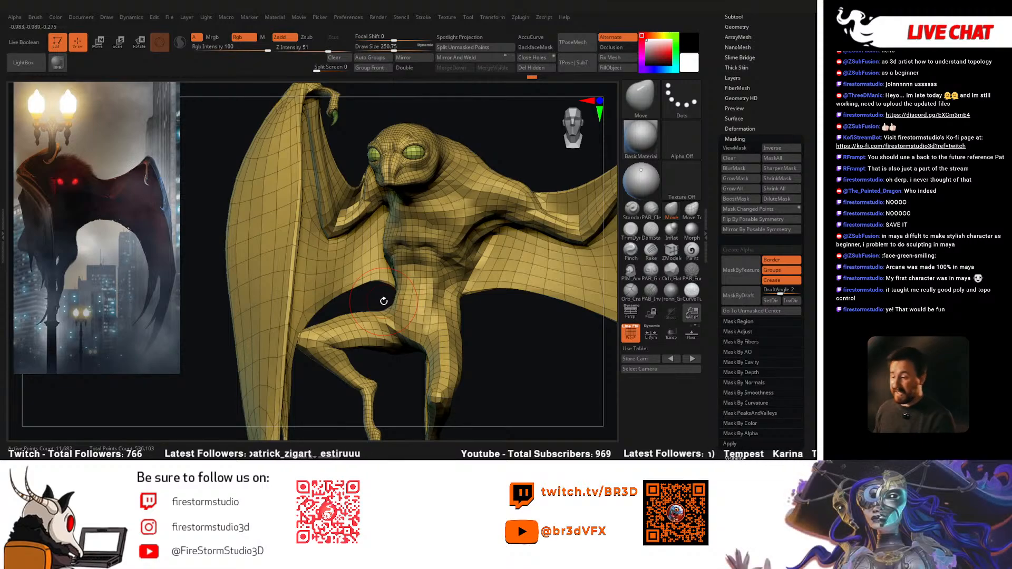
pyautogui.press('w')
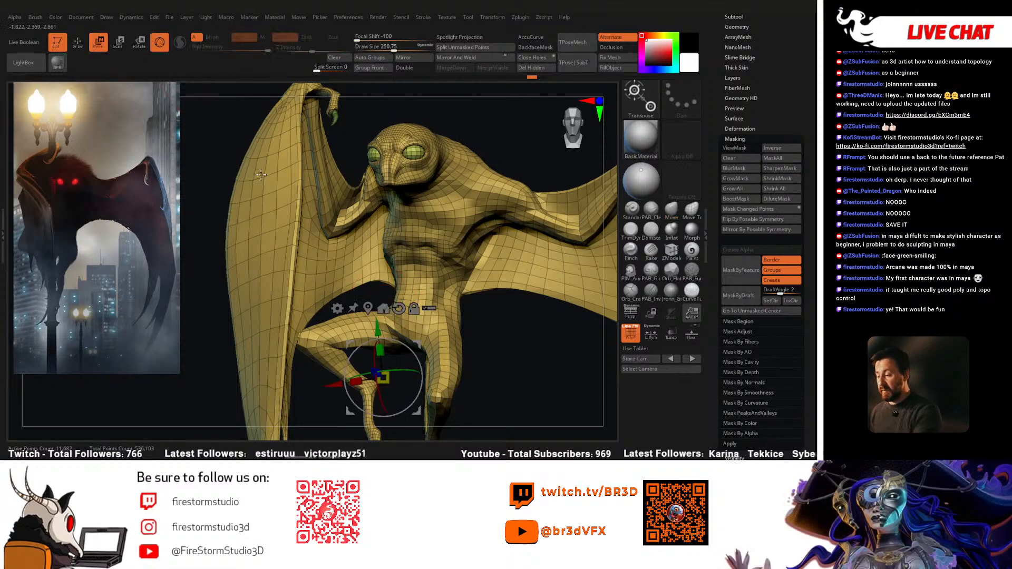
pyautogui.keyDown('ctrl'); pyautogui.moveTo(378, 237); pyautogui.dragTo(350, 240); pyautogui.keyUp('ctrl')
pyautogui.keyDown('ctrl'); pyautogui.moveTo(425, 318); pyautogui.dragTo(400, 253, button='right'); pyautogui.keyUp('ctrl')
pyautogui.moveTo(348, 249)
pyautogui.mouseDown()
pyautogui.moveTo(362, 251)
pyautogui.moveTo(334, 253)
pyautogui.moveTo(350, 251)
pyautogui.mouseUp()
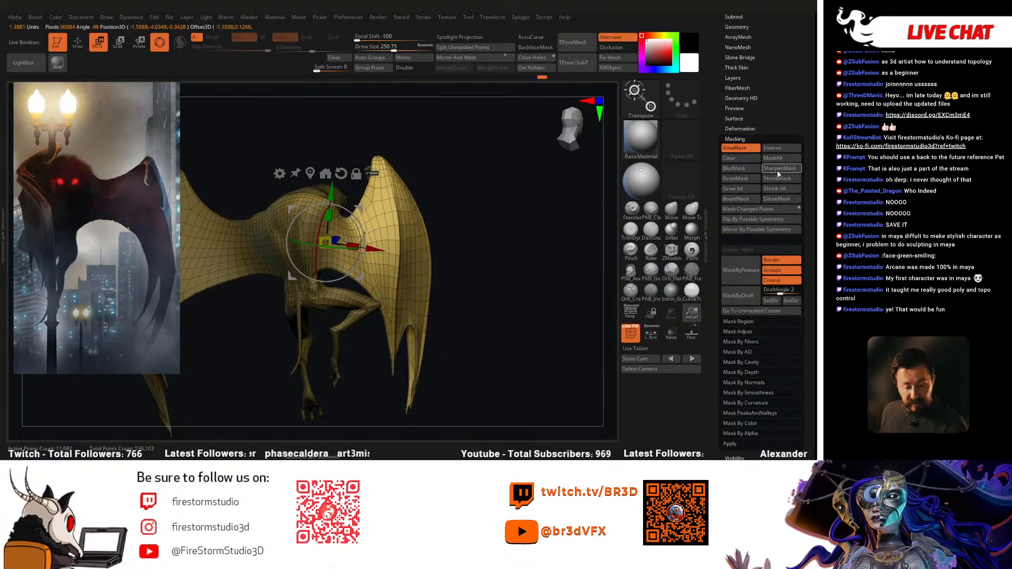
# Step: Refine the body mask with lasso selections and Shrink Mask, leaving the wing beside the lamppost unmasked
pyautogui.press('q')
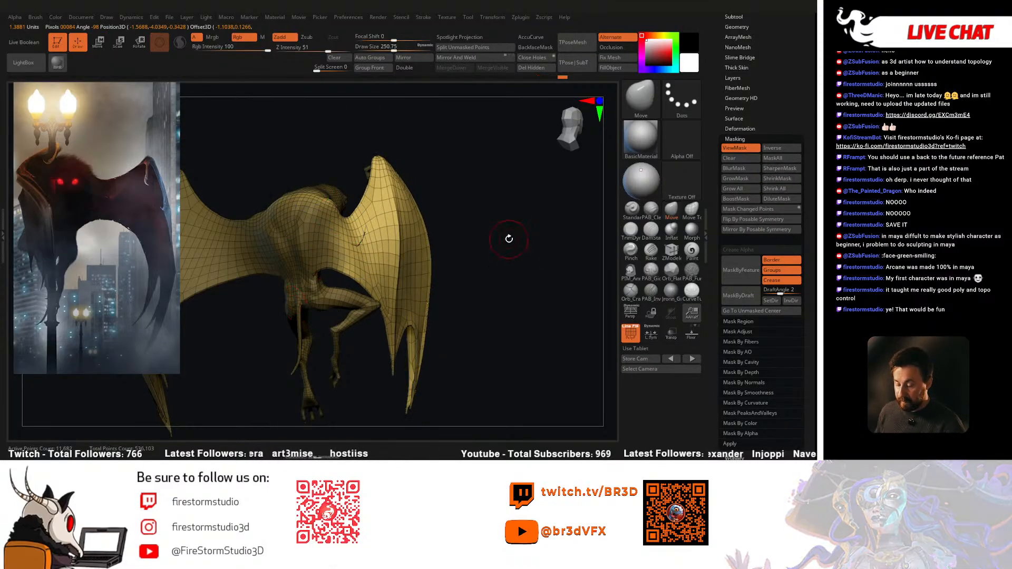
pyautogui.moveTo(548, 224); pyautogui.dragTo(530, 285)
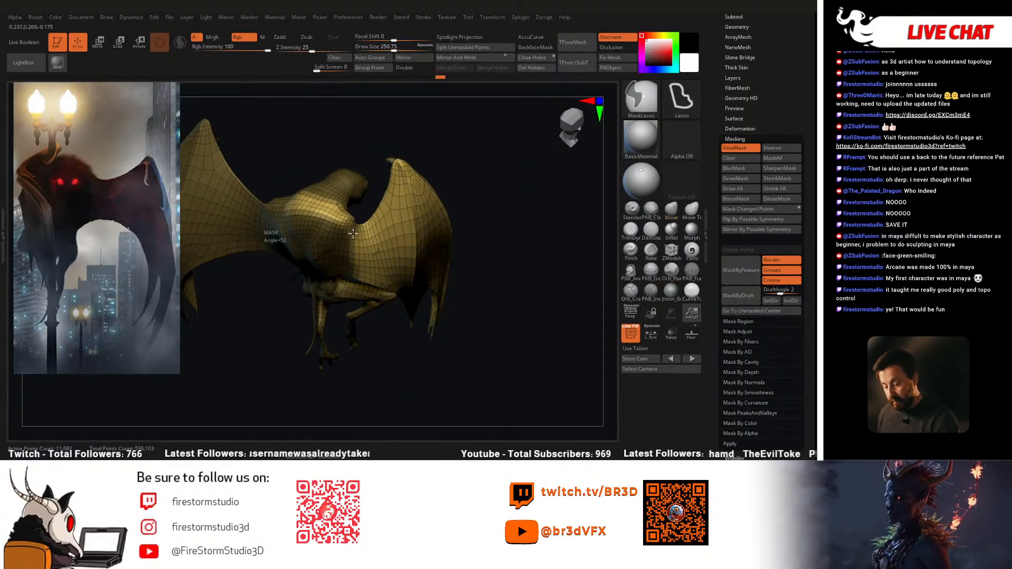
pyautogui.moveTo(379, 356)
pyautogui.mouseDown()
pyautogui.moveTo(378, 379)
pyautogui.moveTo(335, 346)
pyautogui.mouseUp()
pyautogui.moveTo(283, 385)
pyautogui.keyDown('ctrl'); pyautogui.mouseDown()
pyautogui.moveTo(371, 309)
pyautogui.moveTo(280, 117)
pyautogui.moveTo(203, 211)
pyautogui.mouseUp(); pyautogui.keyUp('ctrl')
pyautogui.hotkey('ctrl', 'z')
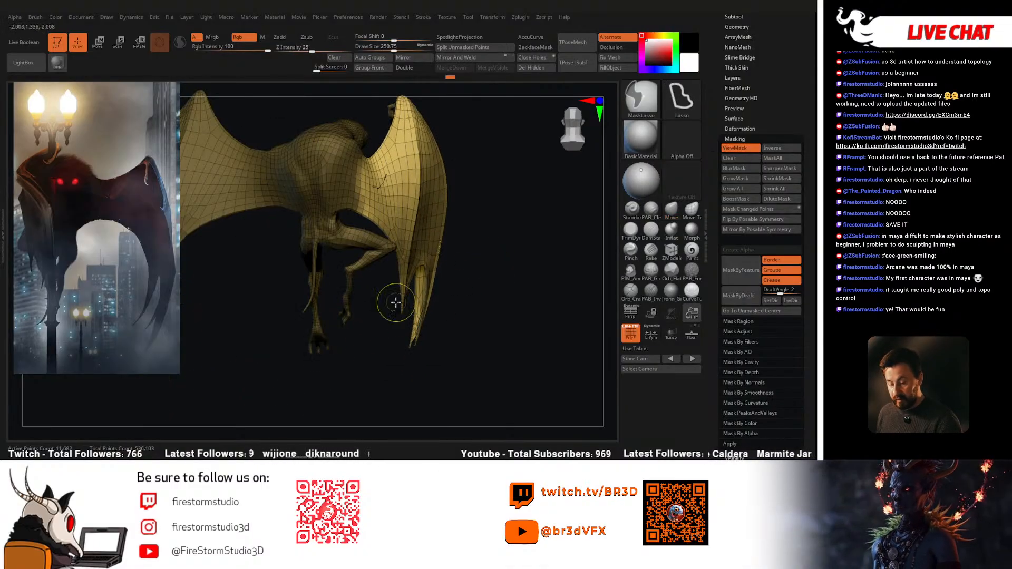
pyautogui.moveTo(368, 290)
pyautogui.keyDown('ctrl'); pyautogui.mouseDown()
pyautogui.moveTo(402, 314)
pyautogui.moveTo(389, 296)
pyautogui.moveTo(409, 304)
pyautogui.moveTo(527, 264)
pyautogui.mouseUp(); pyautogui.keyUp('ctrl')
pyautogui.hotkey('ctrl', 'z')
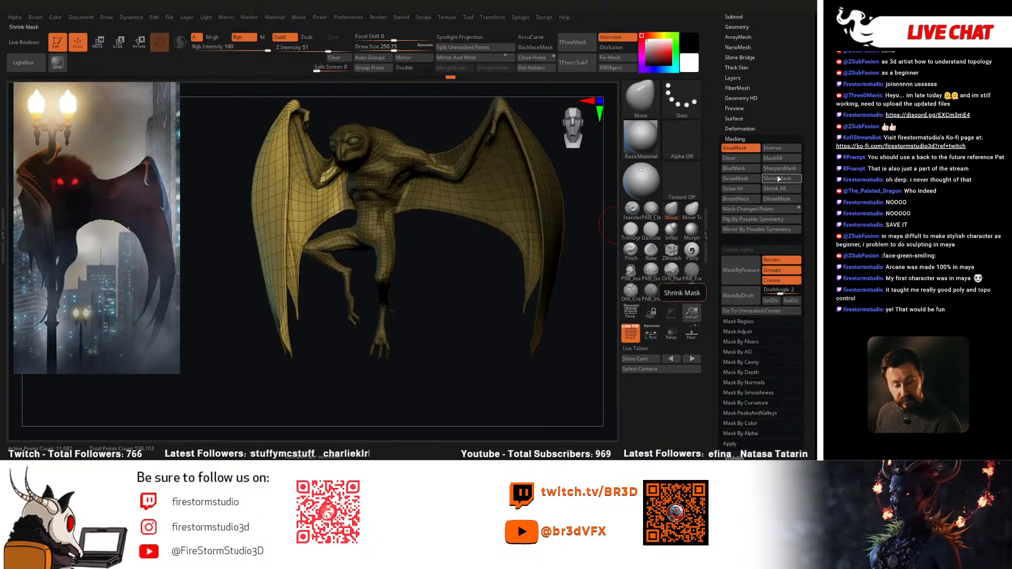
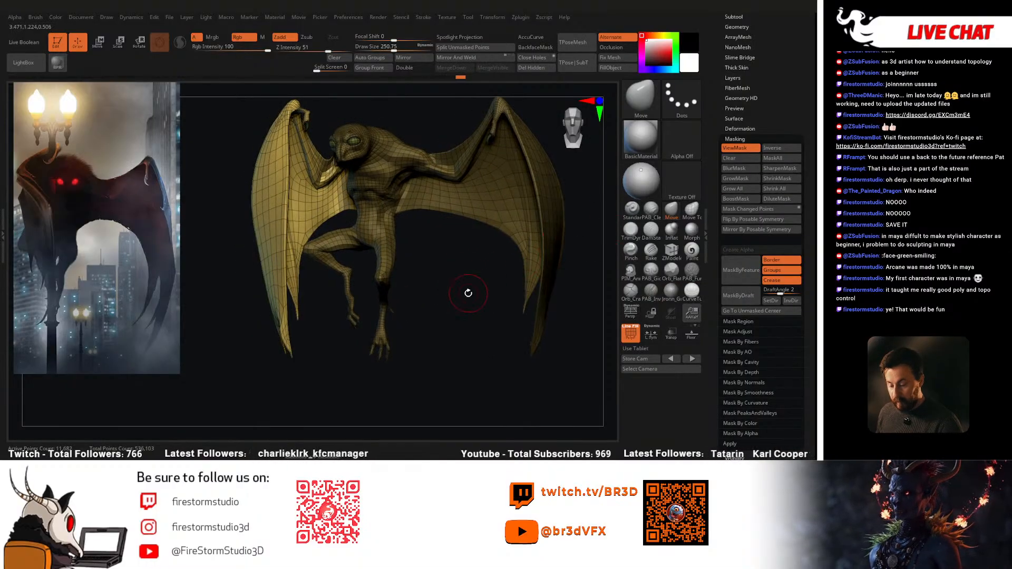
pyautogui.press('e')
pyautogui.moveTo(345, 180)
pyautogui.mouseDown()
pyautogui.moveTo(388, 176)
pyautogui.moveTo(404, 212)
pyautogui.moveTo(420, 318)
pyautogui.moveTo(424, 301)
pyautogui.mouseUp()
pyautogui.press('q')
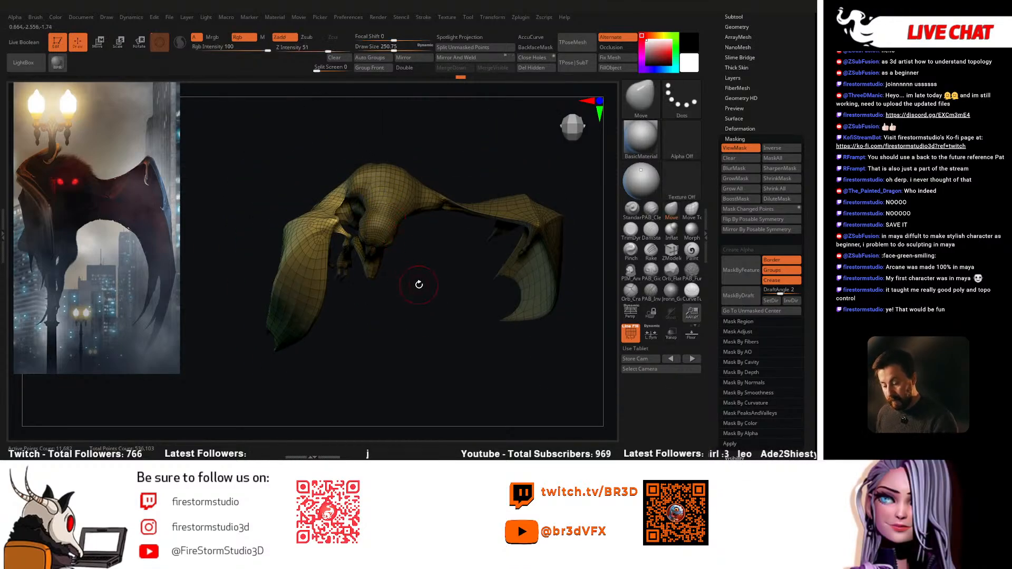
# Step: Show all parts, isolate and mask the lamppost, and bring the mothman back into view
pyautogui.moveTo(426, 291); pyautogui.dragTo(418, 326)
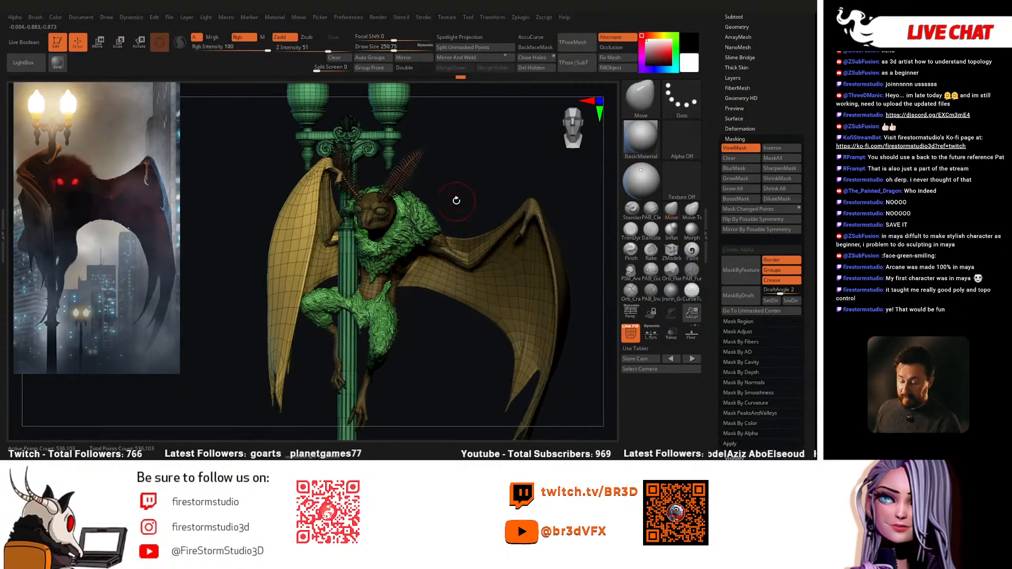
pyautogui.keyDown('ctrl'); pyautogui.keyDown('shift'); pyautogui.click(353, 260); pyautogui.keyUp('shift'); pyautogui.keyUp('ctrl')
pyautogui.keyDown('alt'); pyautogui.moveTo(444, 234); pyautogui.dragTo(405, 187); pyautogui.keyUp('alt')
pyautogui.moveTo(303, 118)
pyautogui.keyDown('ctrl'); pyautogui.mouseDown()
pyautogui.moveTo(436, 212)
pyautogui.moveTo(316, 285)
pyautogui.mouseUp(); pyautogui.keyUp('ctrl')
pyautogui.keyDown('ctrl'); pyautogui.keyDown('shift'); pyautogui.click(444, 226); pyautogui.keyUp('shift'); pyautogui.keyUp('ctrl')
# Step: Isolate and mask the fur and the antennae in turn, and show all parts with the lamppost-side wing unmasked
pyautogui.keyDown('alt'); pyautogui.moveTo(444, 226); pyautogui.dragTo(446, 274); pyautogui.keyUp('alt')
pyautogui.keyDown('ctrl'); pyautogui.keyDown('shift'); pyautogui.click(402, 197); pyautogui.keyUp('shift'); pyautogui.keyUp('ctrl')
pyautogui.moveTo(463, 185)
pyautogui.keyDown('ctrl'); pyautogui.mouseDown()
pyautogui.moveTo(246, 277)
pyautogui.moveTo(400, 116)
pyautogui.mouseUp(); pyautogui.keyUp('ctrl')
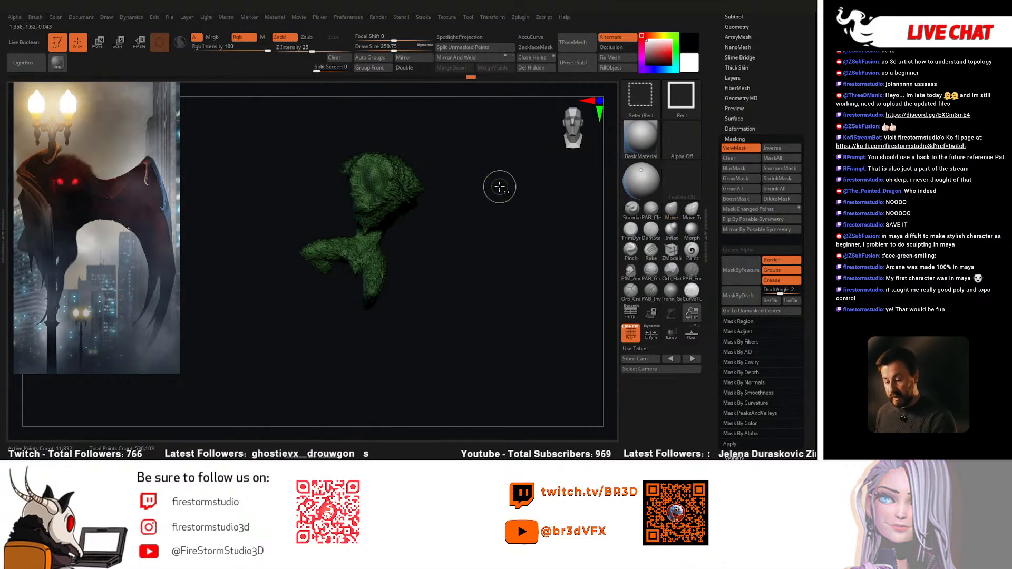
pyautogui.keyDown('ctrl'); pyautogui.keyDown('shift'); pyautogui.click(499, 185); pyautogui.keyUp('shift'); pyautogui.keyUp('ctrl')
pyautogui.moveTo(469, 172); pyautogui.dragTo(442, 162)
pyautogui.keyDown('ctrl'); pyautogui.keyDown('shift'); pyautogui.click(411, 136); pyautogui.keyUp('shift'); pyautogui.keyUp('ctrl')
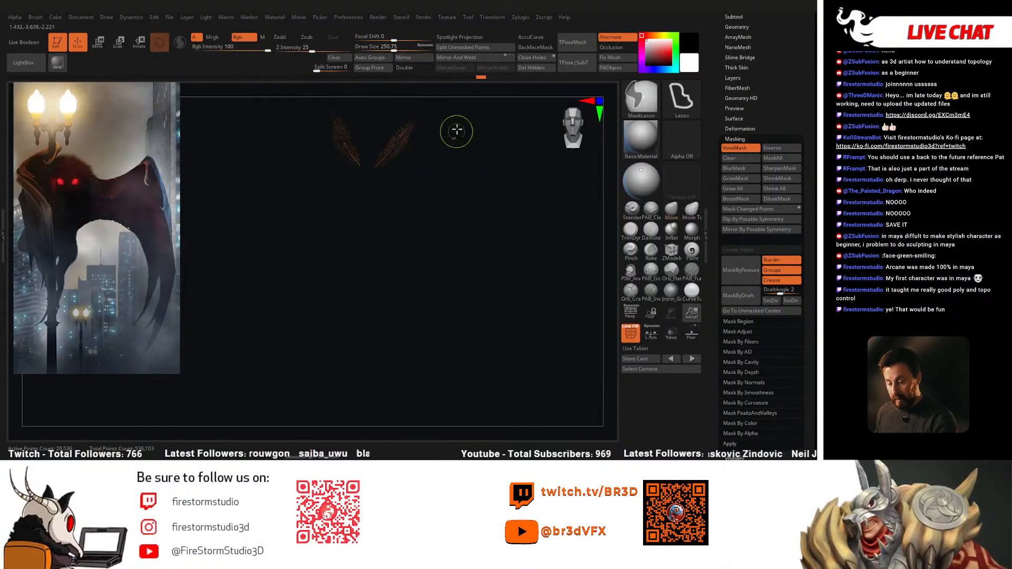
pyautogui.keyDown('ctrl'); pyautogui.keyDown('shift'); pyautogui.click(479, 159); pyautogui.keyUp('shift'); pyautogui.keyUp('ctrl')
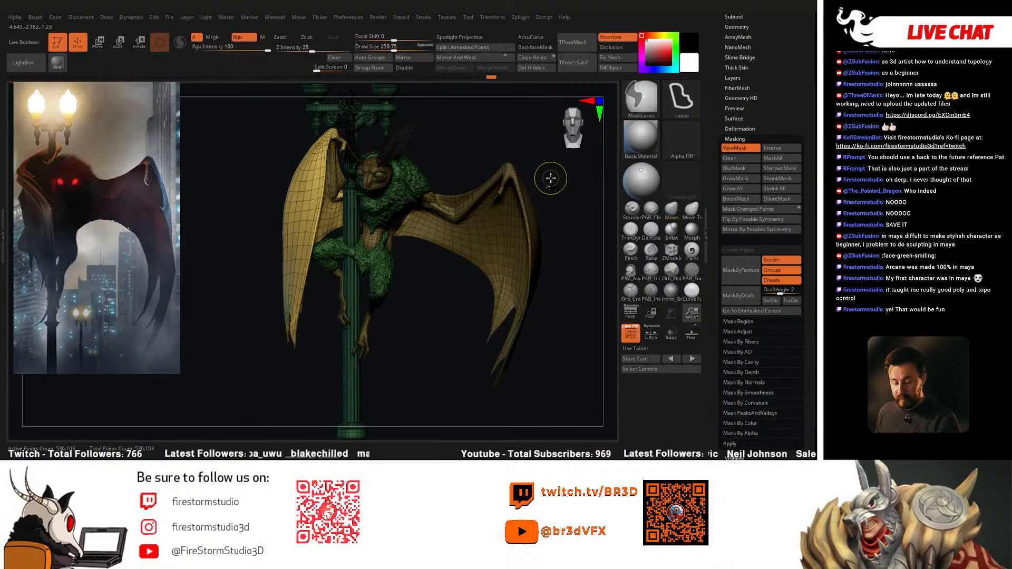
# Step: Try to move the unmasked lamppost-side wing closer to the body, working from side, back and overhead views
pyautogui.press('e')
pyautogui.moveTo(416, 316)
pyautogui.mouseDown()
pyautogui.moveTo(436, 314)
pyautogui.moveTo(503, 225)
pyautogui.mouseUp()
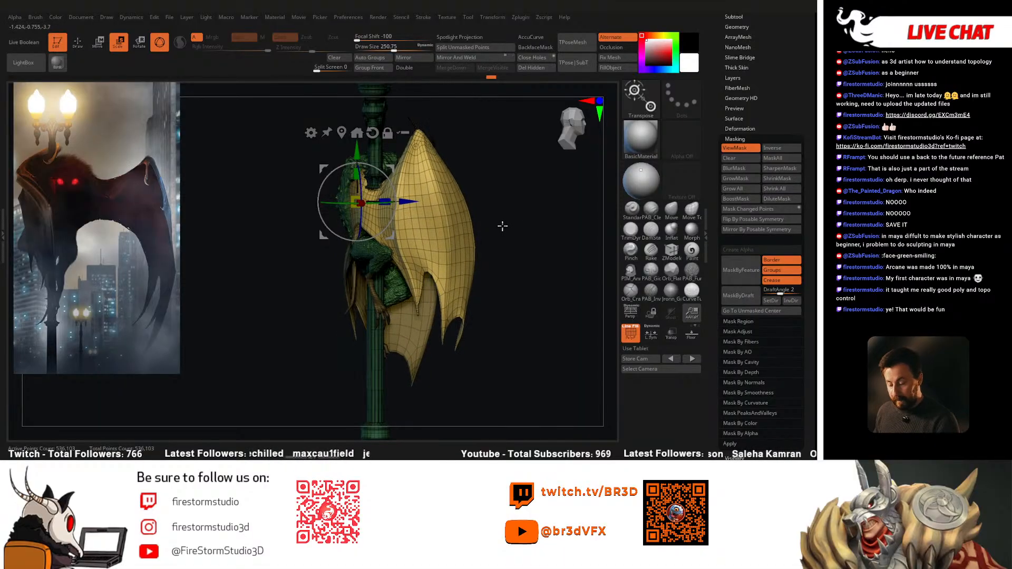
pyautogui.press('q')
pyautogui.moveTo(400, 204); pyautogui.dragTo(470, 203, button='right')
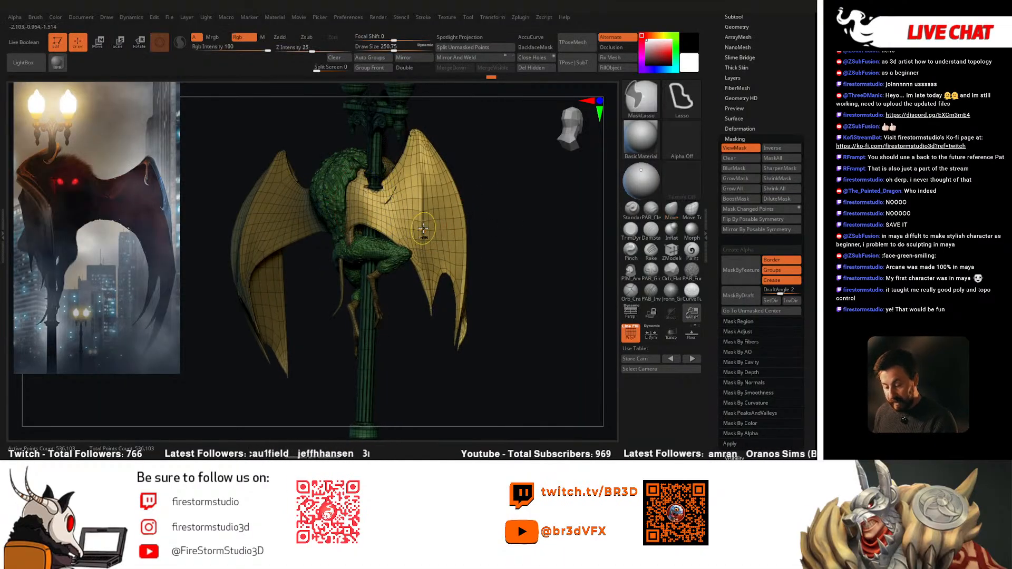
pyautogui.press('w')
pyautogui.moveTo(486, 215)
pyautogui.mouseDown()
pyautogui.moveTo(481, 230)
pyautogui.moveTo(394, 225)
pyautogui.mouseUp()
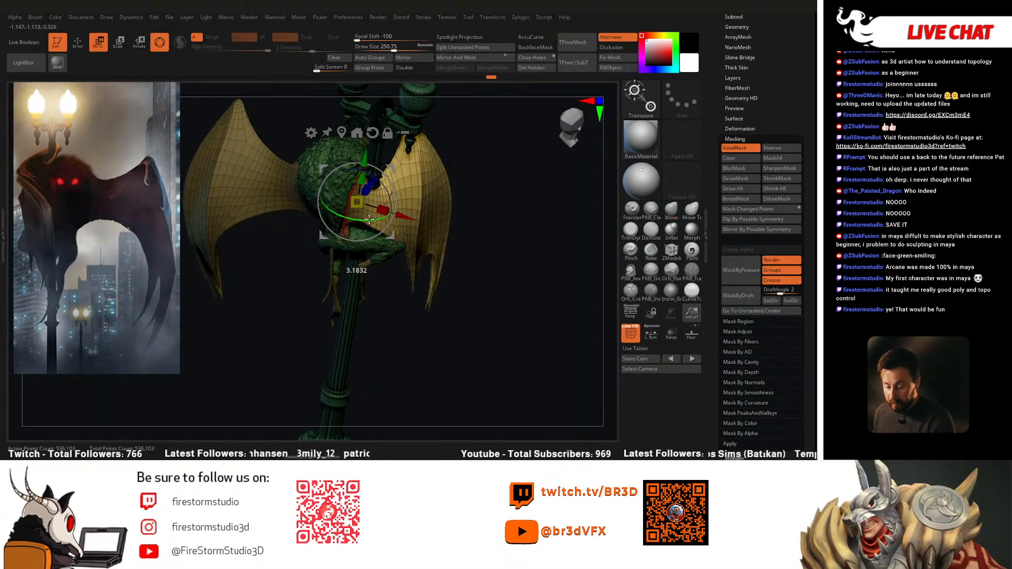
pyautogui.moveTo(460, 171)
pyautogui.mouseDown()
pyautogui.moveTo(486, 163)
pyautogui.moveTo(506, 188)
pyautogui.moveTo(479, 249)
pyautogui.moveTo(479, 216)
pyautogui.moveTo(481, 257)
pyautogui.mouseUp()
pyautogui.moveTo(412, 192); pyautogui.dragTo(407, 193)
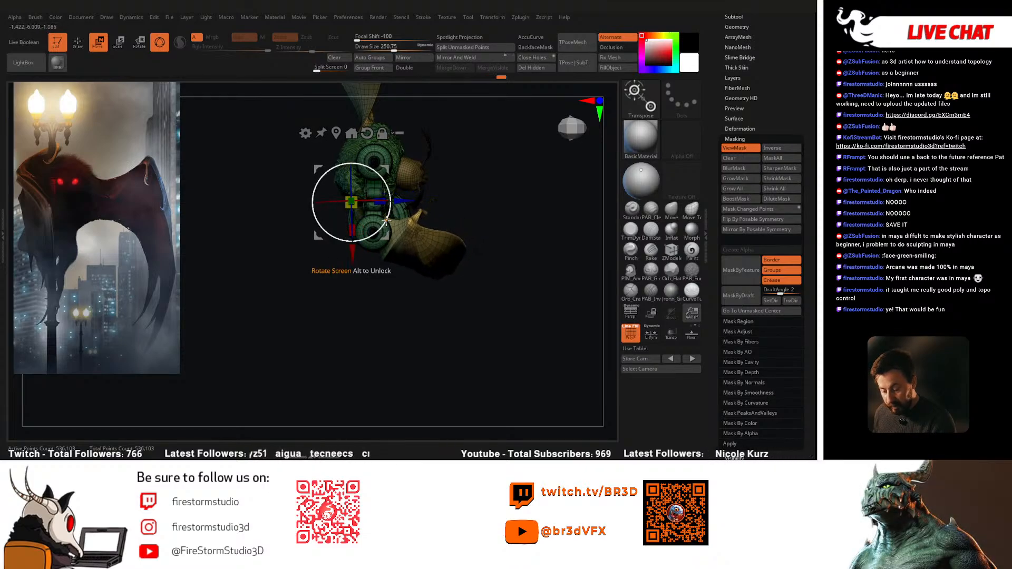
pyautogui.moveTo(470, 197)
pyautogui.mouseDown()
pyautogui.moveTo(477, 157)
pyautogui.moveTo(491, 176)
pyautogui.moveTo(453, 190)
pyautogui.moveTo(410, 274)
pyautogui.mouseUp()
# Step: Try to rotate the lamppost-side wing around its shoulder, and undo both trial adjustments of the wing
pyautogui.press('q')
pyautogui.press('e')
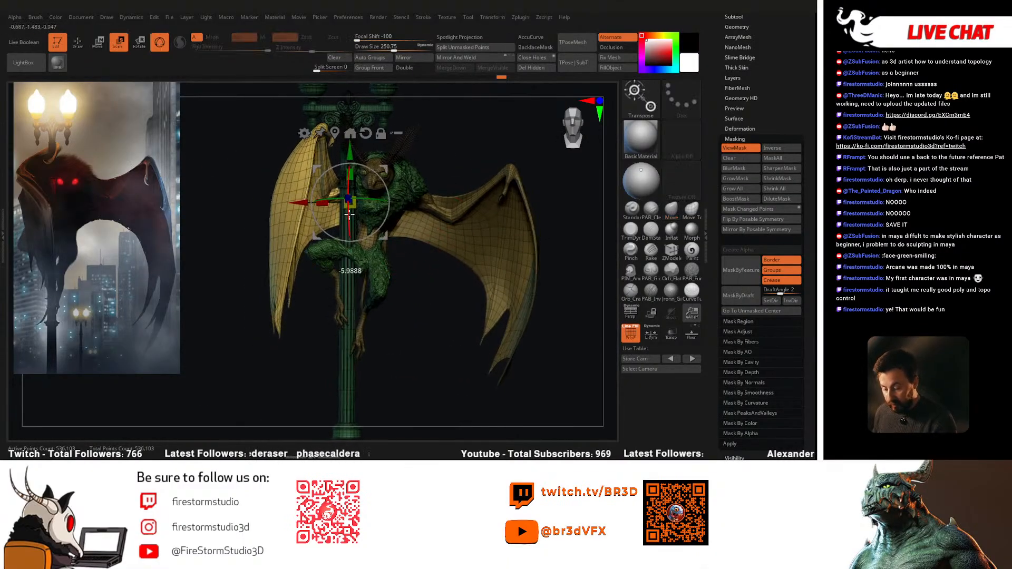
pyautogui.moveTo(349, 210); pyautogui.dragTo(402, 233)
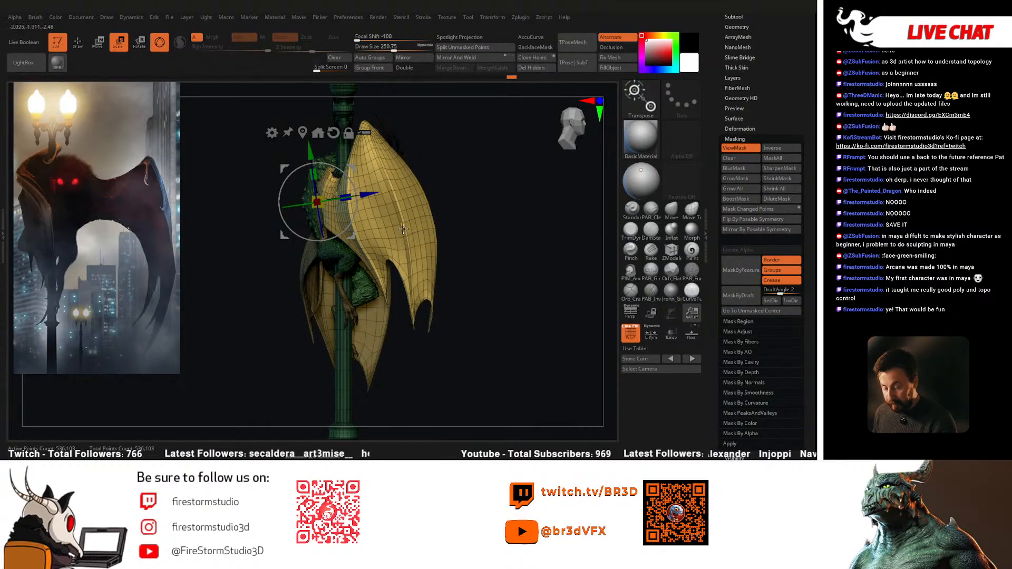
pyautogui.press('q')
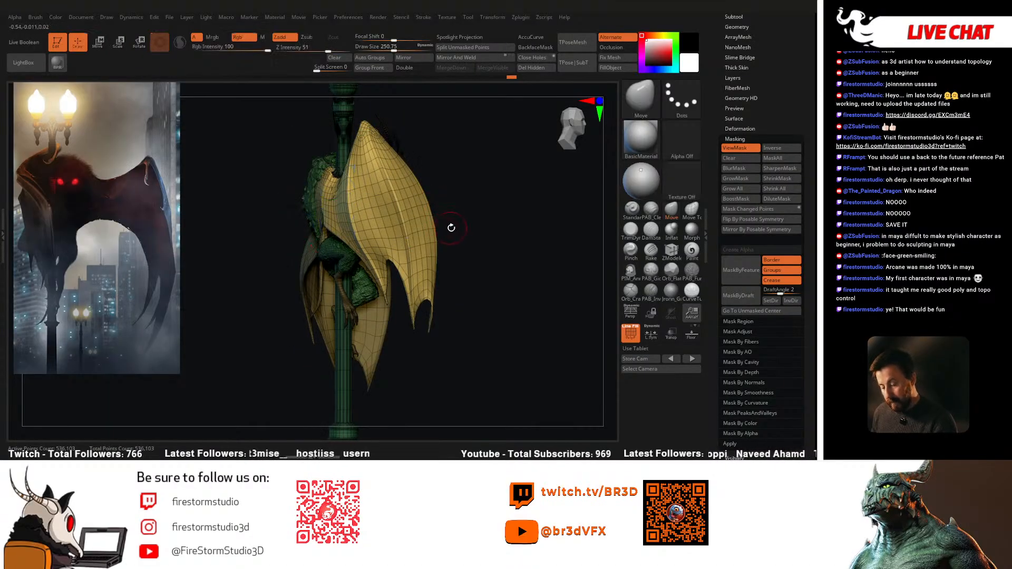
pyautogui.moveTo(517, 289); pyautogui.dragTo(457, 300)
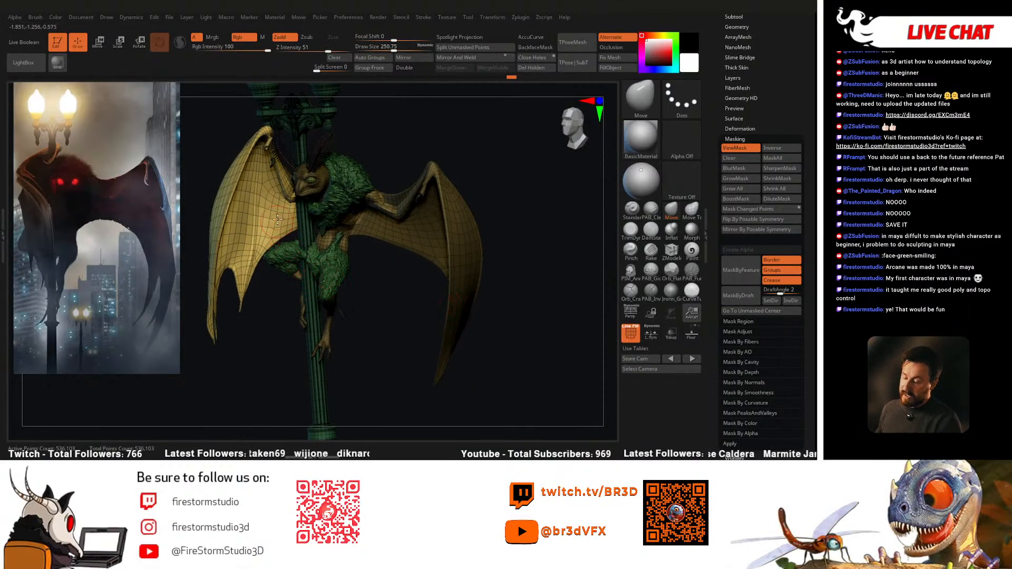
pyautogui.keyDown('alt'); pyautogui.moveTo(322, 228); pyautogui.dragTo(387, 325, button='right'); pyautogui.keyUp('alt')
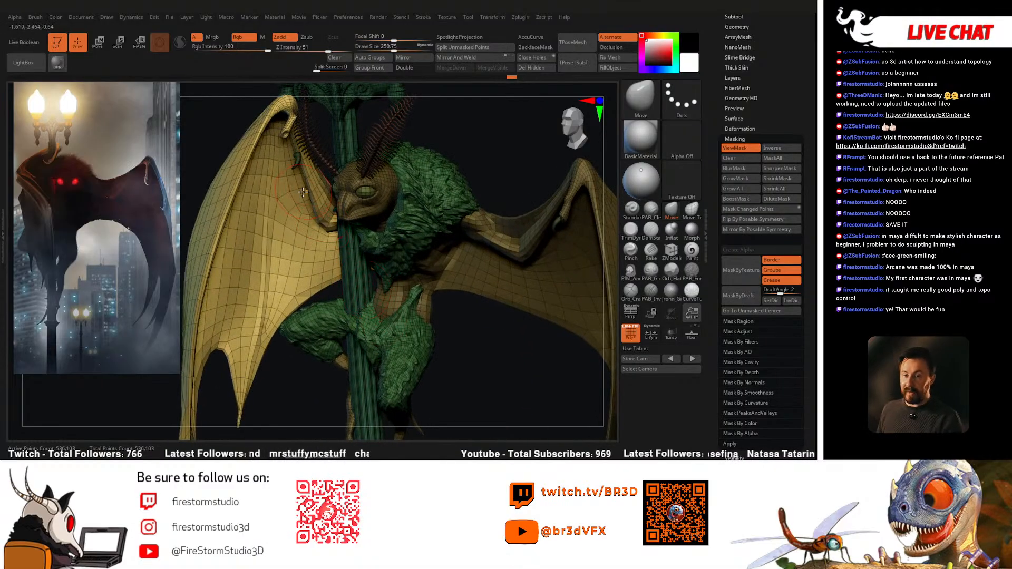
pyautogui.keyDown('alt'); pyautogui.moveTo(453, 320); pyautogui.dragTo(437, 354); pyautogui.keyUp('alt')
pyautogui.hotkey('ctrl', 'z')
pyautogui.hotkey('ctrl', 'z')
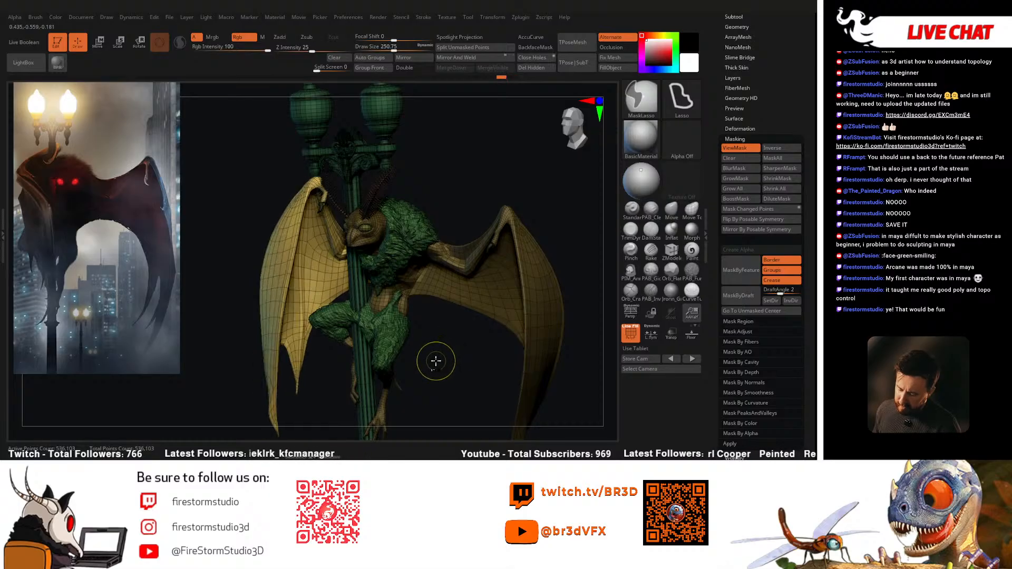
# Step: Reposition the unmasked lamppost-side wing front-to-back relative to the torso and lamppost
pyautogui.moveTo(435, 363)
pyautogui.mouseDown()
pyautogui.moveTo(396, 360)
pyautogui.moveTo(406, 405)
pyautogui.moveTo(249, 250)
pyautogui.moveTo(276, 212)
pyautogui.moveTo(263, 158)
pyautogui.moveTo(363, 274)
pyautogui.moveTo(379, 337)
pyautogui.mouseUp()
pyautogui.press('w')
pyautogui.moveTo(380, 340)
pyautogui.mouseDown(button='right')
pyautogui.moveTo(409, 333)
pyautogui.moveTo(385, 325)
pyautogui.mouseUp(button='right')
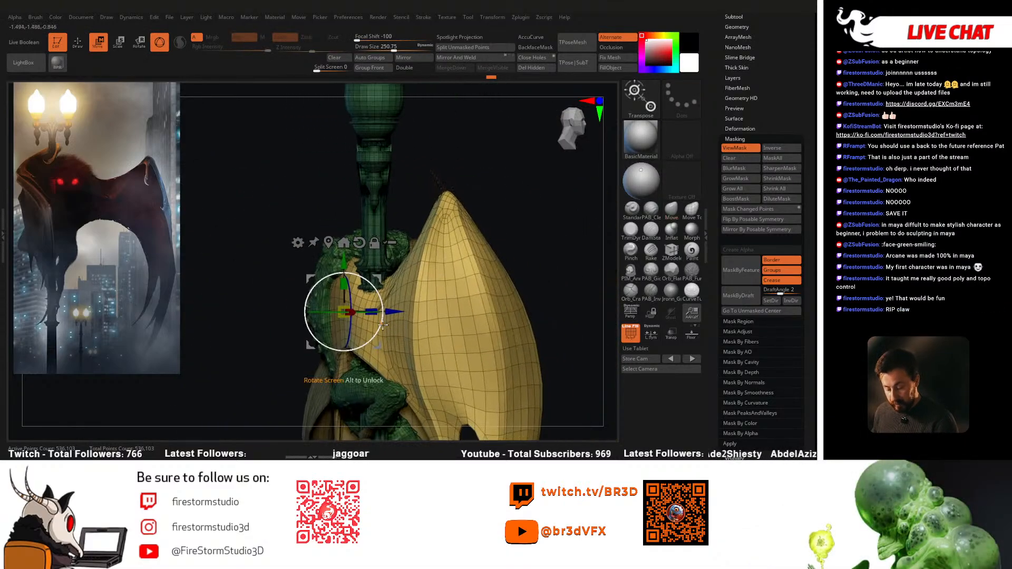
pyautogui.moveTo(394, 314); pyautogui.dragTo(322, 314)
pyautogui.moveTo(330, 315); pyautogui.dragTo(420, 248, button='right')
pyautogui.moveTo(385, 218)
pyautogui.mouseDown(button='right')
pyautogui.moveTo(410, 250)
pyautogui.moveTo(358, 273)
pyautogui.moveTo(386, 210)
pyautogui.mouseUp(button='right')
pyautogui.press('q')
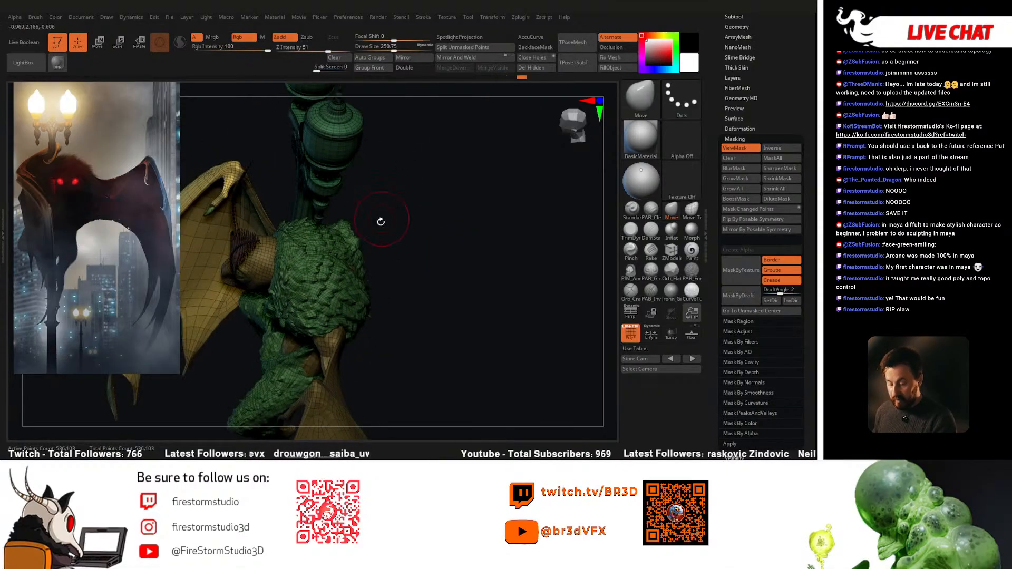
# Step: Rotate the lamppost-side wing around its shoulder, aligning its root with the torso from overhead and from behind
pyautogui.press('r')
pyautogui.moveTo(350, 263)
pyautogui.mouseDown(button='right')
pyautogui.moveTo(399, 267)
pyautogui.moveTo(382, 254)
pyautogui.mouseUp(button='right')
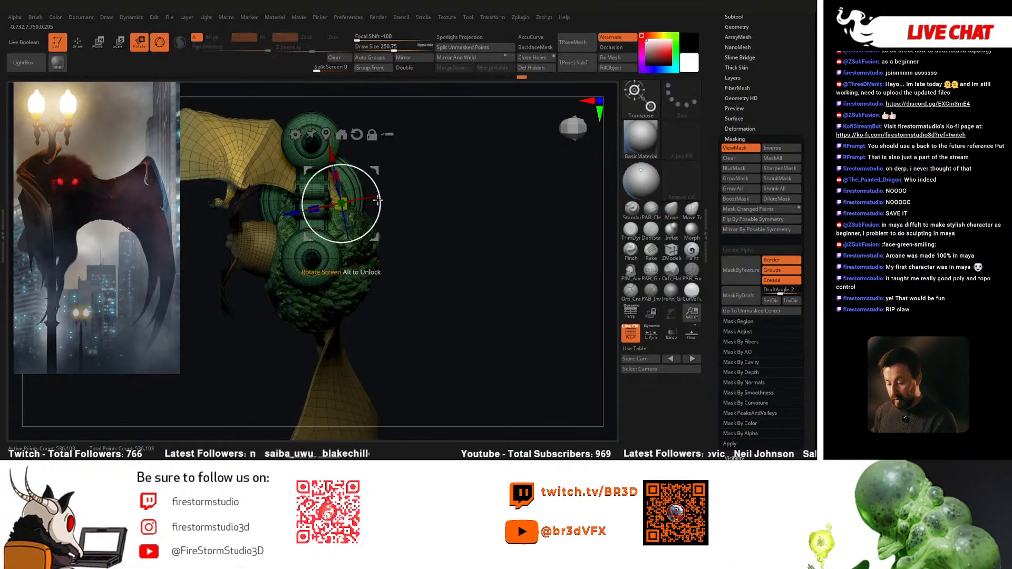
pyautogui.moveTo(377, 199); pyautogui.dragTo(403, 232)
pyautogui.moveTo(427, 251); pyautogui.dragTo(459, 218, button='right')
pyautogui.moveTo(413, 297); pyautogui.dragTo(500, 343, button='right')
pyautogui.keyDown('shift'); pyautogui.moveTo(557, 241); pyautogui.dragTo(548, 252, button='right'); pyautogui.keyUp('shift')
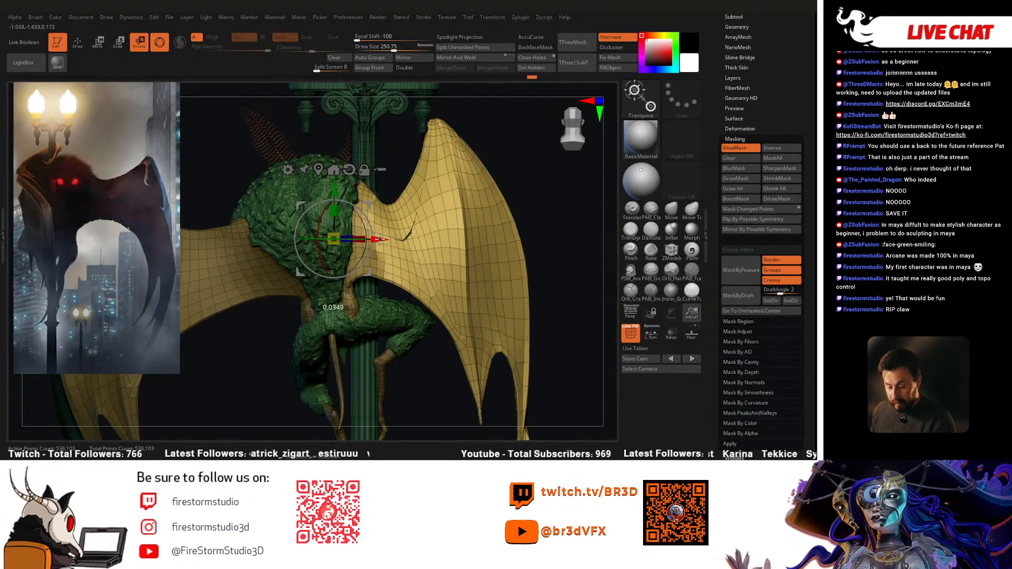
pyautogui.moveTo(371, 249); pyautogui.dragTo(371, 245)
pyautogui.press('q')
pyautogui.moveTo(530, 213)
pyautogui.mouseDown(button='right')
pyautogui.moveTo(500, 201)
pyautogui.moveTo(388, 210)
pyautogui.moveTo(317, 240)
pyautogui.mouseUp(button='right')
# Step: Adjust the mask around the lamppost-side wing, inverting it and back so that only this wing stays unmasked
pyautogui.press('ctrl')
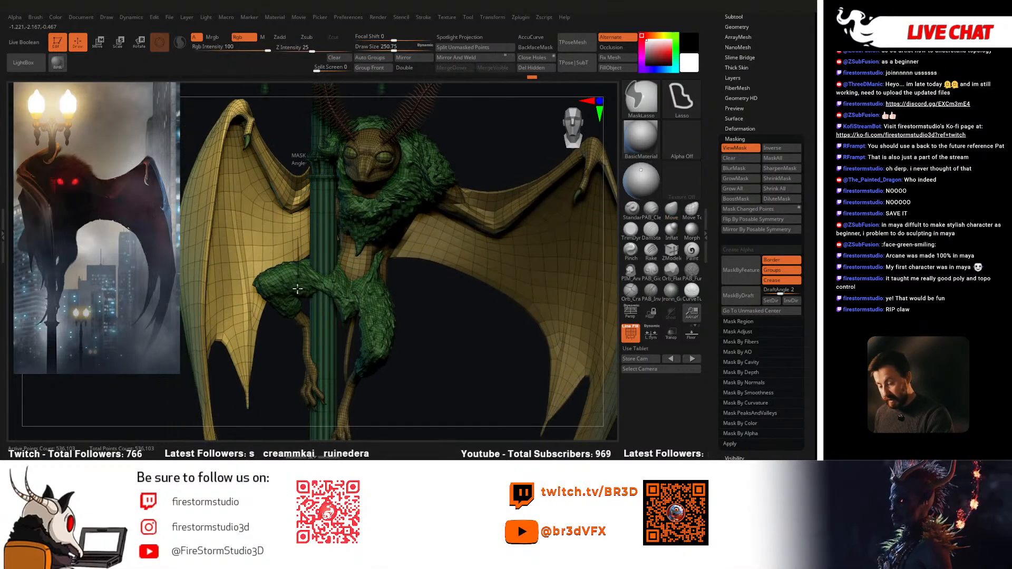
pyautogui.moveTo(357, 345)
pyautogui.keyDown('ctrl'); pyautogui.mouseDown()
pyautogui.moveTo(379, 113)
pyautogui.moveTo(347, 119)
pyautogui.mouseUp(); pyautogui.keyUp('ctrl')
pyautogui.moveTo(269, 177); pyautogui.dragTo(290, 176, button='right')
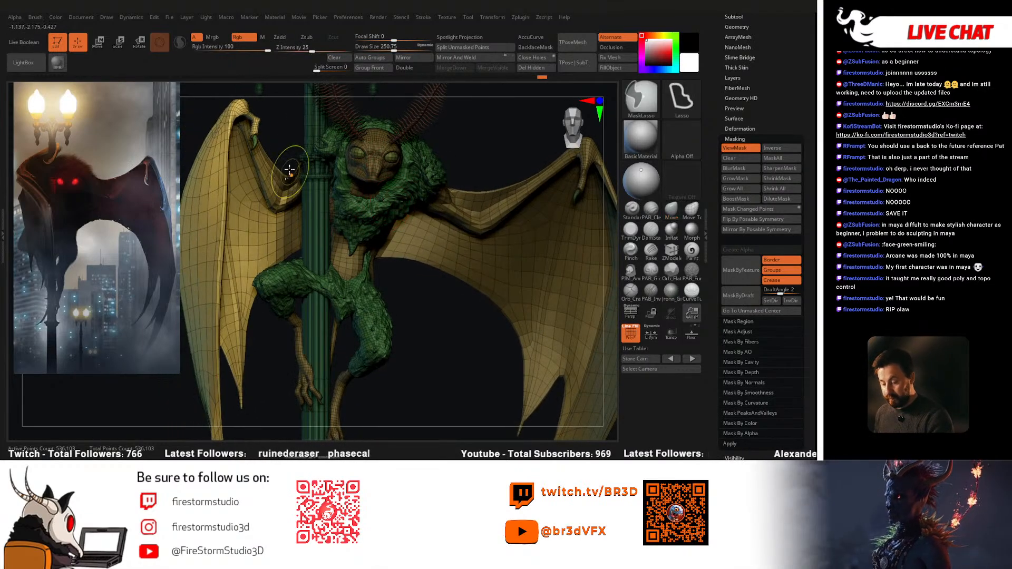
pyautogui.keyDown('ctrl'); pyautogui.moveTo(295, 319); pyautogui.dragTo(371, 280); pyautogui.keyUp('ctrl')
pyautogui.moveTo(403, 264)
pyautogui.keyDown('ctrl'); pyautogui.mouseDown(button='right')
pyautogui.moveTo(419, 217)
pyautogui.moveTo(425, 223)
pyautogui.moveTo(453, 174)
pyautogui.mouseUp(button='right'); pyautogui.keyUp('ctrl')
pyautogui.keyDown('ctrl'); pyautogui.click(464, 168); pyautogui.keyUp('ctrl')
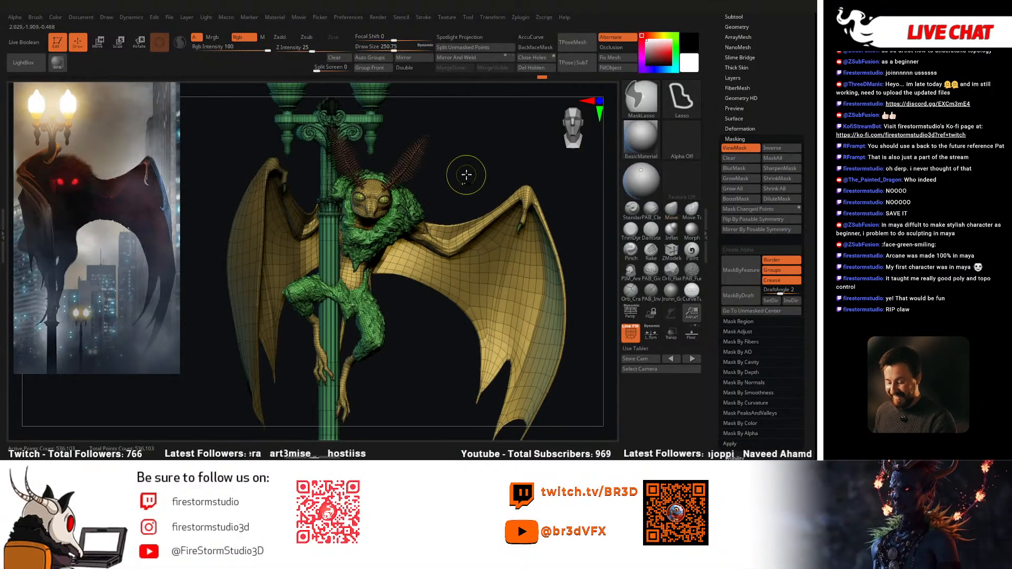
pyautogui.keyDown('ctrl'); pyautogui.click(464, 177); pyautogui.keyUp('ctrl')
# Step: Place the gizmo pivot on the lamppost-side wing and rotate the wing so its lower tips swing outward from the lamppost
pyautogui.press('e')
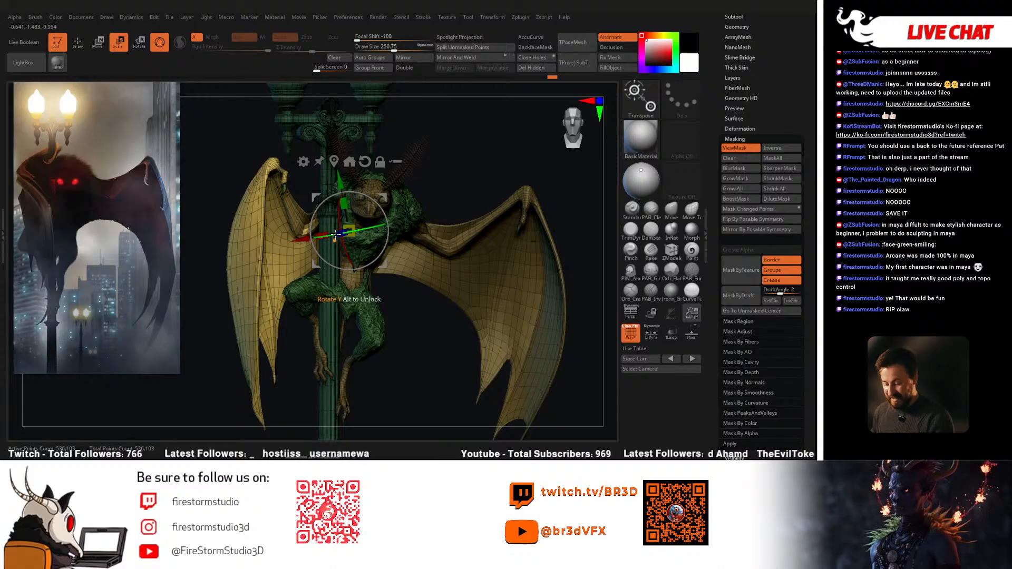
pyautogui.moveTo(299, 234); pyautogui.dragTo(307, 204, button='right')
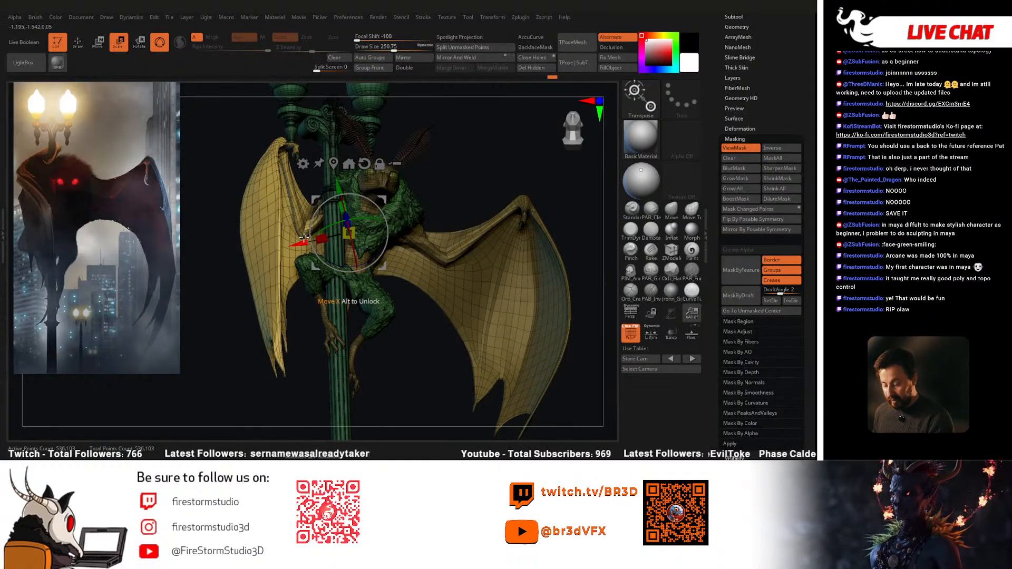
pyautogui.moveTo(309, 245); pyautogui.dragTo(331, 256, button='right')
pyautogui.keyDown('ctrl'); pyautogui.moveTo(331, 256); pyautogui.dragTo(337, 295, button='right'); pyautogui.keyUp('ctrl')
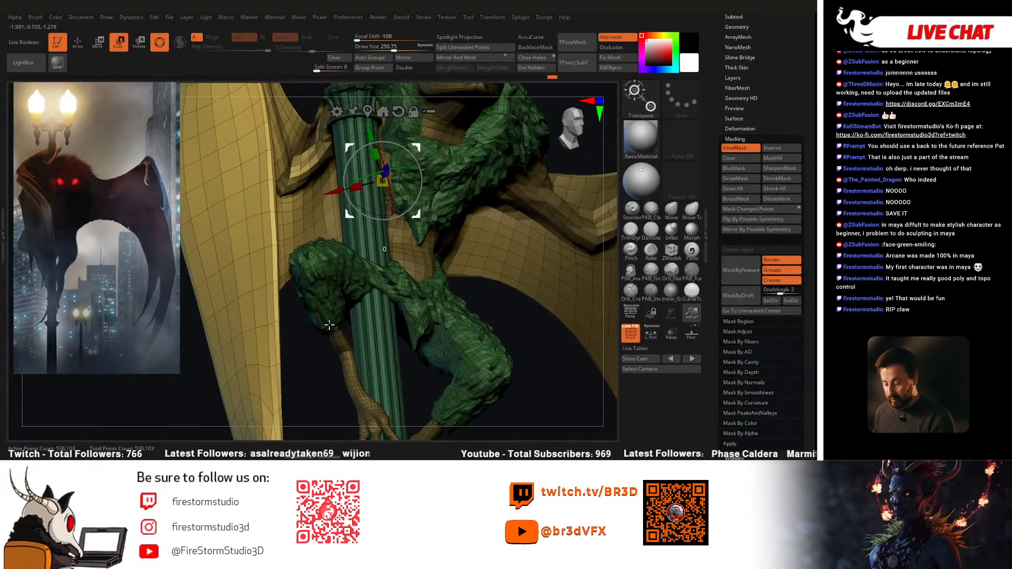
pyautogui.keyDown('alt'); pyautogui.click(280, 197); pyautogui.keyUp('alt')
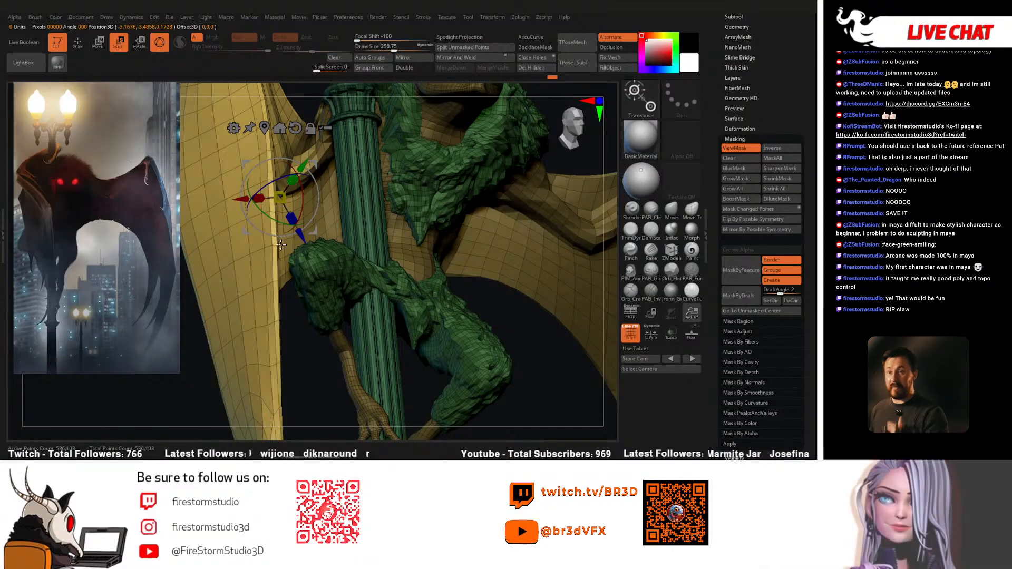
pyautogui.moveTo(342, 226); pyautogui.dragTo(296, 211, button='right')
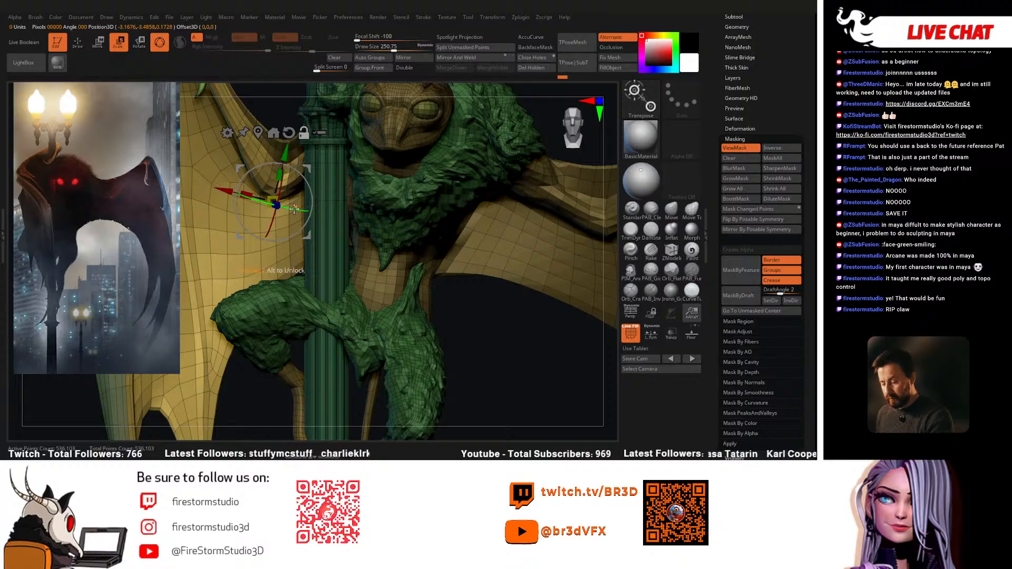
pyautogui.moveTo(304, 175); pyautogui.dragTo(314, 197)
pyautogui.keyDown('ctrl'); pyautogui.moveTo(314, 197); pyautogui.dragTo(362, 241, button='right'); pyautogui.keyUp('ctrl')
pyautogui.moveTo(362, 242); pyautogui.dragTo(361, 199)
pyautogui.moveTo(415, 186); pyautogui.dragTo(477, 176, button='right')
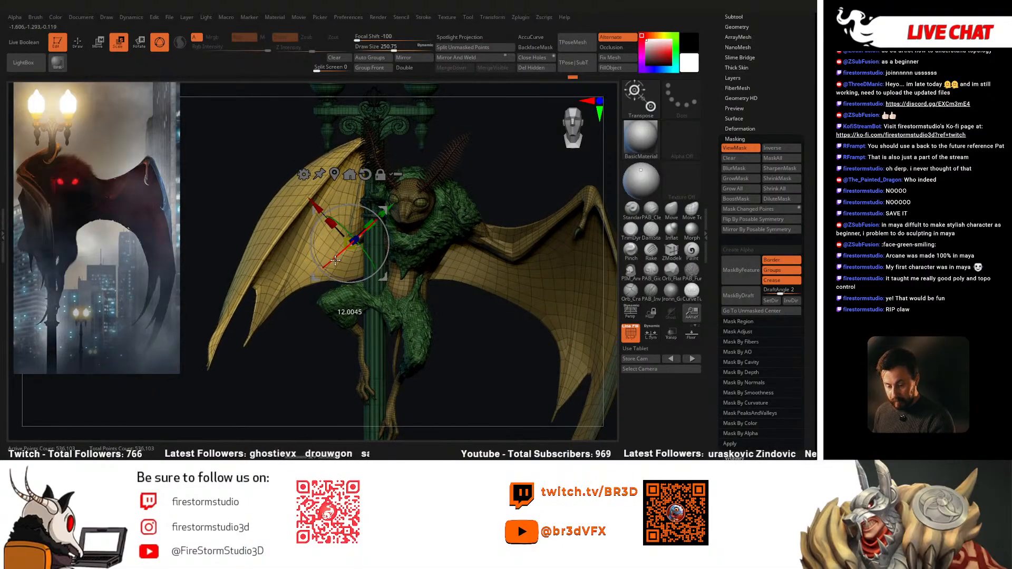
pyautogui.moveTo(490, 171)
pyautogui.mouseDown()
pyautogui.moveTo(412, 162)
pyautogui.moveTo(448, 165)
pyautogui.moveTo(448, 205)
pyautogui.moveTo(417, 221)
pyautogui.mouseUp()
# Step: Isolate the lamppost by hiding the mothman and all its other parts
pyautogui.moveTo(417, 222); pyautogui.dragTo(360, 222, button='right')
pyautogui.moveTo(353, 266); pyautogui.dragTo(333, 337, button='right')
pyautogui.keyDown('ctrl'); pyautogui.keyDown('shift'); pyautogui.click(353, 351); pyautogui.keyUp('shift'); pyautogui.keyUp('ctrl')
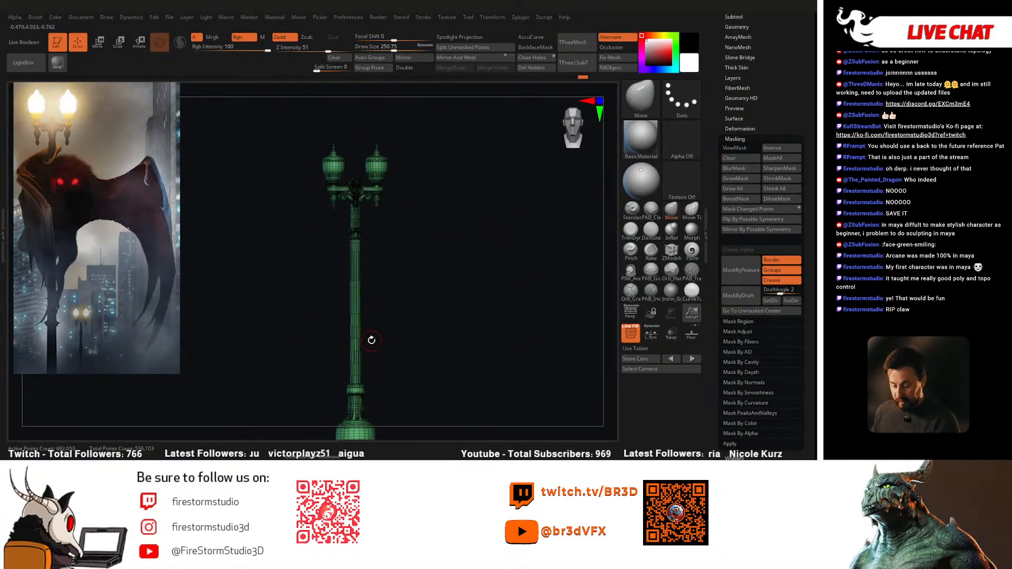
# Step: Mask everything except the lamp post and bring up the Move gizmo on it
pyautogui.keyDown('alt'); pyautogui.moveTo(404, 215); pyautogui.dragTo(398, 196, button='right'); pyautogui.keyUp('alt')
pyautogui.keyDown('ctrl'); pyautogui.moveTo(319, 190); pyautogui.dragTo(380, 171); pyautogui.keyUp('ctrl')
pyautogui.keyDown('ctrl'); pyautogui.keyDown('shift'); pyautogui.click(447, 178); pyautogui.keyUp('shift'); pyautogui.keyUp('ctrl')
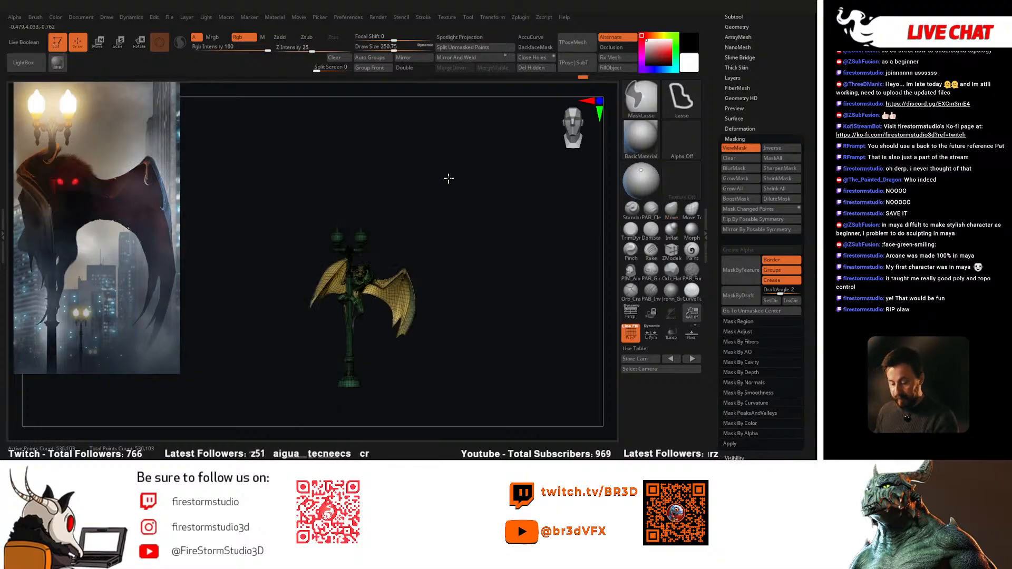
pyautogui.keyDown('ctrl'); pyautogui.click(447, 179); pyautogui.keyUp('ctrl')
pyautogui.press('w')
pyautogui.keyDown('ctrl'); pyautogui.moveTo(419, 238); pyautogui.dragTo(444, 289, button='right'); pyautogui.keyUp('ctrl')
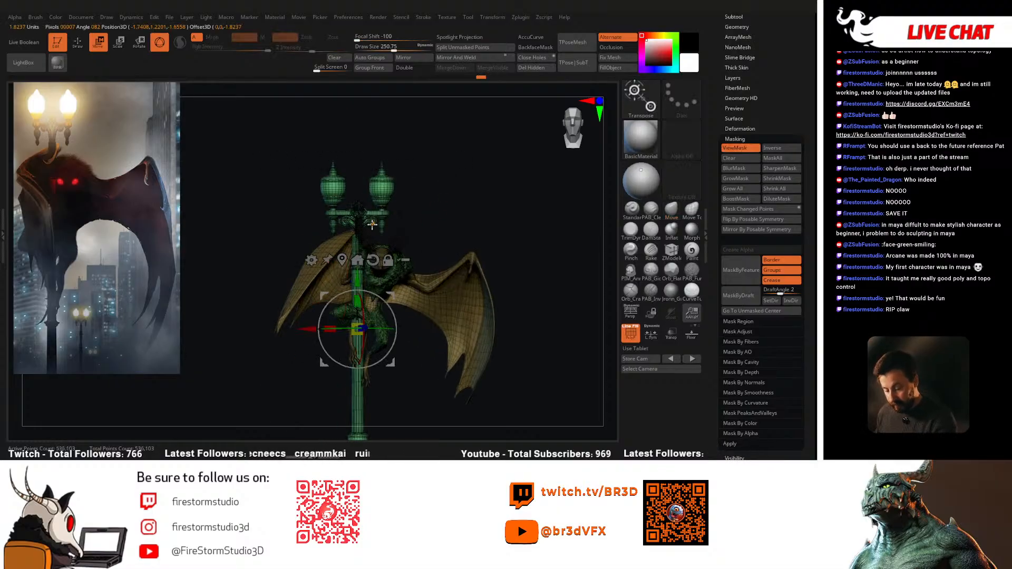
pyautogui.press('q')
pyautogui.moveTo(413, 255)
pyautogui.mouseDown()
pyautogui.moveTo(421, 232)
pyautogui.moveTo(407, 240)
pyautogui.moveTo(472, 221)
pyautogui.moveTo(461, 223)
pyautogui.mouseUp()
pyautogui.keyDown('ctrl'); pyautogui.moveTo(460, 224); pyautogui.dragTo(473, 253, button='right'); pyautogui.keyUp('ctrl')
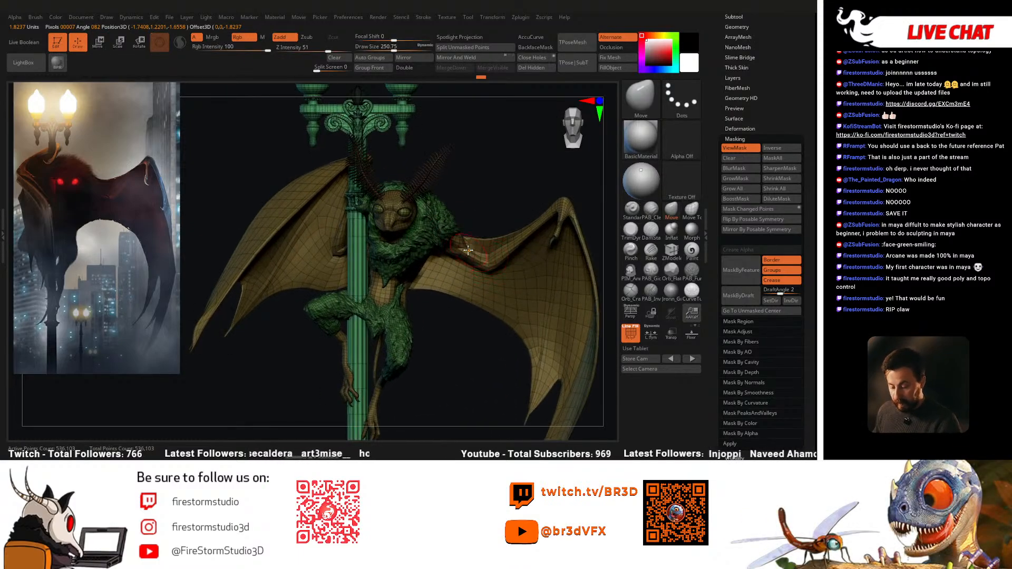
# Step: Hide the antennae and the lamp post to view the furred creature on its own
pyautogui.keyDown('ctrl'); pyautogui.keyDown('shift'); pyautogui.click(368, 179); pyautogui.keyUp('shift'); pyautogui.keyUp('ctrl')
pyautogui.keyDown('ctrl'); pyautogui.keyDown('shift'); pyautogui.click(369, 176); pyautogui.keyUp('shift'); pyautogui.keyUp('ctrl')
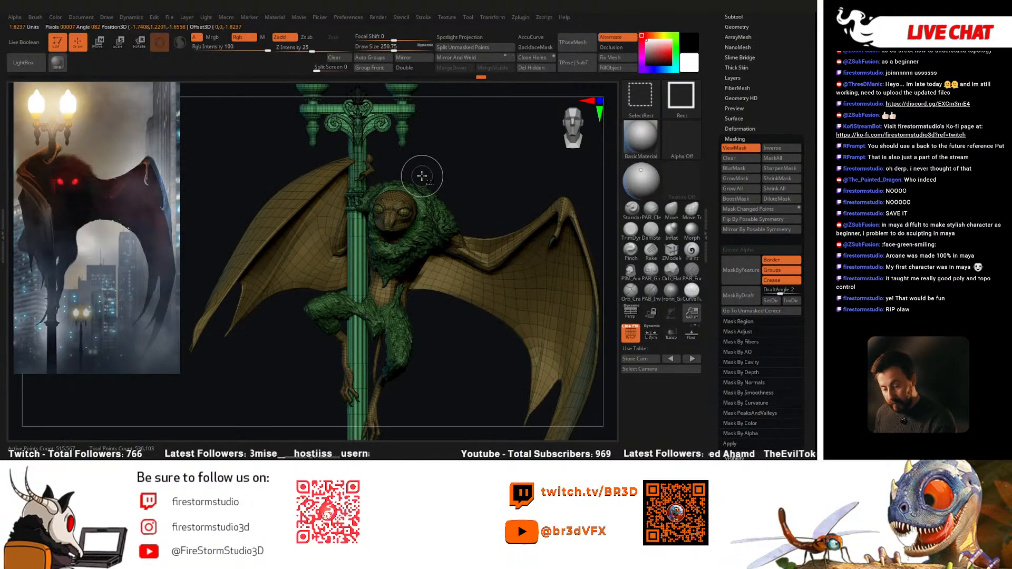
pyautogui.moveTo(476, 181); pyautogui.dragTo(456, 185)
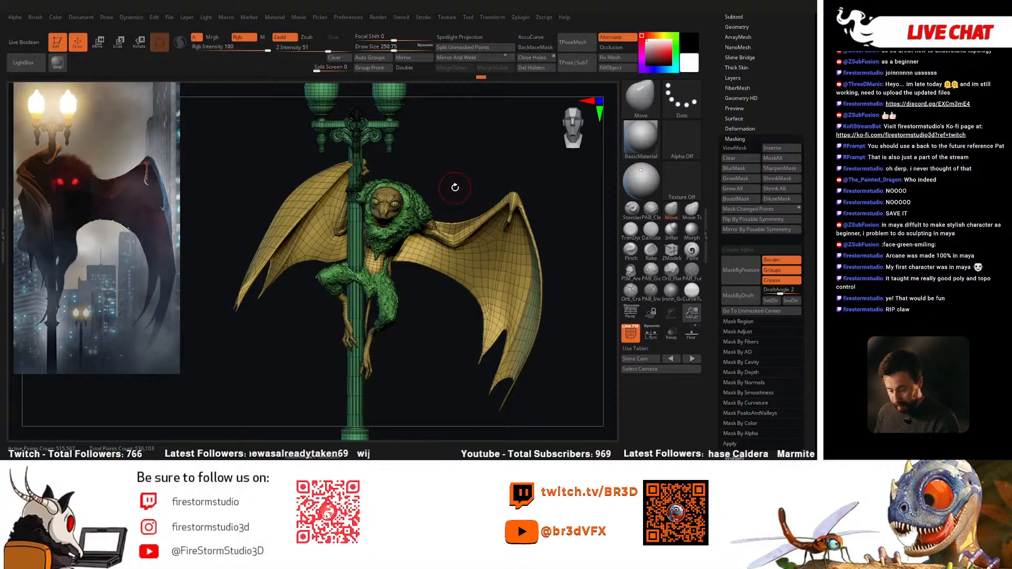
pyautogui.moveTo(428, 276)
pyautogui.mouseDown()
pyautogui.moveTo(416, 319)
pyautogui.moveTo(397, 312)
pyautogui.mouseUp()
pyautogui.keyDown('ctrl'); pyautogui.keyDown('shift'); pyautogui.click(355, 321); pyautogui.keyUp('shift'); pyautogui.keyUp('ctrl')
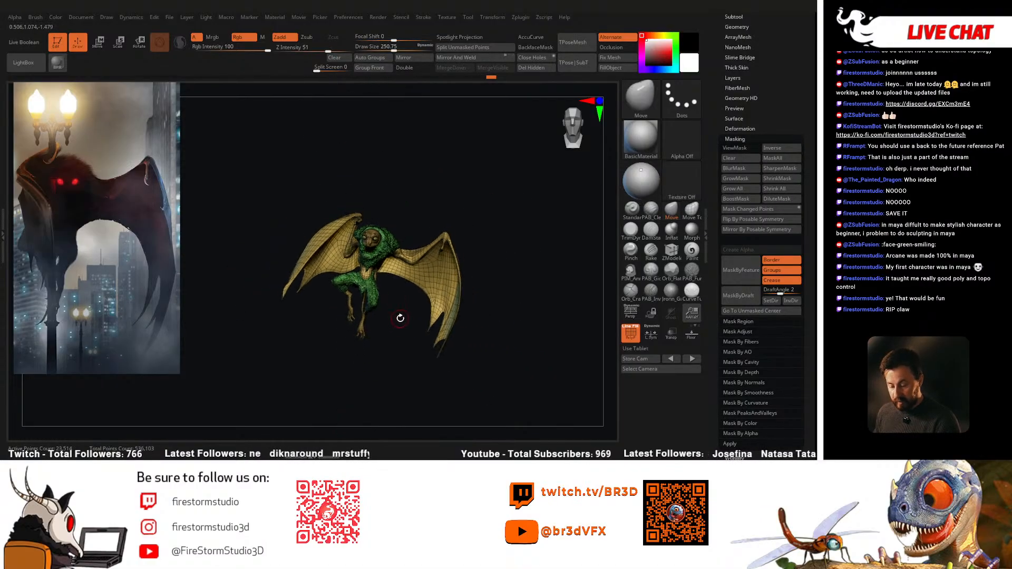
pyautogui.keyDown('ctrl'); pyautogui.keyDown('shift'); pyautogui.click(396, 339); pyautogui.keyUp('shift'); pyautogui.keyUp('ctrl')
# Step: Mask the lamp post while it is isolated and unhide the rest of the model
pyautogui.keyDown('ctrl'); pyautogui.keyDown('shift'); pyautogui.click(355, 366); pyautogui.keyUp('shift'); pyautogui.keyUp('ctrl')
pyautogui.moveTo(384, 352)
pyautogui.keyDown('alt'); pyautogui.mouseDown()
pyautogui.moveTo(393, 258)
pyautogui.moveTo(364, 167)
pyautogui.moveTo(408, 167)
pyautogui.moveTo(447, 228)
pyautogui.moveTo(416, 352)
pyautogui.moveTo(411, 296)
pyautogui.mouseUp(); pyautogui.keyUp('alt')
pyautogui.keyDown('ctrl'); pyautogui.keyDown('shift'); pyautogui.click(438, 176); pyautogui.keyUp('shift'); pyautogui.keyUp('ctrl')
pyautogui.keyDown('ctrl'); pyautogui.click(438, 177); pyautogui.keyUp('ctrl')
pyautogui.hotkey('ctrl', 'h')
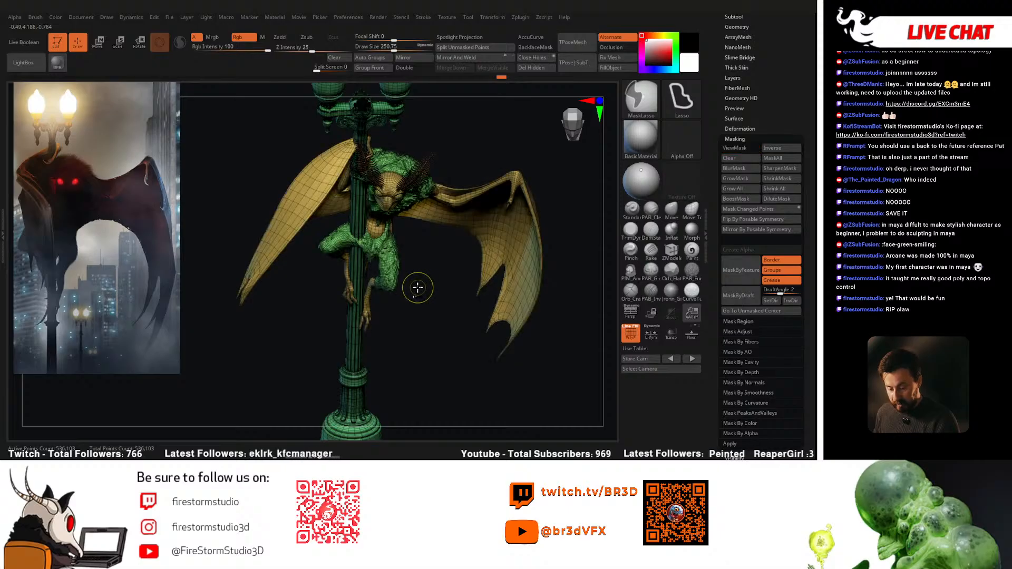
# Step: Hide the fur to view the bare body against the lamp post, then unhide it
pyautogui.keyDown('ctrl'); pyautogui.keyDown('shift'); pyautogui.click(380, 256); pyautogui.keyUp('shift'); pyautogui.keyUp('ctrl')
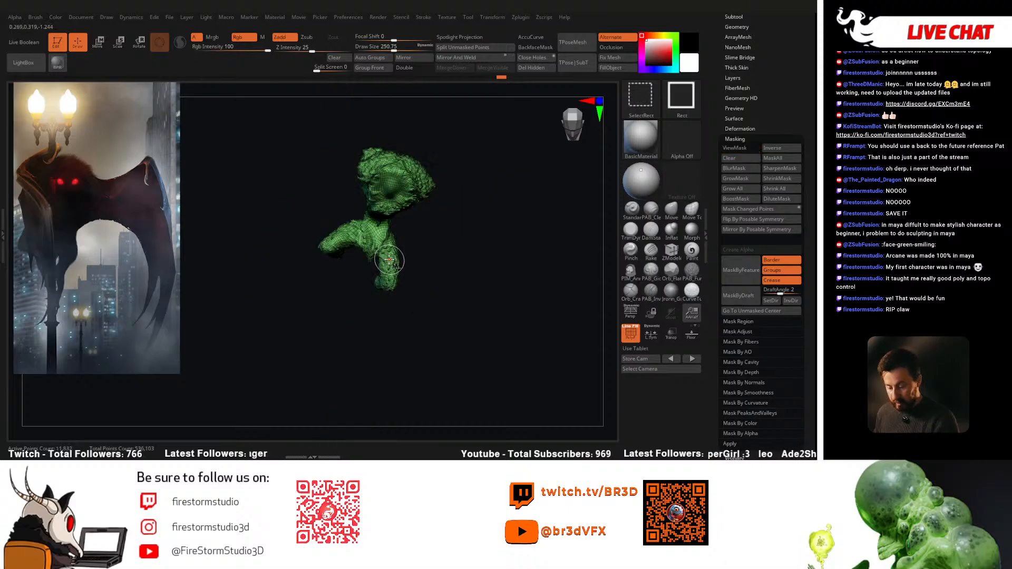
pyautogui.keyDown('ctrl'); pyautogui.keyDown('shift'); pyautogui.click(379, 256); pyautogui.keyUp('shift'); pyautogui.keyUp('ctrl')
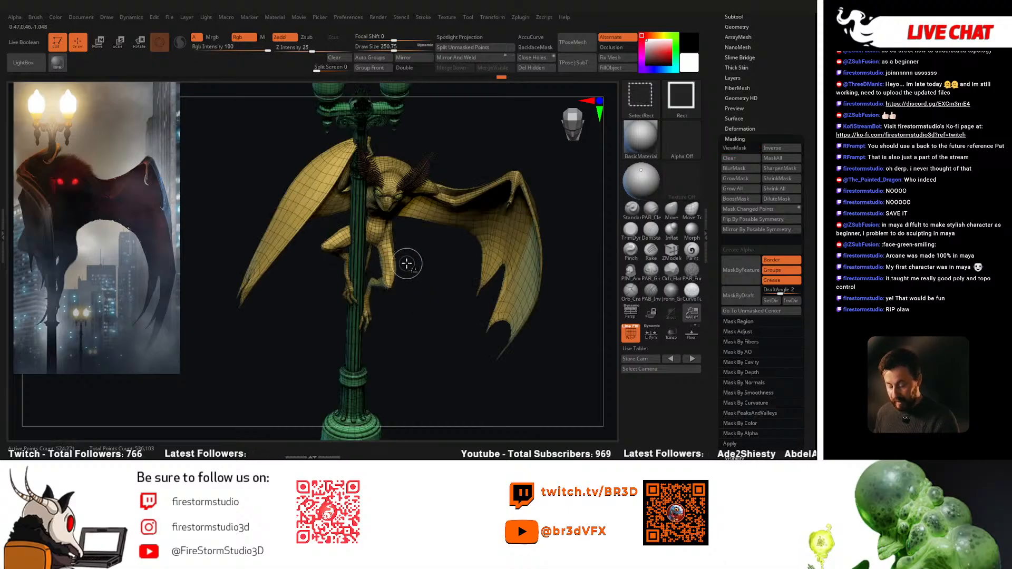
pyautogui.moveTo(415, 269); pyautogui.dragTo(368, 259)
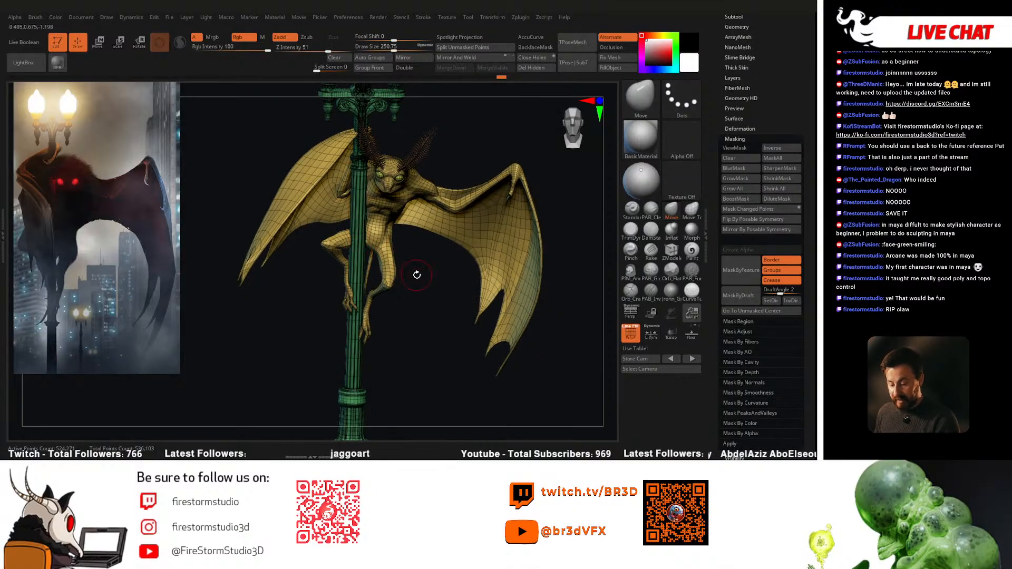
pyautogui.keyDown('ctrl'); pyautogui.keyDown('shift'); pyautogui.click(416, 275); pyautogui.keyUp('shift'); pyautogui.keyUp('ctrl')
# Step: Isolate and mask the fur, then unhide the model and invert the mask so the fur stays editable
pyautogui.keyDown('ctrl'); pyautogui.keyDown('shift'); pyautogui.click(376, 258); pyautogui.keyUp('shift'); pyautogui.keyUp('ctrl')
pyautogui.moveTo(354, 316)
pyautogui.keyDown('ctrl'); pyautogui.mouseDown()
pyautogui.moveTo(382, 137)
pyautogui.moveTo(322, 321)
pyautogui.mouseUp(); pyautogui.keyUp('ctrl')
pyautogui.keyDown('ctrl'); pyautogui.keyDown('shift'); pyautogui.click(407, 282); pyautogui.keyUp('shift'); pyautogui.keyUp('ctrl')
pyautogui.keyDown('ctrl'); pyautogui.click(499, 235); pyautogui.keyUp('ctrl')
# Step: Reshape the fur on the hip and thigh around the lamp post with the Move brush
pyautogui.press('b')
pyautogui.press('i')
pyautogui.press('n')
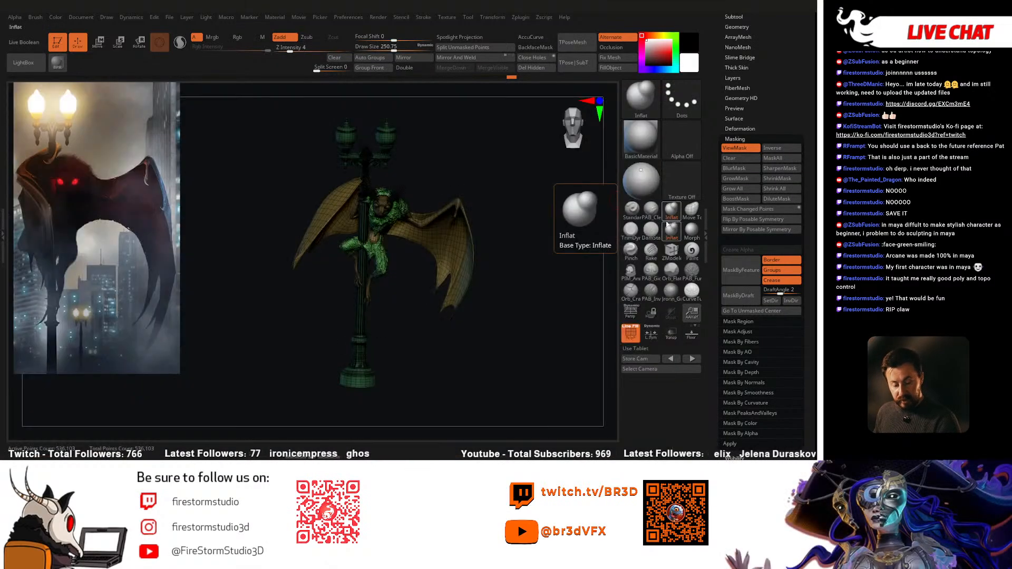
pyautogui.press('b')
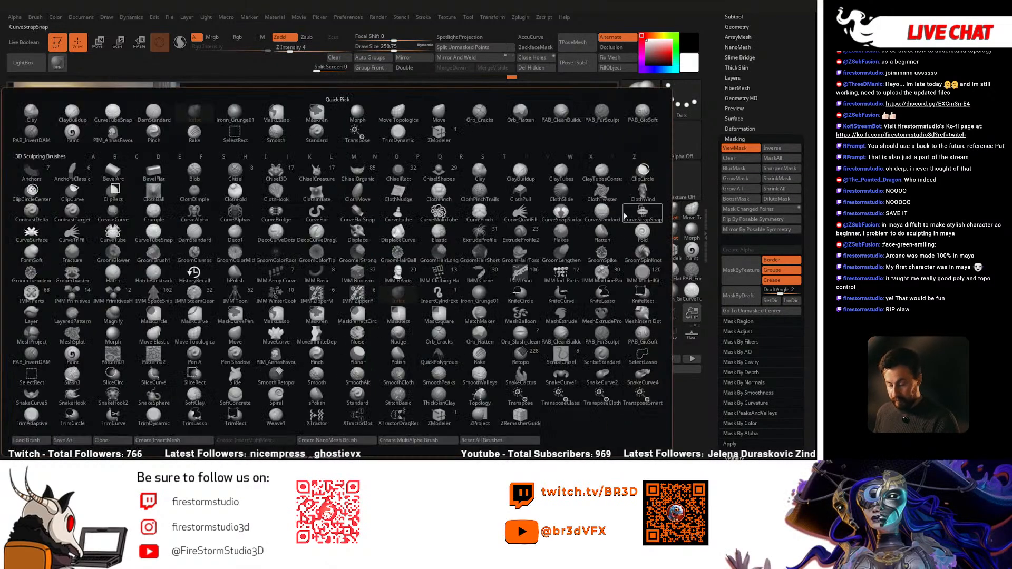
pyautogui.click(439, 111)
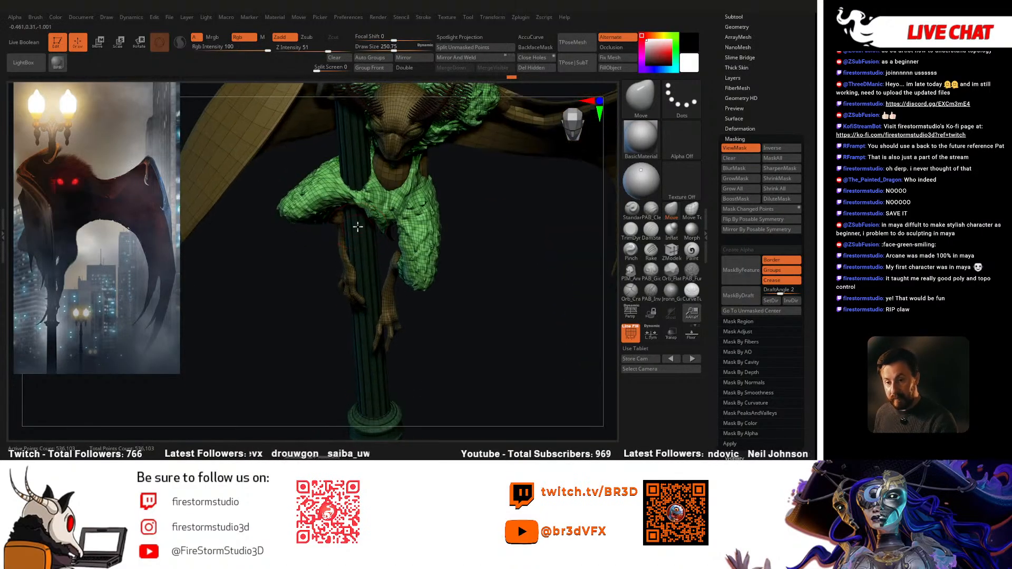
pyautogui.keyDown('ctrl'); pyautogui.moveTo(356, 224); pyautogui.dragTo(362, 228, button='right'); pyautogui.keyUp('ctrl')
pyautogui.moveTo(345, 176); pyautogui.dragTo(336, 158)
pyautogui.moveTo(341, 179)
pyautogui.mouseDown(button='right')
pyautogui.moveTo(362, 150)
pyautogui.moveTo(363, 173)
pyautogui.mouseUp(button='right')
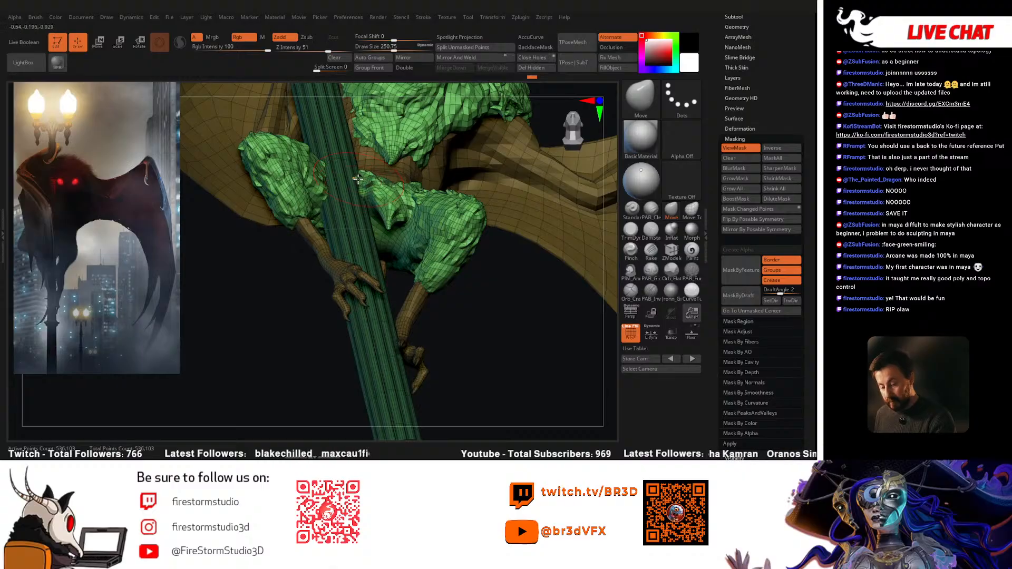
pyautogui.moveTo(361, 194); pyautogui.dragTo(358, 190)
pyautogui.moveTo(358, 192); pyautogui.dragTo(312, 258, button='right')
# Step: Refine the thigh fur beside the lamp post, reducing the Draw Size to about 207 and finally 167
pyautogui.press('space')
pyautogui.moveTo(312, 255); pyautogui.dragTo(307, 255)
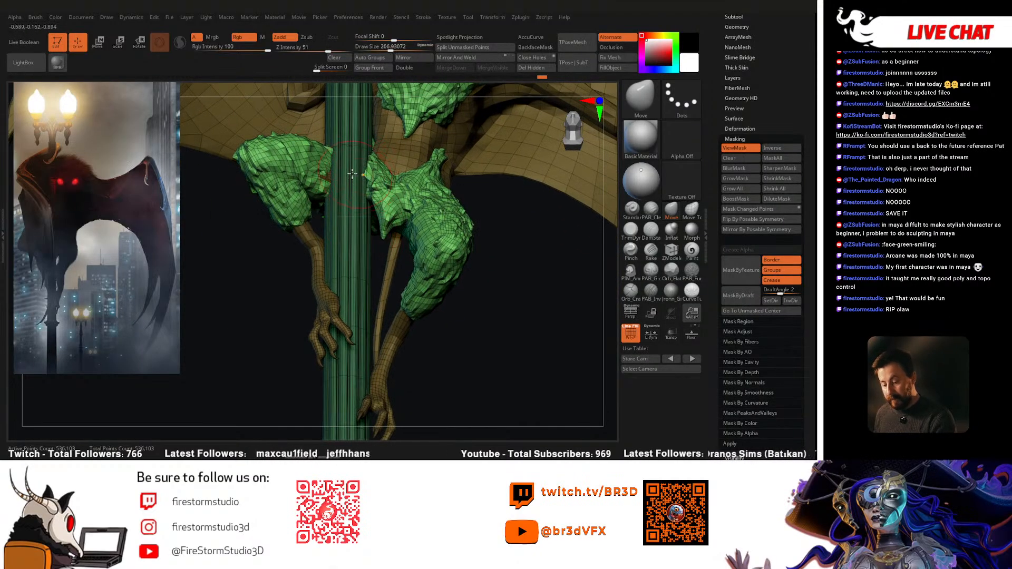
pyautogui.moveTo(326, 178); pyautogui.dragTo(322, 174)
pyautogui.moveTo(322, 176)
pyautogui.mouseDown(button='right')
pyautogui.moveTo(340, 187)
pyautogui.moveTo(329, 185)
pyautogui.mouseUp(button='right')
pyautogui.press('space')
pyautogui.moveTo(328, 183); pyautogui.dragTo(324, 182)
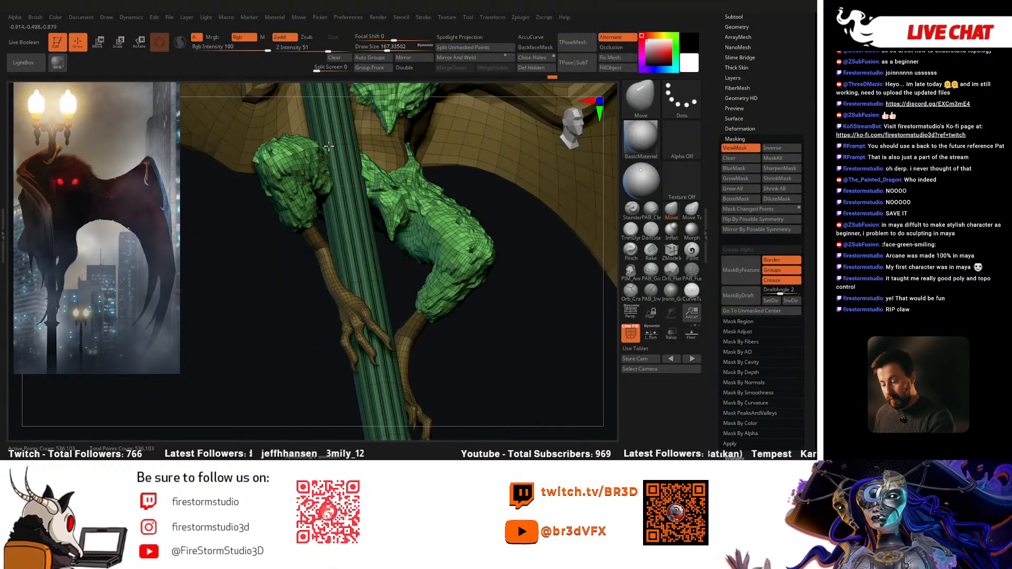
# Step: Examine the creature's fur, legs and wings from several angles and undo the last sculpting change
pyautogui.moveTo(338, 177); pyautogui.dragTo(411, 269, button='right')
pyautogui.moveTo(363, 305)
pyautogui.mouseDown(button='right')
pyautogui.moveTo(393, 223)
pyautogui.moveTo(390, 287)
pyautogui.moveTo(456, 246)
pyautogui.moveTo(453, 262)
pyautogui.moveTo(482, 277)
pyautogui.mouseUp(button='right')
pyautogui.keyDown('alt'); pyautogui.moveTo(416, 274); pyautogui.dragTo(520, 268, button='right'); pyautogui.keyUp('alt')
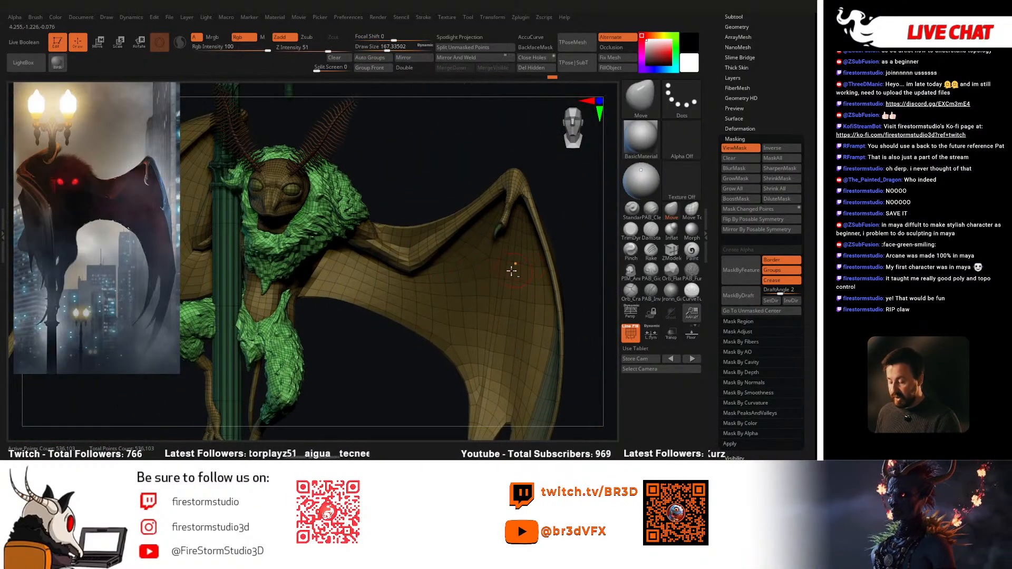
pyautogui.moveTo(289, 332)
pyautogui.mouseDown(button='right')
pyautogui.moveTo(413, 291)
pyautogui.moveTo(317, 271)
pyautogui.moveTo(339, 332)
pyautogui.moveTo(322, 298)
pyautogui.moveTo(331, 343)
pyautogui.moveTo(324, 303)
pyautogui.moveTo(335, 273)
pyautogui.mouseUp(button='right')
pyautogui.hotkey('ctrl', 'z')
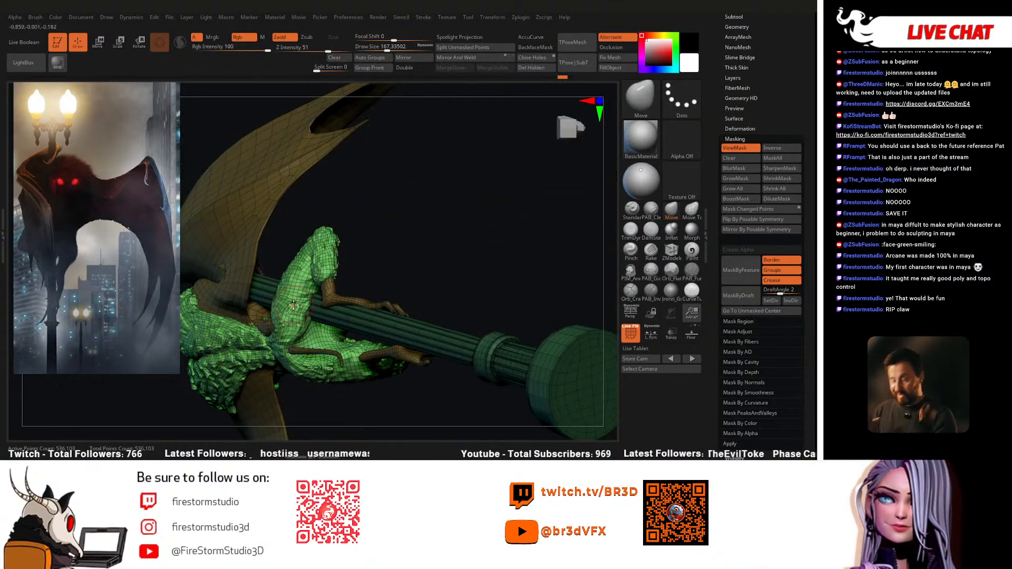
pyautogui.moveTo(430, 228); pyautogui.dragTo(409, 323, button='right')
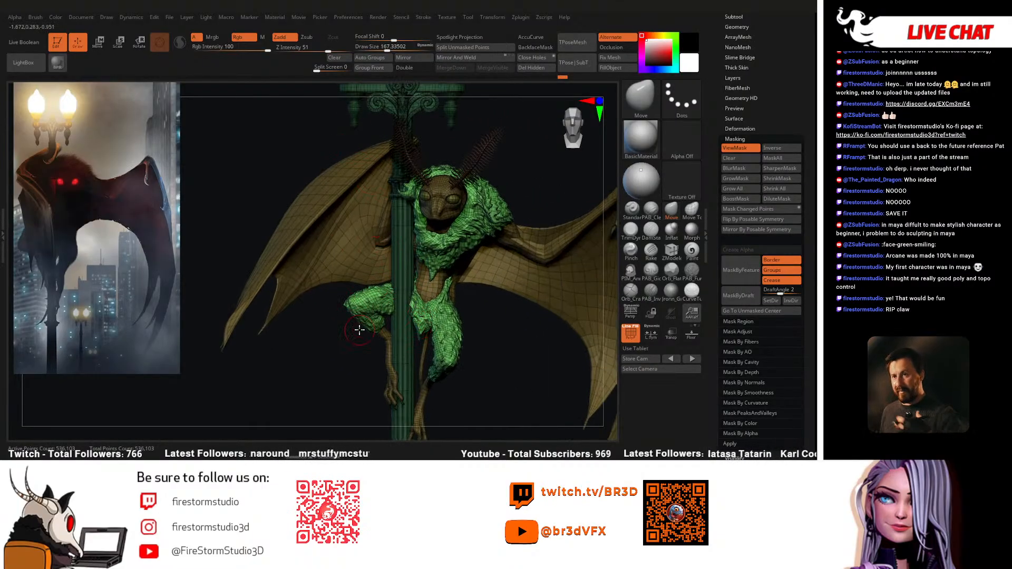
pyautogui.moveTo(452, 285); pyautogui.dragTo(453, 340, button='right')
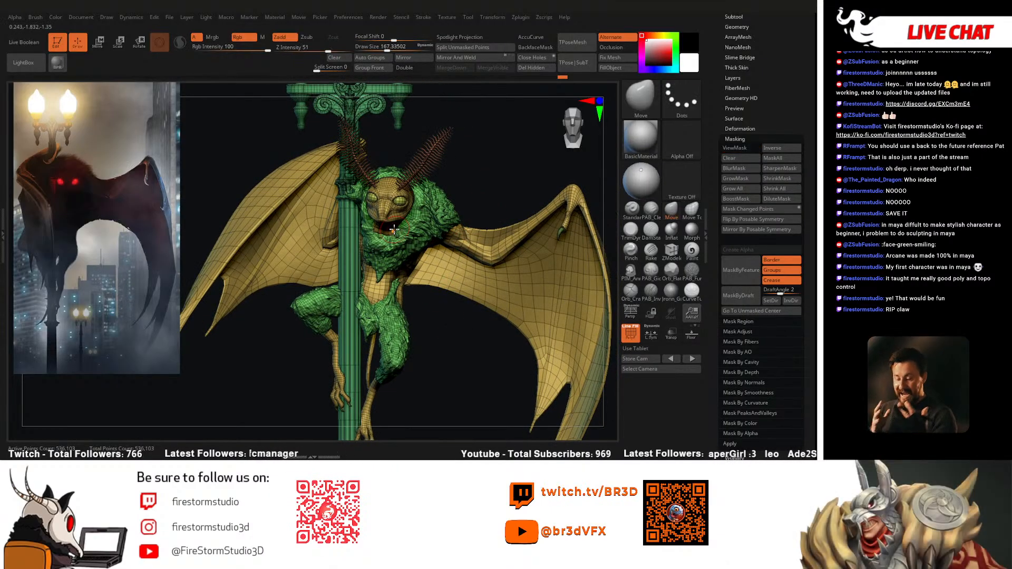
pyautogui.moveTo(459, 202); pyautogui.dragTo(467, 194, button='right')
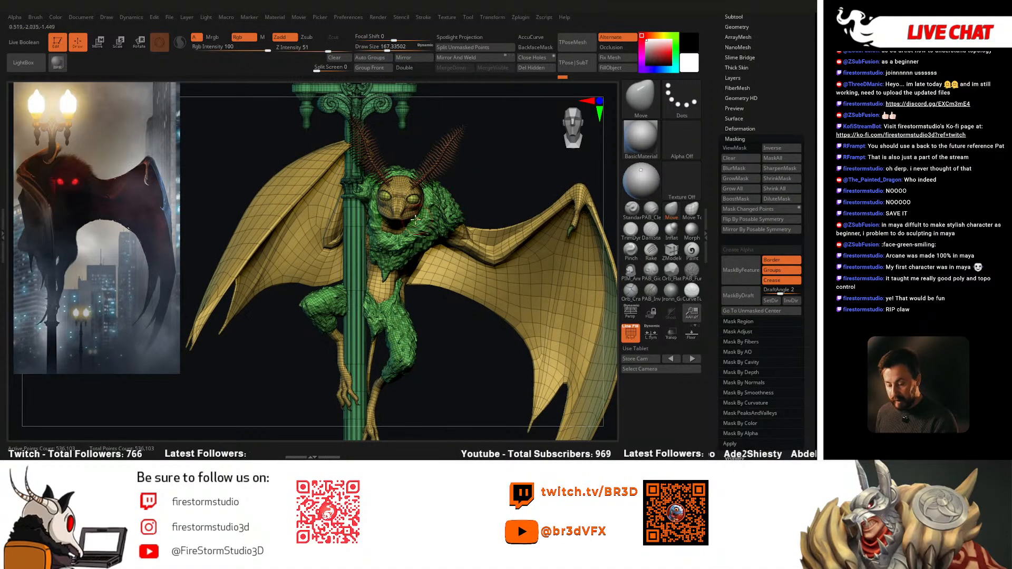
# Step: Hide the fur and lamp post so only the creature's body and antennae are shown
pyautogui.keyDown('ctrl'); pyautogui.keyDown('shift'); pyautogui.click(403, 212); pyautogui.keyUp('shift'); pyautogui.keyUp('ctrl')
pyautogui.keyDown('ctrl'); pyautogui.keyDown('shift'); pyautogui.click(402, 213); pyautogui.keyUp('shift'); pyautogui.keyUp('ctrl')
pyautogui.hotkey('ctrl', 'z')
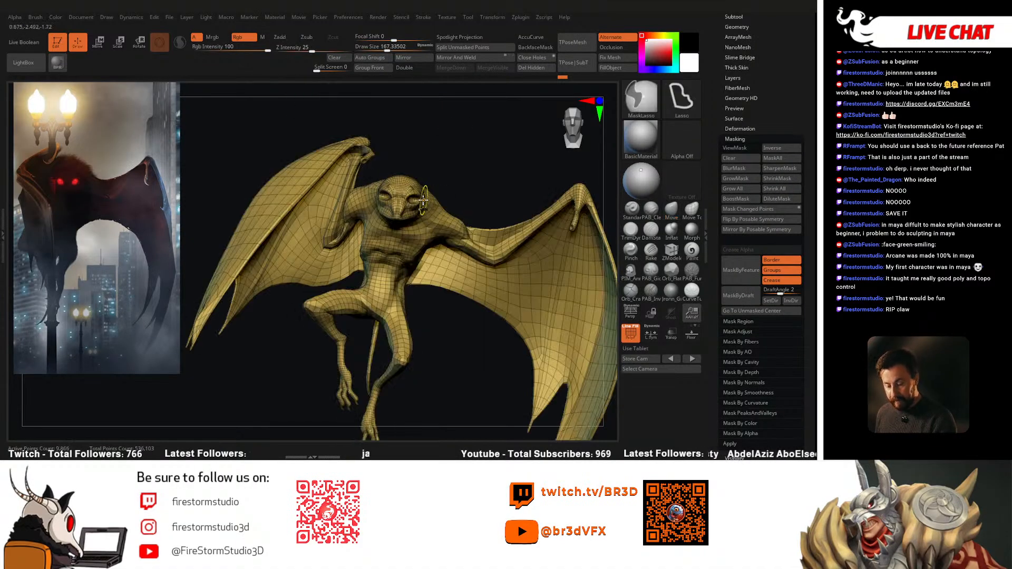
pyautogui.keyDown('ctrl'); pyautogui.keyDown('shift'); pyautogui.click(402, 210); pyautogui.keyUp('shift'); pyautogui.keyUp('ctrl')
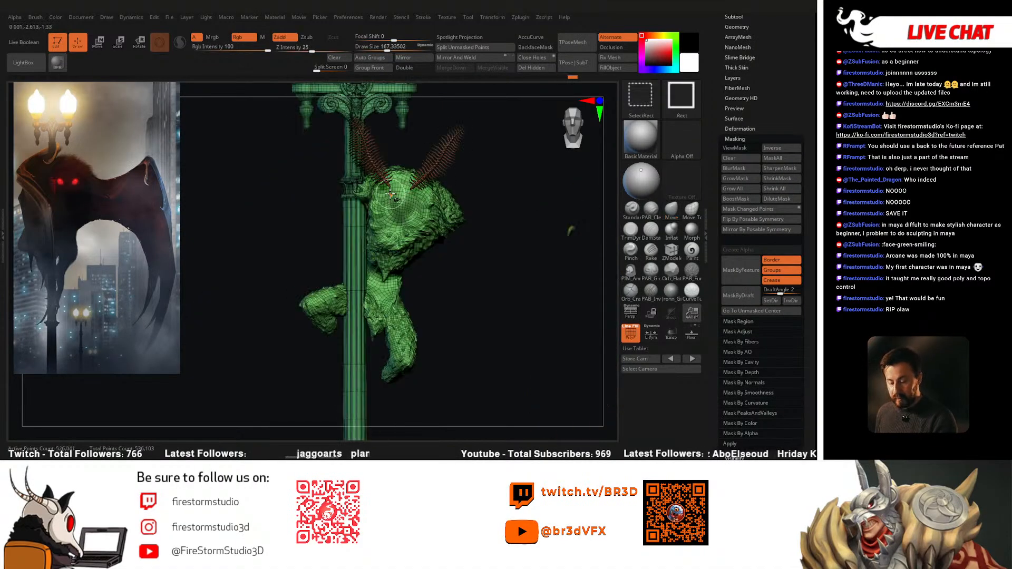
pyautogui.hotkey('ctrl', 'z')
# Step: Lasso-mask the head and antennae and invert the mask so only they remain editable
pyautogui.moveTo(478, 179)
pyautogui.mouseDown()
pyautogui.moveTo(468, 156)
pyautogui.moveTo(465, 183)
pyautogui.moveTo(406, 120)
pyautogui.moveTo(358, 122)
pyautogui.mouseUp()
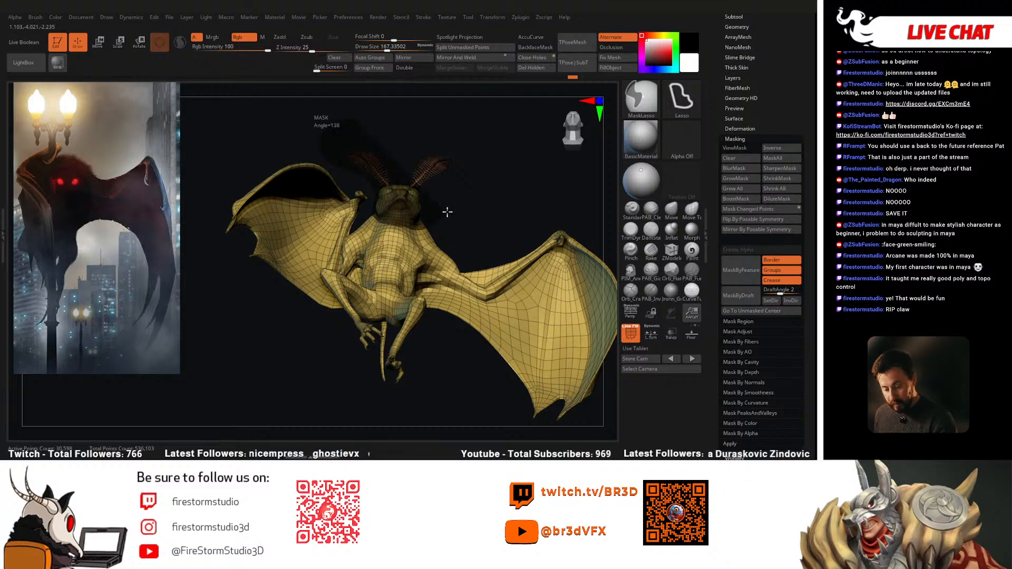
pyautogui.hotkey('ctrl', 'h')
pyautogui.moveTo(444, 220)
pyautogui.keyDown('ctrl'); pyautogui.mouseDown()
pyautogui.moveTo(398, 272)
pyautogui.moveTo(416, 274)
pyautogui.mouseUp(); pyautogui.keyUp('ctrl')
pyautogui.moveTo(463, 211)
pyautogui.mouseDown()
pyautogui.moveTo(453, 253)
pyautogui.moveTo(418, 259)
pyautogui.mouseUp()
pyautogui.keyDown('ctrl'); pyautogui.click(468, 195); pyautogui.keyUp('ctrl')
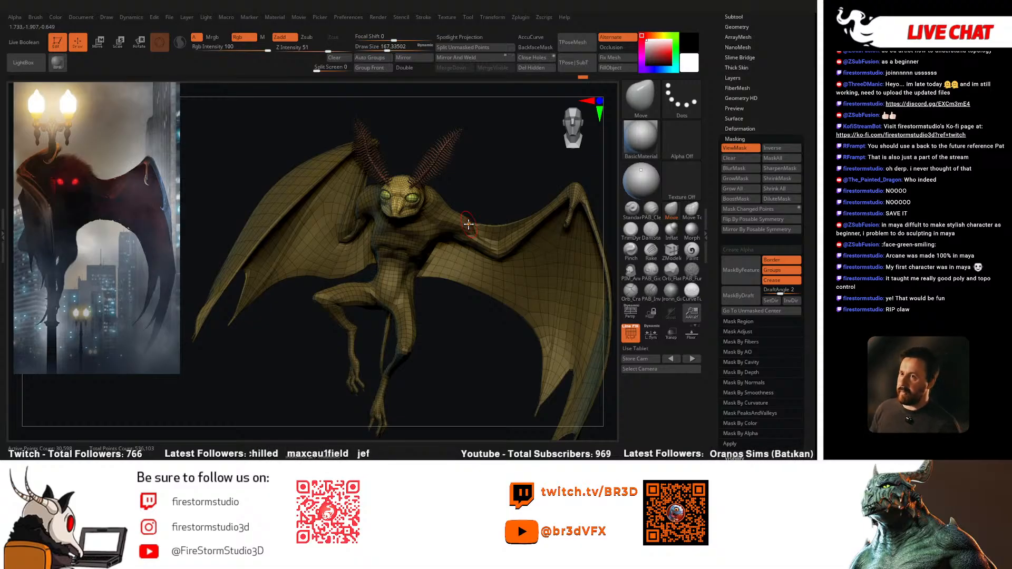
# Step: Unhide the full model and add the fur to the masked area
pyautogui.keyDown('ctrl'); pyautogui.keyDown('shift'); pyautogui.click(485, 186); pyautogui.keyUp('shift'); pyautogui.keyUp('ctrl')
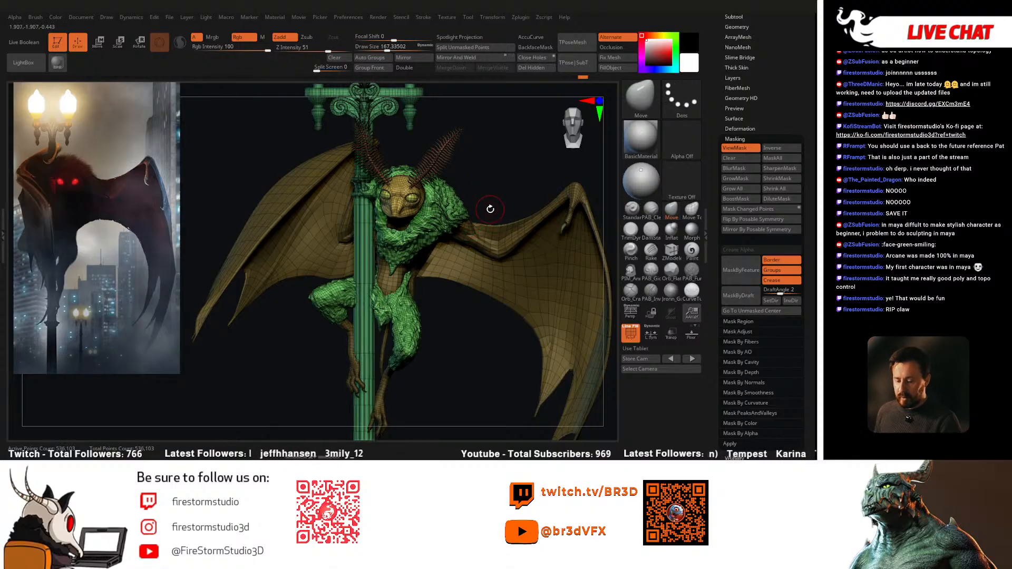
pyautogui.keyDown('ctrl'); pyautogui.keyDown('shift'); pyautogui.click(457, 220); pyautogui.keyUp('shift'); pyautogui.keyUp('ctrl')
pyautogui.keyDown('alt'); pyautogui.moveTo(488, 199); pyautogui.dragTo(481, 161); pyautogui.keyUp('alt')
pyautogui.moveTo(501, 149)
pyautogui.keyDown('ctrl'); pyautogui.mouseDown()
pyautogui.moveTo(503, 205)
pyautogui.moveTo(429, 122)
pyautogui.moveTo(464, 126)
pyautogui.mouseUp(); pyautogui.keyUp('ctrl')
pyautogui.keyDown('ctrl'); pyautogui.keyDown('shift'); pyautogui.click(530, 157); pyautogui.keyUp('shift'); pyautogui.keyUp('ctrl')
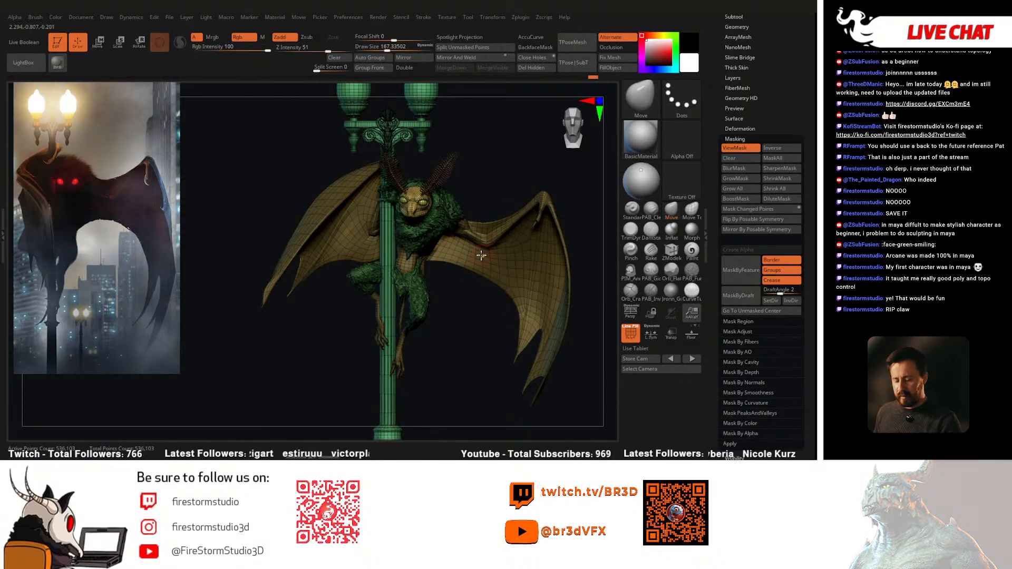
# Step: Isolate the lamp post, mask it and restore the whole model's visibility
pyautogui.press('r')
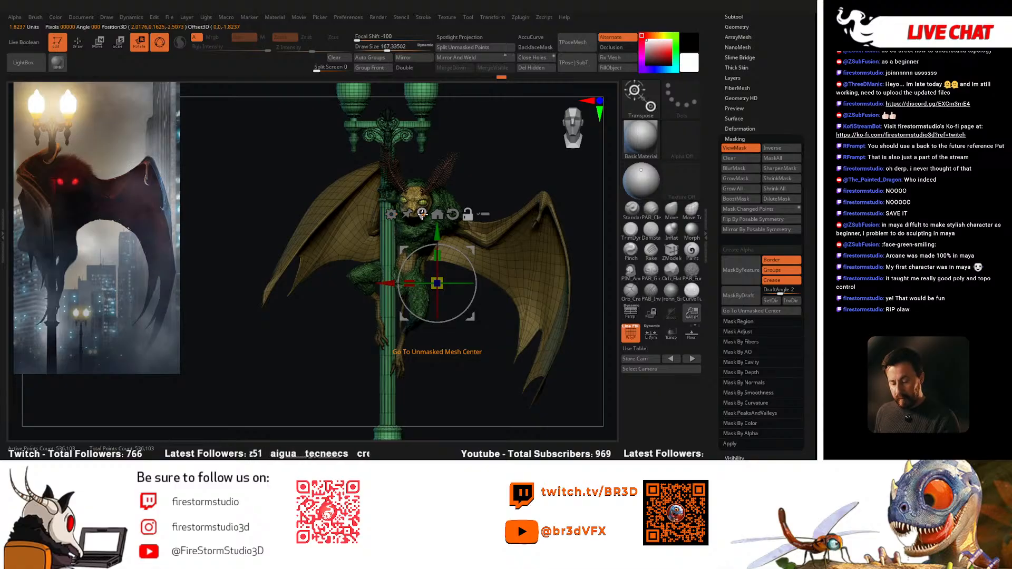
pyautogui.press('q')
pyautogui.keyDown('ctrl'); pyautogui.keyDown('shift'); pyautogui.click(389, 380); pyautogui.keyUp('shift'); pyautogui.keyUp('ctrl')
pyautogui.keyDown('alt'); pyautogui.moveTo(428, 387); pyautogui.dragTo(425, 252); pyautogui.keyUp('alt')
pyautogui.moveTo(319, 157)
pyautogui.keyDown('ctrl'); pyautogui.mouseDown()
pyautogui.moveTo(340, 88)
pyautogui.moveTo(254, 372)
pyautogui.moveTo(252, 359)
pyautogui.mouseUp(); pyautogui.keyUp('ctrl')
pyautogui.keyDown('ctrl'); pyautogui.keyDown('shift'); pyautogui.click(482, 195); pyautogui.keyUp('shift'); pyautogui.keyUp('ctrl')
# Step: Center the Move gizmo on the unmasked mesh, undo a trial move, and reposition the gizmo over the head
pyautogui.keyDown('alt'); pyautogui.moveTo(510, 243); pyautogui.dragTo(451, 372); pyautogui.keyUp('alt')
pyautogui.press('w')
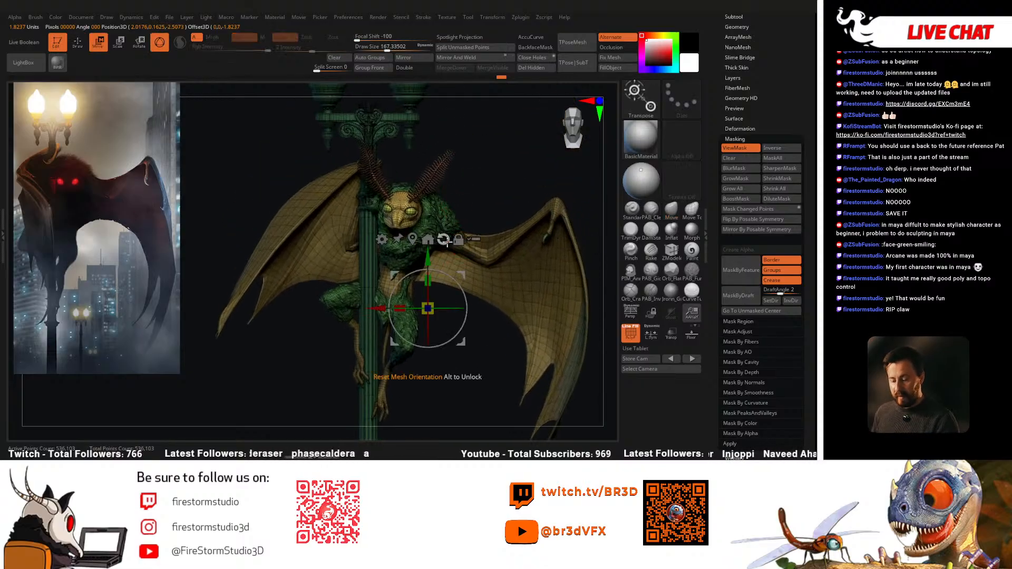
pyautogui.click(414, 239)
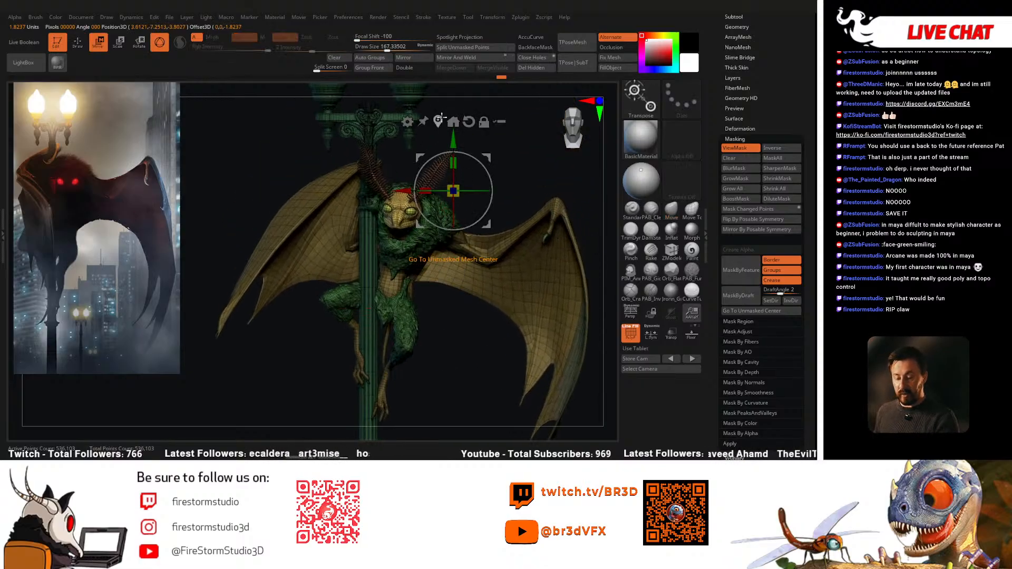
pyautogui.keyDown('alt'); pyautogui.moveTo(506, 171); pyautogui.dragTo(508, 179); pyautogui.keyUp('alt')
pyautogui.moveTo(404, 198); pyautogui.dragTo(408, 198)
pyautogui.hotkey('ctrl', 'z')
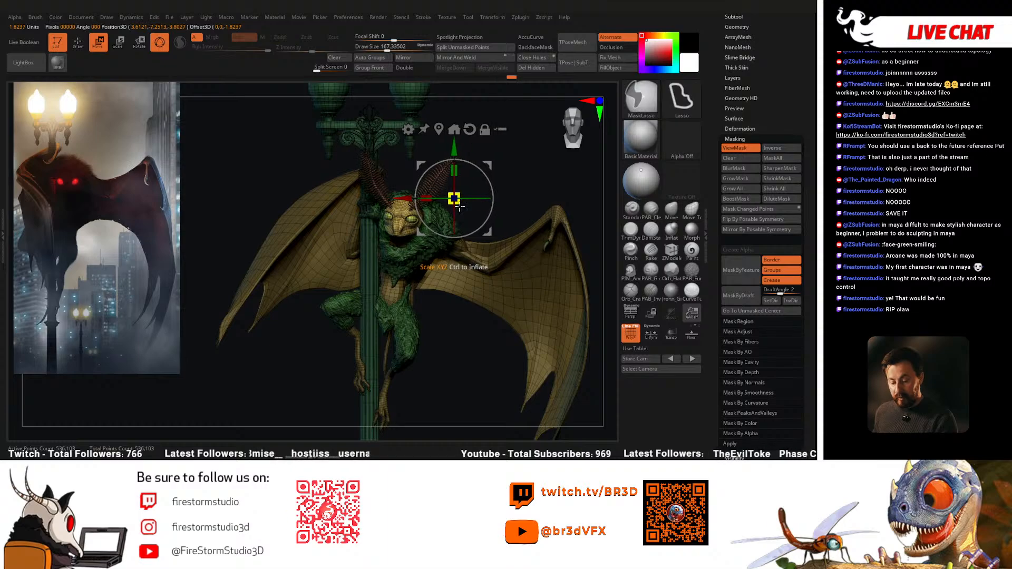
pyautogui.click(440, 131)
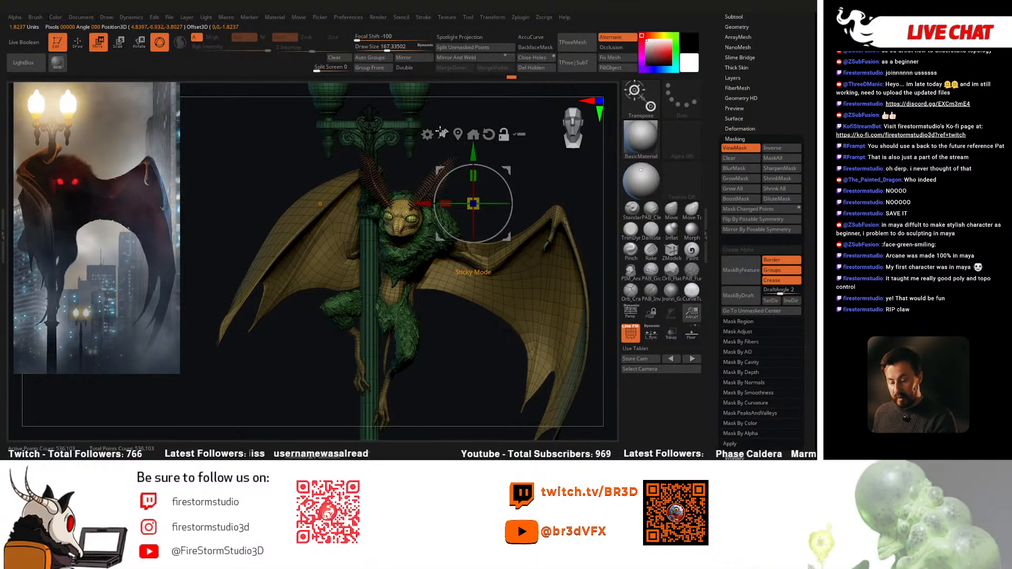
pyautogui.keyDown('alt'); pyautogui.moveTo(428, 206); pyautogui.dragTo(372, 213); pyautogui.keyUp('alt')
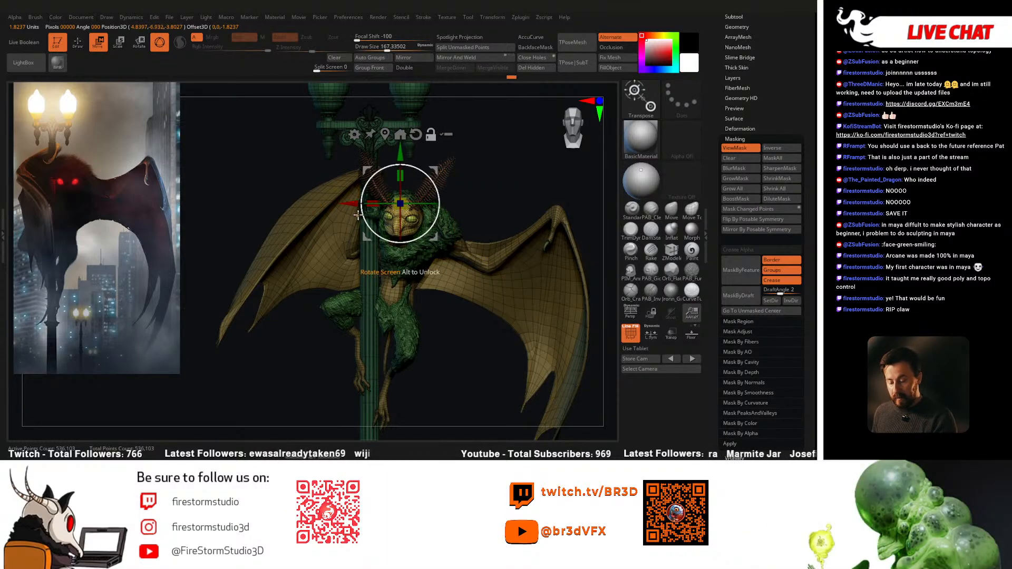
# Step: Rotate the unmasked head and antennae in screen space with the gizmo and return to Draw mode
pyautogui.moveTo(434, 208)
pyautogui.mouseDown()
pyautogui.moveTo(460, 203)
pyautogui.moveTo(424, 215)
pyautogui.mouseUp()
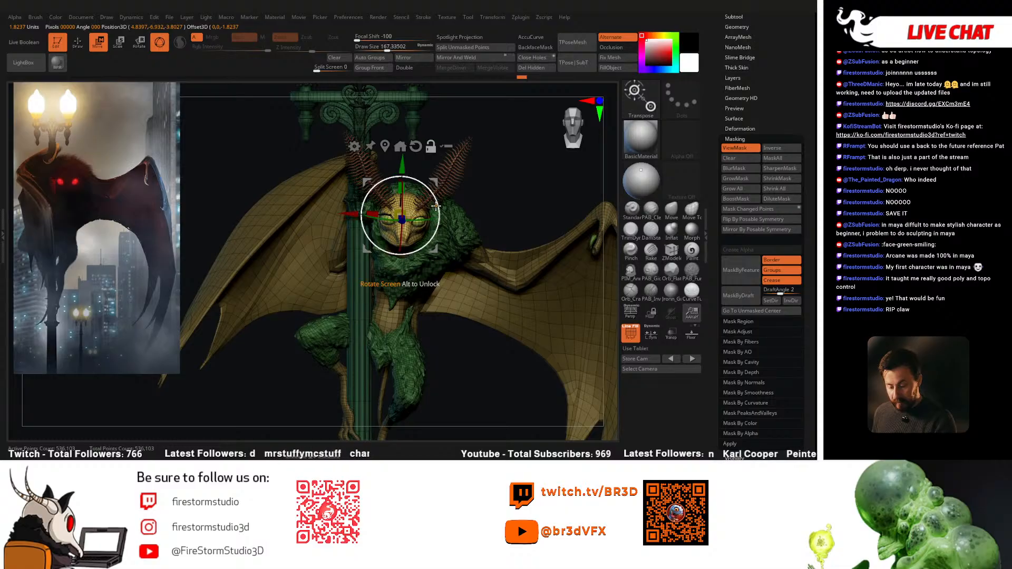
pyautogui.moveTo(436, 213)
pyautogui.mouseDown()
pyautogui.moveTo(450, 211)
pyautogui.moveTo(406, 212)
pyautogui.moveTo(498, 205)
pyautogui.moveTo(474, 211)
pyautogui.moveTo(425, 259)
pyautogui.moveTo(385, 194)
pyautogui.moveTo(402, 255)
pyautogui.moveTo(511, 165)
pyautogui.moveTo(487, 190)
pyautogui.moveTo(524, 210)
pyautogui.moveTo(448, 304)
pyautogui.mouseUp()
pyautogui.press('q')
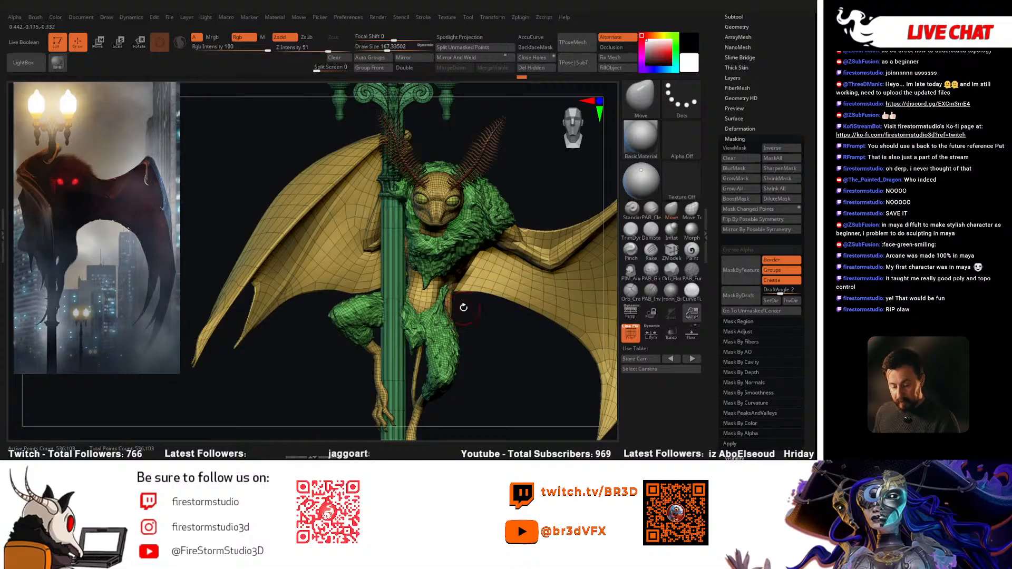
# Step: Mask everything except the outstretched wing and rotate that wing slightly upward from the shoulder using the transpose line
pyautogui.keyDown('alt'); pyautogui.moveTo(473, 343); pyautogui.dragTo(534, 278); pyautogui.keyUp('alt')
pyautogui.press('ctrl')
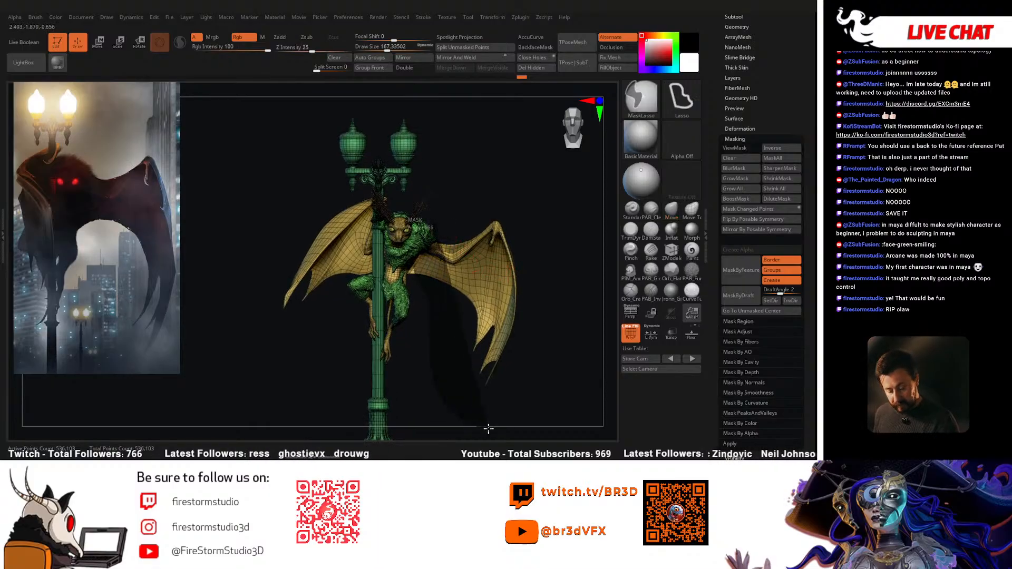
pyautogui.keyDown('ctrl'); pyautogui.moveTo(479, 428); pyautogui.dragTo(480, 426); pyautogui.keyUp('ctrl')
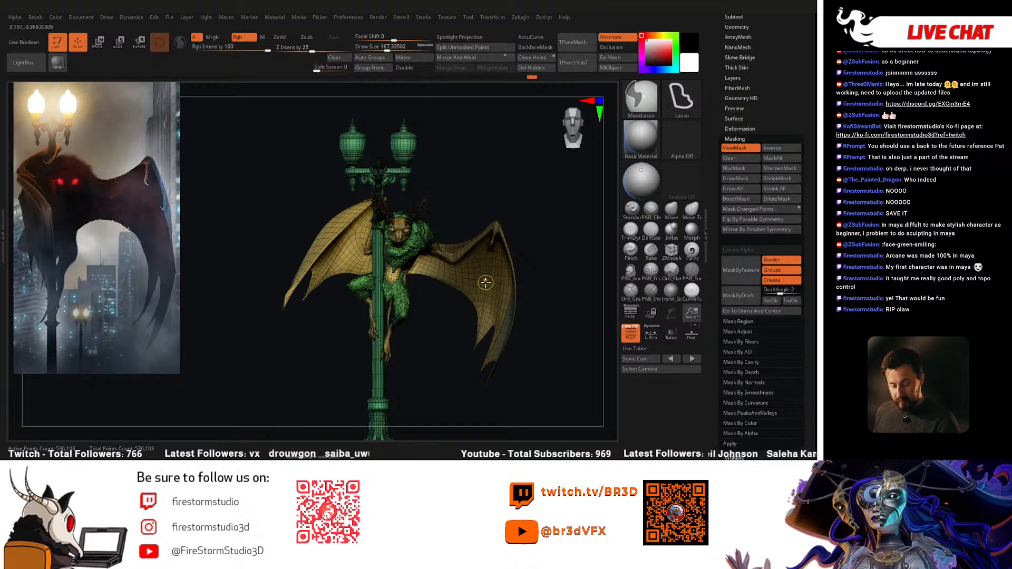
pyautogui.press('r')
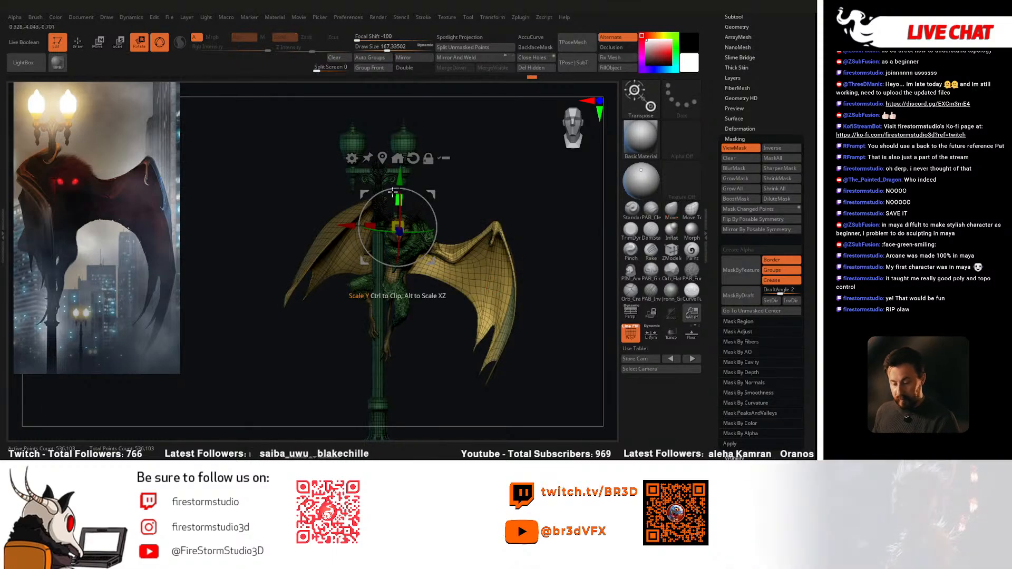
pyautogui.click(160, 43)
pyautogui.moveTo(411, 255); pyautogui.dragTo(427, 259)
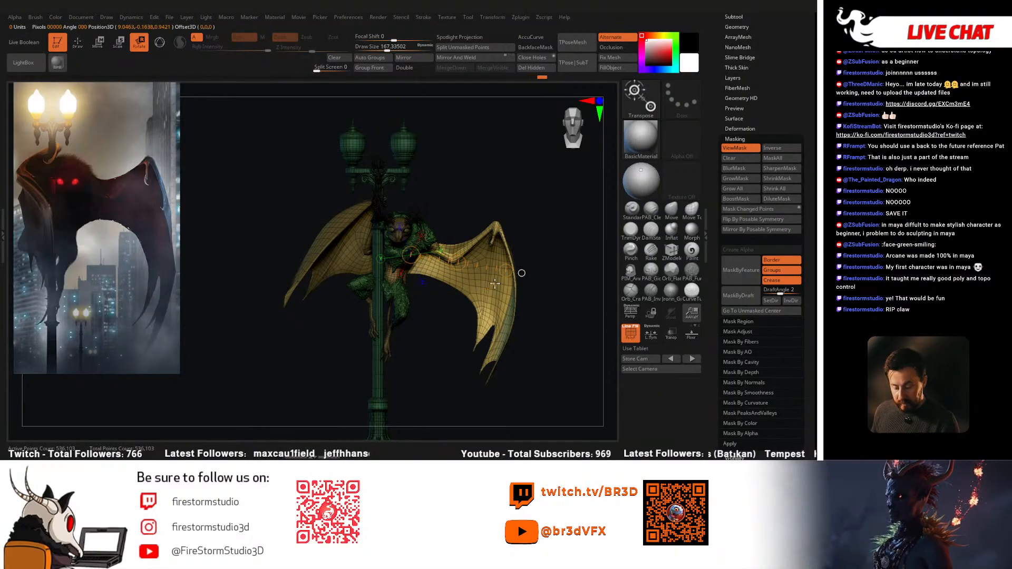
pyautogui.moveTo(505, 270); pyautogui.dragTo(511, 251)
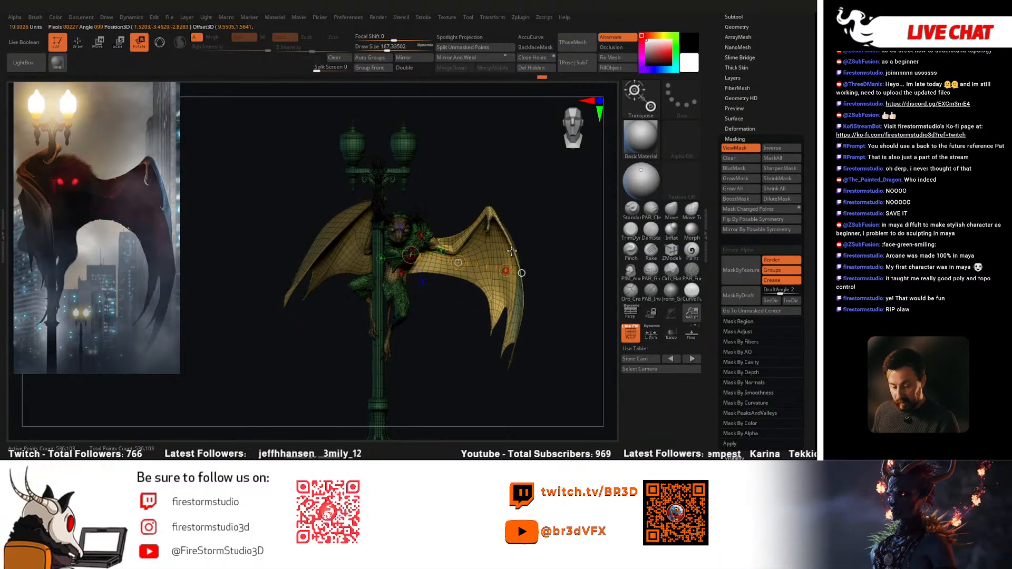
pyautogui.press('q')
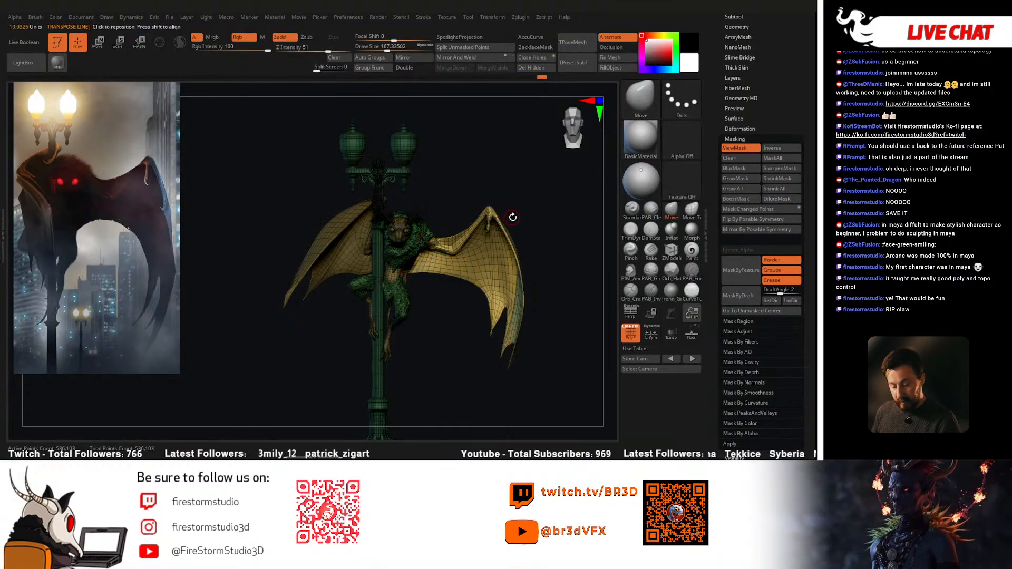
# Step: Try to mask off the outer half of the outstretched wing and rotate it with the transpose line
pyautogui.keyDown('ctrl'); pyautogui.moveTo(511, 216); pyautogui.dragTo(521, 225); pyautogui.keyUp('ctrl')
pyautogui.moveTo(451, 215)
pyautogui.keyDown('ctrl'); pyautogui.mouseDown()
pyautogui.moveTo(416, 221)
pyautogui.moveTo(462, 193)
pyautogui.mouseUp(); pyautogui.keyUp('ctrl')
pyautogui.hotkey('ctrl', 'z')
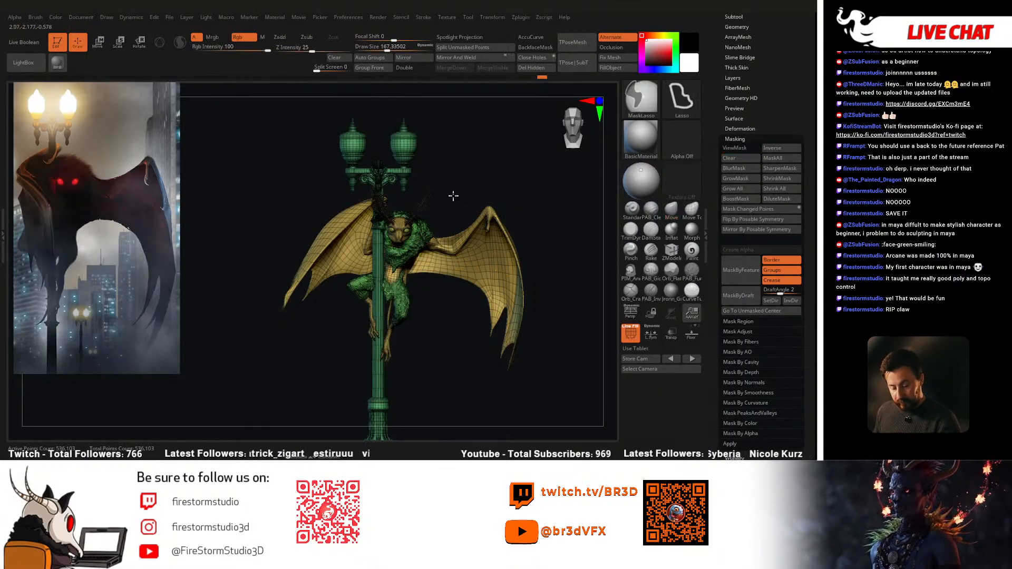
pyautogui.keyDown('ctrl'); pyautogui.moveTo(525, 423); pyautogui.dragTo(519, 184); pyautogui.keyUp('ctrl')
pyautogui.keyDown('ctrl'); pyautogui.click(535, 225); pyautogui.keyUp('ctrl')
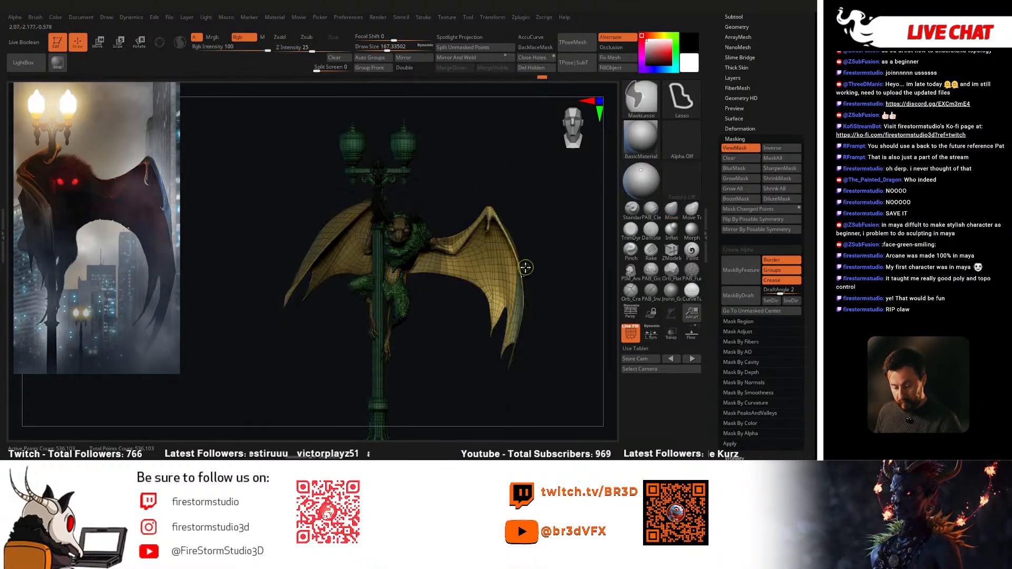
pyautogui.press('r')
pyautogui.press('q')
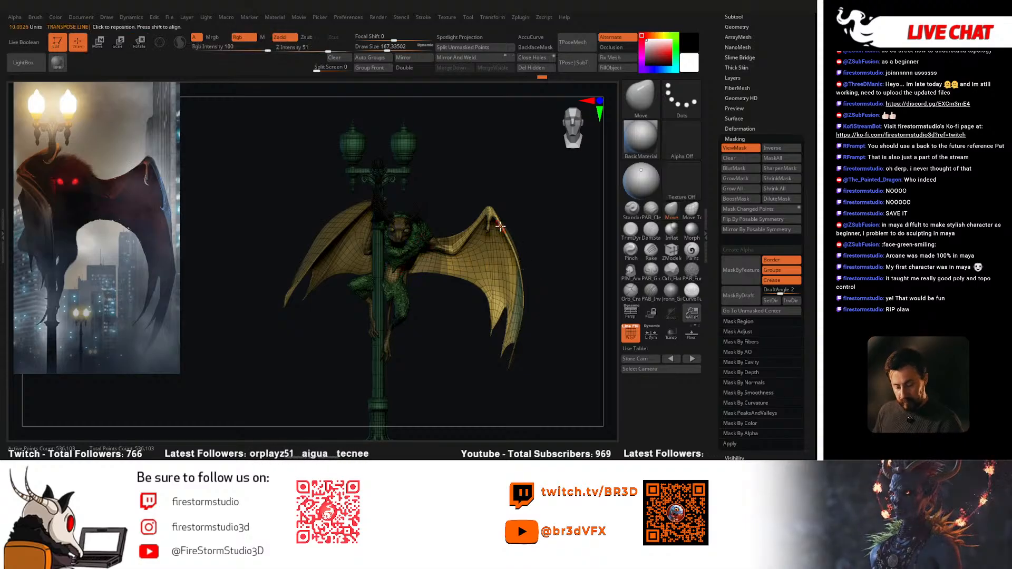
pyautogui.press('ctrl')
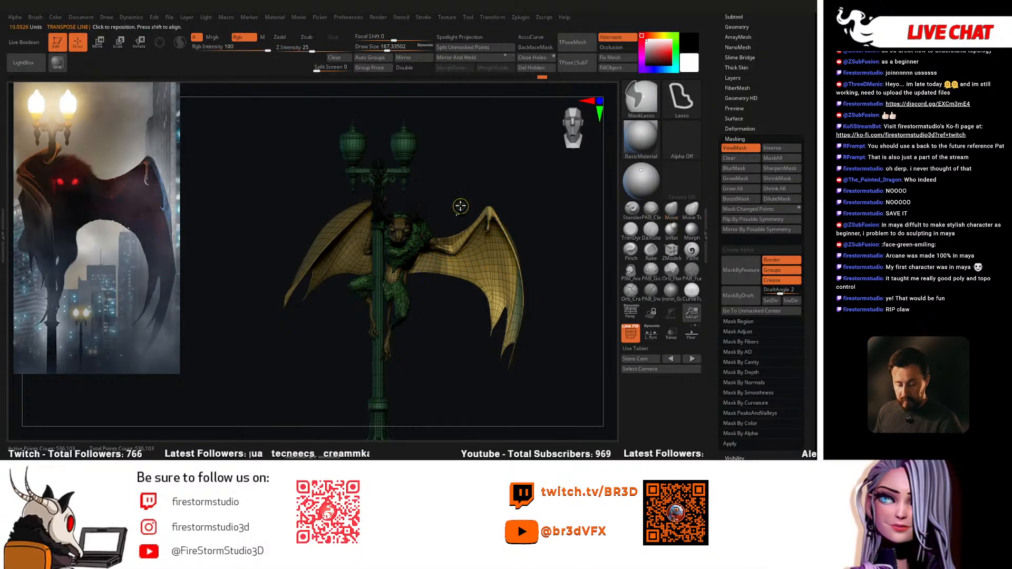
pyautogui.press('r')
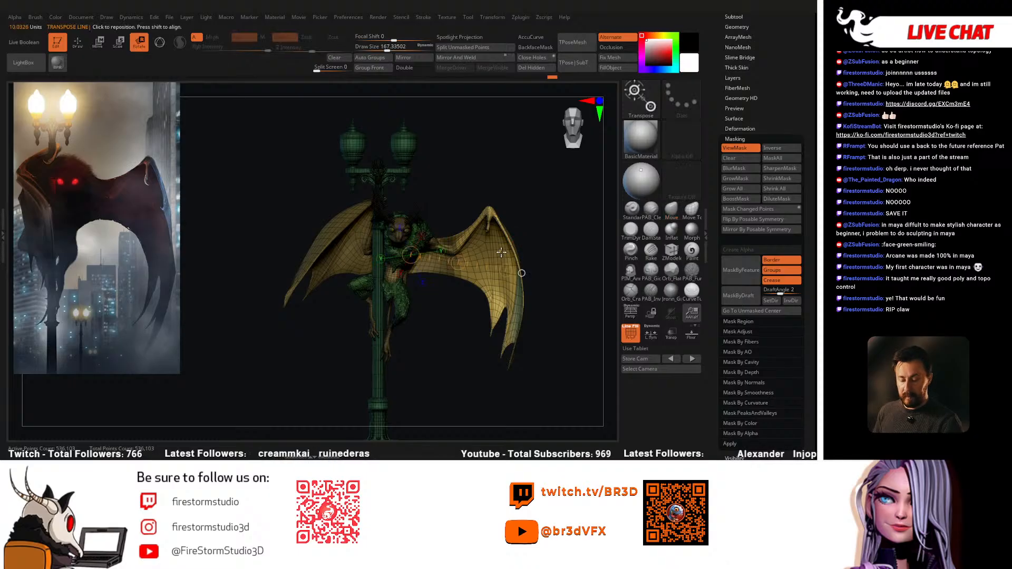
pyautogui.moveTo(503, 226); pyautogui.dragTo(512, 226)
pyautogui.press('q')
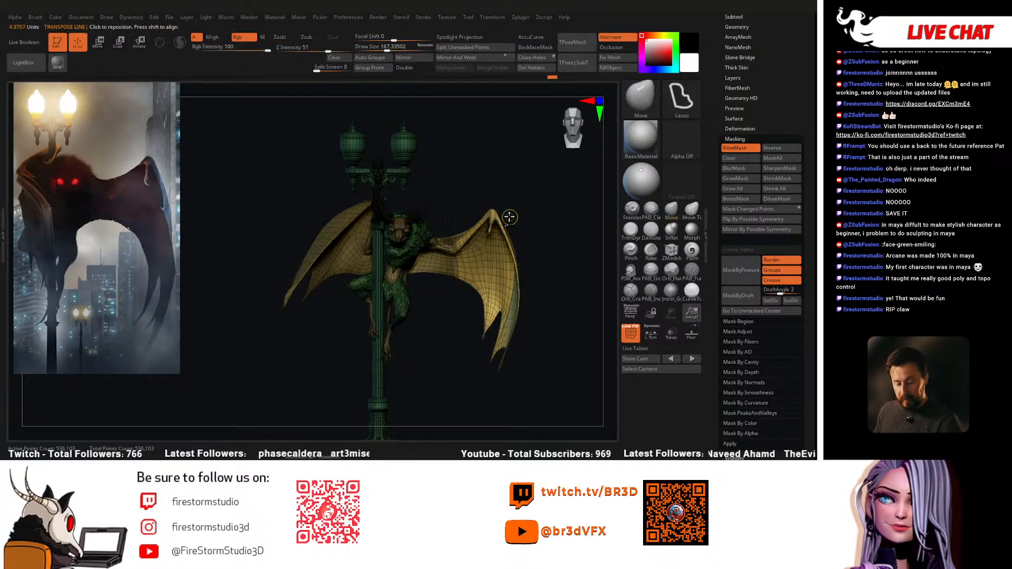
pyautogui.keyDown('ctrl'); pyautogui.click(481, 196); pyautogui.keyUp('ctrl')
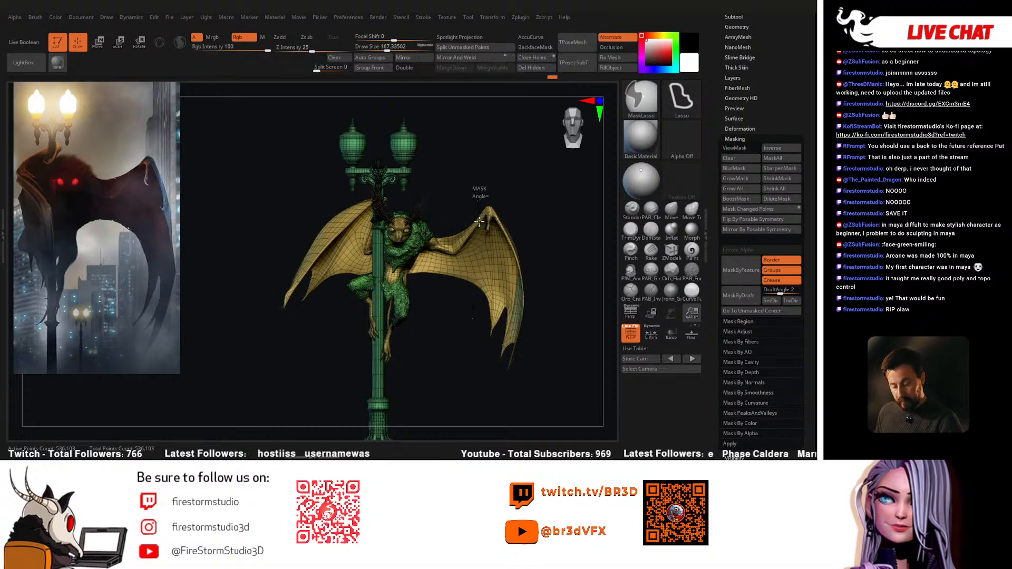
# Step: Isolate the outstretched wing's outer section with an inverted lasso mask, rotate it inward around the wrist, and clear the mask
pyautogui.keyDown('ctrl'); pyautogui.moveTo(510, 410); pyautogui.dragTo(519, 190); pyautogui.keyUp('ctrl')
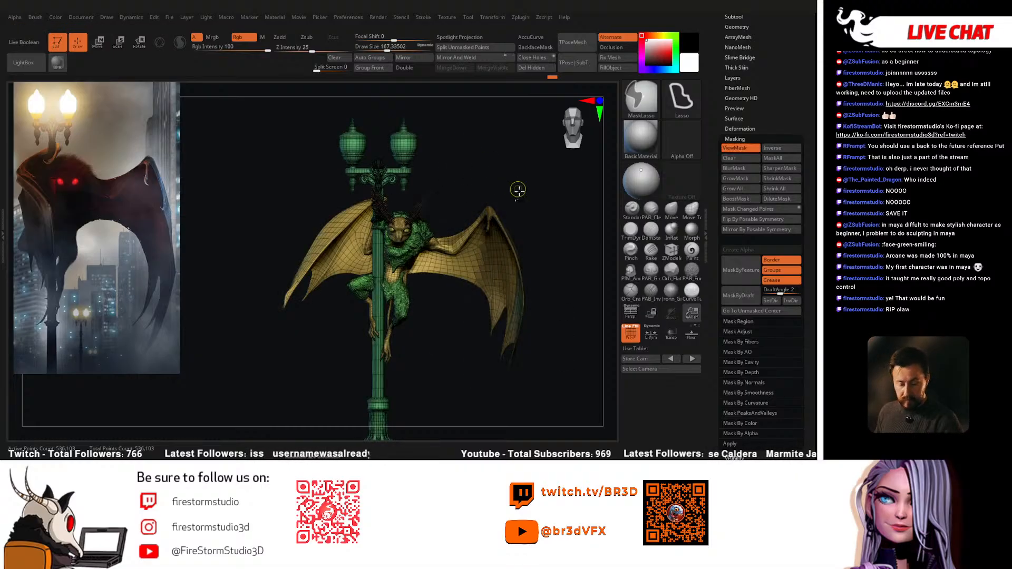
pyautogui.keyDown('ctrl'); pyautogui.click(503, 238); pyautogui.keyUp('ctrl')
pyautogui.press('r')
pyautogui.moveTo(490, 207)
pyautogui.mouseDown()
pyautogui.moveTo(514, 342)
pyautogui.moveTo(495, 348)
pyautogui.mouseUp()
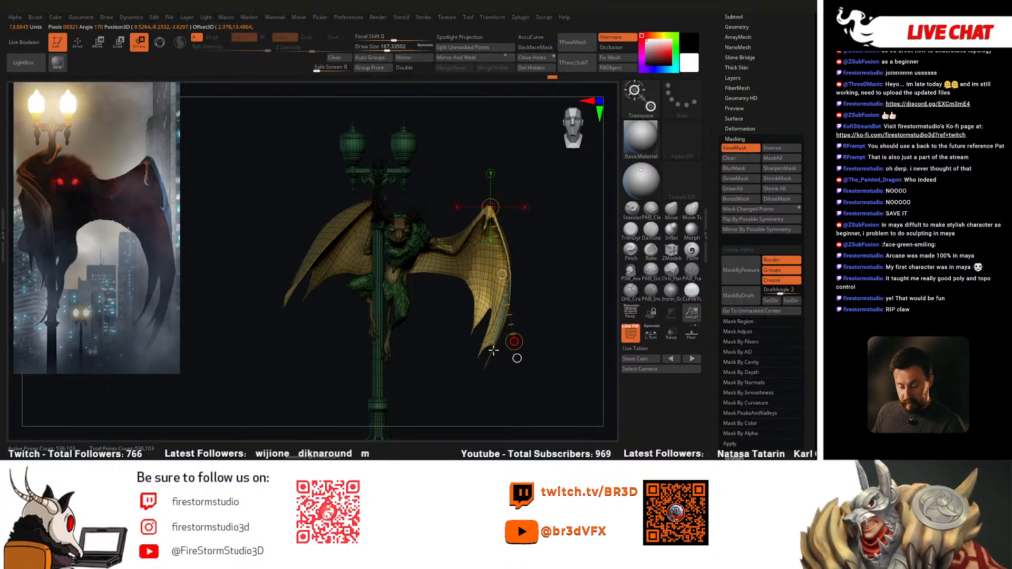
pyautogui.press('q')
pyautogui.keyDown('ctrl'); pyautogui.moveTo(541, 249); pyautogui.dragTo(539, 256); pyautogui.keyUp('ctrl')
pyautogui.press('f')
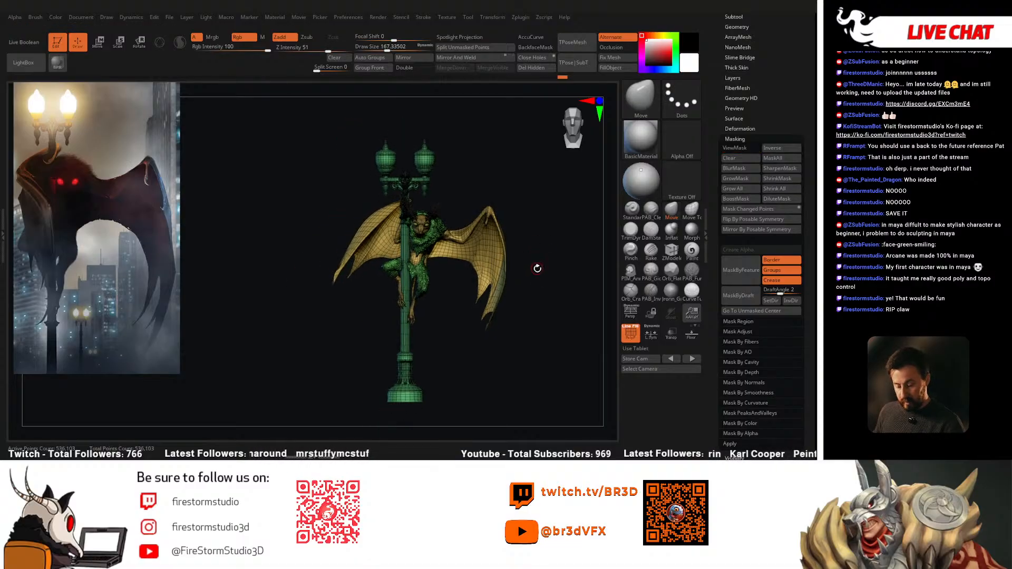
# Step: Isolate the creature's body mesh, hiding the fur and lamp post, viewed from behind
pyautogui.moveTo(519, 315); pyautogui.dragTo(302, 341)
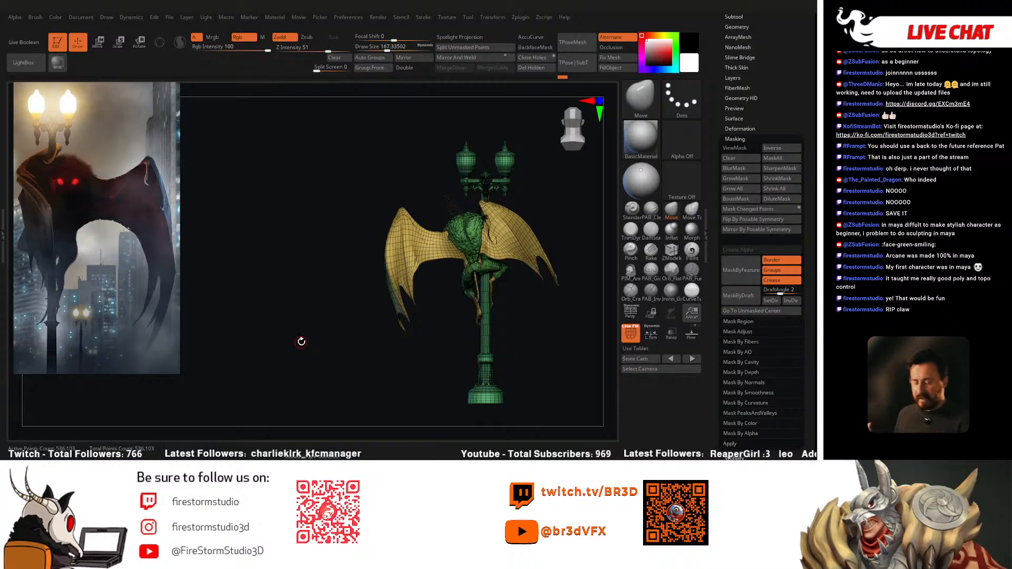
pyautogui.keyDown('alt'); pyautogui.moveTo(497, 305); pyautogui.dragTo(440, 310); pyautogui.keyUp('alt')
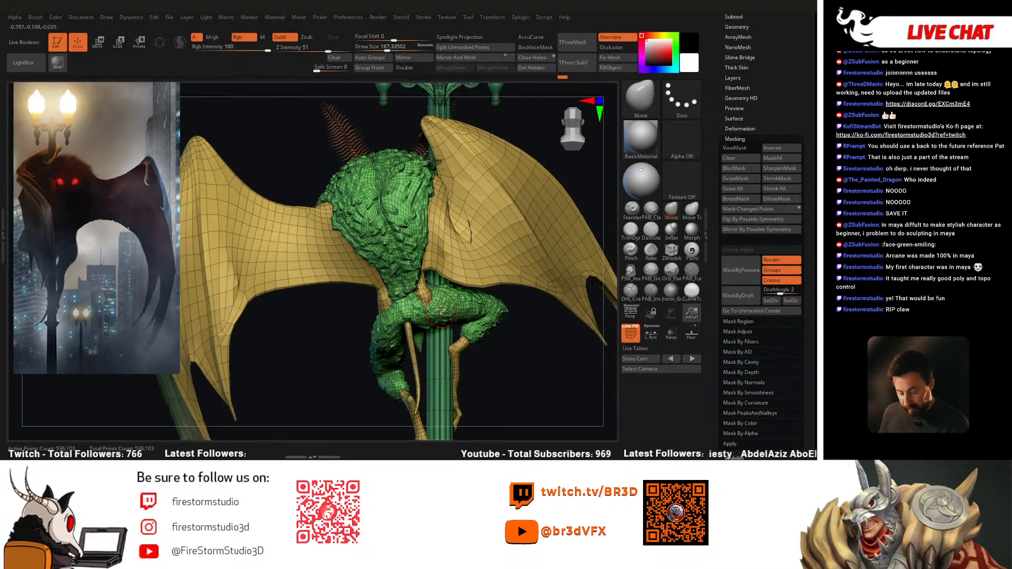
pyautogui.moveTo(490, 236)
pyautogui.mouseDown(button='right')
pyautogui.moveTo(465, 246)
pyautogui.moveTo(470, 211)
pyautogui.mouseUp(button='right')
pyautogui.keyDown('ctrl'); pyautogui.keyDown('shift'); pyautogui.click(499, 231); pyautogui.keyUp('shift'); pyautogui.keyUp('ctrl')
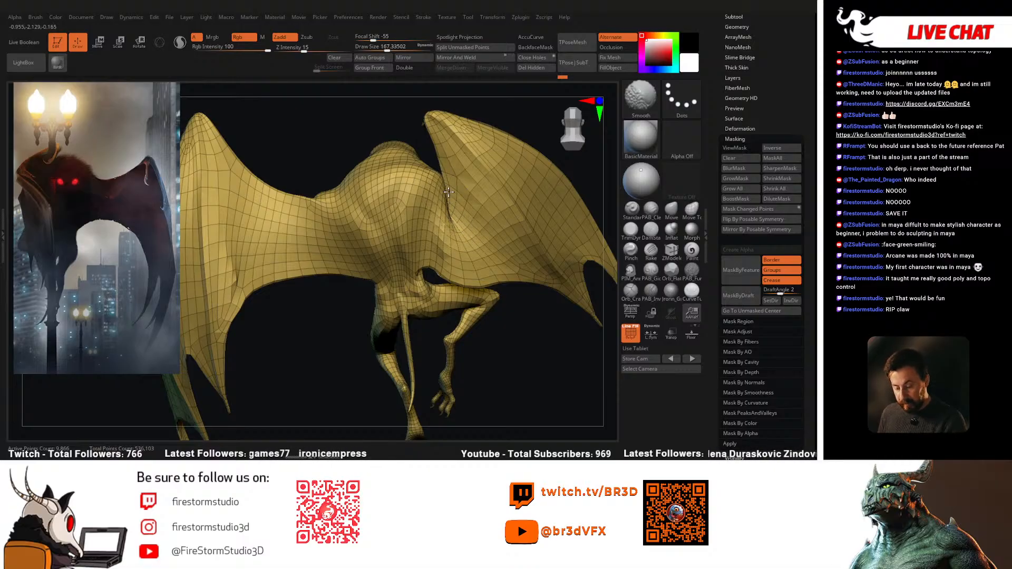
# Step: Sculpt the wing beside the lamp post around its elbow and membrane with the Inflat and Move brushes
pyautogui.moveTo(449, 212)
pyautogui.mouseDown(button='right')
pyautogui.moveTo(479, 188)
pyautogui.moveTo(463, 209)
pyautogui.moveTo(480, 222)
pyautogui.moveTo(458, 241)
pyautogui.moveTo(478, 239)
pyautogui.mouseUp(button='right')
pyautogui.press('b')
pyautogui.press('i')
pyautogui.press('n')
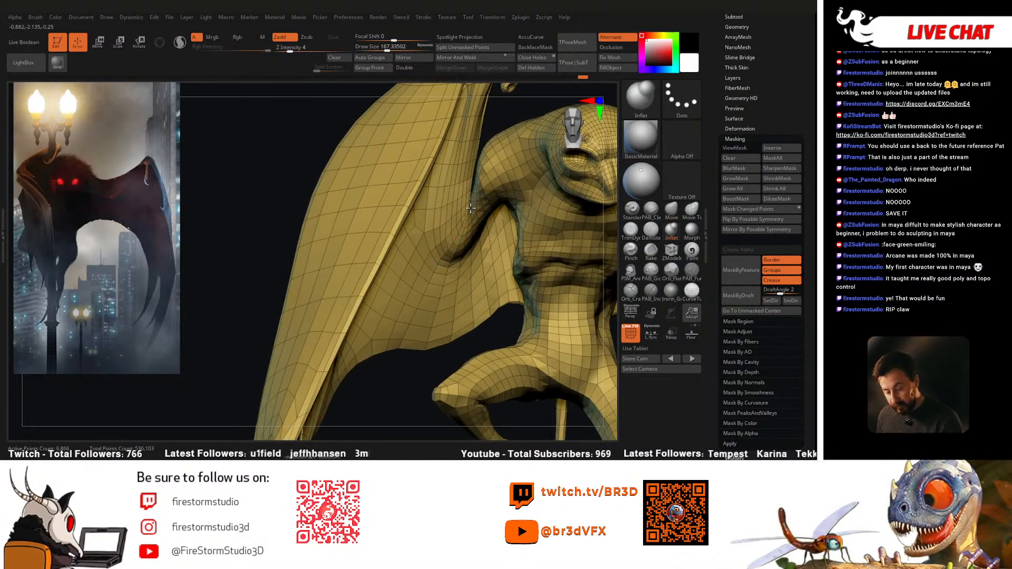
pyautogui.moveTo(479, 188); pyautogui.dragTo(462, 246, button='right')
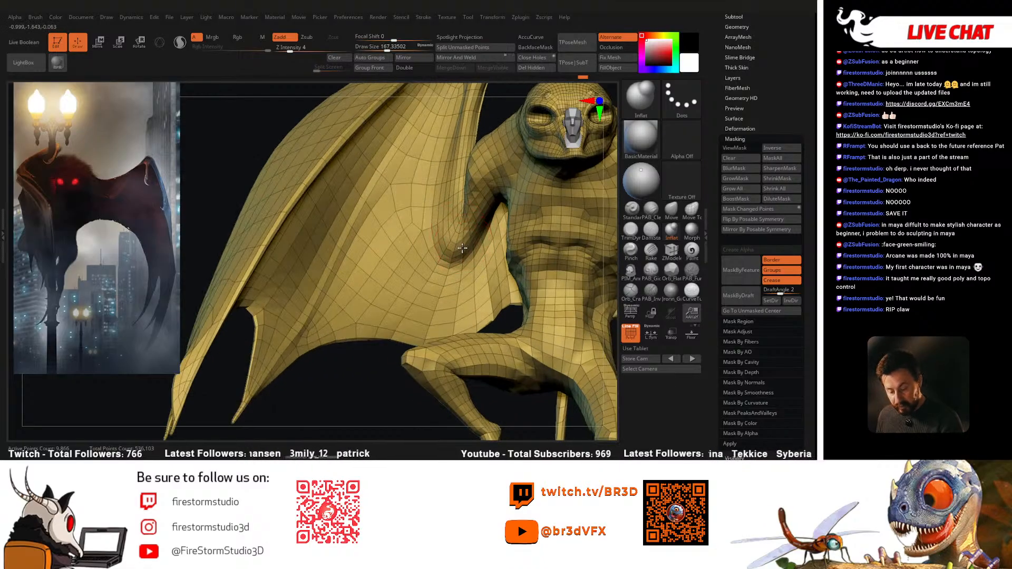
pyautogui.click(672, 215)
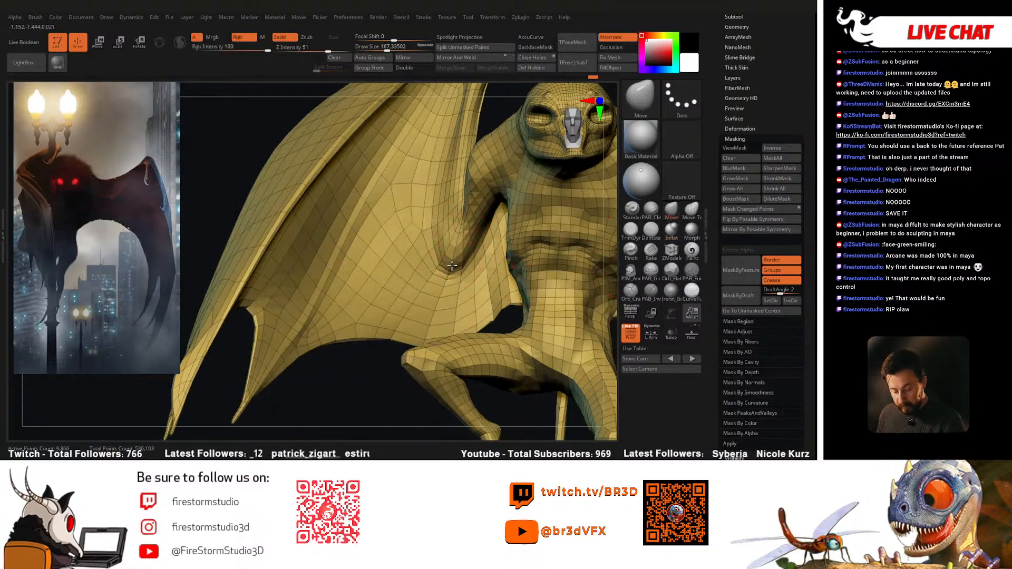
pyautogui.moveTo(460, 218); pyautogui.dragTo(439, 256, button='right')
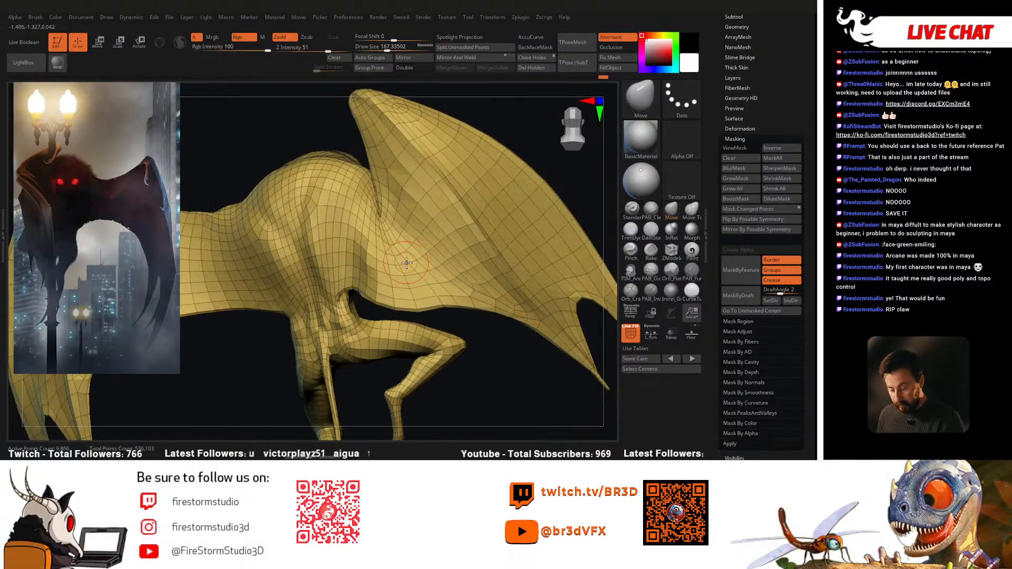
# Step: Enable tablet input and use the Inflat brush on the wing membrane where it meets the back
pyautogui.click(671, 230)
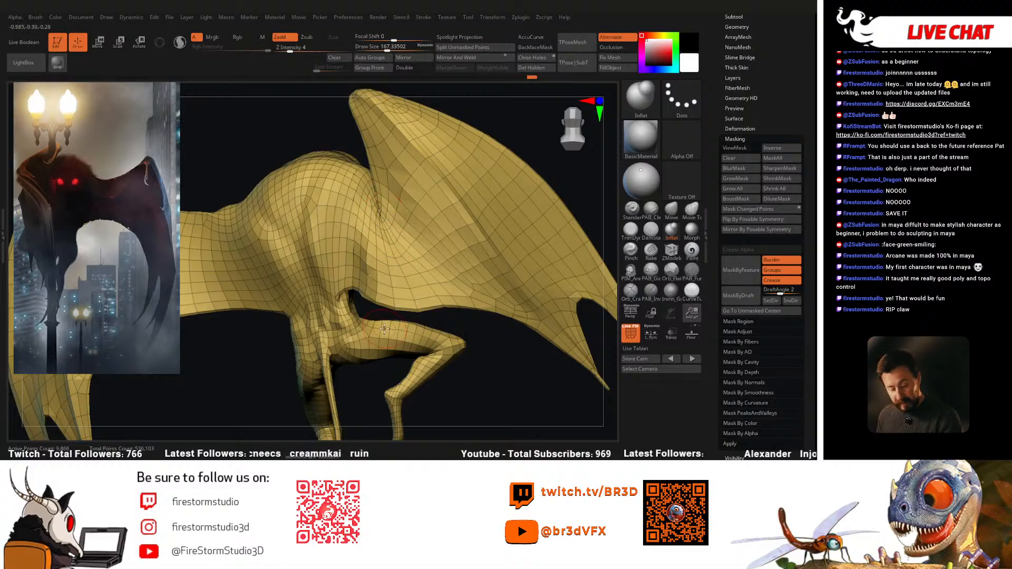
pyautogui.click(634, 348)
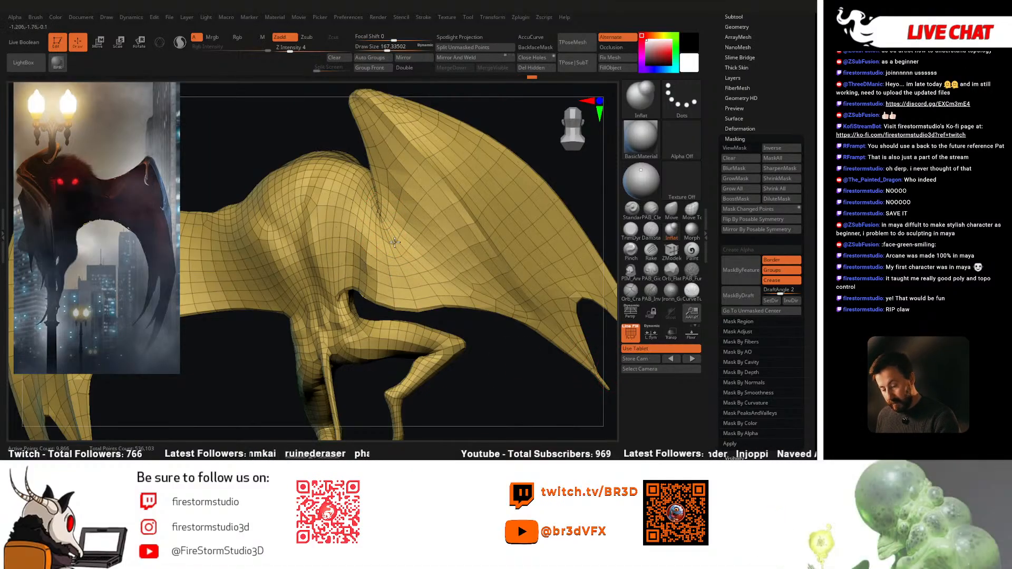
pyautogui.moveTo(393, 236); pyautogui.dragTo(409, 253, button='right')
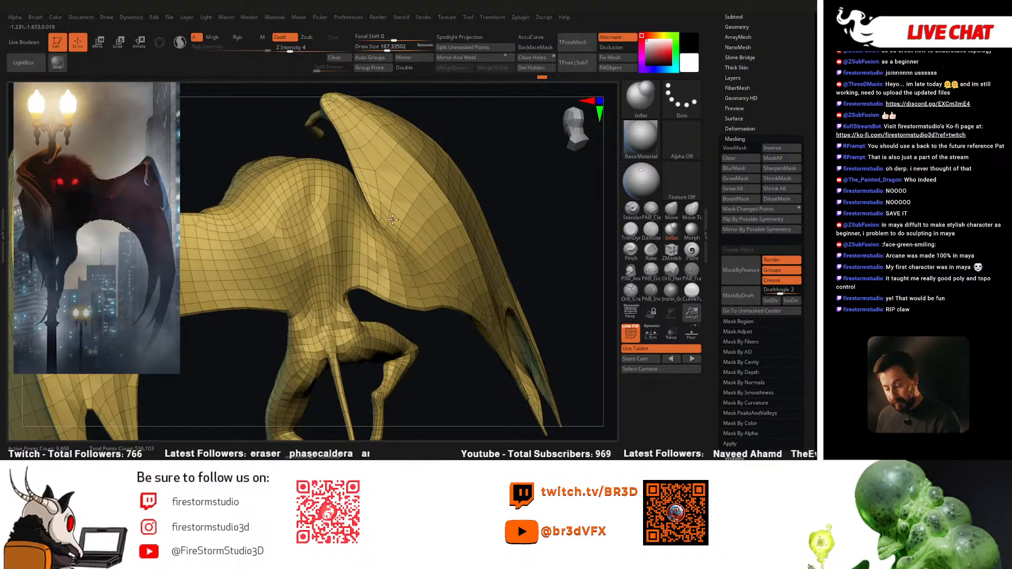
pyautogui.moveTo(450, 292); pyautogui.dragTo(483, 197, button='right')
# Step: Turn off the polygroup wireframe, isolate the body to mask the upper part of the wing beside the post, and unhide the full model
pyautogui.hotkey('shift', 'f')
pyautogui.moveTo(540, 229); pyautogui.dragTo(372, 318, button='right')
pyautogui.moveTo(422, 237); pyautogui.dragTo(447, 198, button='right')
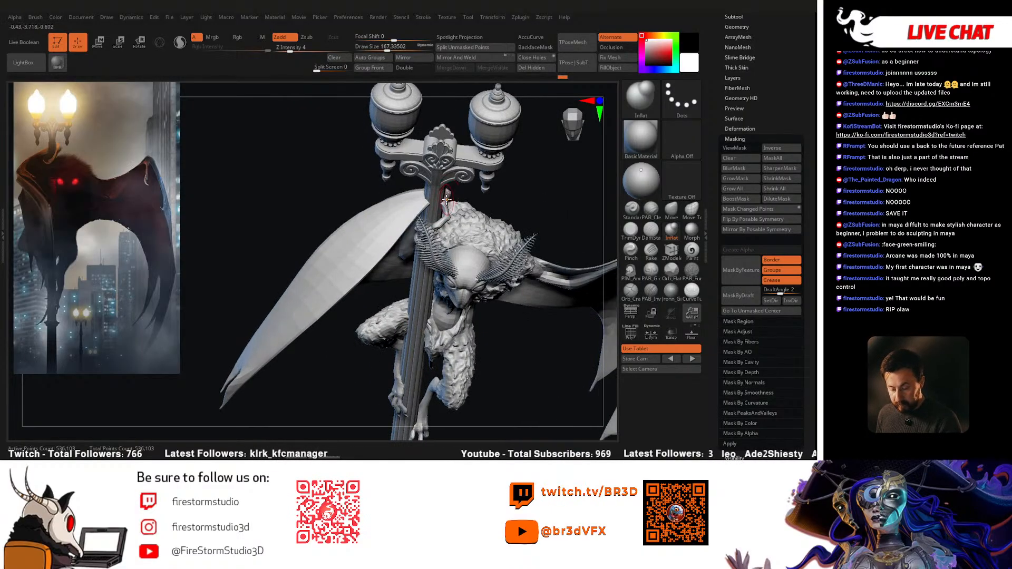
pyautogui.keyDown('ctrl'); pyautogui.keyDown('shift'); pyautogui.click(438, 229); pyautogui.keyUp('shift'); pyautogui.keyUp('ctrl')
pyautogui.hotkey('ctrl', 'z')
pyautogui.keyDown('ctrl'); pyautogui.keyDown('shift'); pyautogui.click(442, 221); pyautogui.keyUp('shift'); pyautogui.keyUp('ctrl')
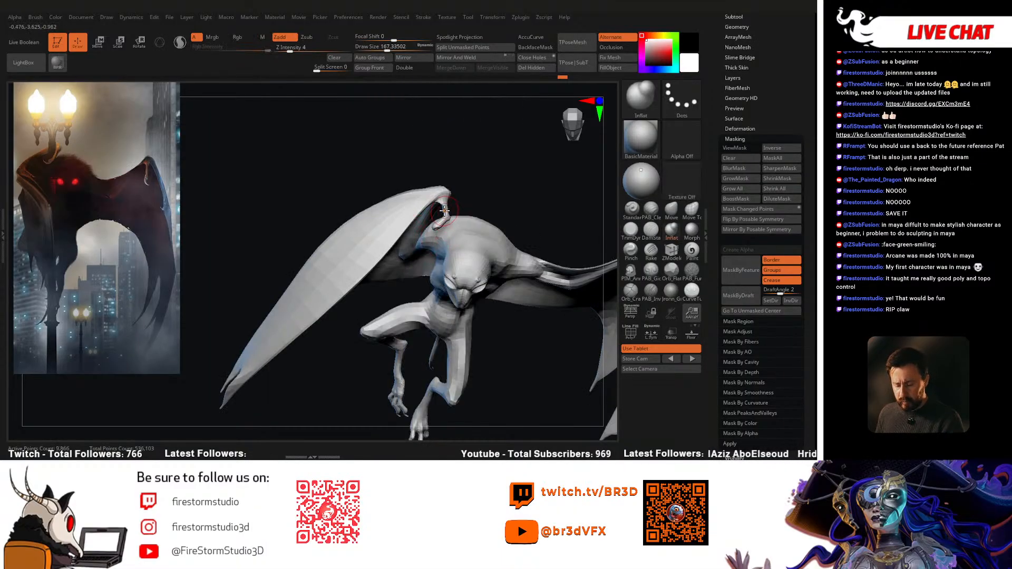
pyautogui.hotkey('ctrl', 'h')
pyautogui.keyDown('ctrl'); pyautogui.keyDown('shift'); pyautogui.click(356, 163); pyautogui.keyUp('shift'); pyautogui.keyUp('ctrl')
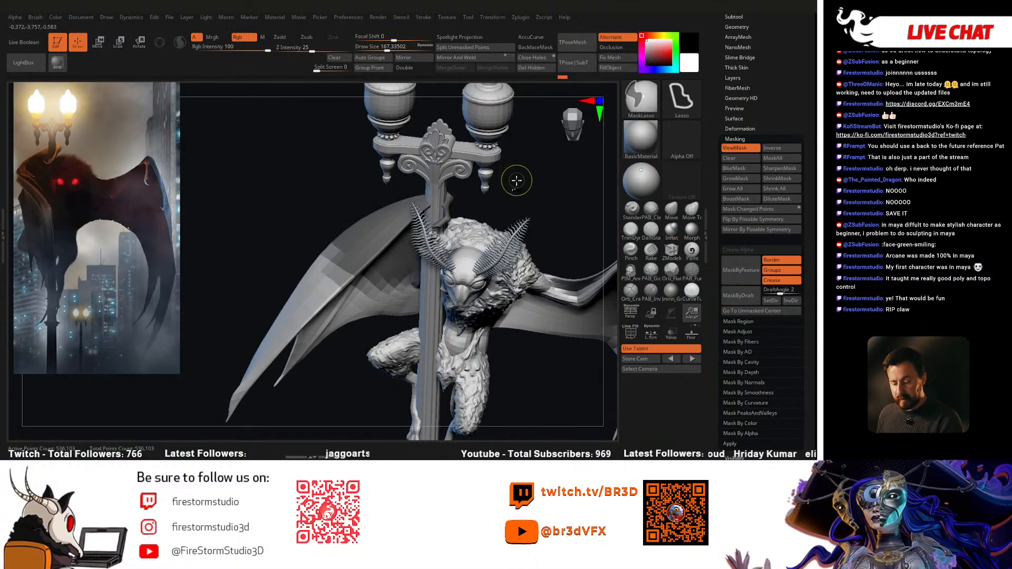
# Step: Adjust the wing's upper part beside the lamp post with the Move brush, setting its draw size to about 358
pyautogui.moveTo(520, 197); pyautogui.dragTo(501, 276, button='right')
pyautogui.click(670, 211)
pyautogui.moveTo(474, 174)
pyautogui.mouseDown(button='right')
pyautogui.moveTo(435, 215)
pyautogui.moveTo(433, 202)
pyautogui.mouseUp(button='right')
pyautogui.moveTo(426, 200); pyautogui.dragTo(418, 198)
pyautogui.moveTo(395, 205); pyautogui.dragTo(430, 202, button='right')
pyautogui.press('space')
pyautogui.moveTo(420, 221); pyautogui.dragTo(427, 222)
pyautogui.moveTo(424, 173); pyautogui.dragTo(415, 185, button='right')
pyautogui.press('space')
pyautogui.moveTo(414, 187); pyautogui.dragTo(423, 186)
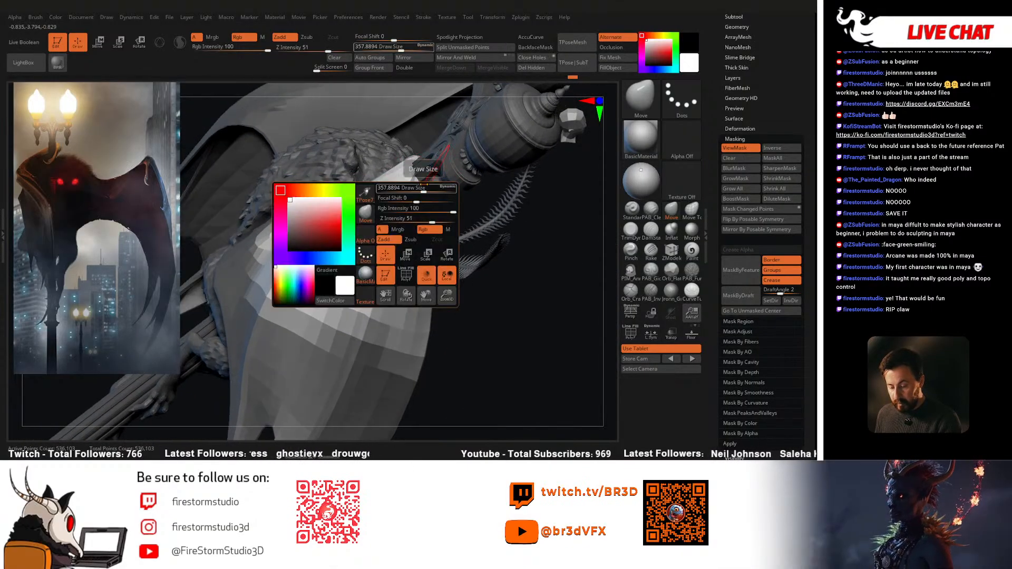
# Step: Enlarge the Move brush to a draw size of about 657, refine the unmasked upper wing, and clear the mask
pyautogui.moveTo(421, 176); pyautogui.dragTo(411, 182, button='right')
pyautogui.press('space')
pyautogui.moveTo(413, 182); pyautogui.dragTo(436, 182)
pyautogui.moveTo(435, 179)
pyautogui.mouseDown(button='right')
pyautogui.moveTo(413, 147)
pyautogui.moveTo(431, 228)
pyautogui.moveTo(458, 217)
pyautogui.mouseUp(button='right')
pyautogui.press('space')
pyautogui.keyDown('ctrl'); pyautogui.moveTo(387, 239); pyautogui.dragTo(407, 228, button='right'); pyautogui.keyUp('ctrl')
pyautogui.press('space')
pyautogui.moveTo(413, 210); pyautogui.dragTo(409, 210)
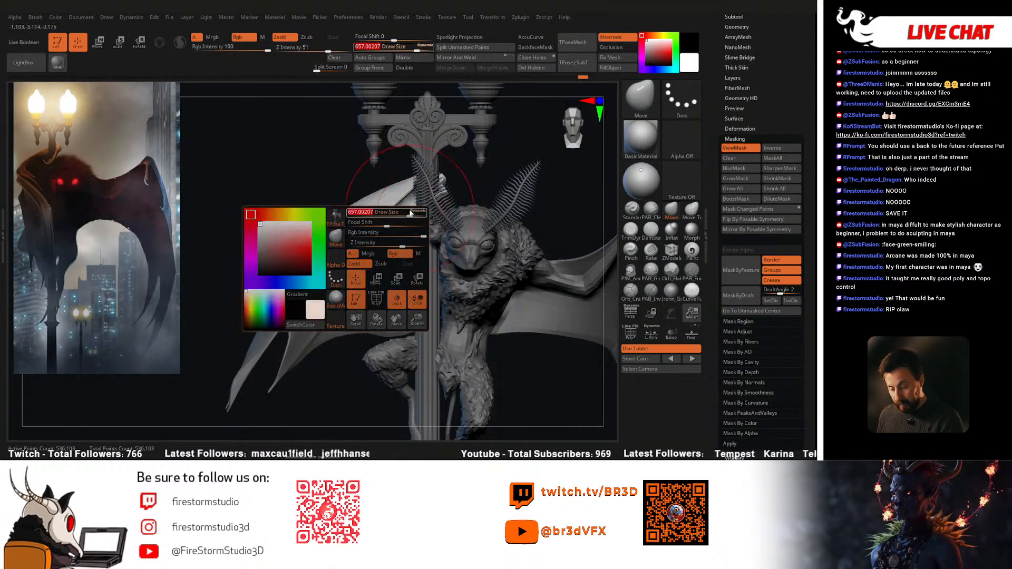
pyautogui.keyDown('ctrl'); pyautogui.moveTo(343, 359); pyautogui.dragTo(341, 375); pyautogui.keyUp('ctrl')
pyautogui.keyDown('ctrl'); pyautogui.moveTo(341, 375); pyautogui.dragTo(337, 360, button='right'); pyautogui.keyUp('ctrl')
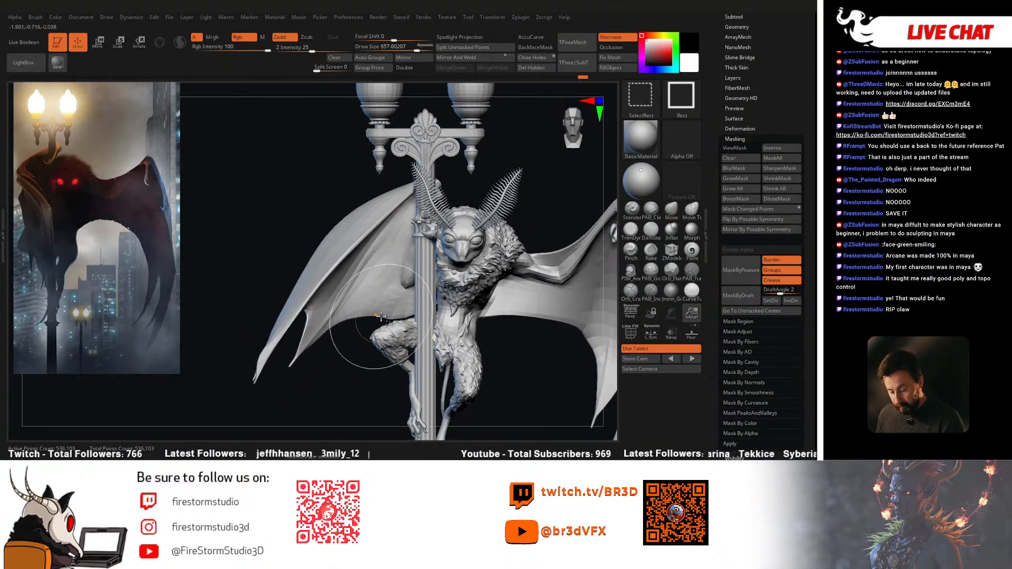
# Step: Isolate the body mesh, lasso-mask the wing beside the lamp post with softened mask edges, and restore the full model's visibility
pyautogui.keyDown('ctrl'); pyautogui.keyDown('shift'); pyautogui.click(401, 364); pyautogui.keyUp('shift'); pyautogui.keyUp('ctrl')
pyautogui.press('ctrl')
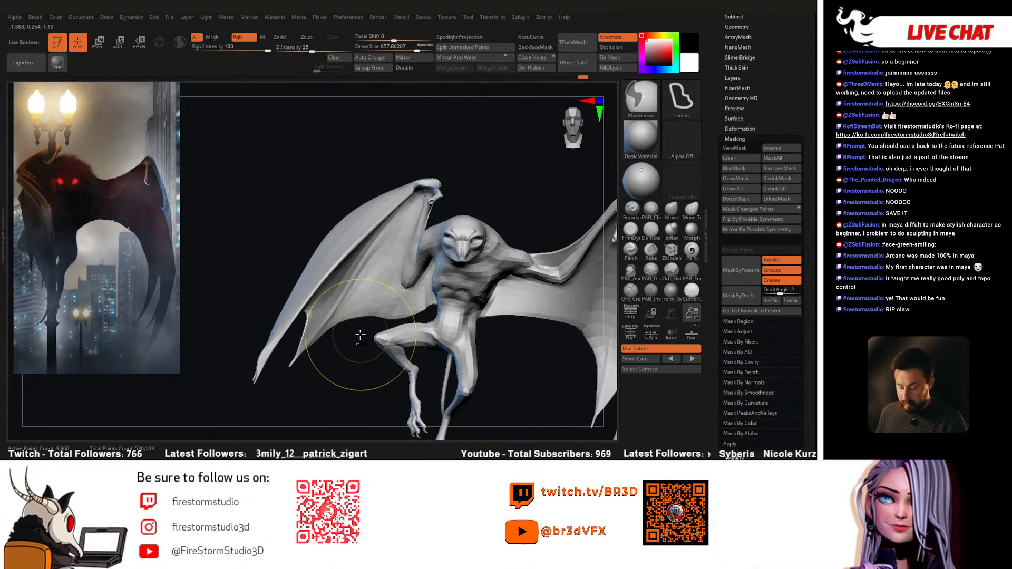
pyautogui.moveTo(421, 182)
pyautogui.keyDown('ctrl'); pyautogui.mouseDown()
pyautogui.moveTo(242, 295)
pyautogui.moveTo(342, 368)
pyautogui.mouseUp(); pyautogui.keyUp('ctrl')
pyautogui.keyDown('ctrl'); pyautogui.click(407, 301); pyautogui.keyUp('ctrl')
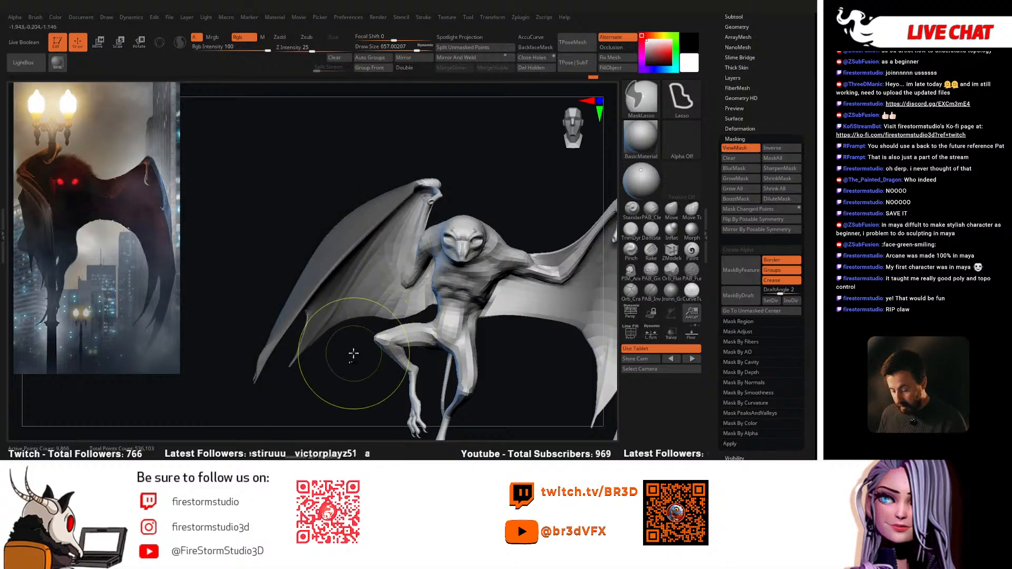
pyautogui.keyDown('ctrl'); pyautogui.keyDown('shift'); pyautogui.click(476, 176); pyautogui.keyUp('shift'); pyautogui.keyUp('ctrl')
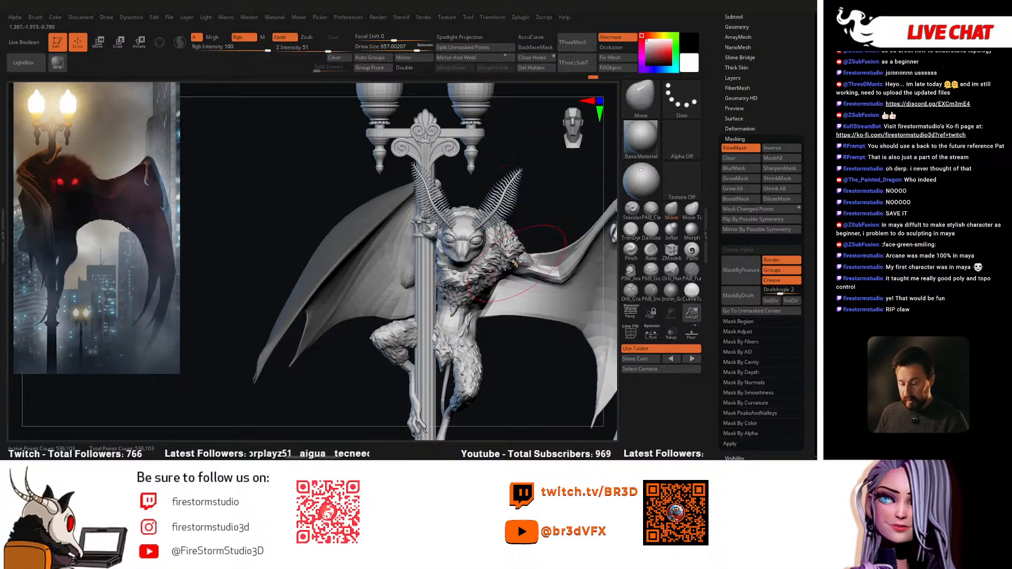
# Step: Invert the mask to free the wing beside the lamp post and lay a Transpose rotate line from its upper joint towards its tip
pyautogui.keyDown('ctrl'); pyautogui.click(557, 194); pyautogui.keyUp('ctrl')
pyautogui.keyDown('ctrl'); pyautogui.click(549, 197); pyautogui.keyUp('ctrl')
pyautogui.press('r')
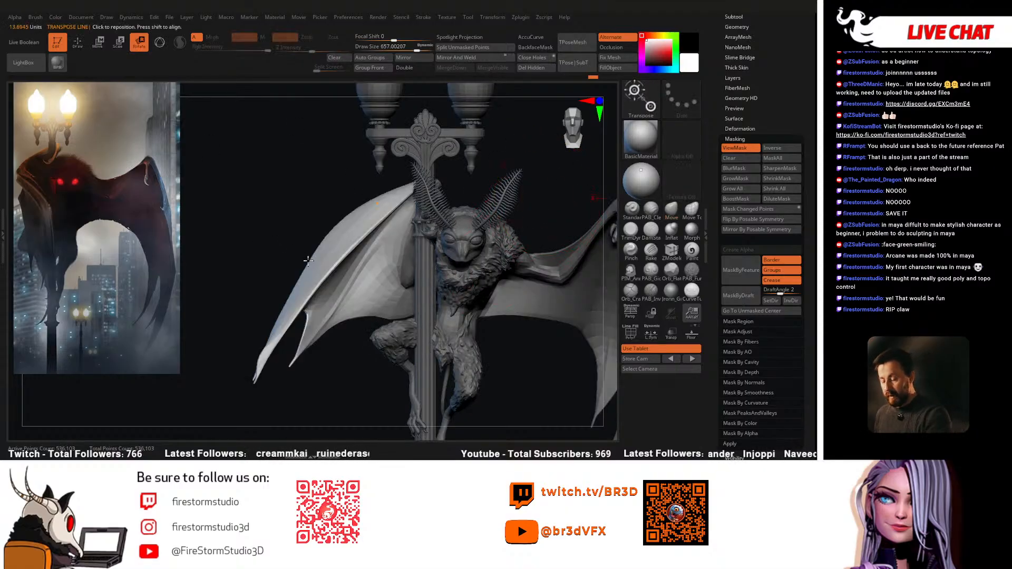
pyautogui.moveTo(302, 257); pyautogui.dragTo(371, 245)
pyautogui.moveTo(281, 135); pyautogui.dragTo(281, 138)
pyautogui.moveTo(364, 392); pyautogui.dragTo(311, 314)
pyautogui.moveTo(219, 304); pyautogui.dragTo(483, 328)
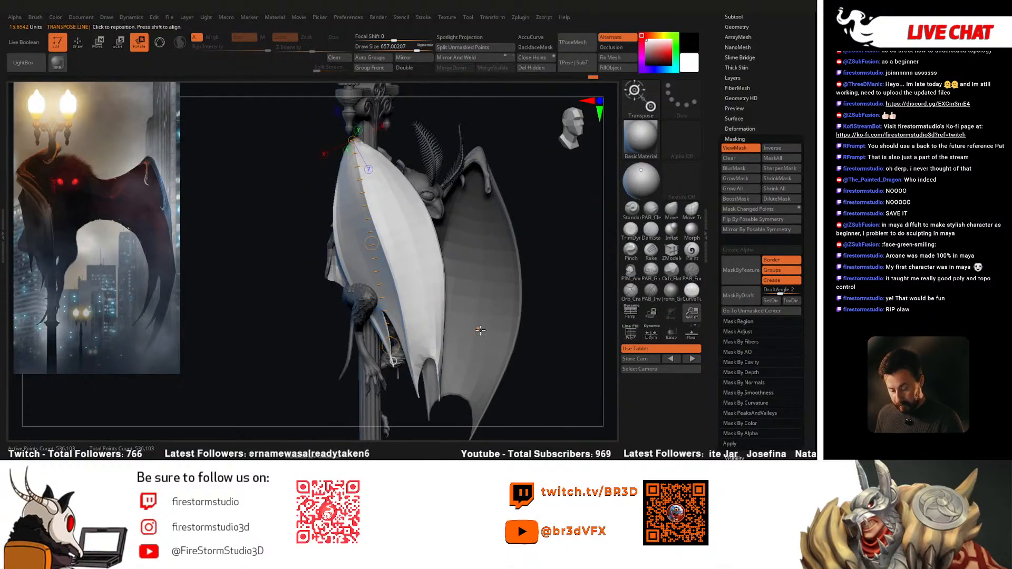
# Step: Try to swing the unmasked wing strongly inward towards the lamp post with the Transpose rotate line, and undo the rotation
pyautogui.moveTo(394, 347); pyautogui.dragTo(338, 358)
pyautogui.moveTo(569, 282); pyautogui.dragTo(517, 268)
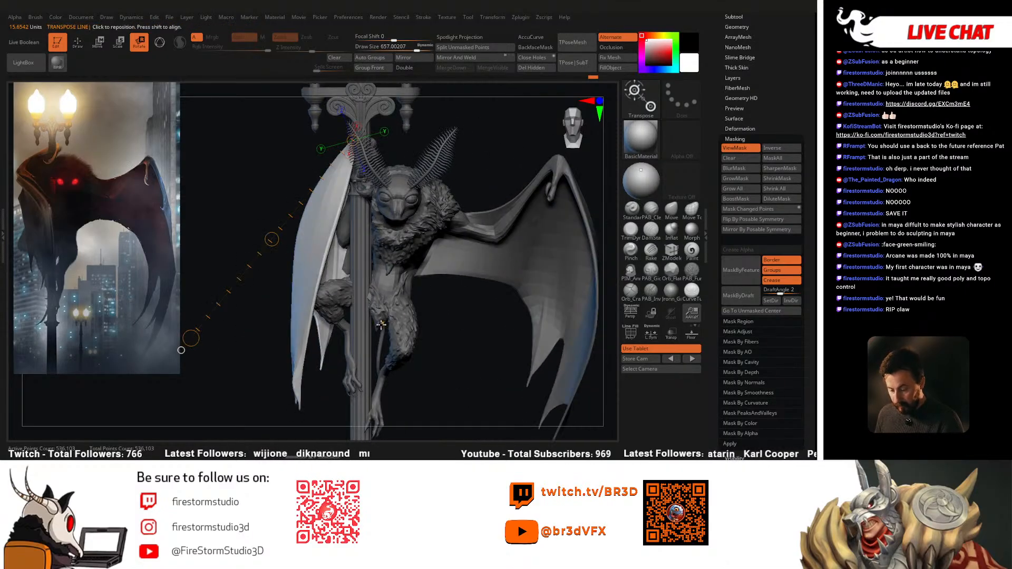
pyautogui.moveTo(288, 327); pyautogui.dragTo(534, 322)
pyautogui.moveTo(517, 290); pyautogui.dragTo(508, 282)
pyautogui.moveTo(515, 339)
pyautogui.mouseDown()
pyautogui.moveTo(444, 341)
pyautogui.moveTo(510, 342)
pyautogui.moveTo(573, 293)
pyautogui.moveTo(562, 299)
pyautogui.mouseUp()
pyautogui.hotkey('ctrl', 'z')
pyautogui.press('q')
pyautogui.moveTo(490, 245)
pyautogui.mouseDown()
pyautogui.moveTo(530, 263)
pyautogui.moveTo(490, 244)
pyautogui.mouseUp()
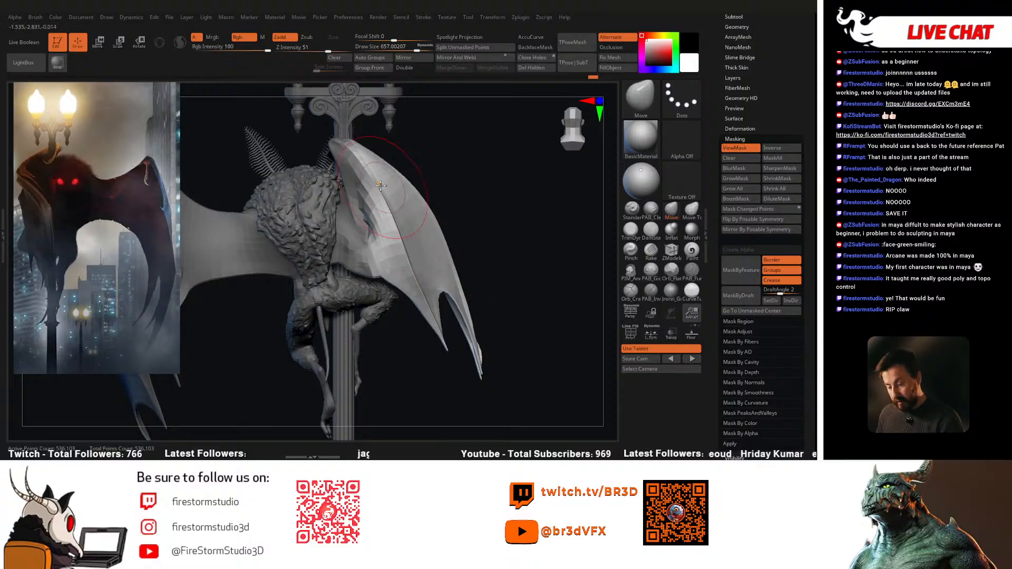
# Step: Rotate the unmasked wing slightly inward towards the lamp post with the Transpose line, working from behind
pyautogui.press('ctrl')
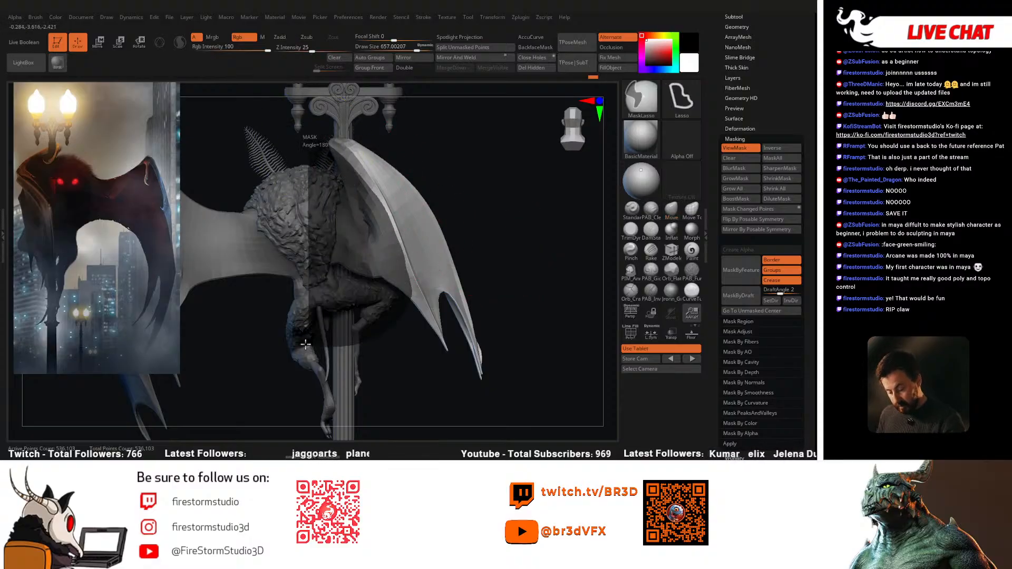
pyautogui.press('r')
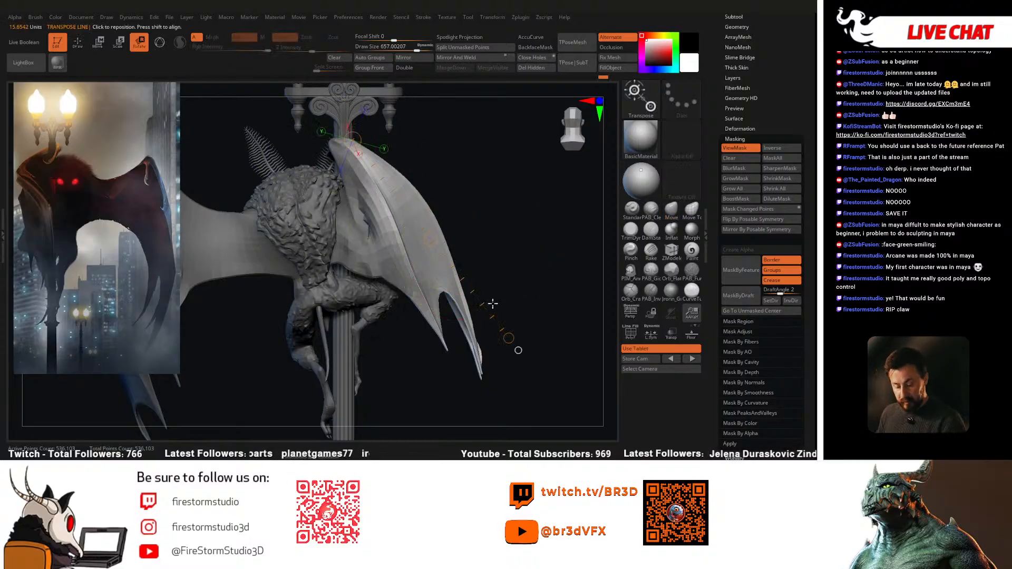
pyautogui.moveTo(508, 338); pyautogui.dragTo(495, 350)
pyautogui.press('q')
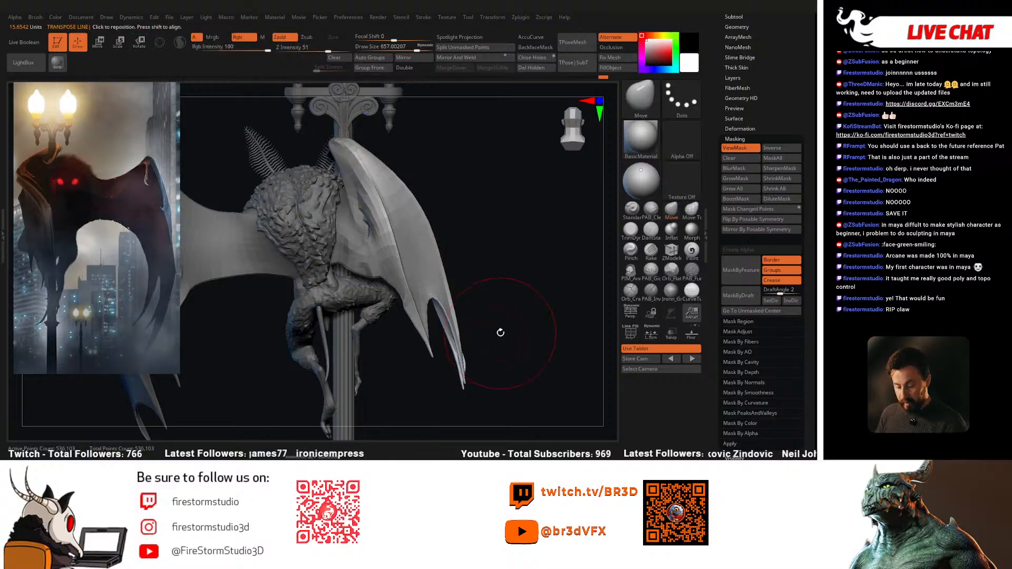
# Step: Lasso-mask the wing beside the lamp post with softened edges, rotate its lower section inward, and turn off the mask display
pyautogui.keyDown('shift'); pyautogui.moveTo(481, 271); pyautogui.dragTo(407, 285); pyautogui.keyUp('shift')
pyautogui.keyDown('alt'); pyautogui.moveTo(307, 365); pyautogui.dragTo(309, 368); pyautogui.keyUp('alt')
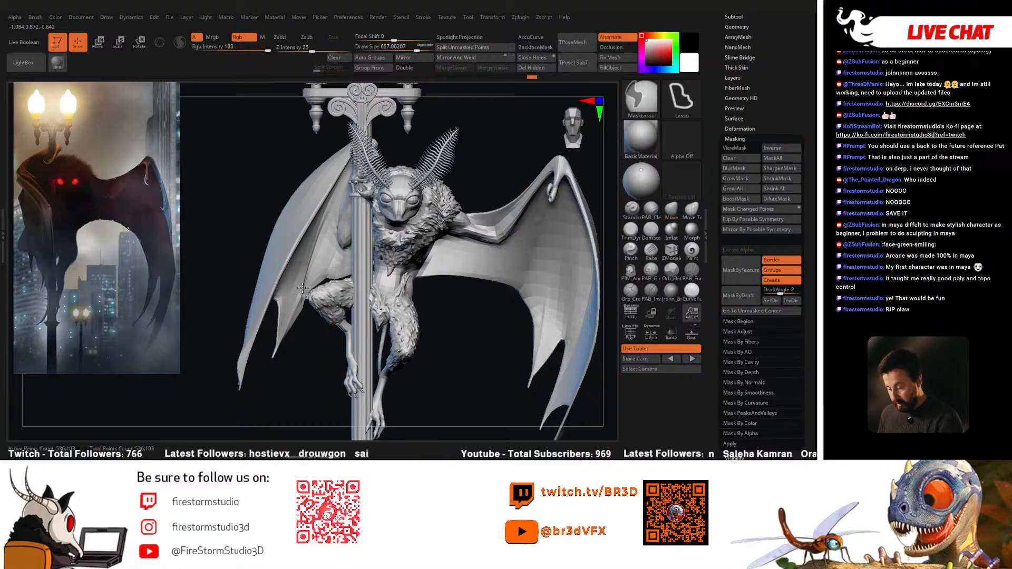
pyautogui.moveTo(271, 185)
pyautogui.keyDown('ctrl'); pyautogui.mouseDown()
pyautogui.moveTo(241, 438)
pyautogui.moveTo(279, 389)
pyautogui.mouseUp(); pyautogui.keyUp('ctrl')
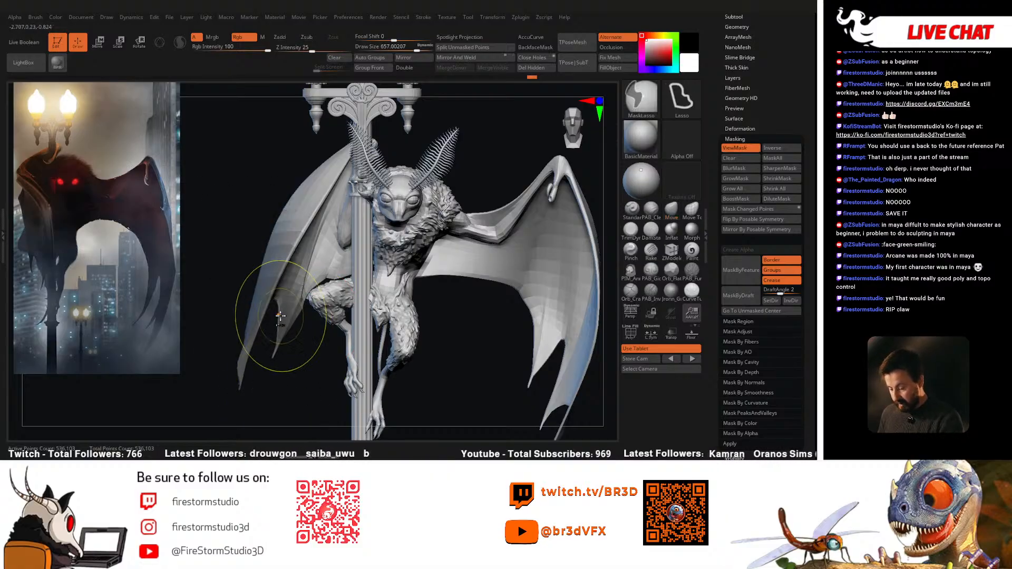
pyautogui.keyDown('ctrl'); pyautogui.click(300, 350); pyautogui.keyUp('ctrl')
pyautogui.press('r')
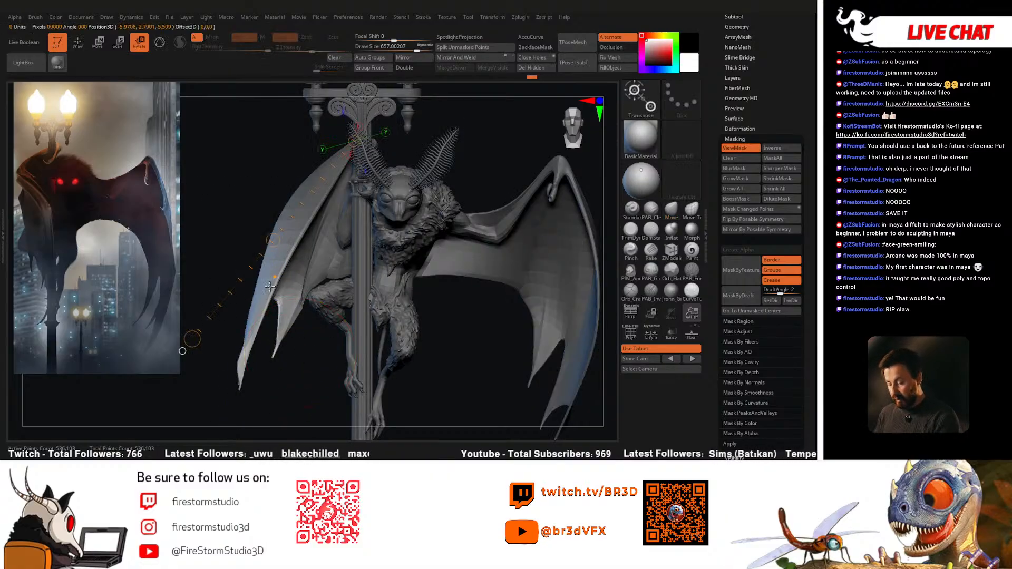
pyautogui.moveTo(236, 384); pyautogui.dragTo(301, 411)
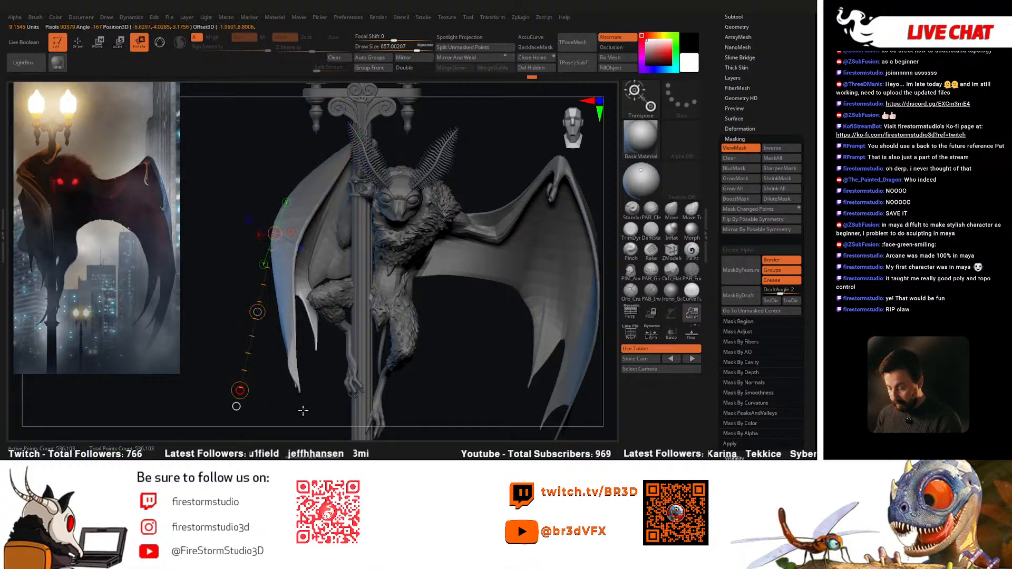
pyautogui.press('w')
pyautogui.hotkey('ctrl', 'h')
pyautogui.moveTo(446, 320)
pyautogui.mouseDown()
pyautogui.moveTo(497, 320)
pyautogui.moveTo(395, 303)
pyautogui.moveTo(483, 295)
pyautogui.mouseUp()
pyautogui.press('q')
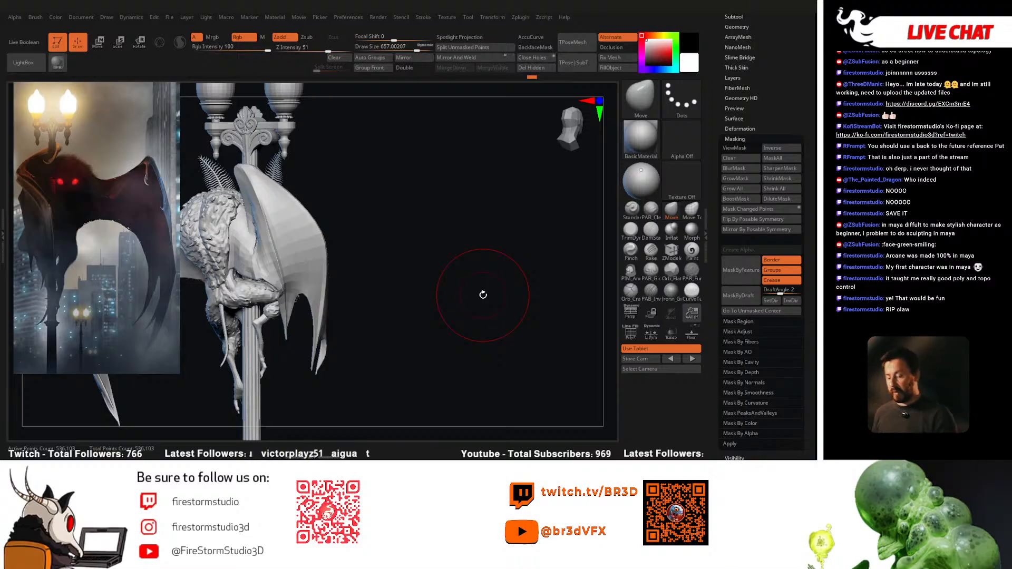
# Step: Reshape the wing membrane beside the lamp post from behind with the Move brush at a draw size of about 379
pyautogui.moveTo(483, 295); pyautogui.dragTo(370, 260)
pyautogui.press('space')
pyautogui.press('shift')
pyautogui.moveTo(307, 243)
pyautogui.mouseDown()
pyautogui.moveTo(291, 242)
pyautogui.moveTo(291, 215)
pyautogui.mouseUp()
pyautogui.press('[')
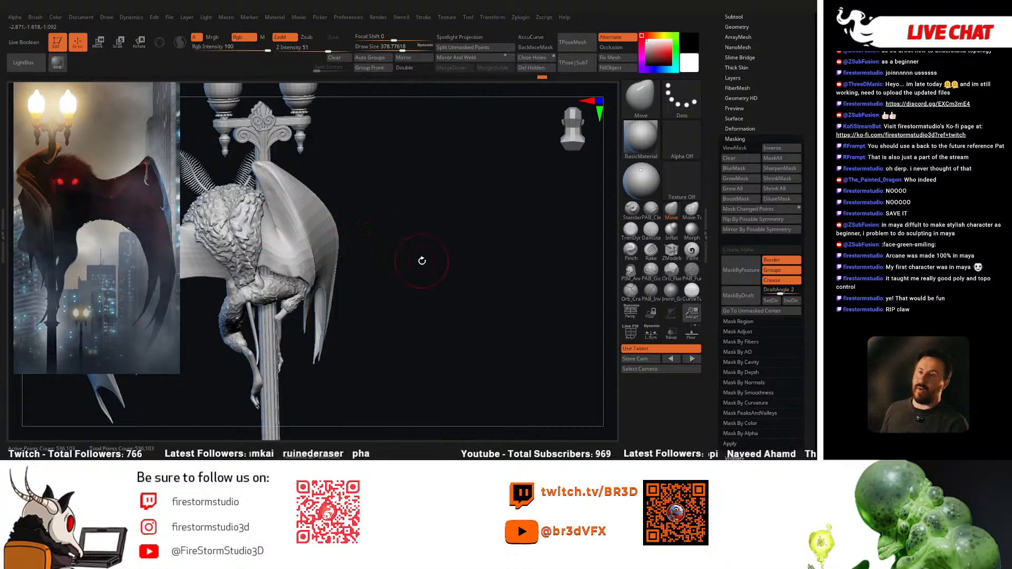
pyautogui.moveTo(476, 267)
pyautogui.mouseDown()
pyautogui.moveTo(452, 241)
pyautogui.moveTo(397, 270)
pyautogui.moveTo(552, 241)
pyautogui.mouseUp()
pyautogui.press('b')
pyautogui.moveTo(391, 164)
pyautogui.mouseDown()
pyautogui.moveTo(411, 211)
pyautogui.moveTo(438, 231)
pyautogui.mouseUp()
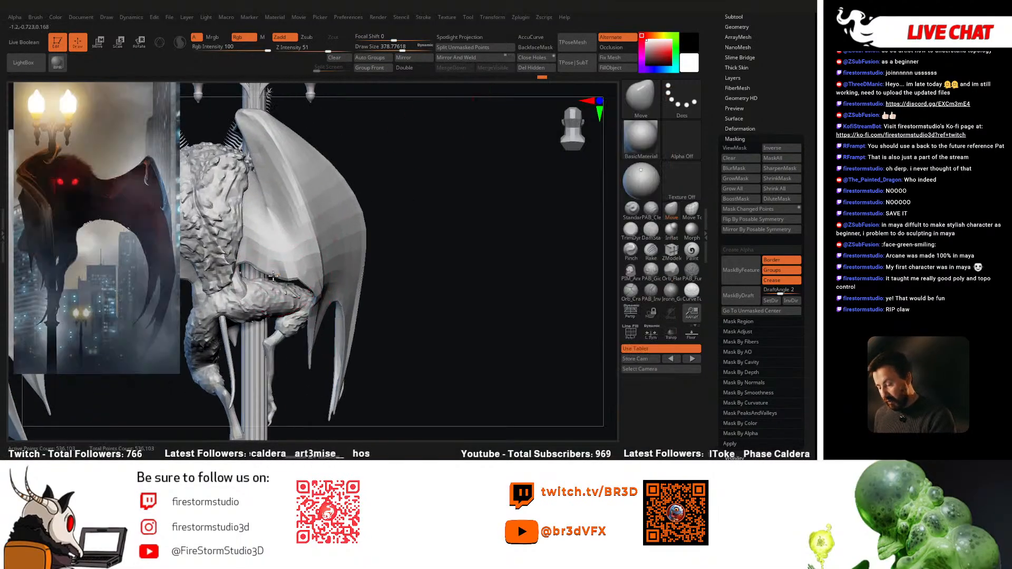
# Step: Isolate the body mesh to mask around the inner wing membrane, restore the full model, and leave only that membrane editable
pyautogui.keyDown('ctrl'); pyautogui.keyDown('shift'); pyautogui.click(276, 270); pyautogui.keyUp('shift'); pyautogui.keyUp('ctrl')
pyautogui.moveTo(425, 172)
pyautogui.keyDown('ctrl'); pyautogui.mouseDown()
pyautogui.moveTo(221, 305)
pyautogui.moveTo(406, 158)
pyautogui.mouseUp(); pyautogui.keyUp('ctrl')
pyautogui.keyDown('ctrl'); pyautogui.keyDown('shift'); pyautogui.click(426, 198); pyautogui.keyUp('shift'); pyautogui.keyUp('ctrl')
pyautogui.keyDown('ctrl'); pyautogui.click(426, 198); pyautogui.keyUp('ctrl')
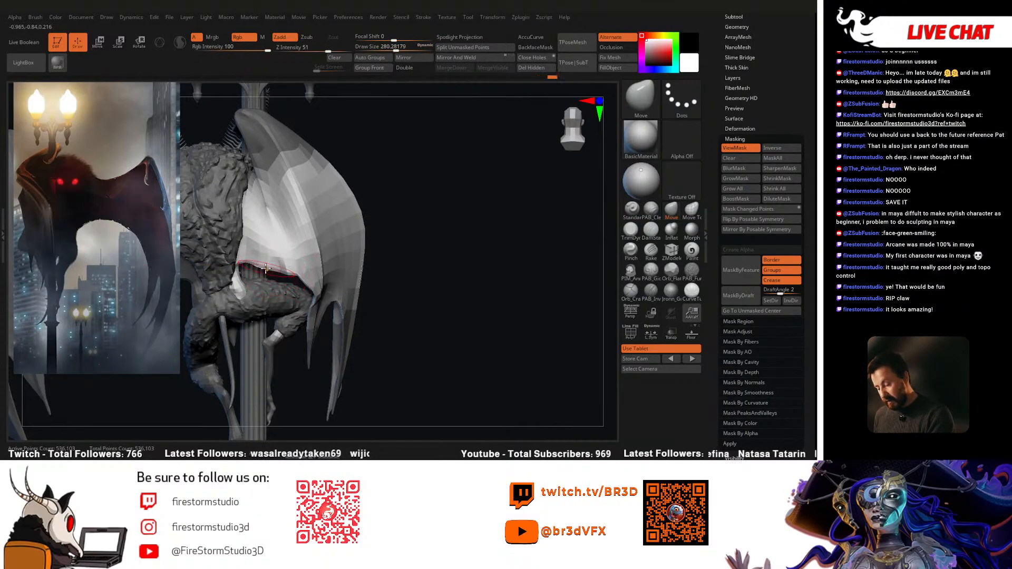
# Step: Thicken the inner edge of the unmasked wing membrane with the Inflat brush at a draw size of 112
pyautogui.moveTo(319, 260)
pyautogui.keyDown('alt'); pyautogui.mouseDown(button='right')
pyautogui.moveTo(365, 253)
pyautogui.moveTo(315, 232)
pyautogui.moveTo(303, 177)
pyautogui.moveTo(280, 232)
pyautogui.mouseUp(button='right'); pyautogui.keyUp('alt')
pyautogui.click(670, 232)
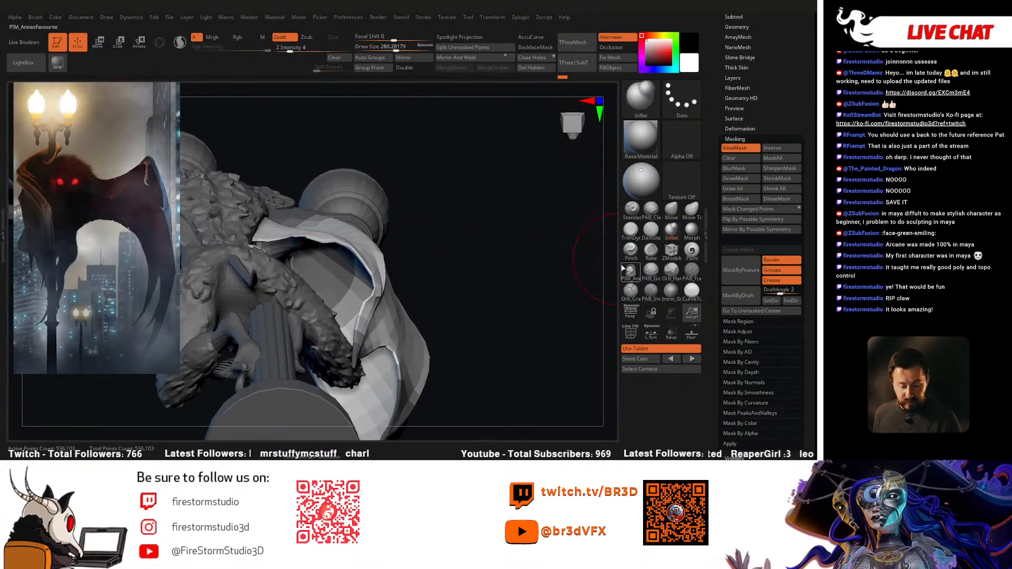
pyautogui.moveTo(327, 278); pyautogui.dragTo(395, 445, button='right')
pyautogui.moveTo(390, 327)
pyautogui.mouseDown(button='right')
pyautogui.moveTo(321, 308)
pyautogui.moveTo(309, 316)
pyautogui.moveTo(361, 277)
pyautogui.mouseUp(button='right')
pyautogui.press('space')
pyautogui.moveTo(415, 222); pyautogui.dragTo(387, 221)
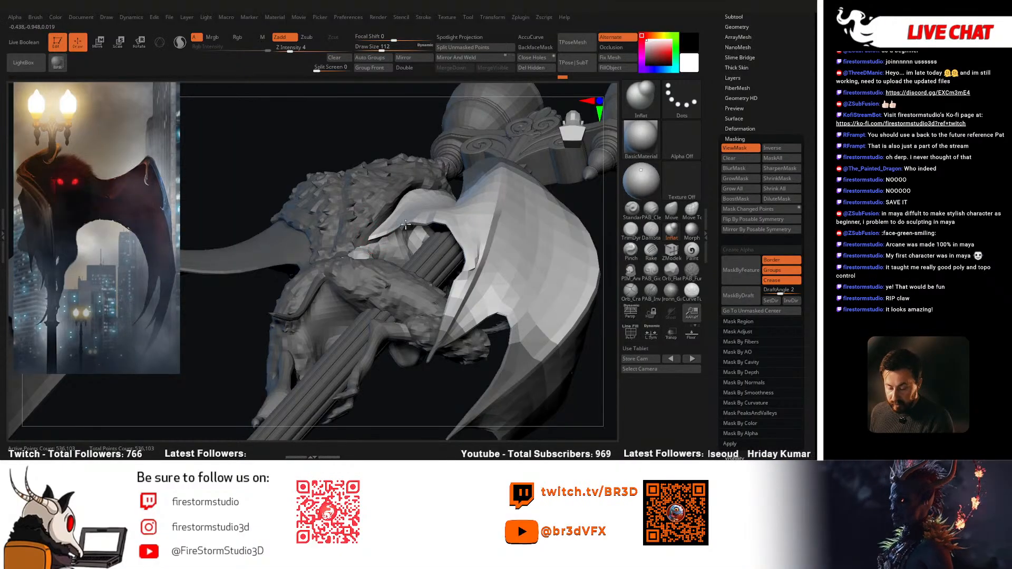
pyautogui.moveTo(392, 232); pyautogui.dragTo(419, 225, button='right')
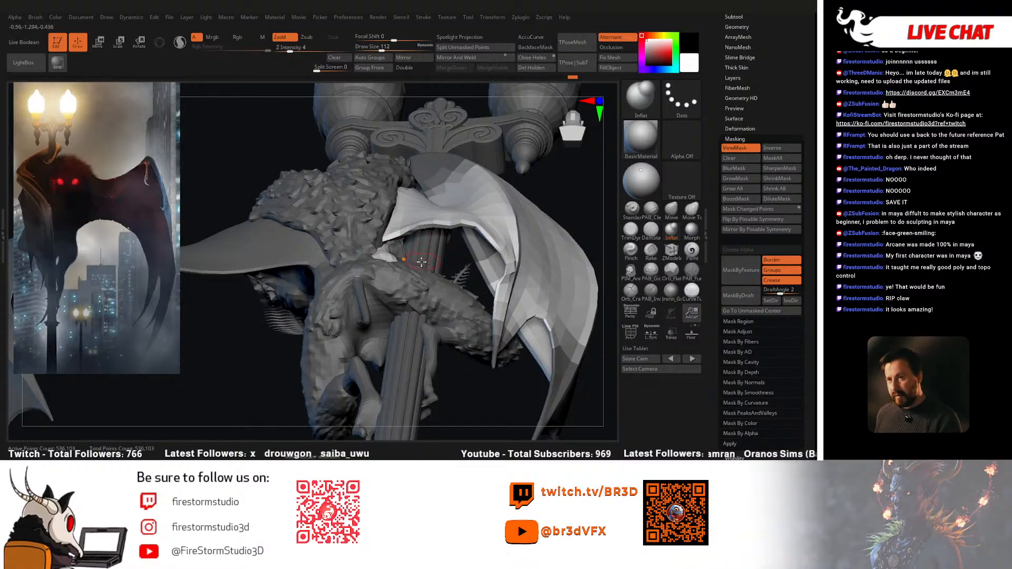
pyautogui.moveTo(421, 258); pyautogui.dragTo(495, 251, button='right')
pyautogui.moveTo(492, 256); pyautogui.dragTo(453, 302, button='right')
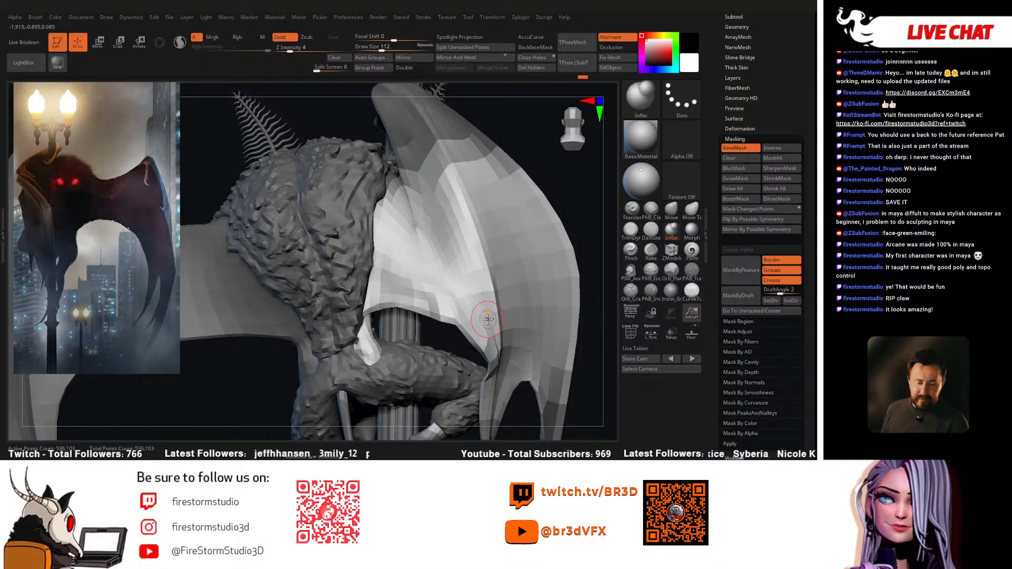
# Step: Raise the membrane's lower edge with the Move brush, touch it up with Inflat at a draw size of about 158, and clear the mask
pyautogui.click(671, 211)
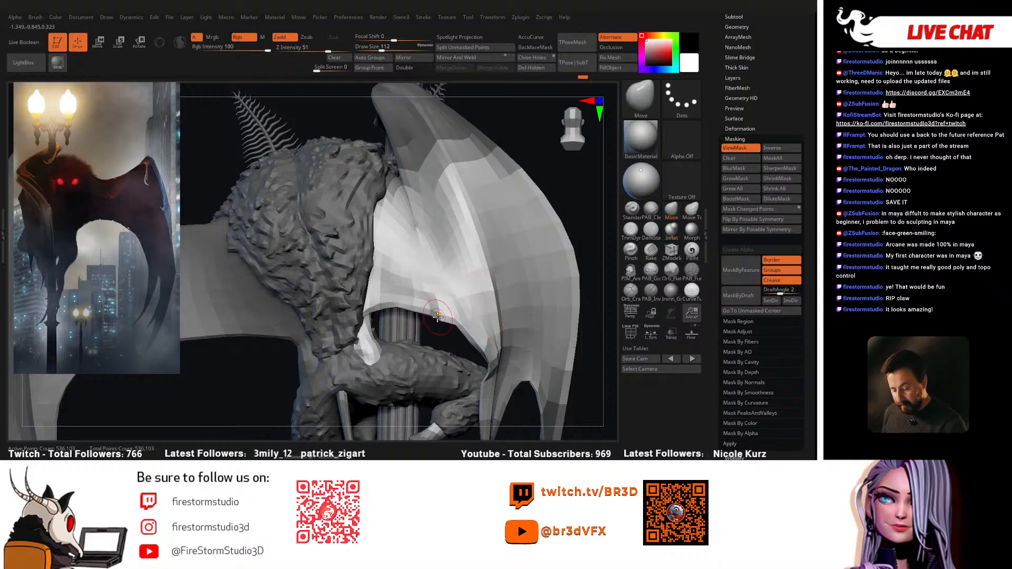
pyautogui.moveTo(407, 309); pyautogui.dragTo(400, 297)
pyautogui.moveTo(447, 304)
pyautogui.mouseDown(button='right')
pyautogui.moveTo(468, 327)
pyautogui.moveTo(420, 255)
pyautogui.mouseUp(button='right')
pyautogui.press('space')
pyautogui.click(671, 230)
pyautogui.press('space')
pyautogui.moveTo(452, 273); pyautogui.dragTo(528, 256, button='right')
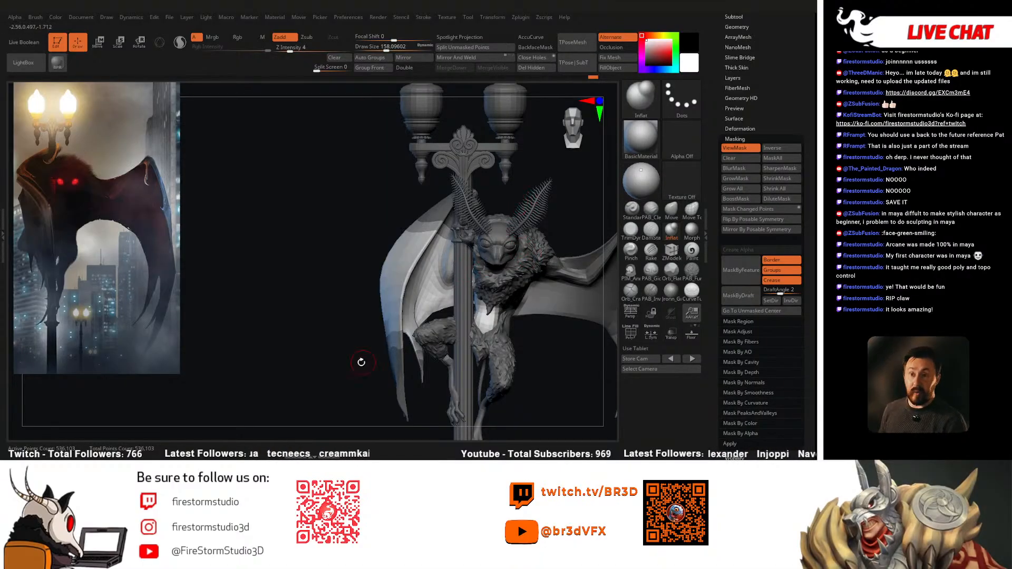
pyautogui.keyDown('ctrl'); pyautogui.moveTo(328, 325); pyautogui.dragTo(350, 345); pyautogui.keyUp('ctrl')
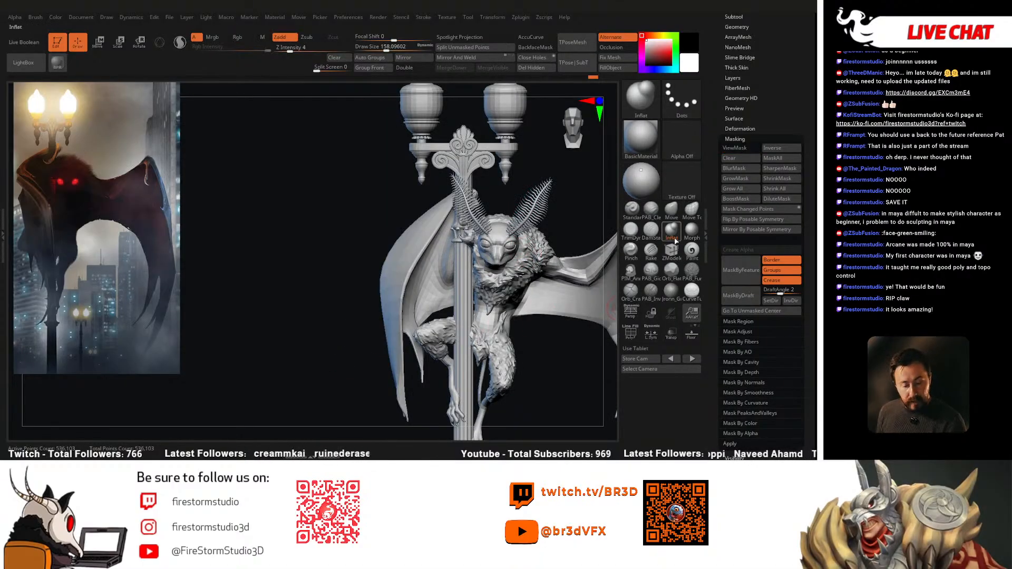
# Step: Reshape the outer contour of the wing beside the lamp post with the Move brush, enlarging its draw size to about 899
pyautogui.click(671, 210)
pyautogui.rightClick(401, 279)
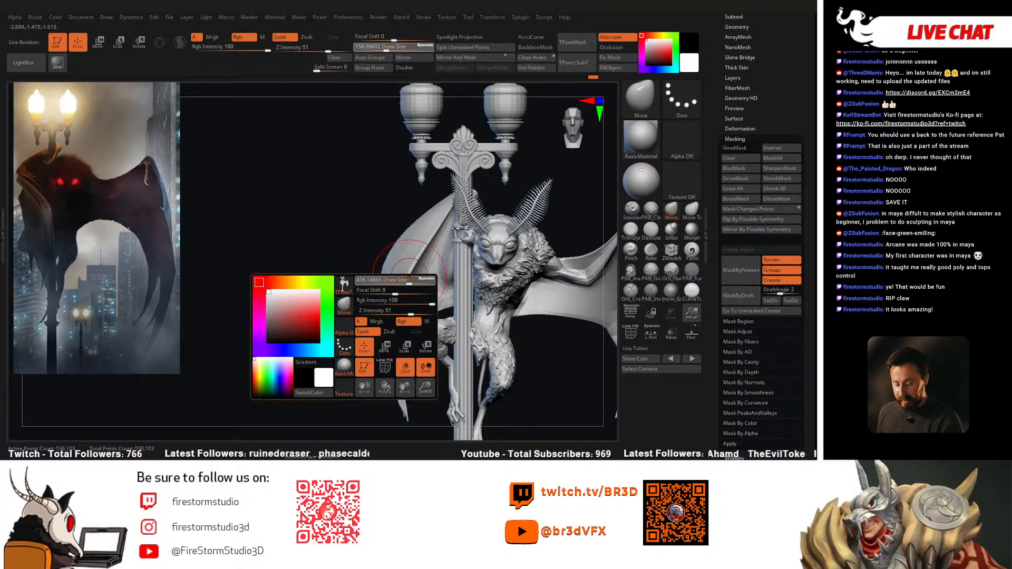
pyautogui.moveTo(409, 280); pyautogui.dragTo(416, 275)
pyautogui.moveTo(367, 323); pyautogui.dragTo(332, 316)
pyautogui.rightClick(343, 271)
pyautogui.moveTo(351, 273); pyautogui.dragTo(358, 275)
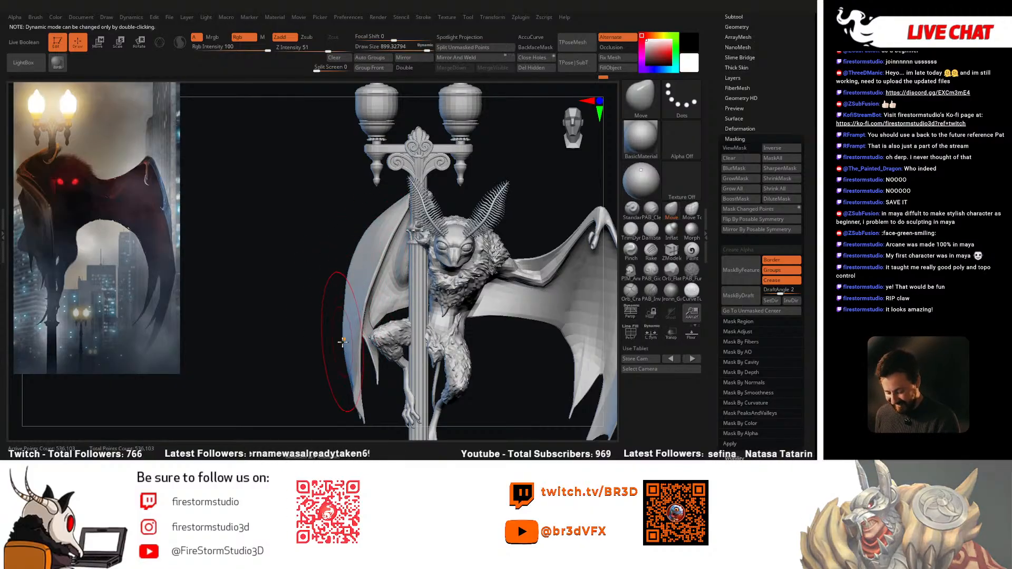
pyautogui.moveTo(346, 284); pyautogui.dragTo(350, 306)
# Step: Reduce the Move brush to a draw size of about 305 and straighten the wing's lowest tip with the rest of the wing masked
pyautogui.rightClick(351, 304)
pyautogui.rightClick(353, 304)
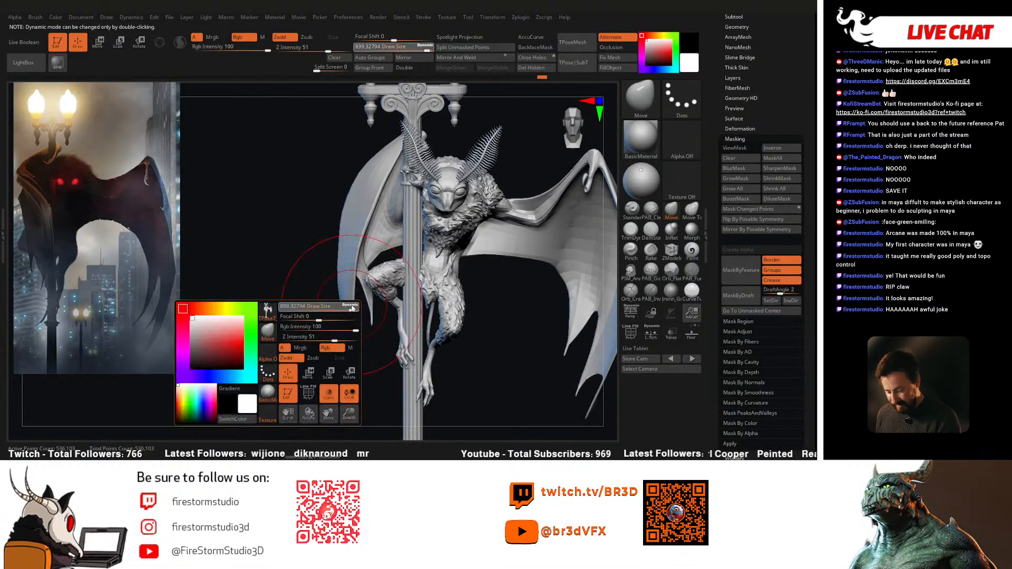
pyautogui.keyDown('alt'); pyautogui.moveTo(359, 350); pyautogui.dragTo(352, 310, button='right'); pyautogui.keyUp('alt')
pyautogui.rightClick(351, 310)
pyautogui.moveTo(352, 311); pyautogui.dragTo(323, 312)
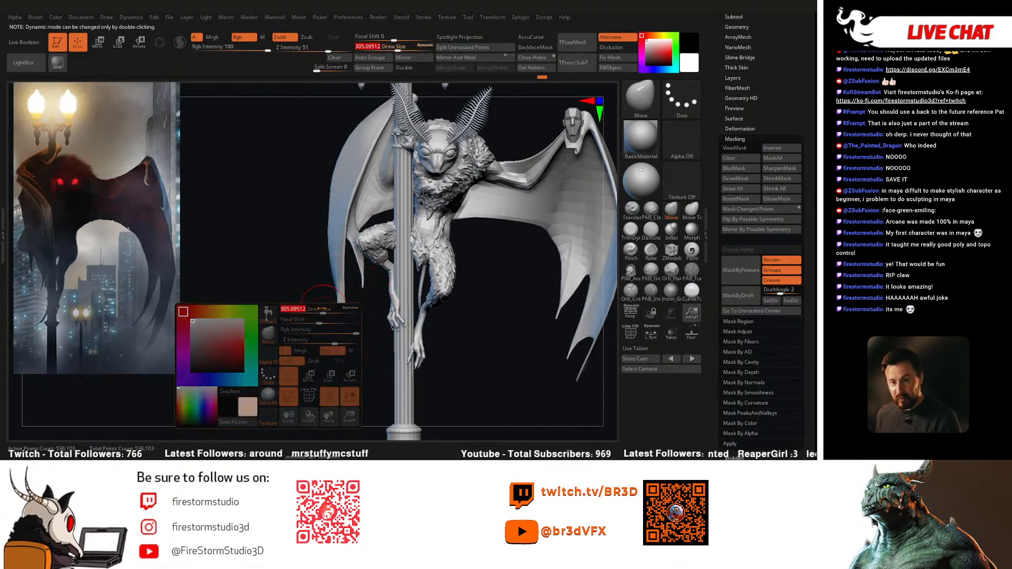
pyautogui.keyDown('ctrl'); pyautogui.moveTo(339, 309); pyautogui.dragTo(345, 339, button='right'); pyautogui.keyUp('ctrl')
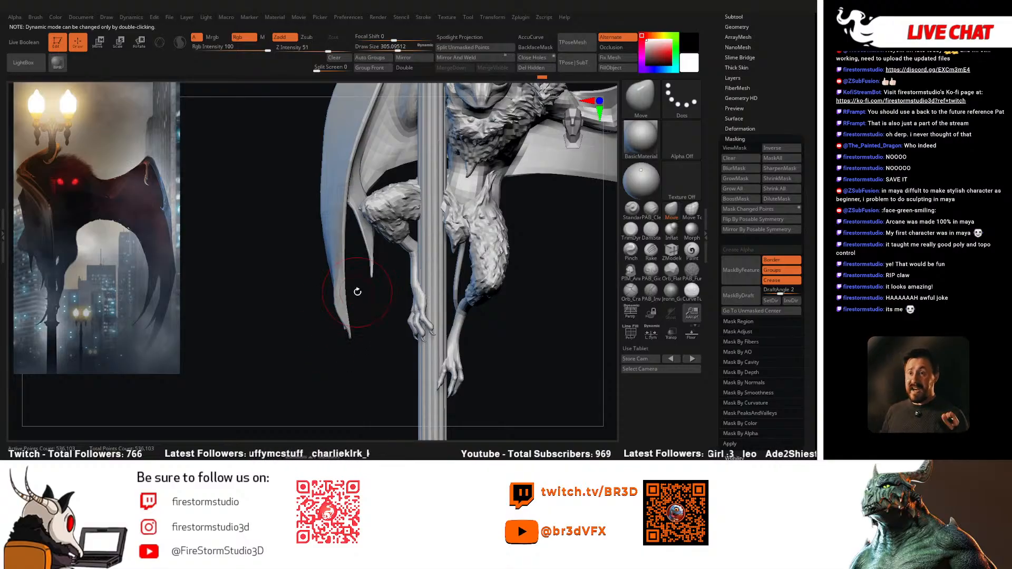
pyautogui.moveTo(340, 307); pyautogui.dragTo(275, 337, button='right')
pyautogui.press('ctrl')
pyautogui.moveTo(264, 258)
pyautogui.mouseDown(button='right')
pyautogui.moveTo(296, 354)
pyautogui.moveTo(286, 357)
pyautogui.moveTo(307, 307)
pyautogui.moveTo(311, 344)
pyautogui.moveTo(314, 328)
pyautogui.mouseUp(button='right')
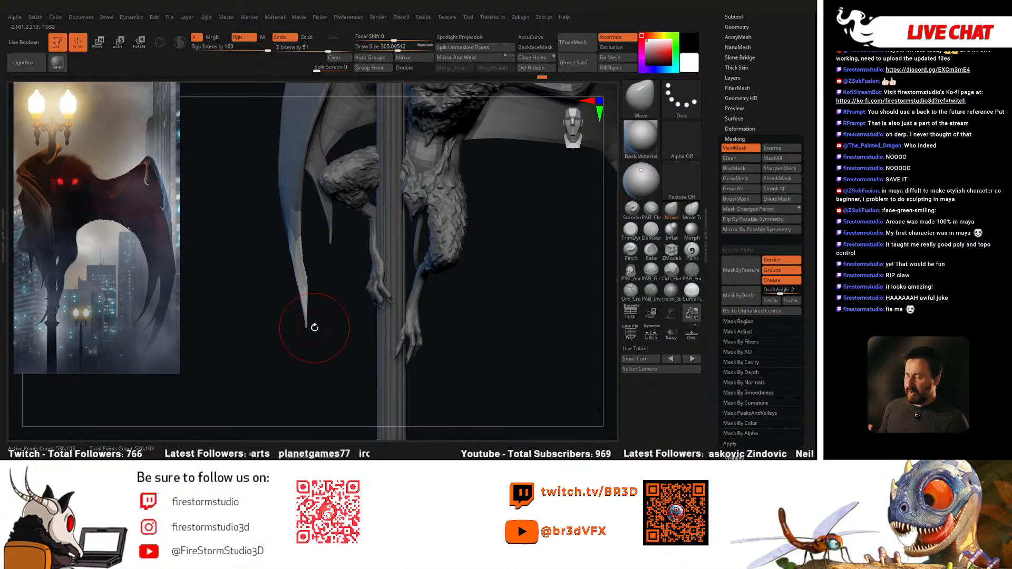
pyautogui.moveTo(313, 327)
pyautogui.mouseDown(button='right')
pyautogui.moveTo(321, 352)
pyautogui.moveTo(350, 332)
pyautogui.moveTo(306, 344)
pyautogui.moveTo(277, 373)
pyautogui.moveTo(307, 380)
pyautogui.mouseUp(button='right')
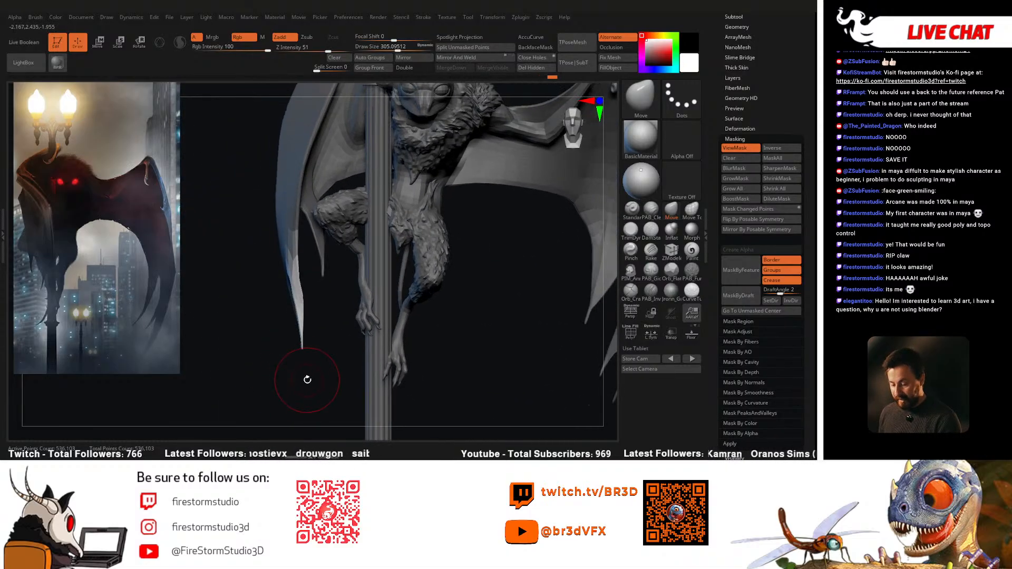
pyautogui.hotkey('ctrl', 'h')
# Step: Adjust the upper outer curve of the wing beside the lamp post with the Move brush at a draw size of about 525
pyautogui.keyDown('alt'); pyautogui.moveTo(332, 311); pyautogui.dragTo(330, 386, button='right'); pyautogui.keyUp('alt')
pyautogui.press('space')
pyautogui.click(288, 271)
pyautogui.press('space')
pyautogui.moveTo(294, 203); pyautogui.dragTo(301, 203)
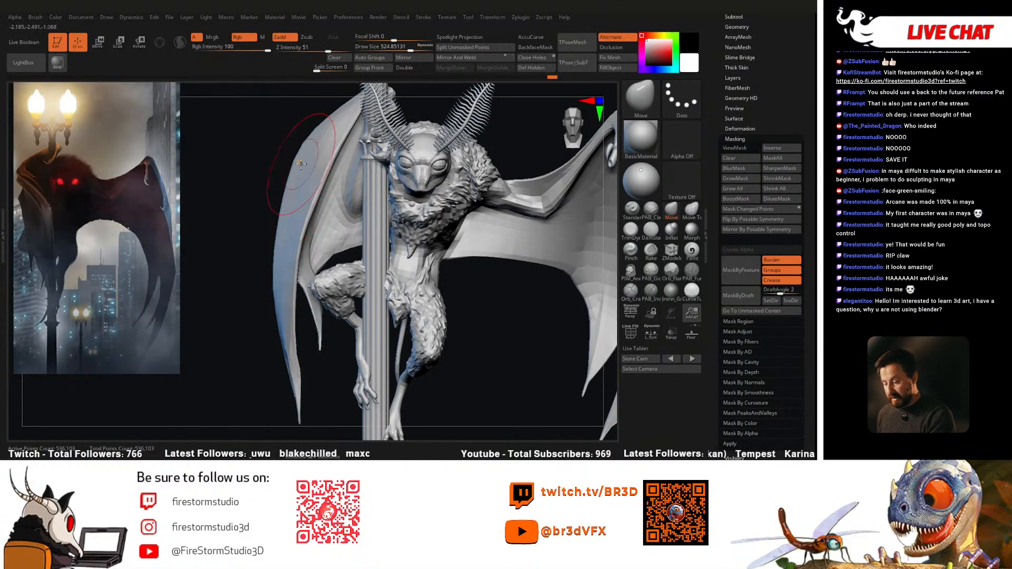
pyautogui.moveTo(305, 160); pyautogui.dragTo(300, 154)
pyautogui.moveTo(271, 244); pyautogui.dragTo(278, 239, button='right')
# Step: Turn on AccuCurve for the Move brush and refine the extended wing's outline at a draw size of about 365
pyautogui.press('space')
pyautogui.moveTo(282, 235); pyautogui.dragTo(272, 235)
pyautogui.moveTo(280, 232)
pyautogui.mouseDown(button='right')
pyautogui.moveTo(327, 217)
pyautogui.moveTo(452, 210)
pyautogui.moveTo(398, 266)
pyautogui.mouseUp(button='right')
pyautogui.press('space')
pyautogui.moveTo(399, 266); pyautogui.dragTo(395, 266)
pyautogui.click(534, 41)
pyautogui.moveTo(445, 215); pyautogui.dragTo(451, 210)
pyautogui.moveTo(440, 183); pyautogui.dragTo(523, 243, button='right')
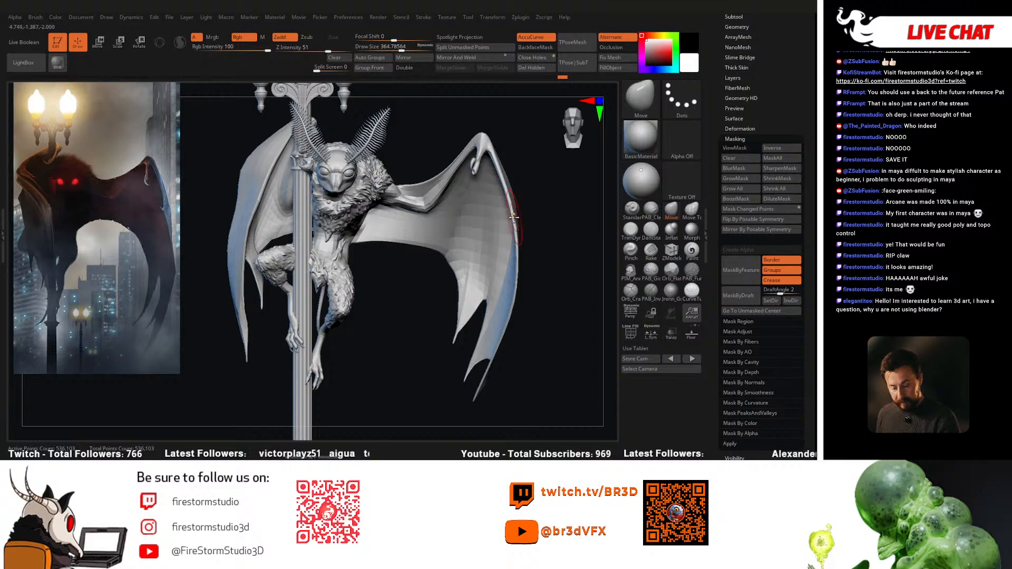
# Step: Adjust the lower points of the extended wing with the Move brush at a draw size of about 437
pyautogui.moveTo(511, 301); pyautogui.dragTo(508, 305, button='right')
pyautogui.press('space')
pyautogui.moveTo(508, 305); pyautogui.dragTo(513, 306)
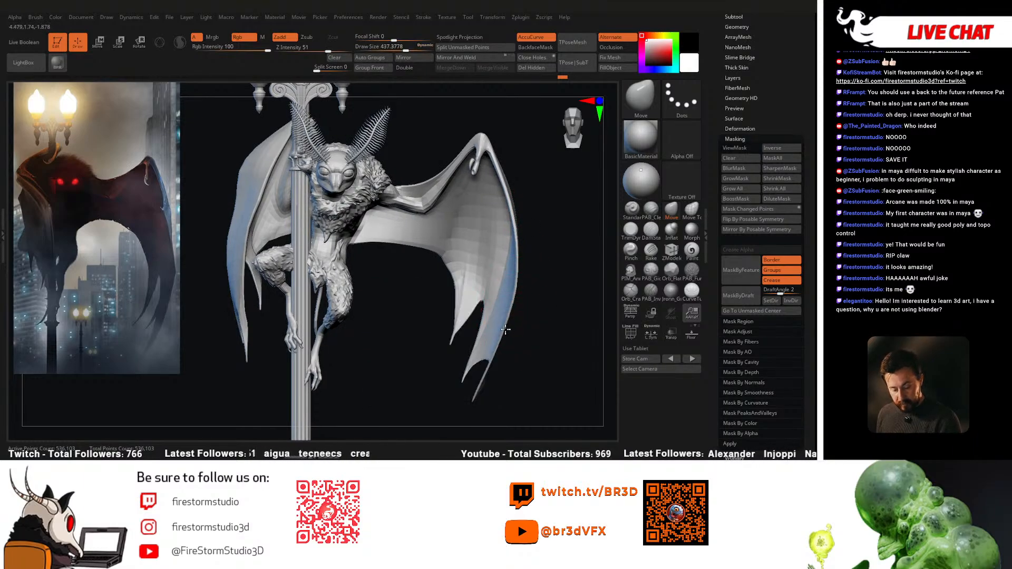
pyautogui.hotkey('ctrl', 'z')
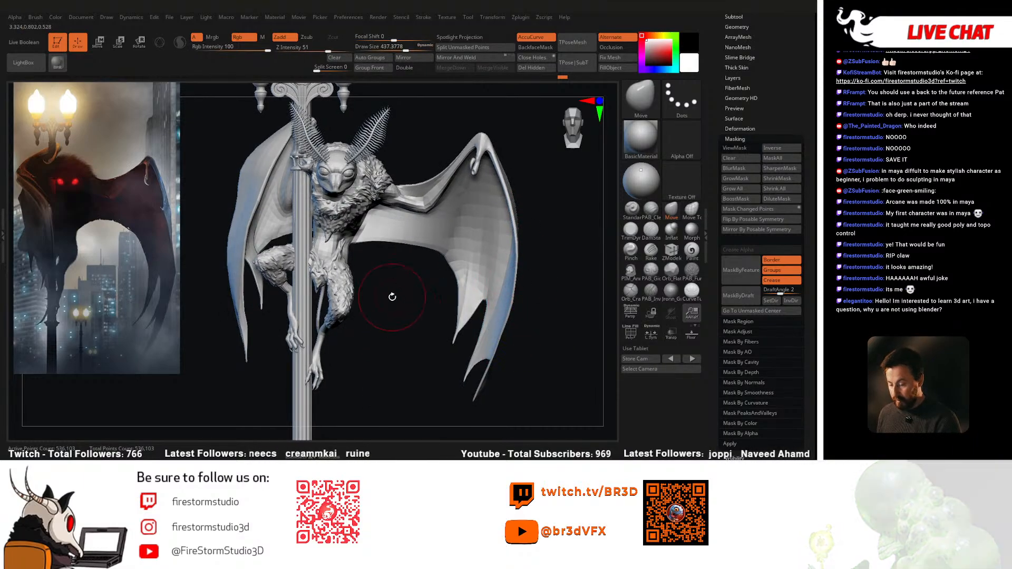
# Step: Nudge the outer edge of the wing beside the lamp post and enlarge the Move brush to a draw size of about 559
pyautogui.moveTo(247, 264); pyautogui.dragTo(244, 263)
pyautogui.press('space')
pyautogui.moveTo(268, 316); pyautogui.dragTo(275, 317)
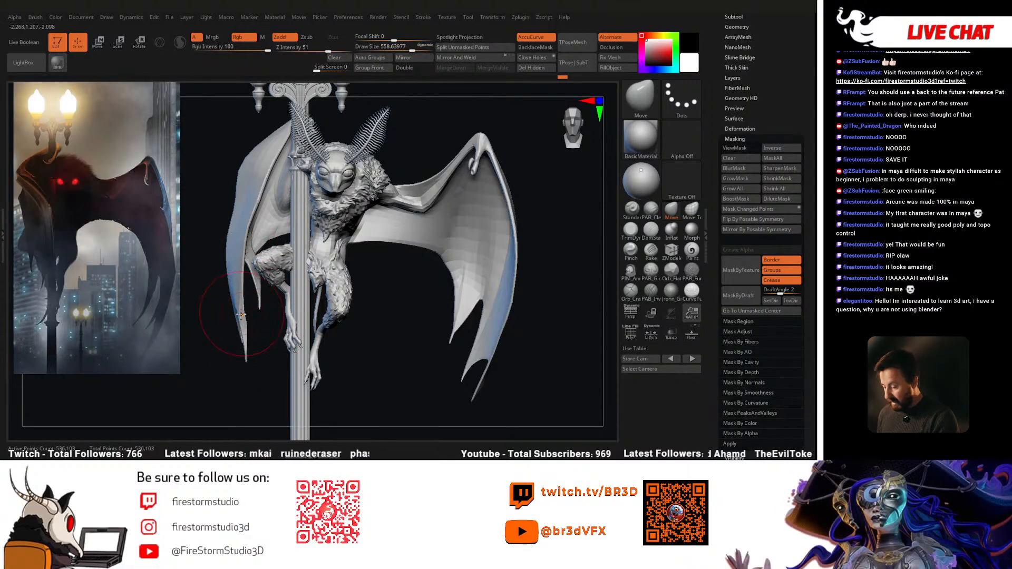
# Step: Lasso-mask the lower part of the wing beside the lamp post on the isolated body mesh, and show the full model again
pyautogui.moveTo(226, 382)
pyautogui.keyDown('ctrl'); pyautogui.mouseDown()
pyautogui.moveTo(268, 302)
pyautogui.moveTo(223, 207)
pyautogui.moveTo(201, 206)
pyautogui.mouseUp(); pyautogui.keyUp('ctrl')
pyautogui.keyDown('ctrl'); pyautogui.keyDown('shift'); pyautogui.click(235, 289); pyautogui.keyUp('shift'); pyautogui.keyUp('ctrl')
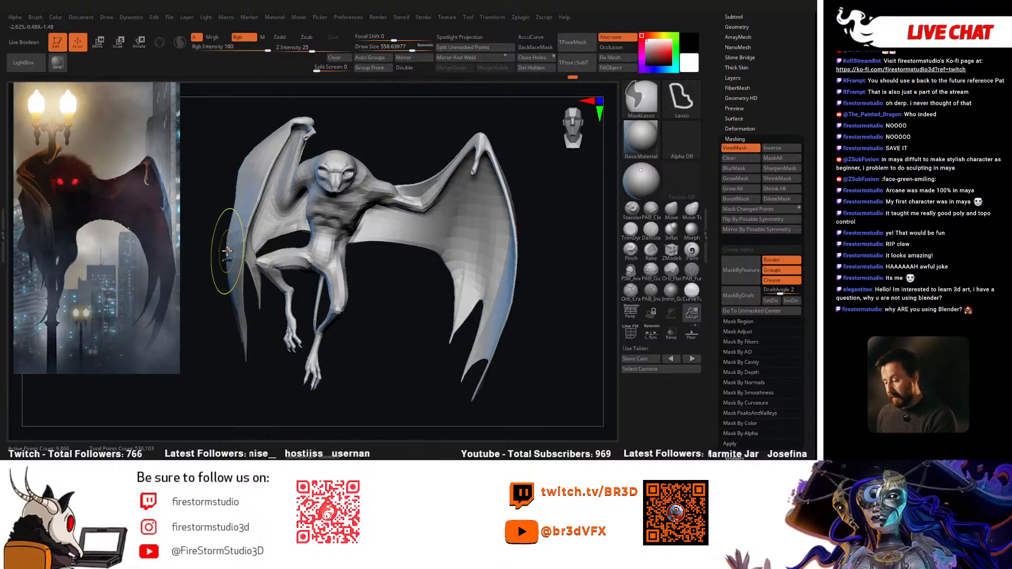
pyautogui.keyDown('ctrl'); pyautogui.keyDown('shift'); pyautogui.click(211, 232); pyautogui.keyUp('shift'); pyautogui.keyUp('ctrl')
pyautogui.keyDown('alt'); pyautogui.moveTo(285, 272); pyautogui.dragTo(297, 268, button='right'); pyautogui.keyUp('alt')
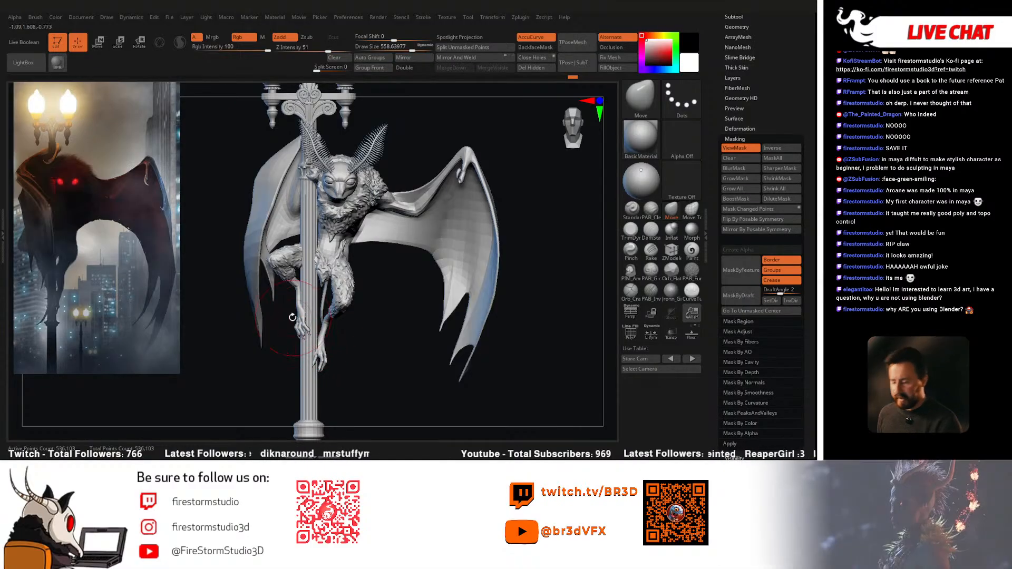
# Step: Invert the mask so the creature's body is protected and the wing beside the lamp post stays editable
pyautogui.keyDown('ctrl'); pyautogui.click(237, 314); pyautogui.keyUp('ctrl')
pyautogui.keyDown('ctrl'); pyautogui.click(282, 306); pyautogui.keyUp('ctrl')
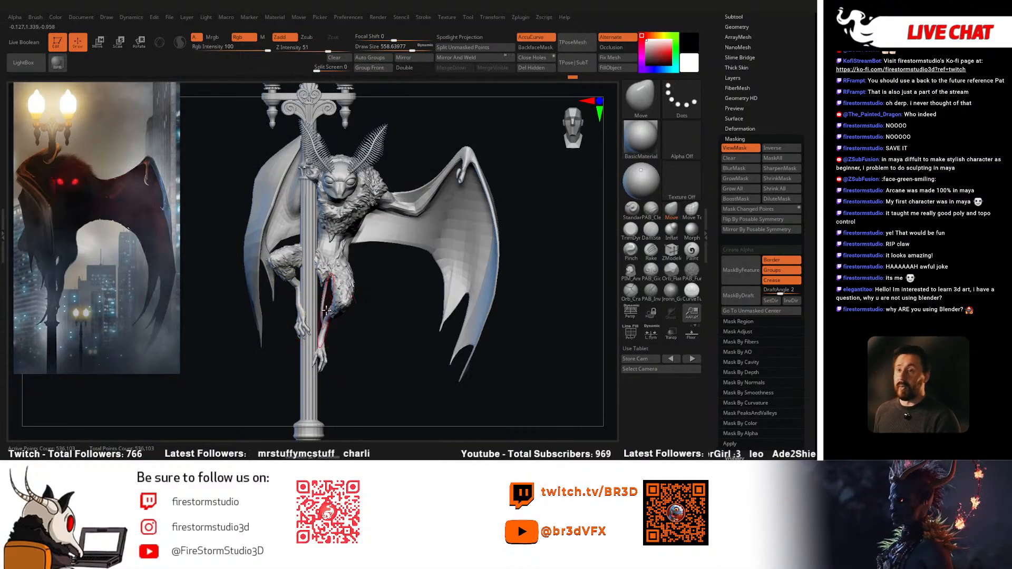
pyautogui.moveTo(339, 337); pyautogui.dragTo(364, 328, button='right')
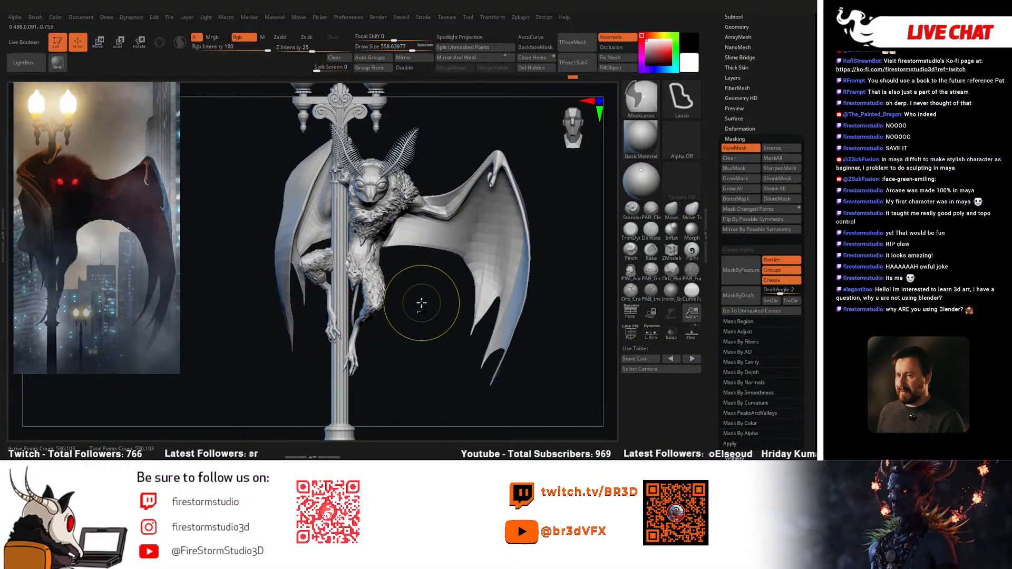
pyautogui.keyDown('ctrl'); pyautogui.click(419, 309); pyautogui.keyUp('ctrl')
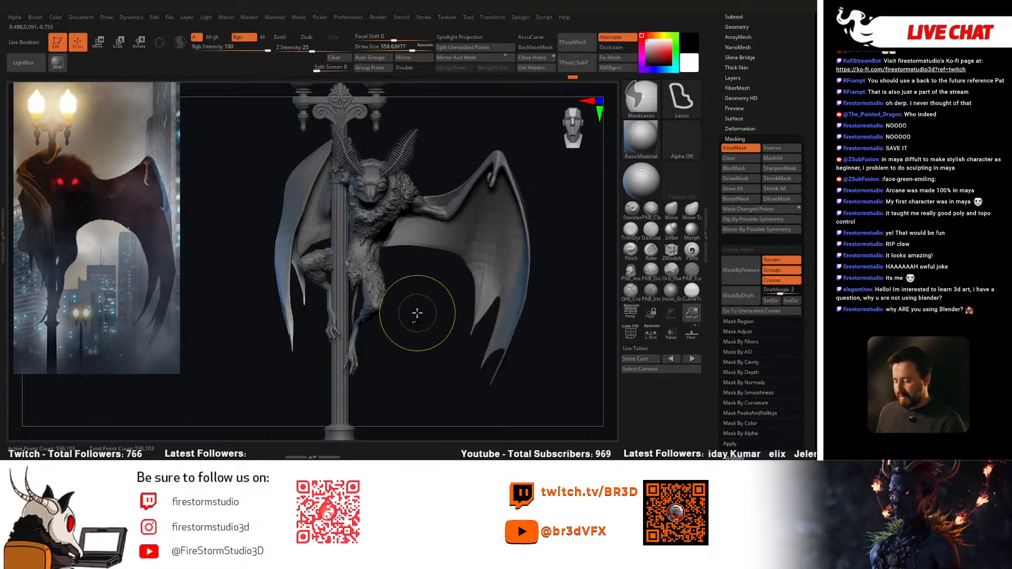
pyautogui.keyDown('ctrl'); pyautogui.click(308, 319); pyautogui.keyUp('ctrl')
pyautogui.keyDown('ctrl'); pyautogui.click(419, 300); pyautogui.keyUp('ctrl')
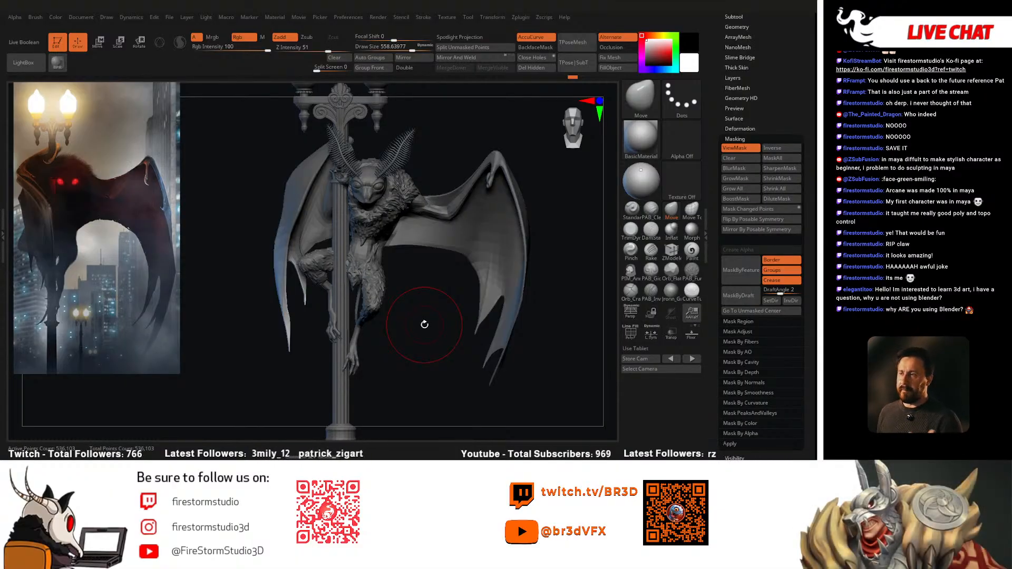
pyautogui.moveTo(404, 323); pyautogui.dragTo(380, 325)
pyautogui.moveTo(293, 261)
pyautogui.keyDown('ctrl'); pyautogui.mouseDown()
pyautogui.moveTo(321, 310)
pyautogui.moveTo(319, 226)
pyautogui.mouseUp(); pyautogui.keyUp('ctrl')
pyautogui.moveTo(408, 303)
pyautogui.mouseDown()
pyautogui.moveTo(413, 293)
pyautogui.moveTo(393, 352)
pyautogui.moveTo(409, 346)
pyautogui.moveTo(373, 295)
pyautogui.moveTo(392, 294)
pyautogui.mouseUp()
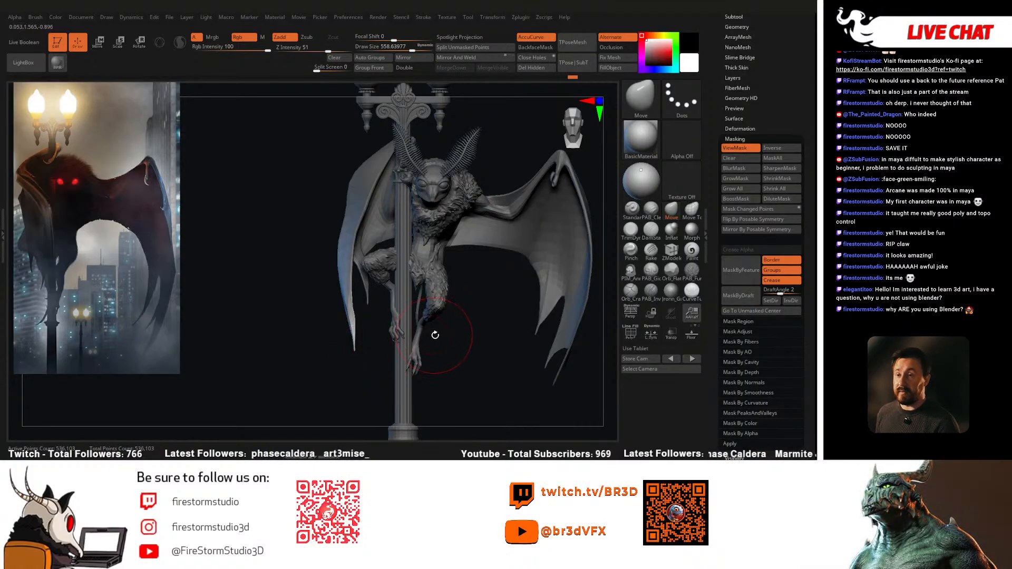
pyautogui.keyDown('alt'); pyautogui.moveTo(445, 341); pyautogui.dragTo(439, 341); pyautogui.keyUp('alt')
pyautogui.moveTo(354, 384); pyautogui.dragTo(410, 354)
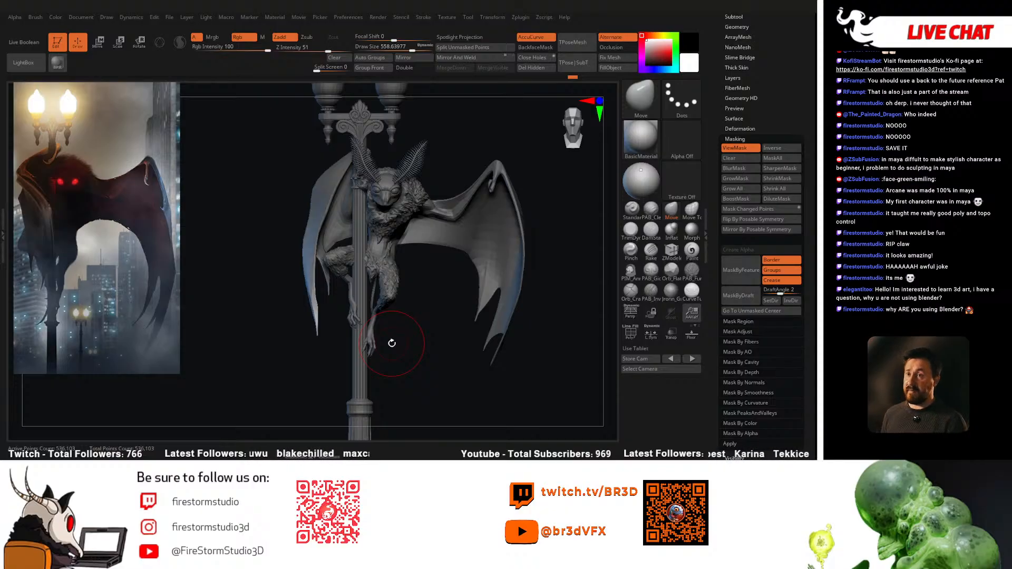
pyautogui.moveTo(407, 336)
pyautogui.mouseDown()
pyautogui.moveTo(418, 343)
pyautogui.moveTo(413, 333)
pyautogui.mouseUp()
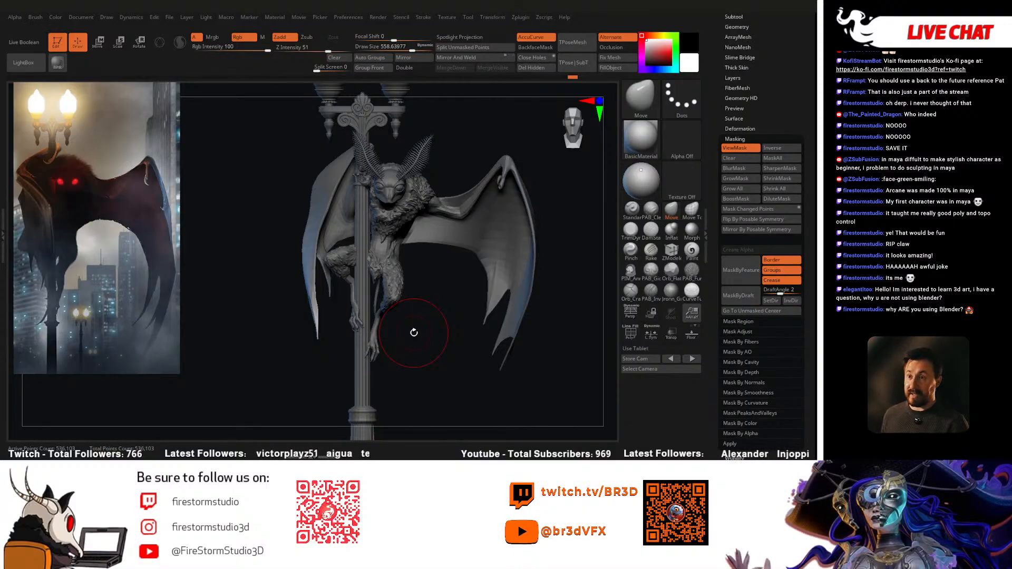
# Step: Adjust the outer edge of the wing beside the lamp post with the Move brush at a draw size of 1000, hiding the mask shading
pyautogui.click(665, 213)
pyautogui.moveTo(403, 328); pyautogui.dragTo(405, 337)
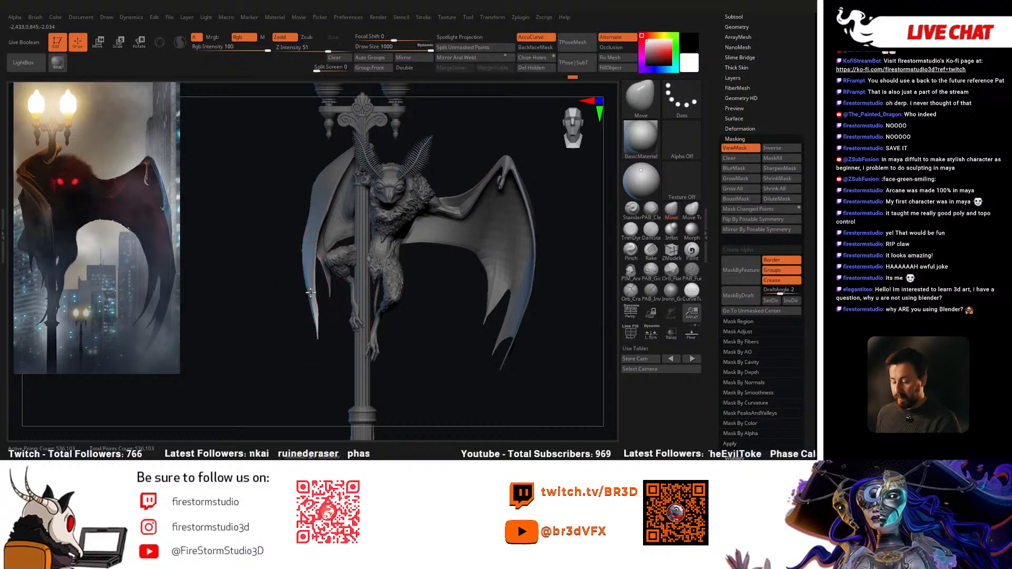
pyautogui.hotkey('ctrl', 'h')
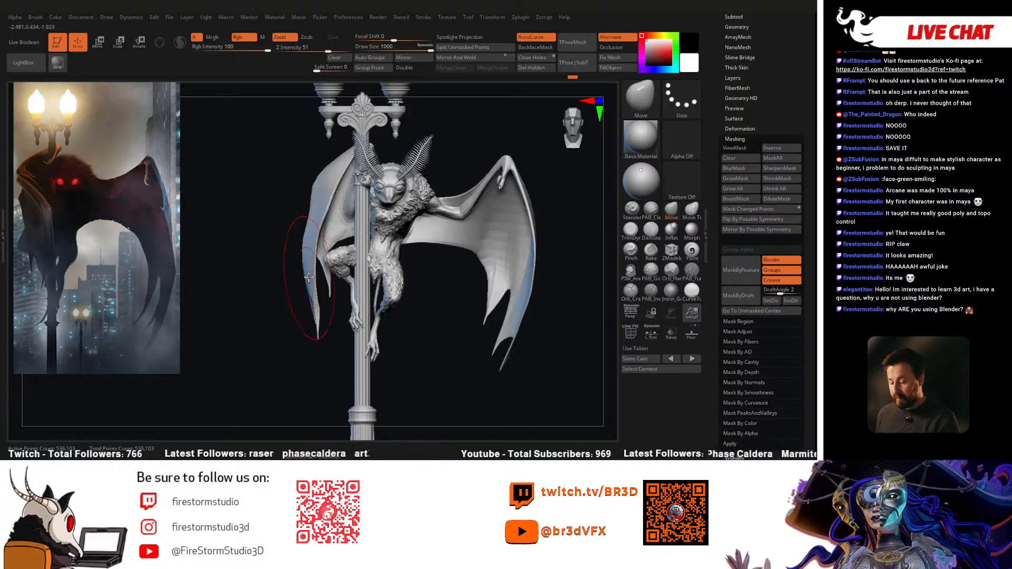
pyautogui.moveTo(205, 335); pyautogui.dragTo(197, 337)
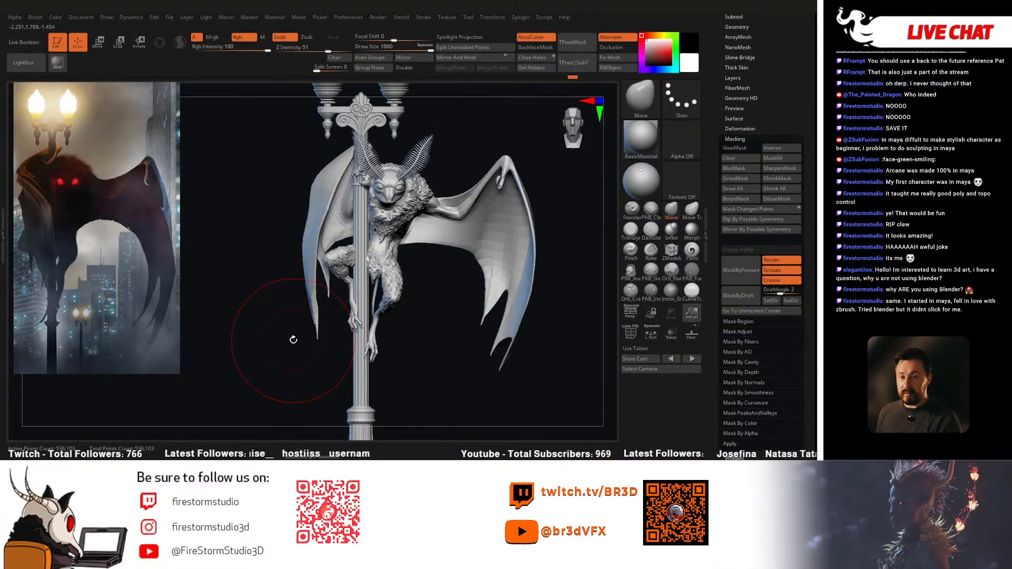
pyautogui.moveTo(293, 340); pyautogui.dragTo(311, 334)
pyautogui.moveTo(404, 333); pyautogui.dragTo(396, 333)
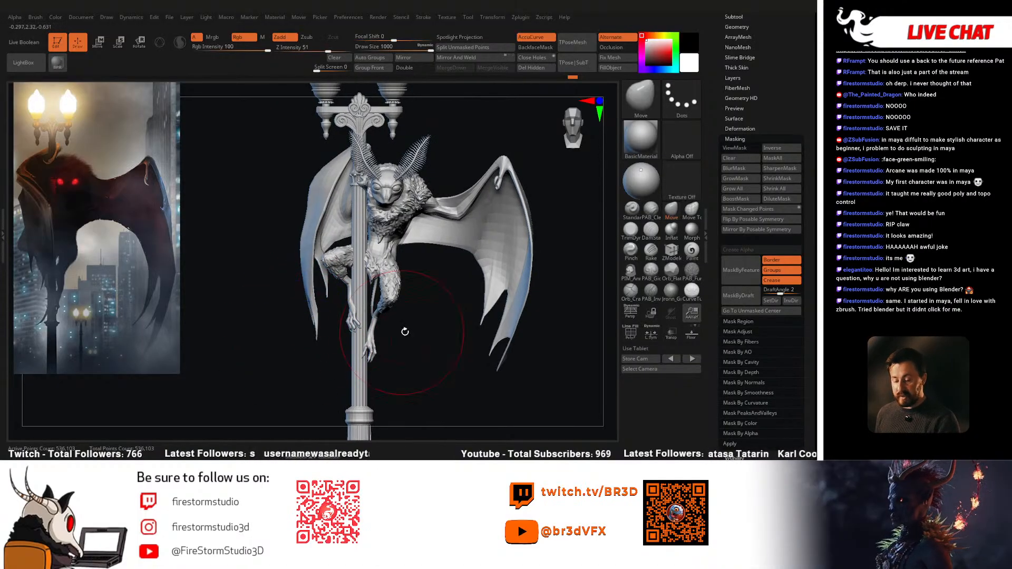
# Step: Set the Move brush's draw size to about 724 and isolate the creature's body mesh from the lamp post and fur
pyautogui.press('space')
pyautogui.moveTo(380, 263); pyautogui.dragTo(377, 263)
pyautogui.moveTo(364, 250)
pyautogui.mouseDown(button='right')
pyautogui.moveTo(321, 245)
pyautogui.moveTo(352, 243)
pyautogui.moveTo(289, 332)
pyautogui.moveTo(291, 304)
pyautogui.moveTo(289, 314)
pyautogui.mouseUp(button='right')
pyautogui.press('ctrl')
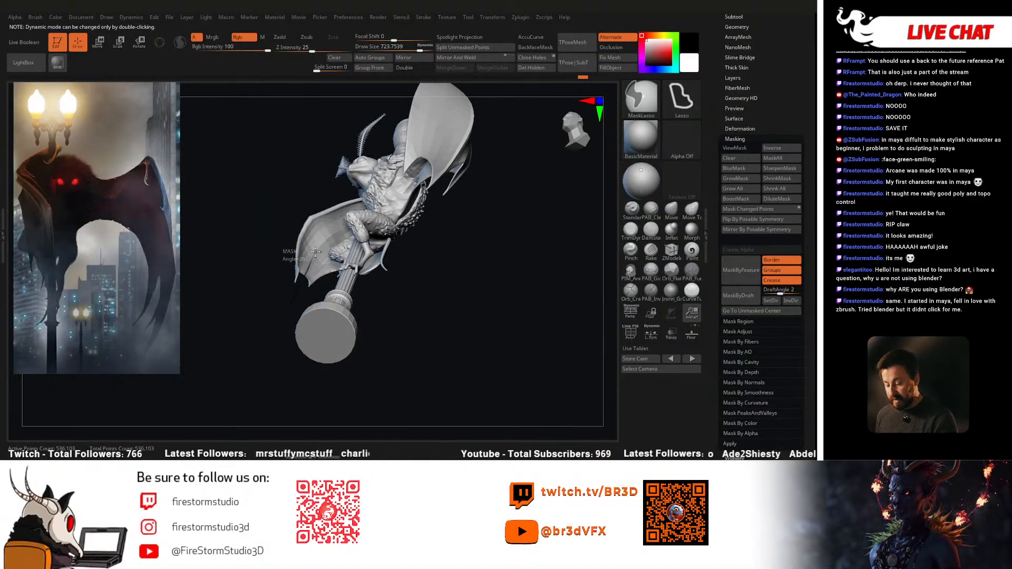
pyautogui.moveTo(264, 323); pyautogui.dragTo(377, 279, button='right')
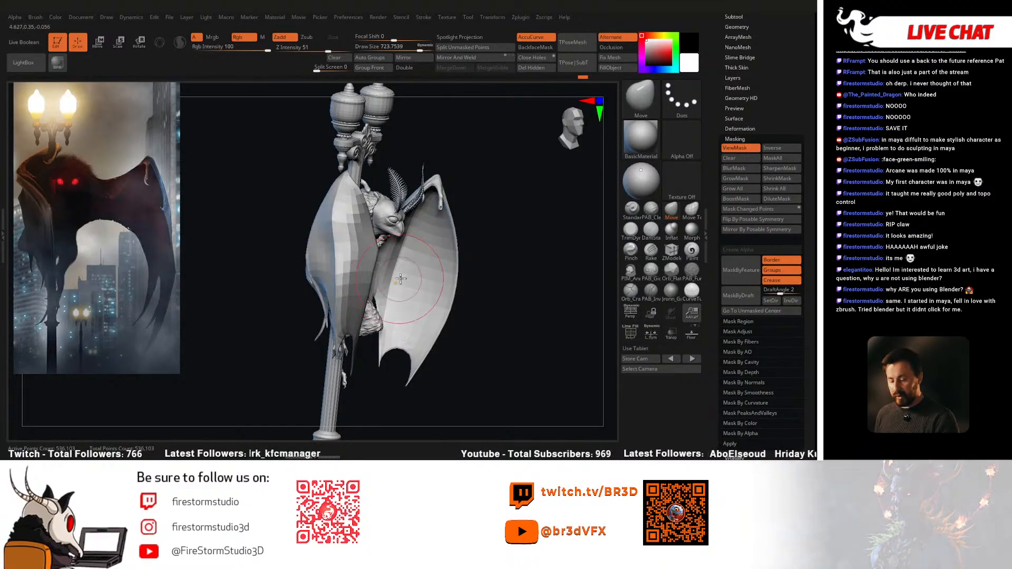
pyautogui.keyDown('ctrl'); pyautogui.keyDown('shift'); pyautogui.click(423, 286); pyautogui.keyUp('shift'); pyautogui.keyUp('ctrl')
# Step: Mask the body and extended wing so that only the folded wing can be edited
pyautogui.moveTo(478, 267)
pyautogui.mouseDown(button='right')
pyautogui.moveTo(524, 330)
pyautogui.moveTo(482, 264)
pyautogui.moveTo(490, 296)
pyautogui.moveTo(488, 357)
pyautogui.moveTo(479, 358)
pyautogui.moveTo(481, 296)
pyautogui.moveTo(469, 312)
pyautogui.moveTo(448, 292)
pyautogui.mouseUp(button='right')
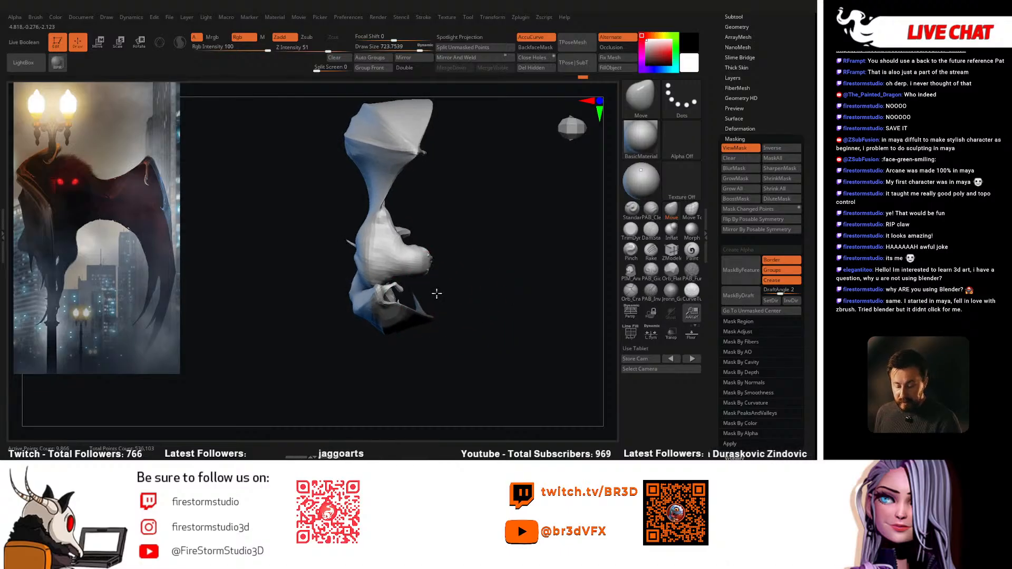
pyautogui.press('ctrl')
pyautogui.moveTo(411, 355)
pyautogui.mouseDown(button='right')
pyautogui.moveTo(463, 283)
pyautogui.moveTo(472, 239)
pyautogui.moveTo(464, 310)
pyautogui.moveTo(444, 307)
pyautogui.moveTo(501, 343)
pyautogui.moveTo(456, 324)
pyautogui.moveTo(449, 340)
pyautogui.moveTo(388, 334)
pyautogui.mouseUp(button='right')
pyautogui.moveTo(323, 350)
pyautogui.mouseDown(button='right')
pyautogui.moveTo(331, 311)
pyautogui.moveTo(378, 319)
pyautogui.mouseUp(button='right')
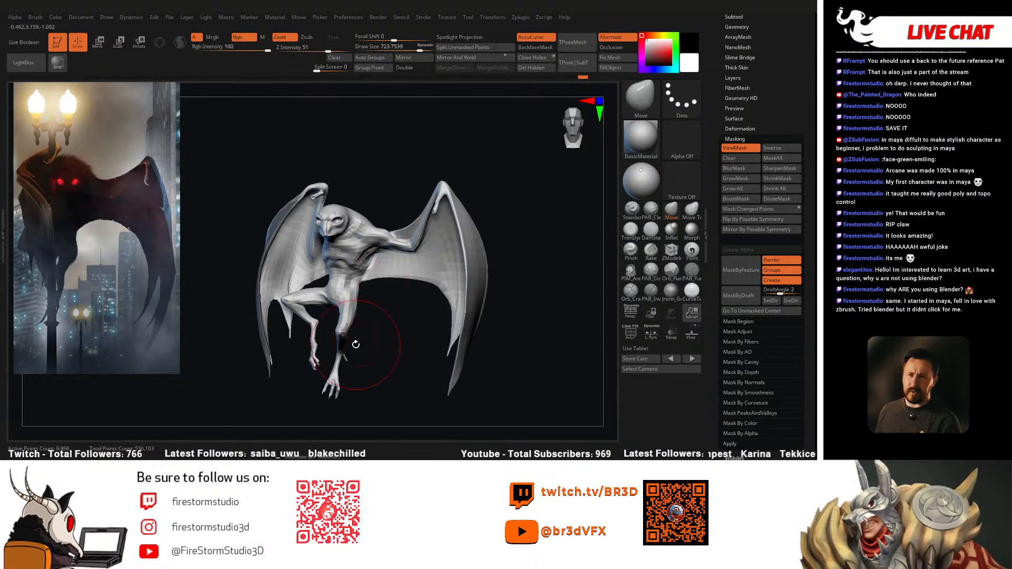
pyautogui.moveTo(356, 344)
pyautogui.mouseDown(button='right')
pyautogui.moveTo(527, 246)
pyautogui.moveTo(401, 278)
pyautogui.mouseUp(button='right')
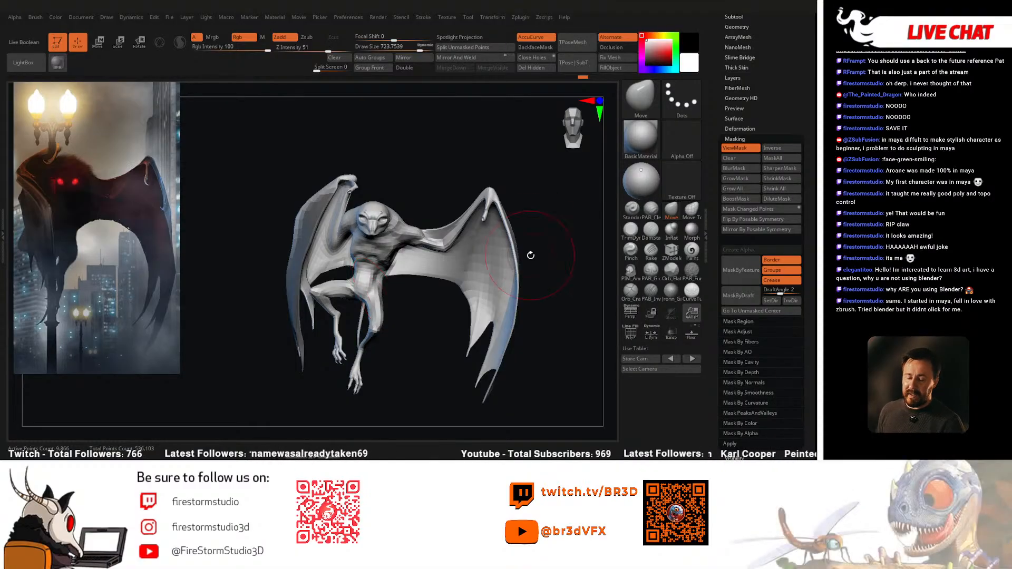
pyautogui.moveTo(378, 273); pyautogui.dragTo(475, 277, button='right')
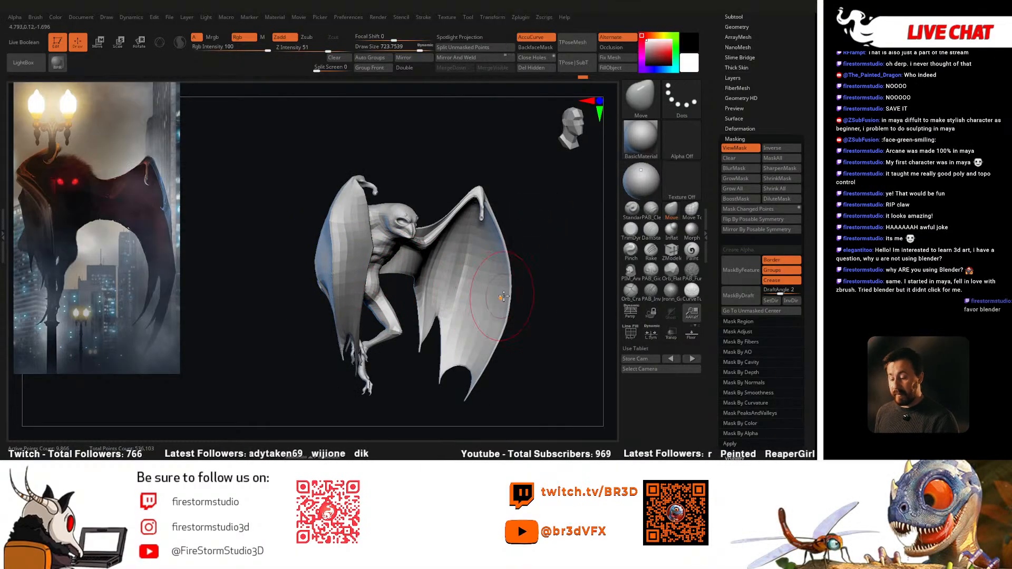
pyautogui.keyDown('ctrl'); pyautogui.click(522, 287); pyautogui.keyUp('ctrl')
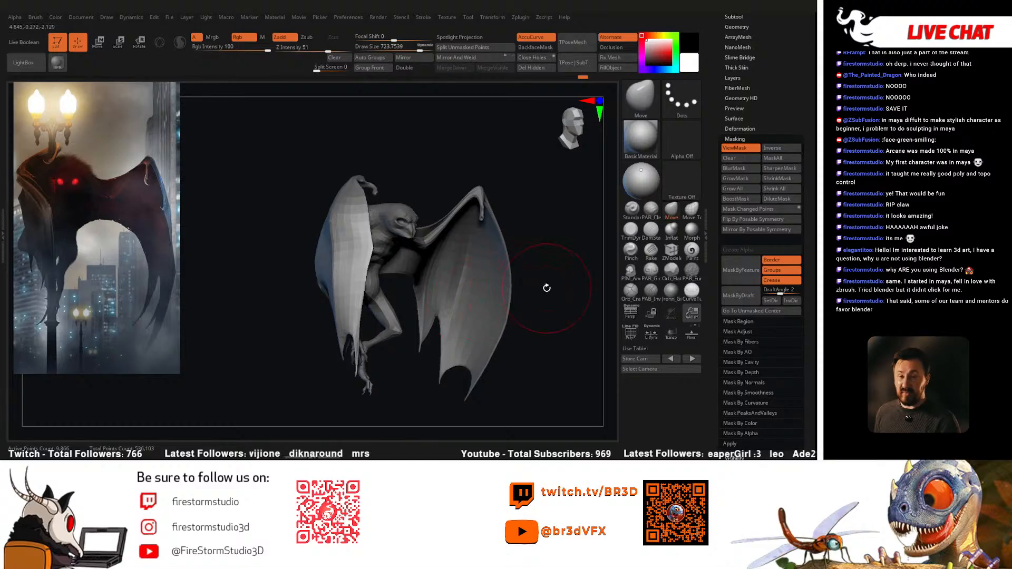
pyautogui.moveTo(555, 289)
pyautogui.mouseDown()
pyautogui.moveTo(465, 318)
pyautogui.moveTo(364, 317)
pyautogui.moveTo(423, 304)
pyautogui.moveTo(401, 288)
pyautogui.moveTo(387, 227)
pyautogui.moveTo(403, 180)
pyautogui.moveTo(392, 232)
pyautogui.mouseUp()
# Step: Smooth and reshape the folded wing's long outer edge with the Smooth and Move brushes at a draw size of about 910
pyautogui.press('space')
pyautogui.keyDown('ctrl'); pyautogui.click(478, 327); pyautogui.keyUp('ctrl')
pyautogui.moveTo(375, 316); pyautogui.dragTo(381, 318)
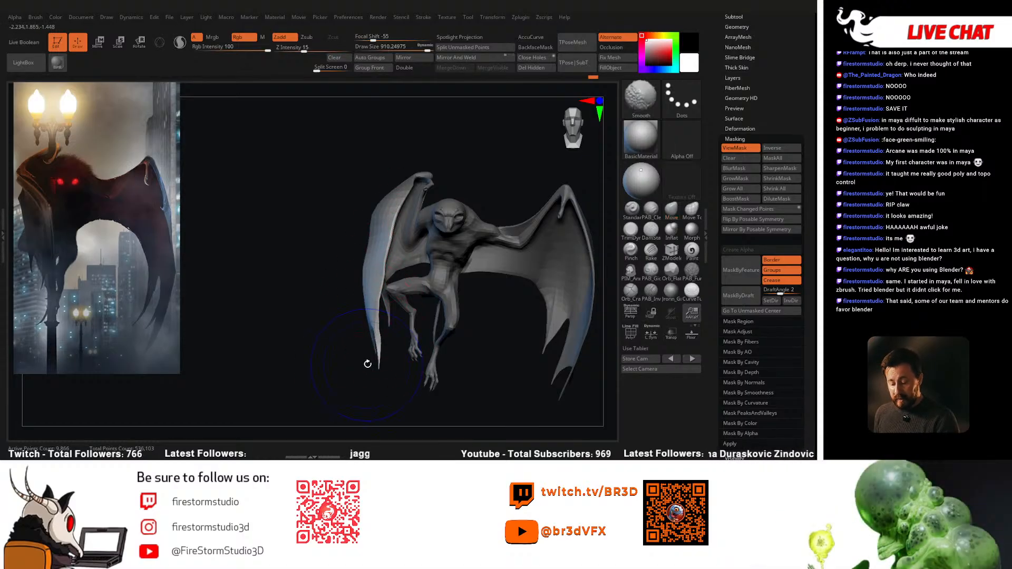
pyautogui.keyDown('alt'); pyautogui.moveTo(364, 365); pyautogui.dragTo(322, 376); pyautogui.keyUp('alt')
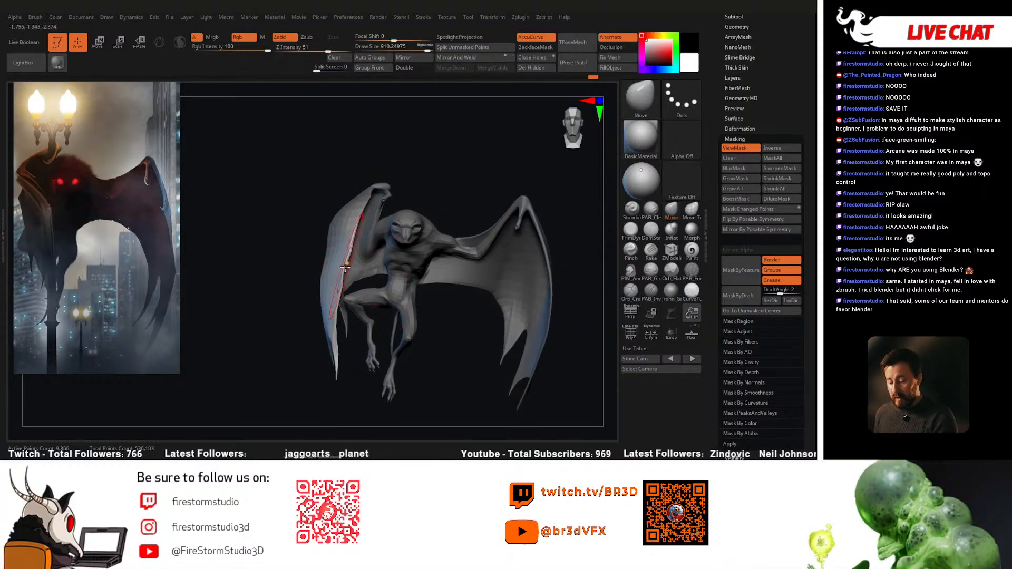
pyautogui.moveTo(463, 221); pyautogui.dragTo(348, 316)
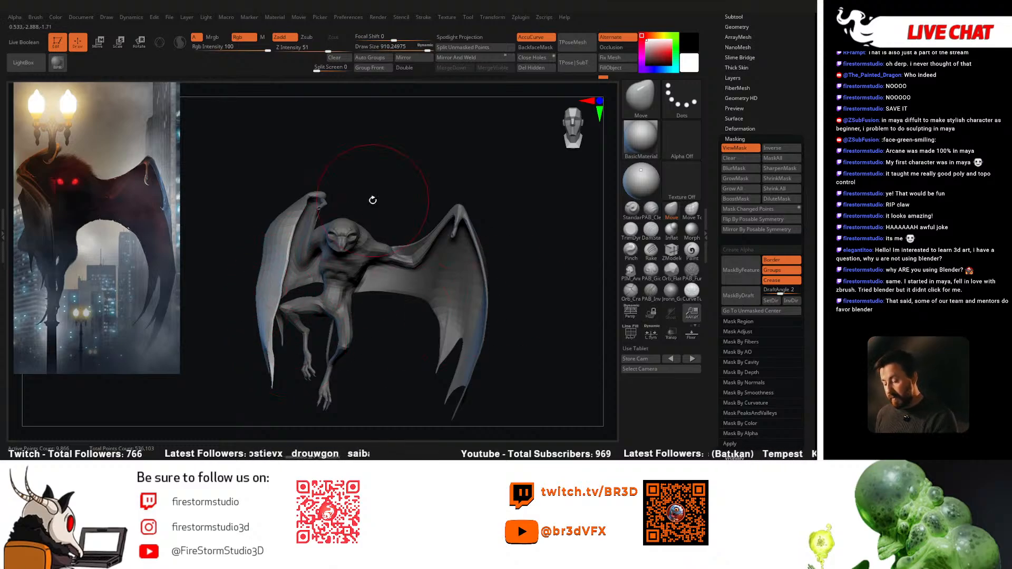
# Step: Hide the mask shading and adjust the folded wing's outer curve with the Move brush at a draw size of about 856
pyautogui.hotkey('ctrl', 'h')
pyautogui.moveTo(257, 302); pyautogui.dragTo(261, 299)
pyautogui.press('space')
pyautogui.moveTo(270, 254)
pyautogui.mouseDown()
pyautogui.moveTo(265, 227)
pyautogui.moveTo(271, 261)
pyautogui.mouseUp()
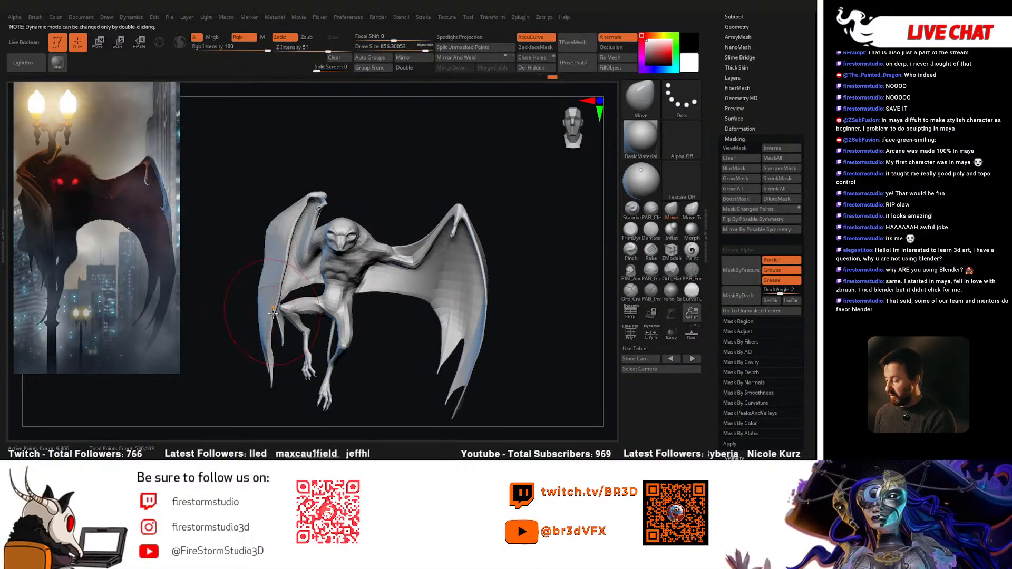
pyautogui.press('space')
pyautogui.moveTo(289, 356)
pyautogui.keyDown('ctrl'); pyautogui.keyDown('shift'); pyautogui.mouseDown()
pyautogui.moveTo(292, 348)
pyautogui.moveTo(284, 357)
pyautogui.mouseUp(); pyautogui.keyUp('shift'); pyautogui.keyUp('ctrl')
# Step: Lasso-mask the folded wing's lower part, invert the mask and rotate the wing tip inward toward the leg
pyautogui.moveTo(249, 404)
pyautogui.keyDown('ctrl'); pyautogui.mouseDown()
pyautogui.moveTo(275, 363)
pyautogui.moveTo(261, 280)
pyautogui.moveTo(227, 281)
pyautogui.mouseUp(); pyautogui.keyUp('ctrl')
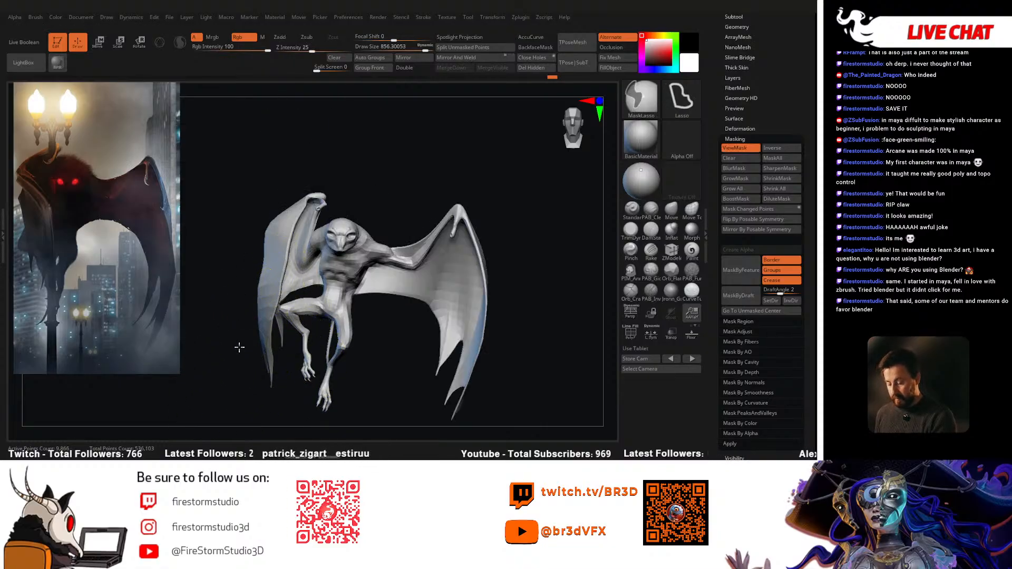
pyautogui.keyDown('ctrl'); pyautogui.click(240, 346); pyautogui.keyUp('ctrl')
pyautogui.press('r')
pyautogui.moveTo(268, 285)
pyautogui.mouseDown()
pyautogui.moveTo(268, 384)
pyautogui.moveTo(295, 387)
pyautogui.mouseUp()
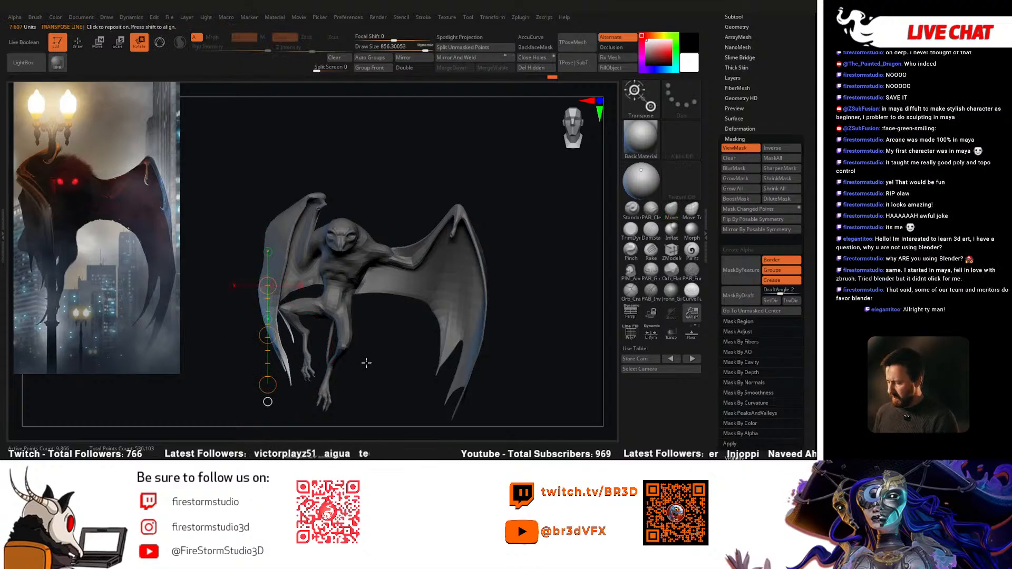
pyautogui.press('q')
# Step: Hide the mask shading and refine the wings' lower edges with the Move brush at focal shift 96 and a draw size of about 835
pyautogui.moveTo(386, 354); pyautogui.dragTo(387, 334)
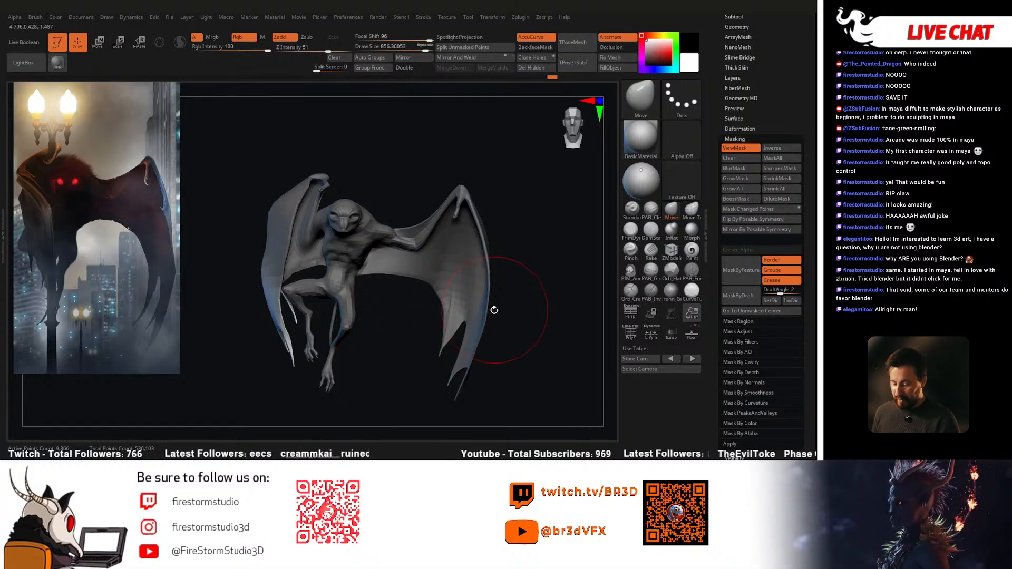
pyautogui.hotkey('ctrl', 'h')
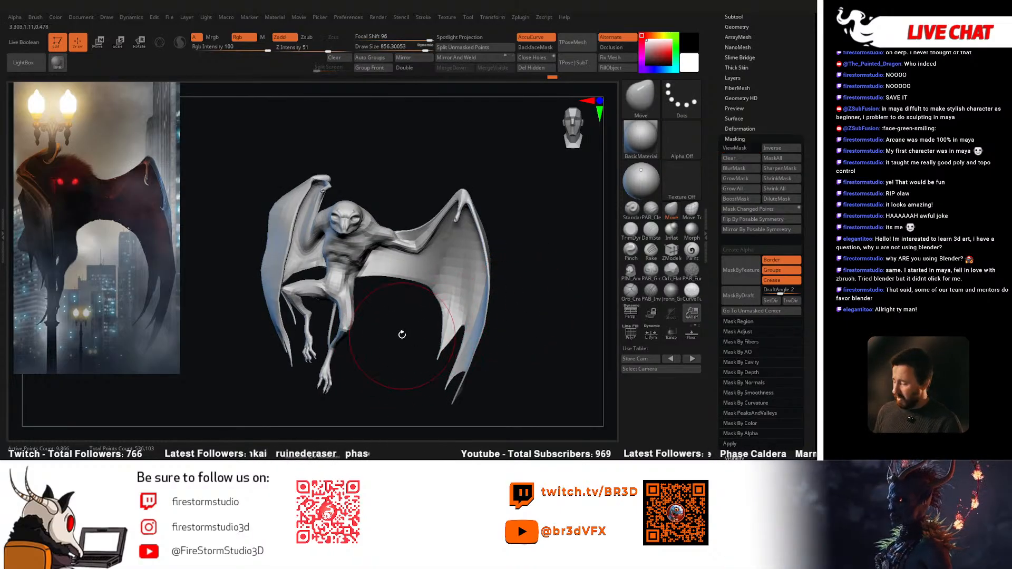
pyautogui.press('s')
pyautogui.click(371, 289)
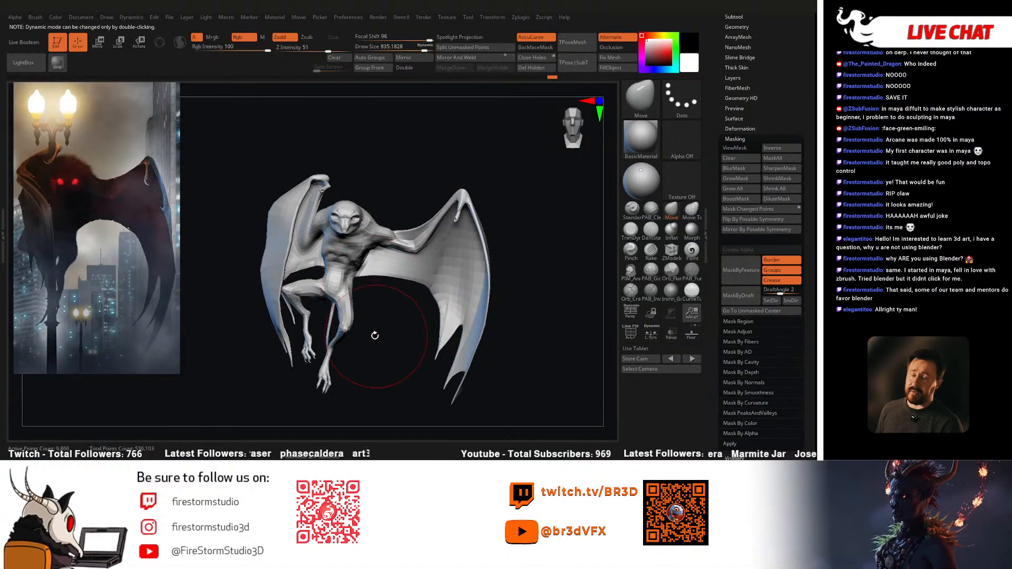
pyautogui.moveTo(377, 336); pyautogui.dragTo(321, 297)
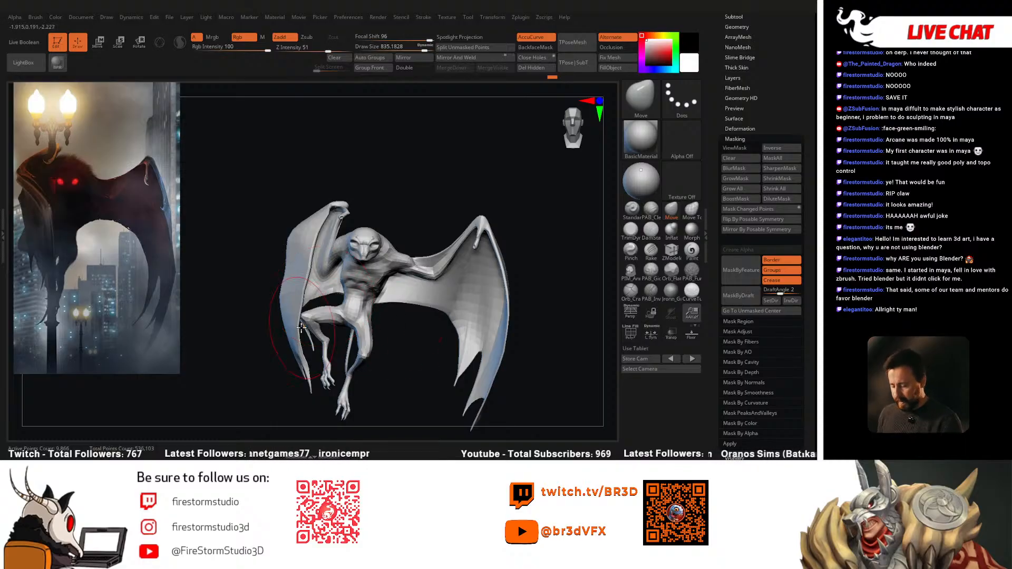
# Step: Nudge the outer edge of the extended wing with the Move brush
pyautogui.click(672, 212)
pyautogui.press('Escape')
pyautogui.moveTo(533, 254); pyautogui.dragTo(542, 255)
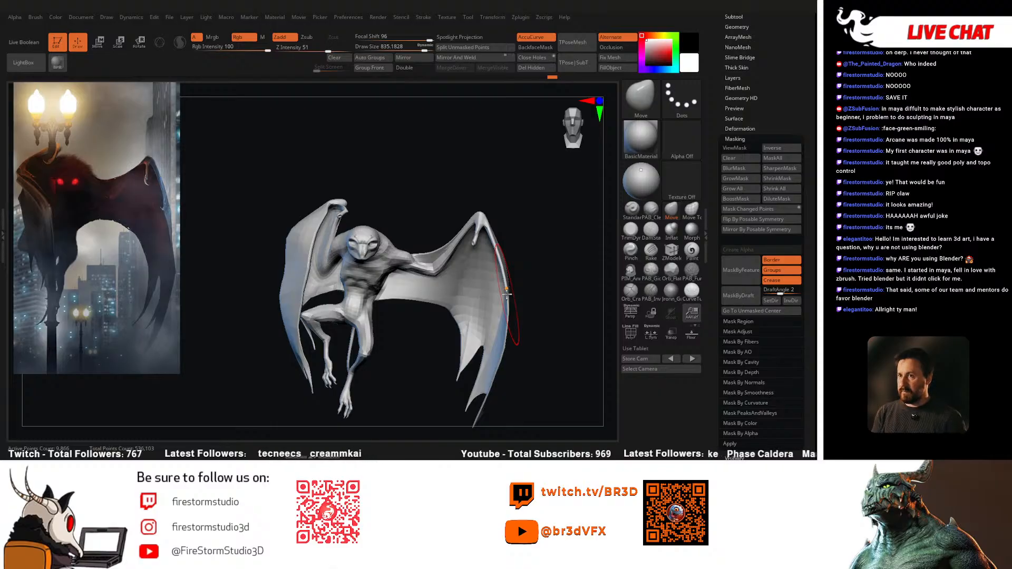
pyautogui.press('z')
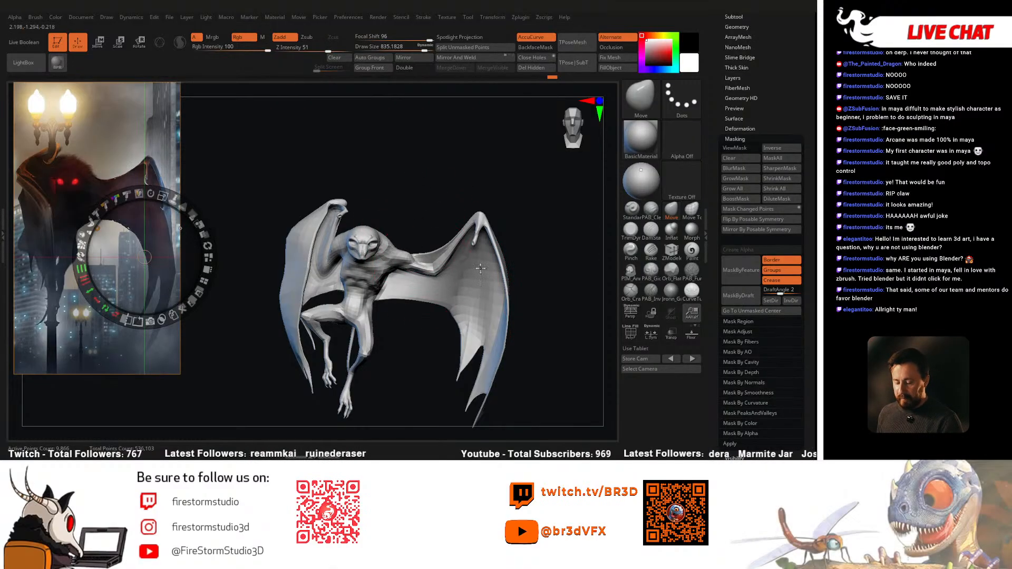
pyautogui.hotkey('shift', 'z')
pyautogui.hotkey('shift', 'z')
pyautogui.press('z')
# Step: Show the full model again and set the Move brush's draw size to about 372 for work around the hand gripping the lamp post
pyautogui.keyDown('ctrl'); pyautogui.keyDown('shift'); pyautogui.click(545, 246); pyautogui.keyUp('shift'); pyautogui.keyUp('ctrl')
pyautogui.moveTo(551, 258)
pyautogui.mouseDown()
pyautogui.moveTo(544, 266)
pyautogui.moveTo(557, 261)
pyautogui.mouseUp()
pyautogui.moveTo(440, 318)
pyautogui.keyDown('ctrl'); pyautogui.mouseDown(button='right')
pyautogui.moveTo(443, 337)
pyautogui.moveTo(408, 292)
pyautogui.moveTo(454, 300)
pyautogui.moveTo(422, 318)
pyautogui.moveTo(409, 308)
pyautogui.mouseUp(button='right'); pyautogui.keyUp('ctrl')
pyautogui.press('space')
pyautogui.moveTo(328, 238); pyautogui.dragTo(320, 239)
pyautogui.moveTo(413, 203)
pyautogui.mouseDown(button='right')
pyautogui.moveTo(378, 198)
pyautogui.moveTo(380, 240)
pyautogui.moveTo(369, 247)
pyautogui.mouseUp(button='right')
pyautogui.press('space')
pyautogui.moveTo(327, 247); pyautogui.dragTo(313, 247)
# Step: Isolate the curved claw of the hand gripping the lamp post
pyautogui.moveTo(425, 165); pyautogui.dragTo(421, 177, button='right')
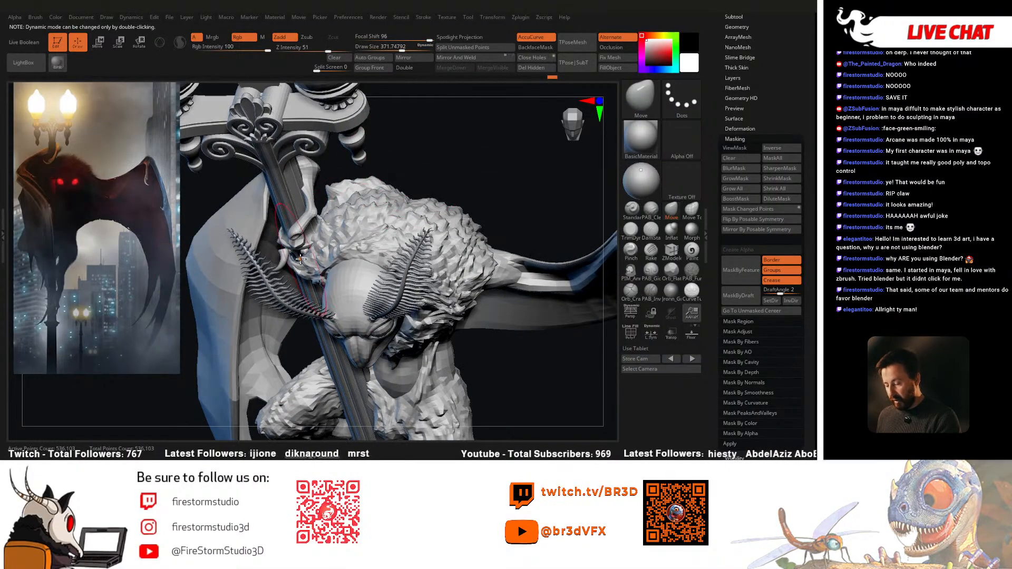
pyautogui.moveTo(306, 223); pyautogui.dragTo(287, 239, button='right')
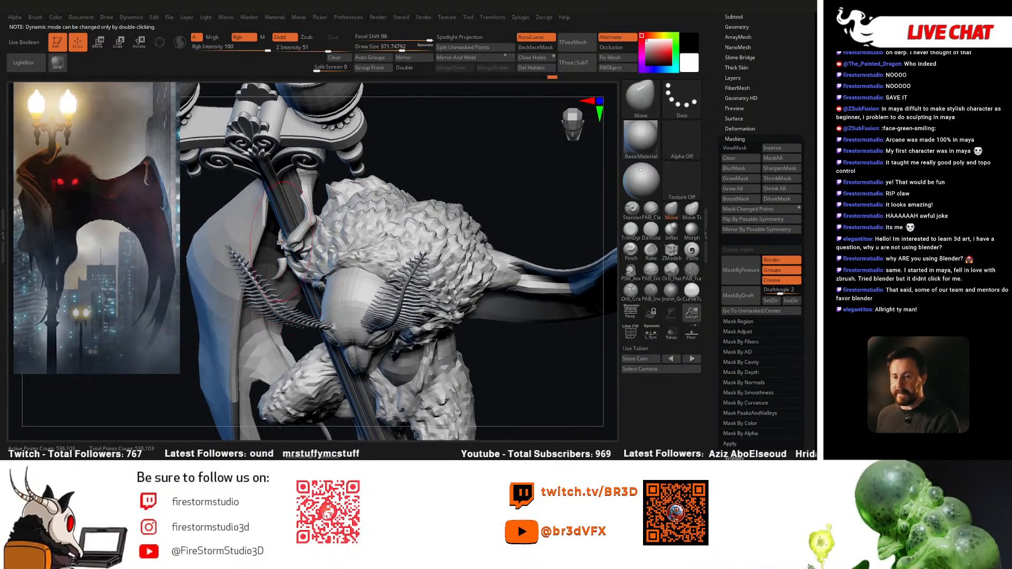
pyautogui.keyDown('ctrl'); pyautogui.keyDown('shift'); pyautogui.click(283, 270); pyautogui.keyUp('shift'); pyautogui.keyUp('ctrl')
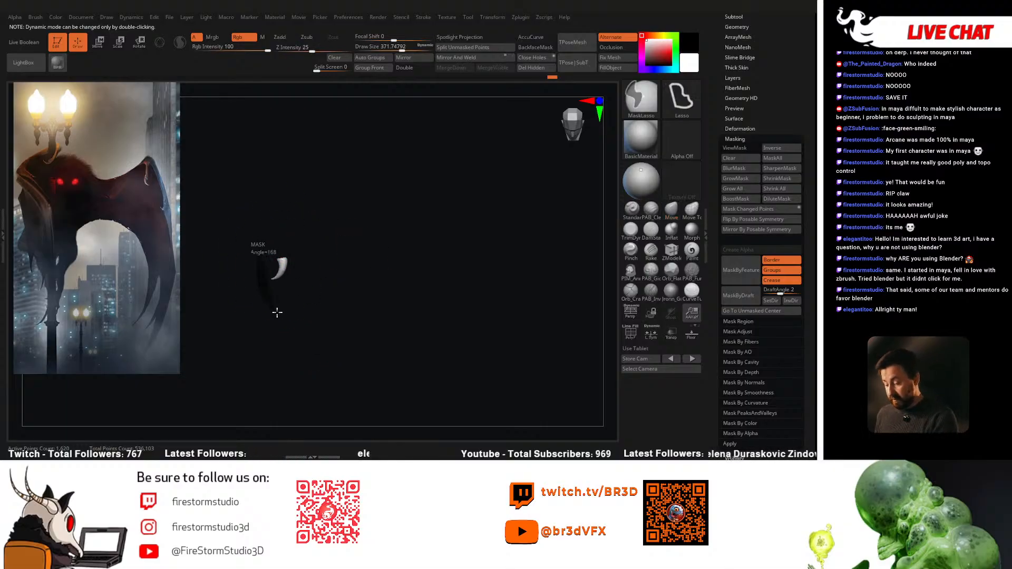
# Step: Show the full model again with the transform gizmo placed on the unmasked claw, and save the project
pyautogui.keyDown('ctrl'); pyautogui.keyDown('shift'); pyautogui.click(343, 248); pyautogui.keyUp('shift'); pyautogui.keyUp('ctrl')
pyautogui.press('w')
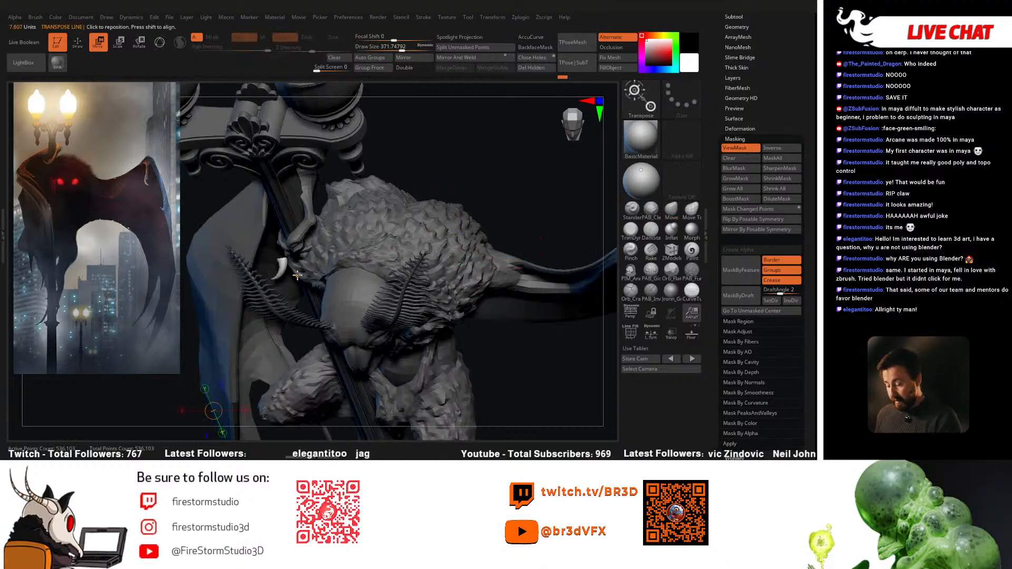
pyautogui.click(160, 42)
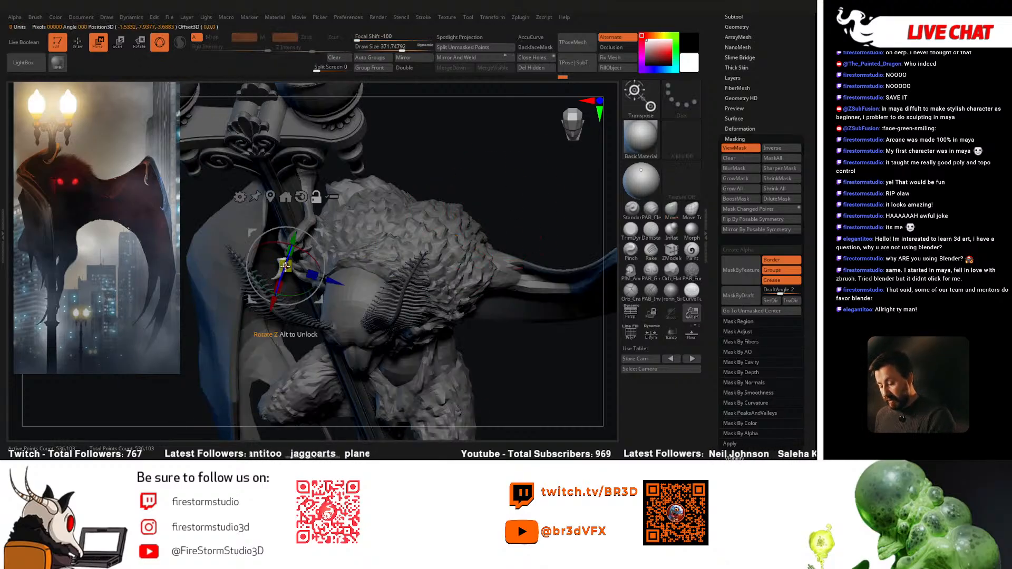
pyautogui.moveTo(293, 272); pyautogui.dragTo(417, 290, button='right')
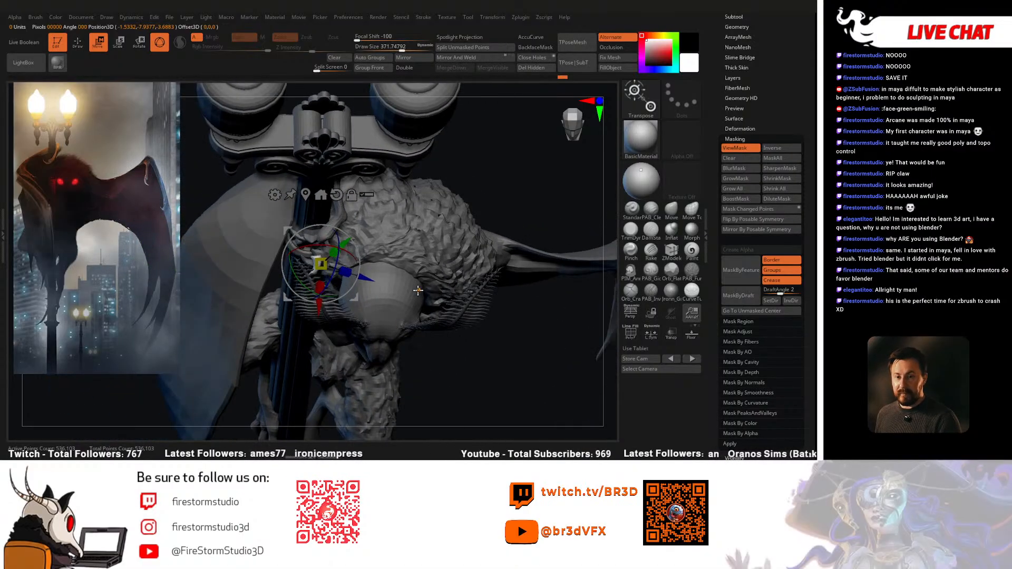
pyautogui.moveTo(482, 206)
pyautogui.mouseDown(button='right')
pyautogui.moveTo(495, 163)
pyautogui.moveTo(495, 196)
pyautogui.mouseUp(button='right')
pyautogui.keyDown('ctrl'); pyautogui.moveTo(526, 242); pyautogui.dragTo(505, 217, button='right'); pyautogui.keyUp('ctrl')
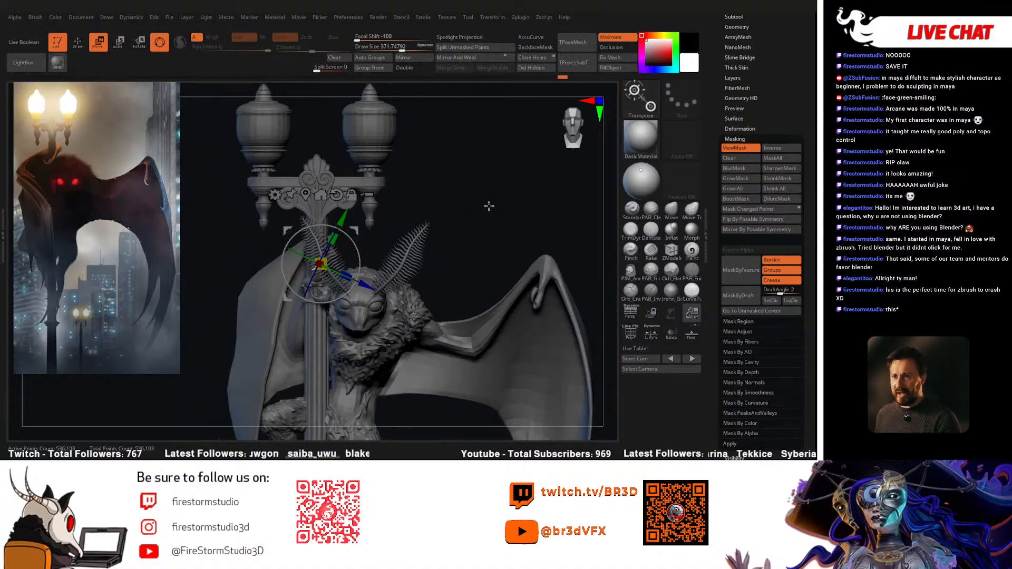
pyautogui.click(171, 18)
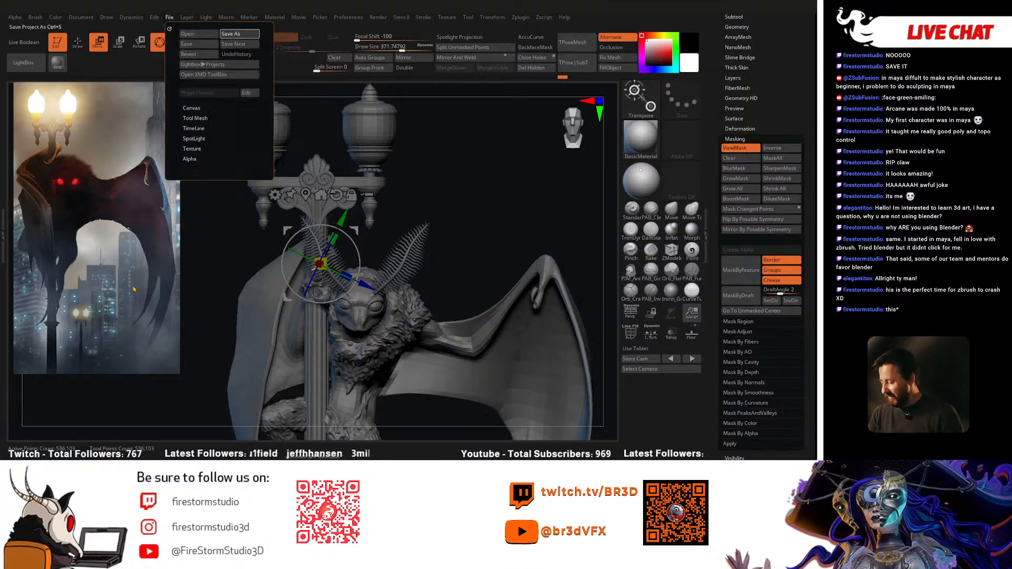
pyautogui.hotkey('ctrl', 's')
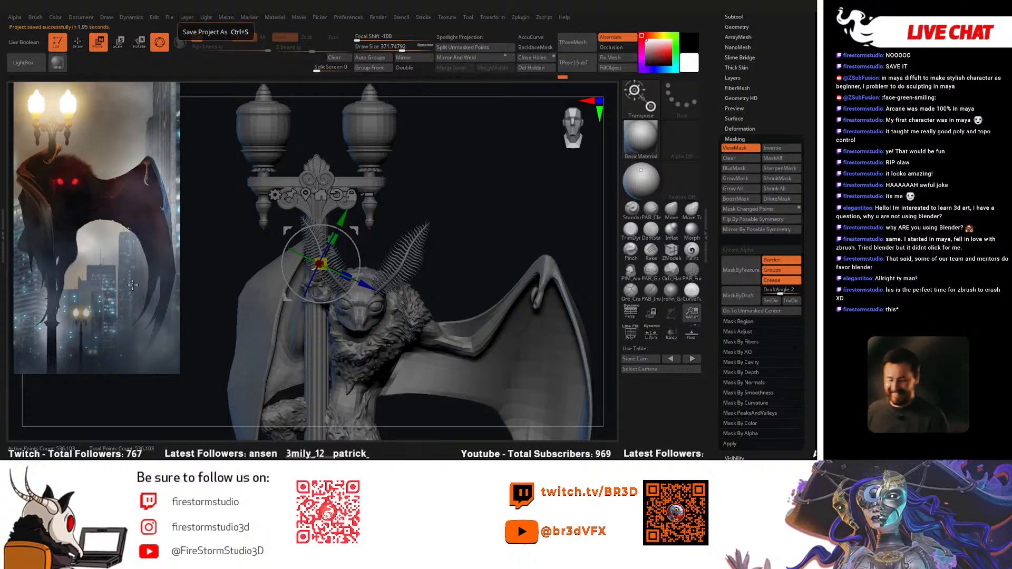
# Step: Reposition the unmasked claw at the tip of the gripping finger with the gizmo
pyautogui.moveTo(447, 248); pyautogui.dragTo(316, 364)
pyautogui.moveTo(300, 324); pyautogui.dragTo(351, 285)
pyautogui.moveTo(374, 248)
pyautogui.mouseDown(button='right')
pyautogui.moveTo(349, 208)
pyautogui.moveTo(341, 230)
pyautogui.moveTo(363, 238)
pyautogui.mouseUp(button='right')
pyautogui.moveTo(318, 262); pyautogui.dragTo(316, 261)
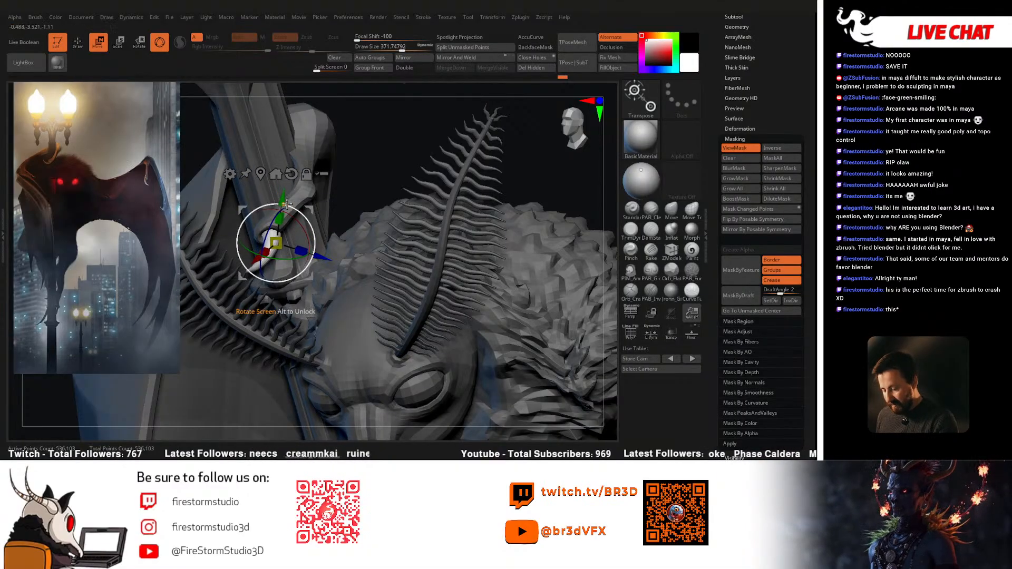
# Step: Set the Move brush's draw size to about 172 and isolate the smooth body and wings, hiding the lamp post, fur and antennae
pyautogui.press('q')
pyautogui.moveTo(337, 225)
pyautogui.mouseDown(button='right')
pyautogui.moveTo(368, 167)
pyautogui.moveTo(351, 158)
pyautogui.moveTo(307, 184)
pyautogui.moveTo(311, 233)
pyautogui.moveTo(337, 266)
pyautogui.moveTo(321, 286)
pyautogui.moveTo(370, 257)
pyautogui.moveTo(338, 295)
pyautogui.moveTo(280, 273)
pyautogui.mouseUp(button='right')
pyautogui.press('space')
pyautogui.moveTo(322, 232); pyautogui.dragTo(300, 231)
pyautogui.moveTo(294, 140)
pyautogui.mouseDown(button='right')
pyautogui.moveTo(255, 231)
pyautogui.moveTo(302, 273)
pyautogui.mouseUp(button='right')
pyautogui.keyDown('ctrl'); pyautogui.keyDown('shift'); pyautogui.click(301, 272); pyautogui.keyUp('shift'); pyautogui.keyUp('ctrl')
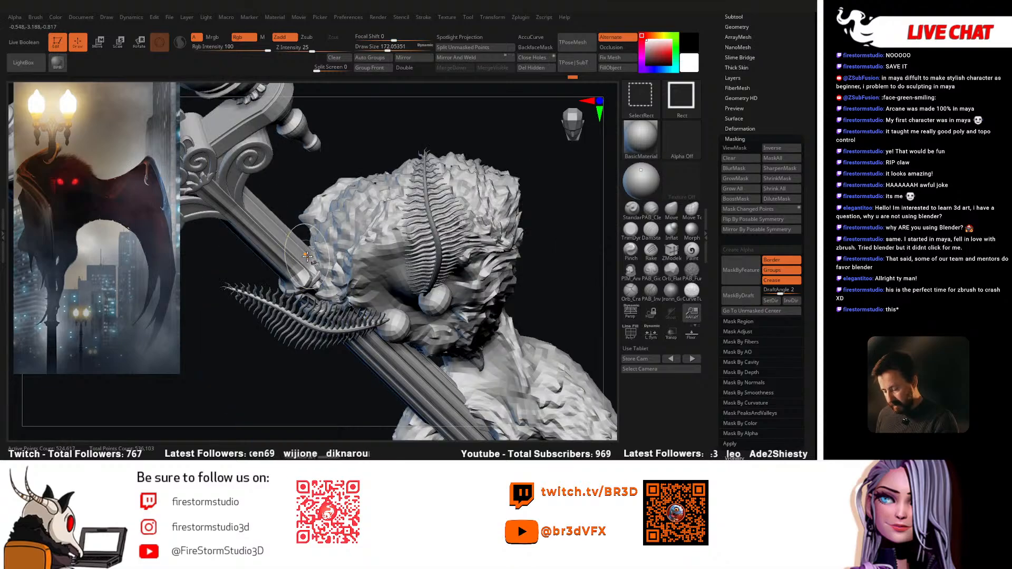
pyautogui.keyDown('ctrl'); pyautogui.keyDown('shift'); pyautogui.click(253, 347); pyautogui.keyUp('shift'); pyautogui.keyUp('ctrl')
pyautogui.moveTo(309, 208); pyautogui.dragTo(323, 176, button='right')
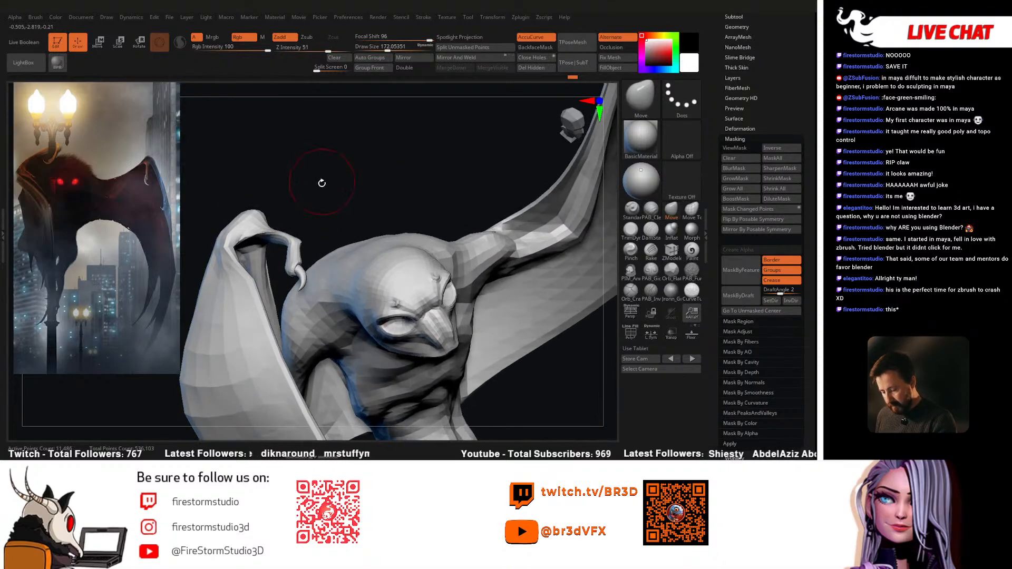
# Step: Mask the model so that only the finger gripping the lamp post is free to move, and show all parts
pyautogui.keyDown('ctrl'); pyautogui.moveTo(301, 267); pyautogui.dragTo(288, 265); pyautogui.keyUp('ctrl')
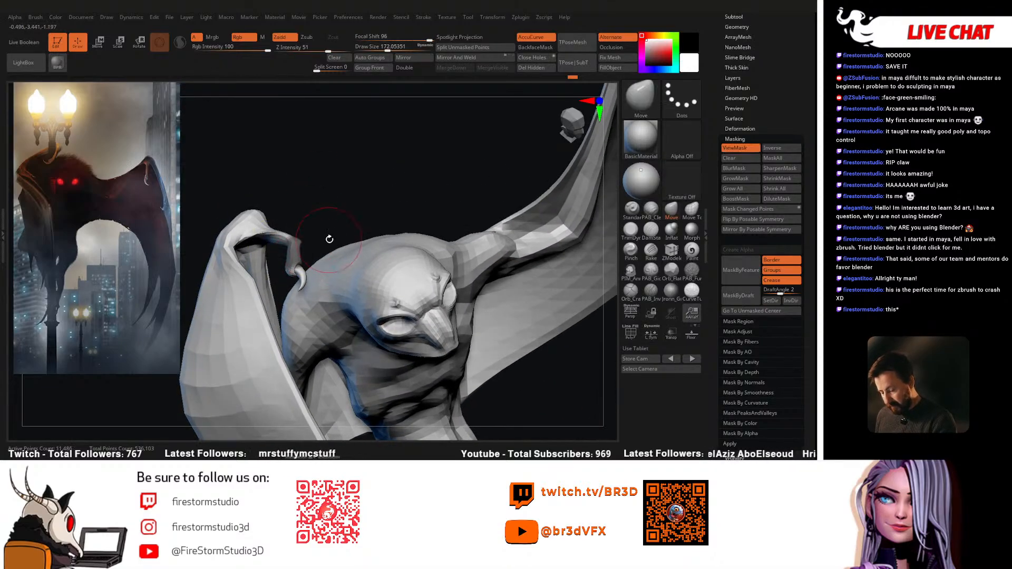
pyautogui.moveTo(328, 239); pyautogui.dragTo(329, 206, button='right')
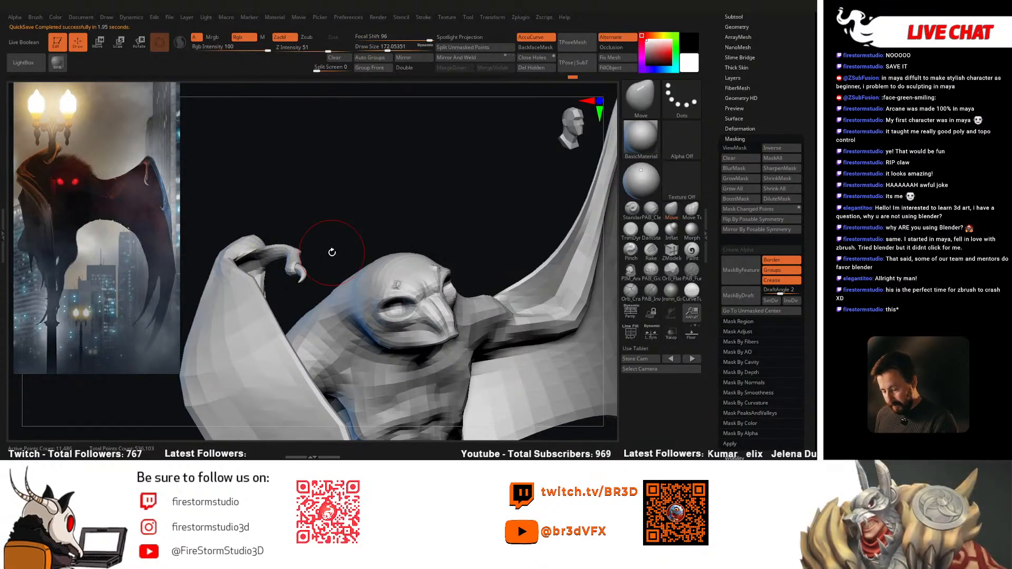
pyautogui.keyDown('ctrl'); pyautogui.moveTo(283, 281); pyautogui.dragTo(282, 269); pyautogui.keyUp('ctrl')
pyautogui.moveTo(346, 228)
pyautogui.mouseDown(button='right')
pyautogui.moveTo(329, 269)
pyautogui.moveTo(271, 311)
pyautogui.moveTo(315, 226)
pyautogui.moveTo(417, 221)
pyautogui.moveTo(327, 223)
pyautogui.moveTo(294, 259)
pyautogui.moveTo(411, 222)
pyautogui.moveTo(445, 180)
pyautogui.moveTo(390, 218)
pyautogui.moveTo(379, 257)
pyautogui.mouseUp(button='right')
pyautogui.press('ctrl')
# Step: Move and rotate the unmasked finger around the lamp post with the gizmo, and reset the gizmo onto the finger
pyautogui.press('r')
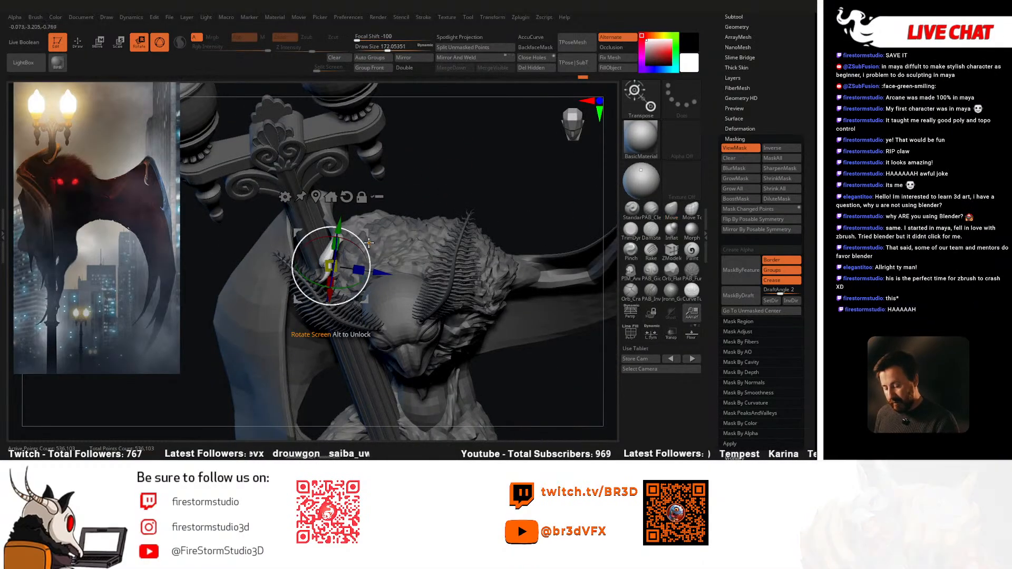
pyautogui.moveTo(337, 294); pyautogui.dragTo(340, 263)
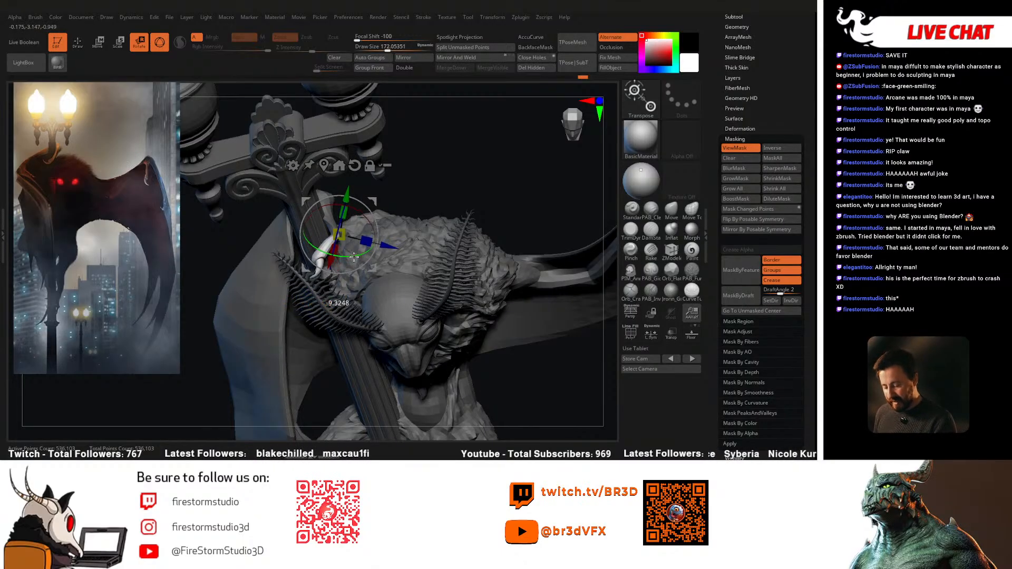
pyautogui.moveTo(399, 202); pyautogui.dragTo(390, 241, button='right')
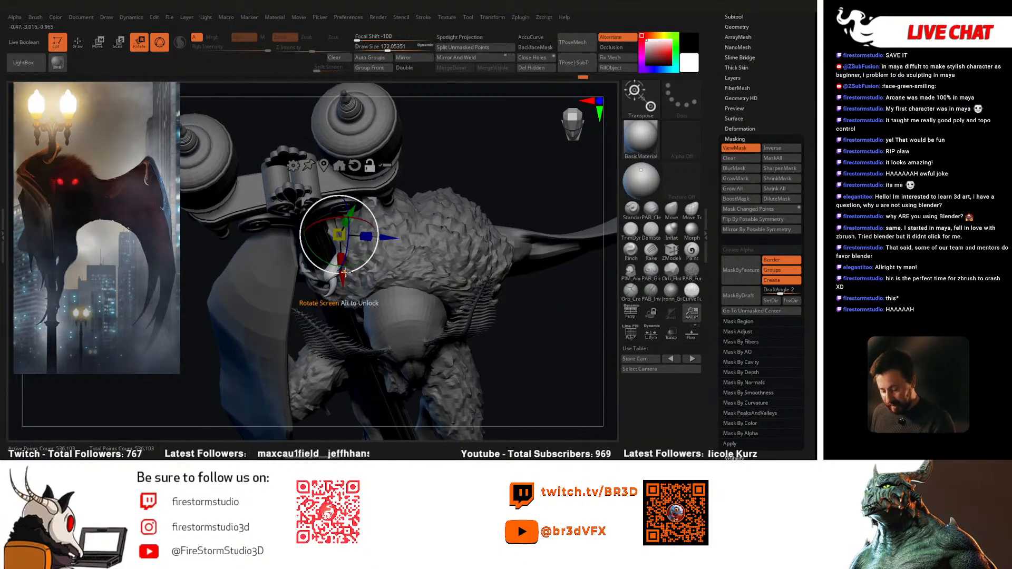
pyautogui.press('q')
pyautogui.press('w')
pyautogui.keyDown('alt'); pyautogui.click(457, 222); pyautogui.keyUp('alt')
pyautogui.keyDown('alt'); pyautogui.click(337, 253); pyautogui.keyUp('alt')
pyautogui.moveTo(339, 254); pyautogui.dragTo(364, 221, button='right')
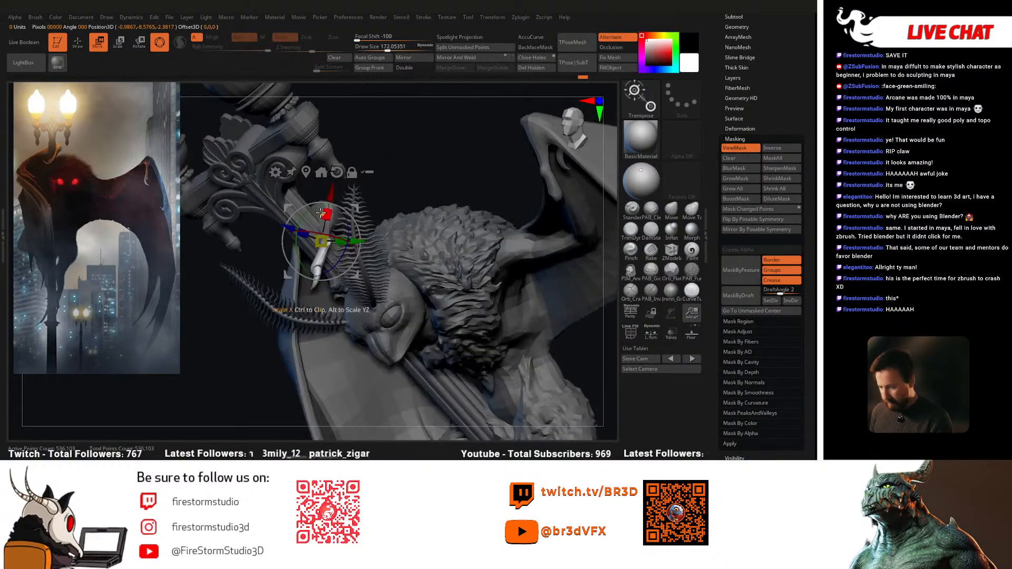
# Step: Replace the gizmo with a transpose line along the finger and adjust the finger's angle toward the lamp post
pyautogui.click(160, 42)
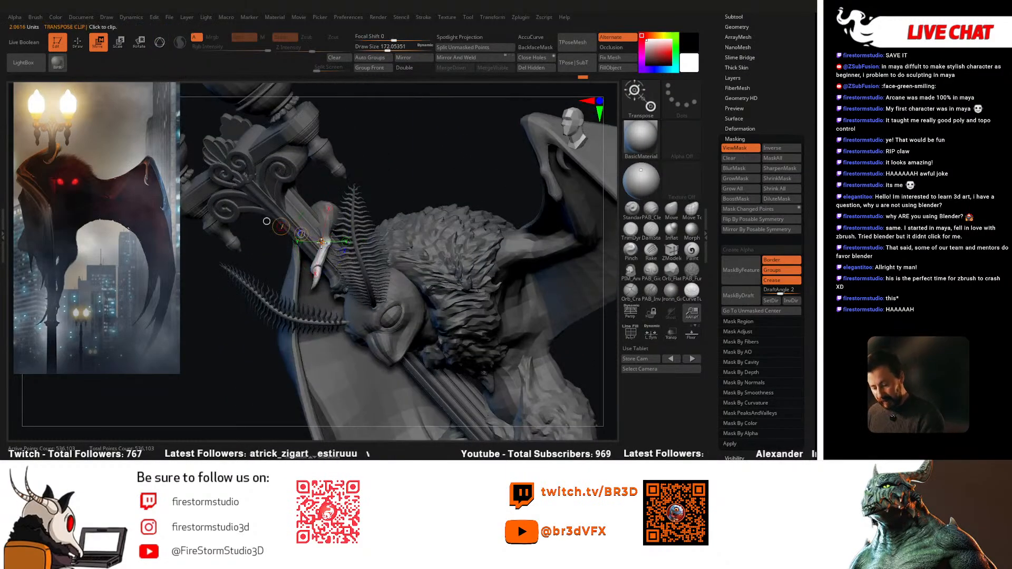
pyautogui.moveTo(304, 231)
pyautogui.mouseDown()
pyautogui.moveTo(399, 148)
pyautogui.moveTo(322, 258)
pyautogui.mouseUp()
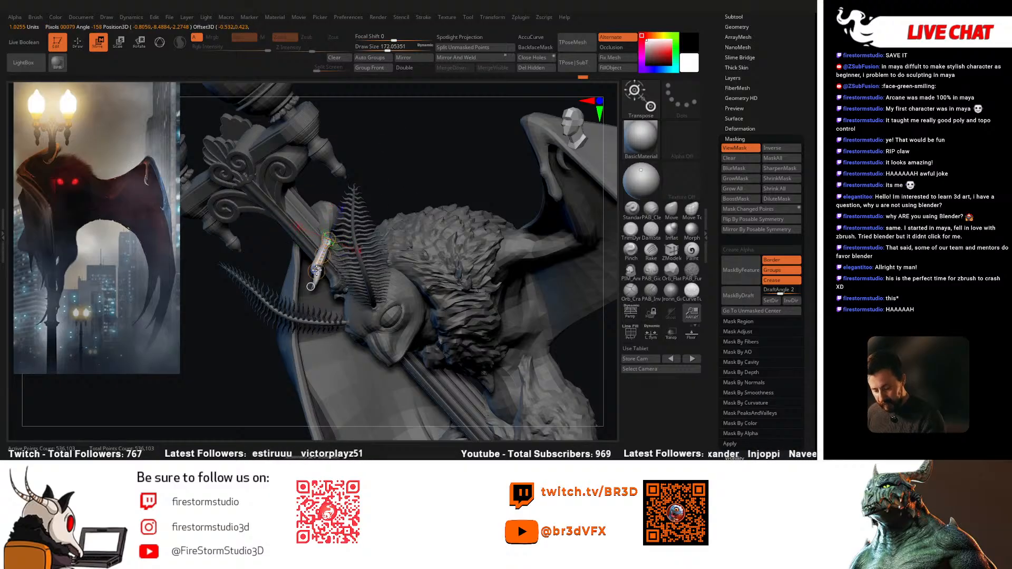
pyautogui.moveTo(316, 270)
pyautogui.mouseDown(button='right')
pyautogui.moveTo(301, 303)
pyautogui.moveTo(325, 271)
pyautogui.mouseUp(button='right')
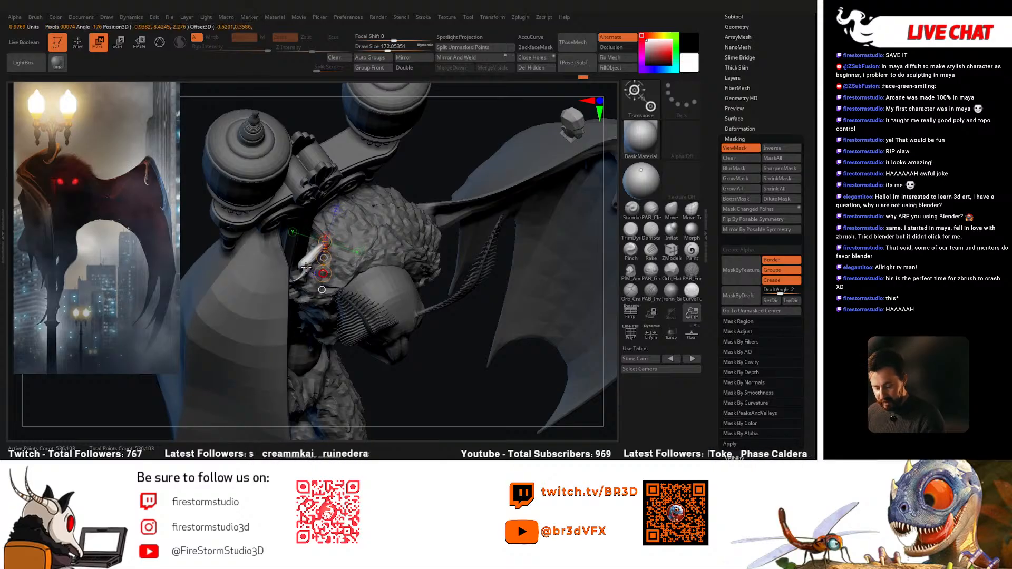
pyautogui.press('r')
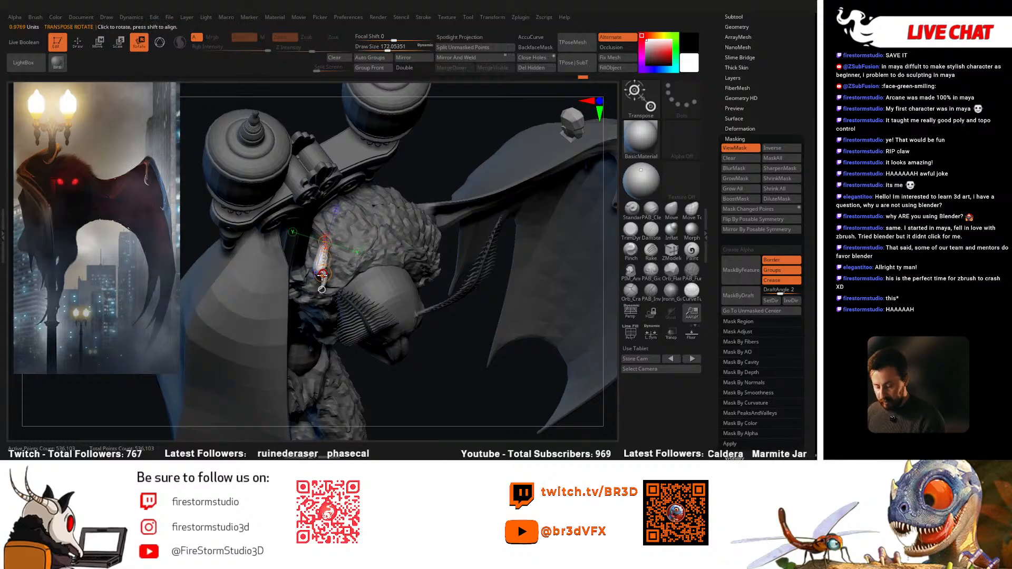
pyautogui.press('q')
# Step: Isolate the body, redo the mask so only the gripping finger stays free, select the Move brush and show all parts
pyautogui.moveTo(337, 232); pyautogui.dragTo(406, 152, button='right')
pyautogui.keyDown('ctrl'); pyautogui.moveTo(404, 178); pyautogui.dragTo(416, 188); pyautogui.keyUp('ctrl')
pyautogui.moveTo(422, 187)
pyautogui.mouseDown(button='right')
pyautogui.moveTo(403, 182)
pyautogui.moveTo(335, 247)
pyautogui.moveTo(357, 210)
pyautogui.moveTo(390, 204)
pyautogui.mouseUp(button='right')
pyautogui.click(671, 211)
pyautogui.keyDown('ctrl'); pyautogui.keyDown('shift'); pyautogui.click(323, 236); pyautogui.keyUp('shift'); pyautogui.keyUp('ctrl')
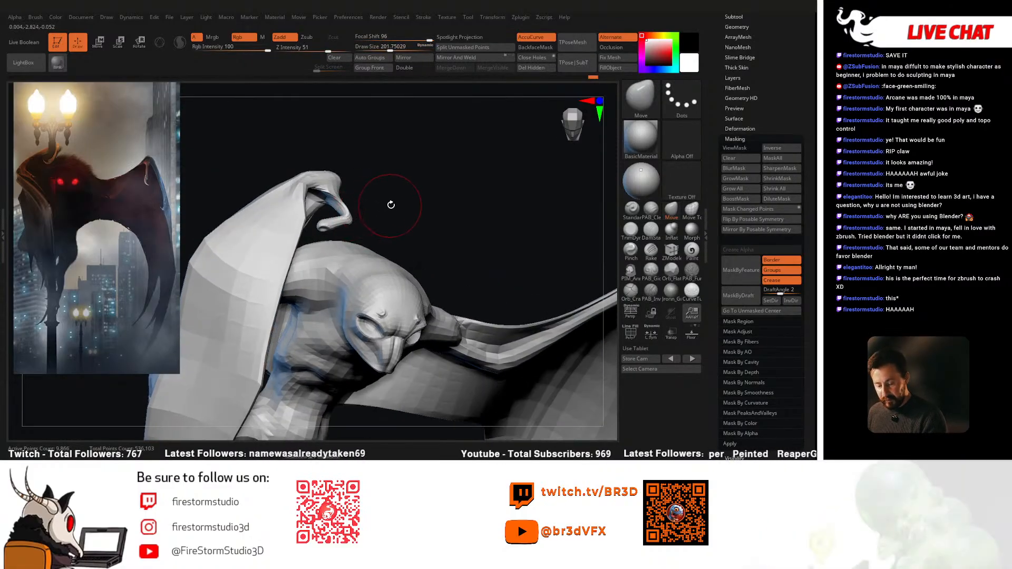
pyautogui.keyDown('ctrl'); pyautogui.keyDown('shift'); pyautogui.click(458, 174); pyautogui.keyUp('shift'); pyautogui.keyUp('ctrl')
pyautogui.keyDown('ctrl'); pyautogui.click(475, 184); pyautogui.keyUp('ctrl')
# Step: Turn on tablet pressure, raise the Move brush's draw size to about 476 and undo the last stroke on the finger
pyautogui.moveTo(472, 187)
pyautogui.mouseDown(button='right')
pyautogui.moveTo(406, 236)
pyautogui.moveTo(334, 248)
pyautogui.mouseUp(button='right')
pyautogui.press('space')
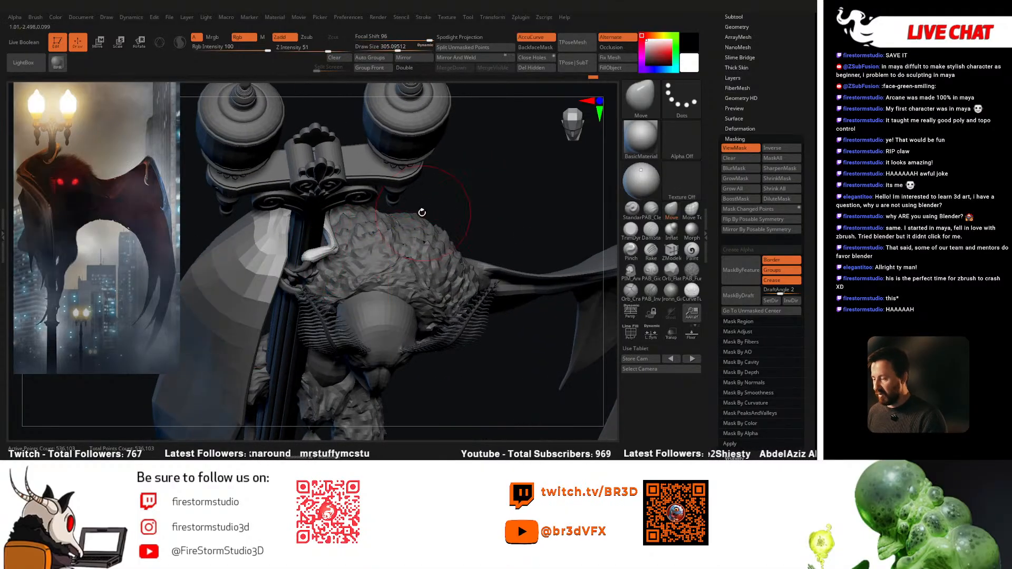
pyautogui.click(641, 350)
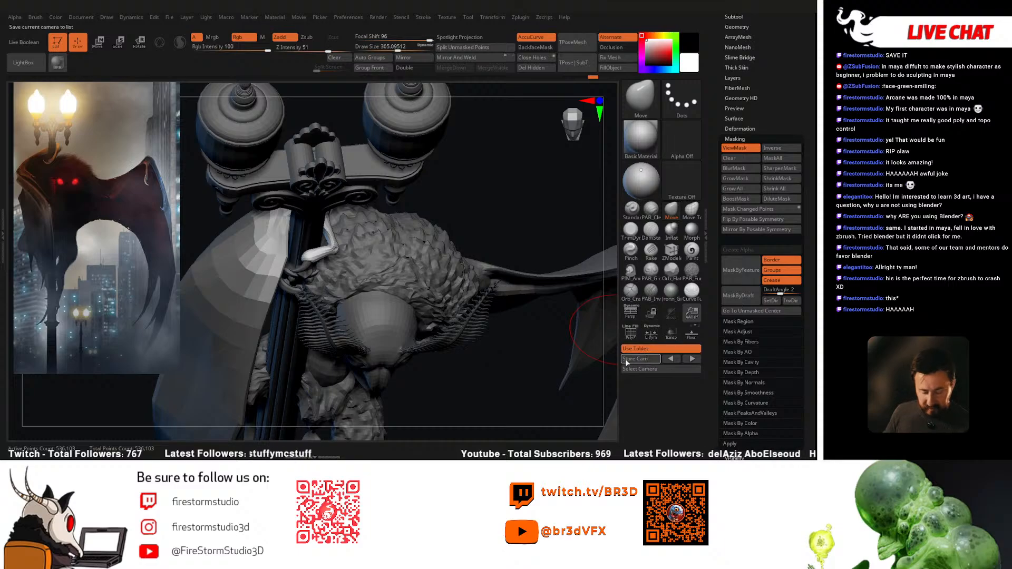
pyautogui.moveTo(447, 221); pyautogui.dragTo(393, 272, button='right')
pyautogui.press('space')
pyautogui.click(454, 221)
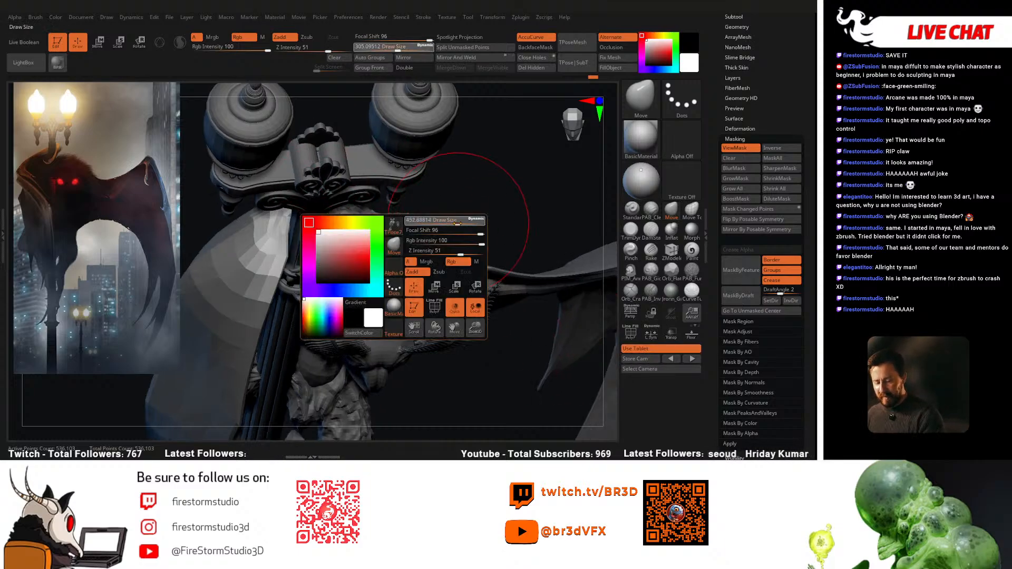
pyautogui.hotkey('ctrl', 'z')
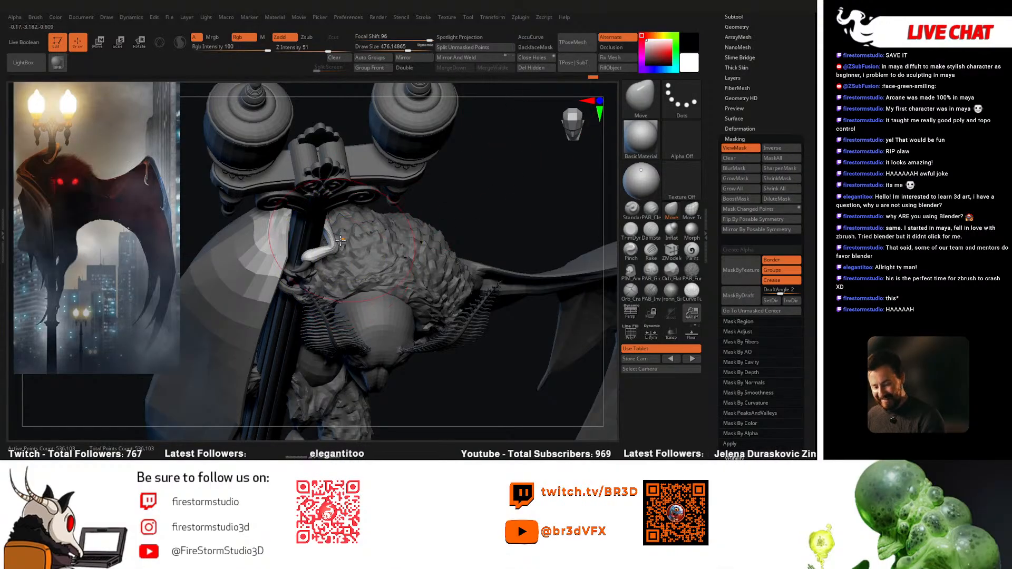
# Step: Reshape the gripping finger with the Move brush, lowering the focal shift to -17 and the draw size to about 239
pyautogui.moveTo(392, 228)
pyautogui.mouseDown(button='right')
pyautogui.moveTo(439, 183)
pyautogui.moveTo(404, 188)
pyautogui.moveTo(369, 211)
pyautogui.moveTo(402, 188)
pyautogui.moveTo(403, 216)
pyautogui.moveTo(390, 218)
pyautogui.moveTo(414, 215)
pyautogui.mouseUp(button='right')
pyautogui.press('space')
pyautogui.click(324, 224)
pyautogui.press('space')
pyautogui.click(337, 231)
pyautogui.press('space')
pyautogui.click(335, 219)
pyautogui.press('space')
pyautogui.click(337, 223)
pyautogui.moveTo(339, 158); pyautogui.dragTo(341, 186, button='right')
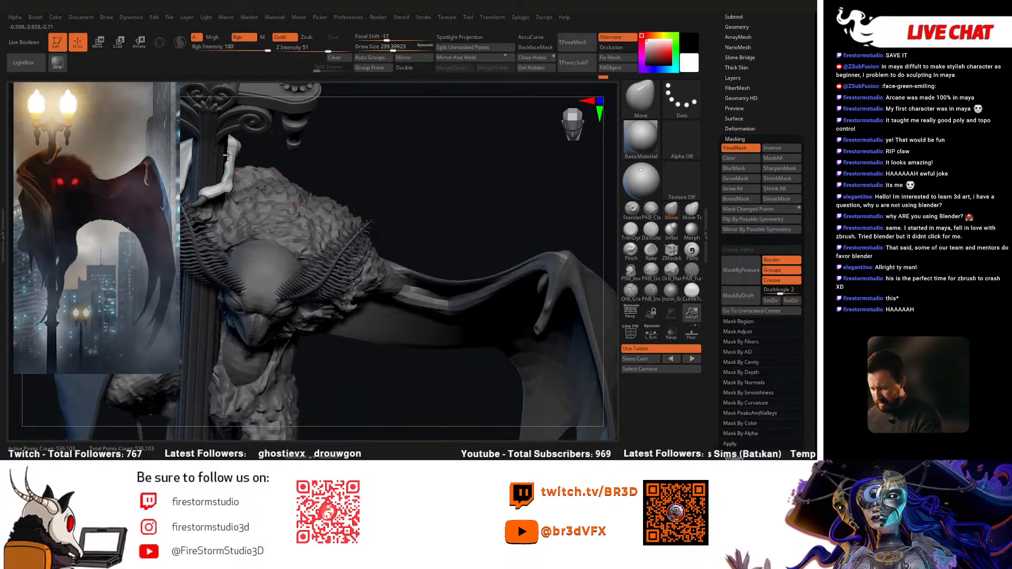
# Step: Bend the finger over the lamp post from the side with the Move brush, reducing the draw size to about 172
pyautogui.moveTo(252, 157)
pyautogui.mouseDown(button='right')
pyautogui.moveTo(241, 172)
pyautogui.moveTo(304, 182)
pyautogui.mouseUp(button='right')
pyautogui.press('space')
pyautogui.moveTo(304, 182); pyautogui.dragTo(297, 182)
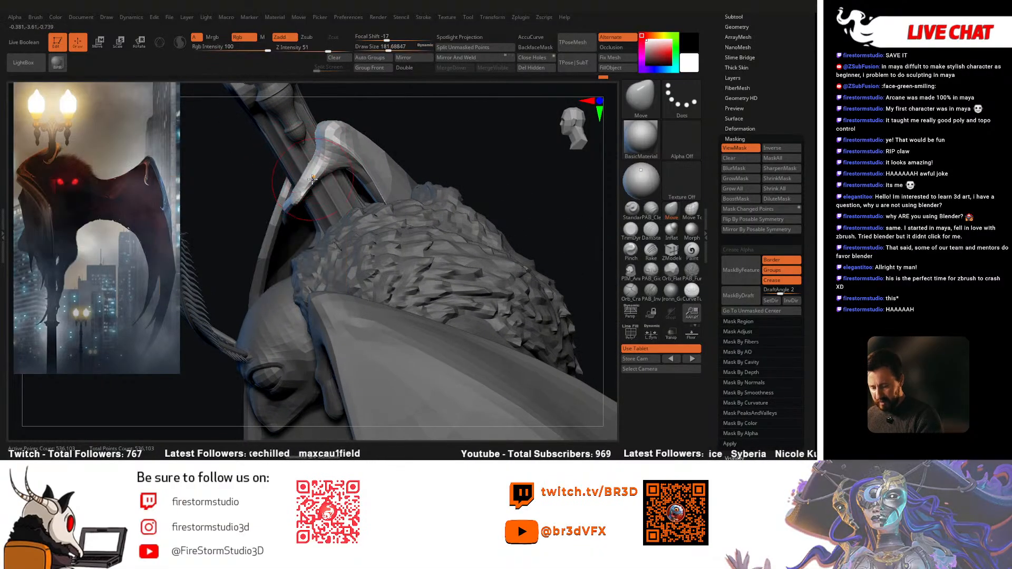
pyautogui.moveTo(316, 173); pyautogui.dragTo(315, 190, button='right')
pyautogui.press('space')
pyautogui.moveTo(314, 190); pyautogui.dragTo(316, 190)
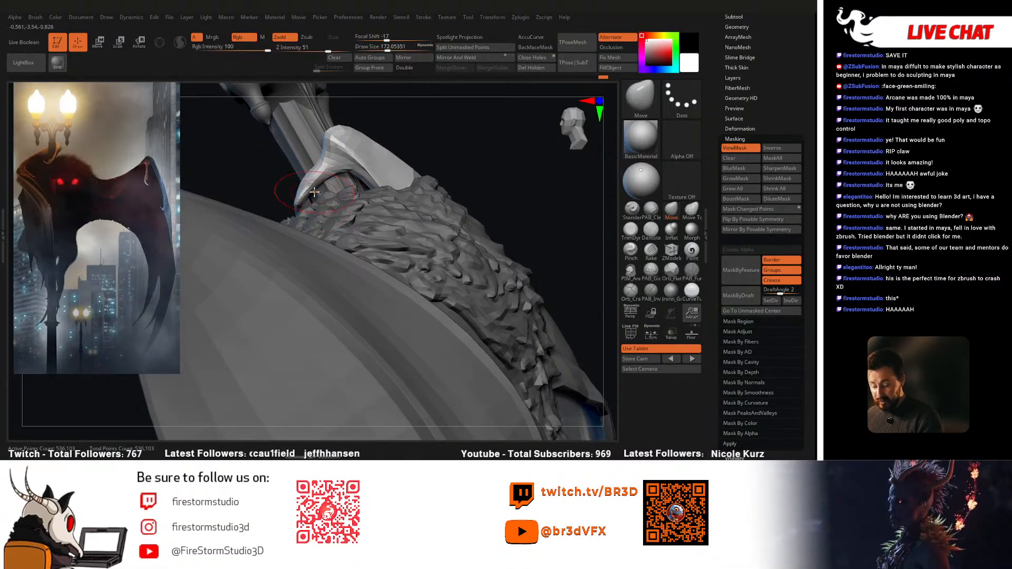
# Step: Reduce the Move brush's draw size to about 83 and shape the tip of the gripping finger
pyautogui.press('space')
pyautogui.moveTo(308, 190); pyautogui.dragTo(310, 199, button='right')
pyautogui.press('space')
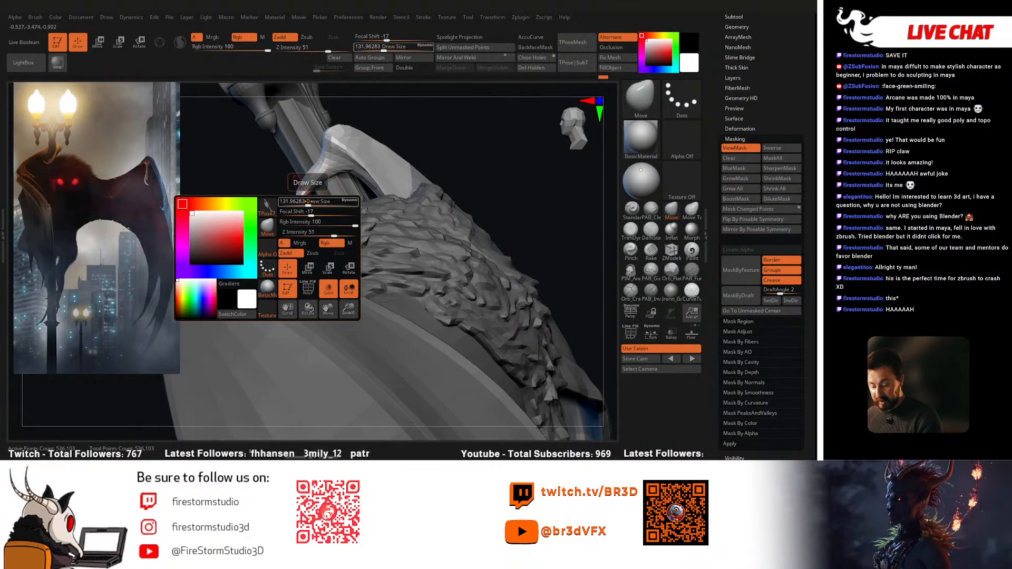
pyautogui.moveTo(310, 199); pyautogui.dragTo(301, 199)
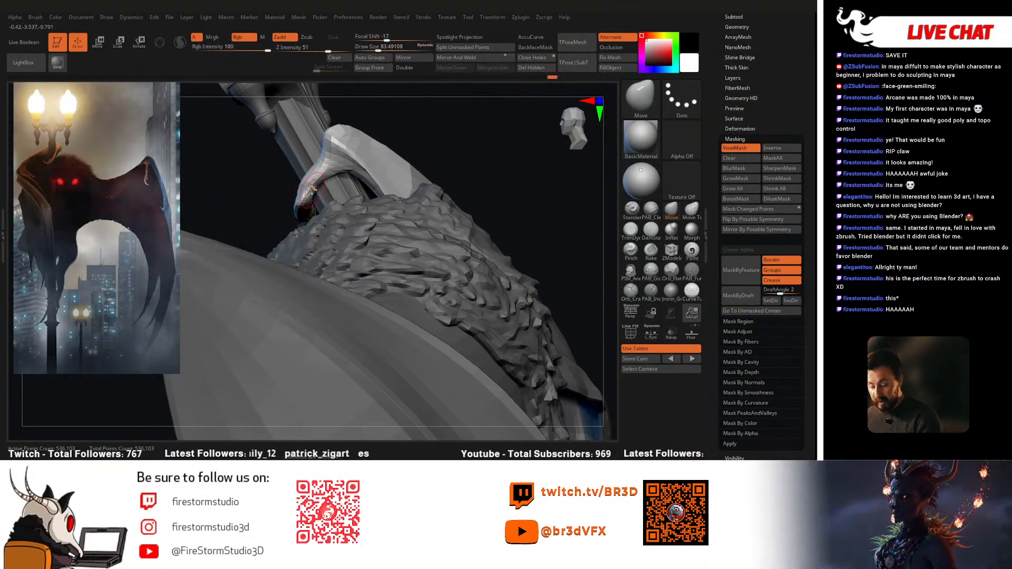
# Step: Refine the finger's thickness and curve against the lamp post with the Move brush at a draw size of about 120
pyautogui.moveTo(312, 172); pyautogui.dragTo(320, 189, button='right')
pyautogui.press('space')
pyautogui.moveTo(319, 190); pyautogui.dragTo(323, 189)
pyautogui.moveTo(337, 174)
pyautogui.mouseDown(button='right')
pyautogui.moveTo(390, 156)
pyautogui.moveTo(305, 185)
pyautogui.mouseUp(button='right')
pyautogui.press('space')
pyautogui.moveTo(306, 185); pyautogui.dragTo(308, 185)
pyautogui.moveTo(309, 184); pyautogui.dragTo(318, 183, button='right')
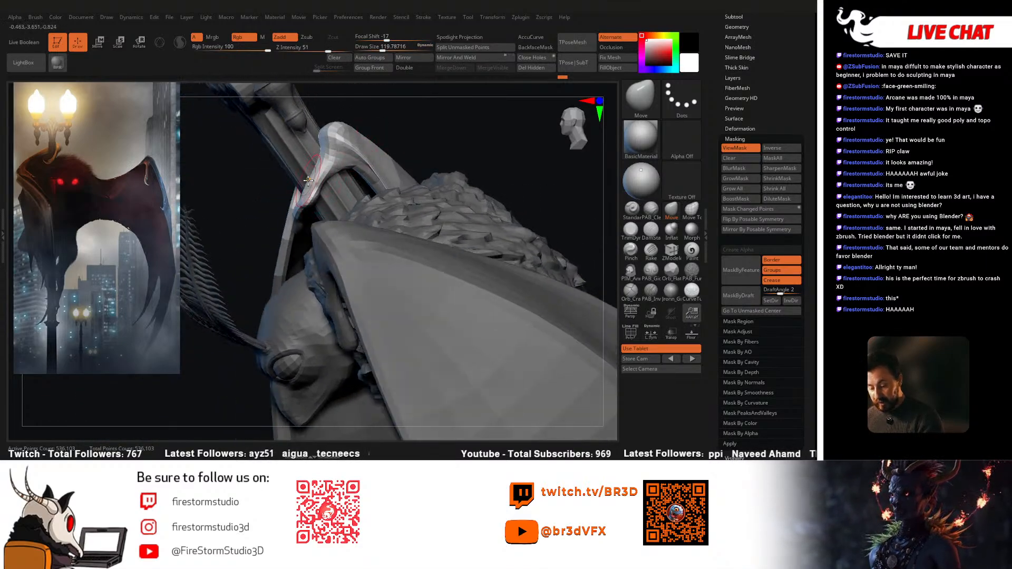
# Step: Try the Move Topological brush on the finger, and return to the Move brush at a draw size of about 128 to adjust its curl
pyautogui.rightClick(307, 195)
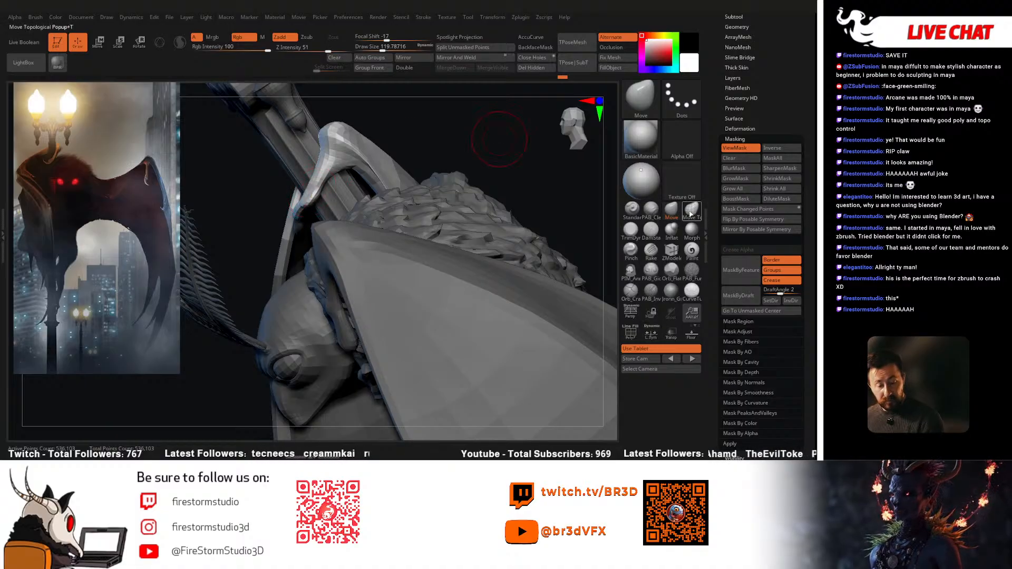
pyautogui.click(689, 212)
pyautogui.moveTo(343, 181)
pyautogui.mouseDown(button='right')
pyautogui.moveTo(321, 195)
pyautogui.moveTo(402, 153)
pyautogui.moveTo(345, 188)
pyautogui.moveTo(372, 173)
pyautogui.moveTo(356, 211)
pyautogui.mouseUp(button='right')
pyautogui.click(670, 211)
pyautogui.press('space')
pyautogui.moveTo(377, 214)
pyautogui.mouseDown()
pyautogui.moveTo(387, 214)
pyautogui.moveTo(364, 194)
pyautogui.mouseUp()
pyautogui.press('space')
pyautogui.moveTo(340, 206)
pyautogui.mouseDown(button='right')
pyautogui.moveTo(347, 177)
pyautogui.moveTo(337, 186)
pyautogui.moveTo(352, 209)
pyautogui.mouseUp(button='right')
pyautogui.press('[')
pyautogui.press('space')
pyautogui.moveTo(345, 211); pyautogui.dragTo(352, 212)
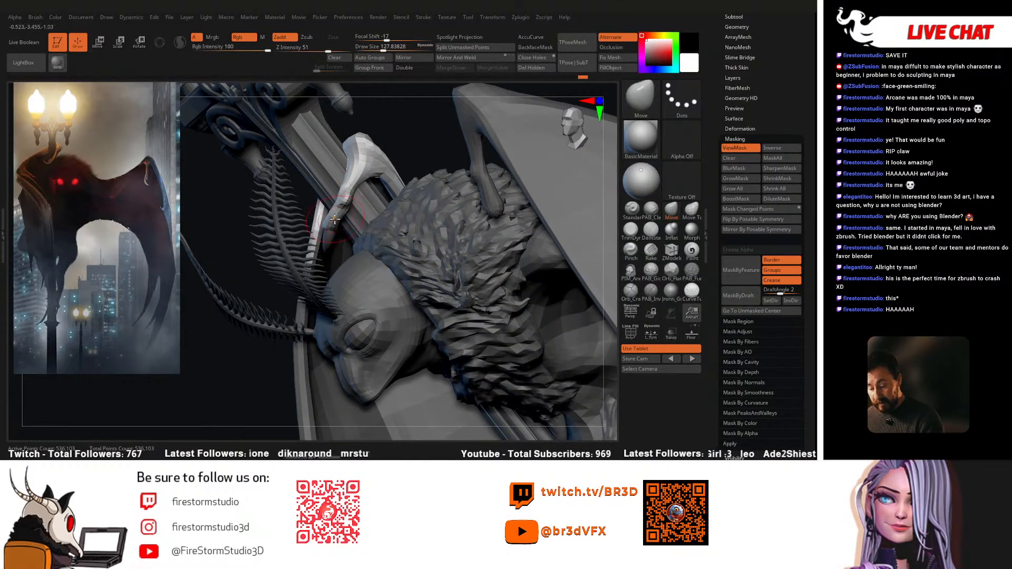
# Step: Finish the fingertip's position on the lamp post with the Move brush, reducing the draw size to about 101
pyautogui.moveTo(352, 211); pyautogui.dragTo(338, 218, button='right')
pyautogui.press('space')
pyautogui.moveTo(338, 218); pyautogui.dragTo(345, 219)
pyautogui.moveTo(345, 218)
pyautogui.mouseDown(button='right')
pyautogui.moveTo(335, 177)
pyautogui.moveTo(378, 183)
pyautogui.moveTo(398, 205)
pyautogui.moveTo(410, 173)
pyautogui.moveTo(390, 195)
pyautogui.moveTo(429, 205)
pyautogui.moveTo(423, 187)
pyautogui.moveTo(437, 199)
pyautogui.moveTo(393, 151)
pyautogui.moveTo(397, 239)
pyautogui.moveTo(388, 254)
pyautogui.mouseUp(button='right')
pyautogui.press('[')
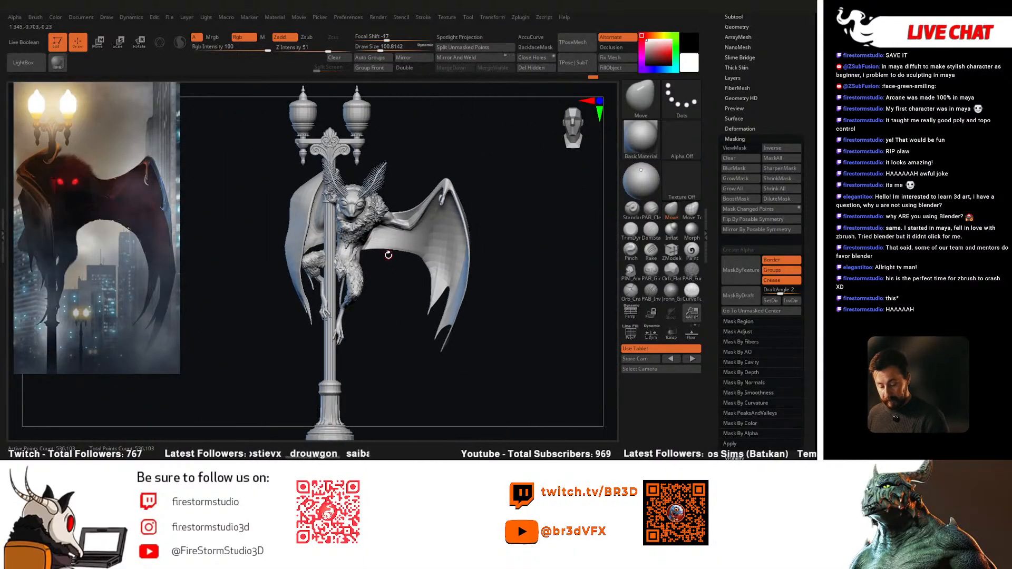
# Step: Mask all but the lower tip of the folded wing behind the lamp post, extend it downward with the Transpose line, and clear the mask
pyautogui.press('ctrl')
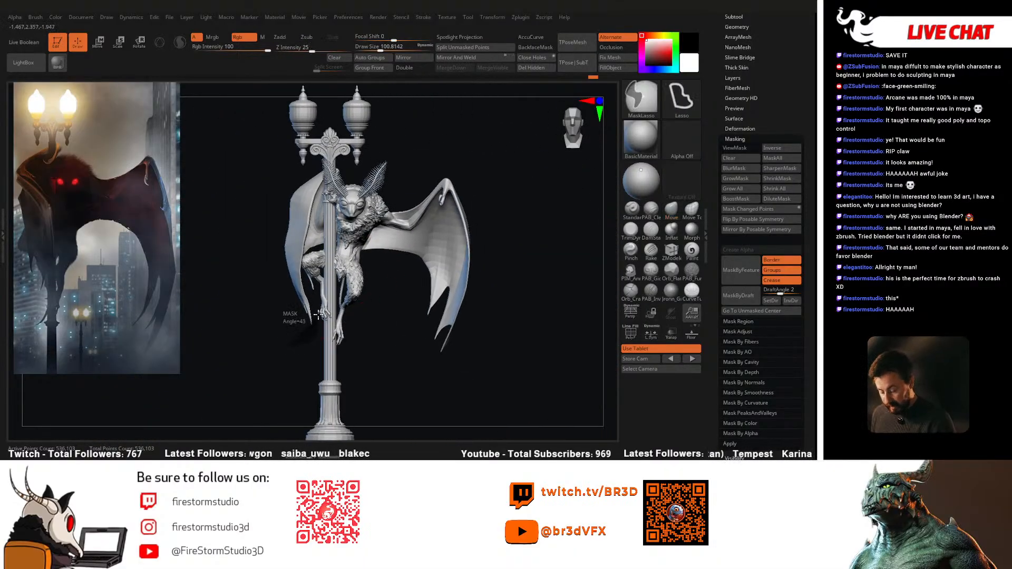
pyautogui.moveTo(271, 332); pyautogui.dragTo(304, 285, button='right')
pyautogui.moveTo(363, 328)
pyautogui.mouseDown(button='right')
pyautogui.moveTo(384, 350)
pyautogui.moveTo(422, 351)
pyautogui.mouseUp(button='right')
pyautogui.press('r')
pyautogui.keyDown('shift'); pyautogui.moveTo(314, 225); pyautogui.dragTo(316, 298); pyautogui.keyUp('shift')
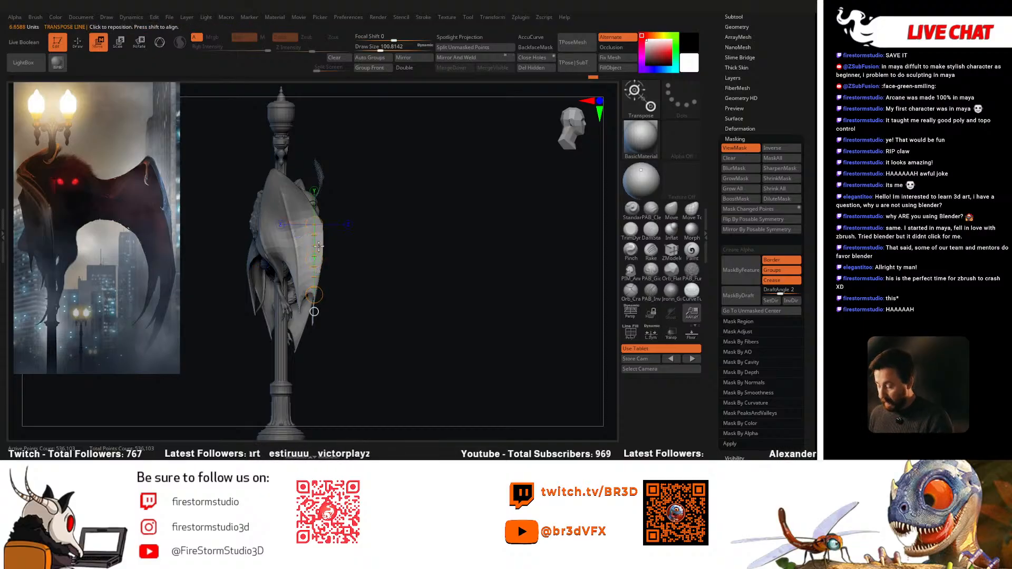
pyautogui.moveTo(314, 260); pyautogui.dragTo(315, 263)
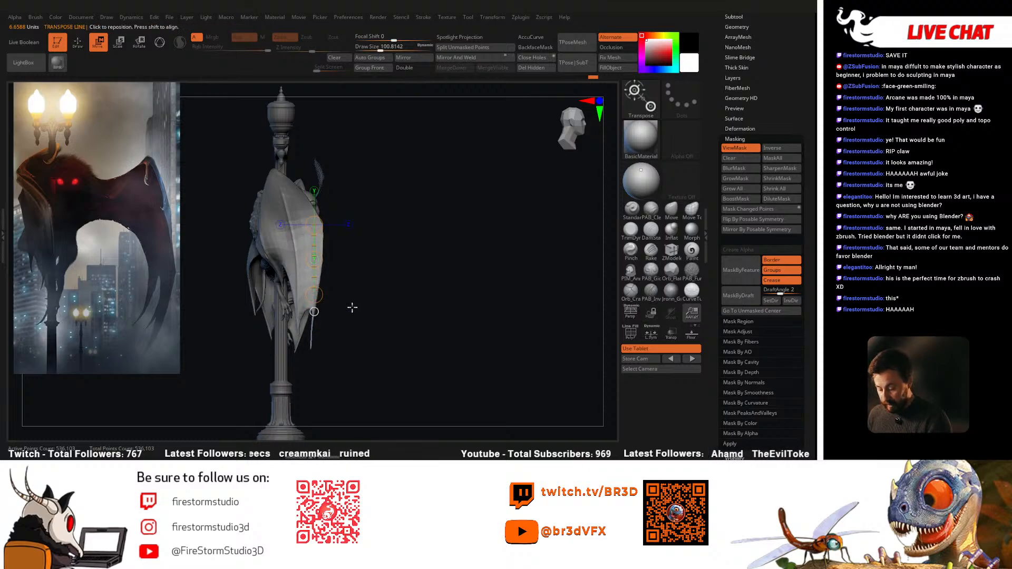
pyautogui.keyDown('shift'); pyautogui.moveTo(352, 307); pyautogui.dragTo(324, 310); pyautogui.keyUp('shift')
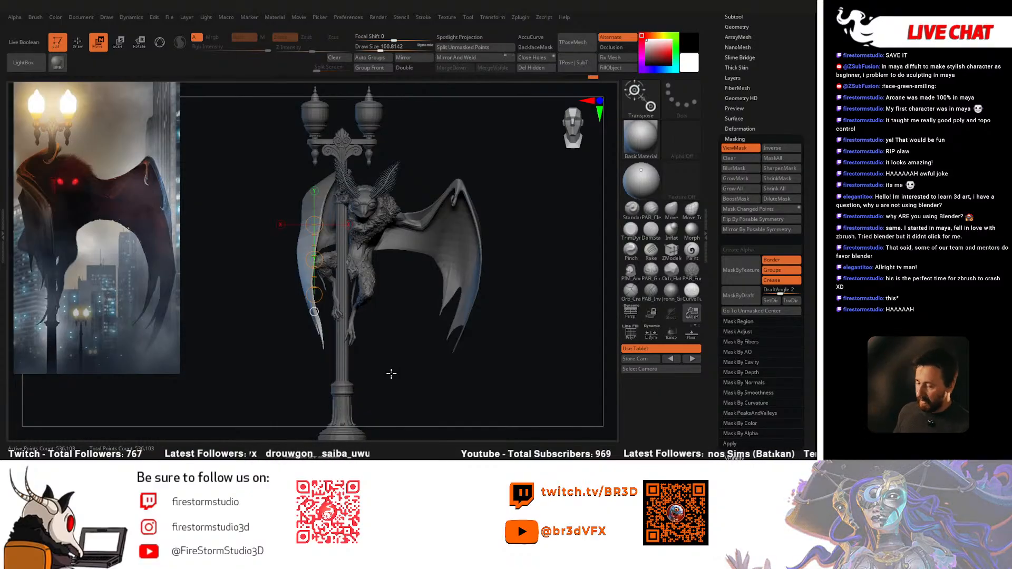
pyautogui.press('q')
pyautogui.keyDown('ctrl'); pyautogui.moveTo(514, 232); pyautogui.dragTo(517, 230); pyautogui.keyUp('ctrl')
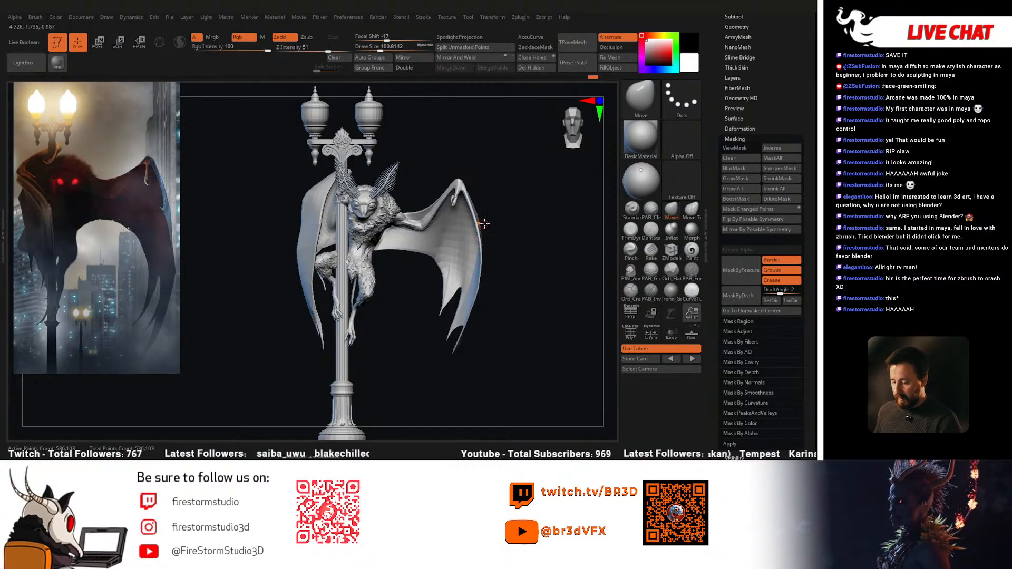
# Step: Reshape the outline of the folded wing with the Move brush, raising the draw size to about 517 and then 753
pyautogui.press('b')
pyautogui.press('Escape')
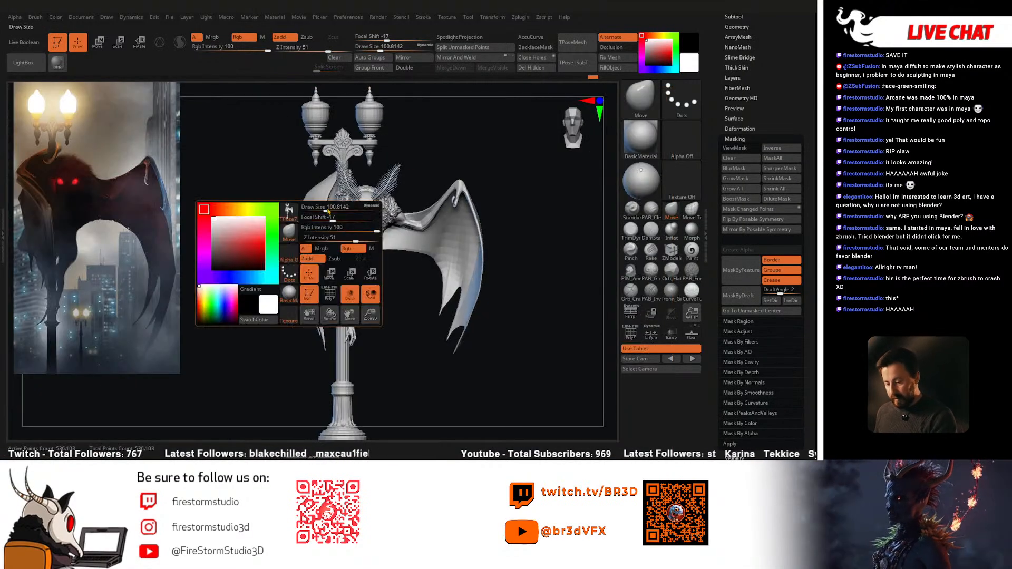
pyautogui.press('space')
pyautogui.moveTo(340, 207); pyautogui.dragTo(356, 207)
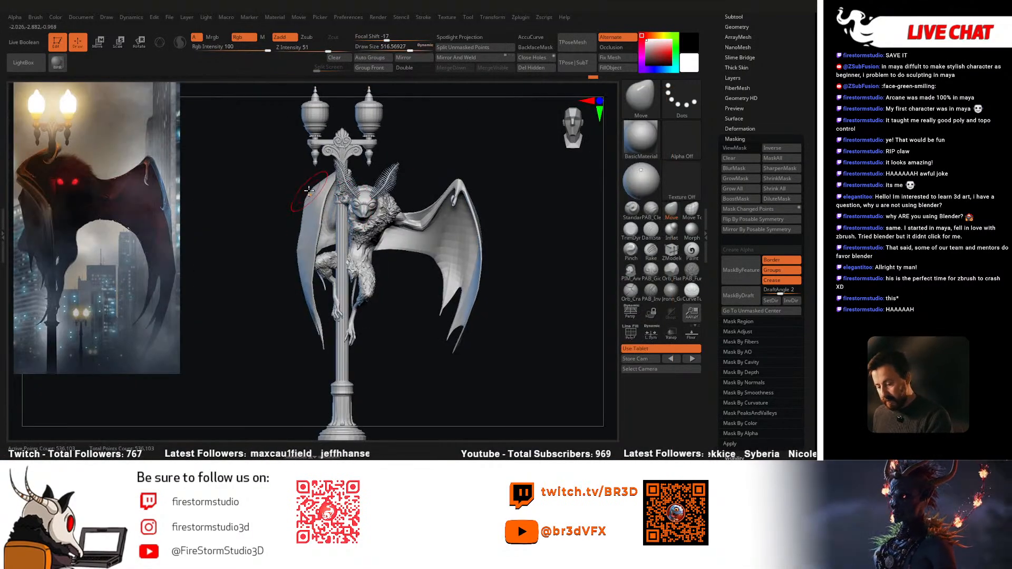
pyautogui.moveTo(263, 300); pyautogui.dragTo(253, 311)
pyautogui.press('space')
pyautogui.moveTo(292, 277); pyautogui.dragTo(299, 277)
pyautogui.moveTo(258, 337); pyautogui.dragTo(247, 345)
pyautogui.press('space')
pyautogui.moveTo(390, 312)
pyautogui.mouseDown()
pyautogui.moveTo(410, 314)
pyautogui.moveTo(396, 314)
pyautogui.moveTo(402, 348)
pyautogui.moveTo(479, 348)
pyautogui.moveTo(439, 334)
pyautogui.mouseUp()
pyautogui.press('shift')
pyautogui.moveTo(314, 285); pyautogui.dragTo(503, 303)
# Step: Save the posed mothman project
pyautogui.moveTo(714, 132); pyautogui.dragTo(714, 155)
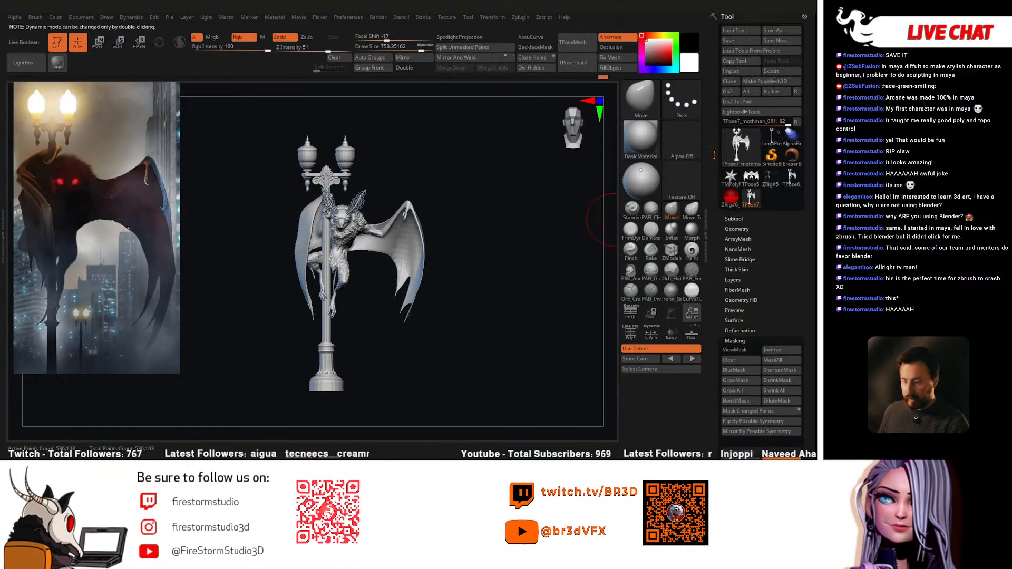
pyautogui.click(169, 16)
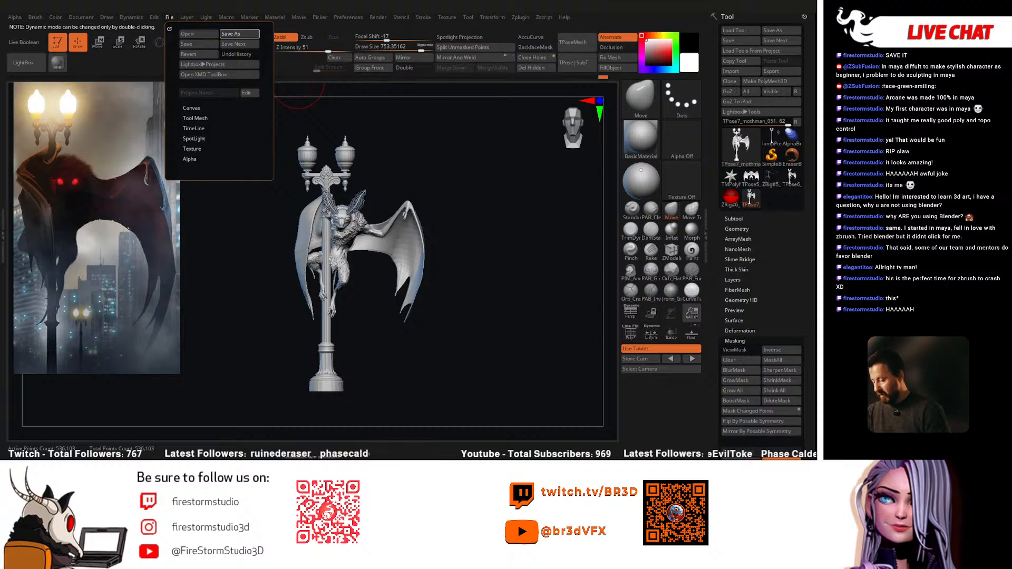
pyautogui.press('Return')
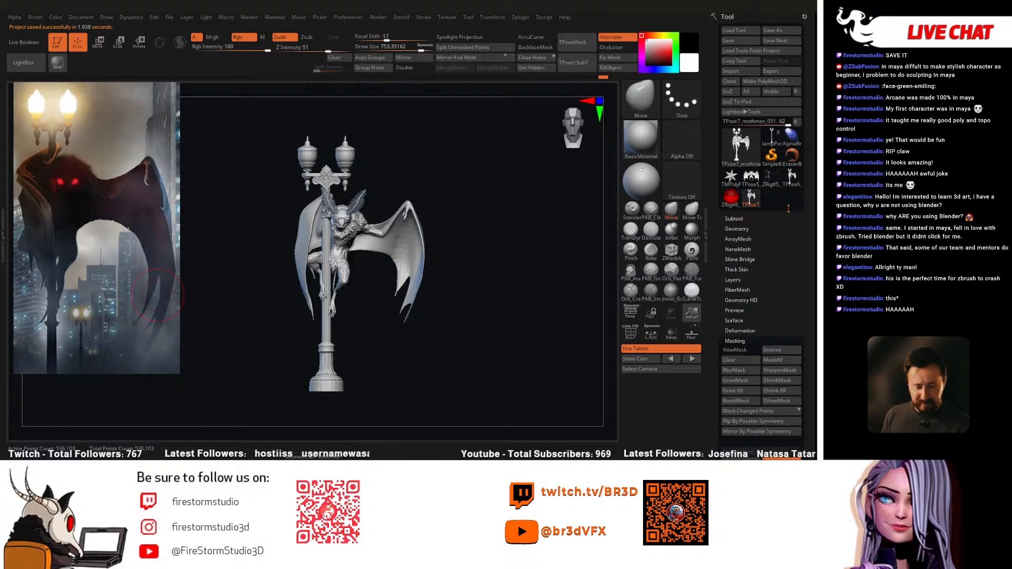
# Step: Transfer the finished pose back to the original subtools with Transpose Master's TPose|SubT
pyautogui.click(796, 122)
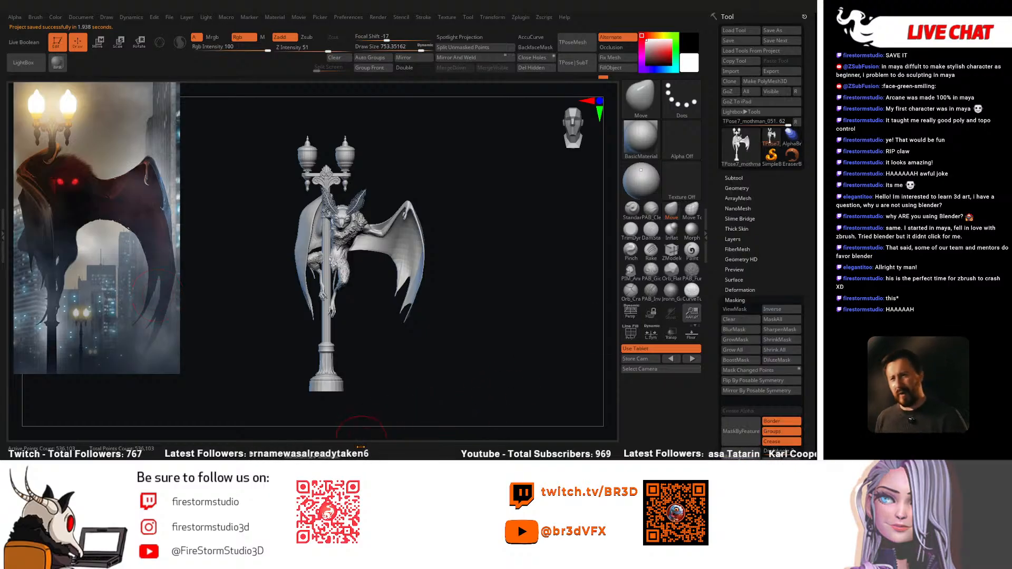
pyautogui.click(735, 300)
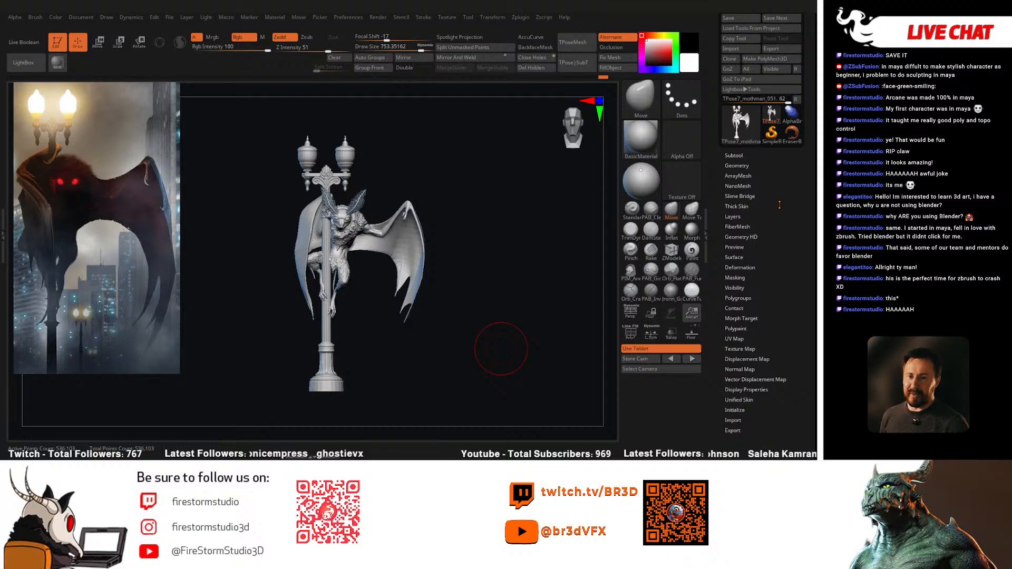
pyautogui.scroll(2, 779, 206)
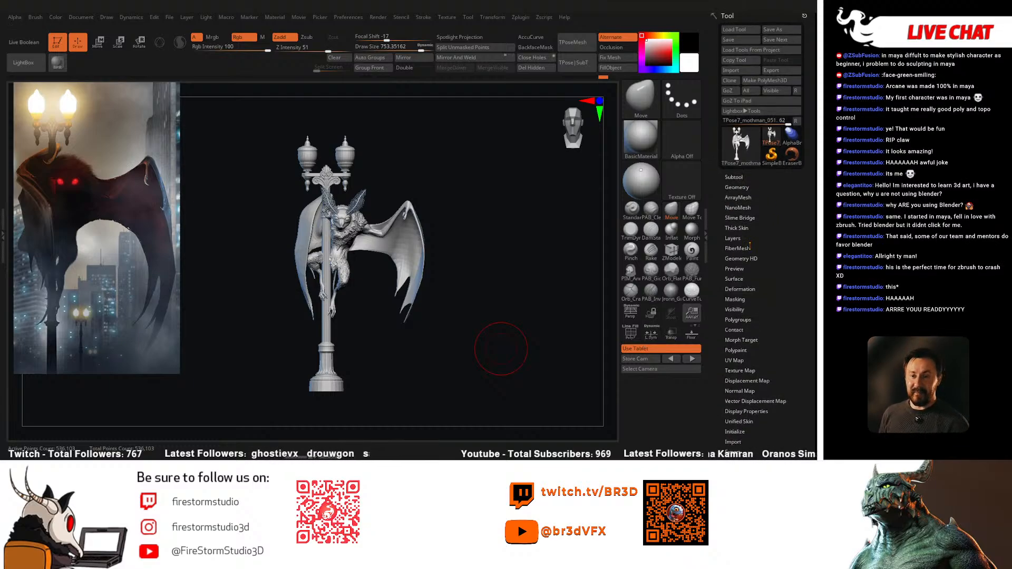
pyautogui.click(738, 177)
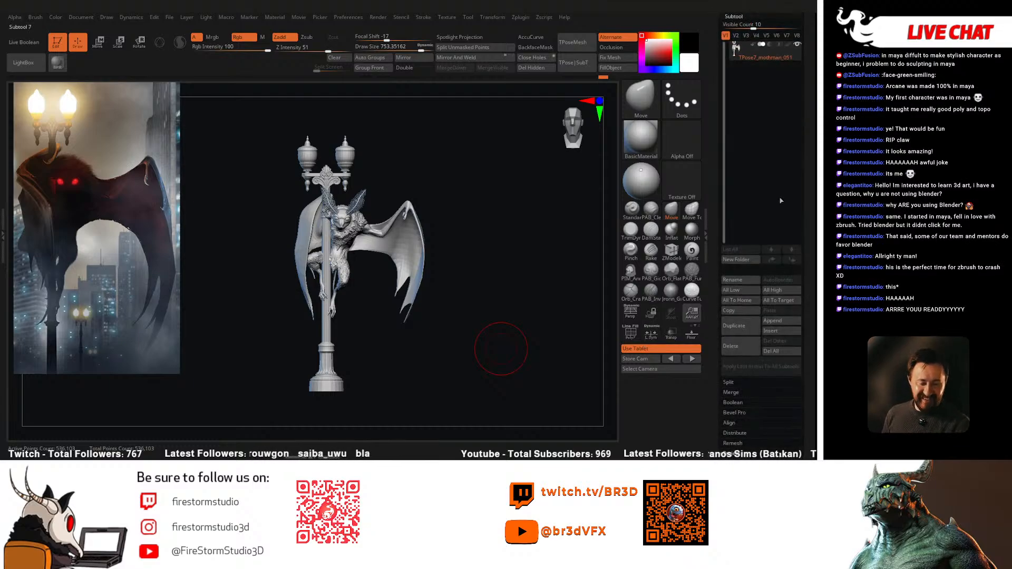
pyautogui.scroll(5, 766, 77)
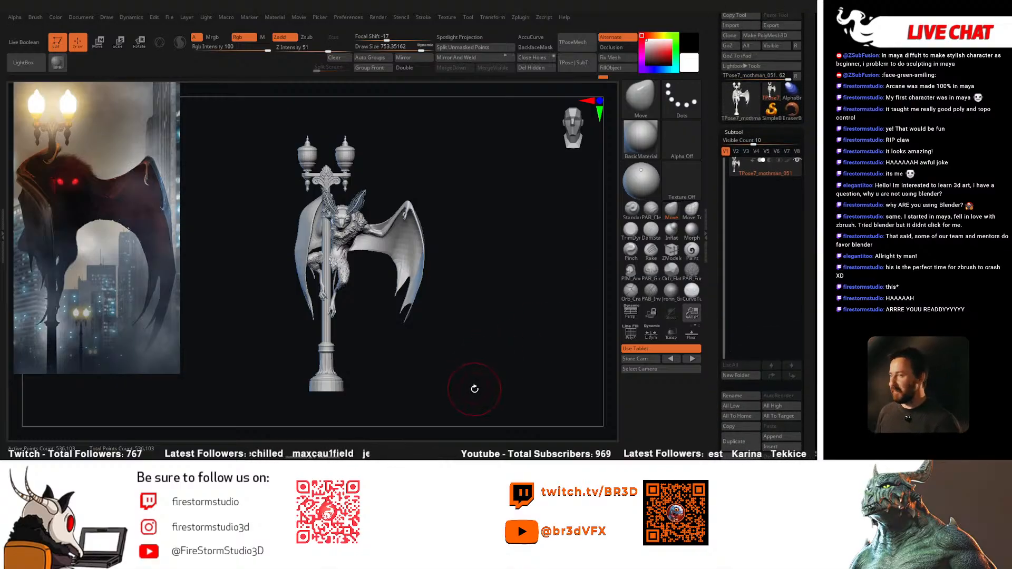
pyautogui.click(743, 132)
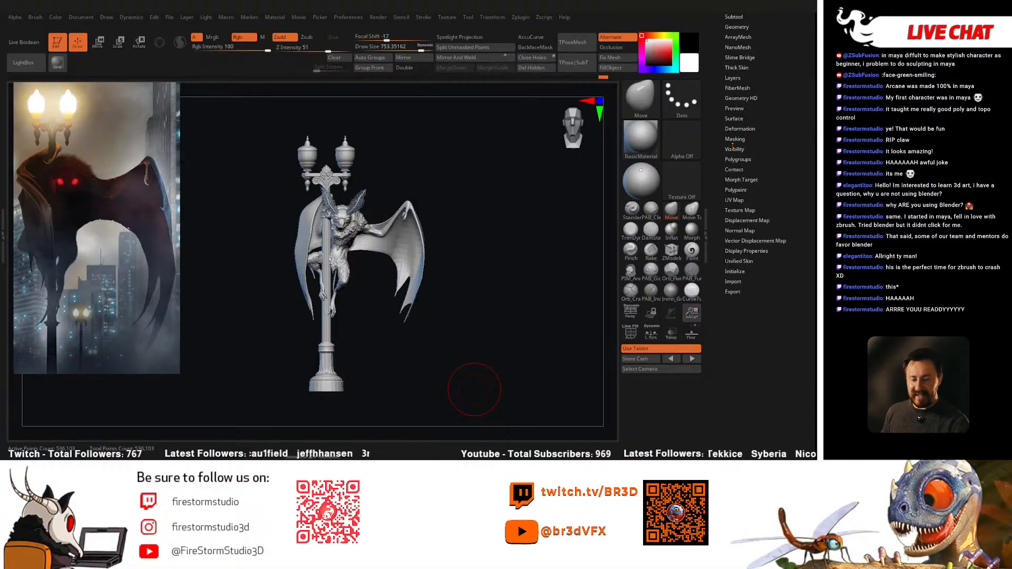
pyautogui.click(518, 19)
pyautogui.click(520, 18)
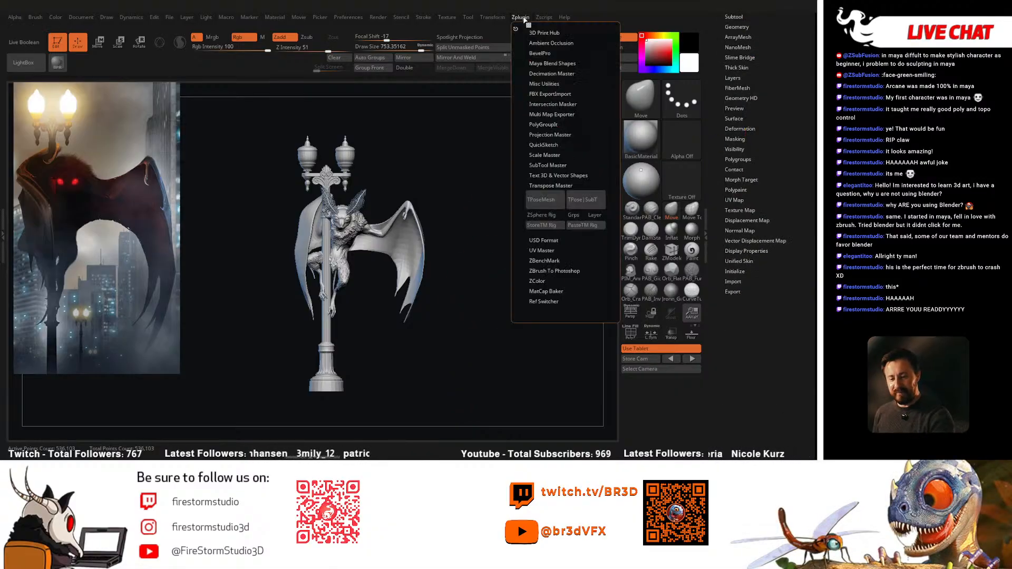
pyautogui.click(585, 200)
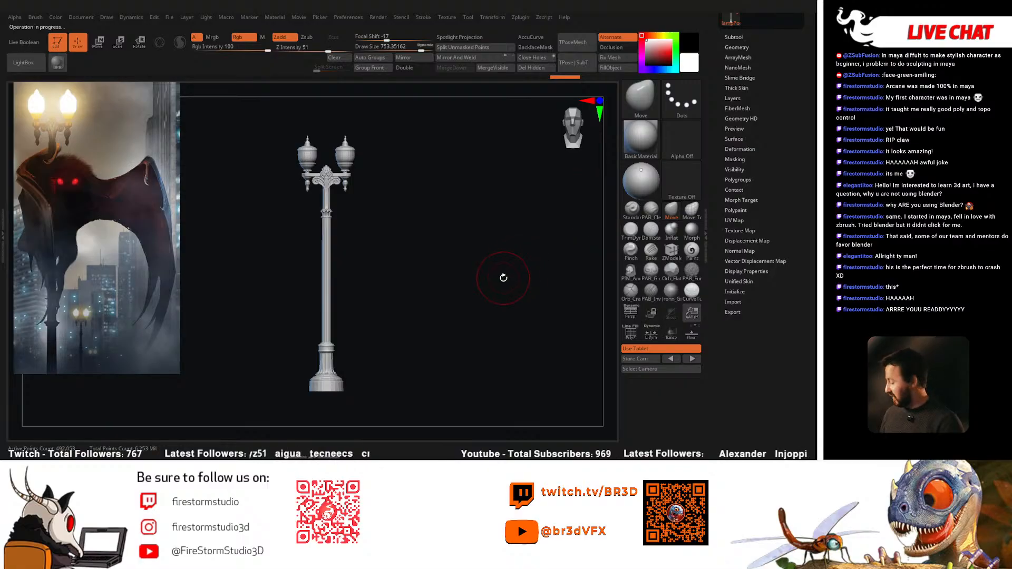
# Step: Turn on the polyframe display, make the body the active subtool, and lower its subdivision level
pyautogui.moveTo(503, 277)
pyautogui.mouseDown()
pyautogui.moveTo(467, 290)
pyautogui.moveTo(396, 280)
pyautogui.moveTo(499, 301)
pyautogui.moveTo(499, 314)
pyautogui.mouseUp()
pyautogui.hotkey('shift', 'f')
pyautogui.hotkey('shift', 'f')
pyautogui.hotkey('shift', 'f')
pyautogui.keyDown('alt'); pyautogui.moveTo(392, 341); pyautogui.dragTo(440, 400); pyautogui.keyUp('alt')
pyautogui.press('space')
pyautogui.moveTo(391, 310)
pyautogui.mouseDown()
pyautogui.moveTo(376, 310)
pyautogui.moveTo(390, 284)
pyautogui.moveTo(389, 293)
pyautogui.moveTo(434, 296)
pyautogui.moveTo(435, 339)
pyautogui.mouseUp()
pyautogui.press('space')
pyautogui.moveTo(395, 240)
pyautogui.mouseDown()
pyautogui.moveTo(368, 241)
pyautogui.moveTo(432, 295)
pyautogui.moveTo(403, 235)
pyautogui.mouseUp()
pyautogui.press('space')
pyautogui.moveTo(453, 264); pyautogui.dragTo(417, 258)
pyautogui.moveTo(505, 295); pyautogui.dragTo(529, 341)
pyautogui.keyDown('alt'); pyautogui.click(414, 250); pyautogui.keyUp('alt')
pyautogui.hotkey('shift', 'd')
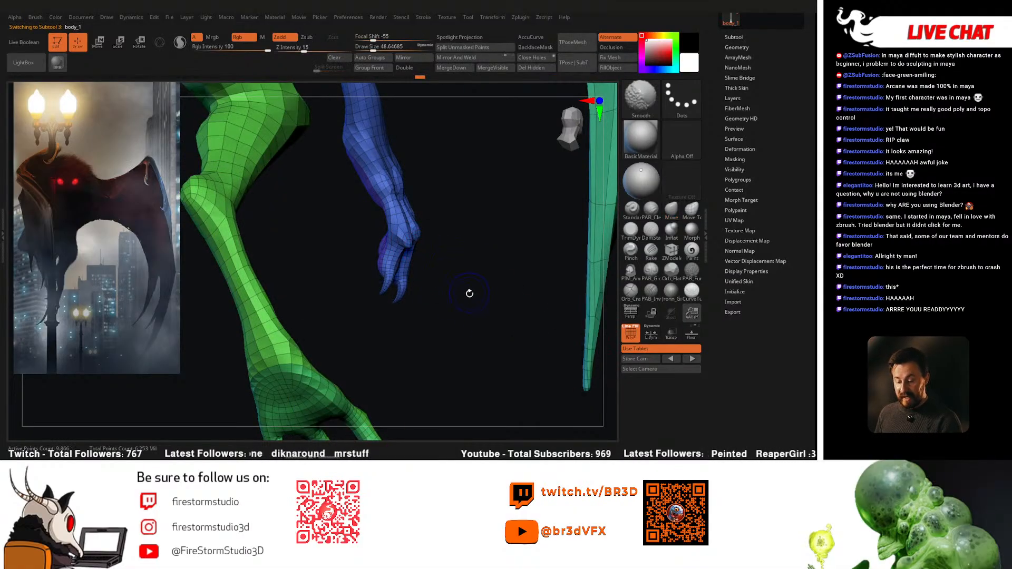
# Step: Reduce the draw size to about 33 and isolate the green polygroup of the lower foot beside the lamp post
pyautogui.moveTo(558, 255)
pyautogui.mouseDown()
pyautogui.moveTo(413, 244)
pyautogui.moveTo(352, 297)
pyautogui.mouseUp()
pyautogui.press('space')
pyautogui.moveTo(383, 240); pyautogui.dragTo(379, 241)
pyautogui.moveTo(484, 263)
pyautogui.mouseDown()
pyautogui.moveTo(390, 246)
pyautogui.moveTo(383, 224)
pyautogui.mouseUp()
pyautogui.moveTo(469, 232)
pyautogui.mouseDown()
pyautogui.moveTo(379, 224)
pyautogui.moveTo(400, 210)
pyautogui.moveTo(378, 197)
pyautogui.mouseUp()
pyautogui.moveTo(477, 216)
pyautogui.keyDown('alt'); pyautogui.mouseDown()
pyautogui.moveTo(442, 306)
pyautogui.moveTo(391, 325)
pyautogui.moveTo(423, 334)
pyautogui.moveTo(374, 334)
pyautogui.moveTo(474, 323)
pyautogui.moveTo(474, 271)
pyautogui.moveTo(470, 282)
pyautogui.moveTo(451, 268)
pyautogui.moveTo(474, 305)
pyautogui.mouseUp(); pyautogui.keyUp('alt')
pyautogui.hotkey('shift', 's')
pyautogui.hotkey('ctrl', 'shift')
pyautogui.keyDown('ctrl'); pyautogui.keyDown('shift'); pyautogui.click(451, 268); pyautogui.keyUp('shift'); pyautogui.keyUp('ctrl')
# Step: Lasso-mask the isolated foot, show the whole body again, and invert the mask so only that lower leg and foot stay editable
pyautogui.moveTo(486, 258); pyautogui.dragTo(454, 241)
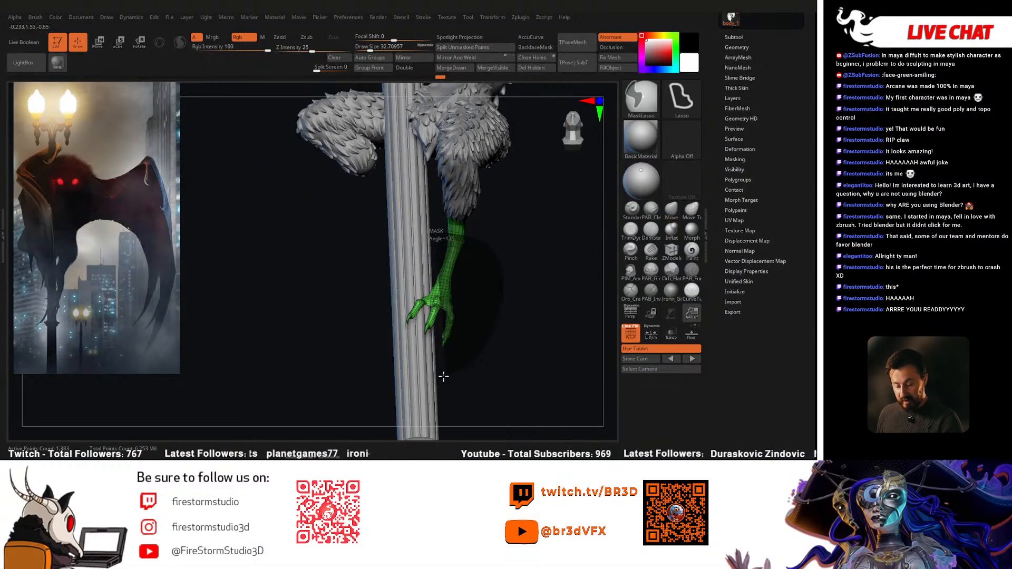
pyautogui.keyDown('ctrl'); pyautogui.keyDown('shift'); pyautogui.click(486, 275); pyautogui.keyUp('shift'); pyautogui.keyUp('ctrl')
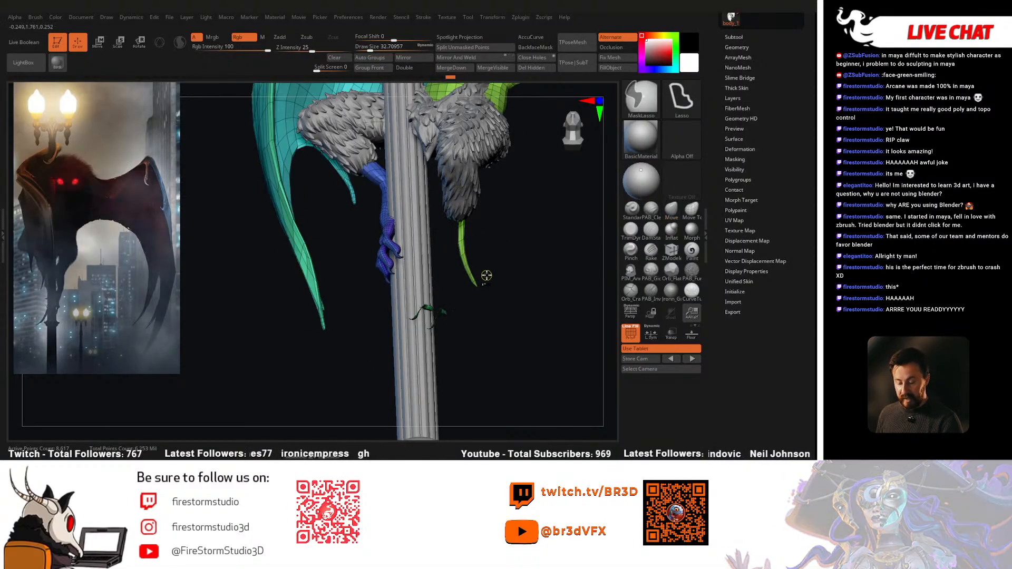
pyautogui.keyDown('ctrl'); pyautogui.click(486, 276); pyautogui.keyUp('ctrl')
pyautogui.keyDown('ctrl'); pyautogui.keyDown('shift'); pyautogui.click(491, 280); pyautogui.keyUp('shift'); pyautogui.keyUp('ctrl')
pyautogui.keyDown('ctrl'); pyautogui.click(501, 280); pyautogui.keyUp('ctrl')
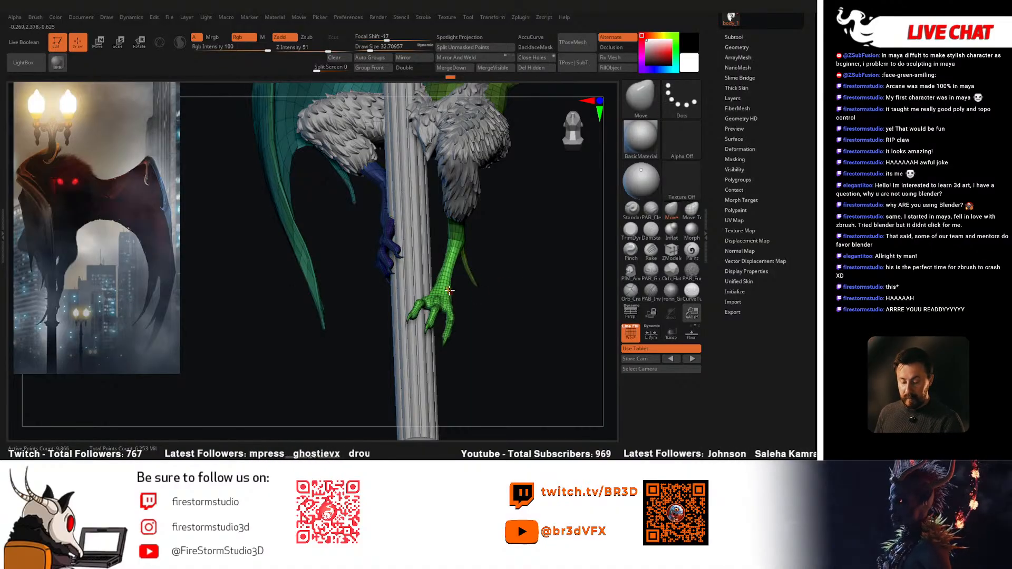
# Step: Rotate the unmasked lower leg and foot with the Transpose line to adjust how the toes meet the lamp post
pyautogui.press('t')
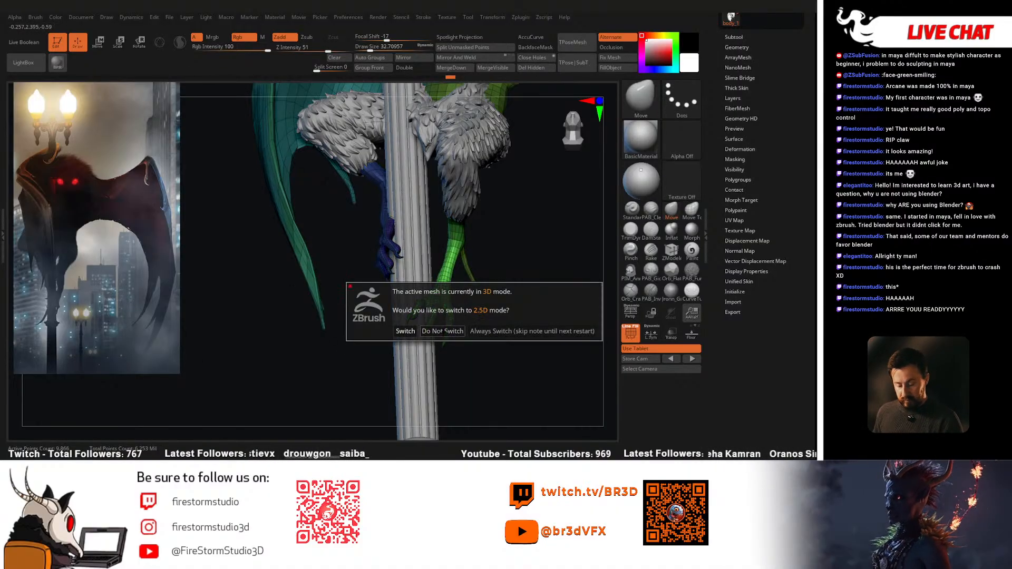
pyautogui.press('F1')
pyautogui.click(139, 42)
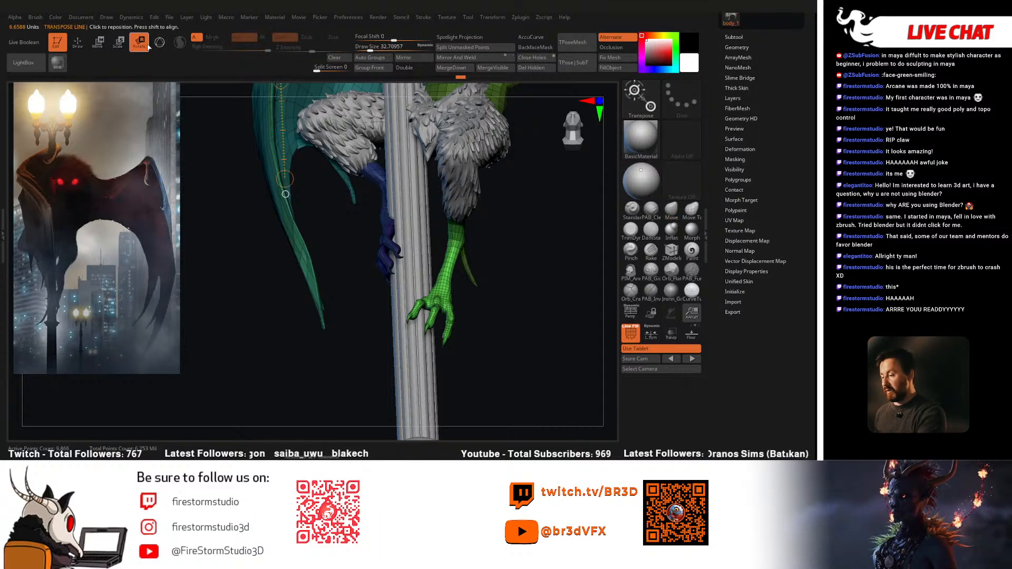
pyautogui.moveTo(458, 241); pyautogui.dragTo(480, 328)
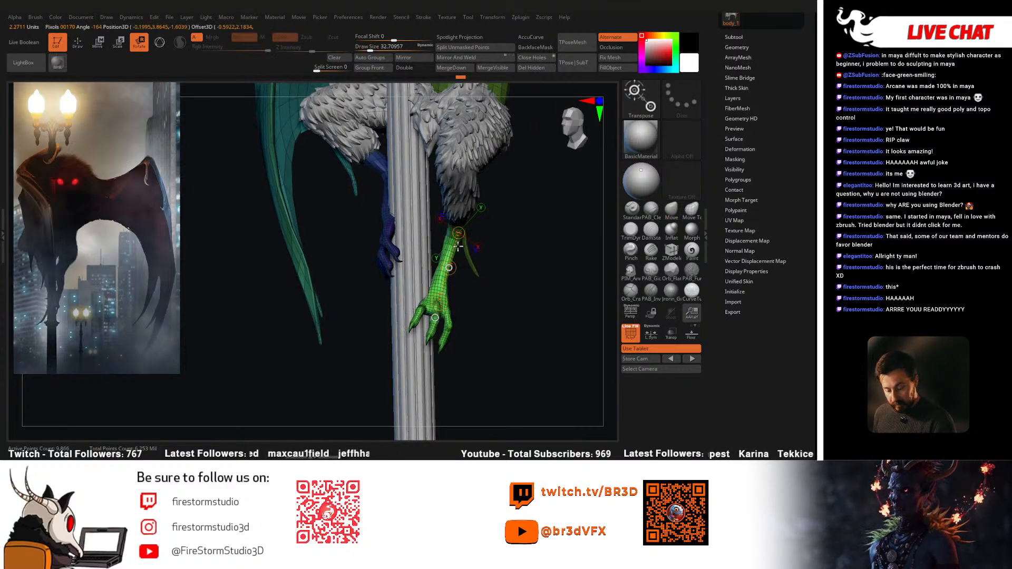
pyautogui.moveTo(473, 291); pyautogui.dragTo(540, 343)
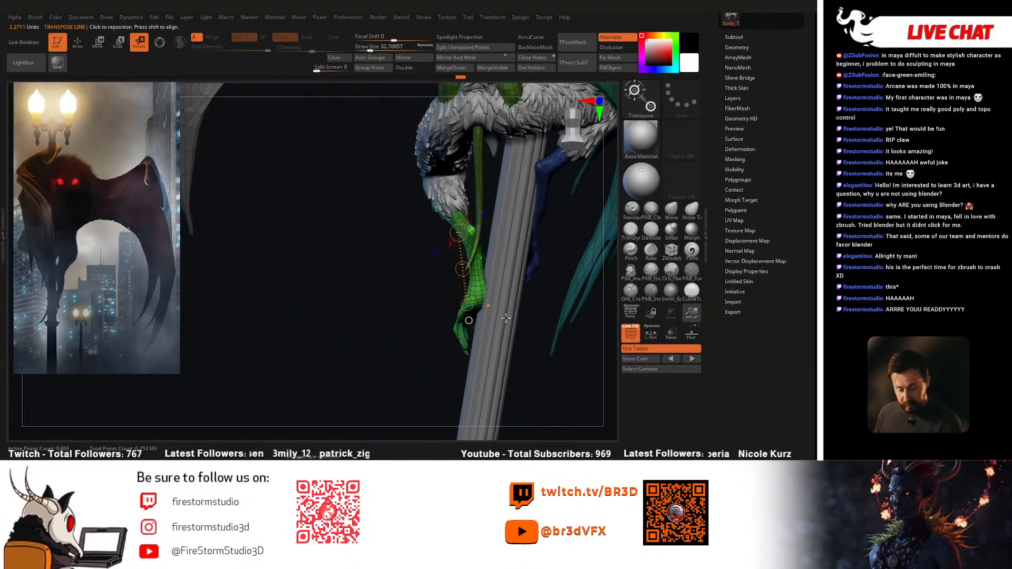
pyautogui.press('q')
pyautogui.moveTo(462, 313)
pyautogui.mouseDown()
pyautogui.moveTo(561, 350)
pyautogui.moveTo(501, 327)
pyautogui.mouseUp()
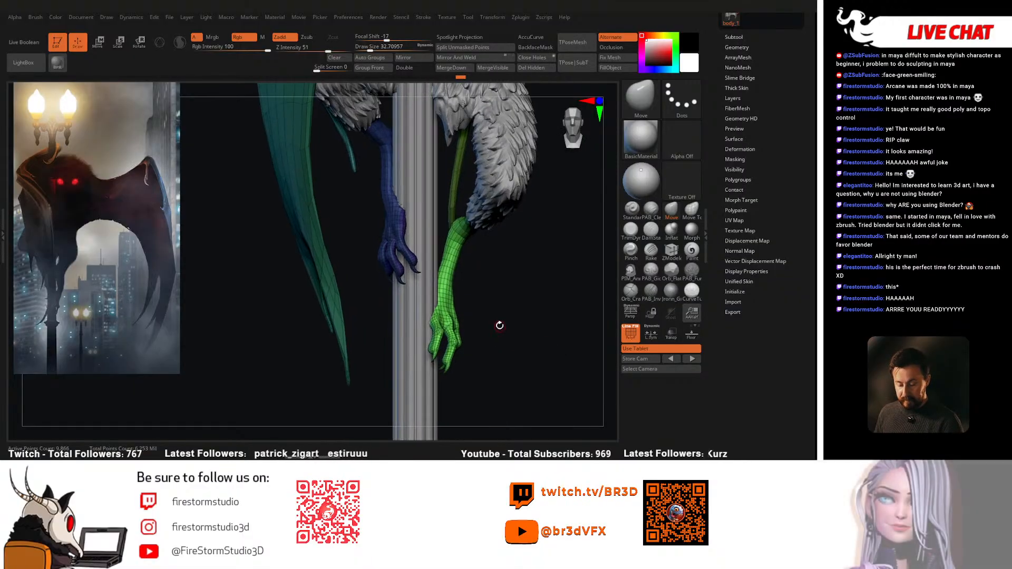
pyautogui.press('r')
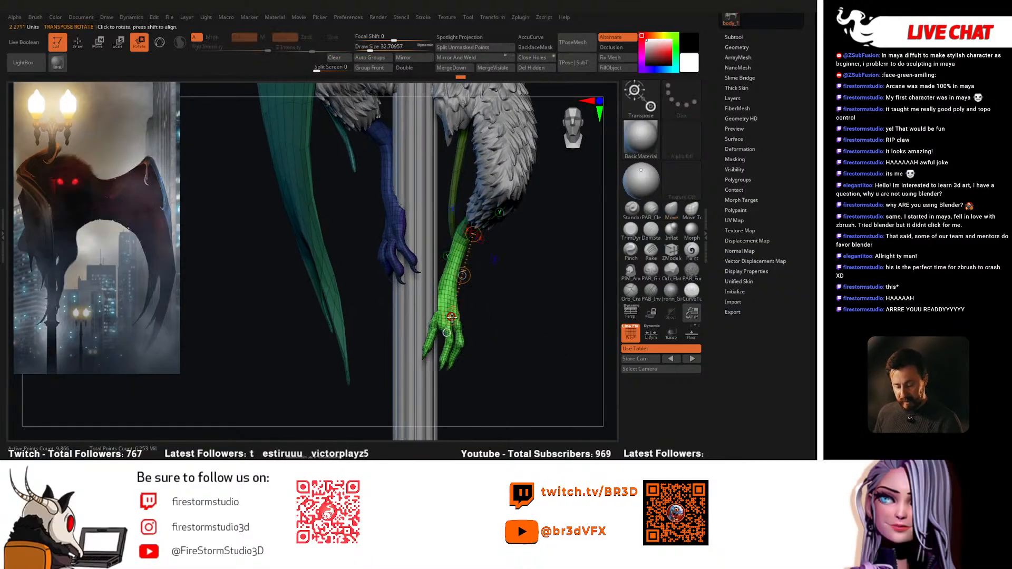
pyautogui.press('q')
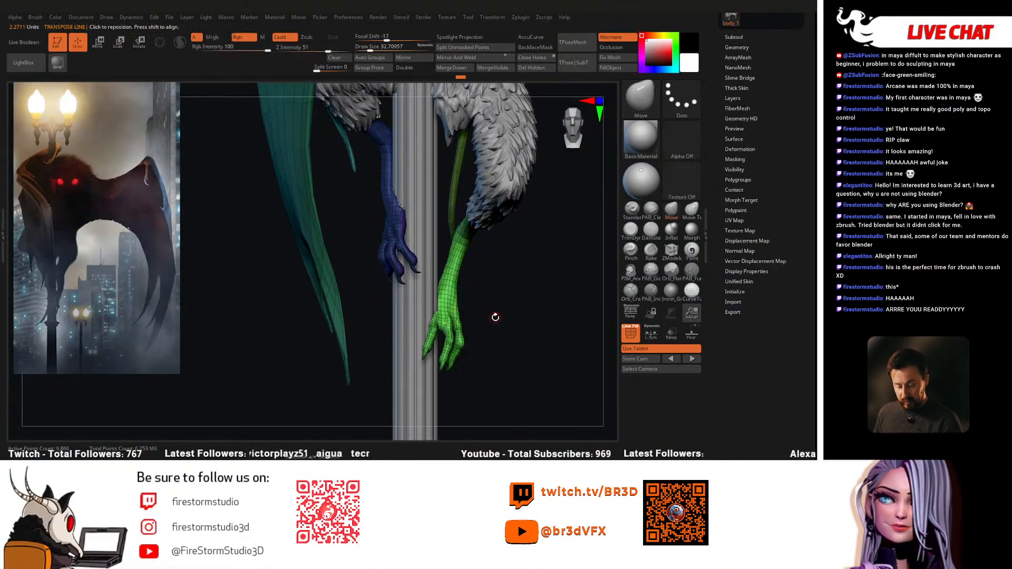
pyautogui.moveTo(497, 317)
pyautogui.mouseDown()
pyautogui.moveTo(479, 184)
pyautogui.moveTo(490, 316)
pyautogui.moveTo(508, 269)
pyautogui.moveTo(493, 300)
pyautogui.mouseUp()
# Step: Isolate the lower foot's polygroup again, remask it, and invert the mask to protect the rest of the body
pyautogui.press('ctrl')
pyautogui.keyDown('ctrl'); pyautogui.keyDown('shift'); pyautogui.click(469, 168); pyautogui.keyUp('shift'); pyautogui.keyUp('ctrl')
pyautogui.keyDown('ctrl'); pyautogui.keyDown('shift'); pyautogui.click(469, 168); pyautogui.keyUp('shift'); pyautogui.keyUp('ctrl')
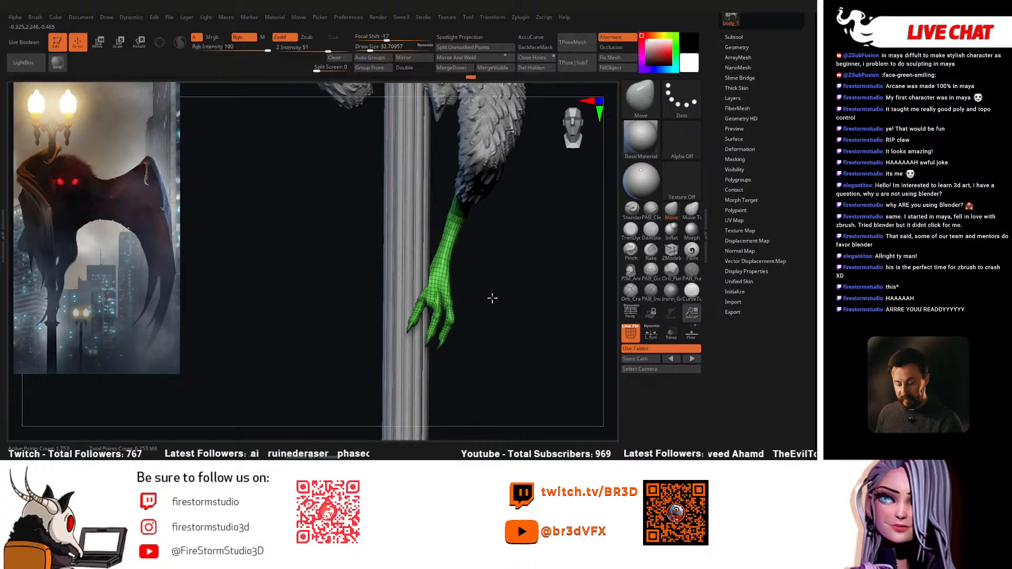
pyautogui.press('ctrl')
pyautogui.keyDown('ctrl'); pyautogui.moveTo(421, 376); pyautogui.dragTo(382, 224); pyautogui.keyUp('ctrl')
pyautogui.keyDown('ctrl'); pyautogui.keyDown('shift'); pyautogui.click(496, 269); pyautogui.keyUp('shift'); pyautogui.keyUp('ctrl')
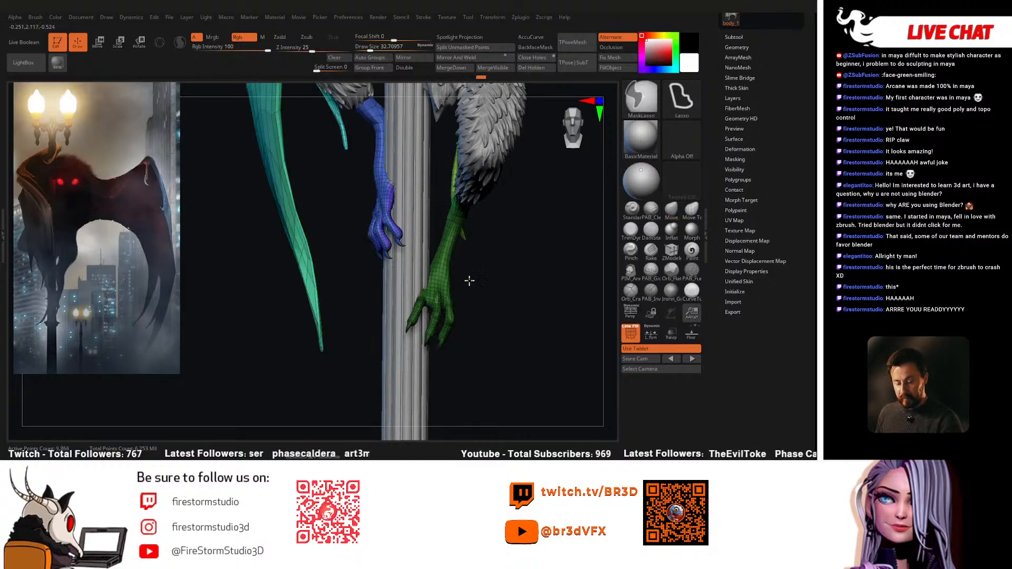
pyautogui.keyDown('ctrl'); pyautogui.click(469, 282); pyautogui.keyUp('ctrl')
# Step: Try another Transpose rotation of the lower leg and foot away from the lamp post, and undo it
pyautogui.press('r')
pyautogui.moveTo(440, 293); pyautogui.dragTo(457, 243)
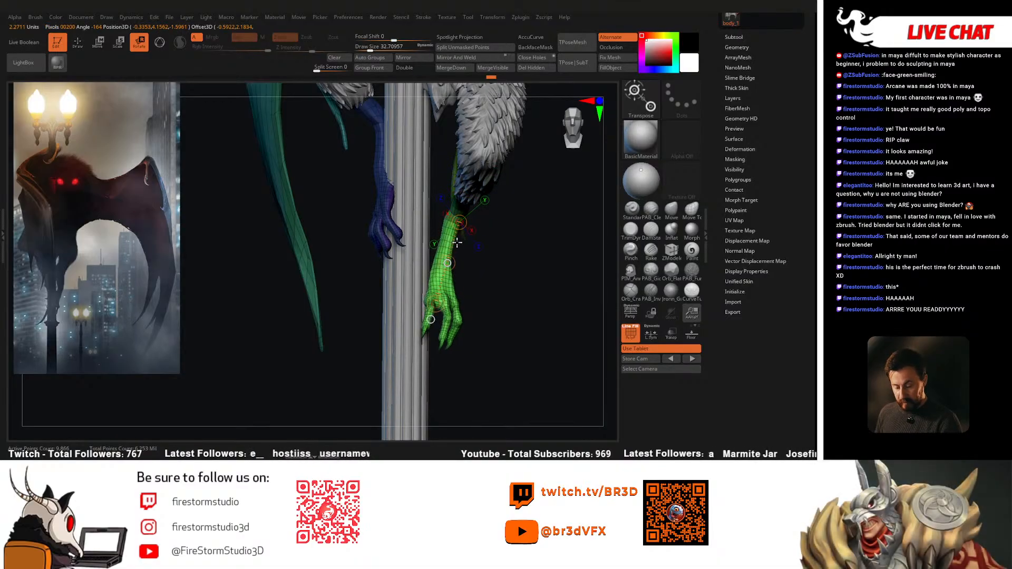
pyautogui.moveTo(436, 304)
pyautogui.mouseDown()
pyautogui.moveTo(465, 295)
pyautogui.moveTo(427, 292)
pyautogui.moveTo(422, 337)
pyautogui.mouseUp()
pyautogui.hotkey('ctrl', 'z')
pyautogui.press('q')
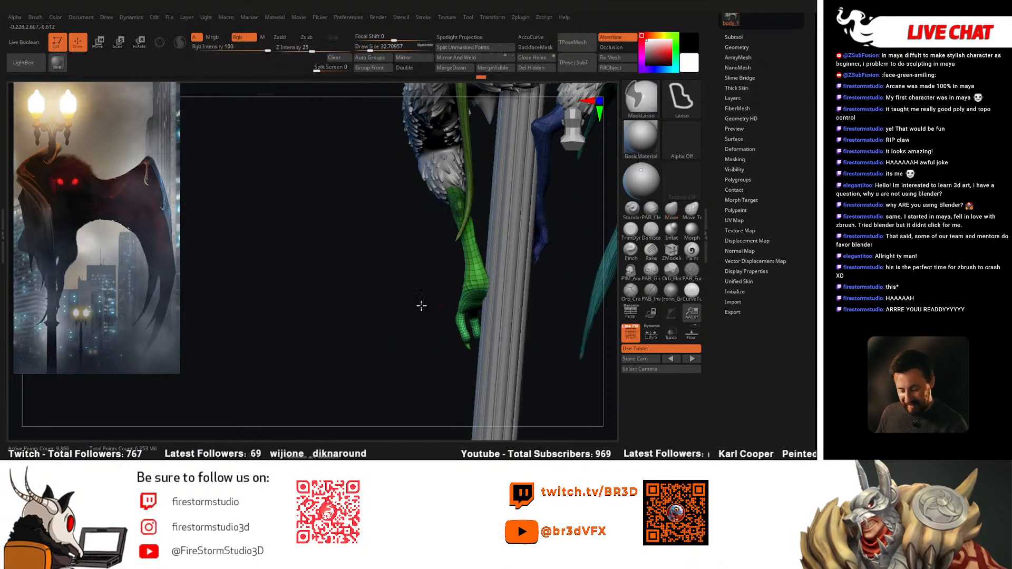
# Step: Redo the mask so only the foot below the ankle is free, and rotate it toward the lamp post with the Transpose line
pyautogui.keyDown('ctrl'); pyautogui.click(423, 302); pyautogui.keyUp('ctrl')
pyautogui.keyDown('ctrl'); pyautogui.moveTo(495, 258); pyautogui.dragTo(518, 303); pyautogui.keyUp('ctrl')
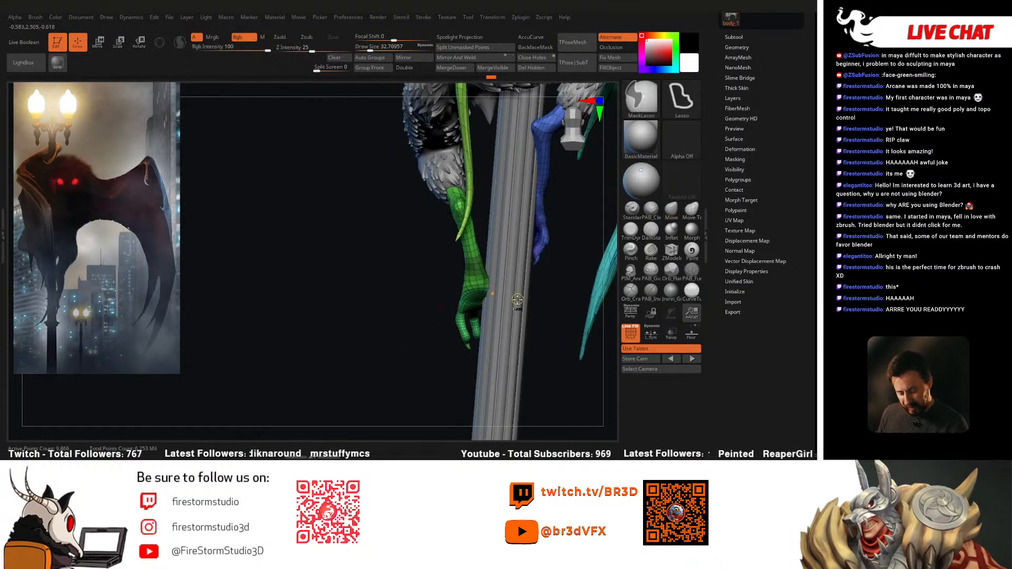
pyautogui.moveTo(422, 303); pyautogui.dragTo(393, 300)
pyautogui.moveTo(429, 270)
pyautogui.keyDown('ctrl'); pyautogui.mouseDown()
pyautogui.moveTo(454, 255)
pyautogui.moveTo(453, 396)
pyautogui.moveTo(415, 357)
pyautogui.mouseUp(); pyautogui.keyUp('ctrl')
pyautogui.keyDown('ctrl'); pyautogui.click(463, 299); pyautogui.keyUp('ctrl')
pyautogui.keyDown('ctrl'); pyautogui.click(452, 336); pyautogui.keyUp('ctrl')
pyautogui.press('r')
pyautogui.moveTo(478, 286); pyautogui.dragTo(451, 329)
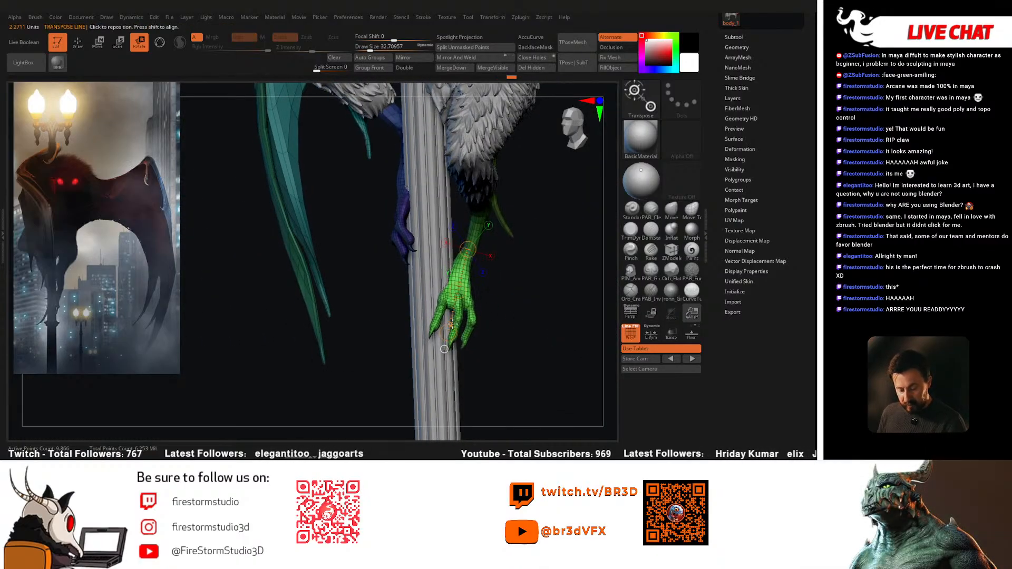
# Step: Clear the mask and reshape the lower leg and foot with the Move brush
pyautogui.press('q')
pyautogui.keyDown('ctrl'); pyautogui.click(501, 283); pyautogui.keyUp('ctrl')
pyautogui.click(664, 209)
pyautogui.click(470, 262)
pyautogui.press('space')
pyautogui.click(485, 271)
pyautogui.press('space')
pyautogui.click(464, 268)
pyautogui.moveTo(460, 267); pyautogui.dragTo(368, 285, button='right')
pyautogui.press('space')
pyautogui.click(445, 285)
pyautogui.moveTo(446, 285)
pyautogui.mouseDown(button='right')
pyautogui.moveTo(421, 274)
pyautogui.moveTo(437, 232)
pyautogui.moveTo(452, 226)
pyautogui.mouseUp(button='right')
pyautogui.press('[')
pyautogui.moveTo(452, 213); pyautogui.dragTo(447, 217)
# Step: Continue nudging the lower leg, ankle and toes toward the lamp post with the Move brush at varied draw sizes
pyautogui.moveTo(450, 232); pyautogui.dragTo(450, 243, button='right')
pyautogui.press('space')
pyautogui.click(449, 245)
pyautogui.moveTo(450, 232)
pyautogui.mouseDown()
pyautogui.moveTo(441, 230)
pyautogui.moveTo(453, 244)
pyautogui.mouseUp()
pyautogui.press('space')
pyautogui.click(448, 248)
pyautogui.moveTo(453, 245); pyautogui.dragTo(509, 247, button='right')
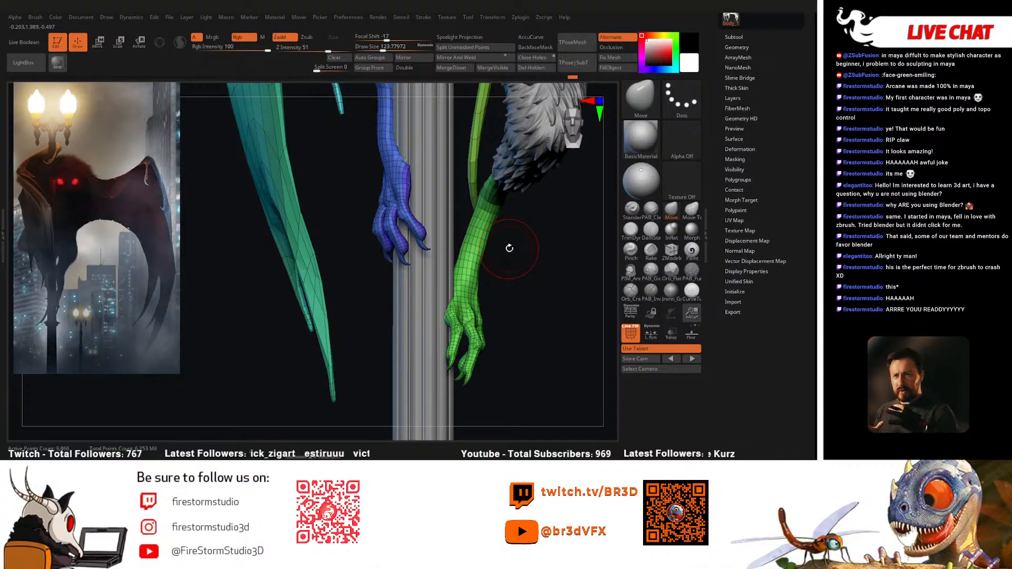
pyautogui.moveTo(523, 271); pyautogui.dragTo(492, 228, button='right')
pyautogui.press('space')
pyautogui.moveTo(481, 211); pyautogui.dragTo(469, 225)
pyautogui.moveTo(442, 297); pyautogui.dragTo(440, 299)
pyautogui.moveTo(514, 295)
pyautogui.mouseDown()
pyautogui.moveTo(501, 282)
pyautogui.moveTo(511, 281)
pyautogui.moveTo(517, 291)
pyautogui.moveTo(479, 283)
pyautogui.mouseUp()
# Step: Lasso-mask the lower foot, invert the mask, and try rotating the foot with the Transpose line
pyautogui.press('ctrl')
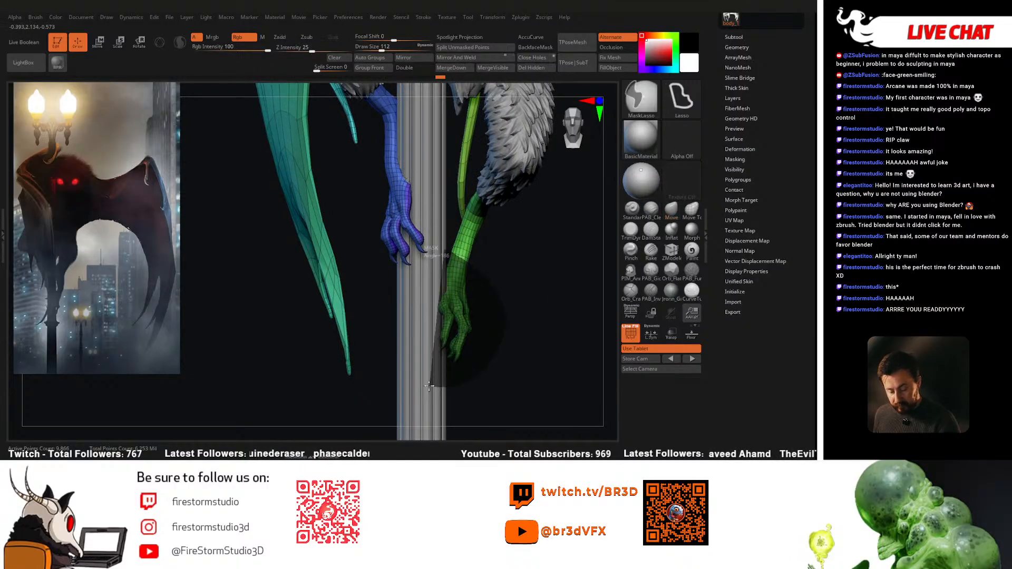
pyautogui.keyDown('ctrl'); pyautogui.click(486, 301); pyautogui.keyUp('ctrl')
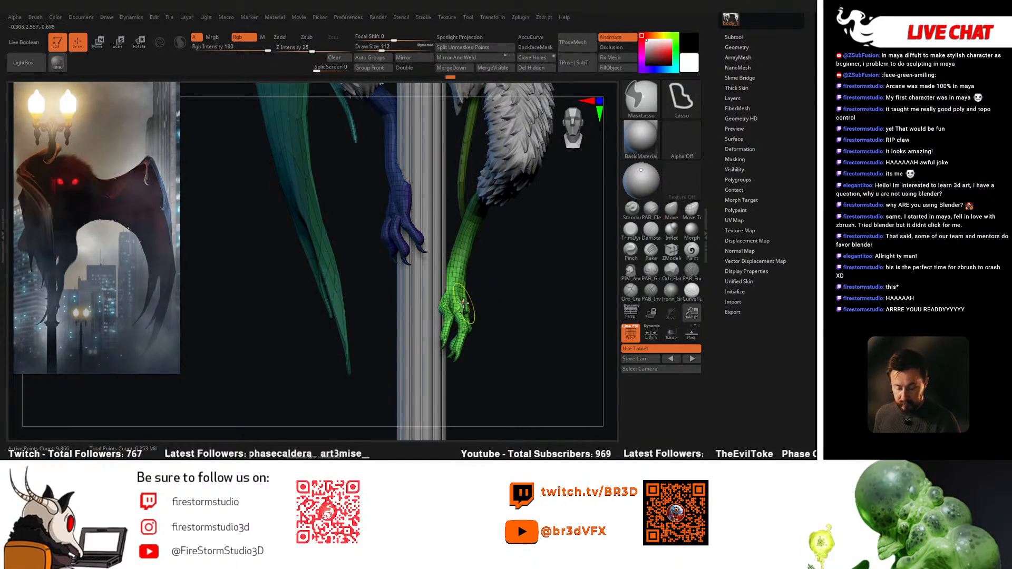
pyautogui.press('r')
pyautogui.moveTo(517, 289)
pyautogui.mouseDown()
pyautogui.moveTo(477, 290)
pyautogui.moveTo(579, 299)
pyautogui.mouseUp()
pyautogui.moveTo(519, 287); pyautogui.dragTo(473, 282)
pyautogui.moveTo(478, 255)
pyautogui.mouseDown()
pyautogui.moveTo(467, 303)
pyautogui.moveTo(531, 278)
pyautogui.moveTo(490, 287)
pyautogui.moveTo(505, 295)
pyautogui.moveTo(461, 276)
pyautogui.moveTo(490, 304)
pyautogui.moveTo(515, 310)
pyautogui.mouseUp()
# Step: Undo the last foot rotation, its masking and the preceding Move brush adjustments to the leg
pyautogui.press('q')
pyautogui.hotkey('ctrl', 'z')
pyautogui.hotkey('ctrl', 'z')
pyautogui.hotkey('ctrl', 'z')
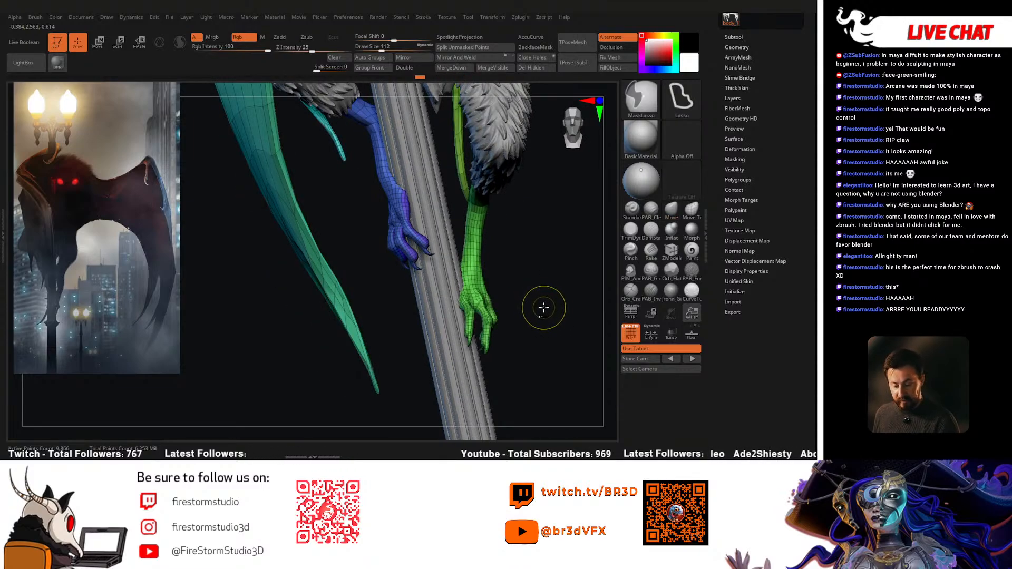
pyautogui.hotkey('ctrl', 'z')
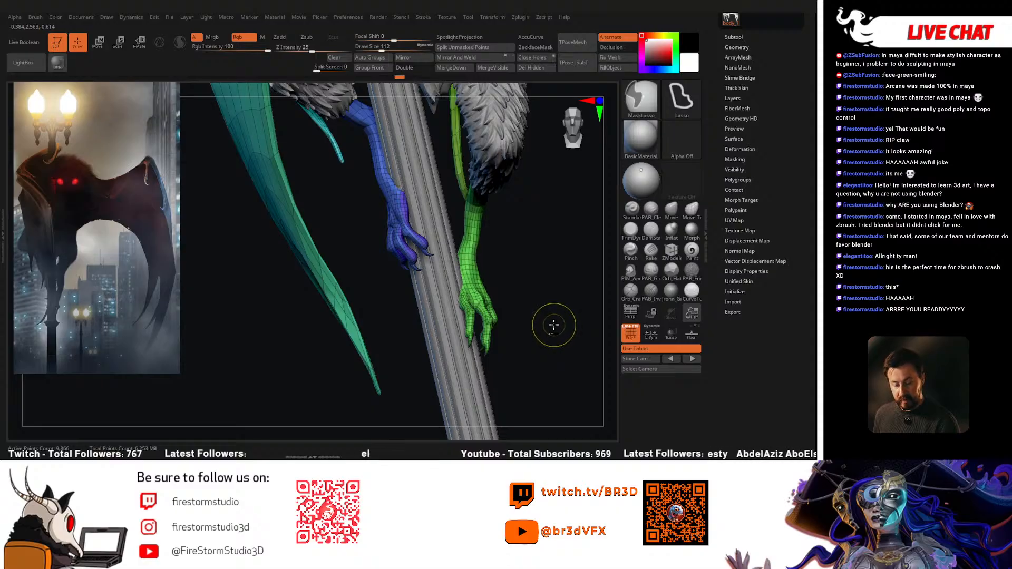
pyautogui.hotkey('ctrl', 'z')
pyautogui.hotkey('ctrl', 'z')
pyautogui.hotkey('ctrl', 'z')
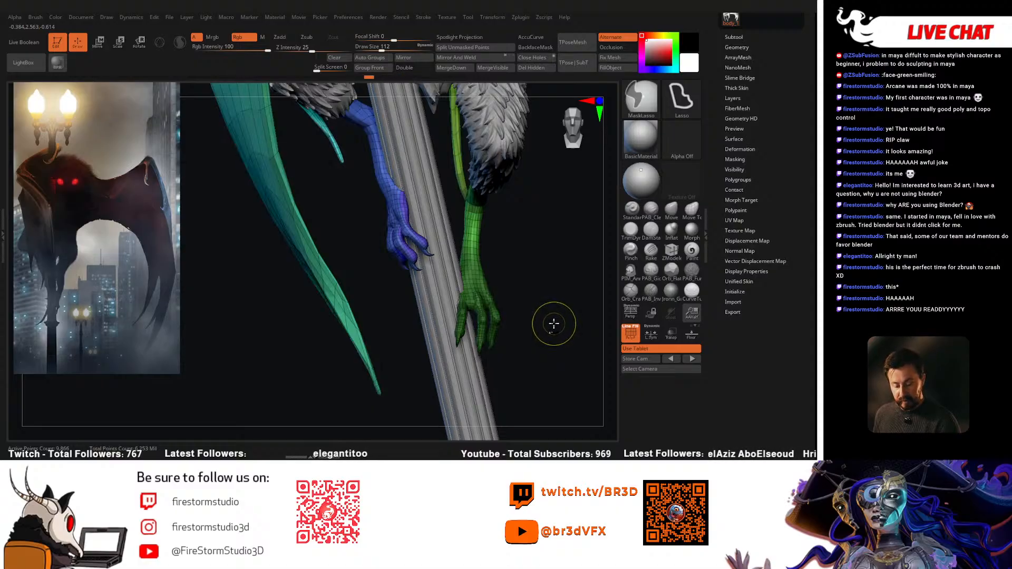
# Step: Lasso-mask the lower foot, invert the mask so only the foot is free, and rotate it against the lamp post with the Transpose line
pyautogui.keyDown('ctrl'); pyautogui.click(545, 295); pyautogui.keyUp('ctrl')
pyautogui.click(543, 339)
pyautogui.moveTo(542, 293)
pyautogui.mouseDown()
pyautogui.moveTo(552, 301)
pyautogui.moveTo(531, 319)
pyautogui.moveTo(512, 287)
pyautogui.moveTo(455, 250)
pyautogui.mouseUp()
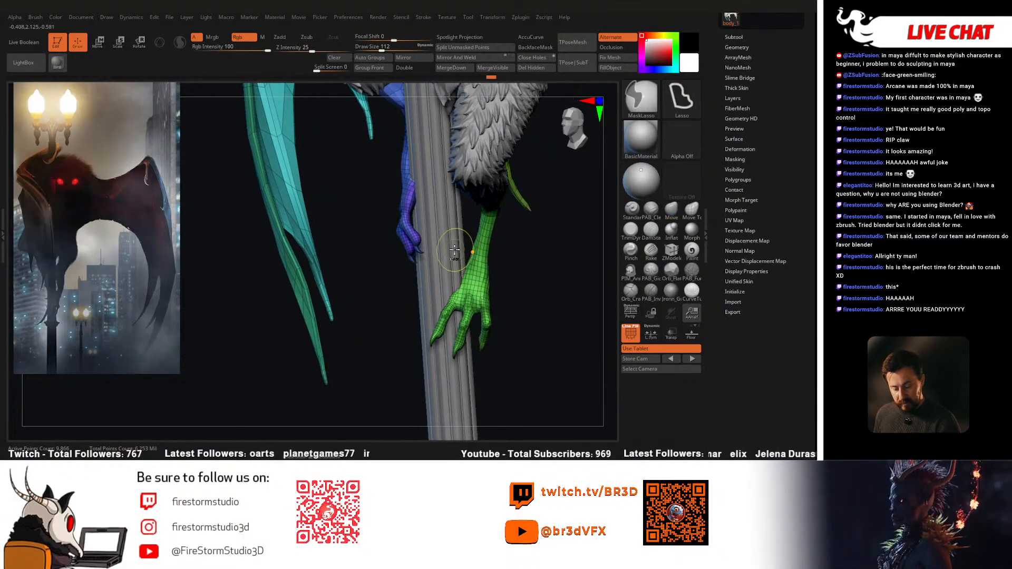
pyautogui.keyDown('ctrl'); pyautogui.moveTo(457, 380); pyautogui.dragTo(422, 305); pyautogui.keyUp('ctrl')
pyautogui.keyDown('ctrl'); pyautogui.click(509, 296); pyautogui.keyUp('ctrl')
pyautogui.press('r')
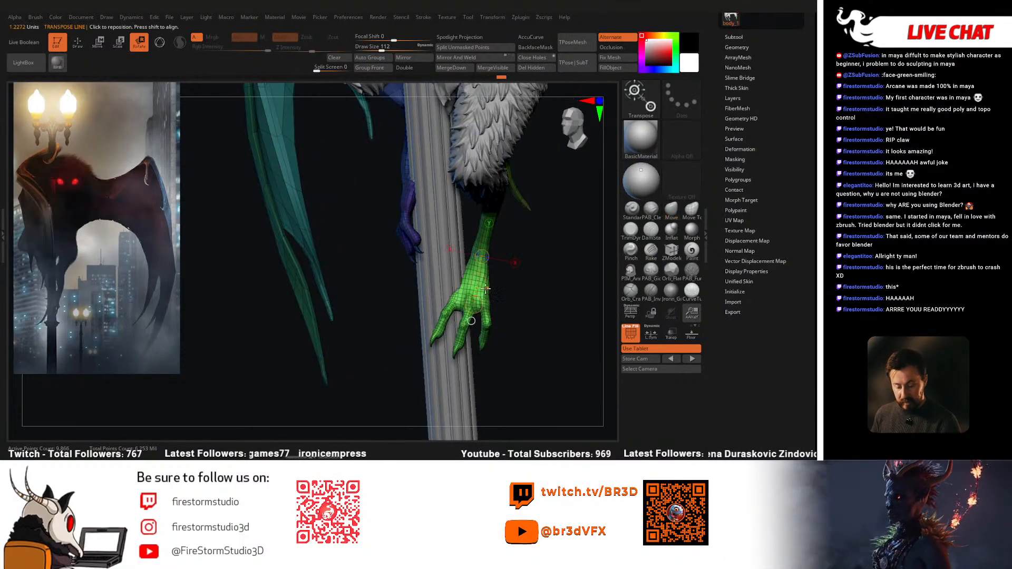
pyautogui.moveTo(480, 280)
pyautogui.mouseDown()
pyautogui.moveTo(507, 273)
pyautogui.moveTo(509, 287)
pyautogui.moveTo(491, 279)
pyautogui.moveTo(500, 282)
pyautogui.mouseUp()
pyautogui.moveTo(516, 314)
pyautogui.mouseDown()
pyautogui.moveTo(475, 301)
pyautogui.moveTo(438, 309)
pyautogui.moveTo(425, 330)
pyautogui.mouseUp()
pyautogui.press('q')
# Step: Hide the polyframe wireframe and review the whole pose on the lamp post from the front
pyautogui.moveTo(428, 332)
pyautogui.mouseDown()
pyautogui.moveTo(474, 342)
pyautogui.moveTo(510, 287)
pyautogui.moveTo(513, 346)
pyautogui.moveTo(508, 325)
pyautogui.moveTo(492, 355)
pyautogui.mouseUp()
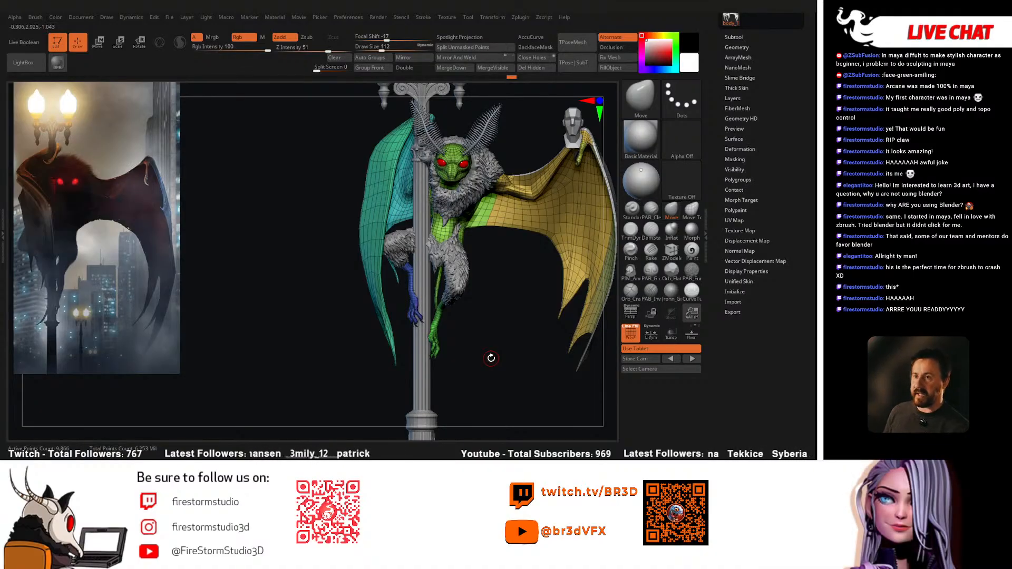
pyautogui.keyDown('alt'); pyautogui.moveTo(526, 305); pyautogui.dragTo(450, 314); pyautogui.keyUp('alt')
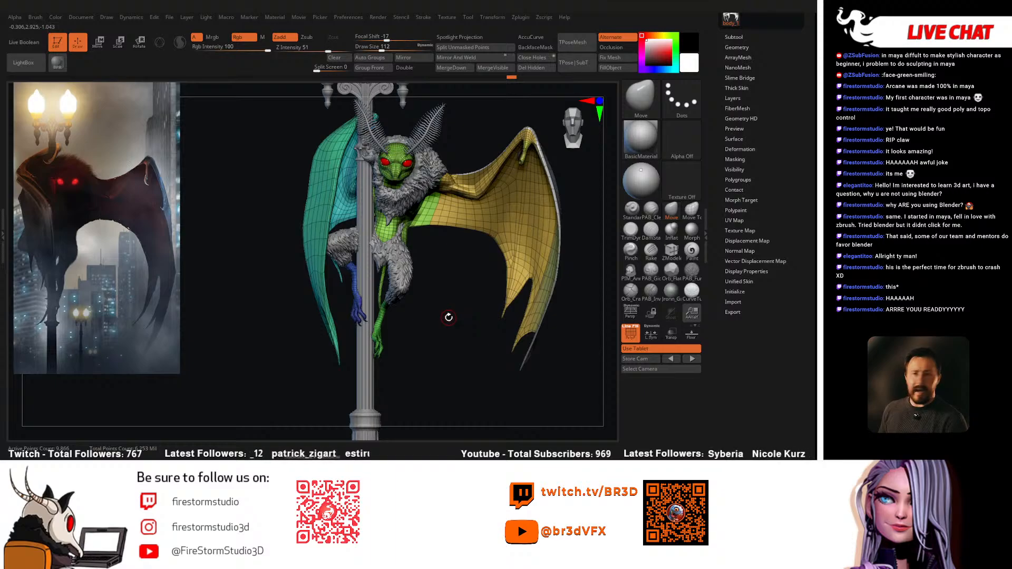
pyautogui.moveTo(449, 317); pyautogui.dragTo(397, 368)
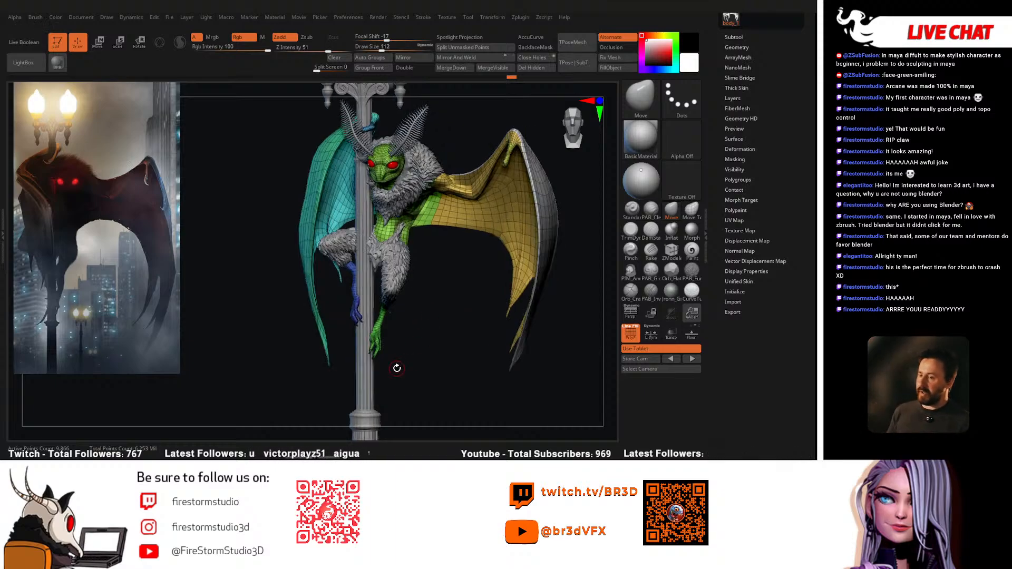
pyautogui.hotkey('shift', 'f')
pyautogui.moveTo(397, 367); pyautogui.dragTo(428, 322)
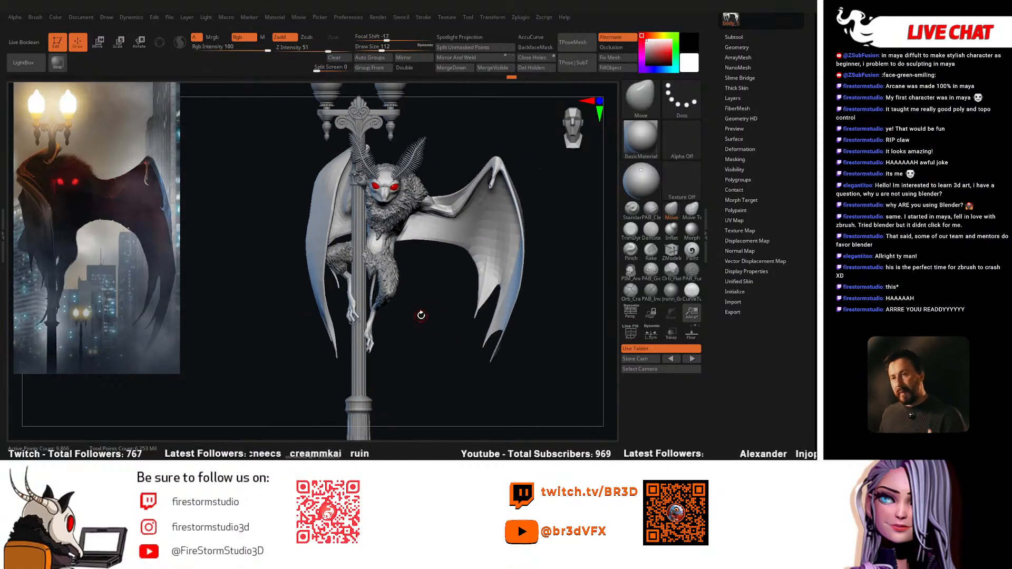
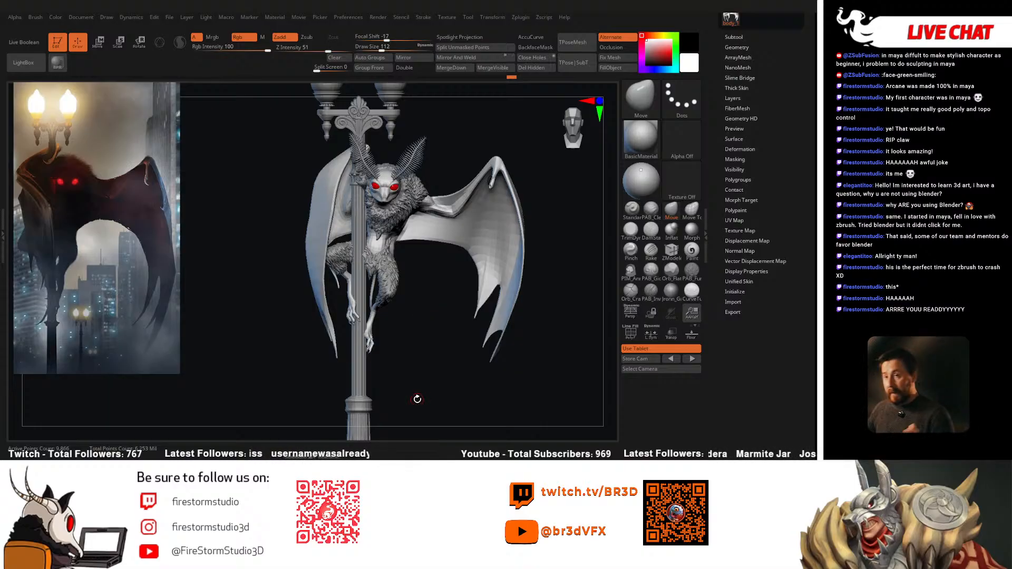
# Step: Make the claws subtool active and isolate it in solo mode
pyautogui.click(736, 40)
pyautogui.click(751, 139)
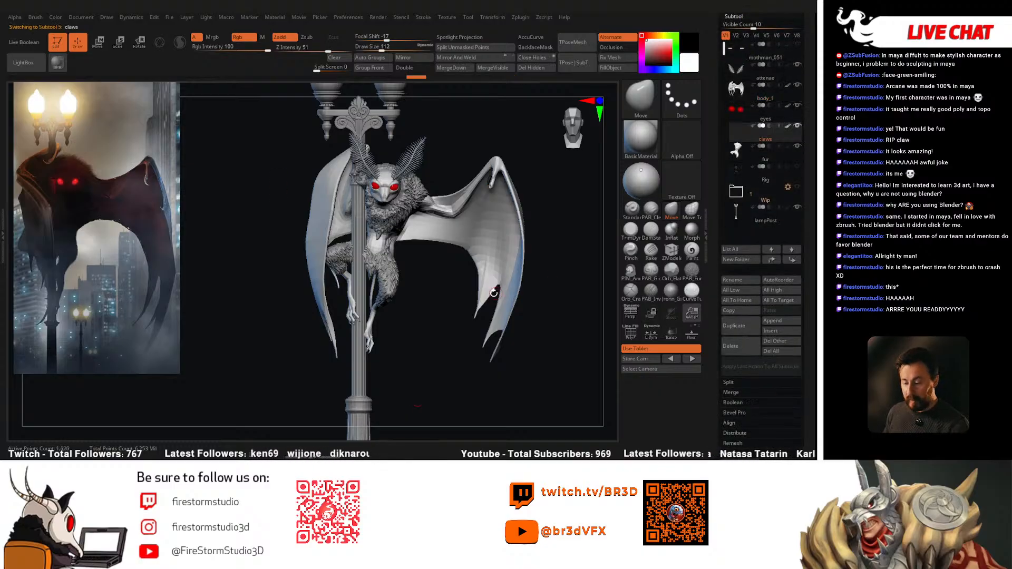
pyautogui.moveTo(501, 292); pyautogui.dragTo(403, 317)
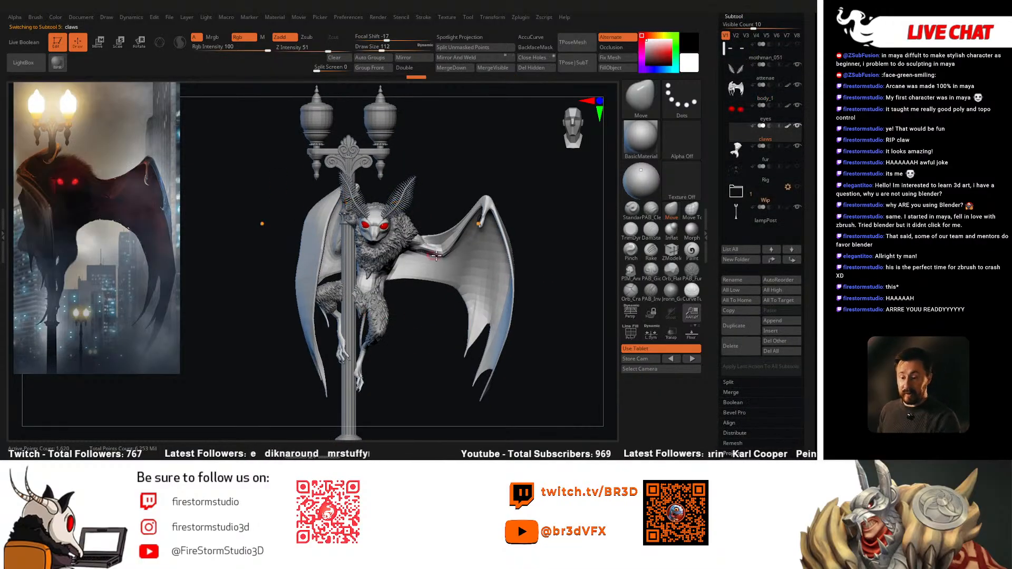
pyautogui.moveTo(427, 337)
pyautogui.keyDown('alt'); pyautogui.mouseDown()
pyautogui.moveTo(422, 316)
pyautogui.moveTo(386, 393)
pyautogui.mouseUp(); pyautogui.keyUp('alt')
pyautogui.press('w')
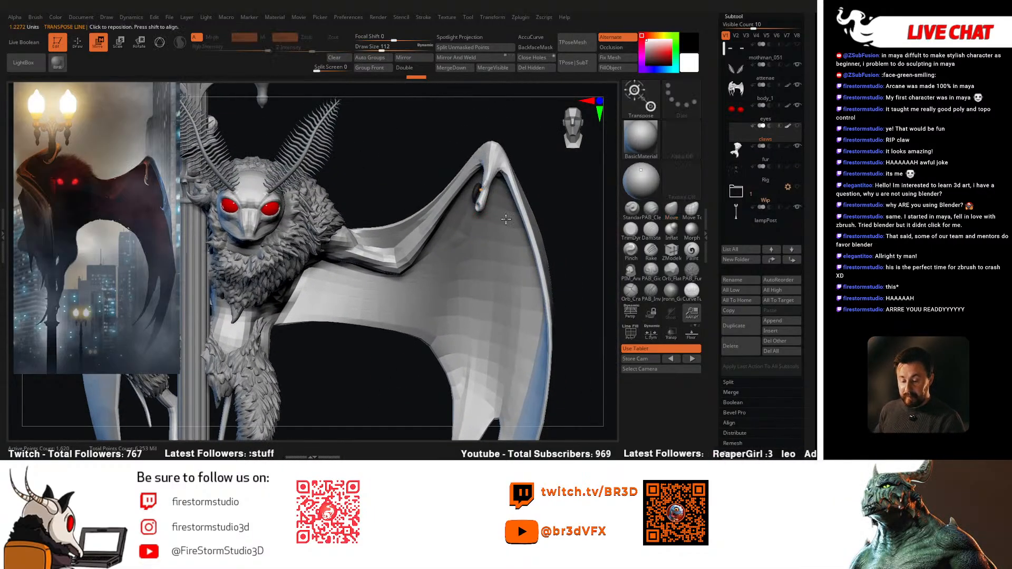
pyautogui.moveTo(541, 193)
pyautogui.mouseDown()
pyautogui.moveTo(532, 205)
pyautogui.moveTo(558, 226)
pyautogui.moveTo(543, 229)
pyautogui.moveTo(607, 198)
pyautogui.mouseUp()
pyautogui.press('q')
pyautogui.hotkey('alt', 's')
pyautogui.hotkey('alt', 's')
pyautogui.hotkey('alt', 's')
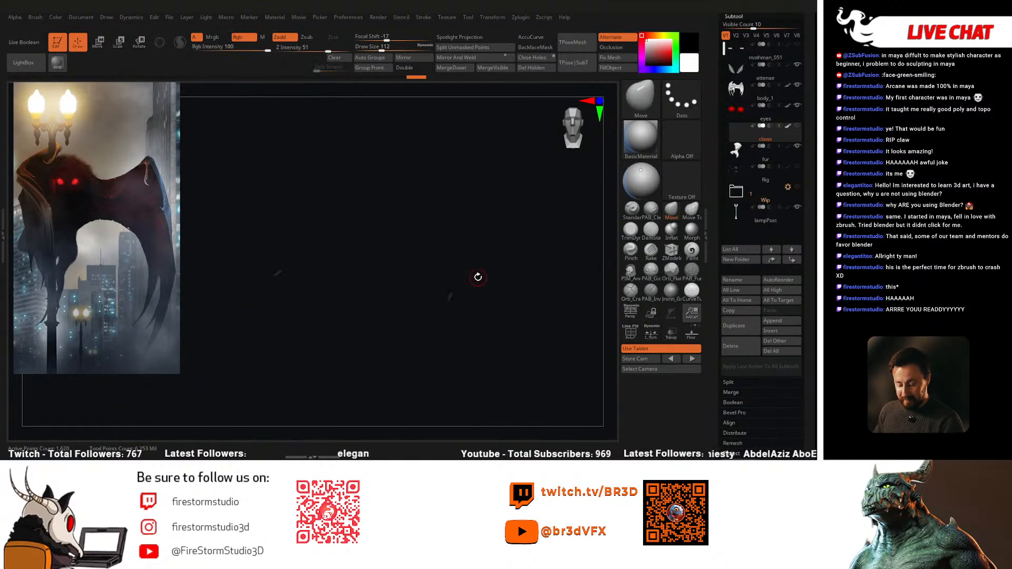
# Step: Mask the extended wing's claw, leave solo mode, and invert the mask so only that claw is free
pyautogui.keyDown('ctrl'); pyautogui.moveTo(451, 264); pyautogui.dragTo(463, 347); pyautogui.keyUp('ctrl')
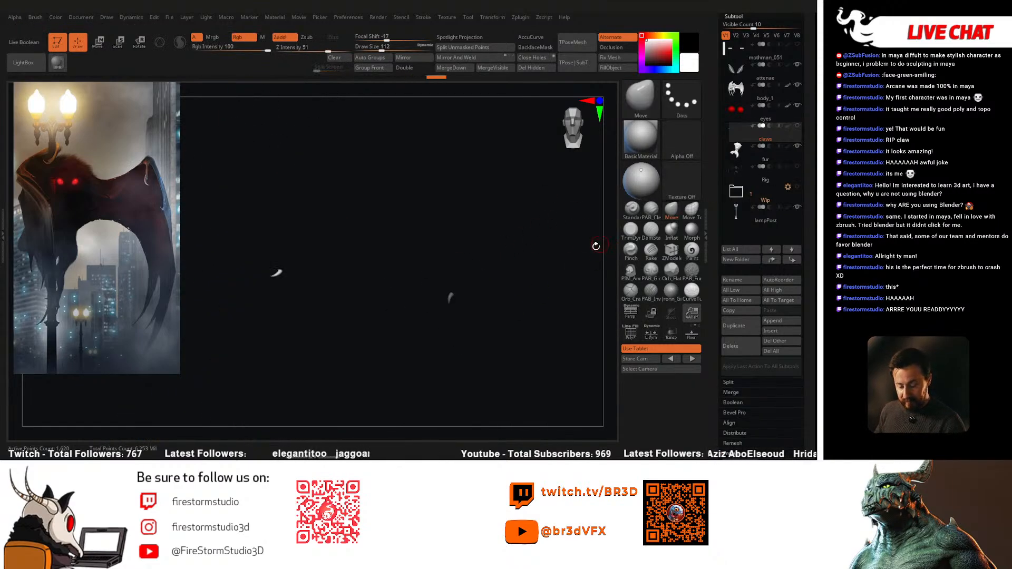
pyautogui.hotkey('alt', 's')
pyautogui.keyDown('alt'); pyautogui.moveTo(523, 285); pyautogui.dragTo(541, 290); pyautogui.keyUp('alt')
pyautogui.keyDown('ctrl'); pyautogui.click(574, 232); pyautogui.keyUp('ctrl')
pyautogui.moveTo(586, 223); pyautogui.dragTo(535, 252)
# Step: Switch to the Gizmo, center it on the unmasked claw, and move the claw toward the wing's thumb tip
pyautogui.press('w')
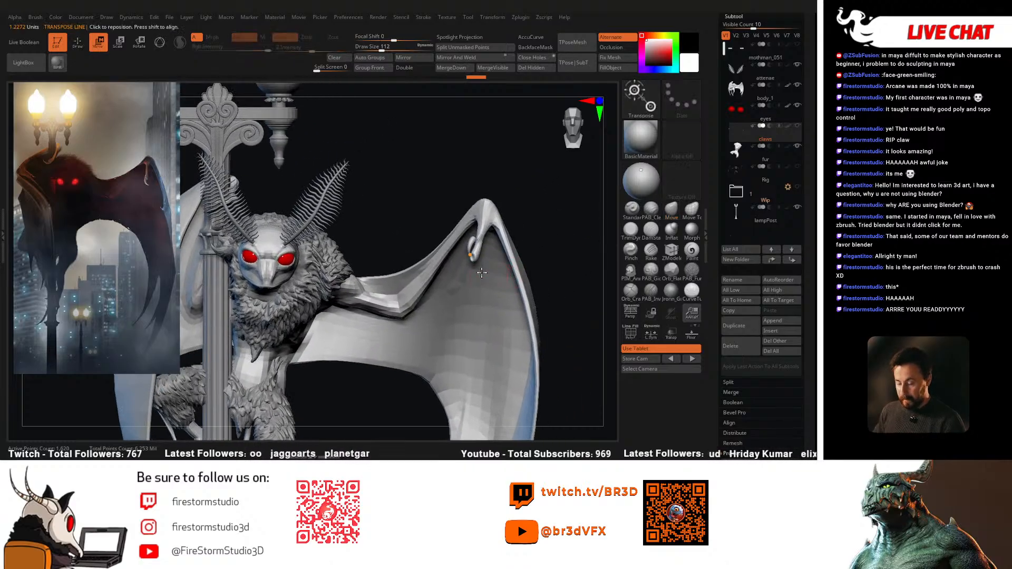
pyautogui.click(161, 45)
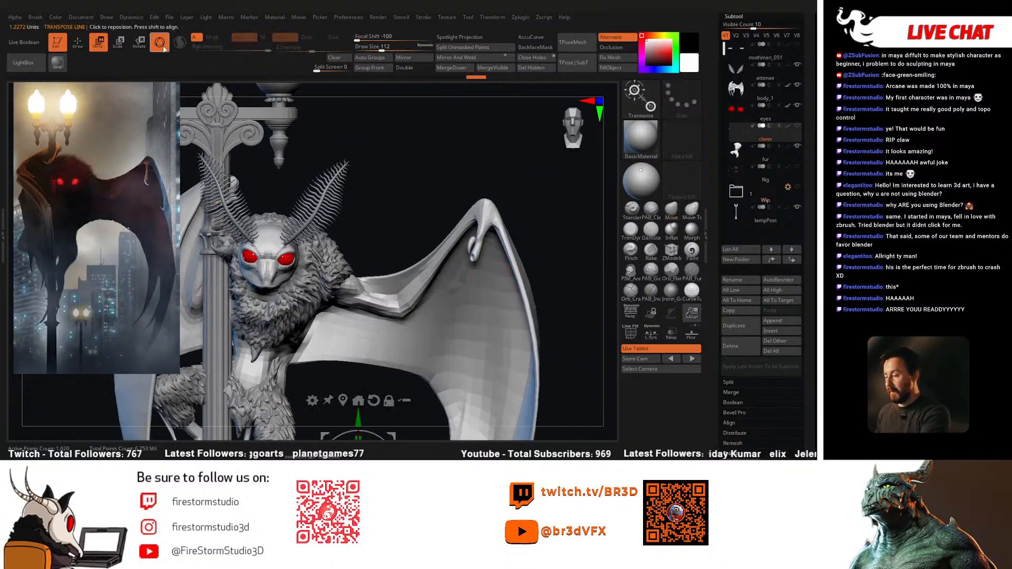
pyautogui.click(359, 401)
pyautogui.moveTo(473, 195); pyautogui.dragTo(473, 210)
pyautogui.keyDown('alt'); pyautogui.moveTo(506, 292); pyautogui.dragTo(482, 294); pyautogui.keyUp('alt')
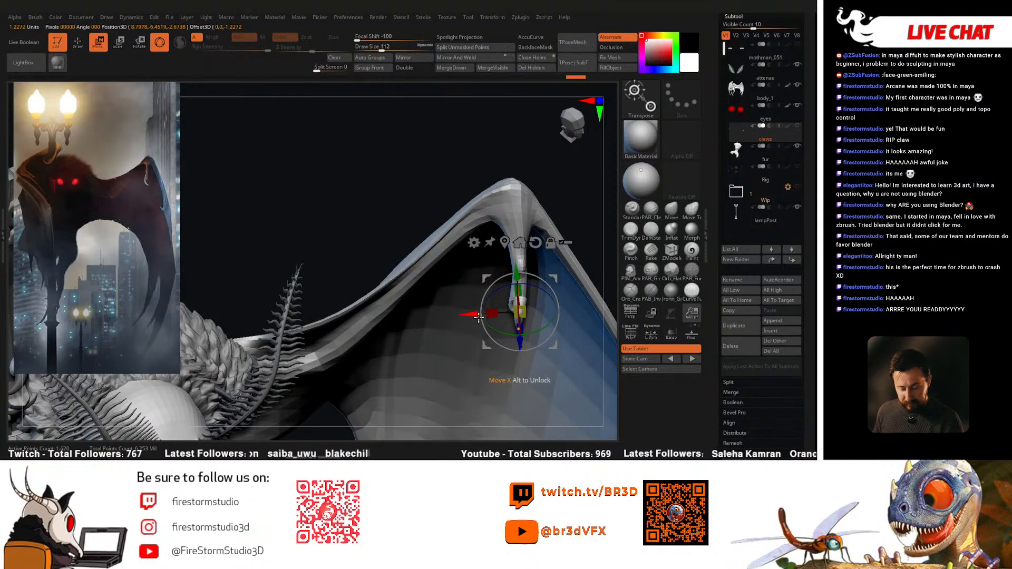
pyautogui.moveTo(477, 316); pyautogui.dragTo(526, 273)
# Step: Rotate and nudge the claw with the Gizmo so it fits the tip of the extended wing's thumb
pyautogui.moveTo(571, 227); pyautogui.dragTo(491, 305)
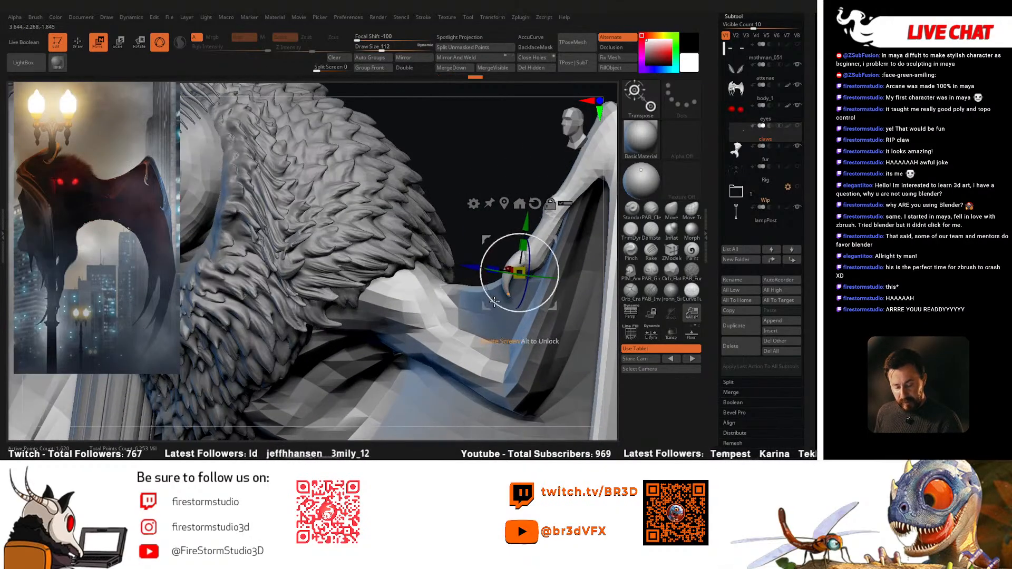
pyautogui.moveTo(472, 268); pyautogui.dragTo(470, 267)
pyautogui.moveTo(474, 271)
pyautogui.mouseDown(button='right')
pyautogui.moveTo(542, 288)
pyautogui.moveTo(538, 303)
pyautogui.mouseUp(button='right')
pyautogui.press('q')
pyautogui.press('w')
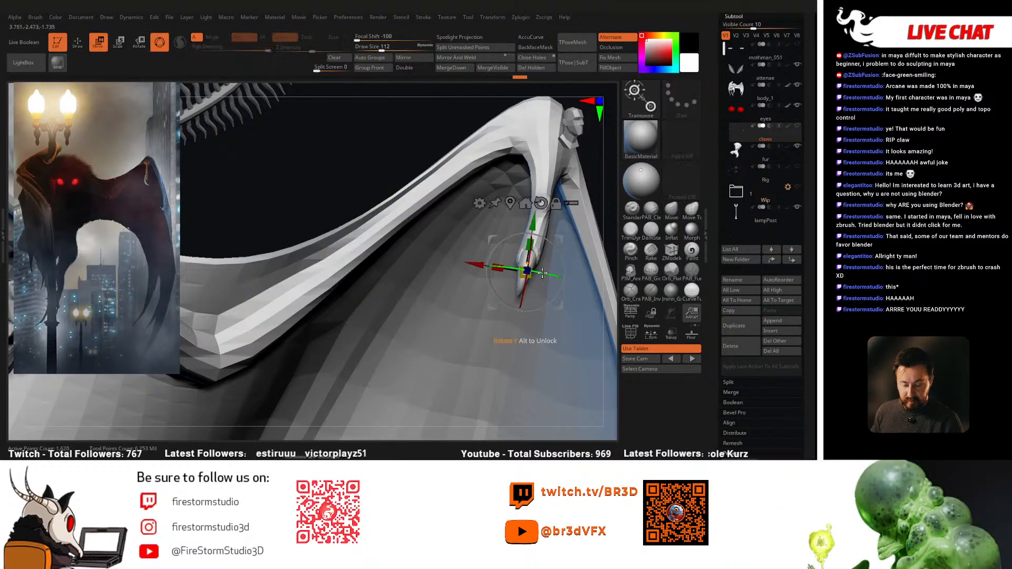
pyautogui.moveTo(478, 264); pyautogui.dragTo(477, 264)
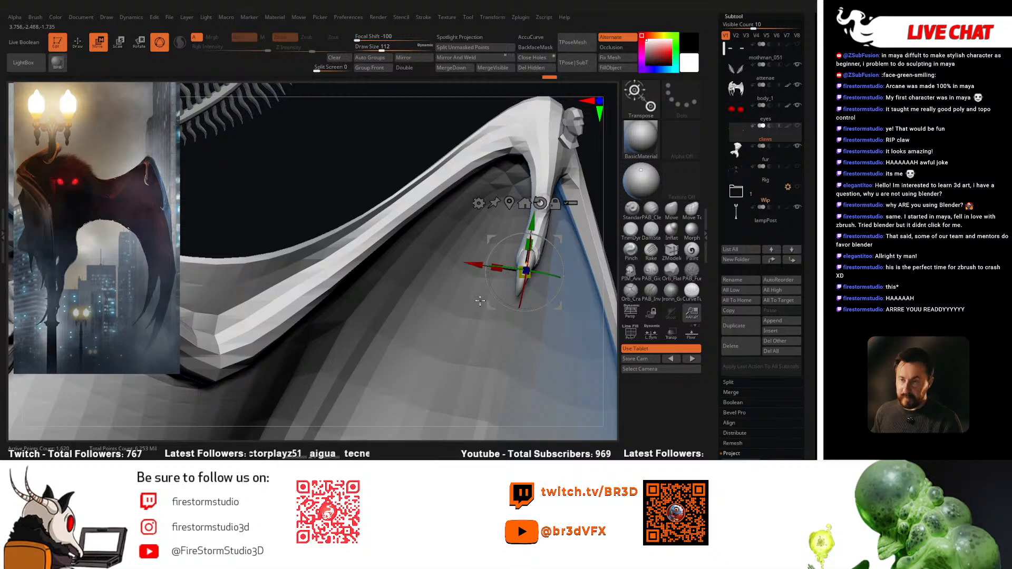
pyautogui.press('q')
pyautogui.moveTo(476, 303)
pyautogui.mouseDown(button='right')
pyautogui.moveTo(464, 315)
pyautogui.moveTo(488, 334)
pyautogui.moveTo(483, 345)
pyautogui.mouseUp(button='right')
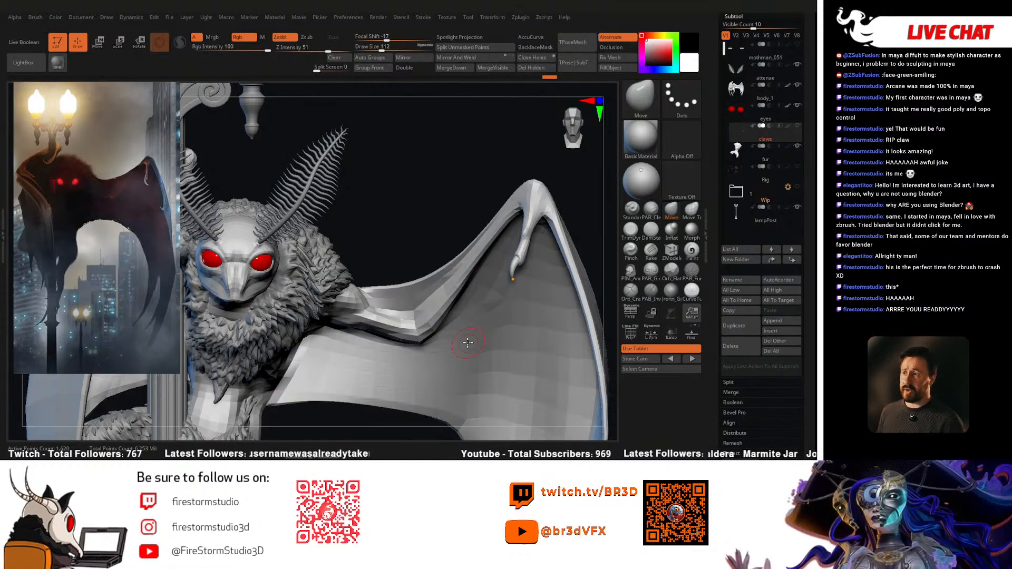
# Step: Choose the Move brush and enlarge its draw size to about 400 over the folded wing
pyautogui.keyDown('ctrl'); pyautogui.moveTo(437, 298); pyautogui.dragTo(393, 245, button='right'); pyautogui.keyUp('ctrl')
pyautogui.moveTo(562, 259); pyautogui.dragTo(492, 294, button='right')
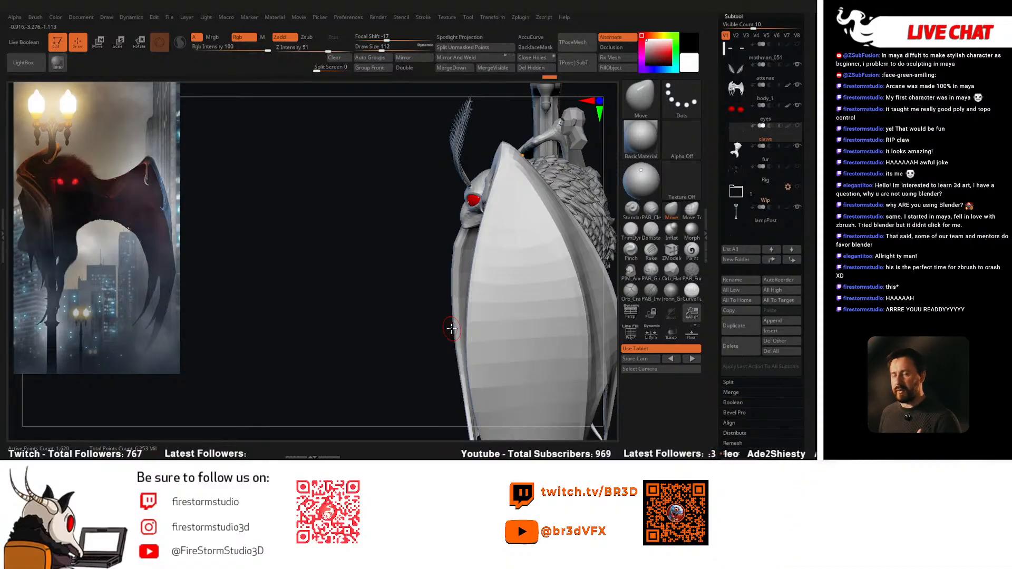
pyautogui.moveTo(493, 316); pyautogui.dragTo(462, 295, button='right')
pyautogui.press('b')
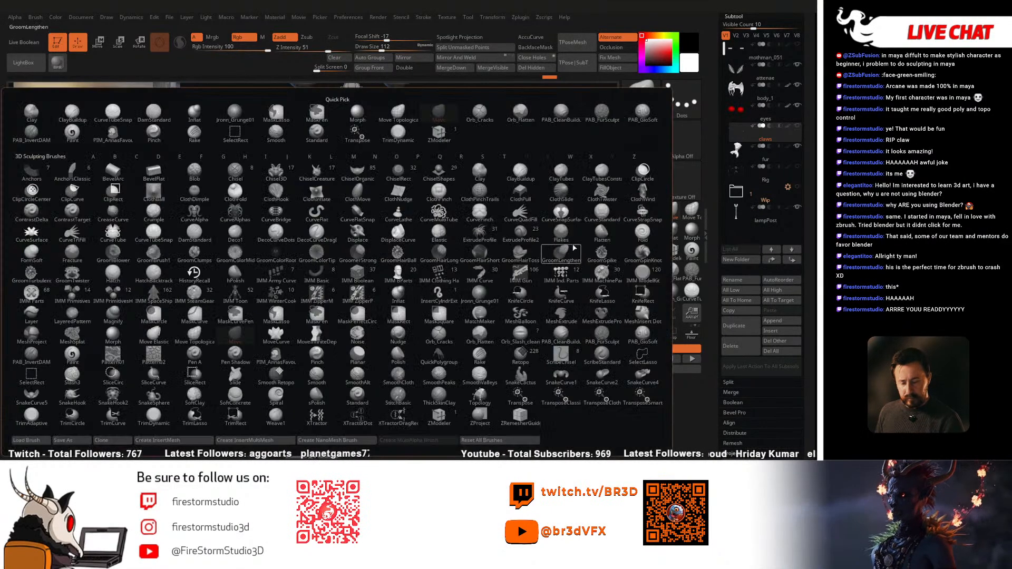
pyautogui.press('m')
pyautogui.press('v')
pyautogui.press('space')
pyautogui.click(326, 245)
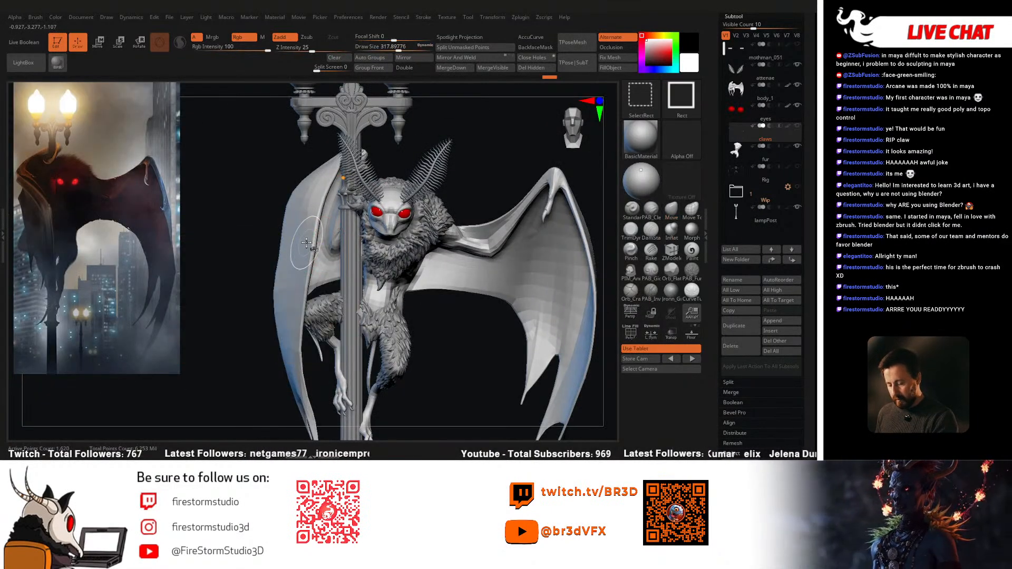
pyautogui.moveTo(293, 213); pyautogui.dragTo(300, 214, button='right')
pyautogui.press('space')
pyautogui.click(298, 209)
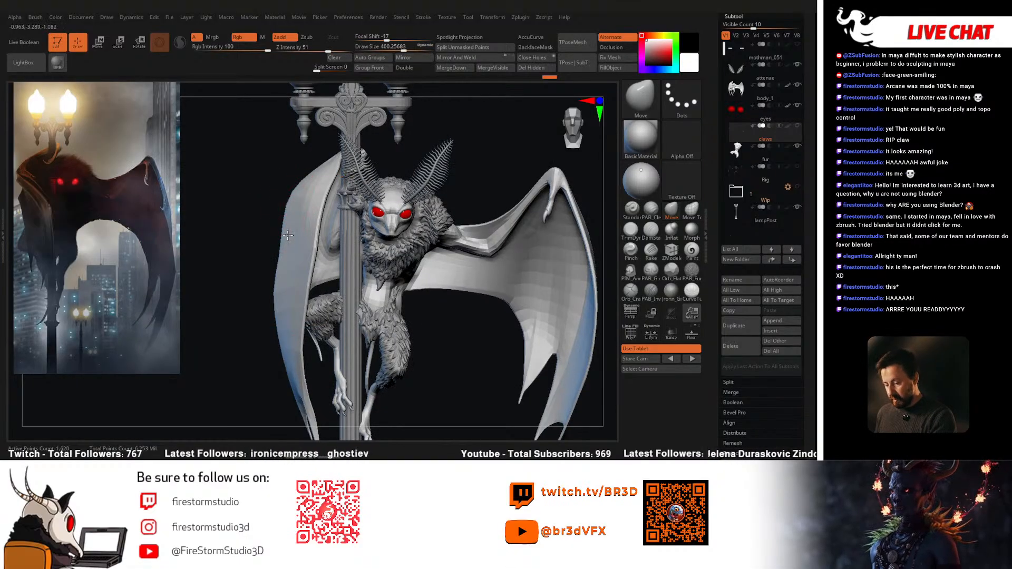
# Step: Switch to the body_1 subtool and adjust the folded wing's outer edge with the Move brush, setting the draw size to 445
pyautogui.keyDown('alt'); pyautogui.click(297, 308); pyautogui.keyUp('alt')
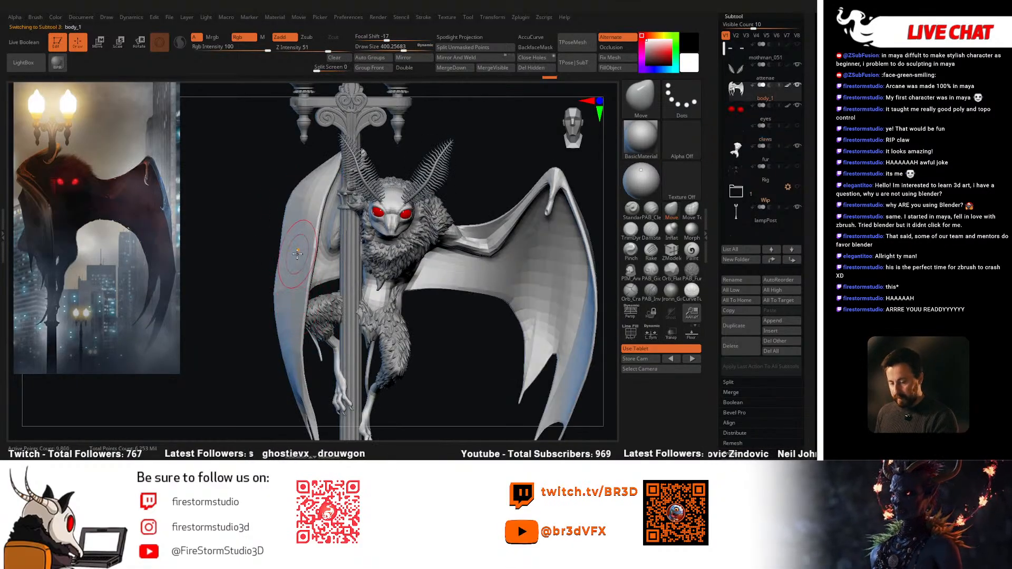
pyautogui.moveTo(275, 271); pyautogui.dragTo(277, 271)
pyautogui.press('space')
pyautogui.click(278, 278)
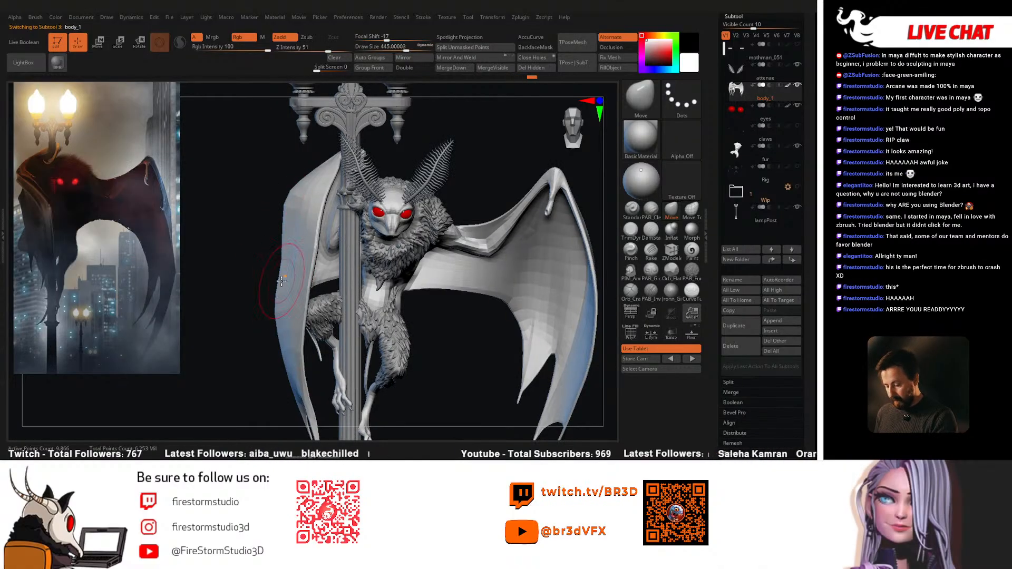
pyautogui.moveTo(280, 296); pyautogui.dragTo(337, 232, button='right')
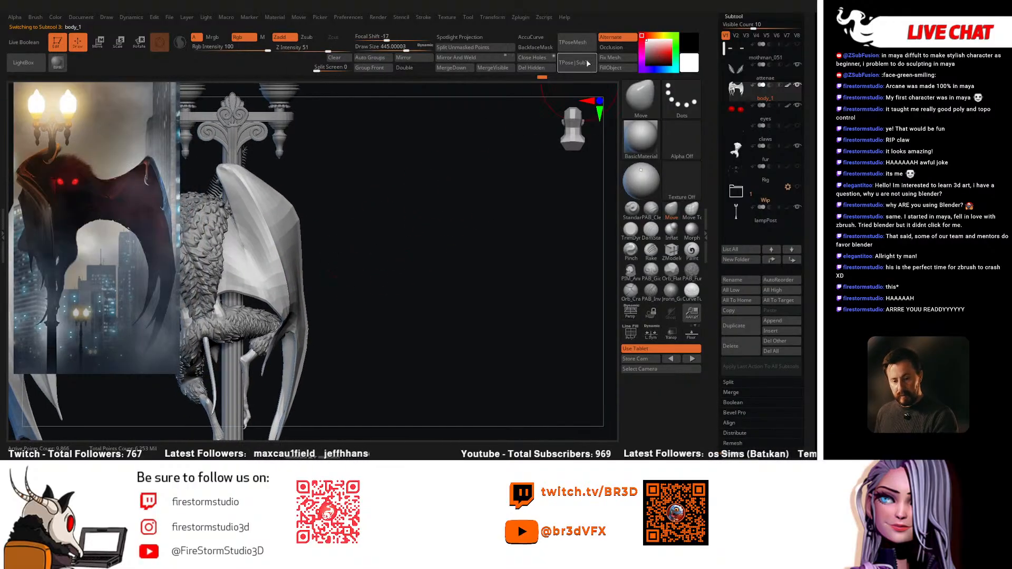
# Step: Enable AccuCurve for the Move brush and set its draw size to about 372
pyautogui.click(542, 38)
pyautogui.press('space')
pyautogui.click(240, 276)
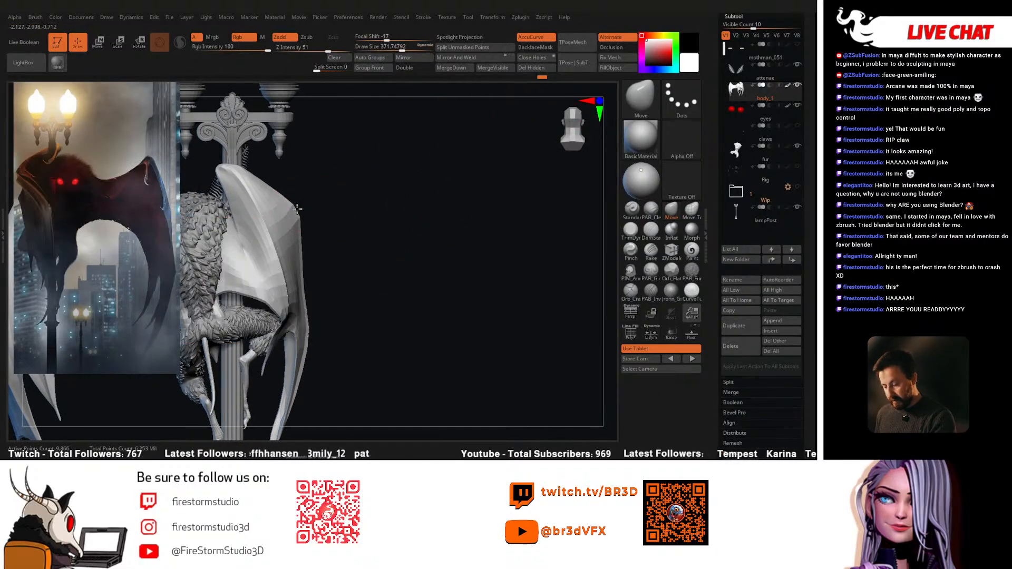
# Step: Isolate the body_1 subtool in solo mode to examine the folded wing and legs from behind
pyautogui.moveTo(310, 321)
pyautogui.mouseDown(button='right')
pyautogui.moveTo(414, 280)
pyautogui.moveTo(406, 266)
pyautogui.moveTo(393, 295)
pyautogui.moveTo(420, 300)
pyautogui.moveTo(402, 307)
pyautogui.moveTo(404, 327)
pyautogui.moveTo(426, 347)
pyautogui.moveTo(442, 282)
pyautogui.moveTo(427, 290)
pyautogui.mouseUp(button='right')
pyautogui.hotkey('alt', 's')
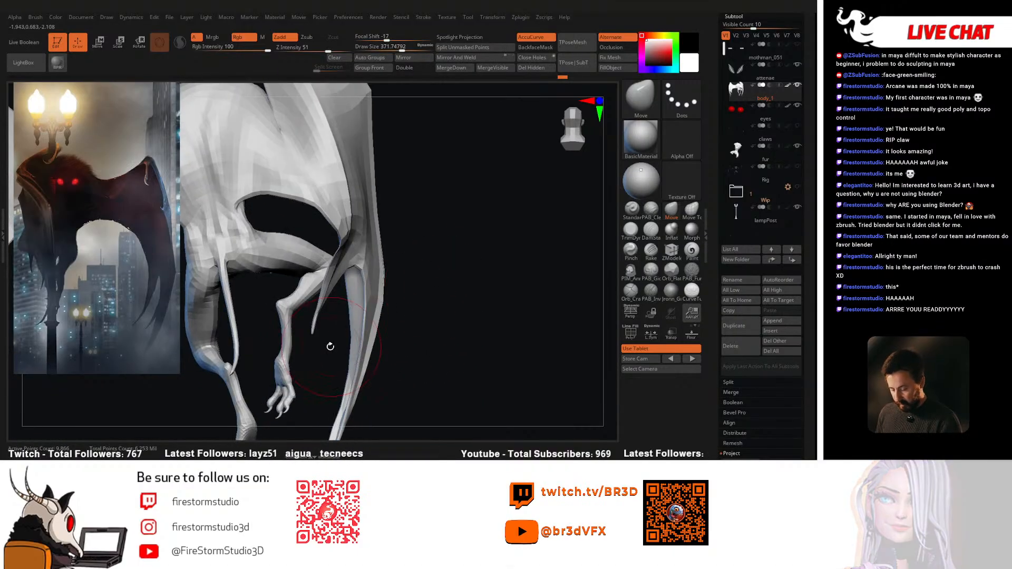
pyautogui.moveTo(323, 343); pyautogui.dragTo(444, 317, button='right')
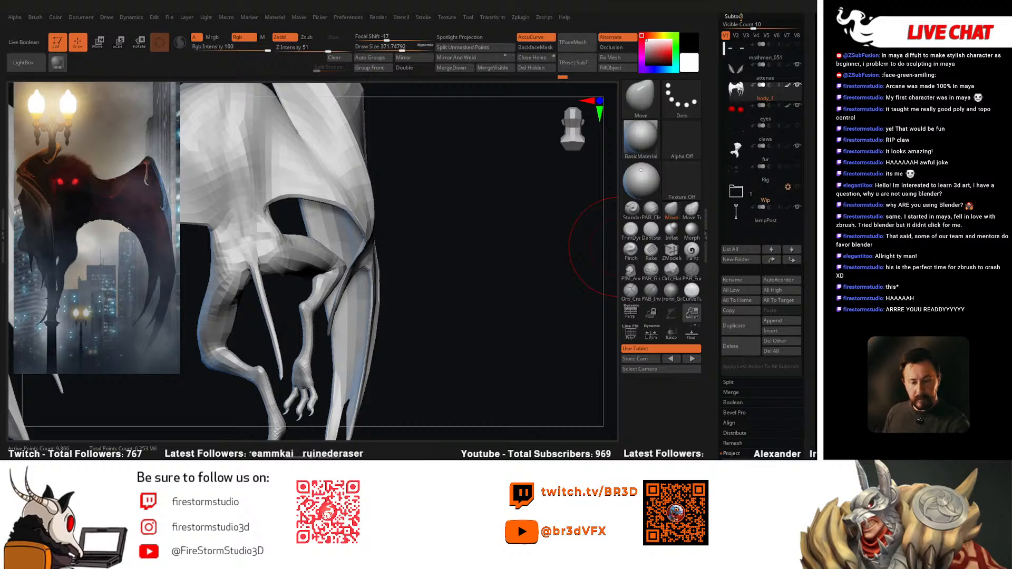
# Step: Open the masking controls for the body_1 mesh and view the folded wing from the side
pyautogui.click(735, 17)
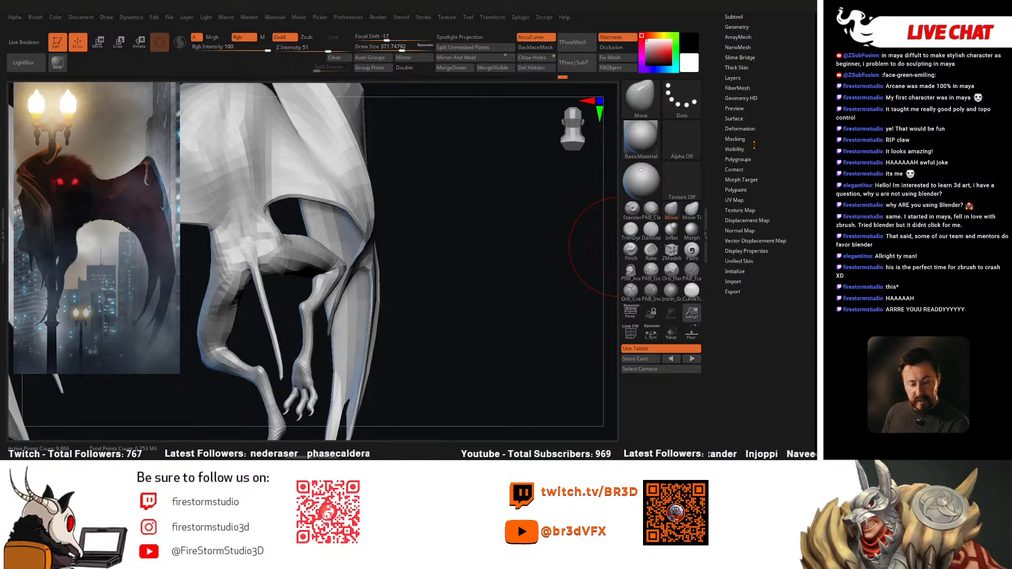
pyautogui.click(753, 141)
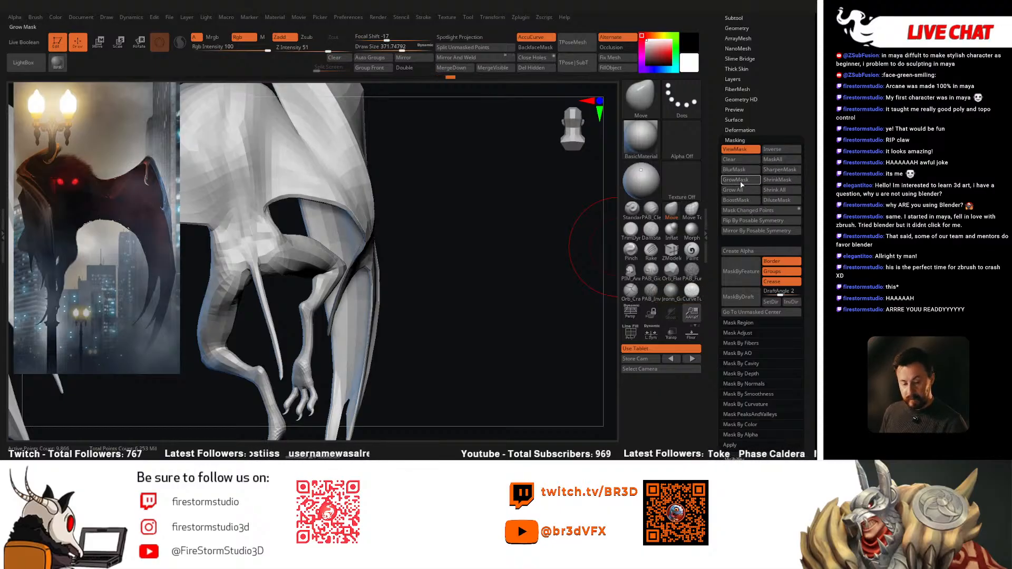
pyautogui.moveTo(533, 271); pyautogui.dragTo(517, 265)
pyautogui.moveTo(480, 298); pyautogui.dragTo(417, 287)
# Step: Rotate the unmasked part of the folded wing with Transpose and clear the mask
pyautogui.press('r')
pyautogui.click(160, 49)
pyautogui.moveTo(364, 224)
pyautogui.keyDown('alt'); pyautogui.mouseDown()
pyautogui.moveTo(460, 207)
pyautogui.moveTo(335, 301)
pyautogui.moveTo(388, 326)
pyautogui.mouseUp(); pyautogui.keyUp('alt')
pyautogui.moveTo(312, 305)
pyautogui.mouseDown()
pyautogui.moveTo(346, 313)
pyautogui.moveTo(406, 295)
pyautogui.moveTo(434, 305)
pyautogui.mouseUp()
pyautogui.press('q')
pyautogui.hotkey('ctrl', 'z')
pyautogui.press('r')
pyautogui.moveTo(347, 317)
pyautogui.mouseDown()
pyautogui.moveTo(424, 305)
pyautogui.moveTo(418, 315)
pyautogui.moveTo(394, 307)
pyautogui.mouseUp()
pyautogui.press('q')
pyautogui.moveTo(552, 250)
pyautogui.keyDown('ctrl'); pyautogui.mouseDown()
pyautogui.moveTo(547, 261)
pyautogui.moveTo(579, 262)
pyautogui.mouseUp(); pyautogui.keyUp('ctrl')
# Step: Reduce the draw size to about 197 and smooth the folded wing's surface near the inner edge
pyautogui.press('[')
pyautogui.press('[')
pyautogui.keyDown('shift'); pyautogui.moveTo(378, 222); pyautogui.dragTo(413, 225); pyautogui.keyUp('shift')
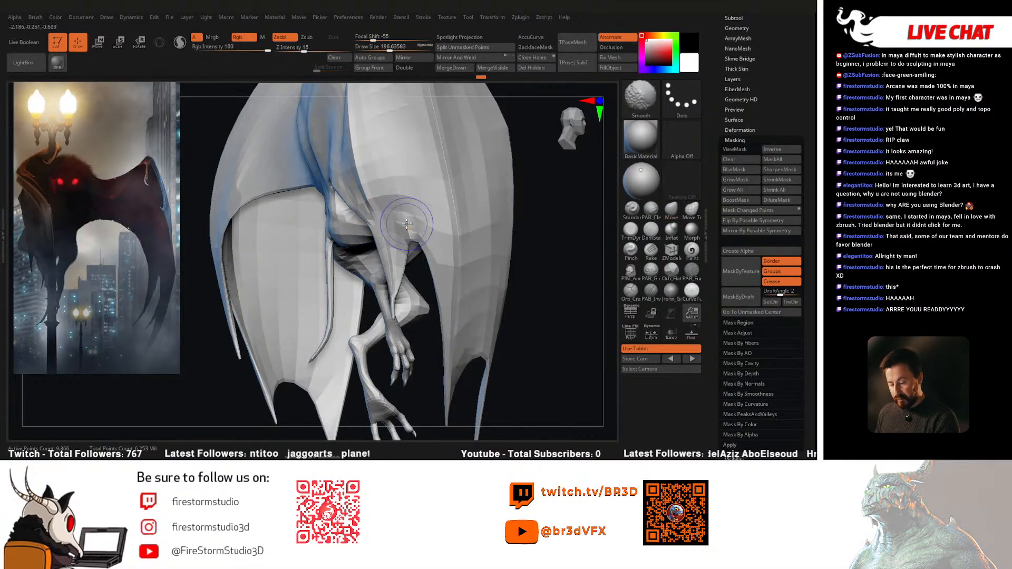
pyautogui.moveTo(379, 231); pyautogui.dragTo(401, 248, button='right')
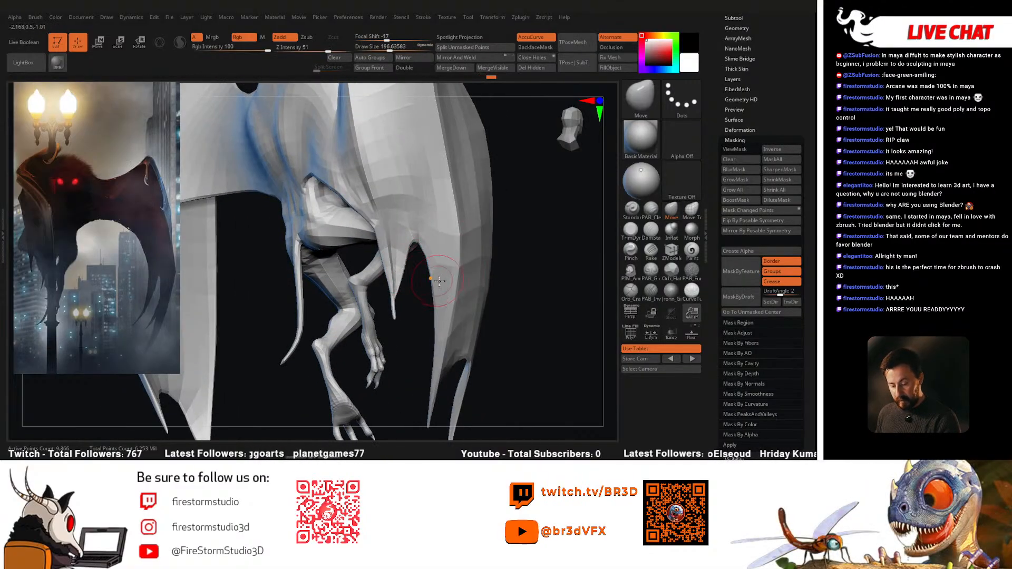
# Step: Thicken the thin edge of the folded wing with the Inflat brush at a draw size of about 187
pyautogui.click(671, 230)
pyautogui.moveTo(430, 299); pyautogui.dragTo(460, 281, button='right')
pyautogui.moveTo(411, 235)
pyautogui.mouseDown(button='right')
pyautogui.moveTo(364, 314)
pyautogui.moveTo(419, 182)
pyautogui.mouseUp(button='right')
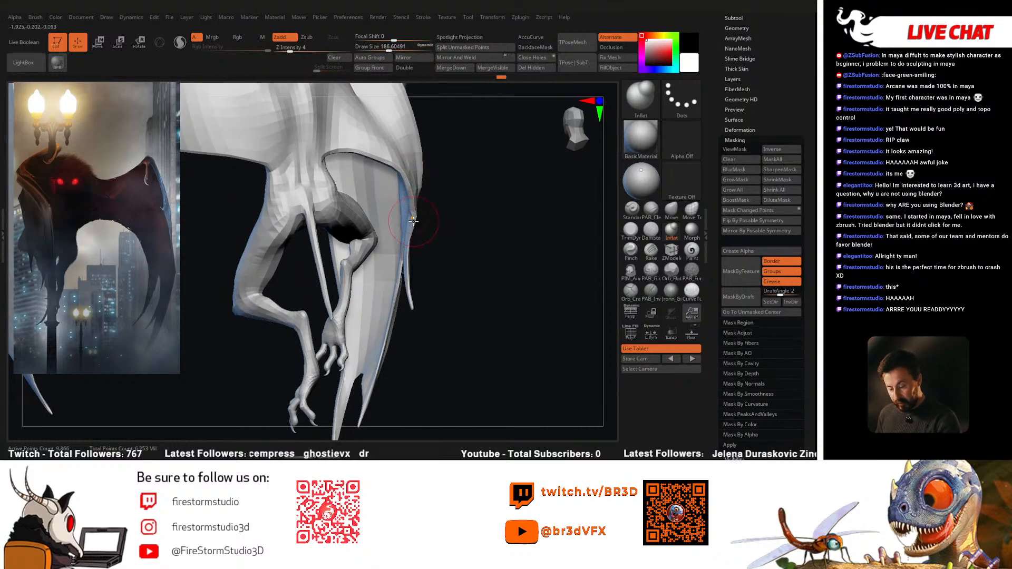
pyautogui.moveTo(410, 276)
pyautogui.mouseDown(button='right')
pyautogui.moveTo(416, 295)
pyautogui.moveTo(420, 234)
pyautogui.moveTo(471, 301)
pyautogui.mouseUp(button='right')
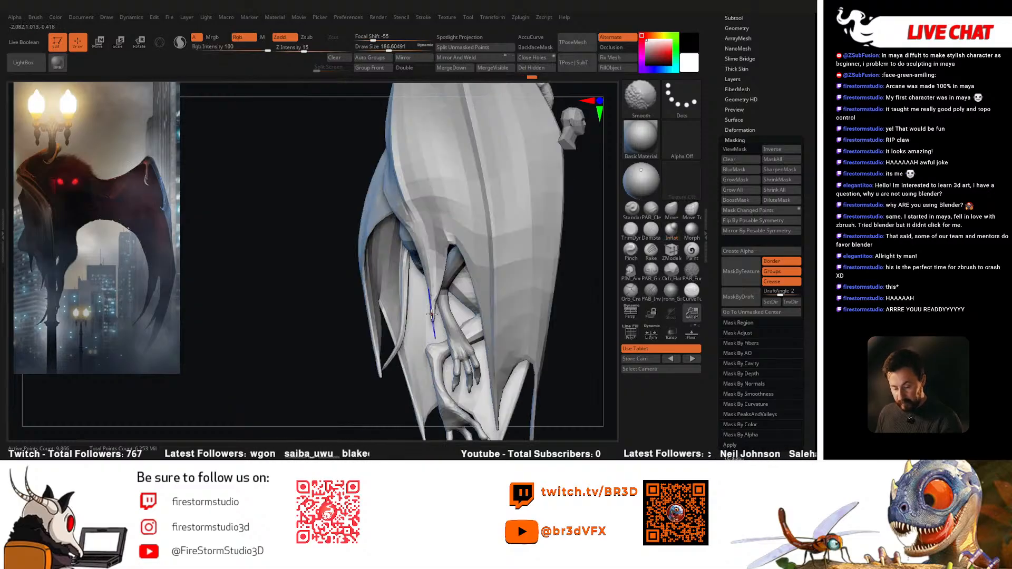
# Step: Switch to the fur subtool with the Move brush, lower its subdivision level, and set the draw size to about 217
pyautogui.click(671, 209)
pyautogui.moveTo(571, 248)
pyautogui.mouseDown(button='right')
pyautogui.moveTo(433, 325)
pyautogui.moveTo(490, 316)
pyautogui.moveTo(442, 321)
pyautogui.moveTo(468, 321)
pyautogui.moveTo(469, 358)
pyautogui.mouseUp(button='right')
pyautogui.keyDown('alt'); pyautogui.click(476, 246); pyautogui.keyUp('alt')
pyautogui.hotkey('shift', 'd')
pyautogui.hotkey('shift', 'd')
pyautogui.press('space')
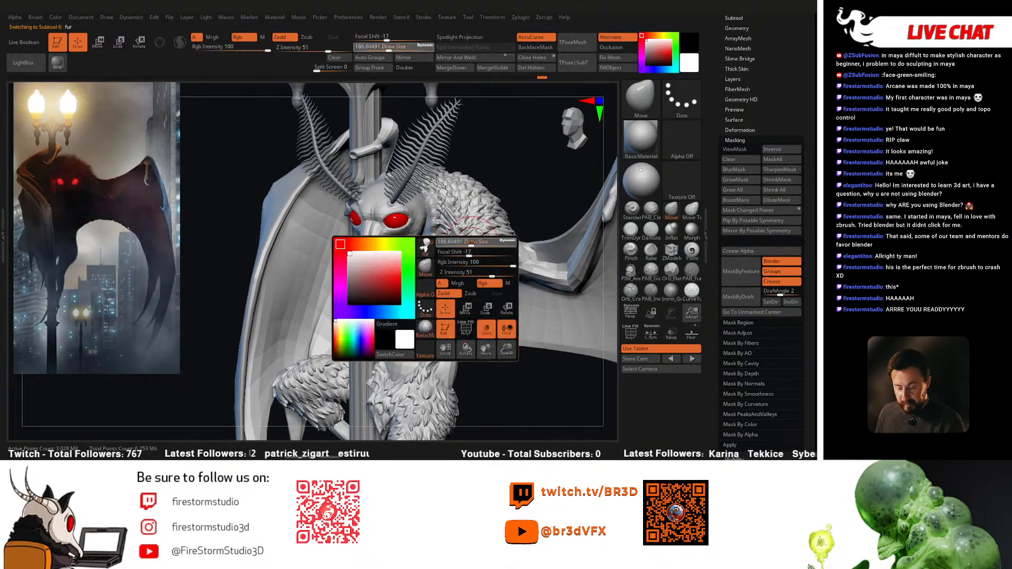
pyautogui.moveTo(476, 246); pyautogui.dragTo(480, 247)
pyautogui.hotkey('shift', 'd')
pyautogui.hotkey('shift', 'd')
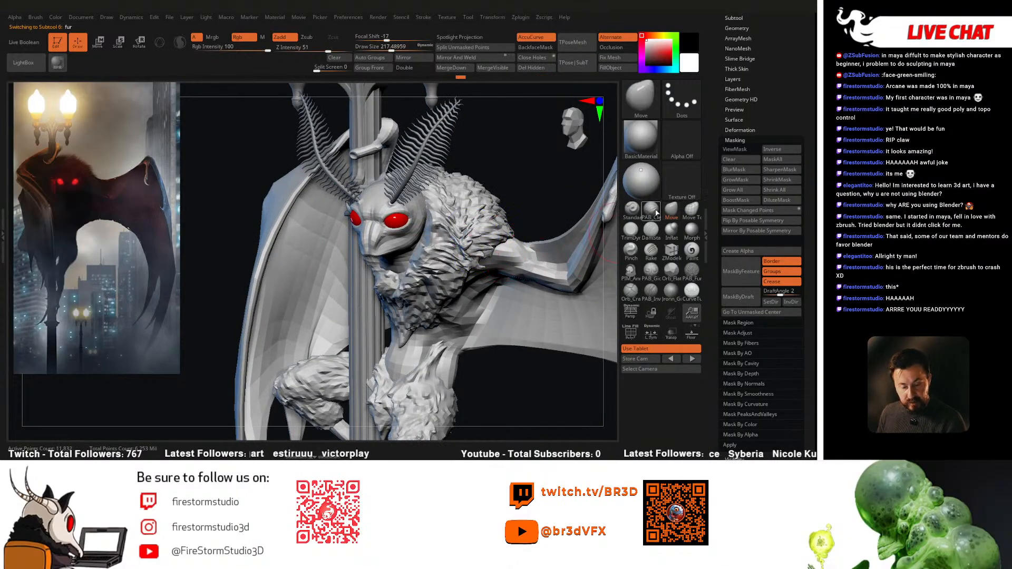
# Step: Reshape the fur around the shoulder and neck with the Move Topological brush
pyautogui.press('b')
pyautogui.press('m')
pyautogui.press('t')
pyautogui.moveTo(501, 254); pyautogui.dragTo(492, 184, button='right')
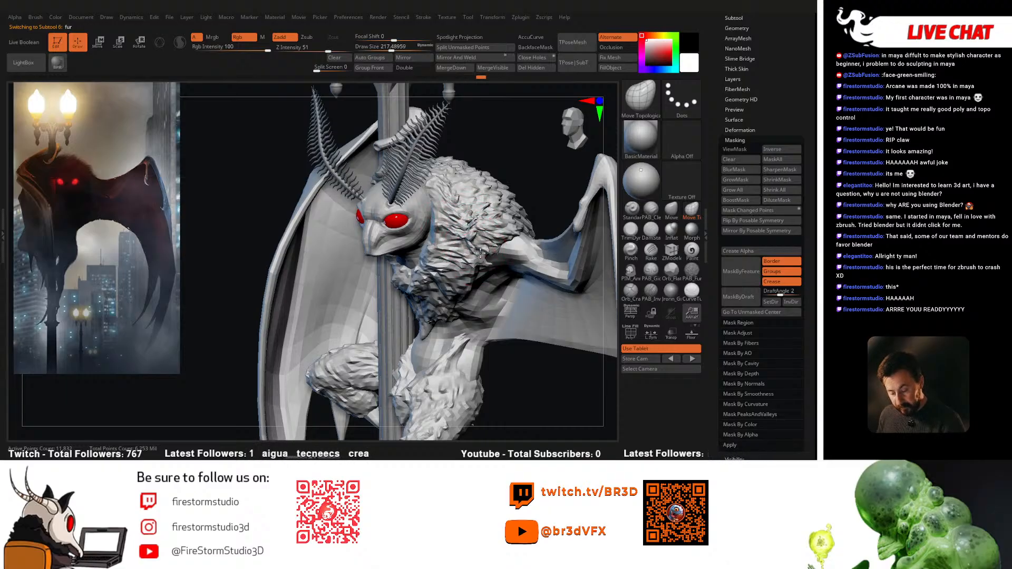
pyautogui.moveTo(473, 216); pyautogui.dragTo(467, 209, button='right')
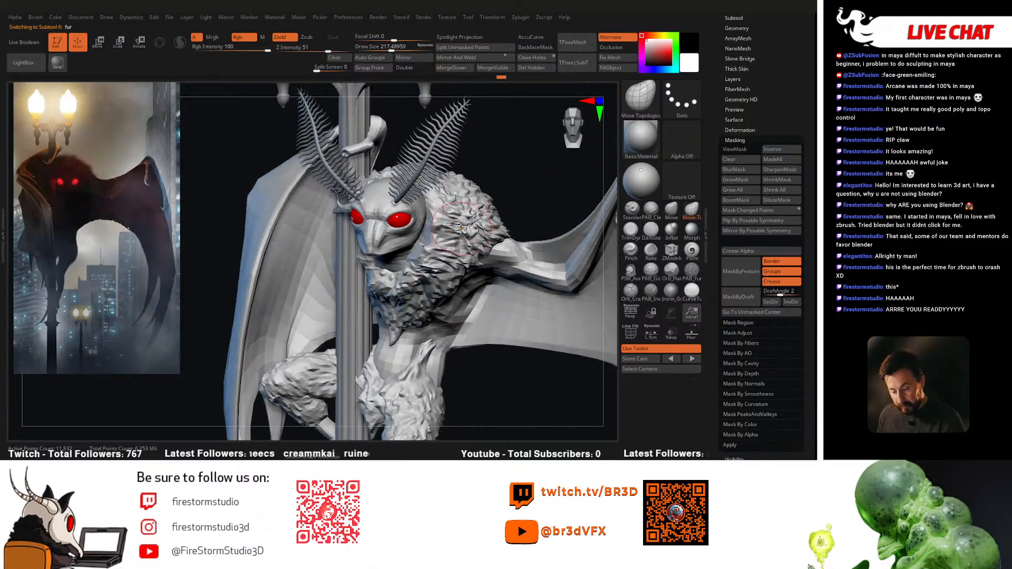
# Step: Preview the fur two subdivision levels higher, return to the low level, and set the draw size to about 274
pyautogui.hotkey('ctrl', 'd')
pyautogui.hotkey('ctrl', 'd')
pyautogui.moveTo(529, 191); pyautogui.dragTo(376, 240, button='right')
pyautogui.press('space')
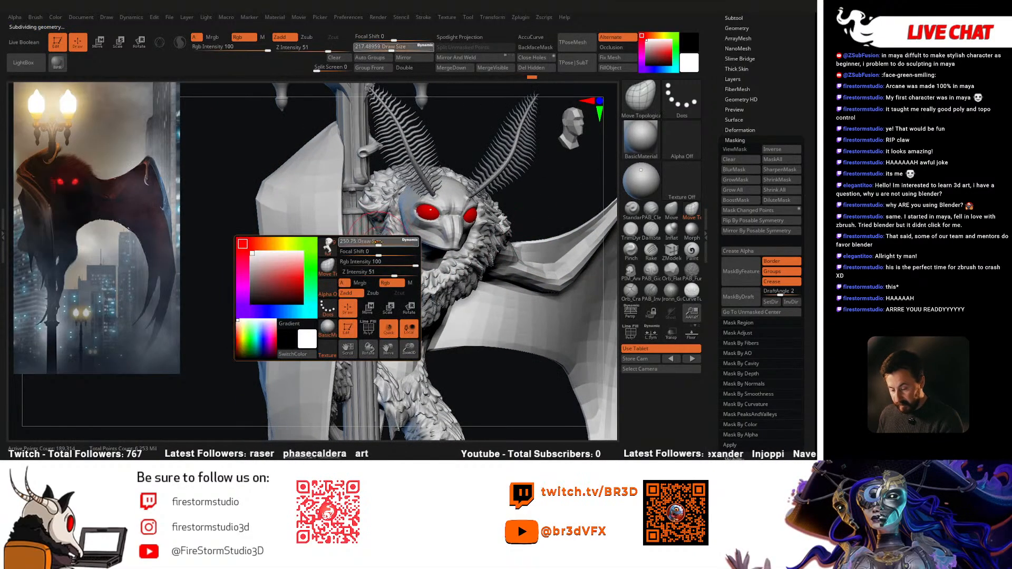
pyautogui.moveTo(377, 242); pyautogui.dragTo(380, 242)
pyautogui.moveTo(421, 232); pyautogui.dragTo(379, 237, button='right')
pyautogui.hotkey('shift', 'd')
pyautogui.hotkey('shift', 'd')
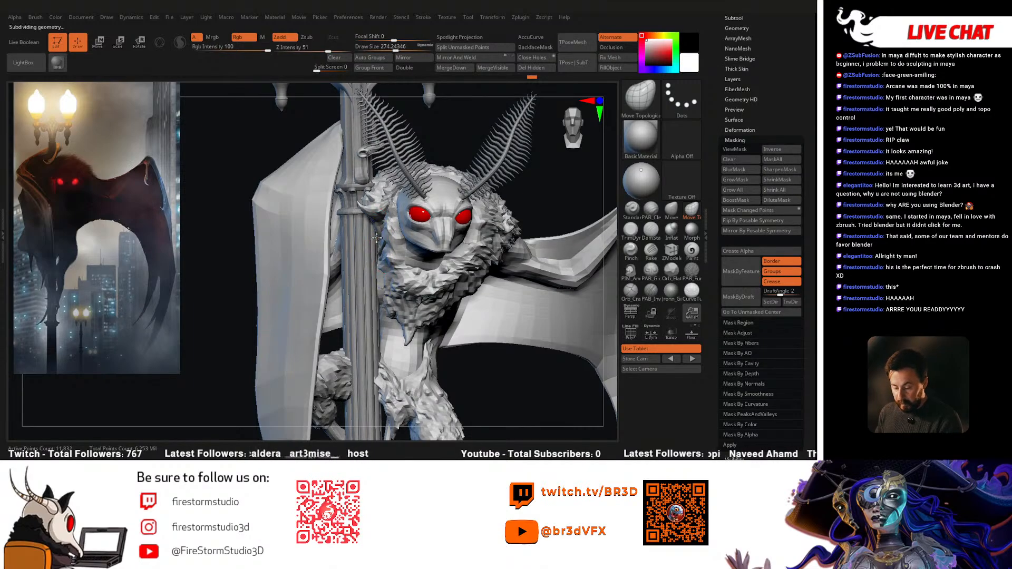
# Step: Adjust the fur on the chest and legs with the Move Topological brush
pyautogui.moveTo(385, 286); pyautogui.dragTo(399, 311, button='right')
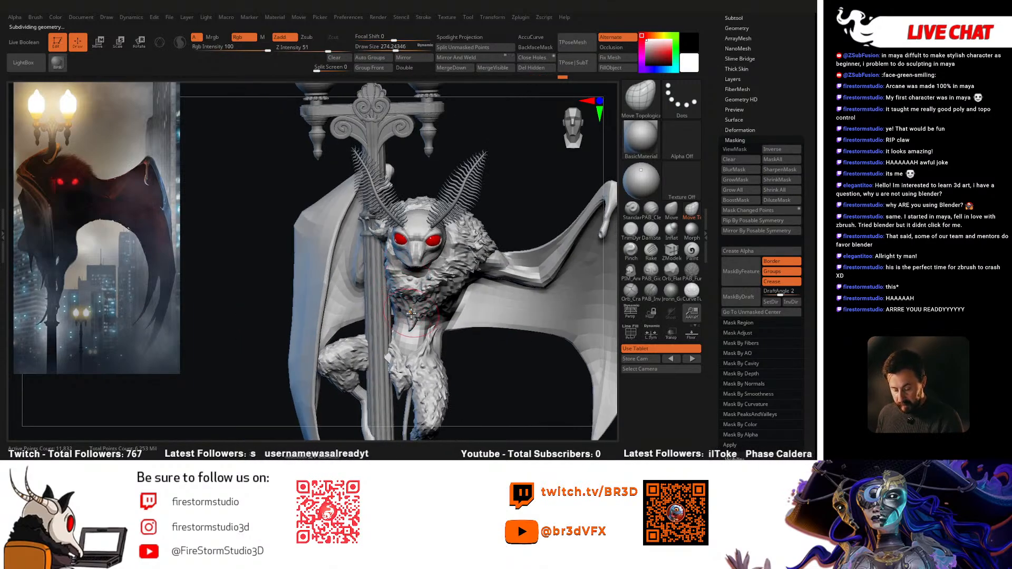
pyautogui.moveTo(390, 360); pyautogui.dragTo(419, 359, button='right')
pyautogui.keyDown('ctrl'); pyautogui.moveTo(448, 324); pyautogui.dragTo(402, 298, button='right'); pyautogui.keyUp('ctrl')
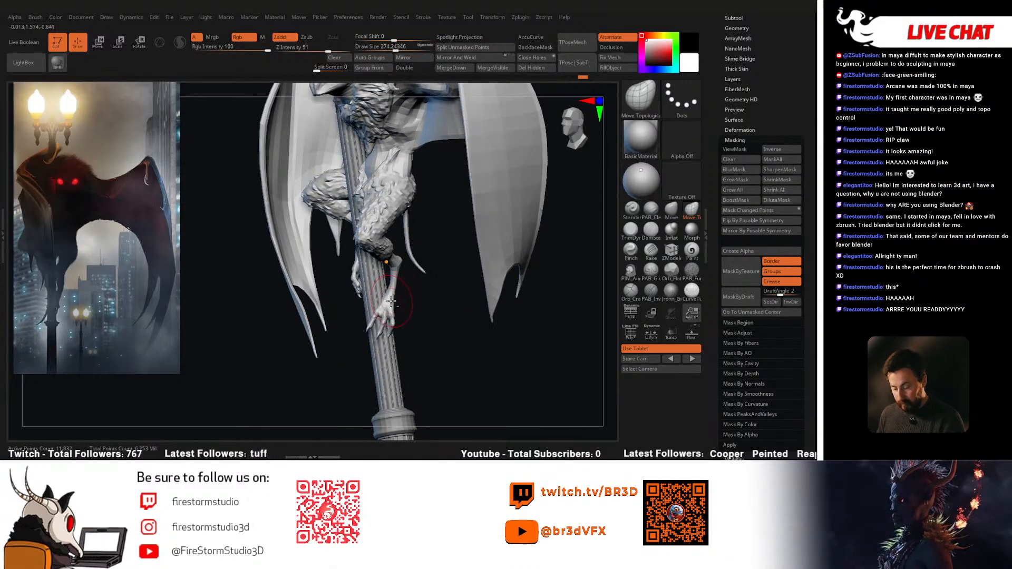
# Step: Isolate the lower foot of body_1 with a lasso mask, rotate it toward the lamp post, and clear the mask
pyautogui.keyDown('alt'); pyautogui.click(389, 303); pyautogui.keyUp('alt')
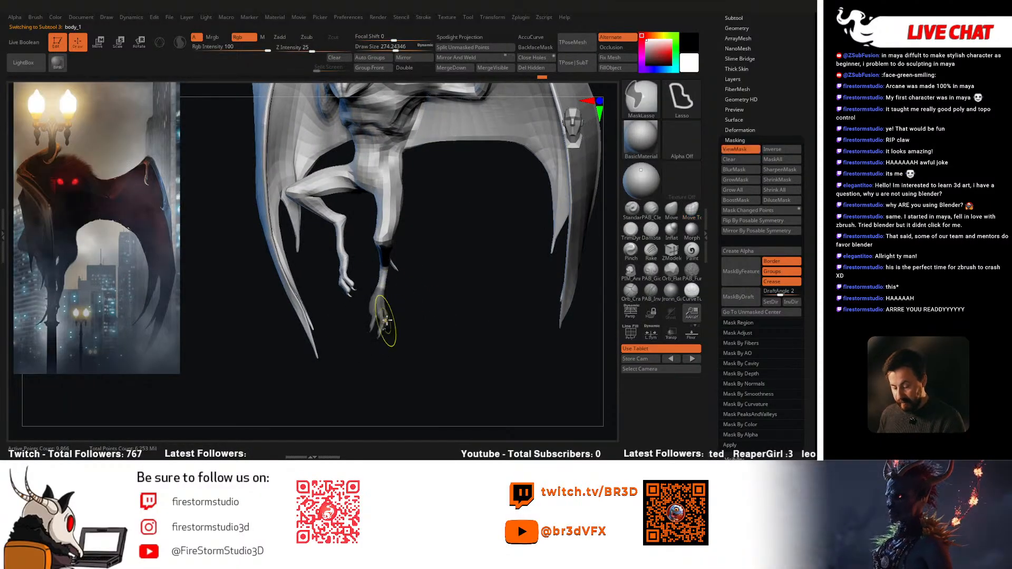
pyautogui.moveTo(413, 320); pyautogui.dragTo(429, 355, button='right')
pyautogui.press('r')
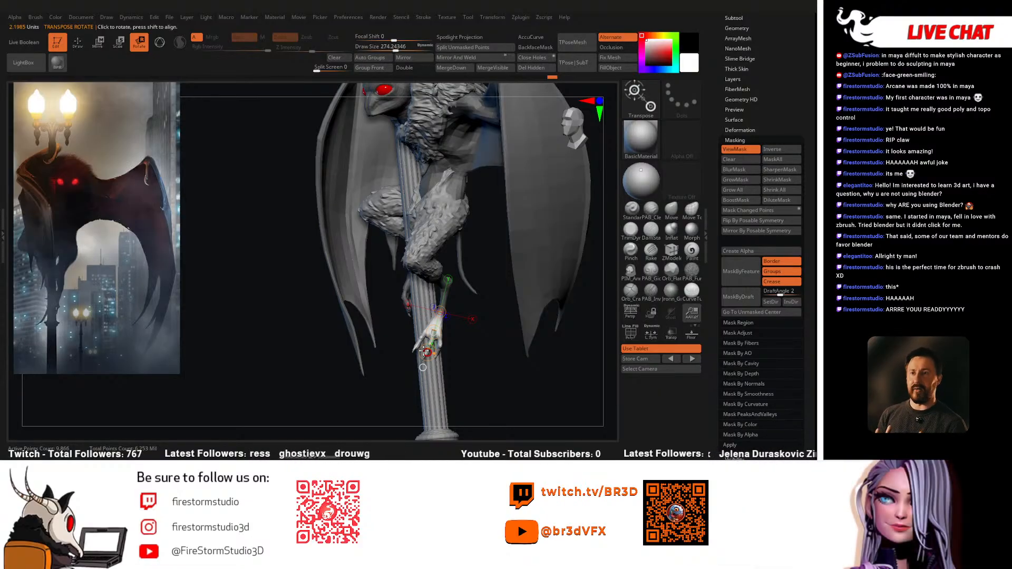
pyautogui.moveTo(467, 363); pyautogui.dragTo(431, 360)
pyautogui.moveTo(481, 384)
pyautogui.mouseDown()
pyautogui.moveTo(434, 386)
pyautogui.moveTo(439, 354)
pyautogui.moveTo(433, 370)
pyautogui.moveTo(494, 368)
pyautogui.moveTo(489, 361)
pyautogui.mouseUp()
pyautogui.press('q')
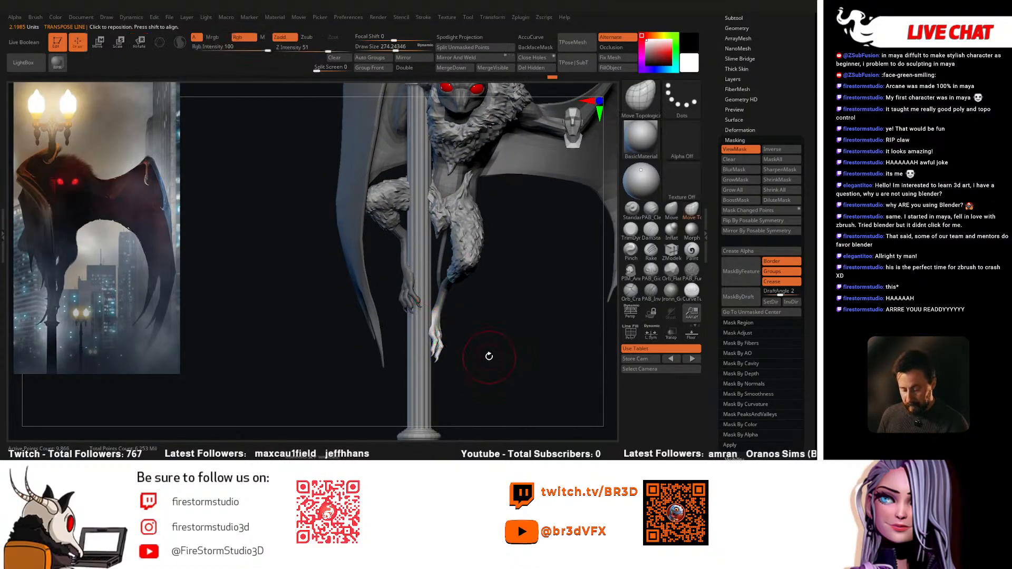
pyautogui.press('r')
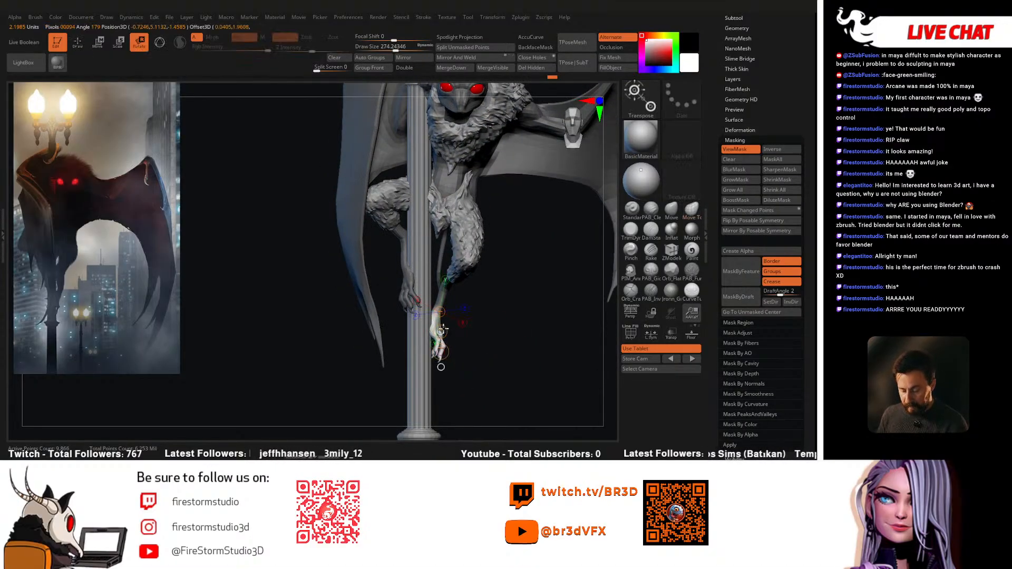
pyautogui.press('q')
pyautogui.moveTo(481, 350)
pyautogui.mouseDown()
pyautogui.moveTo(454, 344)
pyautogui.moveTo(465, 365)
pyautogui.moveTo(499, 354)
pyautogui.moveTo(485, 348)
pyautogui.moveTo(478, 360)
pyautogui.mouseUp()
pyautogui.keyDown('ctrl'); pyautogui.click(481, 351); pyautogui.keyUp('ctrl')
pyautogui.keyDown('ctrl'); pyautogui.click(482, 353); pyautogui.keyUp('ctrl')
# Step: Select the lampPost subtool and examine the whole figure on the post from the front
pyautogui.keyDown('alt'); pyautogui.click(423, 363); pyautogui.keyUp('alt')
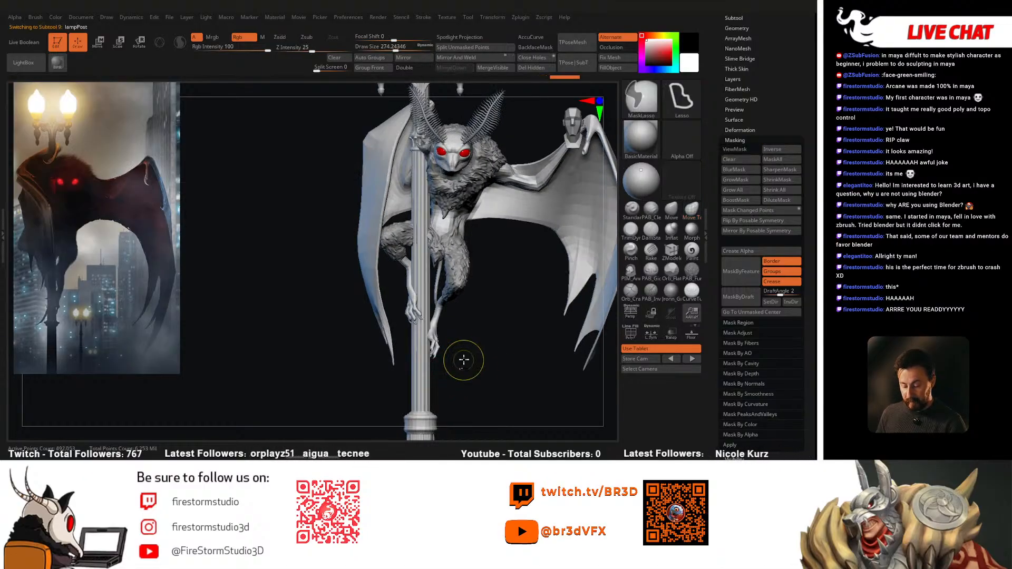
pyautogui.moveTo(468, 373); pyautogui.dragTo(500, 299)
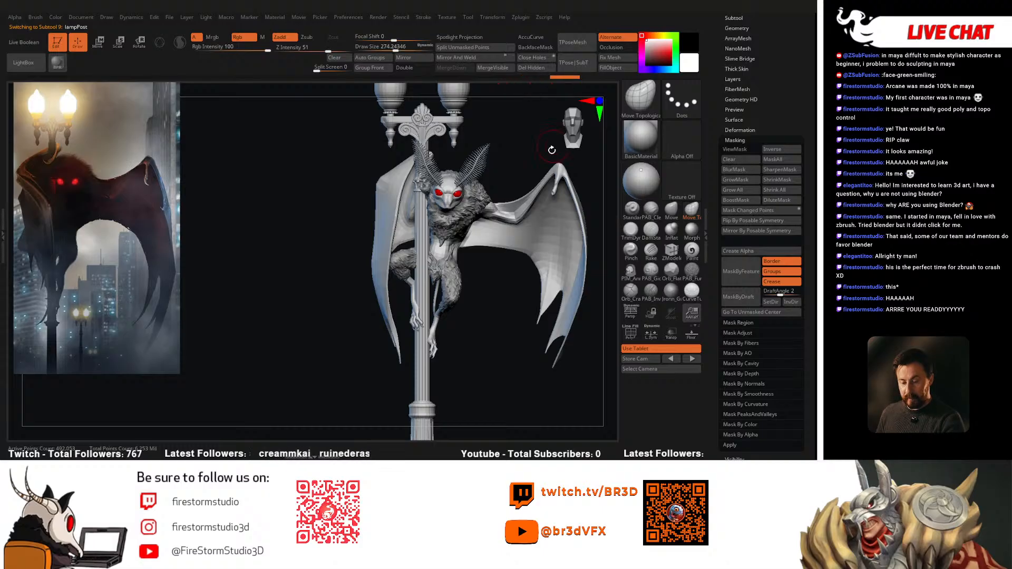
pyautogui.keyDown('alt'); pyautogui.moveTo(501, 356); pyautogui.dragTo(480, 335); pyautogui.keyUp('alt')
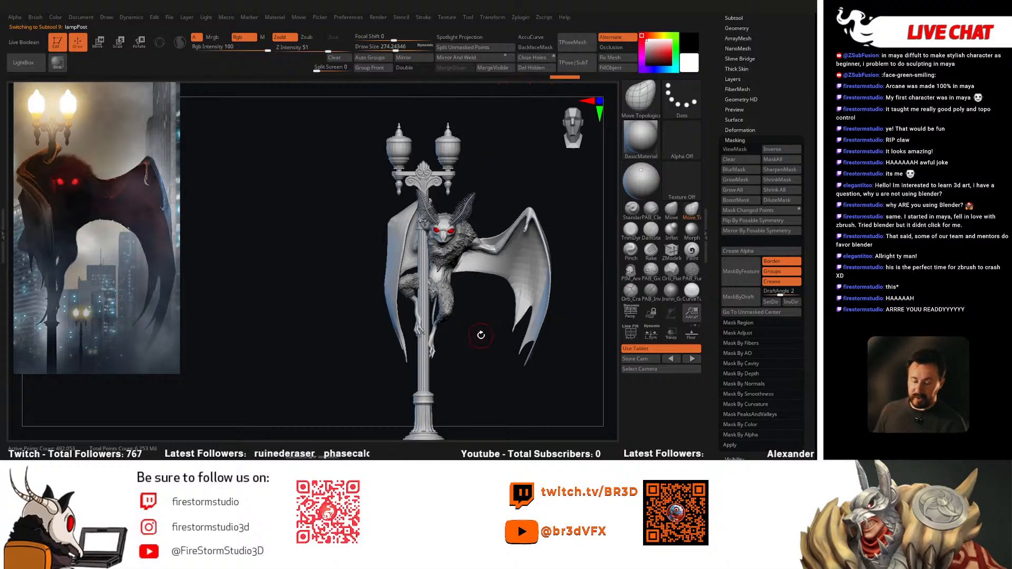
# Step: Close the masking controls, reopen the subtool list, and select the body_1 subtool
pyautogui.click(737, 139)
pyautogui.moveTo(763, 110); pyautogui.dragTo(764, 171)
pyautogui.click(734, 77)
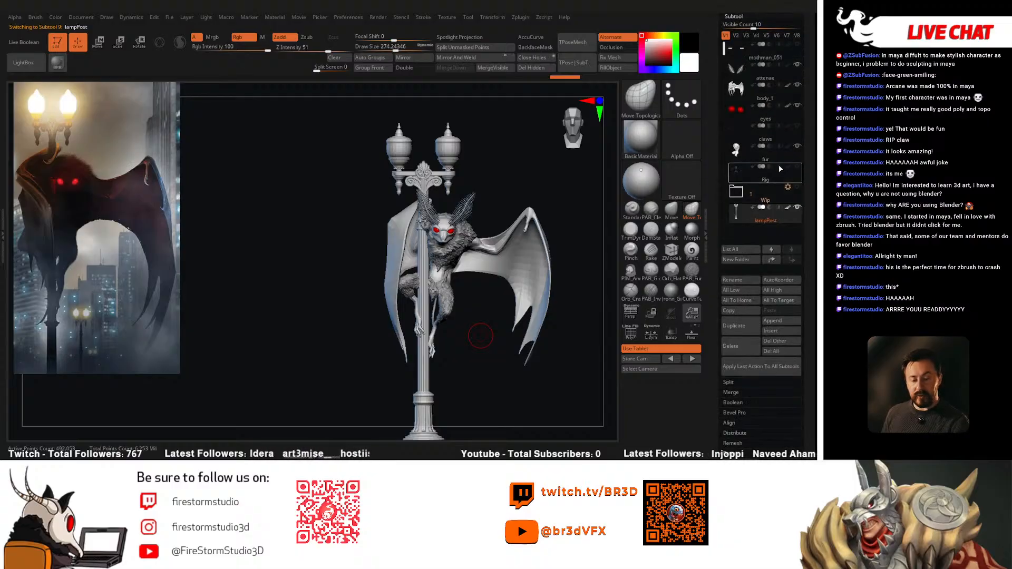
pyautogui.click(742, 94)
pyautogui.moveTo(571, 273); pyautogui.dragTo(536, 305)
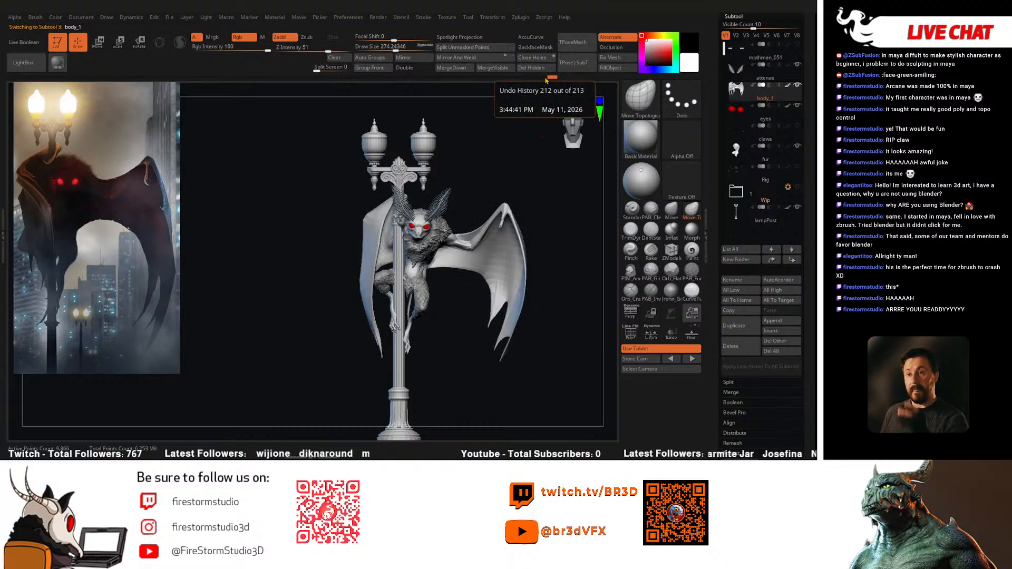
# Step: Scrub through the undo history of the body_1, attenae and lampPost subtools
pyautogui.moveTo(547, 79)
pyautogui.mouseDown()
pyautogui.moveTo(536, 82)
pyautogui.moveTo(548, 82)
pyautogui.mouseUp()
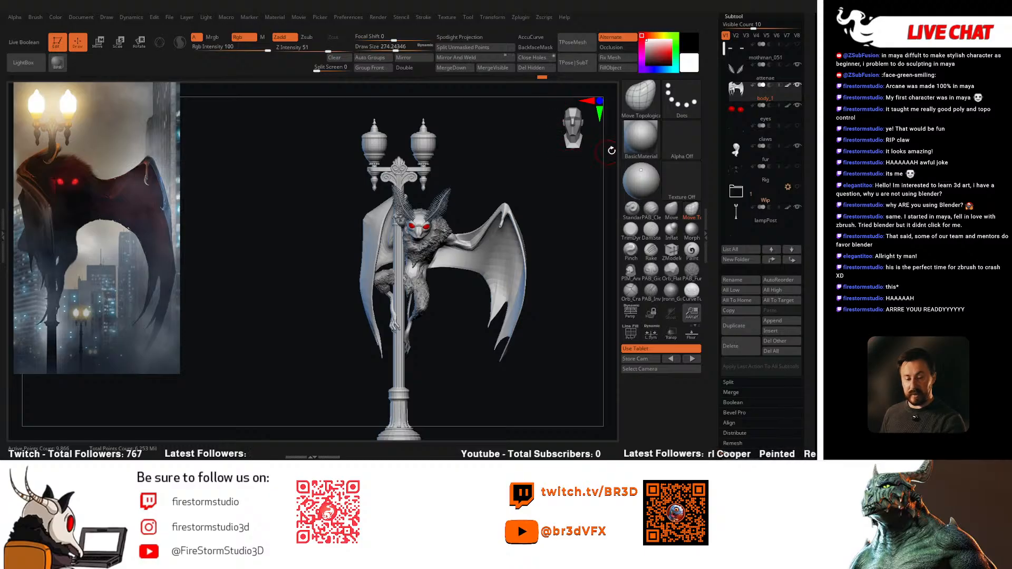
pyautogui.click(754, 72)
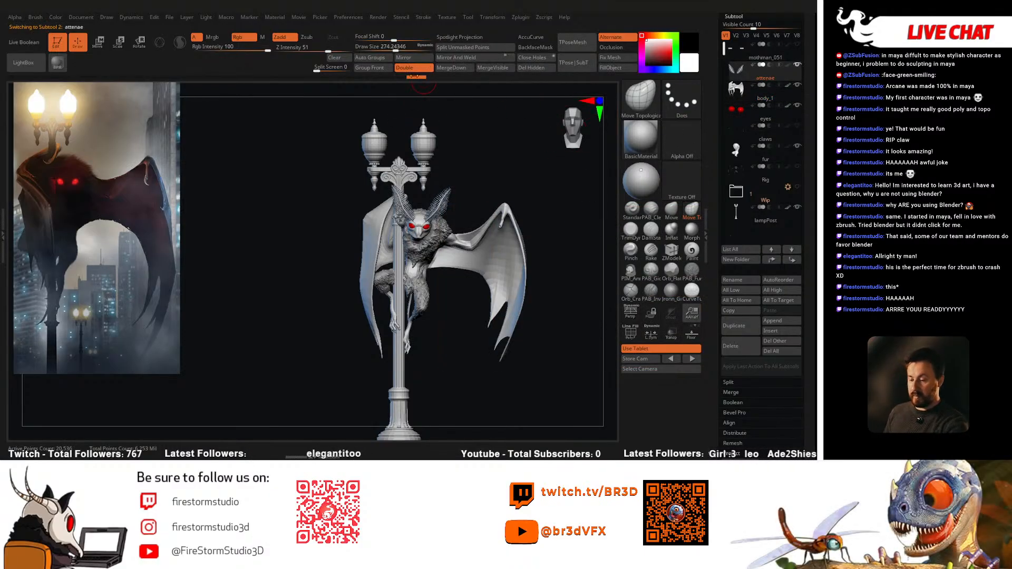
pyautogui.moveTo(411, 79)
pyautogui.mouseDown()
pyautogui.moveTo(340, 94)
pyautogui.moveTo(402, 97)
pyautogui.mouseUp()
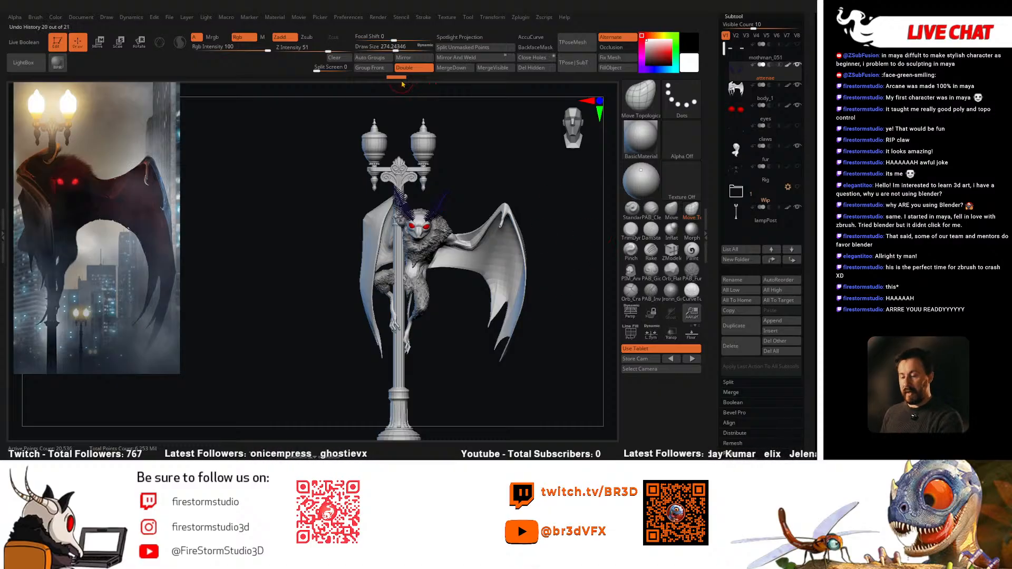
pyautogui.moveTo(402, 85); pyautogui.dragTo(416, 84)
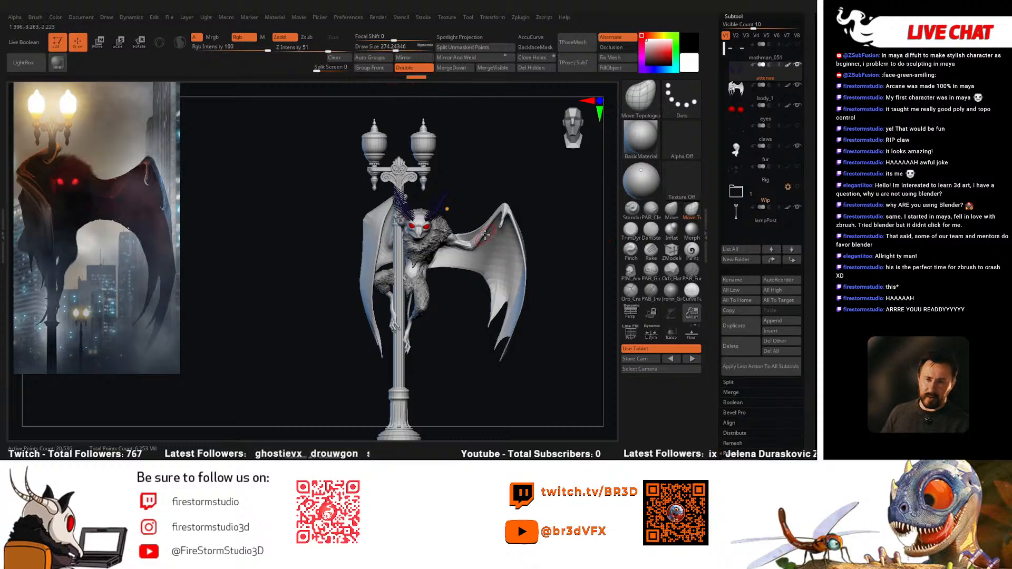
pyautogui.keyDown('alt'); pyautogui.click(395, 382); pyautogui.keyUp('alt')
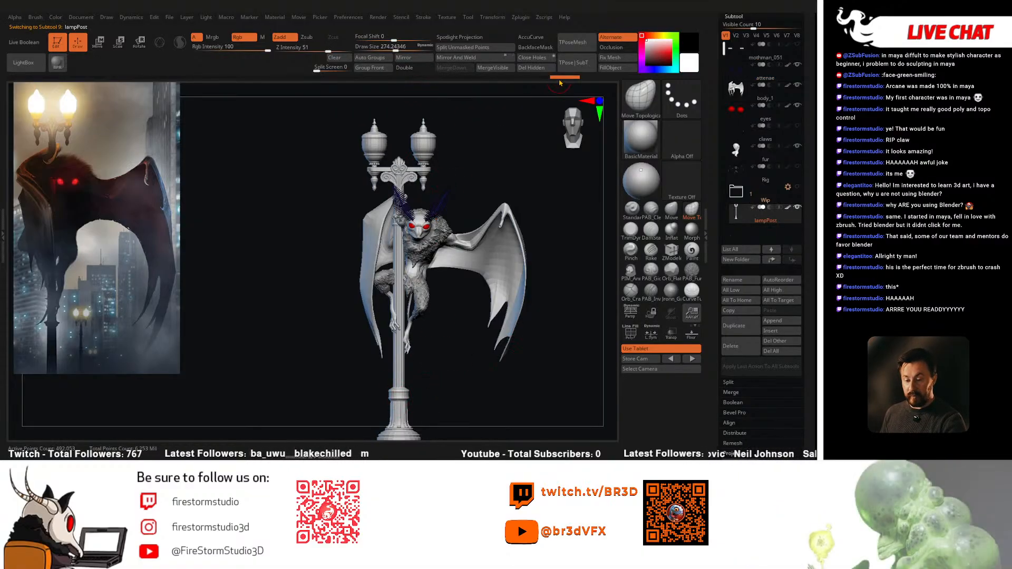
pyautogui.moveTo(545, 85)
pyautogui.mouseDown()
pyautogui.moveTo(442, 85)
pyautogui.moveTo(567, 86)
pyautogui.mouseUp()
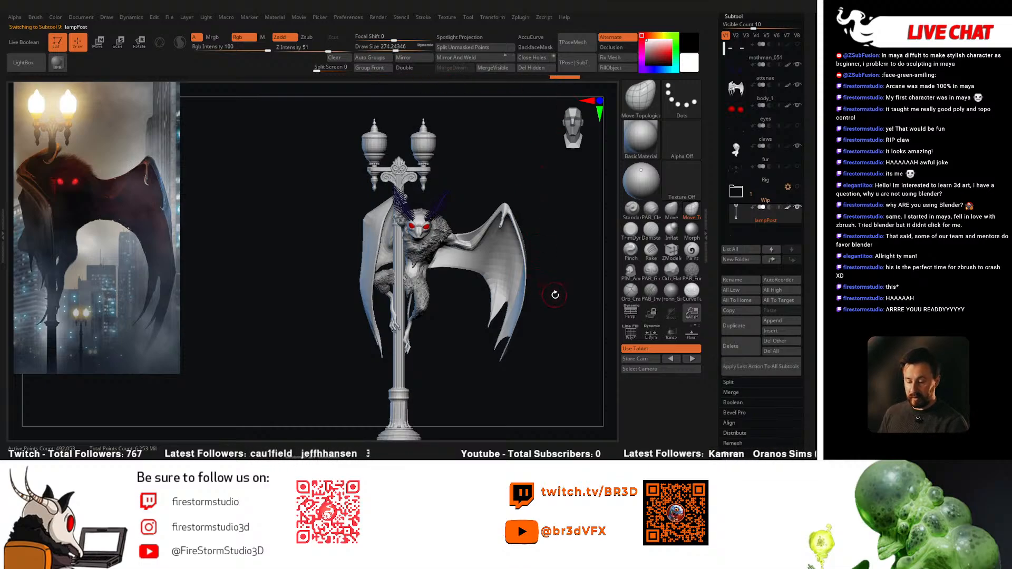
# Step: Inspect the lamp post's polygroup wireframe and compare the full composition with the reference image
pyautogui.hotkey('shift', 'f')
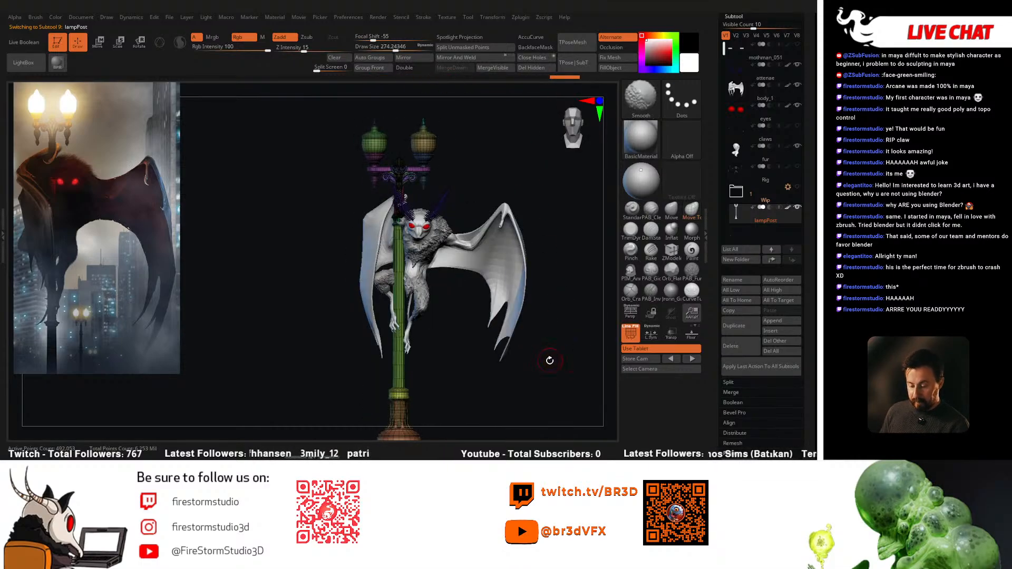
pyautogui.hotkey('shift', 'f')
pyautogui.moveTo(541, 365)
pyautogui.mouseDown()
pyautogui.moveTo(551, 339)
pyautogui.moveTo(492, 352)
pyautogui.moveTo(492, 380)
pyautogui.moveTo(479, 393)
pyautogui.moveTo(470, 362)
pyautogui.moveTo(481, 357)
pyautogui.moveTo(486, 369)
pyautogui.moveTo(479, 380)
pyautogui.moveTo(474, 368)
pyautogui.moveTo(473, 388)
pyautogui.moveTo(474, 376)
pyautogui.moveTo(508, 381)
pyautogui.moveTo(484, 378)
pyautogui.mouseUp()
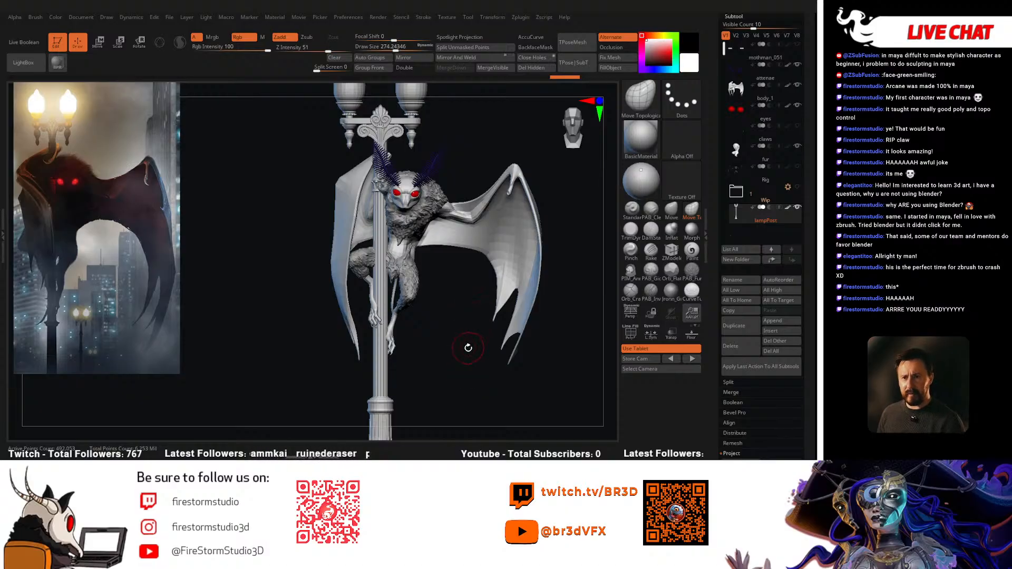
pyautogui.moveTo(489, 344); pyautogui.dragTo(485, 372)
pyautogui.moveTo(548, 343); pyautogui.dragTo(479, 343)
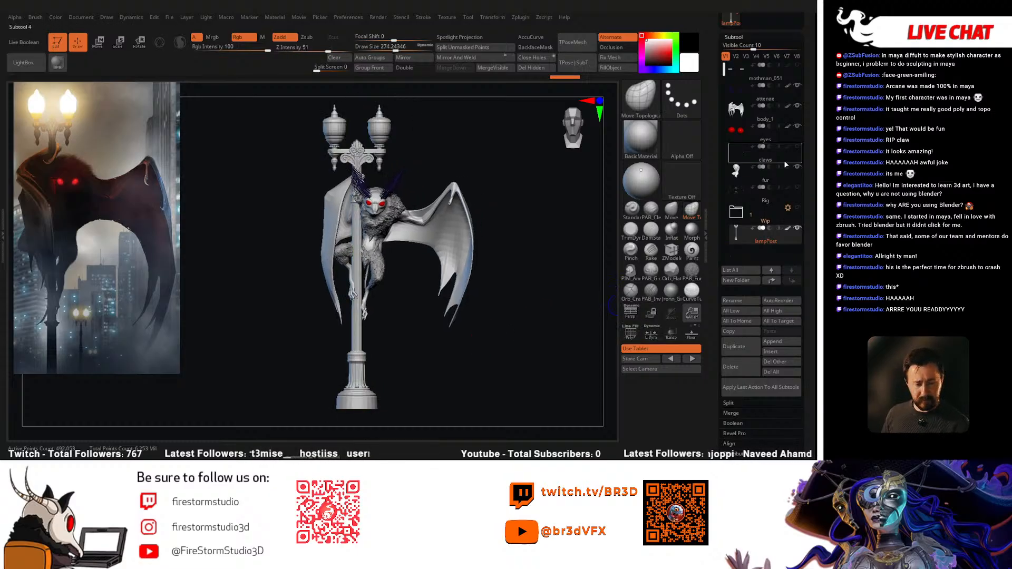
# Step: Turn off the polypaint display on the attenae subtool and reframe the whole figure
pyautogui.click(788, 86)
pyautogui.moveTo(537, 312)
pyautogui.keyDown('alt'); pyautogui.mouseDown()
pyautogui.moveTo(546, 277)
pyautogui.moveTo(327, 320)
pyautogui.mouseUp(); pyautogui.keyUp('alt')
pyautogui.moveTo(456, 358); pyautogui.dragTo(492, 350)
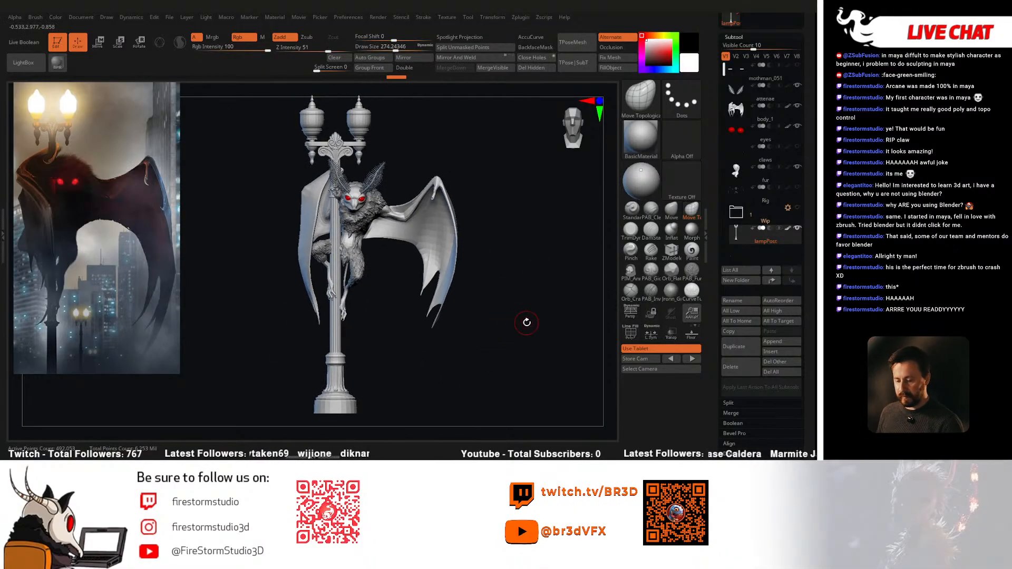
# Step: Isolate the lampPost subtool in solo mode and inspect its wireframe
pyautogui.hotkey('alt', 's')
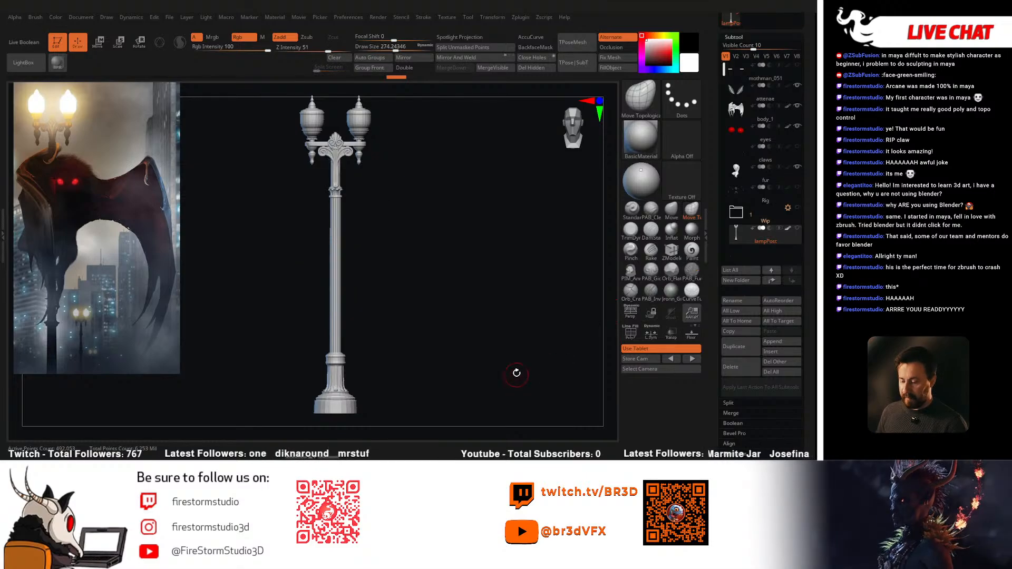
pyautogui.hotkey('shift', 'f')
pyautogui.hotkey('shift', 'f')
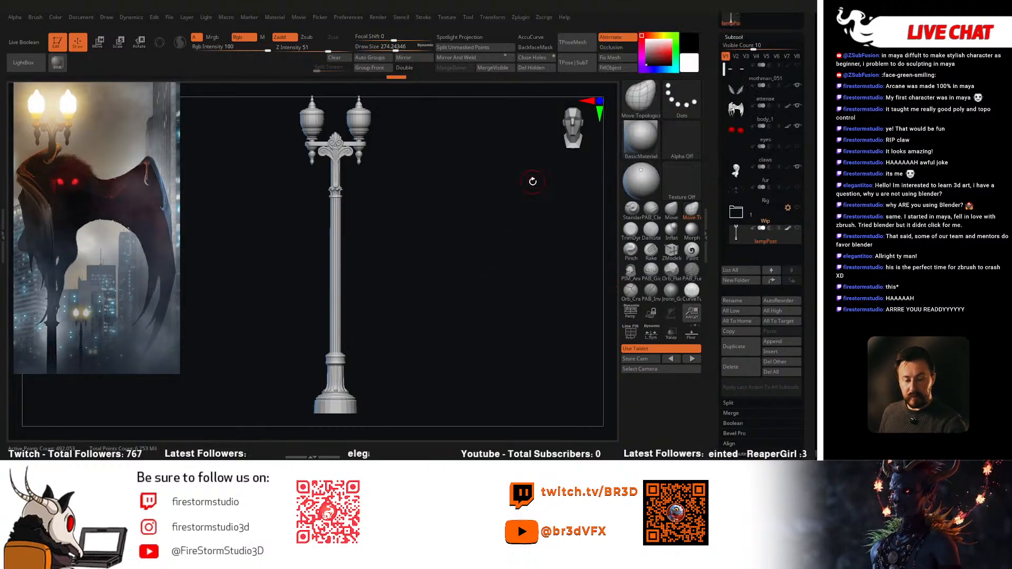
# Step: Look through the available plugins for the ZColor color manager
pyautogui.moveTo(794, 37); pyautogui.dragTo(793, 205)
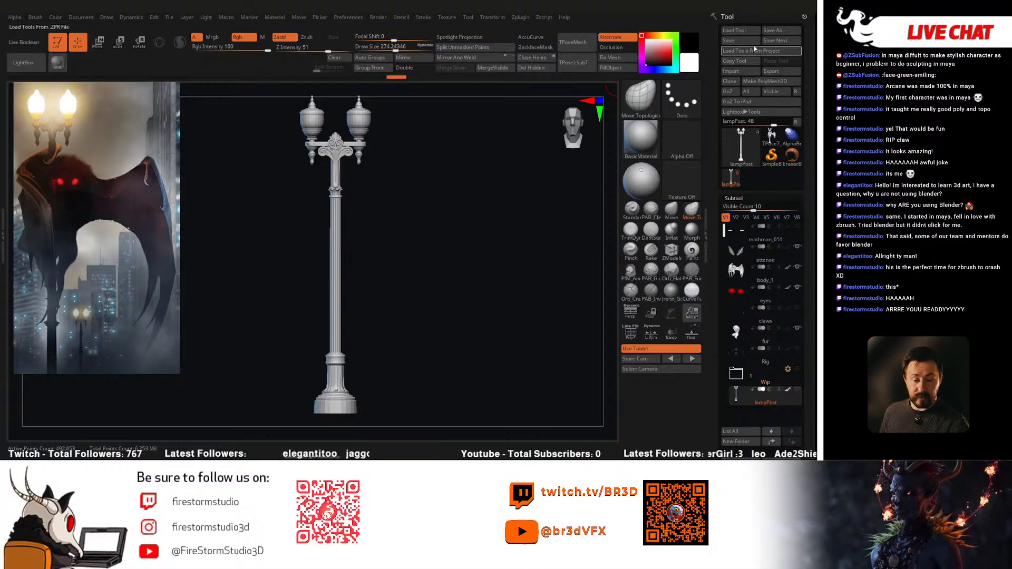
pyautogui.click(746, 22)
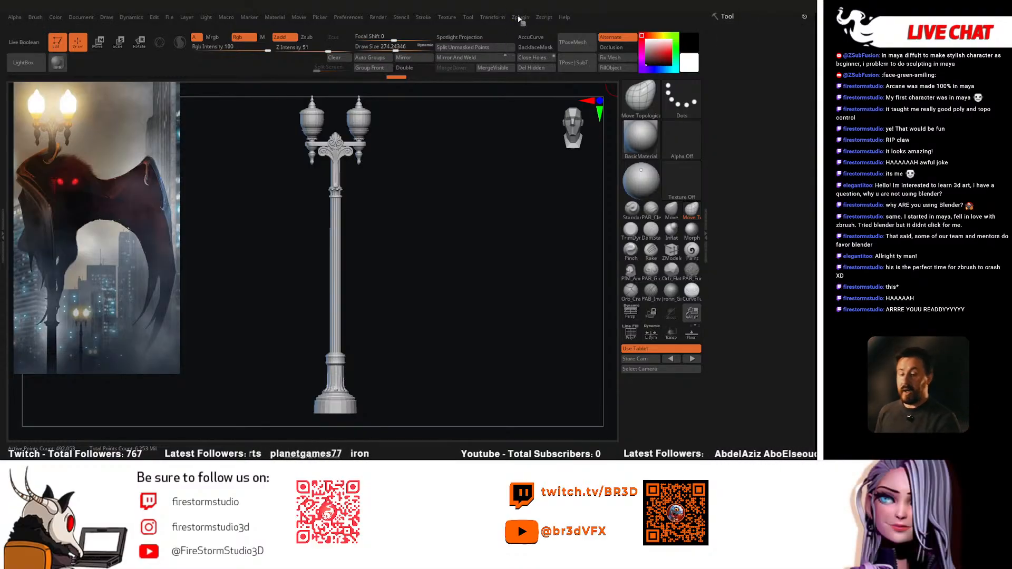
pyautogui.click(519, 18)
pyautogui.click(520, 17)
pyautogui.click(550, 184)
pyautogui.click(549, 236)
pyautogui.click(548, 247)
pyautogui.click(522, 18)
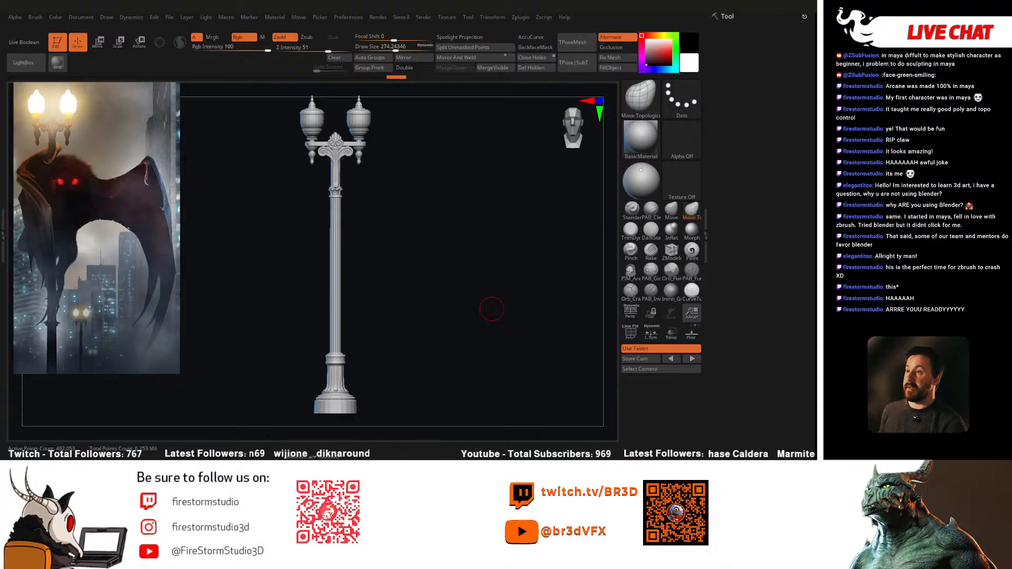
# Step: Add the ZColor screenshot texture to Spotlight and place it beside the lamp post
pyautogui.click(463, 17)
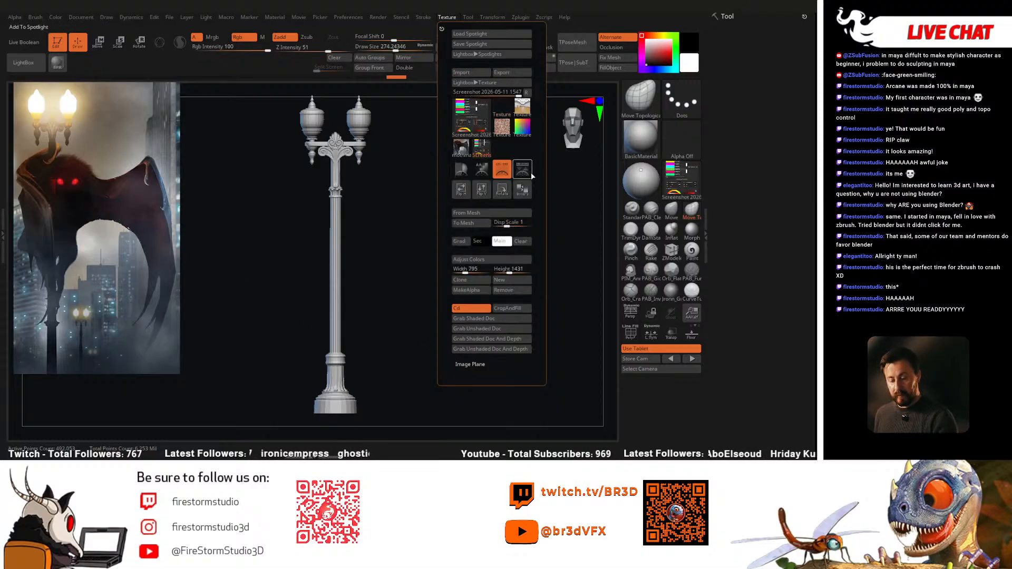
pyautogui.click(529, 174)
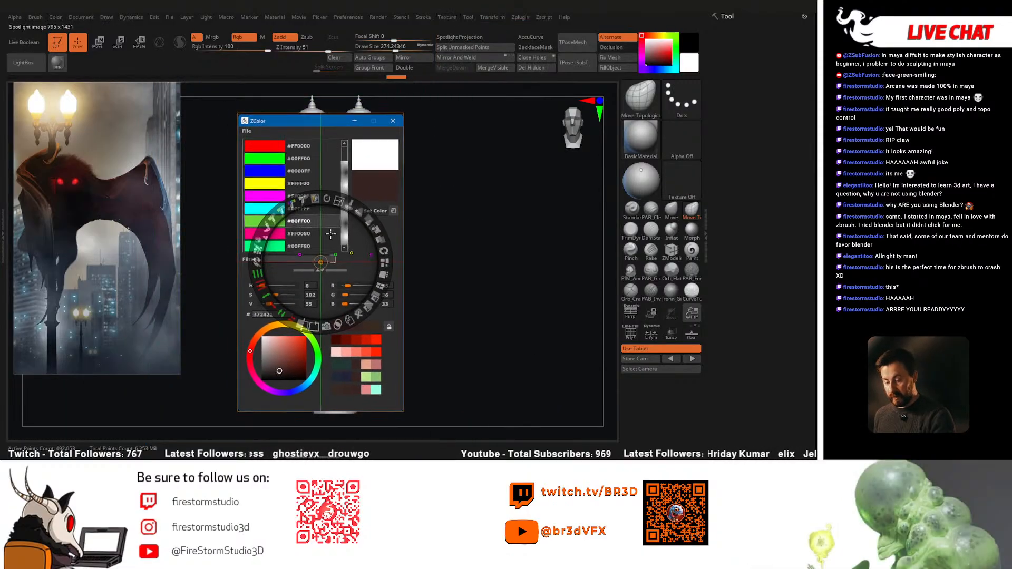
pyautogui.moveTo(326, 235); pyautogui.dragTo(469, 239)
pyautogui.press('z')
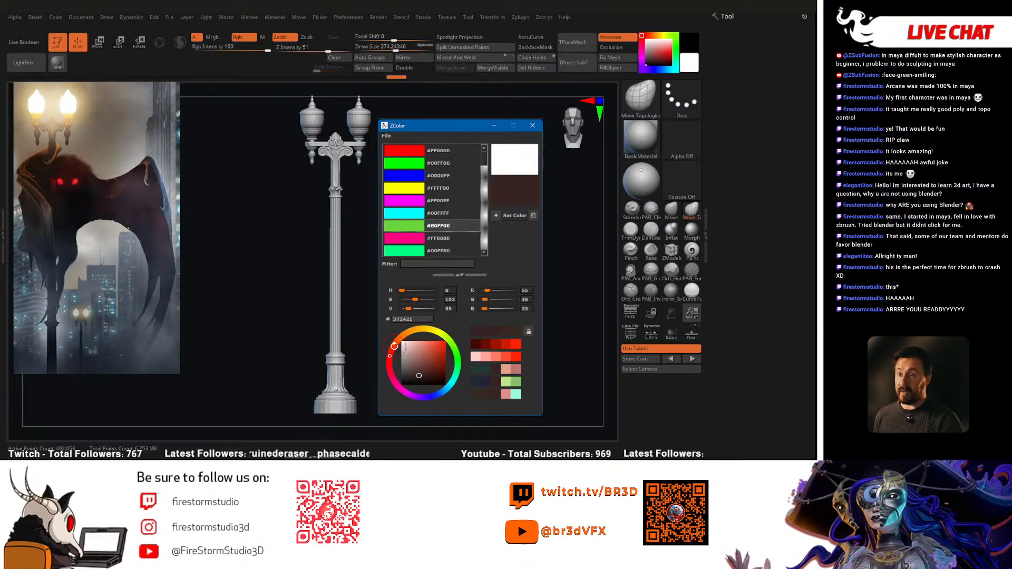
# Step: Toggle the Spotlight images and remove the ZColor screenshot, keeping only the mothman reference
pyautogui.hotkey('shift', 'z')
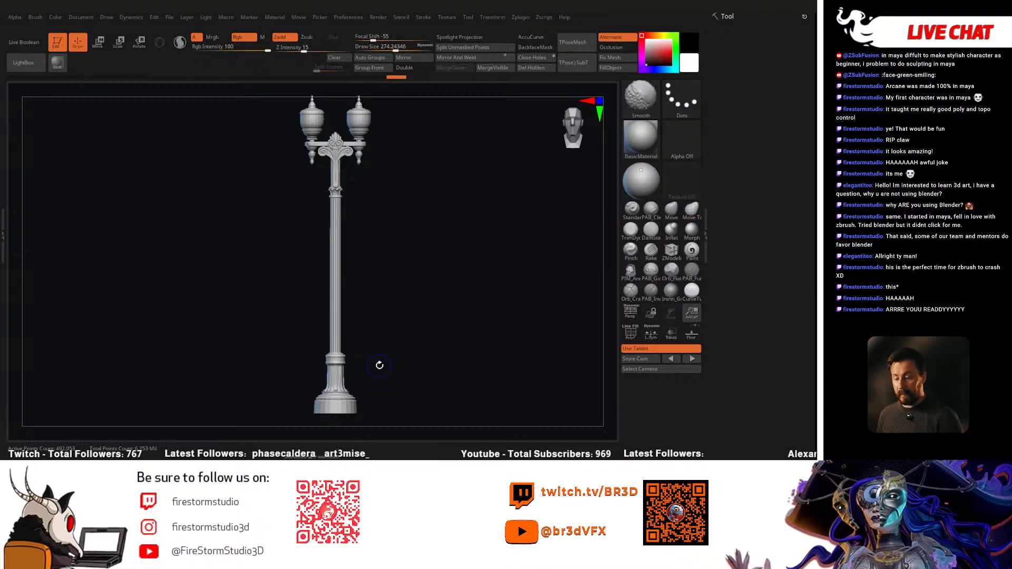
pyautogui.hotkey('shift', 'z')
pyautogui.press('z')
pyautogui.click(501, 320)
pyautogui.press('z')
pyautogui.click(520, 17)
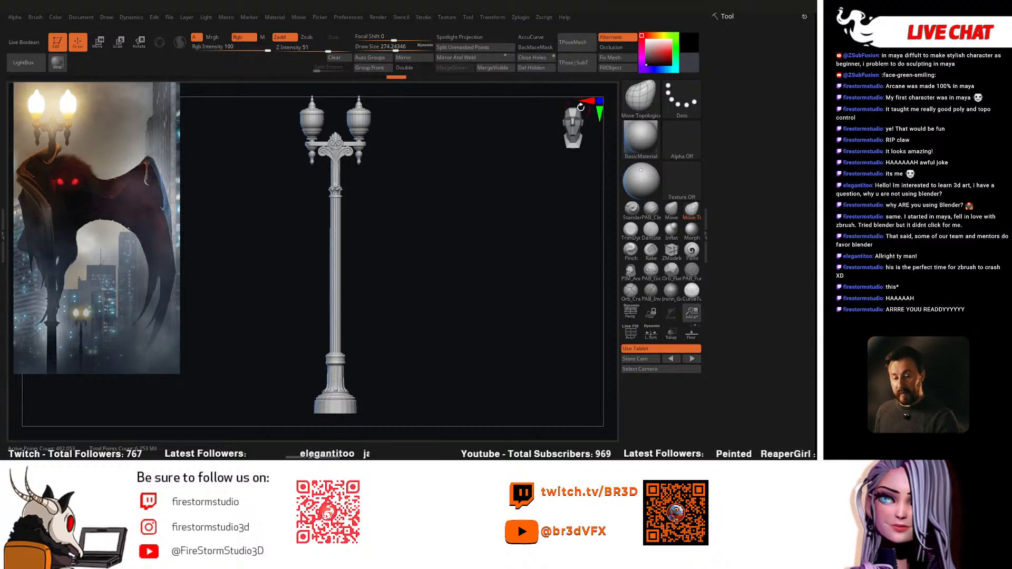
# Step: Check the lamp post's polygroup wireframe and mask the lampPost subtool by cavity with blur 10 at intensity 100
pyautogui.hotkey('shift', 'f')
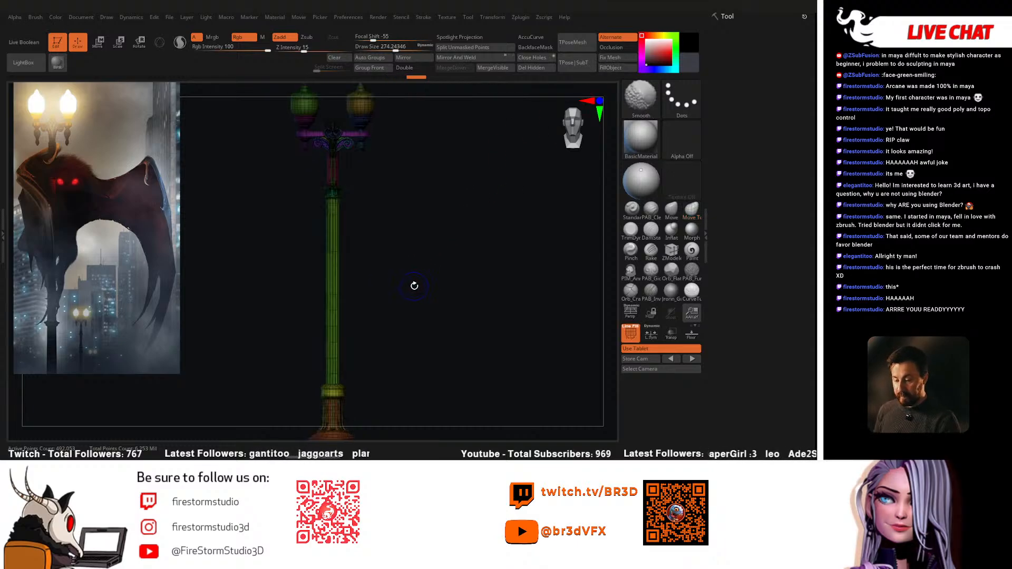
pyautogui.hotkey('shift', 'f')
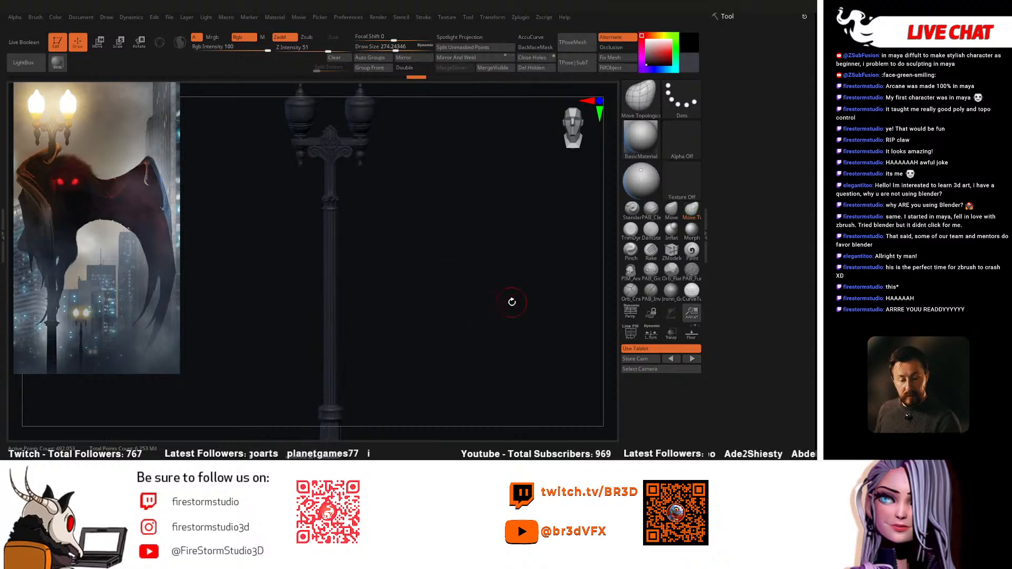
pyautogui.click(728, 17)
pyautogui.moveTo(795, 442); pyautogui.dragTo(795, 266)
pyautogui.scroll(-8, 785, 261)
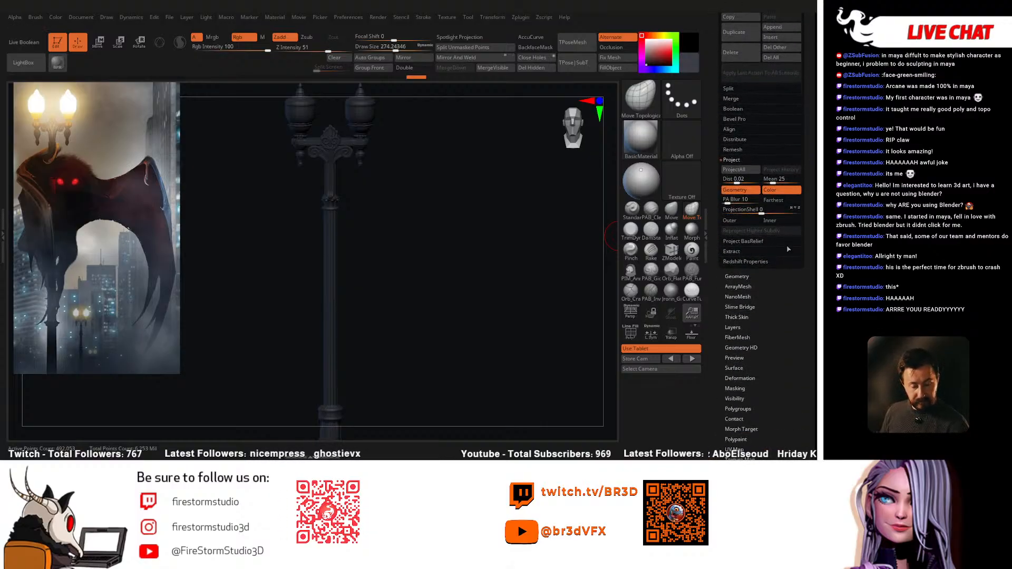
pyautogui.click(736, 269)
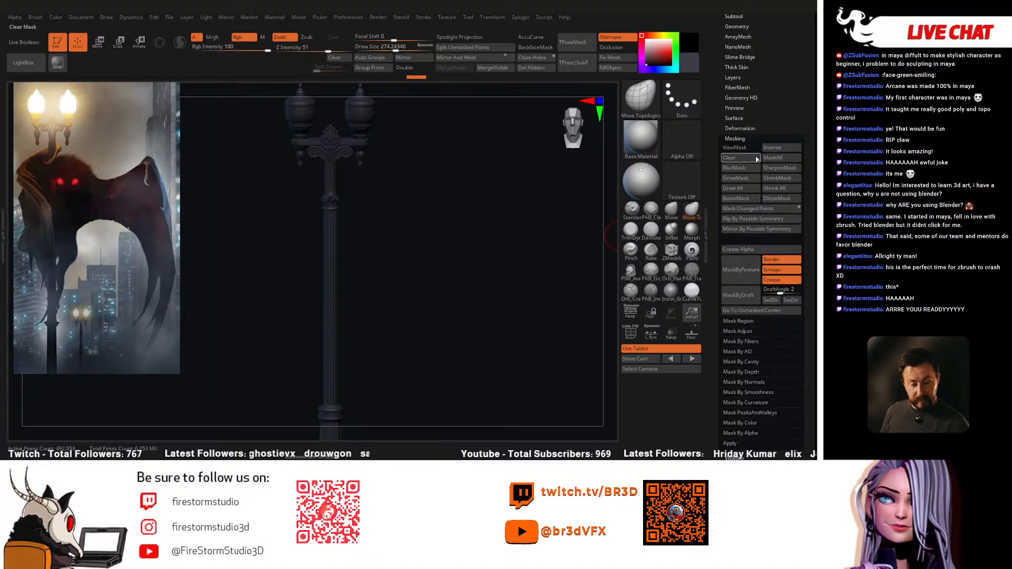
pyautogui.scroll(-3, 785, 316)
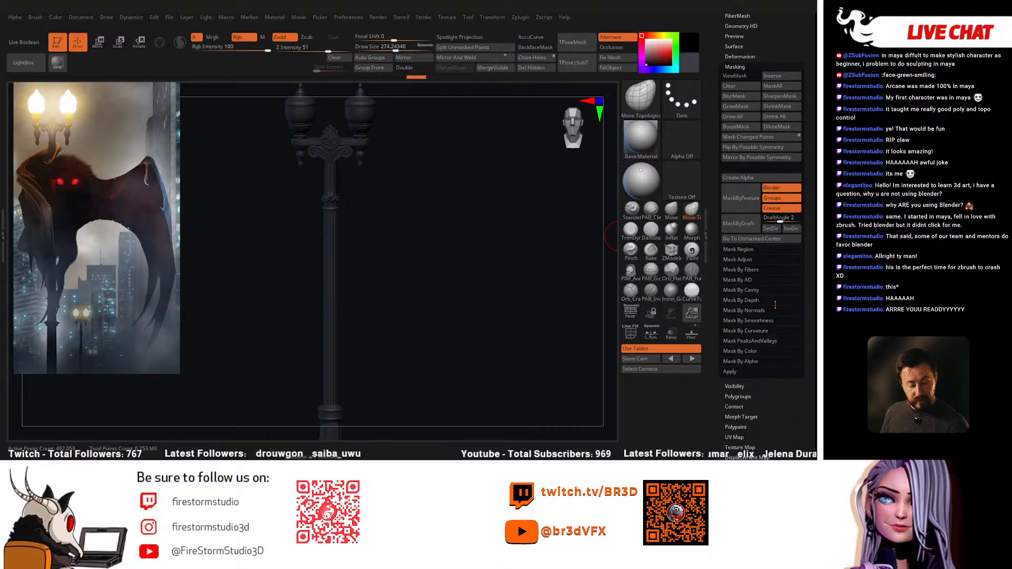
pyautogui.click(749, 290)
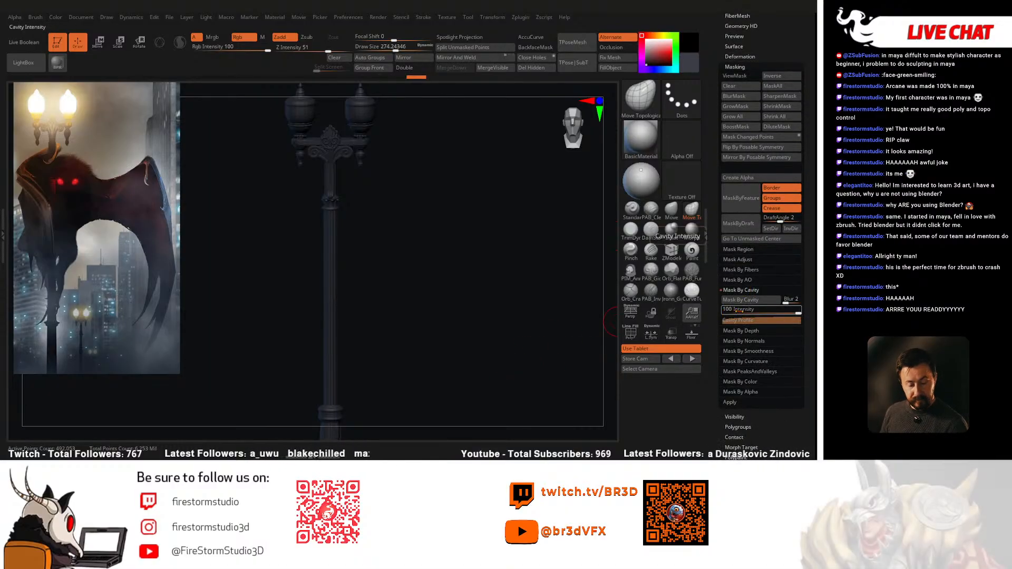
pyautogui.moveTo(787, 301); pyautogui.dragTo(799, 301)
pyautogui.click(746, 301)
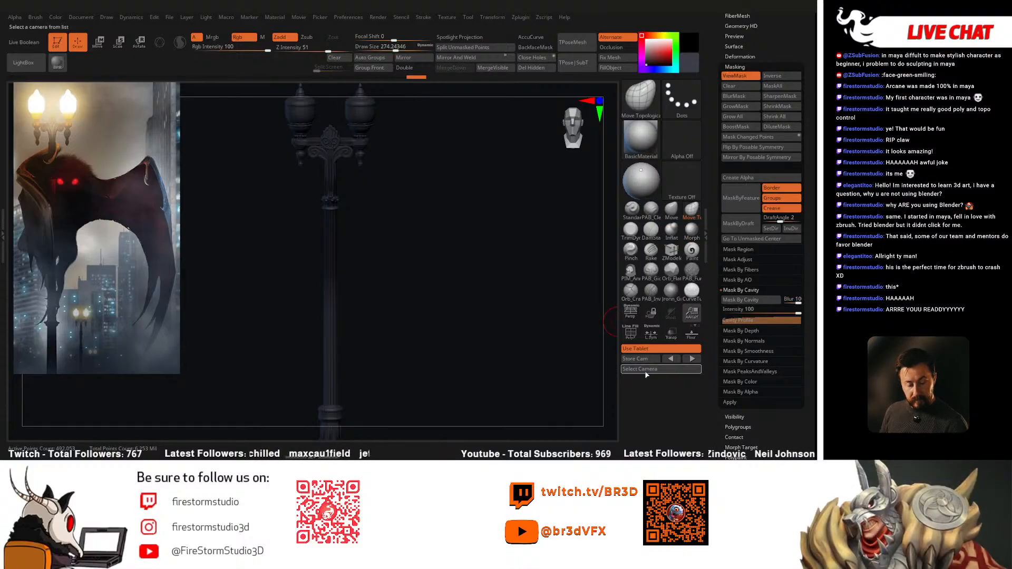
pyautogui.moveTo(490, 334); pyautogui.dragTo(487, 278)
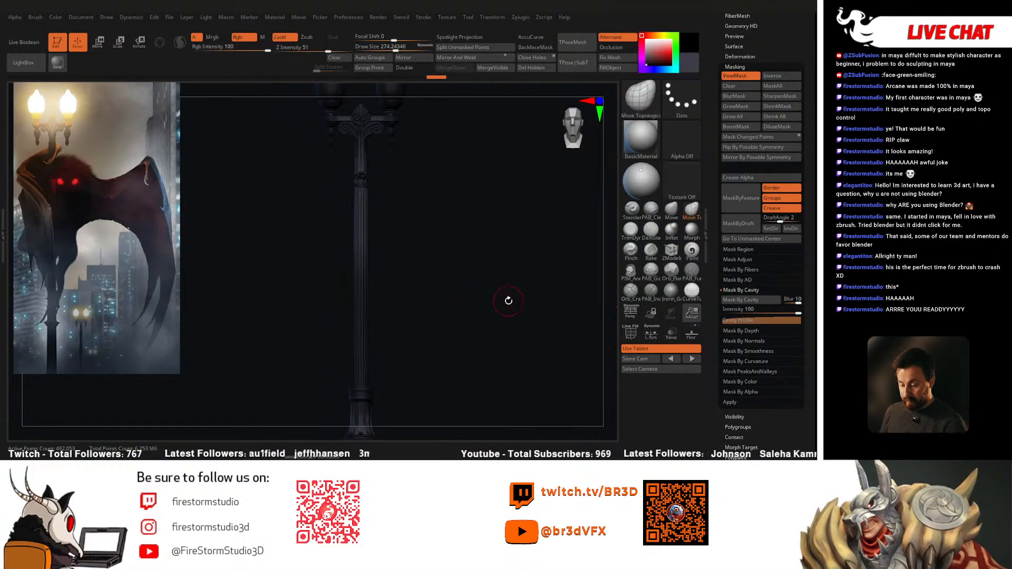
# Step: Recreate the lamp post's cavity mask with blur 8 and invert it
pyautogui.moveTo(798, 302); pyautogui.dragTo(789, 302)
pyautogui.click(737, 300)
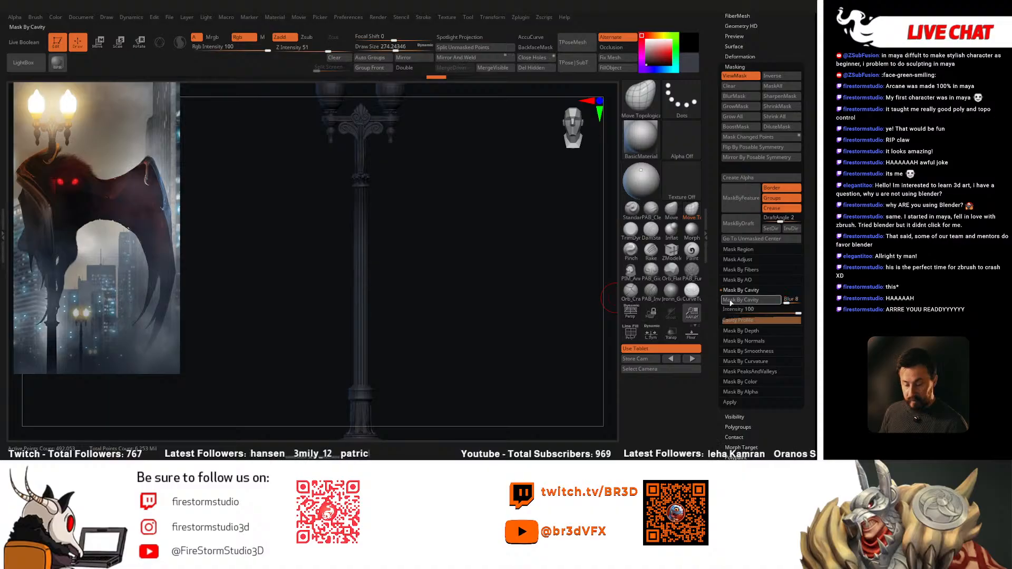
pyautogui.keyDown('ctrl'); pyautogui.click(515, 305); pyautogui.keyUp('ctrl')
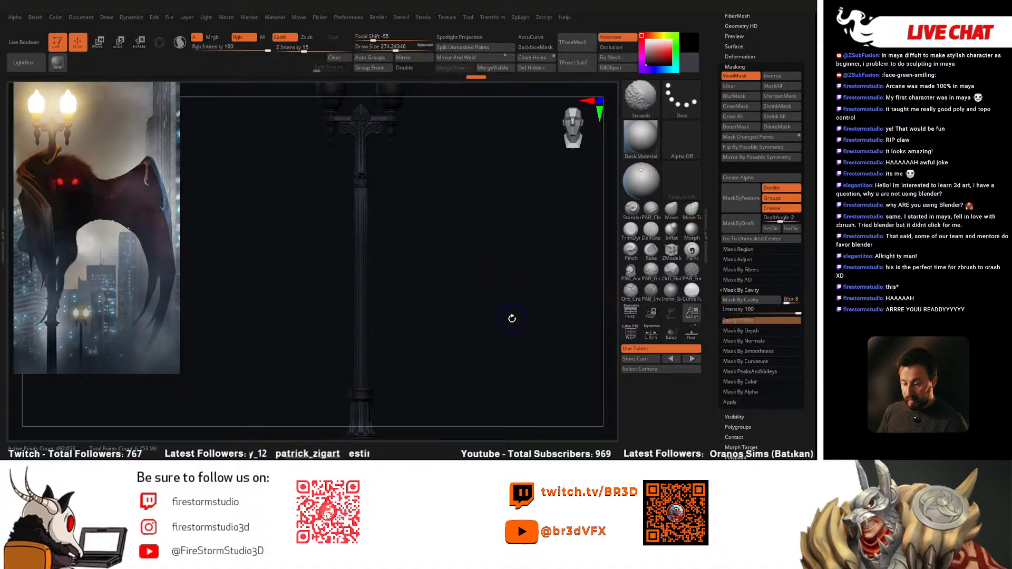
pyautogui.moveTo(515, 320); pyautogui.dragTo(544, 308)
# Step: Fill the unmasked areas of the lamp post with dark grey (RGB 49, 49, 49) and hide the mask display
pyautogui.click(648, 61)
pyautogui.moveTo(647, 61); pyautogui.dragTo(646, 60)
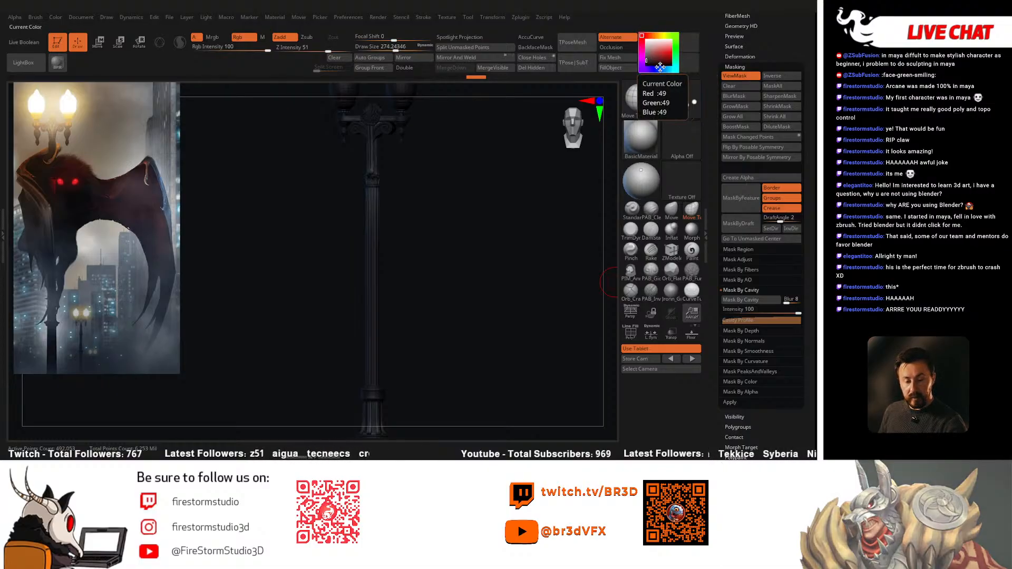
pyautogui.click(613, 69)
pyautogui.hotkey('ctrl', 'h')
# Step: Isolate the polygroups of the two glass globes on the lamp post
pyautogui.moveTo(501, 269)
pyautogui.mouseDown()
pyautogui.moveTo(508, 289)
pyautogui.moveTo(485, 285)
pyautogui.moveTo(505, 332)
pyautogui.moveTo(508, 320)
pyautogui.mouseUp()
pyautogui.keyDown('alt'); pyautogui.moveTo(465, 238); pyautogui.dragTo(451, 274); pyautogui.keyUp('alt')
pyautogui.keyDown('ctrl'); pyautogui.keyDown('shift'); pyautogui.click(430, 225); pyautogui.keyUp('shift'); pyautogui.keyUp('ctrl')
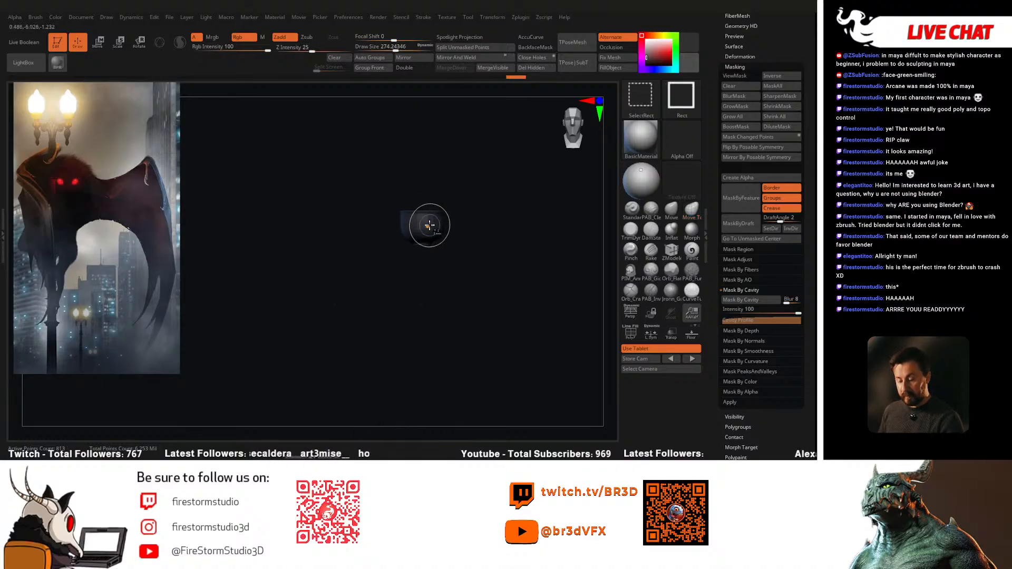
pyautogui.keyDown('ctrl'); pyautogui.keyDown('shift'); pyautogui.click(372, 219); pyautogui.keyUp('shift'); pyautogui.keyUp('ctrl')
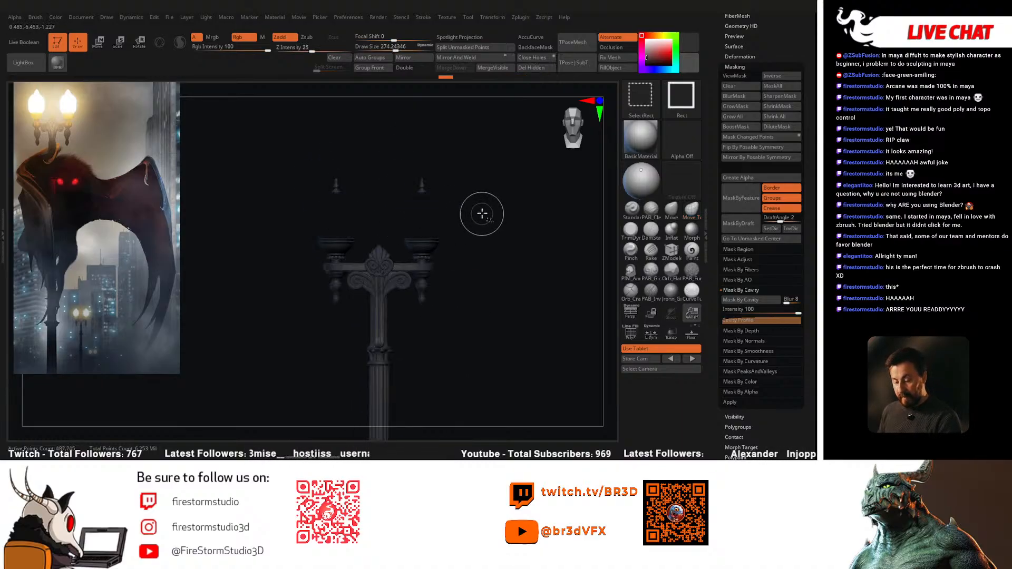
pyautogui.keyDown('ctrl'); pyautogui.keyDown('shift'); pyautogui.moveTo(481, 215); pyautogui.dragTo(498, 256); pyautogui.keyUp('shift'); pyautogui.keyUp('ctrl')
# Step: Mask the two globes, restore the full lamp post's visibility and invert the mask to leave only the globes editable
pyautogui.keyDown('ctrl'); pyautogui.click(493, 167); pyautogui.keyUp('ctrl')
pyautogui.keyDown('ctrl'); pyautogui.click(265, 264); pyautogui.keyUp('ctrl')
pyautogui.moveTo(276, 204)
pyautogui.keyDown('ctrl'); pyautogui.mouseDown()
pyautogui.moveTo(380, 150)
pyautogui.moveTo(294, 190)
pyautogui.mouseUp(); pyautogui.keyUp('ctrl')
pyautogui.keyDown('ctrl'); pyautogui.keyDown('shift'); pyautogui.click(514, 181); pyautogui.keyUp('shift'); pyautogui.keyUp('ctrl')
pyautogui.keyDown('ctrl'); pyautogui.click(521, 183); pyautogui.keyUp('ctrl')
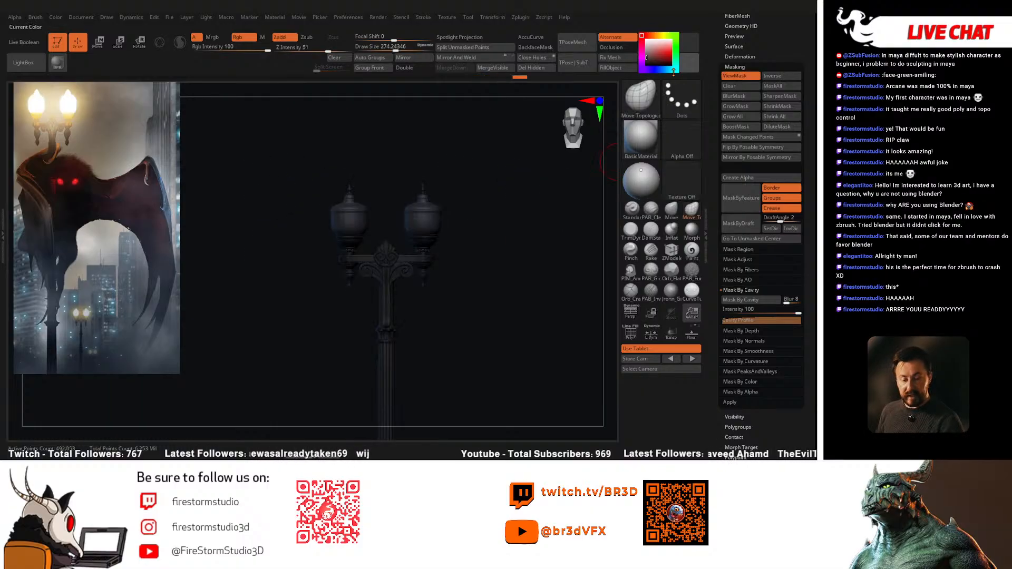
# Step: Choose a pale yellow as the fill color for the lamp globes
pyautogui.click(661, 35)
pyautogui.click(670, 47)
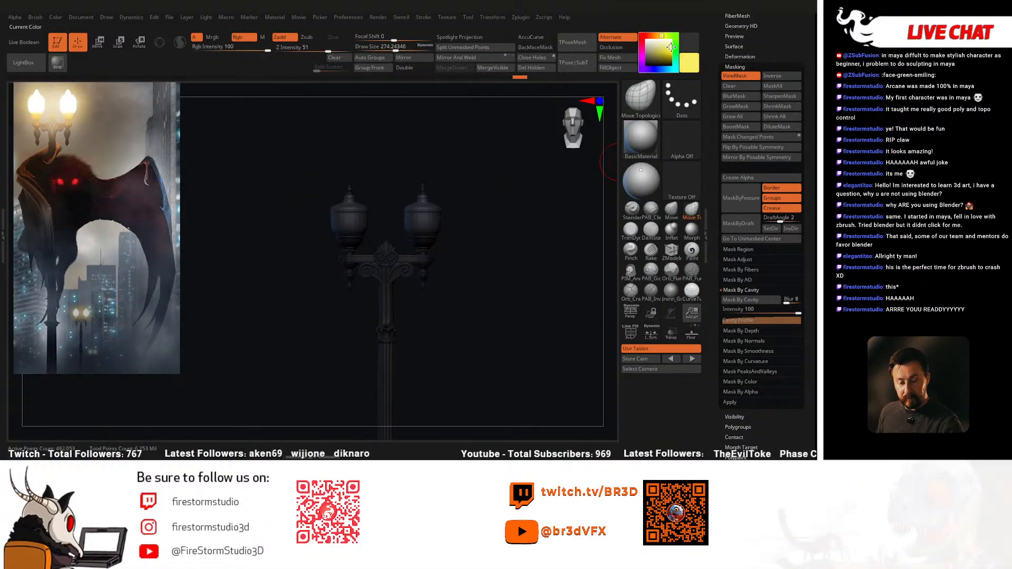
# Step: Fill the unmasked lamp globes with yellow, then refill them with a warmer golden yellow
pyautogui.click(617, 68)
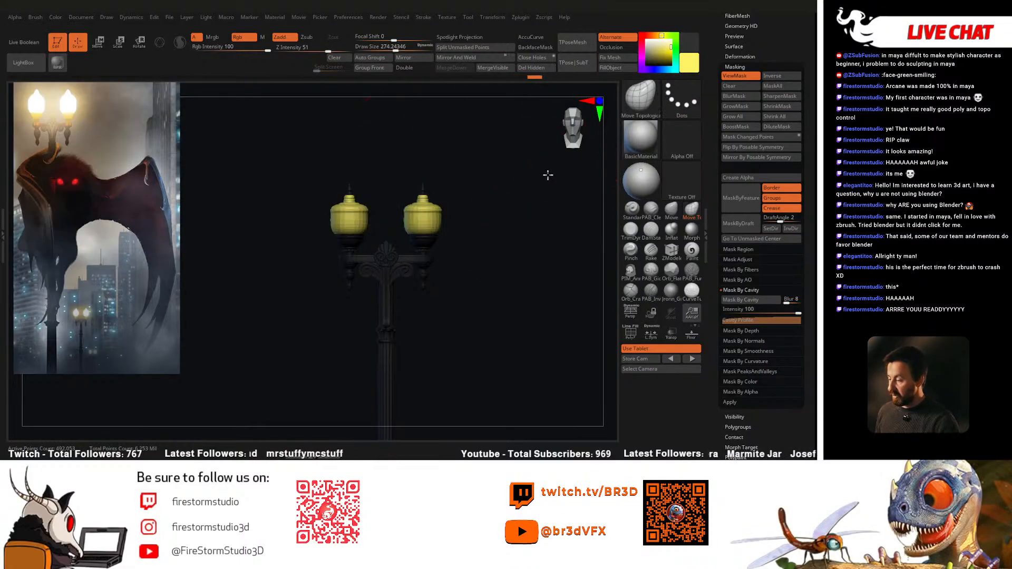
pyautogui.keyDown('ctrl'); pyautogui.moveTo(549, 174); pyautogui.dragTo(605, 146, button='right'); pyautogui.keyUp('ctrl')
pyautogui.click(658, 37)
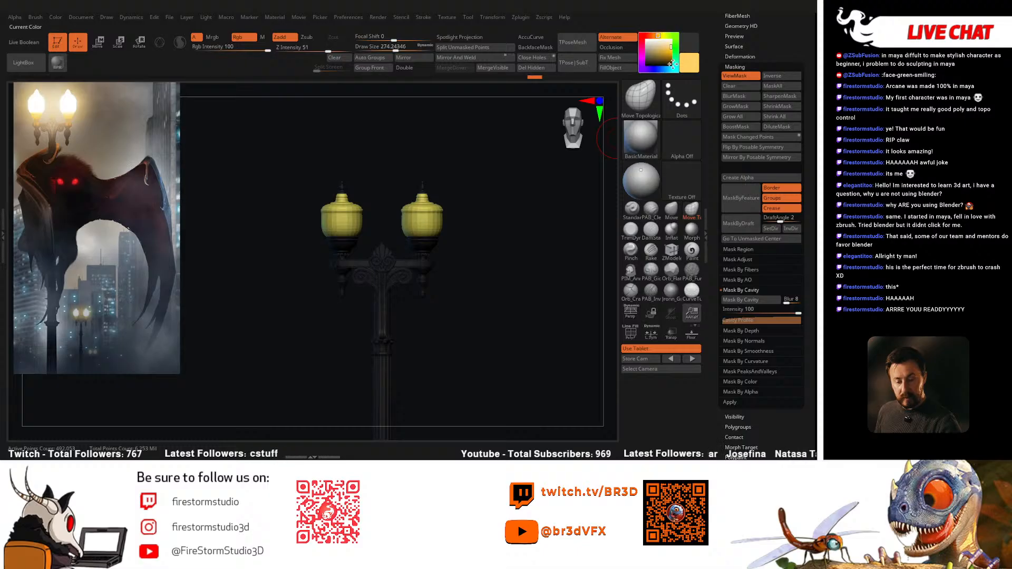
pyautogui.click(610, 67)
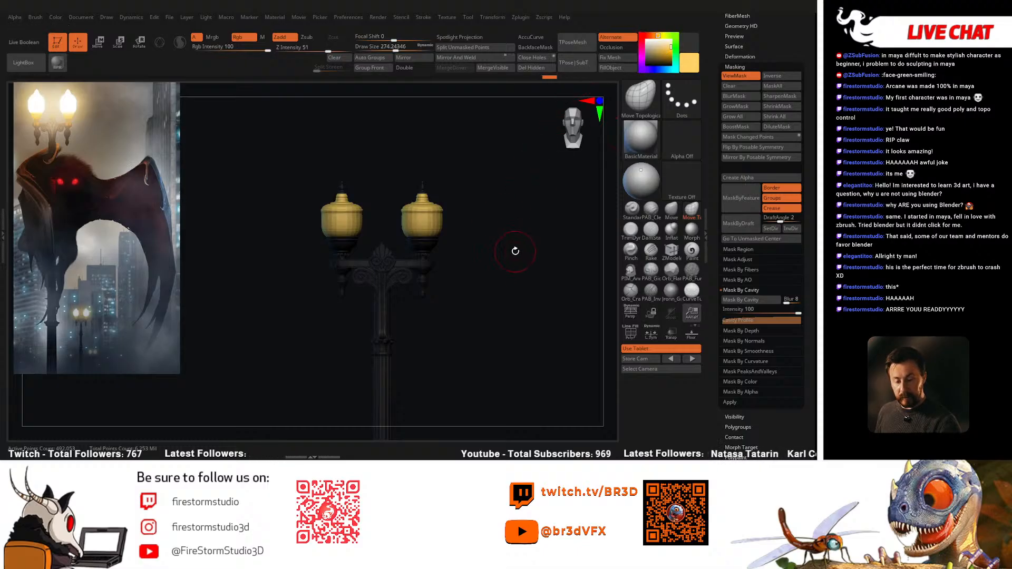
pyautogui.keyDown('alt'); pyautogui.moveTo(502, 283); pyautogui.dragTo(494, 268, button='right'); pyautogui.keyUp('alt')
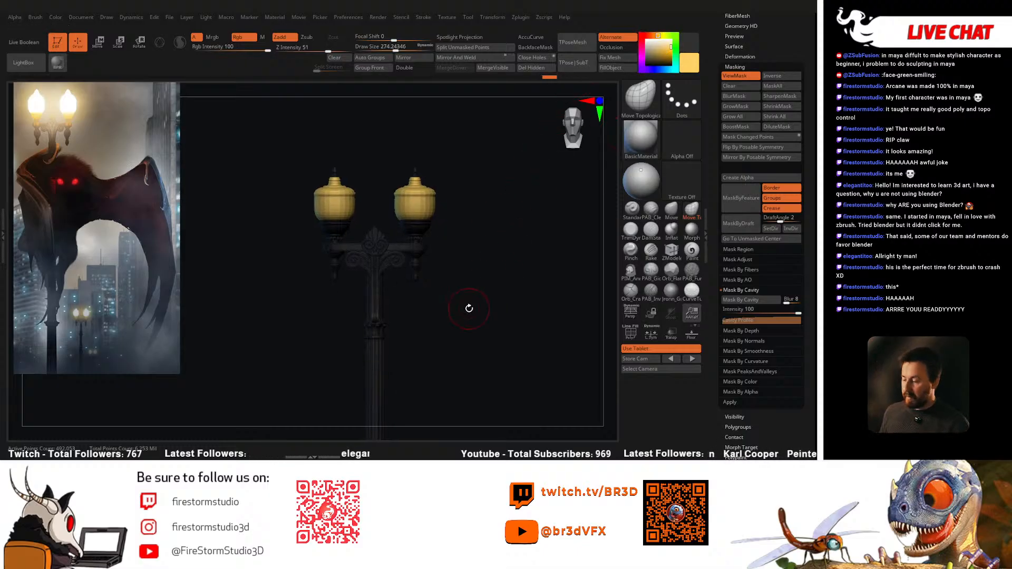
# Step: Hide the mask display and paint soft golden light around the lamp globes using the Paint brush with Alpha 01 at draw size about 408
pyautogui.click(691, 250)
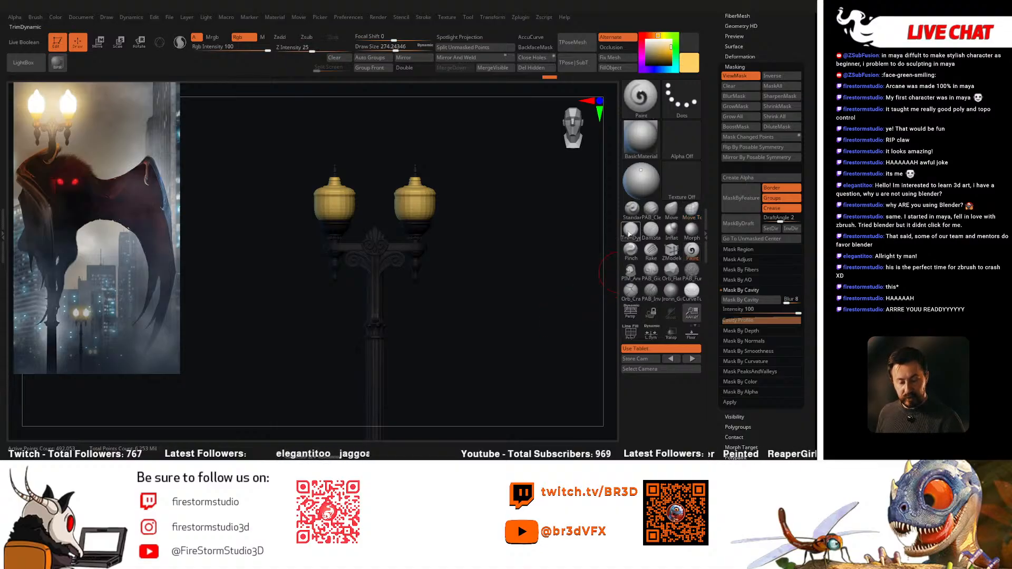
pyautogui.click(687, 145)
pyautogui.click(271, 184)
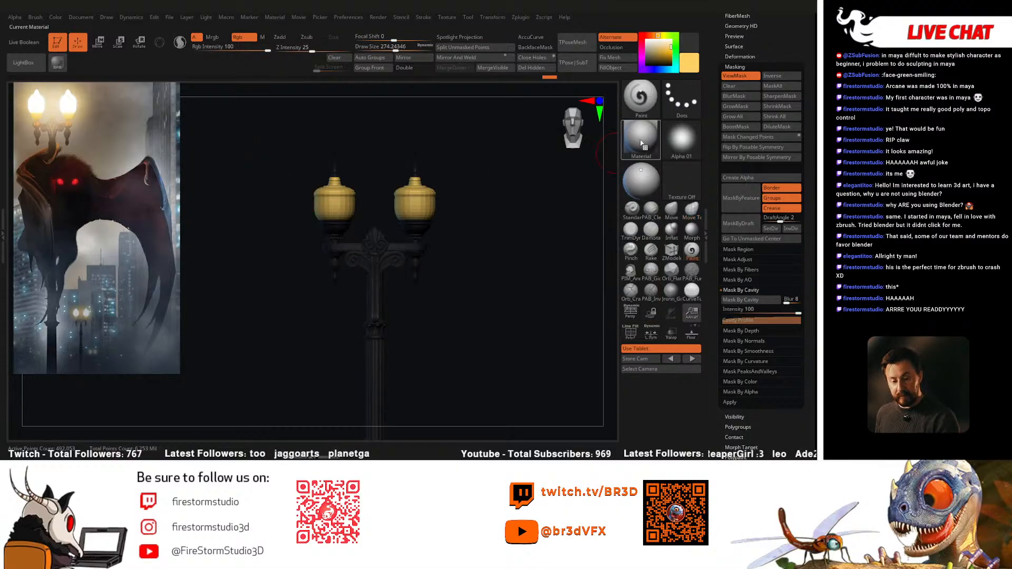
pyautogui.press('space')
pyautogui.moveTo(405, 237); pyautogui.dragTo(415, 238)
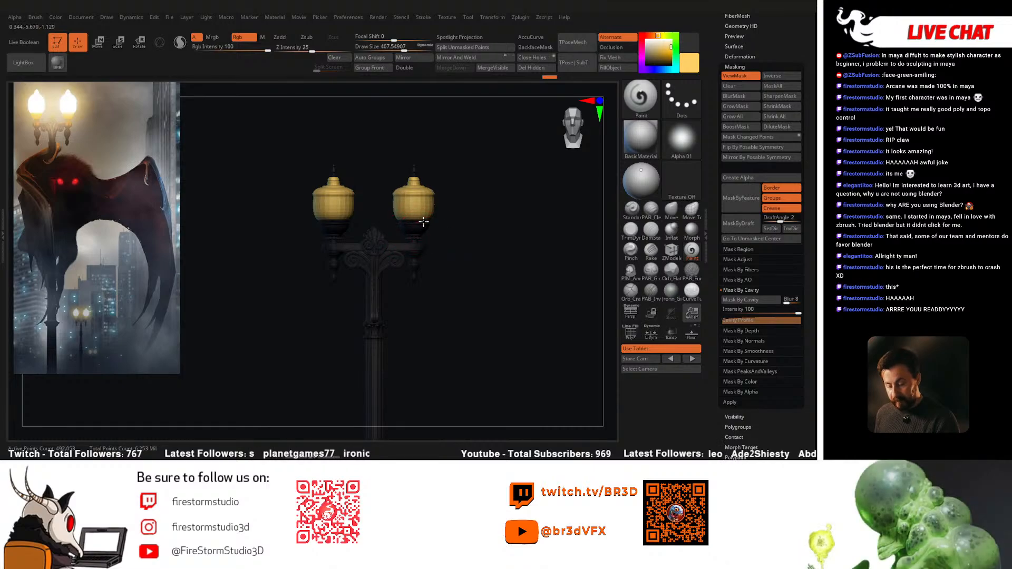
pyautogui.hotkey('ctrl', 'h')
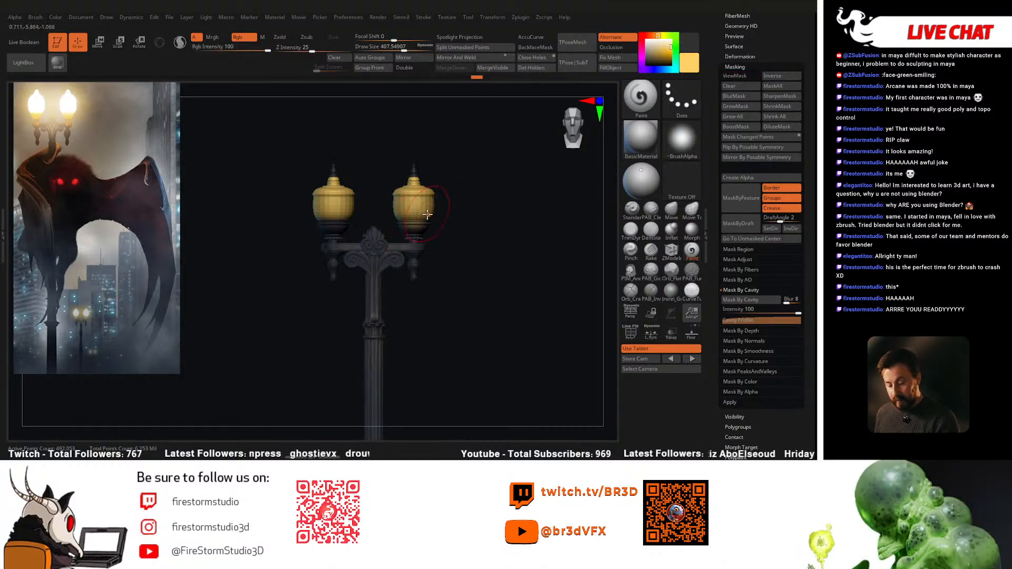
pyautogui.moveTo(450, 216); pyautogui.dragTo(327, 223)
pyautogui.moveTo(316, 177)
pyautogui.mouseDown()
pyautogui.moveTo(478, 206)
pyautogui.moveTo(398, 210)
pyautogui.mouseUp()
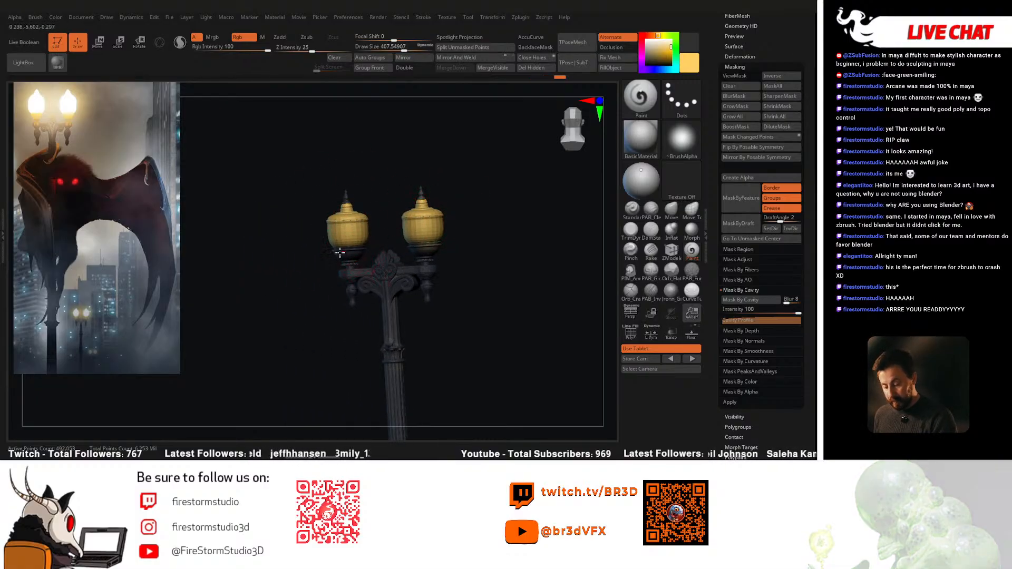
# Step: Enlarge the brush to about 517 and paint a golden glow onto the ornamental bracket and upper post below the lamps
pyautogui.moveTo(366, 274)
pyautogui.mouseDown(button='right')
pyautogui.moveTo(366, 294)
pyautogui.moveTo(366, 257)
pyautogui.moveTo(376, 259)
pyautogui.mouseUp(button='right')
pyautogui.keyDown('shift'); pyautogui.moveTo(459, 264); pyautogui.dragTo(443, 264, button='right'); pyautogui.keyUp('shift')
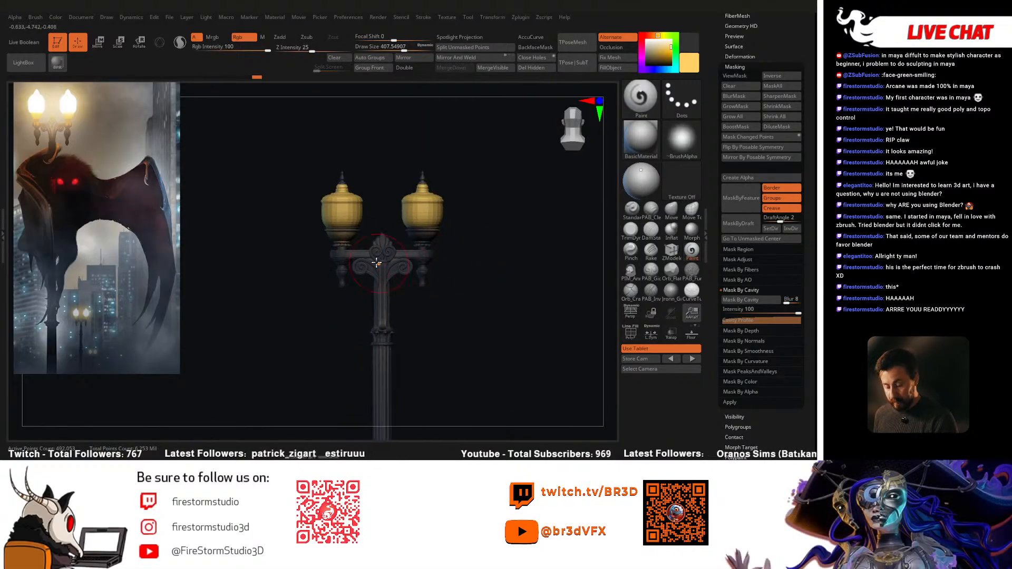
pyautogui.moveTo(381, 281); pyautogui.dragTo(492, 263, button='right')
pyautogui.press('space')
pyautogui.moveTo(366, 277); pyautogui.dragTo(374, 277)
pyautogui.keyDown('shift'); pyautogui.moveTo(388, 276); pyautogui.dragTo(375, 268, button='right'); pyautogui.keyUp('shift')
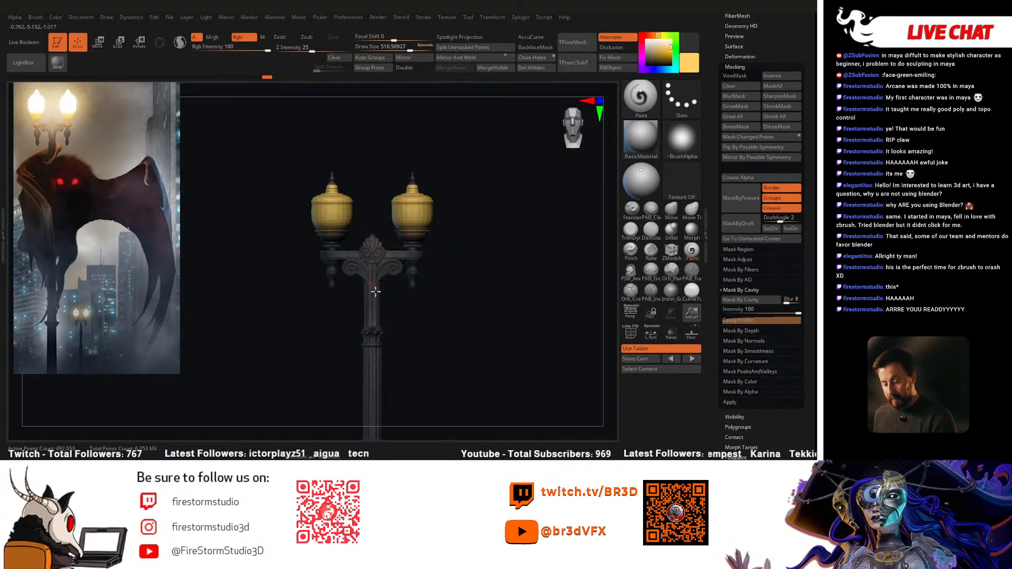
pyautogui.moveTo(446, 268)
pyautogui.keyDown('alt'); pyautogui.mouseDown(button='right')
pyautogui.moveTo(465, 251)
pyautogui.moveTo(481, 254)
pyautogui.mouseUp(button='right'); pyautogui.keyUp('alt')
# Step: Paint white highlights around the middle of both lamp globes from all sides, using a draw size of about 251
pyautogui.click(646, 40)
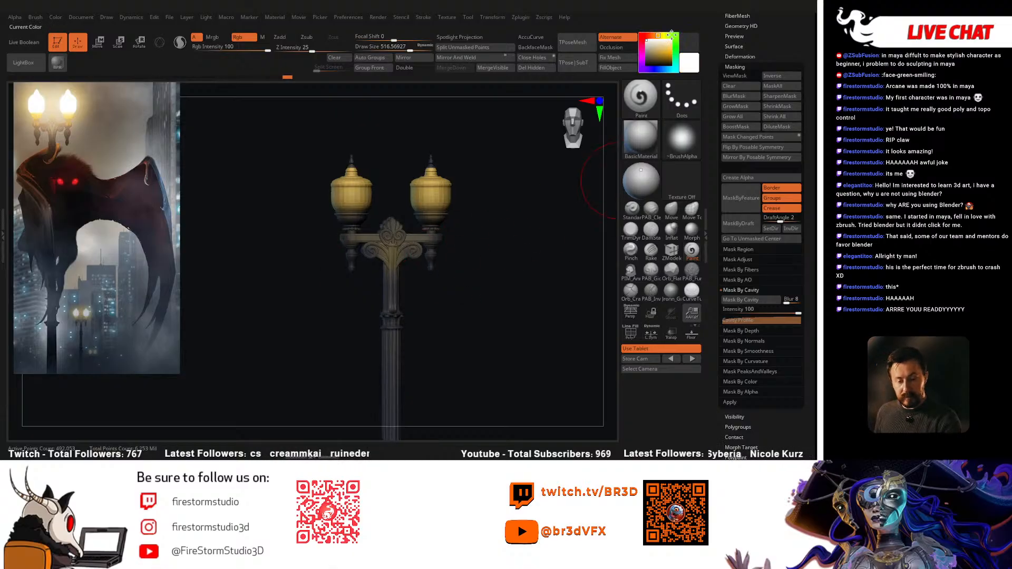
pyautogui.press('space')
pyautogui.moveTo(366, 249); pyautogui.dragTo(356, 250)
pyautogui.keyDown('ctrl'); pyautogui.moveTo(465, 199); pyautogui.dragTo(456, 200, button='right'); pyautogui.keyUp('ctrl')
pyautogui.press('space')
pyautogui.moveTo(369, 250); pyautogui.dragTo(362, 251)
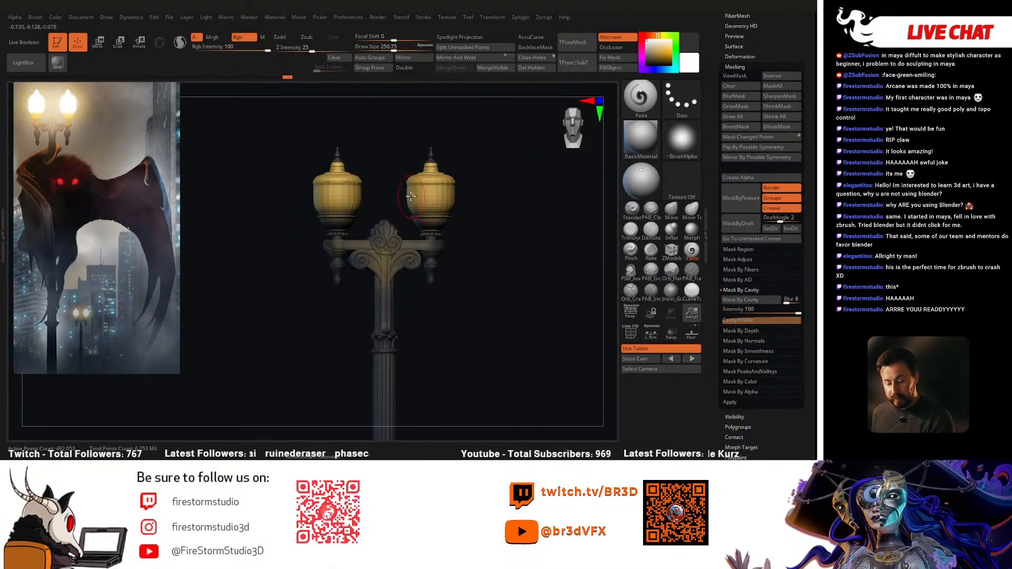
pyautogui.moveTo(435, 193); pyautogui.dragTo(447, 194)
pyautogui.moveTo(464, 195); pyautogui.dragTo(444, 197, button='right')
pyautogui.moveTo(444, 196); pyautogui.dragTo(472, 193)
pyautogui.moveTo(472, 193); pyautogui.dragTo(447, 196, button='right')
pyautogui.moveTo(482, 198); pyautogui.dragTo(457, 196)
pyautogui.moveTo(526, 203); pyautogui.dragTo(430, 214, button='right')
pyautogui.moveTo(440, 203); pyautogui.dragTo(473, 201)
pyautogui.moveTo(515, 206); pyautogui.dragTo(471, 209, button='right')
pyautogui.moveTo(458, 204); pyautogui.dragTo(481, 199)
pyautogui.moveTo(519, 199); pyautogui.dragTo(474, 198, button='right')
pyautogui.moveTo(474, 200); pyautogui.dragTo(506, 198)
pyautogui.moveTo(530, 196)
pyautogui.mouseDown(button='right')
pyautogui.moveTo(443, 201)
pyautogui.moveTo(487, 205)
pyautogui.mouseUp(button='right')
pyautogui.moveTo(487, 206); pyautogui.dragTo(522, 203)
pyautogui.moveTo(543, 210)
pyautogui.mouseDown(button='right')
pyautogui.moveTo(514, 219)
pyautogui.moveTo(462, 210)
pyautogui.mouseUp(button='right')
pyautogui.moveTo(455, 208); pyautogui.dragTo(458, 205)
pyautogui.moveTo(449, 280); pyautogui.dragTo(477, 289, button='right')
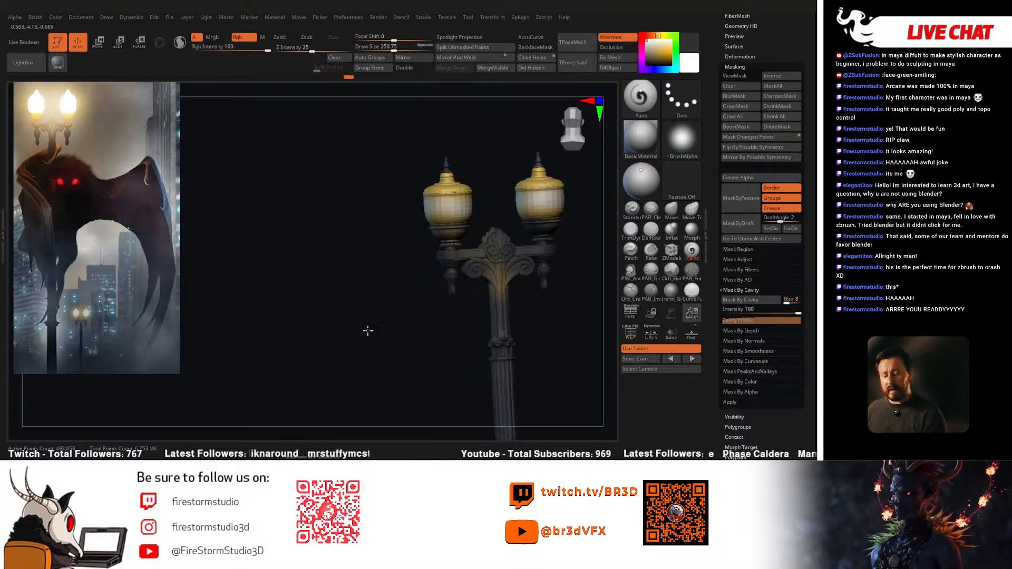
# Step: Sample the post's dark colour as the secondary colour, choose a dark blue shade and set the draw size to about 724
pyautogui.keyDown('shift'); pyautogui.moveTo(370, 331); pyautogui.dragTo(506, 302, button='right'); pyautogui.keyUp('shift')
pyautogui.press('space')
pyautogui.moveTo(430, 241); pyautogui.dragTo(426, 240)
pyautogui.keyDown('ctrl'); pyautogui.moveTo(498, 332); pyautogui.dragTo(463, 229, button='right'); pyautogui.keyUp('ctrl')
pyautogui.moveTo(687, 49); pyautogui.dragTo(406, 300)
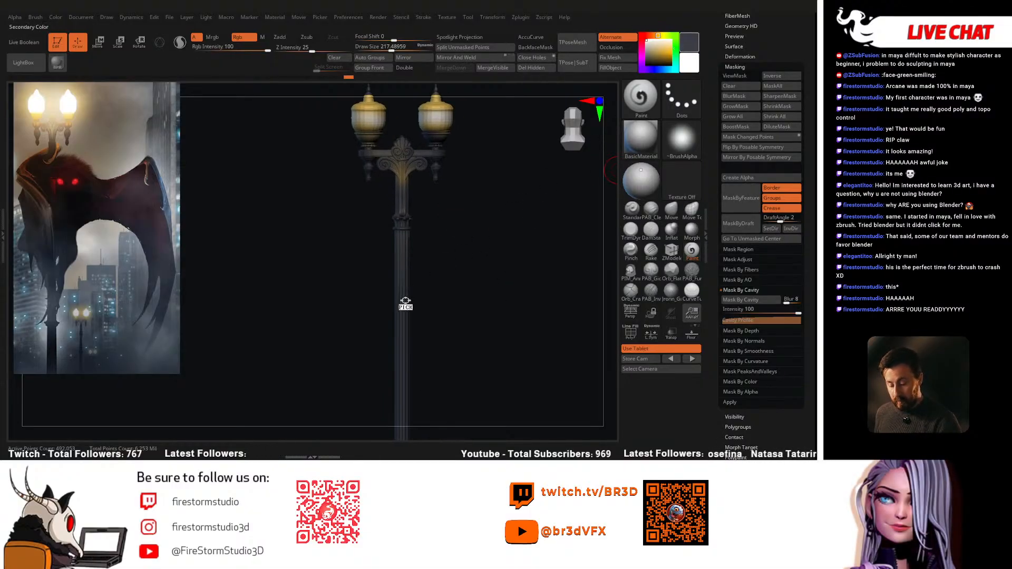
pyautogui.click(646, 62)
pyautogui.keyDown('ctrl'); pyautogui.moveTo(492, 292); pyautogui.dragTo(456, 270, button='right'); pyautogui.keyUp('ctrl')
pyautogui.keyDown('alt'); pyautogui.moveTo(456, 269); pyautogui.dragTo(441, 245, button='right'); pyautogui.keyUp('alt')
pyautogui.press('space')
pyautogui.moveTo(426, 239); pyautogui.dragTo(462, 239)
pyautogui.press('space')
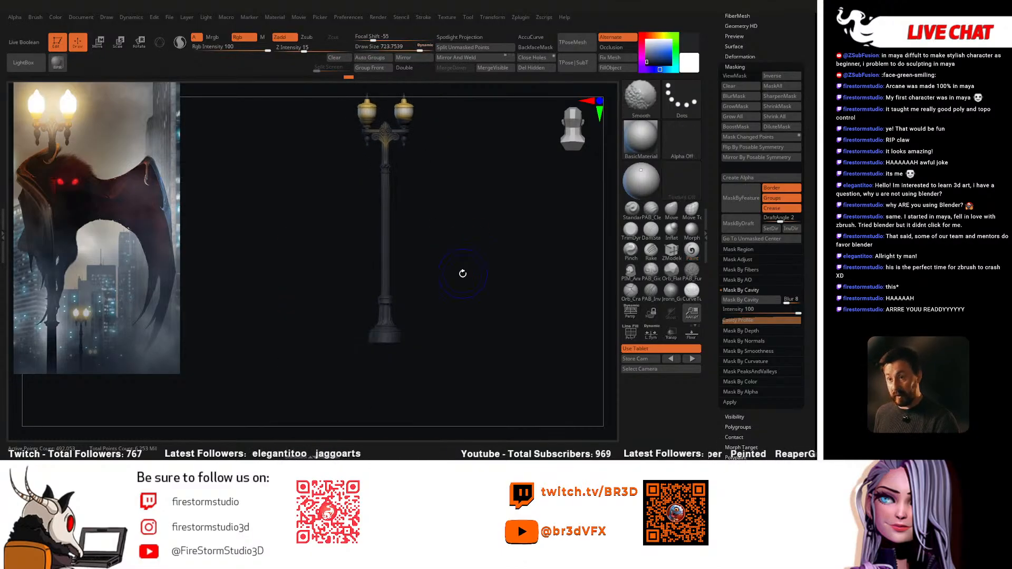
# Step: Undo the first stroke on the lamp post's base, swap the main and secondary colours and touch up the base from several sides
pyautogui.keyDown('alt'); pyautogui.moveTo(461, 273); pyautogui.dragTo(459, 280, button='right'); pyautogui.keyUp('alt')
pyautogui.moveTo(382, 350); pyautogui.dragTo(380, 343)
pyautogui.hotkey('ctrl', 'z')
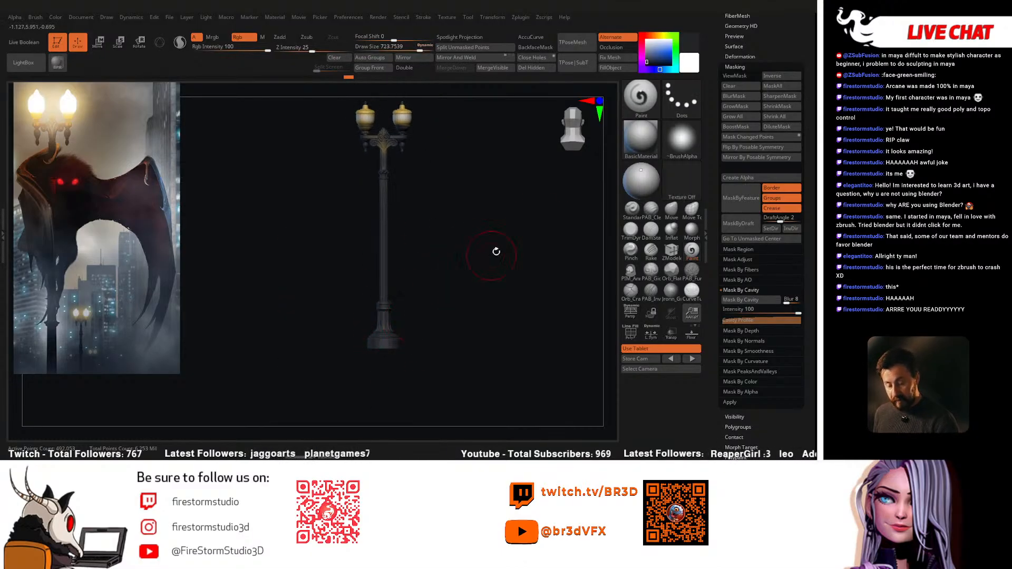
pyautogui.press('v')
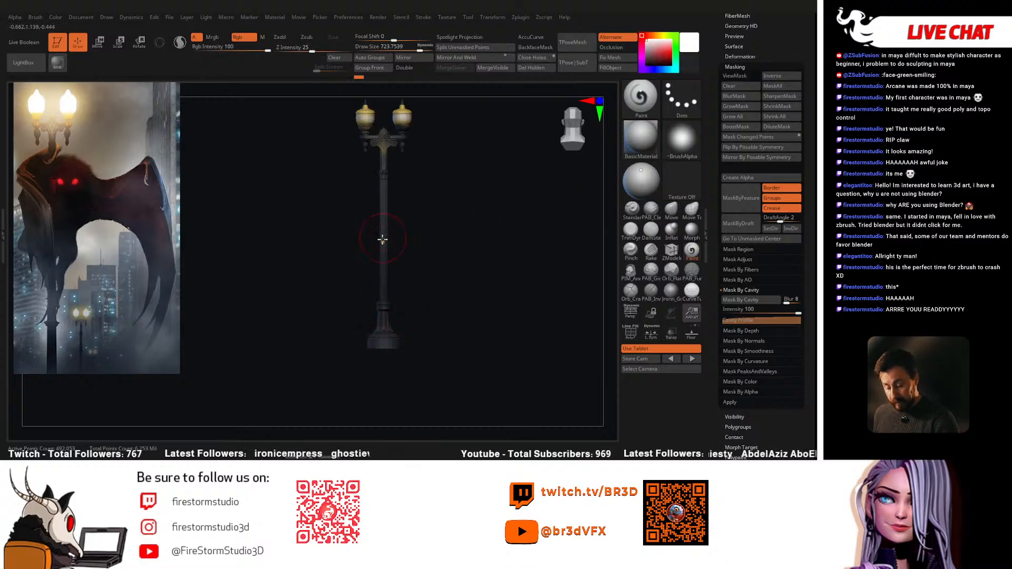
pyautogui.moveTo(400, 316); pyautogui.dragTo(441, 321, button='right')
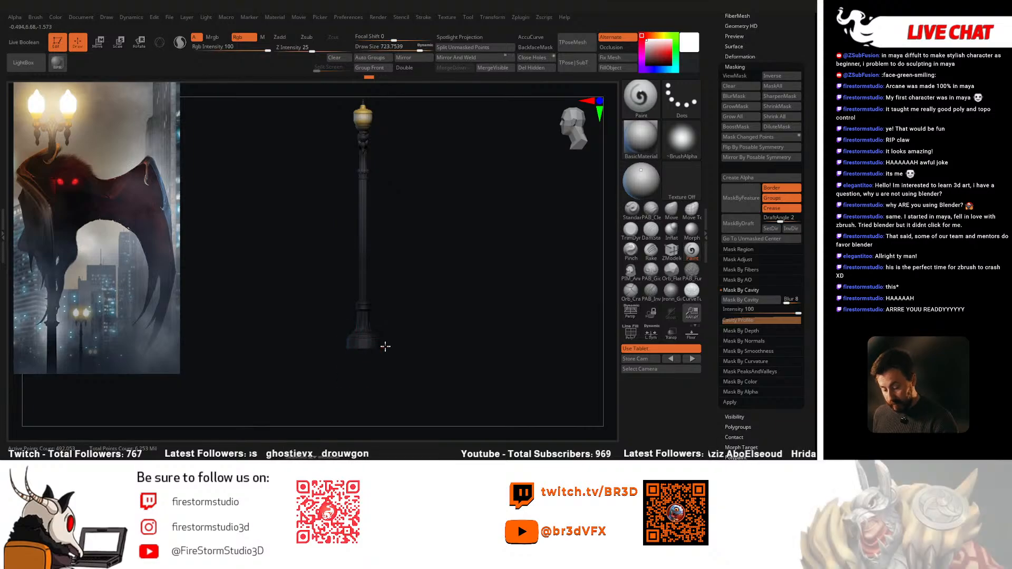
pyautogui.moveTo(357, 336)
pyautogui.mouseDown(button='right')
pyautogui.moveTo(358, 319)
pyautogui.moveTo(368, 343)
pyautogui.moveTo(391, 337)
pyautogui.mouseUp(button='right')
pyautogui.keyDown('shift'); pyautogui.moveTo(402, 241); pyautogui.dragTo(407, 229, button='right'); pyautogui.keyUp('shift')
pyautogui.keyDown('alt'); pyautogui.moveTo(407, 229); pyautogui.dragTo(442, 208, button='right'); pyautogui.keyUp('alt')
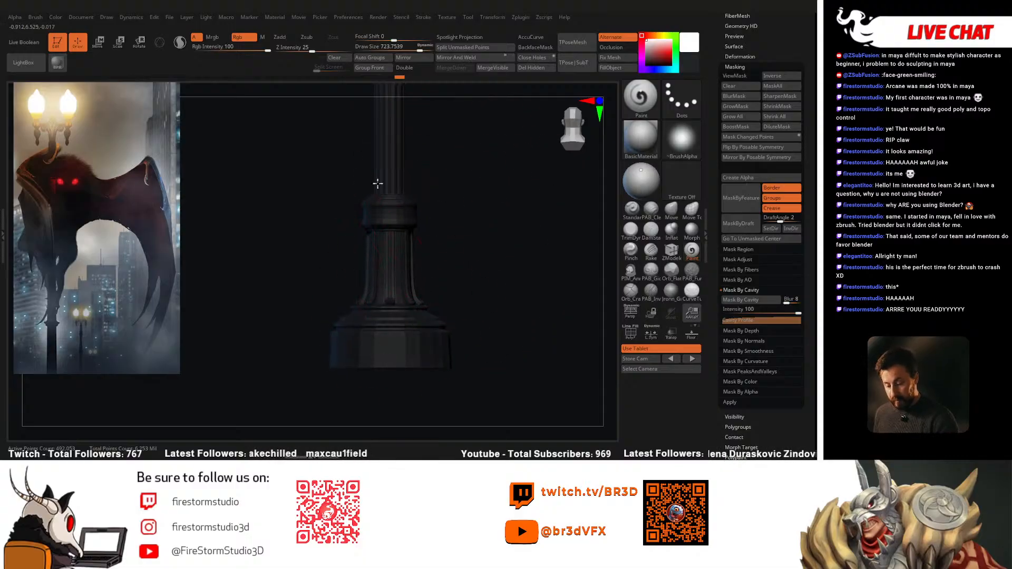
# Step: Set the Paint brush's draw size to about 177 for detail work on the bracket below the lamps
pyautogui.keyDown('alt'); pyautogui.moveTo(461, 156); pyautogui.dragTo(420, 313, button='right'); pyautogui.keyUp('alt')
pyautogui.press('space')
pyautogui.moveTo(420, 267); pyautogui.dragTo(392, 263)
pyautogui.press('space')
pyautogui.moveTo(380, 252); pyautogui.dragTo(373, 251)
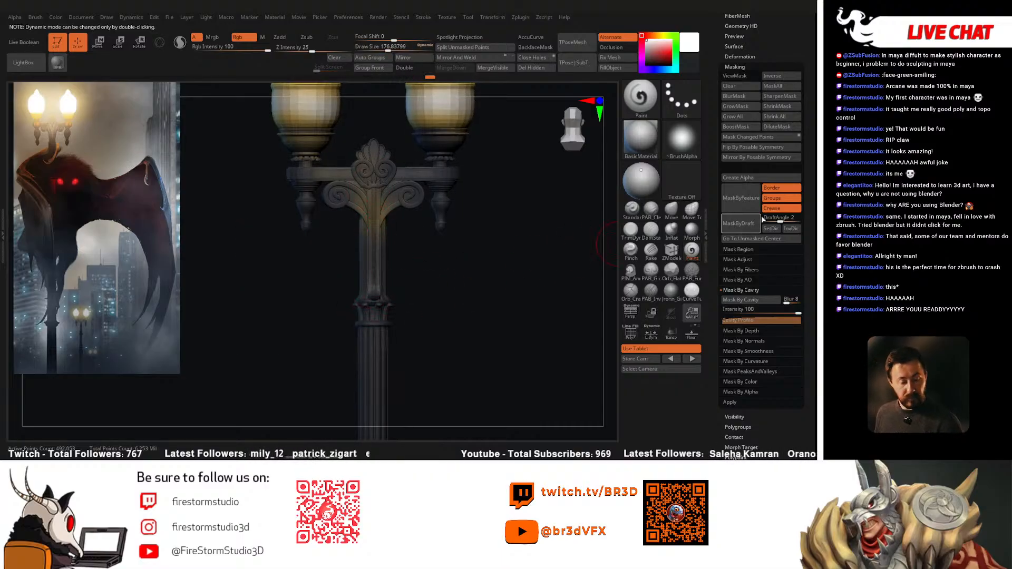
# Step: Mask the lamp post by cavity with a blur of 1, then invert the mask
pyautogui.scroll(-5, 786, 173)
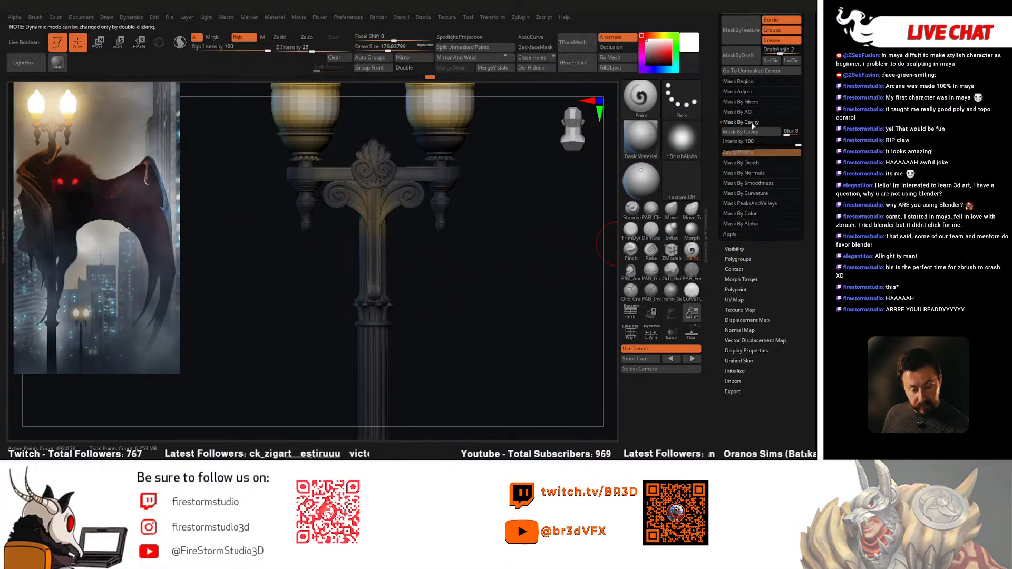
pyautogui.click(754, 130)
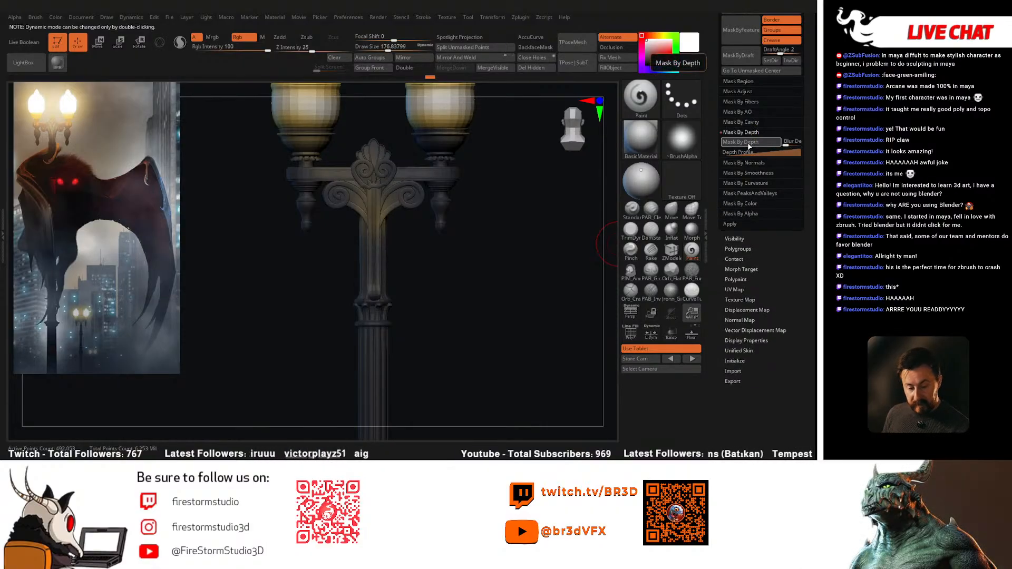
pyautogui.click(748, 122)
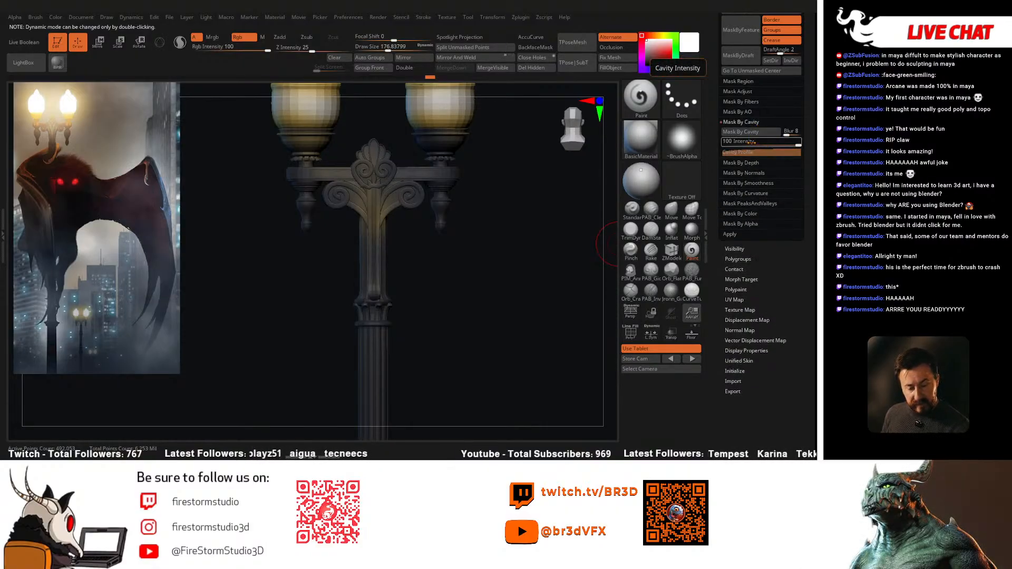
pyautogui.moveTo(789, 132); pyautogui.dragTo(766, 135)
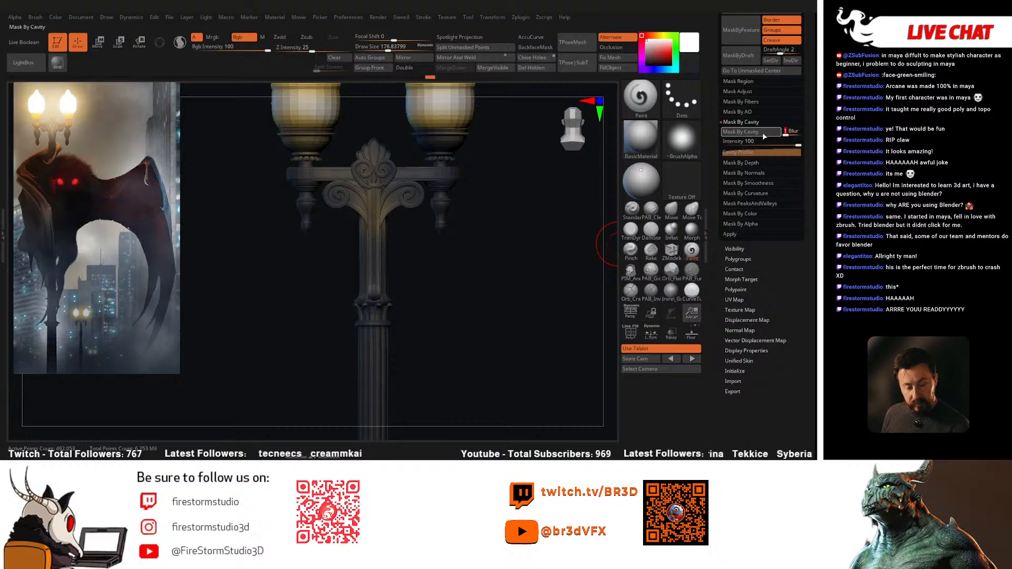
pyautogui.click(764, 134)
pyautogui.moveTo(497, 278); pyautogui.dragTo(510, 262)
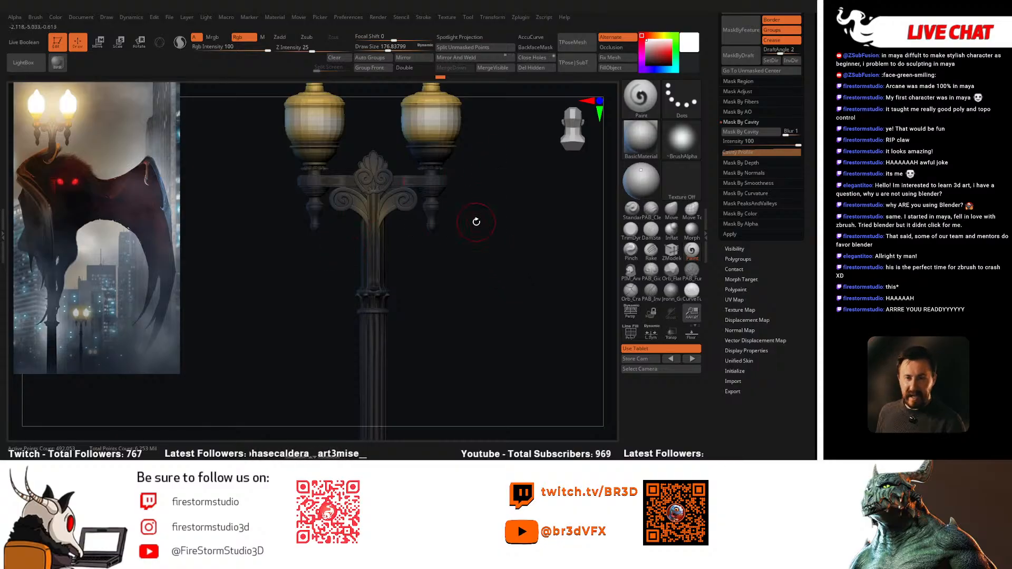
pyautogui.moveTo(447, 256); pyautogui.dragTo(474, 296)
pyautogui.keyDown('ctrl'); pyautogui.click(457, 284); pyautogui.keyUp('ctrl')
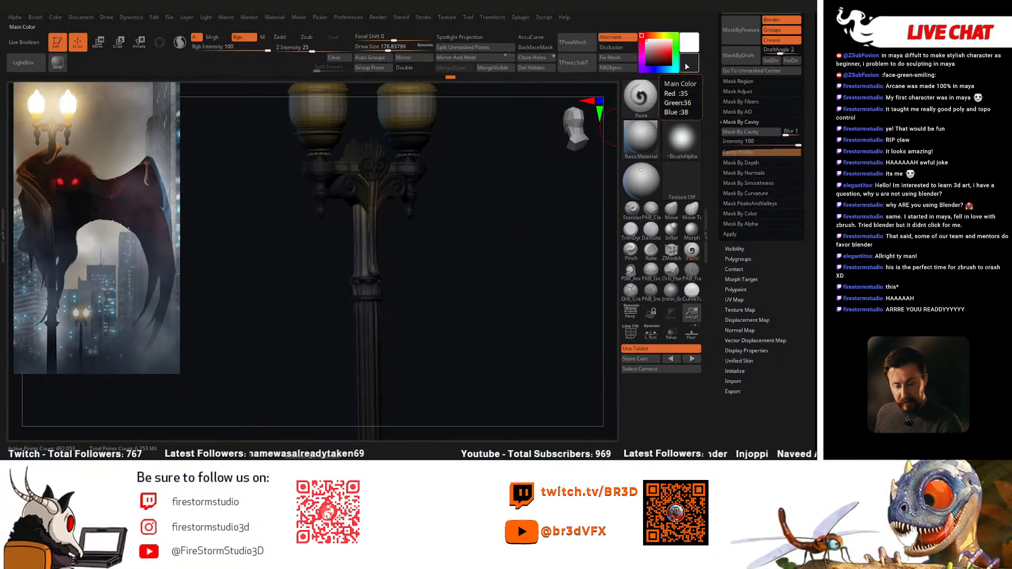
# Step: Set the Rgb intensity to 41 and fill the unmasked areas of the lamp post with a dark blue-grey
pyautogui.moveTo(659, 60); pyautogui.dragTo(703, 72)
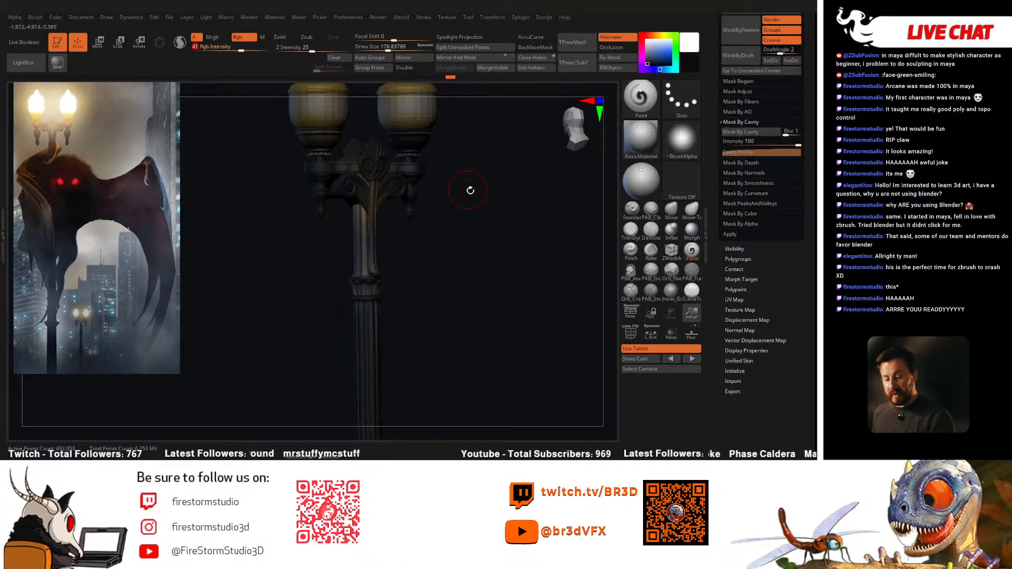
pyautogui.click(590, 104)
pyautogui.scroll(3, 751, 142)
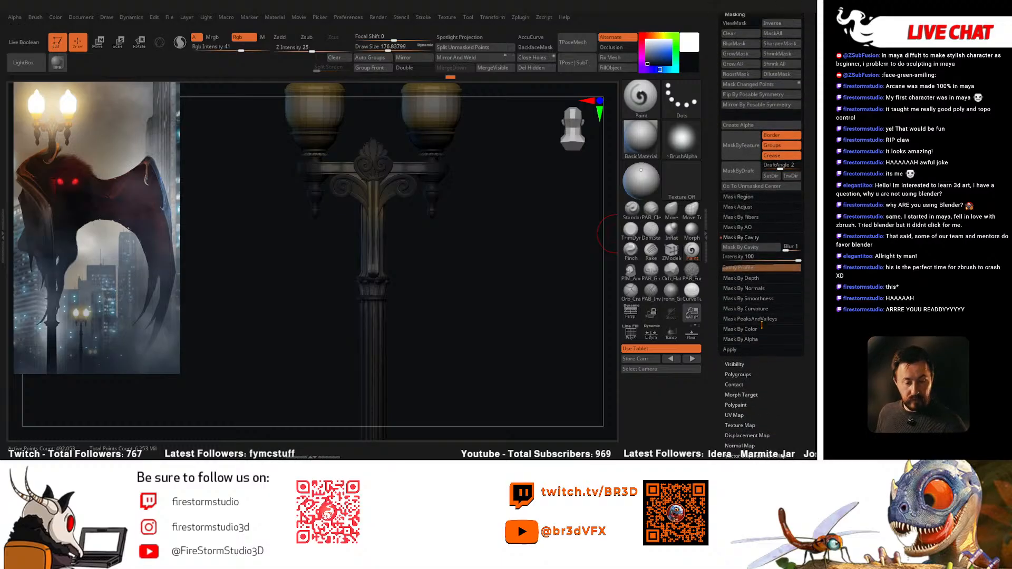
pyautogui.click(743, 38)
pyautogui.moveTo(500, 245); pyautogui.dragTo(488, 245)
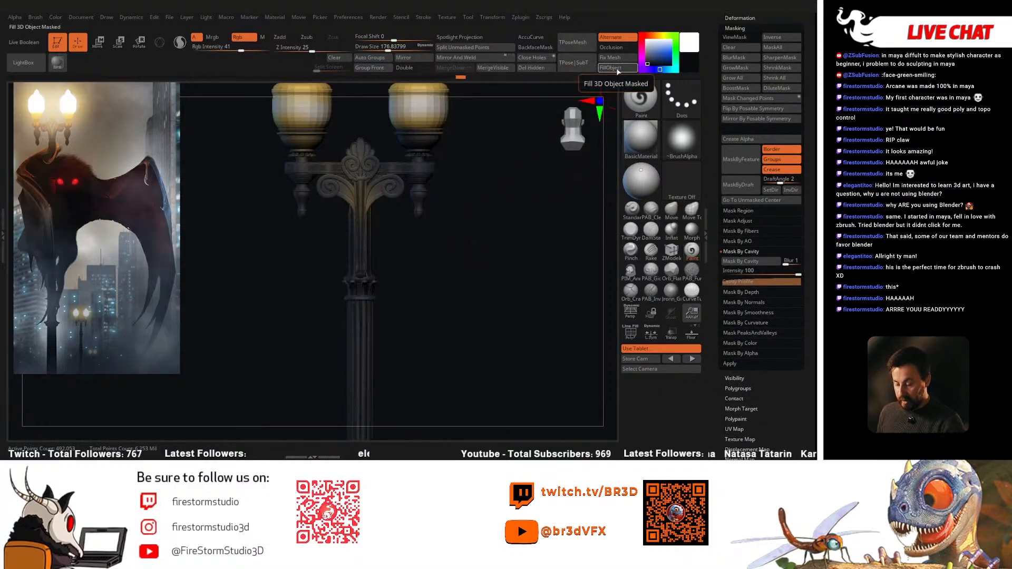
# Step: Show the winged creature together with the lamp post again and frame the whole figure from the front
pyautogui.keyDown('alt'); pyautogui.moveTo(488, 284); pyautogui.dragTo(473, 246); pyautogui.keyUp('alt')
pyautogui.hotkey('shift', 'f')
pyautogui.hotkey('shift', 'f')
pyautogui.moveTo(470, 316); pyautogui.dragTo(541, 315)
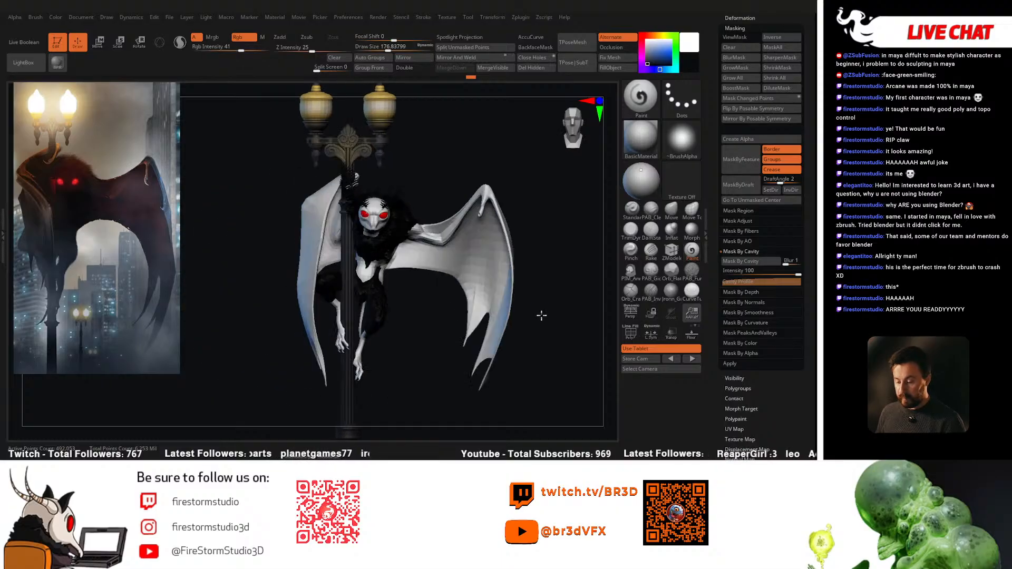
pyautogui.moveTo(416, 164); pyautogui.dragTo(474, 176)
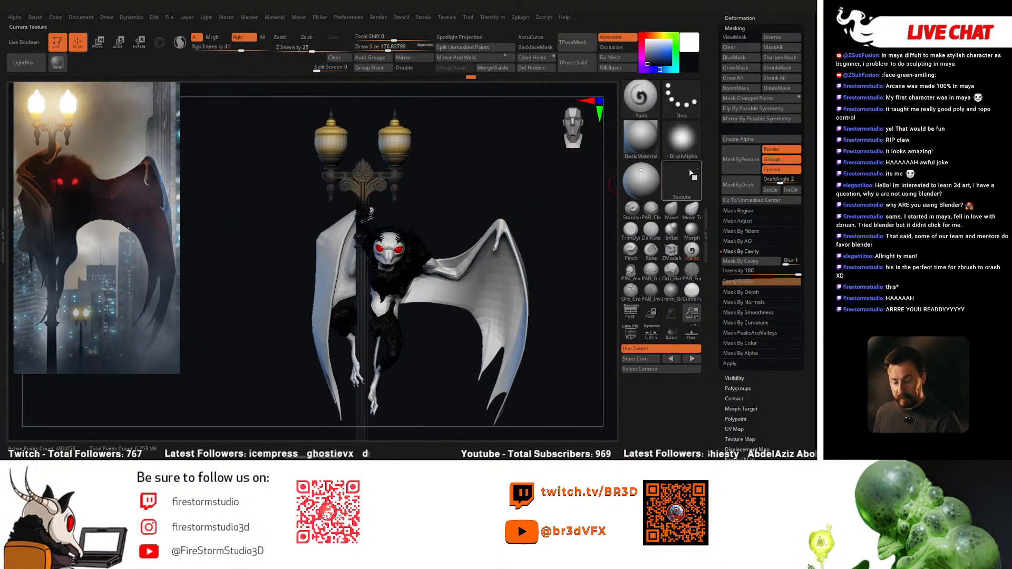
# Step: Pick the warm yellow of the lamp globe and paint warm light onto the ornamental bracket between the two lamps
pyautogui.press('b')
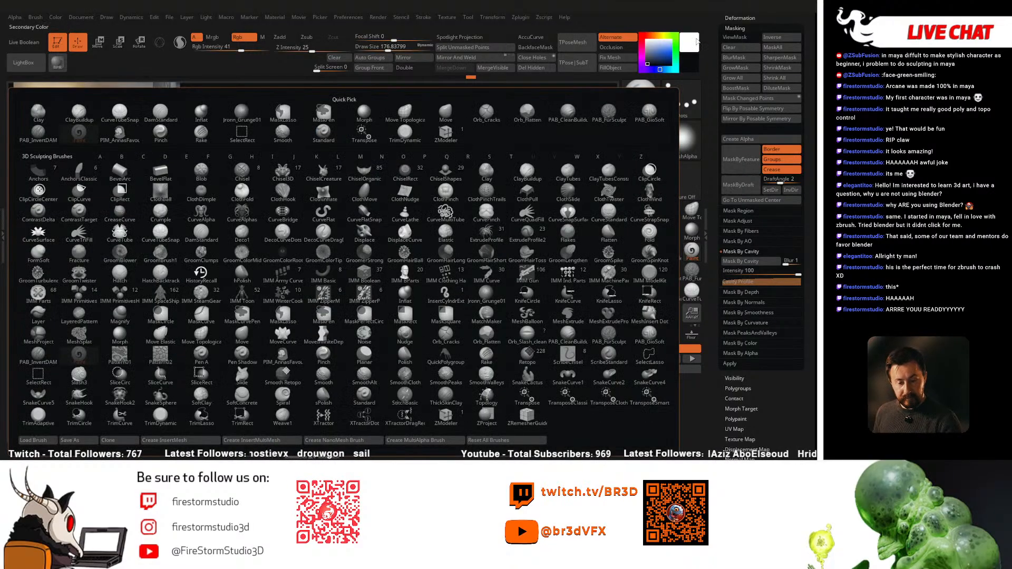
pyautogui.press('Escape')
pyautogui.press('c')
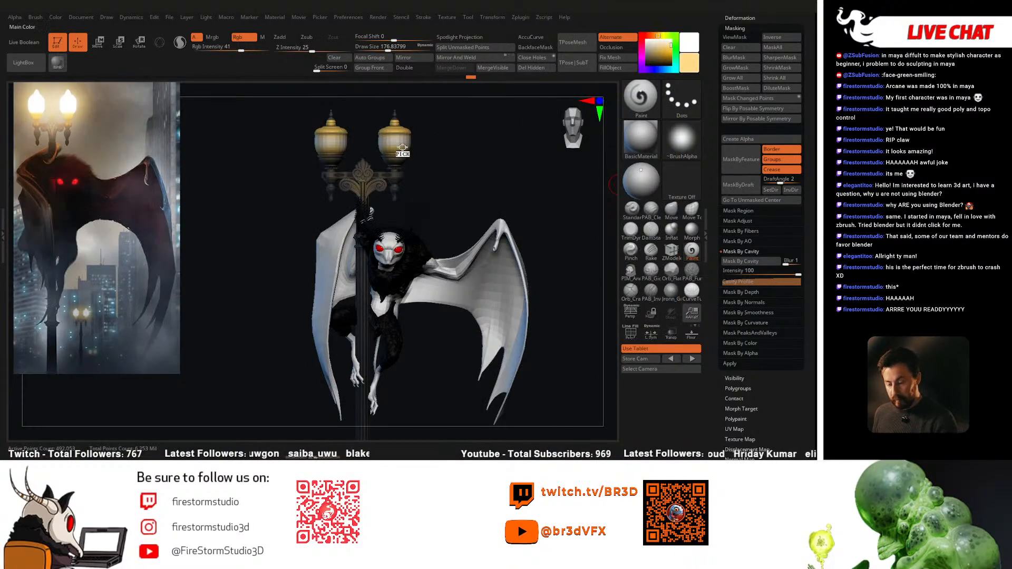
pyautogui.keyDown('ctrl'); pyautogui.moveTo(403, 149); pyautogui.dragTo(428, 188, button='right'); pyautogui.keyUp('ctrl')
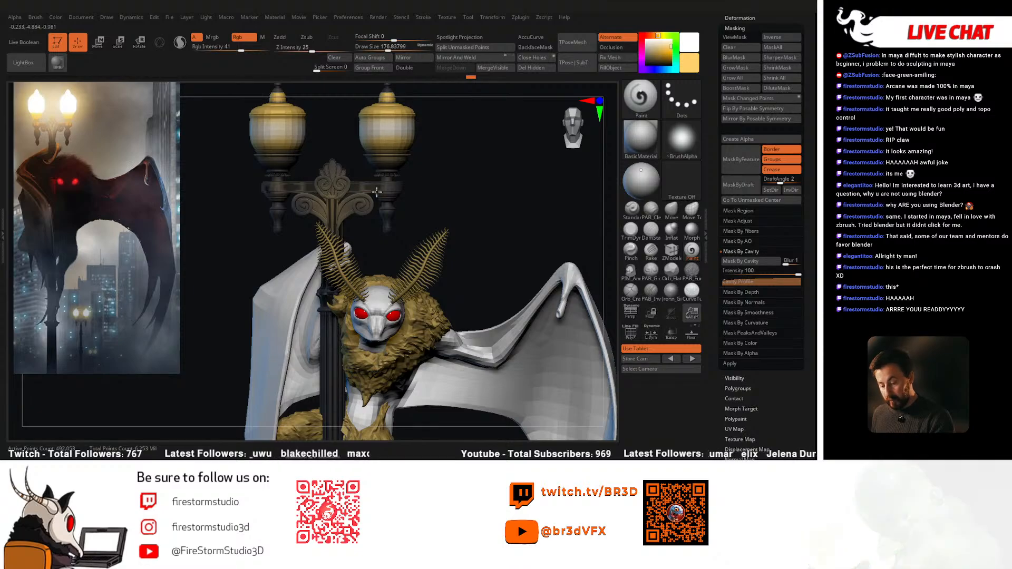
pyautogui.moveTo(381, 185); pyautogui.dragTo(363, 186)
pyautogui.rightClick(358, 188)
pyautogui.moveTo(411, 164); pyautogui.dragTo(411, 168, button='right')
pyautogui.moveTo(369, 188); pyautogui.dragTo(353, 189)
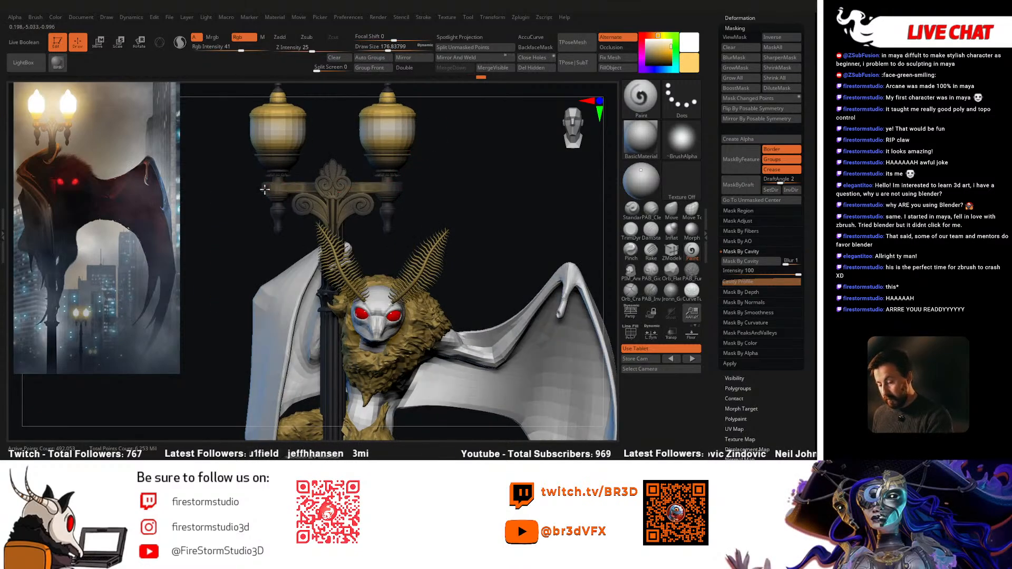
# Step: Enlarge the Paint brush's draw size to about 657 for painting the light spill around the lamps, and frame the whole figure
pyautogui.press('space')
pyautogui.click(392, 175)
pyautogui.moveTo(391, 170); pyautogui.dragTo(414, 164)
pyautogui.press('space')
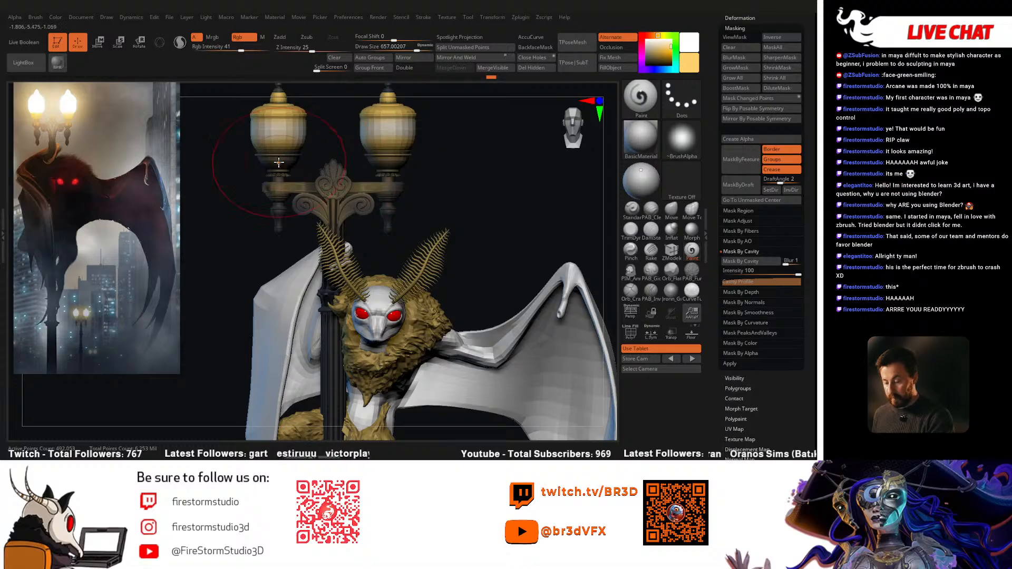
pyautogui.keyDown('alt'); pyautogui.moveTo(433, 211); pyautogui.dragTo(465, 165); pyautogui.keyUp('alt')
pyautogui.moveTo(488, 210)
pyautogui.keyDown('alt'); pyautogui.mouseDown()
pyautogui.moveTo(496, 190)
pyautogui.moveTo(527, 248)
pyautogui.mouseUp(); pyautogui.keyUp('alt')
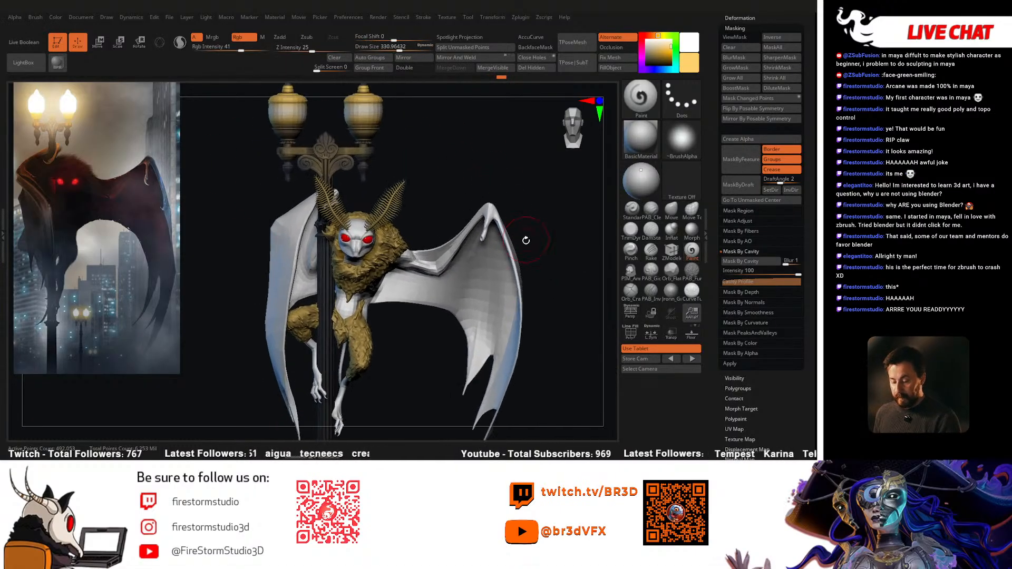
# Step: Set the paint colour to white and isolate the main shaft of the lamp post, hiding its globes and bracket
pyautogui.moveTo(551, 299)
pyautogui.mouseDown()
pyautogui.moveTo(524, 302)
pyautogui.moveTo(550, 282)
pyautogui.moveTo(551, 295)
pyautogui.mouseUp()
pyautogui.click(646, 41)
pyautogui.keyDown('alt'); pyautogui.click(328, 348); pyautogui.keyUp('alt')
pyautogui.keyDown('ctrl'); pyautogui.keyDown('shift'); pyautogui.click(327, 348); pyautogui.keyUp('shift'); pyautogui.keyUp('ctrl')
pyautogui.click(452, 327)
pyautogui.click(452, 327)
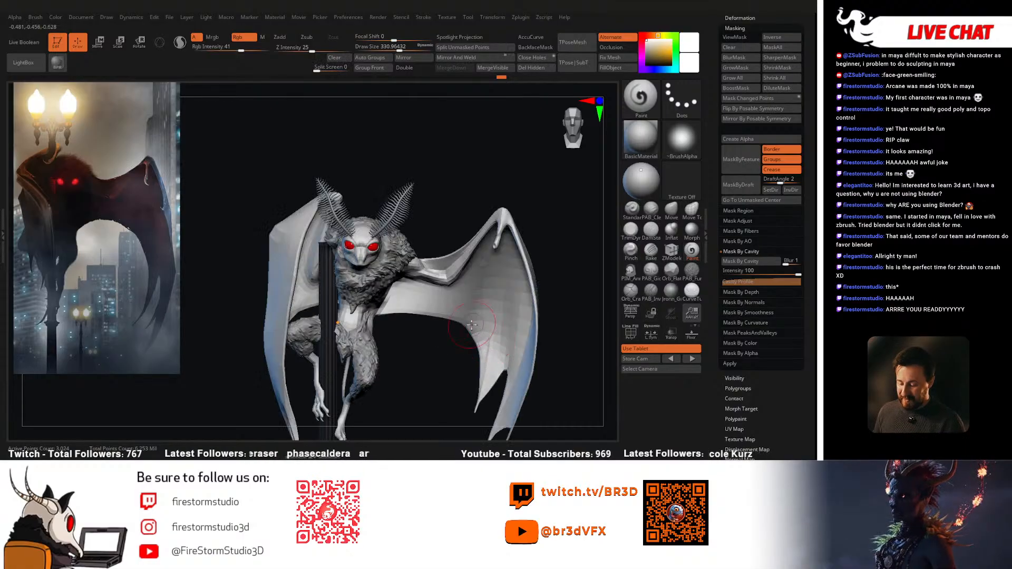
pyautogui.hotkey('shift', 'f')
pyautogui.hotkey('shift', 'f')
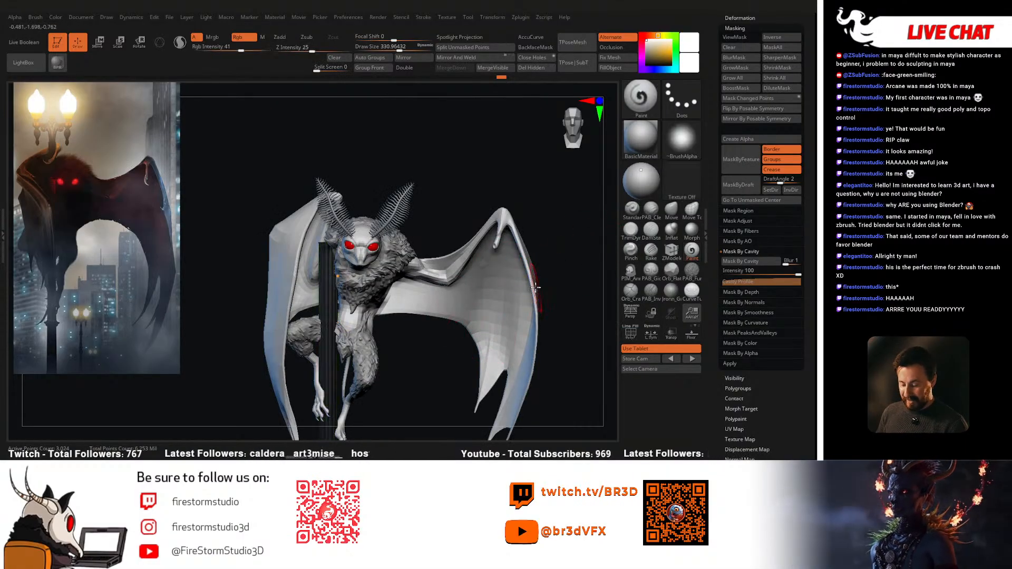
# Step: Select the creature's fur subtool, isolate it and check its polygroups
pyautogui.click(731, 98)
pyautogui.scroll(5, 731, 98)
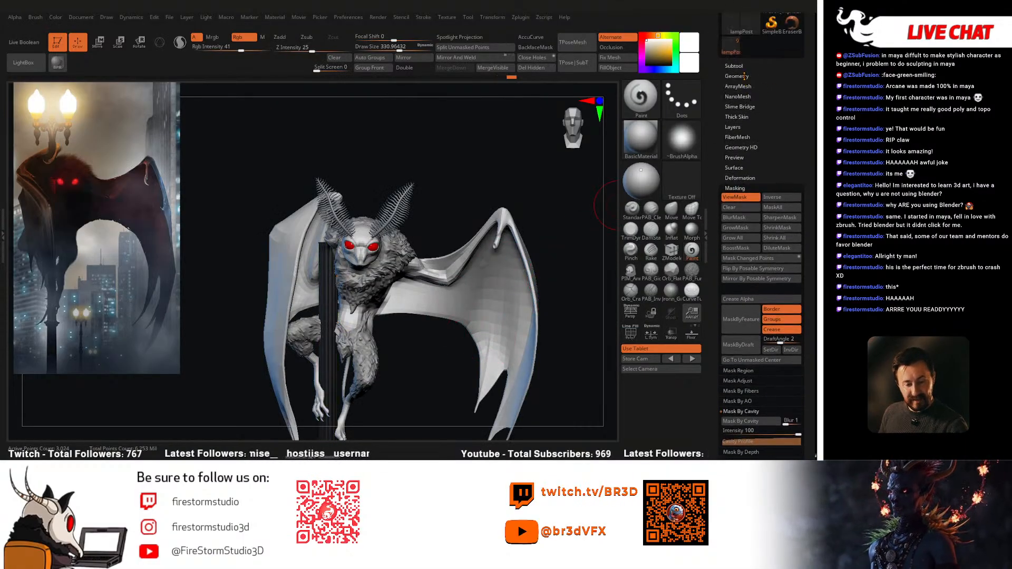
pyautogui.click(733, 69)
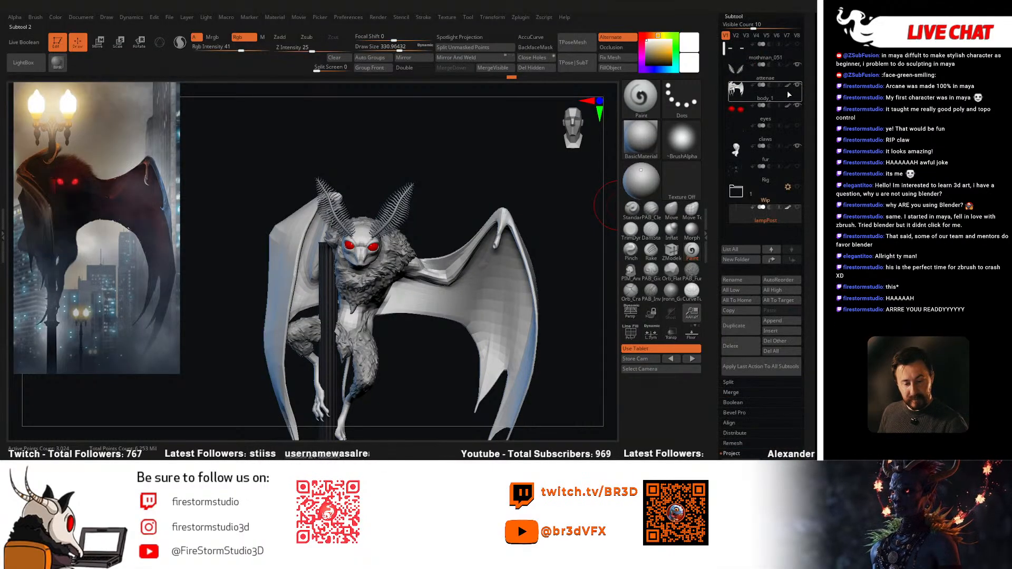
pyautogui.click(739, 94)
pyautogui.click(736, 153)
pyautogui.hotkey('alt', 's')
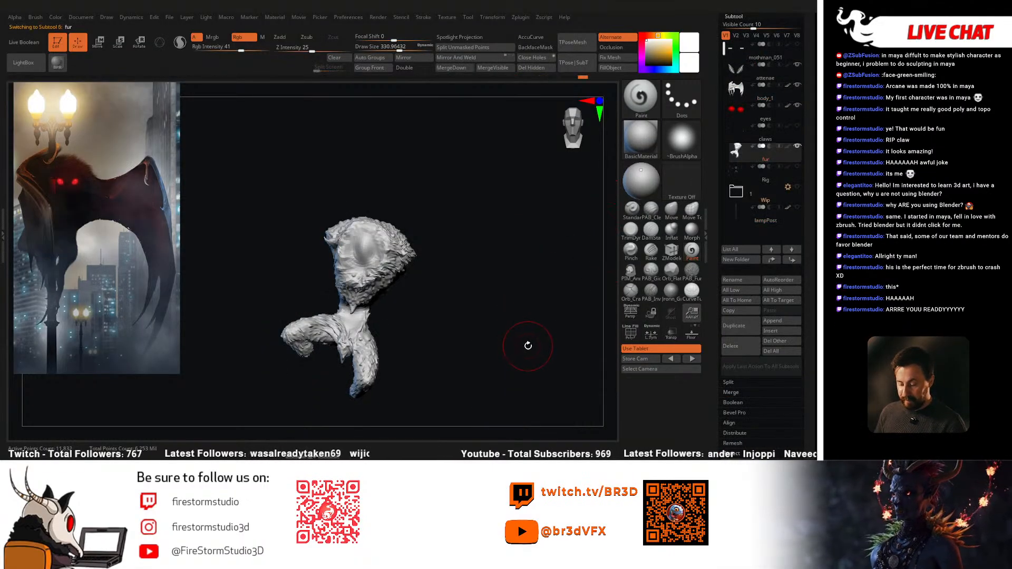
pyautogui.hotkey('shift', 'f')
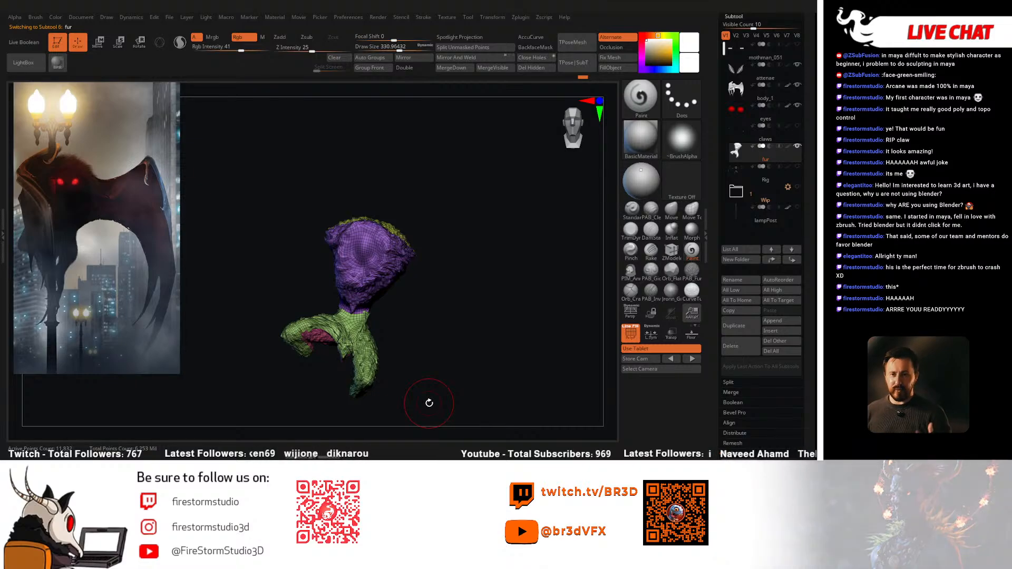
pyautogui.press('shift')
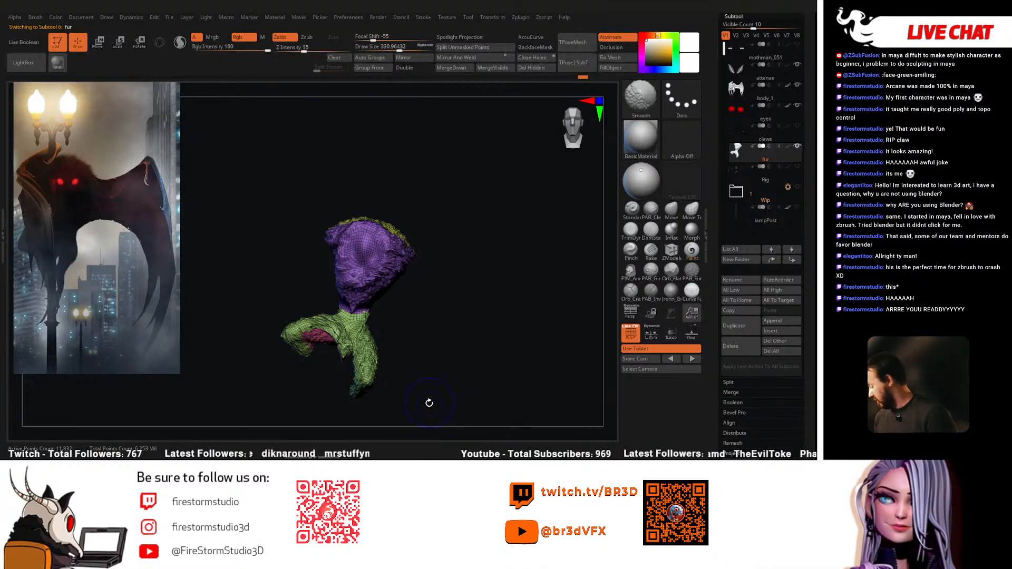
pyautogui.hotkey('shift', 'f')
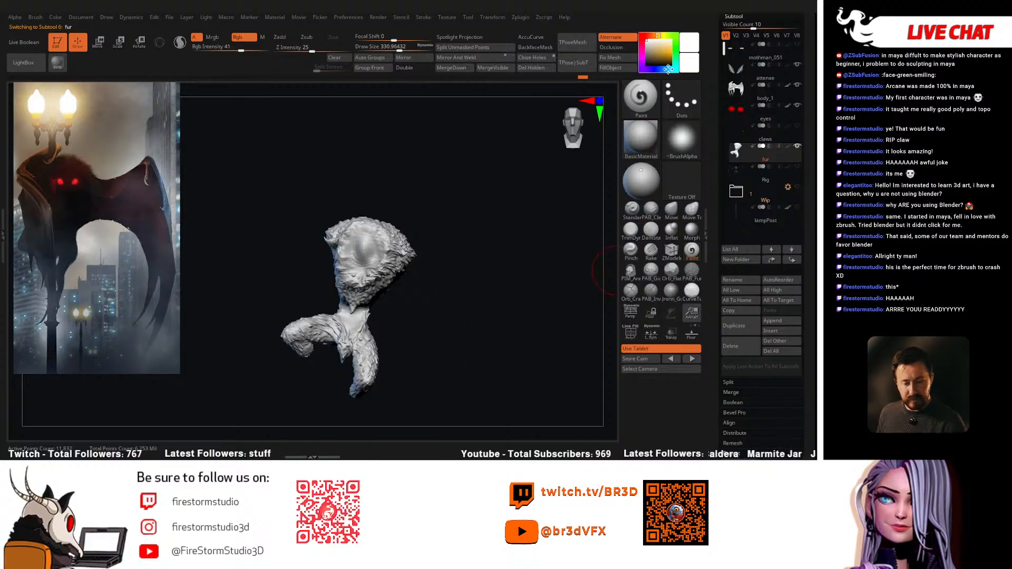
# Step: Choose a brown with the ZColor plugin, set the Rgb intensity to 100 and fill the fur with it
pyautogui.click(530, 21)
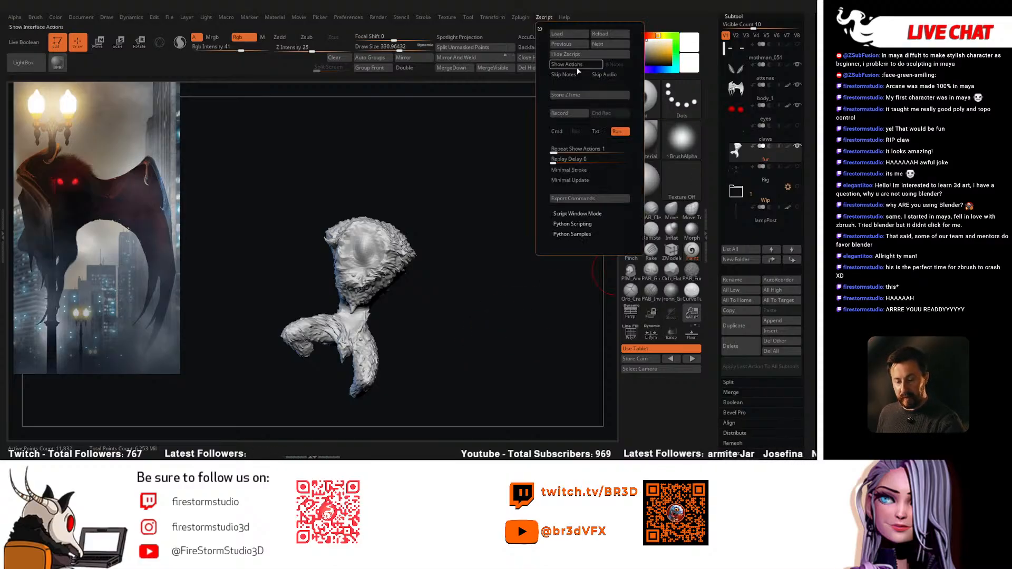
pyautogui.click(523, 19)
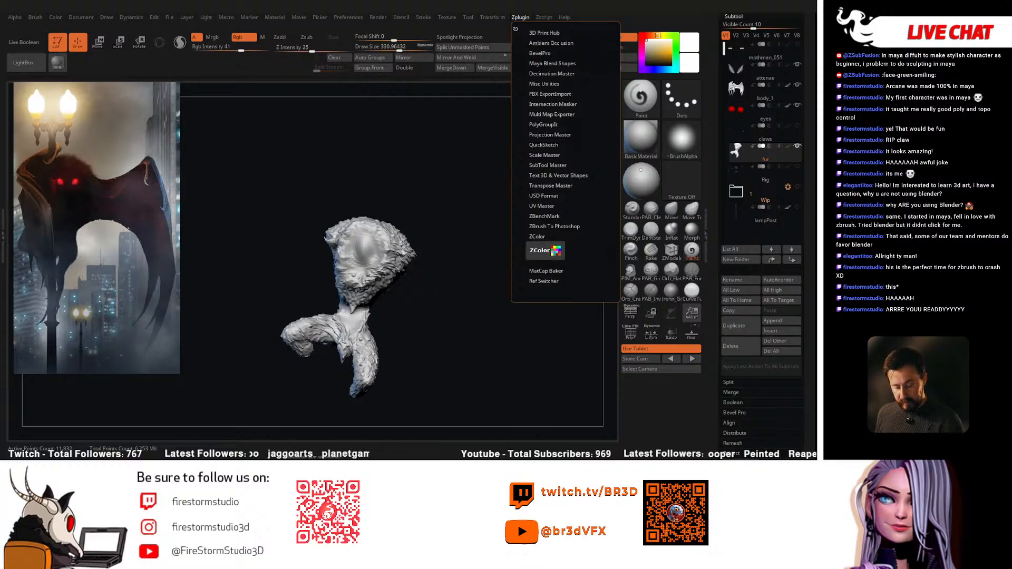
pyautogui.click(543, 250)
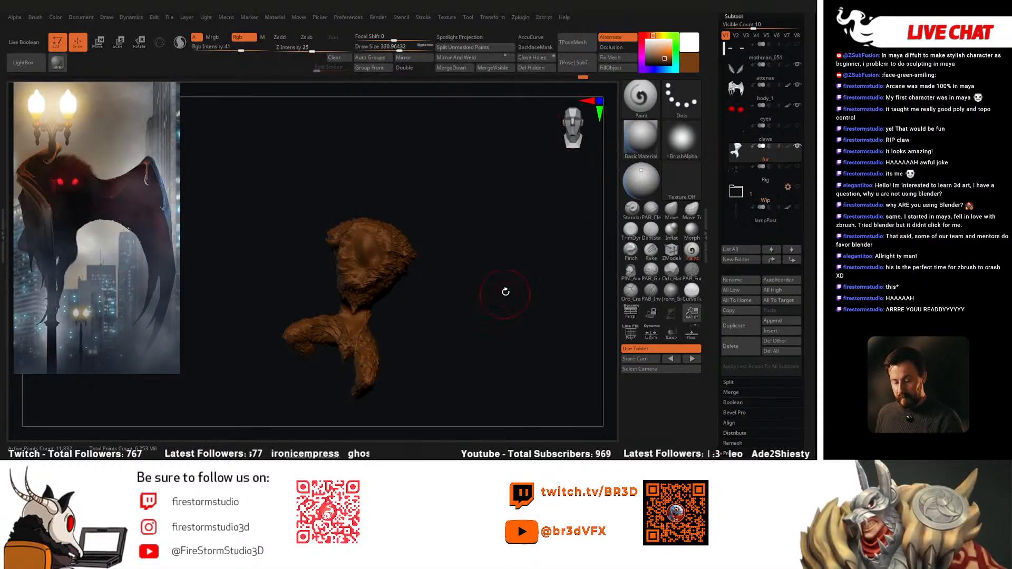
pyautogui.click(269, 47)
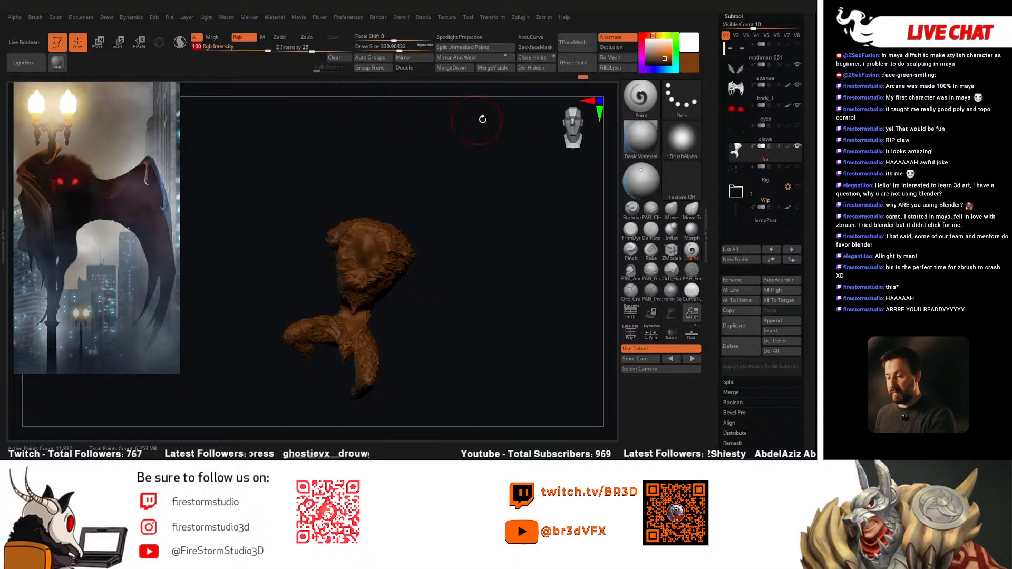
pyautogui.click(611, 68)
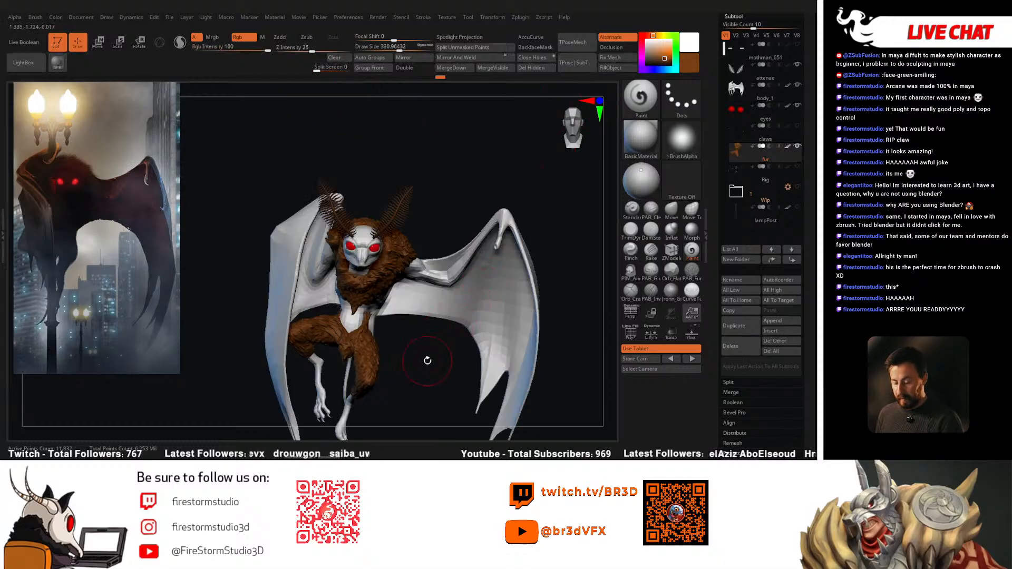
# Step: Subdivide the isolated fur and mask it by cavity with a blur of 2
pyautogui.hotkey('alt', 's')
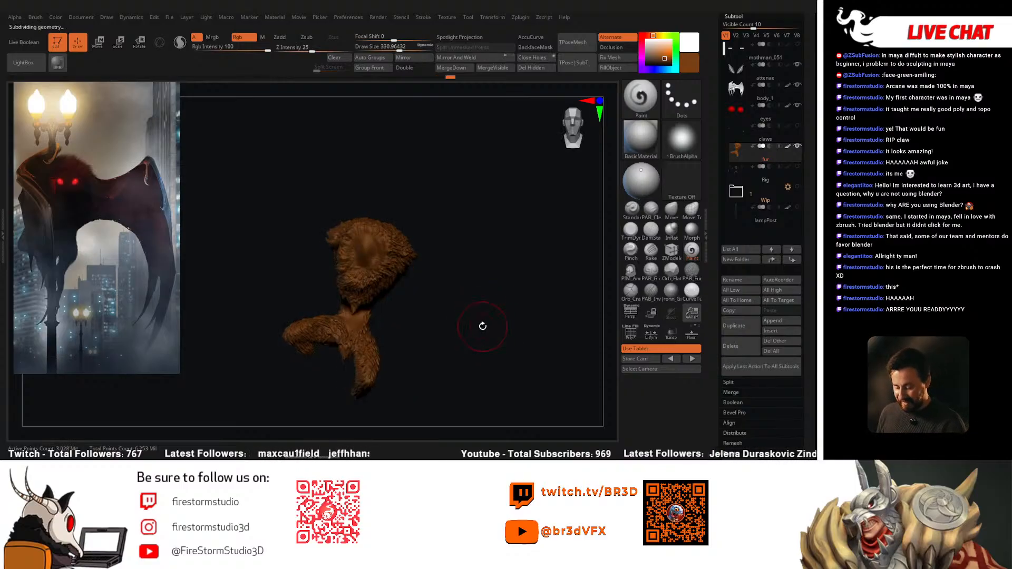
pyautogui.moveTo(482, 326); pyautogui.dragTo(493, 311)
pyautogui.scroll(-10, 745, 231)
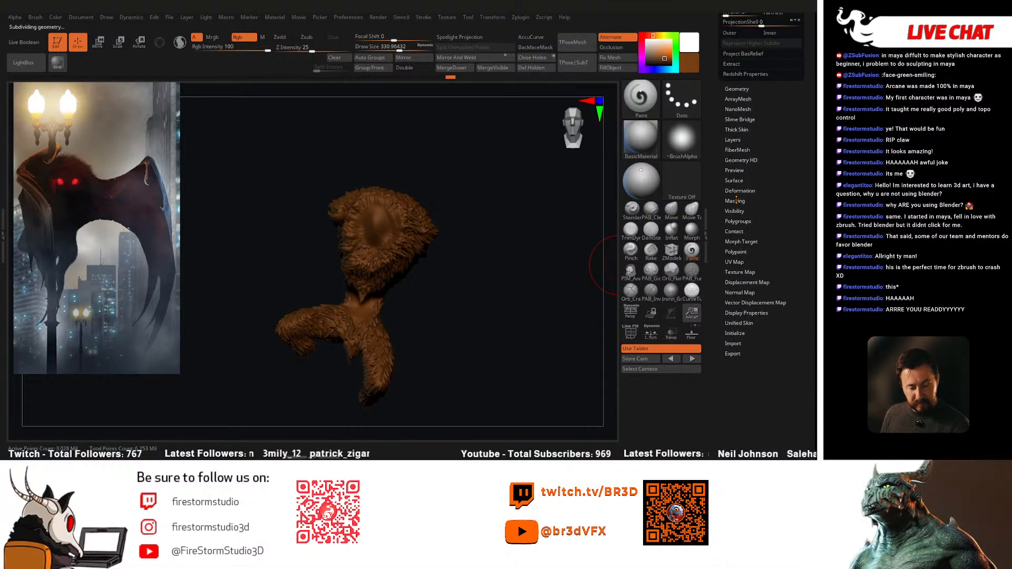
pyautogui.click(736, 200)
pyautogui.moveTo(771, 98); pyautogui.dragTo(771, 103)
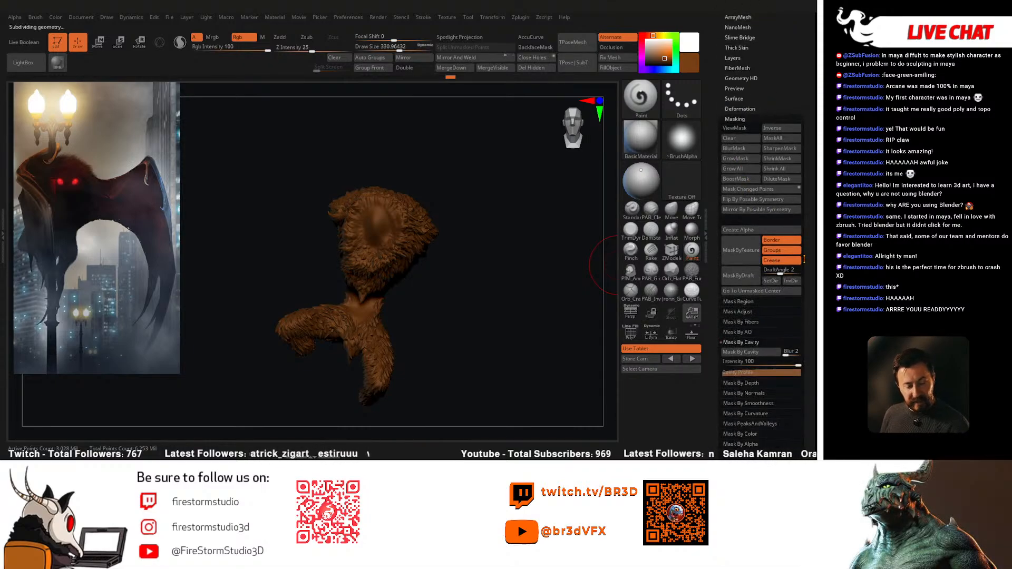
pyautogui.scroll(-5, 804, 259)
pyautogui.click(740, 209)
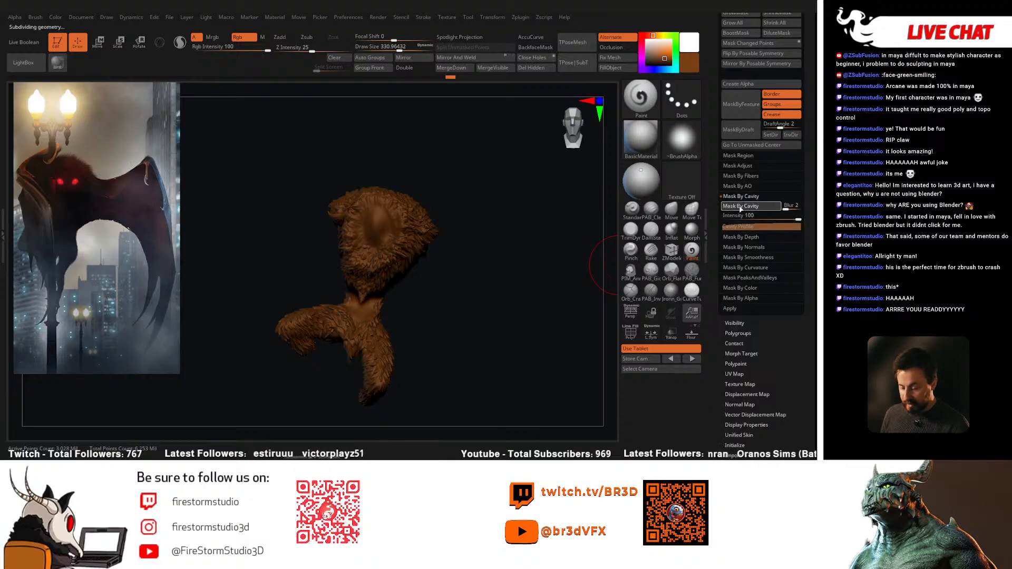
# Step: Try masking the fur by cavity with the blur at 34, then at 24
pyautogui.keyDown('alt'); pyautogui.moveTo(546, 299); pyautogui.dragTo(518, 263); pyautogui.keyUp('alt')
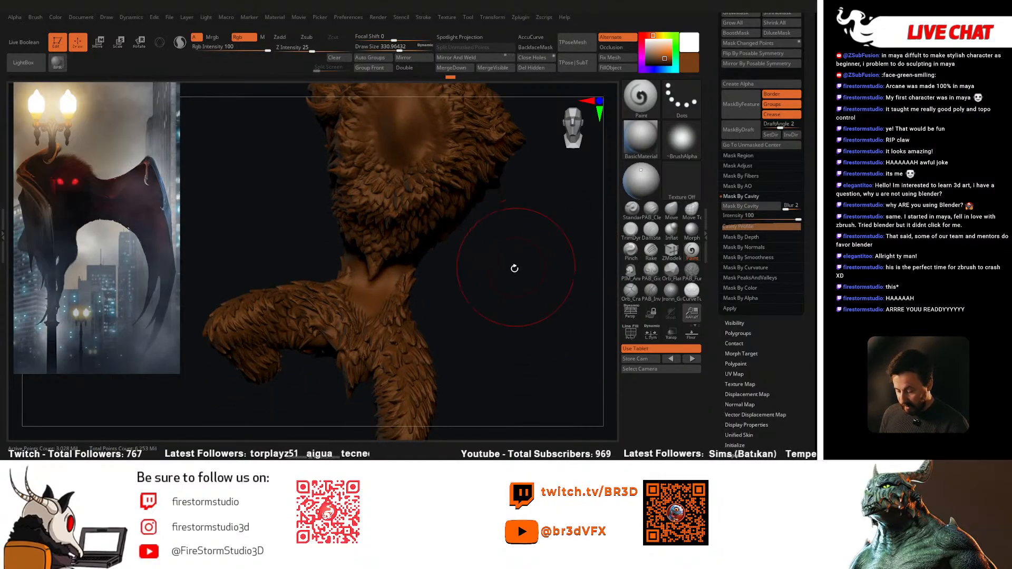
pyautogui.moveTo(479, 320)
pyautogui.keyDown('alt'); pyautogui.mouseDown()
pyautogui.moveTo(485, 335)
pyautogui.moveTo(492, 305)
pyautogui.mouseUp(); pyautogui.keyUp('alt')
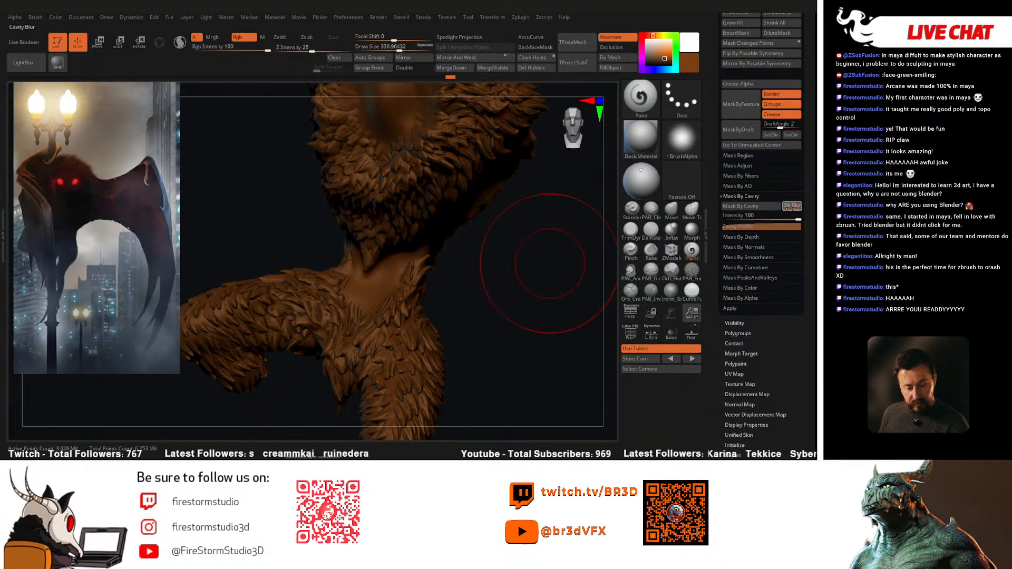
pyautogui.click(760, 208)
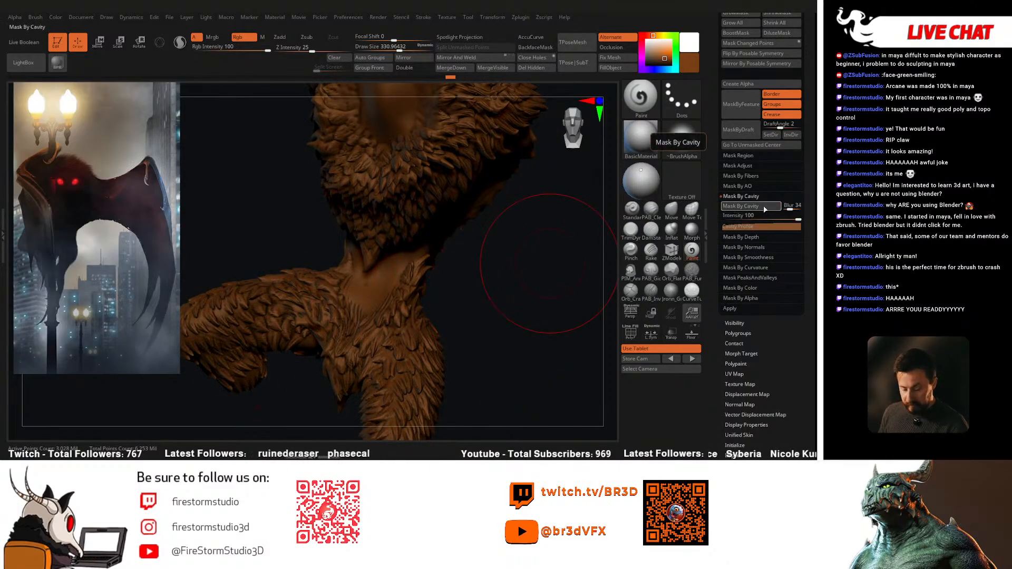
pyautogui.moveTo(543, 316)
pyautogui.mouseDown()
pyautogui.moveTo(526, 318)
pyautogui.moveTo(509, 295)
pyautogui.mouseUp()
pyautogui.keyDown('ctrl'); pyautogui.click(510, 302); pyautogui.keyUp('ctrl')
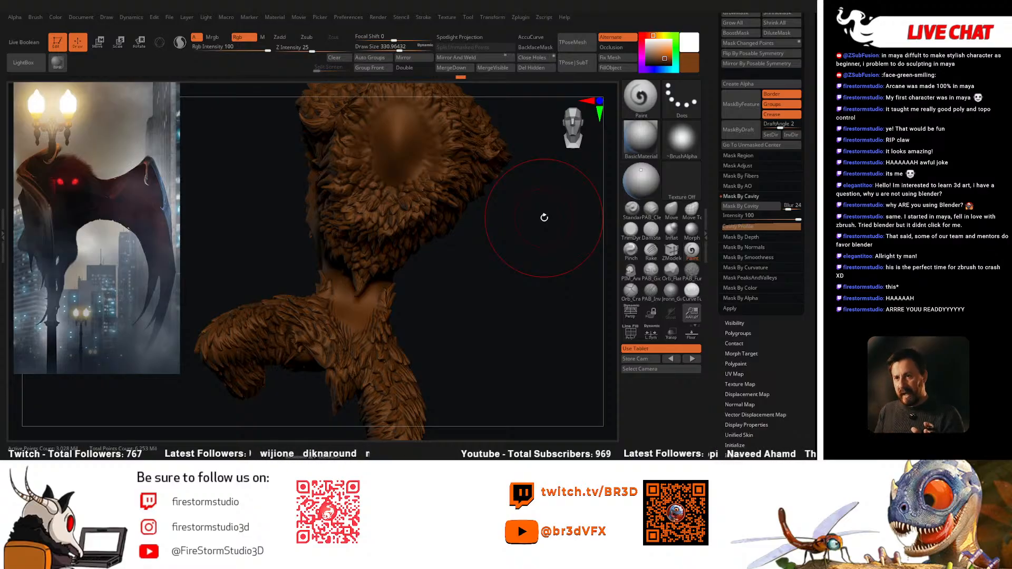
# Step: Mask the fur by cavity with a blur of 47 and lower the middle of the cavity profile curve slightly
pyautogui.click(761, 226)
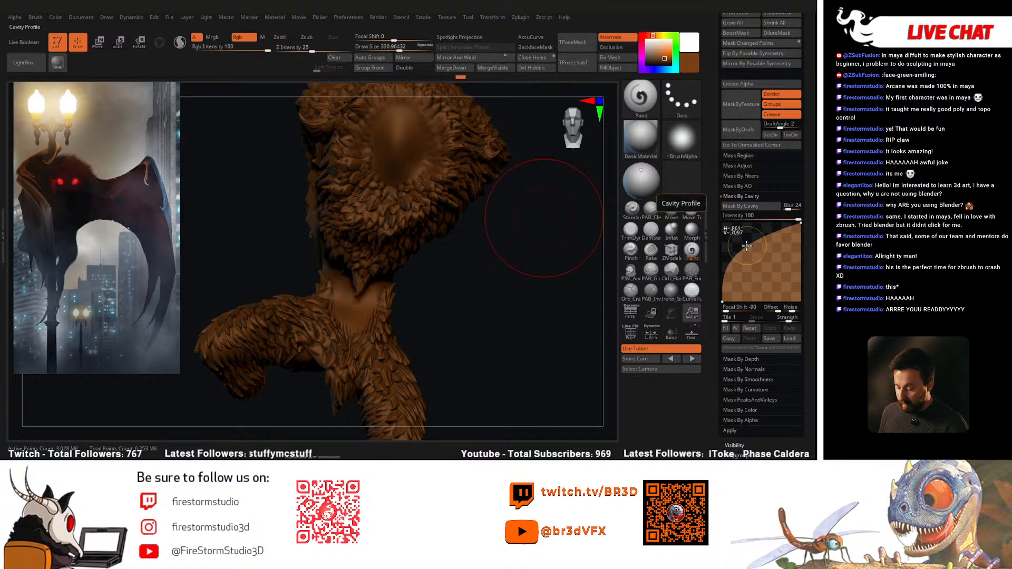
pyautogui.moveTo(585, 302)
pyautogui.mouseDown()
pyautogui.moveTo(553, 300)
pyautogui.moveTo(552, 289)
pyautogui.mouseUp()
pyautogui.keyDown('ctrl'); pyautogui.click(491, 267); pyautogui.keyUp('ctrl')
pyautogui.keyDown('ctrl'); pyautogui.click(494, 285); pyautogui.keyUp('ctrl')
pyautogui.moveTo(490, 271); pyautogui.dragTo(488, 293)
pyautogui.keyDown('ctrl'); pyautogui.click(492, 293); pyautogui.keyUp('ctrl')
pyautogui.keyDown('ctrl'); pyautogui.click(488, 294); pyautogui.keyUp('ctrl')
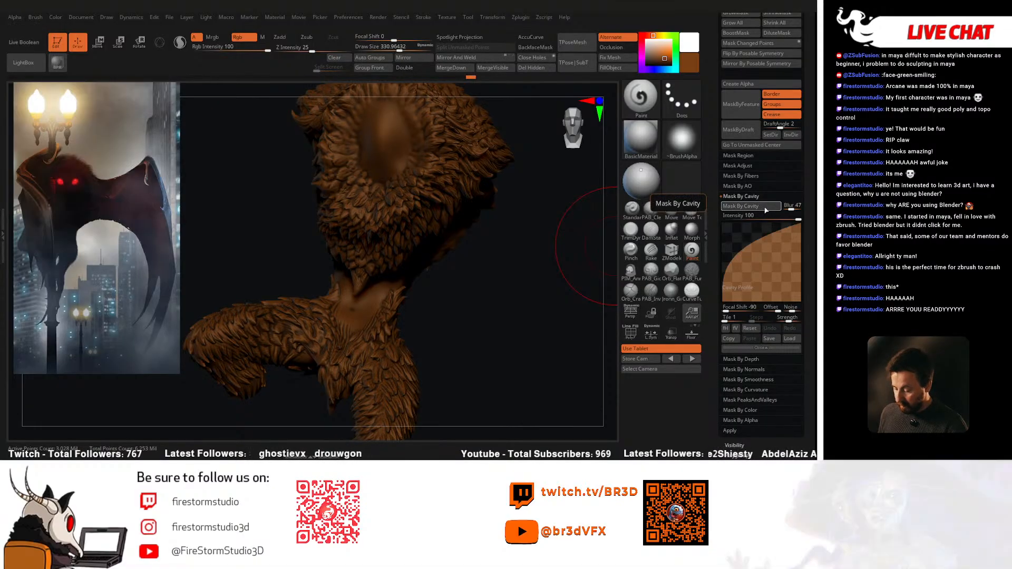
pyautogui.moveTo(745, 246); pyautogui.dragTo(750, 254)
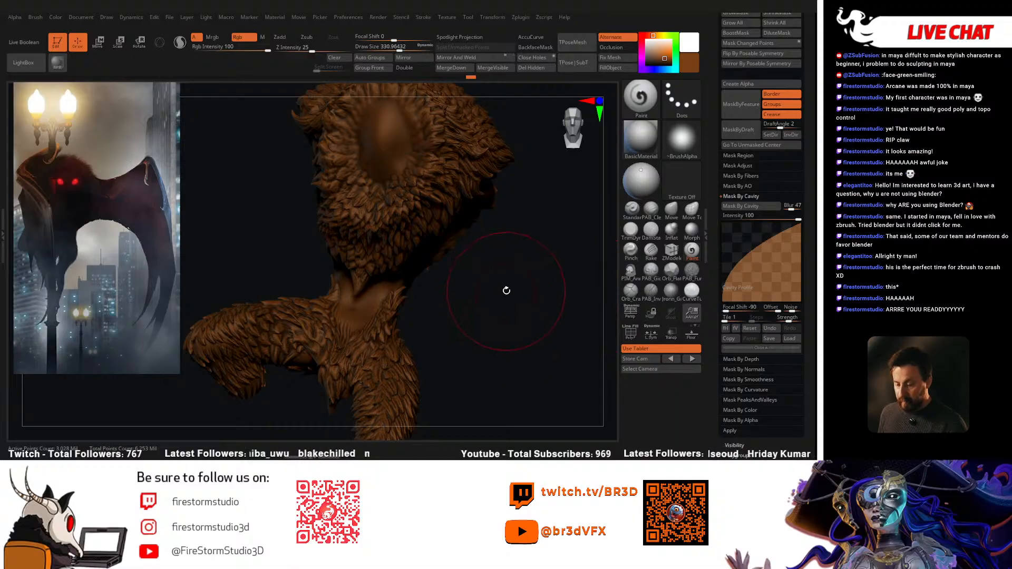
# Step: Invert the fur's cavity mask, fill the unmasked areas with a darker brown and invert the mask again
pyautogui.keyDown('ctrl'); pyautogui.click(508, 289); pyautogui.keyUp('ctrl')
pyautogui.hotkey('ctrl', 'h')
pyautogui.moveTo(509, 290); pyautogui.dragTo(512, 291)
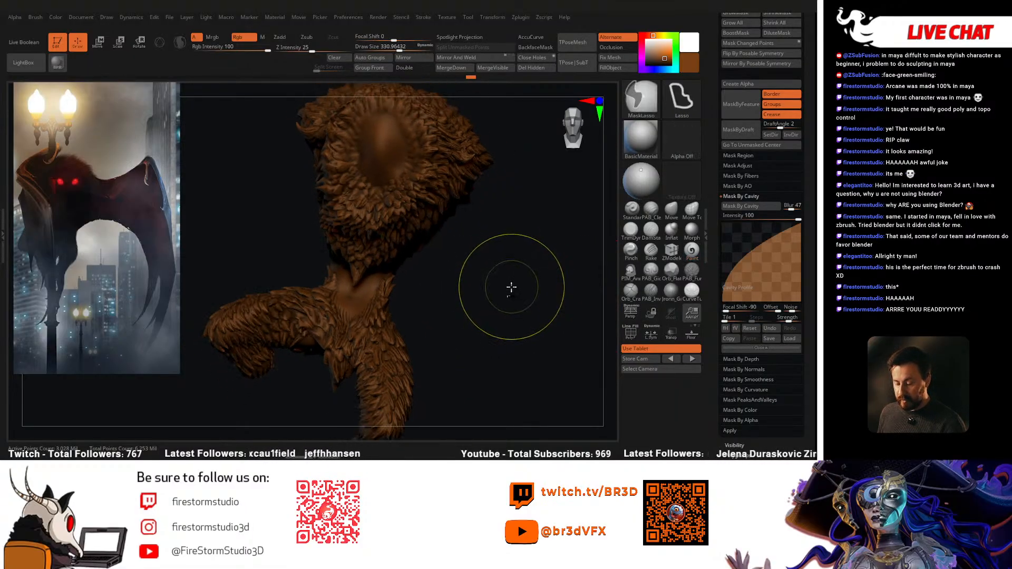
pyautogui.keyDown('ctrl'); pyautogui.click(512, 288); pyautogui.keyUp('ctrl')
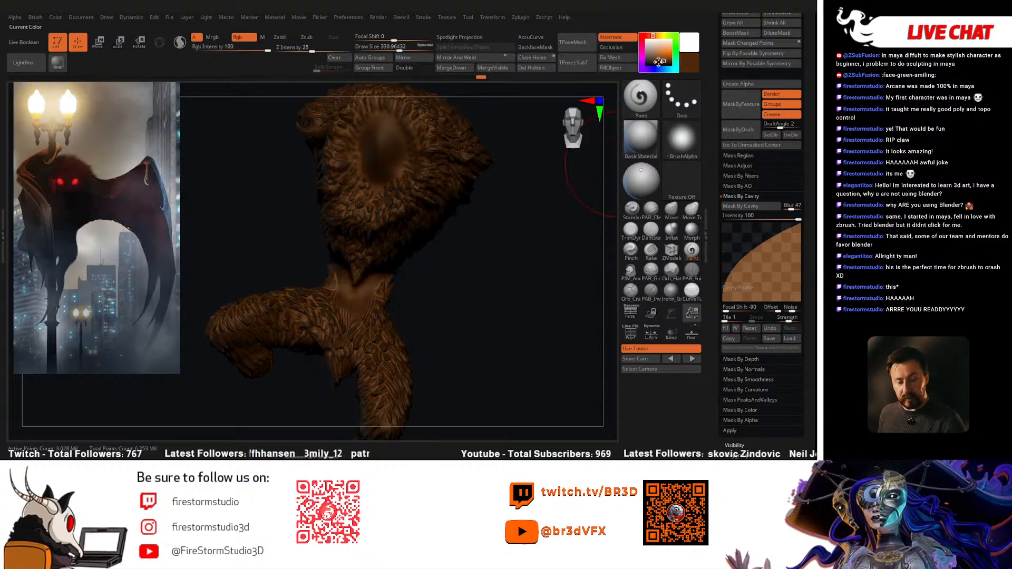
pyautogui.click(612, 68)
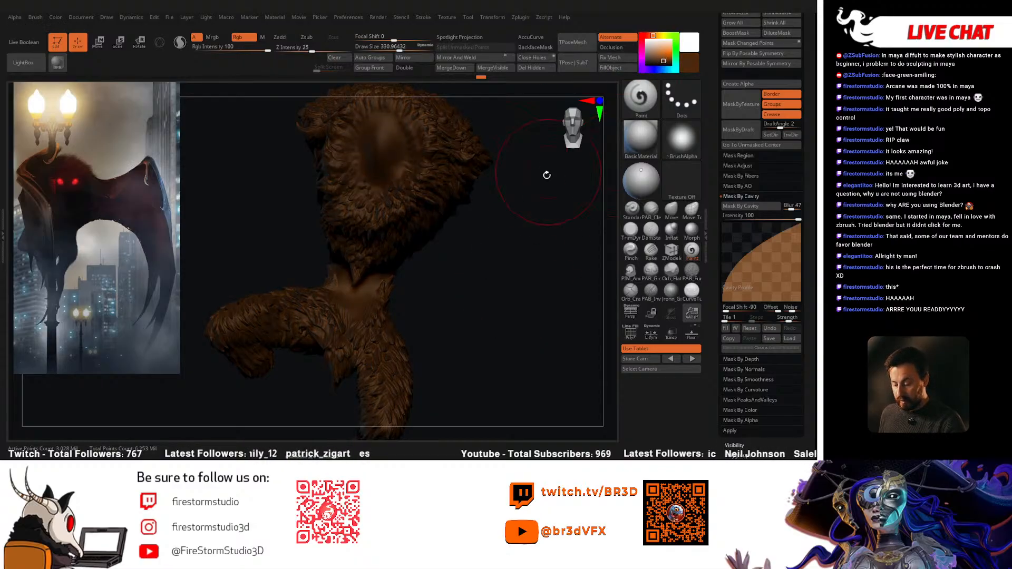
pyautogui.keyDown('ctrl'); pyautogui.click(527, 203); pyautogui.keyUp('ctrl')
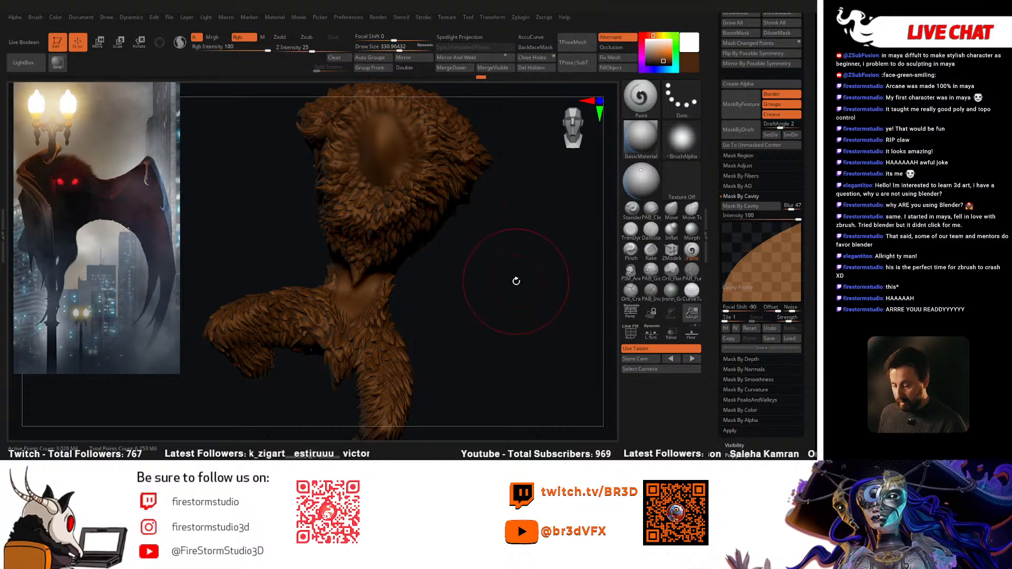
pyautogui.moveTo(524, 298)
pyautogui.mouseDown()
pyautogui.moveTo(510, 283)
pyautogui.moveTo(479, 289)
pyautogui.moveTo(493, 310)
pyautogui.mouseUp()
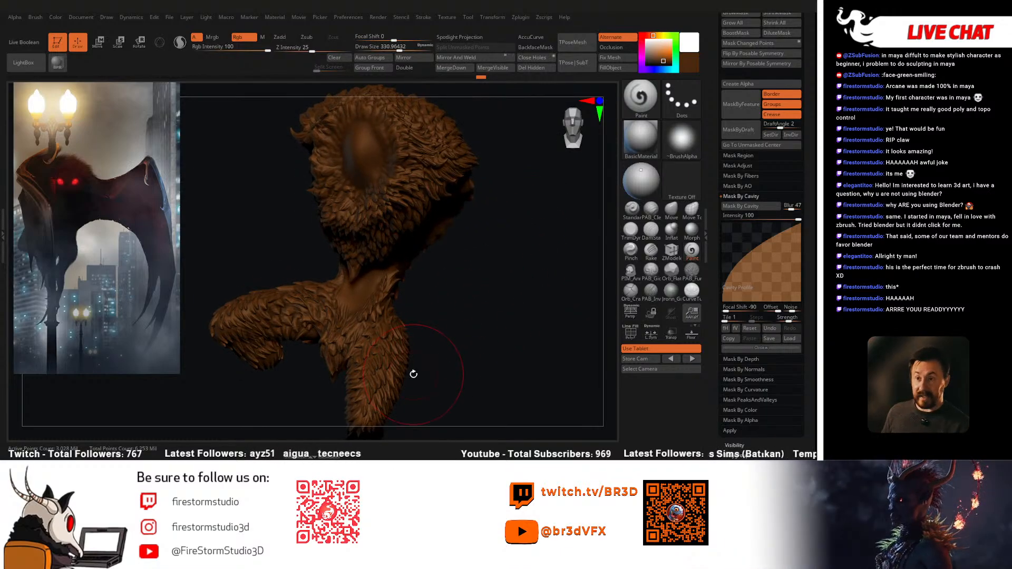
# Step: Set up the Paint brush with the Spray stroke, Alpha 23 and a draw size of about 149
pyautogui.press('b')
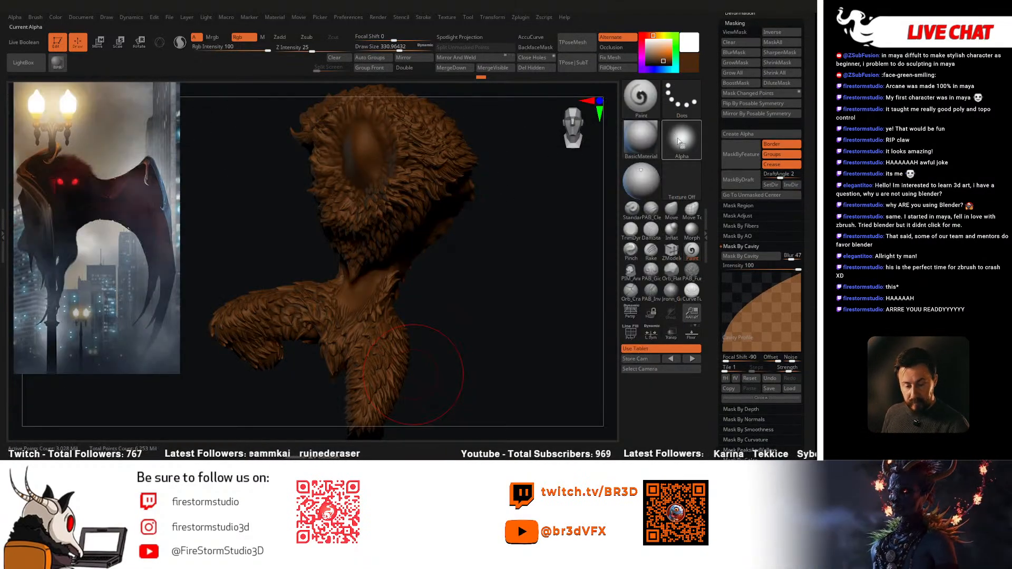
pyautogui.click(681, 99)
pyautogui.click(548, 105)
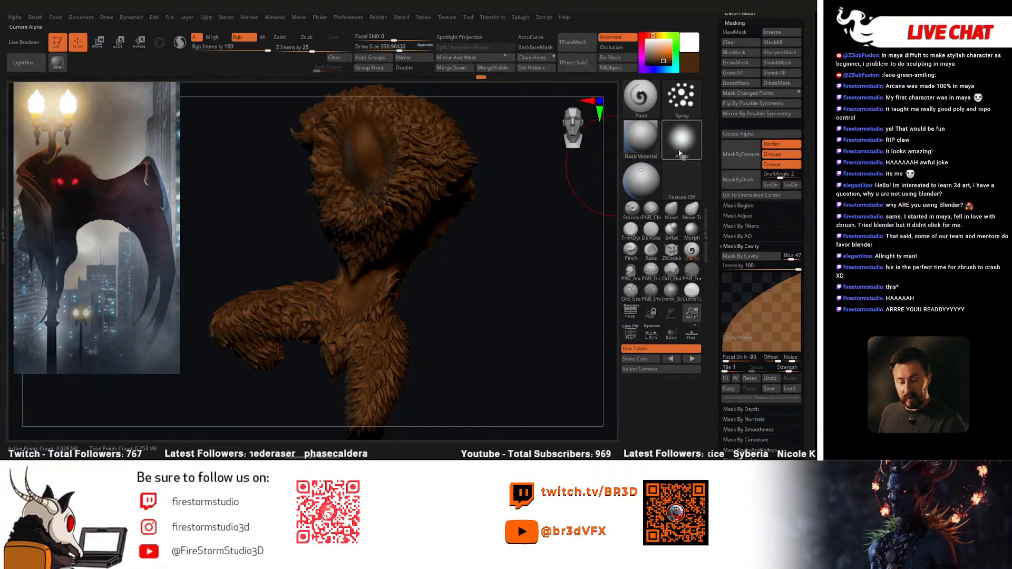
pyautogui.click(681, 138)
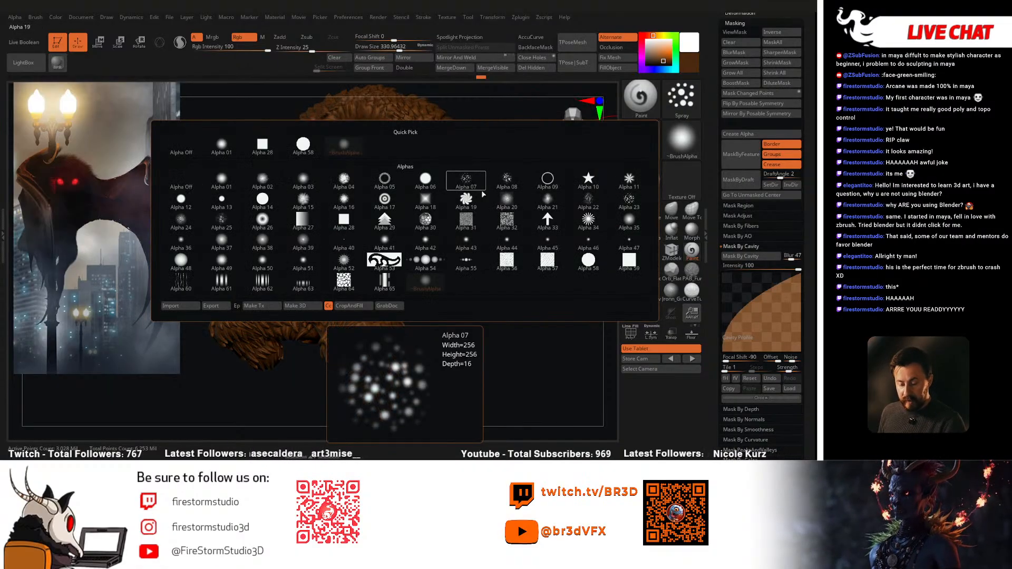
pyautogui.click(630, 202)
pyautogui.press('space')
pyautogui.moveTo(490, 251); pyautogui.dragTo(473, 252)
# Step: Spray a medium brown over the isolated chest fur at an RGB intensity of 65
pyautogui.click(664, 57)
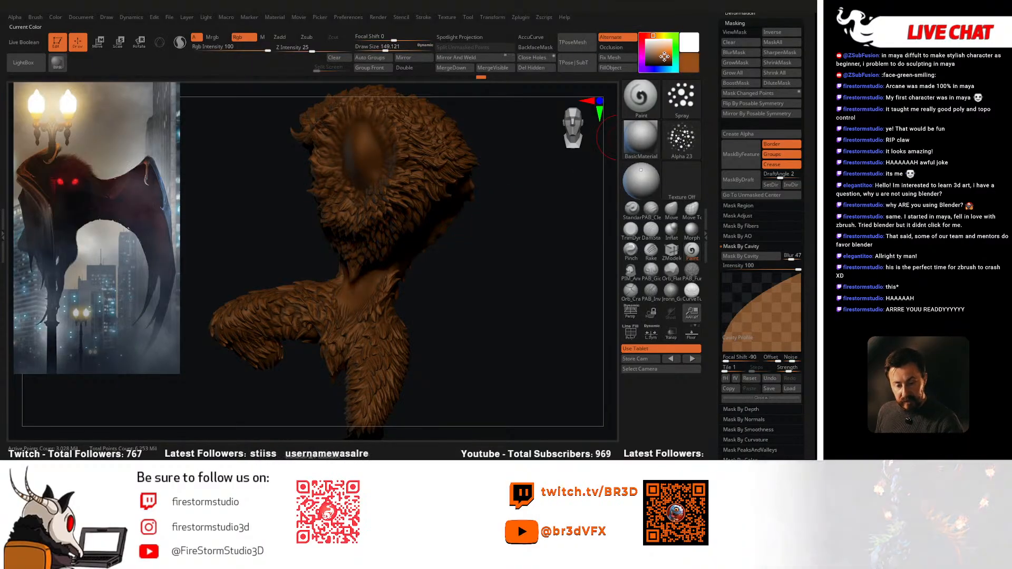
pyautogui.moveTo(477, 259); pyautogui.dragTo(486, 252)
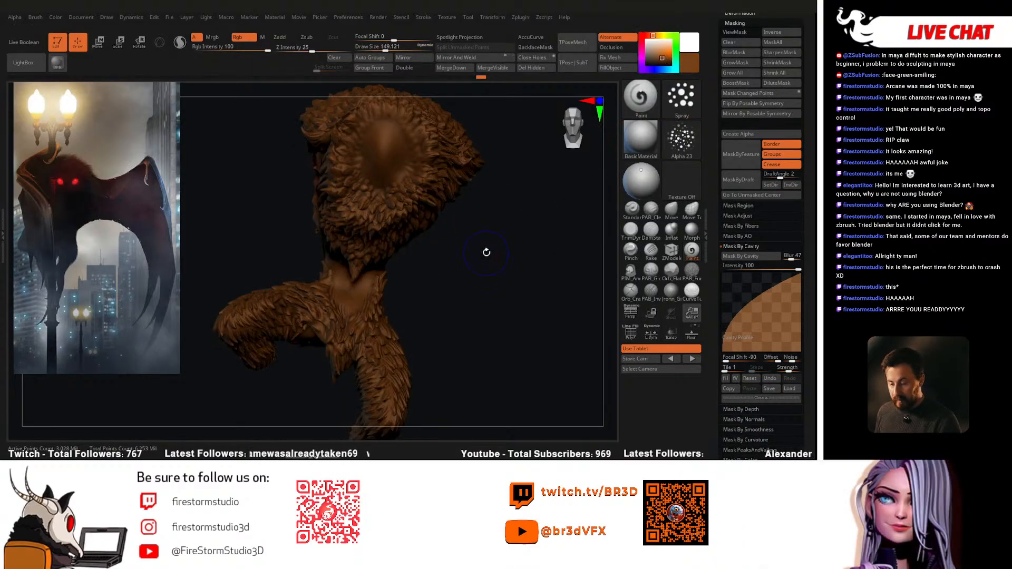
pyautogui.moveTo(267, 50); pyautogui.dragTo(254, 51)
pyautogui.moveTo(485, 234); pyautogui.dragTo(493, 232)
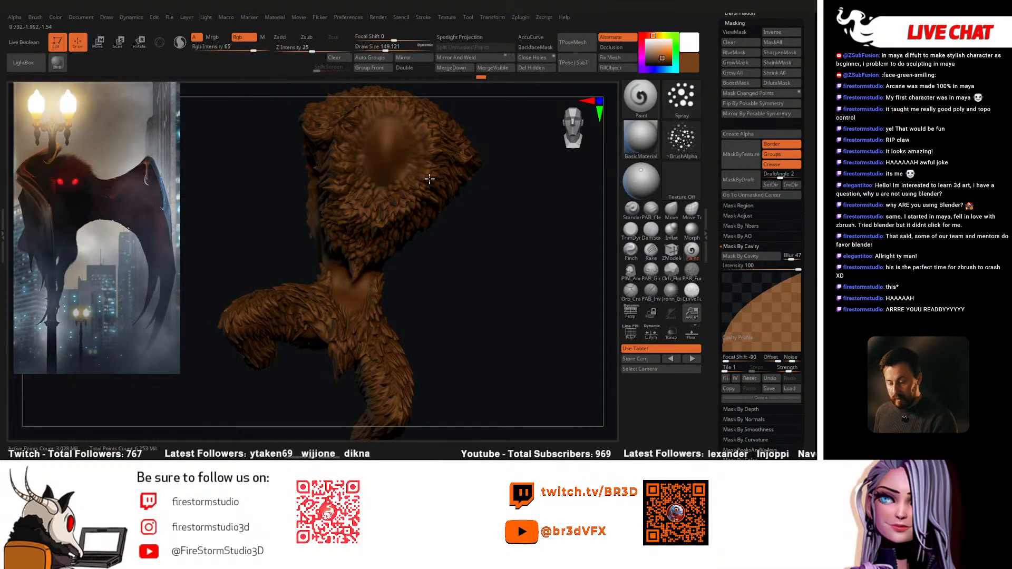
pyautogui.moveTo(418, 237); pyautogui.dragTo(499, 246)
# Step: Spray a darker brown over the collar, chest and back fur with a draw size of about 212
pyautogui.click(662, 62)
pyautogui.click(660, 61)
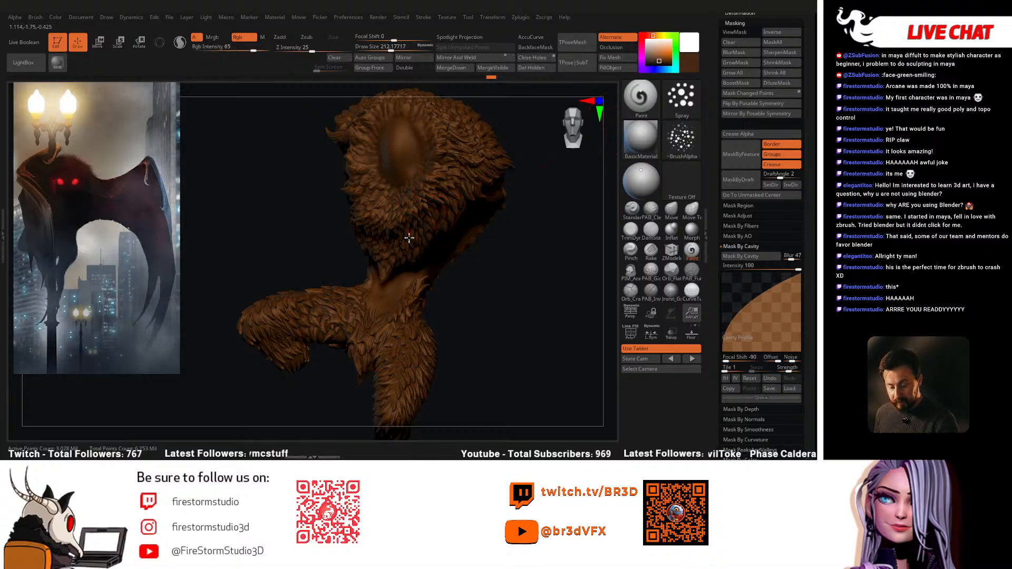
pyautogui.moveTo(497, 208); pyautogui.dragTo(412, 210)
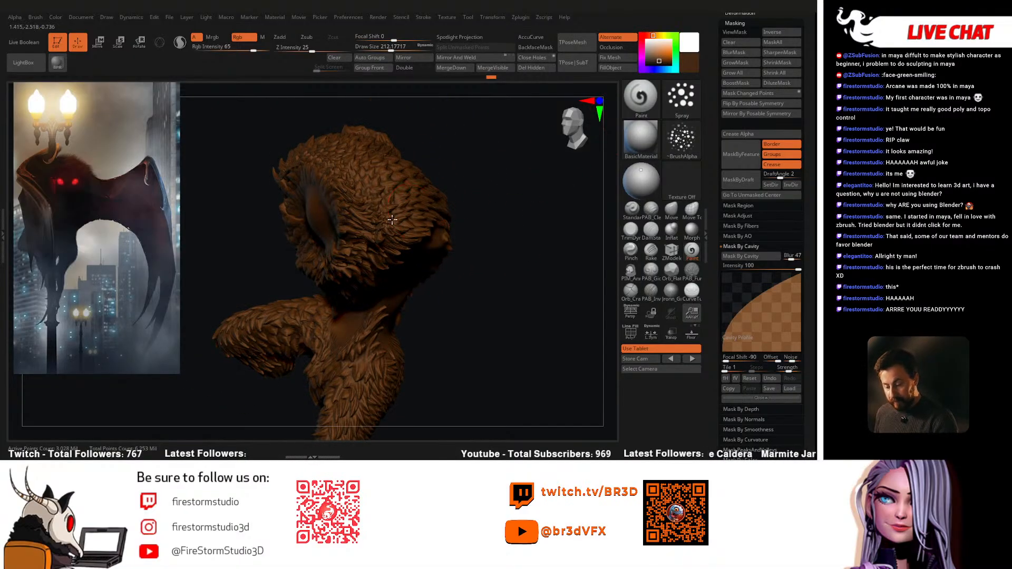
pyautogui.moveTo(477, 187)
pyautogui.mouseDown()
pyautogui.moveTo(418, 196)
pyautogui.moveTo(334, 131)
pyautogui.mouseUp()
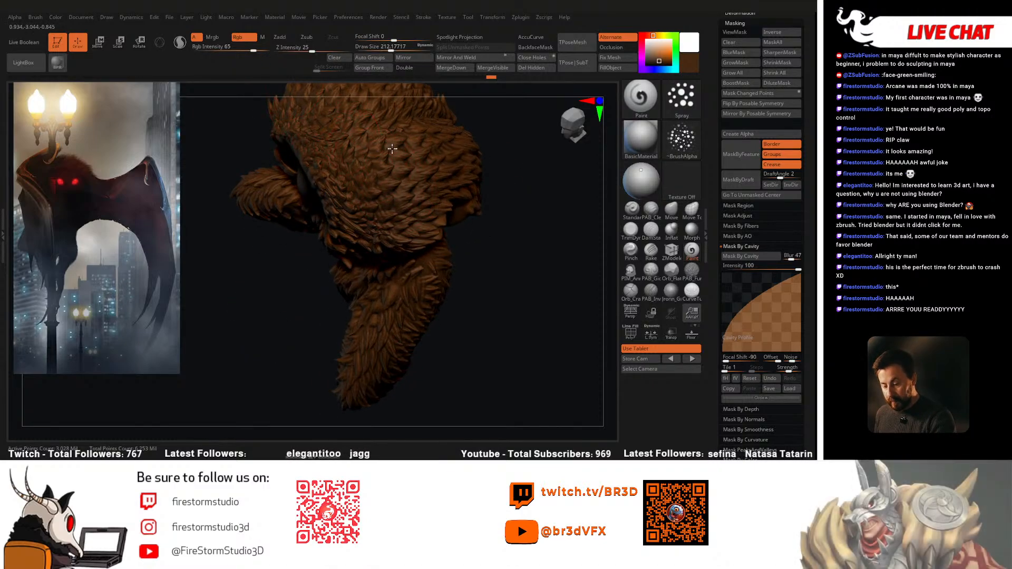
pyautogui.moveTo(413, 217); pyautogui.dragTo(398, 177, button='right')
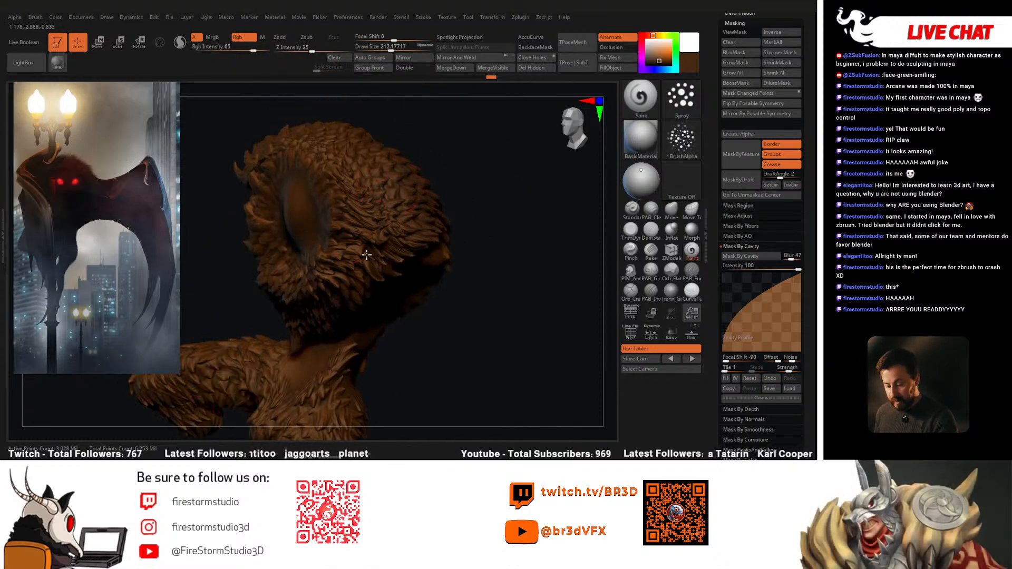
pyautogui.moveTo(341, 294)
pyautogui.mouseDown(button='right')
pyautogui.moveTo(485, 293)
pyautogui.moveTo(452, 262)
pyautogui.mouseUp(button='right')
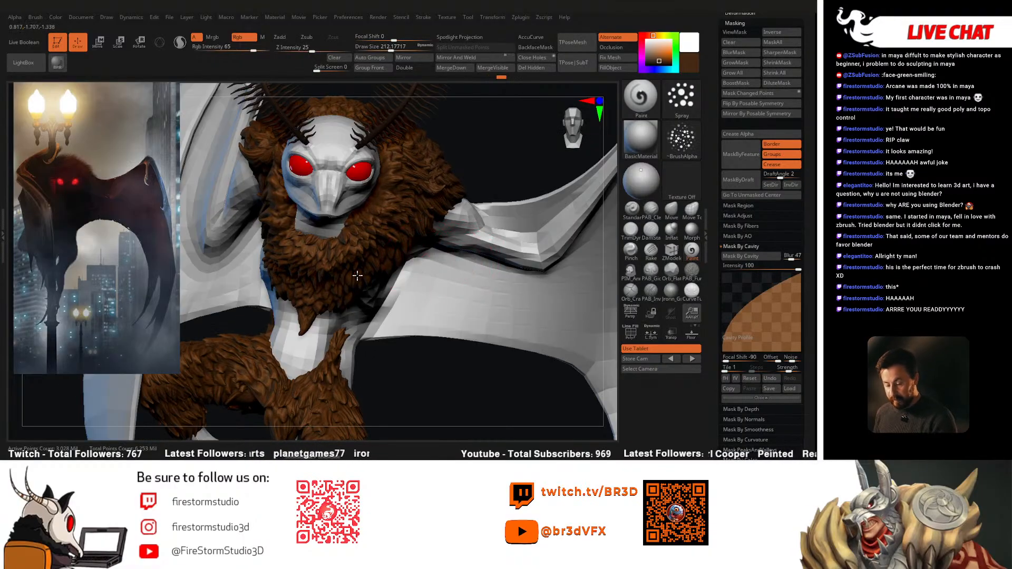
# Step: With the whole creature visible, continue spraying dark brown over the hip, thigh and chest fur
pyautogui.moveTo(314, 306); pyautogui.dragTo(373, 258, button='right')
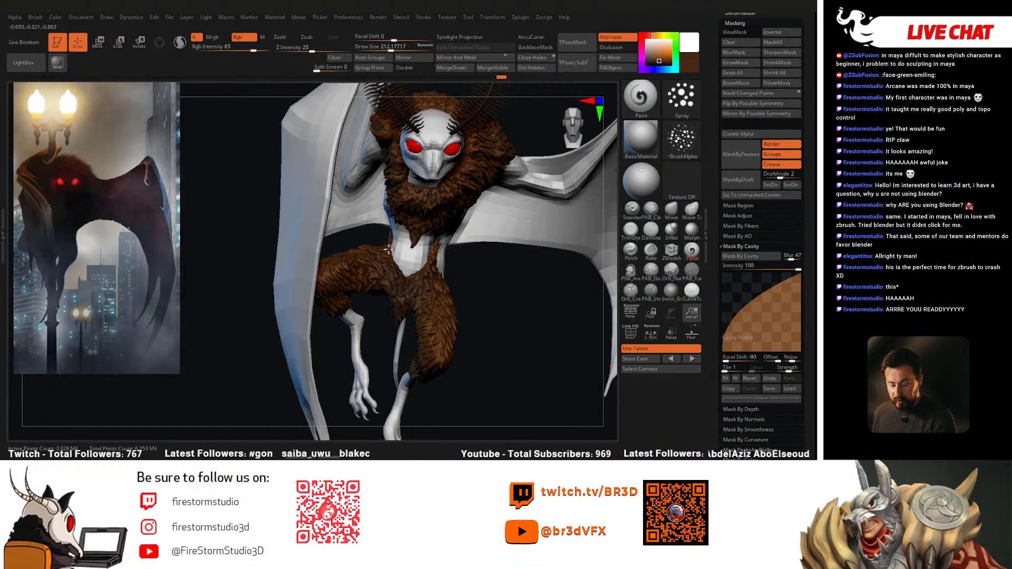
pyautogui.moveTo(455, 264); pyautogui.dragTo(444, 266, button='right')
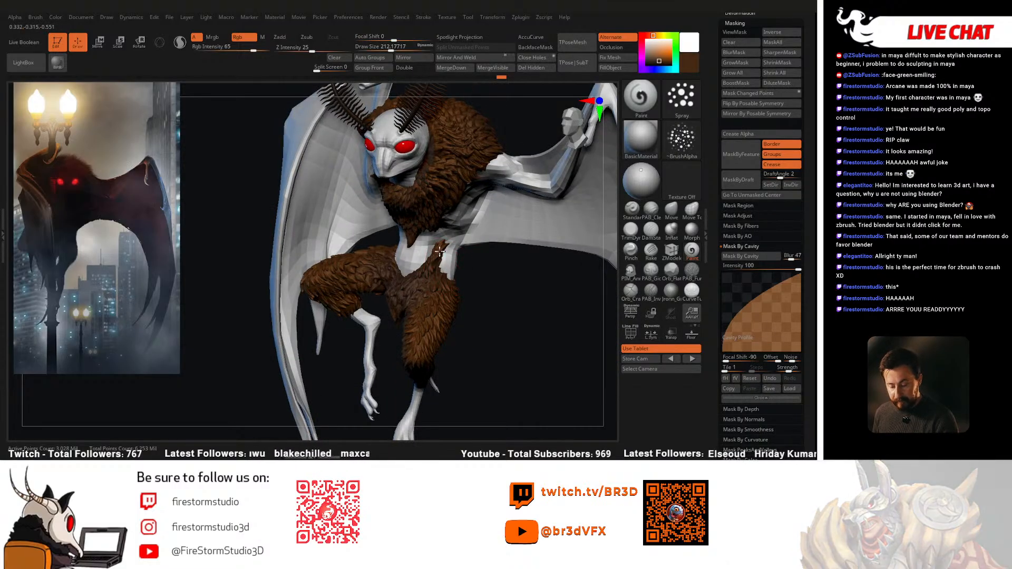
pyautogui.moveTo(446, 227); pyautogui.dragTo(430, 207, button='right')
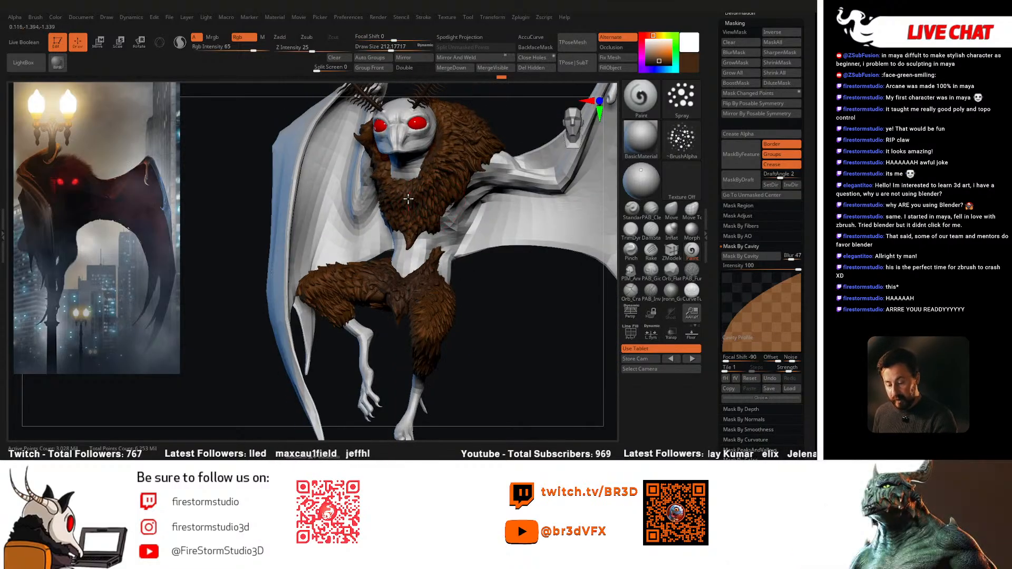
pyautogui.moveTo(389, 151); pyautogui.dragTo(404, 186, button='right')
pyautogui.moveTo(395, 130); pyautogui.dragTo(468, 216, button='right')
# Step: Spray a deeper brown over the back fur with RGB intensity 94 and a draw size of about 192
pyautogui.click(661, 63)
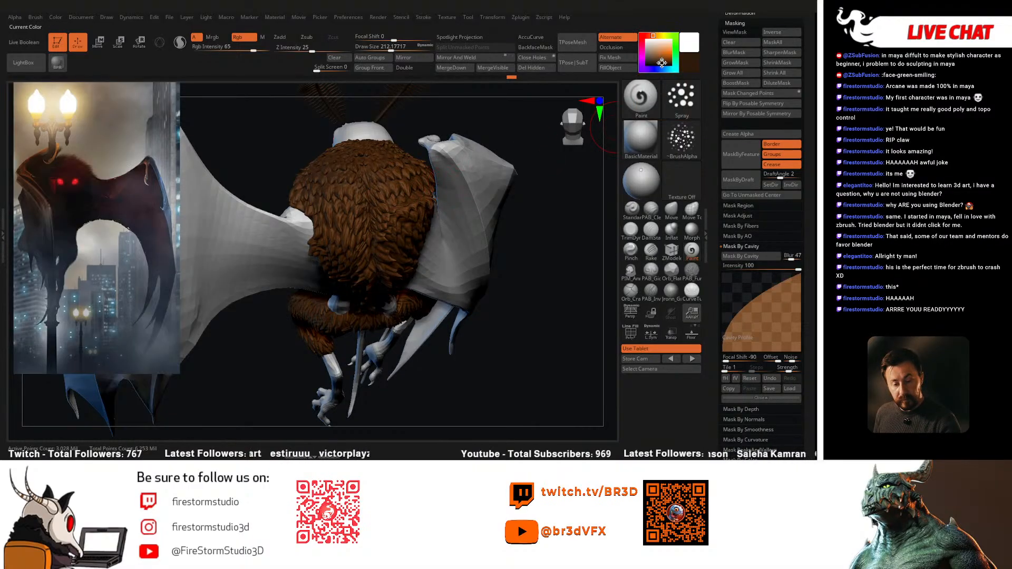
pyautogui.press('[')
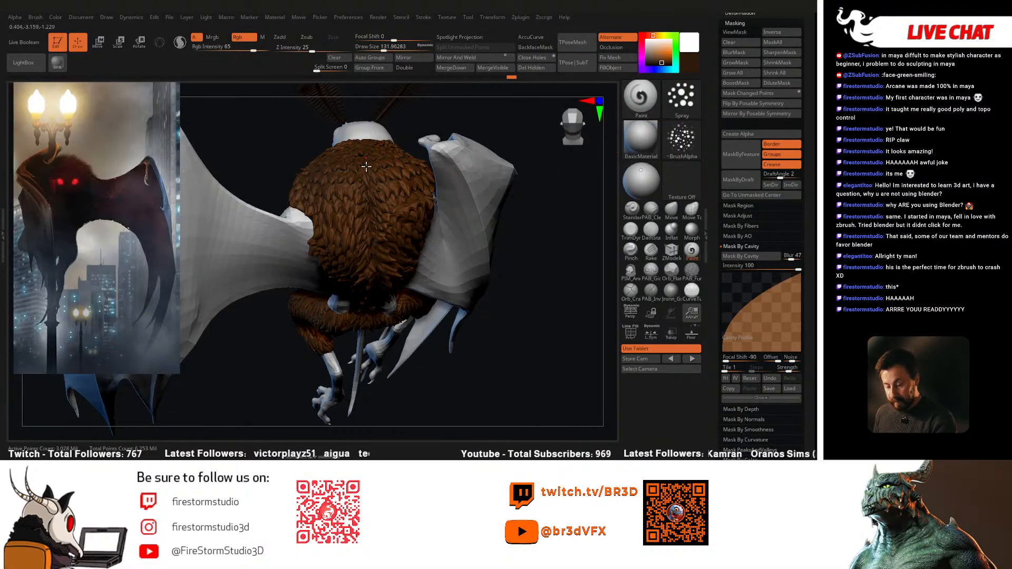
pyautogui.press(']')
pyautogui.moveTo(253, 49); pyautogui.dragTo(265, 49)
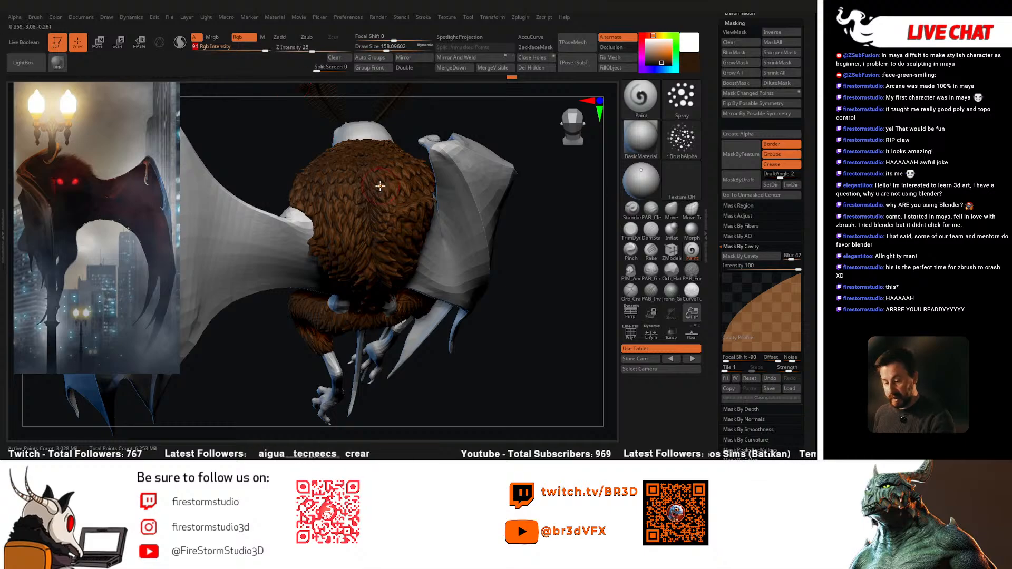
pyautogui.press(']')
pyautogui.moveTo(370, 190); pyautogui.dragTo(365, 240, button='right')
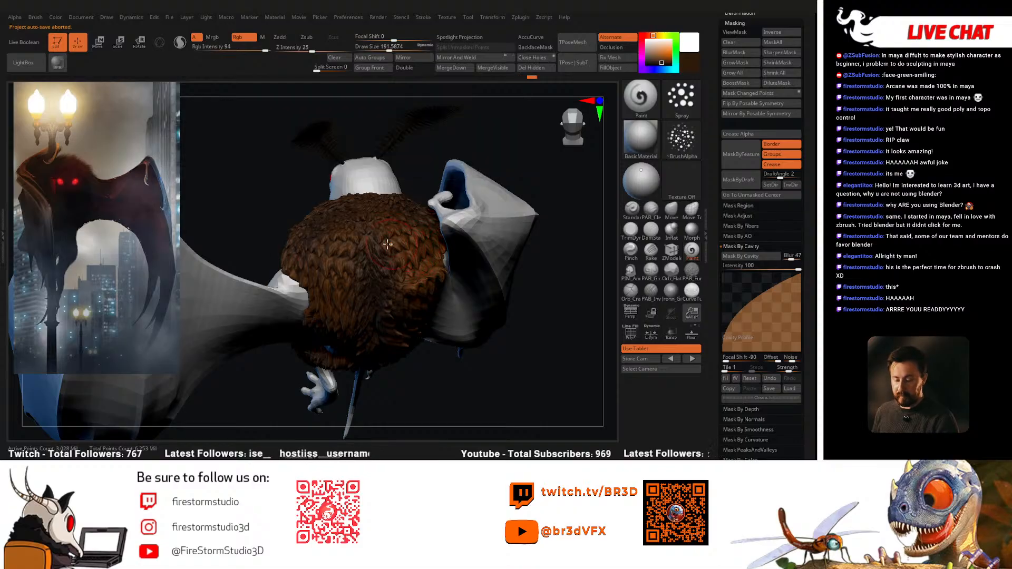
pyautogui.moveTo(394, 245); pyautogui.dragTo(329, 228, button='right')
pyautogui.moveTo(437, 275); pyautogui.dragTo(380, 302, button='right')
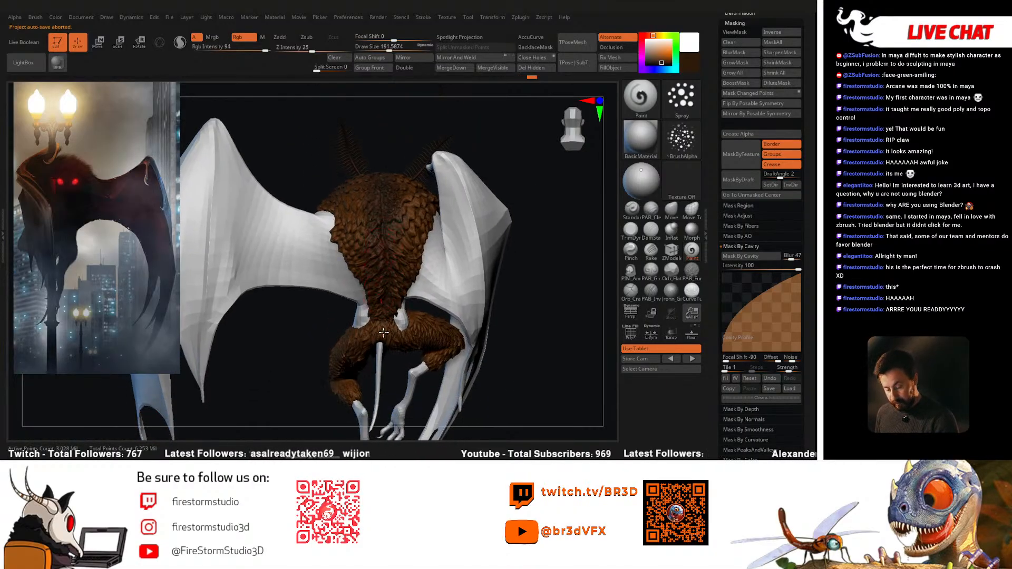
# Step: Extend the deep brown spray over the fur on the hips, thighs, shoulders and upper back
pyautogui.moveTo(355, 355); pyautogui.dragTo(361, 364)
pyautogui.moveTo(361, 364)
pyautogui.keyDown('alt'); pyautogui.mouseDown(button='right')
pyautogui.moveTo(382, 298)
pyautogui.moveTo(363, 346)
pyautogui.moveTo(391, 334)
pyautogui.moveTo(441, 355)
pyautogui.moveTo(361, 315)
pyautogui.moveTo(425, 328)
pyautogui.moveTo(315, 344)
pyautogui.mouseUp(button='right'); pyautogui.keyUp('alt')
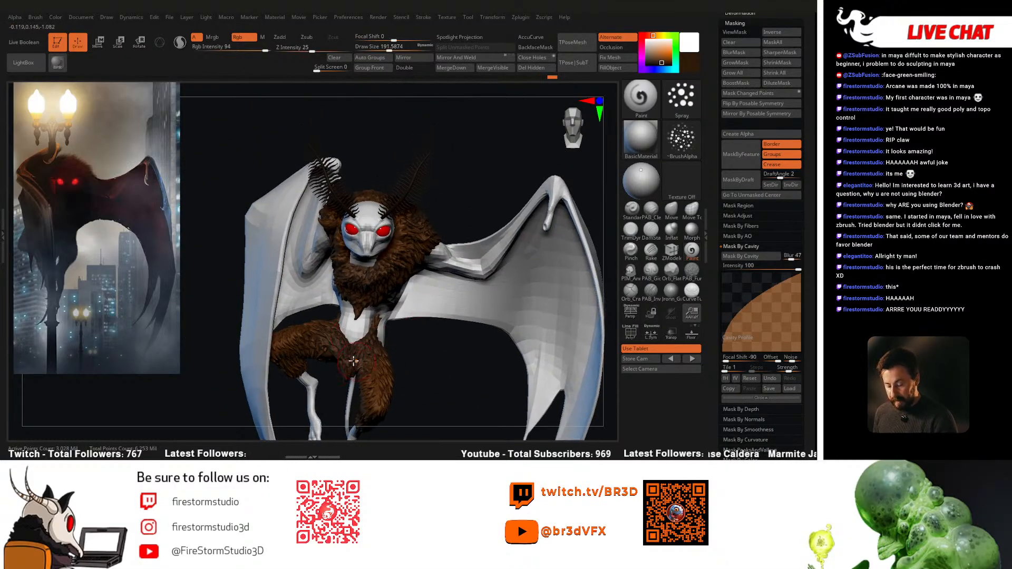
pyautogui.moveTo(295, 372); pyautogui.dragTo(345, 287, button='right')
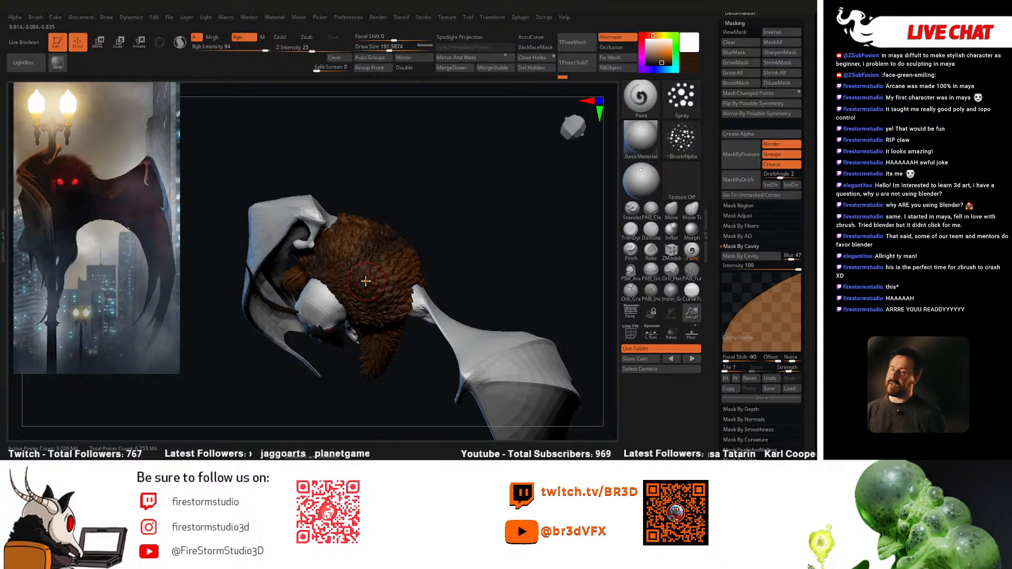
pyautogui.moveTo(460, 235); pyautogui.dragTo(373, 278, button='right')
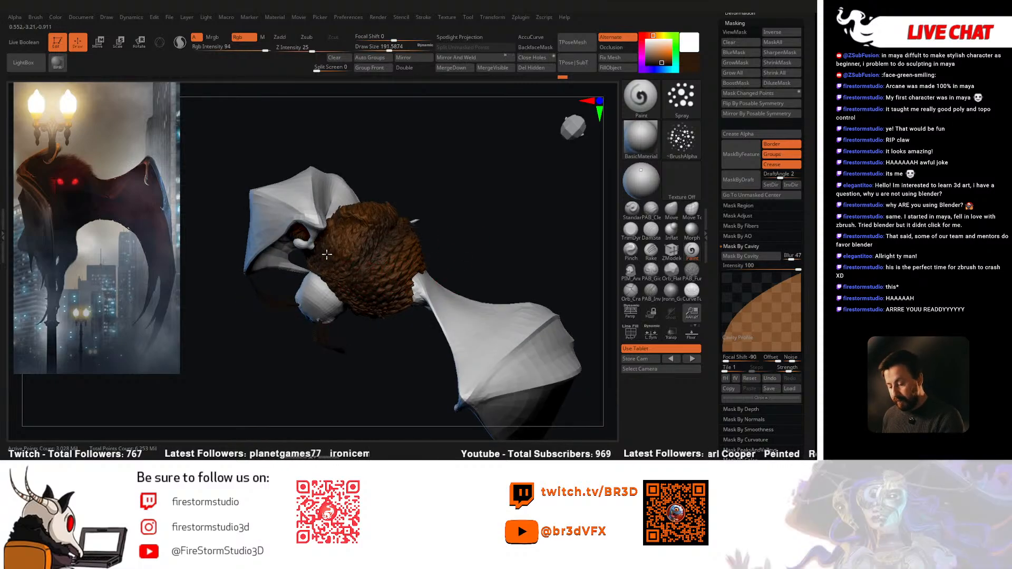
pyautogui.moveTo(397, 223); pyautogui.dragTo(414, 287, button='right')
pyautogui.moveTo(382, 337); pyautogui.dragTo(578, 127, button='right')
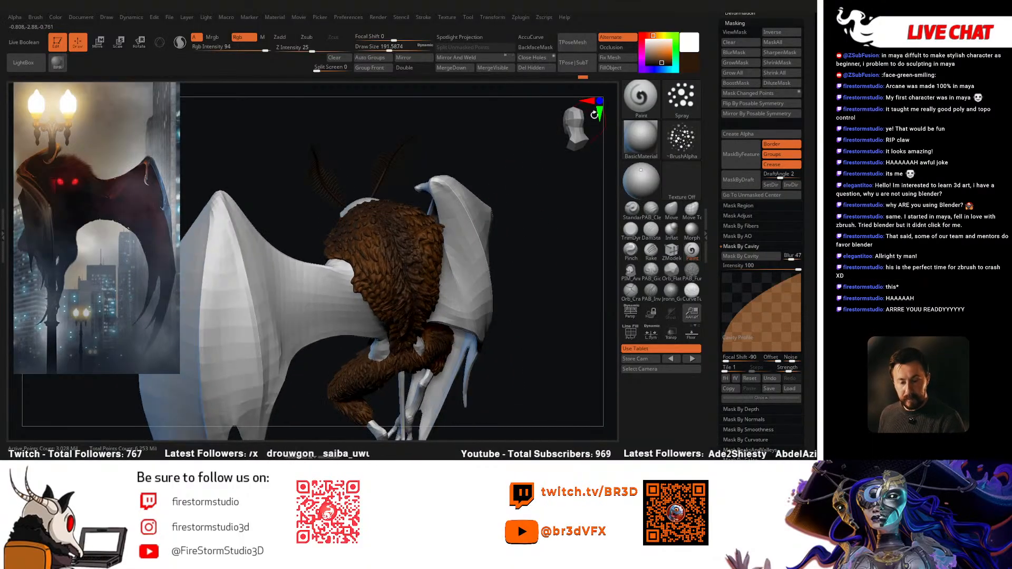
# Step: Set the paint colour to ochre (173, 117, 29) and the brush to Alpha 61 with a small draw size of about 68
pyautogui.click(664, 55)
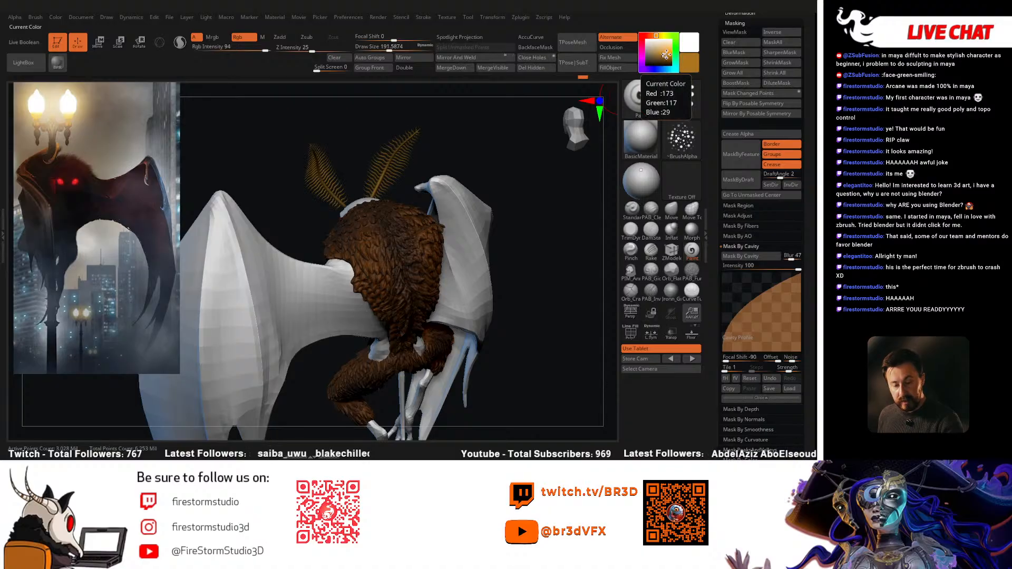
pyautogui.press('space')
pyautogui.moveTo(492, 212); pyautogui.dragTo(478, 212)
pyautogui.moveTo(513, 185); pyautogui.dragTo(502, 227, button='right')
pyautogui.click(681, 140)
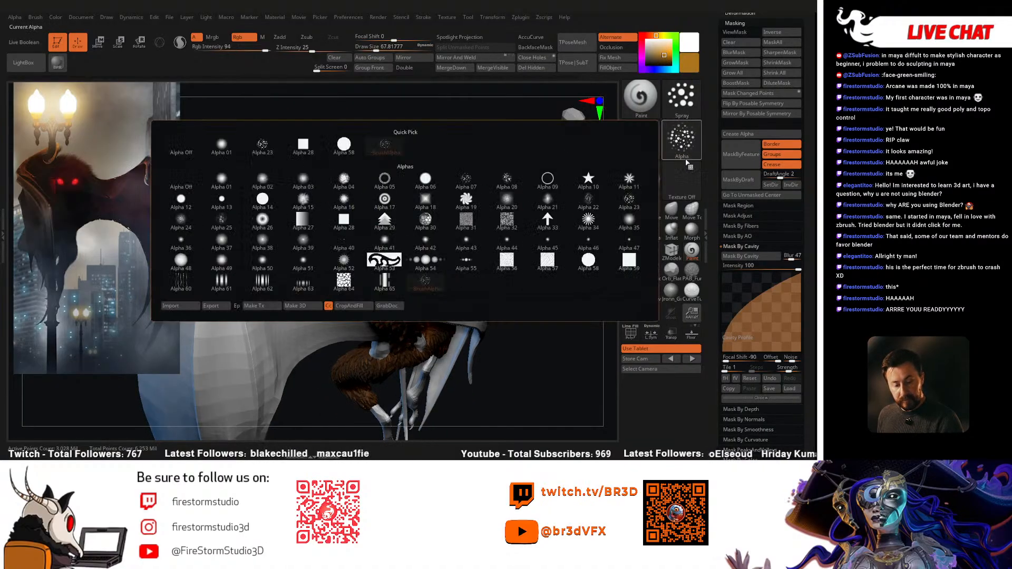
pyautogui.click(222, 283)
# Step: Spray ochre streaks over the back and shoulder fur, varying the draw size between strokes
pyautogui.moveTo(384, 265); pyautogui.dragTo(346, 320, button='right')
pyautogui.press('space')
pyautogui.moveTo(370, 271); pyautogui.dragTo(380, 271)
pyautogui.moveTo(400, 258); pyautogui.dragTo(379, 273, button='right')
pyautogui.moveTo(352, 306); pyautogui.dragTo(360, 296, button='right')
pyautogui.press('space')
pyautogui.moveTo(363, 295); pyautogui.dragTo(373, 296)
pyautogui.moveTo(372, 296)
pyautogui.mouseDown(button='right')
pyautogui.moveTo(379, 256)
pyautogui.moveTo(426, 260)
pyautogui.mouseUp(button='right')
pyautogui.moveTo(432, 305); pyautogui.dragTo(384, 296, button='right')
pyautogui.moveTo(399, 358)
pyautogui.mouseDown(button='right')
pyautogui.moveTo(406, 275)
pyautogui.moveTo(395, 304)
pyautogui.mouseUp(button='right')
# Step: Spray ochre streaks over the chest and leg fur with a draw size of about 228
pyautogui.moveTo(395, 196); pyautogui.dragTo(374, 364, button='right')
pyautogui.press('space')
pyautogui.moveTo(415, 312); pyautogui.dragTo(443, 312)
pyautogui.moveTo(422, 289)
pyautogui.mouseDown(button='right')
pyautogui.moveTo(469, 325)
pyautogui.moveTo(479, 291)
pyautogui.moveTo(431, 284)
pyautogui.mouseUp(button='right')
pyautogui.press('space')
pyautogui.moveTo(431, 283); pyautogui.dragTo(410, 283)
pyautogui.moveTo(410, 282); pyautogui.dragTo(419, 238, button='right')
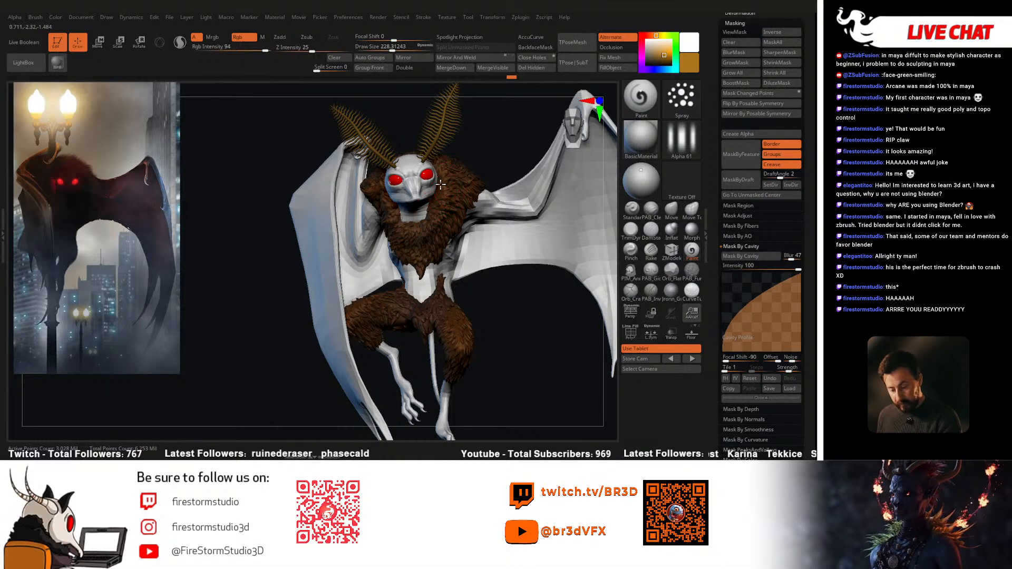
pyautogui.moveTo(423, 284); pyautogui.dragTo(418, 314, button='right')
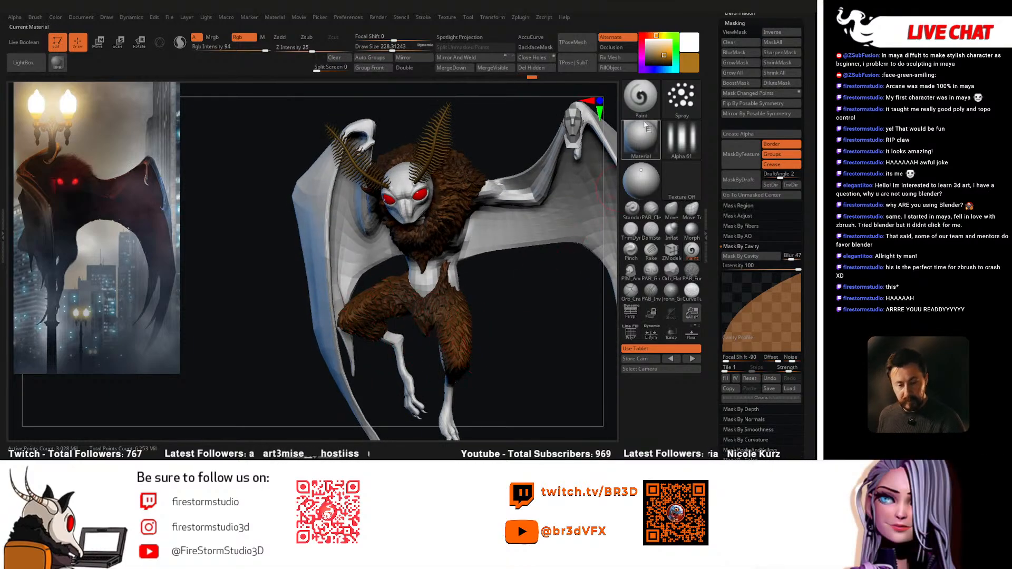
# Step: Sample a brown from the fur, desaturate it and spray it over the fur, lowering the RGB intensity to 17
pyautogui.moveTo(688, 64); pyautogui.dragTo(451, 215)
pyautogui.moveTo(664, 53); pyautogui.dragTo(657, 55)
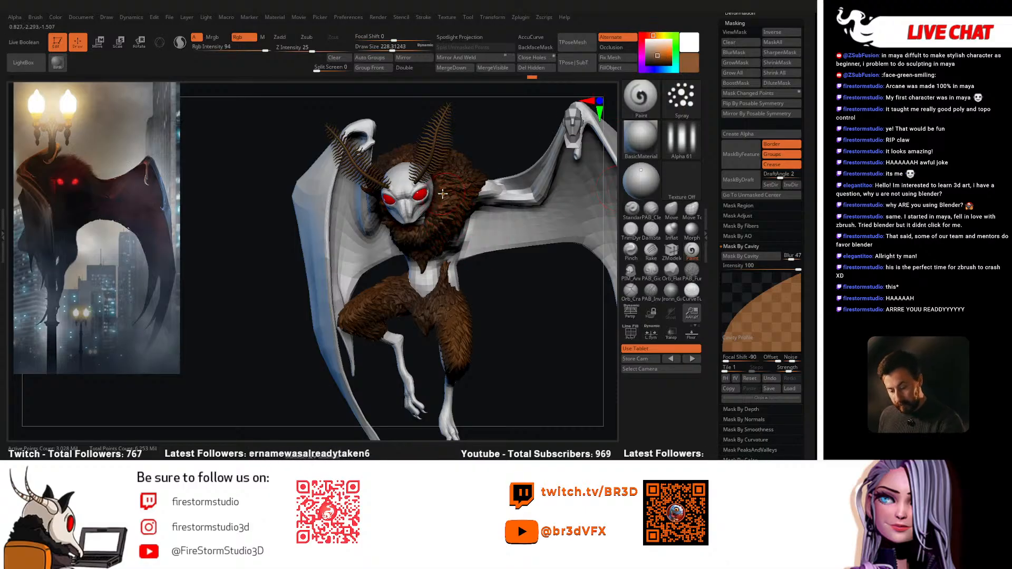
pyautogui.moveTo(468, 212); pyautogui.dragTo(436, 248, button='right')
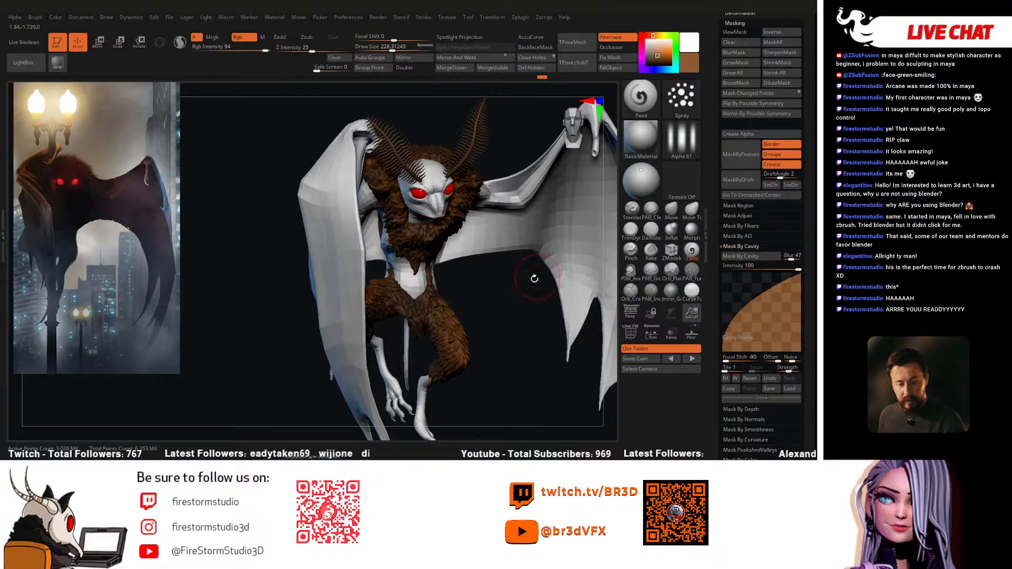
pyautogui.moveTo(544, 273); pyautogui.dragTo(478, 255, button='right')
pyautogui.moveTo(256, 48); pyautogui.dragTo(224, 47)
pyautogui.moveTo(535, 326); pyautogui.dragTo(543, 288, button='right')
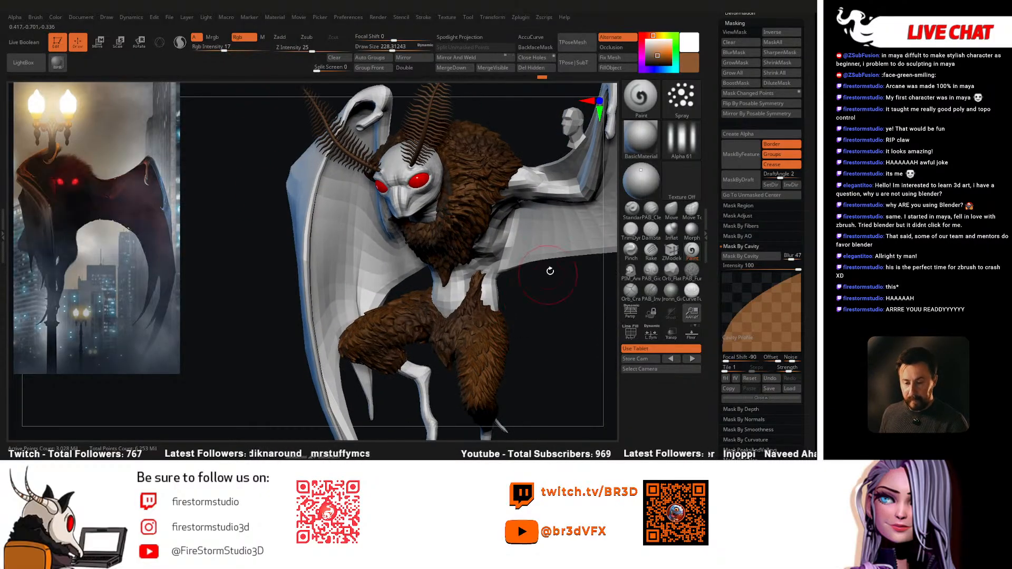
# Step: Blend a darker, muted brown softly over the fur from the front and behind
pyautogui.click(655, 59)
pyautogui.moveTo(539, 136)
pyautogui.mouseDown(button='right')
pyautogui.moveTo(492, 163)
pyautogui.moveTo(520, 192)
pyautogui.moveTo(543, 153)
pyautogui.mouseUp(button='right')
pyautogui.click(624, 71)
pyautogui.moveTo(493, 342); pyautogui.dragTo(416, 337)
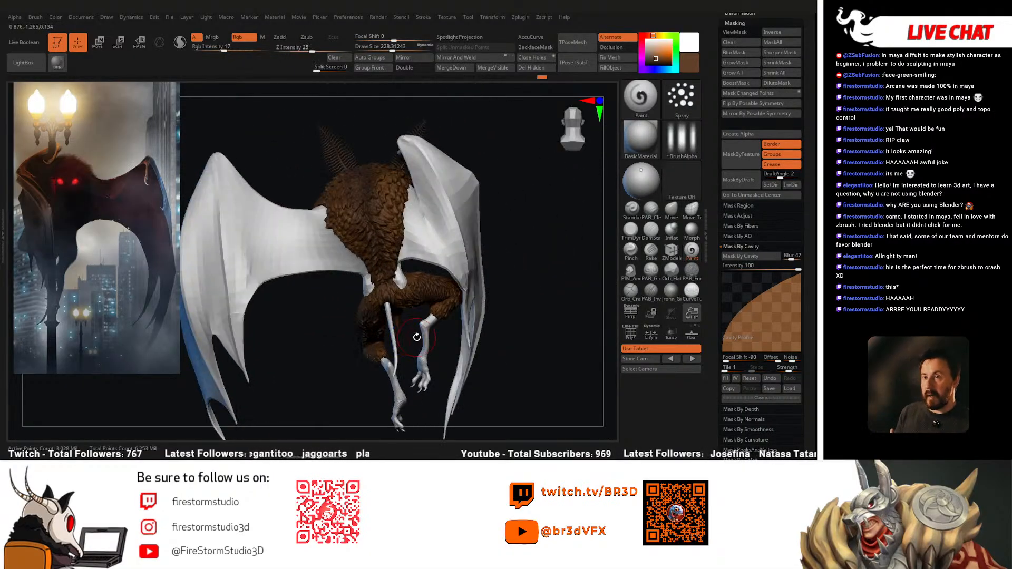
pyautogui.moveTo(416, 337)
pyautogui.mouseDown()
pyautogui.moveTo(533, 266)
pyautogui.moveTo(533, 283)
pyautogui.moveTo(552, 288)
pyautogui.moveTo(481, 321)
pyautogui.moveTo(444, 311)
pyautogui.mouseUp()
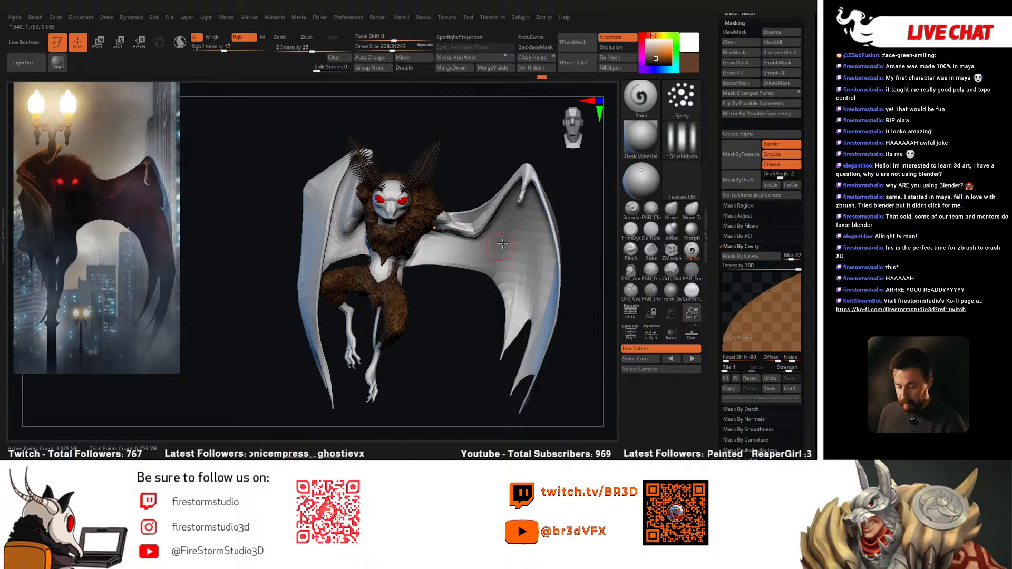
# Step: Preview the creature with the Occlusion display turned on, and turn it off again
pyautogui.click(609, 51)
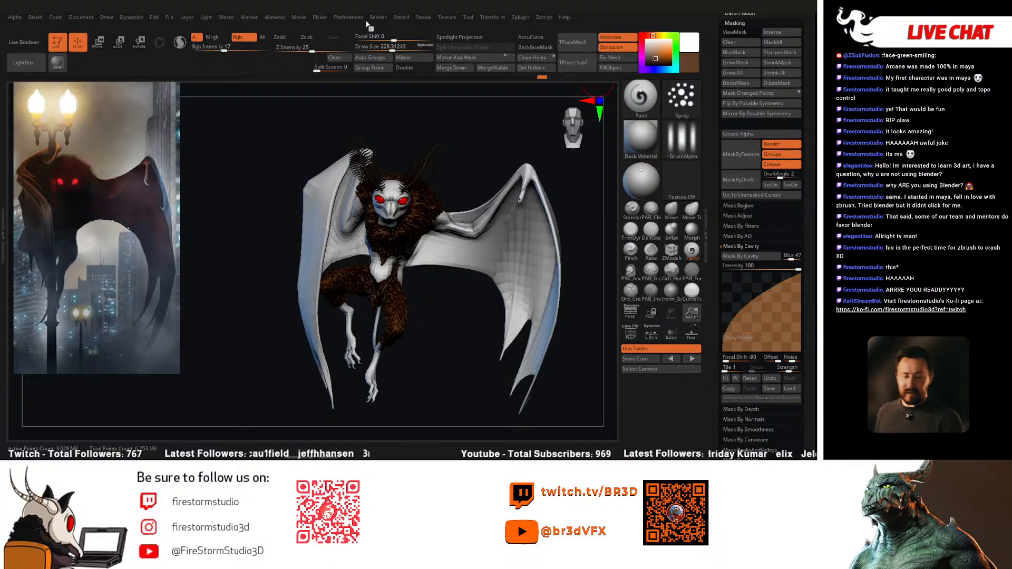
pyautogui.click(614, 51)
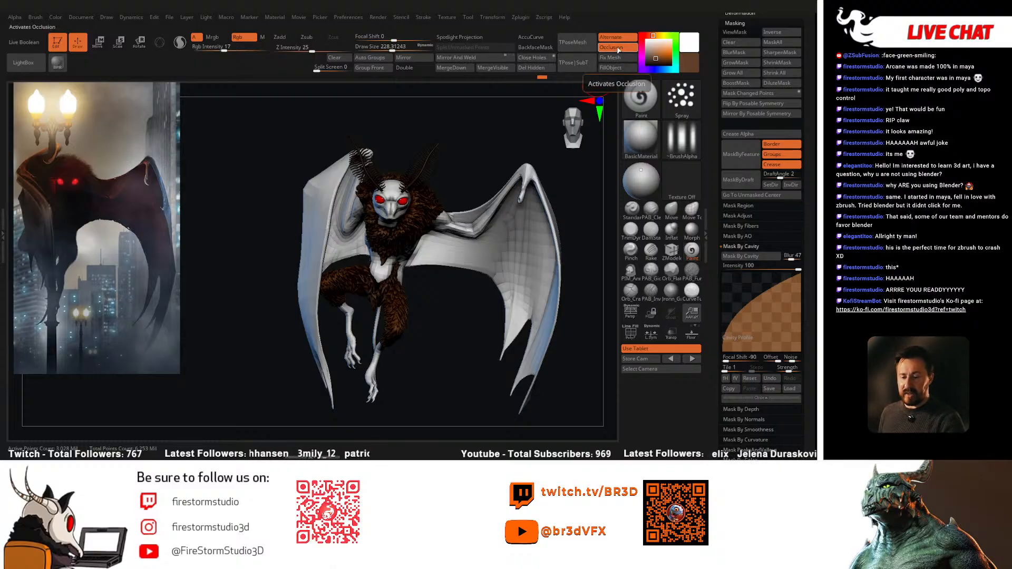
pyautogui.keyDown('alt'); pyautogui.moveTo(469, 303); pyautogui.dragTo(448, 280); pyautogui.keyUp('alt')
pyautogui.moveTo(449, 280)
pyautogui.mouseDown()
pyautogui.moveTo(422, 284)
pyautogui.moveTo(466, 271)
pyautogui.mouseUp()
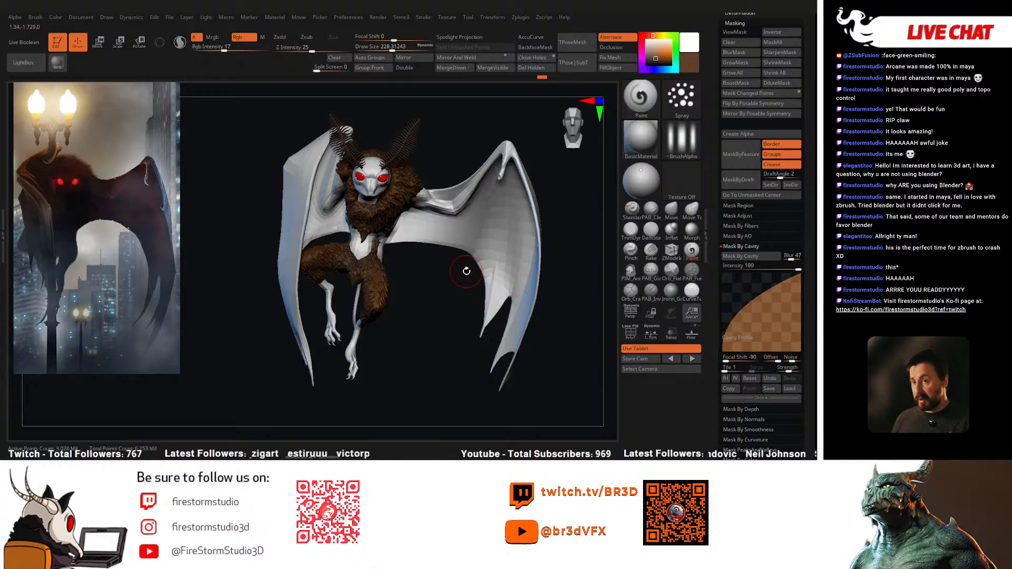
# Step: Select the antennae subtool and pick a darker colour for it
pyautogui.moveTo(424, 303)
pyautogui.mouseDown()
pyautogui.moveTo(422, 346)
pyautogui.moveTo(411, 350)
pyautogui.moveTo(427, 341)
pyautogui.moveTo(427, 317)
pyautogui.mouseUp()
pyautogui.rightClick(427, 317)
pyautogui.keyDown('ctrl'); pyautogui.moveTo(423, 277); pyautogui.dragTo(425, 296, button='right'); pyautogui.keyUp('ctrl')
pyautogui.keyDown('alt'); pyautogui.click(413, 147); pyautogui.keyUp('alt')
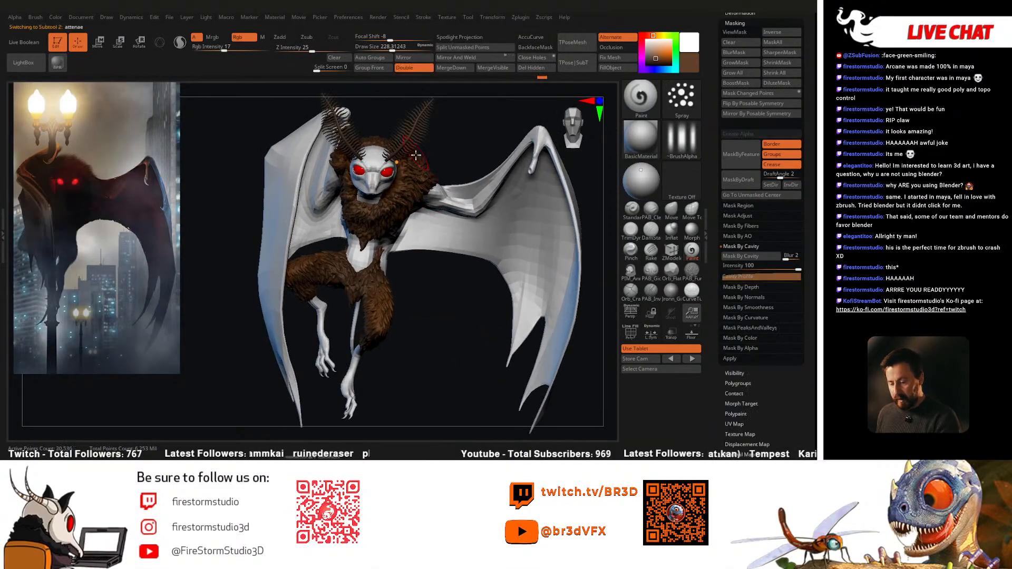
pyautogui.click(654, 61)
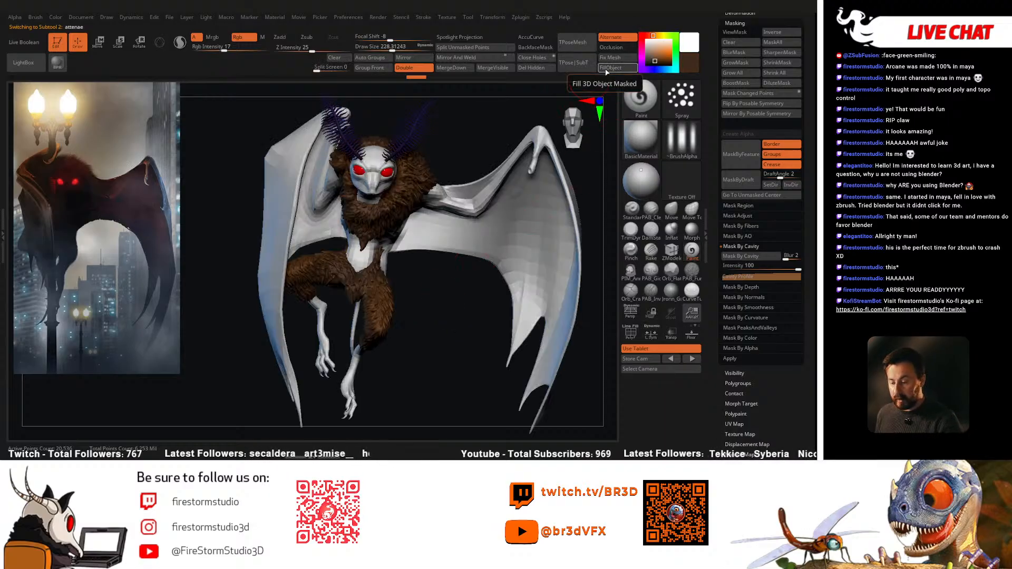
pyautogui.press('shift')
pyautogui.hotkey('ctrl', 'shift', 'z')
pyautogui.hotkey('ctrl', 'z')
# Step: Raise the RGB intensity to 100 and fill the antennae with the dark colour
pyautogui.keyDown('ctrl'); pyautogui.moveTo(464, 216); pyautogui.dragTo(461, 311, button='right'); pyautogui.keyUp('ctrl')
pyautogui.moveTo(455, 195)
pyautogui.keyDown('alt'); pyautogui.mouseDown(button='right')
pyautogui.moveTo(436, 315)
pyautogui.moveTo(428, 304)
pyautogui.mouseUp(button='right'); pyautogui.keyUp('alt')
pyautogui.press('space')
pyautogui.moveTo(480, 268); pyautogui.dragTo(471, 268)
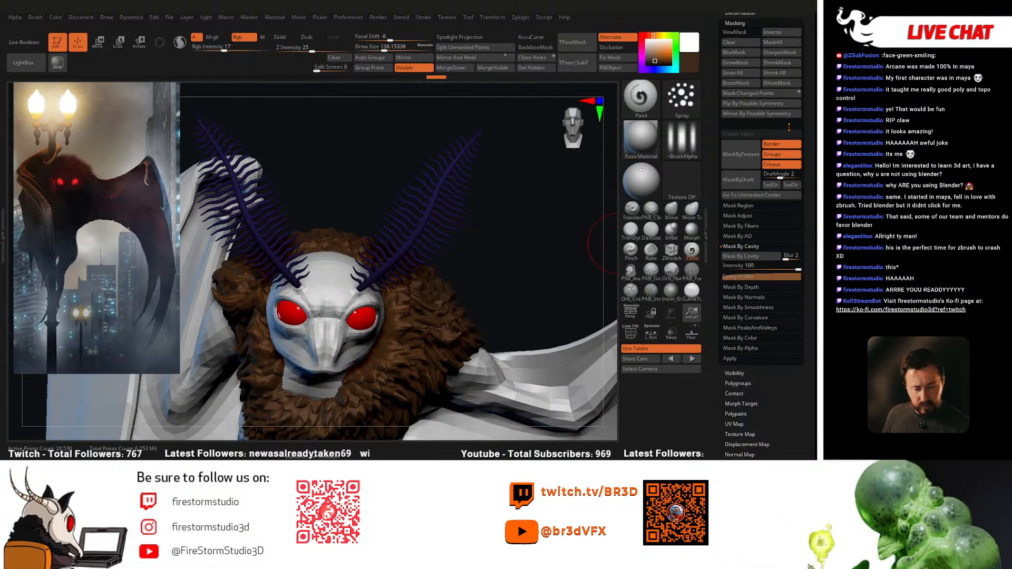
pyautogui.moveTo(226, 49); pyautogui.dragTo(271, 49)
pyautogui.click(611, 68)
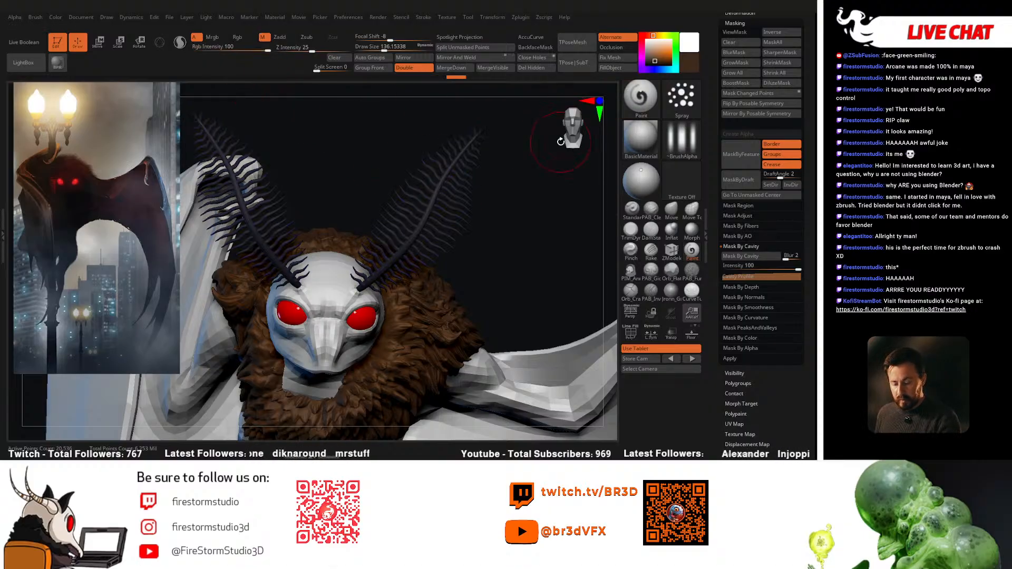
pyautogui.moveTo(523, 256); pyautogui.dragTo(523, 254, button='right')
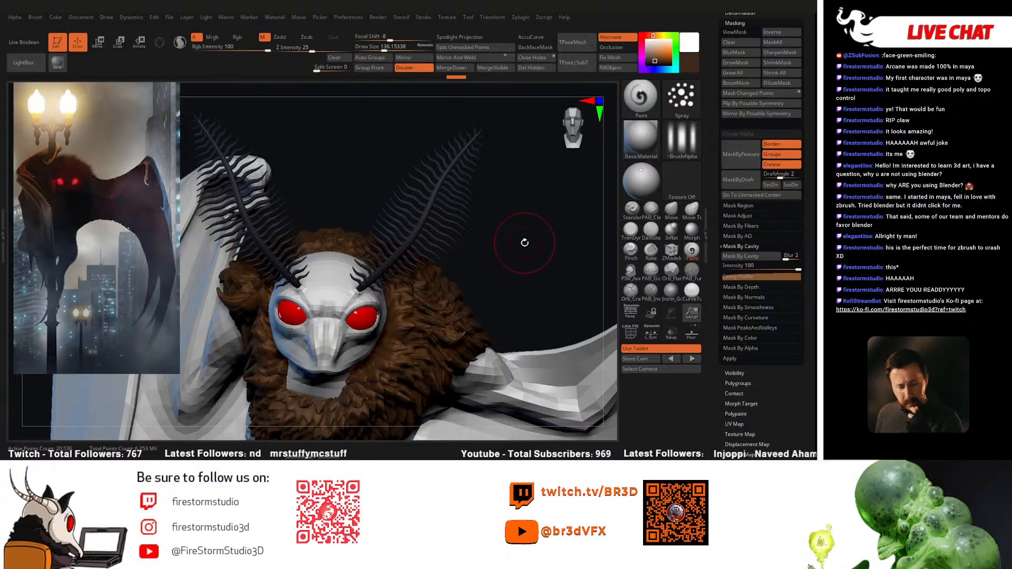
pyautogui.scroll(-5, 775, 191)
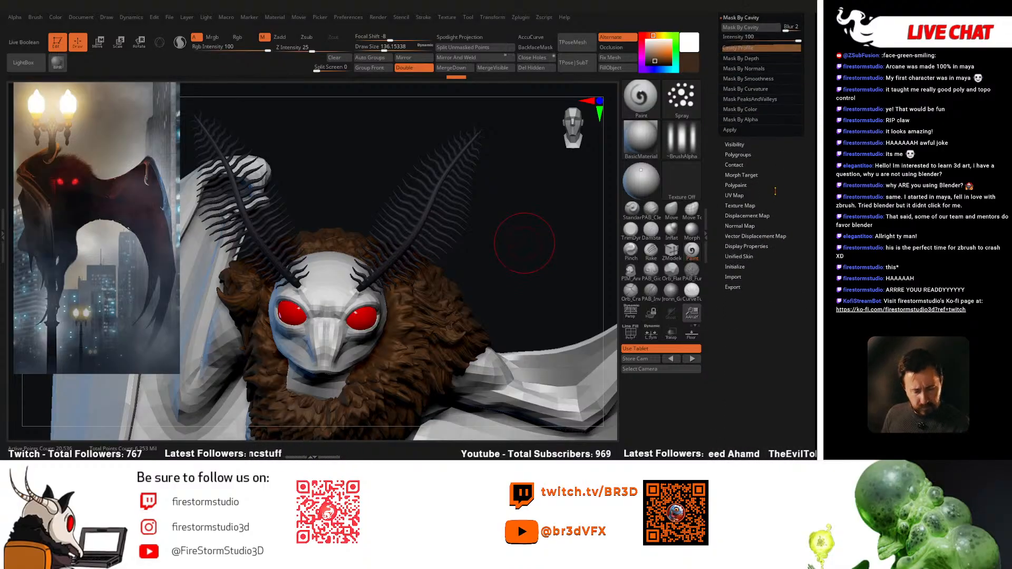
pyautogui.click(745, 195)
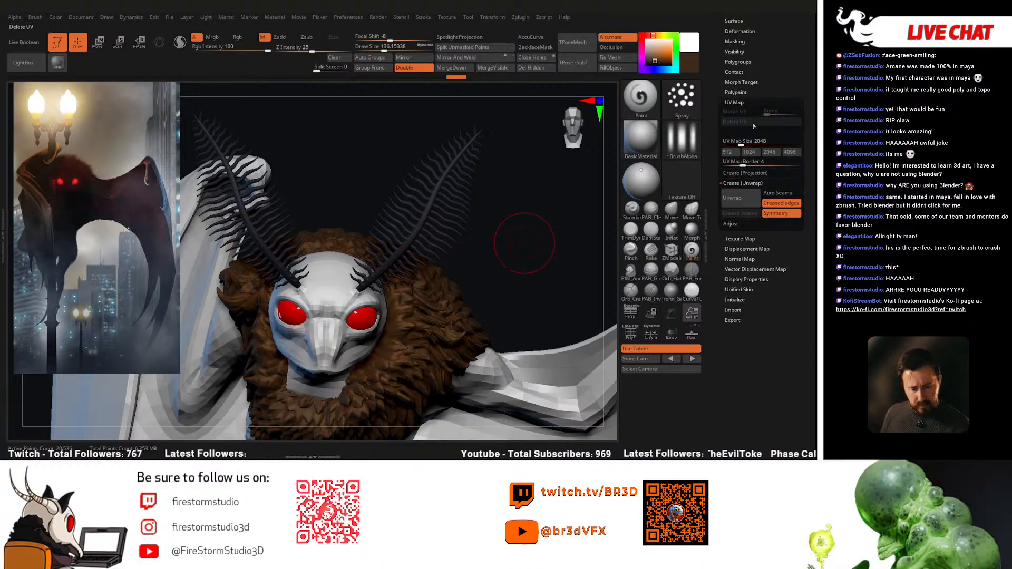
pyautogui.click(736, 95)
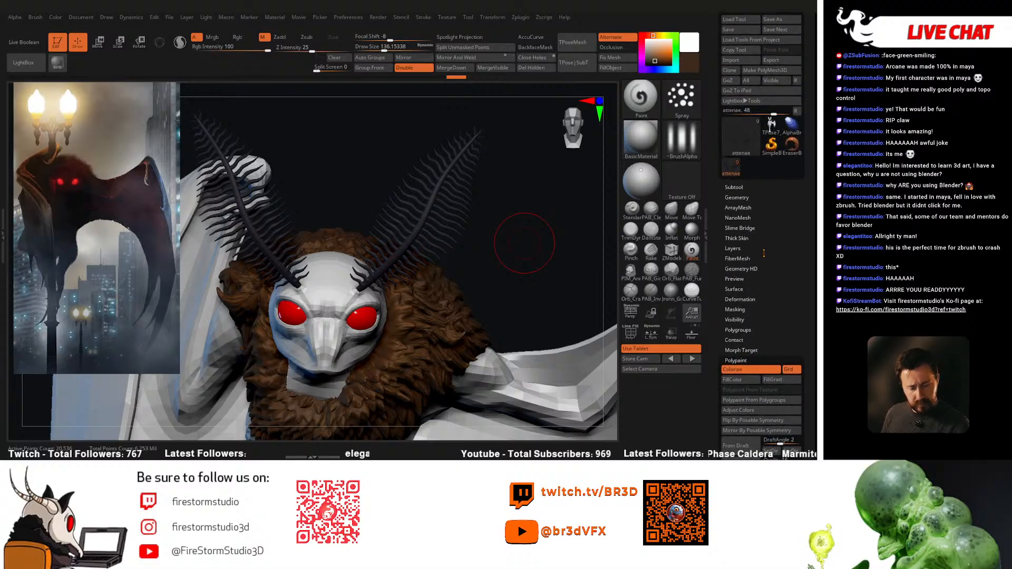
pyautogui.press('shift')
pyautogui.hotkey('shift', 'f')
pyautogui.hotkey('shift', 'f')
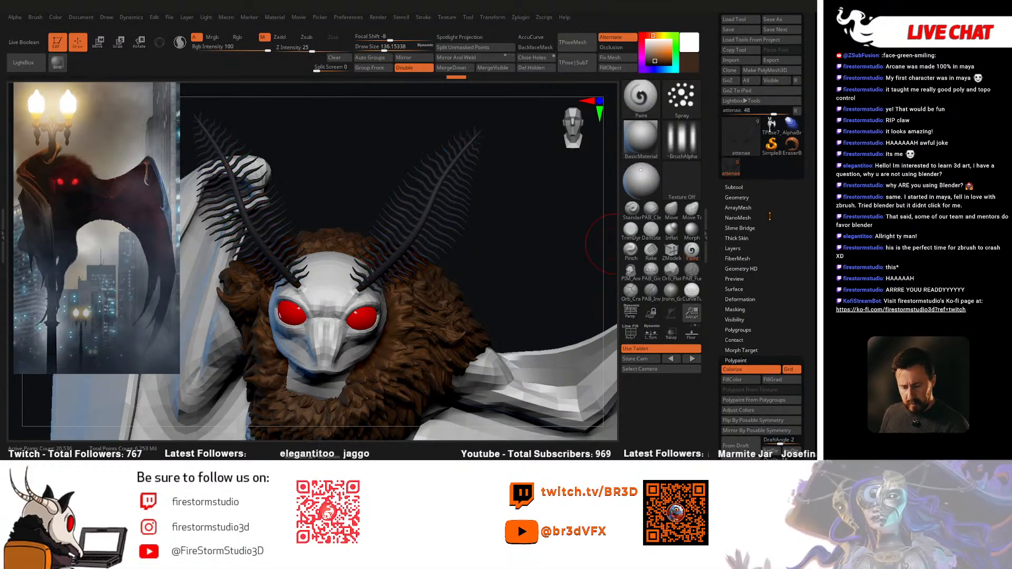
pyautogui.moveTo(770, 217); pyautogui.dragTo(770, 222)
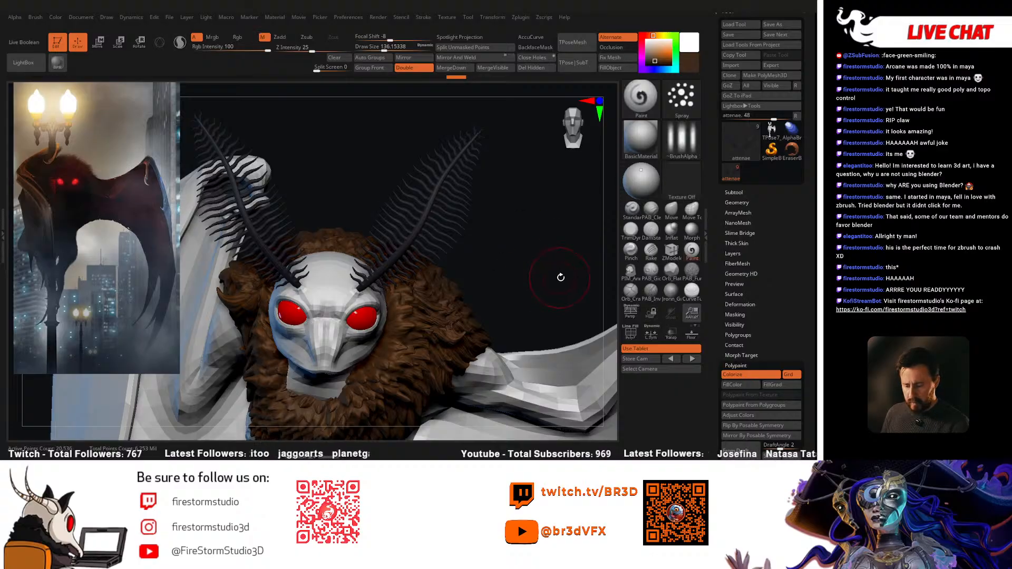
pyautogui.moveTo(772, 253); pyautogui.dragTo(773, 237)
pyautogui.click(732, 237)
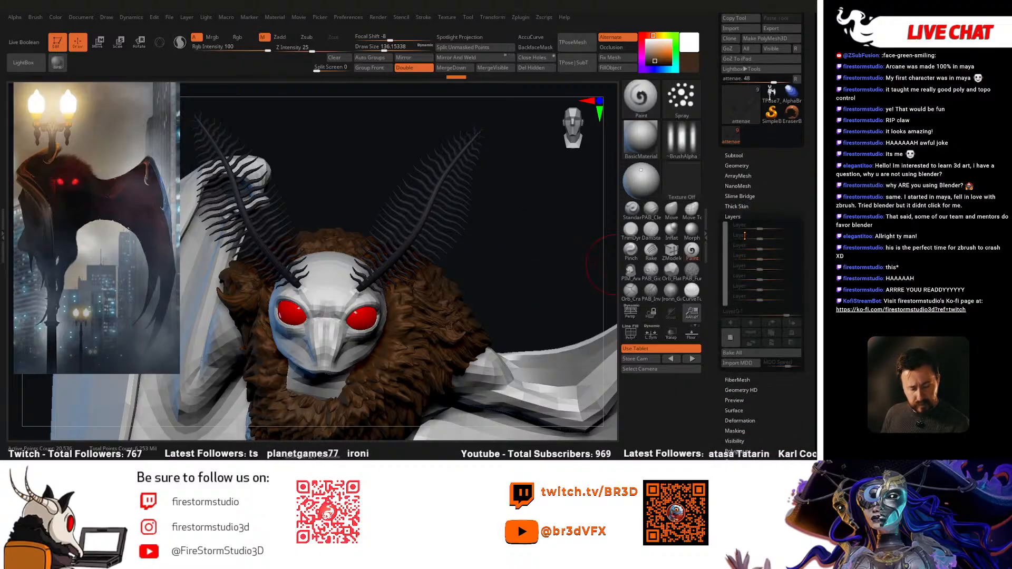
pyautogui.click(732, 216)
pyautogui.scroll(-3, 775, 204)
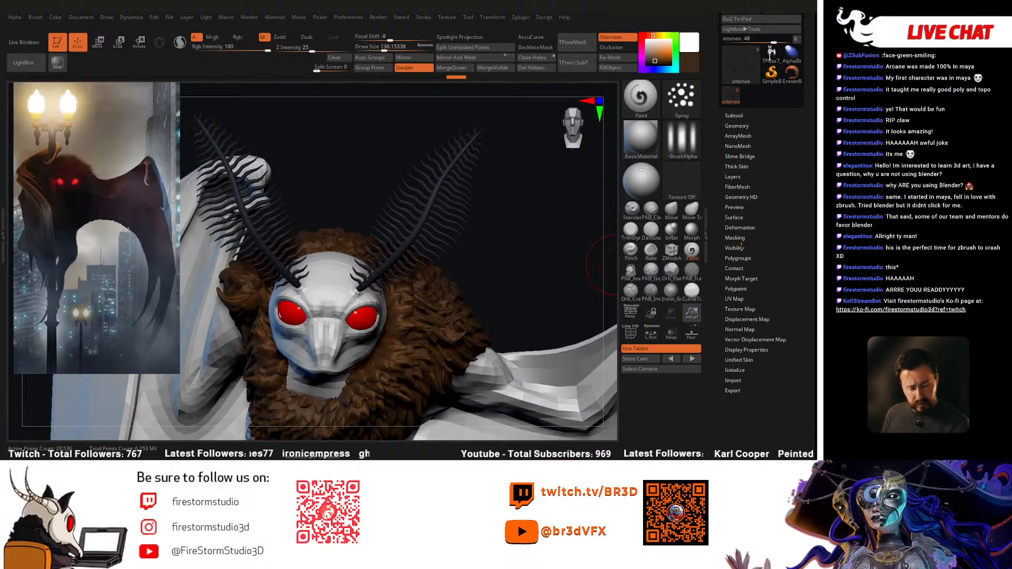
pyautogui.click(740, 238)
pyautogui.scroll(-4, 746, 227)
pyautogui.click(742, 114)
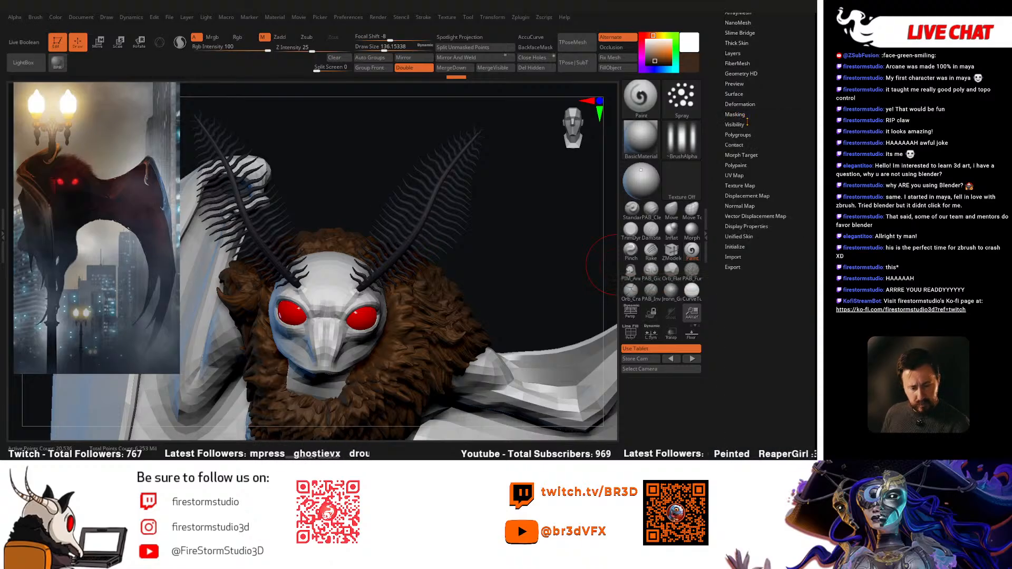
# Step: Select the creature's body and smooth it with dynamic subdivision
pyautogui.moveTo(474, 269); pyautogui.dragTo(478, 239)
pyautogui.moveTo(480, 169); pyautogui.dragTo(475, 282)
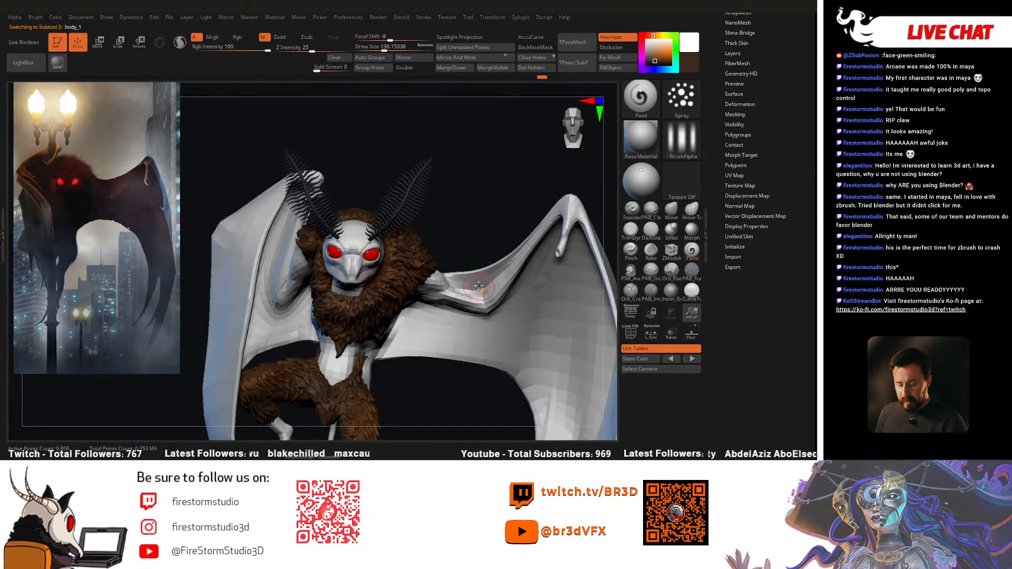
pyautogui.press('d')
pyautogui.scroll(2, 757, 62)
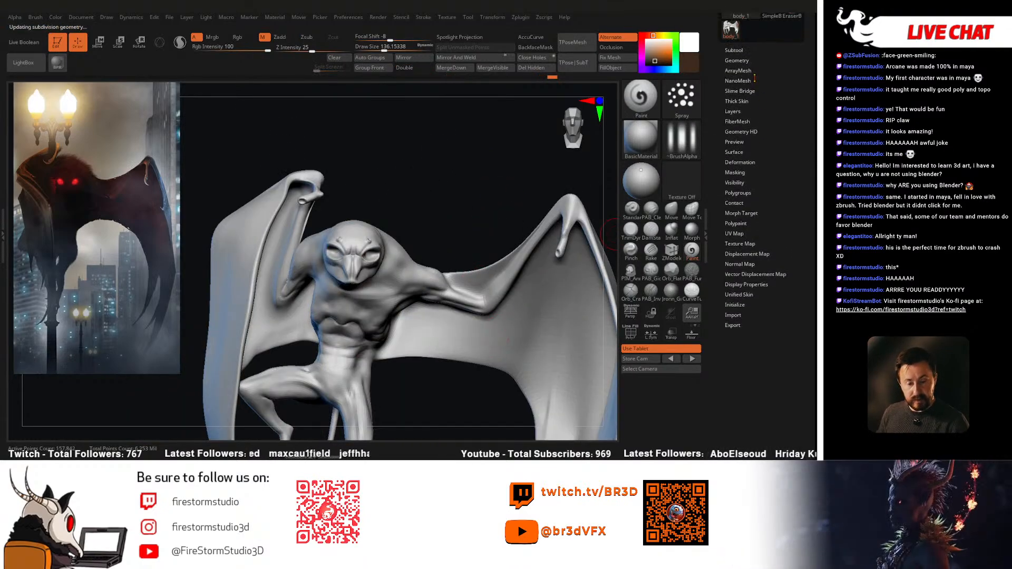
# Step: Show the hidden subtools, select lampPost and unhide the whole street lamp
pyautogui.click(735, 52)
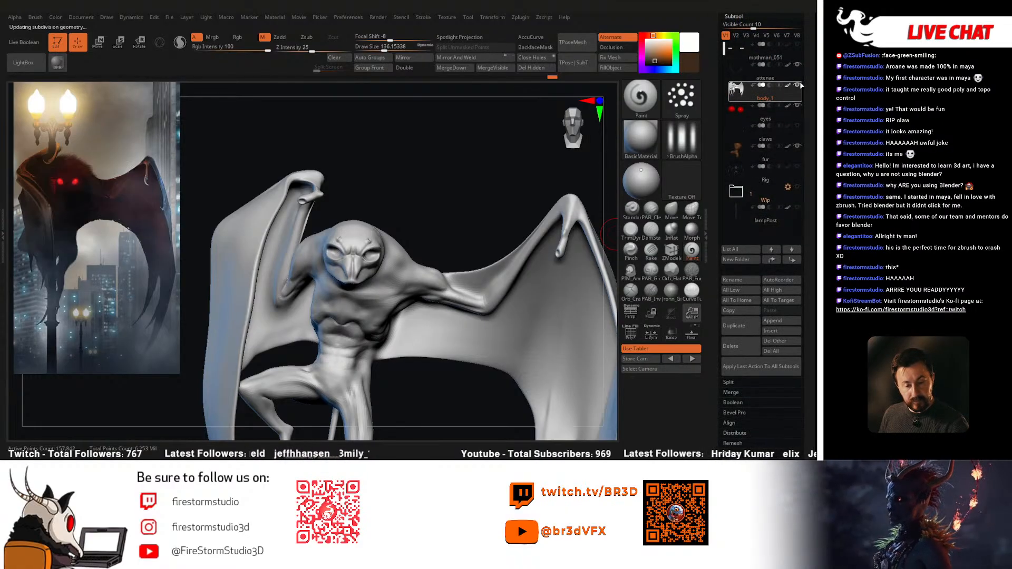
pyautogui.keyDown('shift'); pyautogui.click(796, 127); pyautogui.keyUp('shift')
pyautogui.keyDown('ctrl'); pyautogui.moveTo(491, 327); pyautogui.dragTo(436, 287, button='right'); pyautogui.keyUp('ctrl')
pyautogui.click(784, 214)
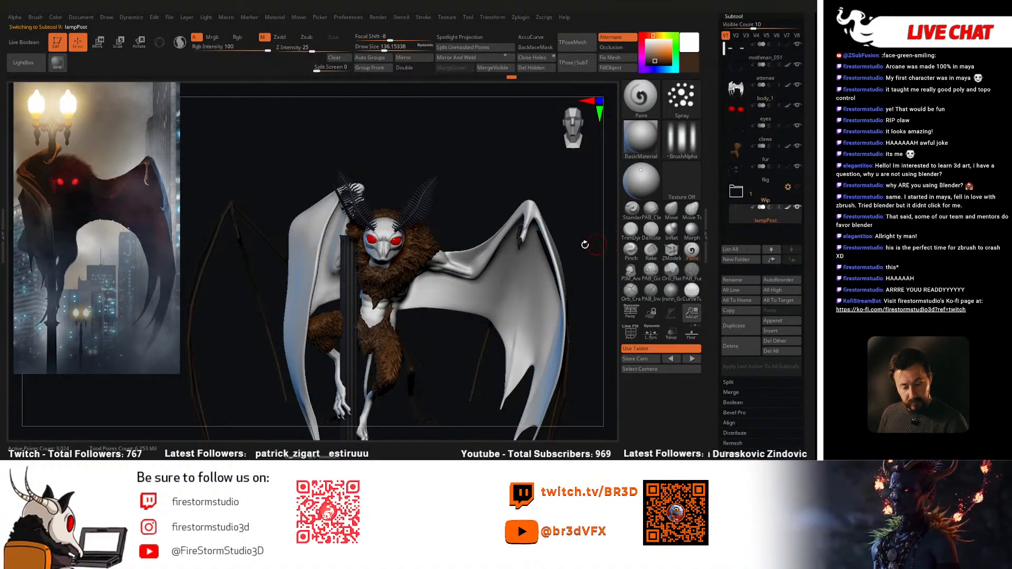
pyautogui.keyDown('ctrl'); pyautogui.keyDown('shift'); pyautogui.click(492, 181); pyautogui.keyUp('shift'); pyautogui.keyUp('ctrl')
pyautogui.keyDown('ctrl'); pyautogui.moveTo(450, 366); pyautogui.dragTo(420, 321, button='right'); pyautogui.keyUp('ctrl')
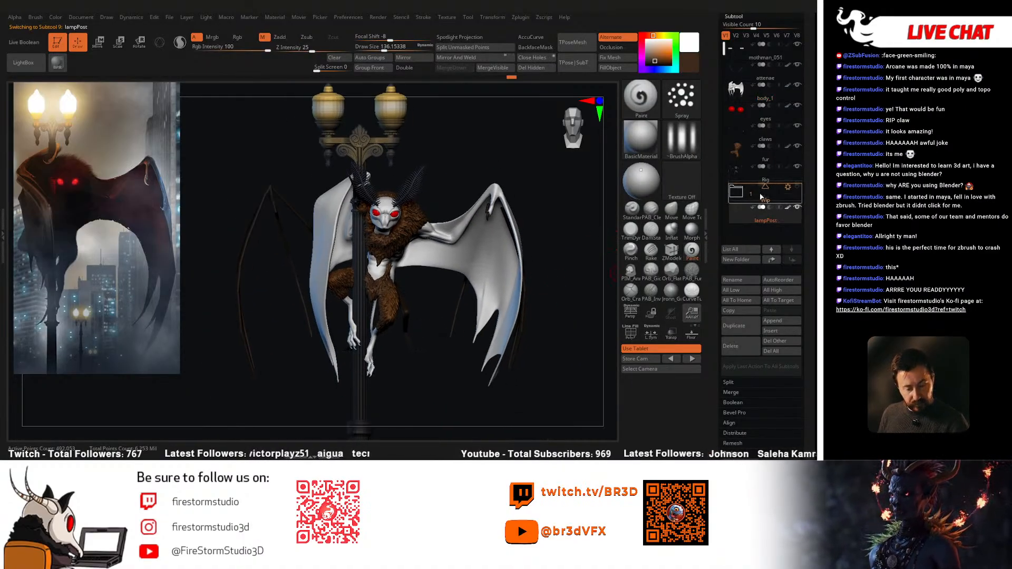
# Step: Reorder the subtool list to place the Rig in the Wip folder and lampPost above it
pyautogui.moveTo(761, 200); pyautogui.dragTo(759, 159)
pyautogui.moveTo(530, 262)
pyautogui.mouseDown()
pyautogui.moveTo(544, 255)
pyautogui.moveTo(525, 196)
pyautogui.mouseUp()
pyautogui.keyDown('shift'); pyautogui.moveTo(543, 248); pyautogui.dragTo(535, 251); pyautogui.keyUp('shift')
pyautogui.moveTo(451, 330); pyautogui.dragTo(436, 363)
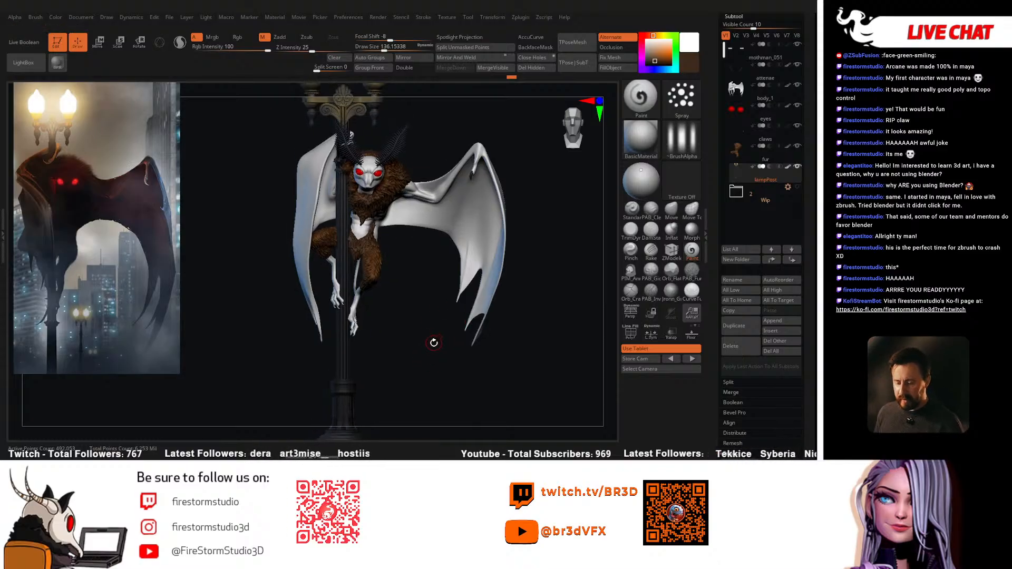
# Step: Select the body, sample the dark colour of the antennae and fill the body with it in Rgb mode
pyautogui.keyDown('alt'); pyautogui.click(431, 200); pyautogui.keyUp('alt')
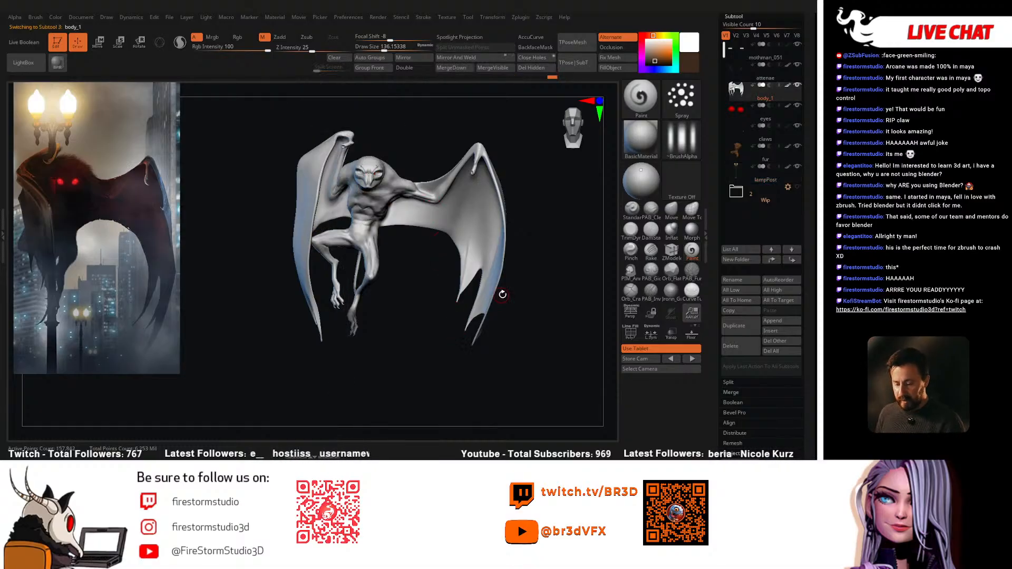
pyautogui.moveTo(689, 80); pyautogui.dragTo(396, 150)
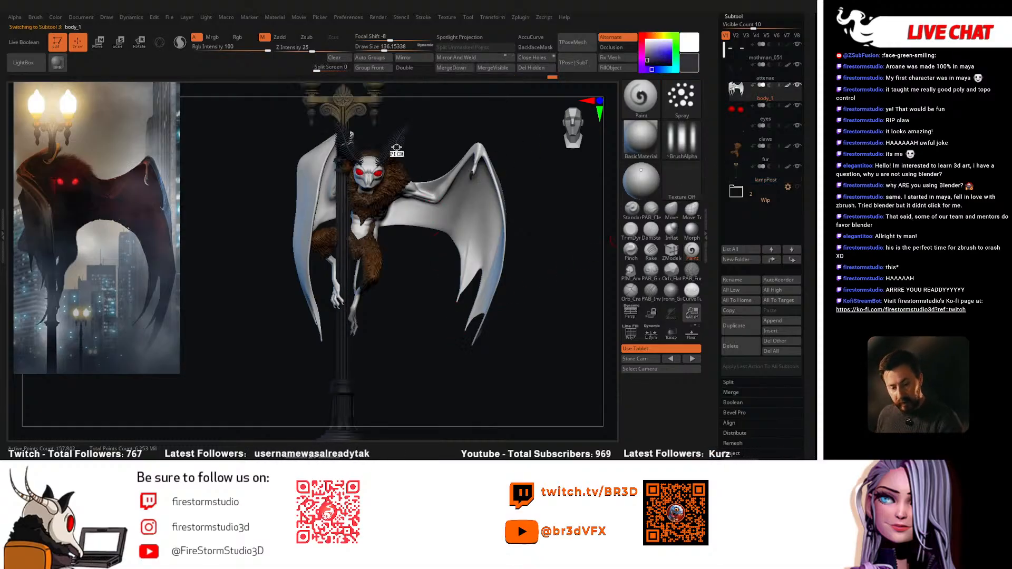
pyautogui.hotkey('alt', 's')
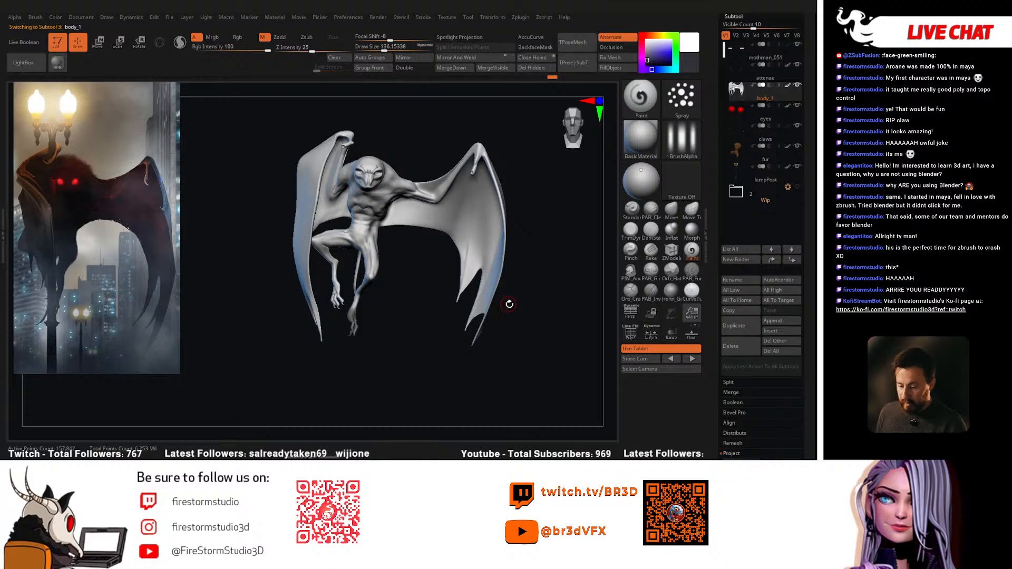
pyautogui.scroll(3, 418, 299)
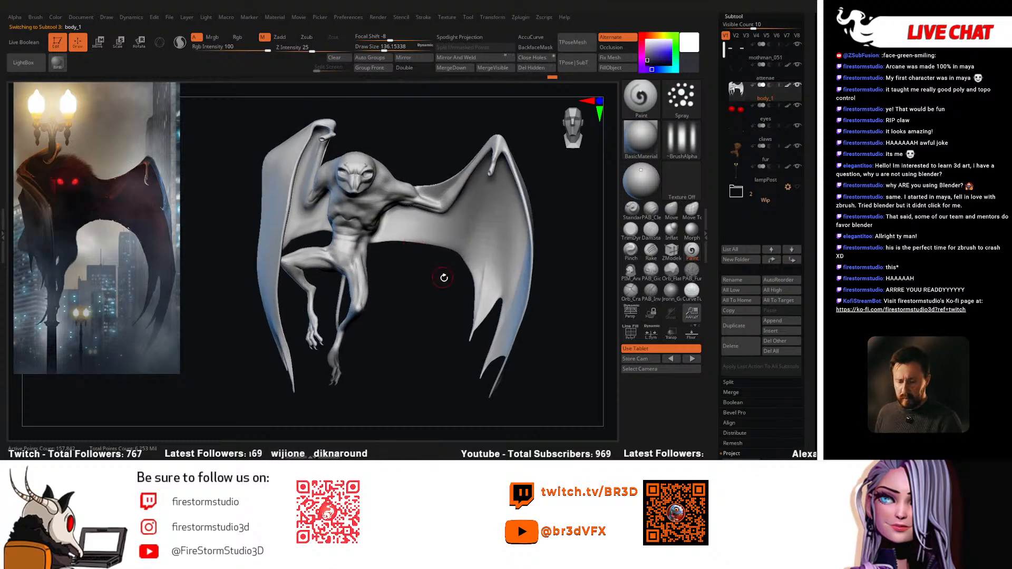
pyautogui.keyDown('ctrl'); pyautogui.moveTo(557, 248); pyautogui.dragTo(562, 255, button='right'); pyautogui.keyUp('ctrl')
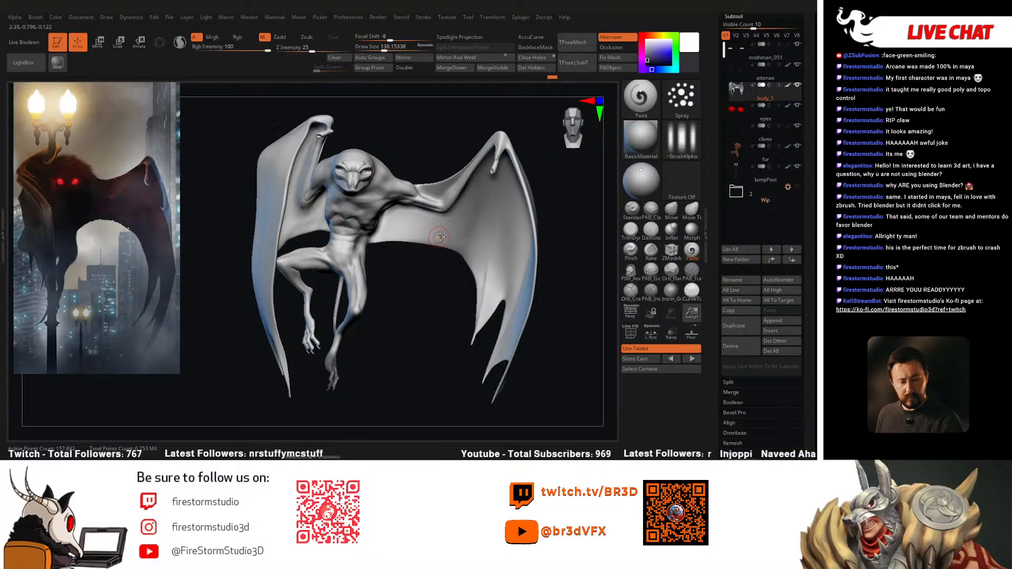
pyautogui.click(243, 37)
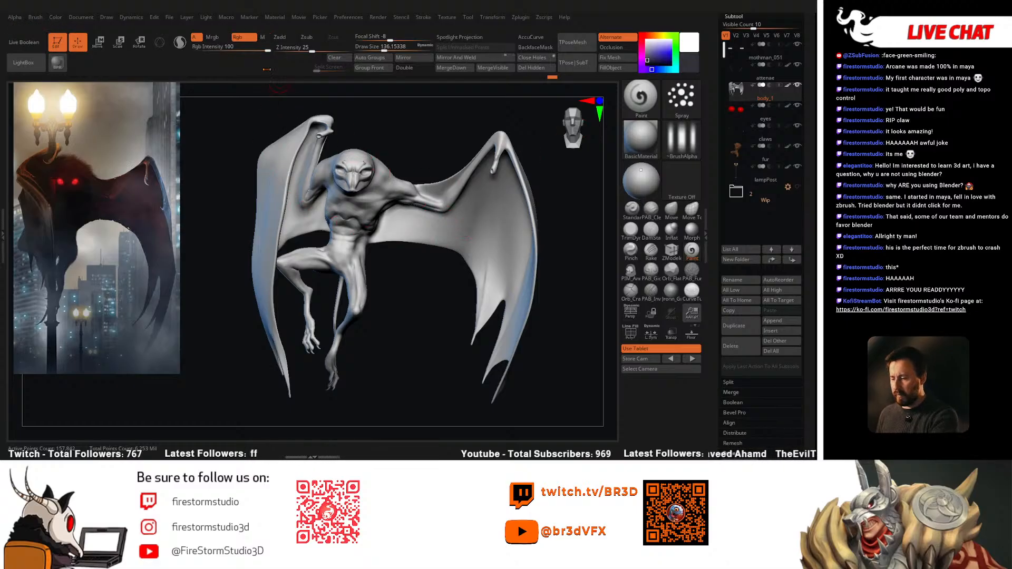
pyautogui.click(610, 68)
pyautogui.hotkey('shift', 'alt', 's')
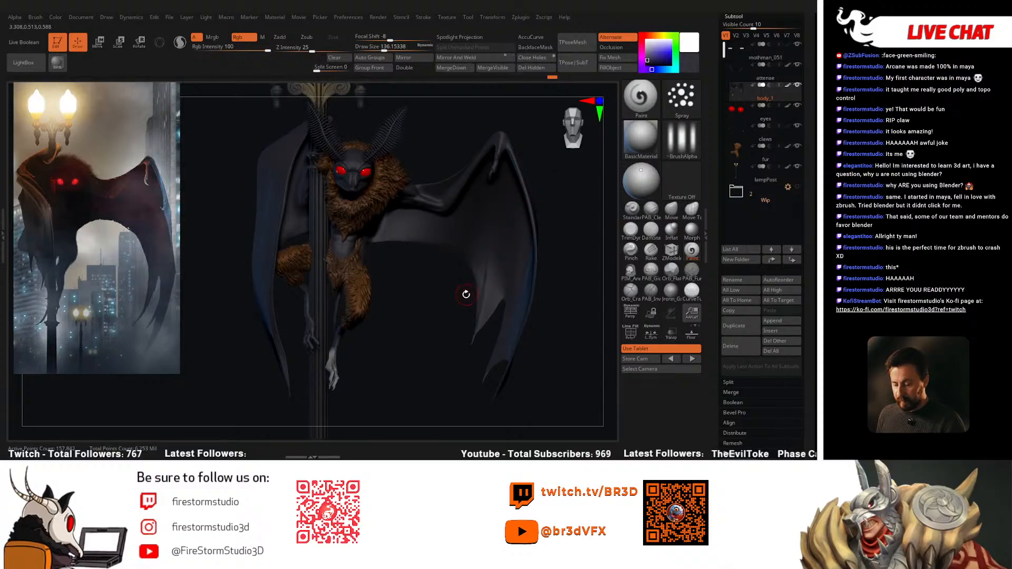
pyautogui.moveTo(427, 346); pyautogui.dragTo(387, 356)
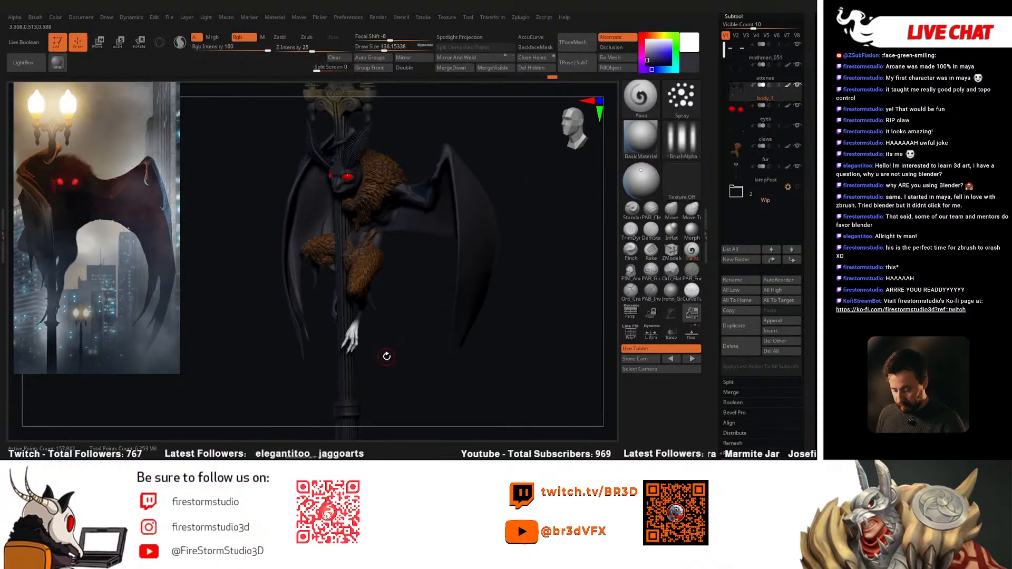
pyautogui.moveTo(565, 132); pyautogui.dragTo(571, 301)
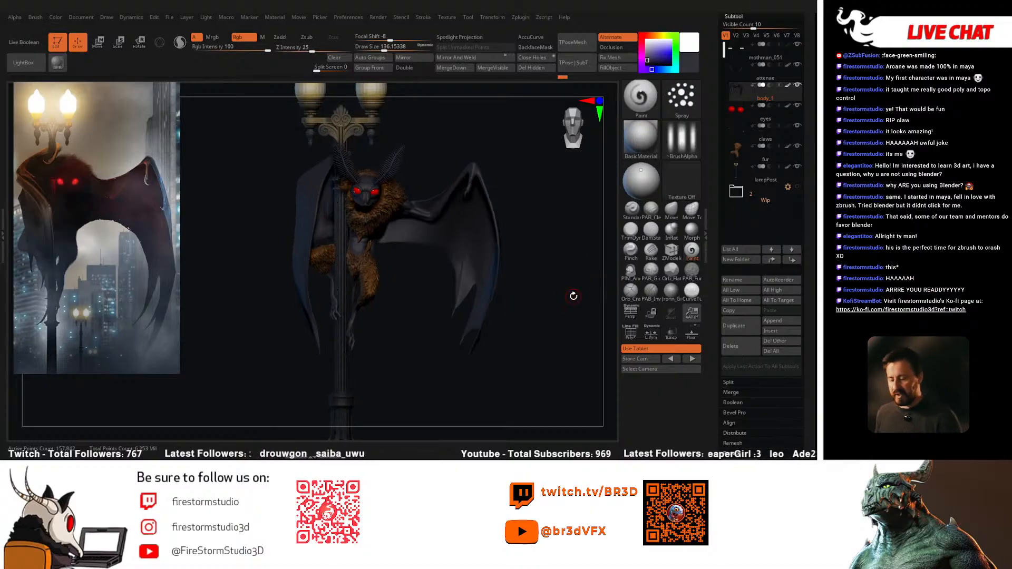
pyautogui.moveTo(543, 308); pyautogui.dragTo(606, 218)
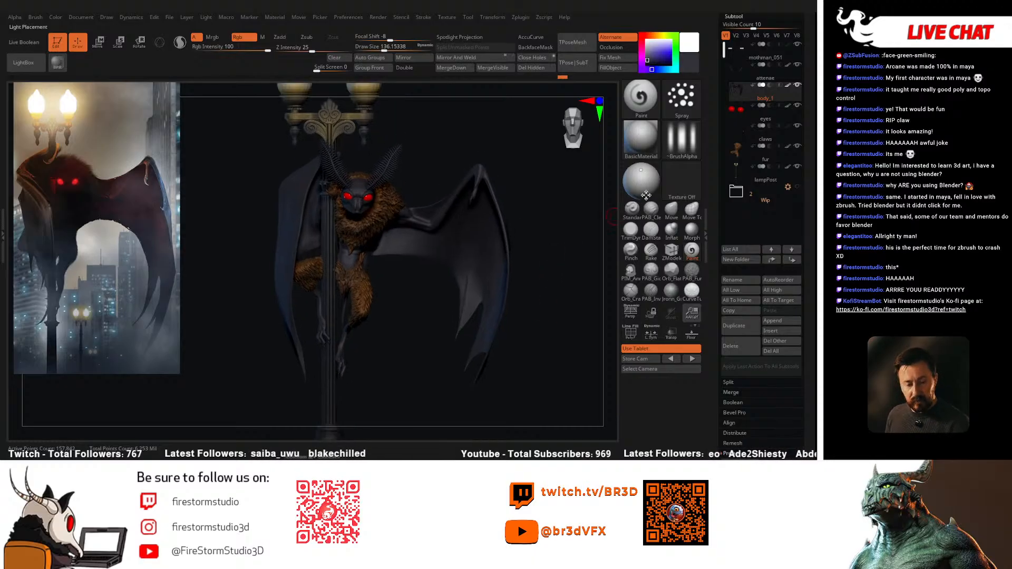
# Step: Select the antennae and recolour them with tones sampled from the fur and the dark wing
pyautogui.click(733, 78)
pyautogui.hotkey('alt', 's')
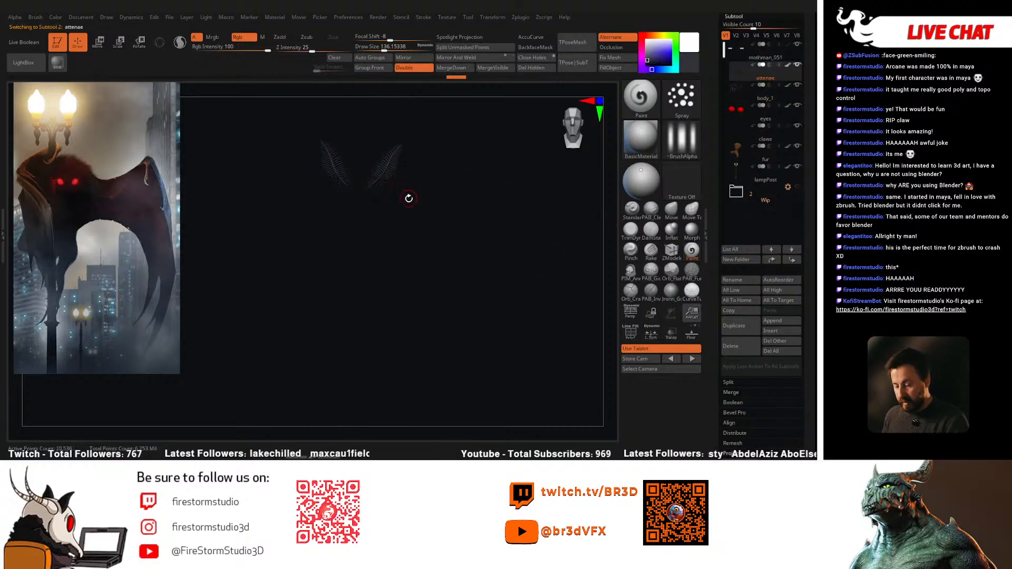
pyautogui.hotkey('alt', 's')
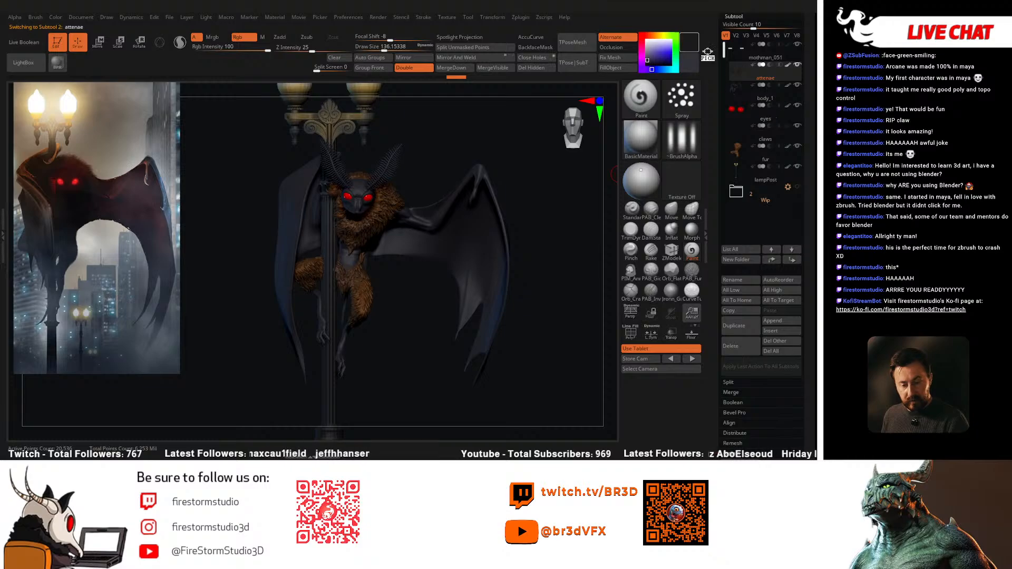
pyautogui.moveTo(737, 158); pyautogui.dragTo(368, 228)
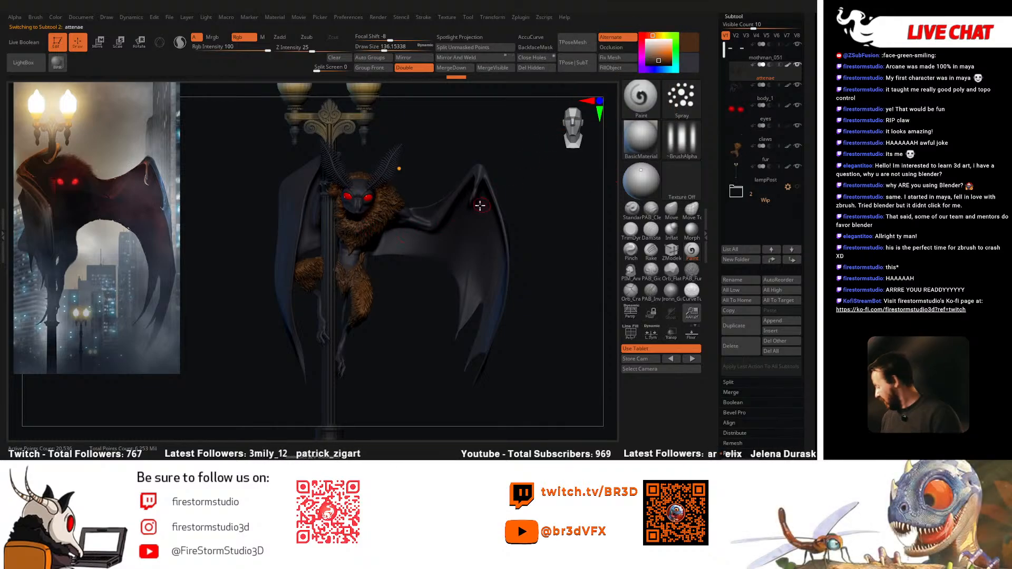
pyautogui.press('c')
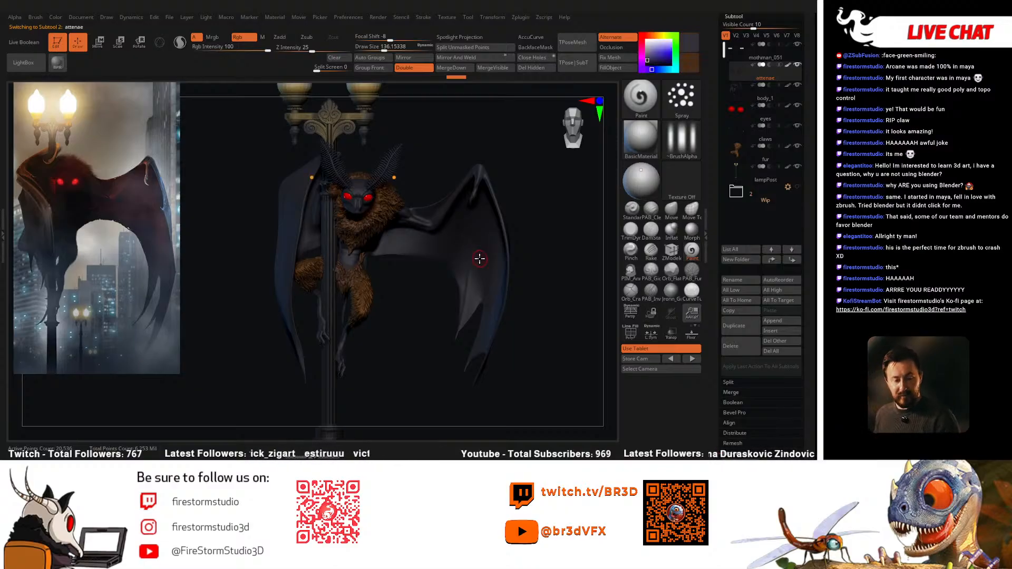
pyautogui.moveTo(389, 170); pyautogui.dragTo(541, 241, button='right')
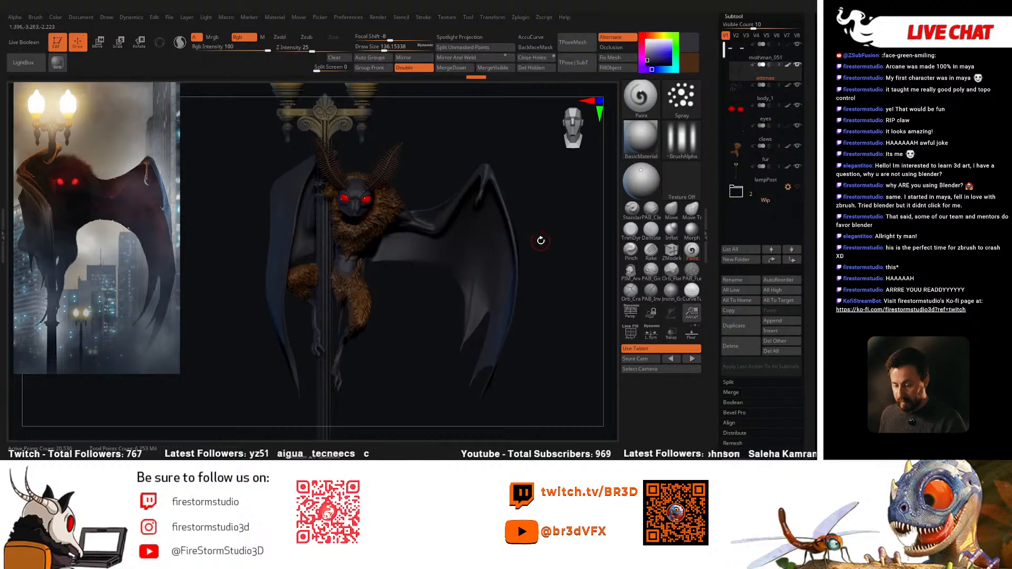
pyautogui.click(688, 69)
pyautogui.click(688, 68)
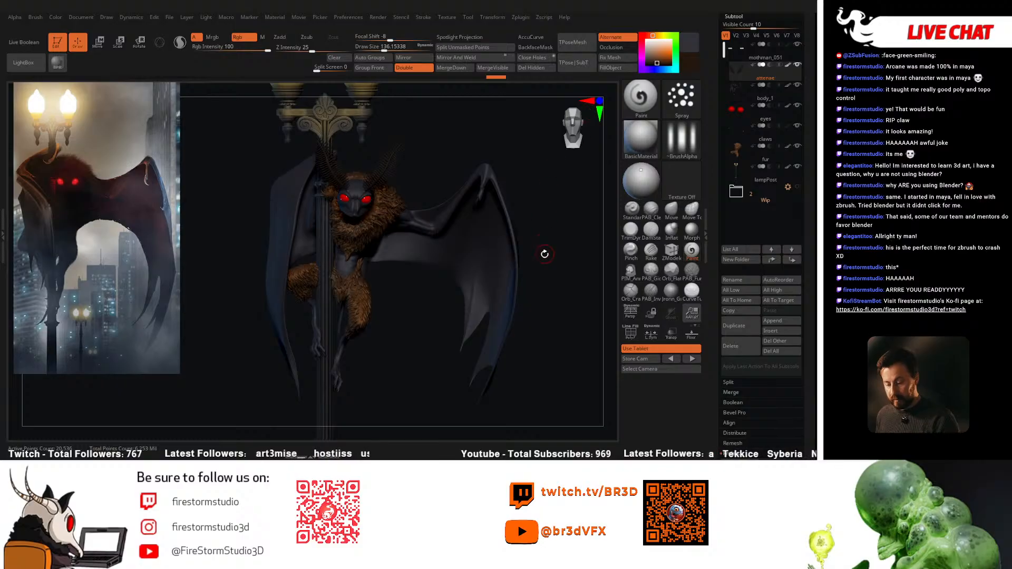
# Step: Select the body, isolate its wing membrane polygroups, fill them with dark brown and unhide the remaining parts
pyautogui.keyDown('alt'); pyautogui.click(441, 262); pyautogui.keyUp('alt')
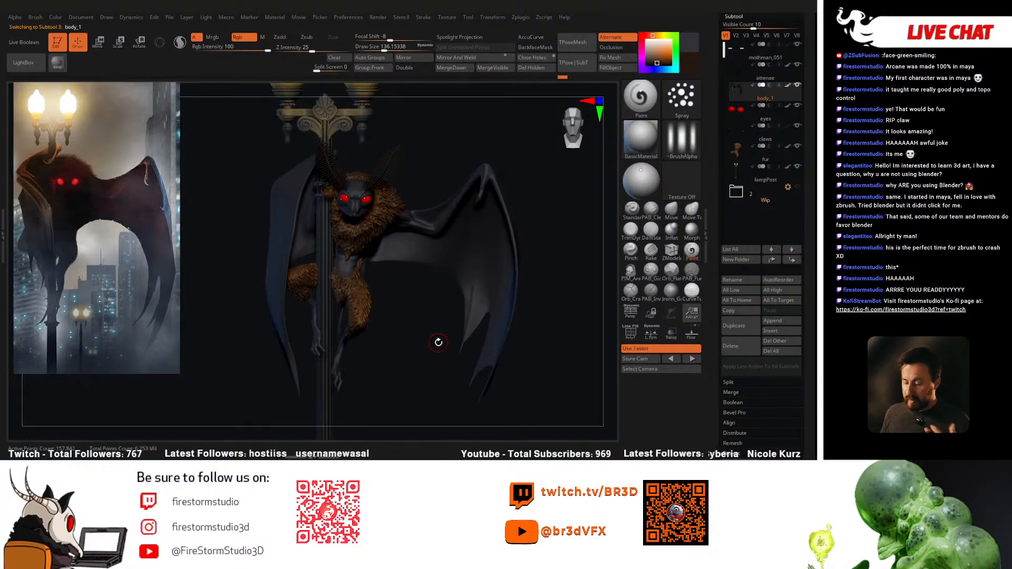
pyautogui.moveTo(437, 342); pyautogui.dragTo(435, 258)
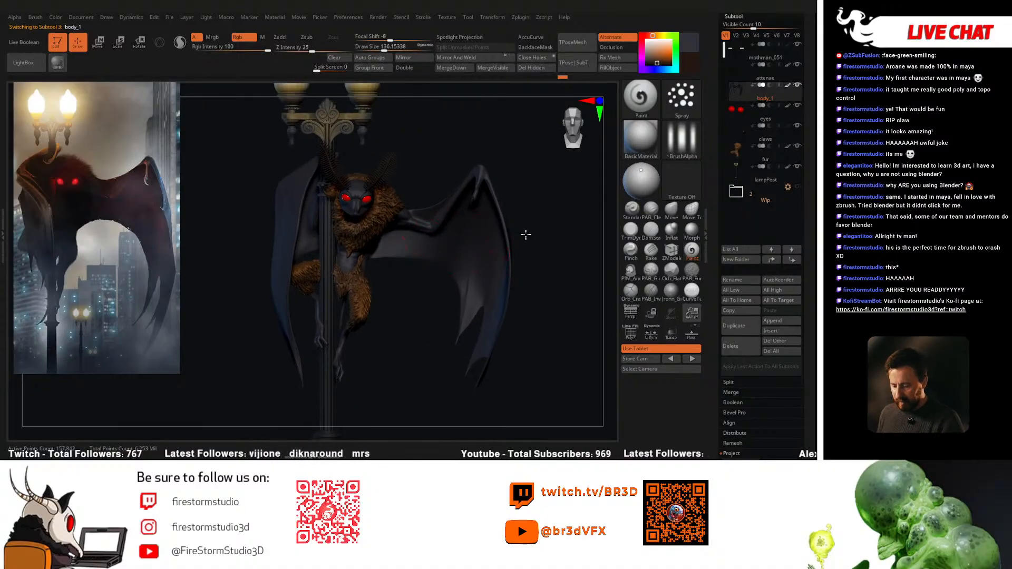
pyautogui.hotkey('shift', 'f')
pyautogui.keyDown('ctrl'); pyautogui.keyDown('shift'); pyautogui.click(321, 232); pyautogui.keyUp('shift'); pyautogui.keyUp('ctrl')
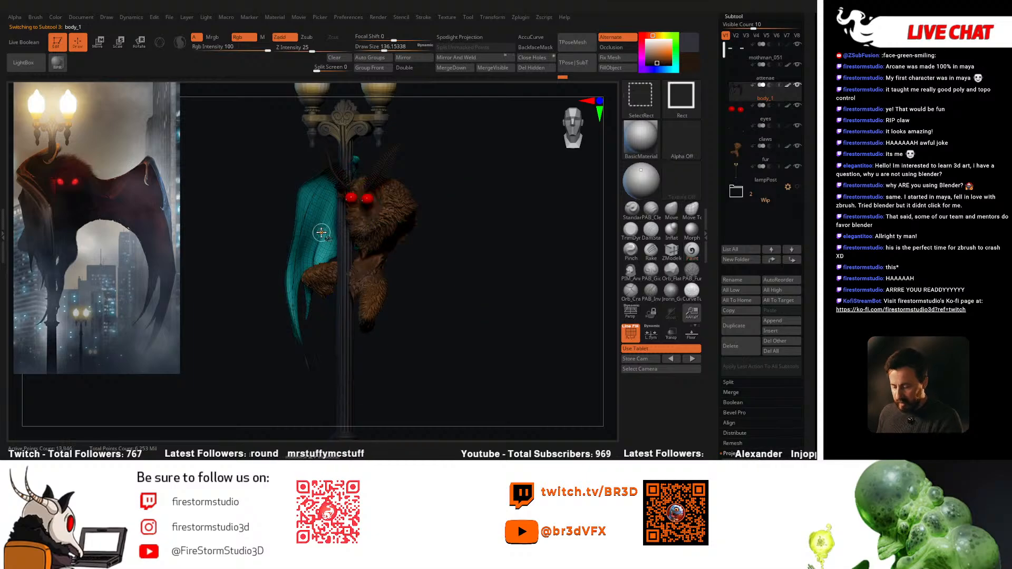
pyautogui.keyDown('ctrl'); pyautogui.keyDown('shift'); pyautogui.click(342, 264); pyautogui.keyUp('shift'); pyautogui.keyUp('ctrl')
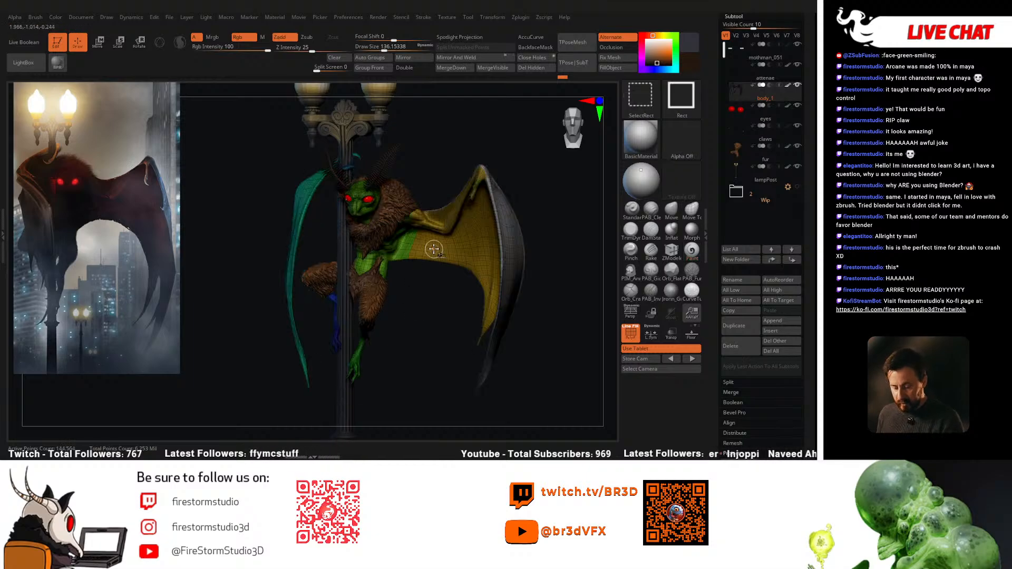
pyautogui.moveTo(434, 303); pyautogui.dragTo(508, 251)
pyautogui.moveTo(542, 207); pyautogui.dragTo(569, 298)
pyautogui.hotkey('shift', 'f')
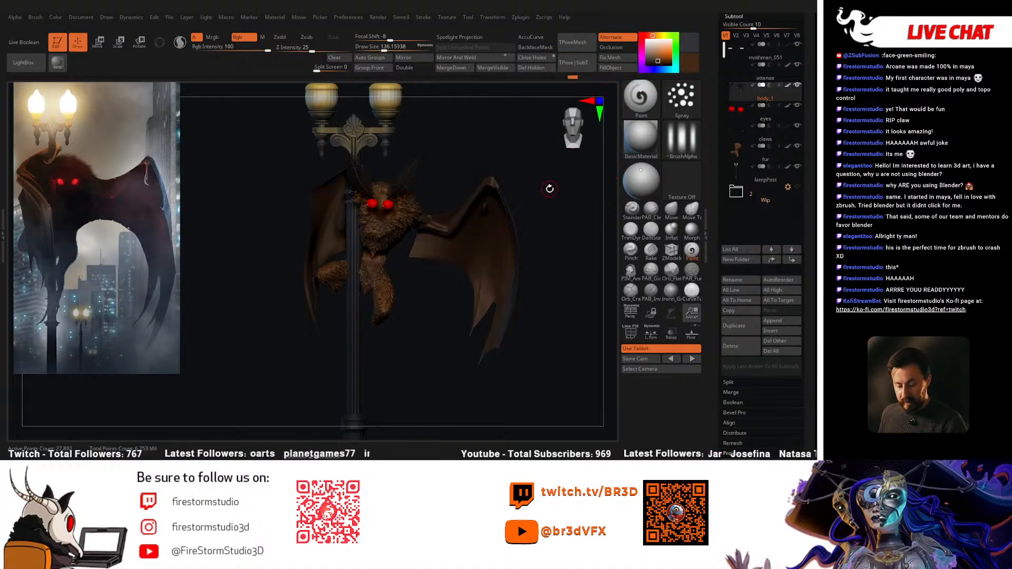
pyautogui.moveTo(551, 210); pyautogui.dragTo(550, 267)
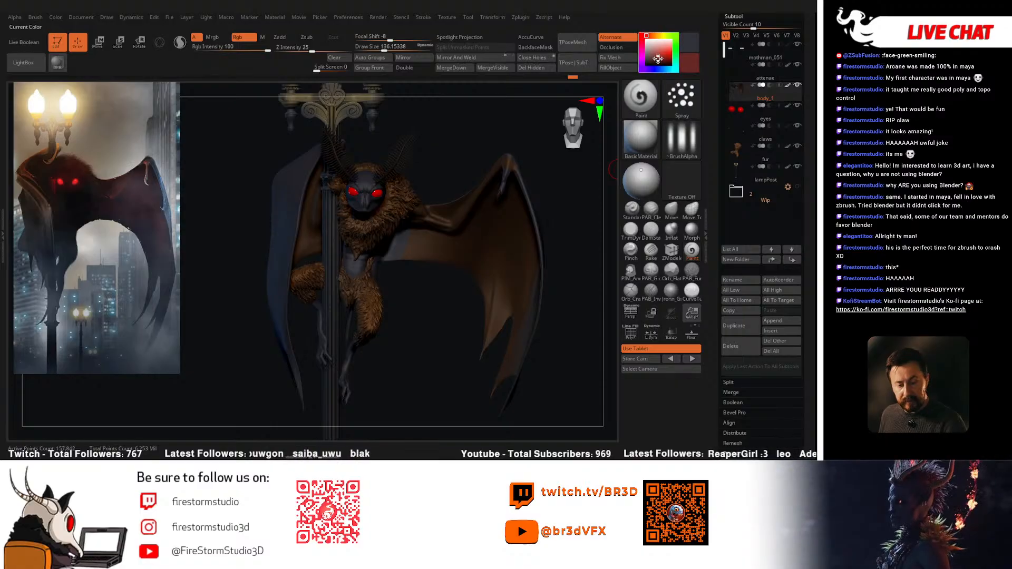
# Step: Fill the whole body with a faint dark red tint at Rgb Intensity 11
pyautogui.keyDown('alt'); pyautogui.moveTo(580, 227); pyautogui.dragTo(601, 189); pyautogui.keyUp('alt')
pyautogui.moveTo(267, 48); pyautogui.dragTo(226, 49)
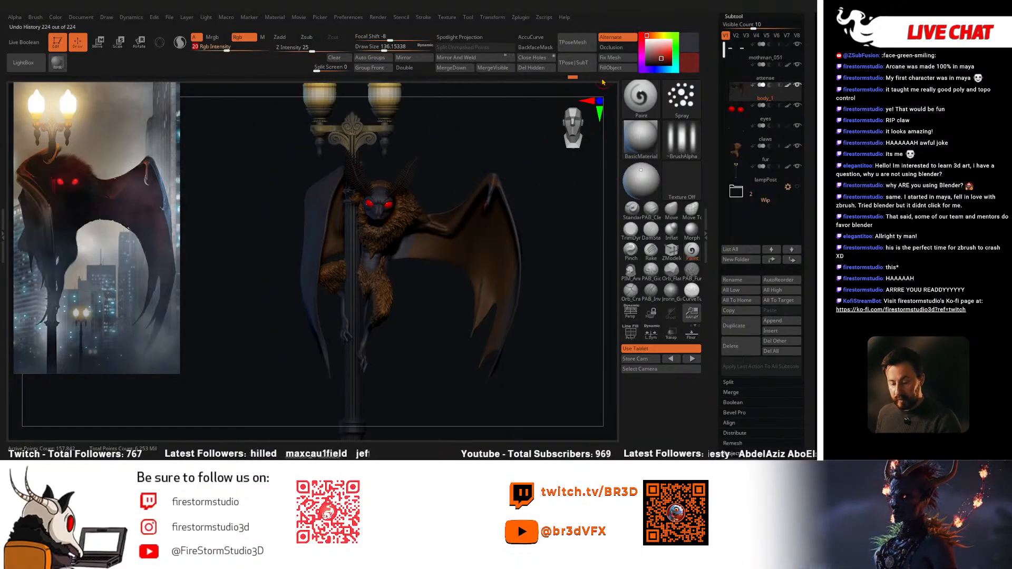
pyautogui.click(614, 68)
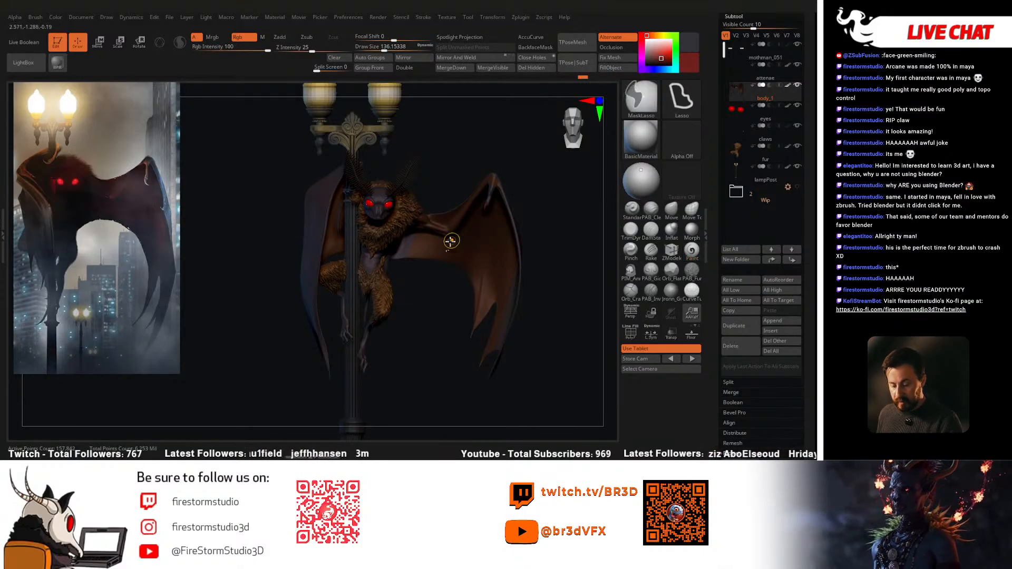
pyautogui.hotkey('ctrl', 'z')
pyautogui.moveTo(226, 48); pyautogui.dragTo(218, 68)
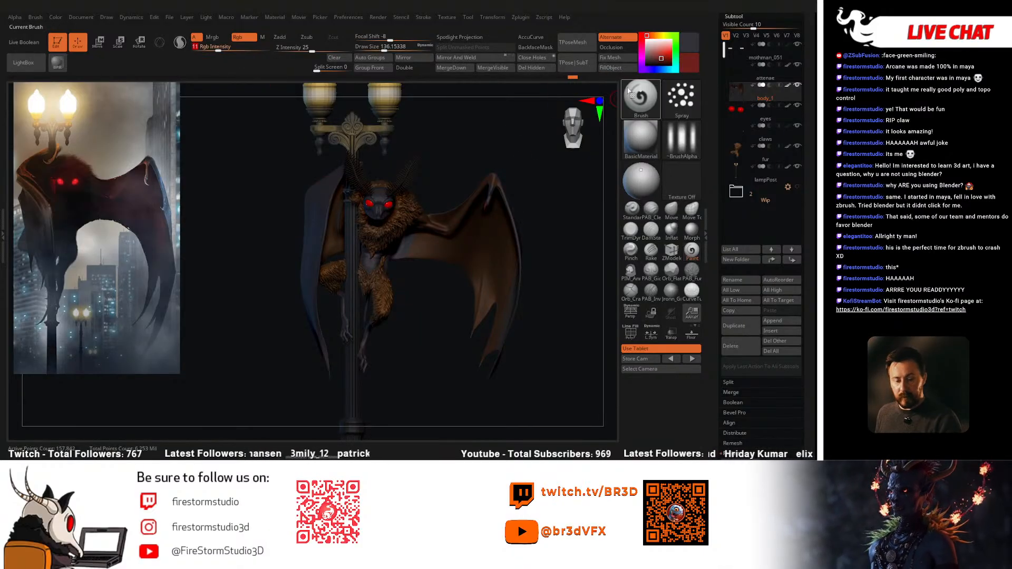
pyautogui.moveTo(548, 235); pyautogui.dragTo(506, 267)
# Step: Sample the wing's brown and set the Paint brush to BackfaceMask, Alpha Off, Dots stroke and Rgb Intensity 100
pyautogui.moveTo(689, 62); pyautogui.dragTo(468, 245)
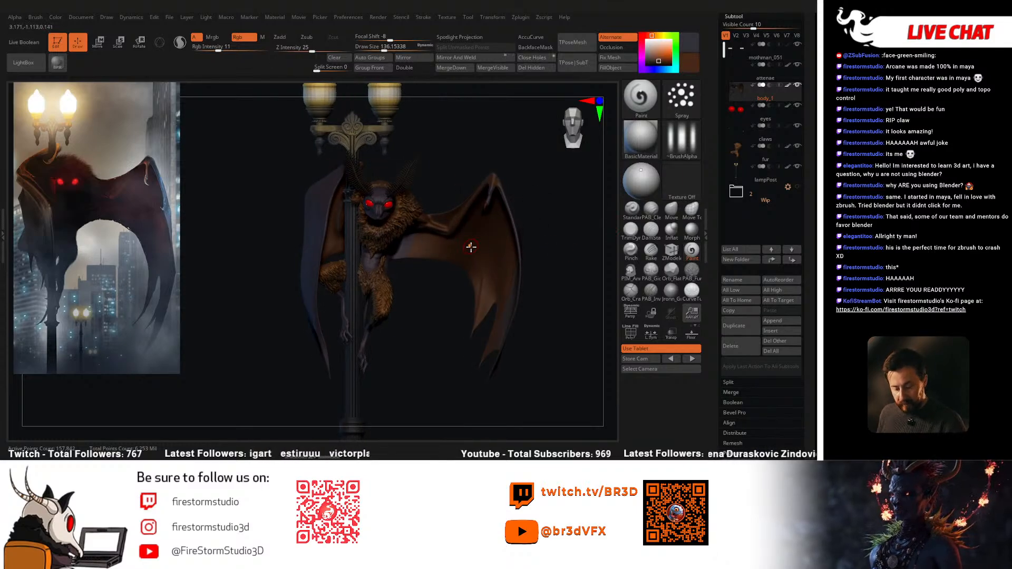
pyautogui.click(692, 251)
pyautogui.press('Escape')
pyautogui.keyDown('ctrl'); pyautogui.moveTo(404, 259); pyautogui.dragTo(416, 269, button='right'); pyautogui.keyUp('ctrl')
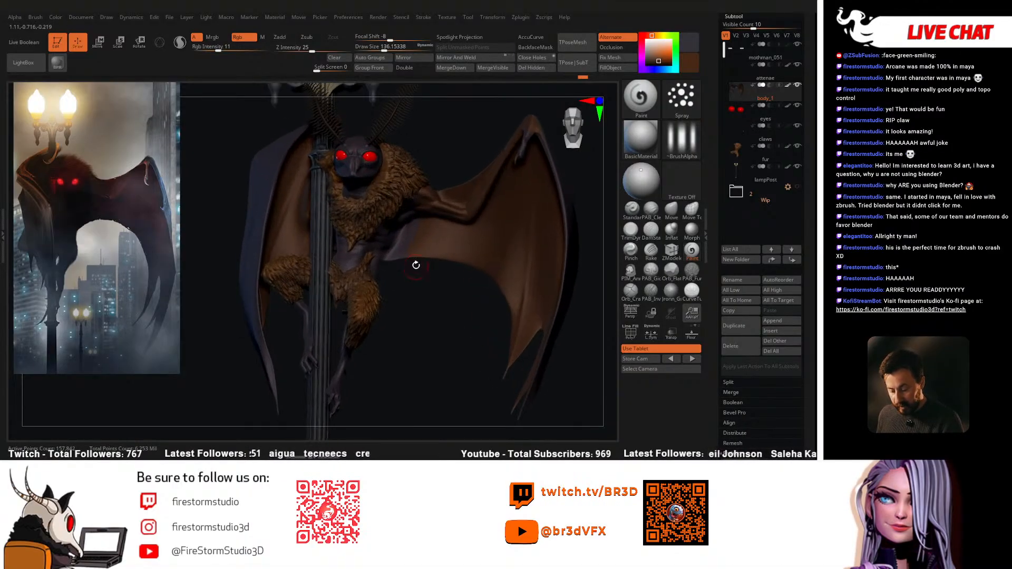
pyautogui.click(535, 47)
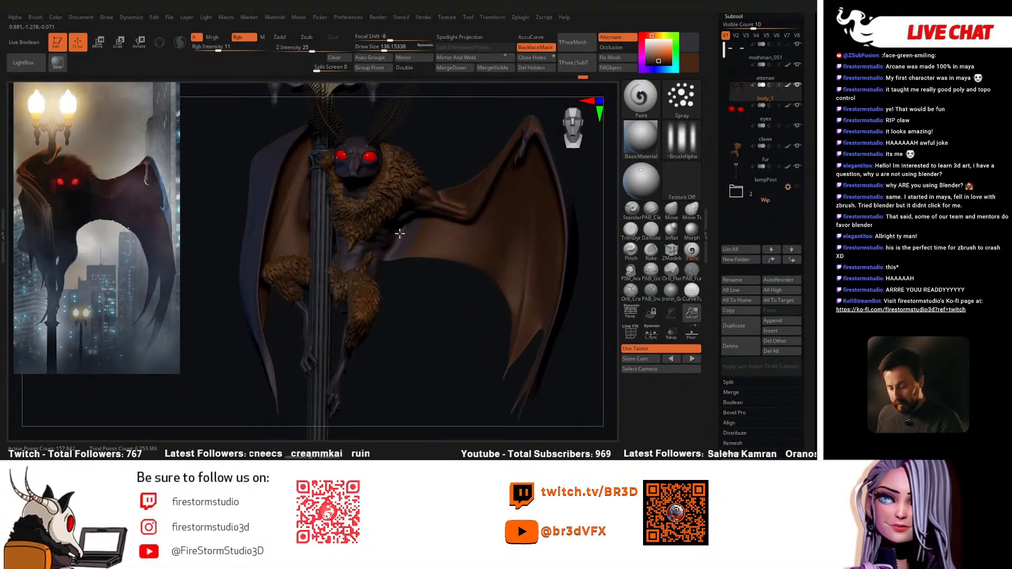
pyautogui.click(682, 139)
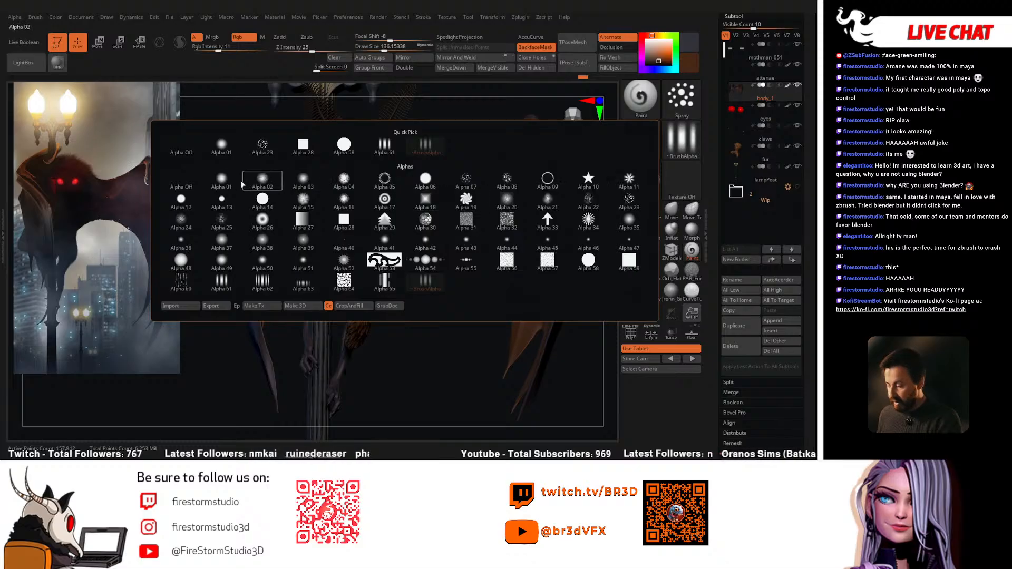
pyautogui.click(195, 181)
pyautogui.click(662, 108)
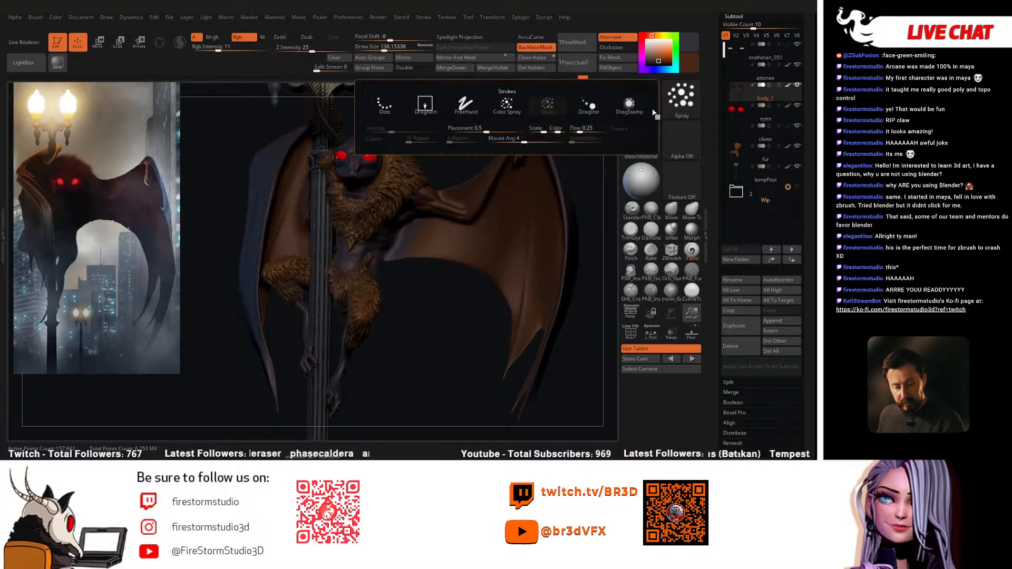
pyautogui.click(384, 105)
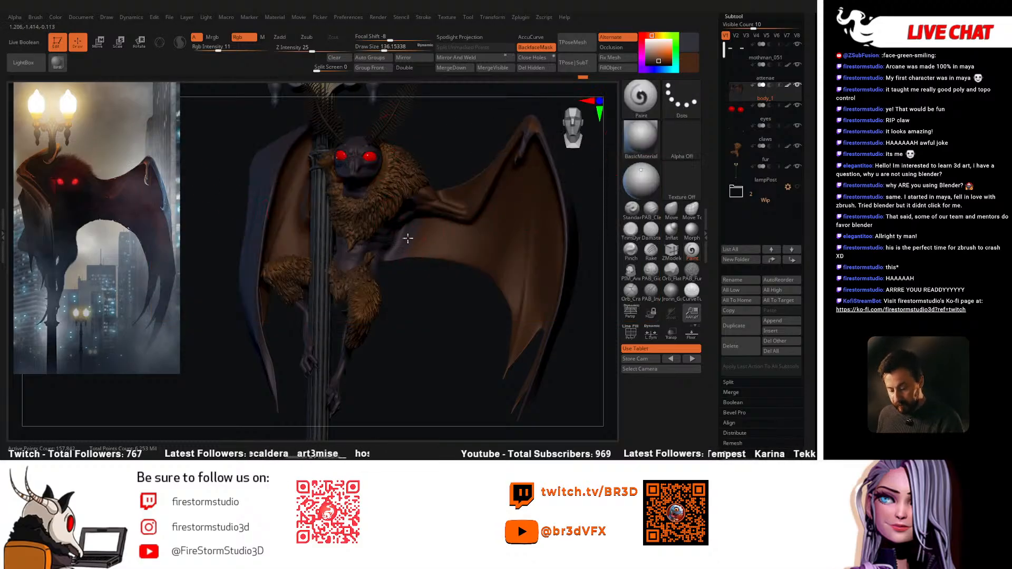
pyautogui.click(267, 48)
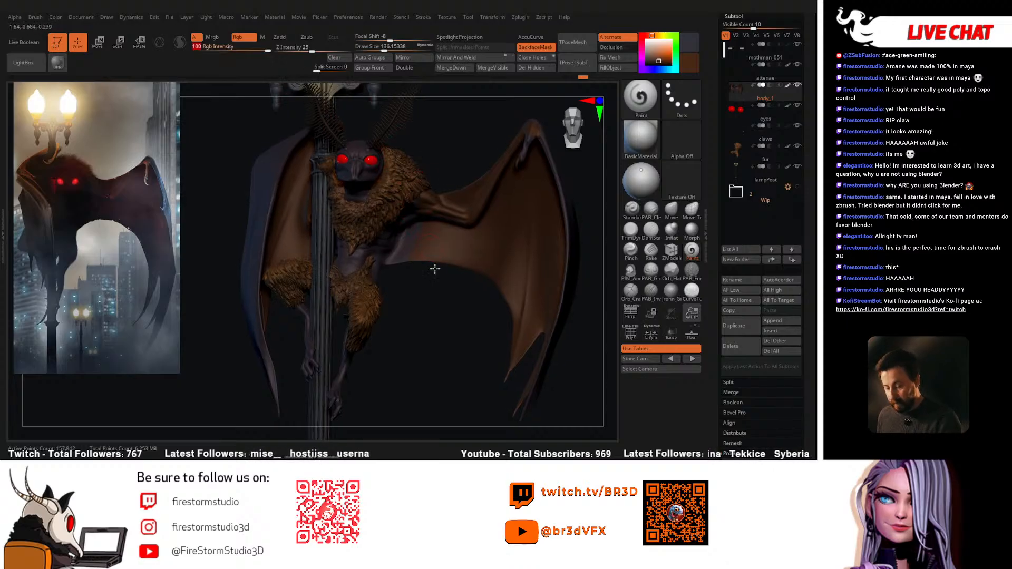
# Step: Paint brown over the wing membrane where it joins the torso to soften the colour border
pyautogui.scroll(4, 438, 263)
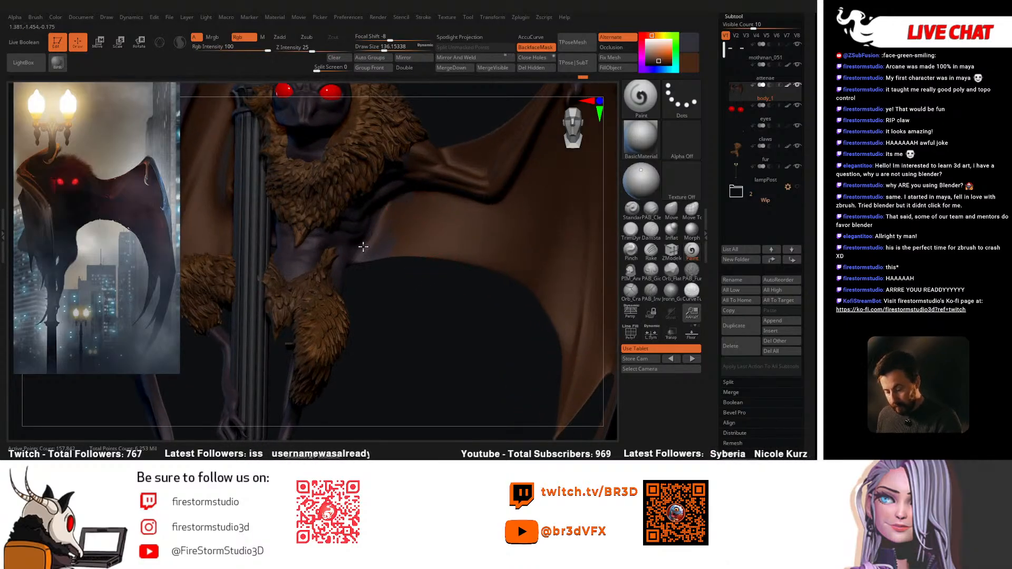
pyautogui.moveTo(414, 194); pyautogui.dragTo(449, 213)
pyautogui.moveTo(449, 213)
pyautogui.mouseDown(button='right')
pyautogui.moveTo(484, 199)
pyautogui.moveTo(464, 206)
pyautogui.moveTo(461, 279)
pyautogui.moveTo(433, 263)
pyautogui.moveTo(485, 262)
pyautogui.moveTo(442, 252)
pyautogui.mouseUp(button='right')
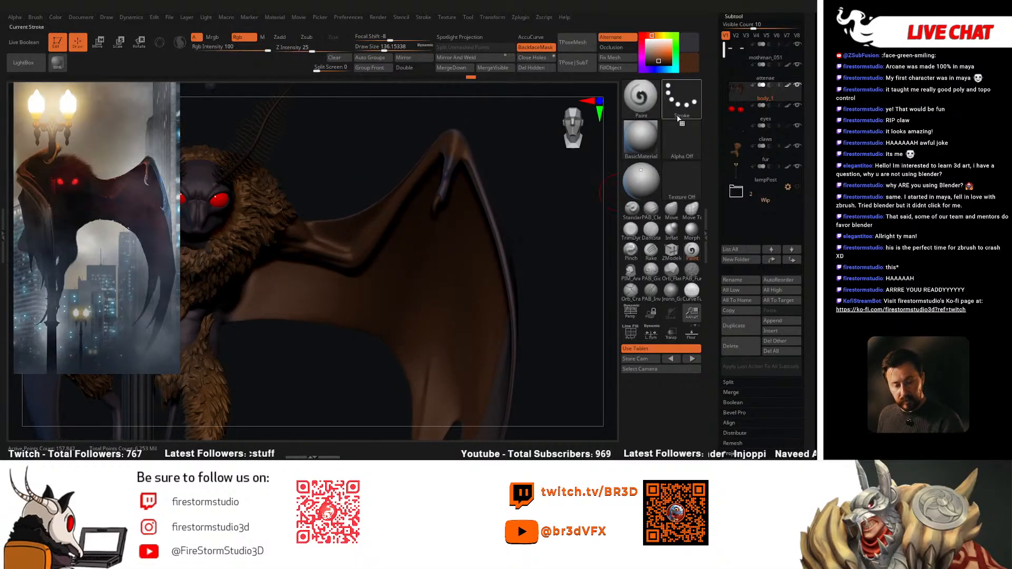
# Step: Sample brown and dark violet tones and paint the wing's claw, joint and outer finger bones, switching between both colours
pyautogui.moveTo(690, 48); pyautogui.dragTo(487, 201)
pyautogui.moveTo(538, 165); pyautogui.dragTo(510, 172, button='right')
pyautogui.moveTo(675, 54); pyautogui.dragTo(471, 210)
pyautogui.moveTo(483, 184); pyautogui.dragTo(537, 170, button='right')
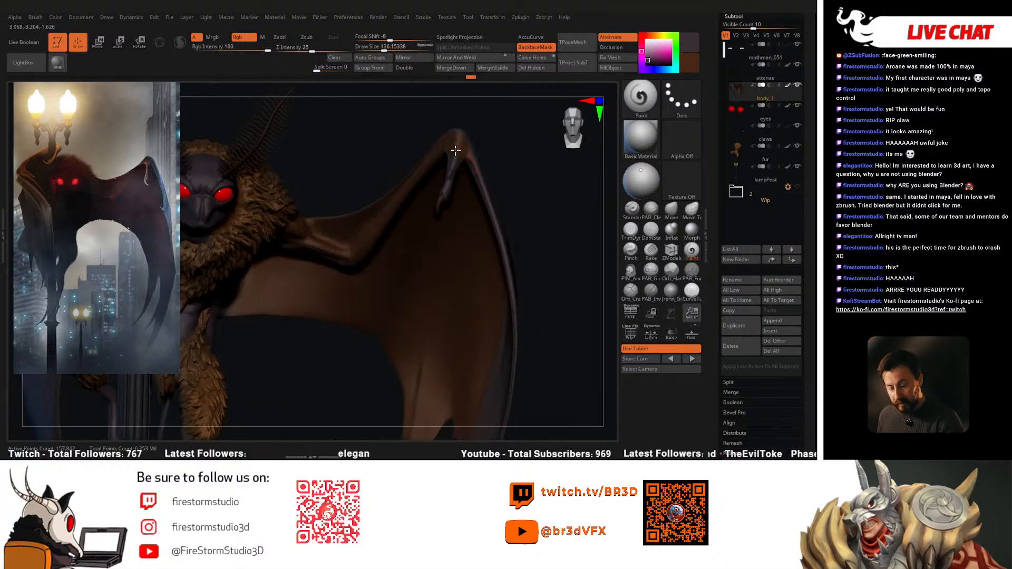
pyautogui.moveTo(460, 152); pyautogui.dragTo(454, 157)
pyautogui.press('v')
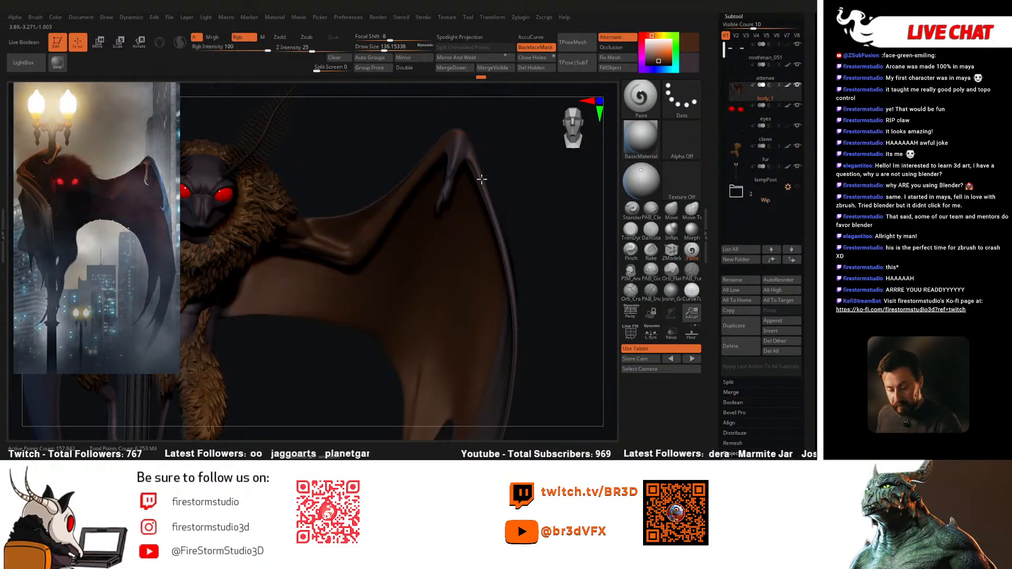
pyautogui.moveTo(480, 136); pyautogui.dragTo(547, 178, button='right')
pyautogui.press('c')
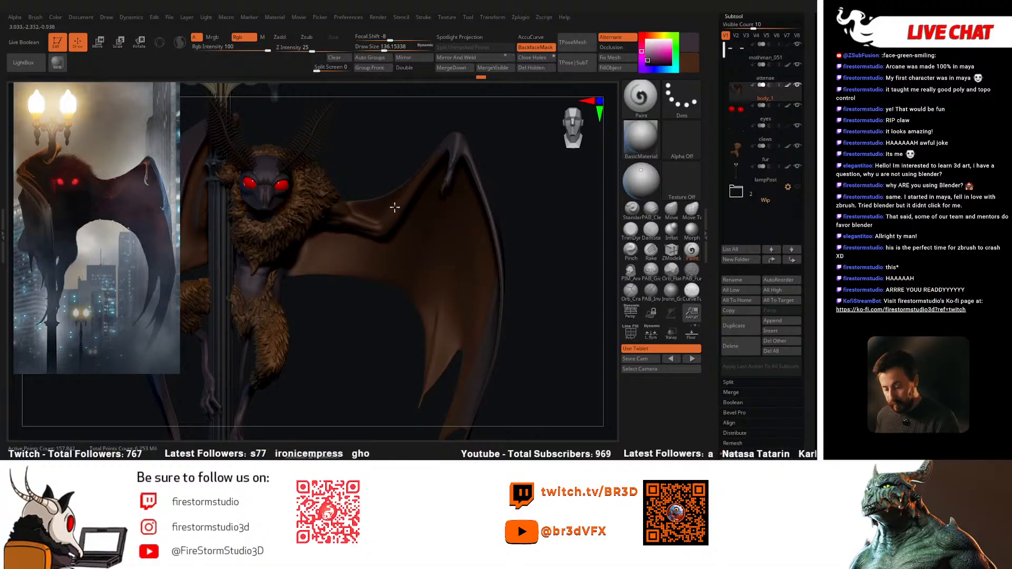
# Step: Blend the dark body tone from the shoulder along the wing arm into the brown membrane
pyautogui.moveTo(430, 220); pyautogui.dragTo(383, 224, button='right')
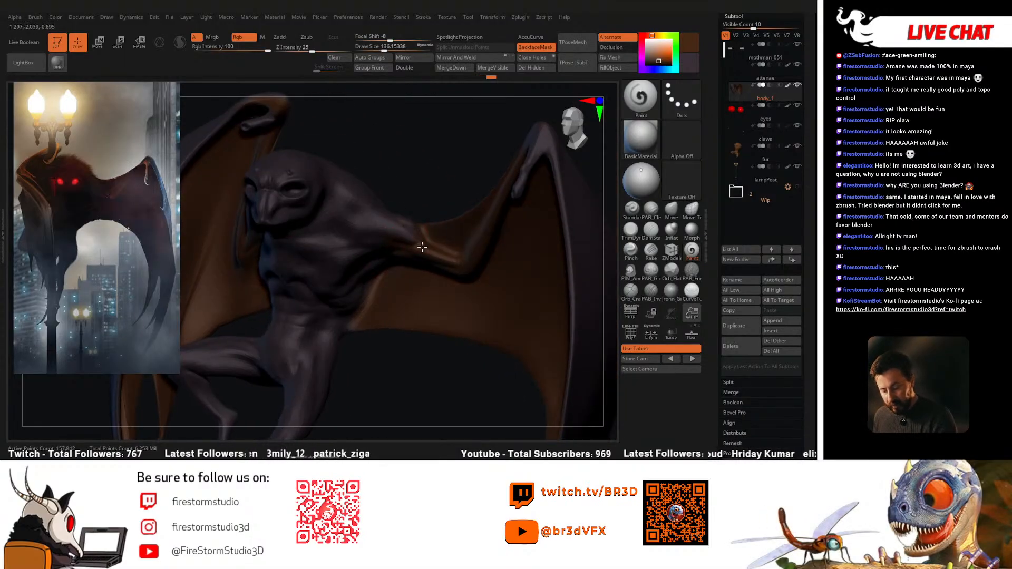
pyautogui.moveTo(425, 240)
pyautogui.mouseDown(button='right')
pyautogui.moveTo(453, 274)
pyautogui.moveTo(407, 282)
pyautogui.moveTo(396, 307)
pyautogui.moveTo(382, 288)
pyautogui.moveTo(289, 343)
pyautogui.moveTo(309, 219)
pyautogui.moveTo(370, 239)
pyautogui.moveTo(332, 275)
pyautogui.moveTo(245, 242)
pyautogui.moveTo(283, 203)
pyautogui.moveTo(271, 199)
pyautogui.moveTo(285, 245)
pyautogui.moveTo(274, 183)
pyautogui.moveTo(314, 137)
pyautogui.moveTo(311, 163)
pyautogui.moveTo(256, 197)
pyautogui.moveTo(414, 188)
pyautogui.moveTo(482, 237)
pyautogui.moveTo(451, 190)
pyautogui.mouseUp(button='right')
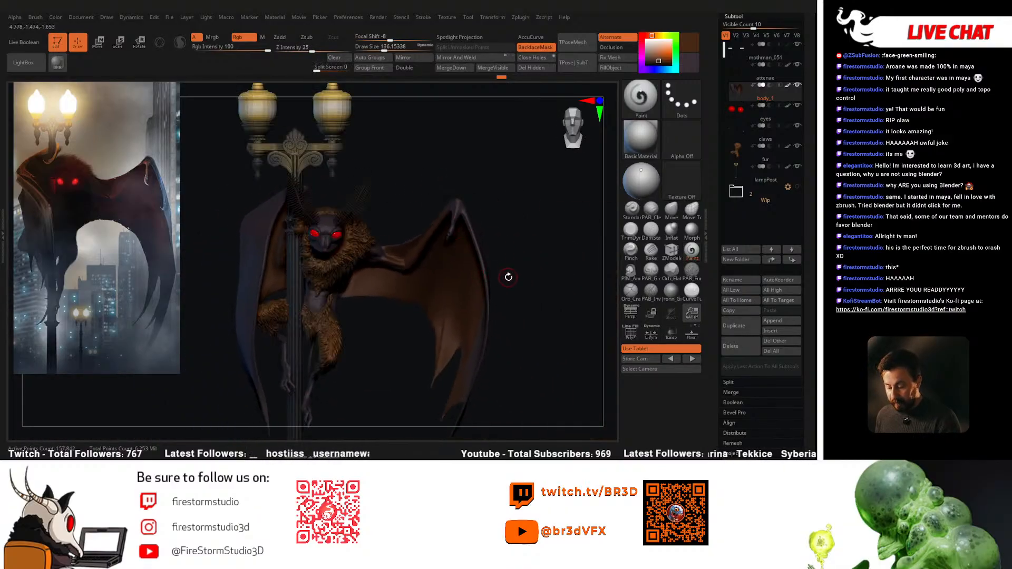
pyautogui.moveTo(518, 300)
pyautogui.keyDown('alt'); pyautogui.mouseDown(button='right')
pyautogui.moveTo(538, 283)
pyautogui.moveTo(558, 289)
pyautogui.mouseUp(button='right'); pyautogui.keyUp('alt')
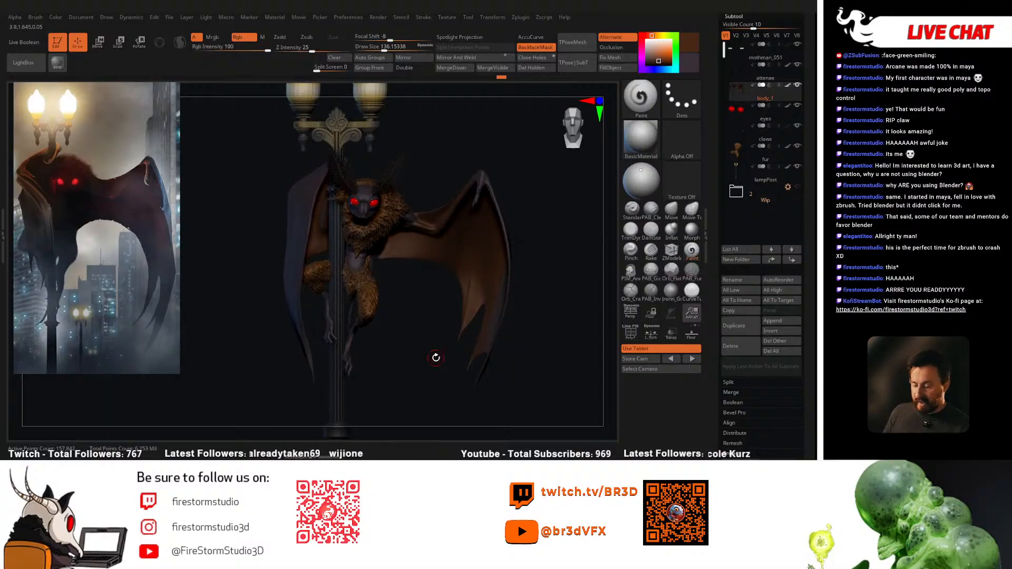
pyautogui.keyDown('ctrl'); pyautogui.moveTo(527, 215); pyautogui.dragTo(551, 209, button='right'); pyautogui.keyUp('ctrl')
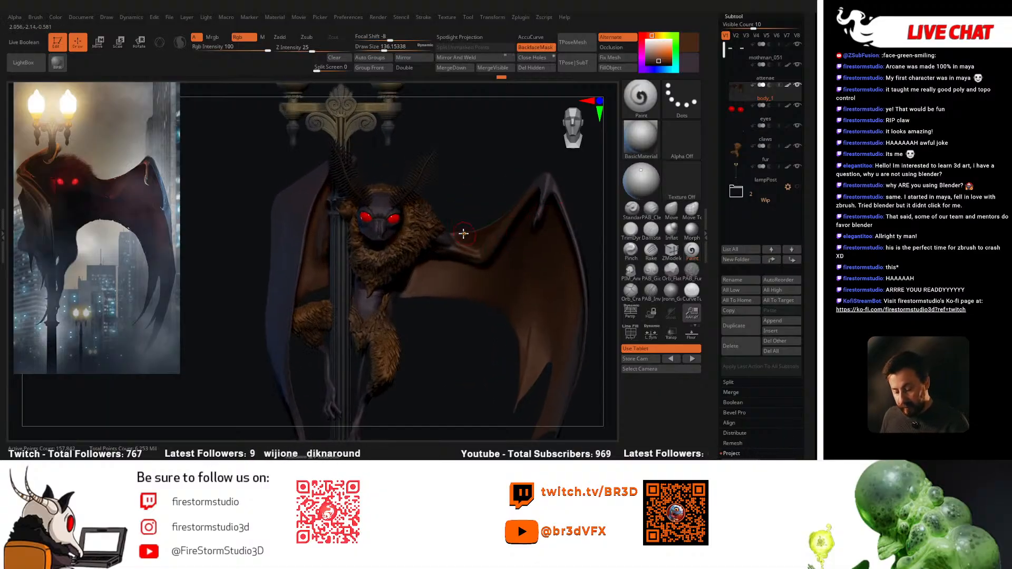
pyautogui.keyDown('ctrl'); pyautogui.moveTo(463, 235); pyautogui.dragTo(439, 262, button='right'); pyautogui.keyUp('ctrl')
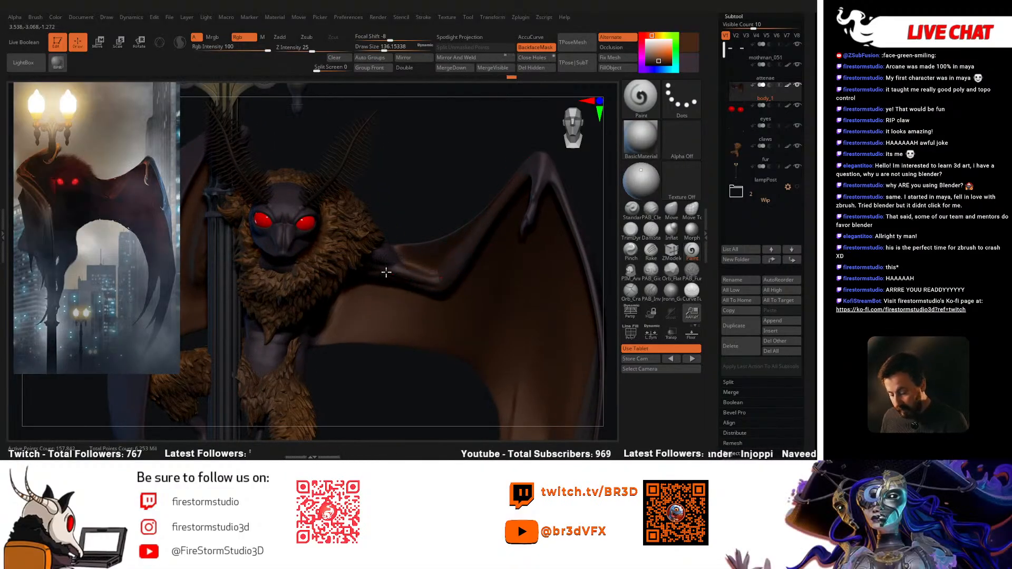
pyautogui.keyDown('ctrl'); pyautogui.moveTo(488, 228); pyautogui.dragTo(424, 324, button='right'); pyautogui.keyUp('ctrl')
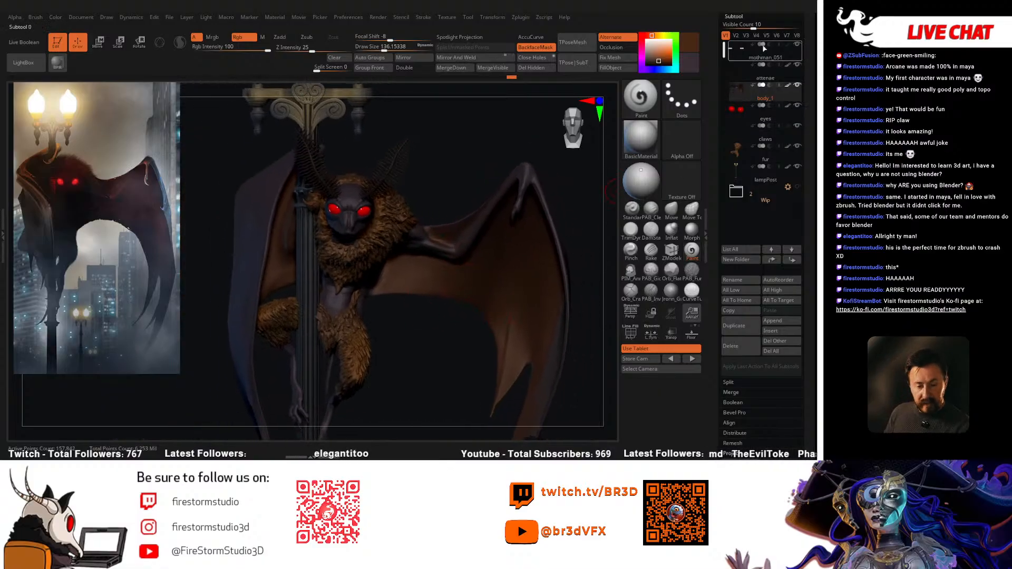
# Step: Add surface noise to the body in NoiseMaker with Noise Scale 6.65484 and ColorBlend 0.00204
pyautogui.click(734, 16)
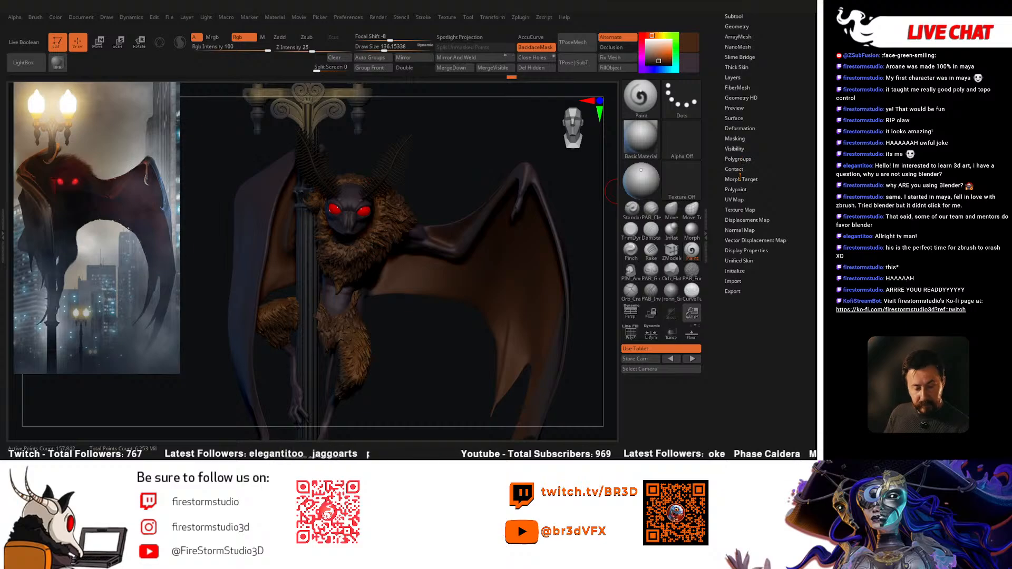
pyautogui.click(736, 118)
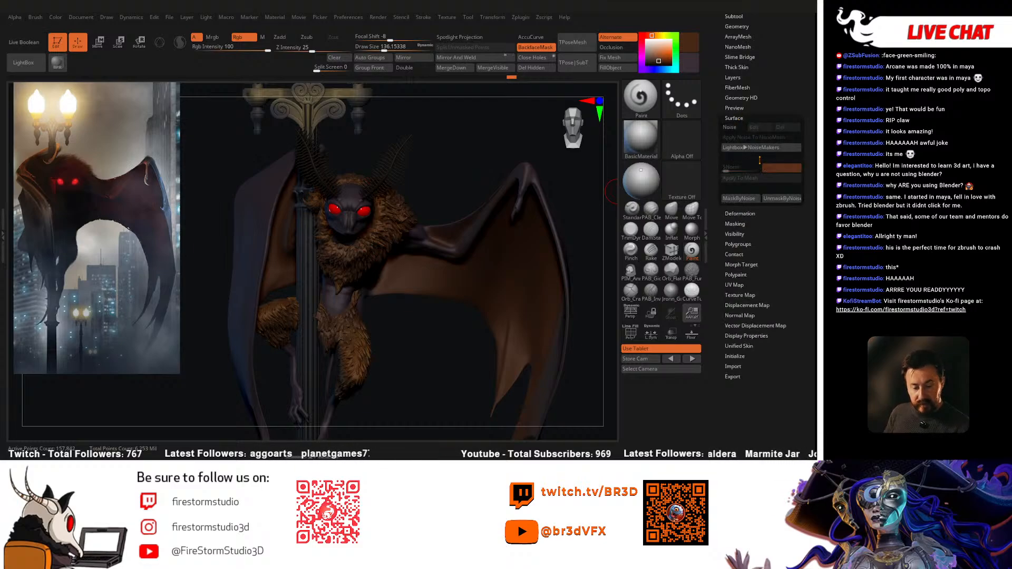
pyautogui.click(737, 127)
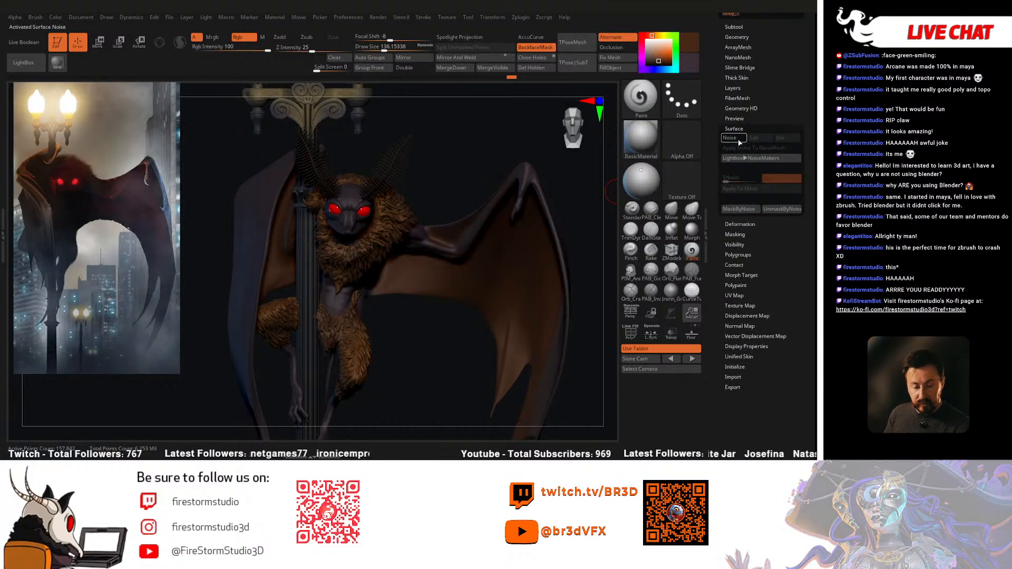
pyautogui.click(753, 136)
pyautogui.keyDown('alt'); pyautogui.moveTo(624, 253); pyautogui.dragTo(604, 320); pyautogui.keyUp('alt')
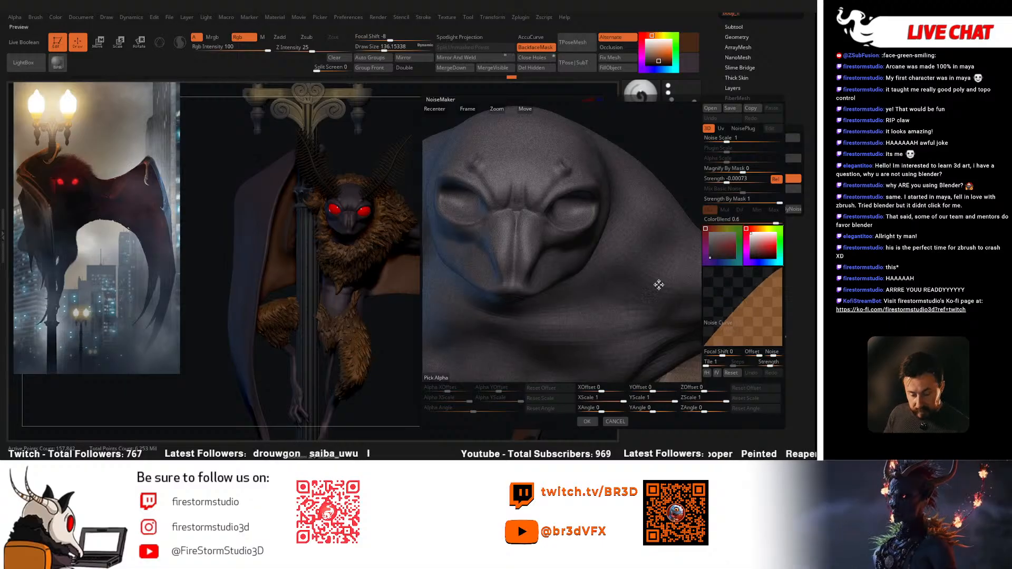
pyautogui.moveTo(727, 141); pyautogui.dragTo(736, 141)
pyautogui.moveTo(775, 222); pyautogui.dragTo(755, 223)
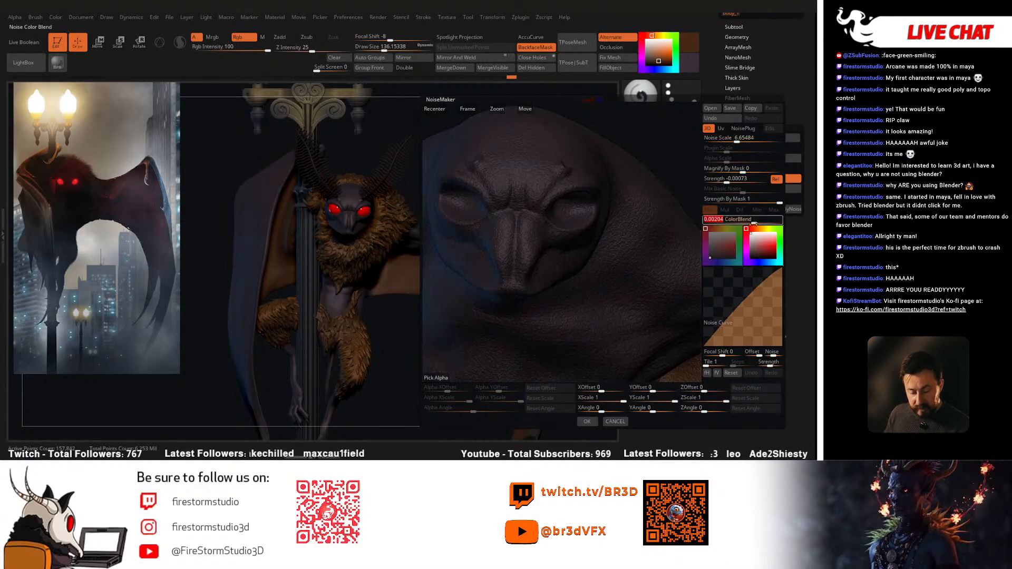
# Step: Add and adjust points on the noise curve, set Noise Scale to 5.39527 and accept the body's surface noise
pyautogui.click(729, 311)
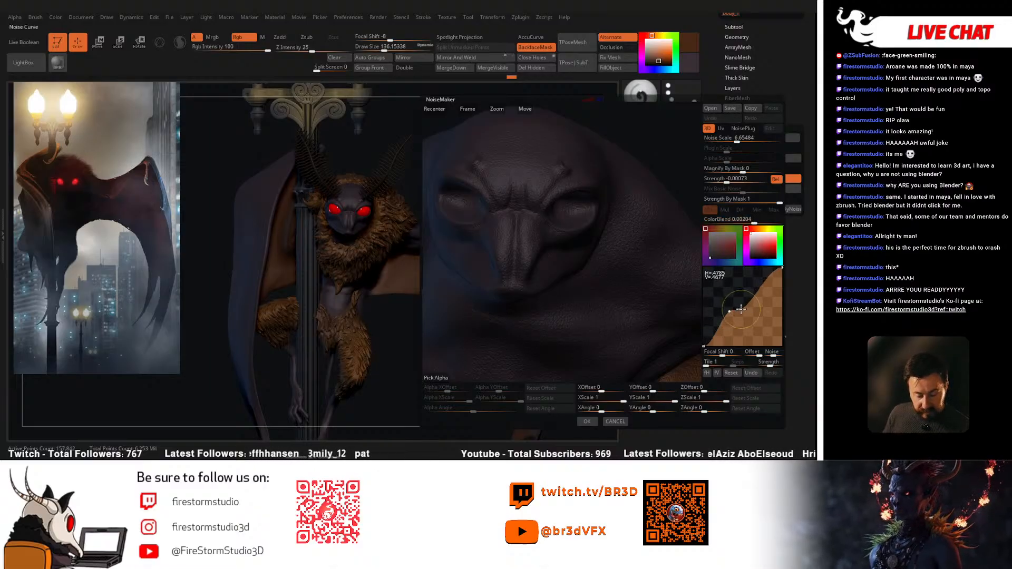
pyautogui.moveTo(738, 306)
pyautogui.mouseDown()
pyautogui.moveTo(750, 300)
pyautogui.moveTo(735, 311)
pyautogui.mouseUp()
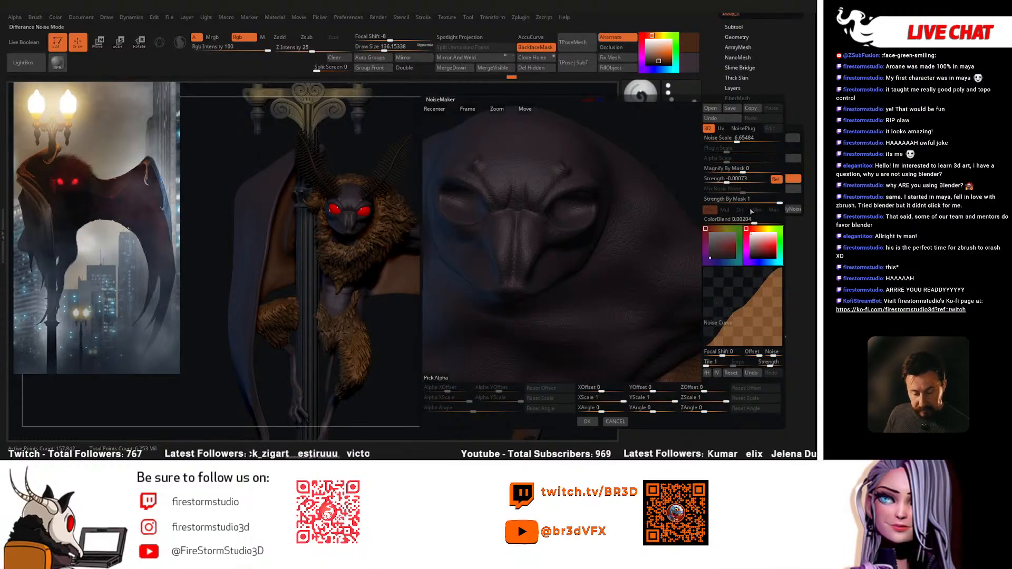
pyautogui.moveTo(737, 142); pyautogui.dragTo(735, 141)
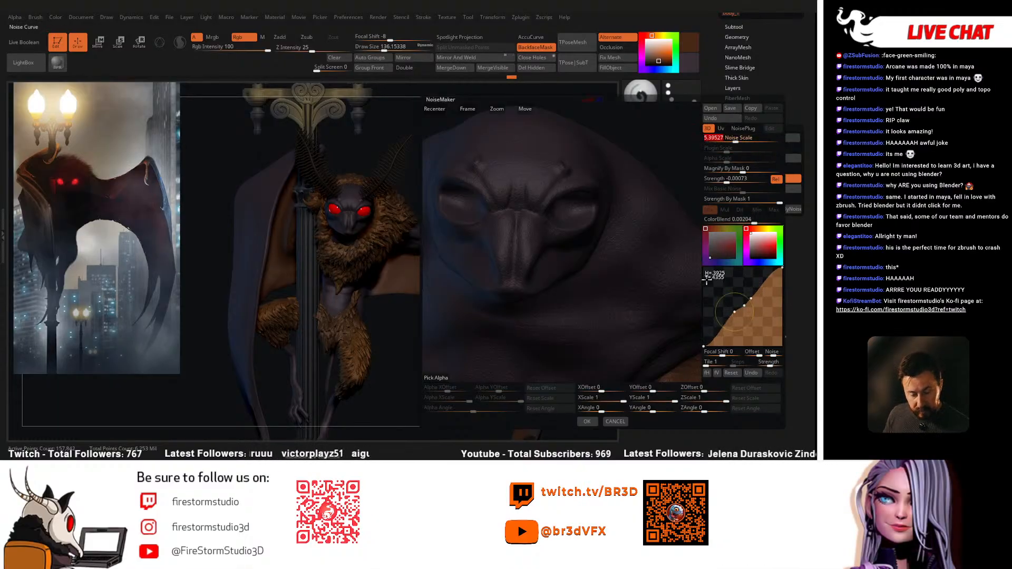
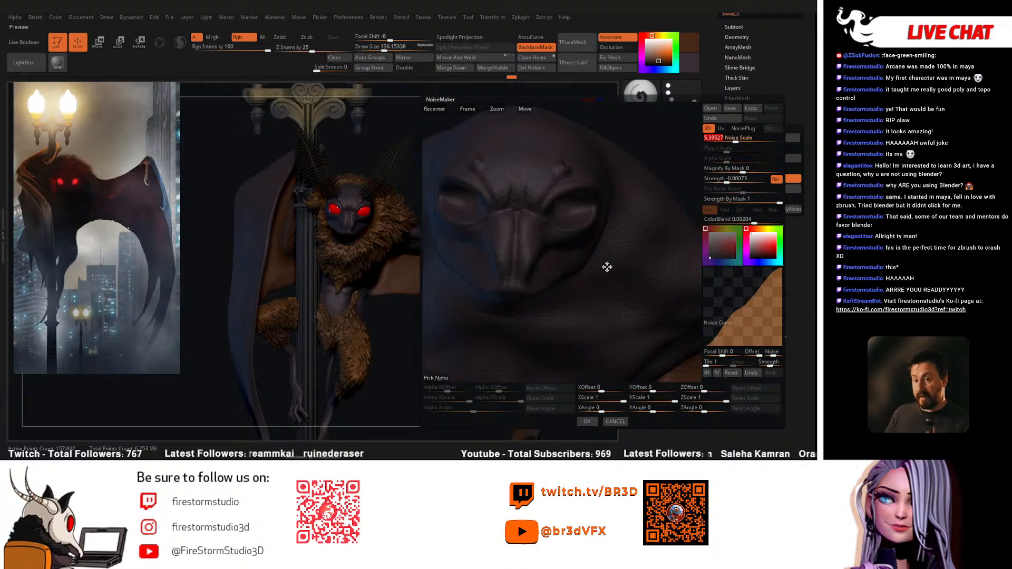
pyautogui.click(591, 425)
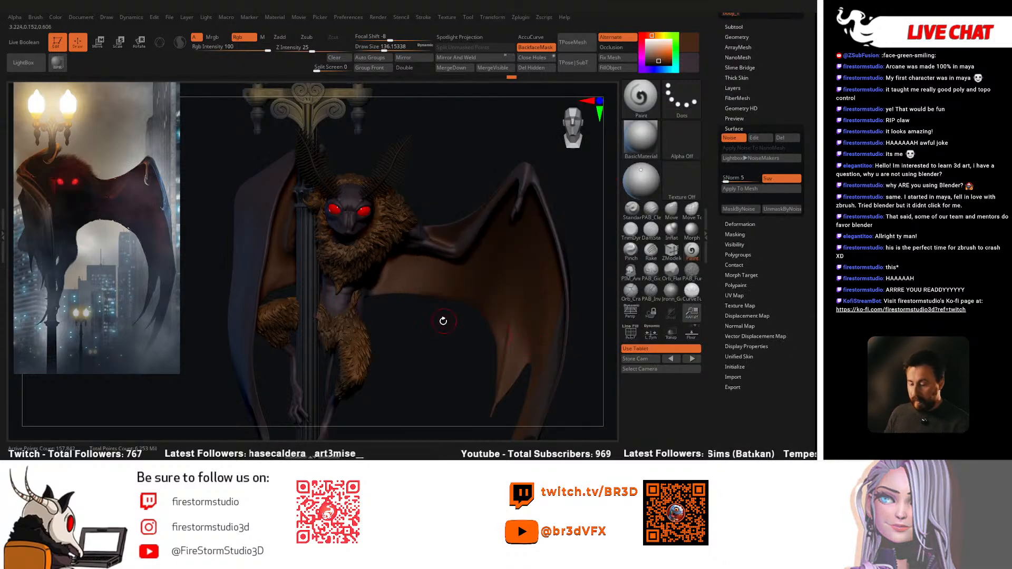
# Step: Subdivide the body mesh to a higher resolution for finer surface detail and painting
pyautogui.keyDown('alt'); pyautogui.moveTo(447, 320); pyautogui.dragTo(449, 363); pyautogui.keyUp('alt')
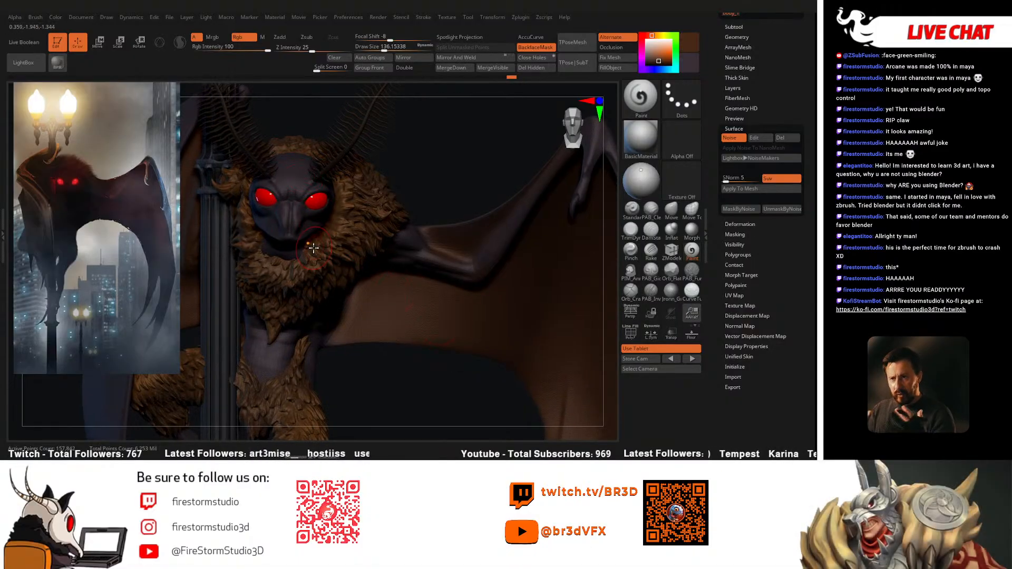
pyautogui.moveTo(415, 376); pyautogui.dragTo(418, 319)
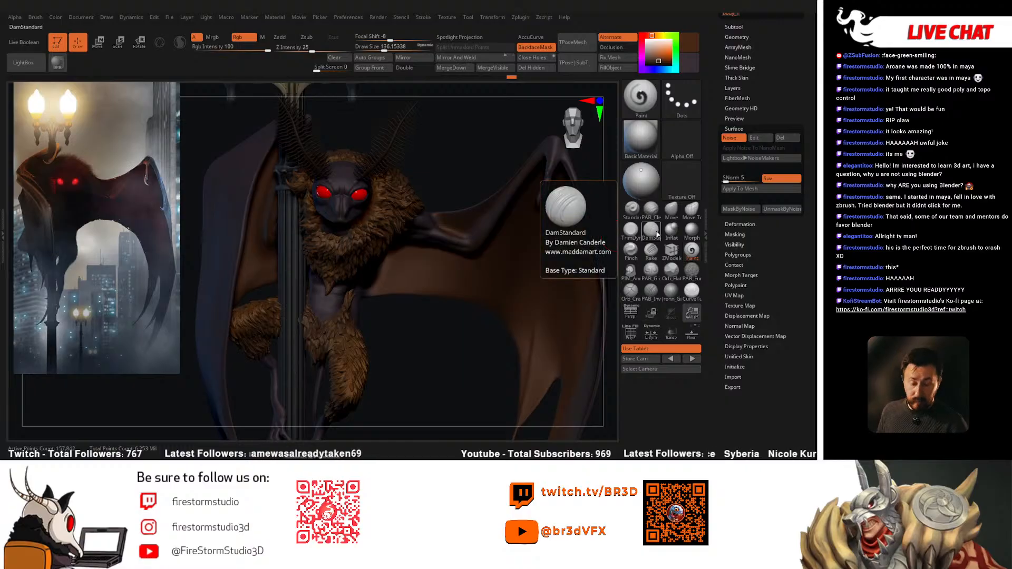
pyautogui.click(734, 211)
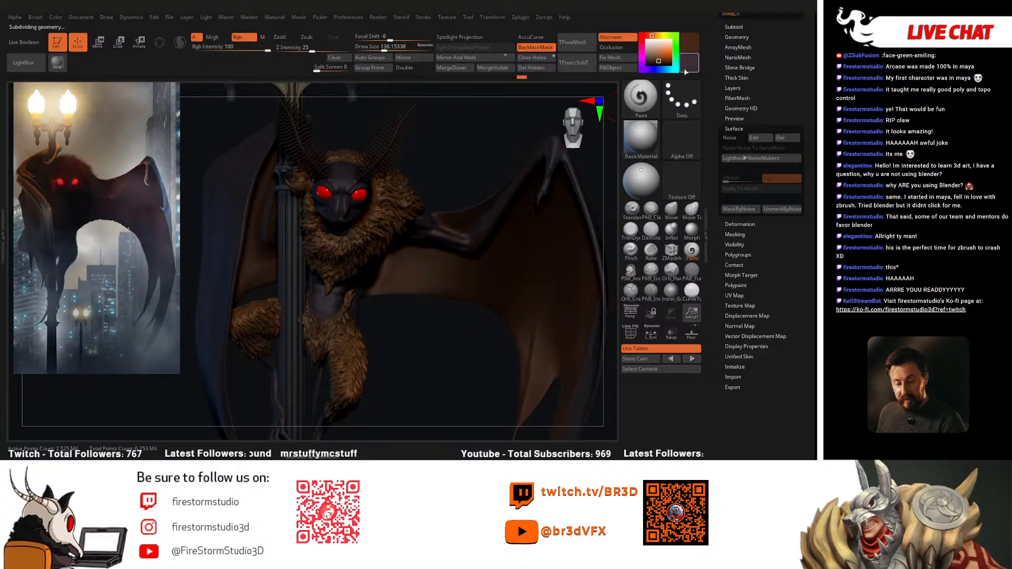
# Step: Switch to the dark violet colour at Rgb Intensity 23 and fill the body through a cavity mask
pyautogui.click(653, 58)
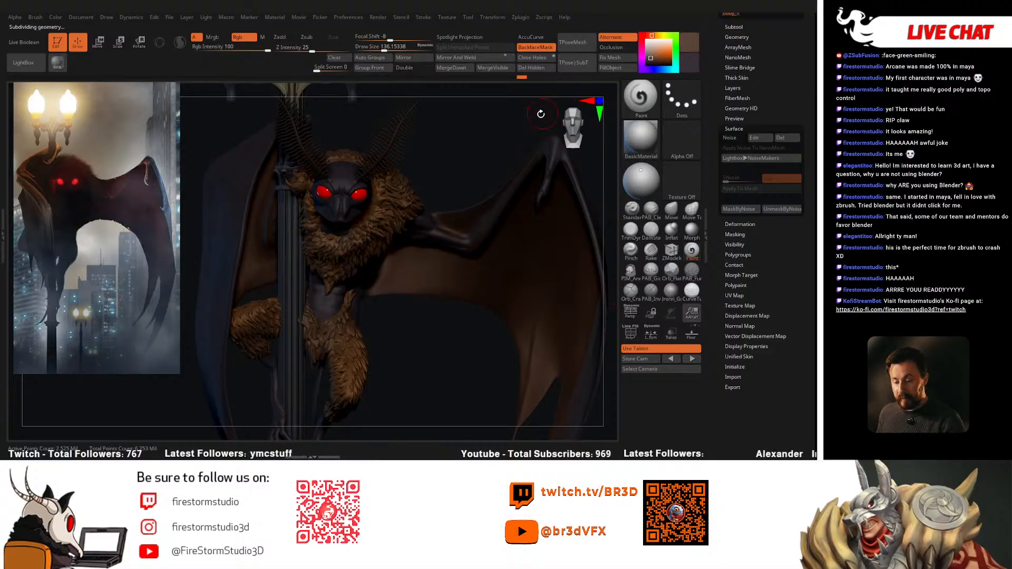
pyautogui.press('v')
pyautogui.click(228, 49)
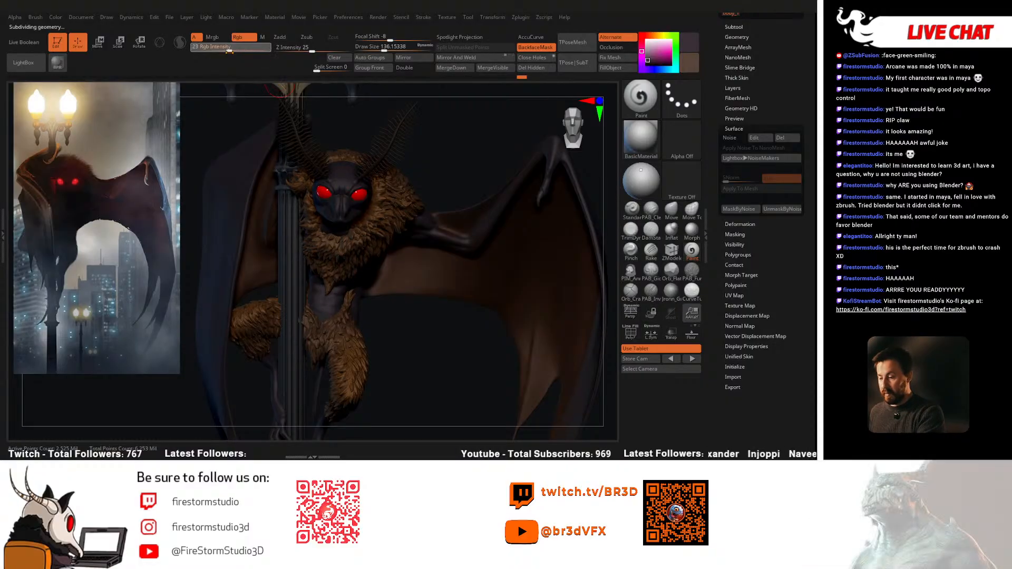
pyautogui.click(737, 128)
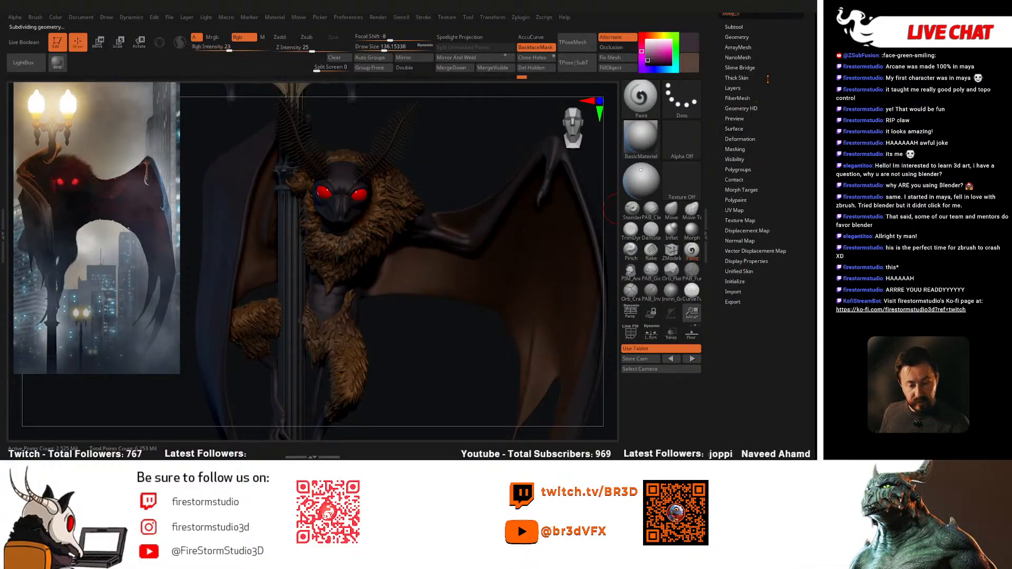
pyautogui.click(744, 150)
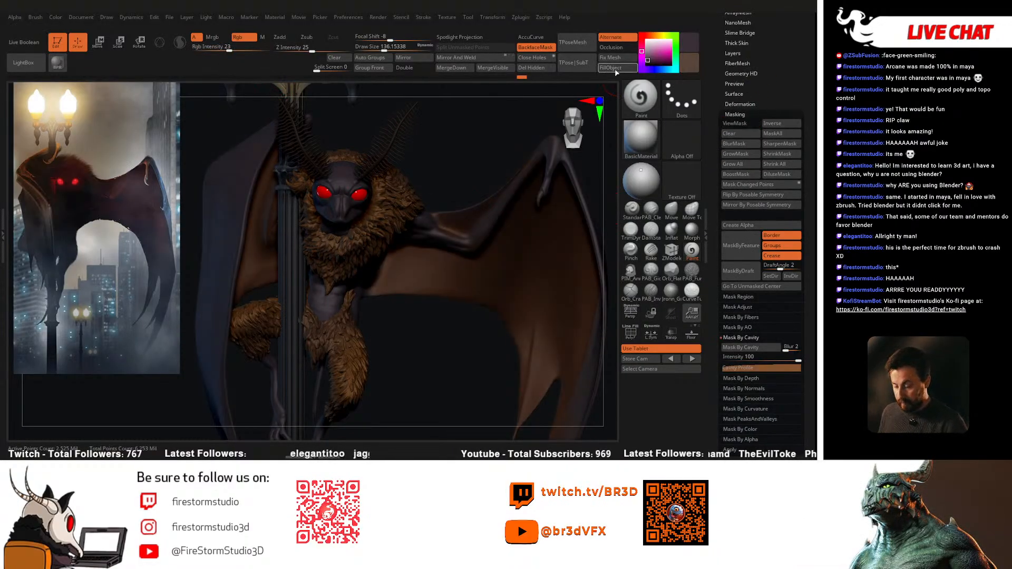
# Step: Enable surface noise on the subdivided body and adjust its Strength in NoiseMaker
pyautogui.moveTo(419, 250)
pyautogui.keyDown('ctrl'); pyautogui.mouseDown(button='right')
pyautogui.moveTo(436, 274)
pyautogui.moveTo(453, 242)
pyautogui.mouseUp(button='right'); pyautogui.keyUp('ctrl')
pyautogui.press('space')
pyautogui.moveTo(454, 242); pyautogui.dragTo(447, 241)
pyautogui.moveTo(513, 166); pyautogui.dragTo(518, 283, button='right')
pyautogui.keyDown('ctrl'); pyautogui.moveTo(453, 293); pyautogui.dragTo(430, 288, button='right'); pyautogui.keyUp('ctrl')
pyautogui.moveTo(738, 115); pyautogui.dragTo(738, 114)
pyautogui.click(733, 94)
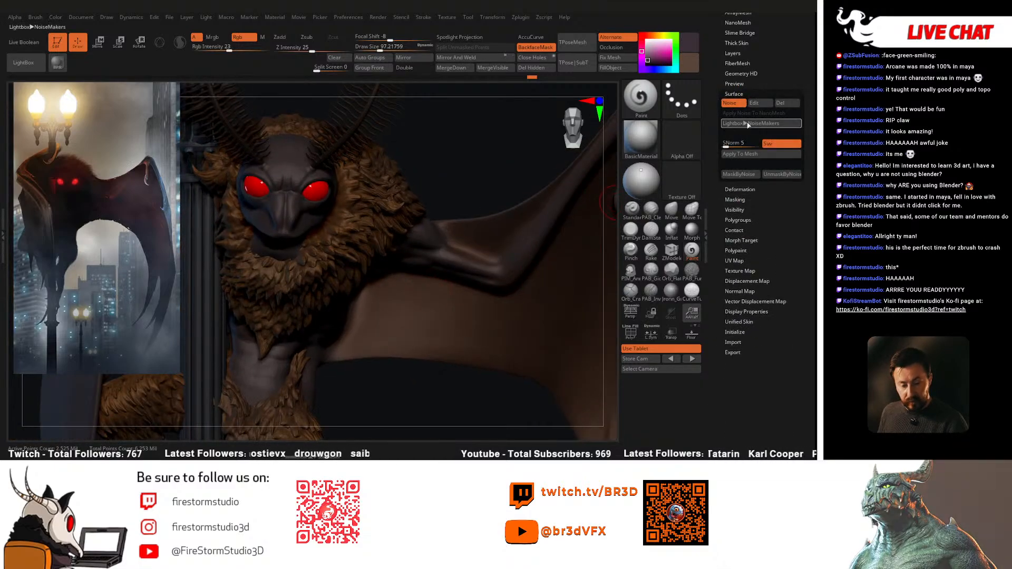
pyautogui.click(754, 103)
pyautogui.click(730, 179)
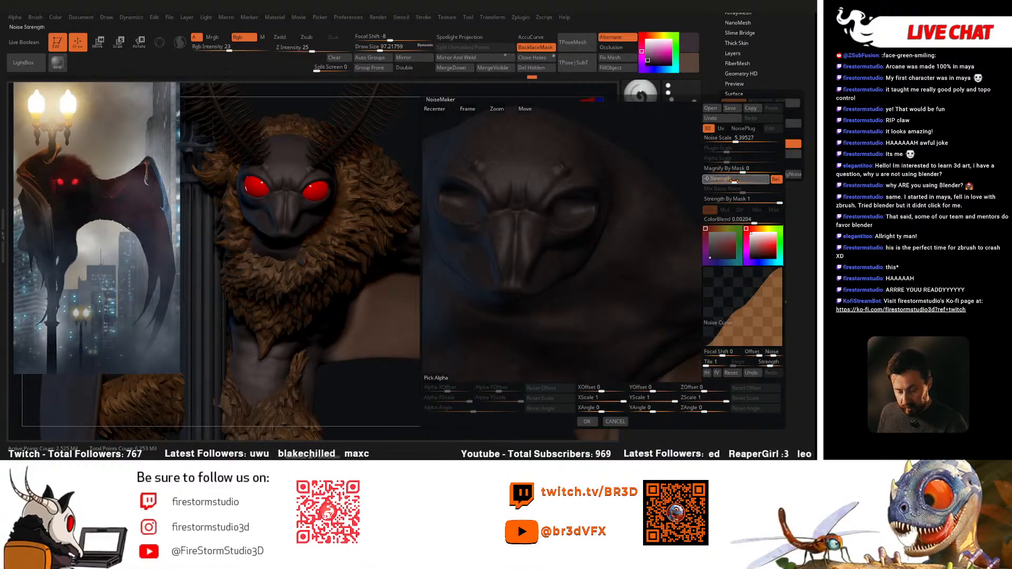
pyautogui.moveTo(745, 179); pyautogui.dragTo(746, 180)
pyautogui.click(587, 421)
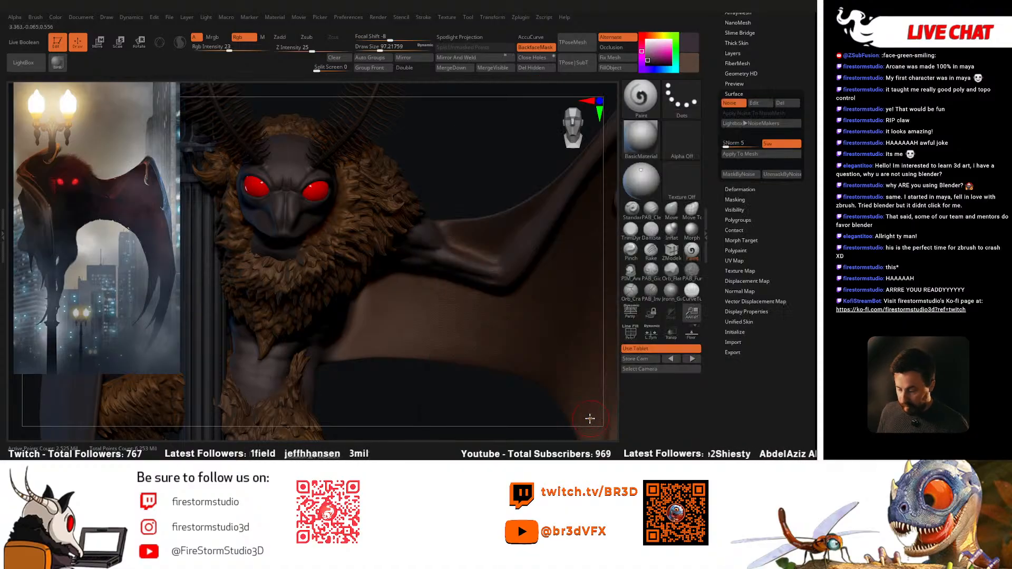
# Step: Make the fur subtool active and inspect its Geometry subdivision settings
pyautogui.keyDown('ctrl'); pyautogui.moveTo(497, 361); pyautogui.dragTo(422, 343, button='right'); pyautogui.keyUp('ctrl')
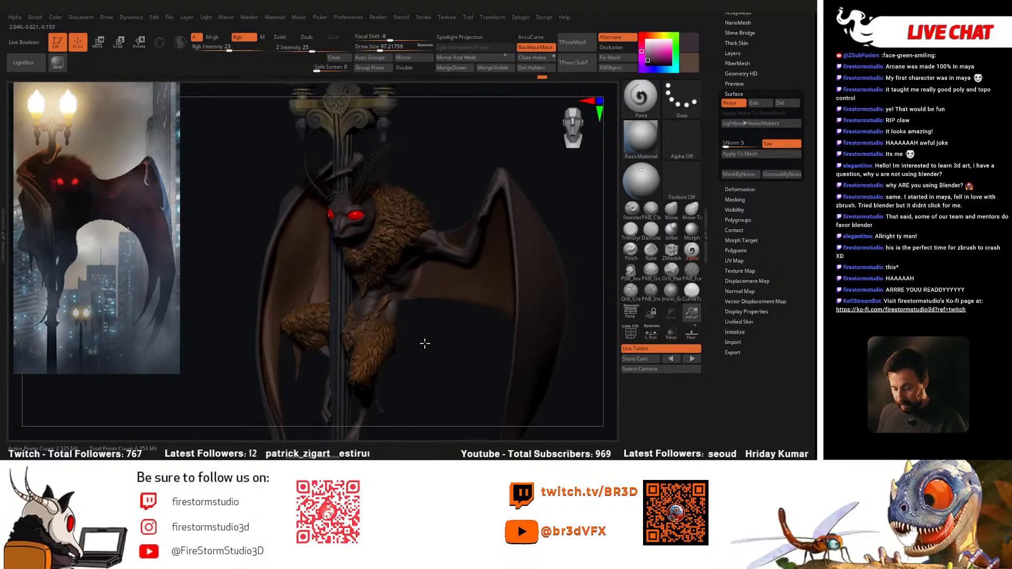
pyautogui.keyDown('alt'); pyautogui.click(451, 245); pyautogui.keyUp('alt')
pyautogui.moveTo(451, 245); pyautogui.dragTo(554, 289, button='right')
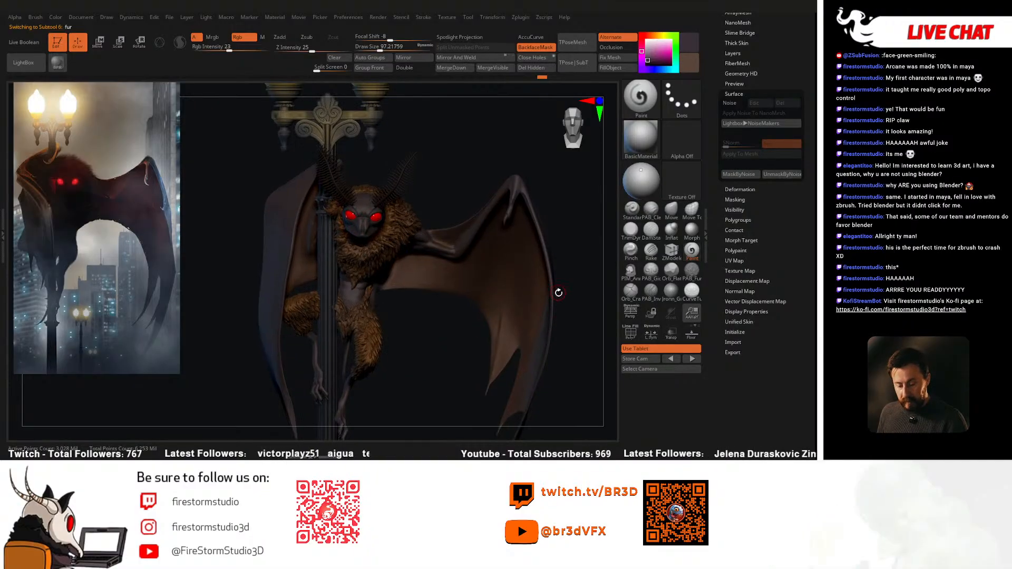
pyautogui.click(735, 94)
pyautogui.moveTo(771, 44); pyautogui.dragTo(772, 112)
pyautogui.click(736, 71)
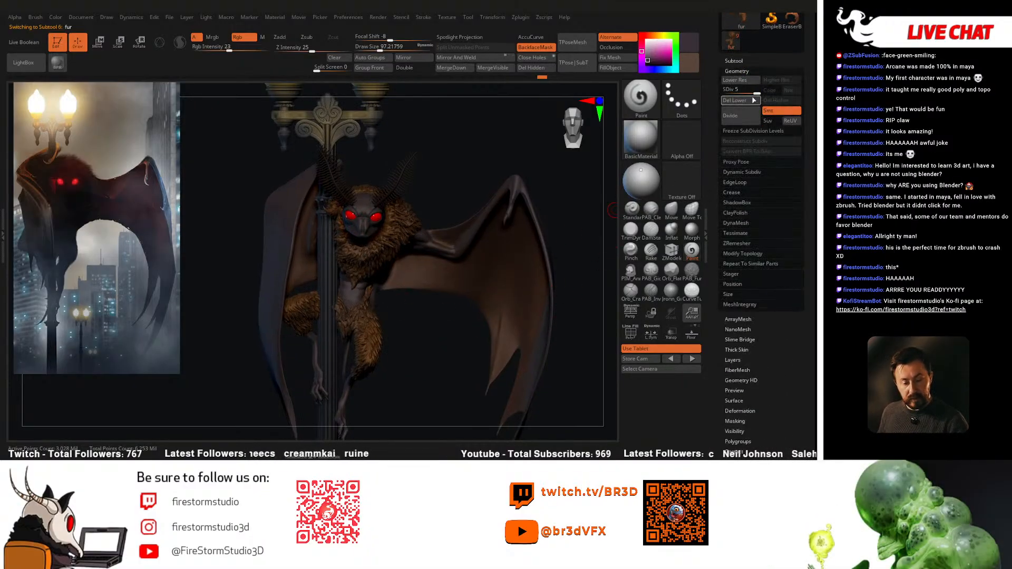
pyautogui.click(736, 71)
# Step: Set the Paint brush to a DragRect stroke with Alpha 22 and a dark red colour
pyautogui.click(690, 259)
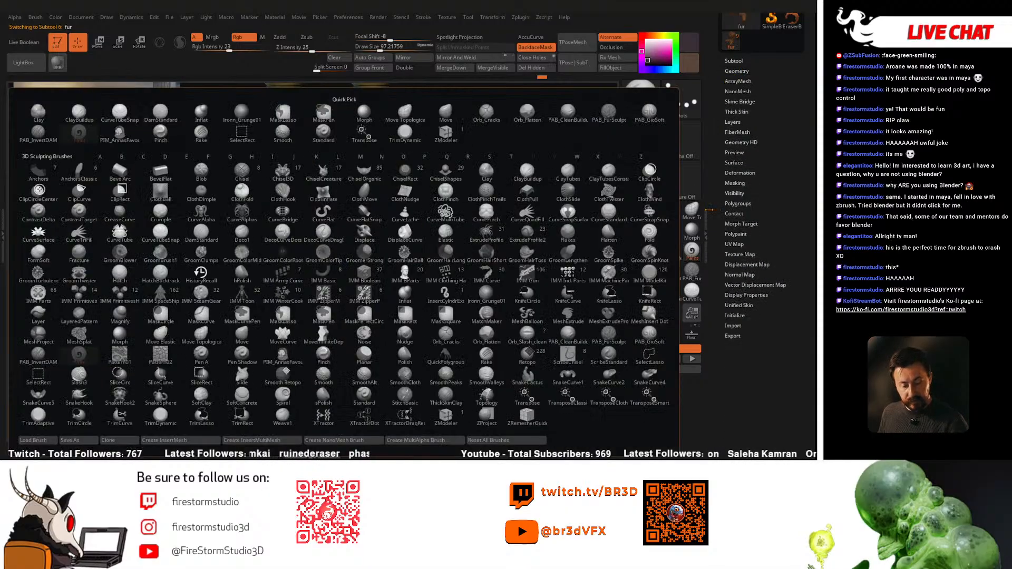
pyautogui.click(684, 98)
pyautogui.click(466, 105)
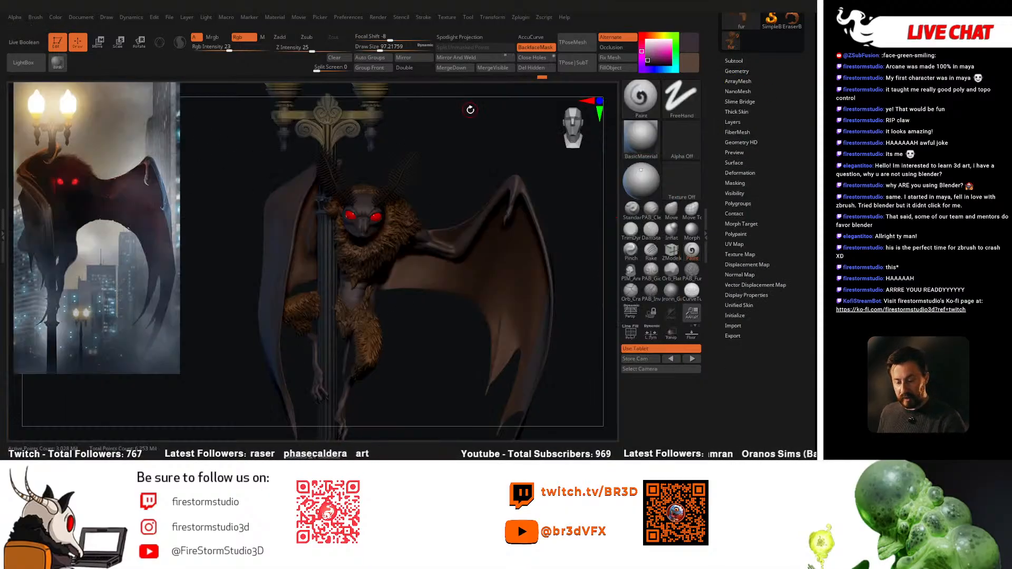
pyautogui.click(682, 97)
pyautogui.click(425, 105)
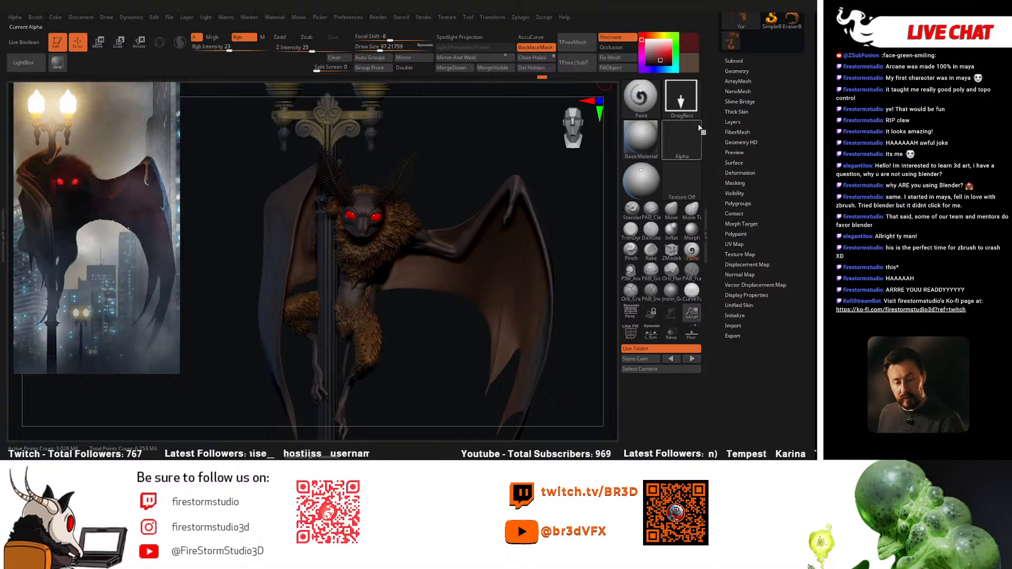
pyautogui.click(681, 138)
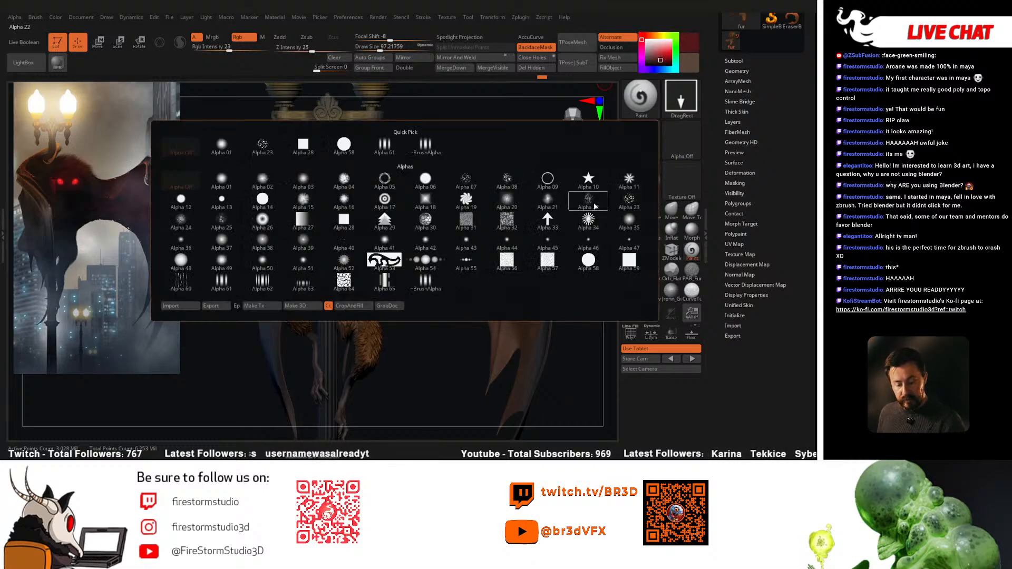
pyautogui.moveTo(594, 206)
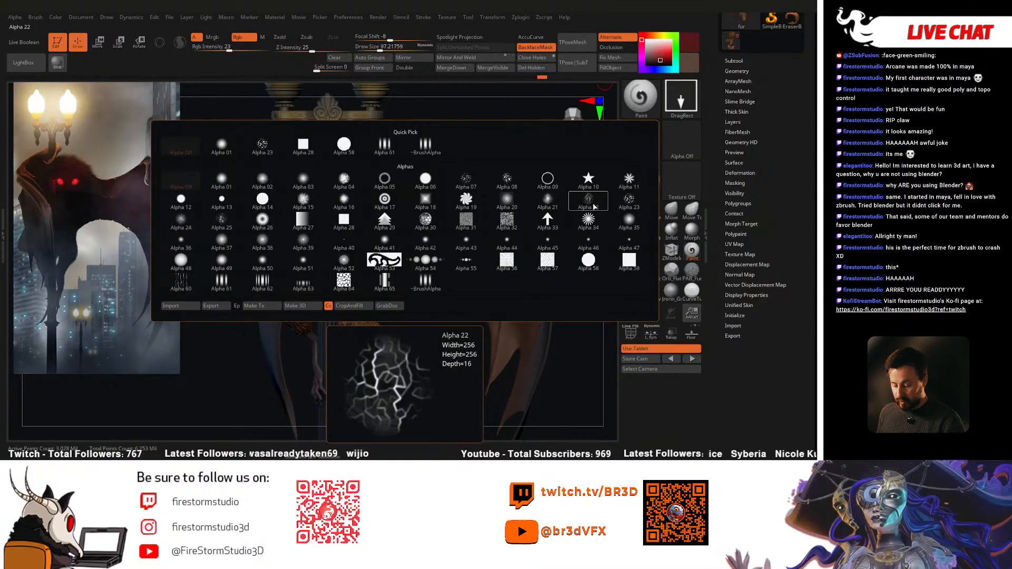
pyautogui.click(593, 206)
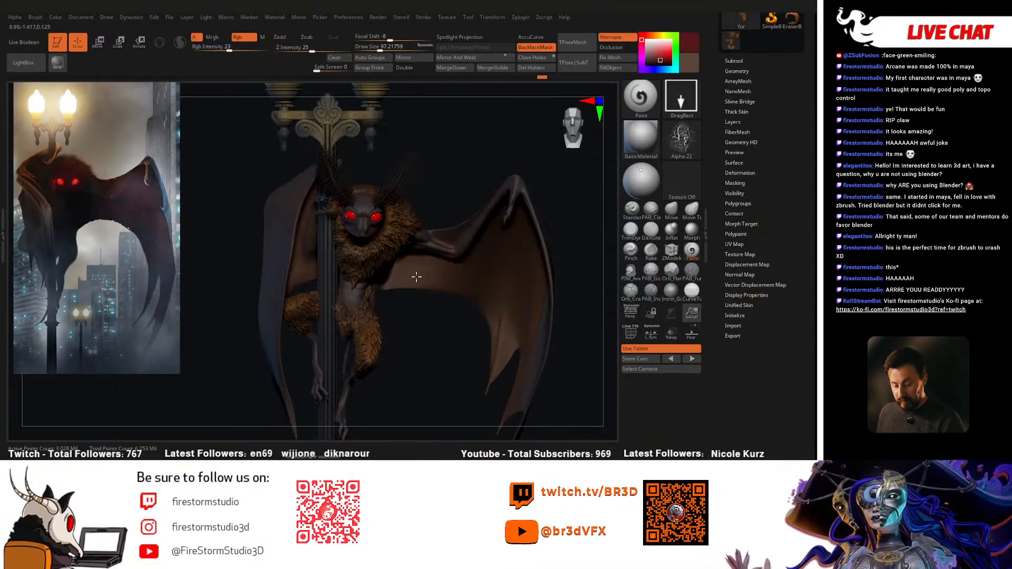
# Step: Try to stamp the vein alpha onto the wing membrane at Rgb Intensity 77, sampling the brown tone
pyautogui.moveTo(481, 317); pyautogui.dragTo(477, 274)
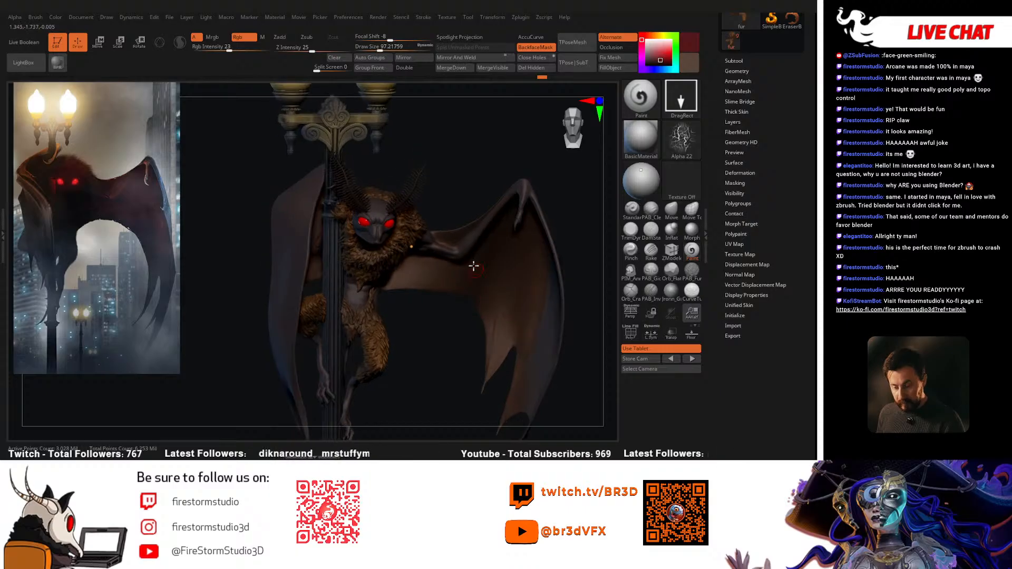
pyautogui.moveTo(239, 58); pyautogui.dragTo(258, 57)
pyautogui.moveTo(476, 309); pyautogui.dragTo(443, 275)
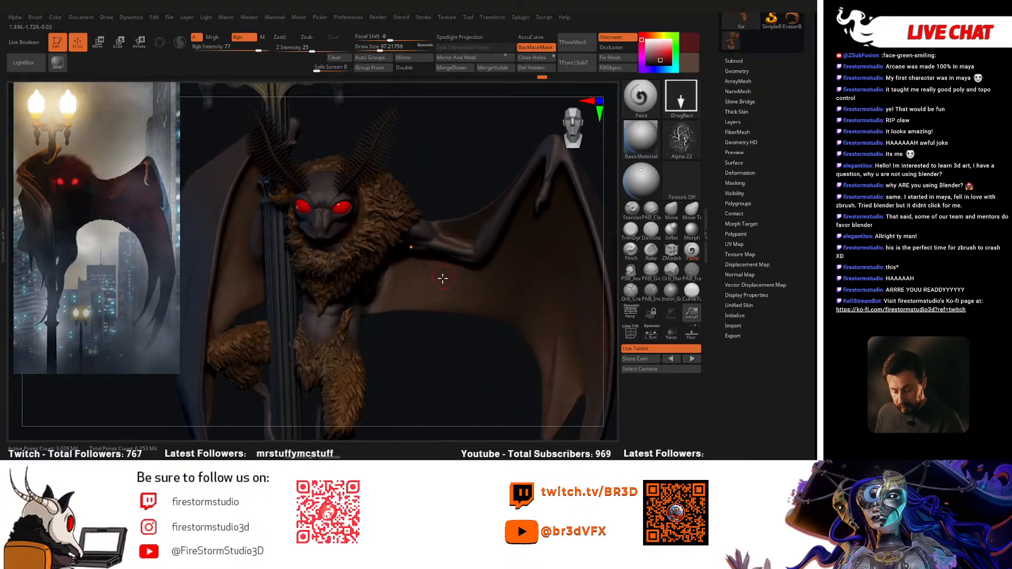
pyautogui.moveTo(536, 325); pyautogui.dragTo(509, 300, button='right')
pyautogui.press('space')
pyautogui.press('b')
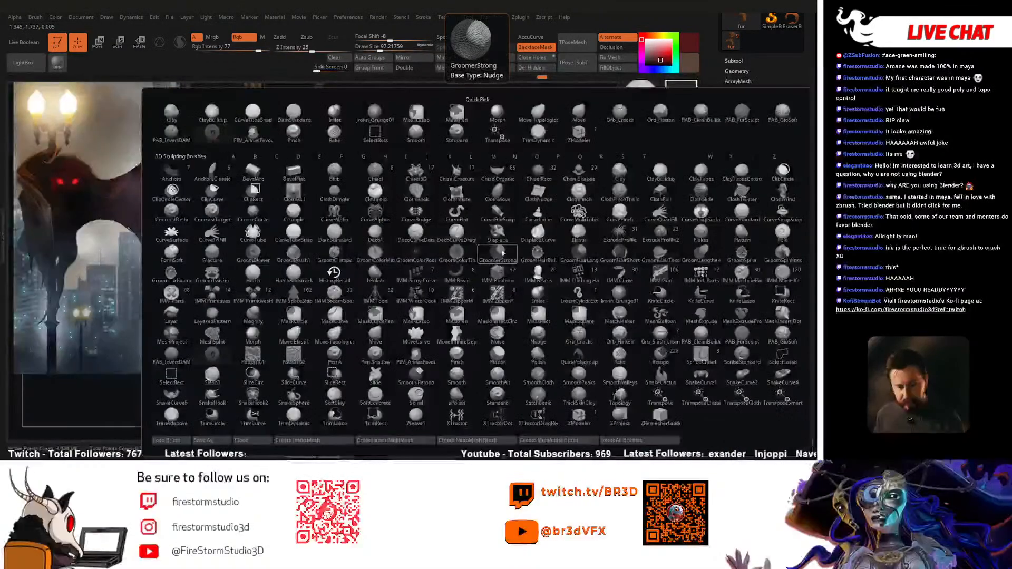
pyautogui.press('c')
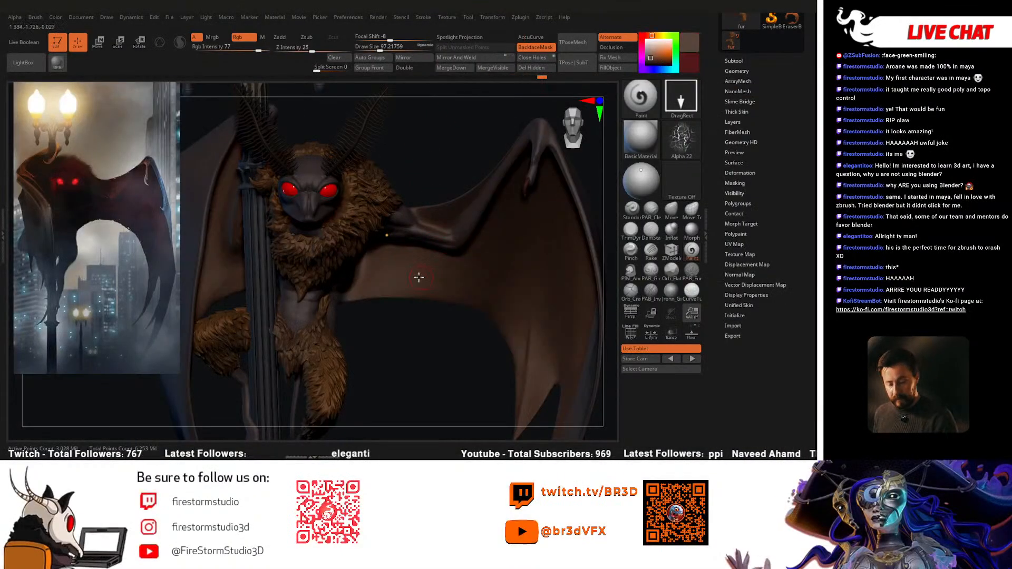
pyautogui.moveTo(433, 318); pyautogui.dragTo(432, 330)
pyautogui.hotkey('ctrl', 'z')
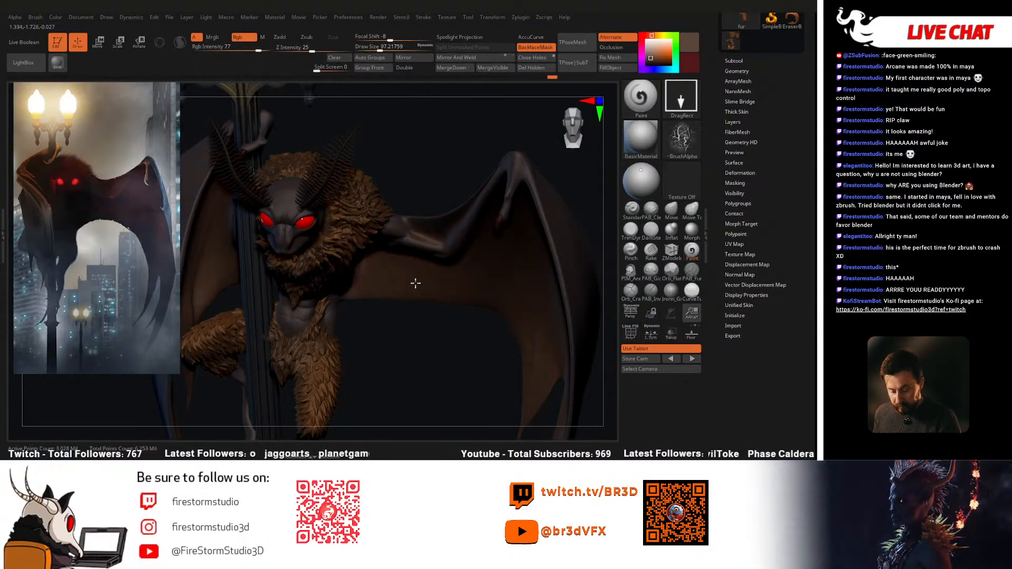
# Step: Retry the vein stamp on the wing with ~BrushAlpha, Draw Size about 62 and Rgb Intensity 100
pyautogui.moveTo(453, 332); pyautogui.dragTo(455, 269)
pyautogui.press('space')
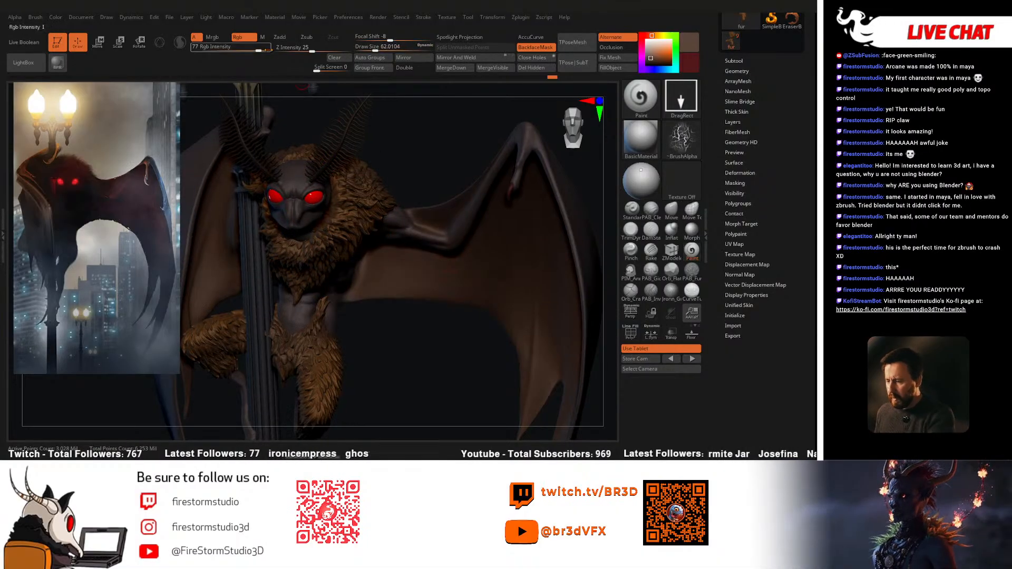
pyautogui.moveTo(259, 48); pyautogui.dragTo(272, 48)
pyautogui.keyDown('alt'); pyautogui.moveTo(432, 182); pyautogui.dragTo(433, 254); pyautogui.keyUp('alt')
pyautogui.keyDown('alt'); pyautogui.moveTo(460, 304); pyautogui.dragTo(453, 277, button='right'); pyautogui.keyUp('alt')
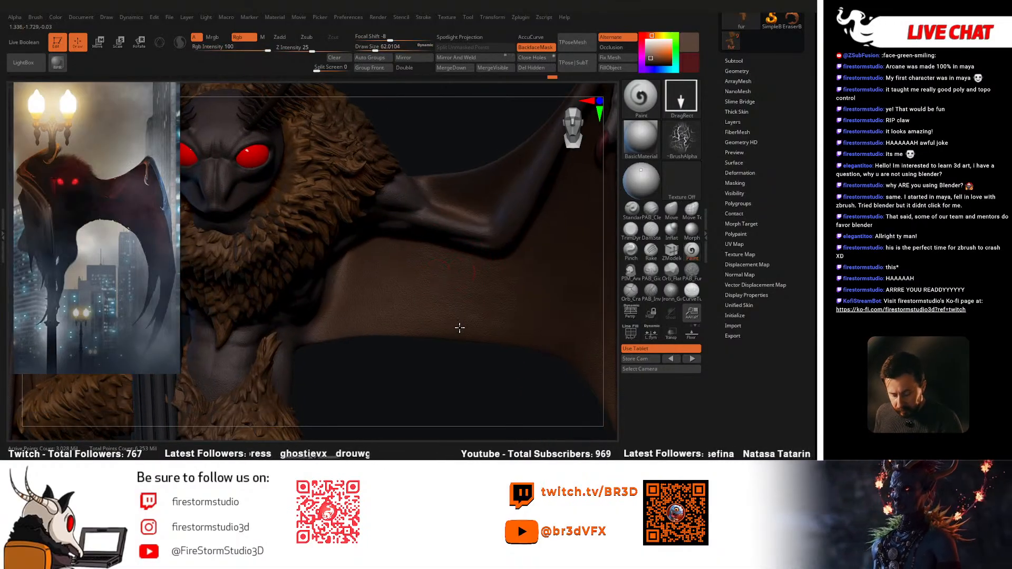
# Step: Switch to the body_1 subtool and set a dark red paint colour with Rgb Intensity 69
pyautogui.keyDown('alt'); pyautogui.click(492, 319); pyautogui.keyUp('alt')
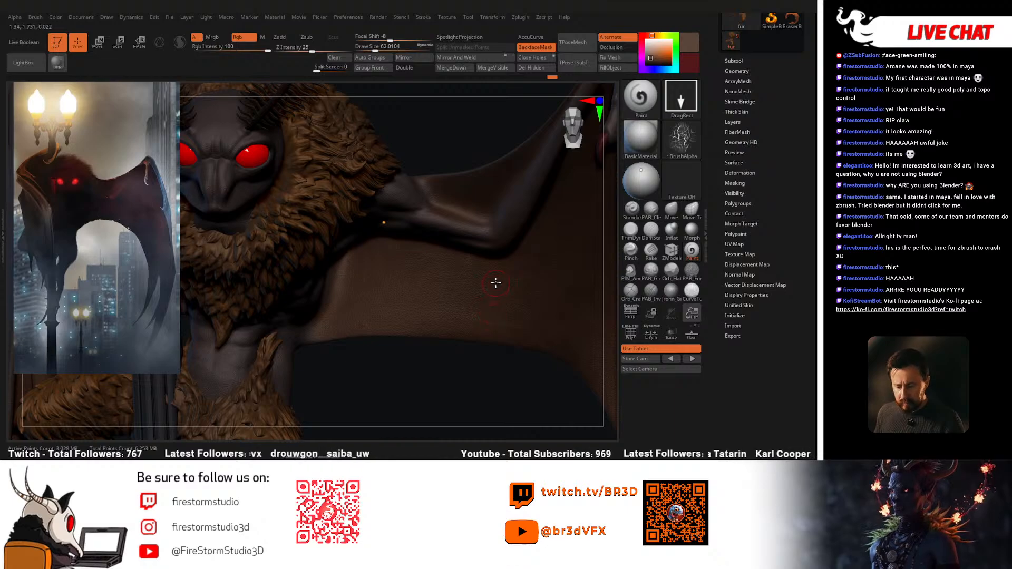
pyautogui.keyDown('ctrl'); pyautogui.moveTo(477, 305); pyautogui.dragTo(435, 273, button='right'); pyautogui.keyUp('ctrl')
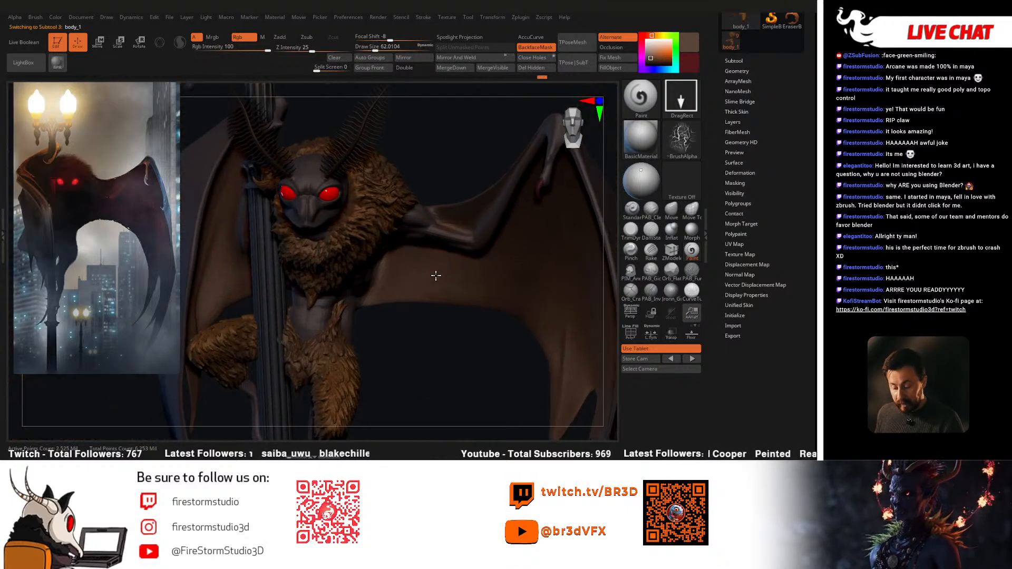
pyautogui.moveTo(269, 51); pyautogui.dragTo(255, 50)
pyautogui.moveTo(684, 68); pyautogui.dragTo(719, 132)
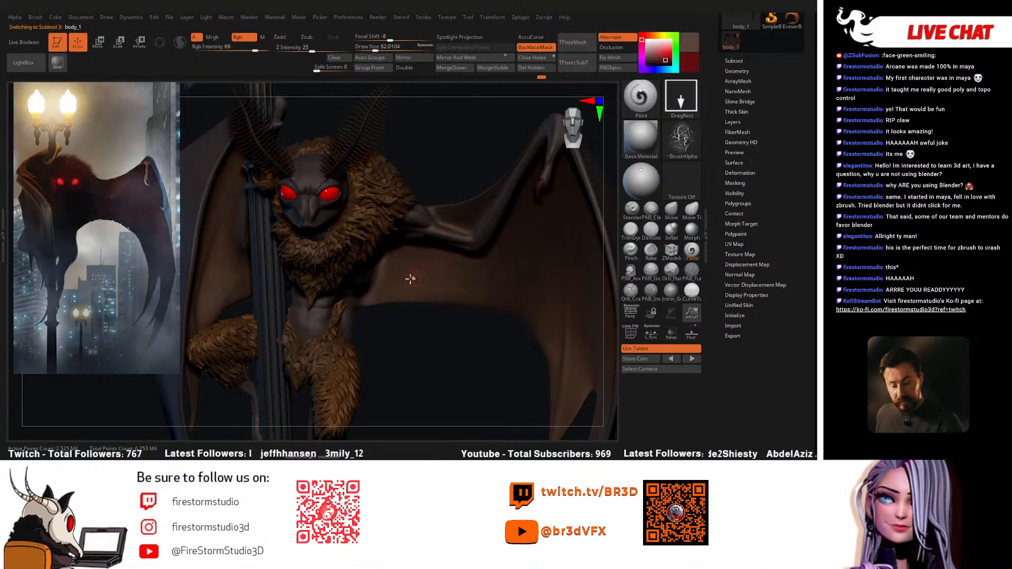
# Step: Stamp dark red veins on the outstretched wing's membrane, lowering the Rgb Intensity to 42 and settling on 53
pyautogui.moveTo(413, 310); pyautogui.dragTo(435, 298)
pyautogui.click(238, 49)
pyautogui.moveTo(510, 316); pyautogui.dragTo(484, 252)
pyautogui.click(247, 49)
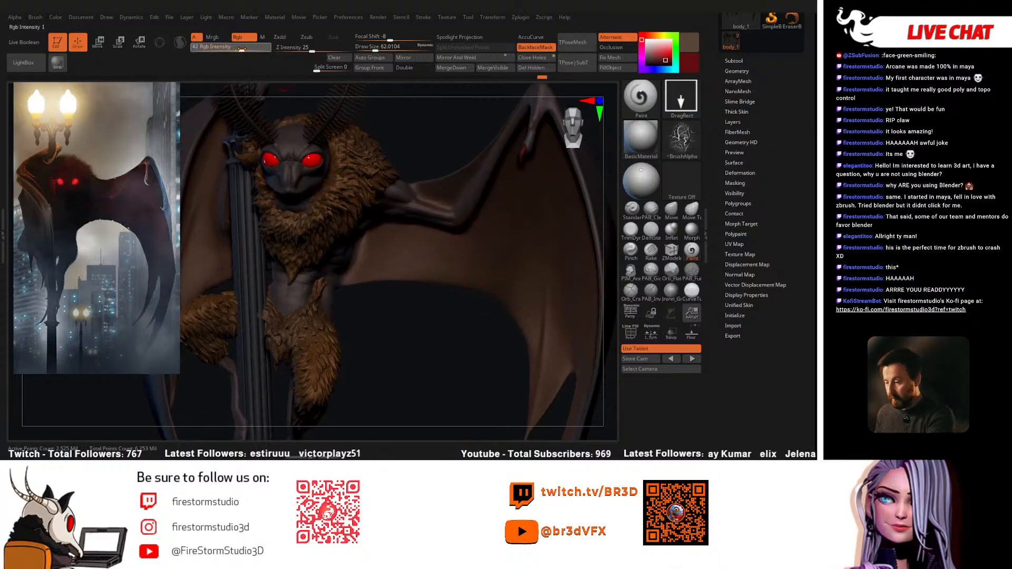
pyautogui.moveTo(467, 295); pyautogui.dragTo(492, 236)
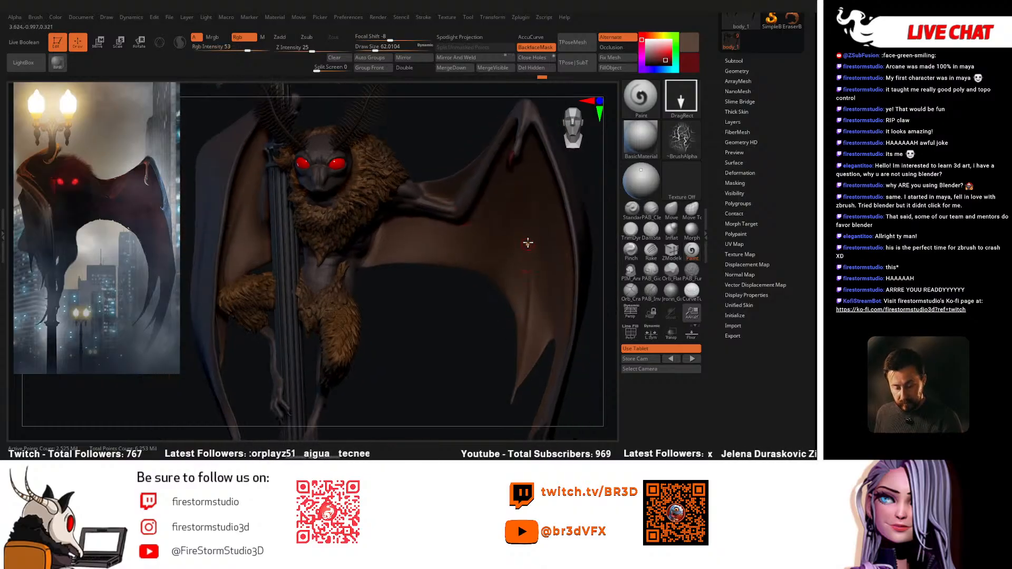
# Step: Stamp more dark red veins across the inner membrane of the outstretched wing, out towards its tip and lower edge
pyautogui.moveTo(544, 331); pyautogui.dragTo(507, 153)
pyautogui.moveTo(529, 229); pyautogui.dragTo(461, 231)
pyautogui.moveTo(473, 183); pyautogui.dragTo(443, 283)
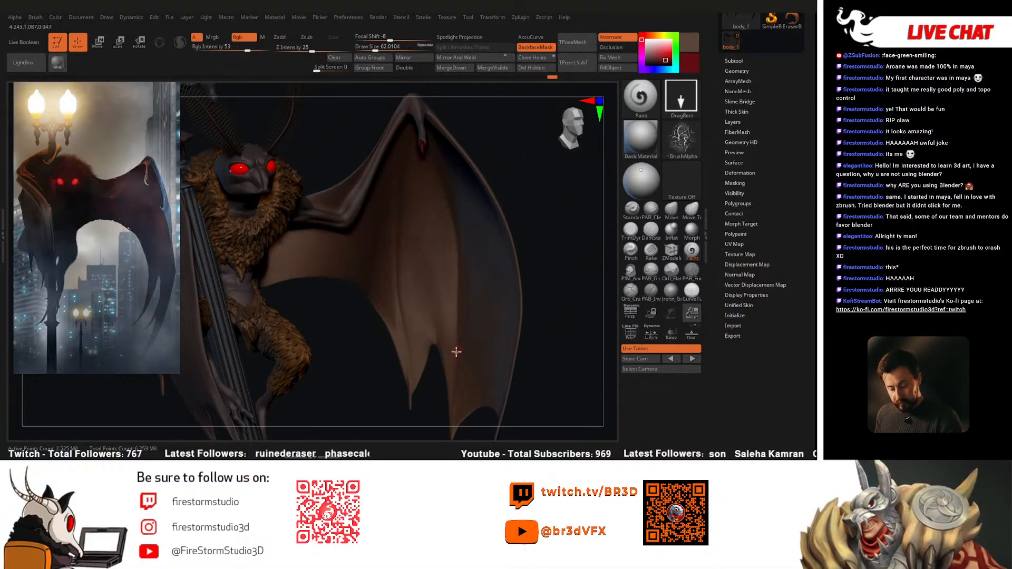
pyautogui.moveTo(455, 353); pyautogui.dragTo(484, 321)
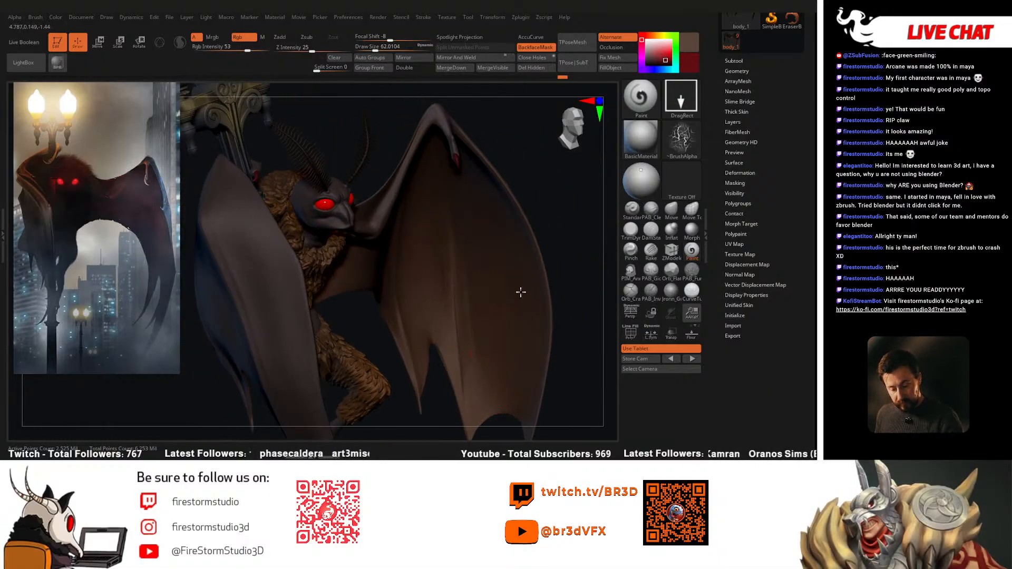
# Step: Isolate the body and stamp dark red veins over the folded wing's inner membrane, then show all subtools again
pyautogui.moveTo(407, 345); pyautogui.dragTo(292, 289)
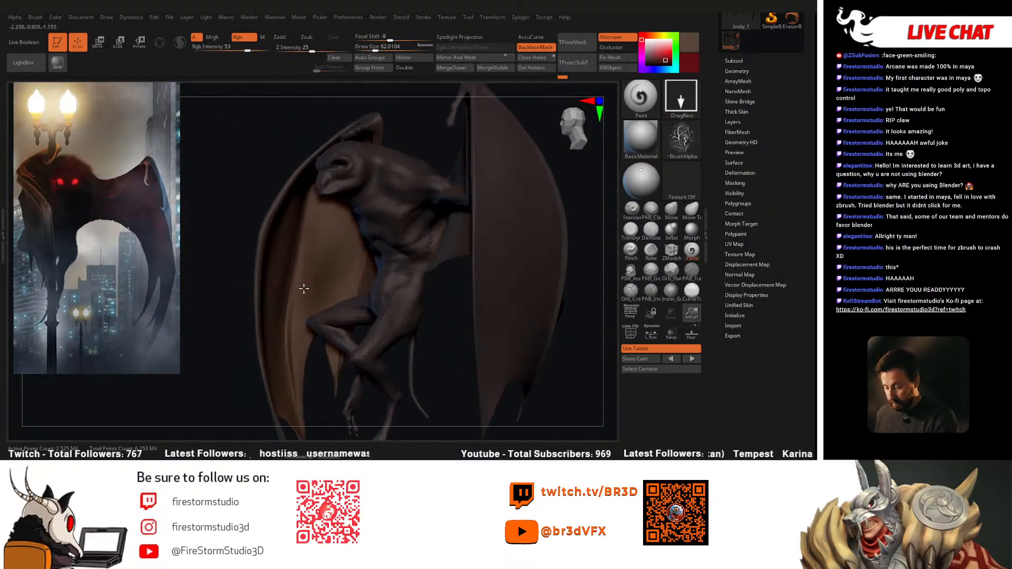
pyautogui.moveTo(338, 255); pyautogui.dragTo(353, 247)
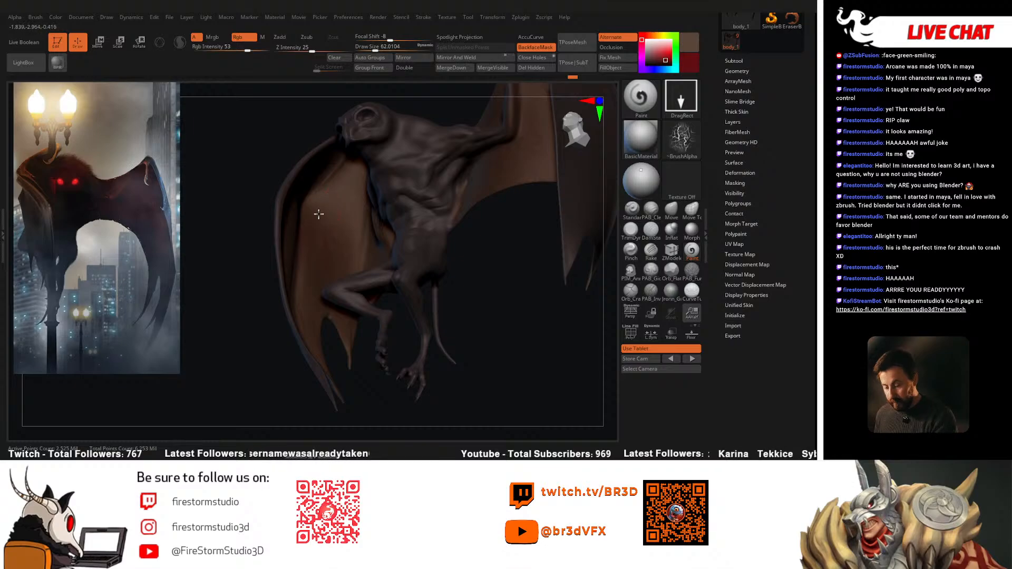
pyautogui.moveTo(350, 180); pyautogui.dragTo(347, 315)
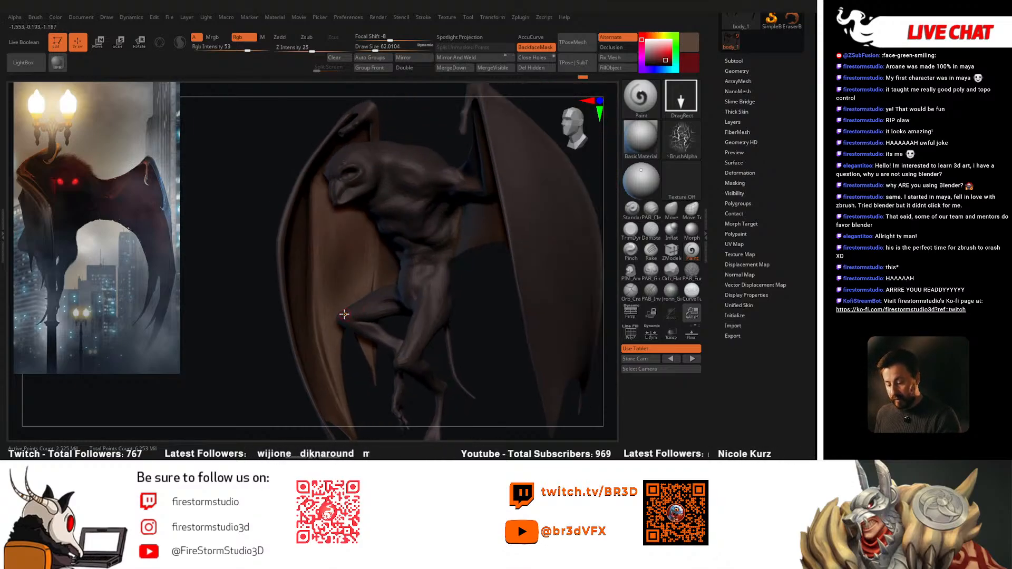
pyautogui.keyDown('alt'); pyautogui.moveTo(318, 346); pyautogui.dragTo(345, 277, button='right'); pyautogui.keyUp('alt')
pyautogui.moveTo(364, 271); pyautogui.dragTo(406, 192)
pyautogui.moveTo(406, 192); pyautogui.dragTo(326, 215, button='right')
pyautogui.moveTo(297, 184); pyautogui.dragTo(379, 314, button='right')
pyautogui.hotkey('alt', 's')
# Step: Sample the folded wing's outer colour and adjust it to a muted grey-brown paint tone
pyautogui.keyDown('ctrl'); pyautogui.moveTo(470, 321); pyautogui.dragTo(465, 287, button='right'); pyautogui.keyUp('ctrl')
pyautogui.moveTo(683, 72); pyautogui.dragTo(392, 254)
pyautogui.moveTo(651, 60); pyautogui.dragTo(649, 56)
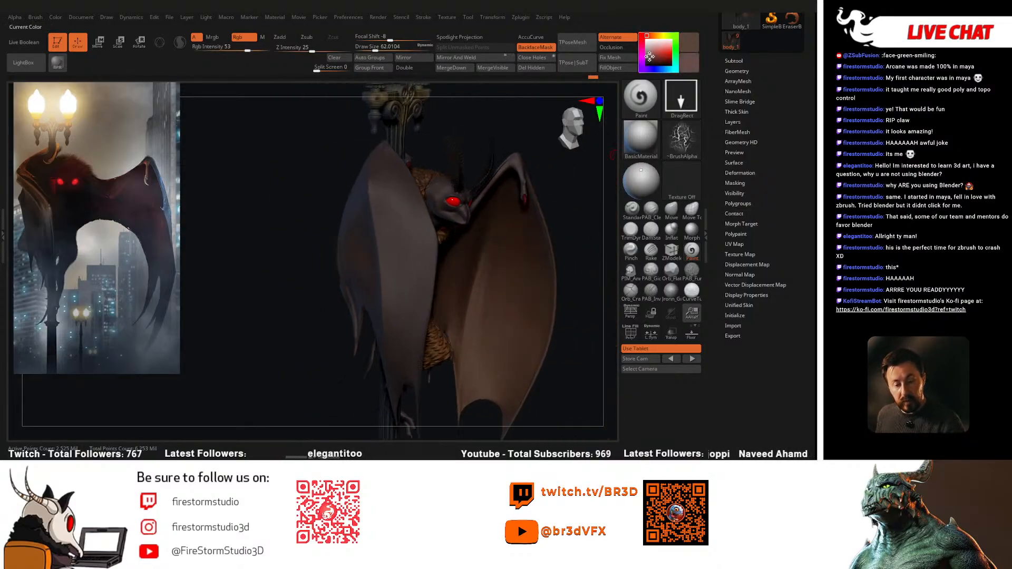
pyautogui.click(647, 57)
# Step: Stamp the vein alpha in the grey-brown tone over the outer surface of the folded wing
pyautogui.moveTo(410, 258); pyautogui.dragTo(437, 259, button='right')
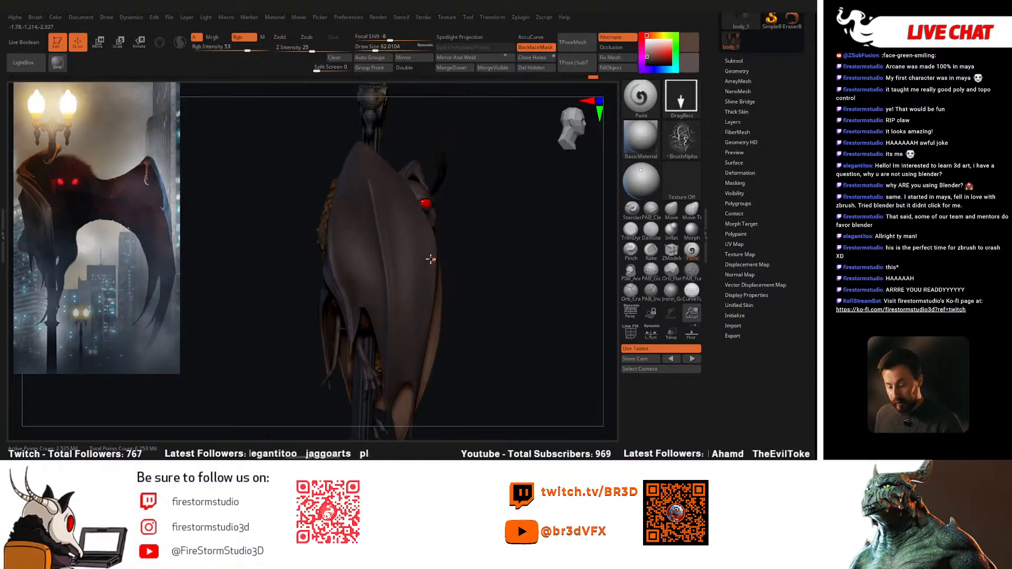
pyautogui.moveTo(389, 321); pyautogui.dragTo(427, 284, button='right')
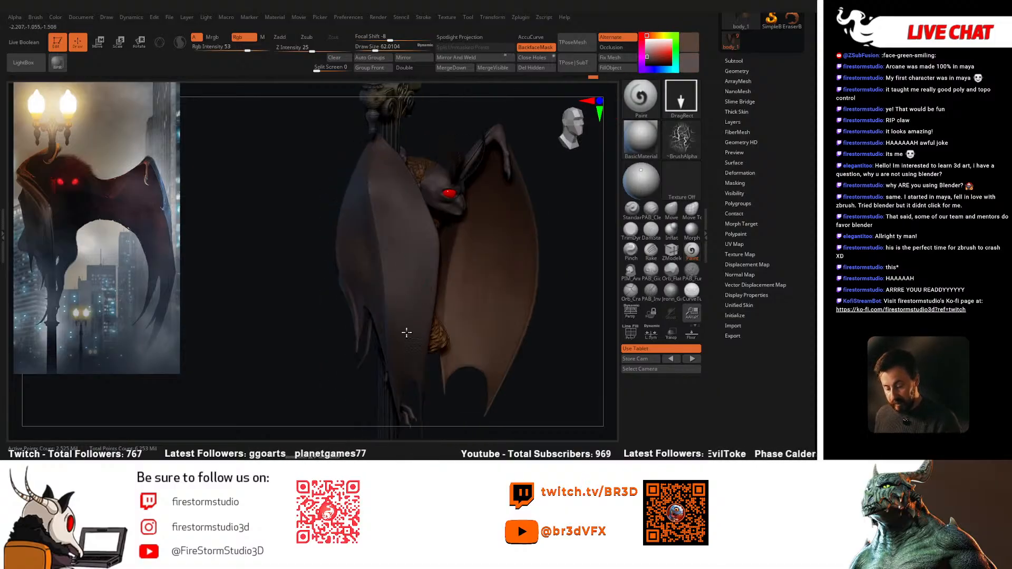
pyautogui.moveTo(547, 293); pyautogui.dragTo(514, 291, button='right')
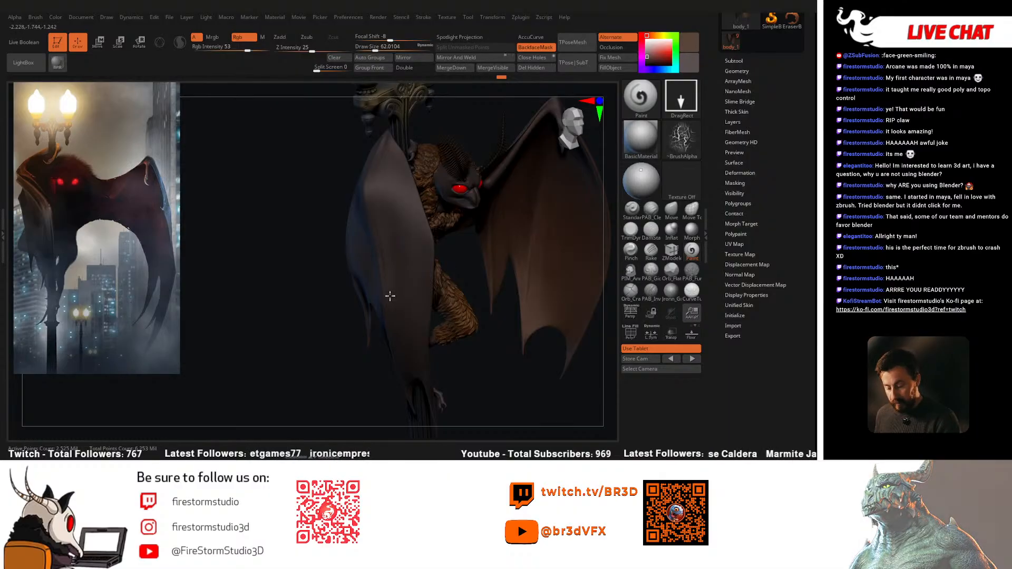
pyautogui.moveTo(407, 299); pyautogui.dragTo(358, 255, button='right')
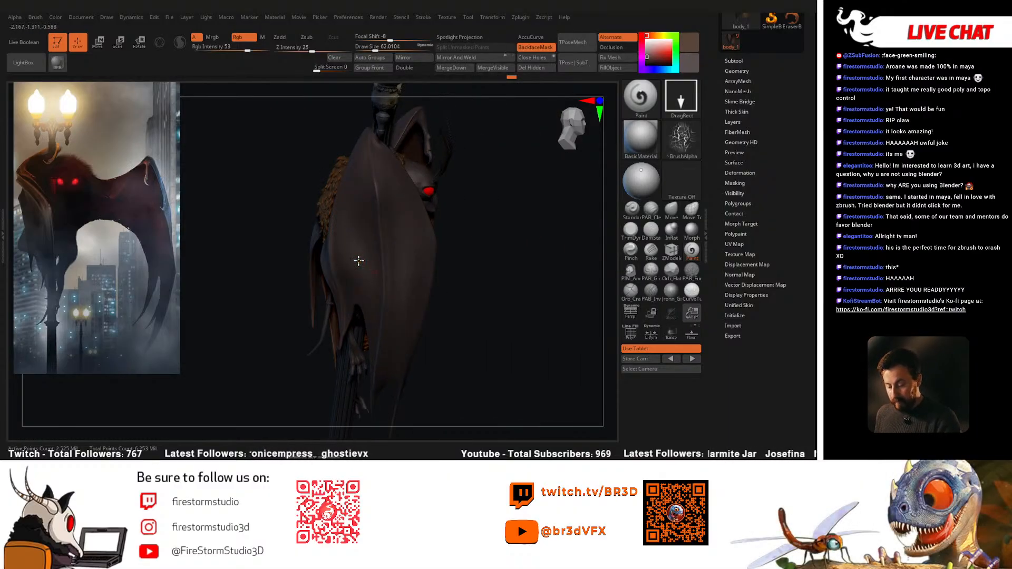
pyautogui.moveTo(346, 289); pyautogui.dragTo(382, 317, button='right')
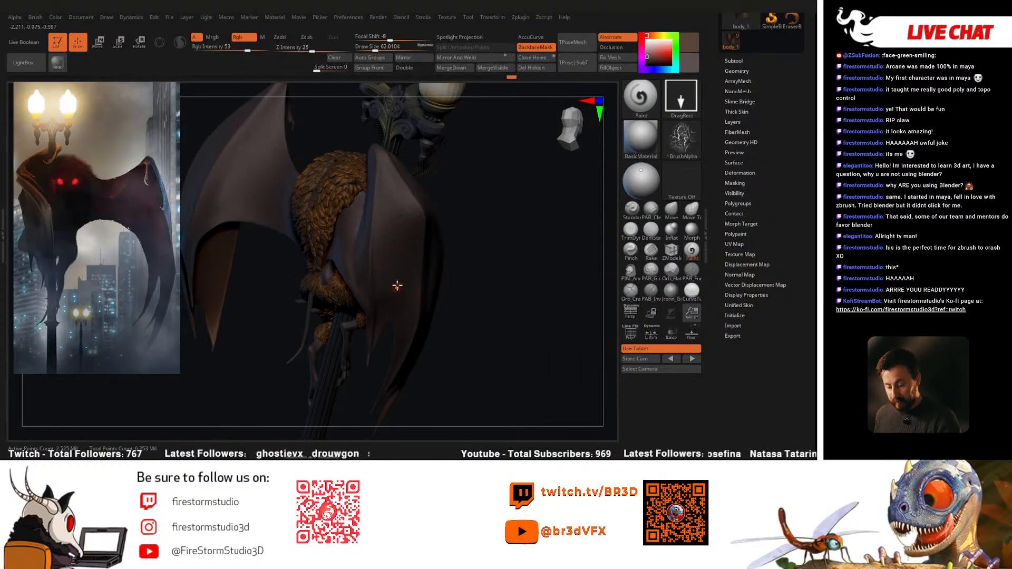
pyautogui.moveTo(408, 272); pyautogui.dragTo(404, 254, button='right')
pyautogui.moveTo(467, 273); pyautogui.dragTo(409, 235, button='right')
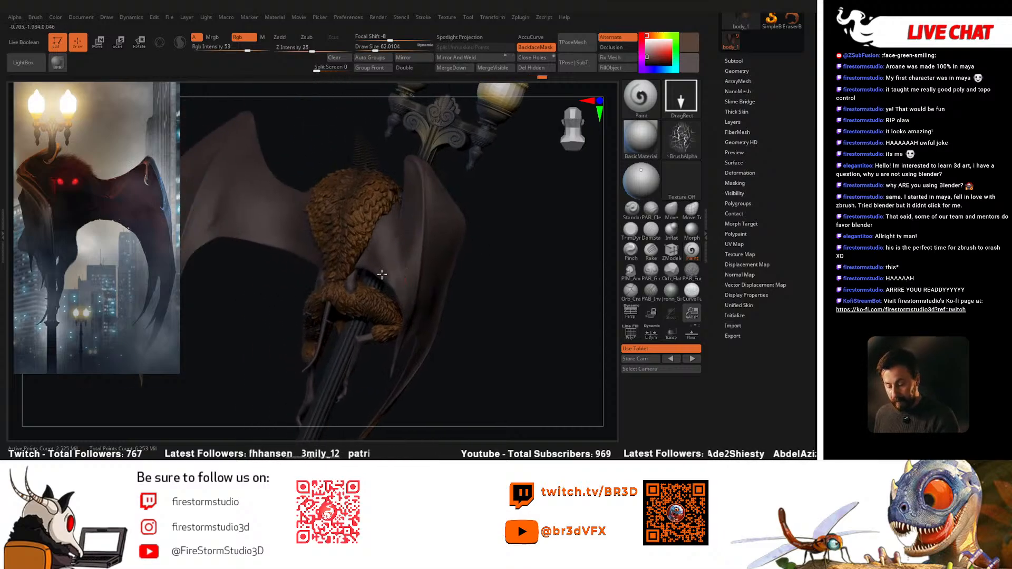
# Step: Stamp the vein alpha in the grey-brown tone over the back and outer surface of the outstretched wing
pyautogui.moveTo(407, 271); pyautogui.dragTo(343, 243, button='right')
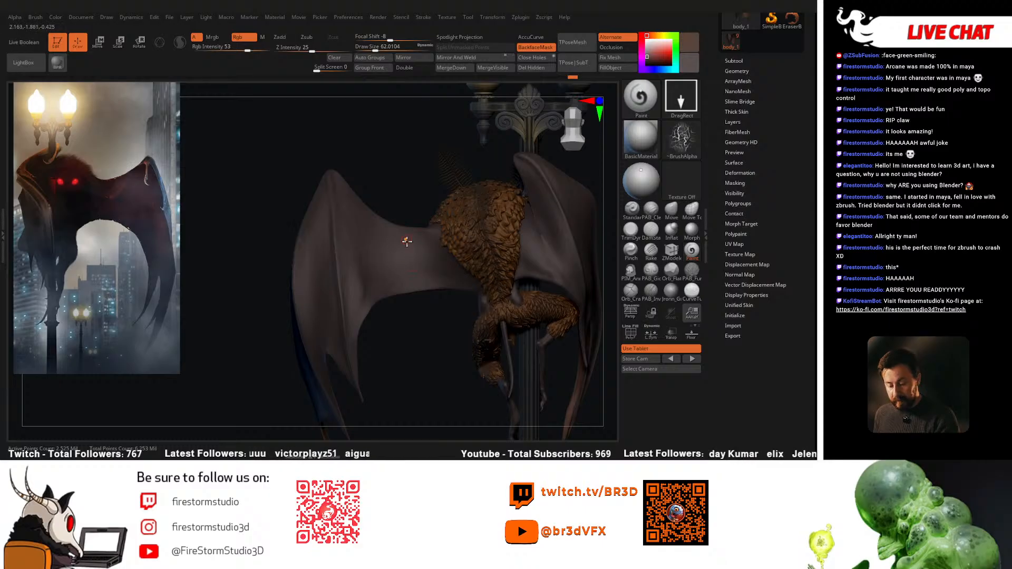
pyautogui.moveTo(455, 282); pyautogui.dragTo(440, 236, button='right')
pyautogui.moveTo(321, 271); pyautogui.dragTo(334, 202, button='right')
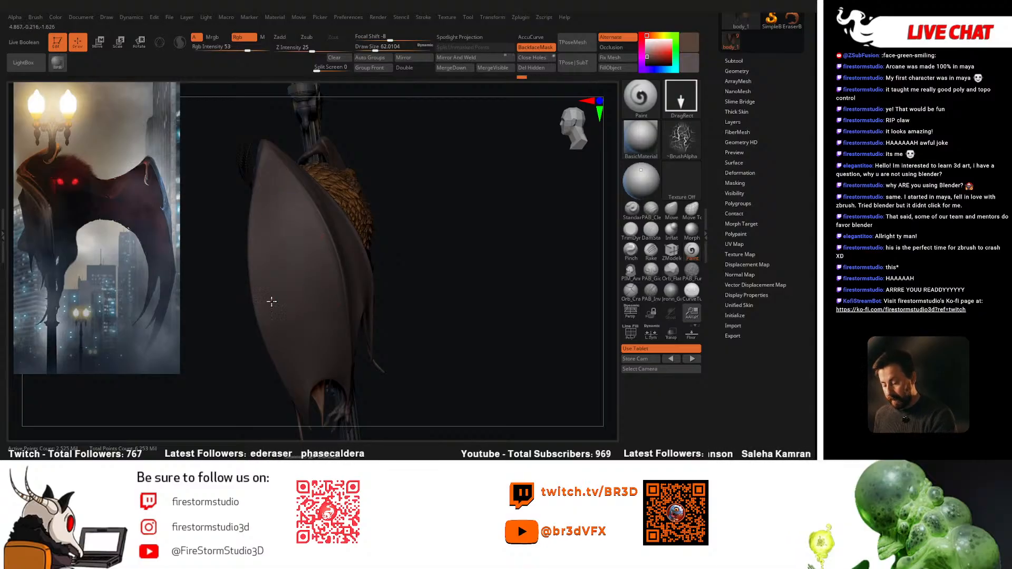
pyautogui.moveTo(345, 319); pyautogui.dragTo(368, 327, button='right')
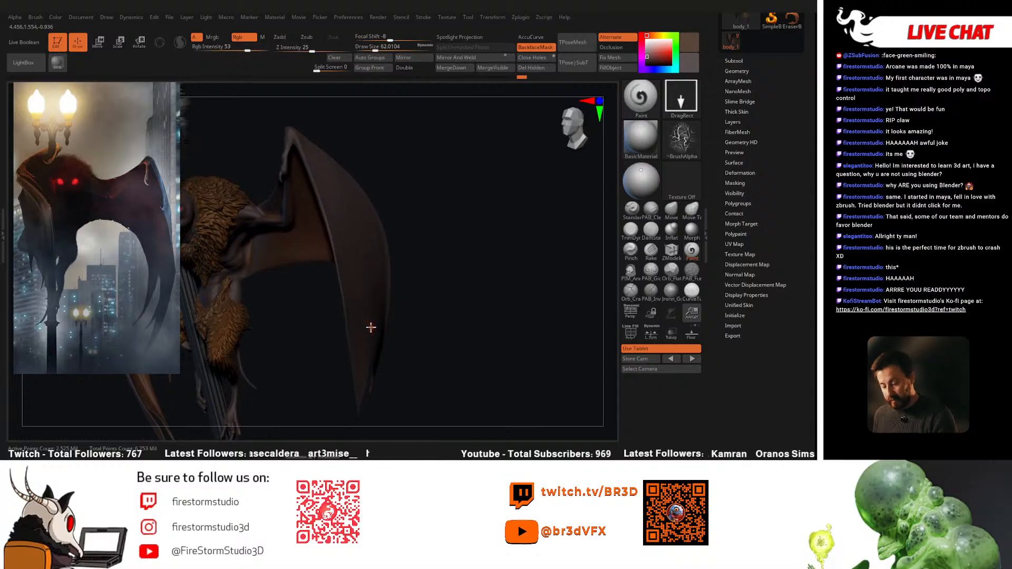
pyautogui.moveTo(323, 278); pyautogui.dragTo(423, 302, button='right')
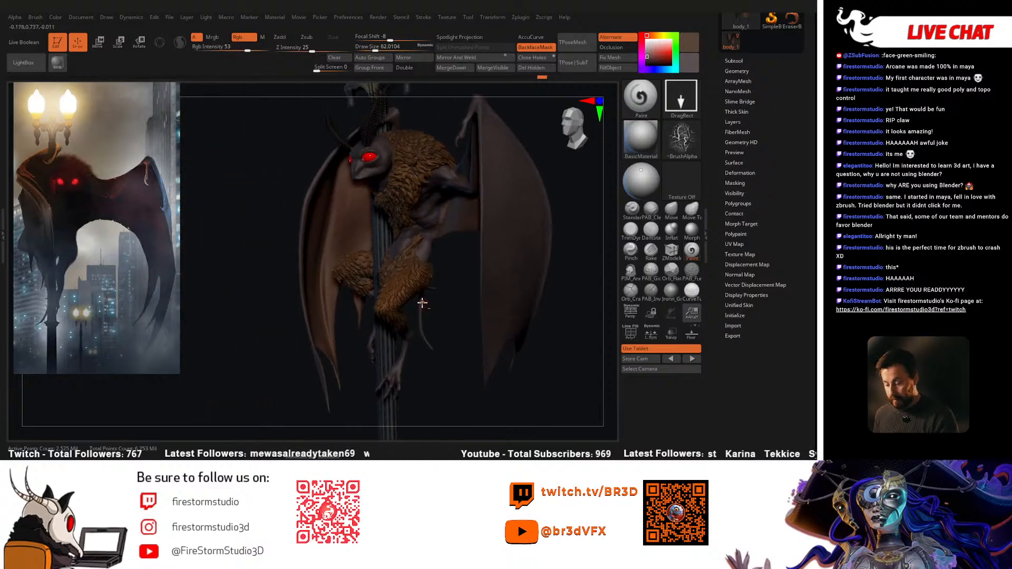
pyautogui.moveTo(324, 325); pyautogui.dragTo(406, 318, button='right')
# Step: Switch the Paint brush to Alpha 07 and choose a slightly darker brown paint colour
pyautogui.moveTo(429, 359); pyautogui.dragTo(292, 355)
pyautogui.click(684, 138)
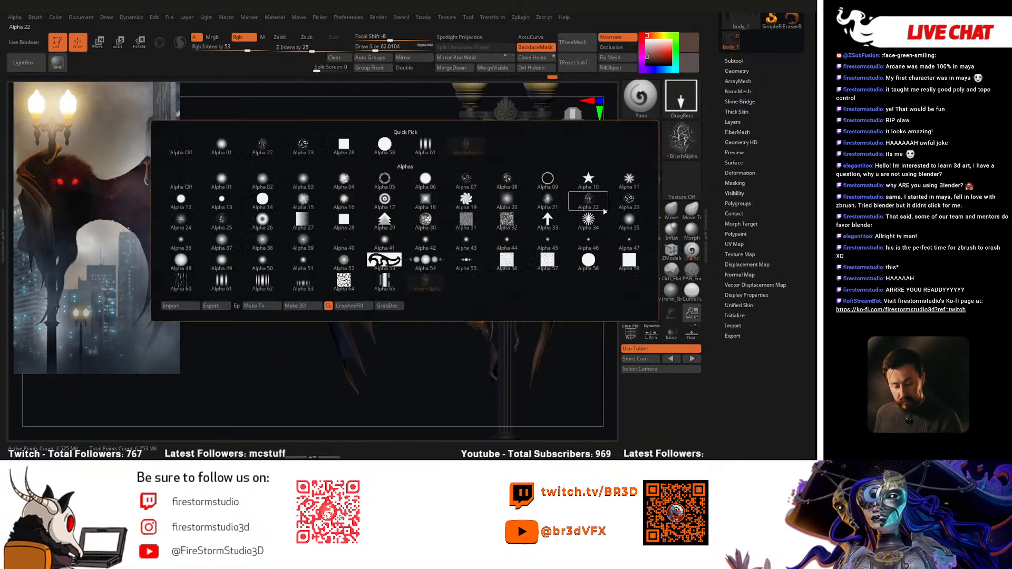
pyautogui.click(628, 200)
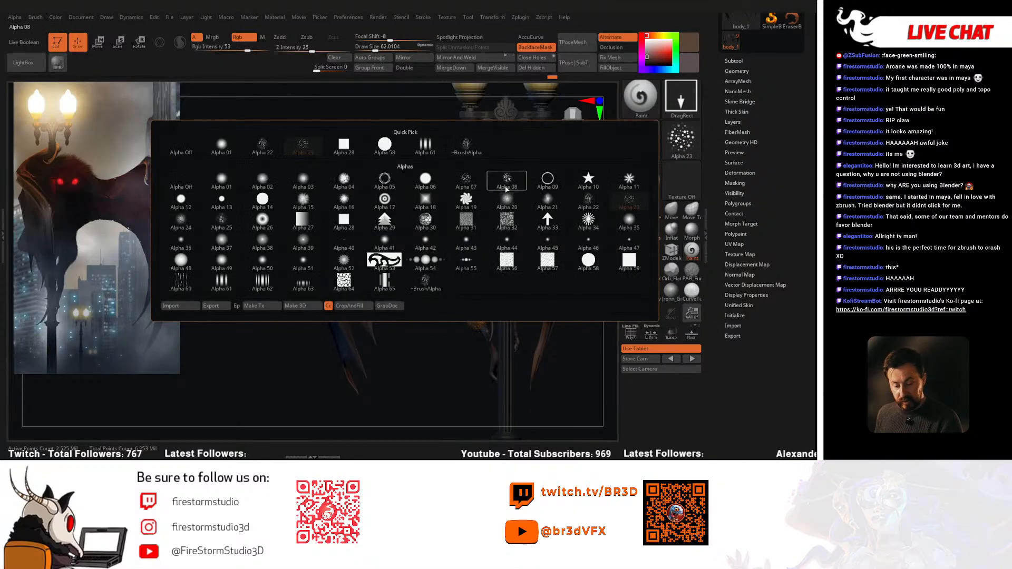
pyautogui.click(465, 179)
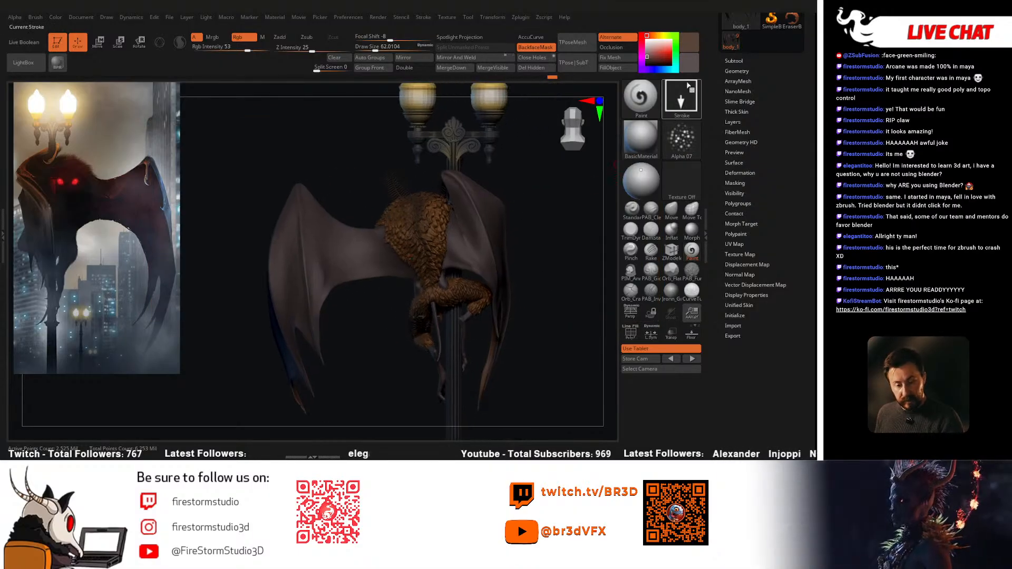
pyautogui.moveTo(648, 61); pyautogui.dragTo(649, 62)
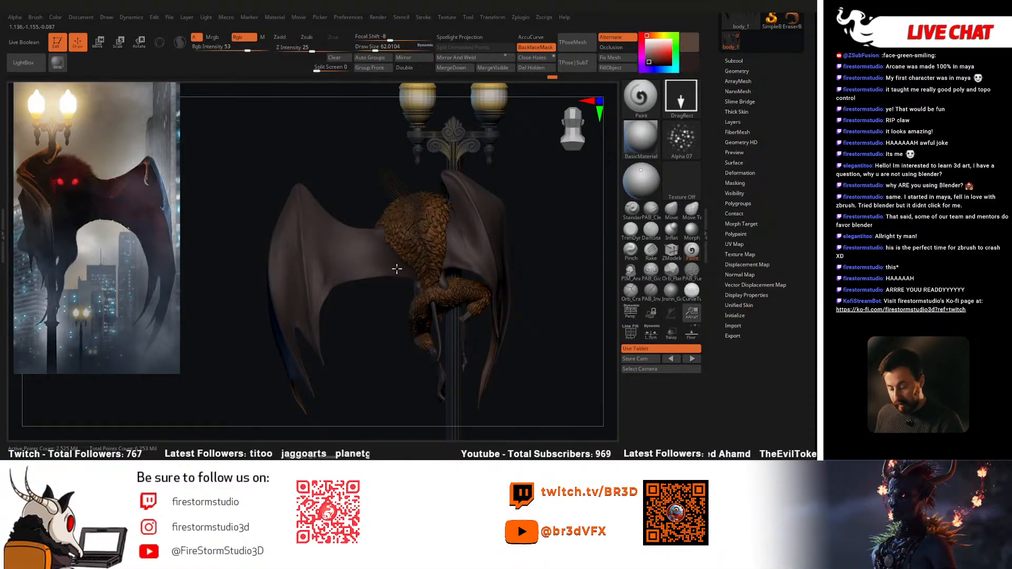
# Step: Stamp speckles over the backs of both wings at Rgb Intensity 89
pyautogui.click(263, 48)
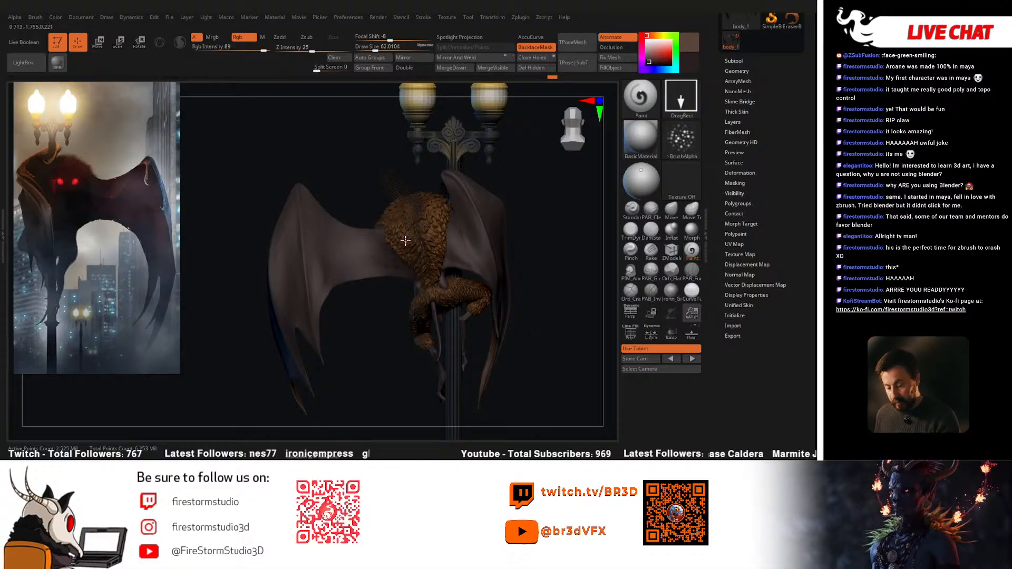
pyautogui.moveTo(403, 243); pyautogui.dragTo(419, 269, button='right')
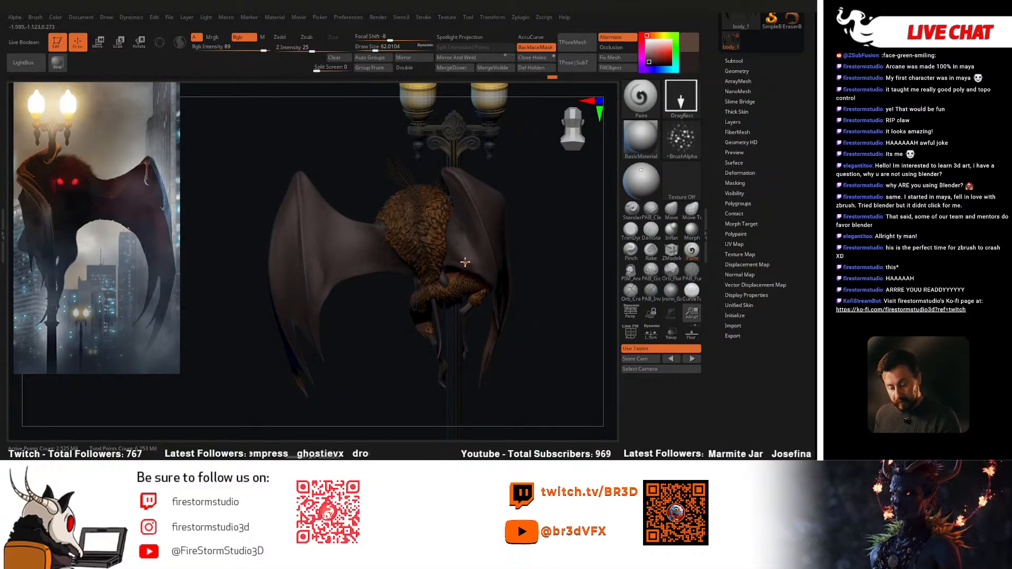
pyautogui.moveTo(482, 267); pyautogui.dragTo(425, 233, button='right')
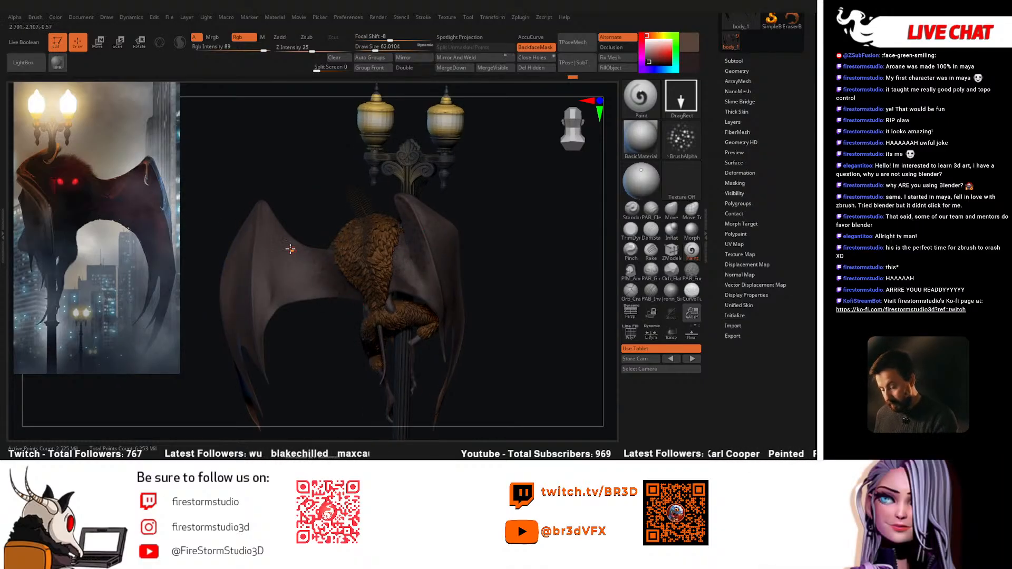
pyautogui.moveTo(335, 300); pyautogui.dragTo(354, 266, button='right')
# Step: Lower the Rgb Intensity to 65 and stamp more speckles over the outer surfaces of both wings
pyautogui.click(253, 48)
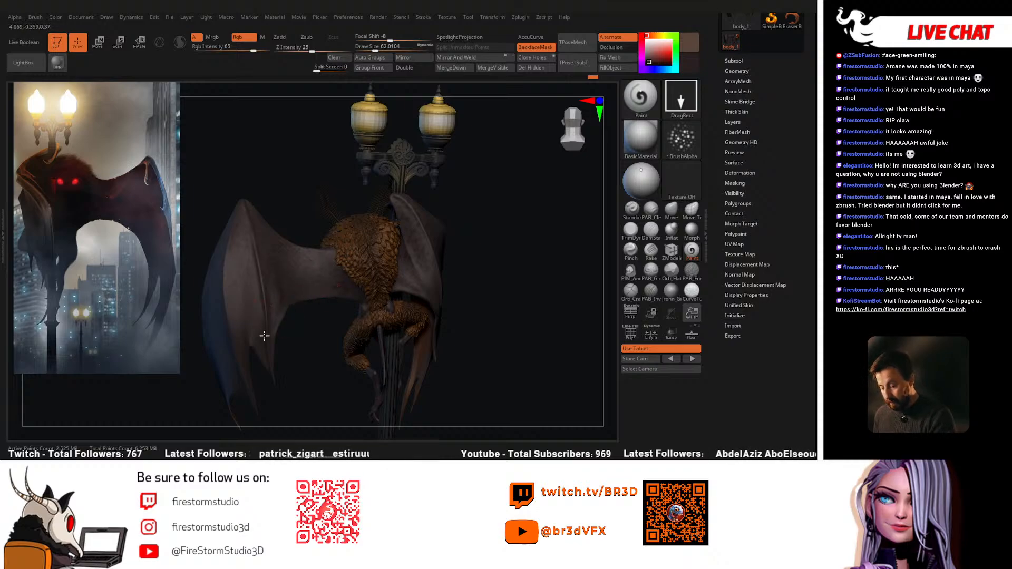
pyautogui.moveTo(242, 346); pyautogui.dragTo(353, 323, button='right')
pyautogui.moveTo(440, 299); pyautogui.dragTo(414, 269, button='right')
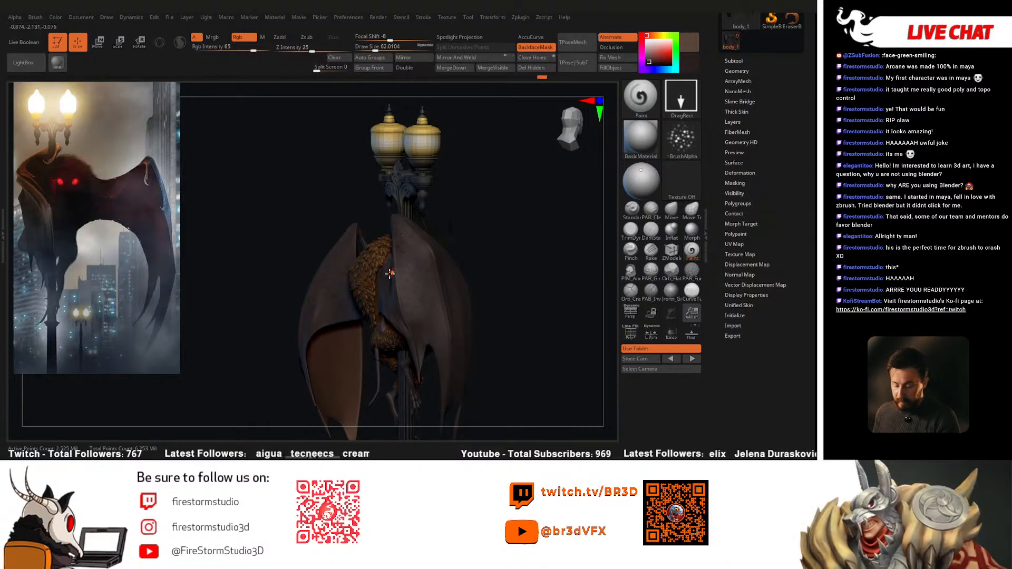
pyautogui.moveTo(322, 309); pyautogui.dragTo(345, 235, button='right')
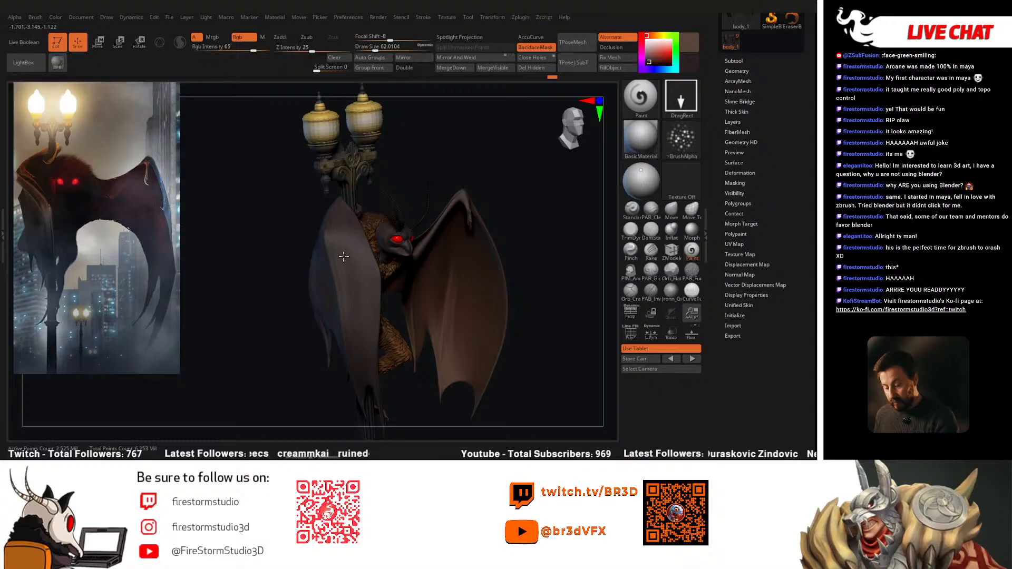
pyautogui.moveTo(331, 344); pyautogui.dragTo(361, 296, button='right')
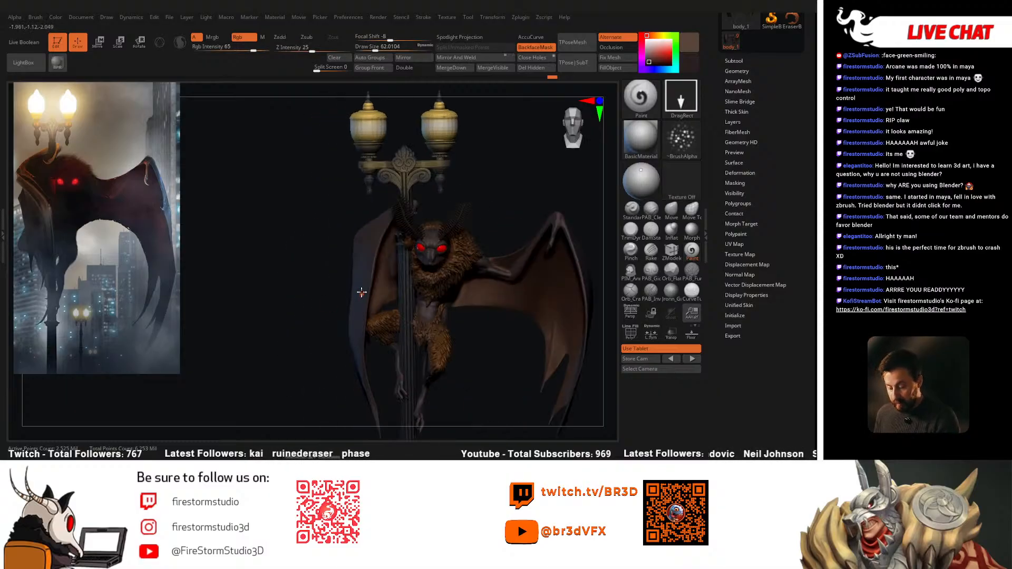
pyautogui.moveTo(387, 241); pyautogui.dragTo(439, 360, button='right')
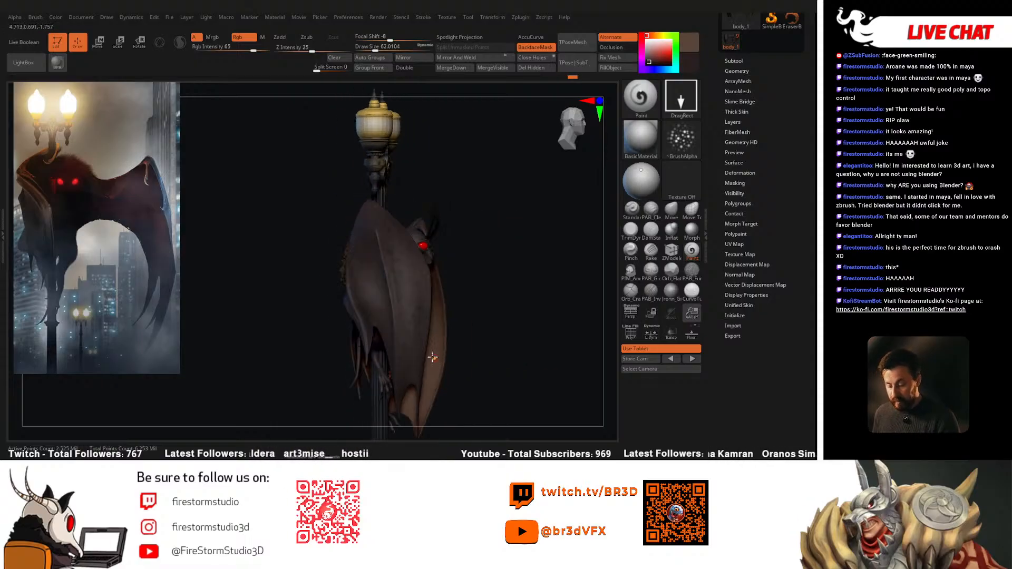
pyautogui.moveTo(381, 318); pyautogui.dragTo(389, 284, button='right')
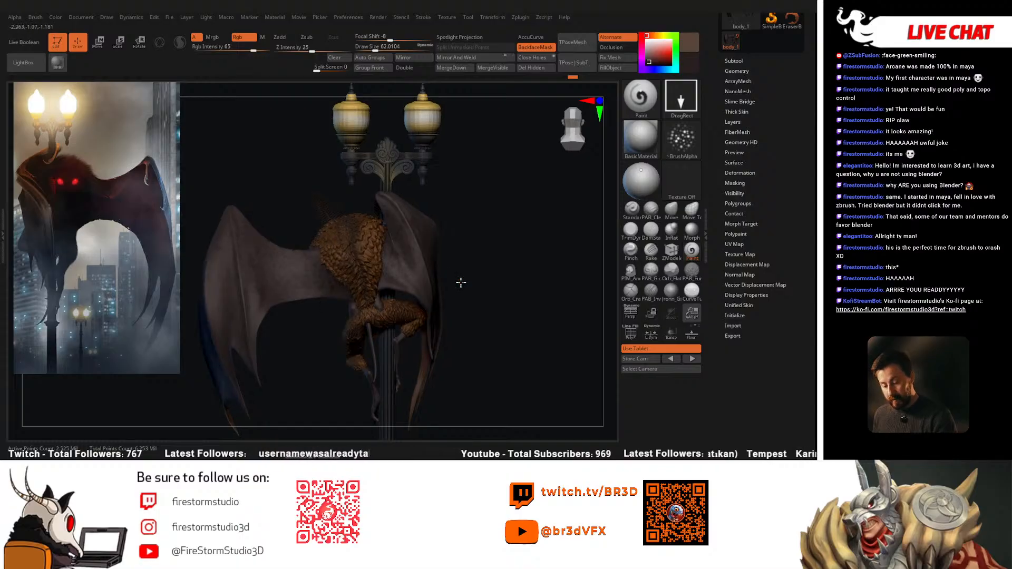
pyautogui.moveTo(457, 284); pyautogui.dragTo(409, 285, button='right')
pyautogui.moveTo(353, 304); pyautogui.dragTo(541, 258, button='right')
pyautogui.moveTo(431, 240); pyautogui.dragTo(538, 312, button='right')
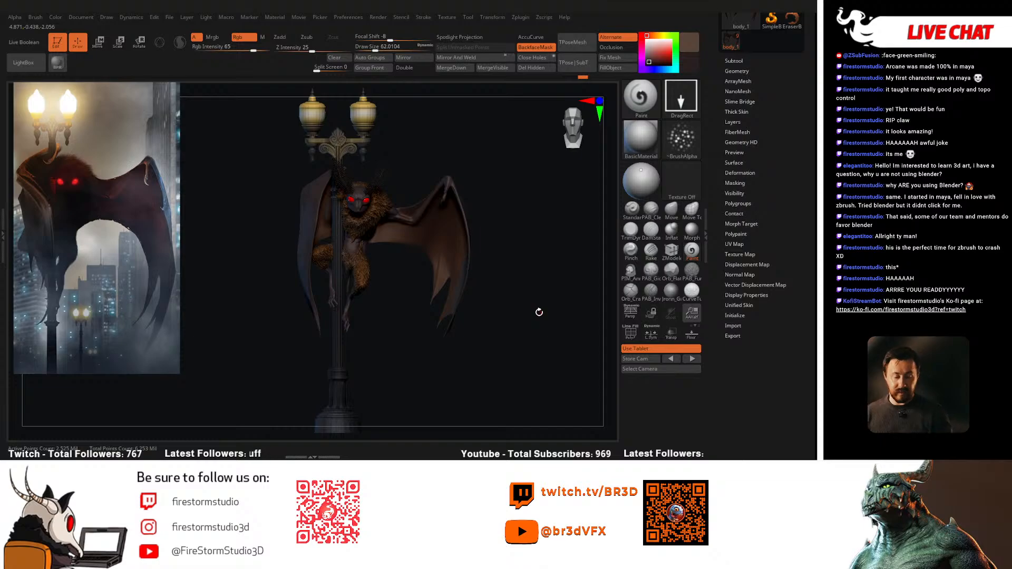
# Step: Adjust the body's polypaint colours with HSV Saturation -0.01852, Red Intensity 0.02188 and a raised RGB Gamma of about 1.3
pyautogui.scroll(-3, 774, 249)
pyautogui.click(735, 169)
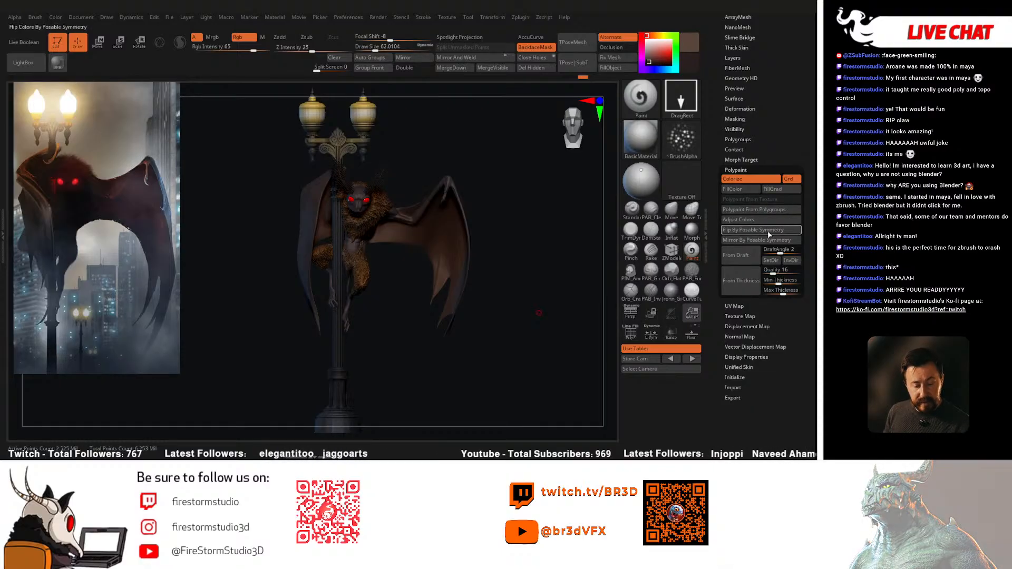
pyautogui.click(740, 219)
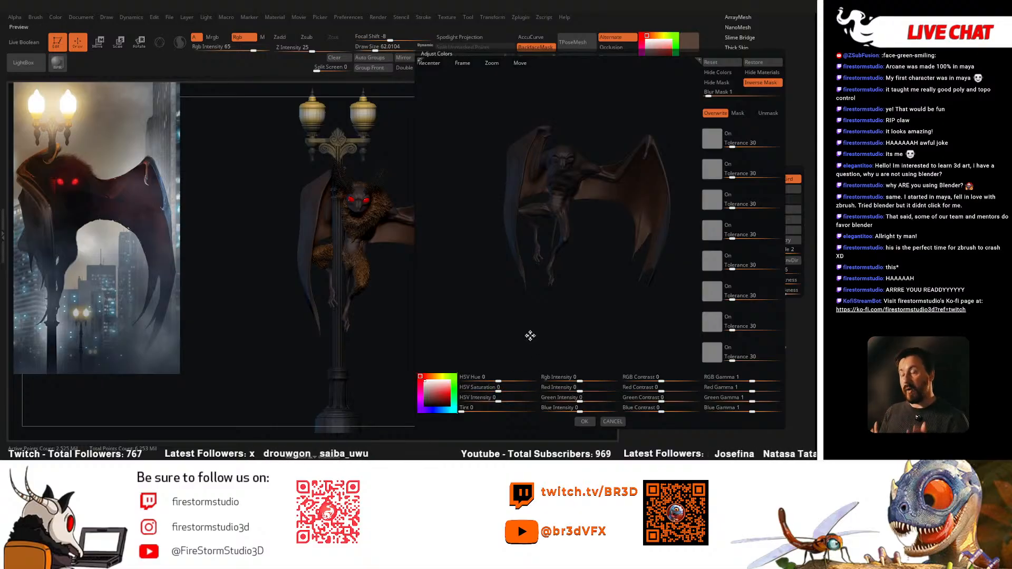
pyautogui.click(498, 388)
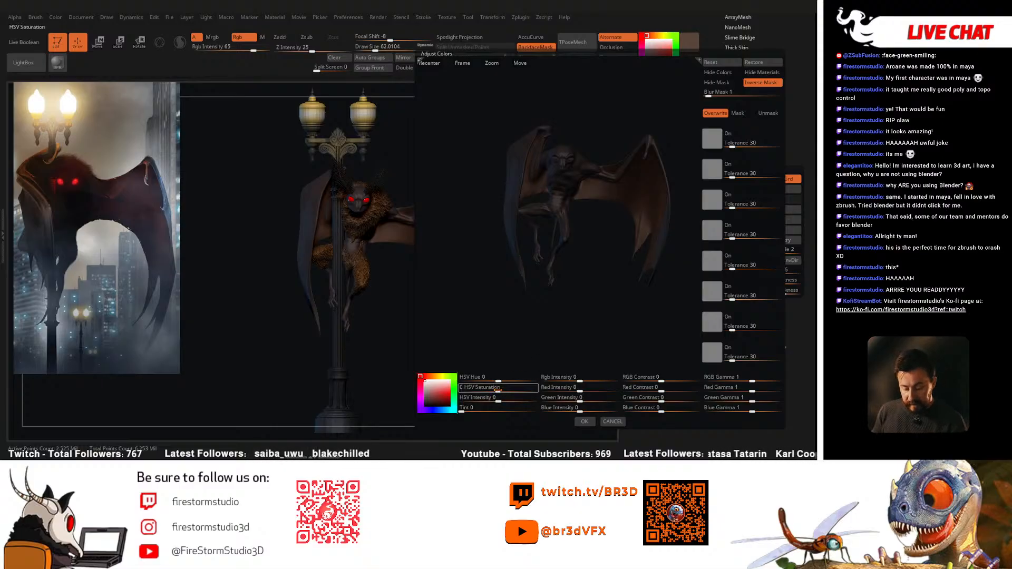
pyautogui.moveTo(498, 390); pyautogui.dragTo(490, 390)
pyautogui.click(563, 378)
pyautogui.click(579, 389)
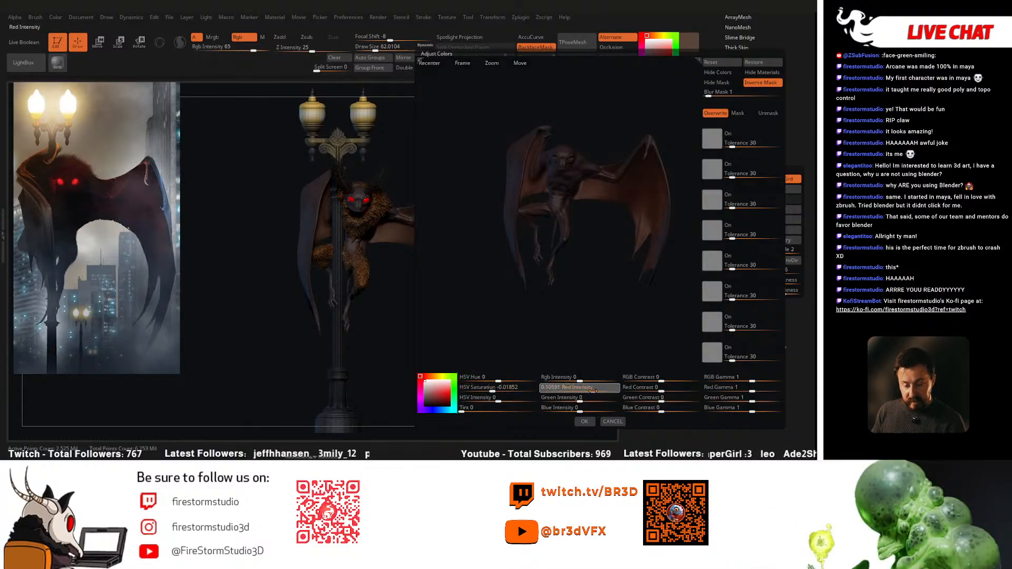
pyautogui.click(498, 379)
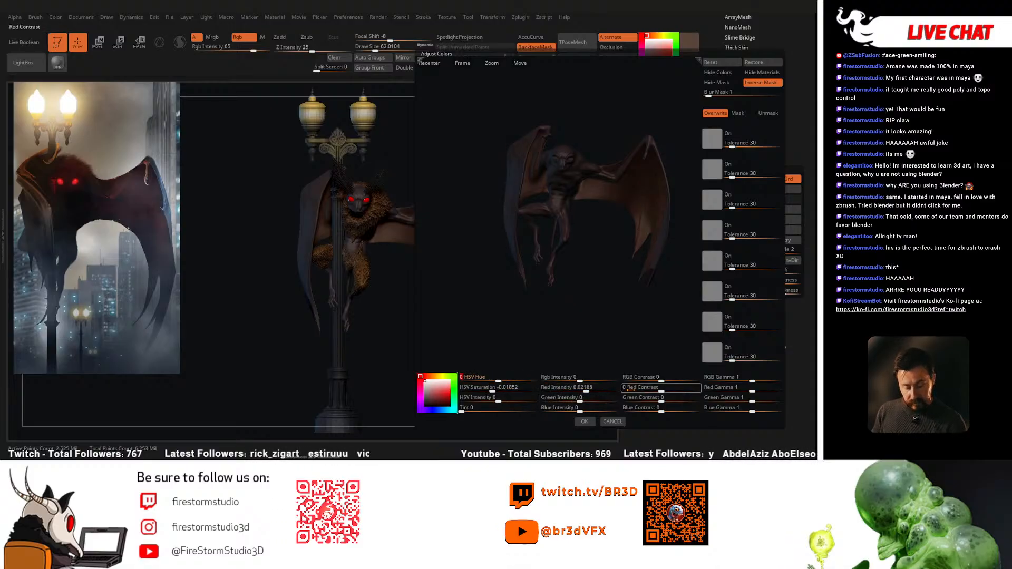
pyautogui.click(743, 378)
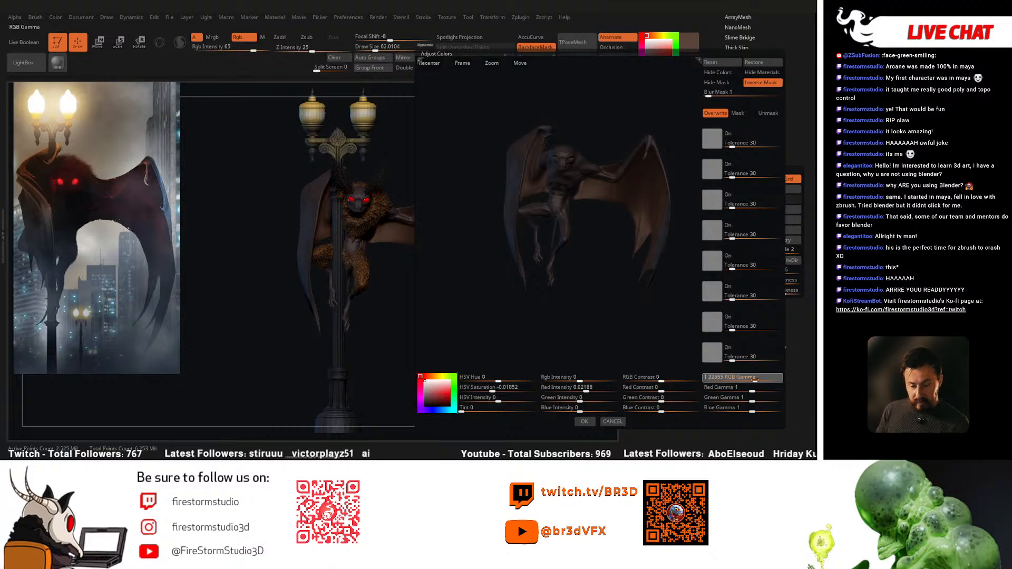
pyautogui.click(585, 421)
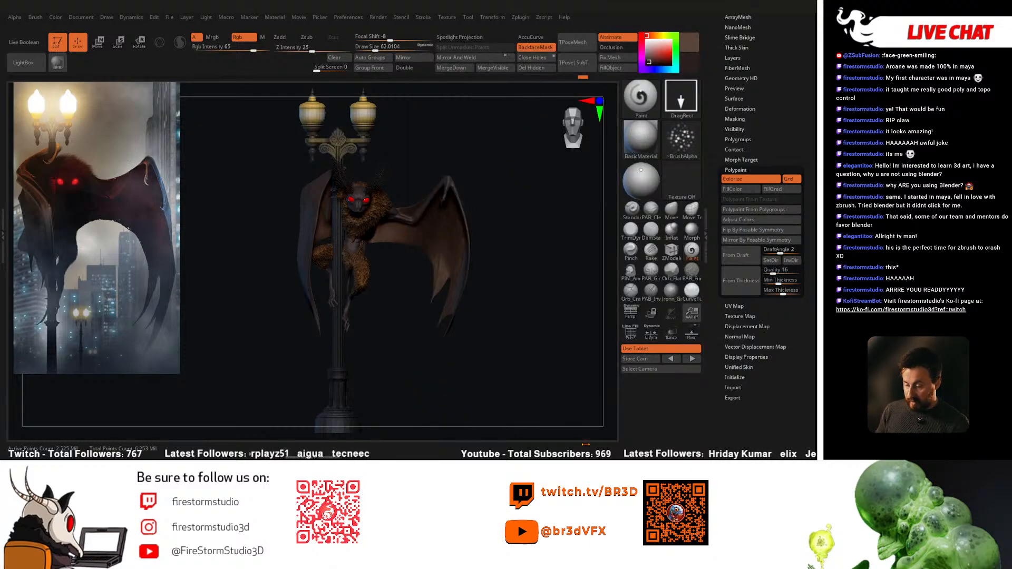
pyautogui.moveTo(516, 308)
pyautogui.mouseDown()
pyautogui.moveTo(501, 296)
pyautogui.moveTo(513, 292)
pyautogui.mouseUp()
pyautogui.hotkey('ctrl', 'z')
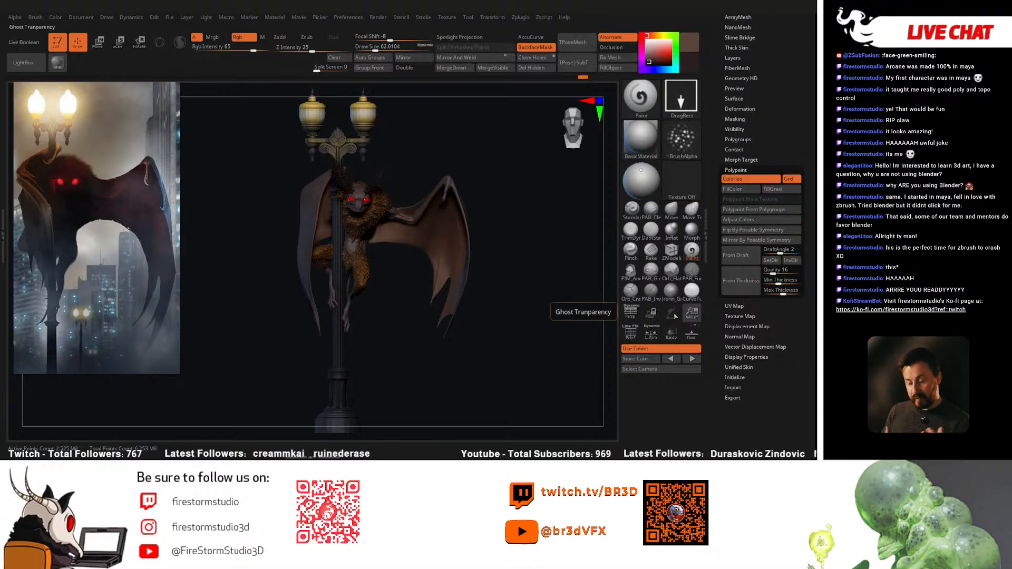
# Step: Reopen the colour adjustment for the body and apply an RGB Gamma of 1.01874
pyautogui.click(738, 219)
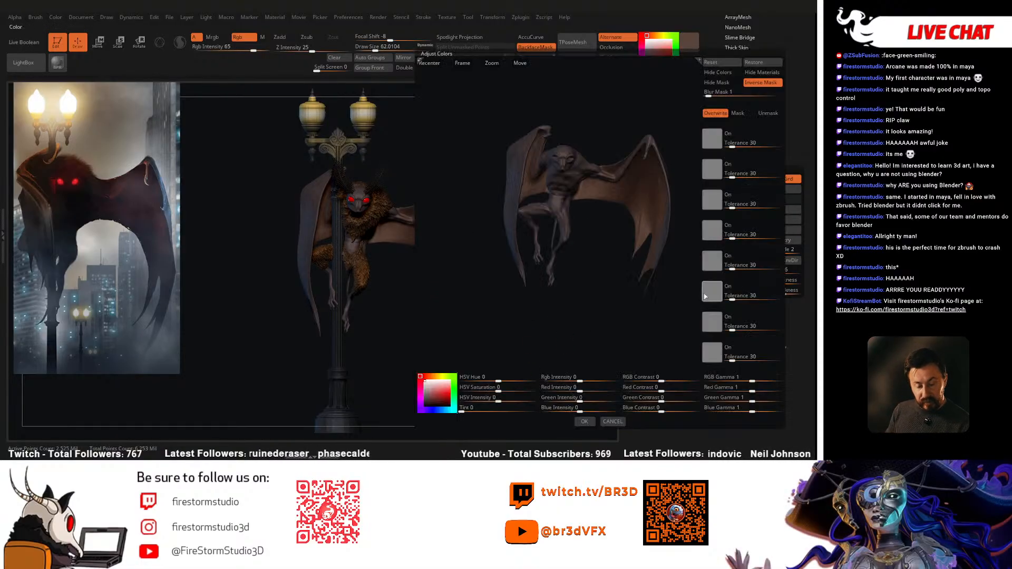
pyautogui.click(752, 379)
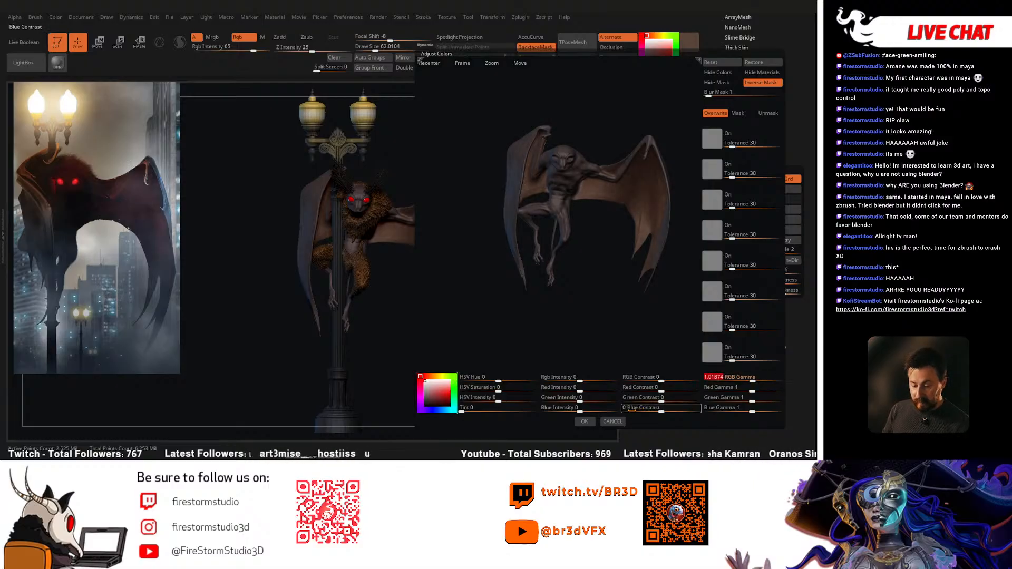
pyautogui.click(588, 422)
# Step: Make the eyes the active subtool and switch the Paint brush to Alpha 30
pyautogui.moveTo(525, 314); pyautogui.dragTo(382, 284)
pyautogui.keyDown('alt'); pyautogui.click(297, 136); pyautogui.keyUp('alt')
pyautogui.keyDown('alt'); pyautogui.moveTo(357, 248); pyautogui.dragTo(450, 287); pyautogui.keyUp('alt')
pyautogui.hotkey('alt', 's')
pyautogui.hotkey('alt', 's')
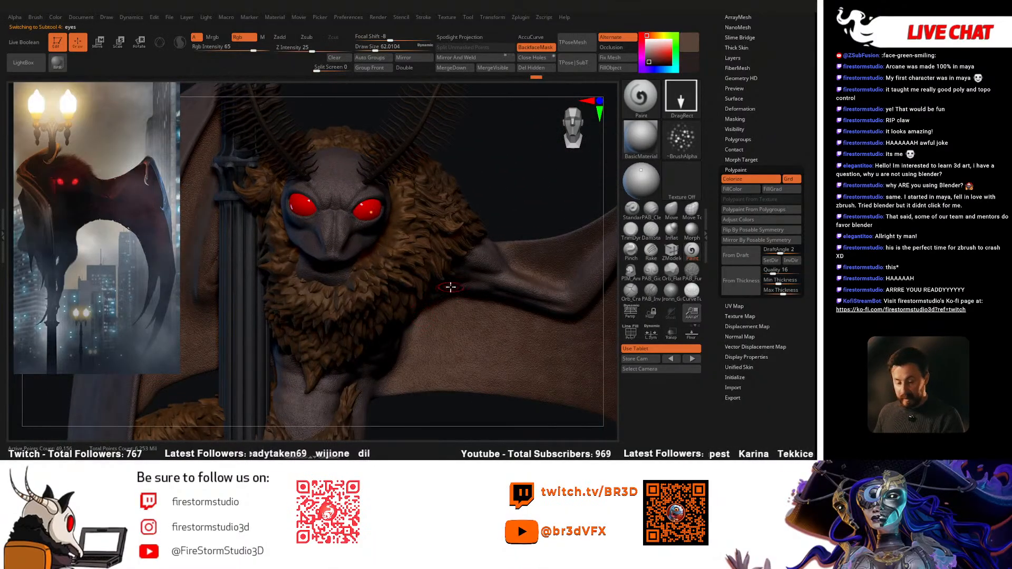
pyautogui.click(681, 97)
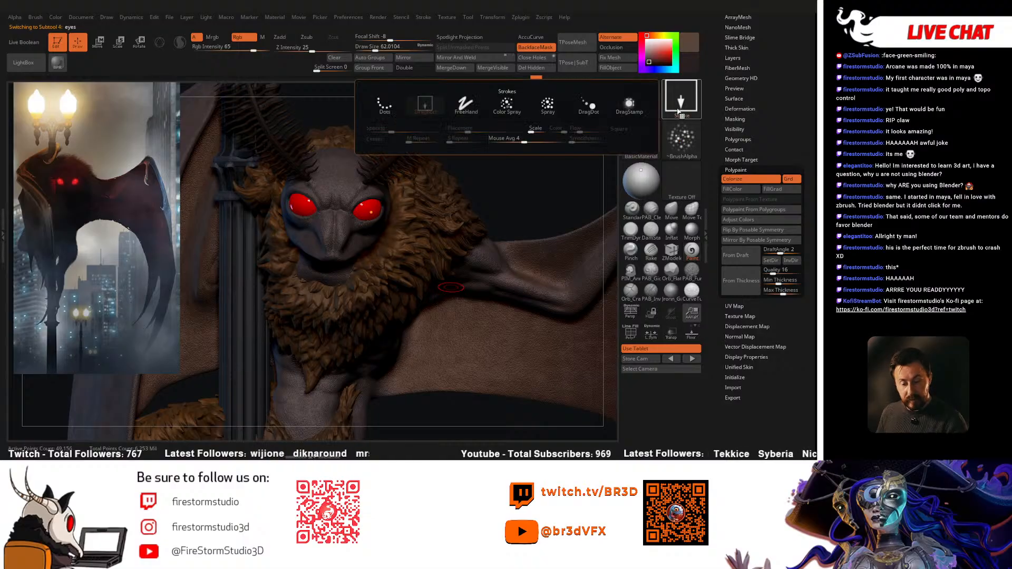
pyautogui.click(681, 139)
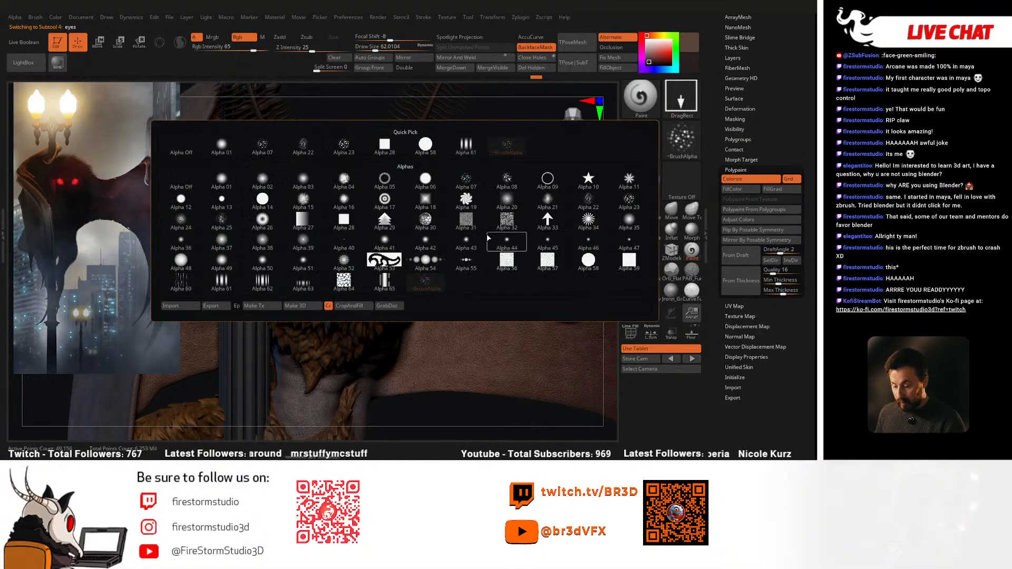
pyautogui.click(425, 219)
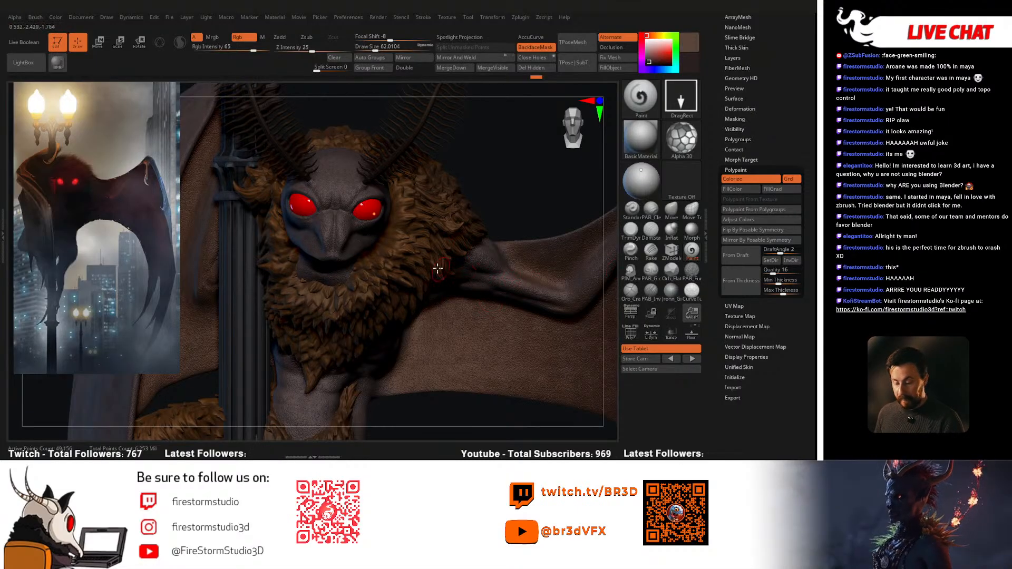
# Step: Try stamping the Alpha 30 cell pattern over the creature's eye and undo the attempts
pyautogui.moveTo(367, 212); pyautogui.dragTo(390, 245)
pyautogui.hotkey('ctrl', 'z')
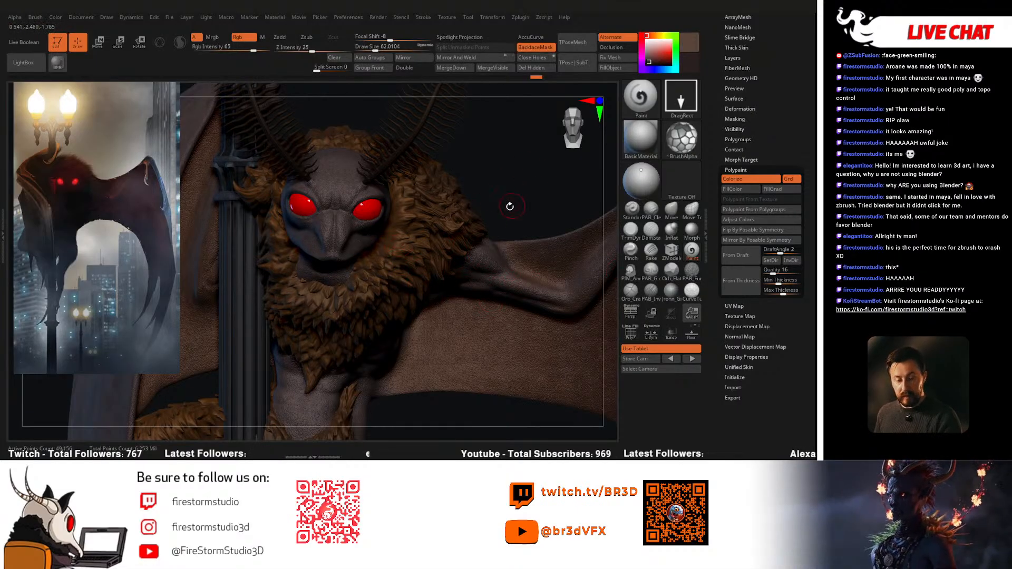
pyautogui.keyDown('alt'); pyautogui.moveTo(517, 203); pyautogui.dragTo(517, 248); pyautogui.keyUp('alt')
pyautogui.press('s')
pyautogui.moveTo(388, 223); pyautogui.dragTo(386, 223)
pyautogui.keyDown('ctrl'); pyautogui.moveTo(382, 215); pyautogui.dragTo(378, 232, button='right'); pyautogui.keyUp('ctrl')
pyautogui.moveTo(355, 207); pyautogui.dragTo(360, 237)
pyautogui.hotkey('ctrl', 'z')
# Step: Choose a dark red paint colour and try stamping the cell pattern on the eye at Rgb Intensity 65, undoing the stamps
pyautogui.moveTo(253, 51); pyautogui.dragTo(238, 51)
pyautogui.moveTo(686, 64)
pyautogui.mouseDown()
pyautogui.moveTo(364, 204)
pyautogui.moveTo(350, 224)
pyautogui.mouseUp()
pyautogui.hotkey('ctrl', 'z')
pyautogui.click(253, 50)
pyautogui.moveTo(353, 227); pyautogui.dragTo(295, 223, button='right')
pyautogui.hotkey('ctrl', 'z')
pyautogui.moveTo(357, 213); pyautogui.dragTo(375, 269)
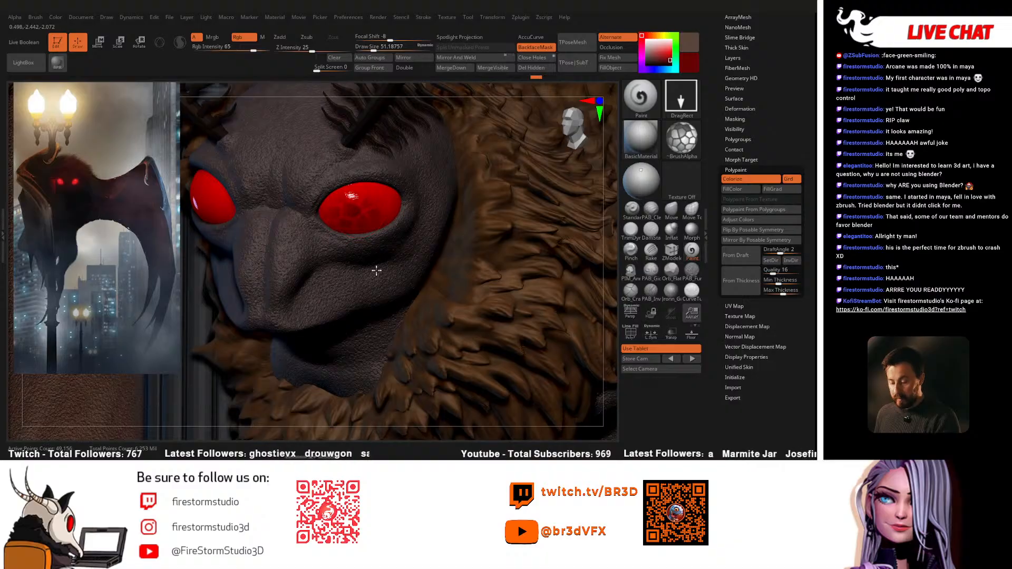
pyautogui.moveTo(377, 277); pyautogui.dragTo(408, 274, button='right')
pyautogui.keyDown('ctrl'); pyautogui.moveTo(408, 274); pyautogui.dragTo(379, 240, button='right'); pyautogui.keyUp('ctrl')
pyautogui.hotkey('ctrl', 'z')
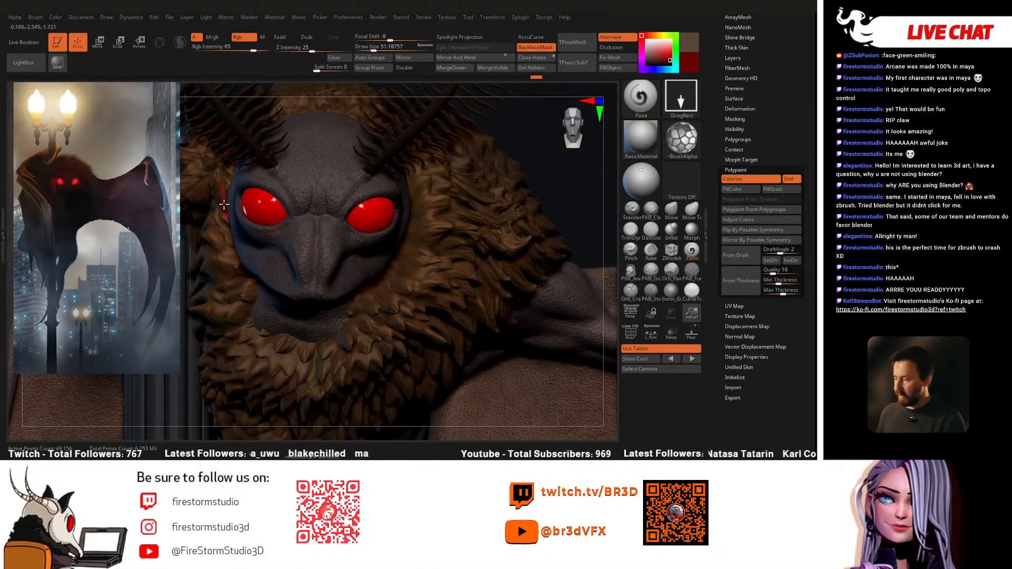
# Step: Try tiling the cell alpha with 4 H Tiles and 4 V Tiles on the eye and restore the single tile
pyautogui.click(15, 17)
pyautogui.click(33, 242)
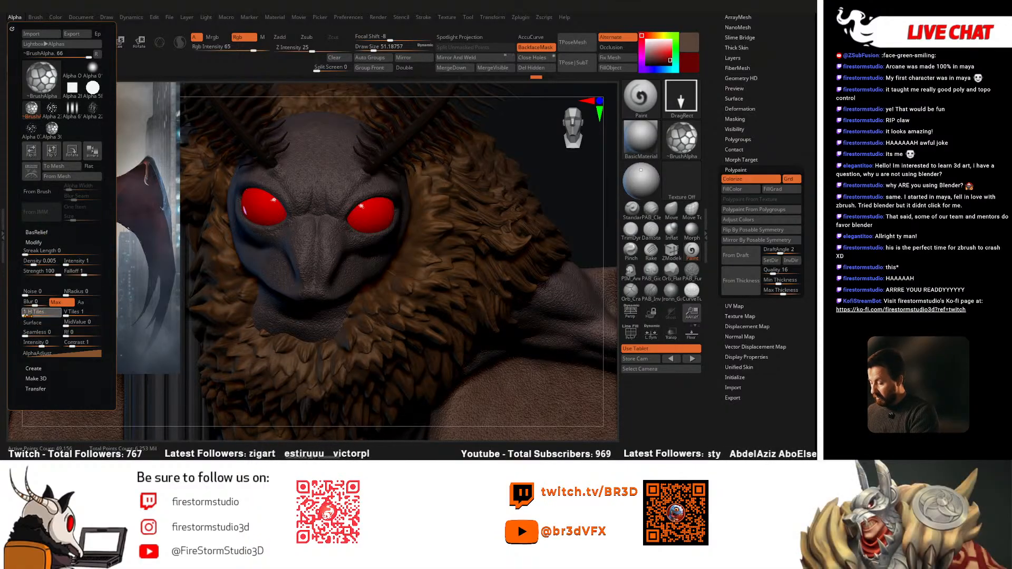
pyautogui.moveTo(67, 316); pyautogui.dragTo(75, 316)
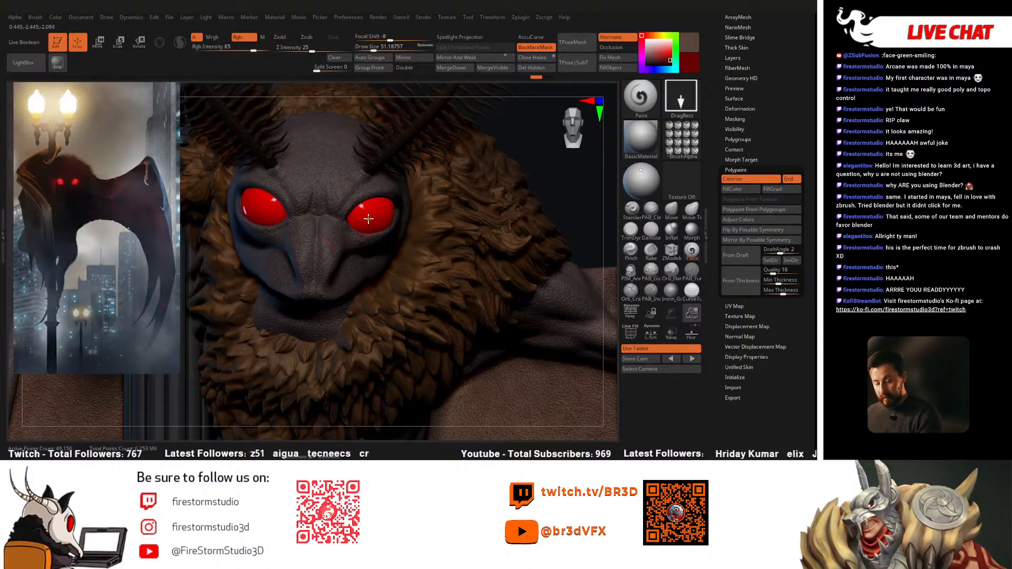
pyautogui.moveTo(382, 257); pyautogui.dragTo(366, 243, button='right')
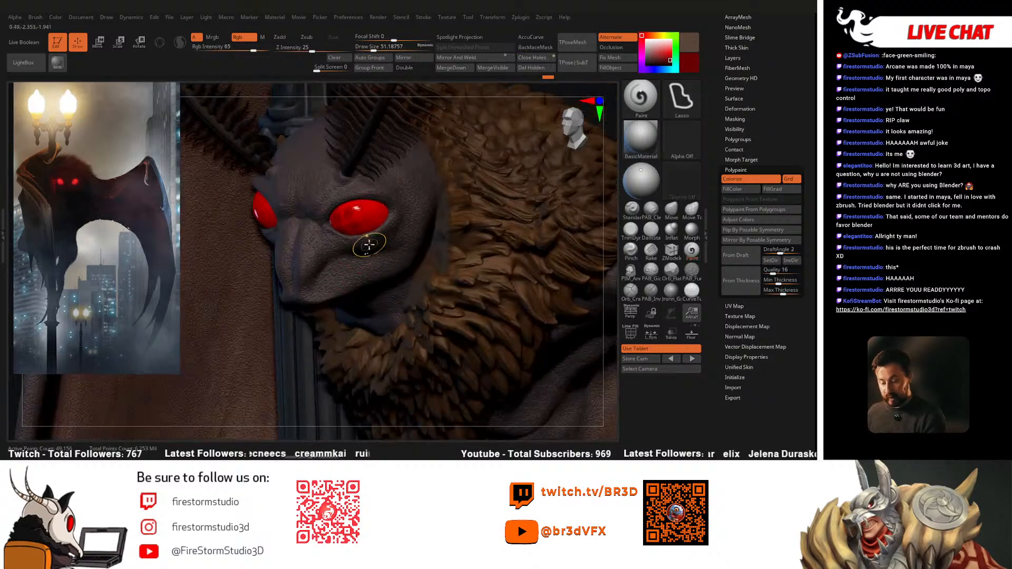
pyautogui.click(36, 17)
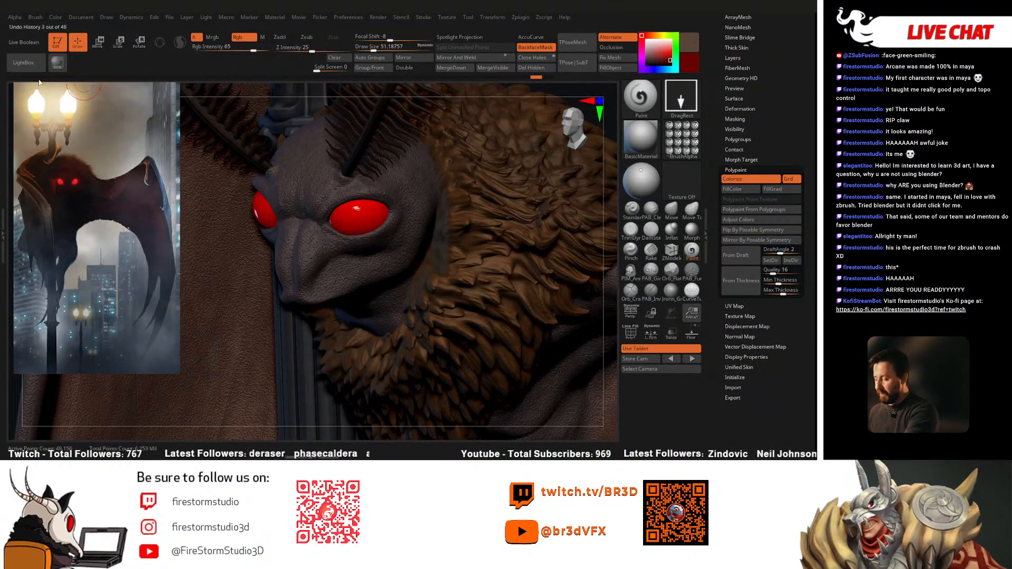
pyautogui.click(16, 18)
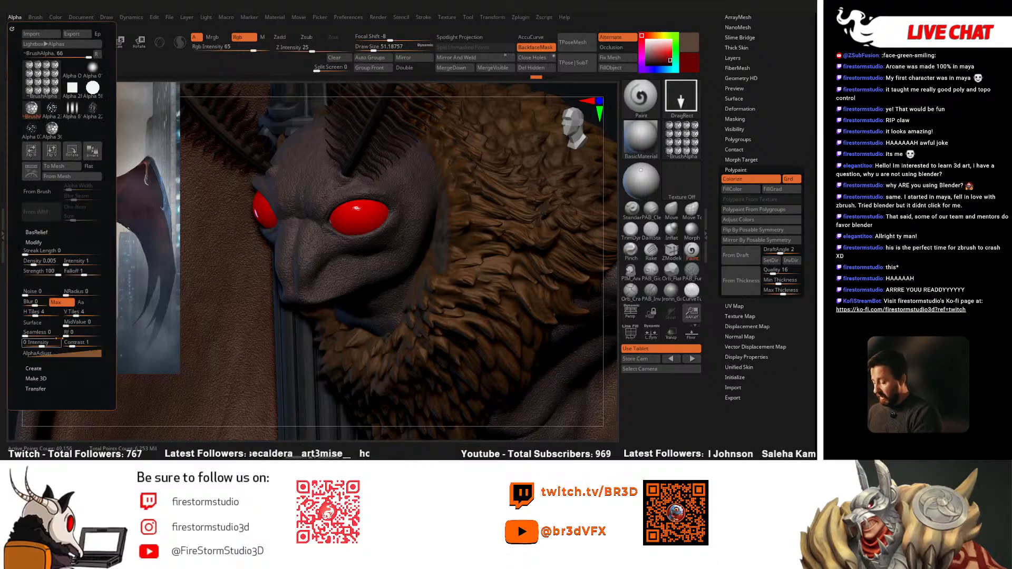
pyautogui.moveTo(35, 315); pyautogui.dragTo(65, 316)
pyautogui.moveTo(527, 315); pyautogui.dragTo(449, 306, button='right')
# Step: Switch the Paint brush to Alpha 24 and test its cell pattern on the eye, undoing the test stamp
pyautogui.click(681, 139)
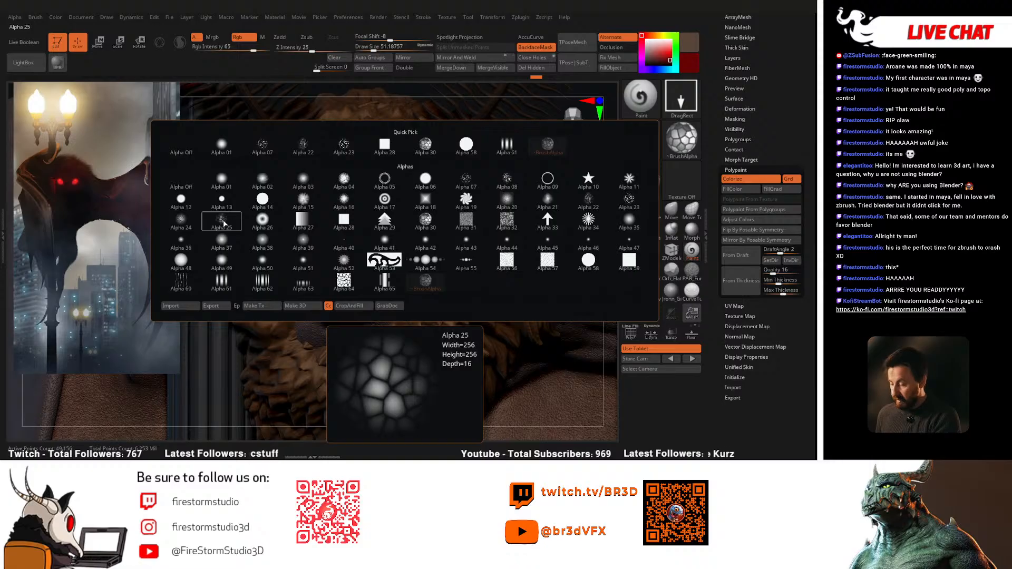
pyautogui.click(181, 219)
pyautogui.moveTo(422, 228)
pyautogui.mouseDown()
pyautogui.moveTo(437, 294)
pyautogui.moveTo(434, 276)
pyautogui.mouseUp()
pyautogui.hotkey('ctrl', 'z')
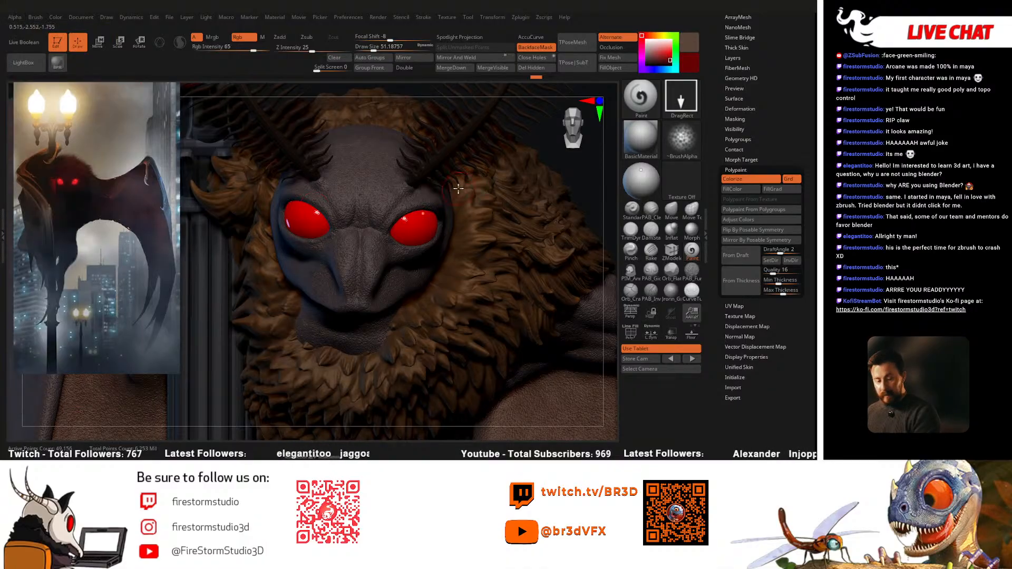
pyautogui.click(14, 17)
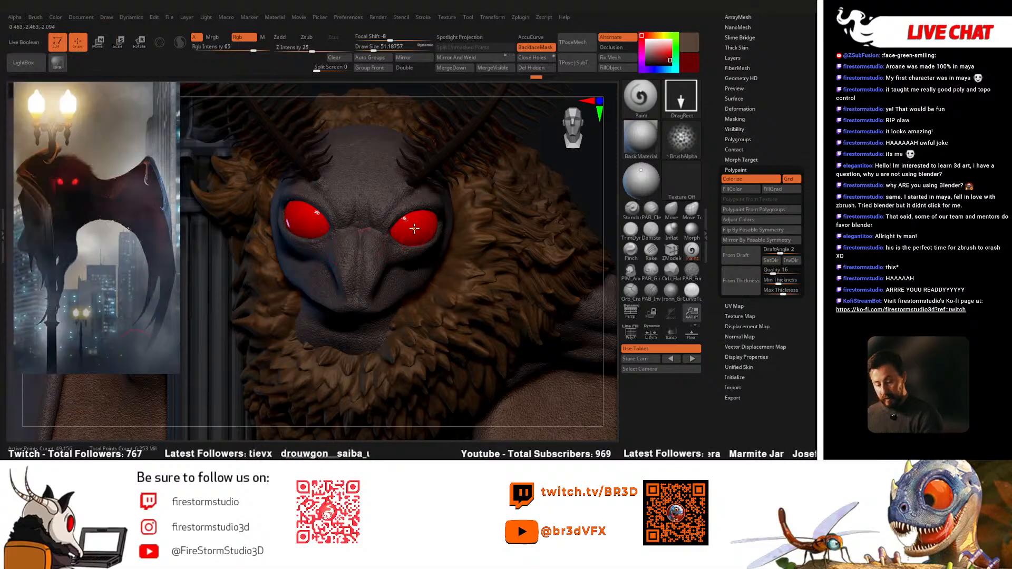
pyautogui.moveTo(429, 293); pyautogui.dragTo(416, 292, button='right')
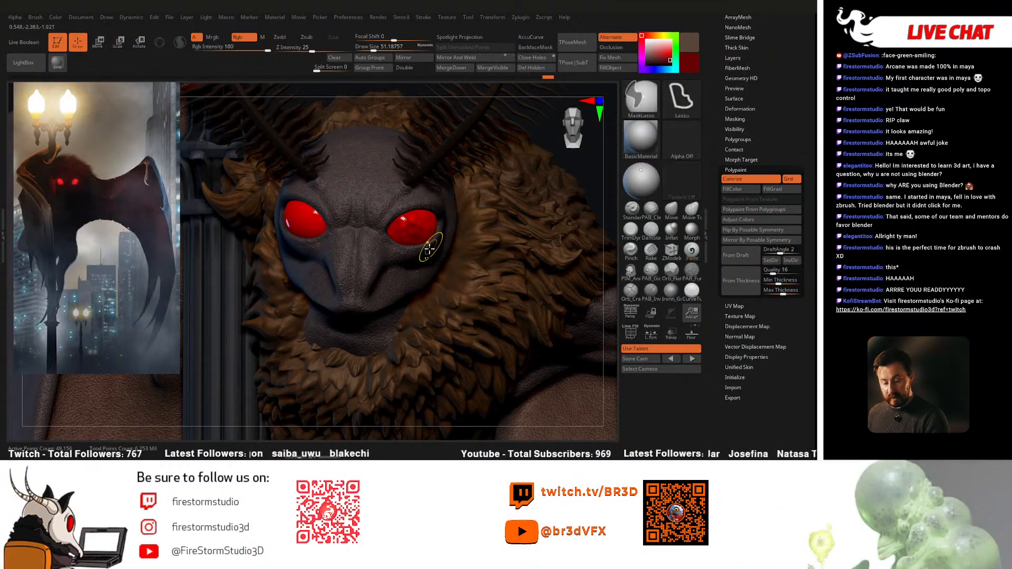
# Step: Try stamping the Alpha 24 pattern on both eyes at Rgb Intensity 77 and undo both stamps
pyautogui.click(259, 47)
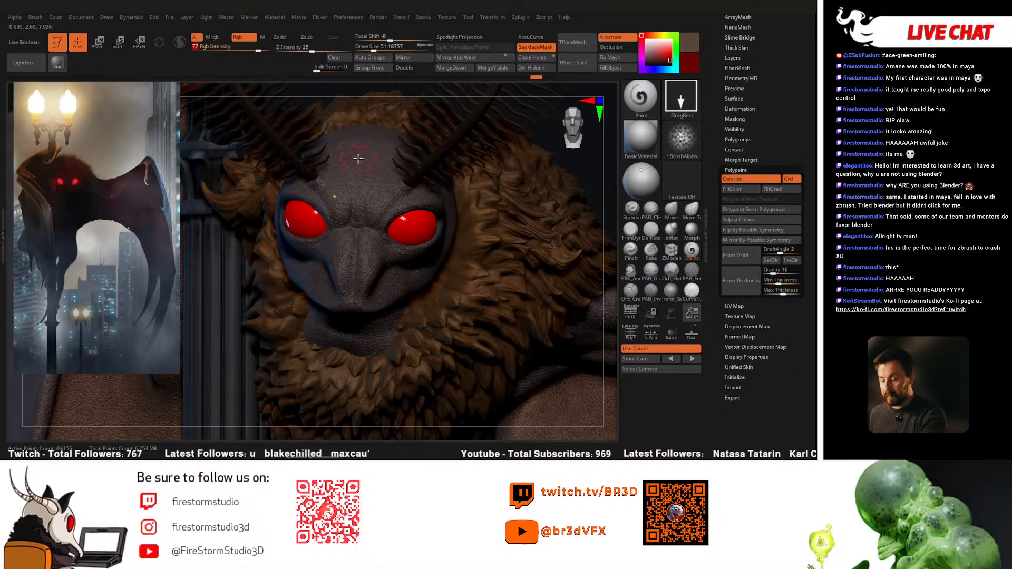
pyautogui.moveTo(415, 226); pyautogui.dragTo(418, 223)
pyautogui.moveTo(298, 219); pyautogui.dragTo(306, 221)
pyautogui.keyDown('ctrl'); pyautogui.moveTo(349, 275); pyautogui.dragTo(348, 248, button='right'); pyautogui.keyUp('ctrl')
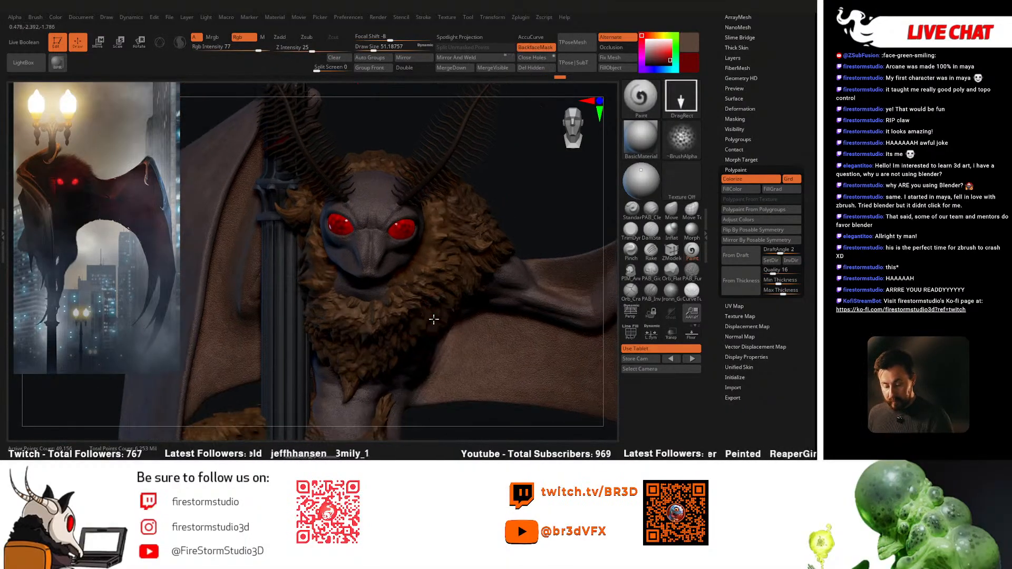
pyautogui.keyDown('ctrl'); pyautogui.moveTo(435, 324); pyautogui.dragTo(428, 321, button='right'); pyautogui.keyUp('ctrl')
pyautogui.keyDown('ctrl'); pyautogui.moveTo(453, 355); pyautogui.dragTo(448, 344, button='right'); pyautogui.keyUp('ctrl')
pyautogui.hotkey('ctrl', 'z')
pyautogui.hotkey('ctrl', 'z')
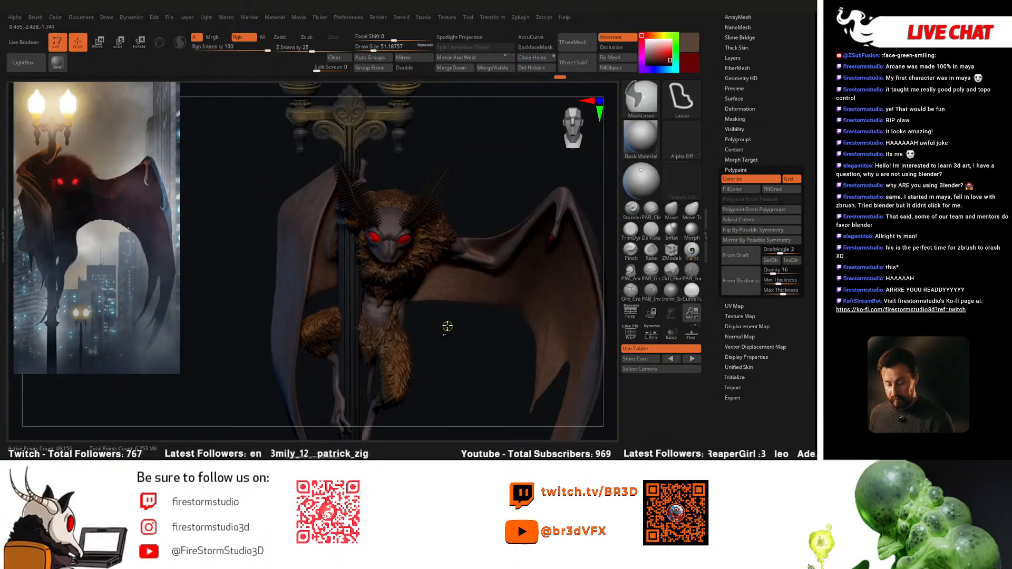
# Step: Lower the Rgb Intensity to 47 and stamp the dark red cell pattern on both eyes
pyautogui.click(244, 50)
pyautogui.keyDown('ctrl'); pyautogui.moveTo(353, 226); pyautogui.dragTo(362, 257, button='right'); pyautogui.keyUp('ctrl')
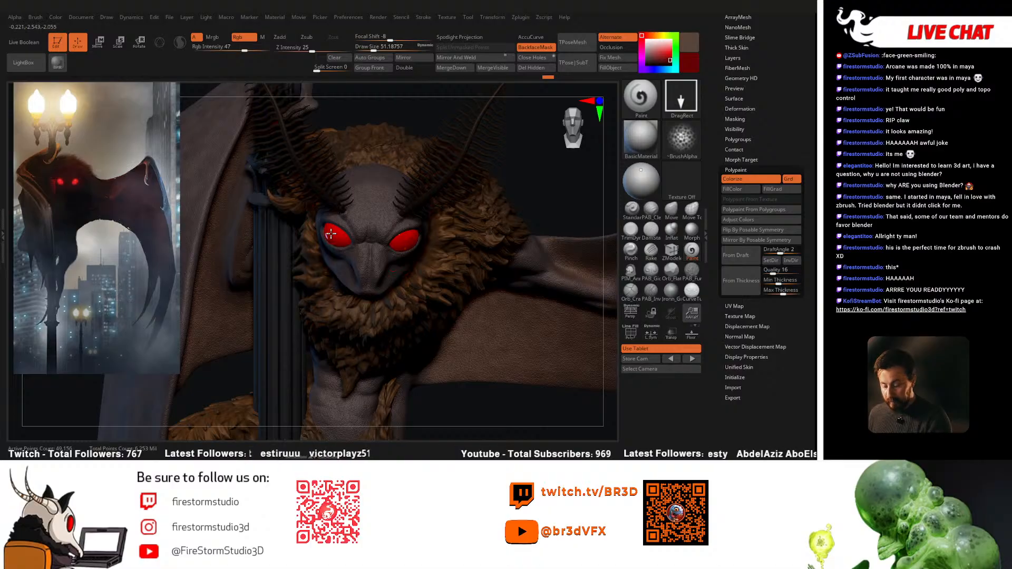
pyautogui.moveTo(357, 276)
pyautogui.mouseDown(button='right')
pyautogui.moveTo(354, 253)
pyautogui.moveTo(369, 253)
pyautogui.mouseUp(button='right')
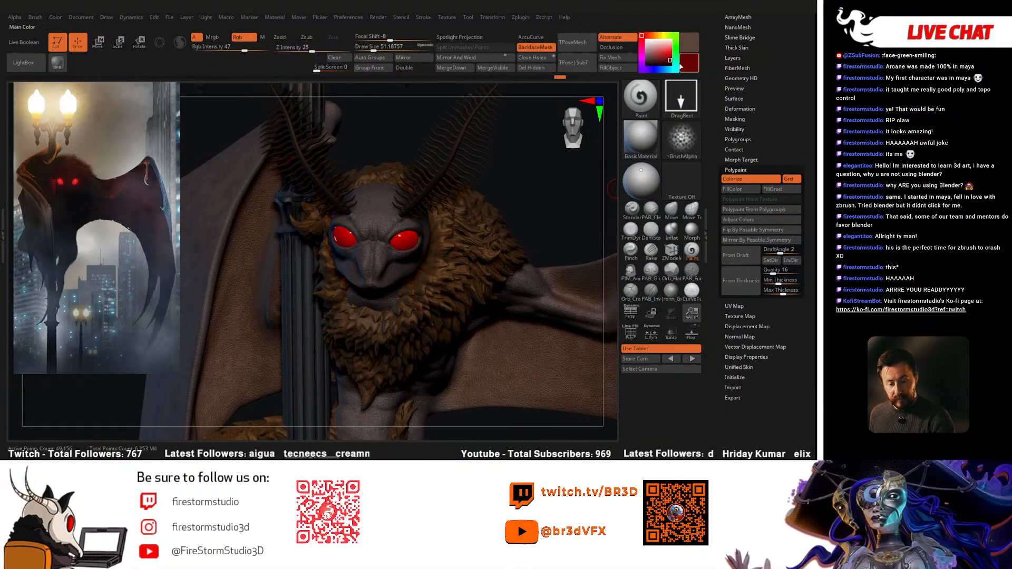
# Step: Pick a light orange paint colour, switch the brush to Alpha 01, undo the last stroke and set the Rgb Intensity to 100
pyautogui.moveTo(668, 60); pyautogui.dragTo(397, 243)
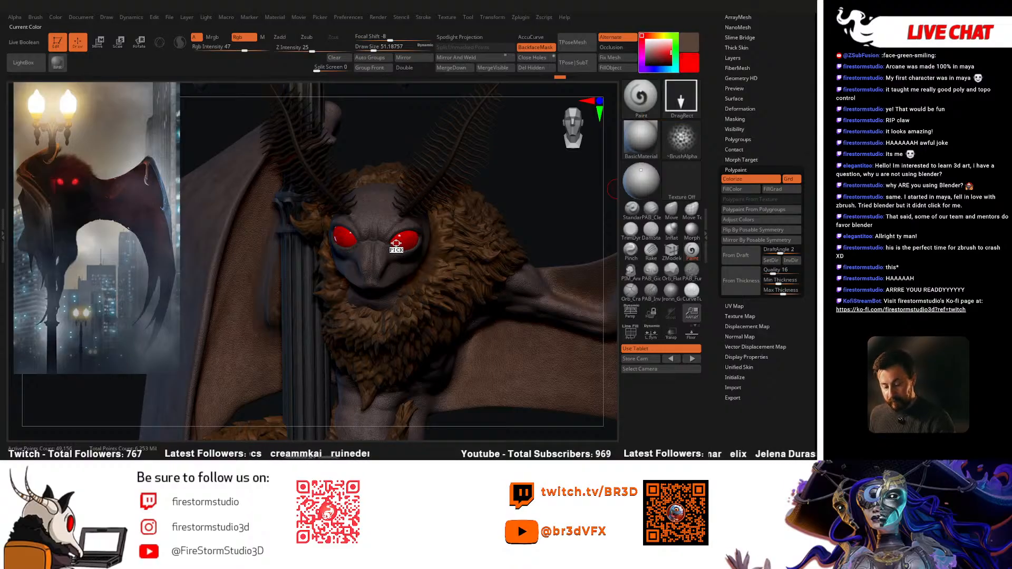
pyautogui.moveTo(667, 51)
pyautogui.mouseDown()
pyautogui.moveTo(651, 35)
pyautogui.moveTo(669, 50)
pyautogui.mouseUp()
pyautogui.click(668, 51)
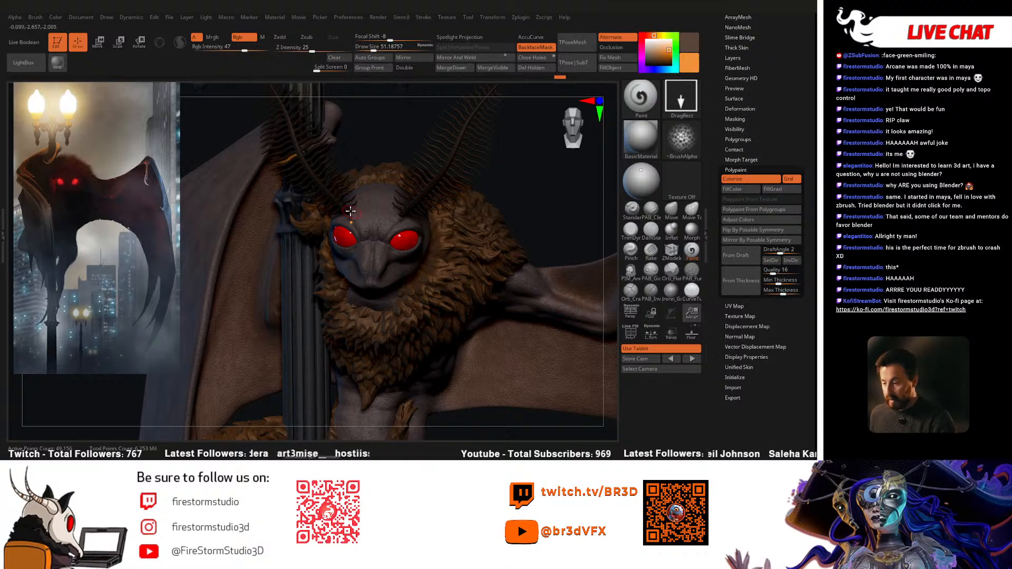
pyautogui.click(681, 140)
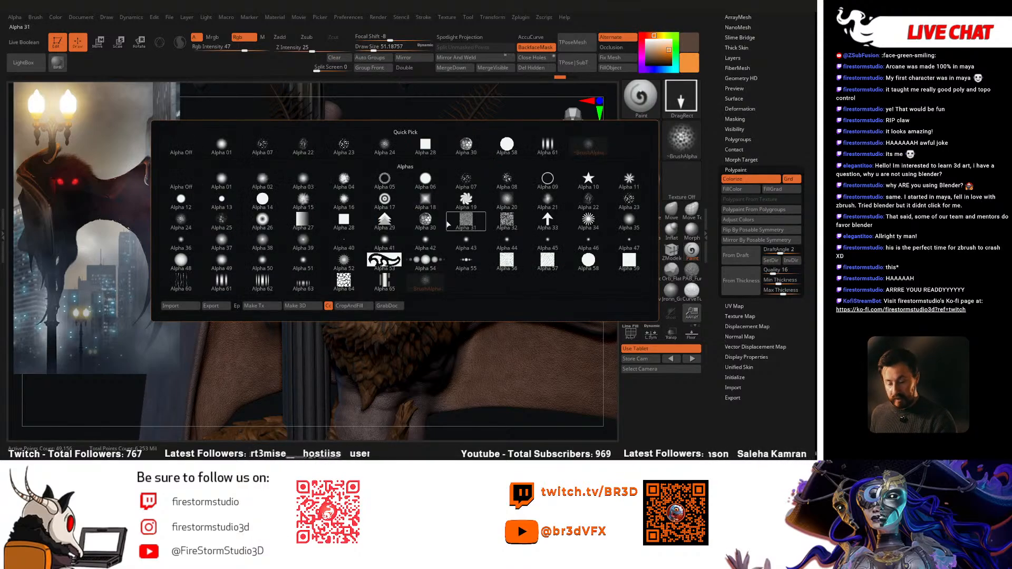
pyautogui.click(221, 180)
pyautogui.hotkey('ctrl', 'z')
pyautogui.click(268, 48)
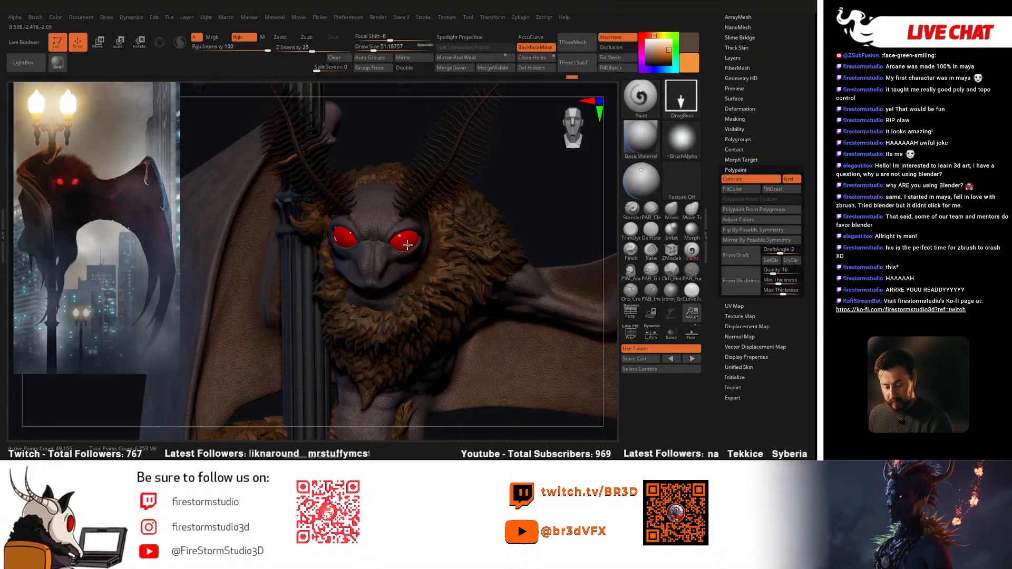
# Step: Undo the last orange stamp on the eye and pick a light red paint colour instead
pyautogui.hotkey('ctrl', 'z')
pyautogui.click(646, 35)
pyautogui.click(659, 49)
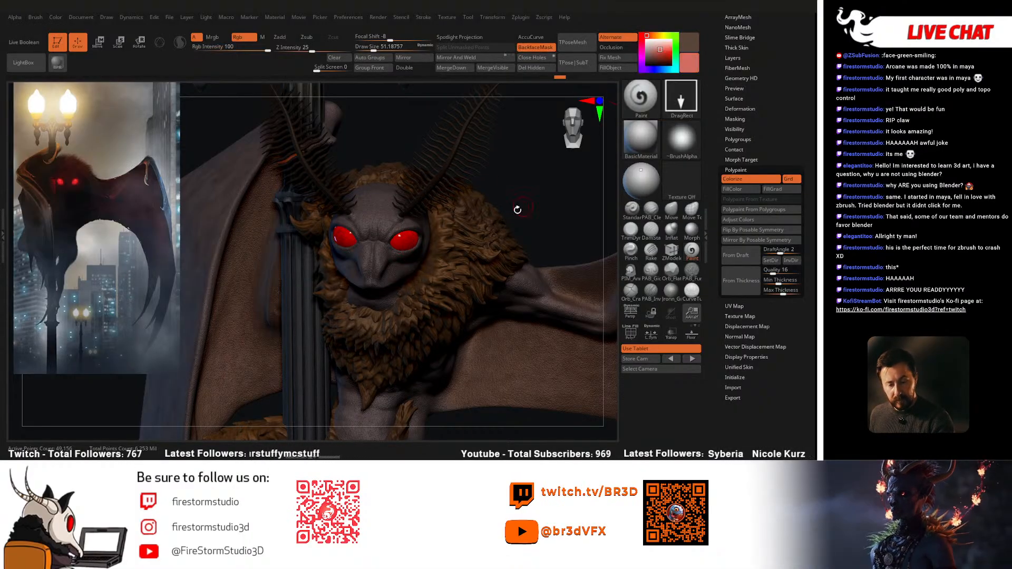
pyautogui.click(669, 47)
pyautogui.click(641, 35)
pyautogui.moveTo(672, 57); pyautogui.dragTo(671, 49)
# Step: Stamp a soft light red glow on both of the creature's eyes, undoing the unwanted stamps
pyautogui.moveTo(413, 257); pyautogui.dragTo(353, 261)
pyautogui.moveTo(352, 261); pyautogui.dragTo(360, 258, button='right')
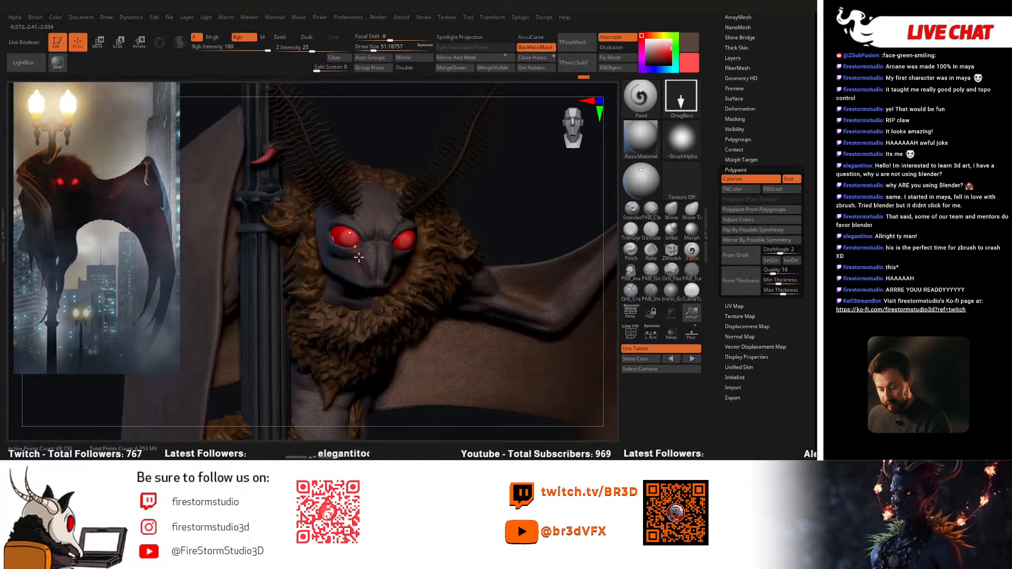
pyautogui.moveTo(357, 265); pyautogui.dragTo(353, 267)
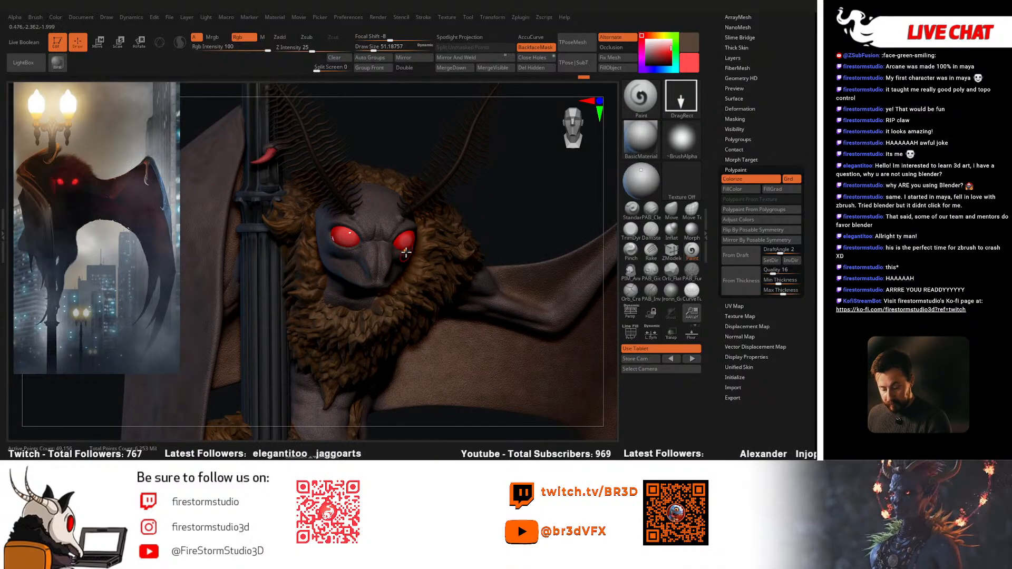
pyautogui.moveTo(407, 252); pyautogui.dragTo(397, 253, button='right')
pyautogui.press('z')
pyautogui.hotkey('ctrl', 'z')
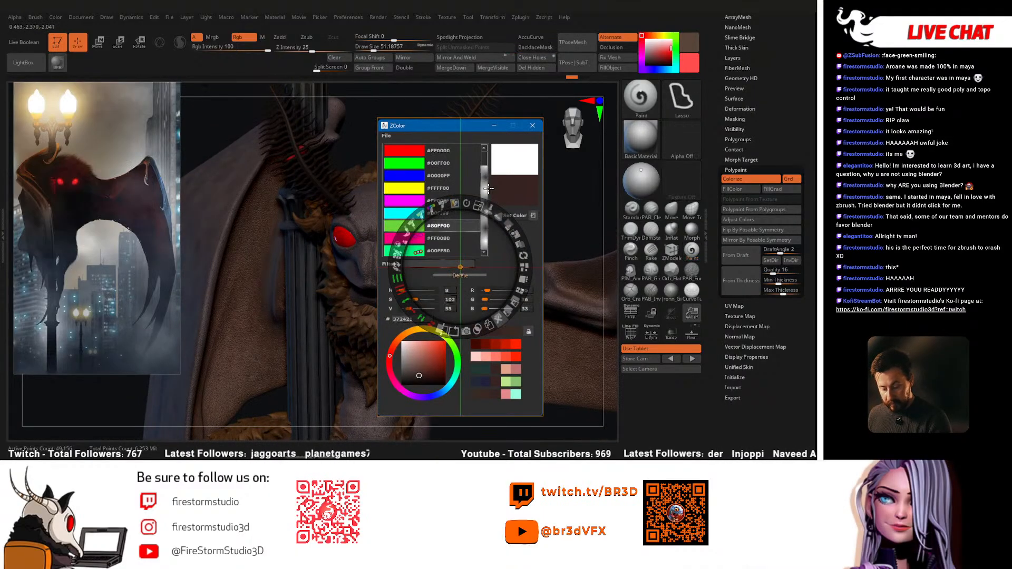
pyautogui.hotkey('ctrl', 'z')
pyautogui.hotkey('shift', 'z')
pyautogui.hotkey('ctrl', 'z')
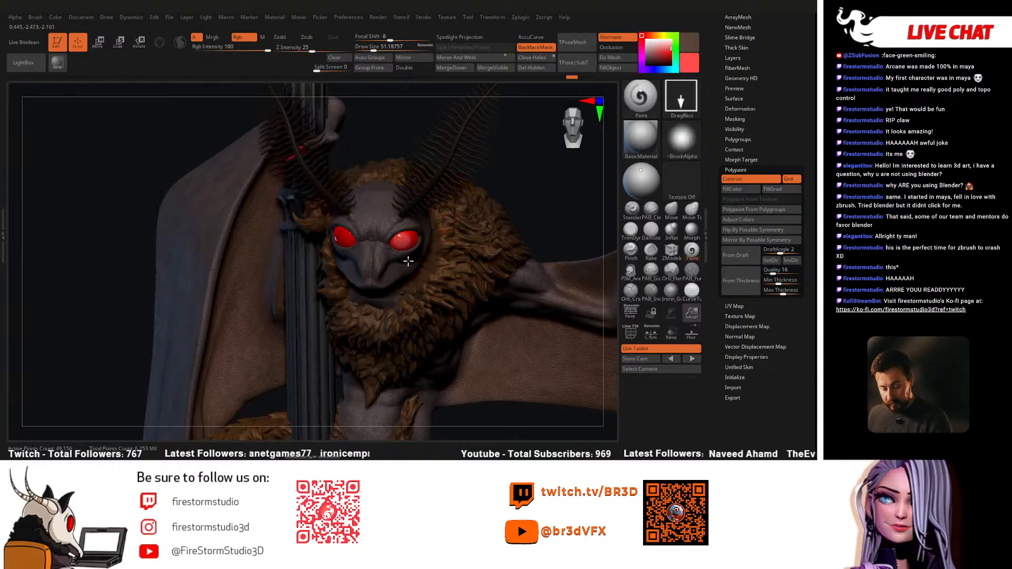
pyautogui.moveTo(404, 266); pyautogui.dragTo(348, 240, button='right')
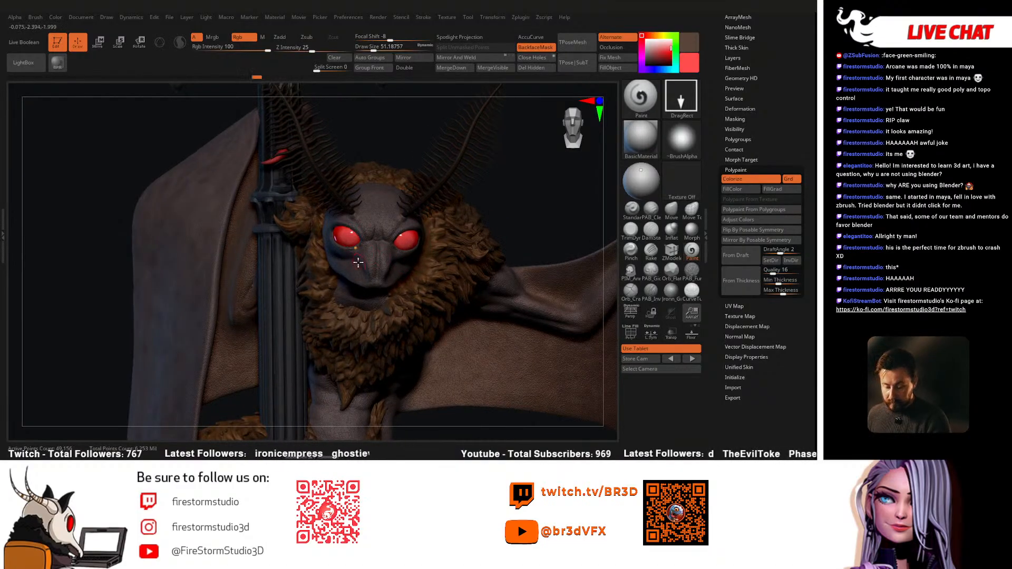
# Step: Pick white, lower the Rgb Intensity to 39 and stamp a soft highlight on both eyes, undoing the full-strength test stamp
pyautogui.moveTo(666, 43); pyautogui.dragTo(656, 43)
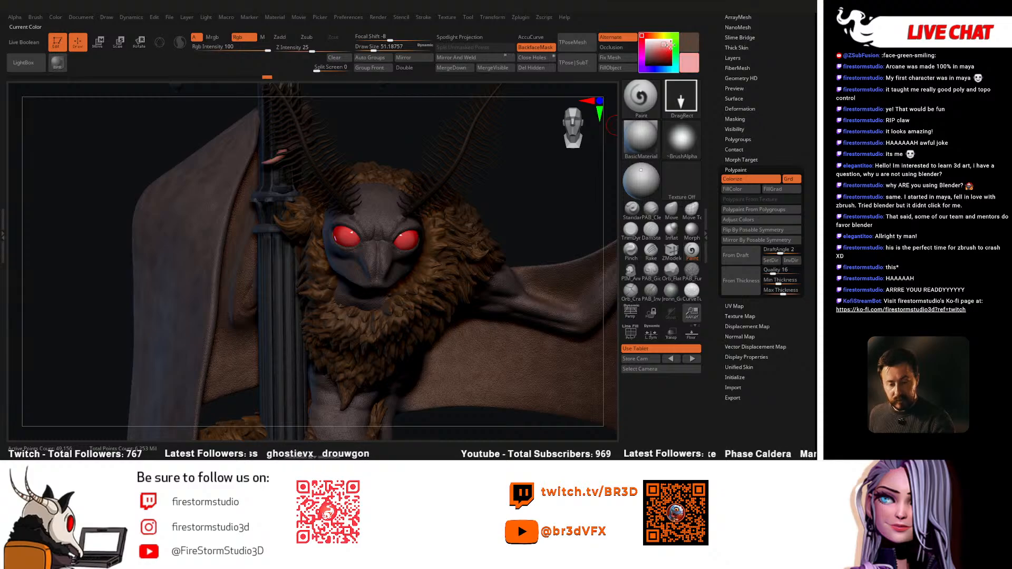
pyautogui.click(646, 39)
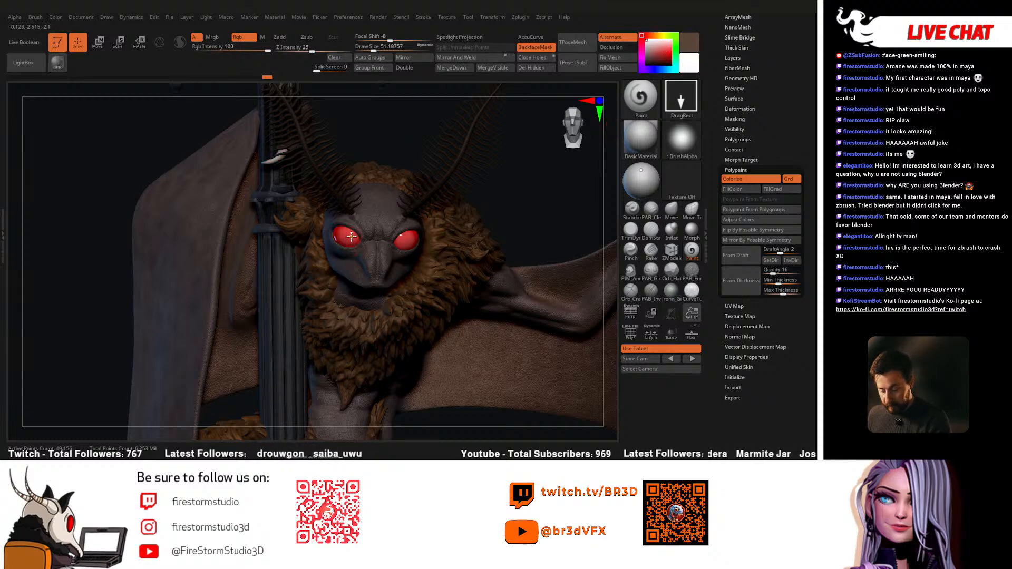
pyautogui.hotkey('ctrl', 'z')
pyautogui.click(240, 48)
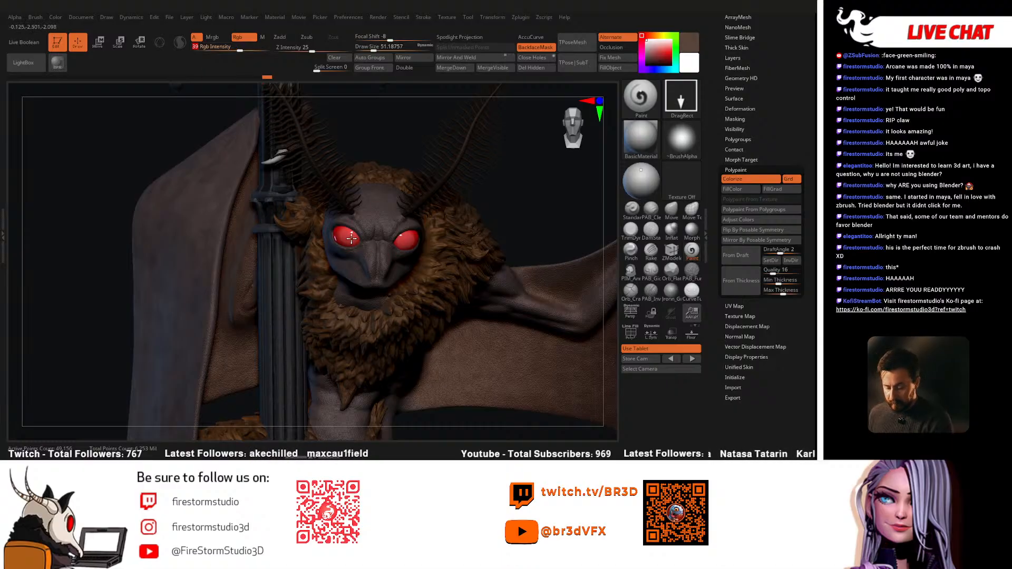
pyautogui.moveTo(382, 257); pyautogui.dragTo(403, 245, button='right')
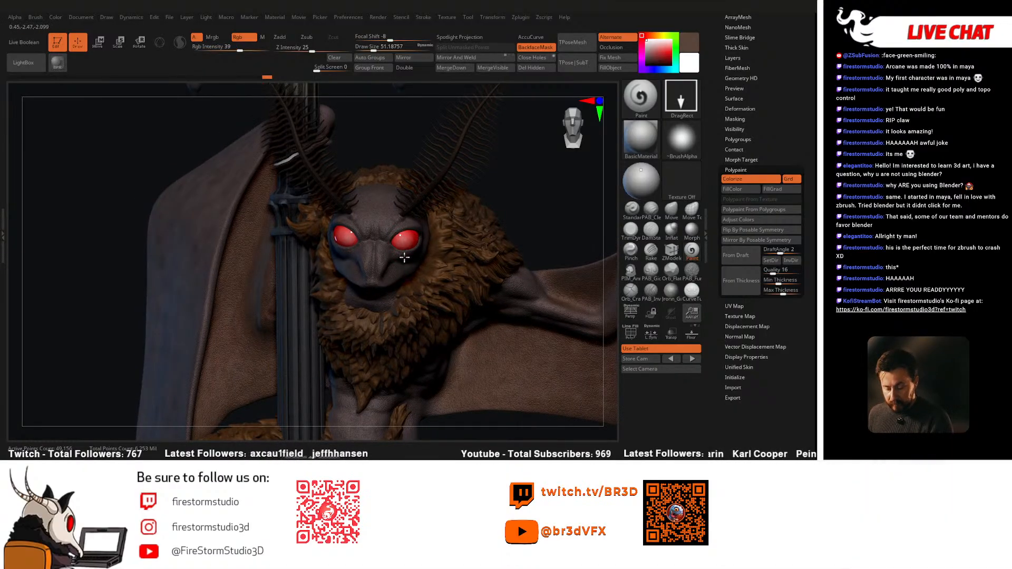
# Step: Turn on perspective distortion and frame the whole creature and street lamp
pyautogui.keyDown('ctrl'); pyautogui.moveTo(526, 198); pyautogui.dragTo(523, 214, button='right'); pyautogui.keyUp('ctrl')
pyautogui.keyDown('ctrl'); pyautogui.moveTo(490, 337); pyautogui.dragTo(402, 361, button='right'); pyautogui.keyUp('ctrl')
pyautogui.click(632, 315)
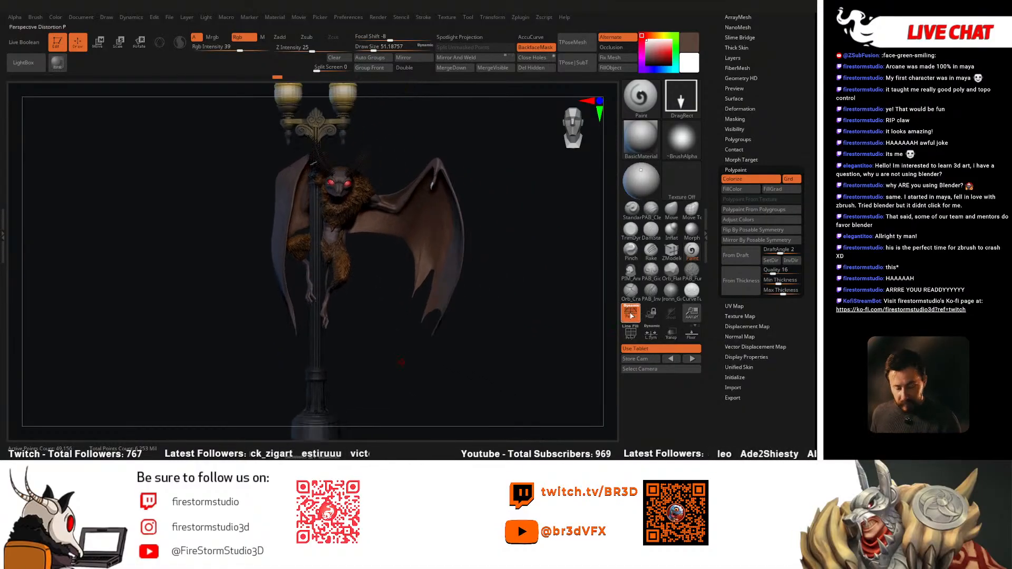
pyautogui.keyDown('ctrl'); pyautogui.moveTo(516, 323); pyautogui.dragTo(495, 343, button='right'); pyautogui.keyUp('ctrl')
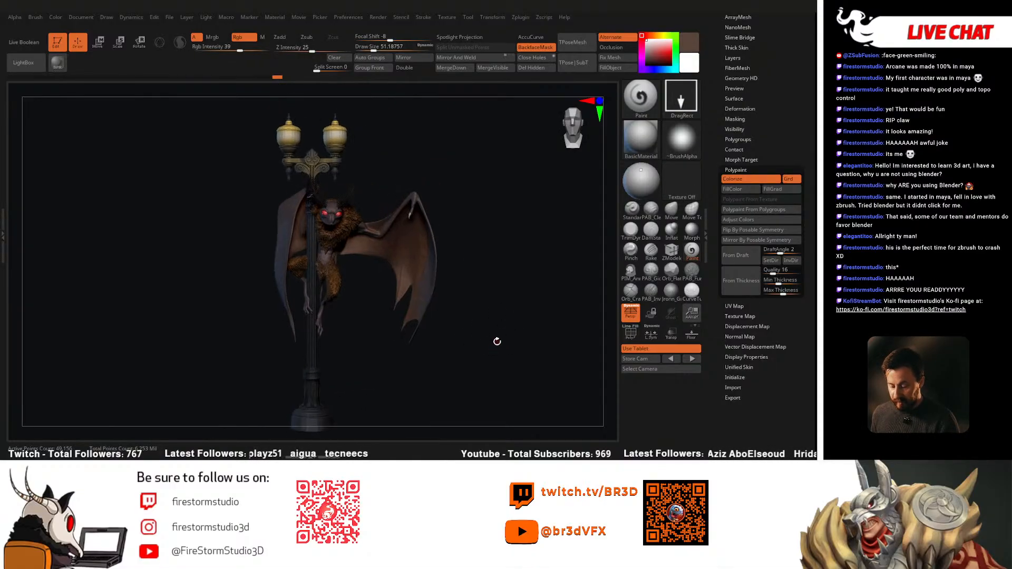
# Step: Select the fur subtool and fill it with a dark brown colour at Rgb Intensity 17
pyautogui.scroll(5, 730, 143)
pyautogui.click(741, 152)
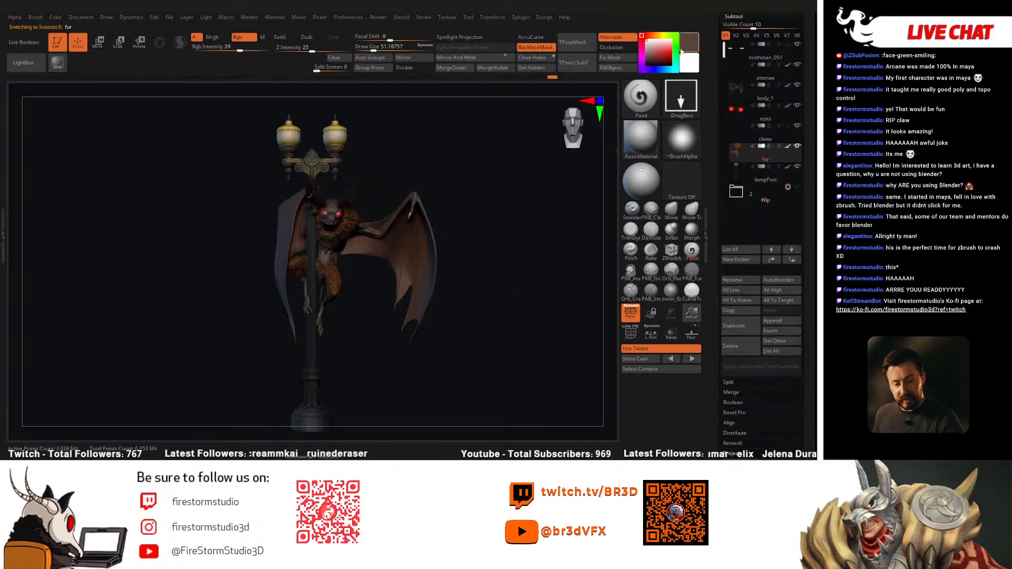
pyautogui.moveTo(685, 63); pyautogui.dragTo(337, 284)
pyautogui.moveTo(657, 62); pyautogui.dragTo(656, 62)
pyautogui.moveTo(238, 52); pyautogui.dragTo(224, 50)
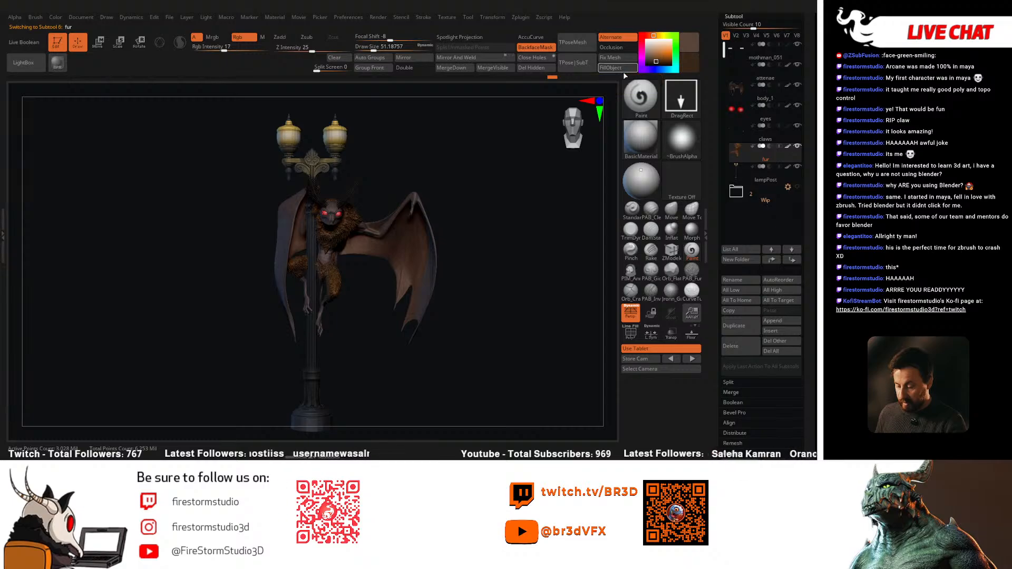
# Step: Set the camera focal length to 300 mm
pyautogui.press('shift')
pyautogui.moveTo(511, 319)
pyautogui.mouseDown()
pyautogui.moveTo(520, 341)
pyautogui.moveTo(537, 346)
pyautogui.moveTo(505, 343)
pyautogui.mouseUp()
pyautogui.click(107, 17)
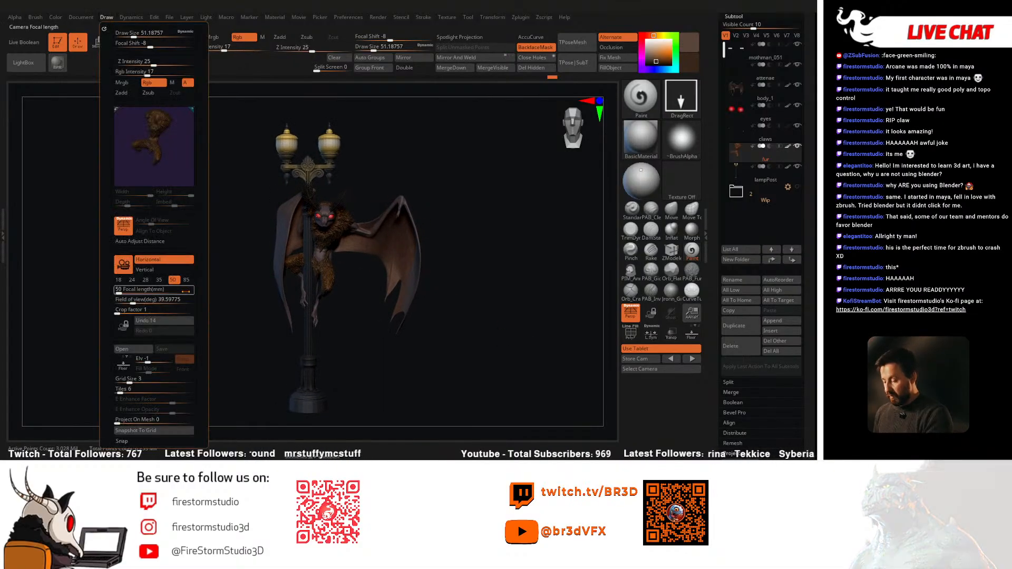
pyautogui.click(177, 290)
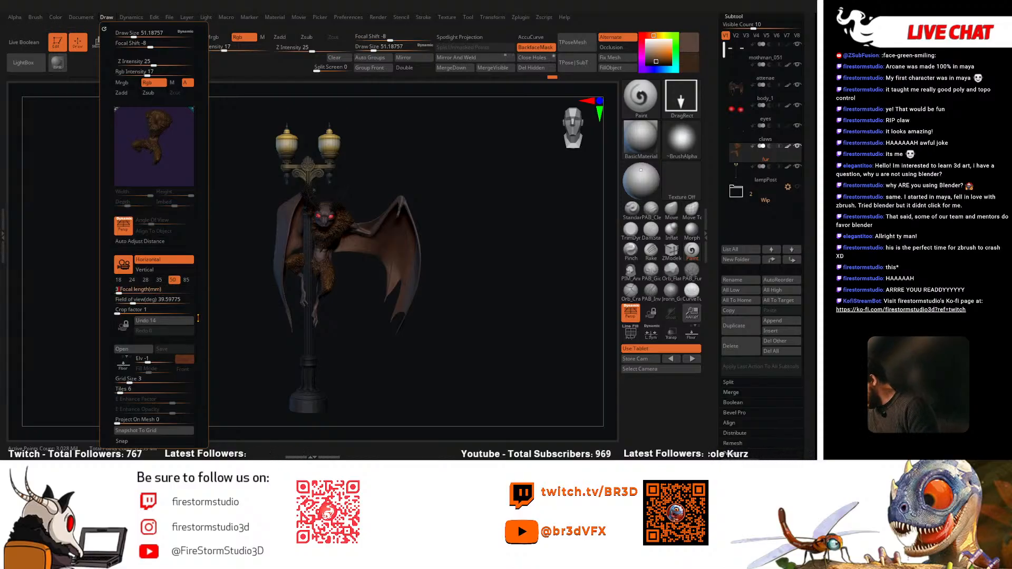
pyautogui.press('Return')
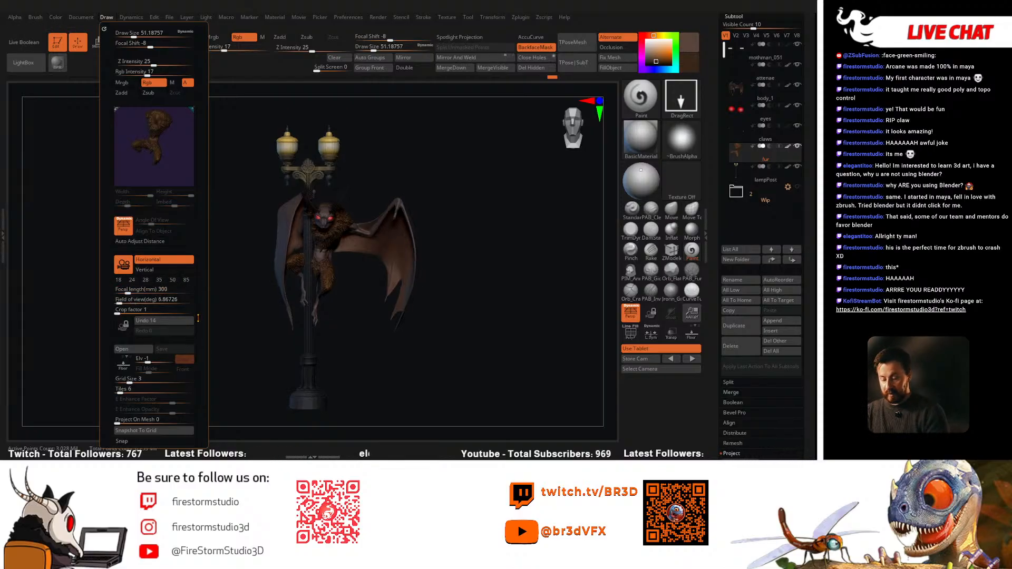
pyautogui.moveTo(482, 274); pyautogui.dragTo(491, 271)
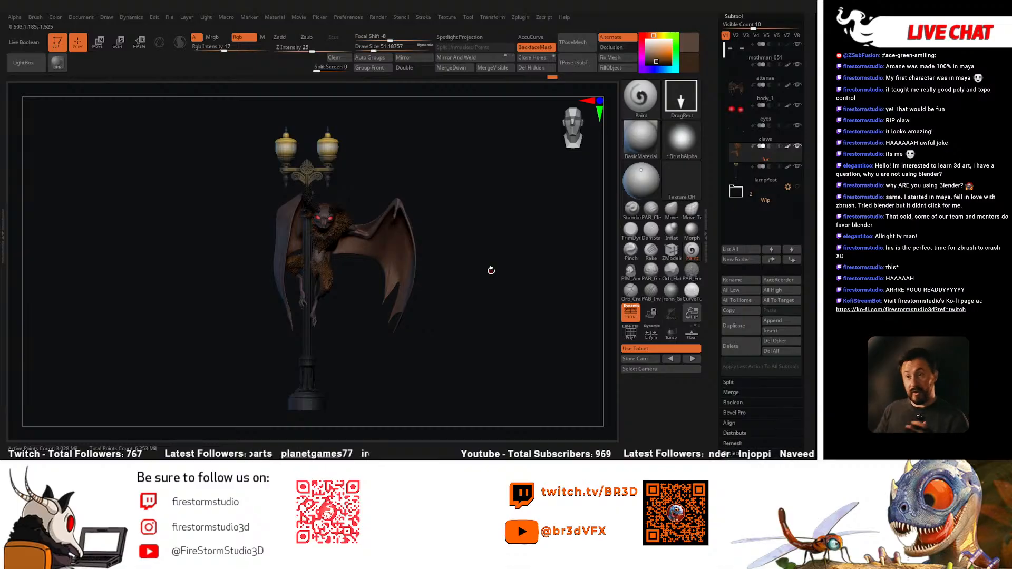
# Step: Append a Cube3D as a new subtool to the street lamp scene
pyautogui.moveTo(466, 293); pyautogui.dragTo(467, 308)
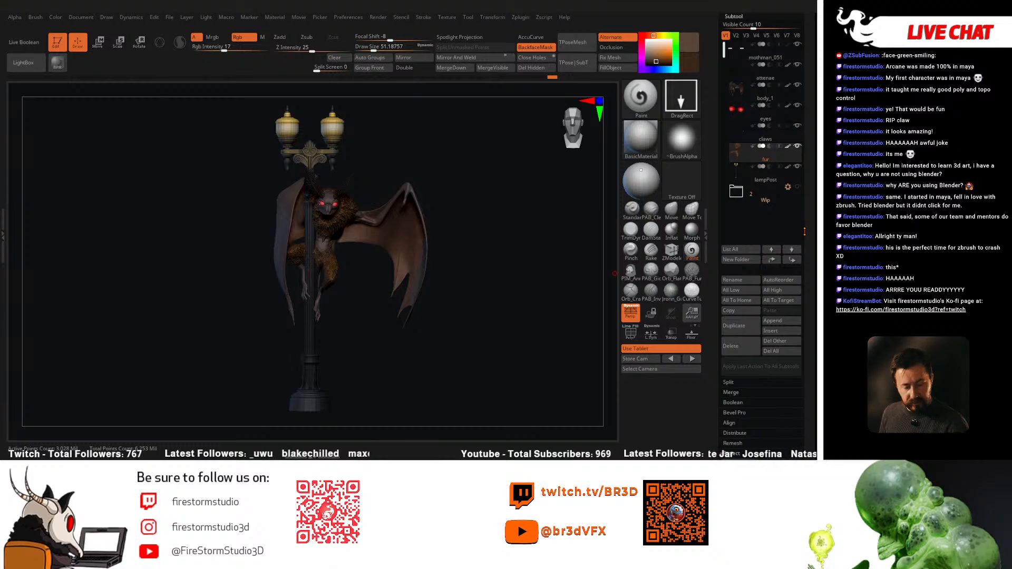
pyautogui.keyDown('alt'); pyautogui.moveTo(534, 346); pyautogui.dragTo(532, 332); pyautogui.keyUp('alt')
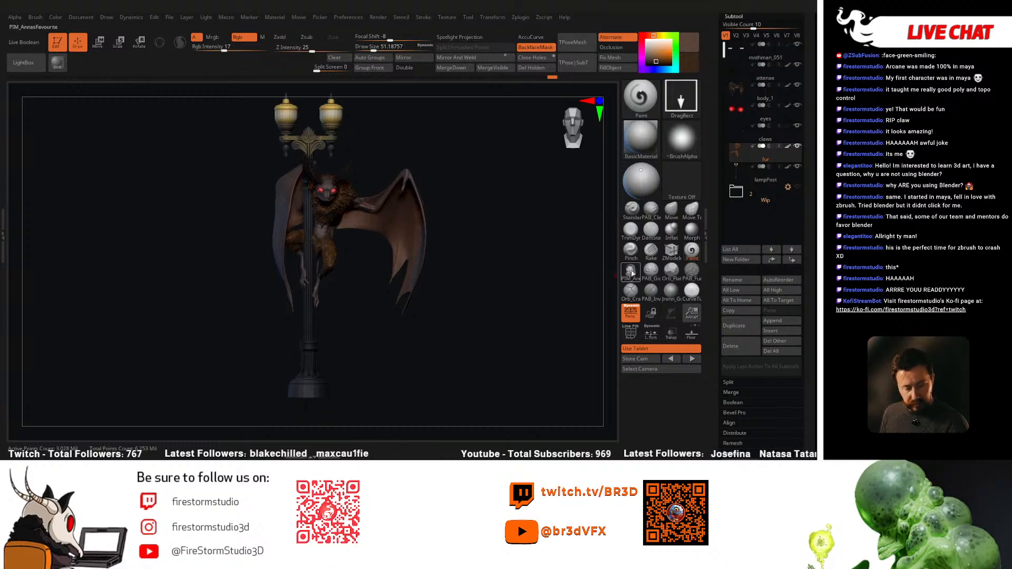
pyautogui.click(780, 320)
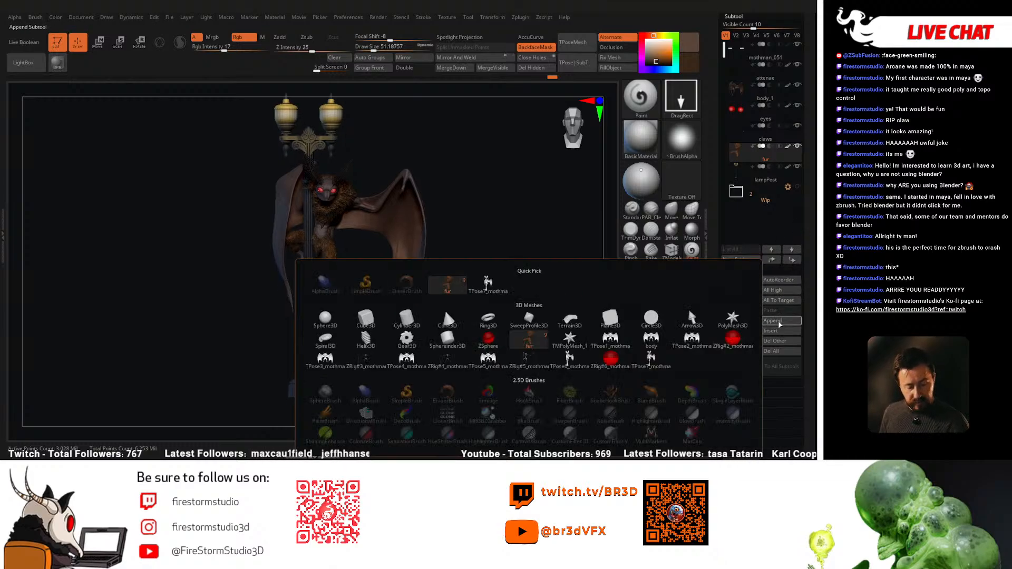
pyautogui.click(366, 319)
# Step: Undo the mistaken fur move, then move the appended cube under the lamp post and reshape it into a flat, wide base
pyautogui.press('w')
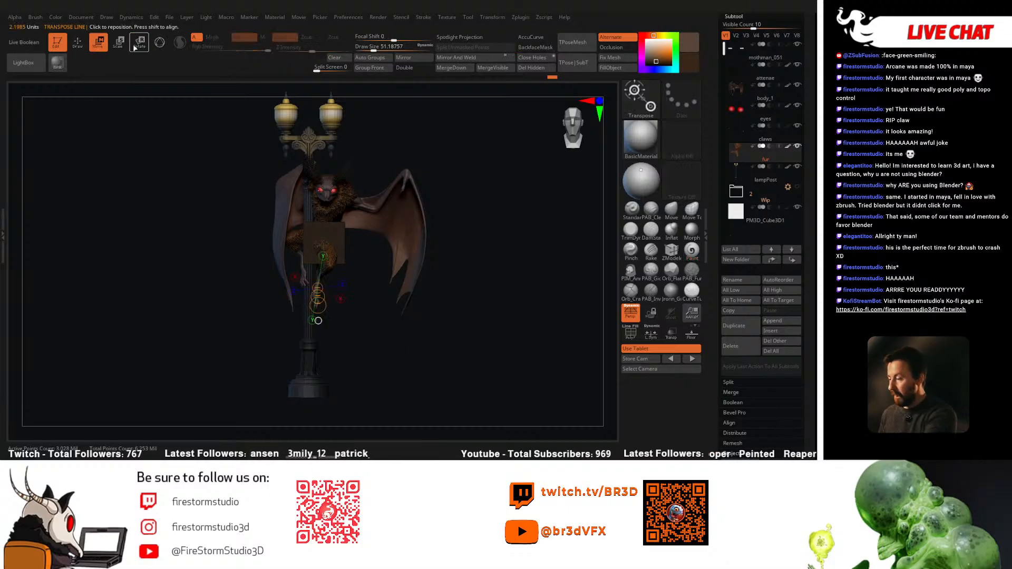
pyautogui.click(159, 42)
pyautogui.moveTo(323, 199); pyautogui.dragTo(329, 352)
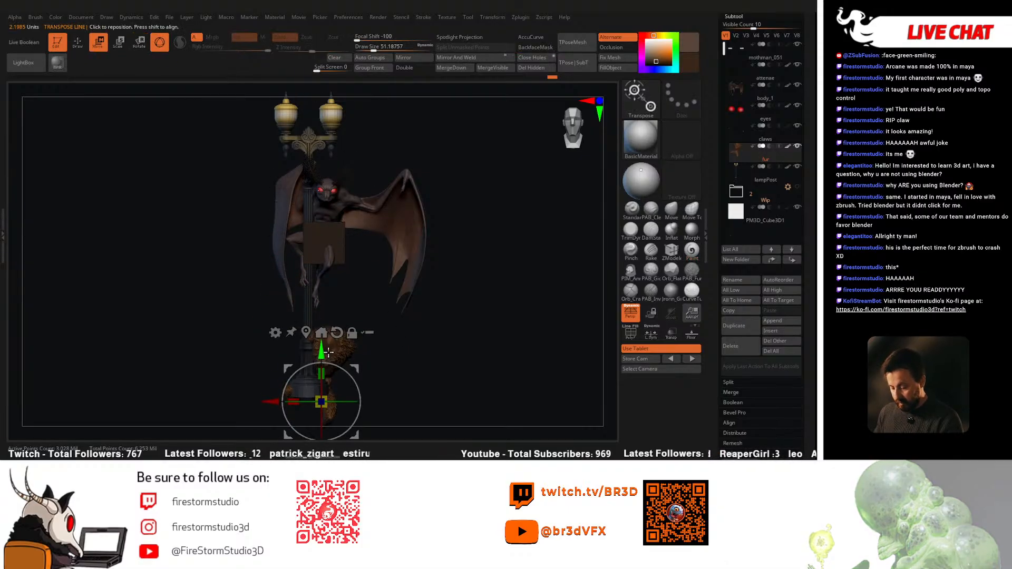
pyautogui.hotkey('ctrl', 'z')
pyautogui.keyDown('alt'); pyautogui.click(338, 252); pyautogui.keyUp('alt')
pyautogui.moveTo(322, 193); pyautogui.dragTo(370, 304)
pyautogui.moveTo(332, 375)
pyautogui.mouseDown()
pyautogui.moveTo(369, 359)
pyautogui.moveTo(338, 372)
pyautogui.moveTo(341, 388)
pyautogui.mouseUp()
pyautogui.moveTo(388, 350); pyautogui.dragTo(363, 377)
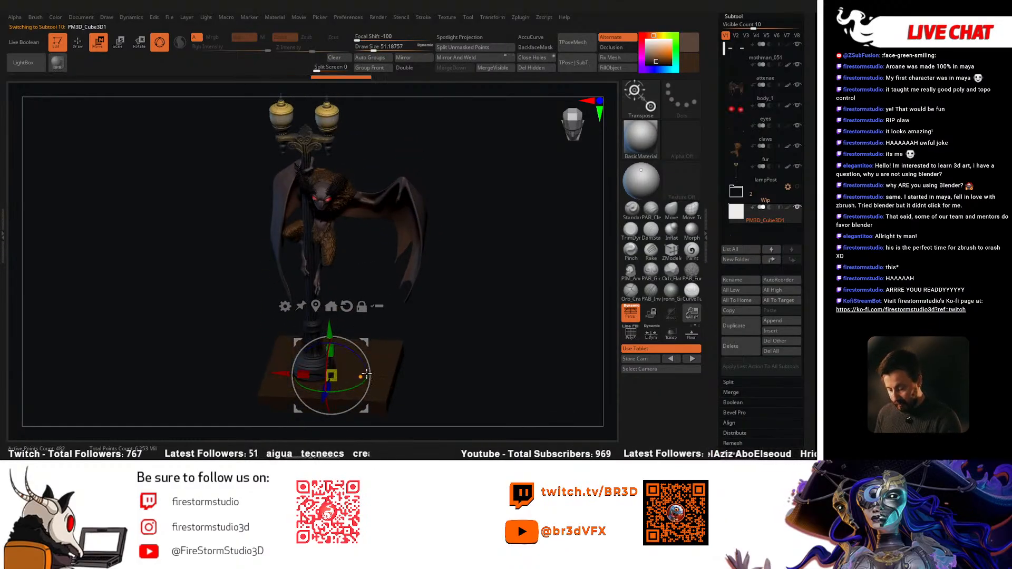
pyautogui.moveTo(426, 345); pyautogui.dragTo(431, 316)
pyautogui.moveTo(331, 326); pyautogui.dragTo(331, 319)
# Step: Return to Draw mode and set the camera focal length to 120 mm
pyautogui.press('q')
pyautogui.moveTo(425, 312)
pyautogui.mouseDown()
pyautogui.moveTo(416, 323)
pyautogui.moveTo(432, 312)
pyautogui.moveTo(441, 323)
pyautogui.mouseUp()
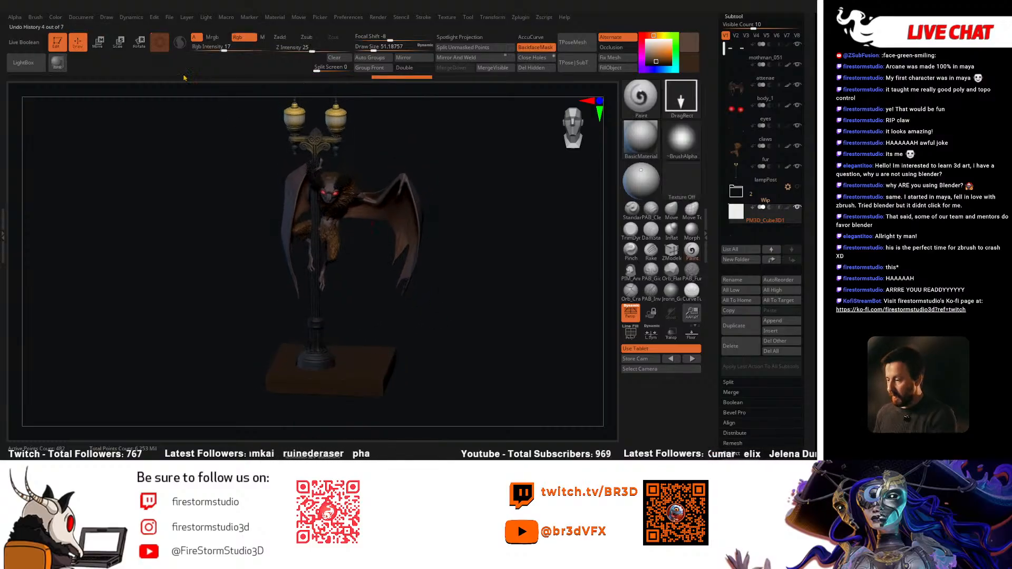
pyautogui.click(107, 17)
pyautogui.click(170, 290)
pyautogui.write('120 Focal length(mm')
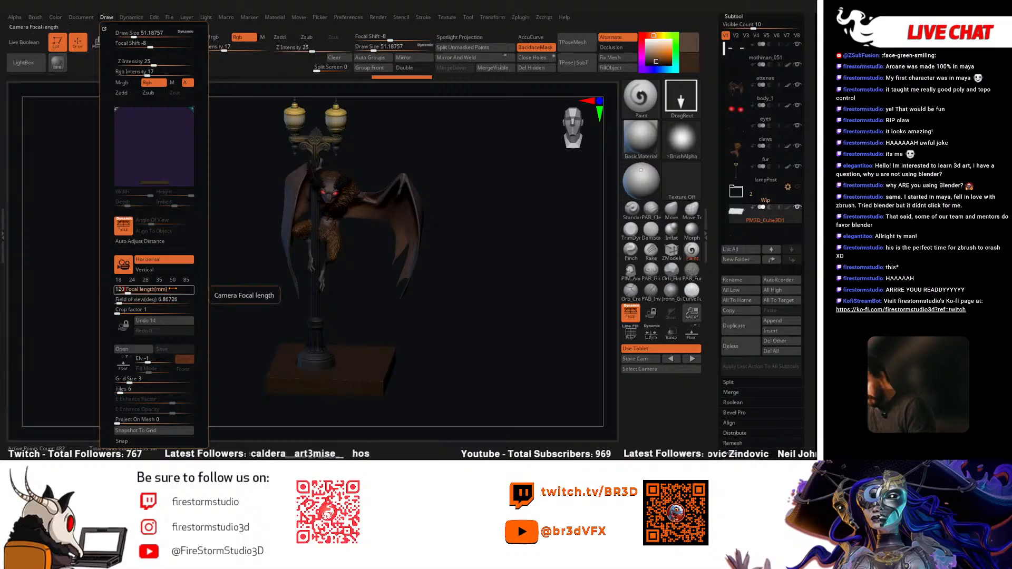
pyautogui.moveTo(441, 303)
pyautogui.mouseDown()
pyautogui.moveTo(454, 310)
pyautogui.moveTo(499, 289)
pyautogui.moveTo(494, 298)
pyautogui.moveTo(499, 285)
pyautogui.moveTo(492, 295)
pyautogui.moveTo(513, 347)
pyautogui.moveTo(517, 336)
pyautogui.moveTo(529, 339)
pyautogui.moveTo(531, 357)
pyautogui.moveTo(523, 341)
pyautogui.mouseUp()
# Step: Subdivide the lampPost subtool once and save the tool as mothman_052
pyautogui.click(764, 176)
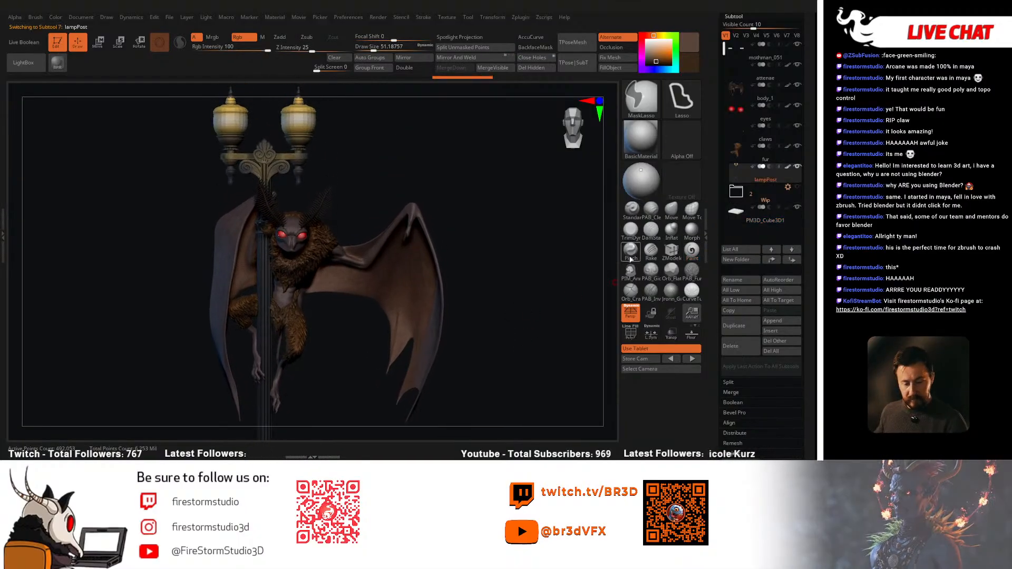
pyautogui.hotkey('ctrl', 'd')
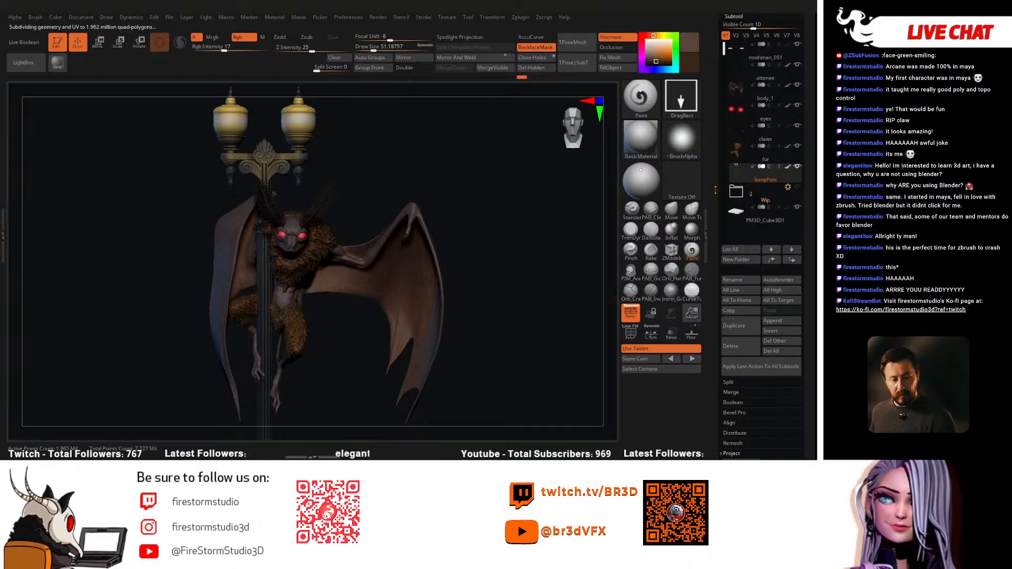
pyautogui.scroll(5, 783, 33)
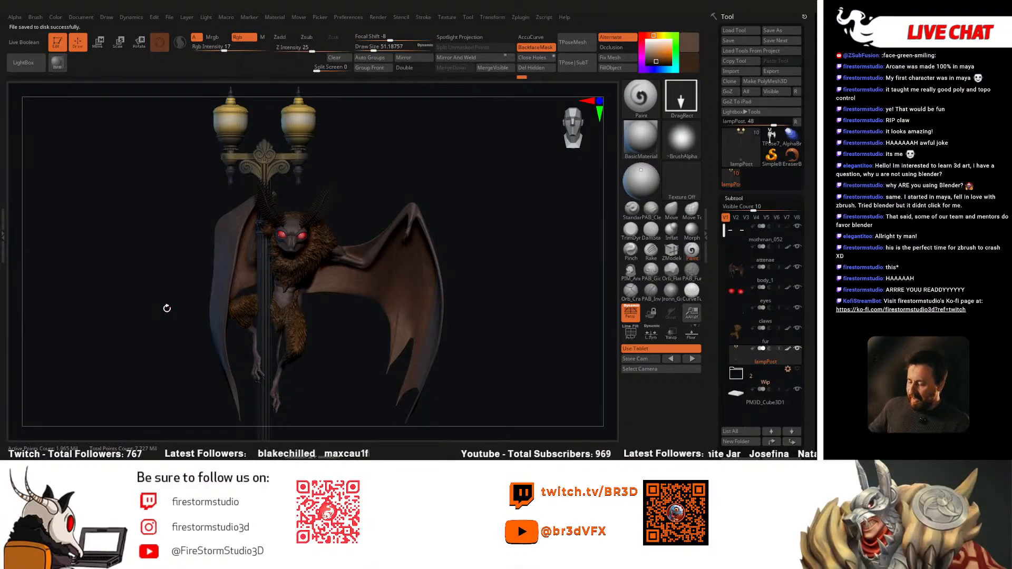
pyautogui.moveTo(476, 260); pyautogui.dragTo(510, 274)
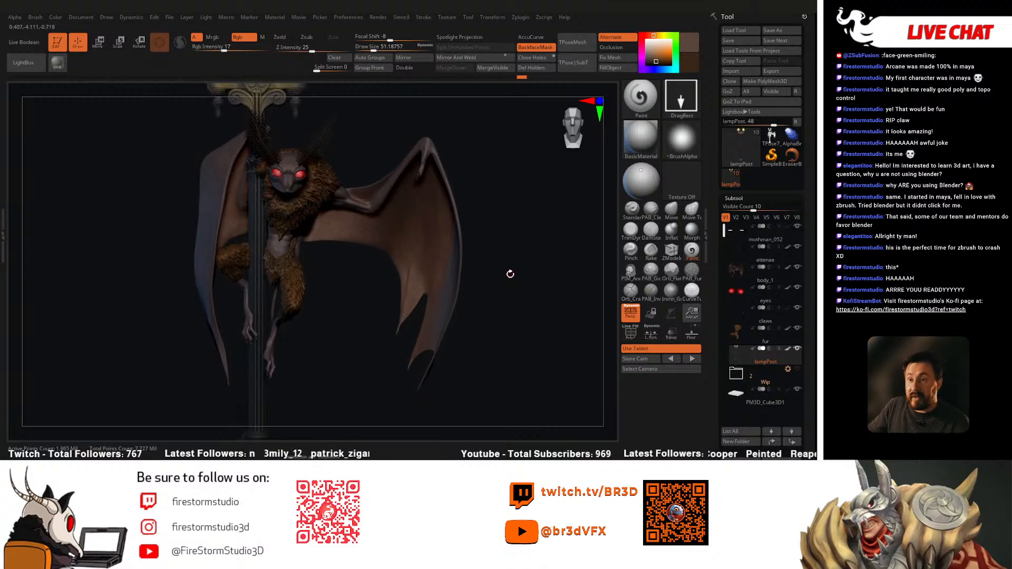